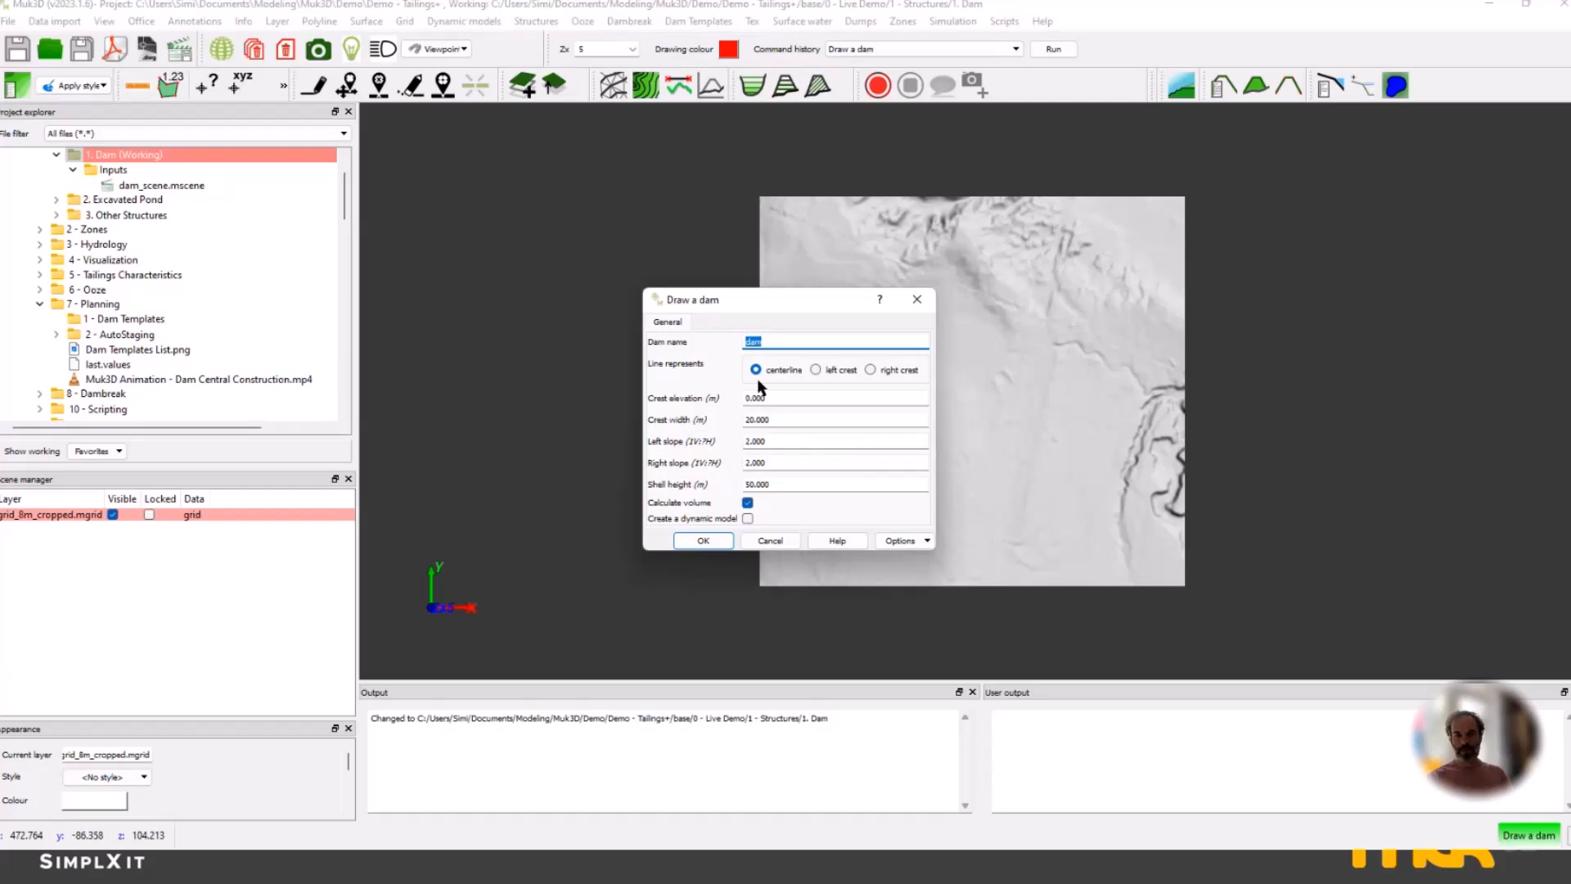
# Define a centerline-based dam with crest elevation 110 m and left slope 3, keep the other dimensions, and enable creating a dynamic model.
pyautogui.doubleClick(775, 398)
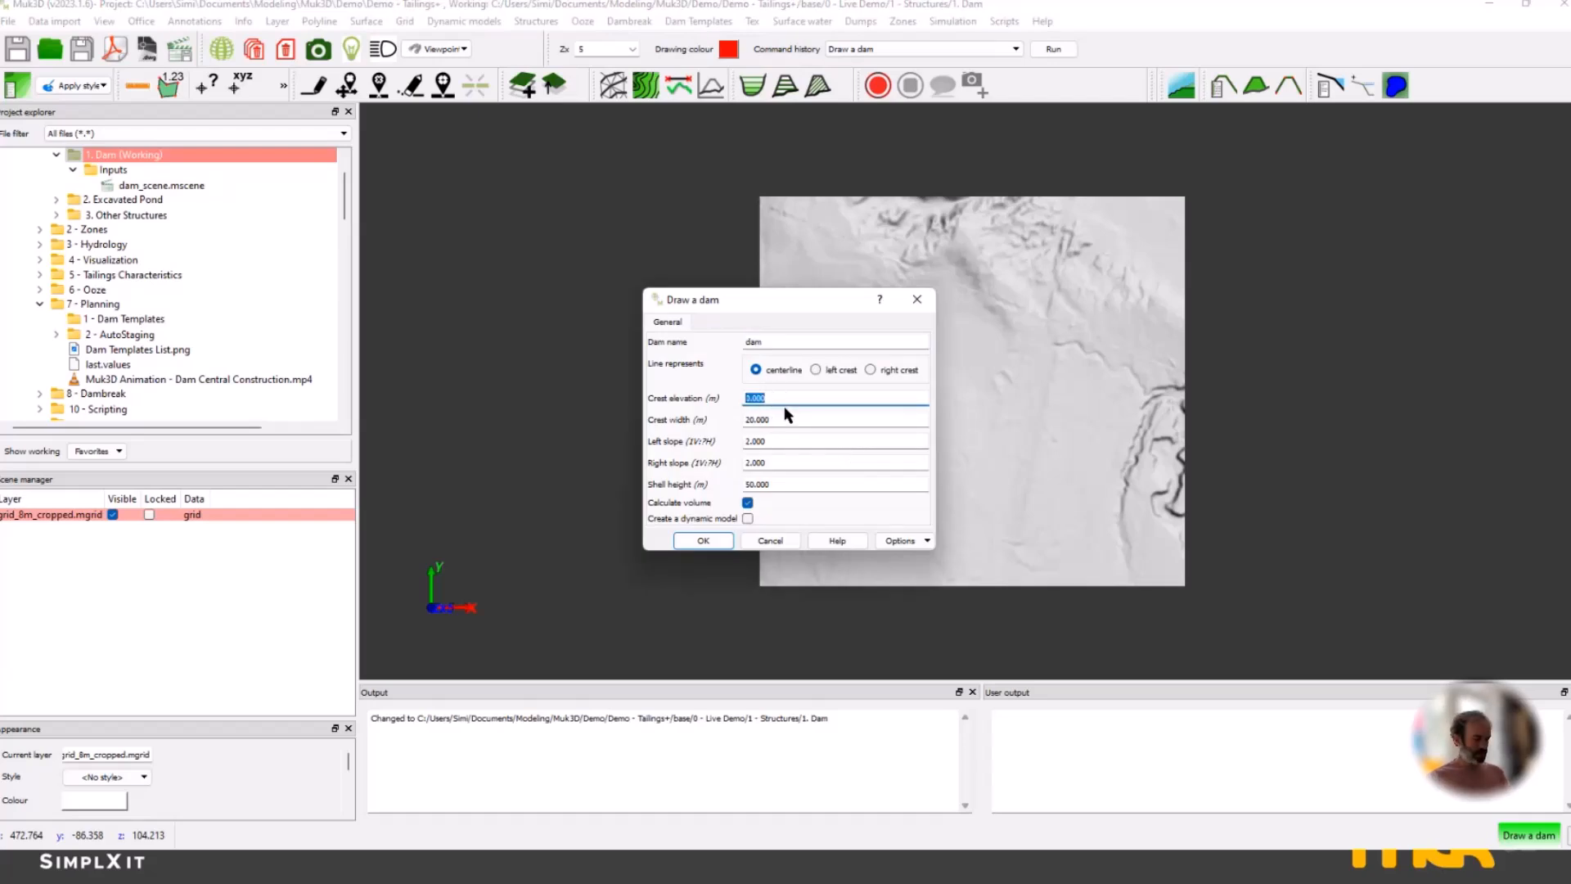
pyautogui.write('1')
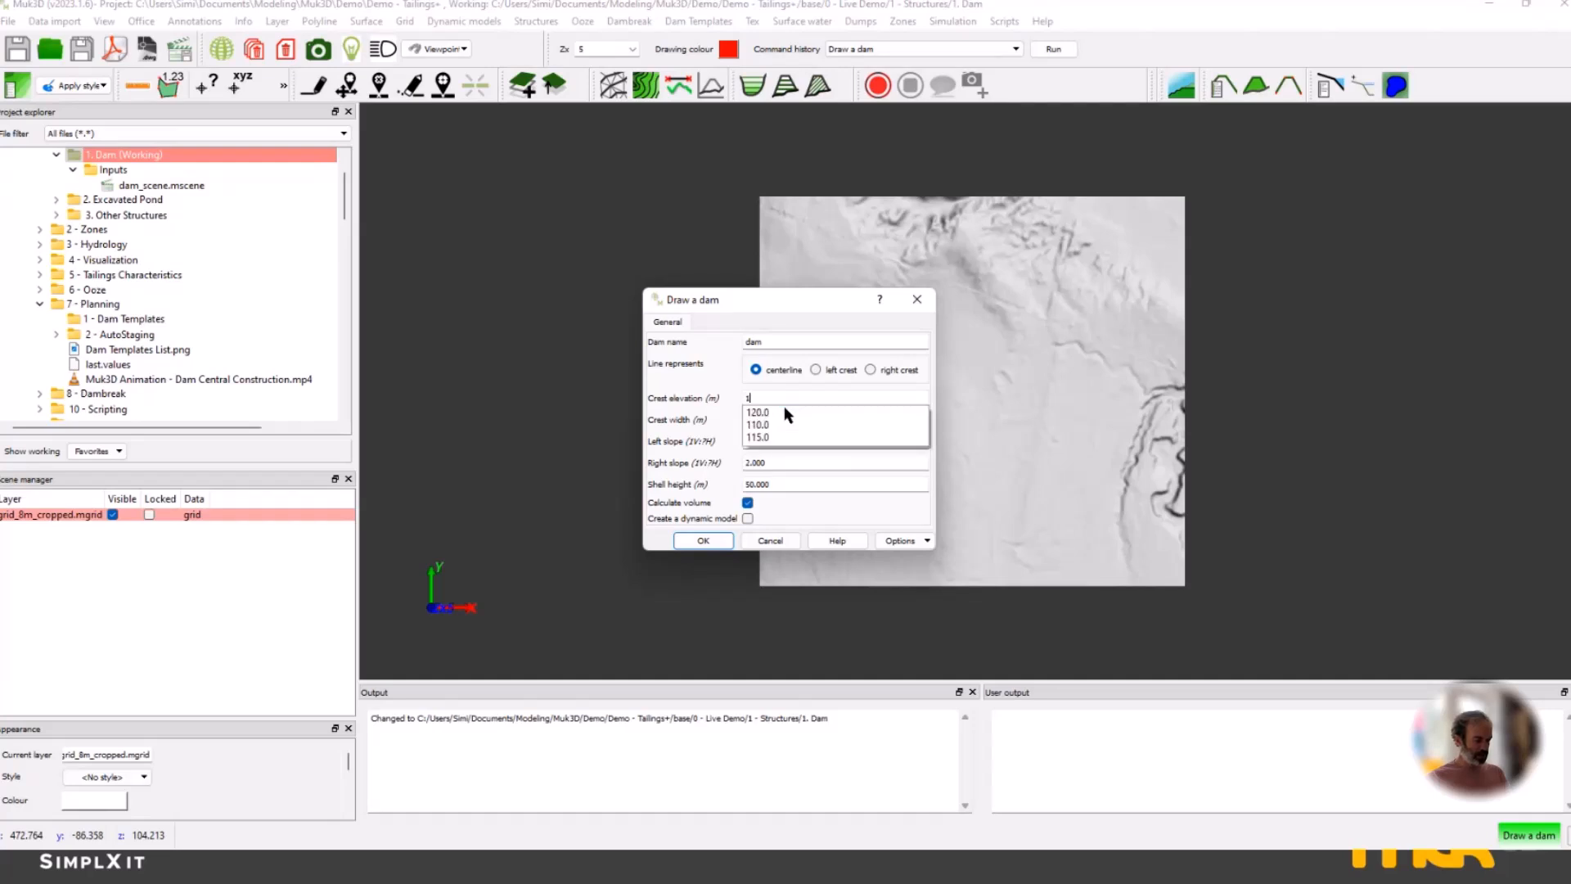
pyautogui.write('10')
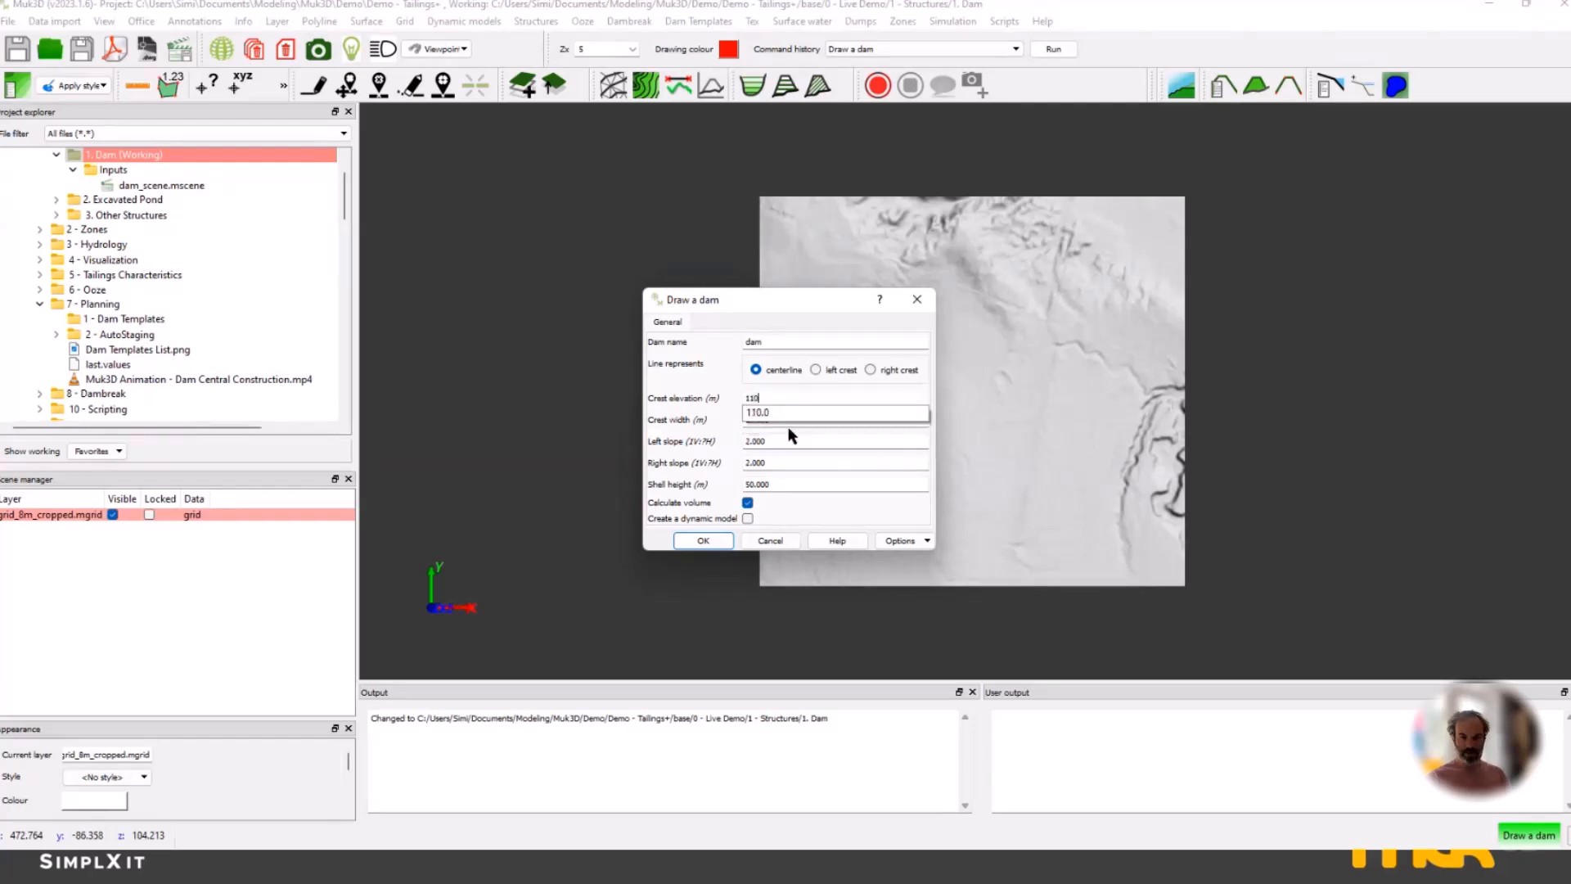
pyautogui.moveTo(784, 423); pyautogui.dragTo(743, 424)
pyautogui.click(742, 424)
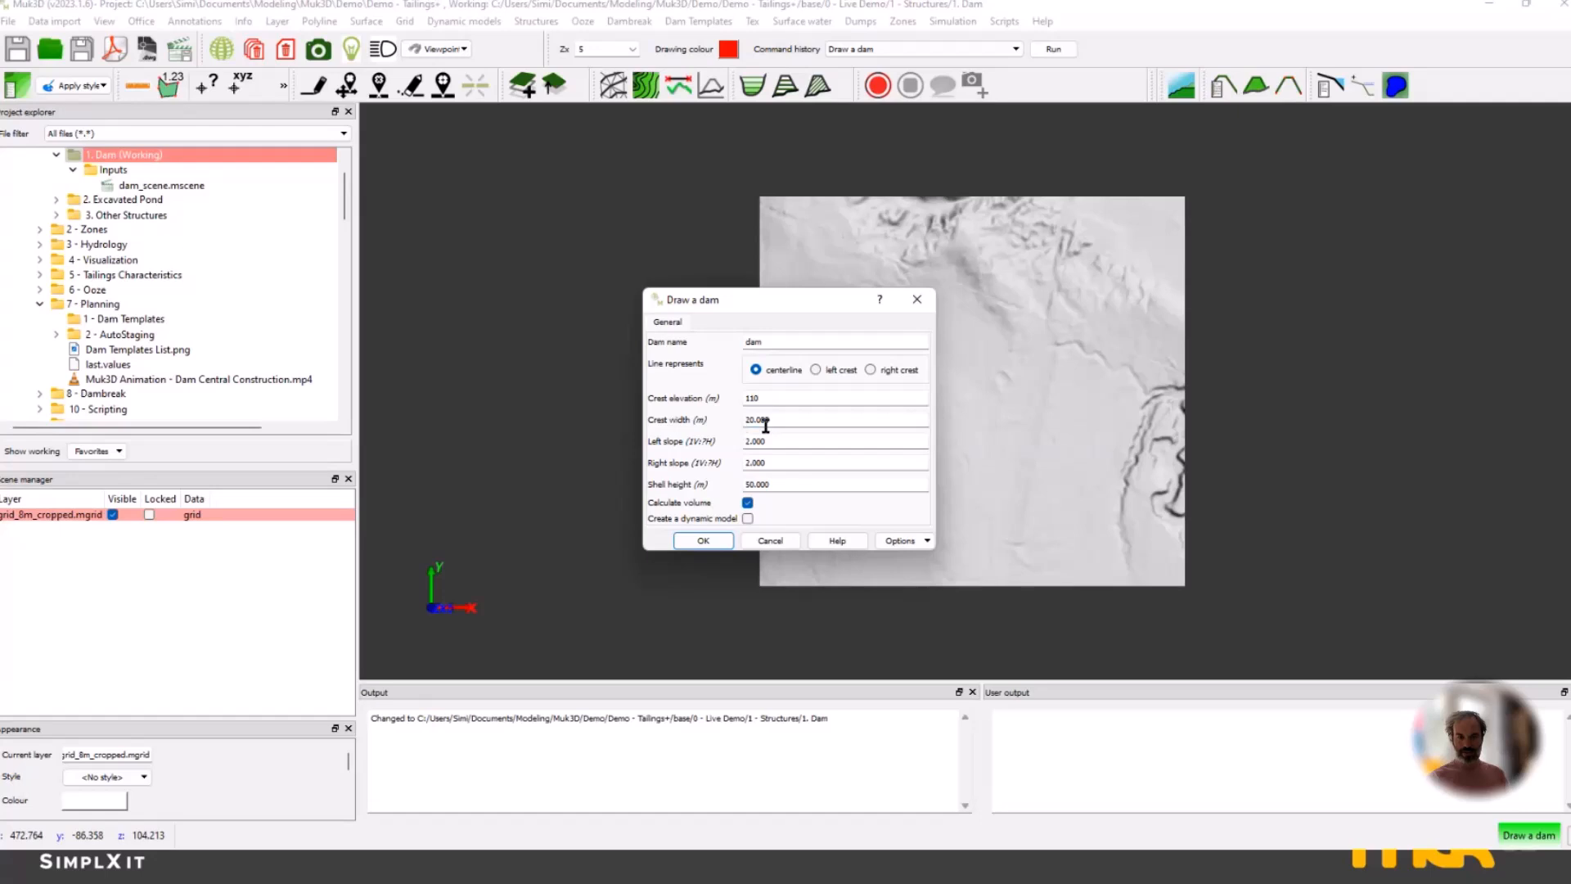
pyautogui.doubleClick(781, 445)
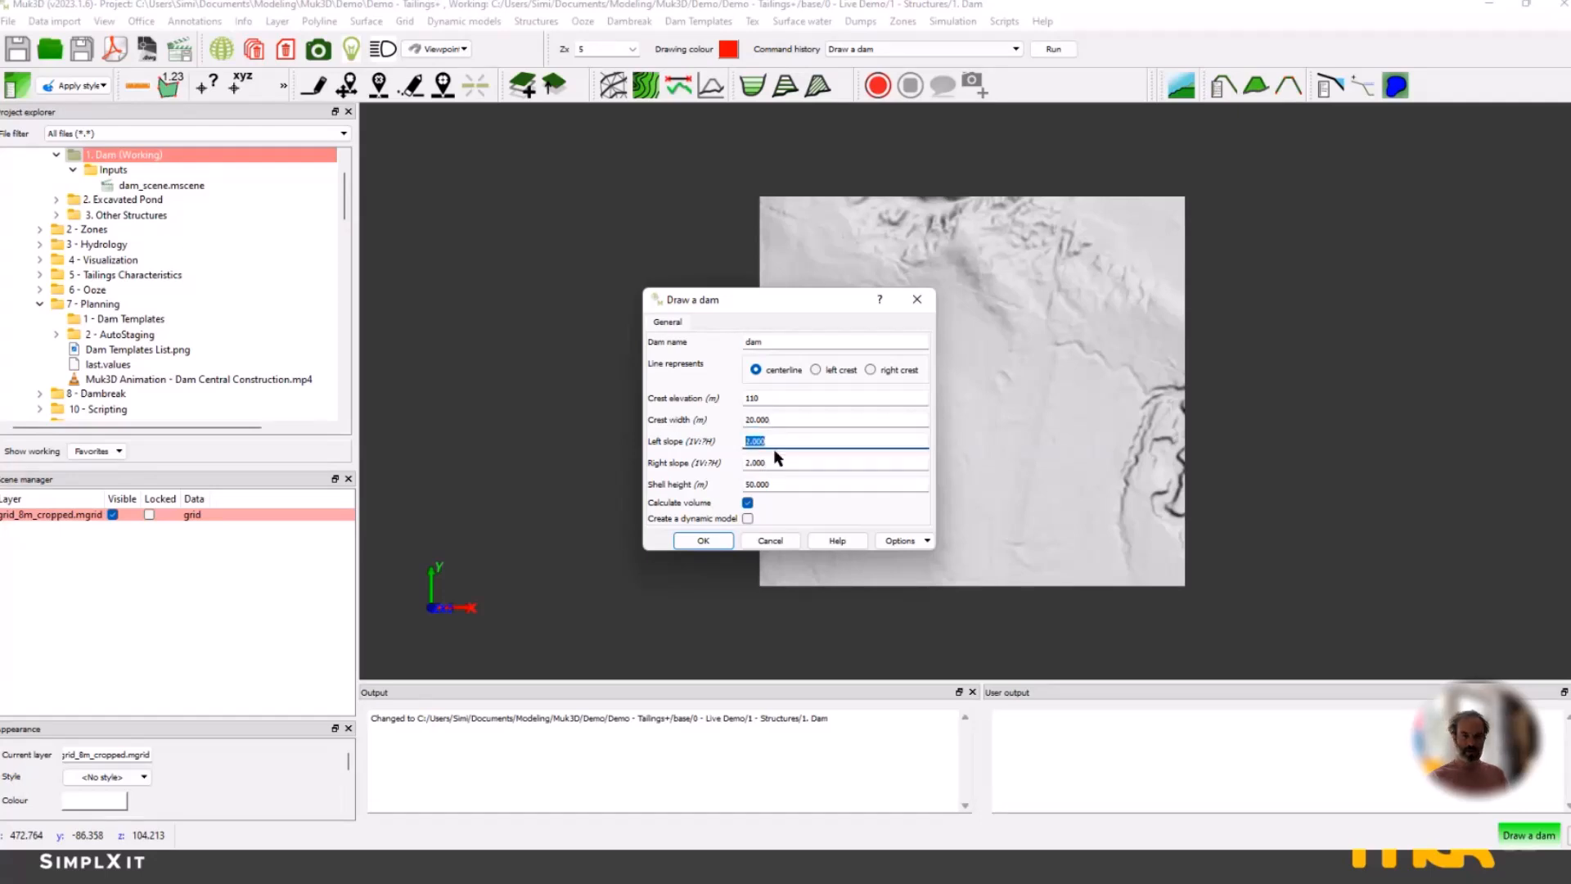
pyautogui.write('3')
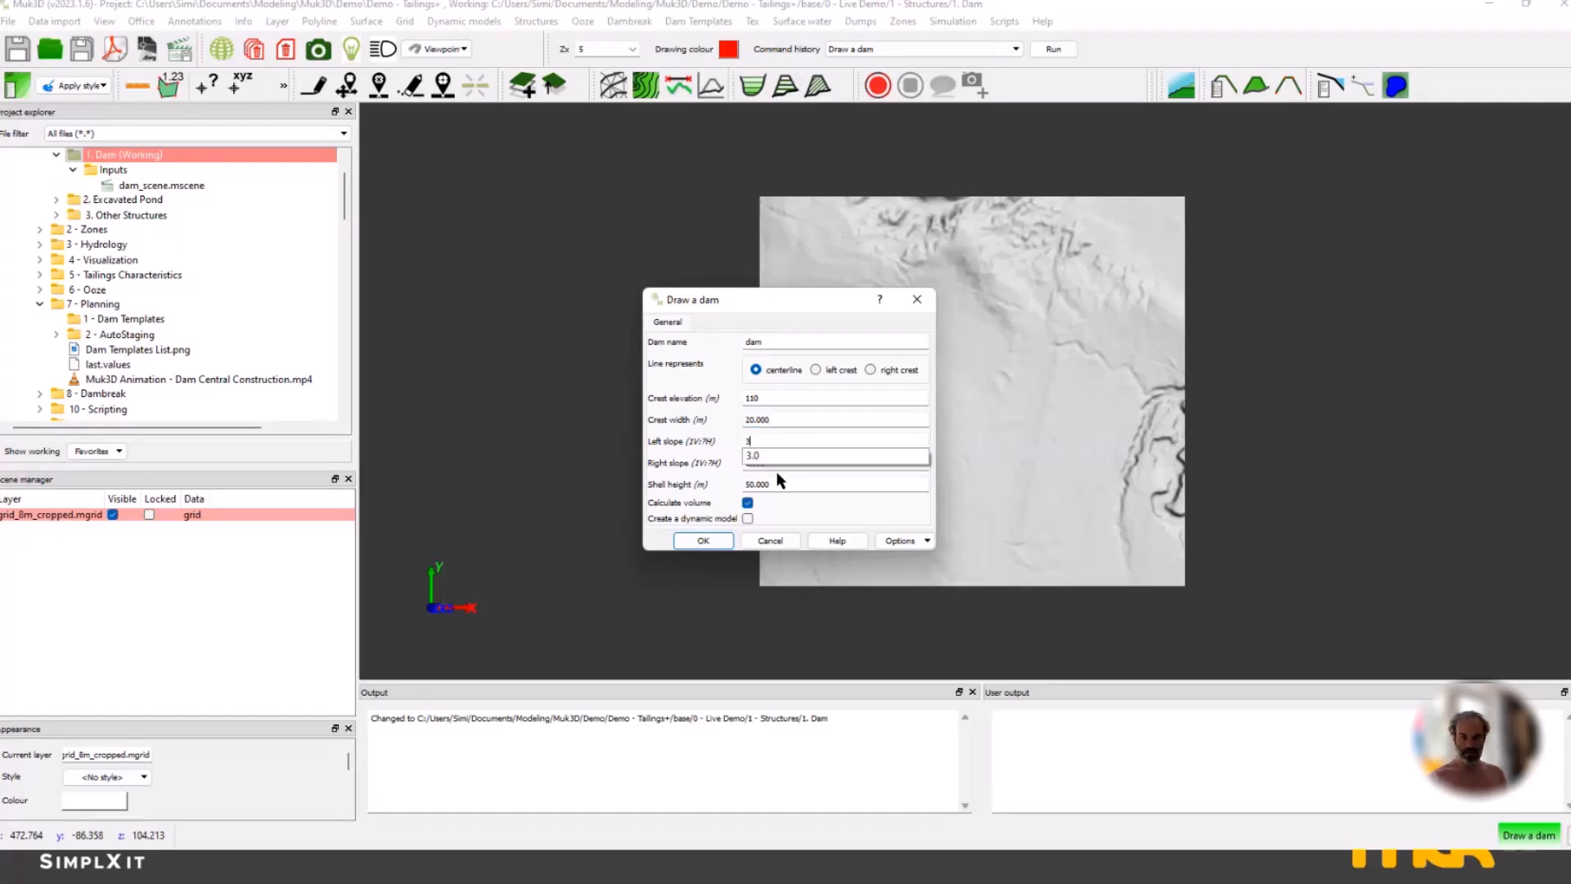
pyautogui.moveTo(784, 465); pyautogui.dragTo(721, 469)
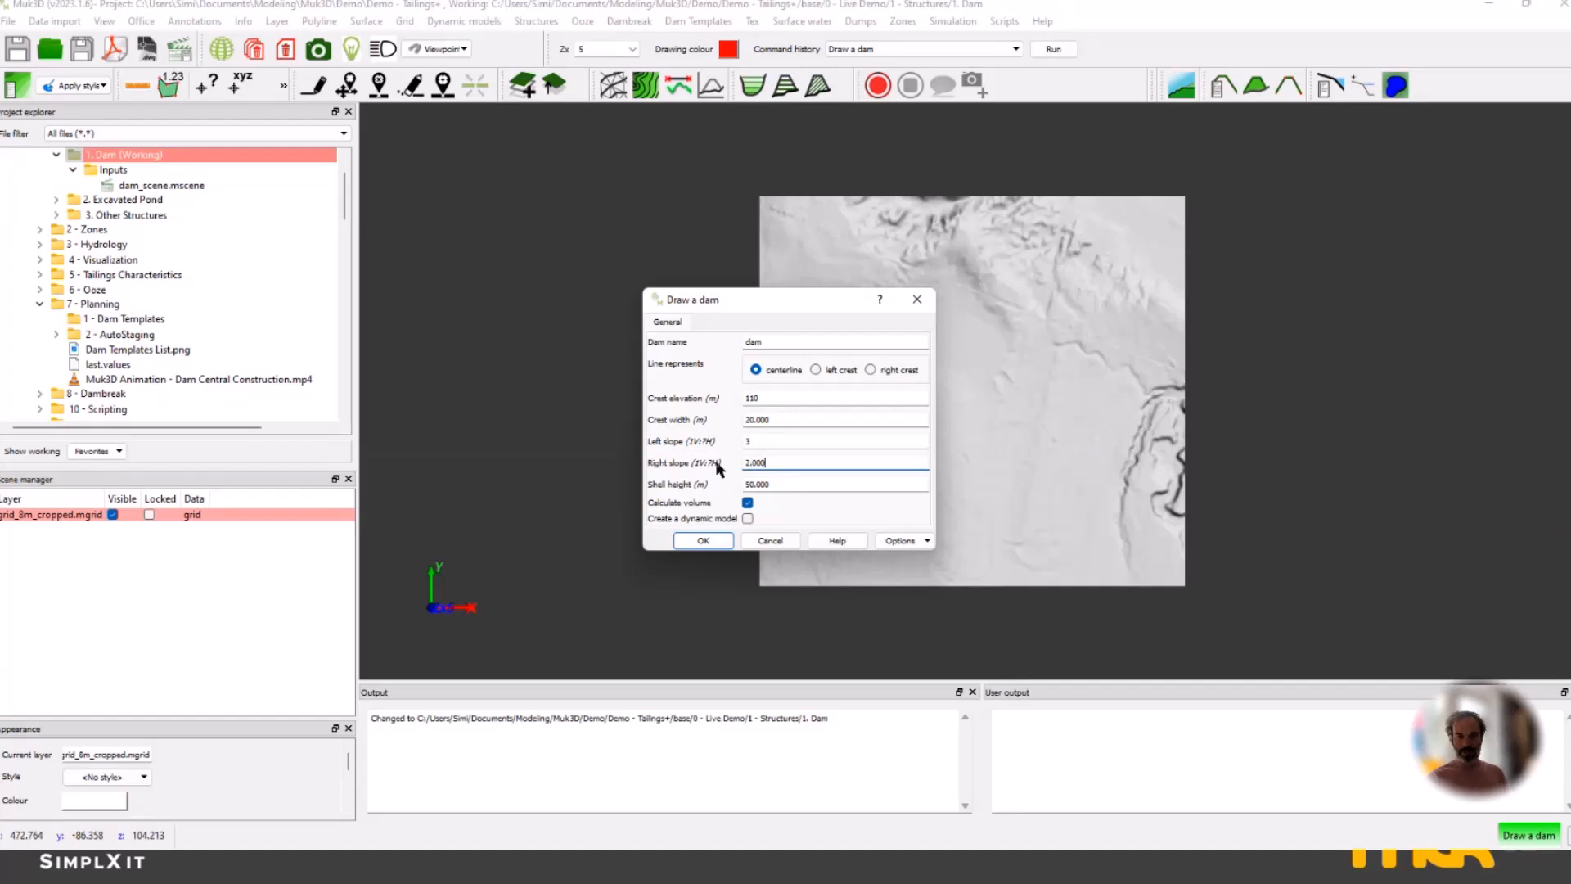
pyautogui.click(748, 519)
pyautogui.click(703, 540)
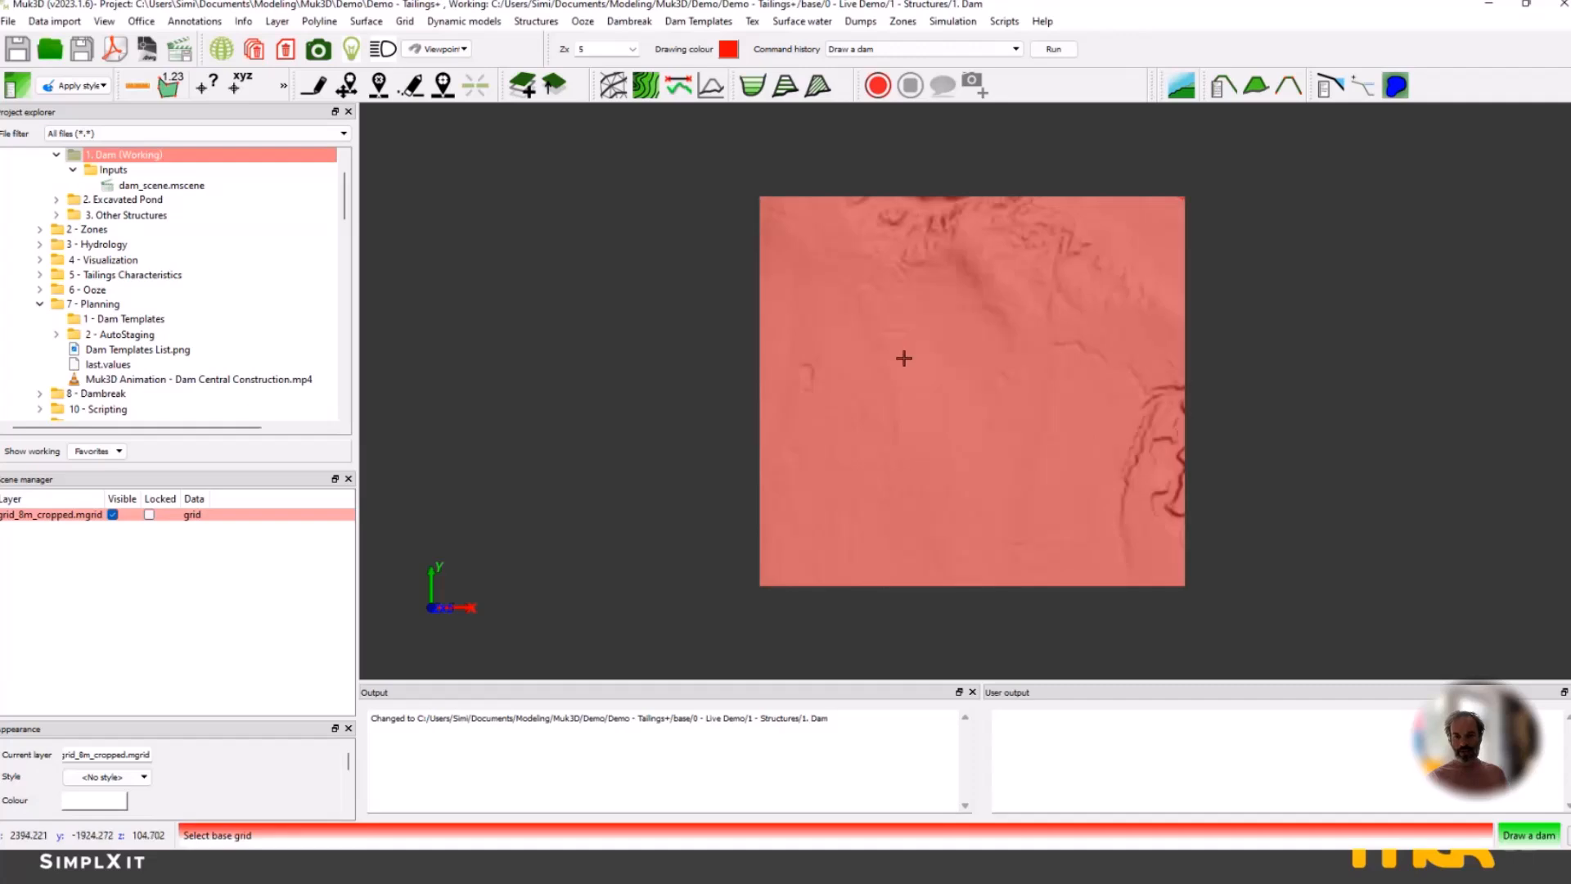
# Pick the cropped terrain grid as the base and draw a closed seven-point dam centerline around its central area.
pyautogui.click(904, 358)
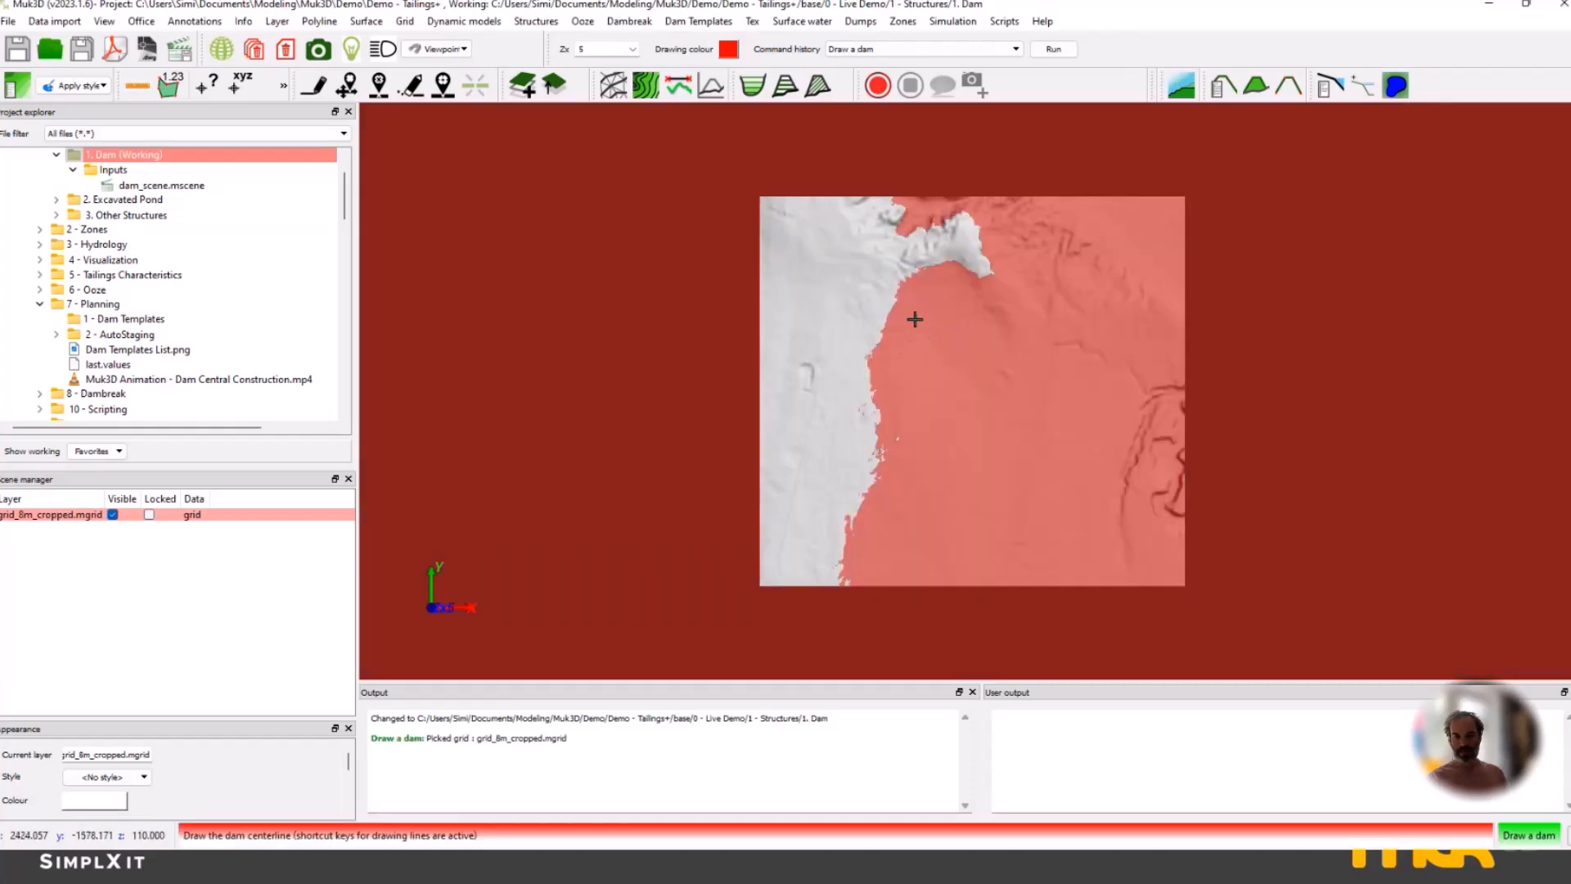
pyautogui.click(906, 337)
pyautogui.click(968, 316)
pyautogui.click(1045, 346)
pyautogui.click(1067, 420)
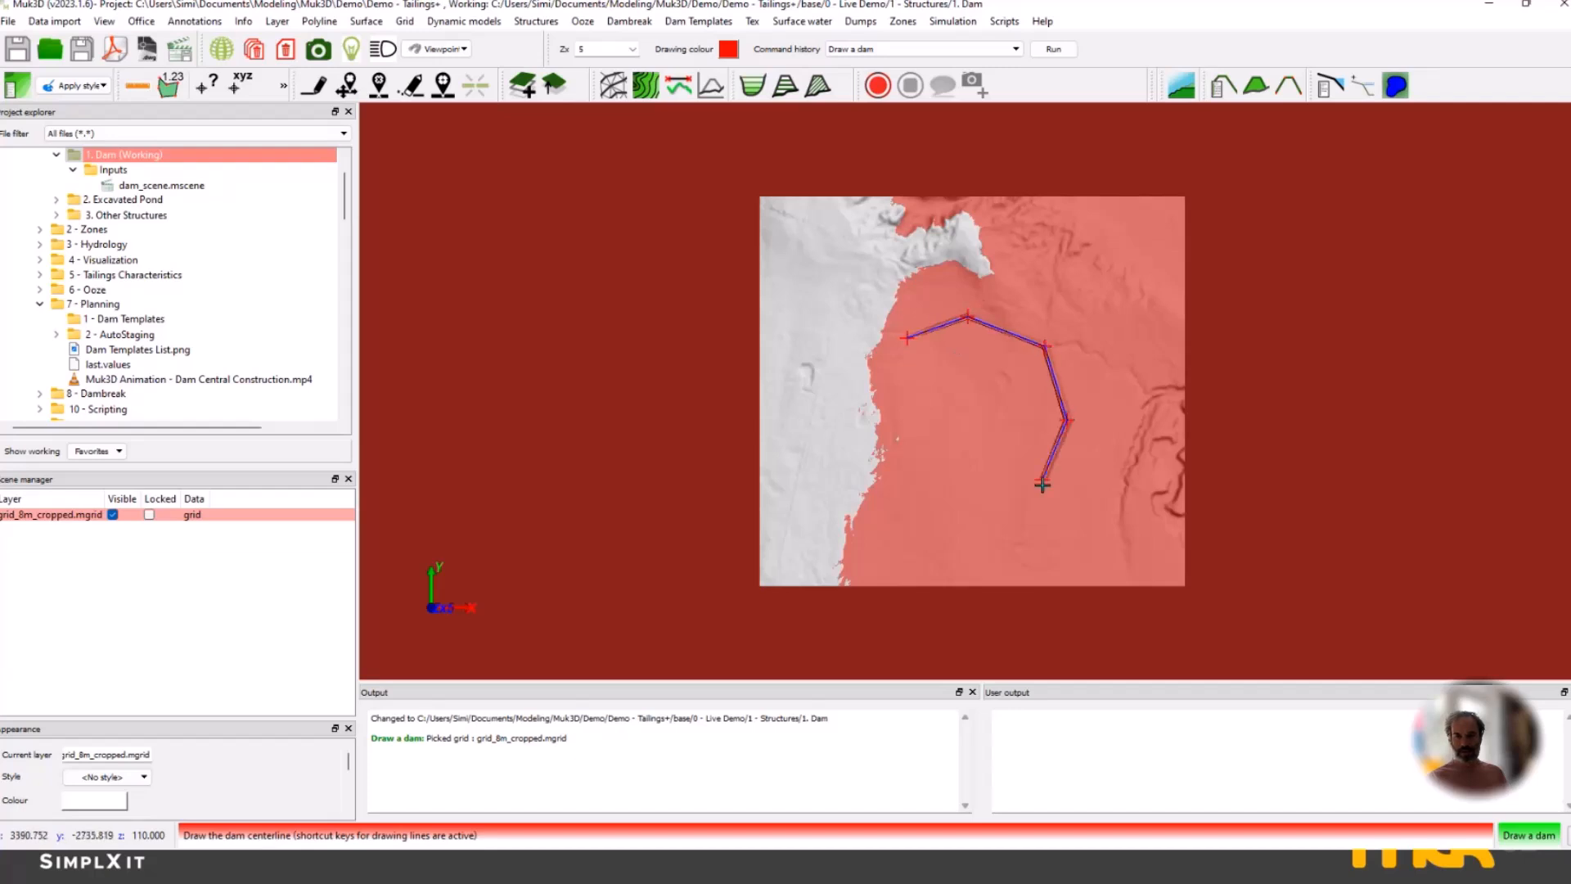
pyautogui.click(1040, 495)
pyautogui.click(944, 484)
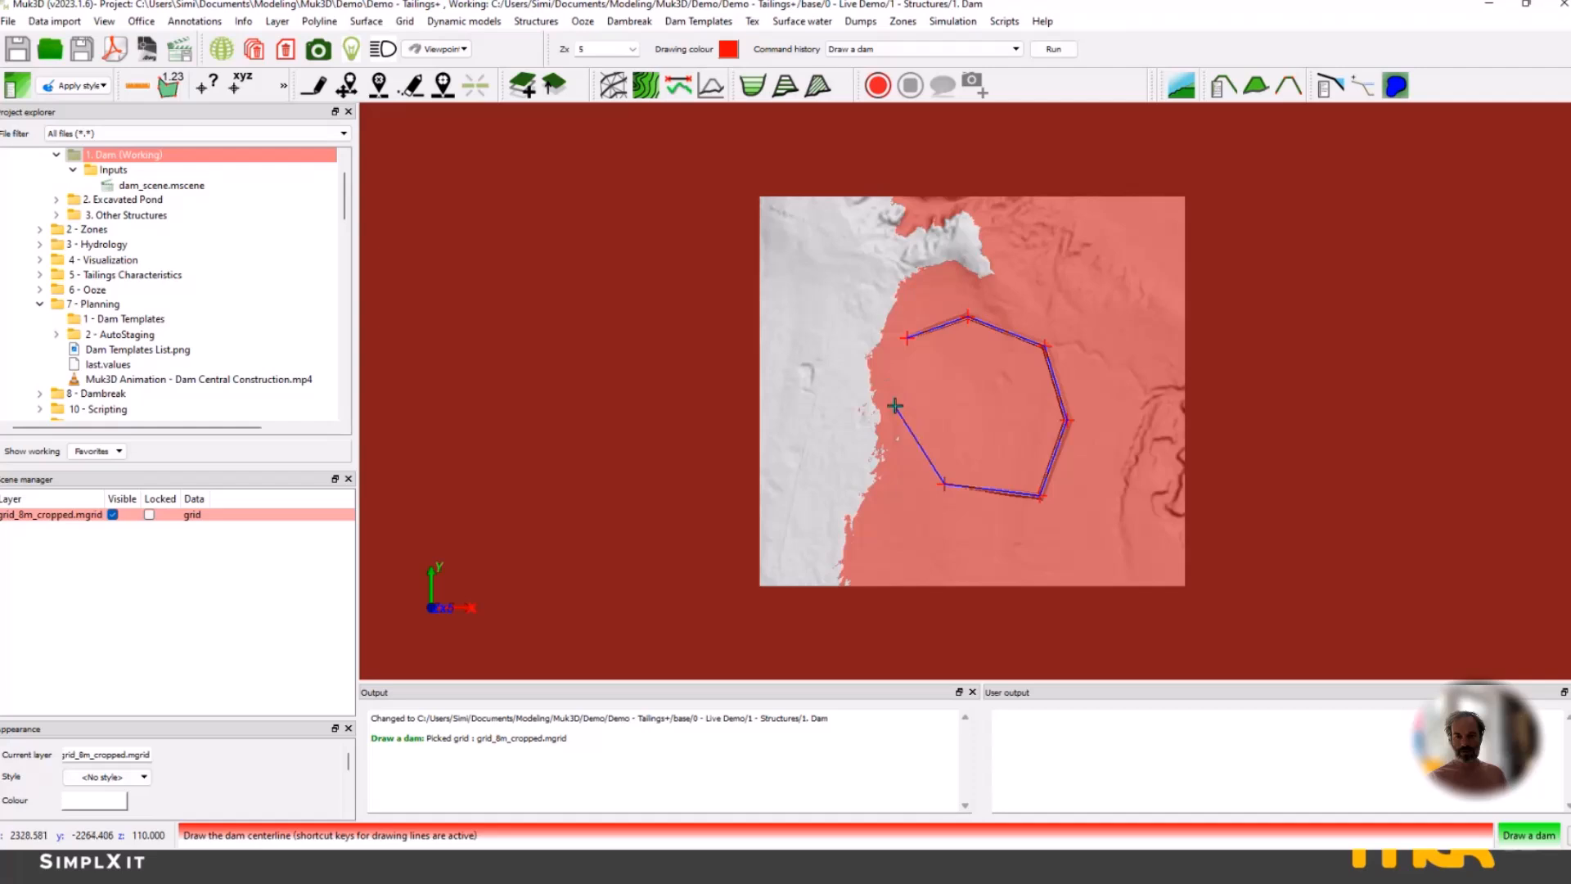
pyautogui.click(895, 406)
pyautogui.scroll(3, 979, 400)
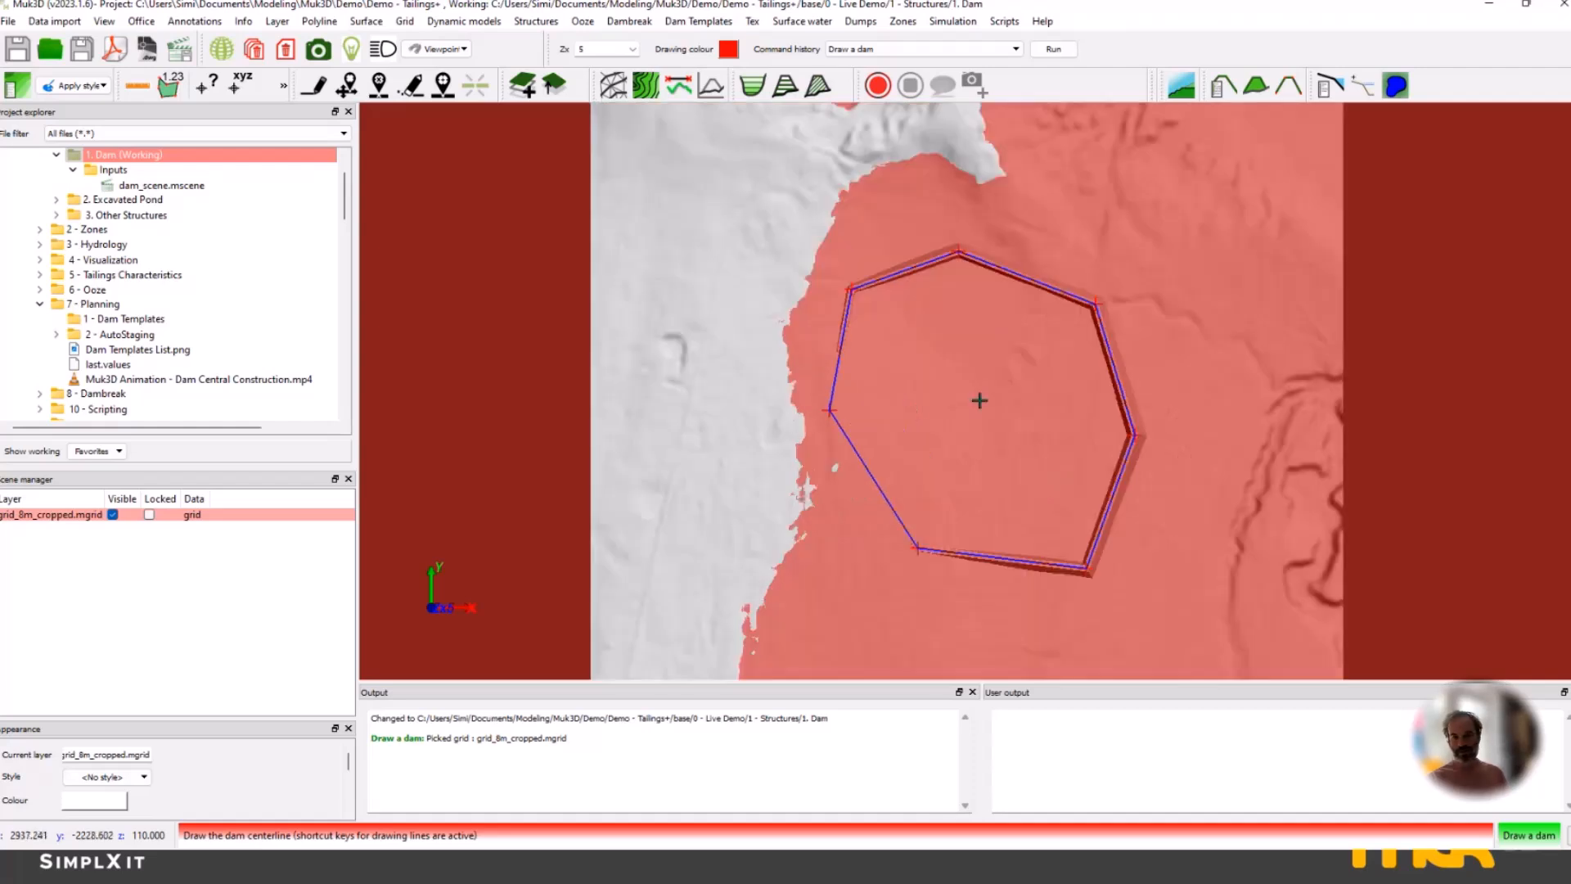
pyautogui.rightClick(974, 444)
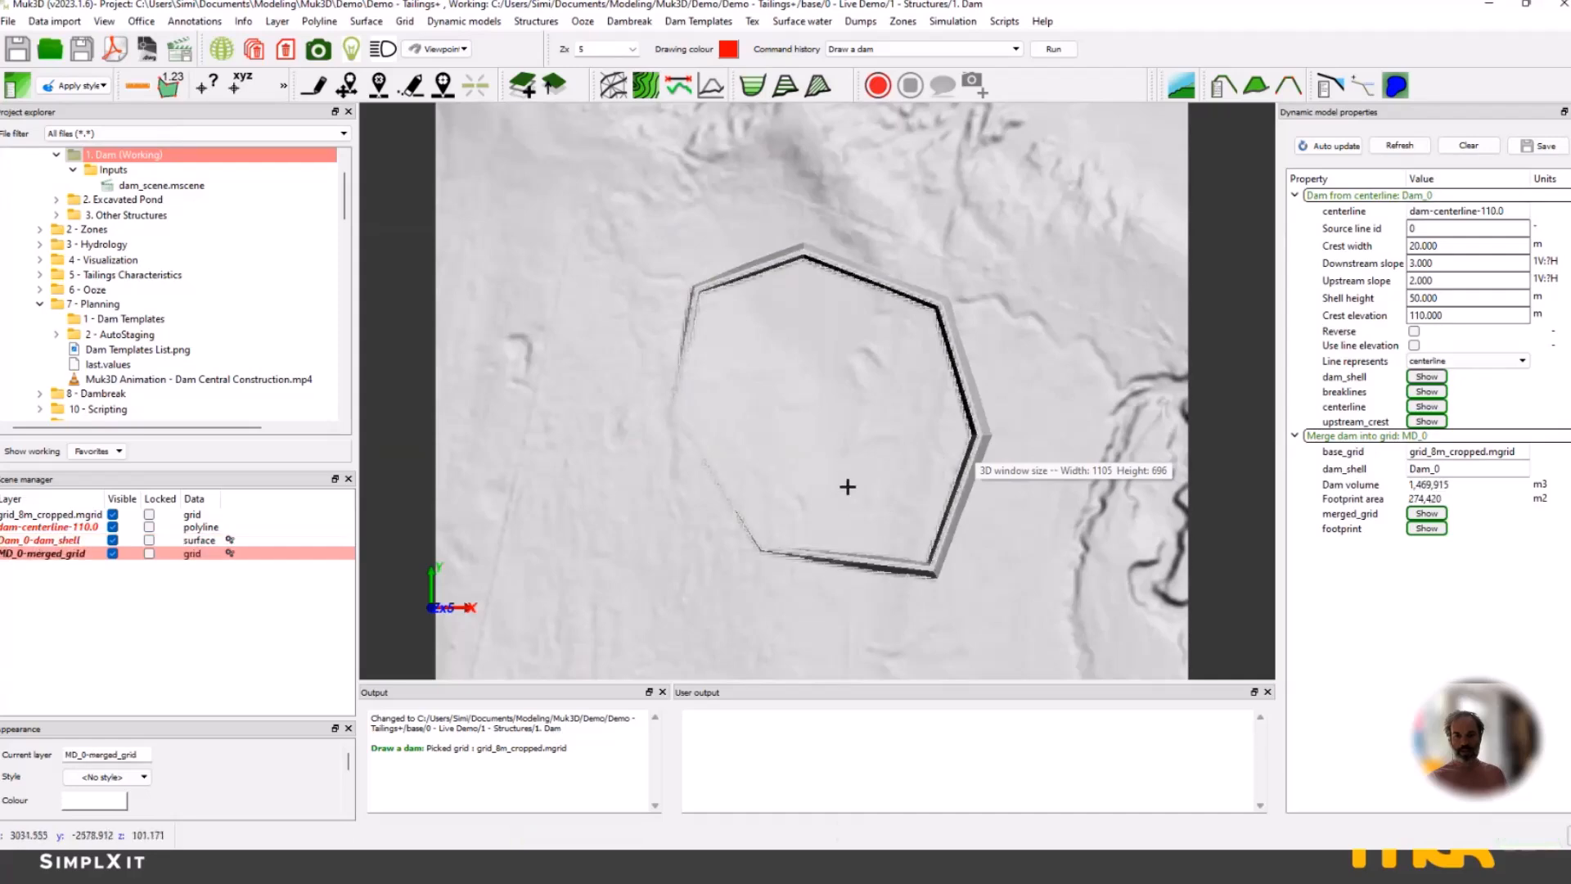
# Set the dam's downstream slope to 4 in the dynamic model.
pyautogui.moveTo(848, 483); pyautogui.dragTo(851, 360)
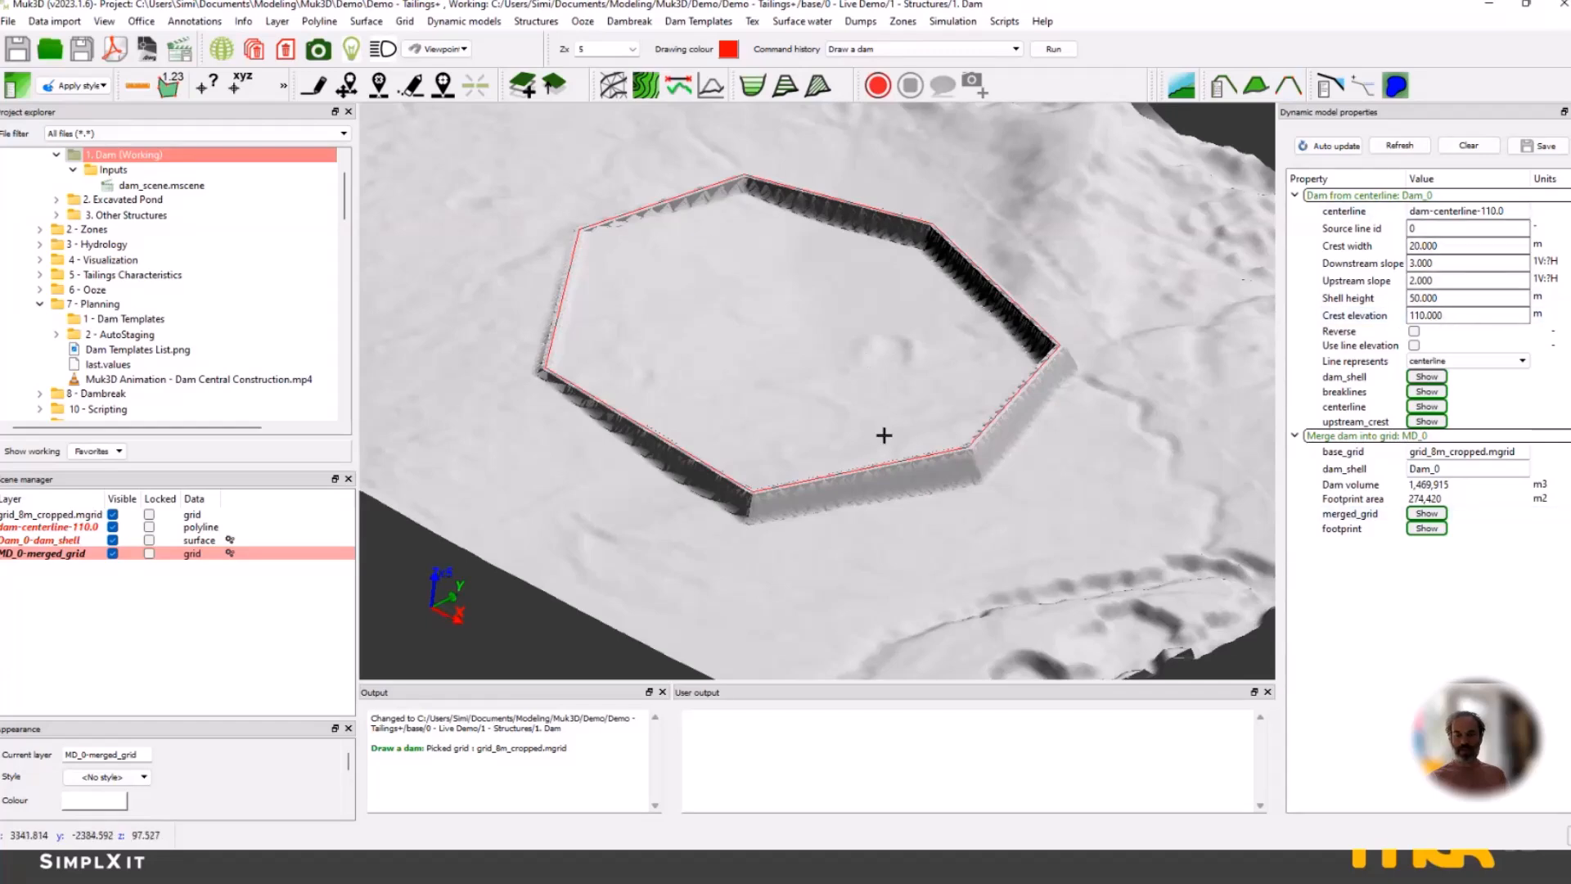
pyautogui.moveTo(884, 435)
pyautogui.mouseDown()
pyautogui.moveTo(870, 467)
pyautogui.moveTo(887, 445)
pyautogui.mouseUp()
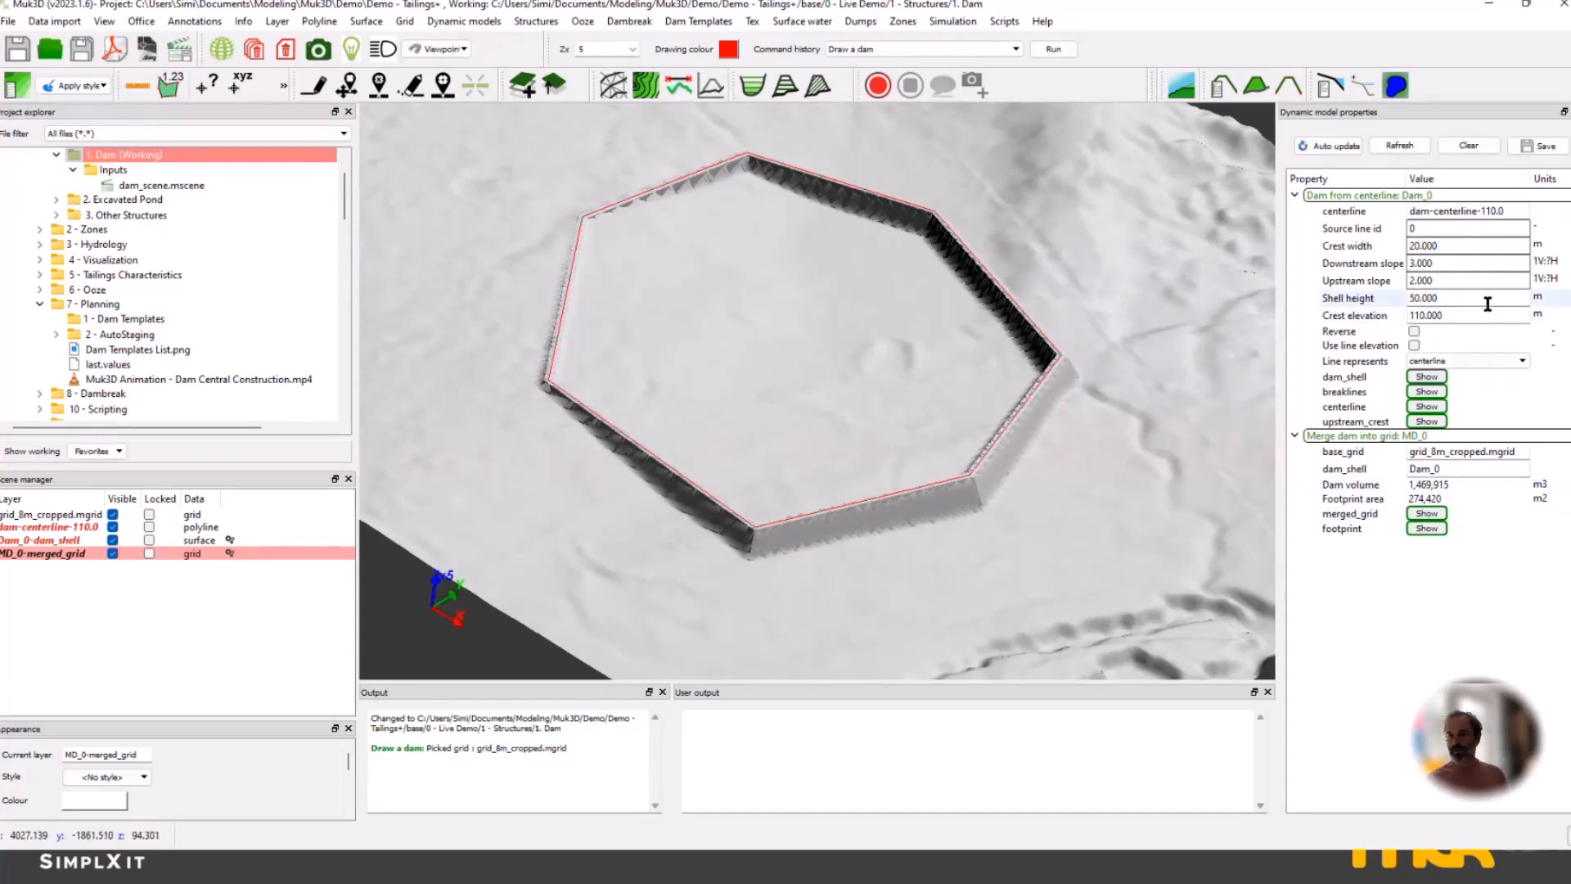
pyautogui.click(1424, 264)
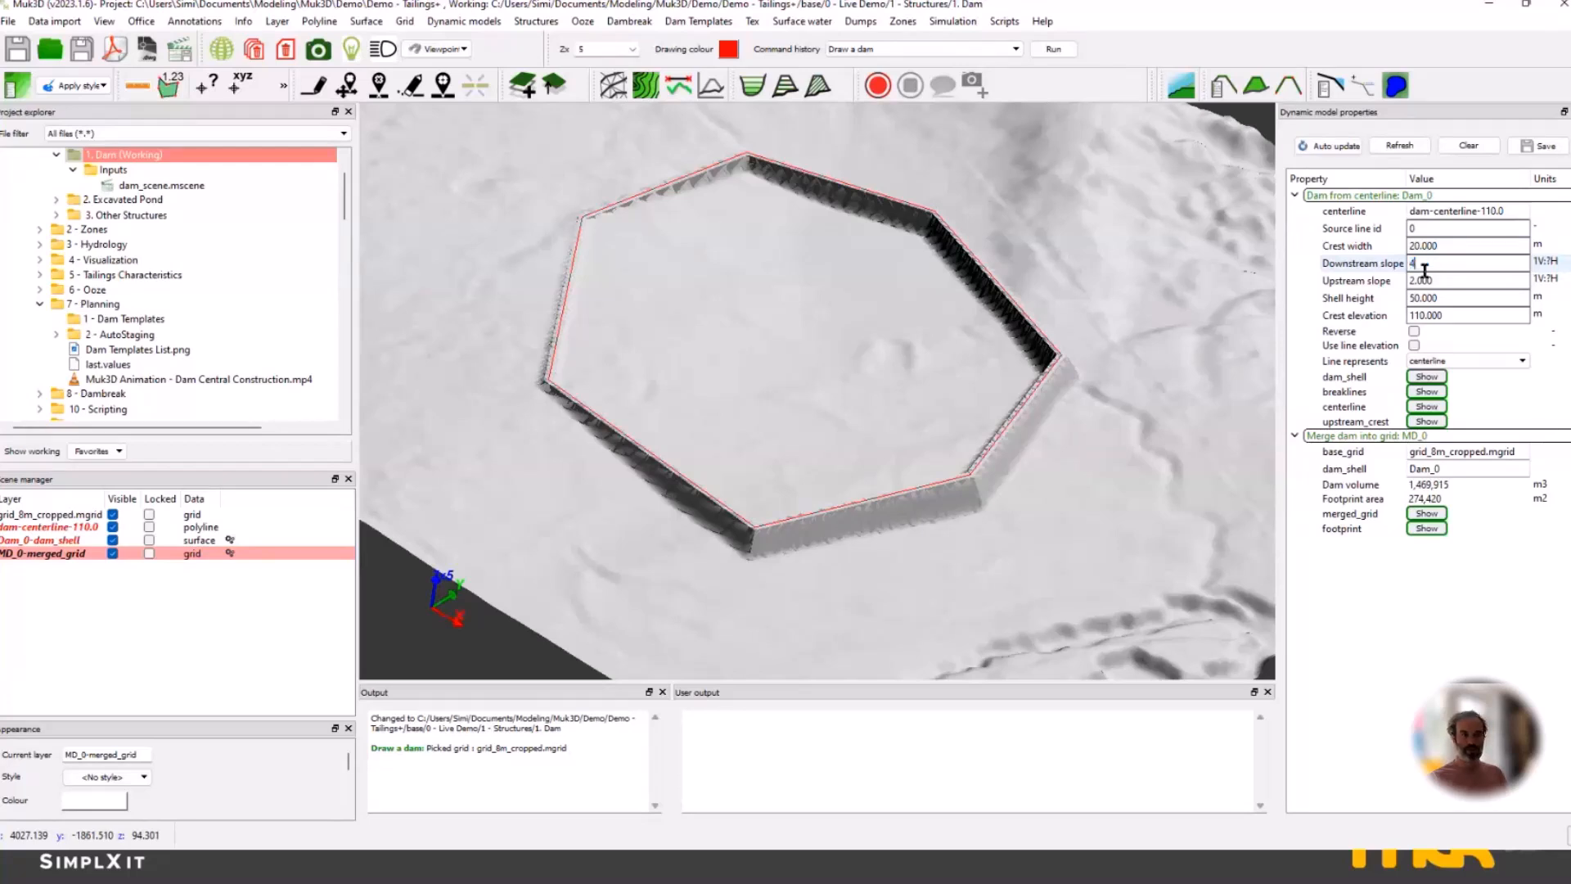
pyautogui.click(1452, 281)
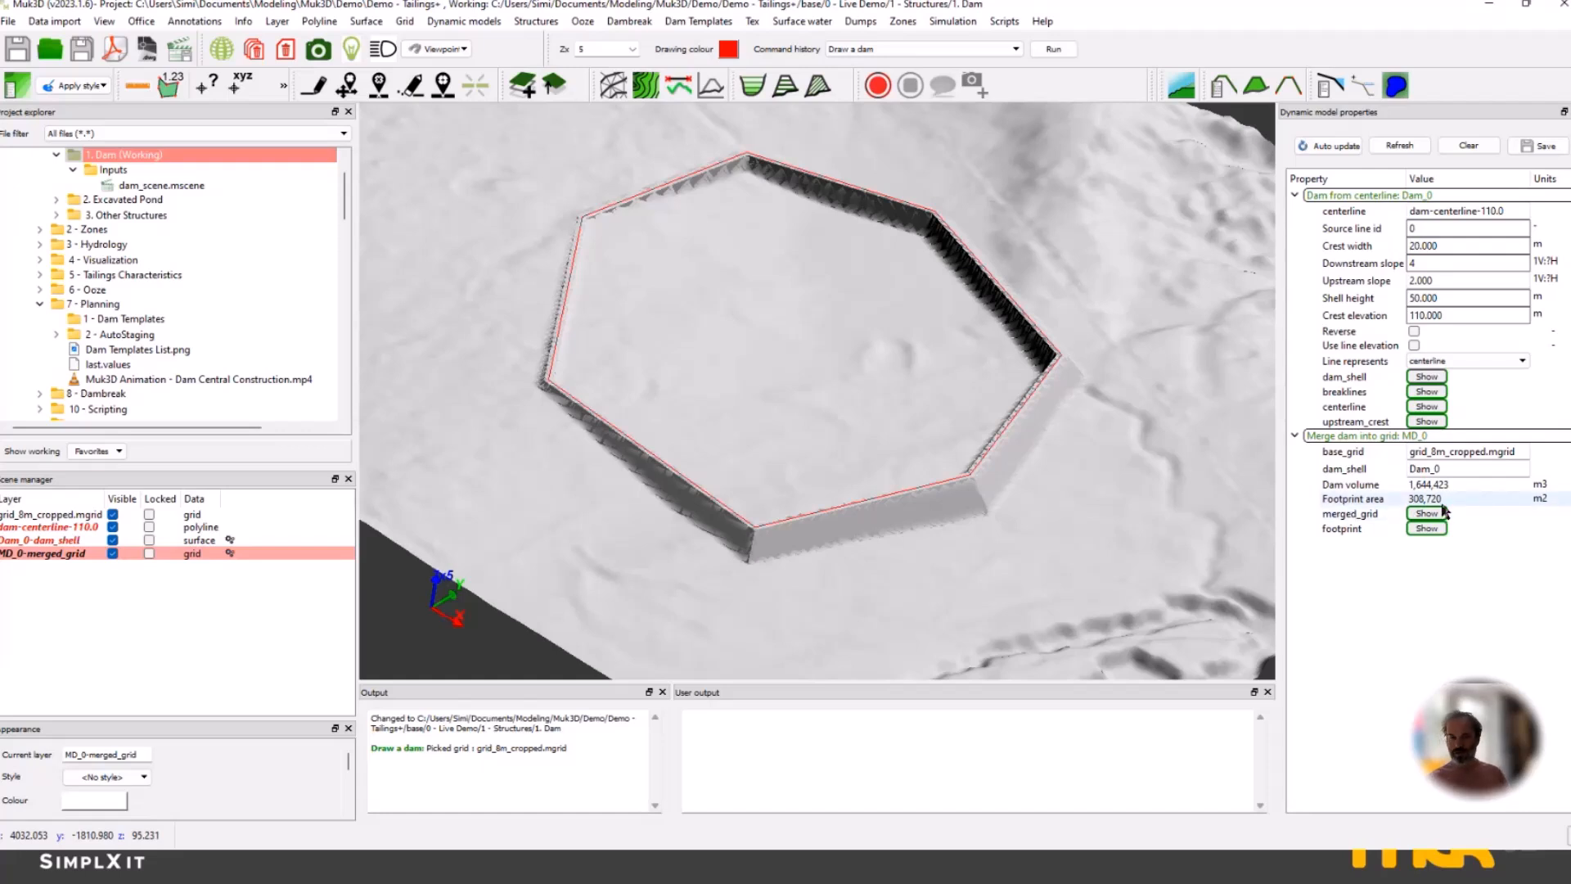
# Reshape the dam centerline by moving one corner vertex outward about 132 m and the next two inward about 65 m and 29 m.
pyautogui.click(347, 85)
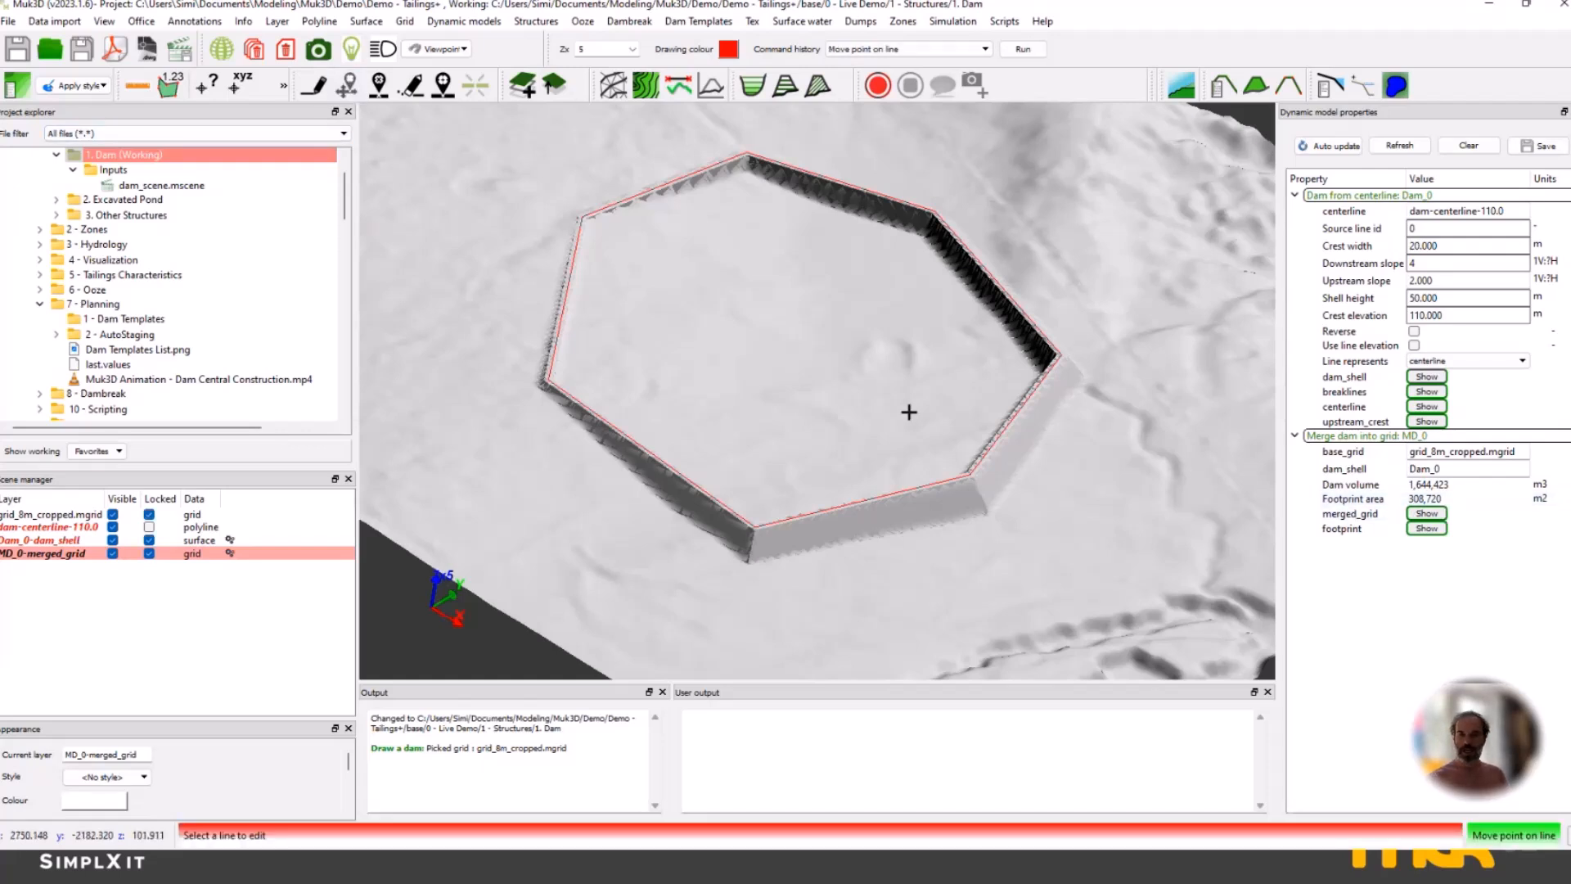
pyautogui.click(970, 473)
pyautogui.moveTo(970, 474); pyautogui.dragTo(961, 508)
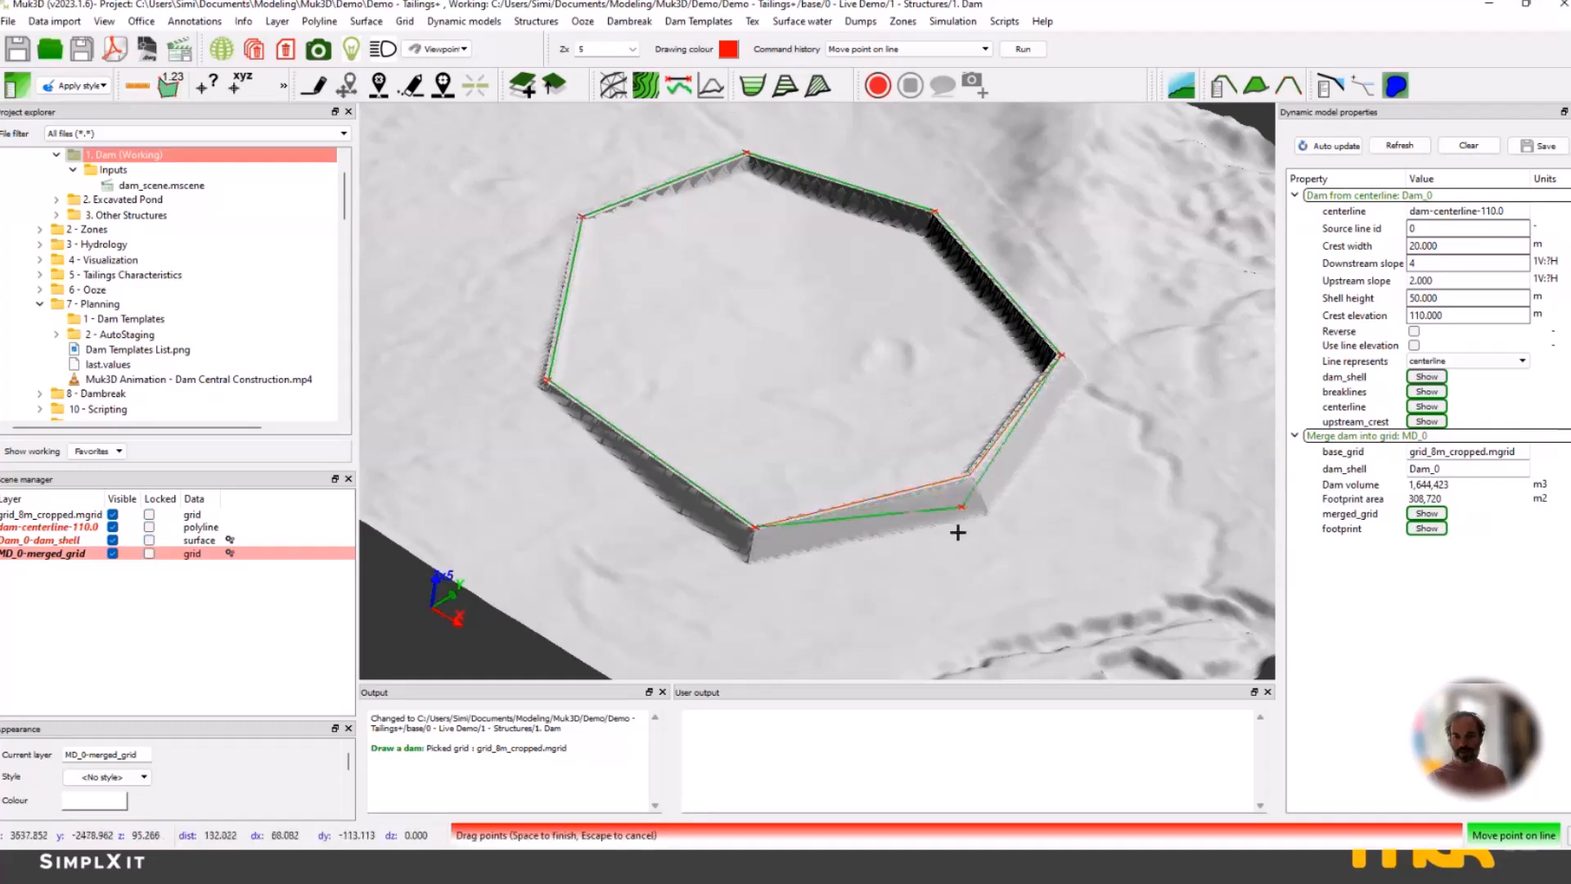
pyautogui.moveTo(1061, 356); pyautogui.dragTo(1032, 350)
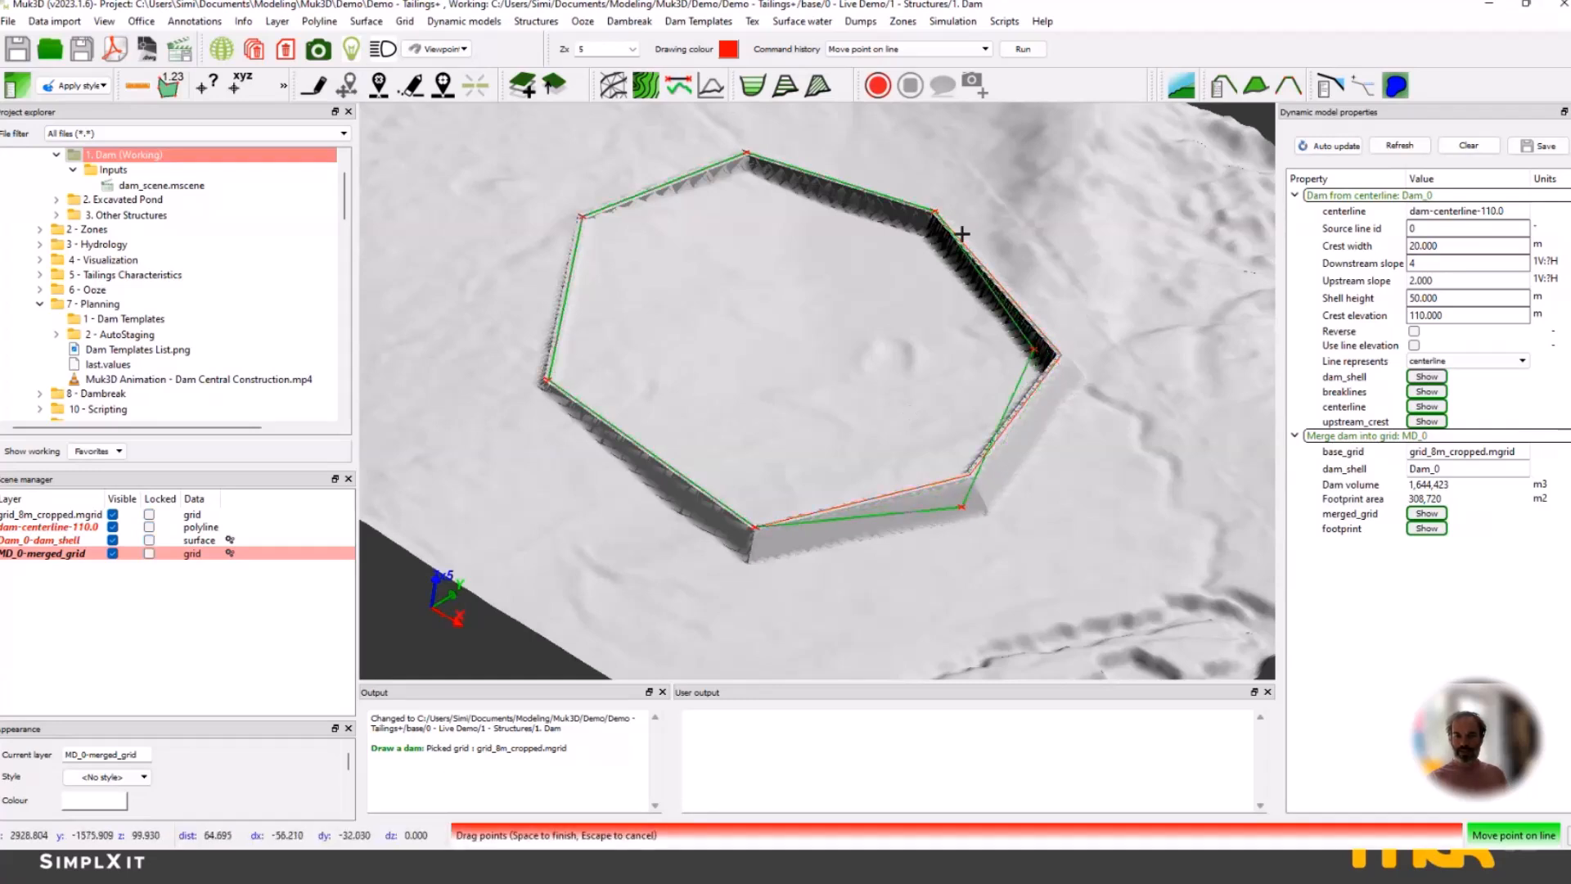
pyautogui.moveTo(936, 211); pyautogui.dragTo(925, 214)
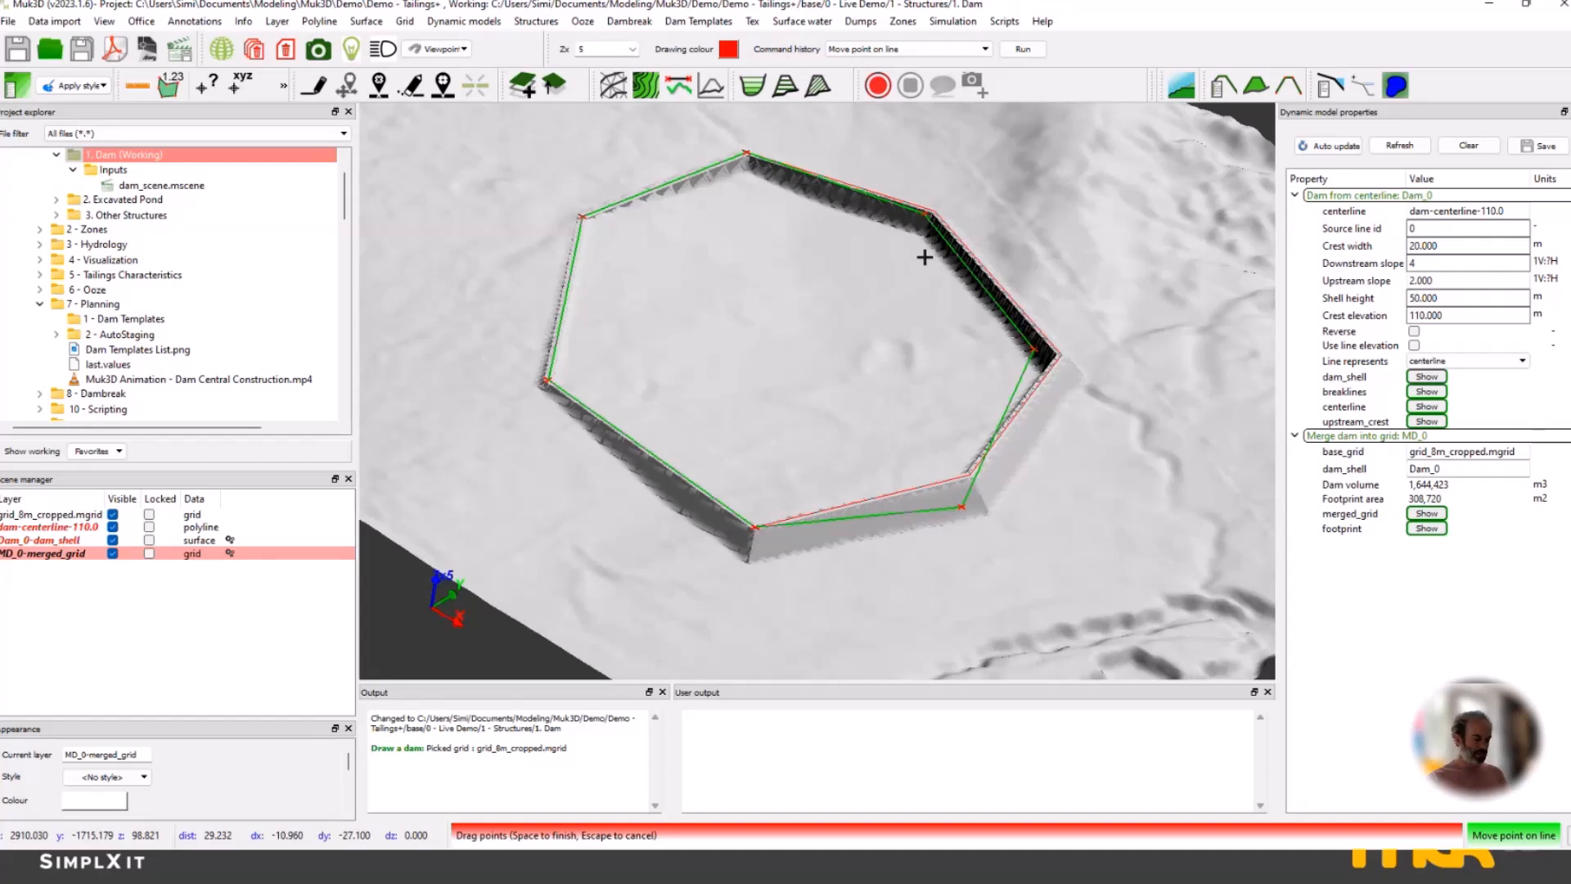
pyautogui.press('space')
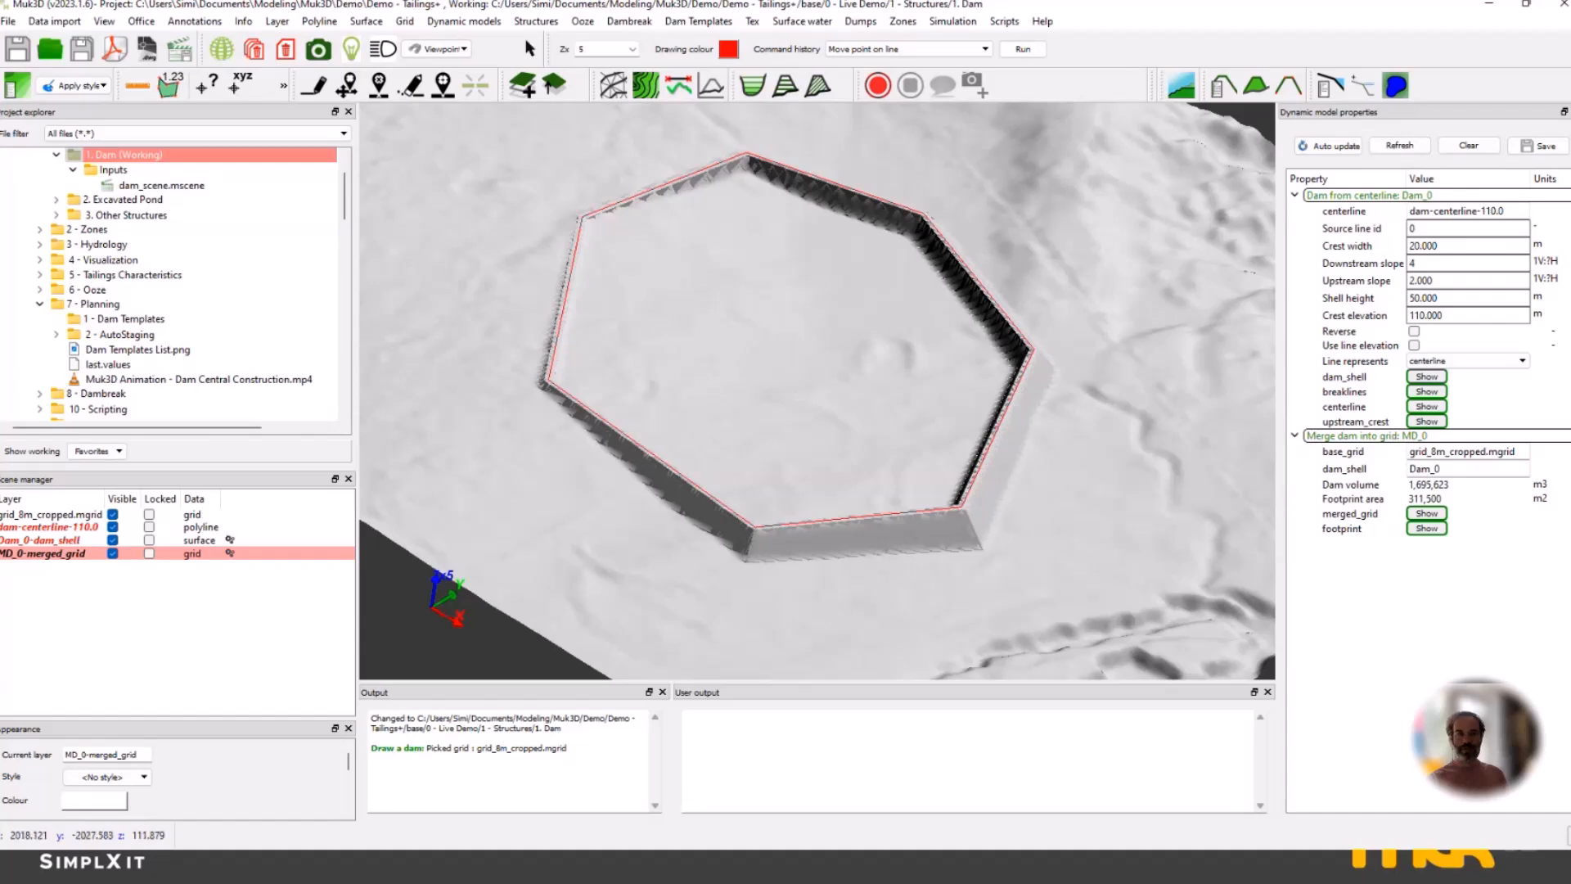
# Add an elevation-based dynamic pond connected to the MD_0 merged grid, locate it inside the dam, and set its elevation to 108 m.
pyautogui.click(464, 21)
pyautogui.moveTo(533, 203)
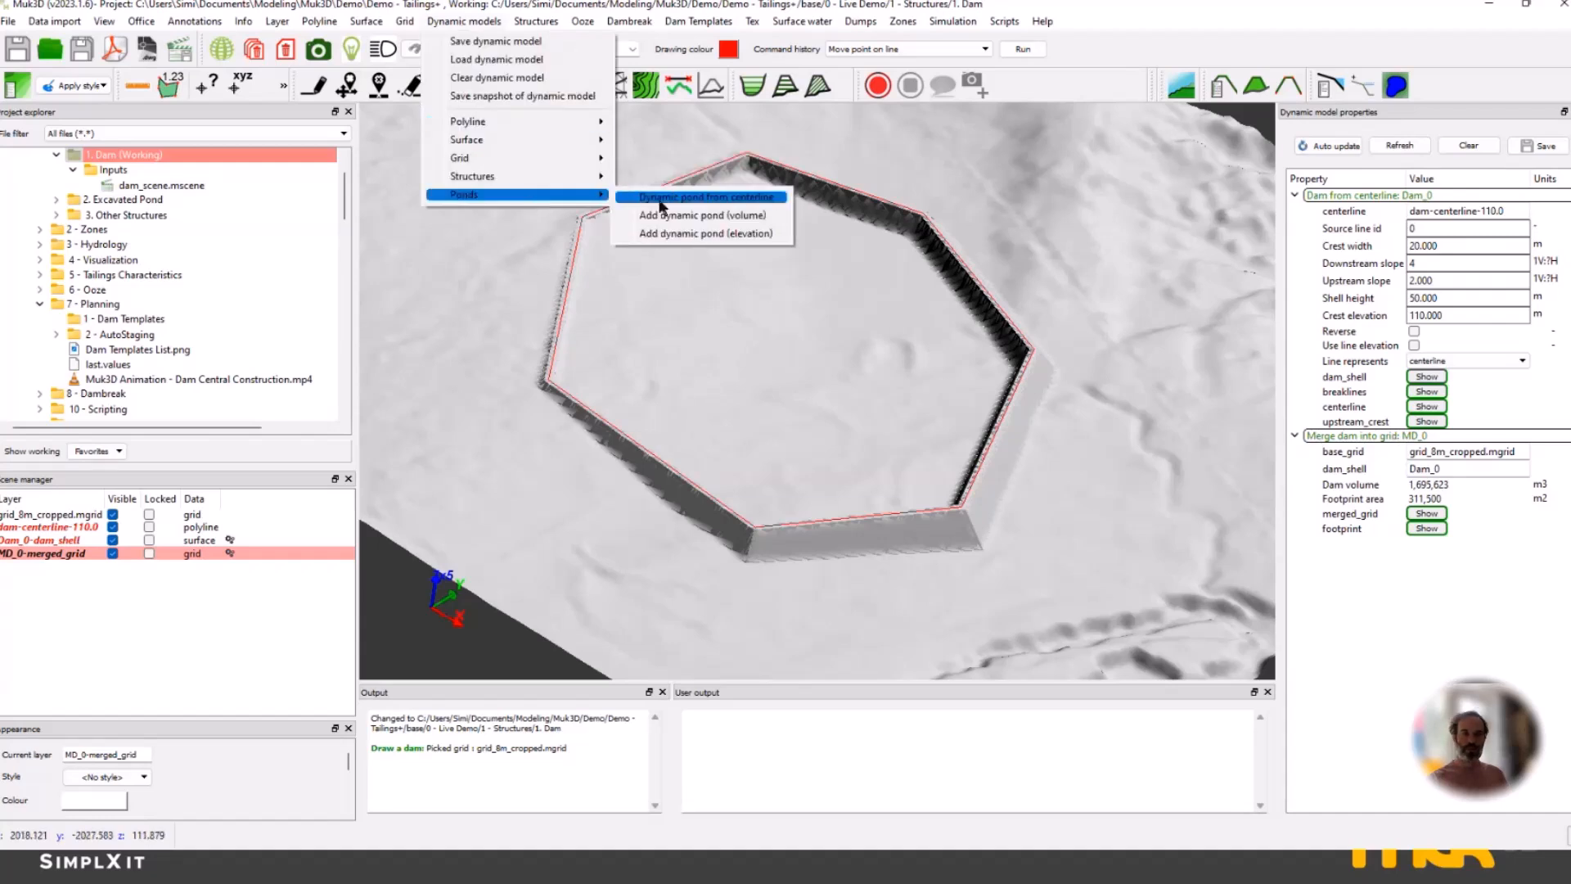
pyautogui.click(677, 232)
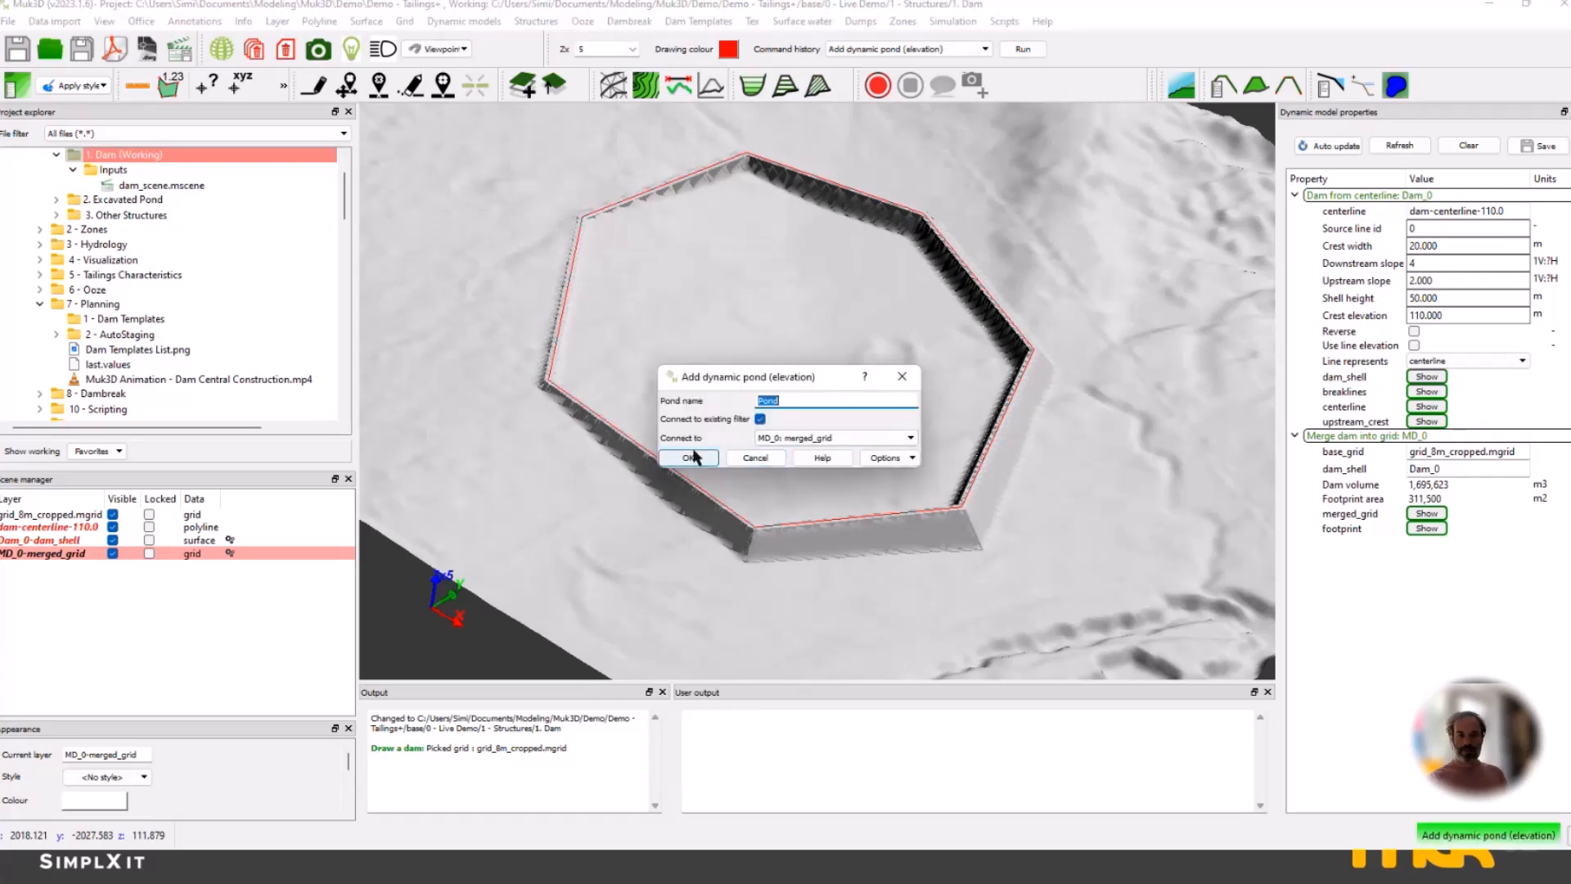
pyautogui.click(690, 457)
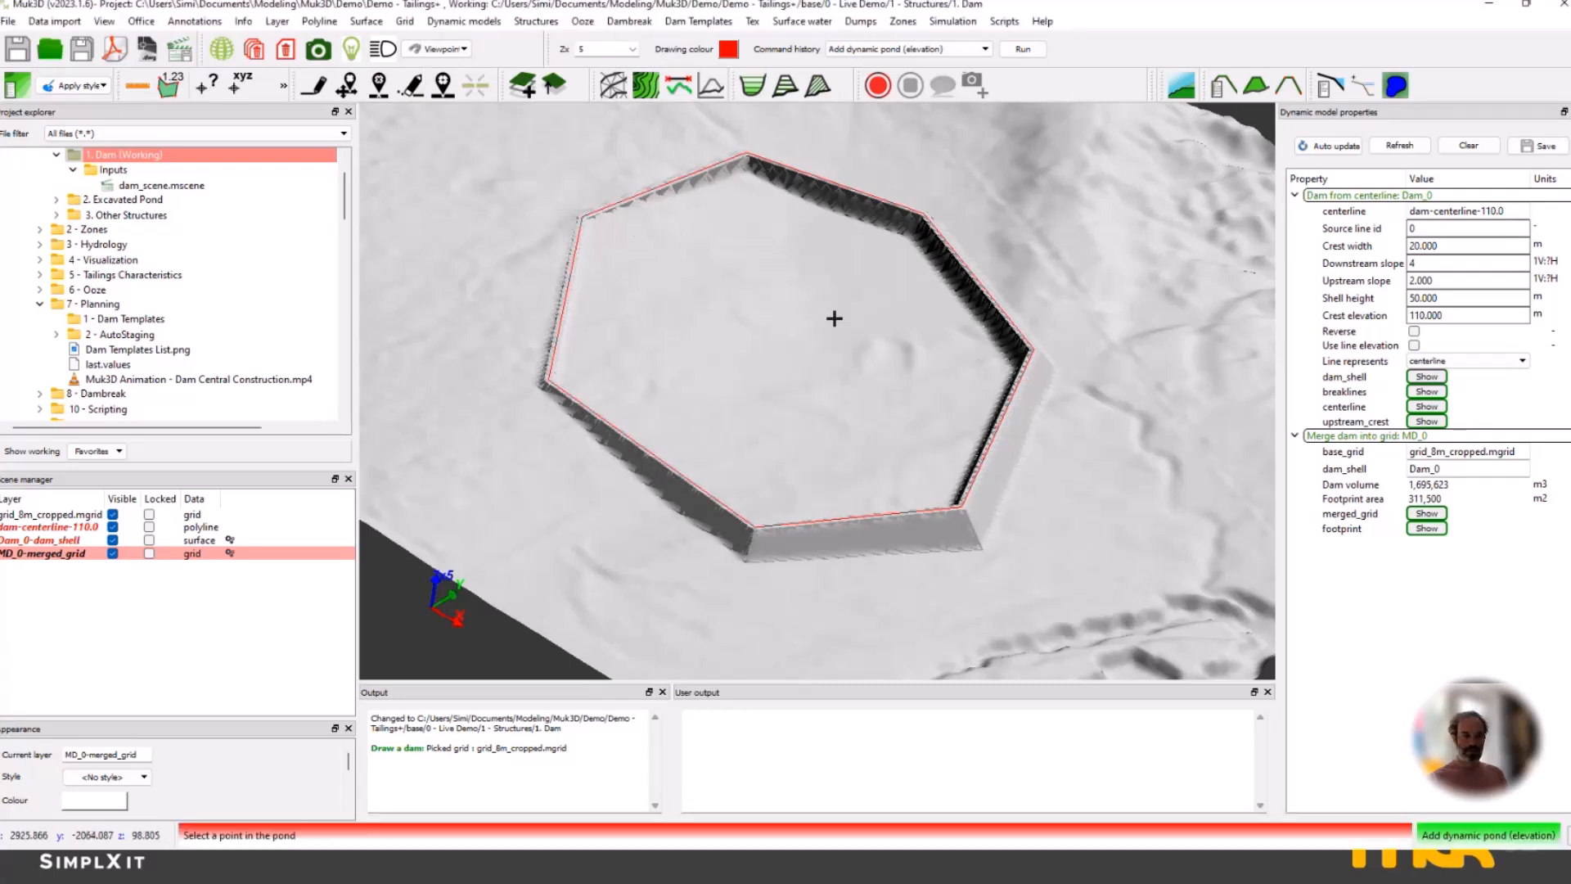
pyautogui.click(834, 319)
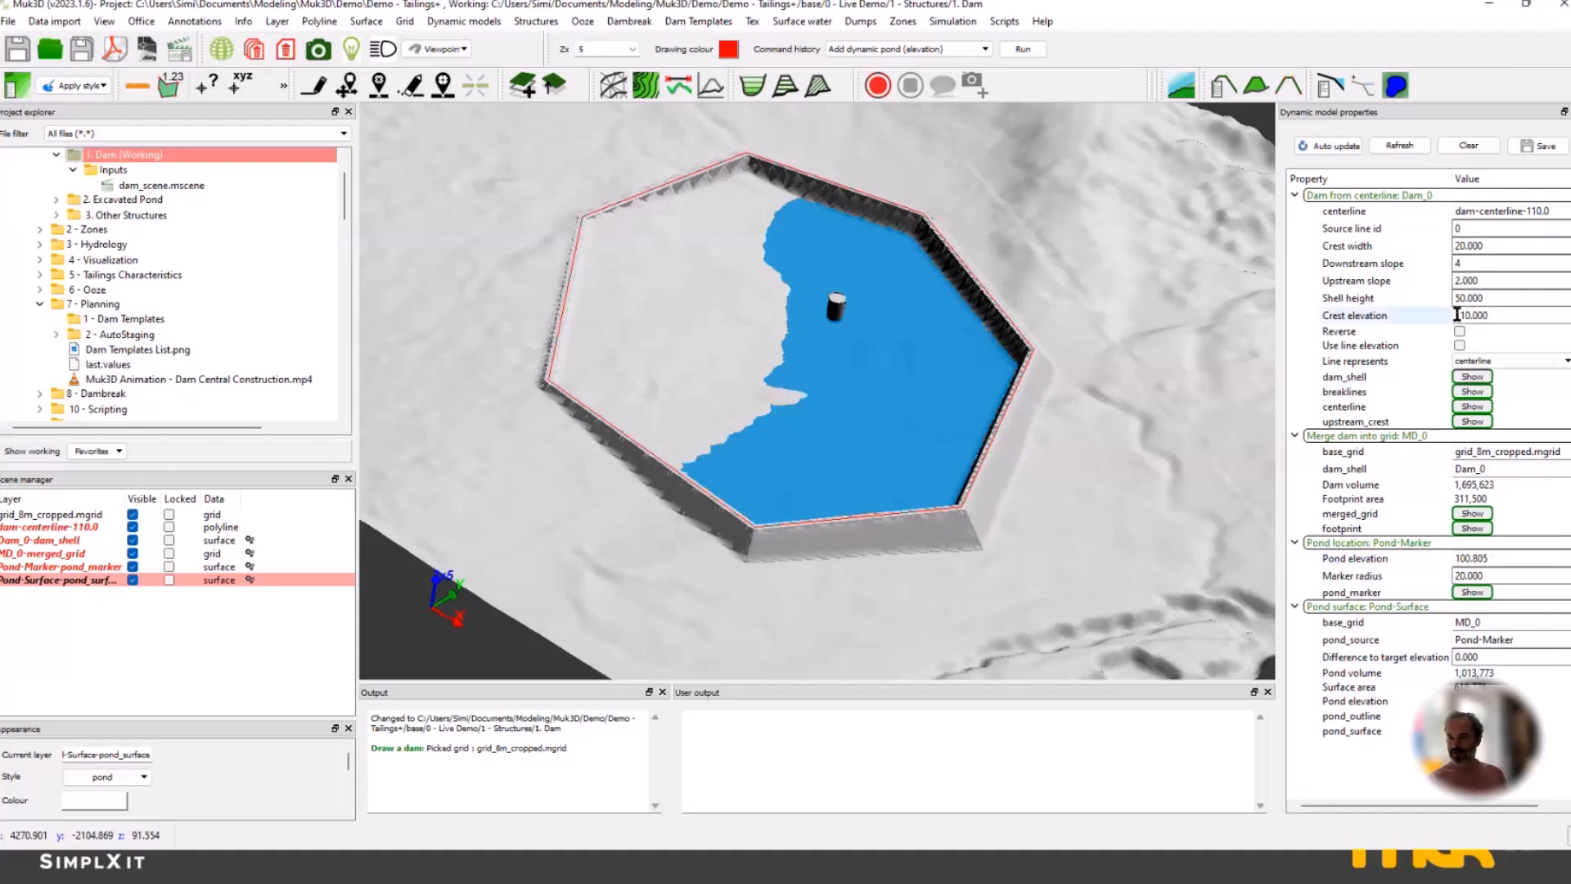
pyautogui.doubleClick(1465, 559)
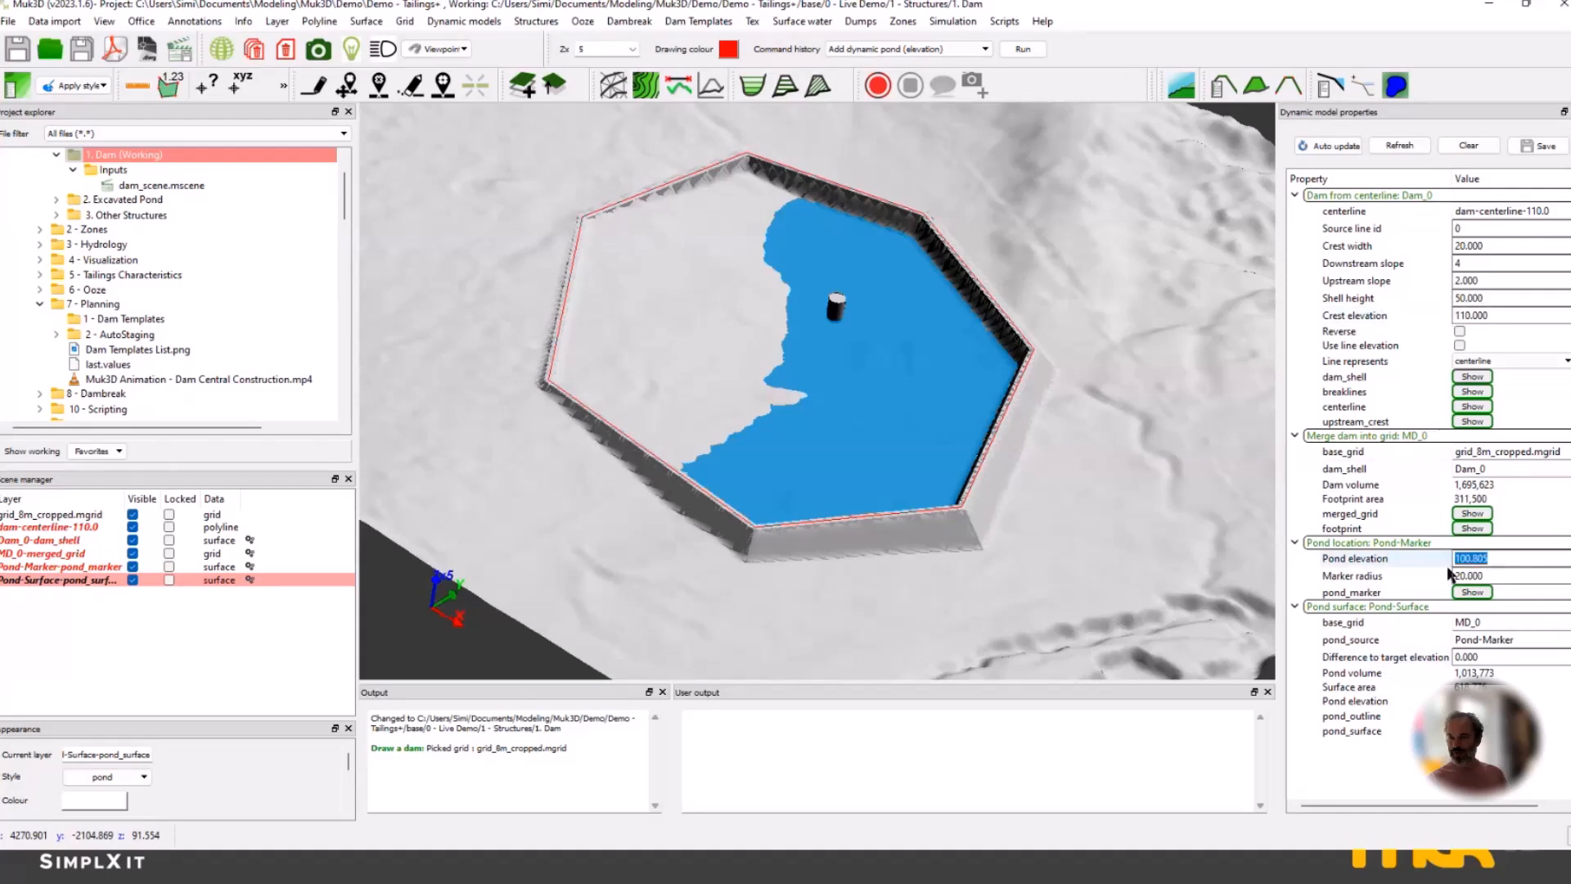
pyautogui.write('108')
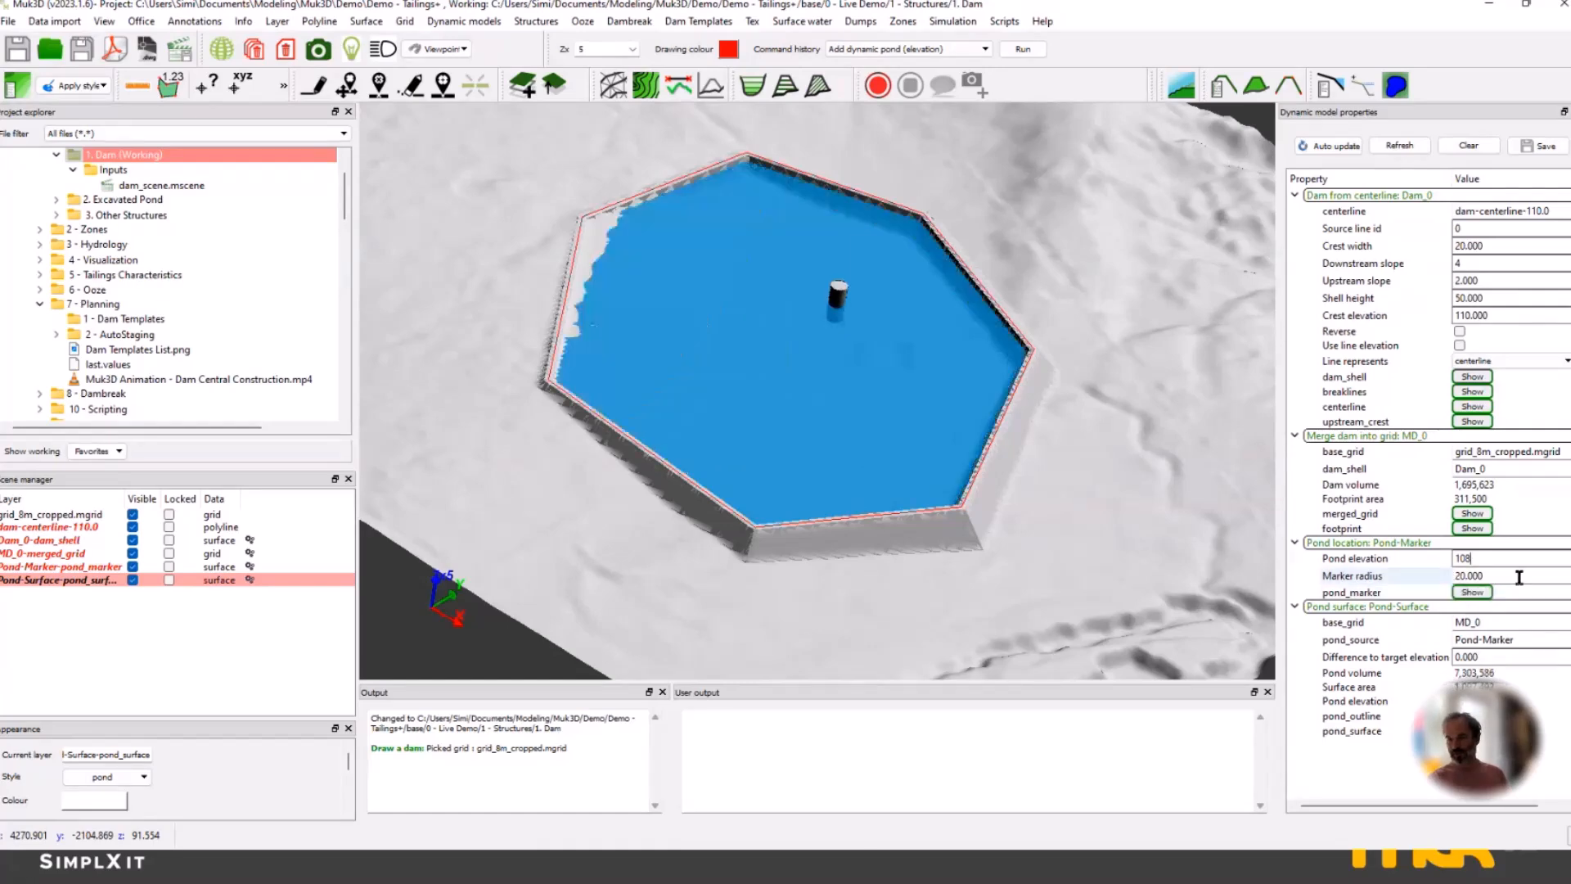
# Move the dam centerline's previously outward-shifted corner vertex back toward the pond.
pyautogui.moveTo(663, 382); pyautogui.dragTo(758, 416)
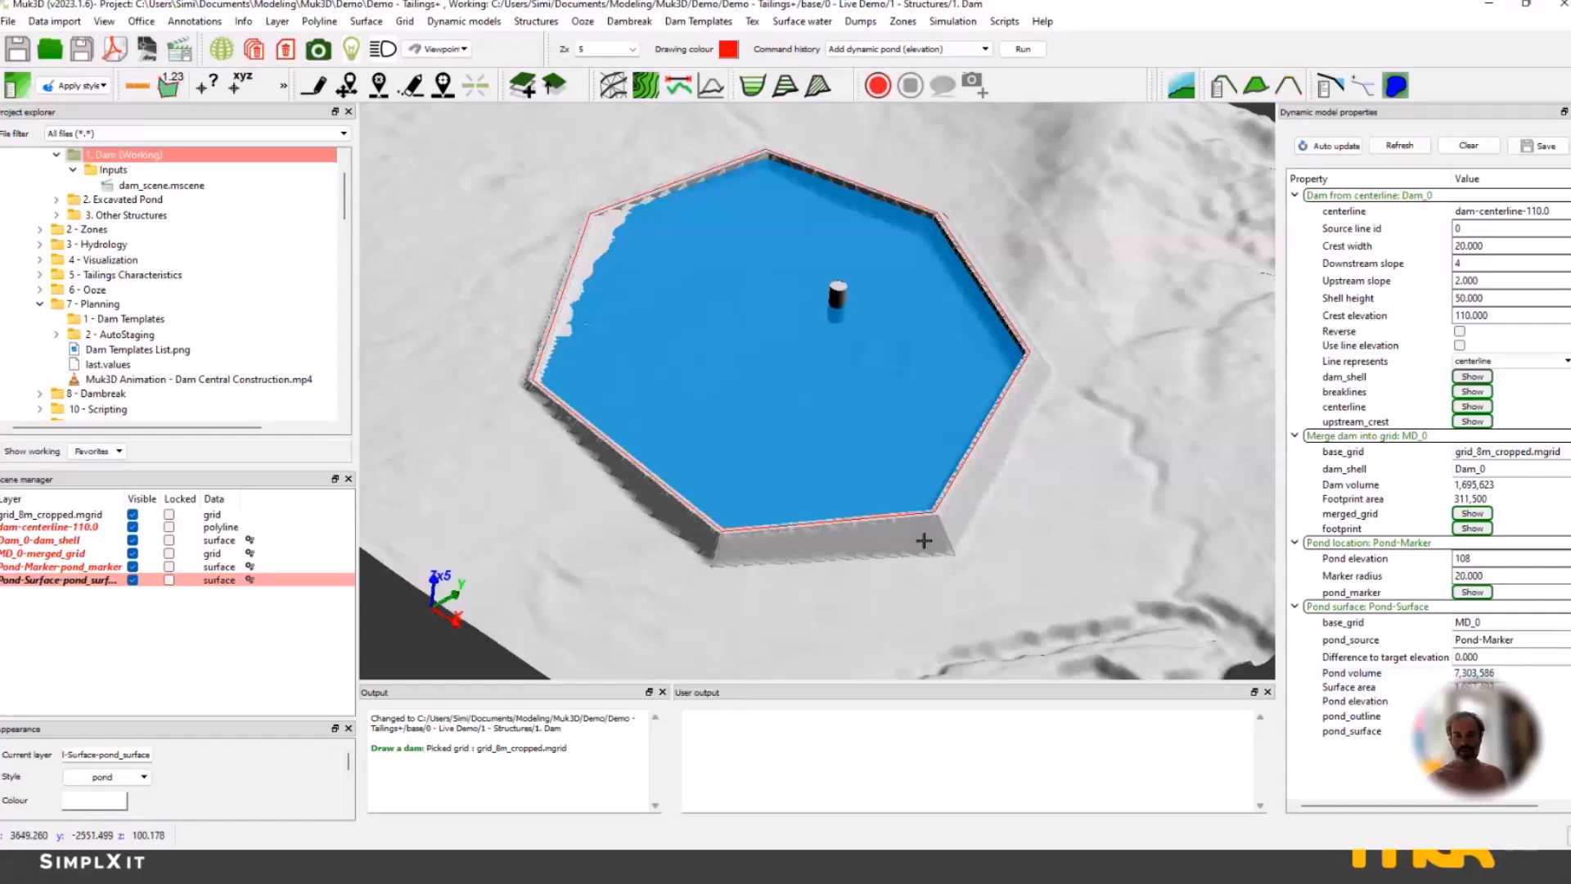
pyautogui.click(347, 86)
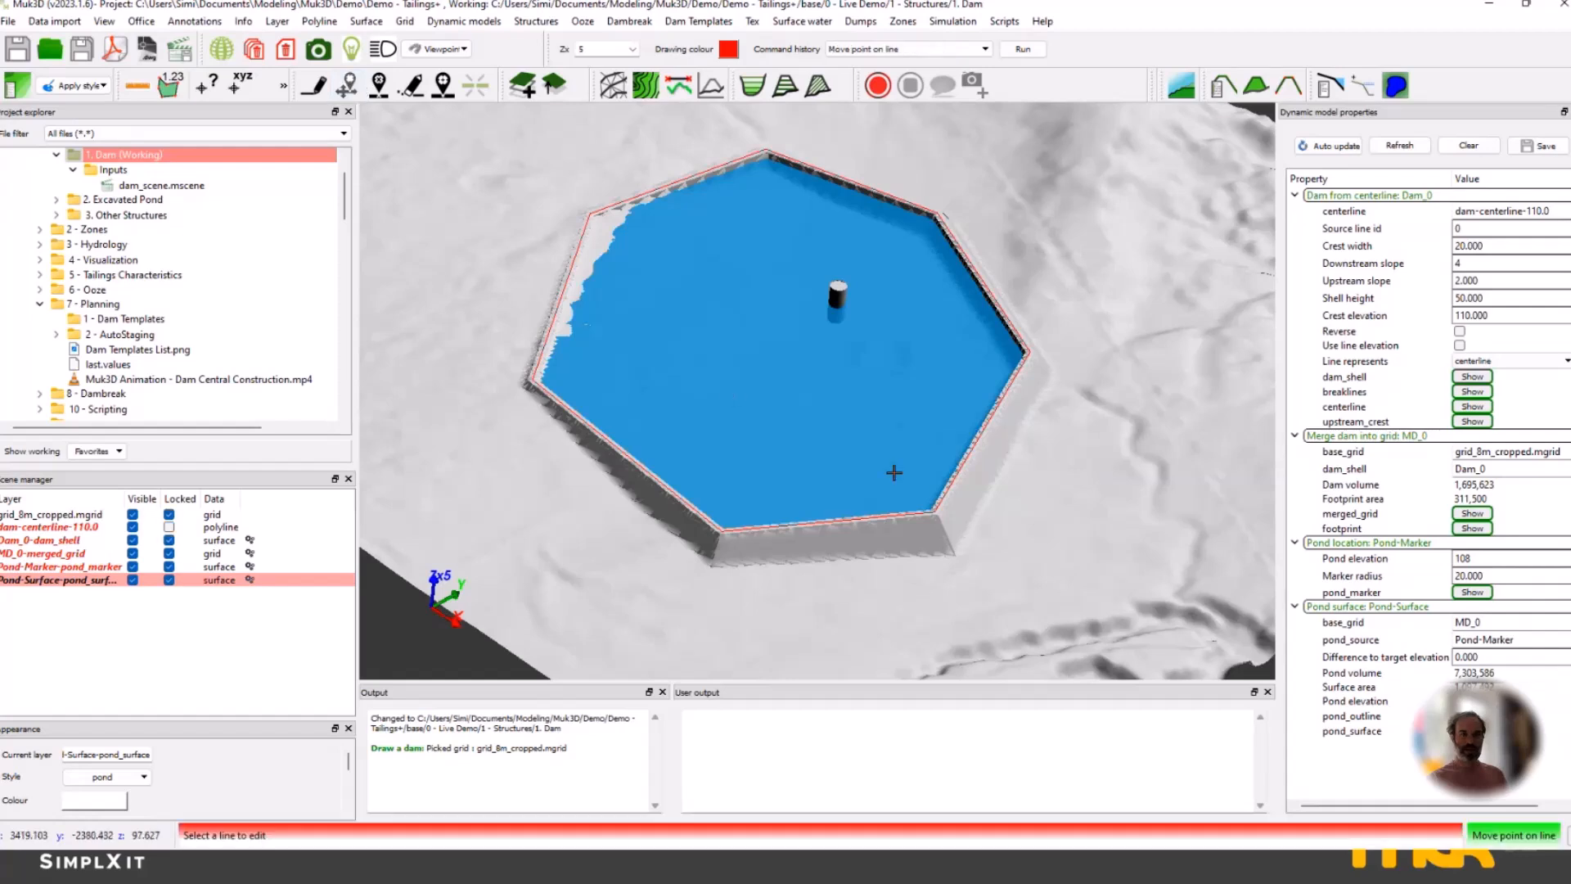
pyautogui.click(931, 512)
pyautogui.moveTo(933, 512)
pyautogui.mouseDown()
pyautogui.moveTo(931, 472)
pyautogui.moveTo(942, 488)
pyautogui.mouseUp()
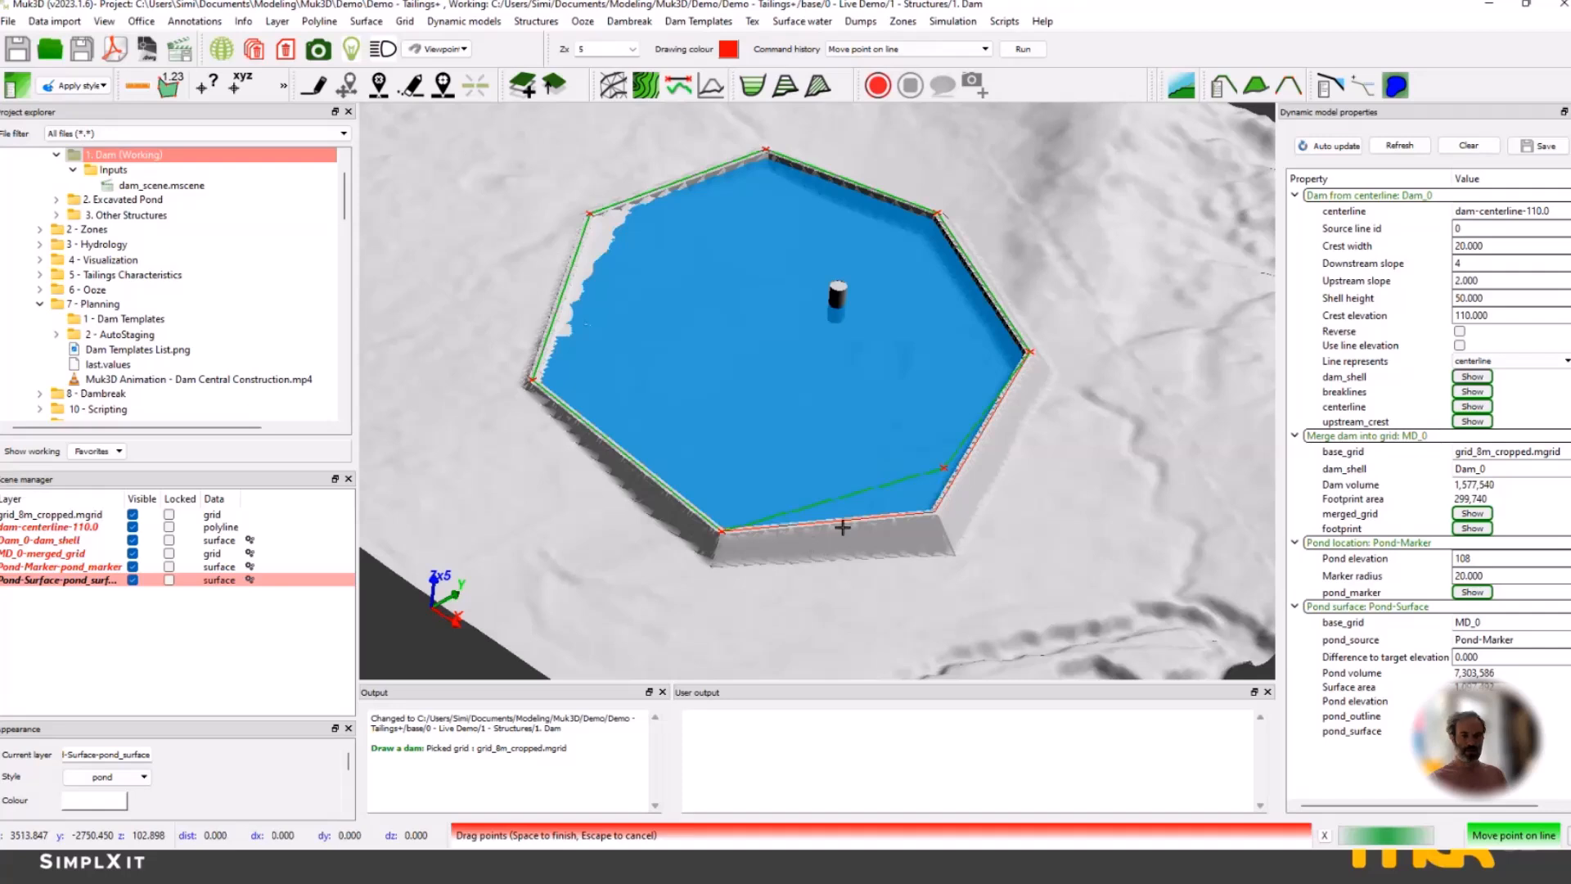
pyautogui.press('Escape')
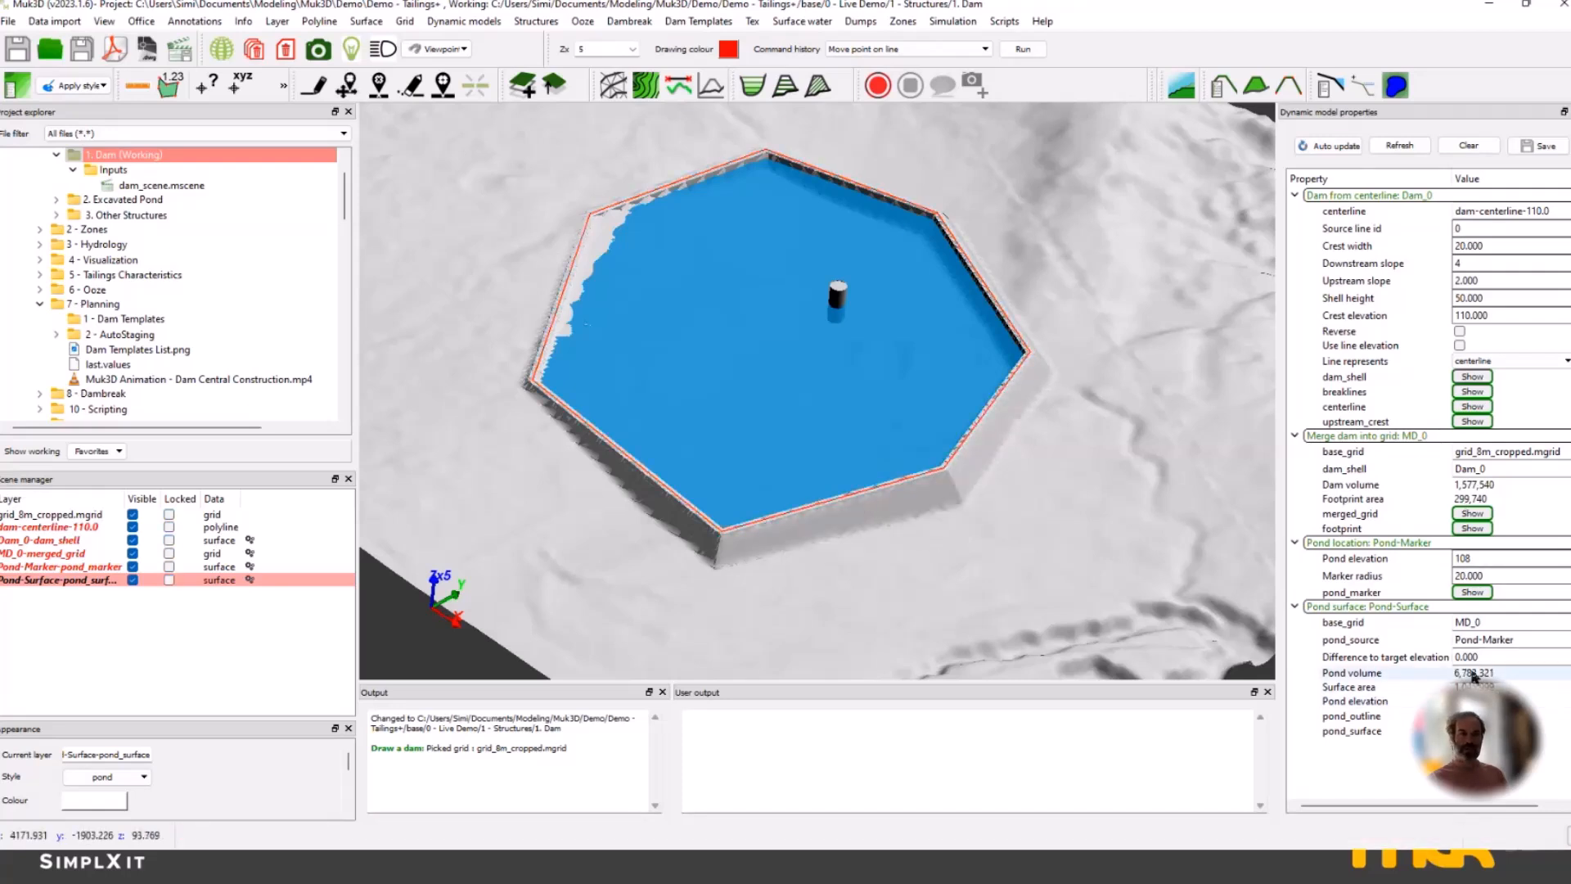
# Create basin peels from the MD_0 merged grid with a maximum storage elevation of 110, a 1 m interval, and the name basin.
pyautogui.scroll(-3, 748, 293)
pyautogui.moveTo(735, 321); pyautogui.dragTo(776, 383)
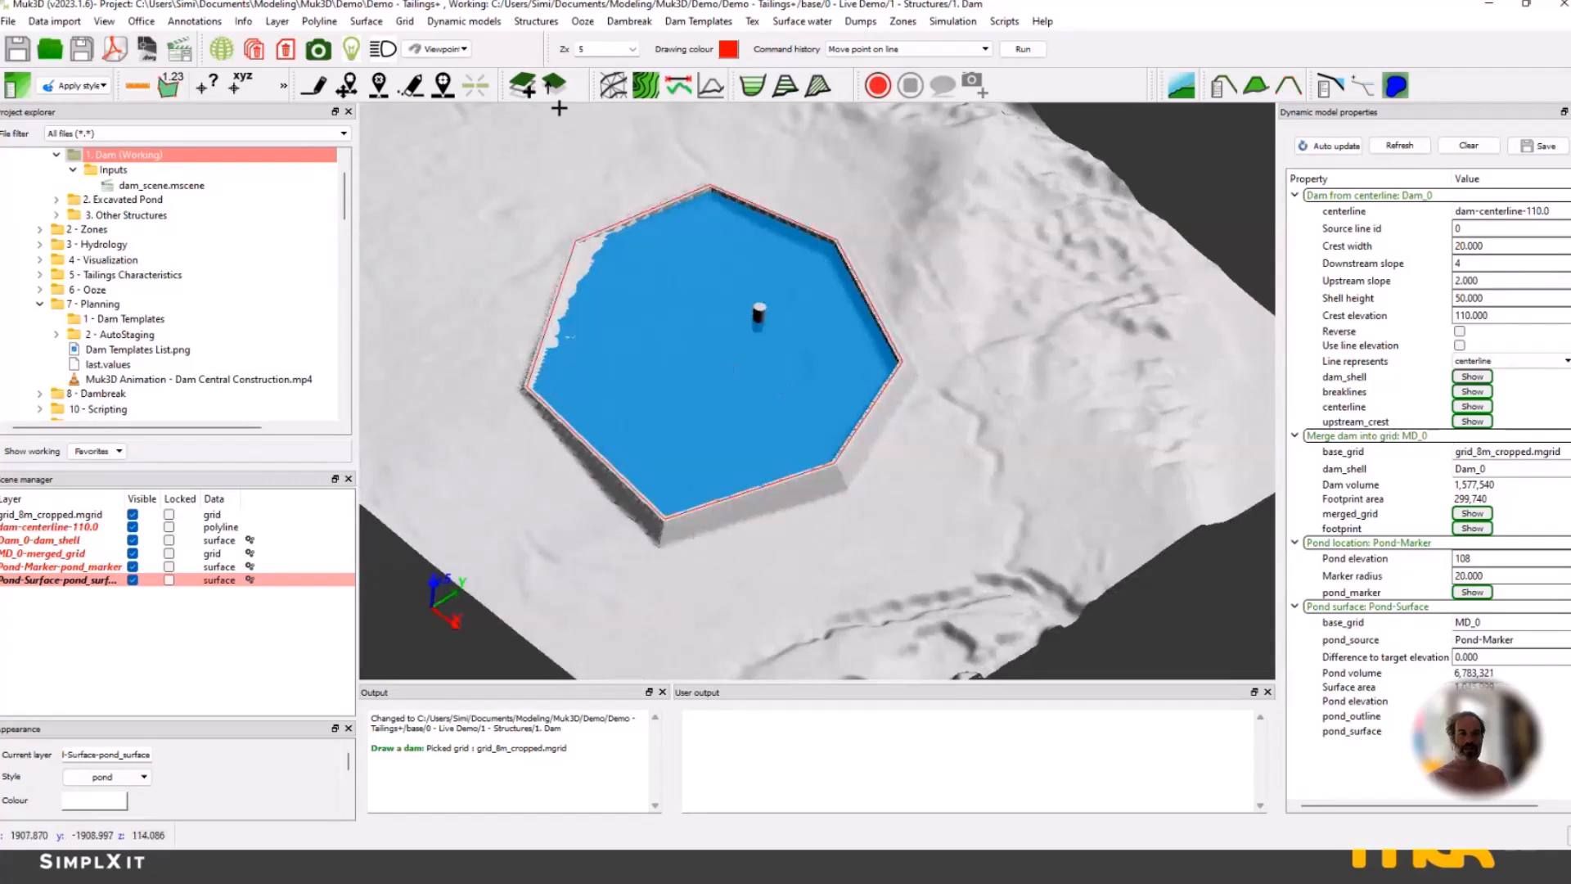
pyautogui.click(753, 86)
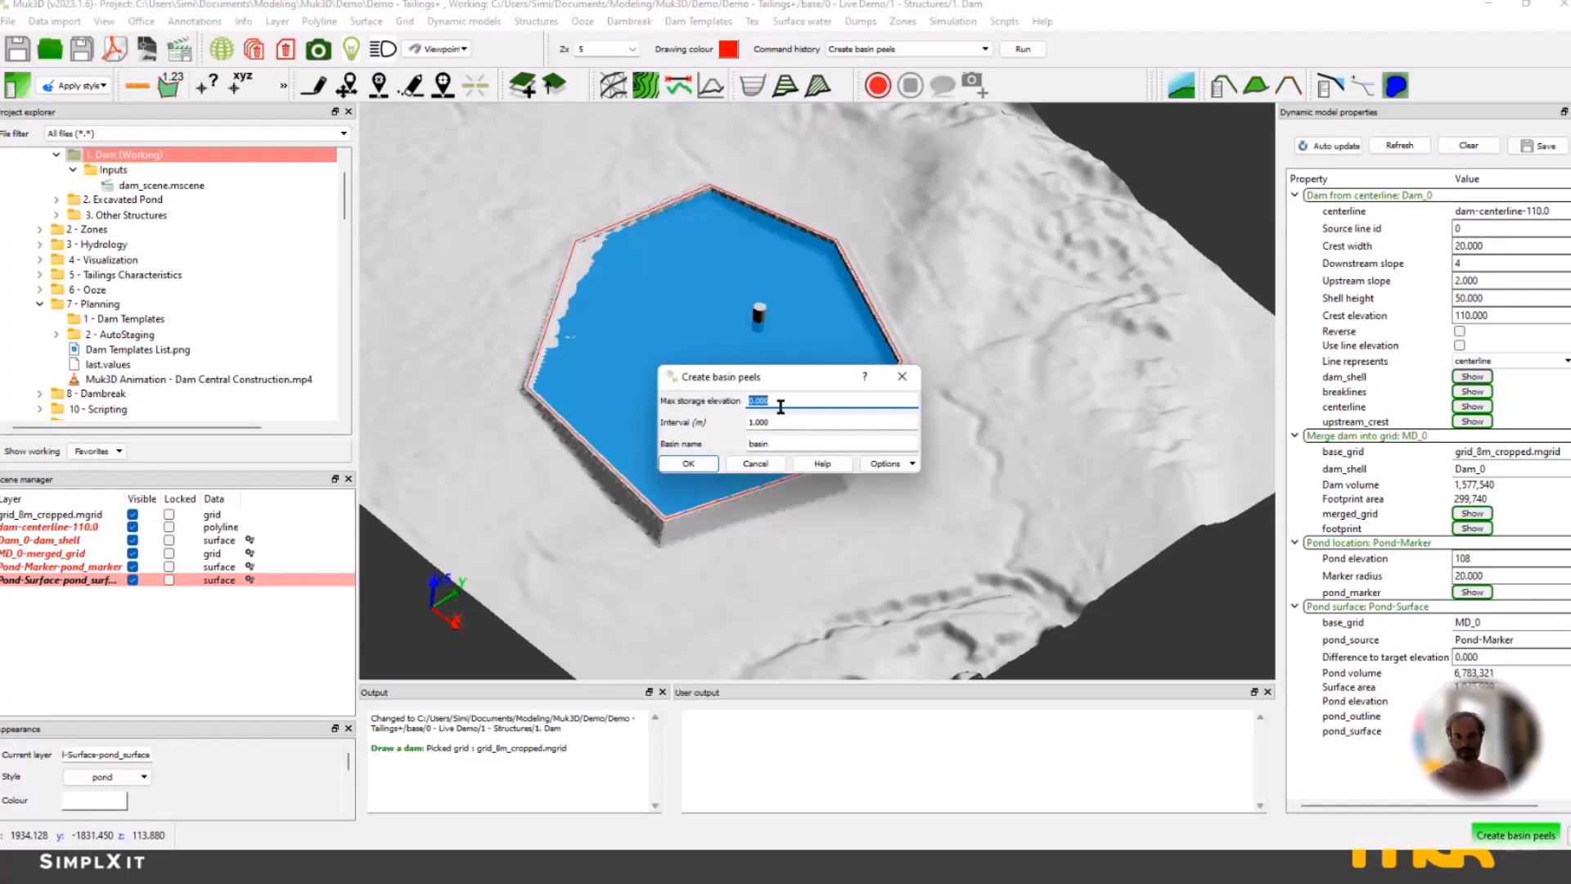
pyautogui.moveTo(782, 400); pyautogui.dragTo(675, 400)
pyautogui.write('1')
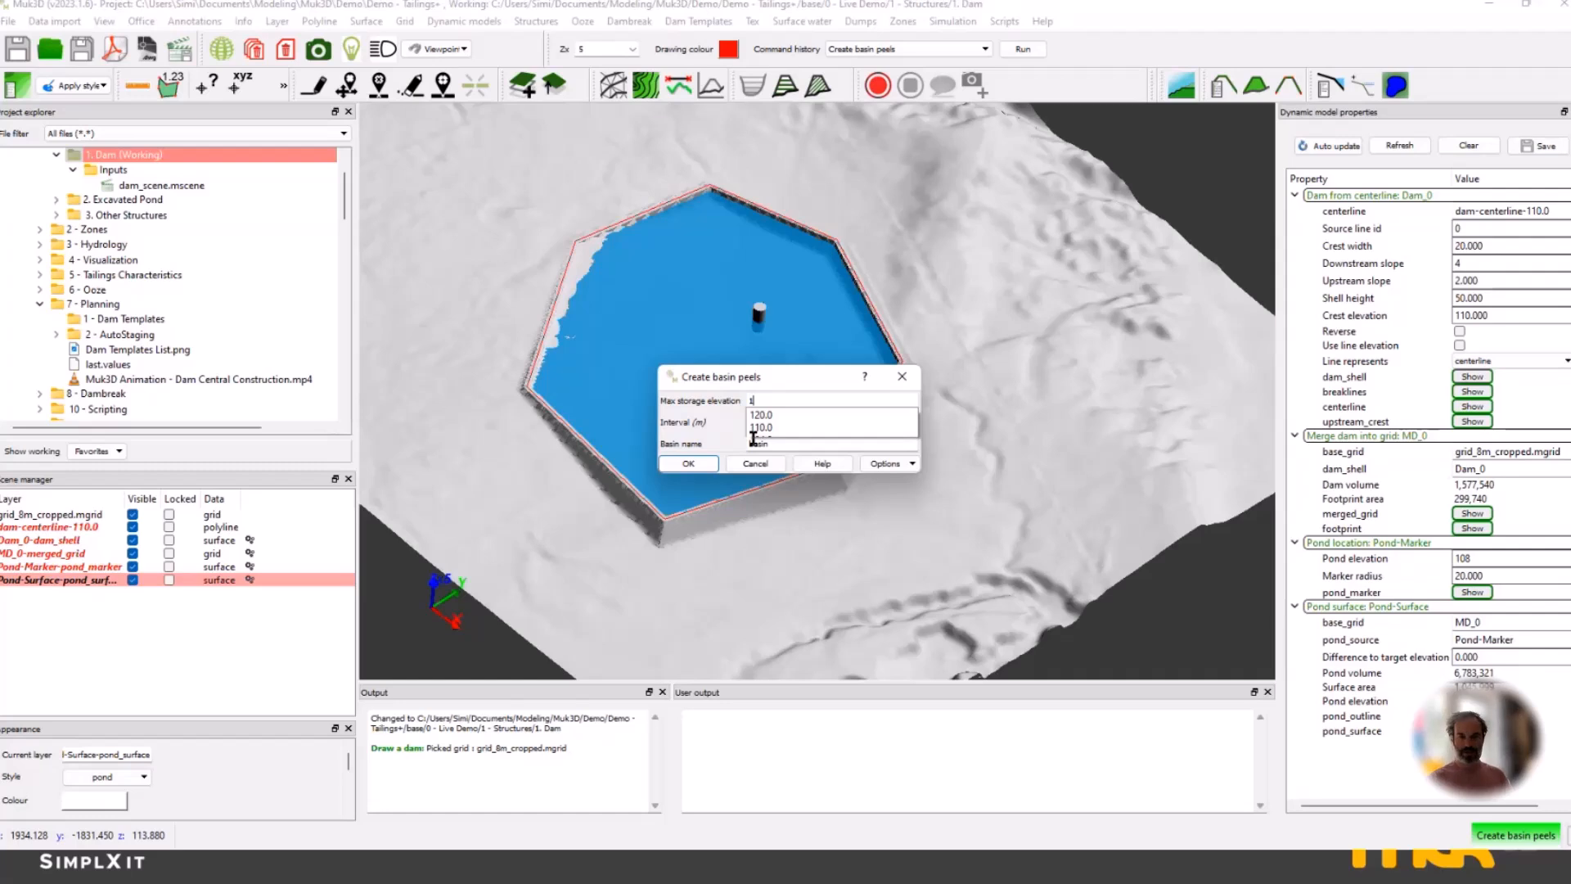
pyautogui.write('10')
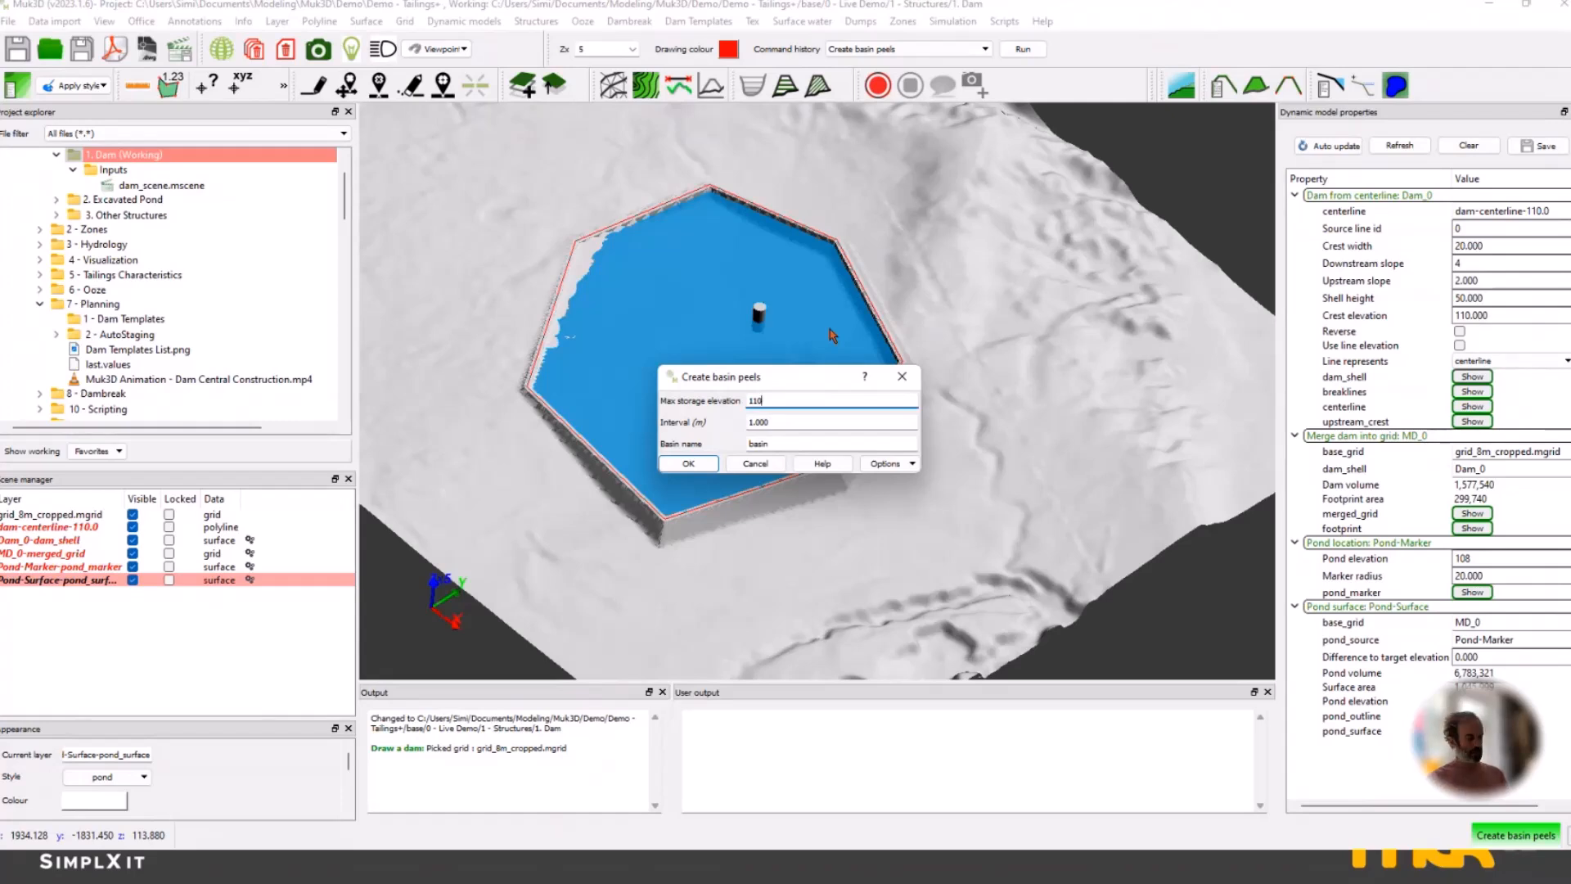
pyautogui.click(701, 473)
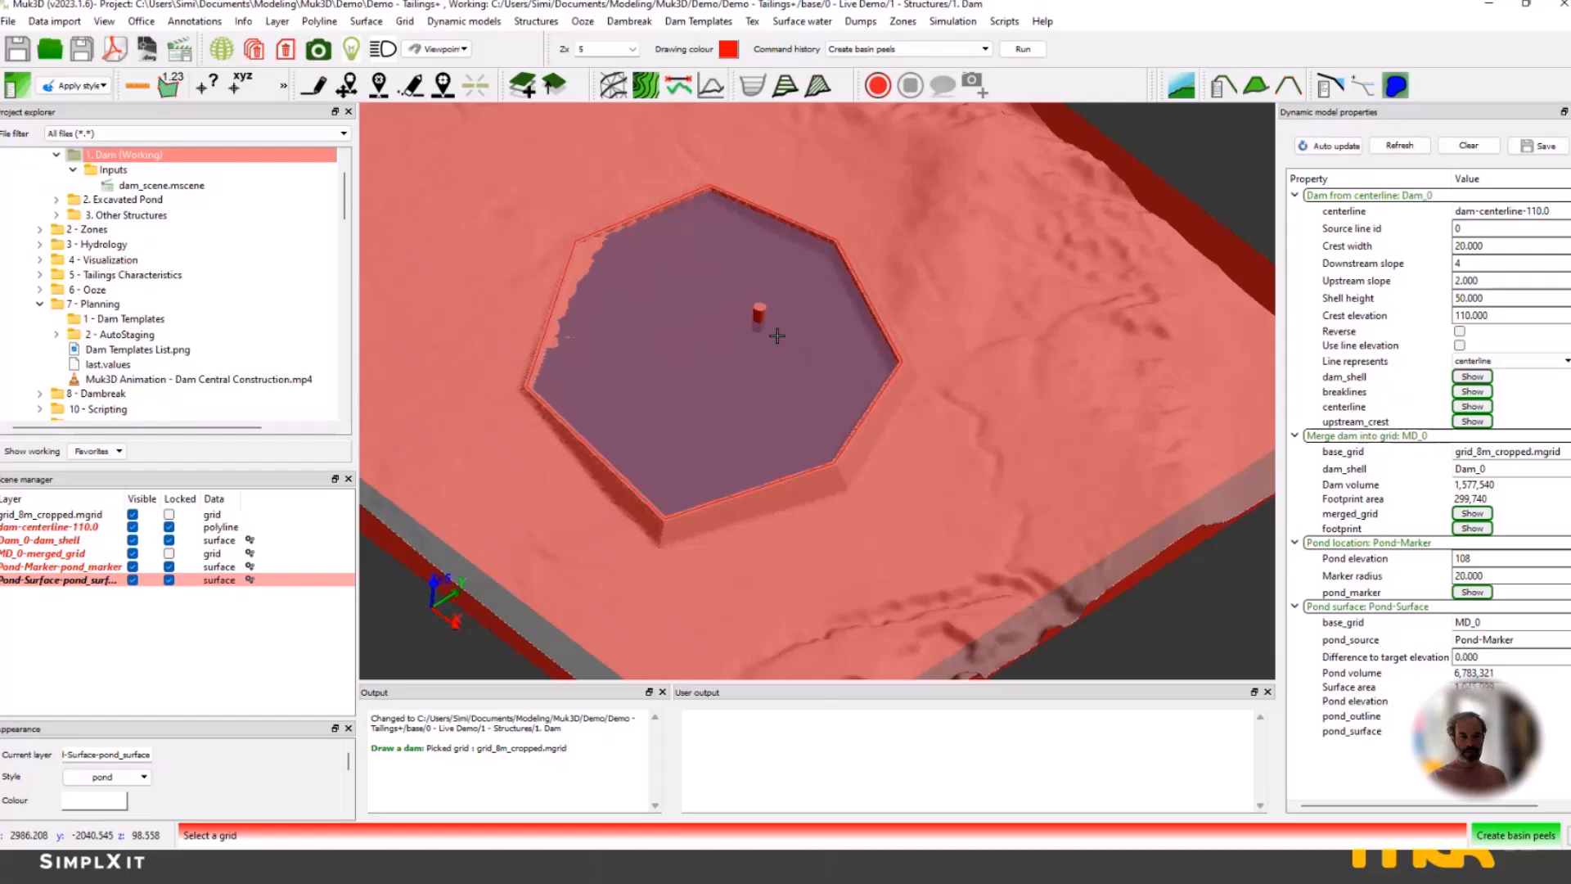
pyautogui.click(777, 336)
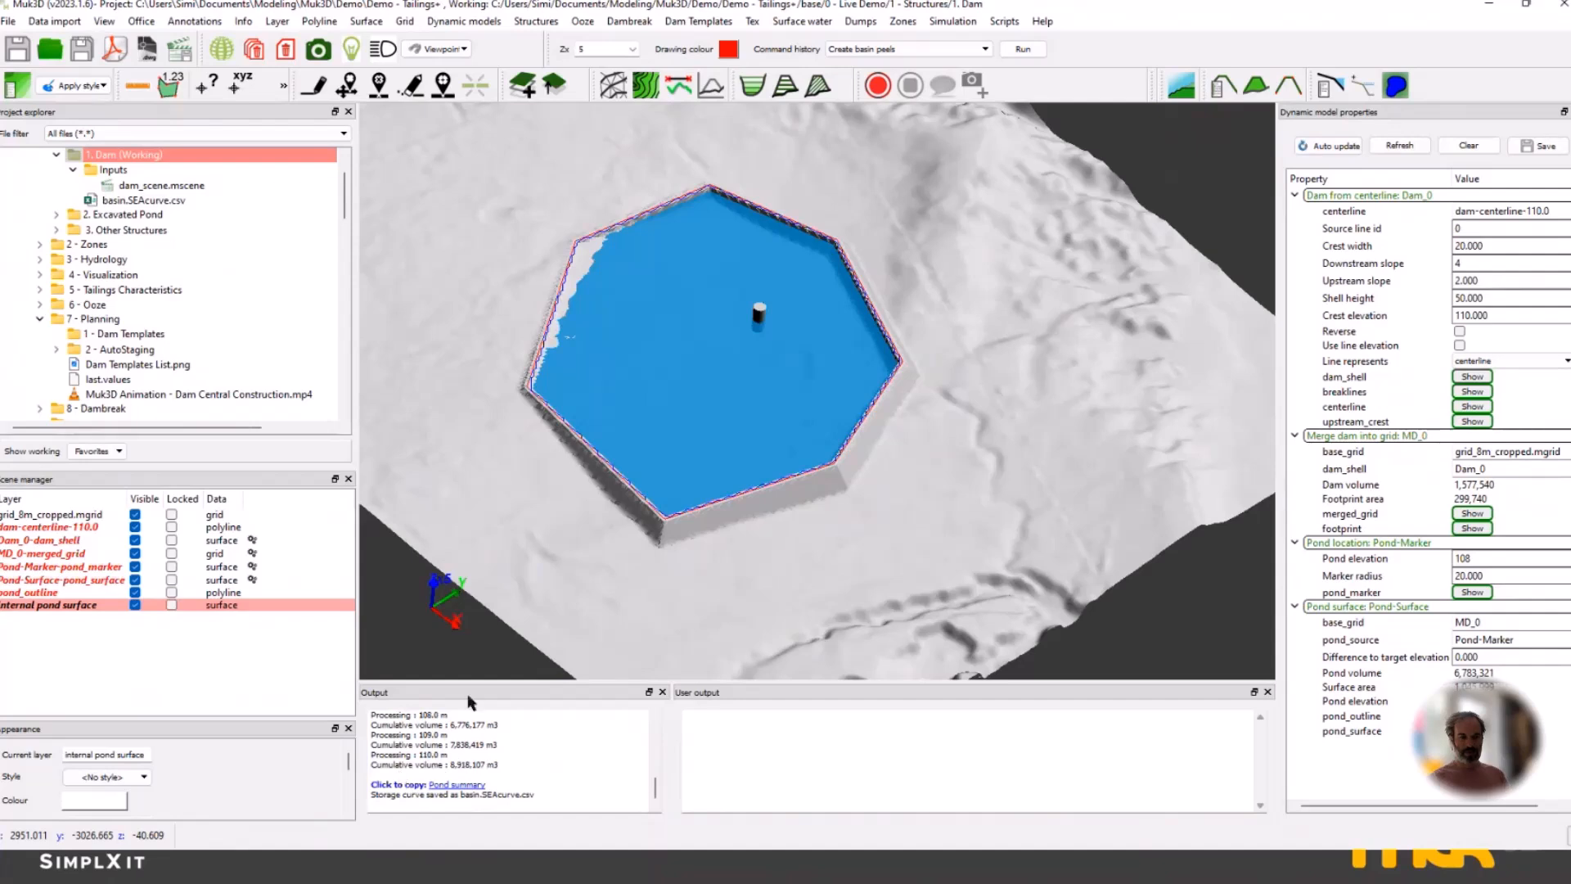
# Enlarge the output area and read through the basin's cumulative volumes for each elevation.
pyautogui.moveTo(479, 681); pyautogui.dragTo(478, 516)
pyautogui.scroll(5, 471, 649)
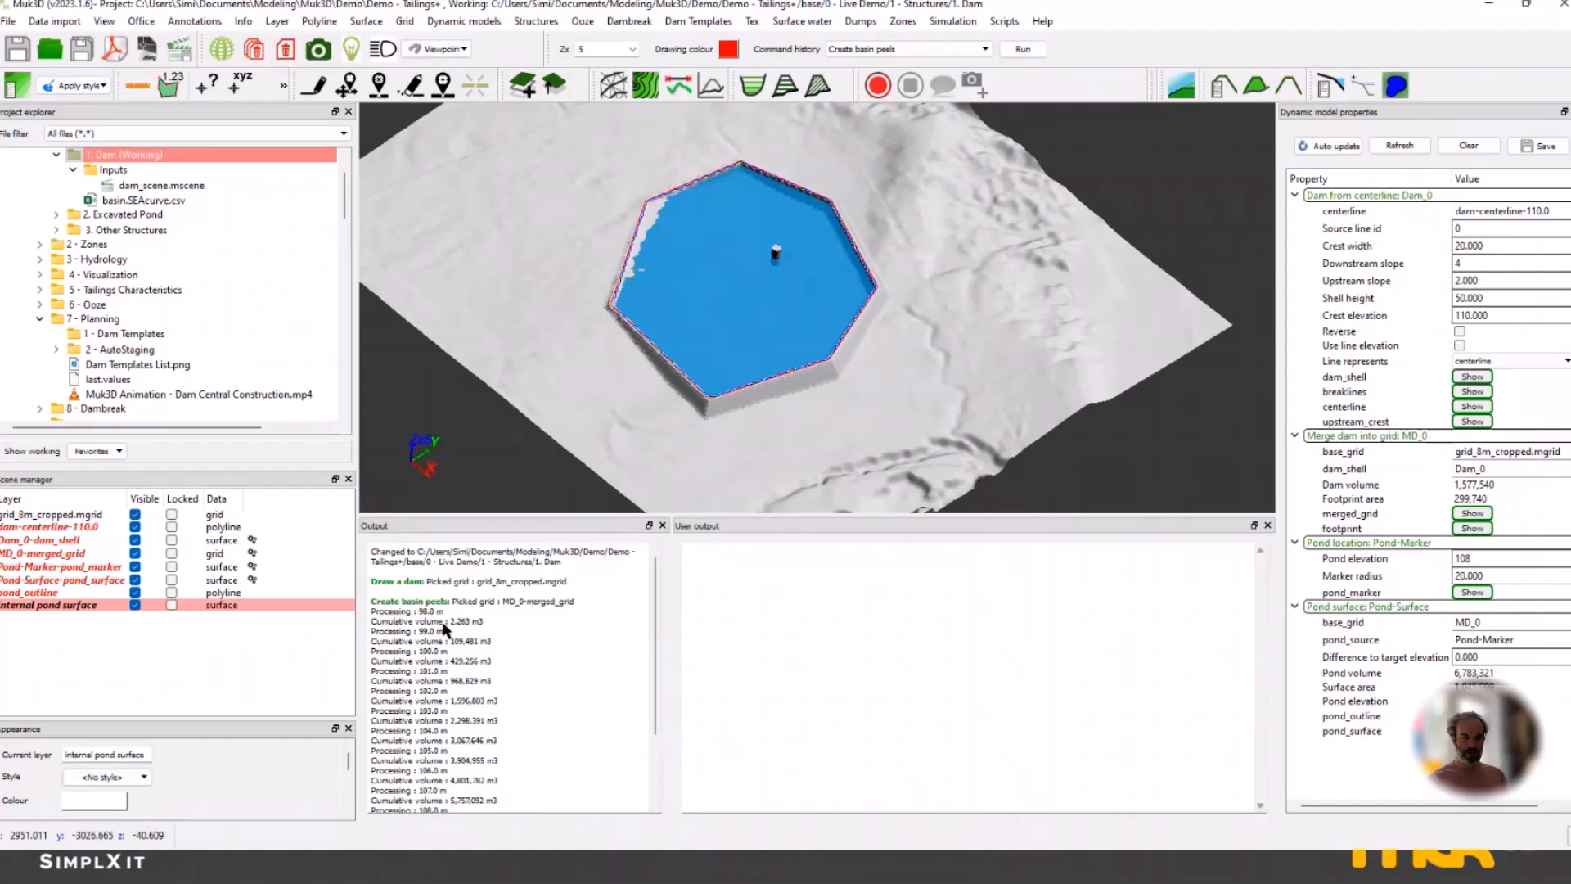
pyautogui.scroll(-3, 440, 732)
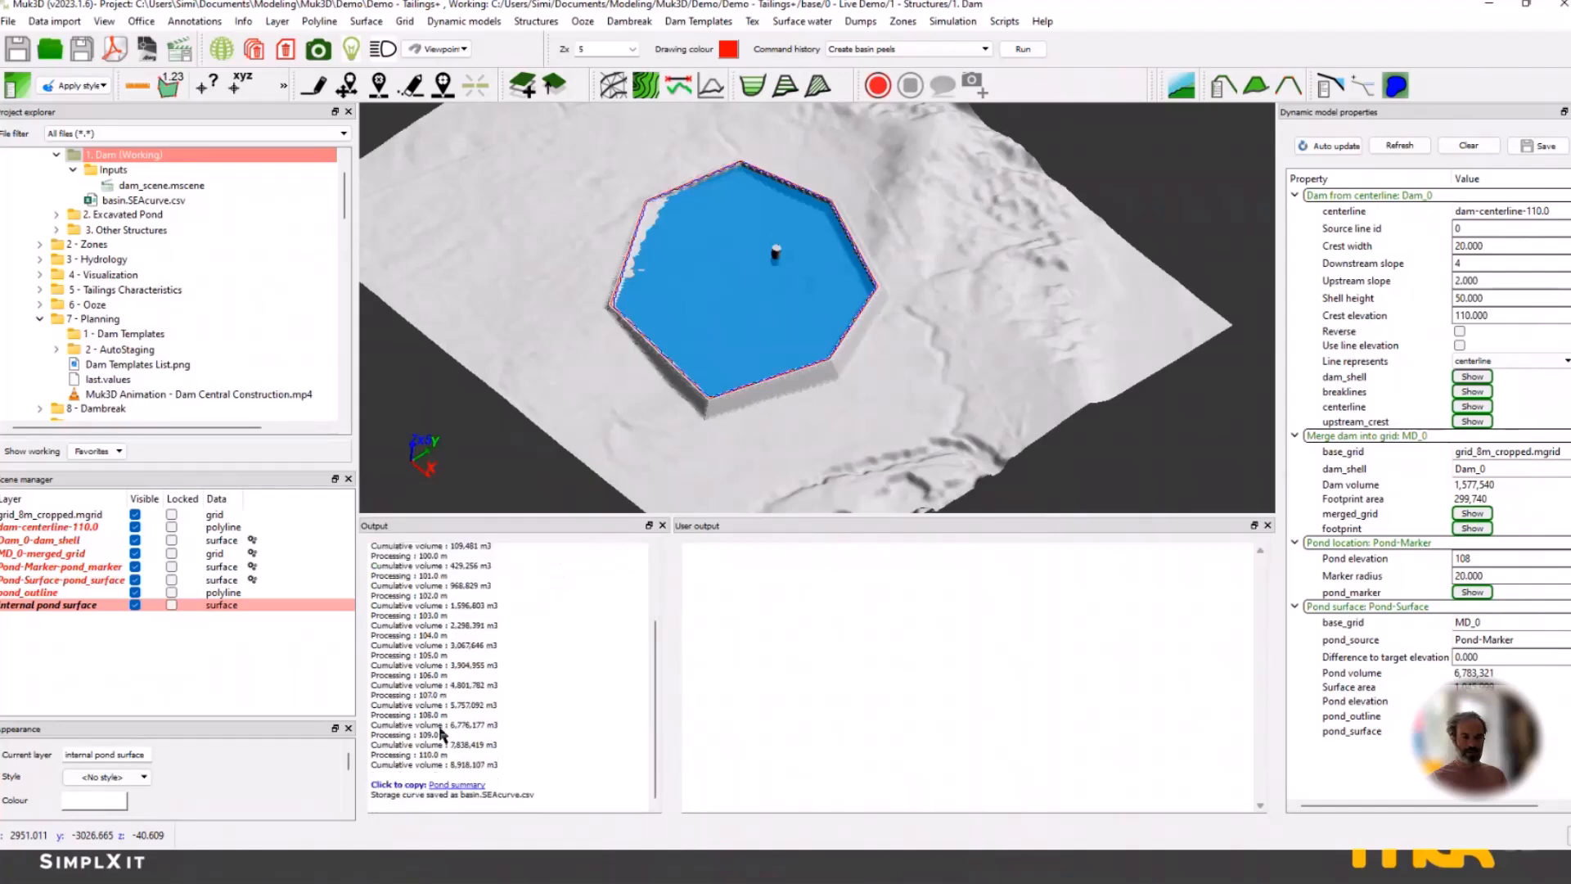
pyautogui.scroll(2, 91, 256)
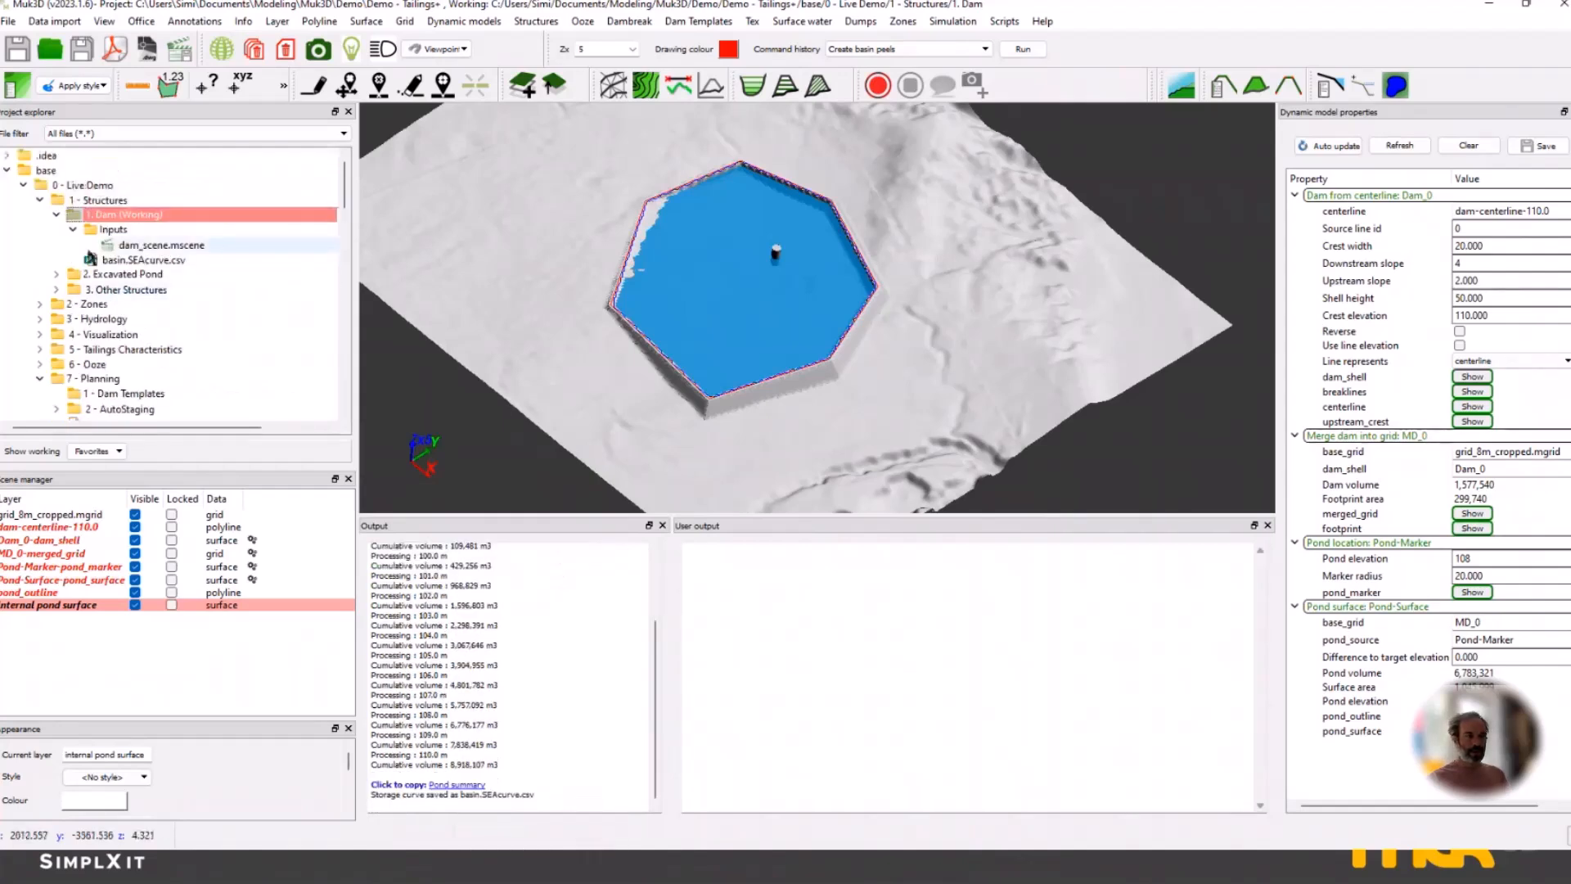
# Open basin.SEAcurve.csv in Excel, fit columns A to F to their contents, and review the storage curve before returning to Muk3D.
pyautogui.click(92, 257)
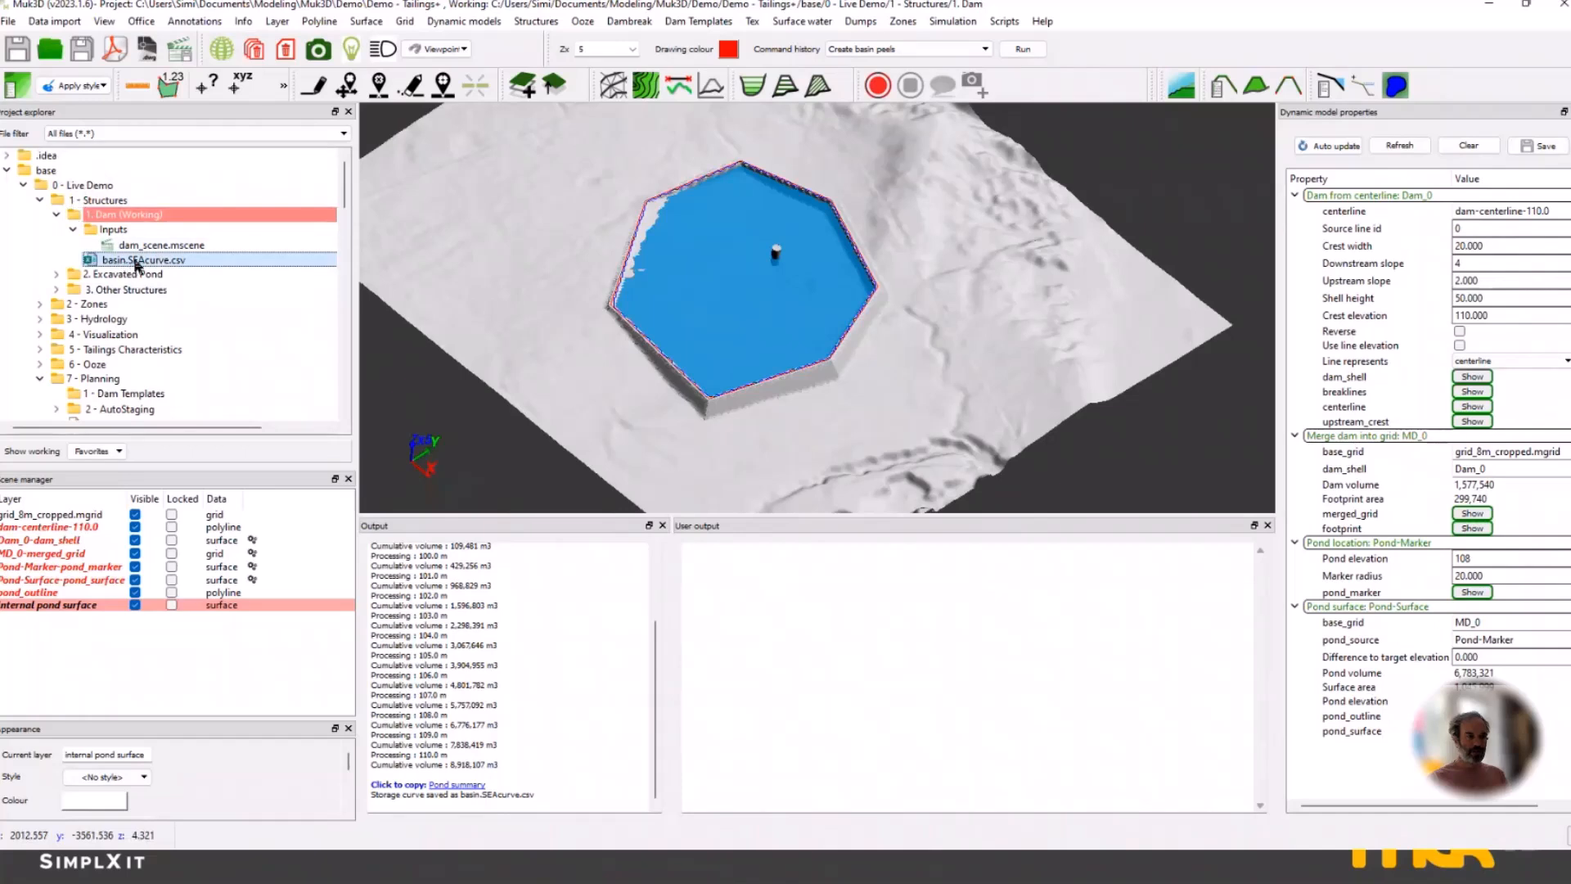
pyautogui.rightClick(139, 264)
pyautogui.click(186, 331)
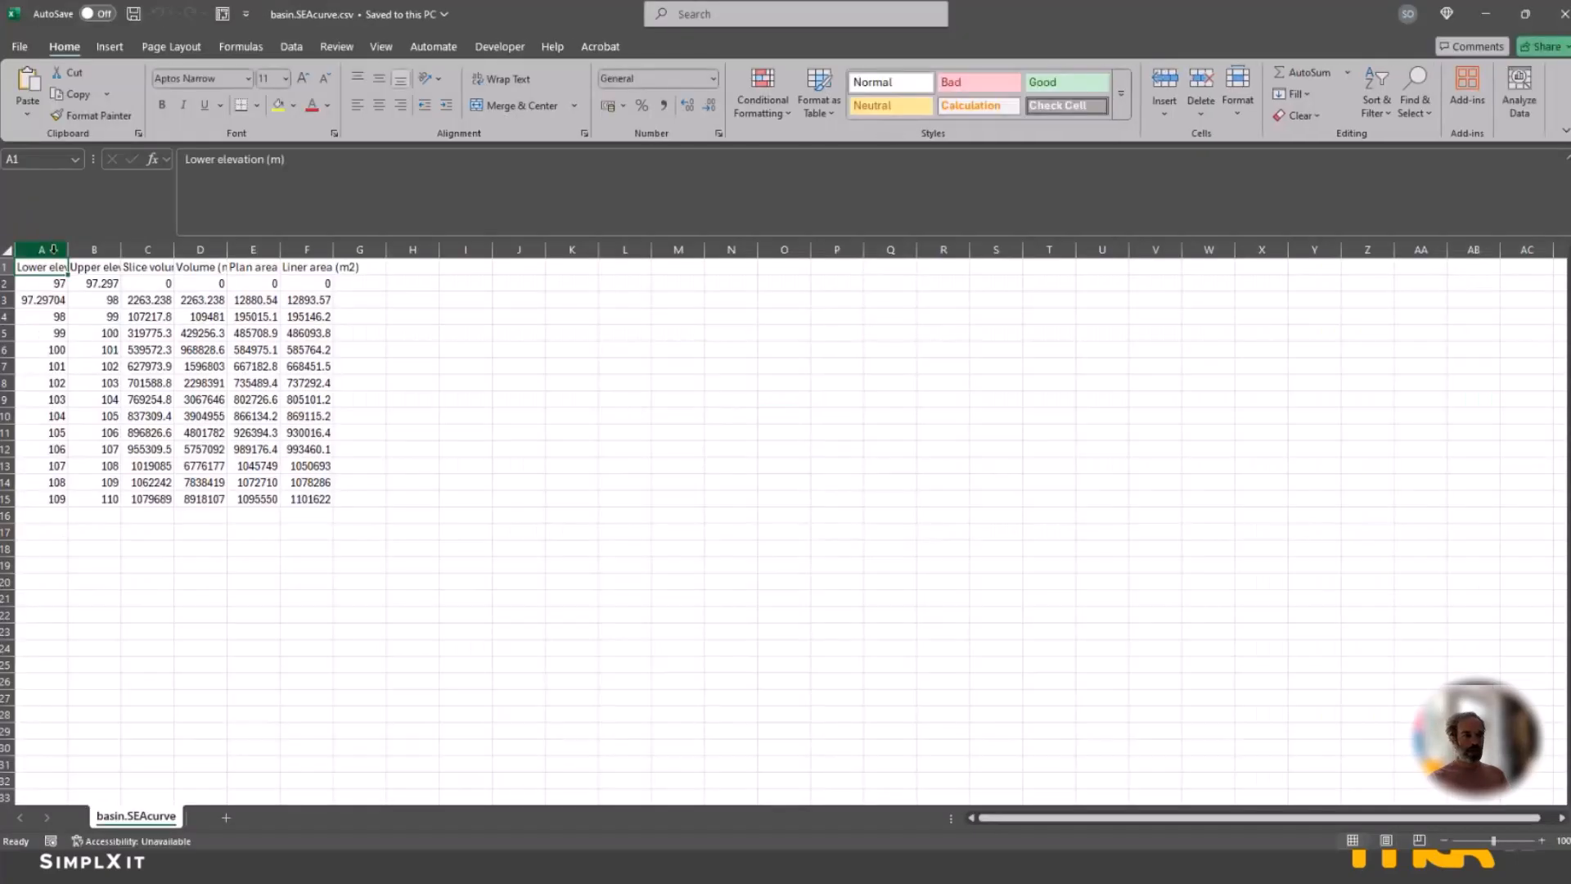
pyautogui.moveTo(52, 253); pyautogui.dragTo(319, 249)
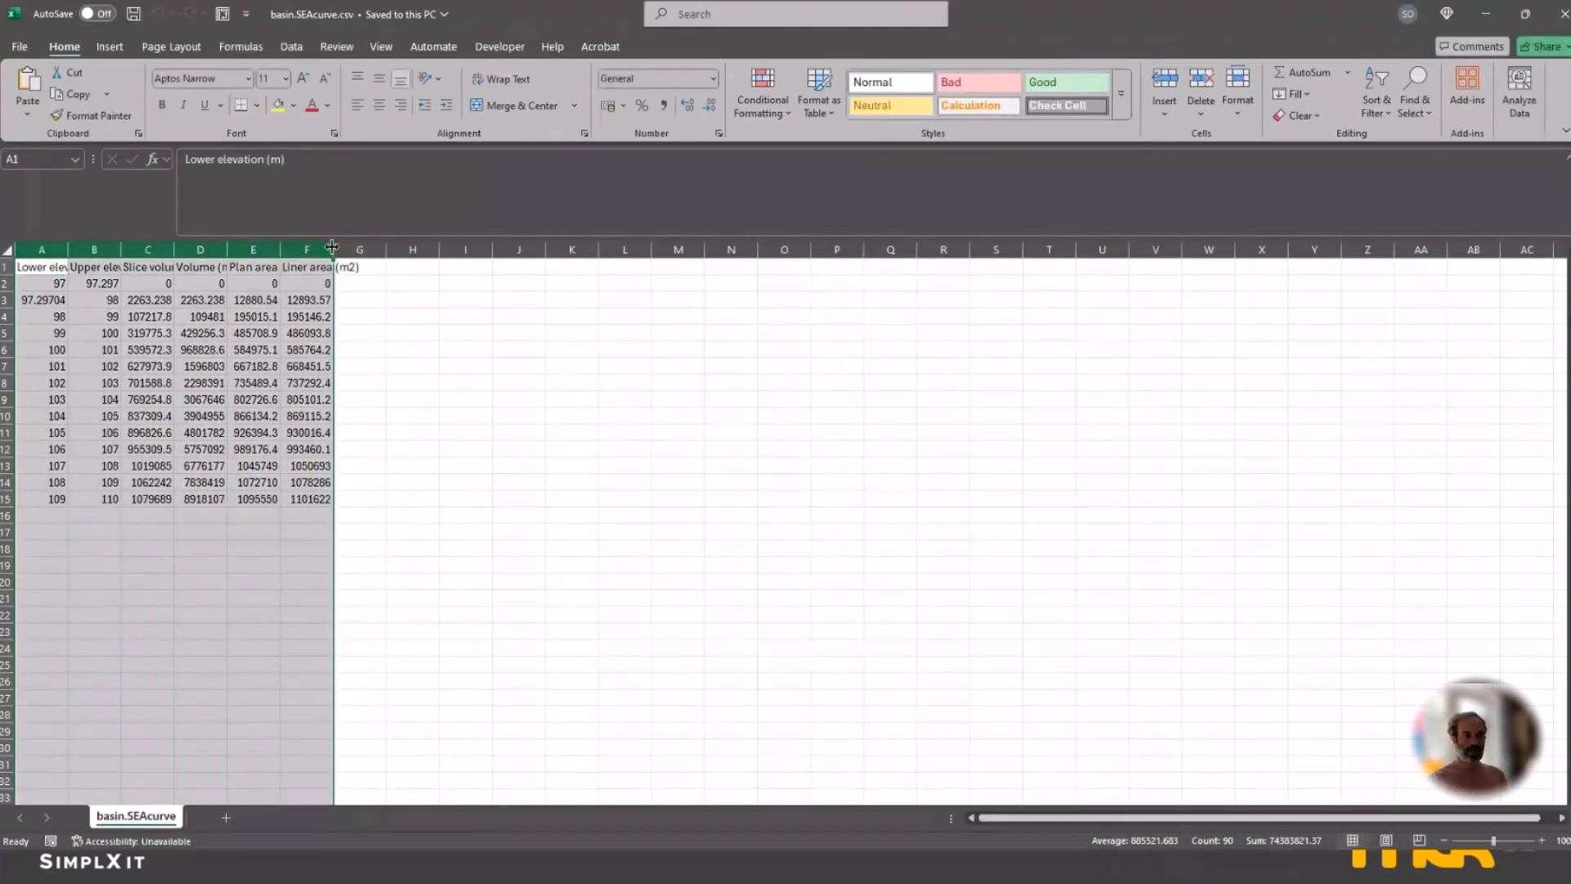
pyautogui.click(334, 247)
pyautogui.doubleClick(334, 247)
pyautogui.click(362, 432)
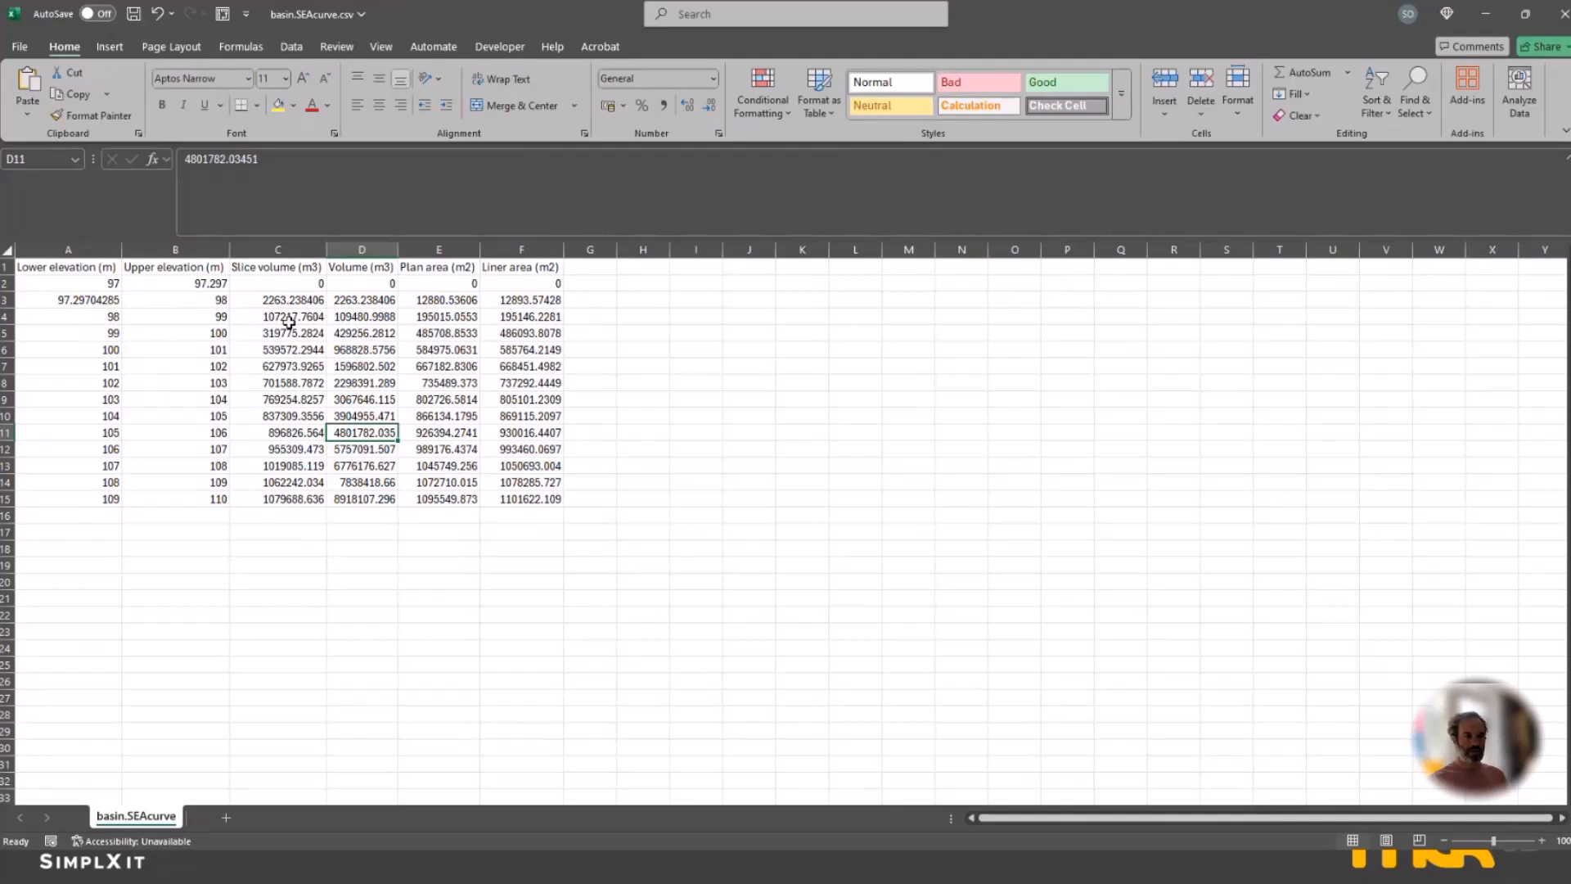
pyautogui.click(360, 511)
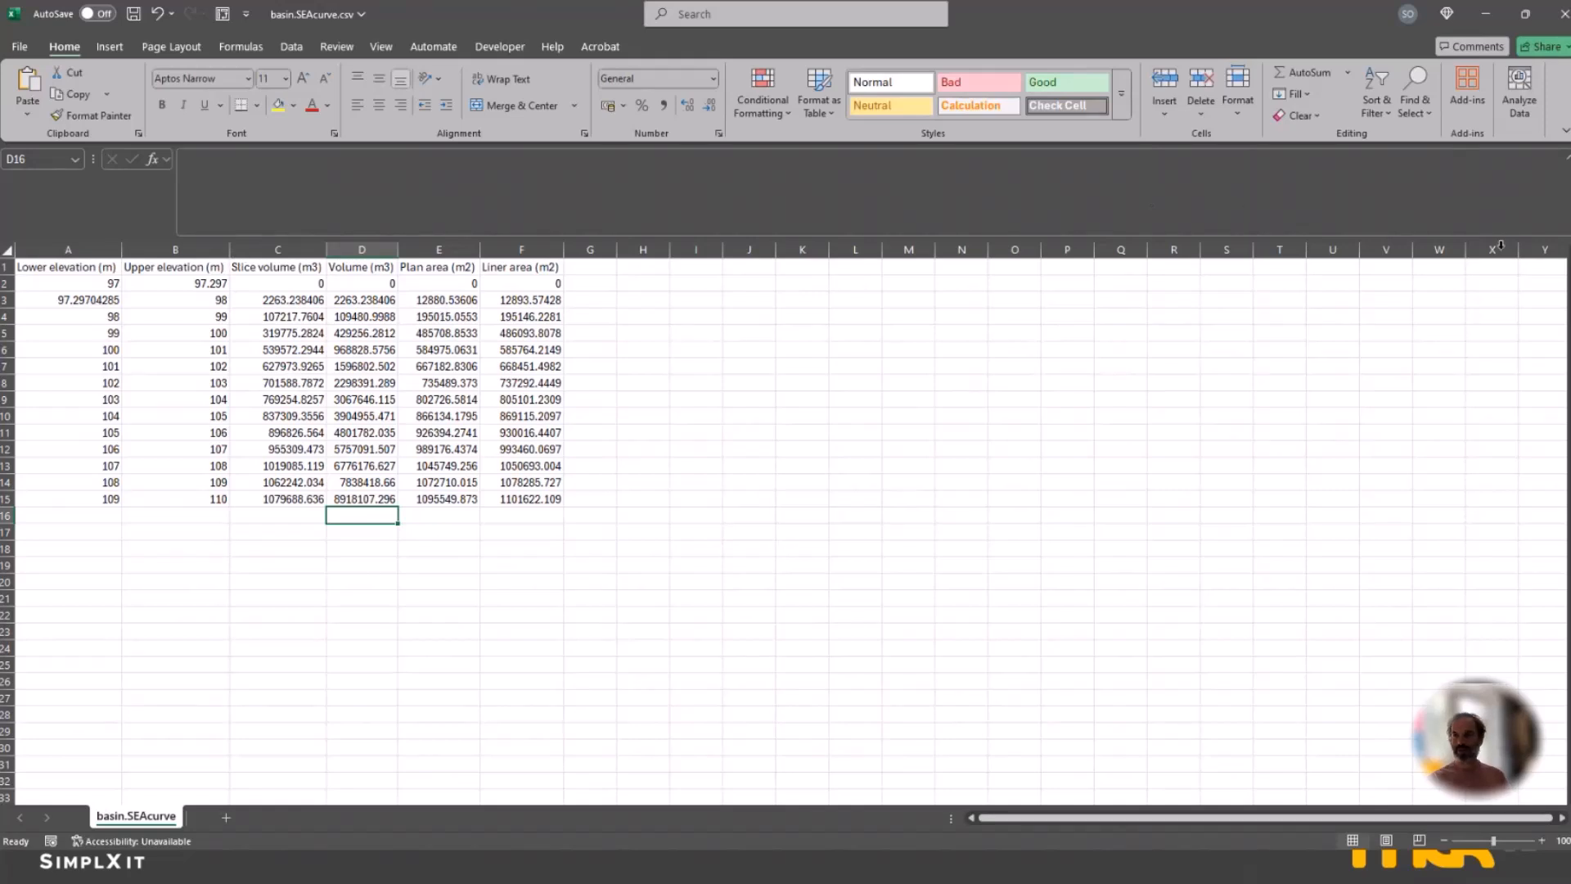
pyautogui.click(1486, 14)
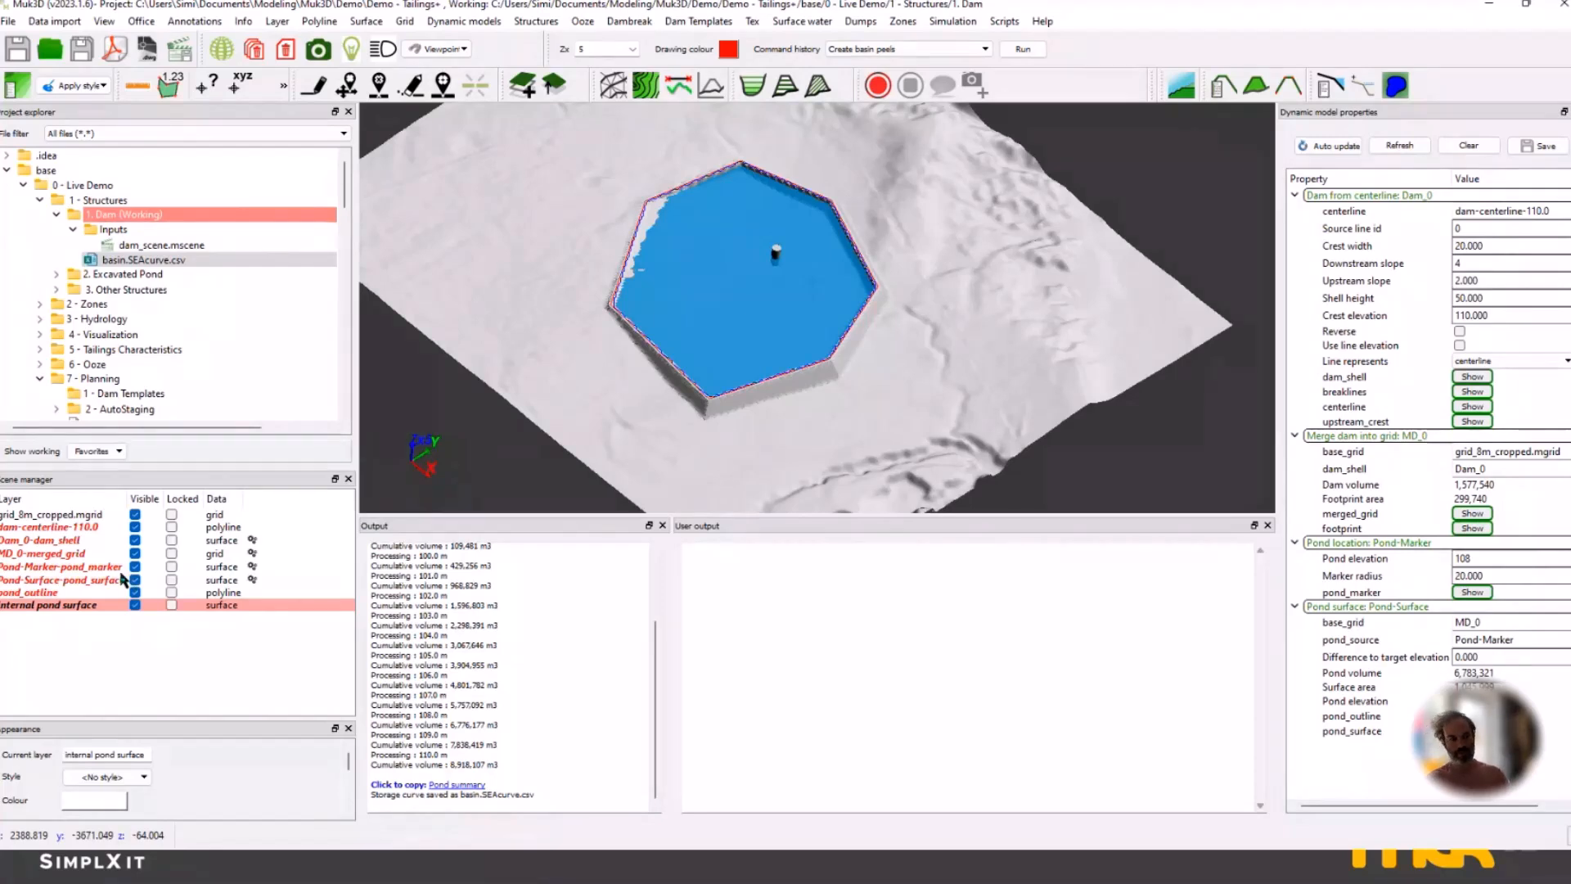
# Show the dam's breaklines in the scene and hide the internal pond surface layer.
pyautogui.click(1472, 391)
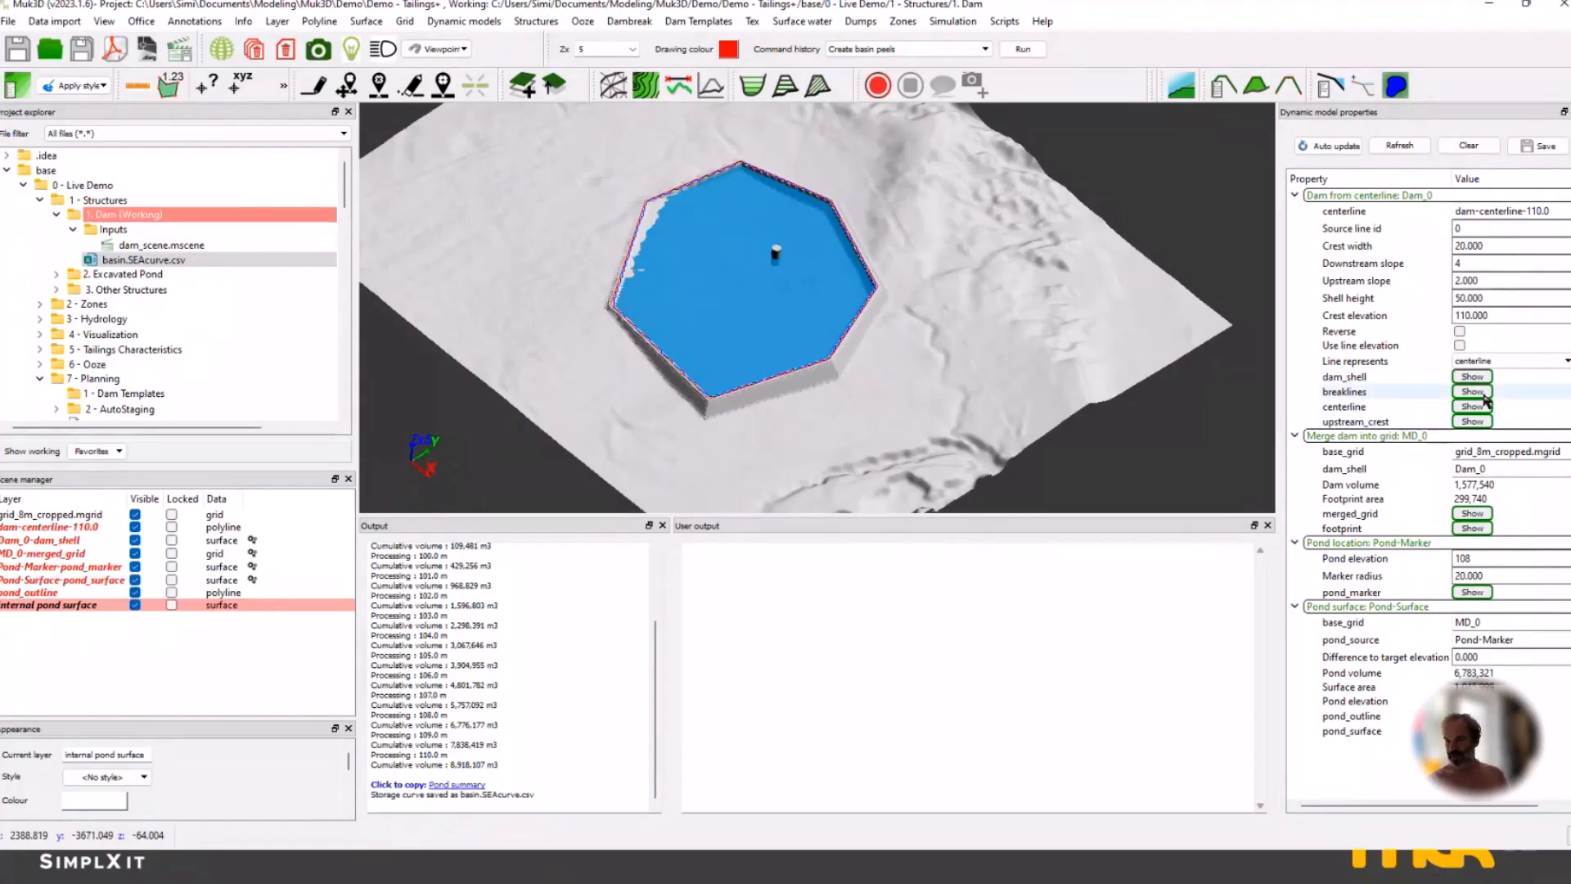
pyautogui.click(135, 605)
# Save the Dam_0-breaklines layer as an AutoCAD DWG file named Dam_0-breaklines.
pyautogui.rightClick(64, 620)
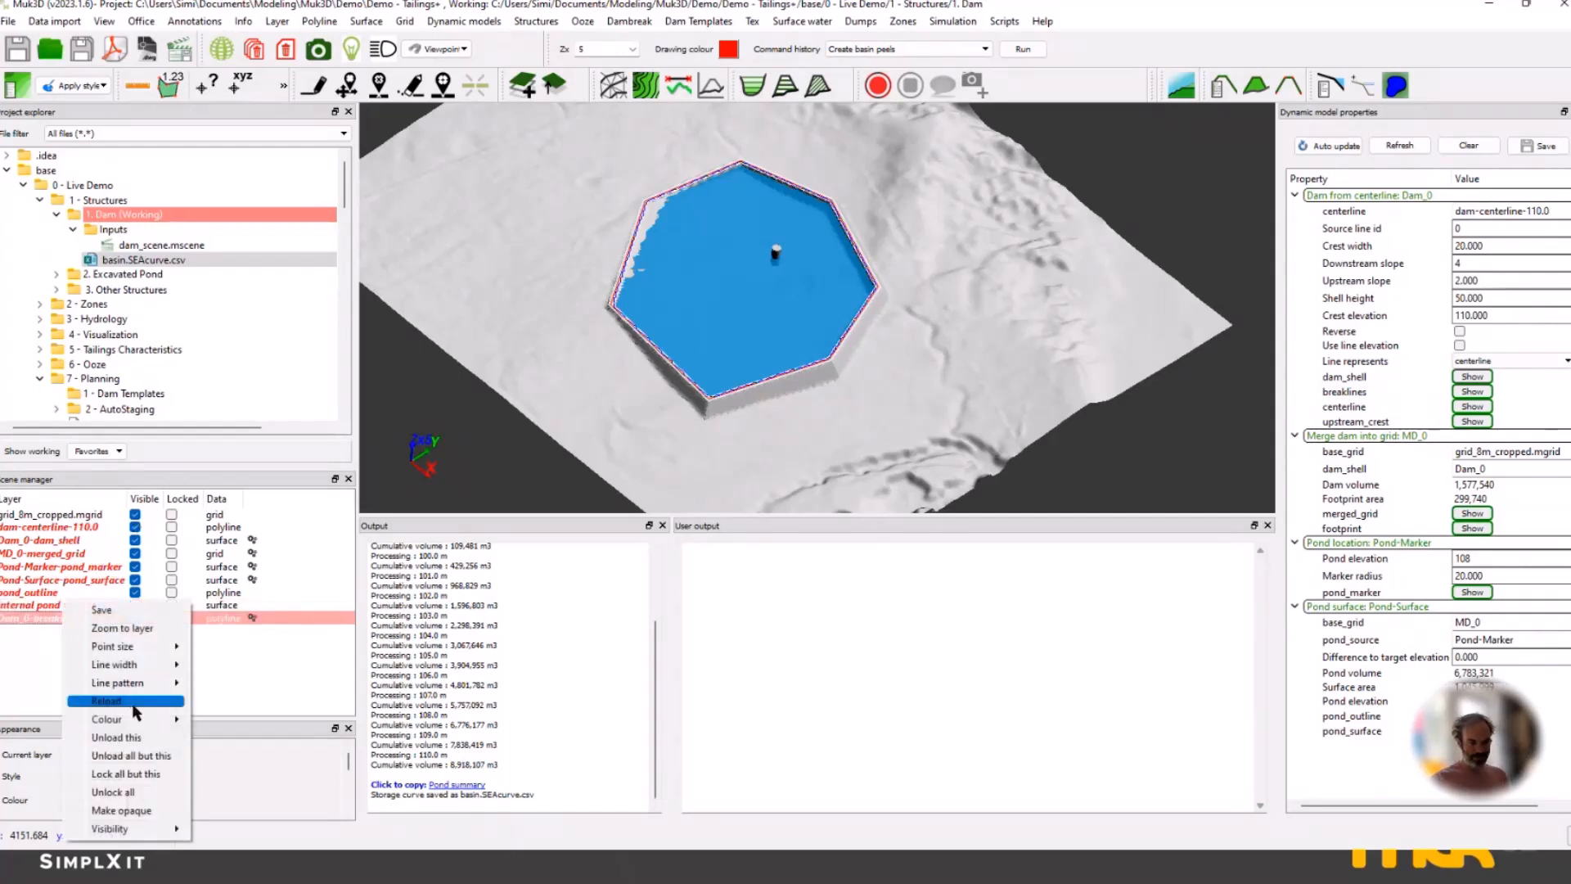
pyautogui.click(63, 615)
pyautogui.rightClick(62, 616)
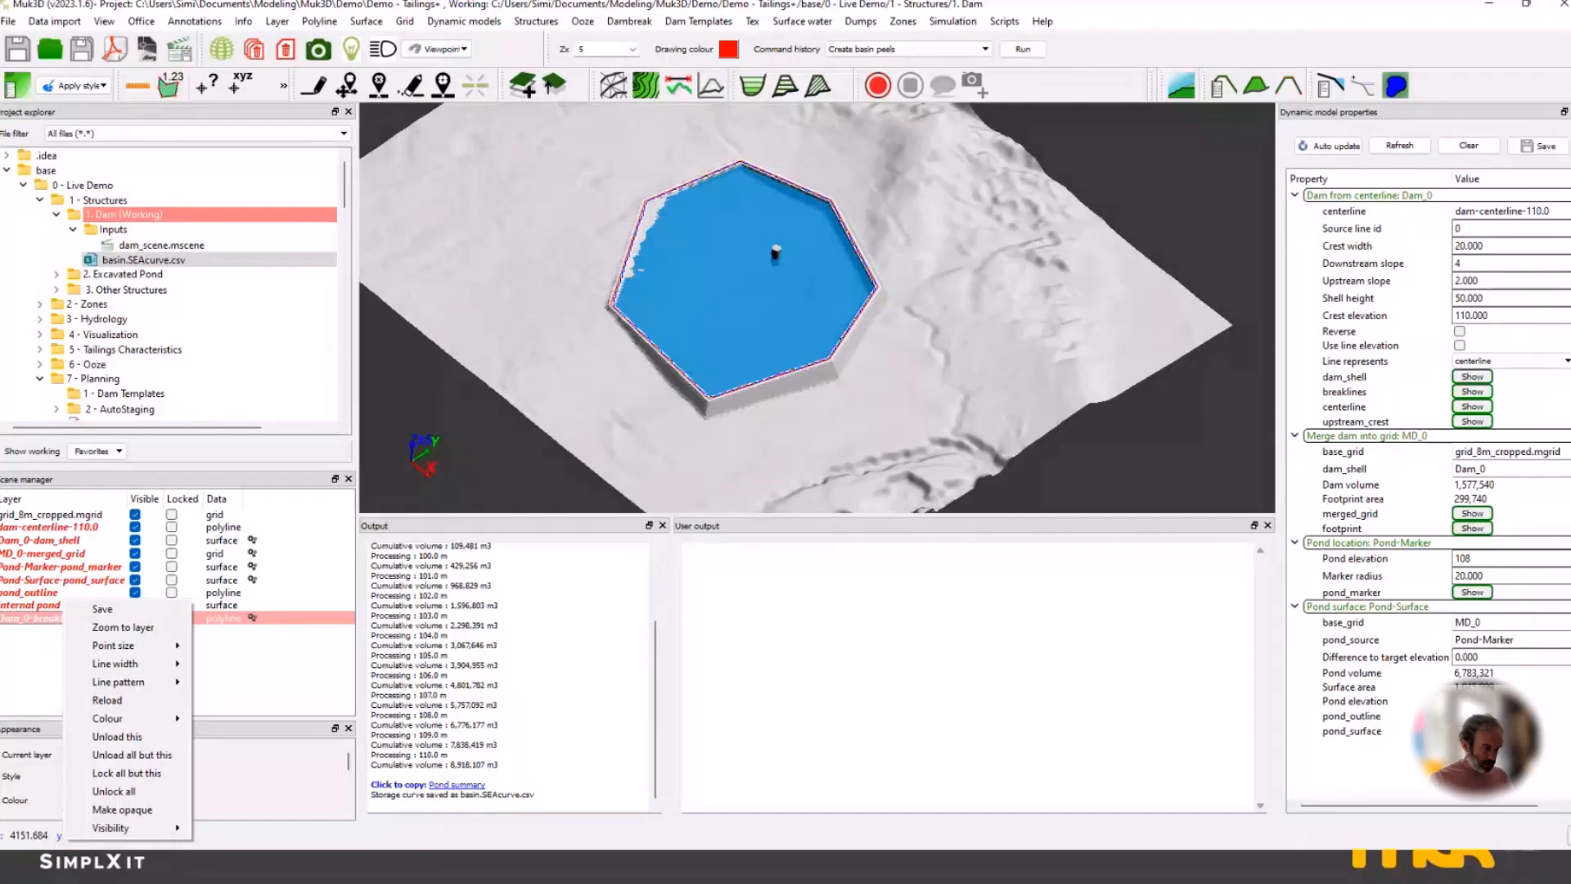
pyautogui.click(103, 609)
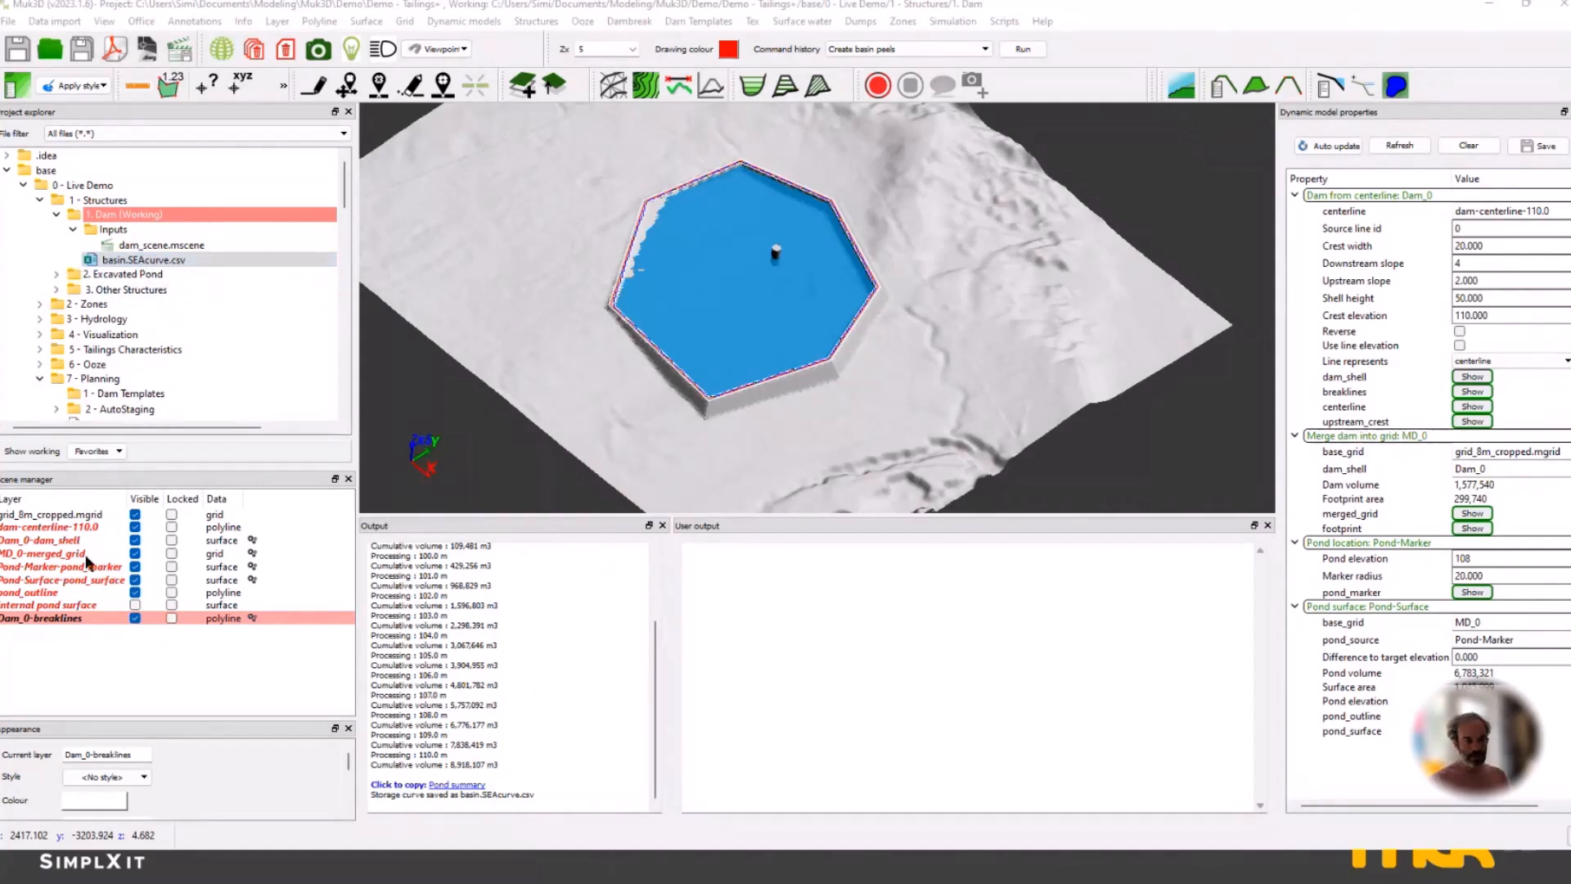
pyautogui.rightClick(54, 619)
pyautogui.click(90, 609)
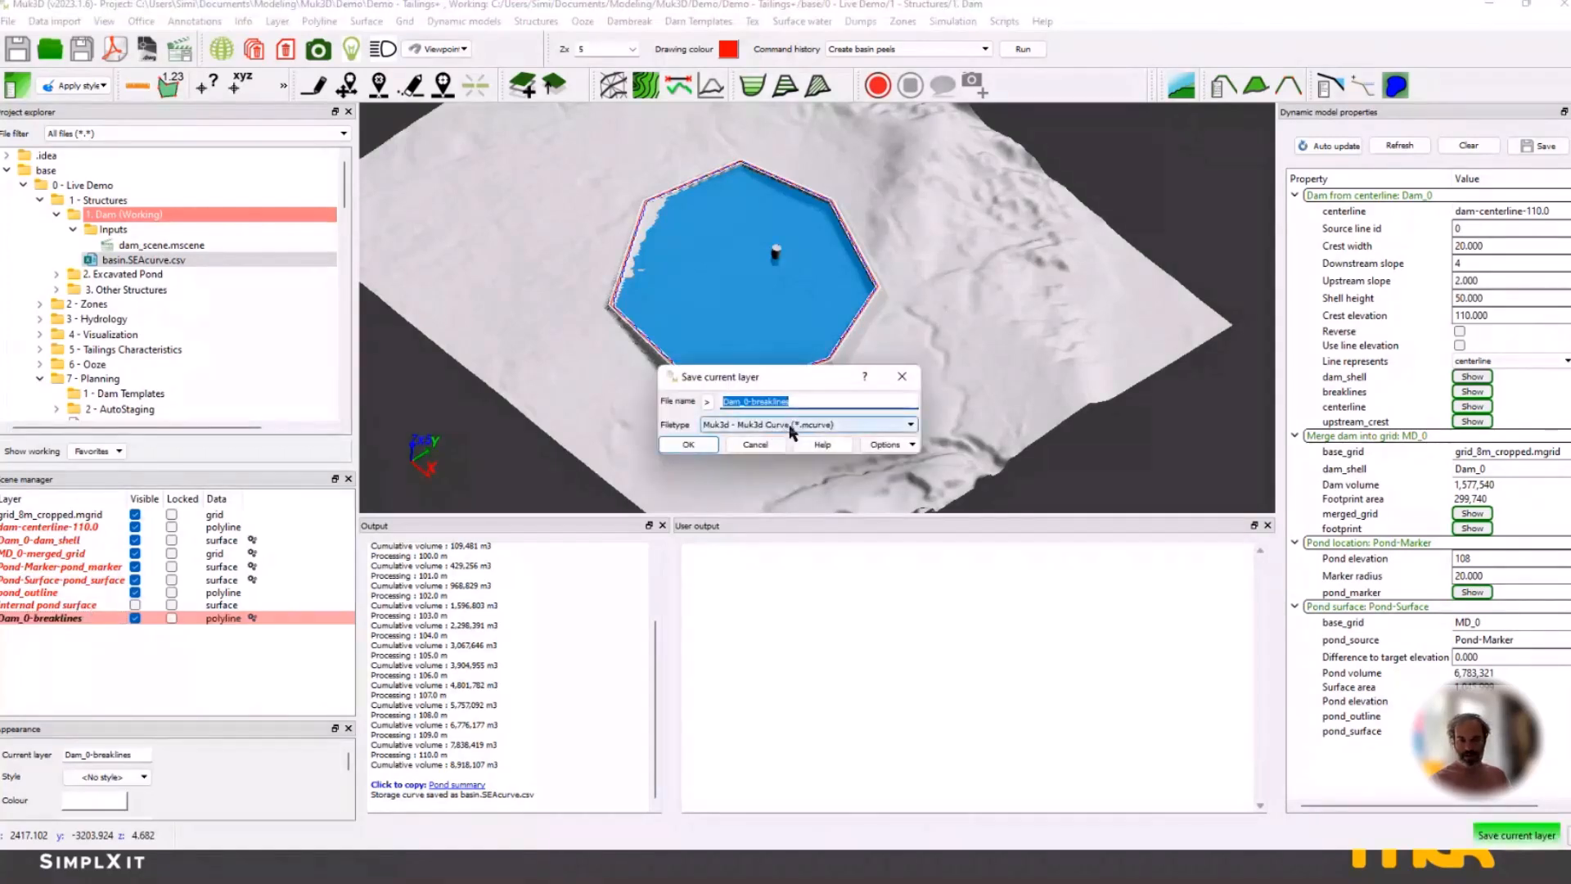
pyautogui.click(791, 432)
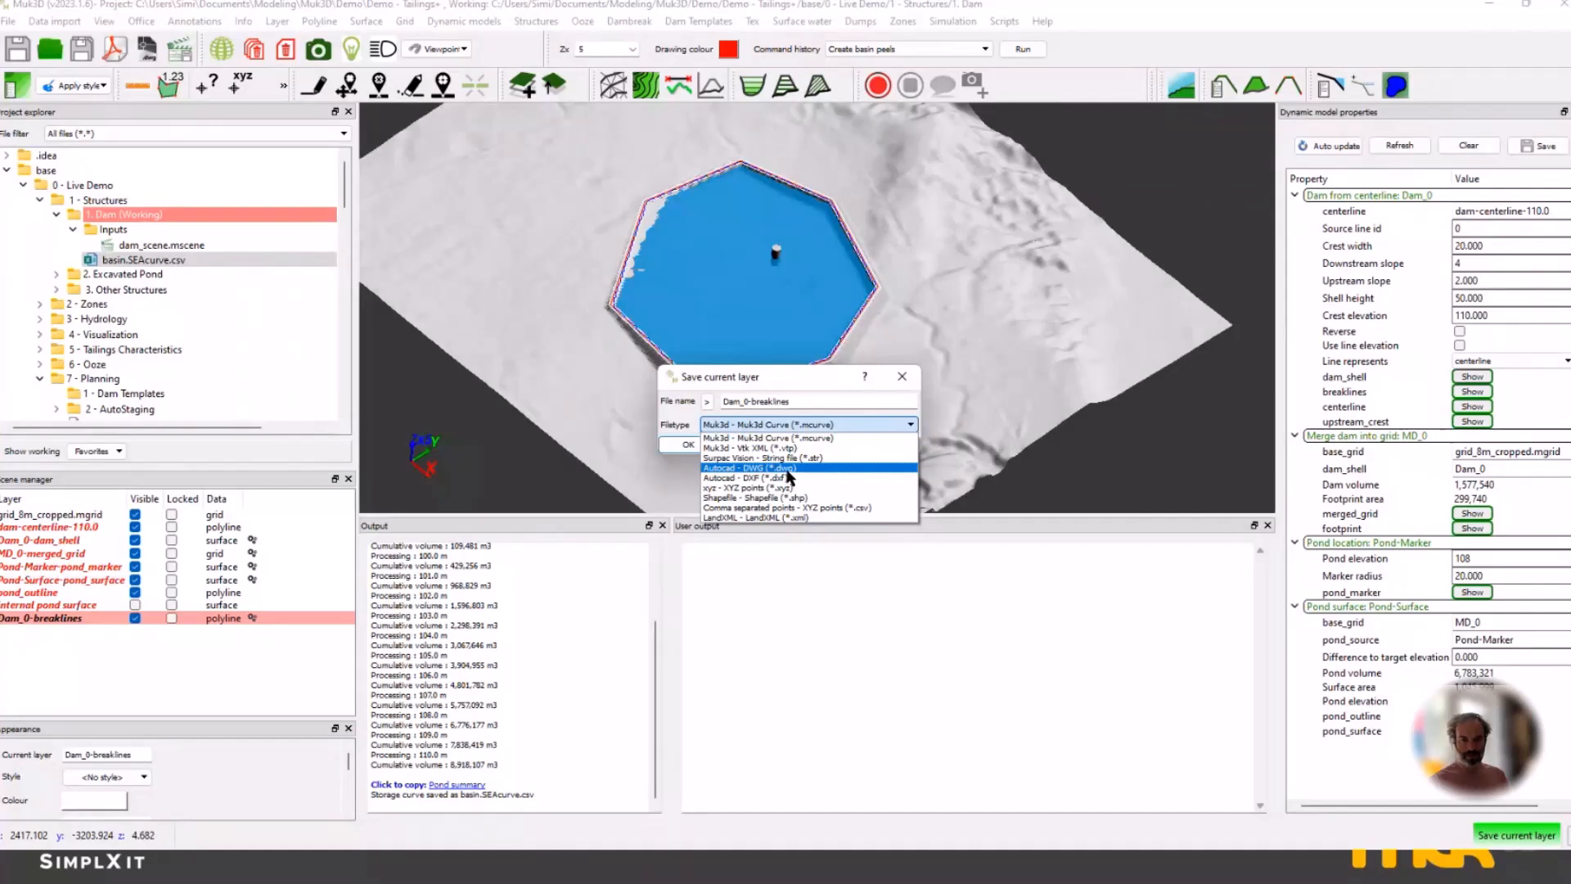
pyautogui.click(790, 468)
pyautogui.click(688, 445)
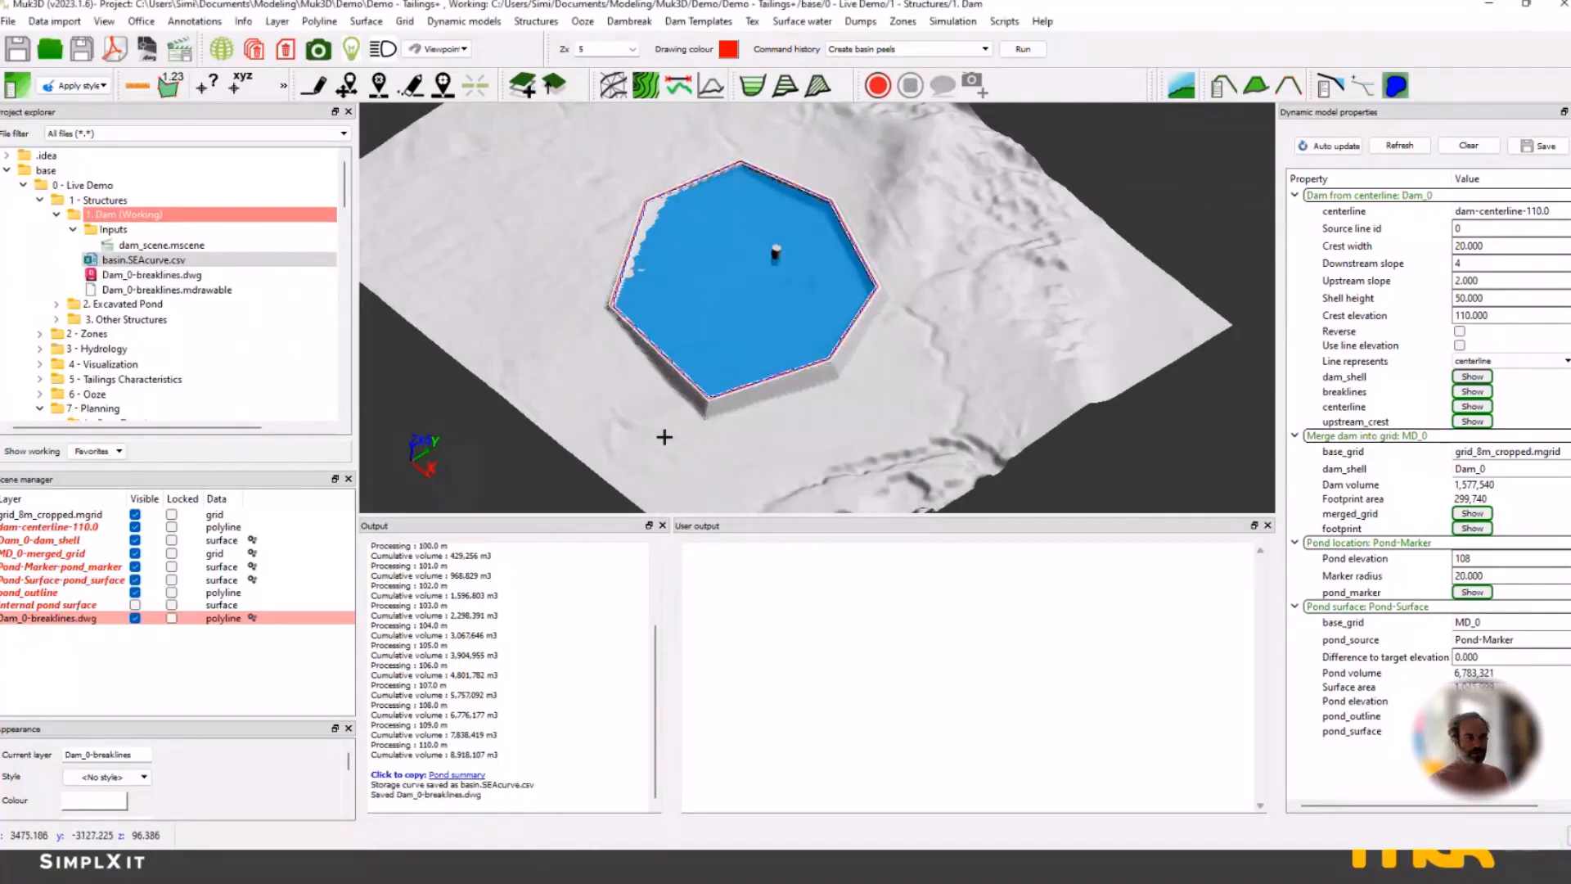
# Collapse the 1. Dam folder in the project tree and clear the scene, discarding all unsaved layers.
pyautogui.click(149, 278)
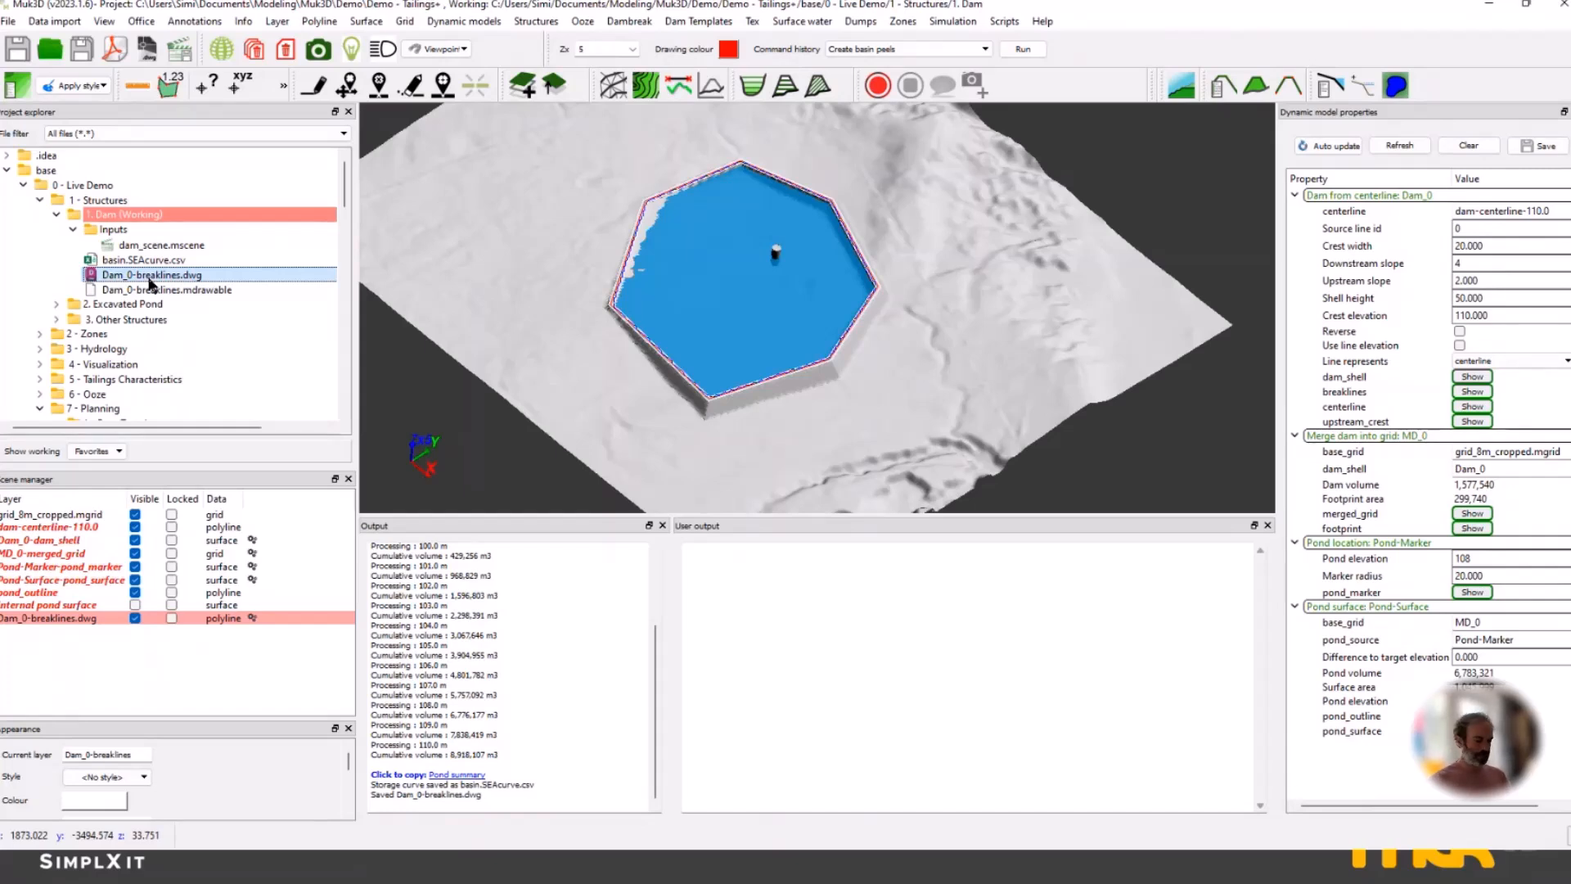
pyautogui.click(74, 229)
pyautogui.click(56, 215)
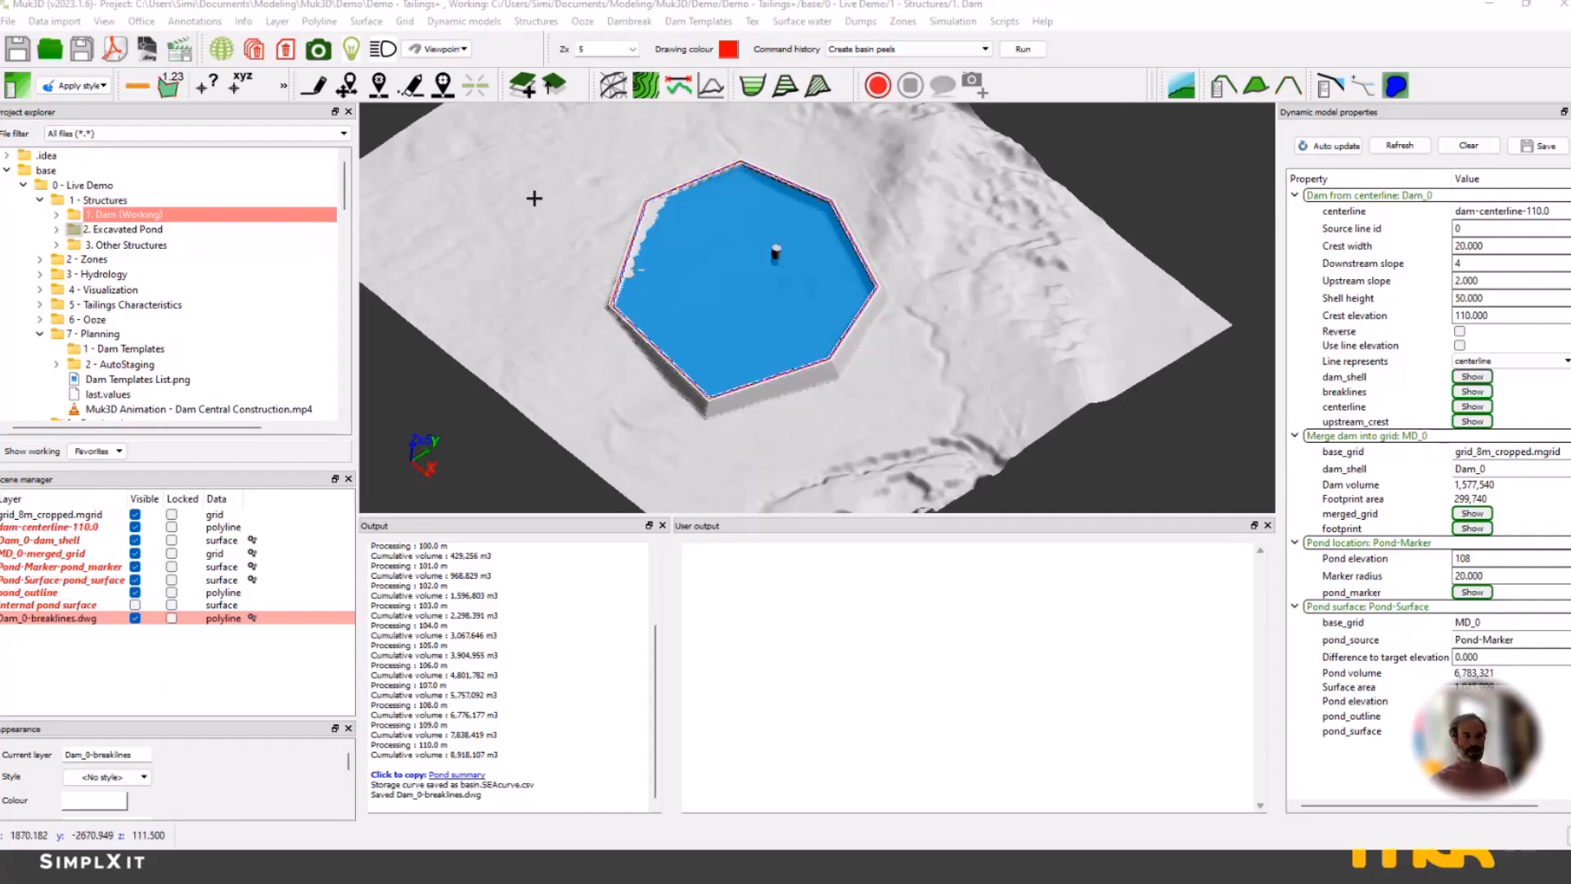
pyautogui.click(254, 50)
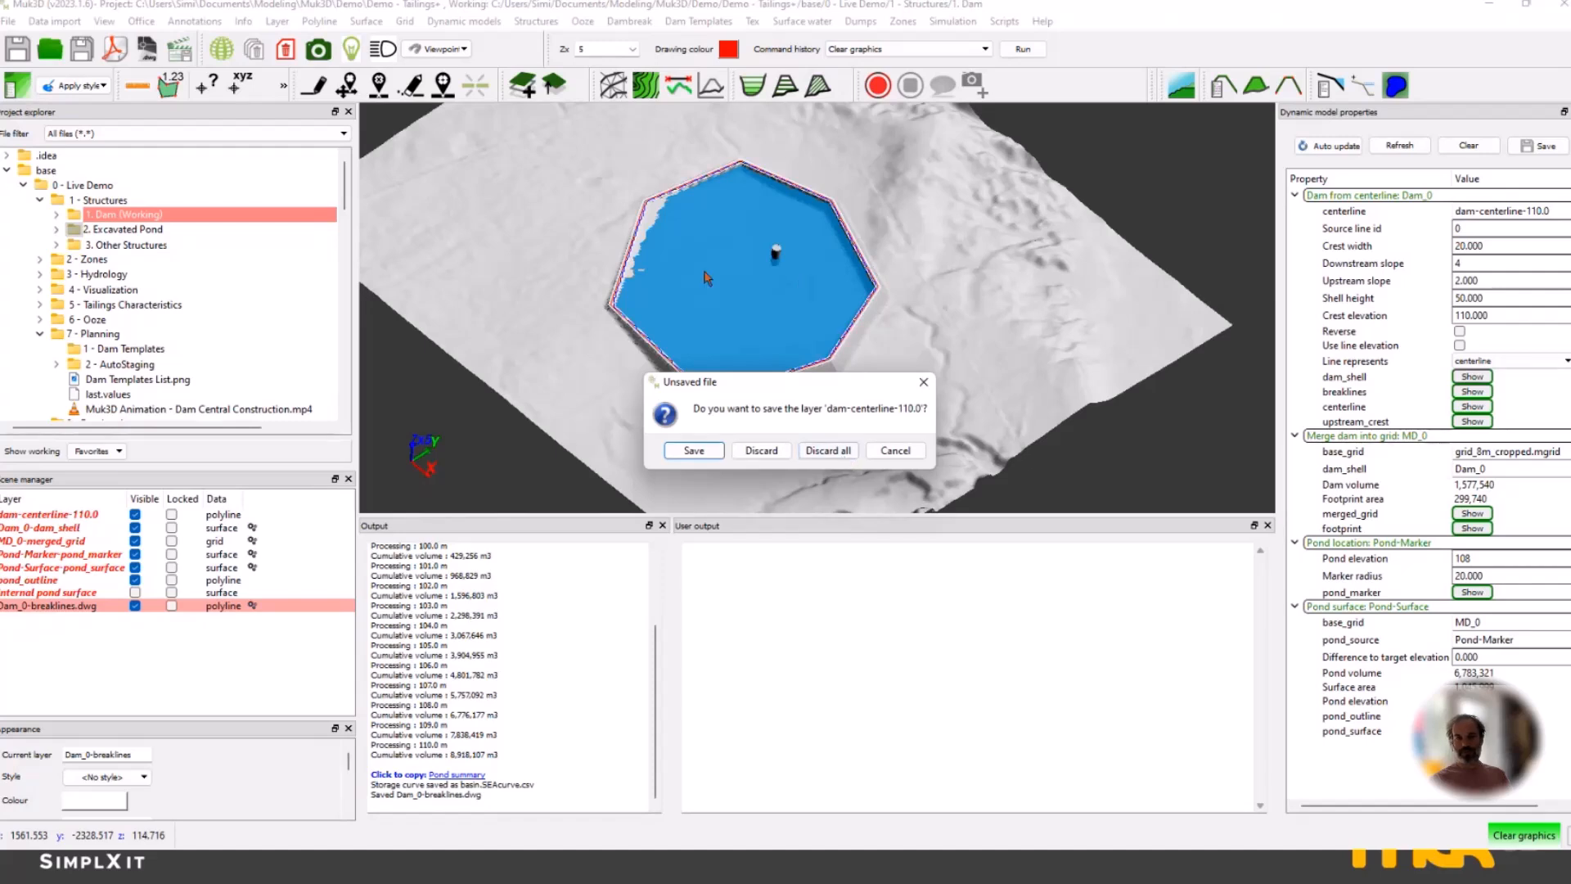
pyautogui.click(828, 450)
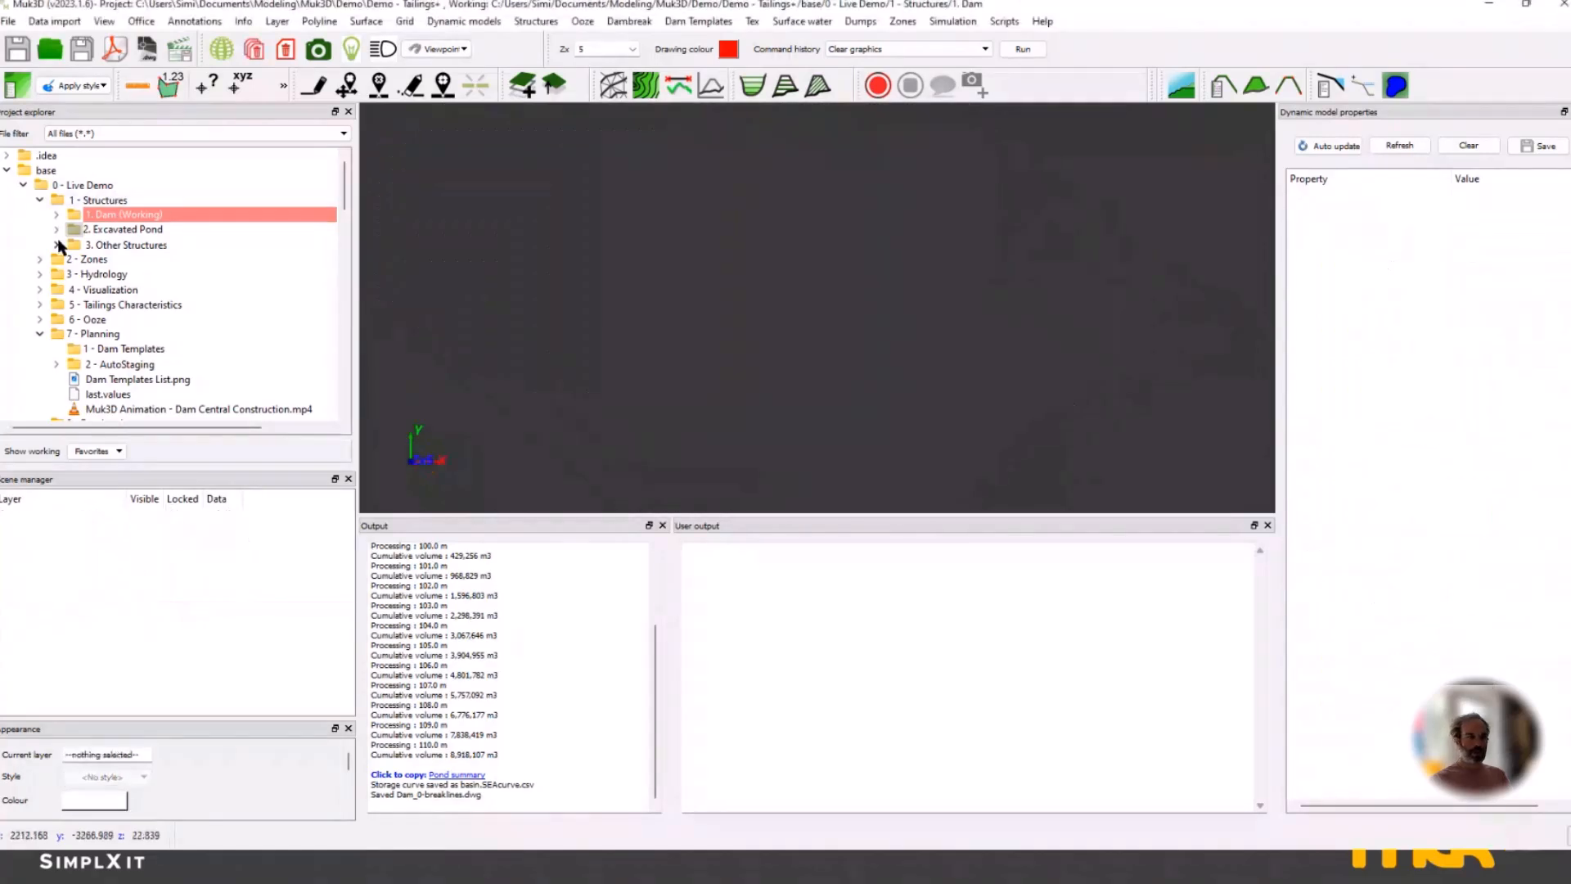
# Load the excavated_pond.mscene scene from the Inputs folder of 2. Excavated Pond.
pyautogui.click(57, 229)
pyautogui.moveTo(150, 262); pyautogui.dragTo(471, 279)
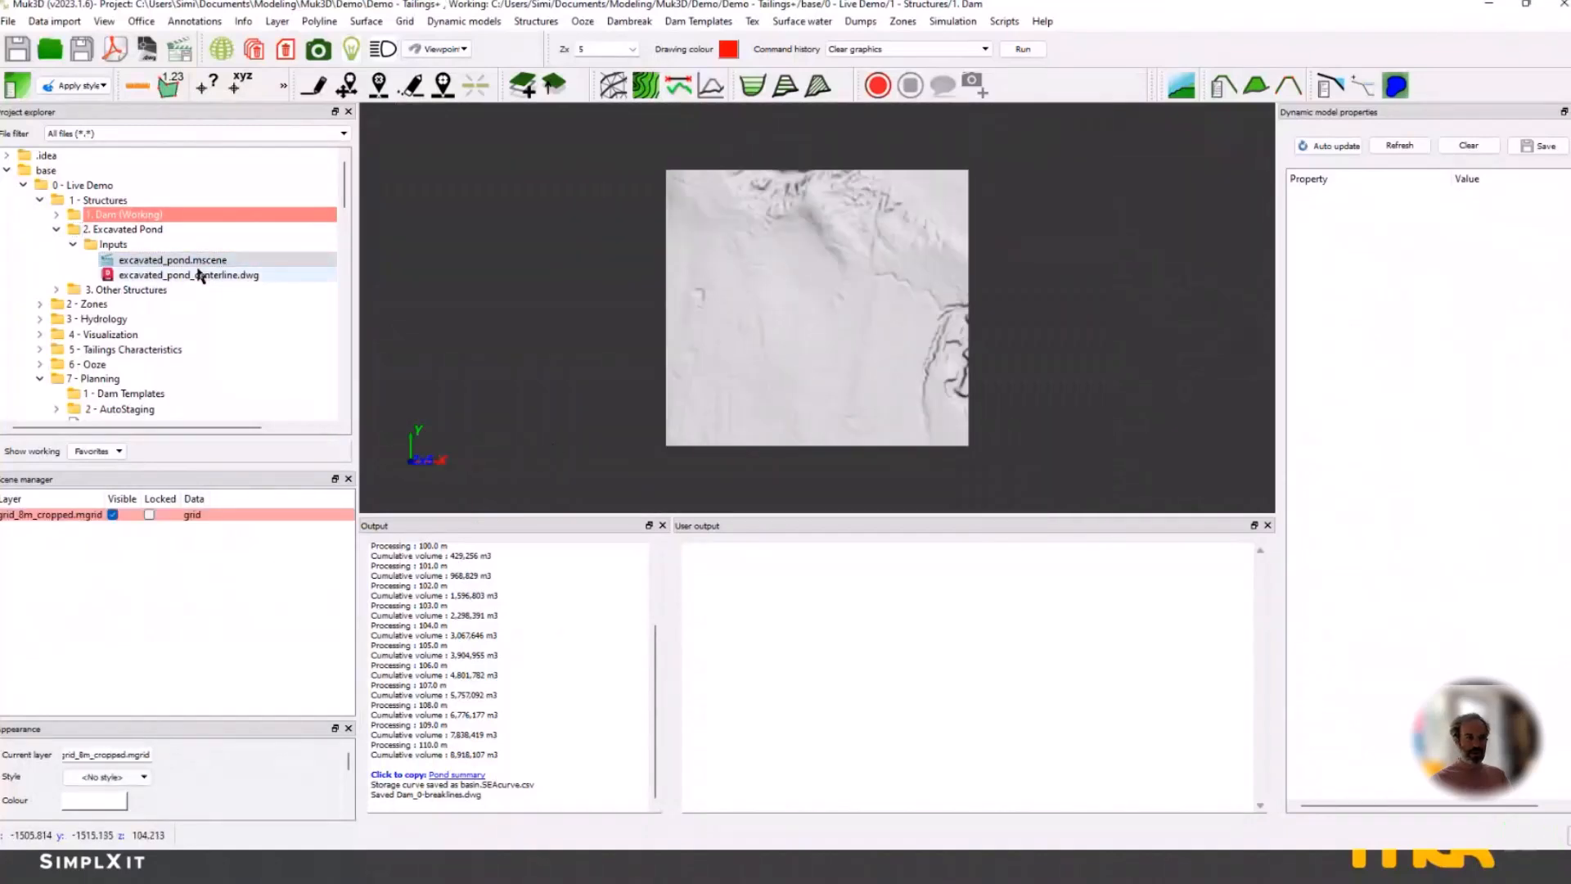
# Look over the exported files in the 1. Dam folder and the file formats available for data import.
pyautogui.click(200, 275)
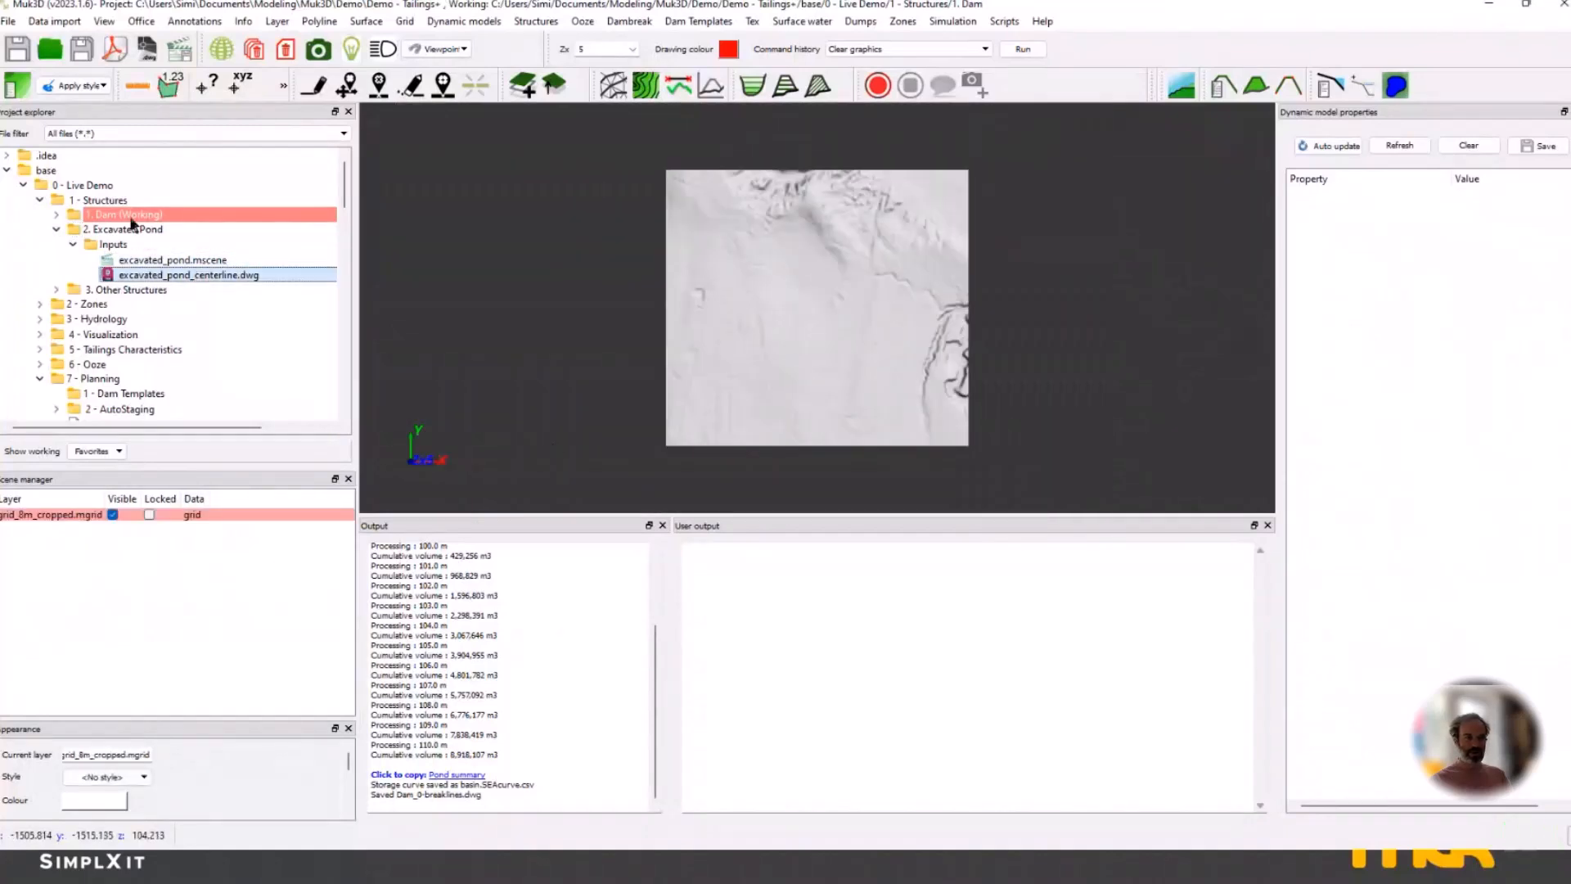
pyautogui.click(57, 215)
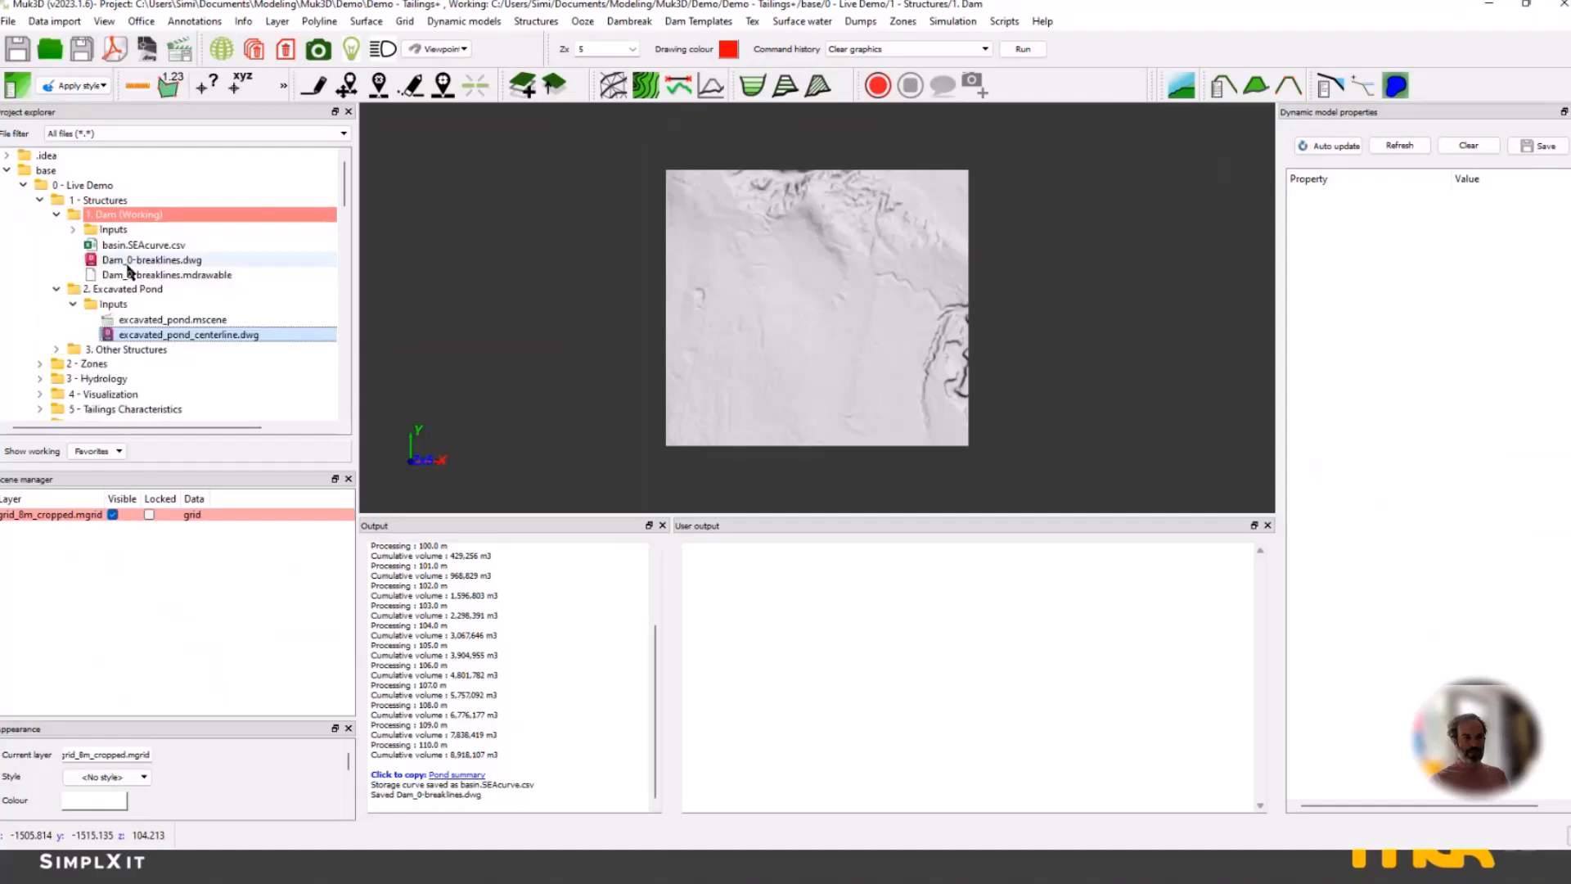
pyautogui.click(127, 261)
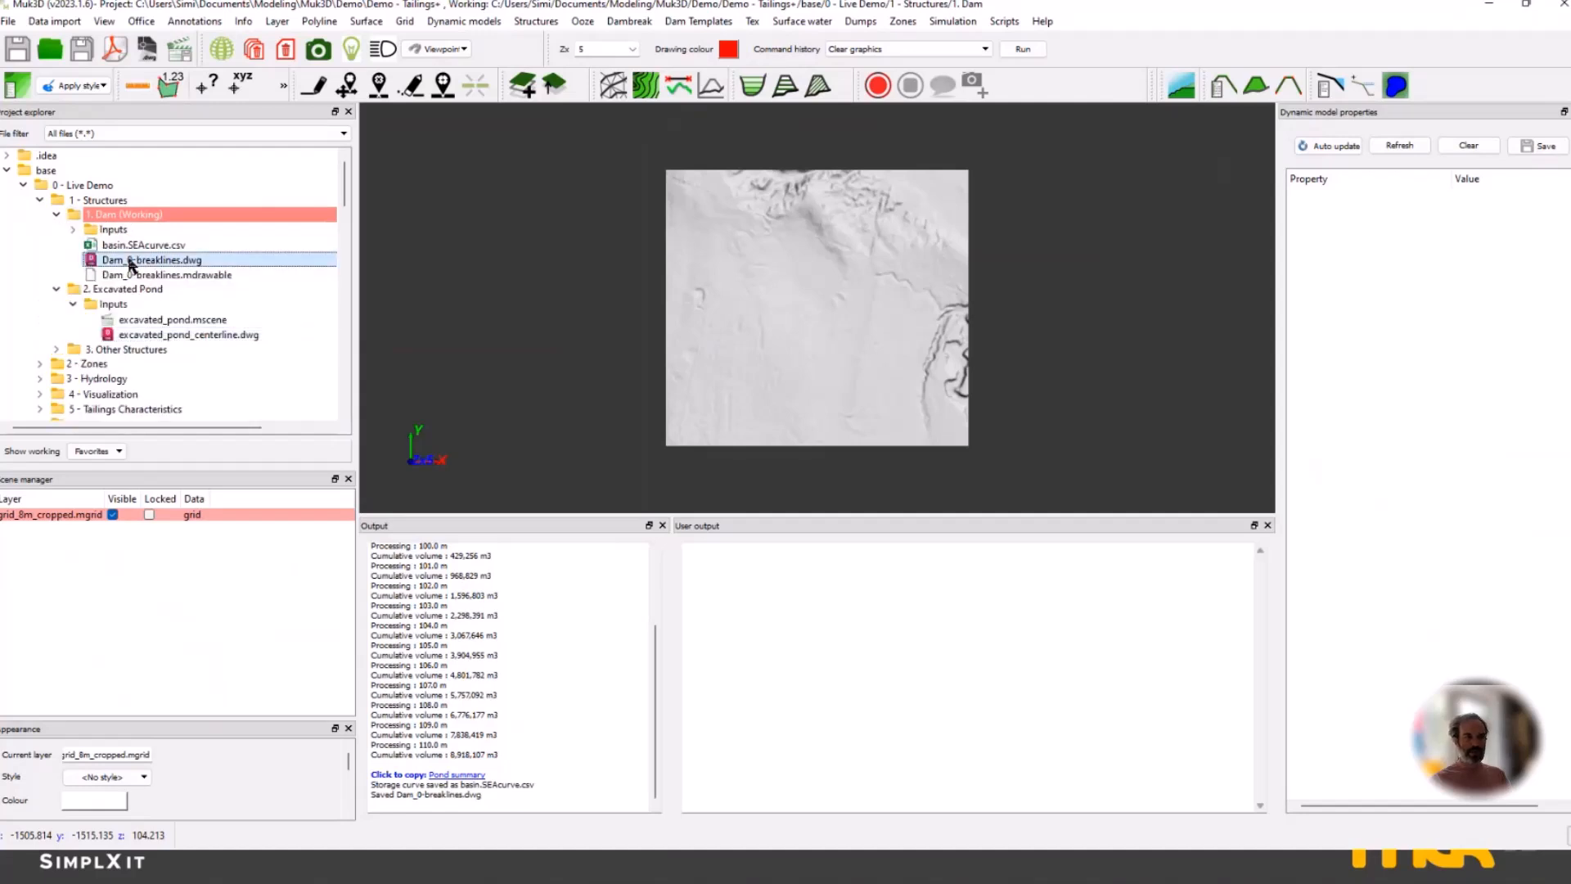
pyautogui.click(136, 337)
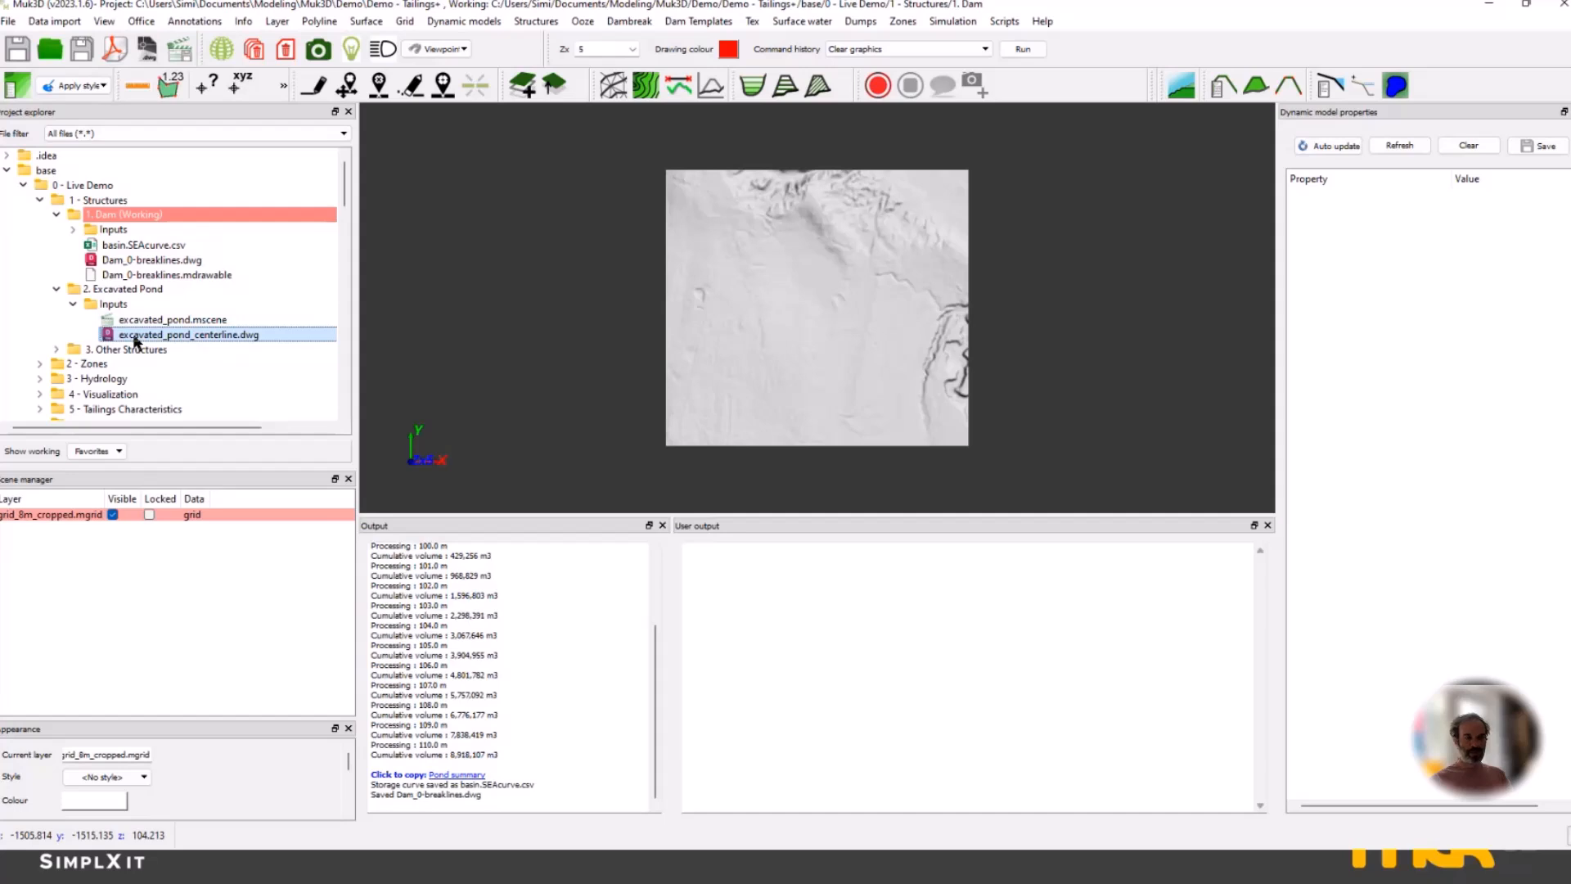
pyautogui.click(49, 22)
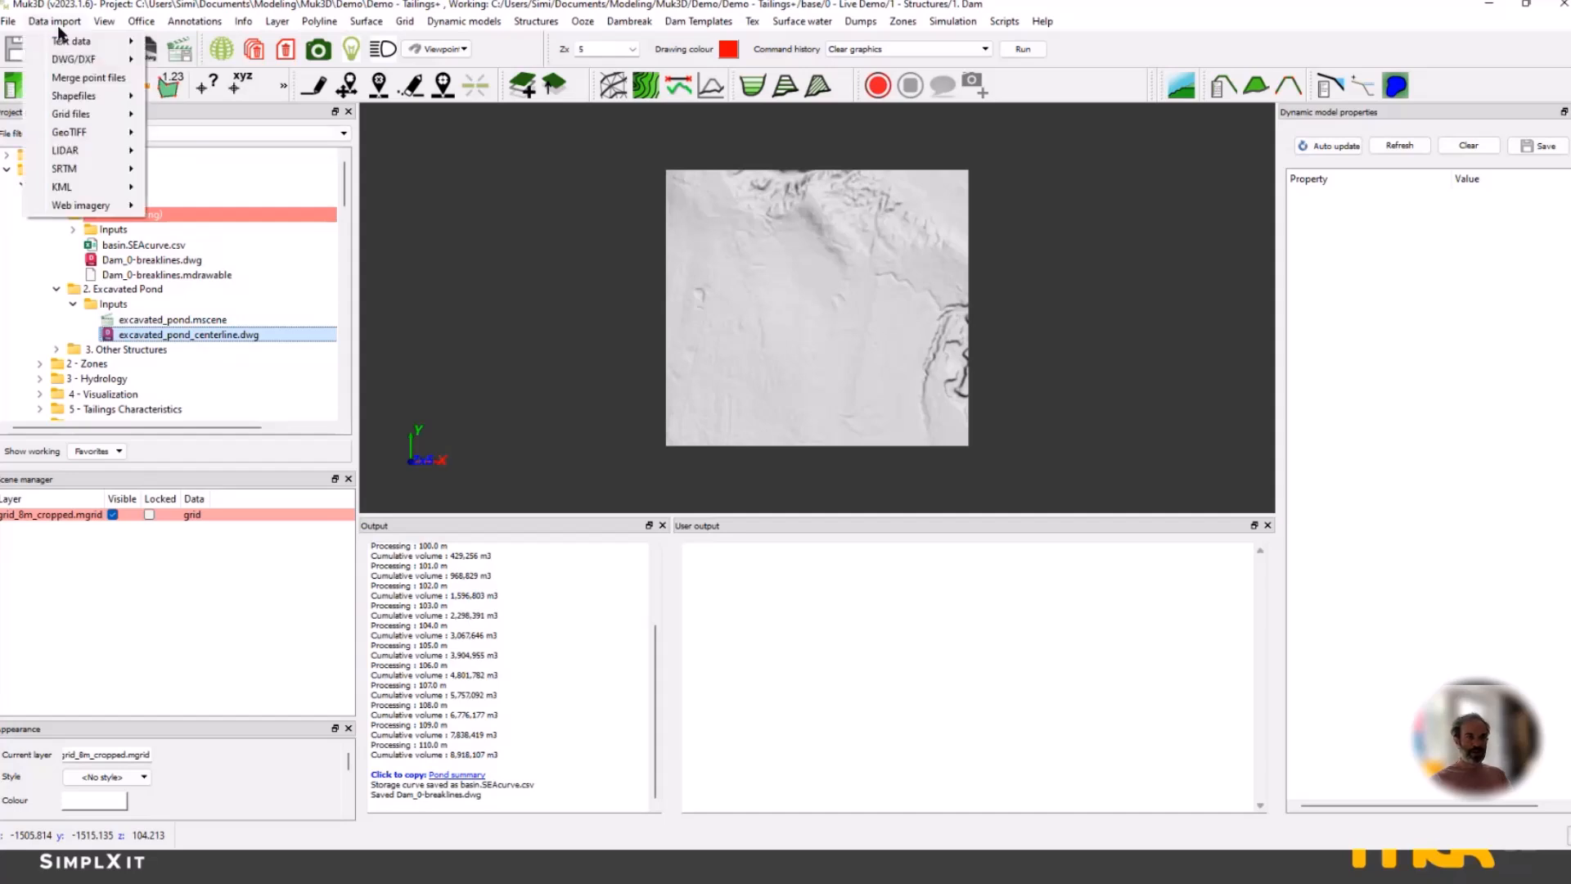
pyautogui.moveTo(70, 45)
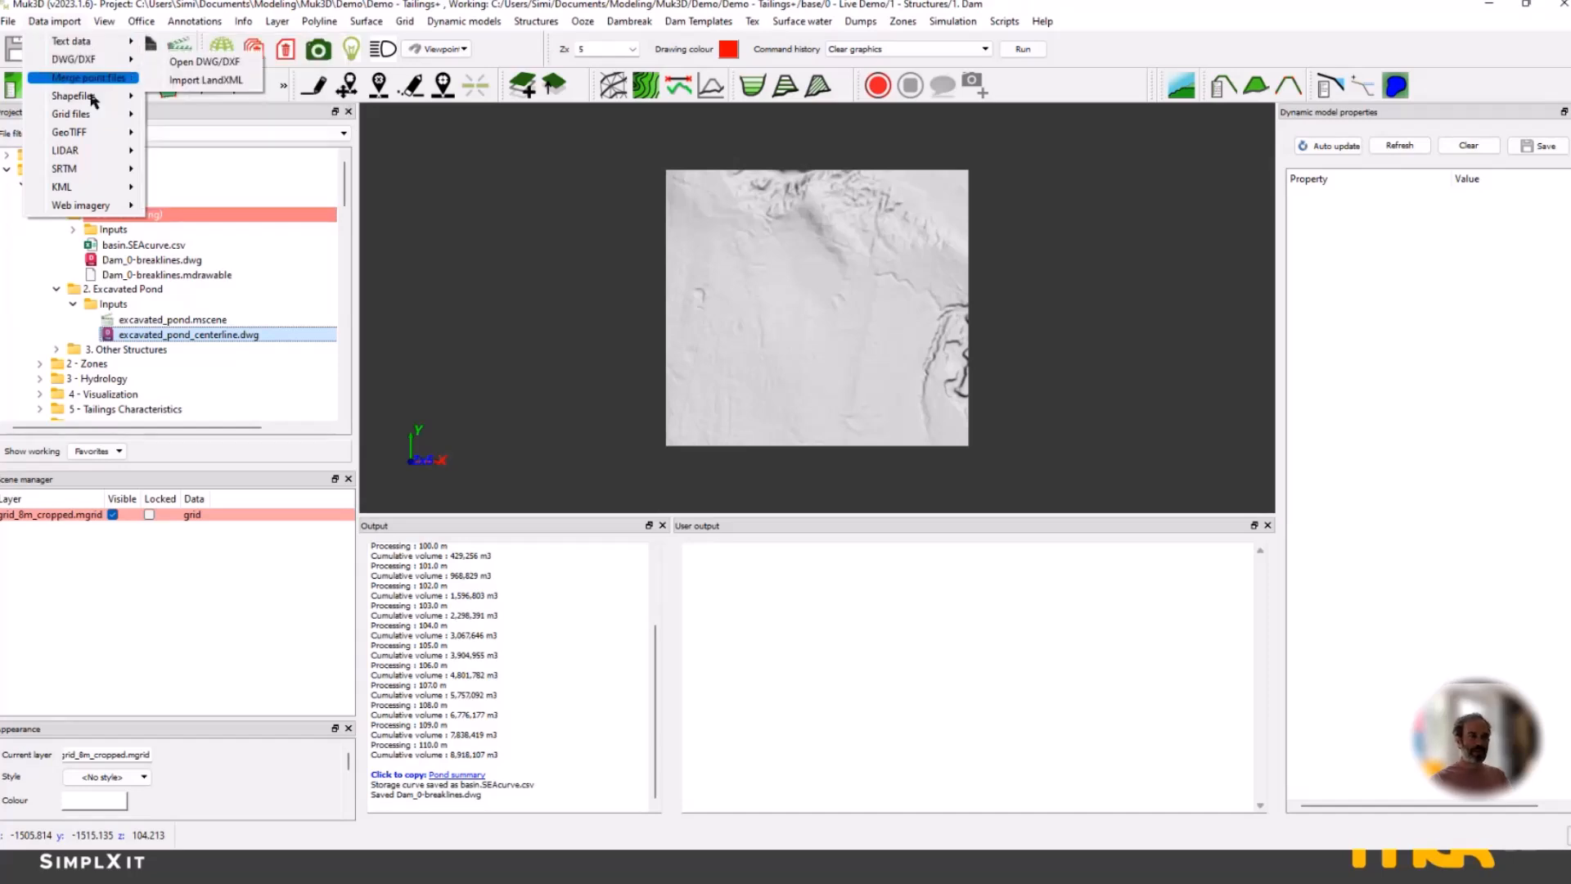
pyautogui.moveTo(94, 103)
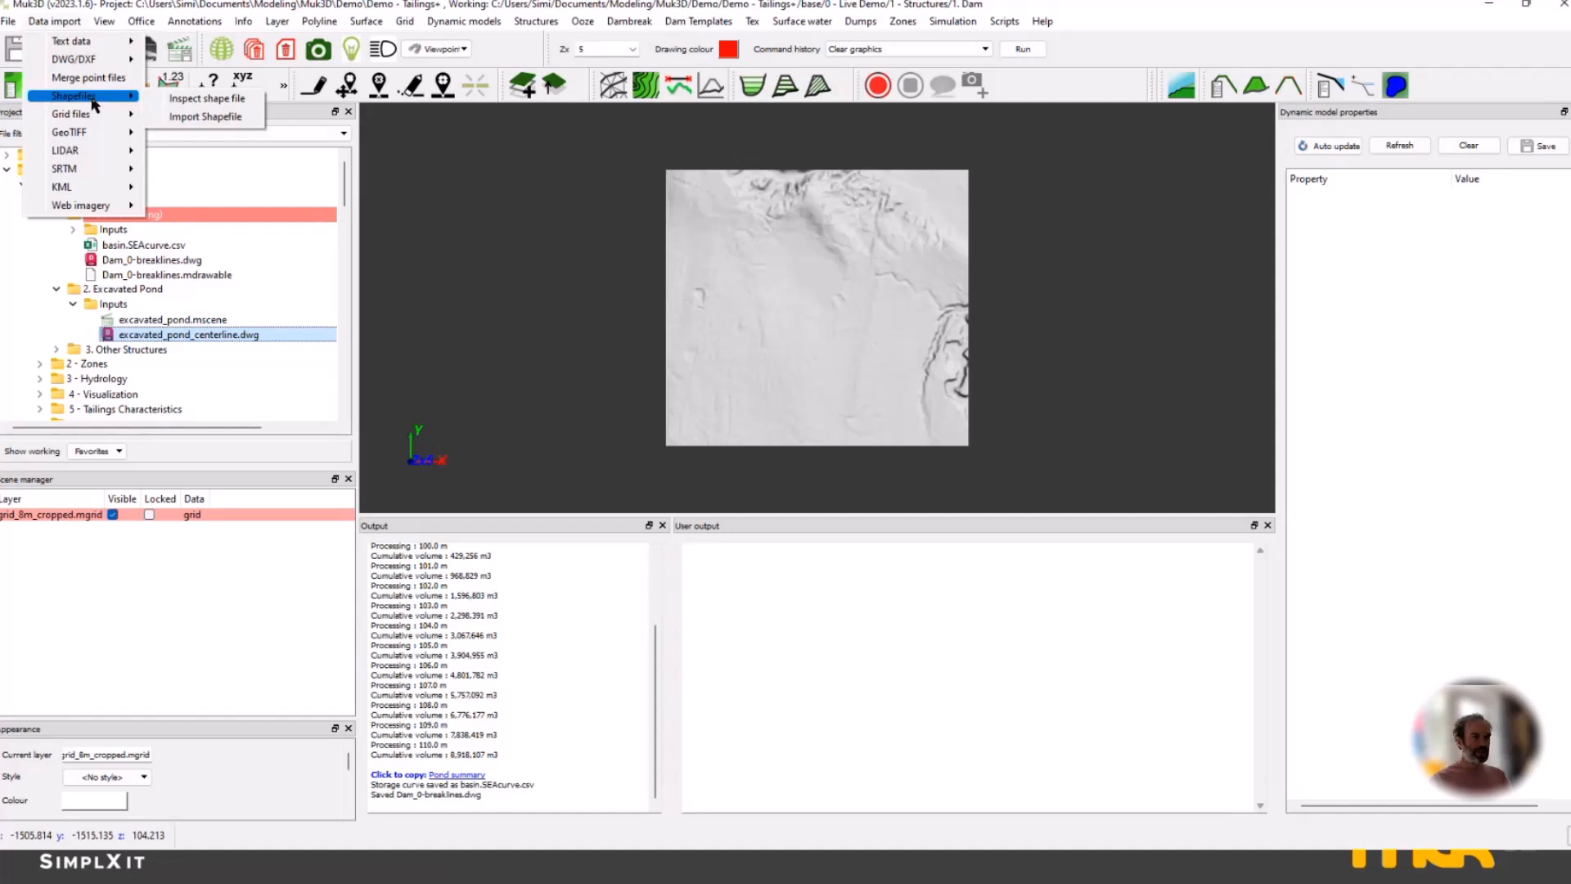
pyautogui.moveTo(92, 137)
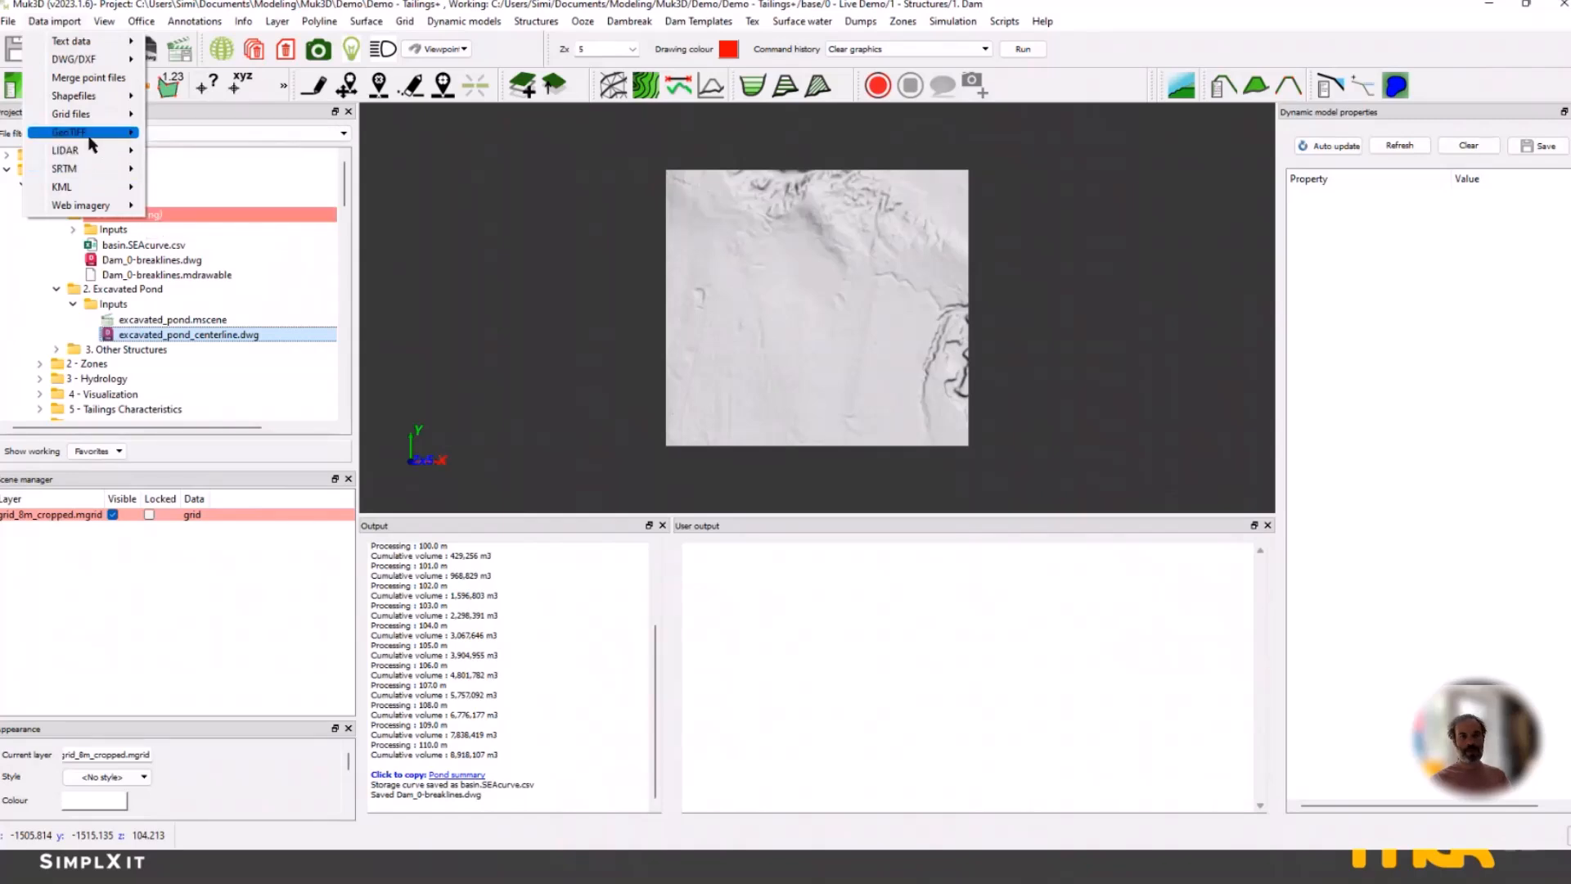
# Load excavated_pond_centerline.dwg from the Inputs folder of 2. Excavated Pond into the scene over the terrain grid.
pyautogui.click(147, 336)
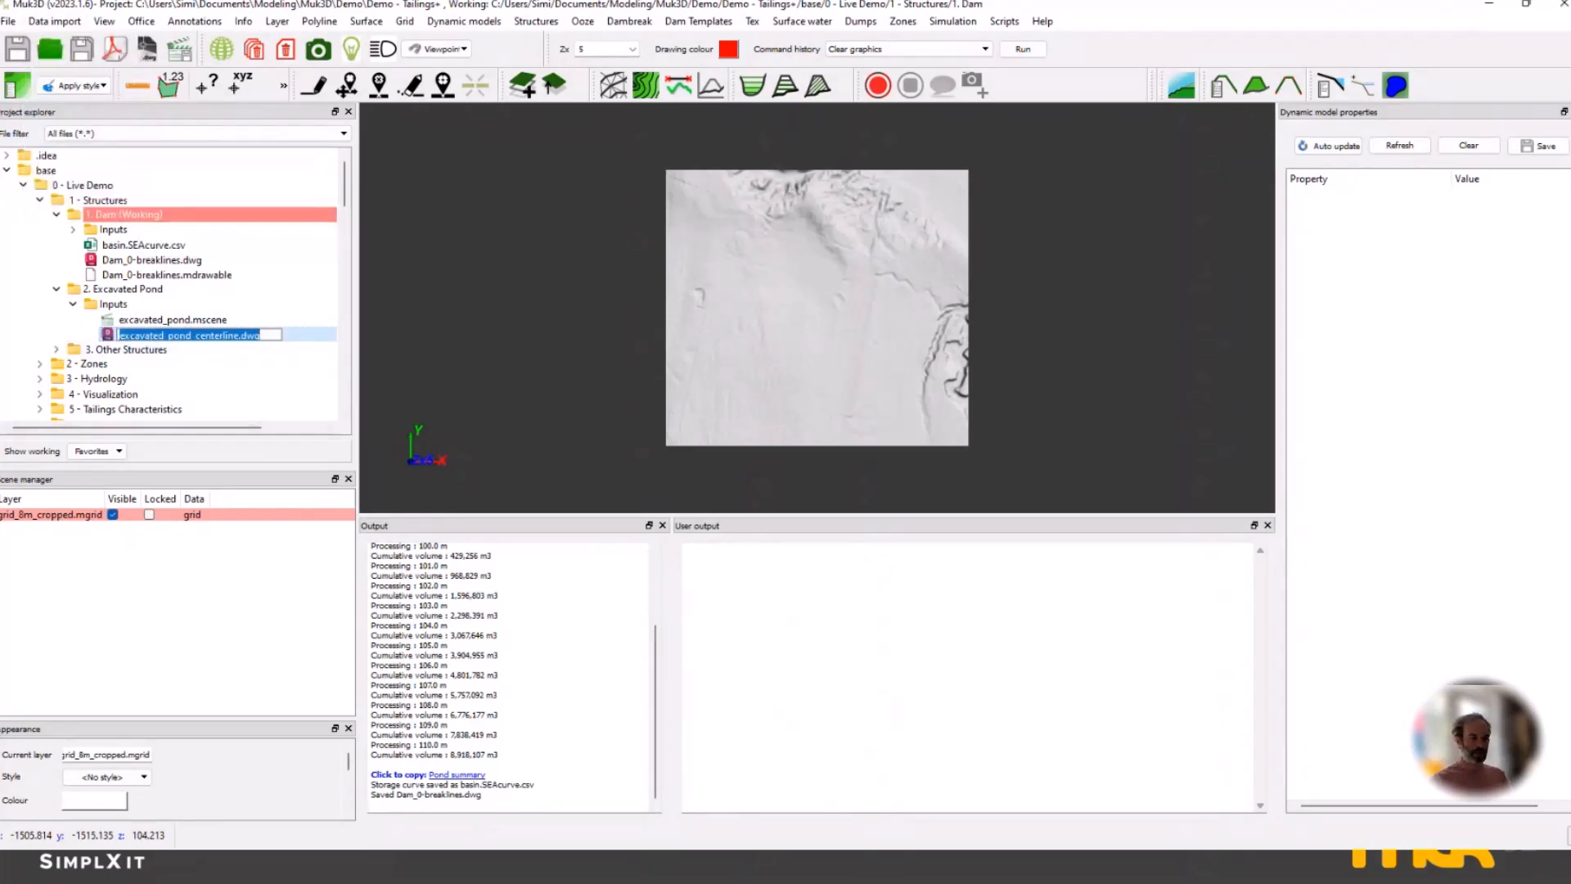
pyautogui.press('super')
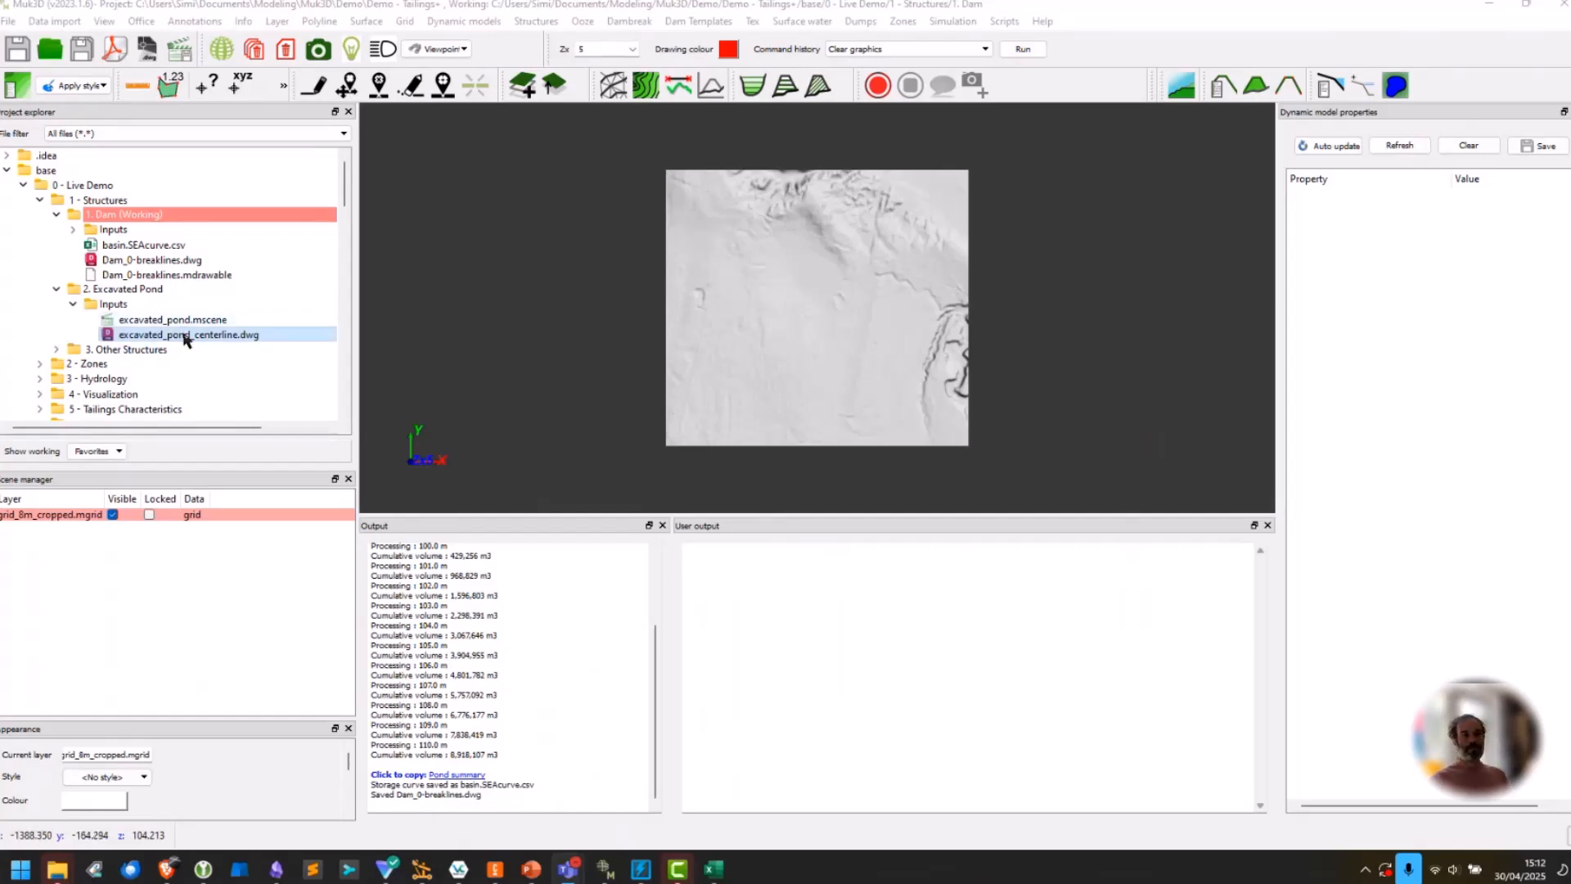
pyautogui.moveTo(185, 339); pyautogui.dragTo(915, 323)
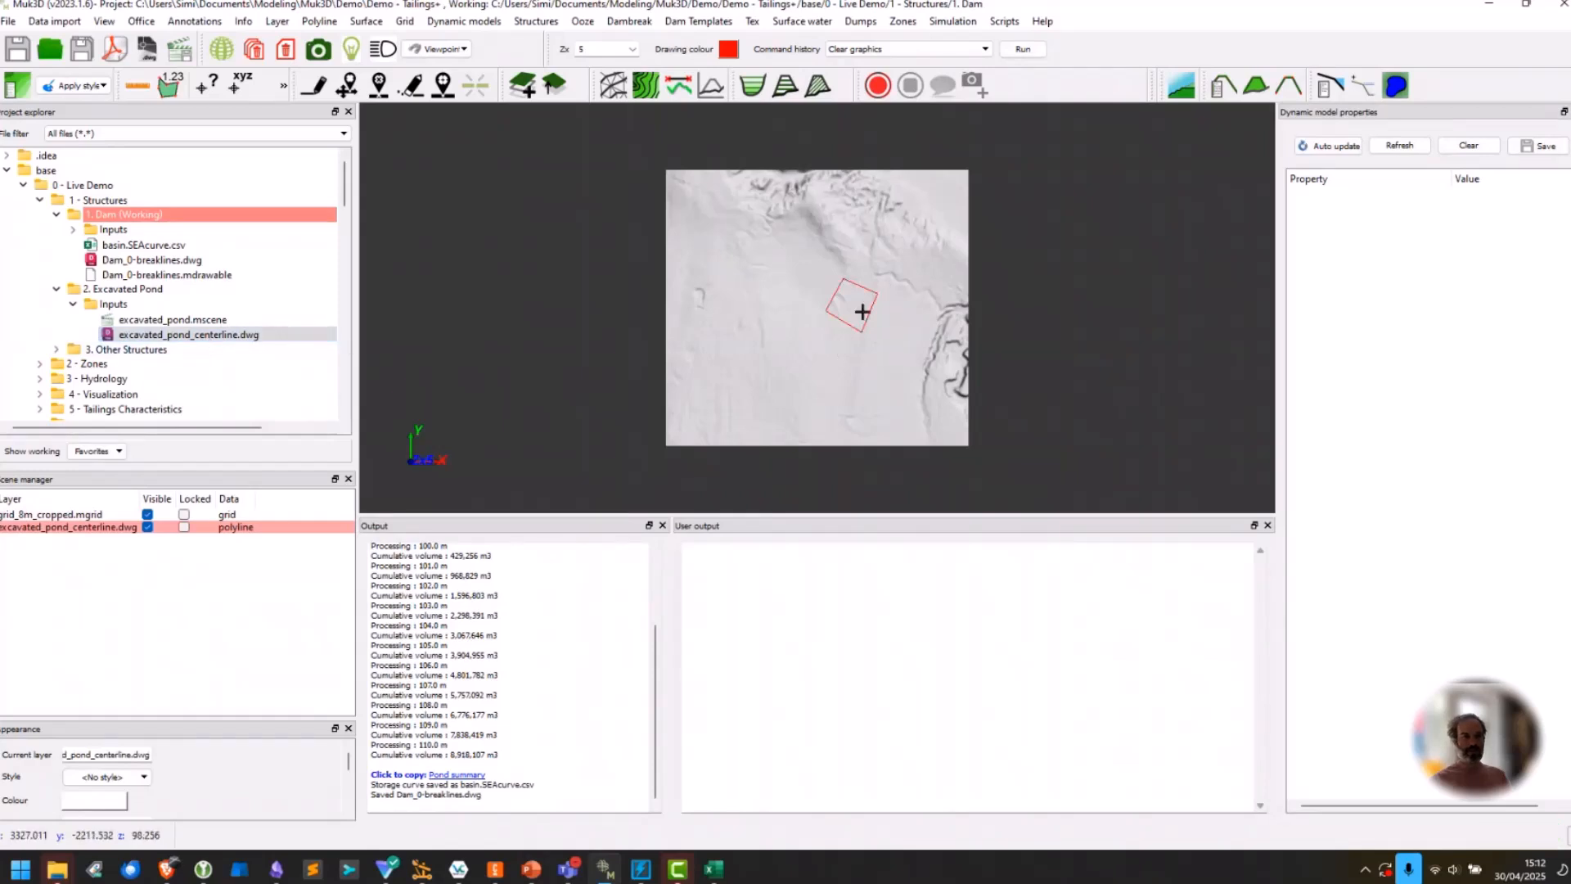
pyautogui.scroll(5, 863, 312)
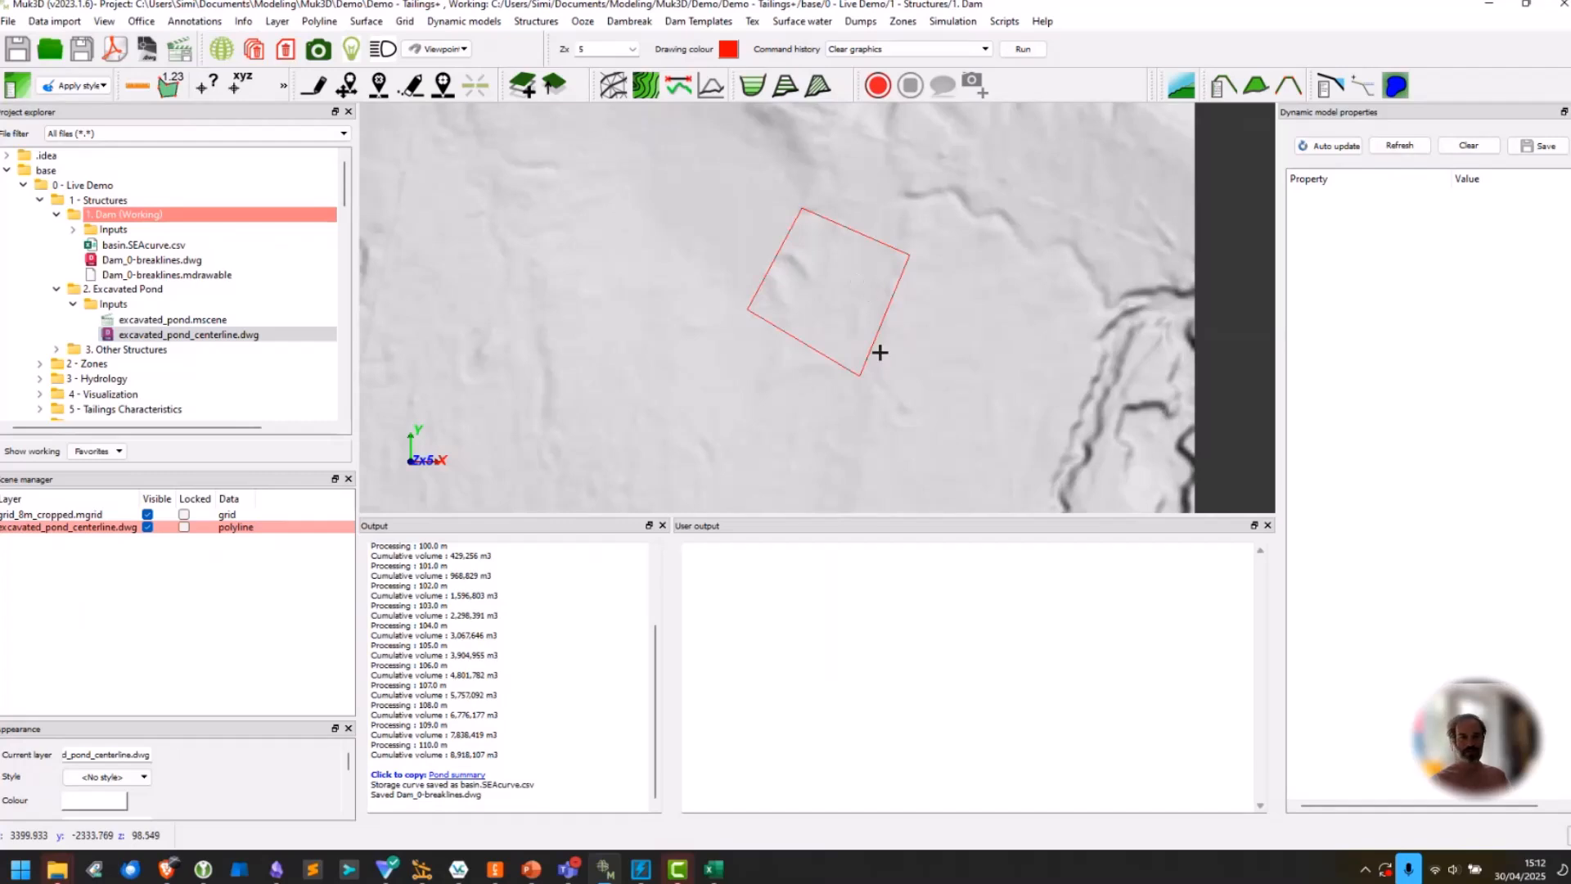
# Start building an excavated pond for target volume from the centerline, with a target of 500000 m3 and initial crest elevation of 105 m.
pyautogui.click(536, 21)
pyautogui.moveTo(548, 79)
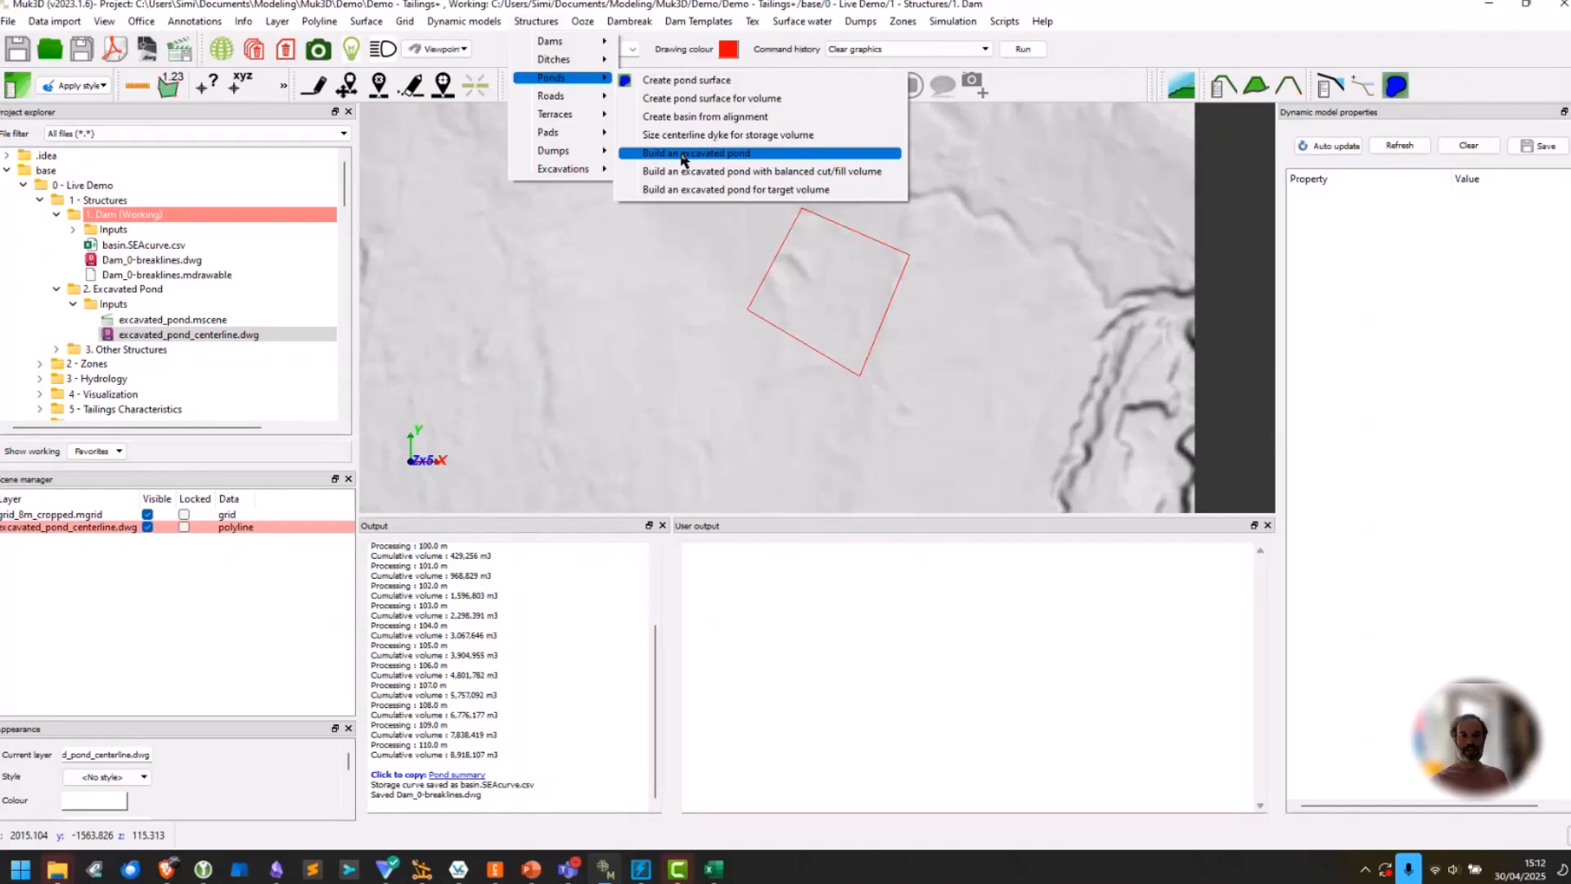
pyautogui.click(643, 191)
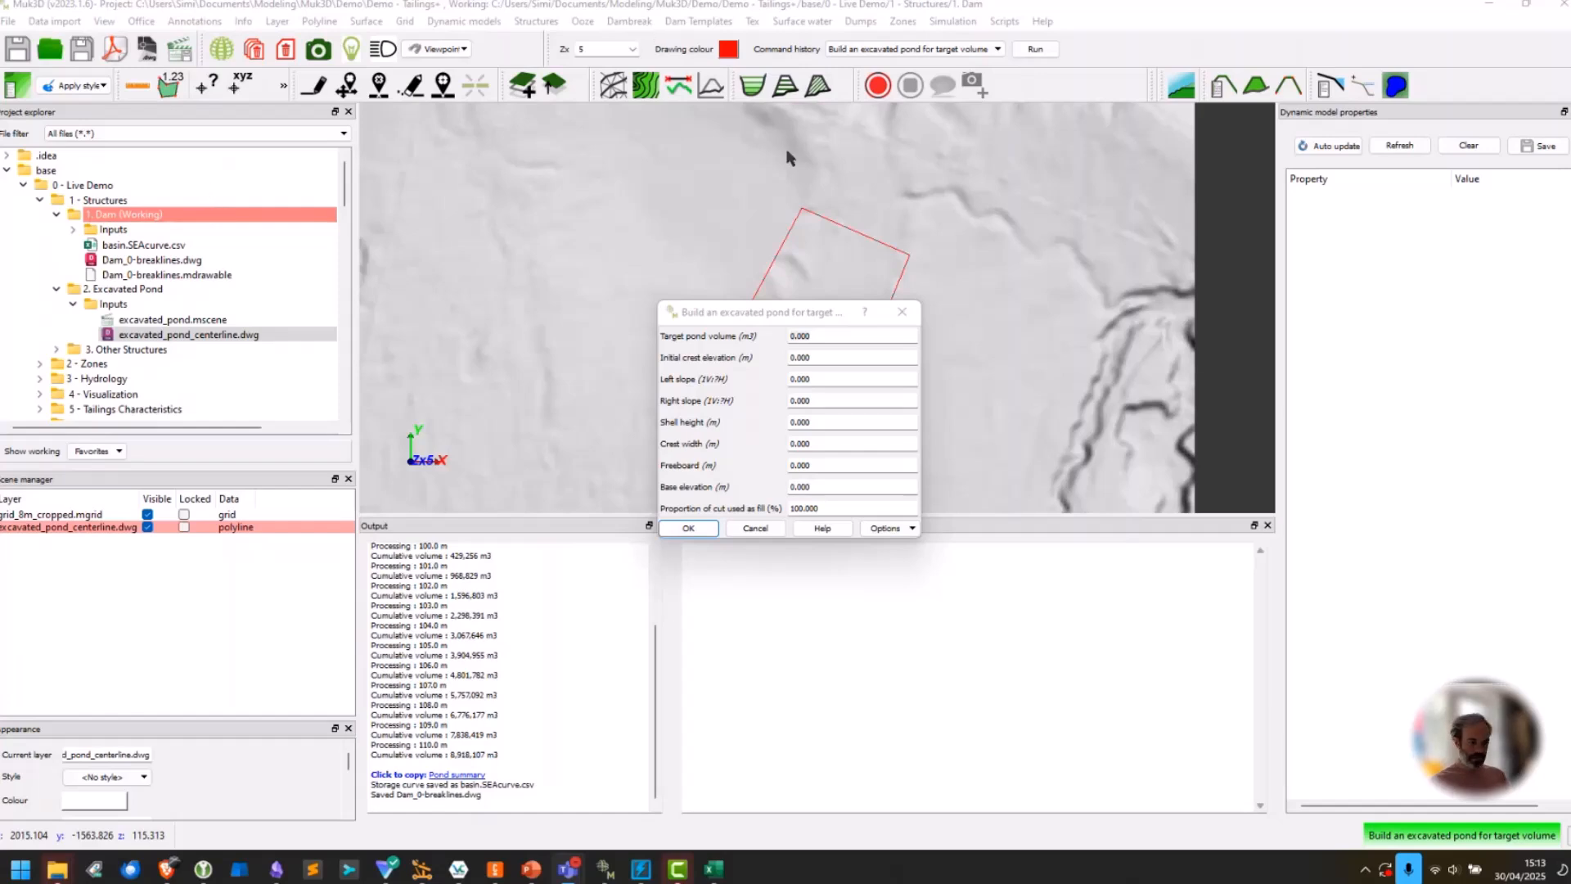
pyautogui.click(820, 336)
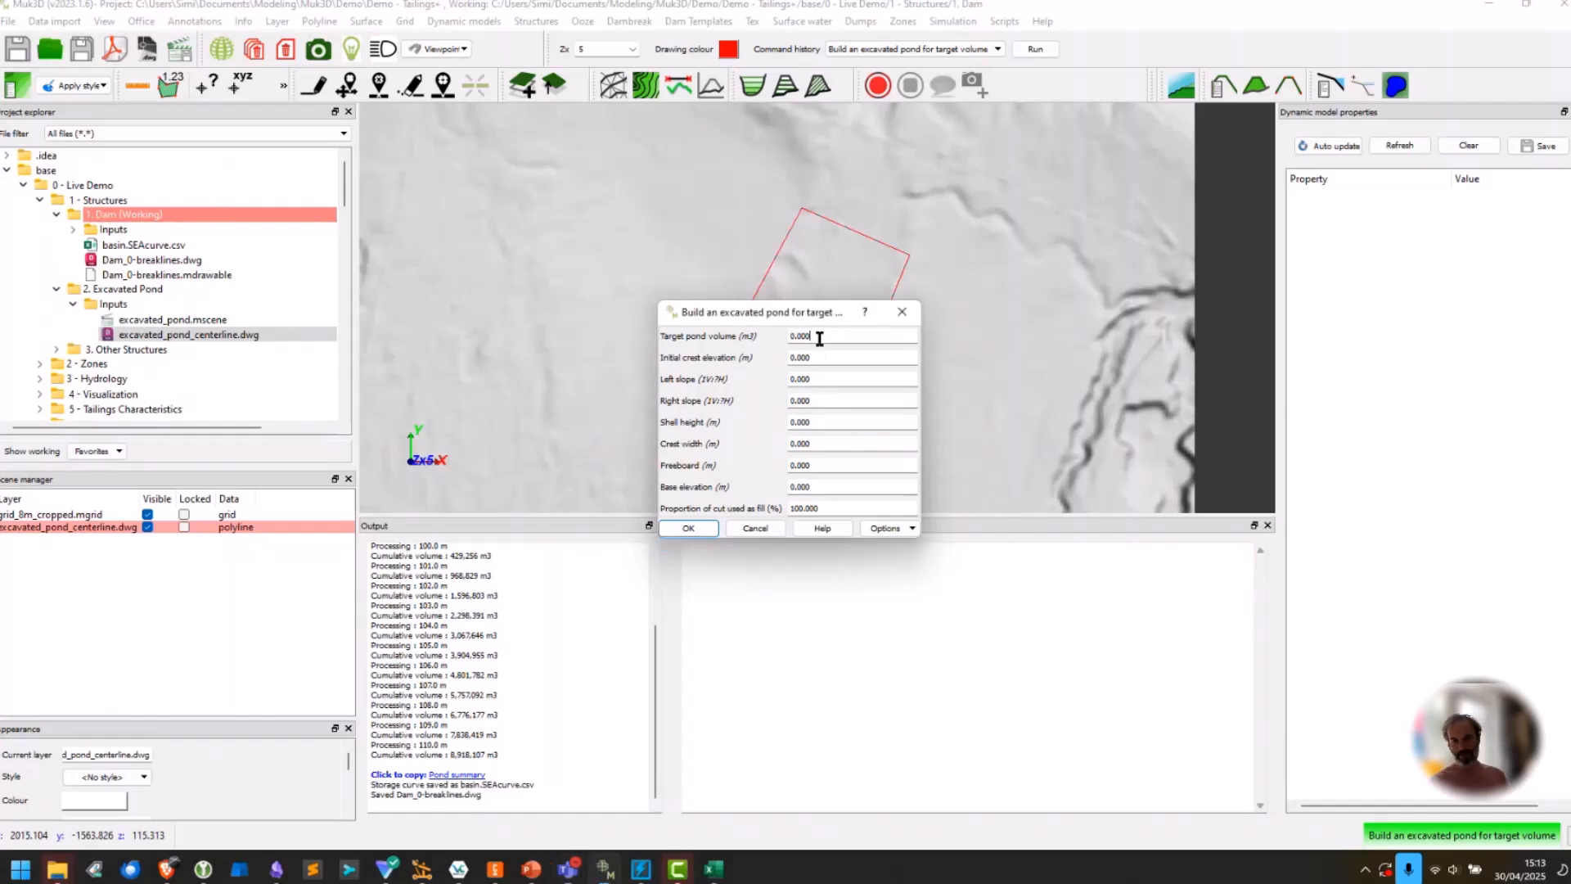
pyautogui.moveTo(831, 337); pyautogui.dragTo(772, 335)
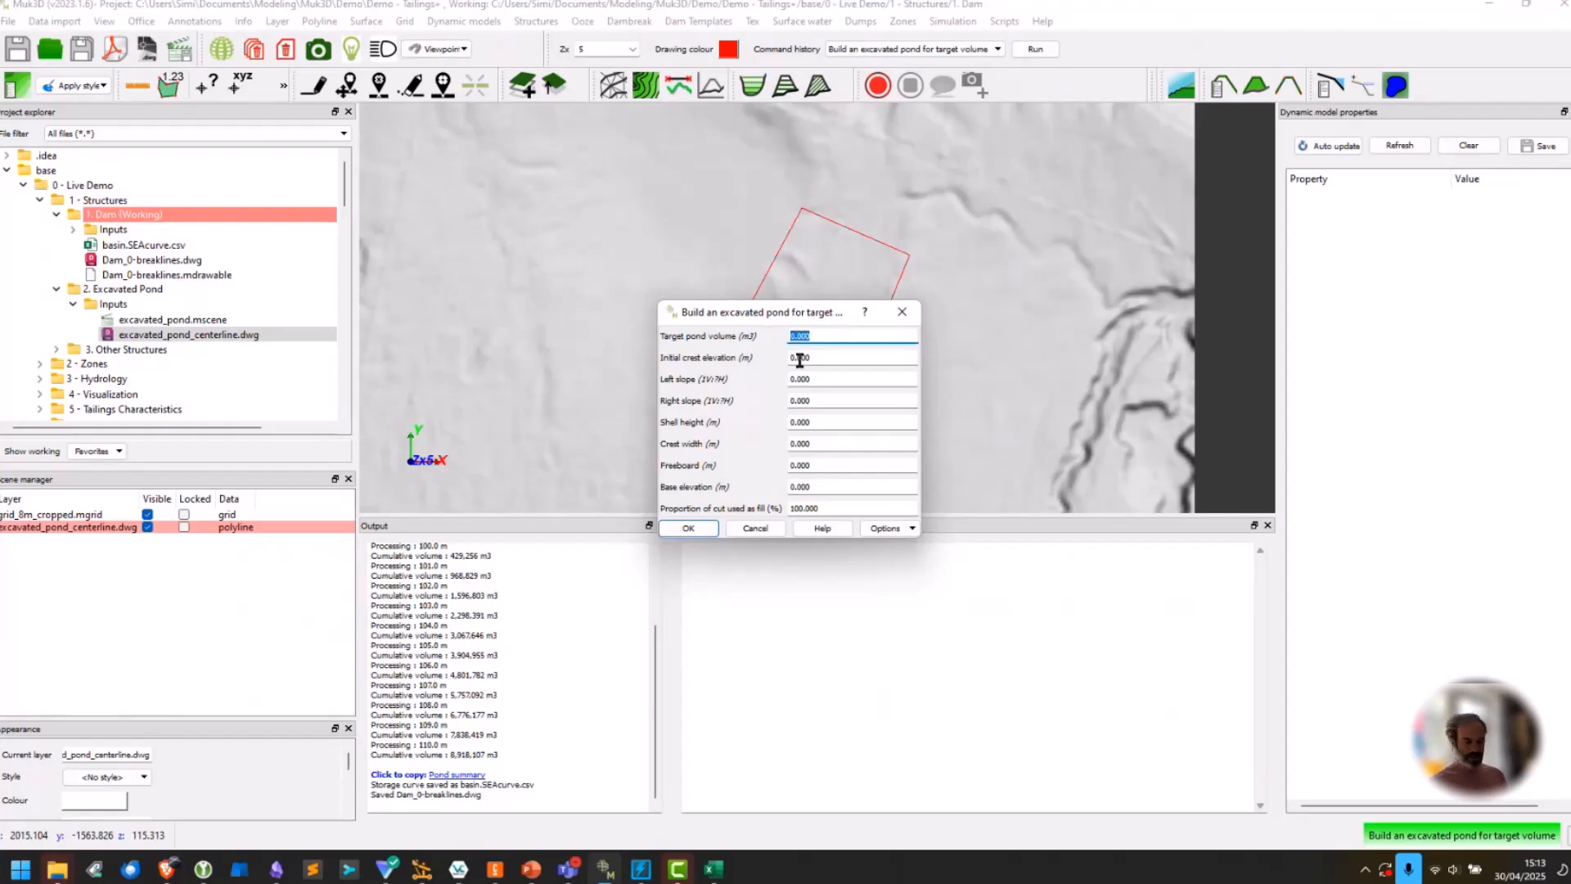
pyautogui.write('500')
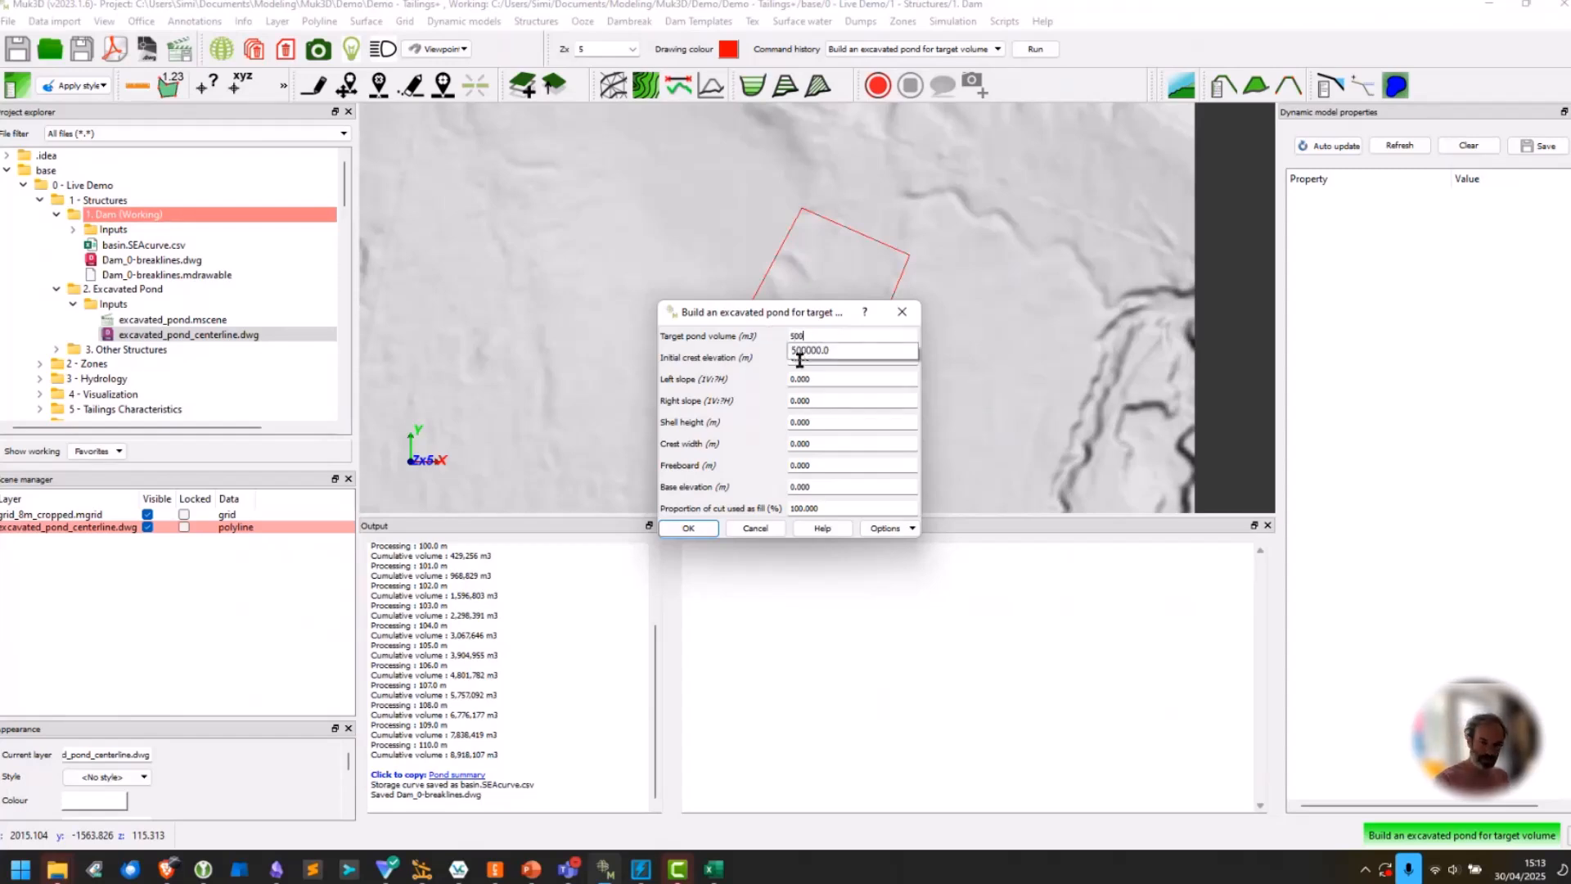
pyautogui.write('000')
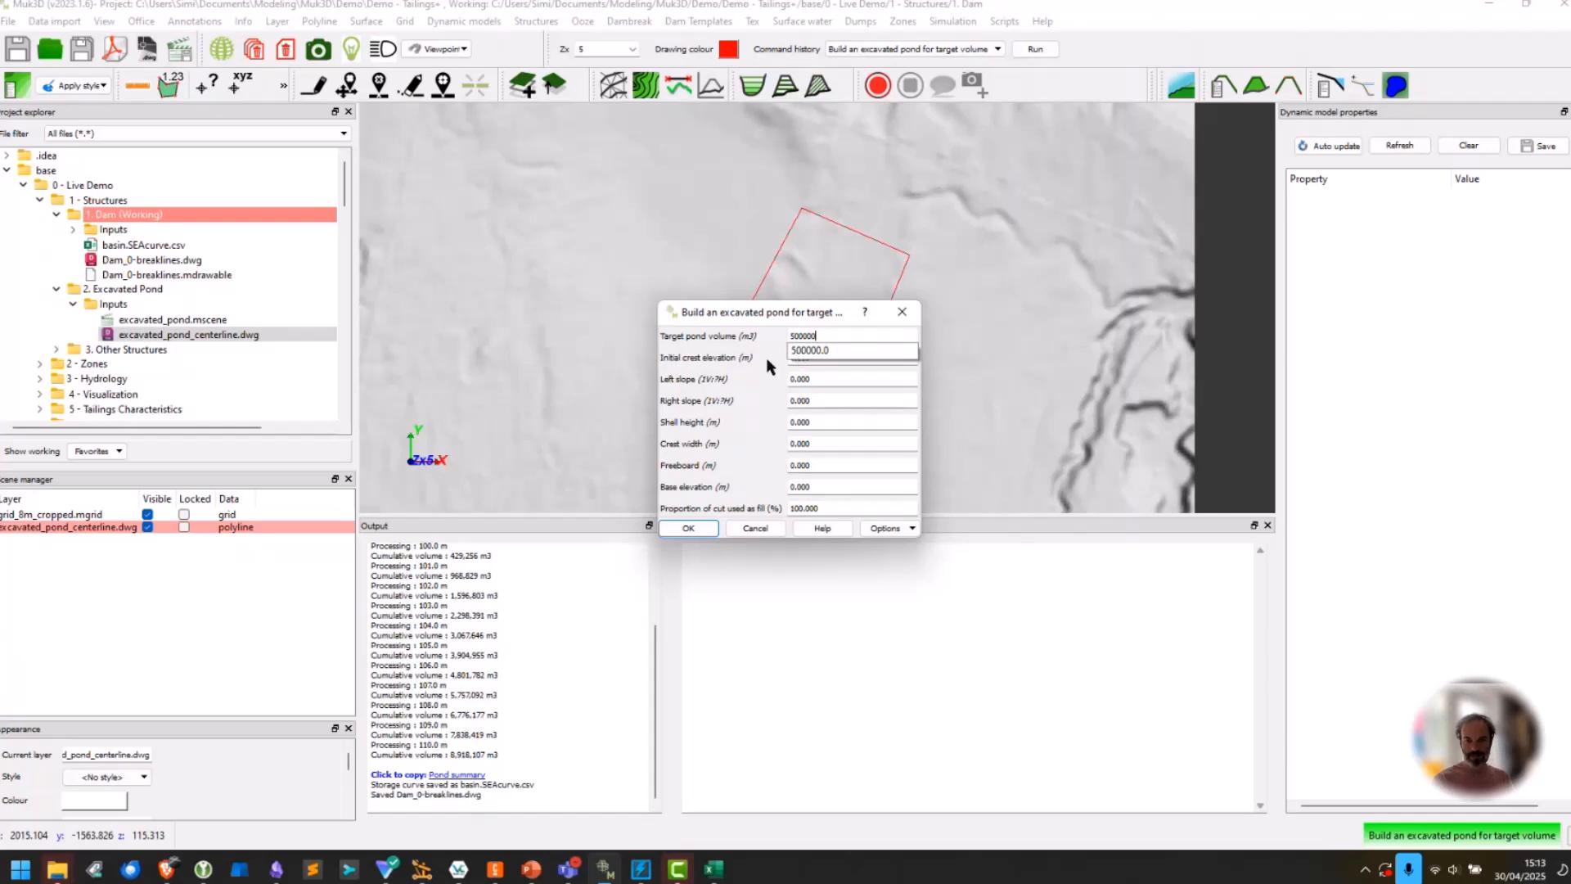
pyautogui.click(769, 361)
pyautogui.moveTo(818, 363); pyautogui.dragTo(766, 357)
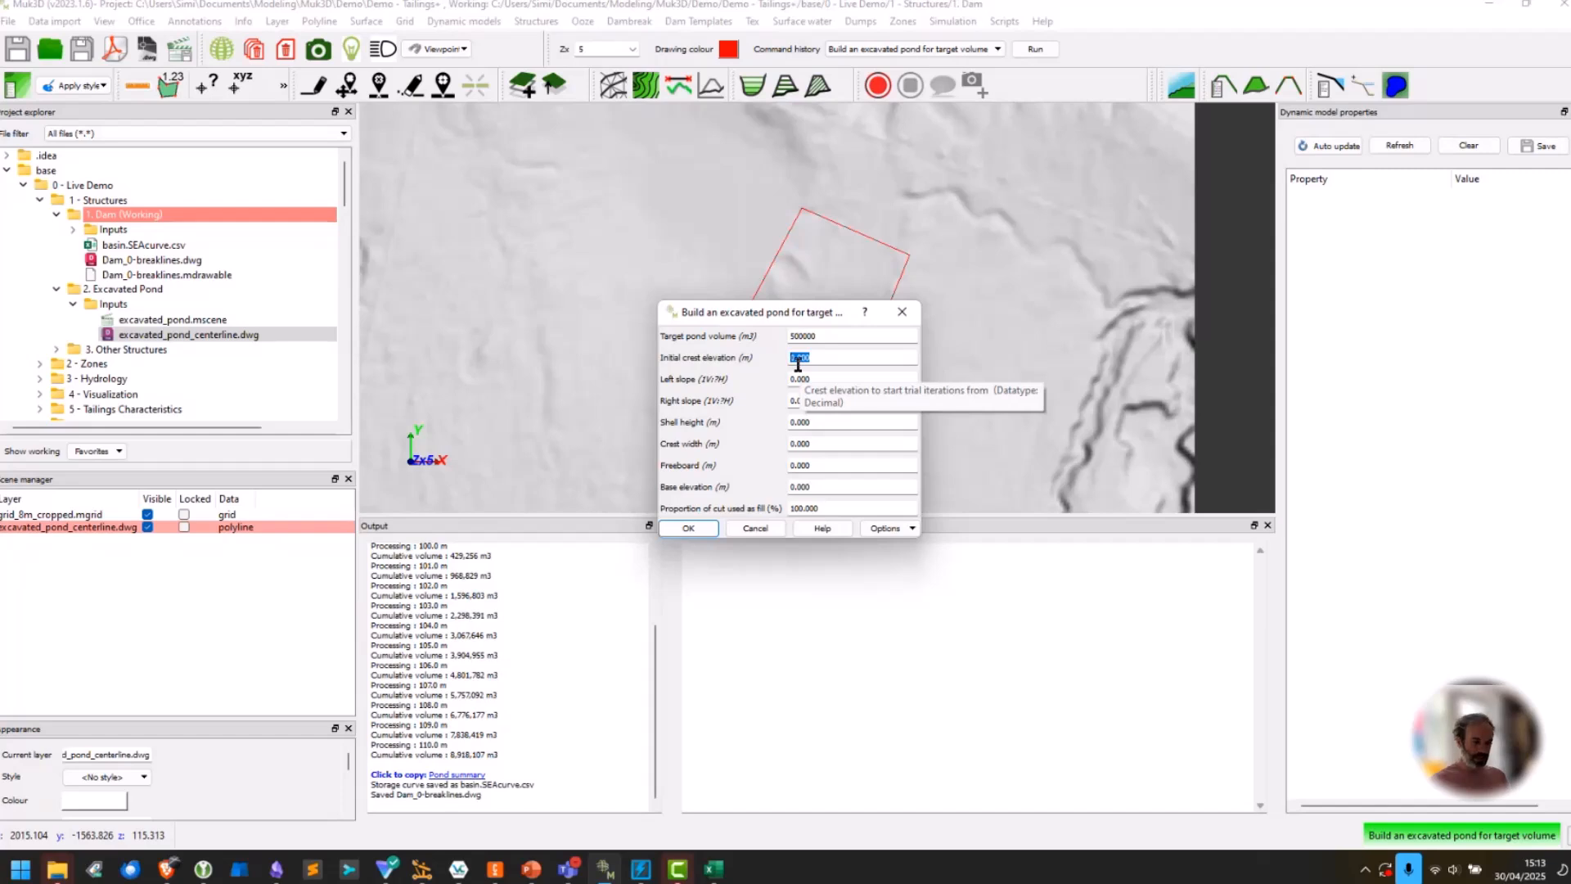
pyautogui.write('105')
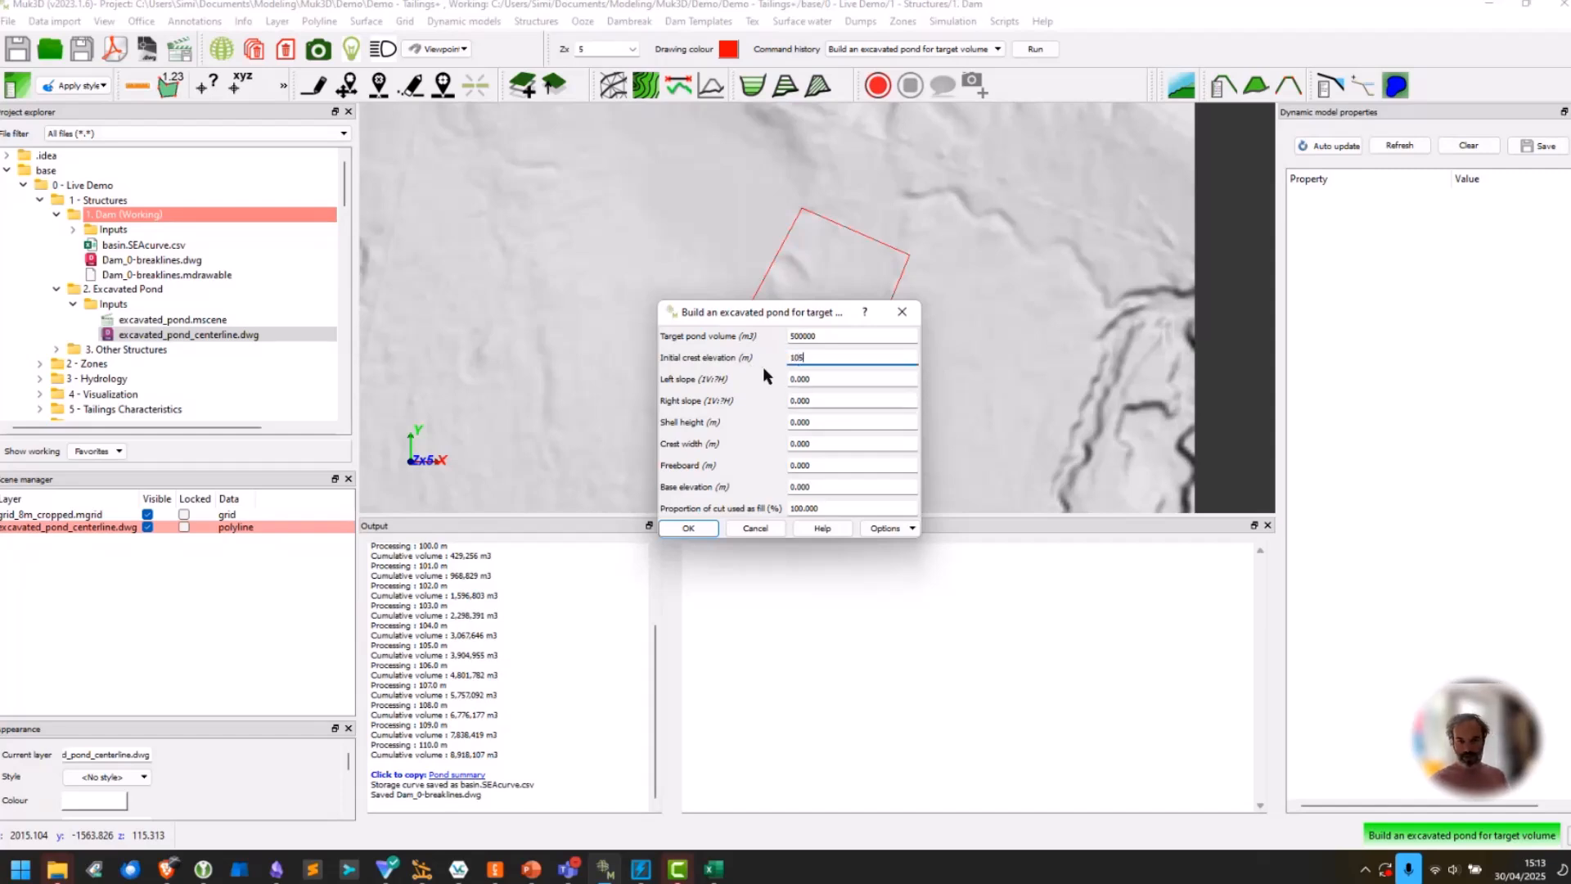
# Set the excavated pond's left slope to 3 and right slope to 2 (1V:?H).
pyautogui.click(819, 380)
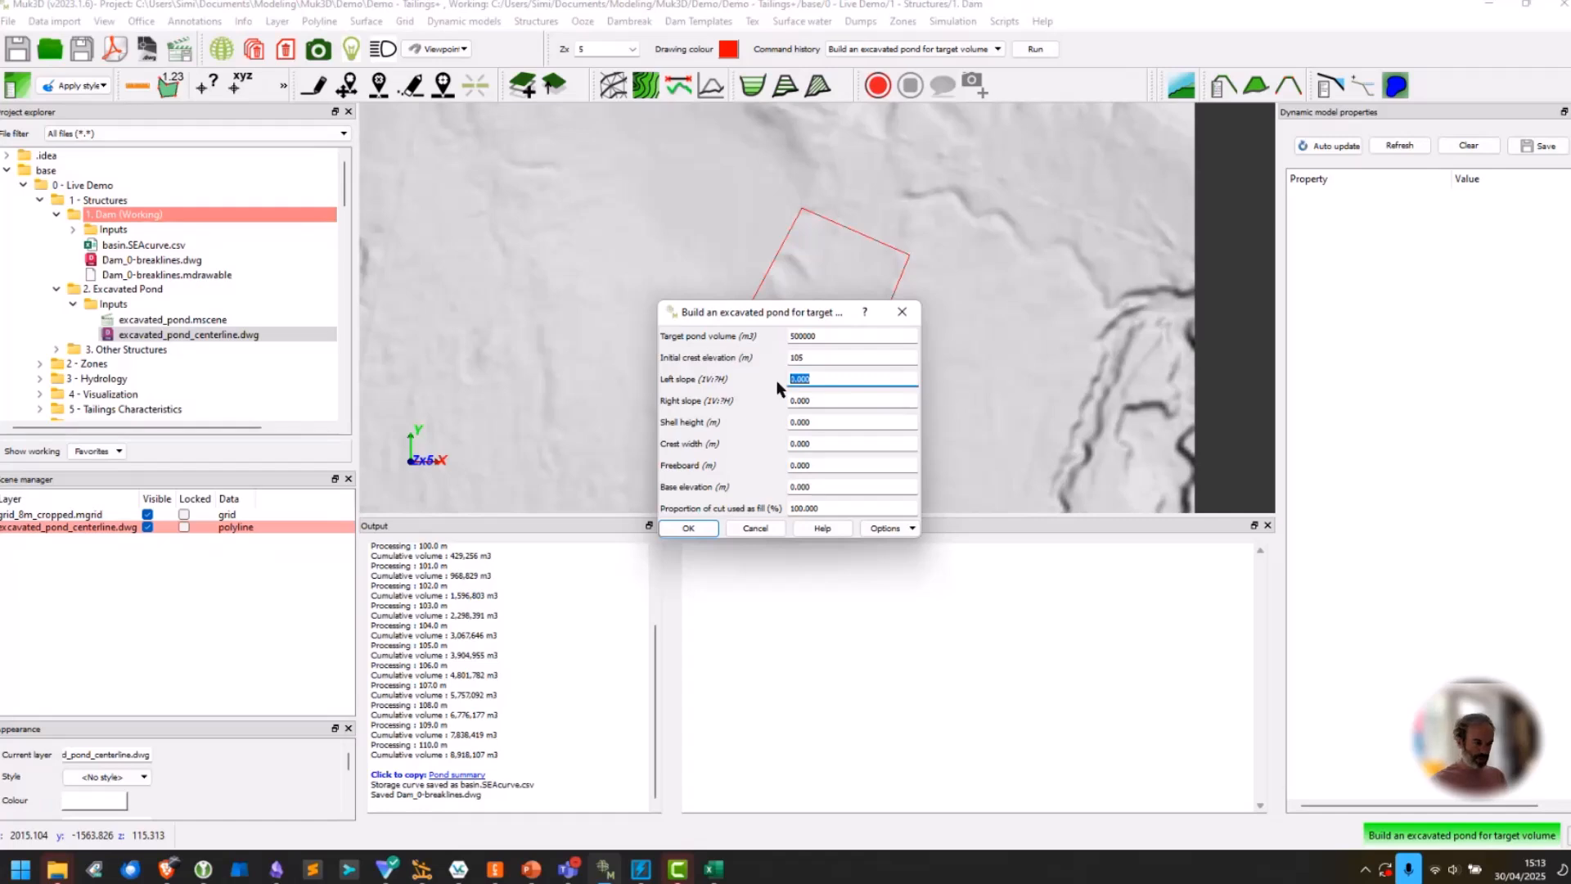
pyautogui.write('3')
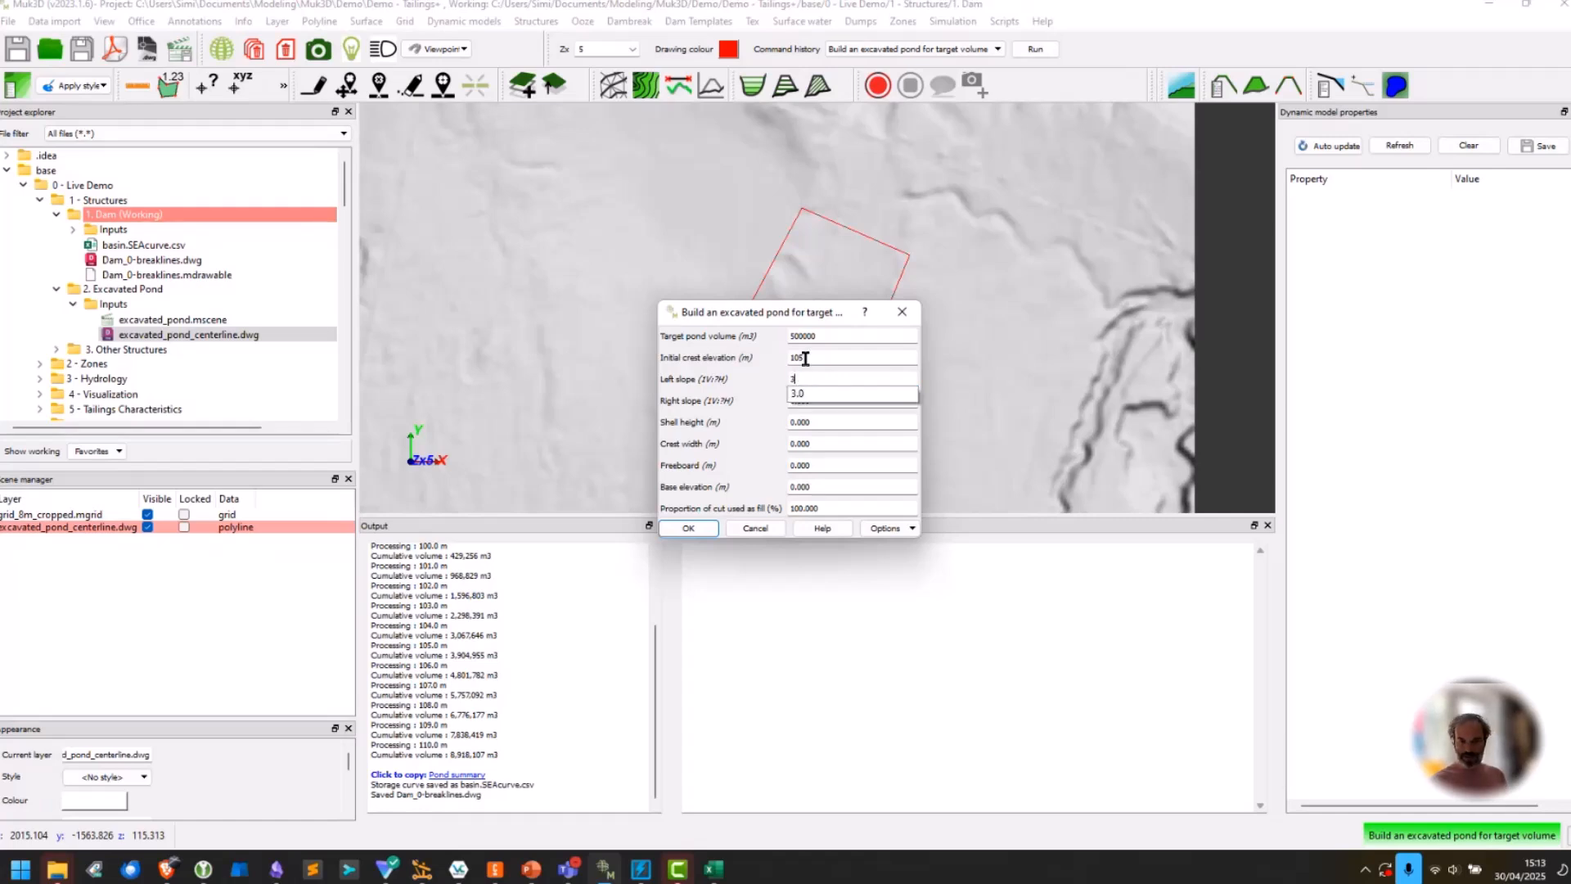
pyautogui.press('Escape')
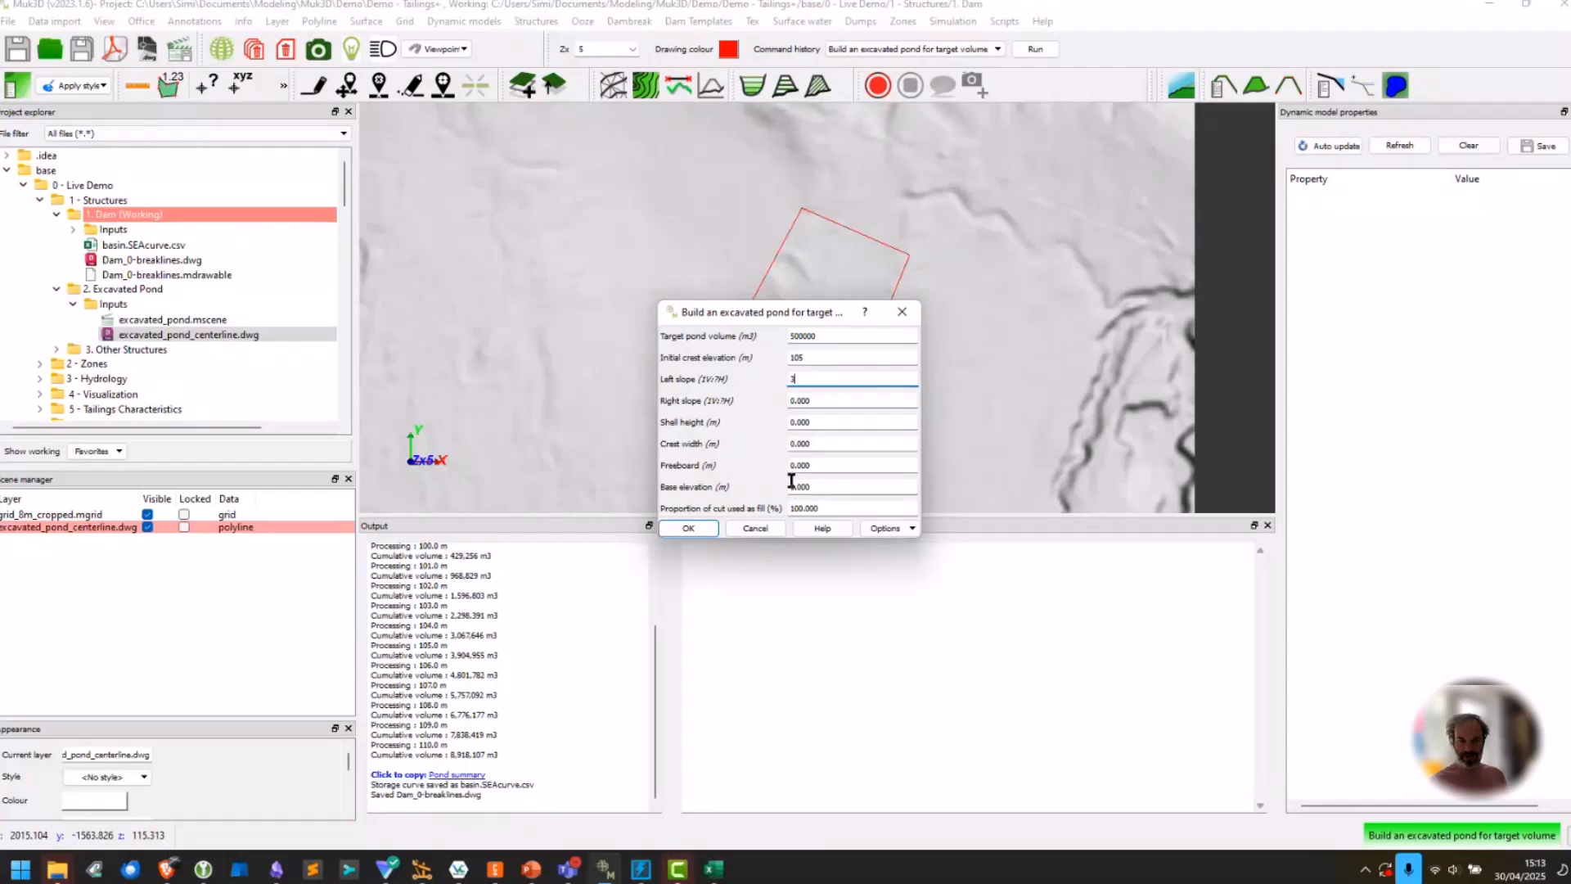
pyautogui.doubleClick(828, 400)
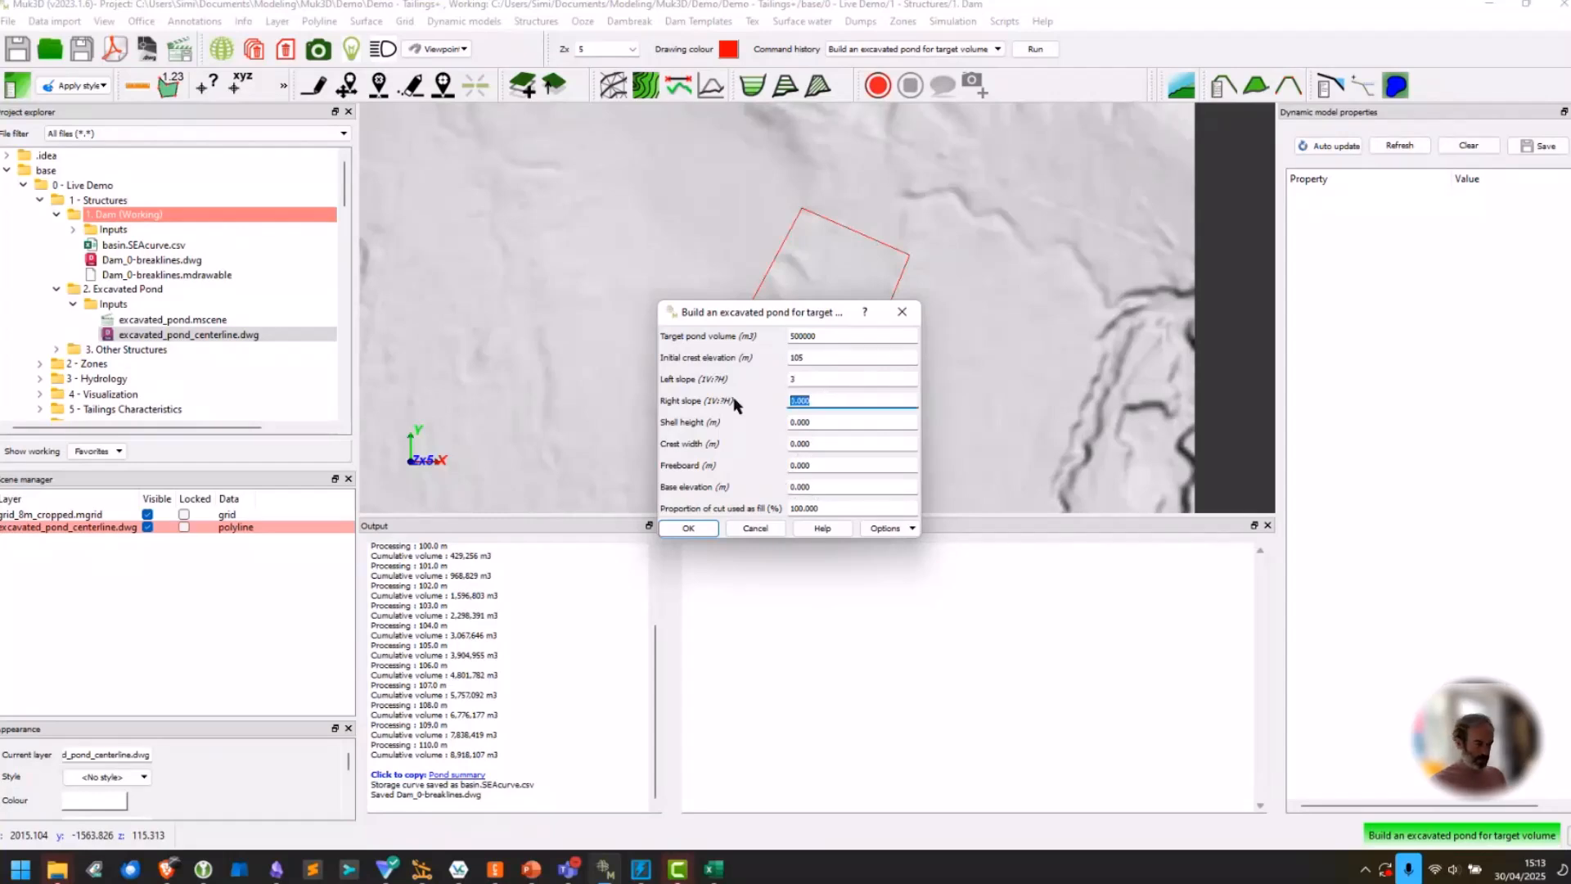
pyautogui.write('2')
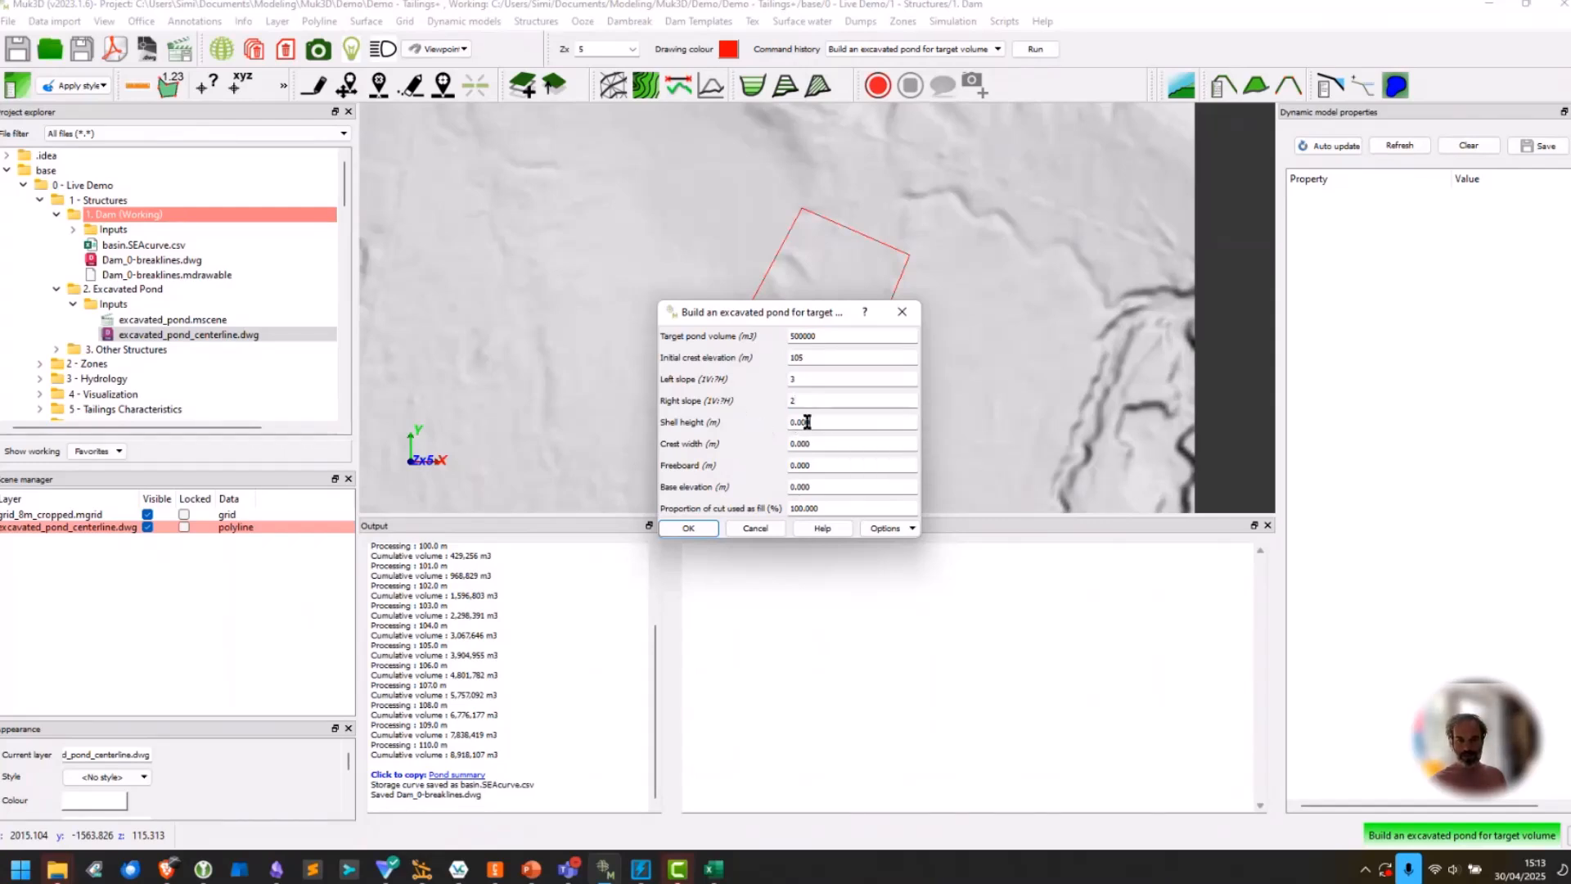
# Set the excavated pond's crest width to 16 m and shell height to 30 m.
pyautogui.doubleClick(800, 421)
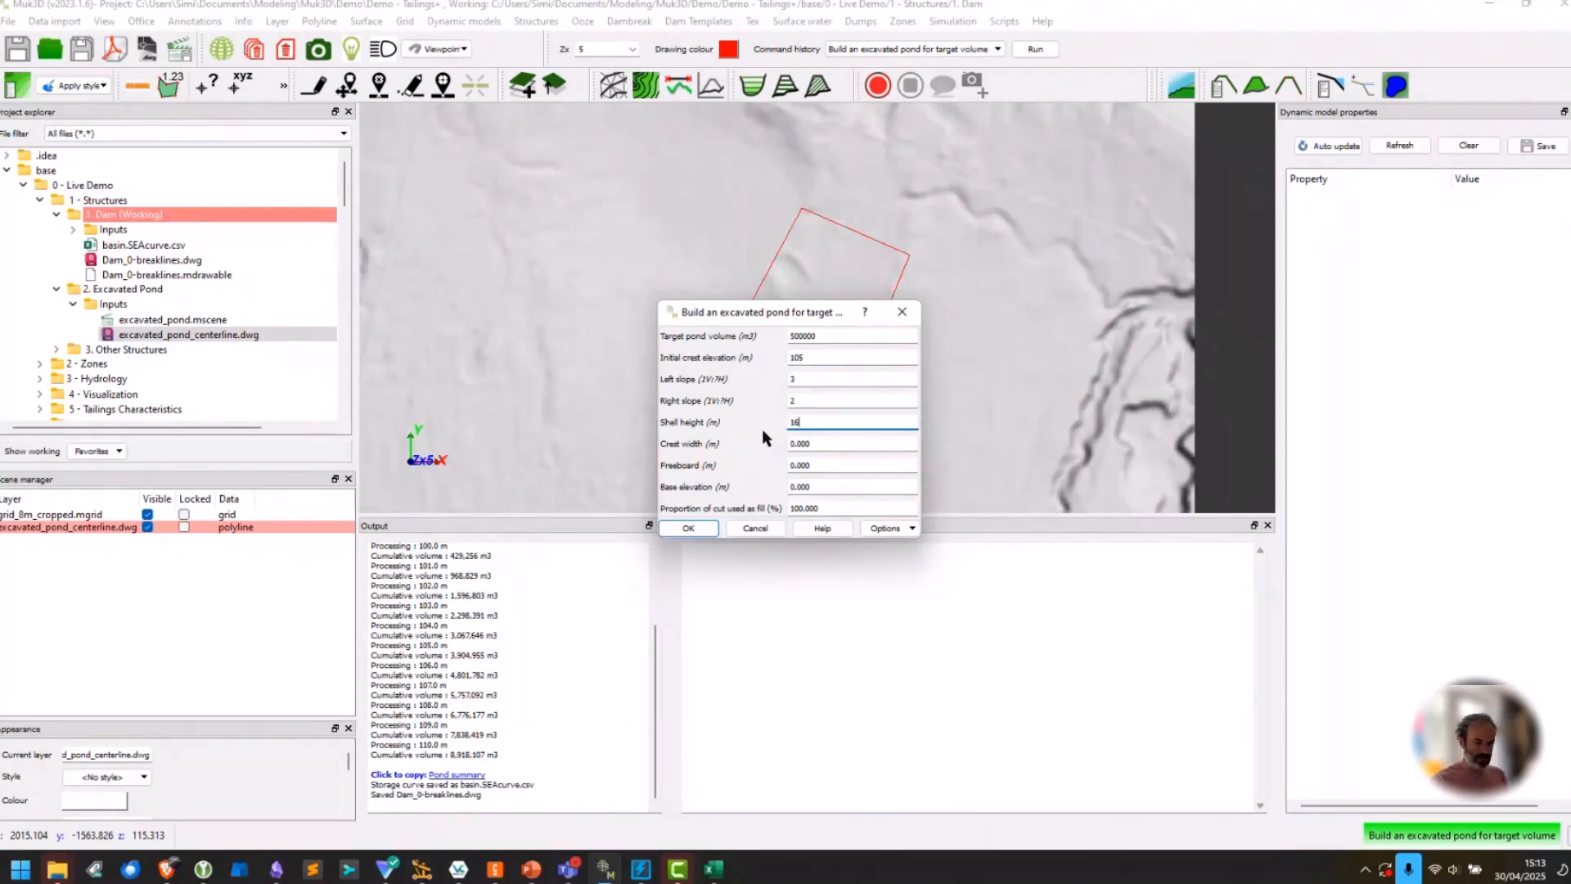
pyautogui.write('6')
pyautogui.click(820, 446)
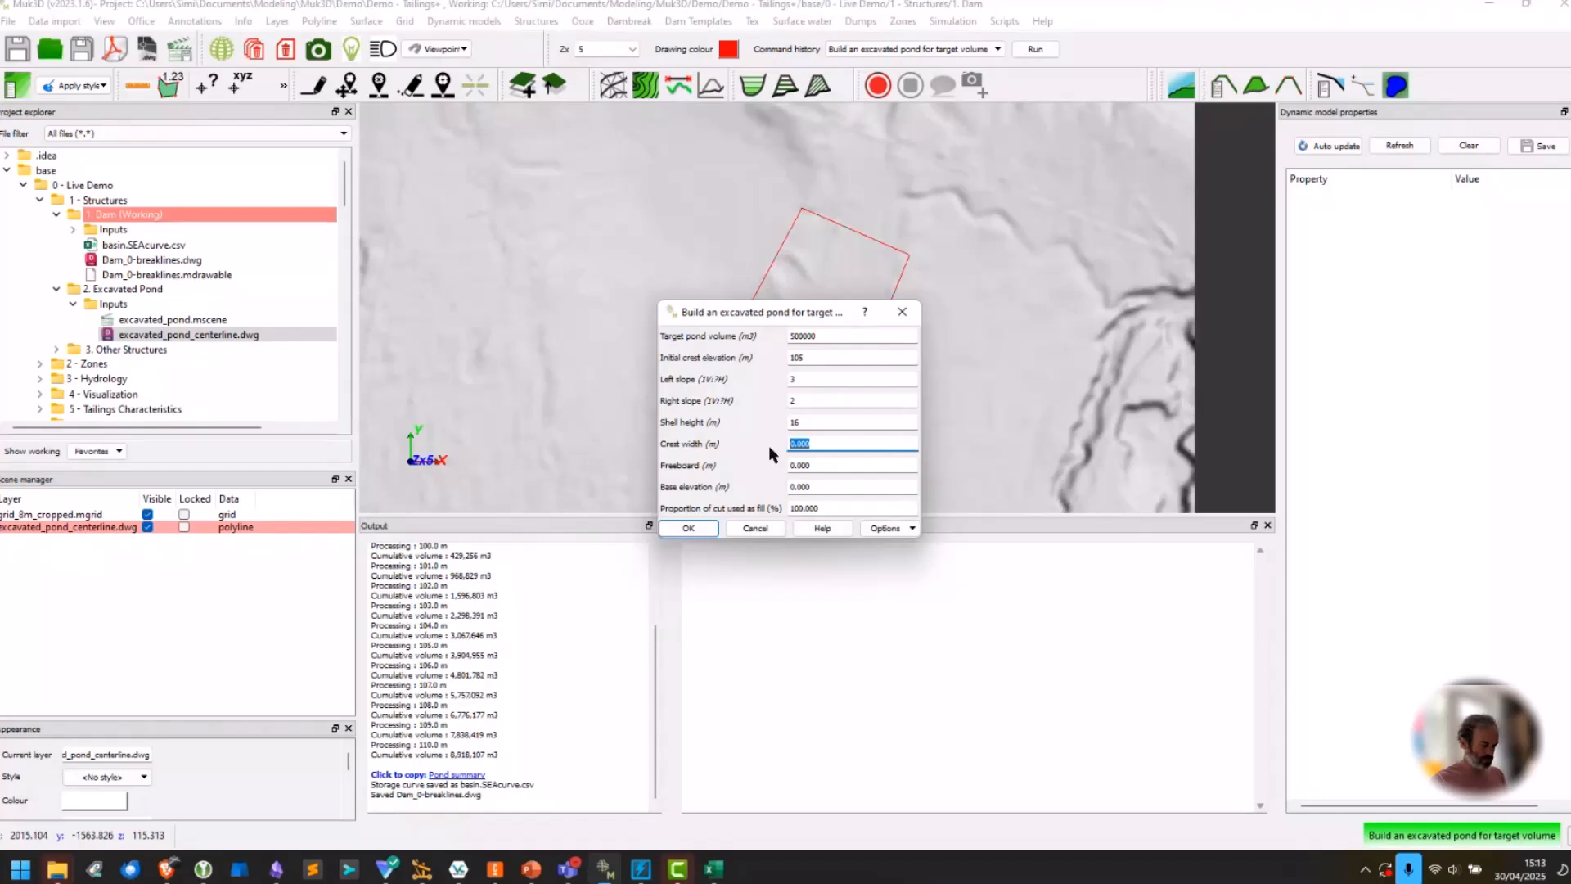
pyautogui.write('1')
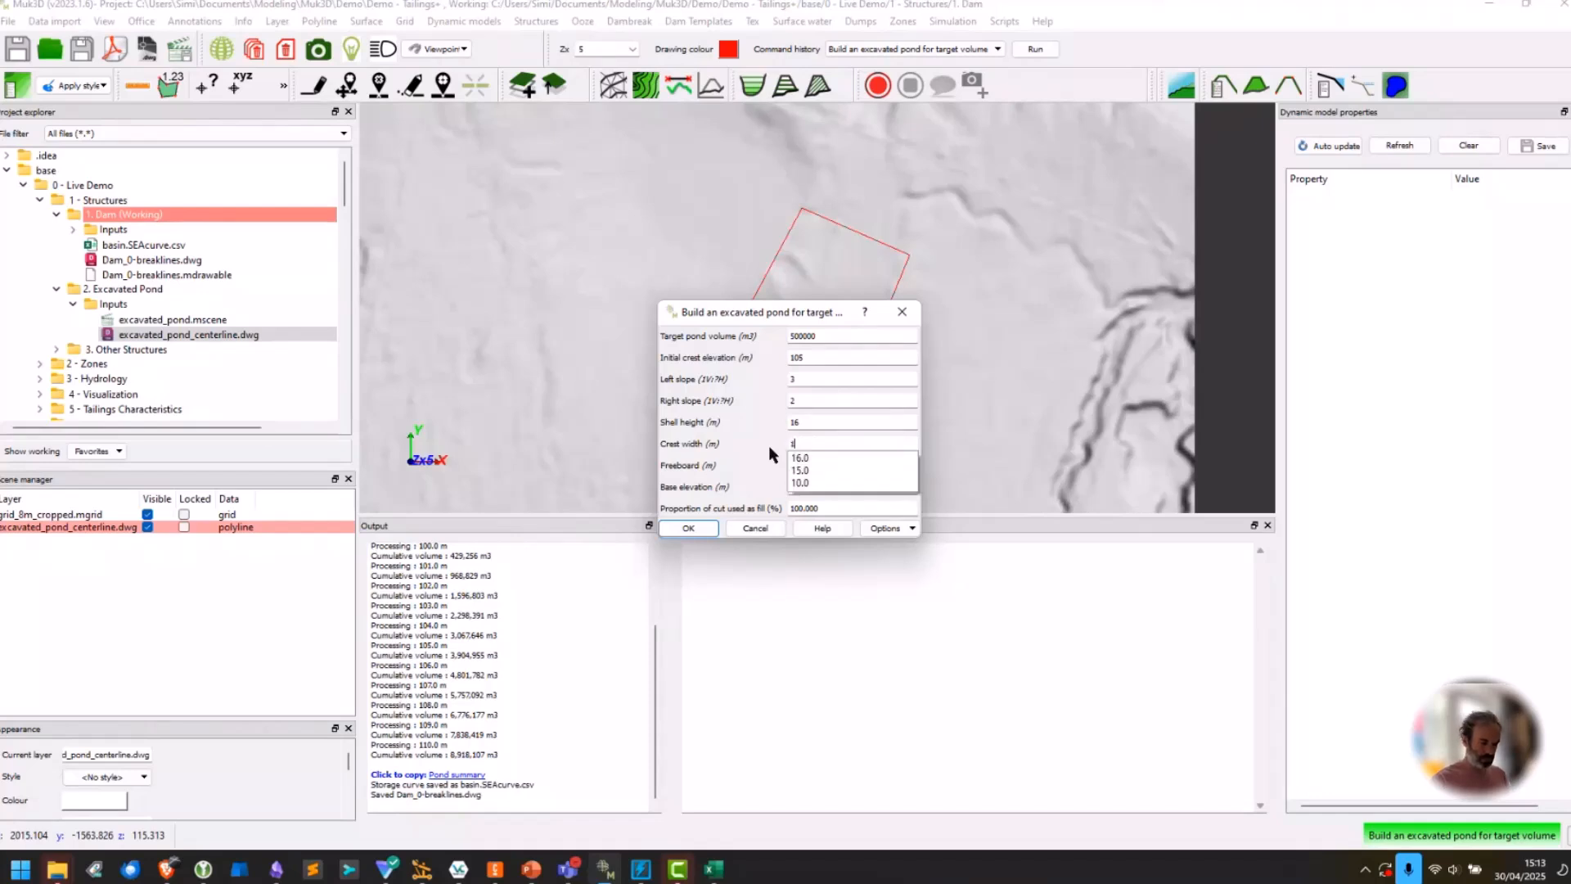
pyautogui.write('6')
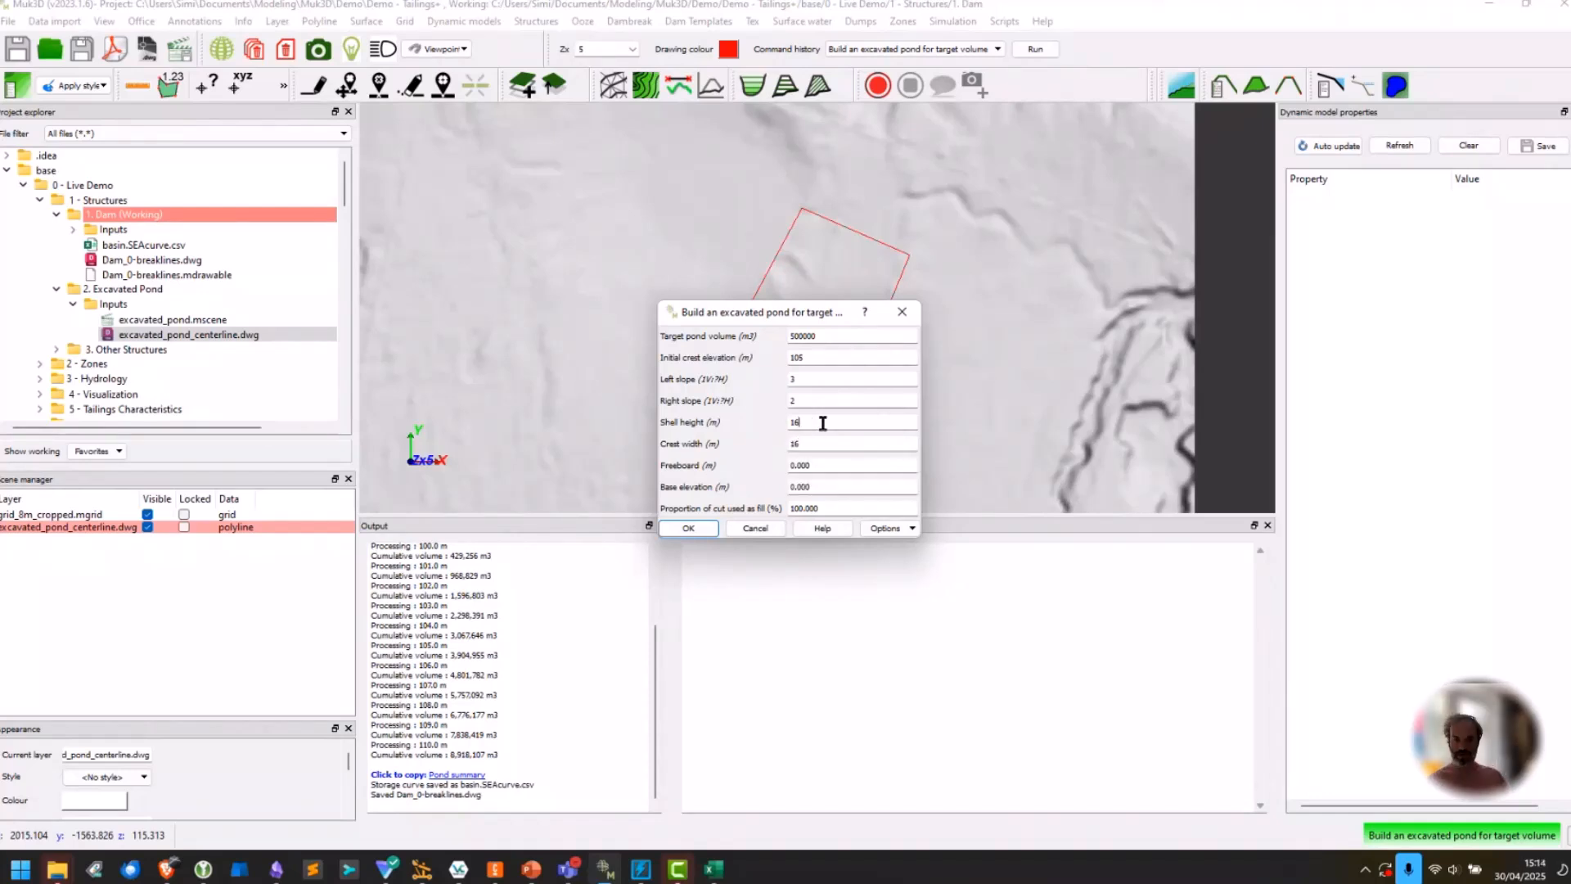
pyautogui.hotkey('shift', 'Tab')
pyautogui.write('30')
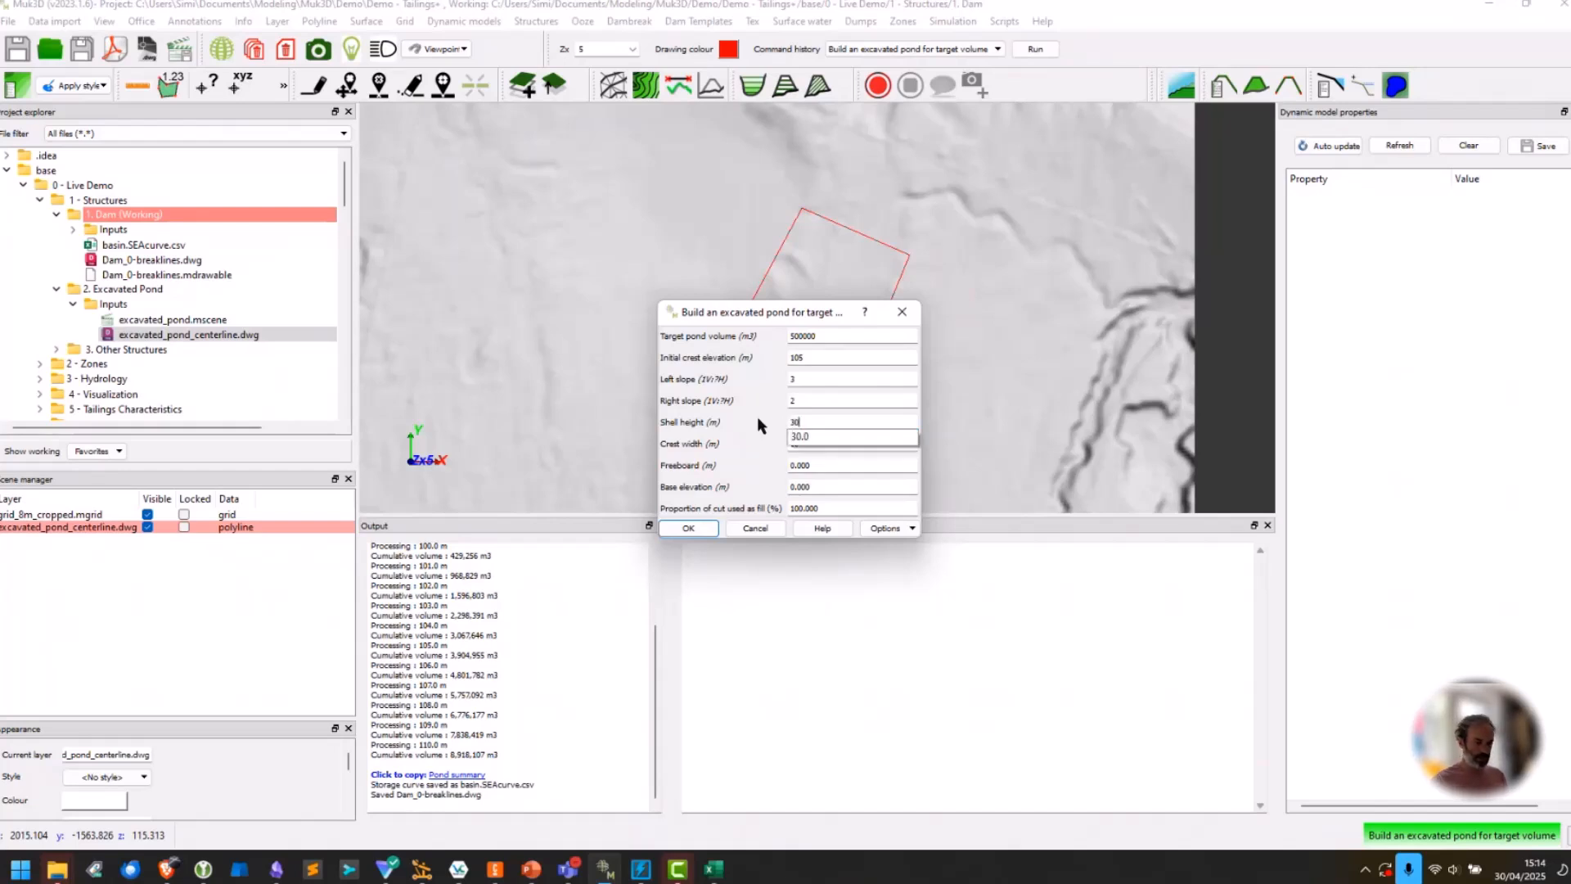
# Set the excavated pond's freeboard to 2 m and base elevation to 95 m.
pyautogui.press('Tab')
pyautogui.press('Tab')
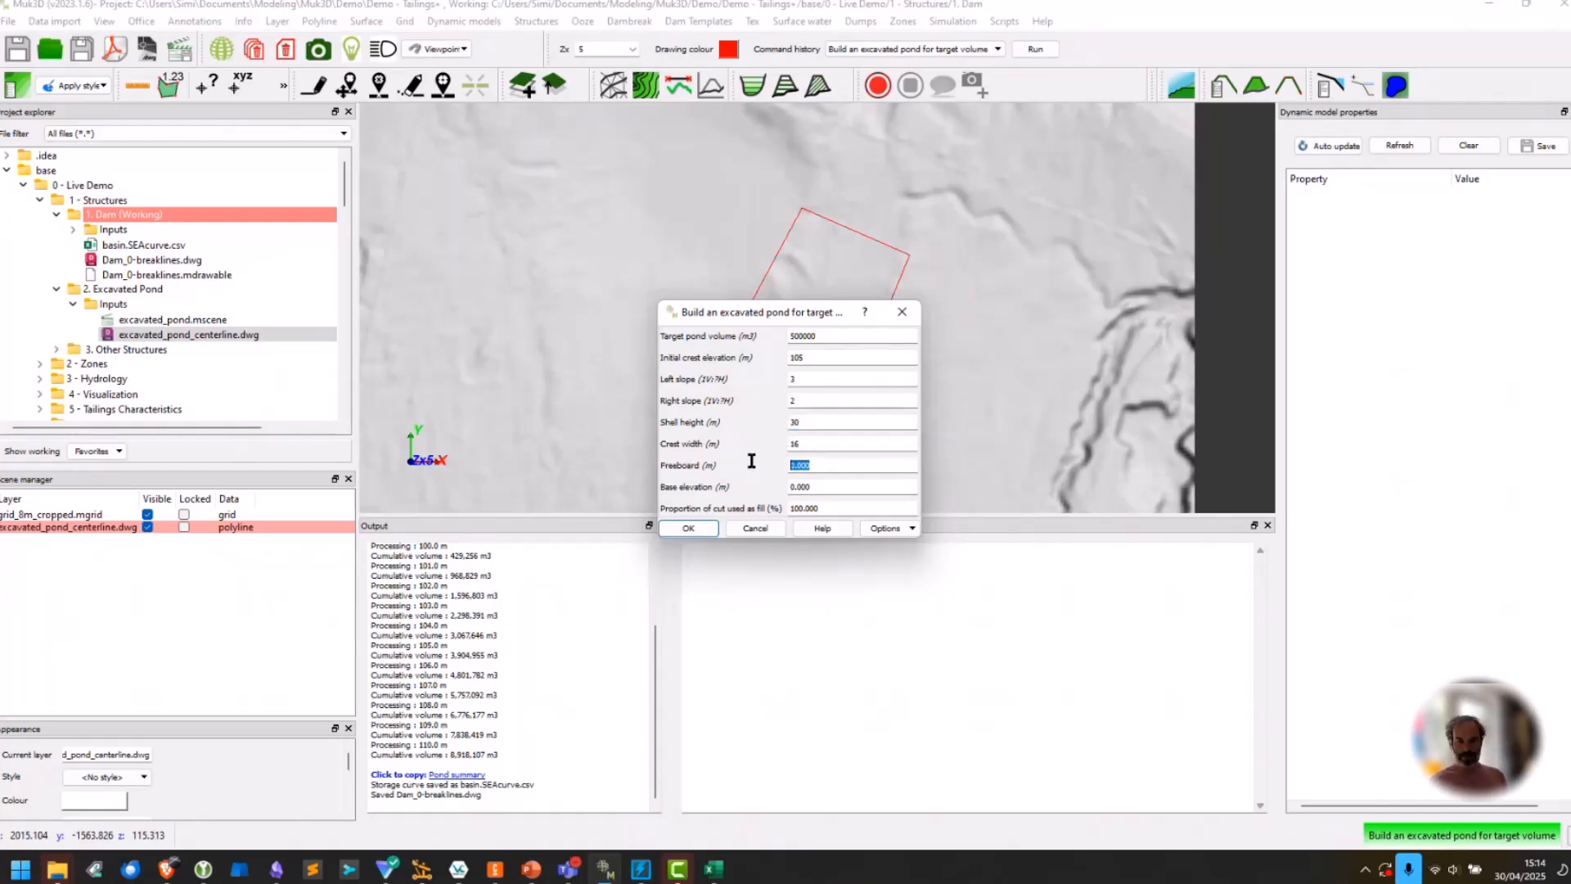
pyautogui.write('2')
pyautogui.press('Tab')
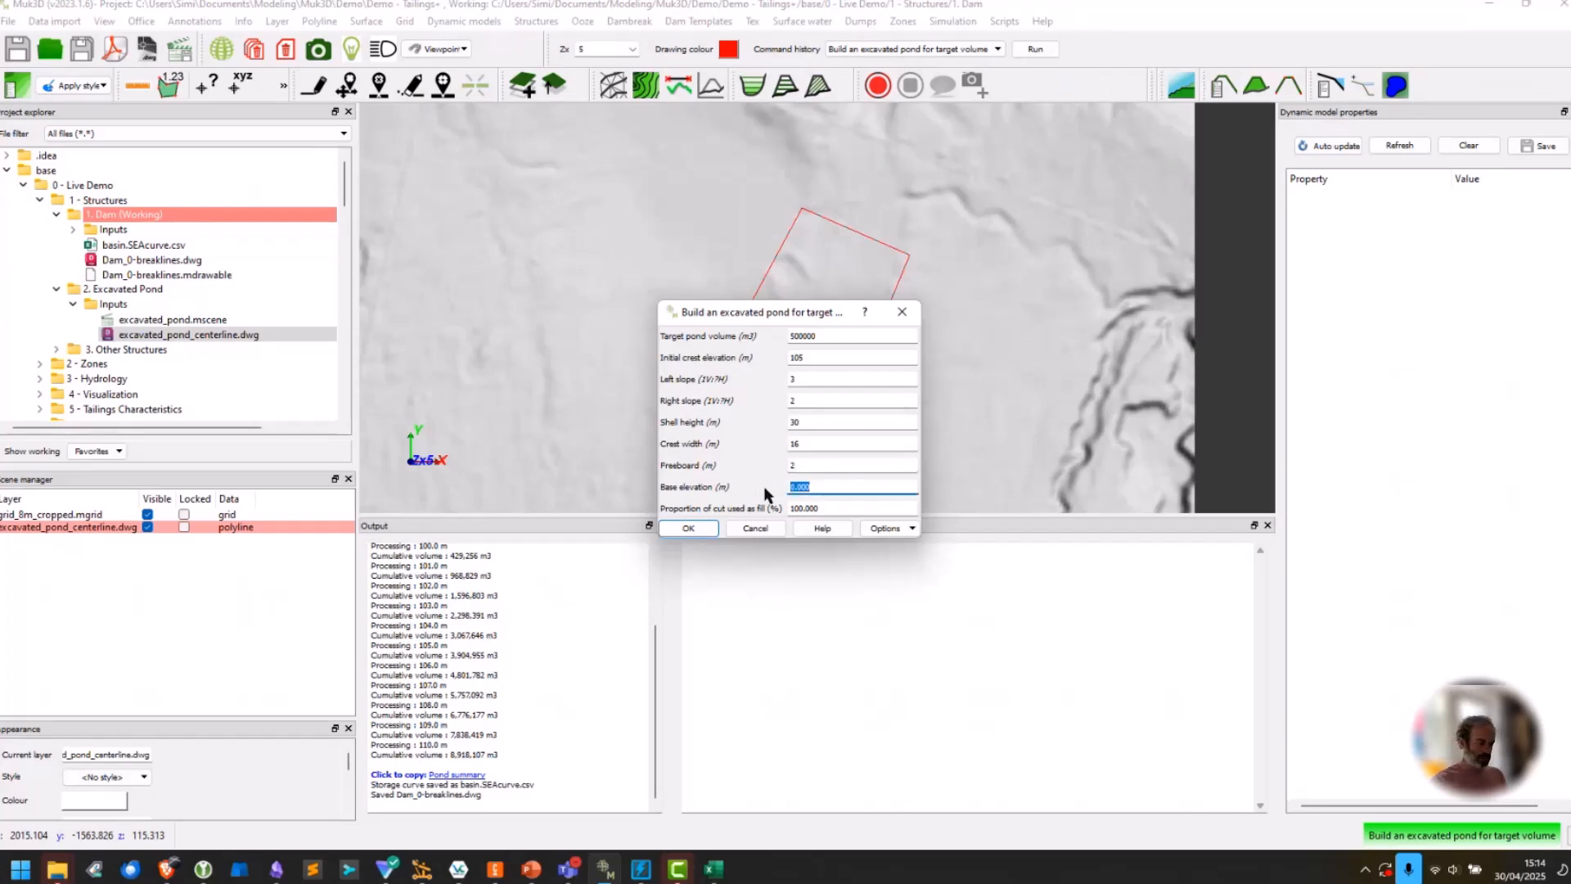
pyautogui.write('95')
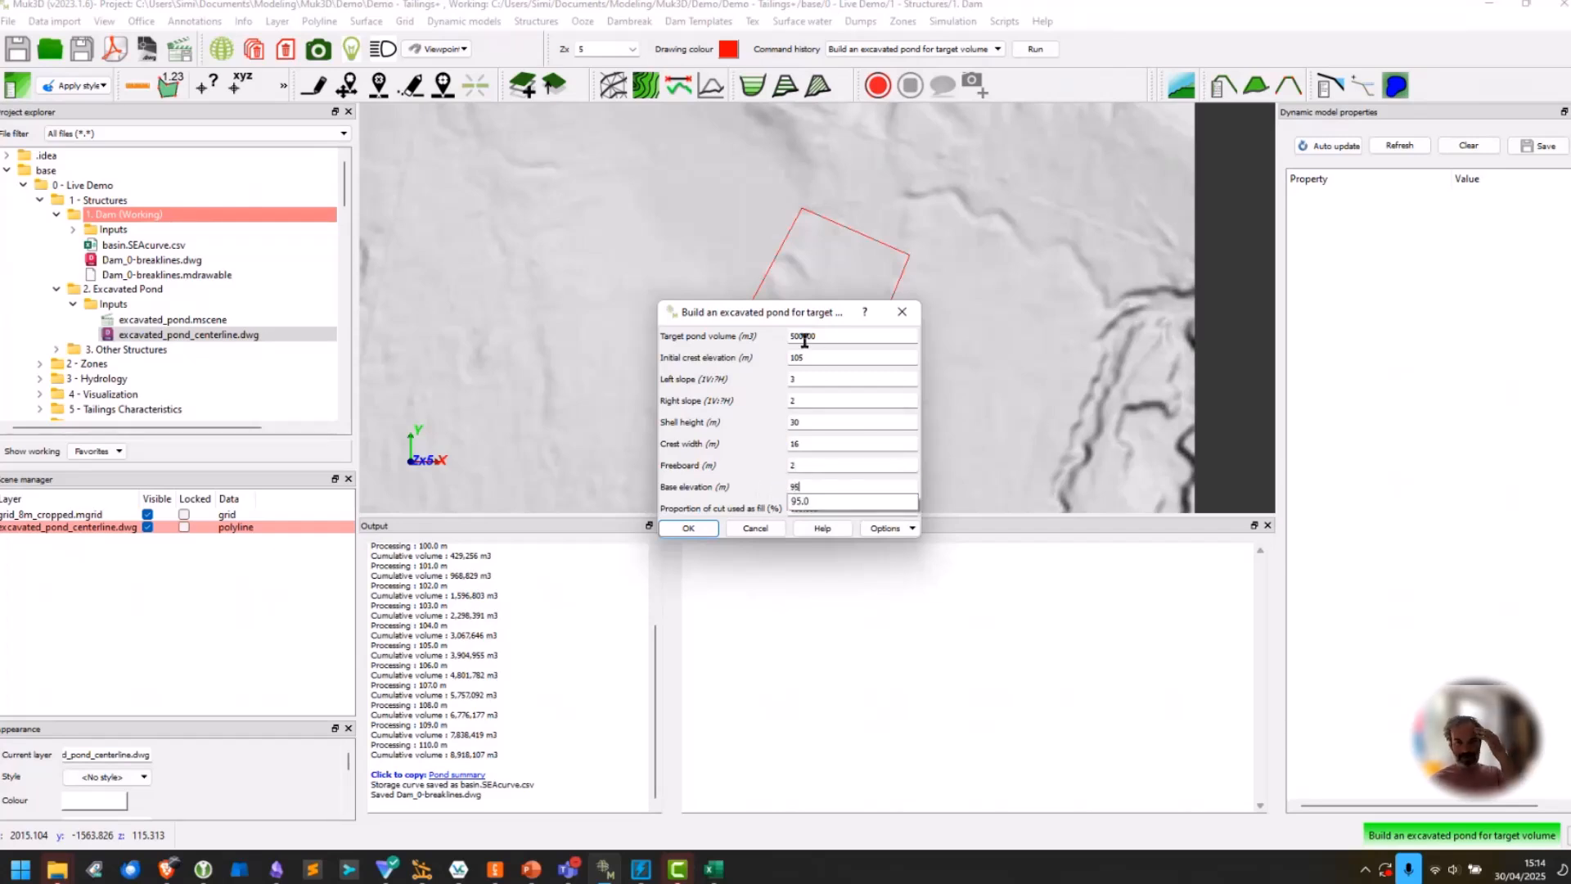
# Set the proportion of cut used as fill to 90 % for the excavated pond.
pyautogui.click(812, 465)
pyautogui.doubleClick(822, 509)
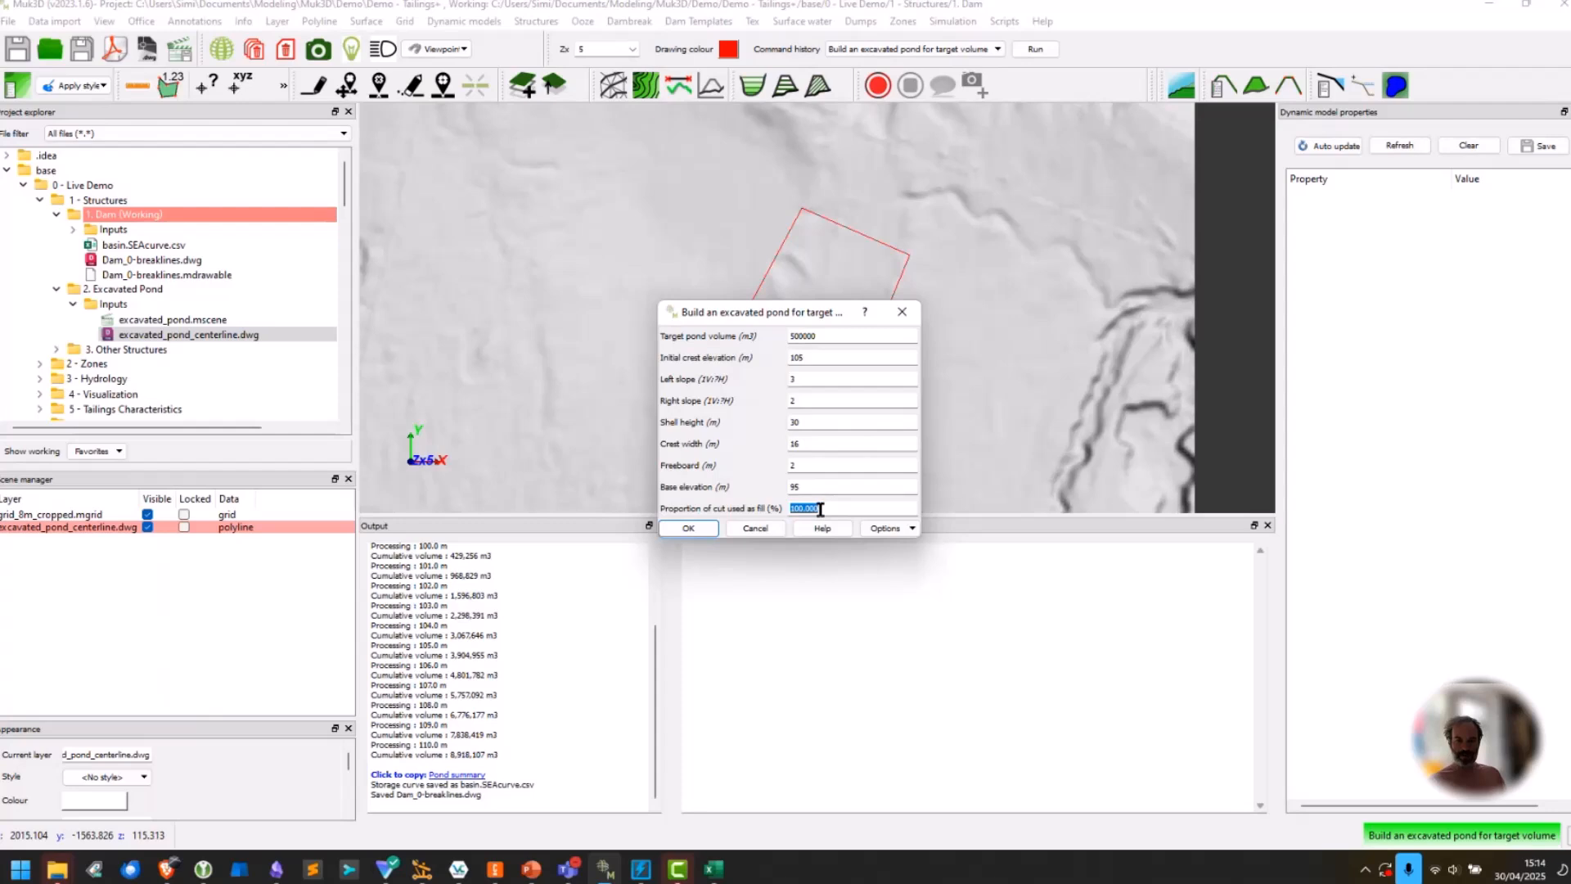
pyautogui.write('90')
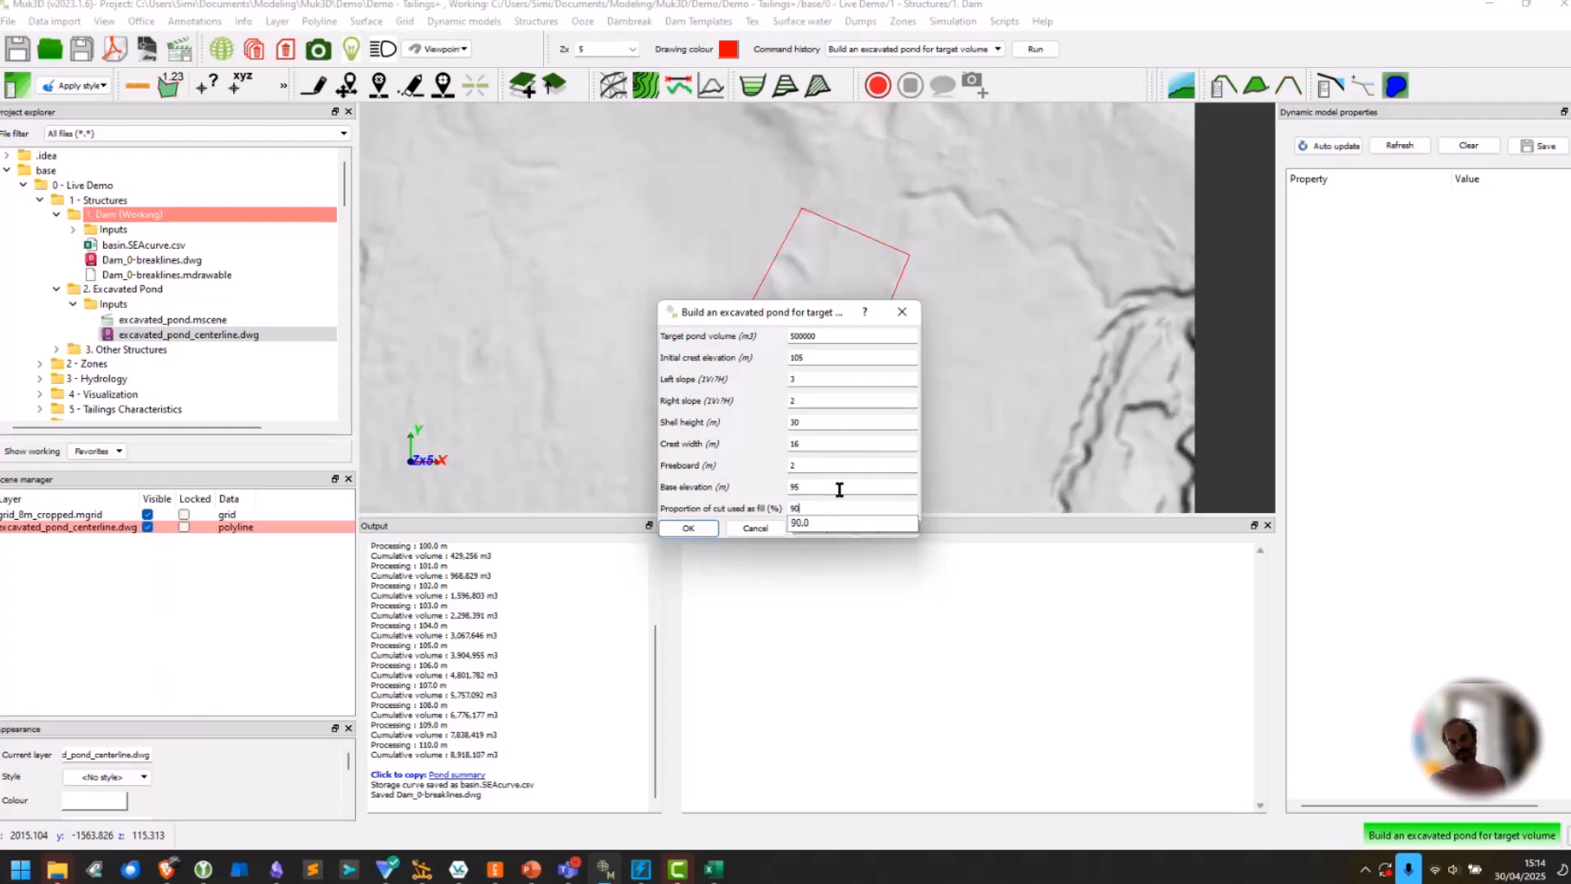
# Build the excavated pond using the pond centerline as the reference line and the cropped terrain grid as the base grid.
pyautogui.click(688, 528)
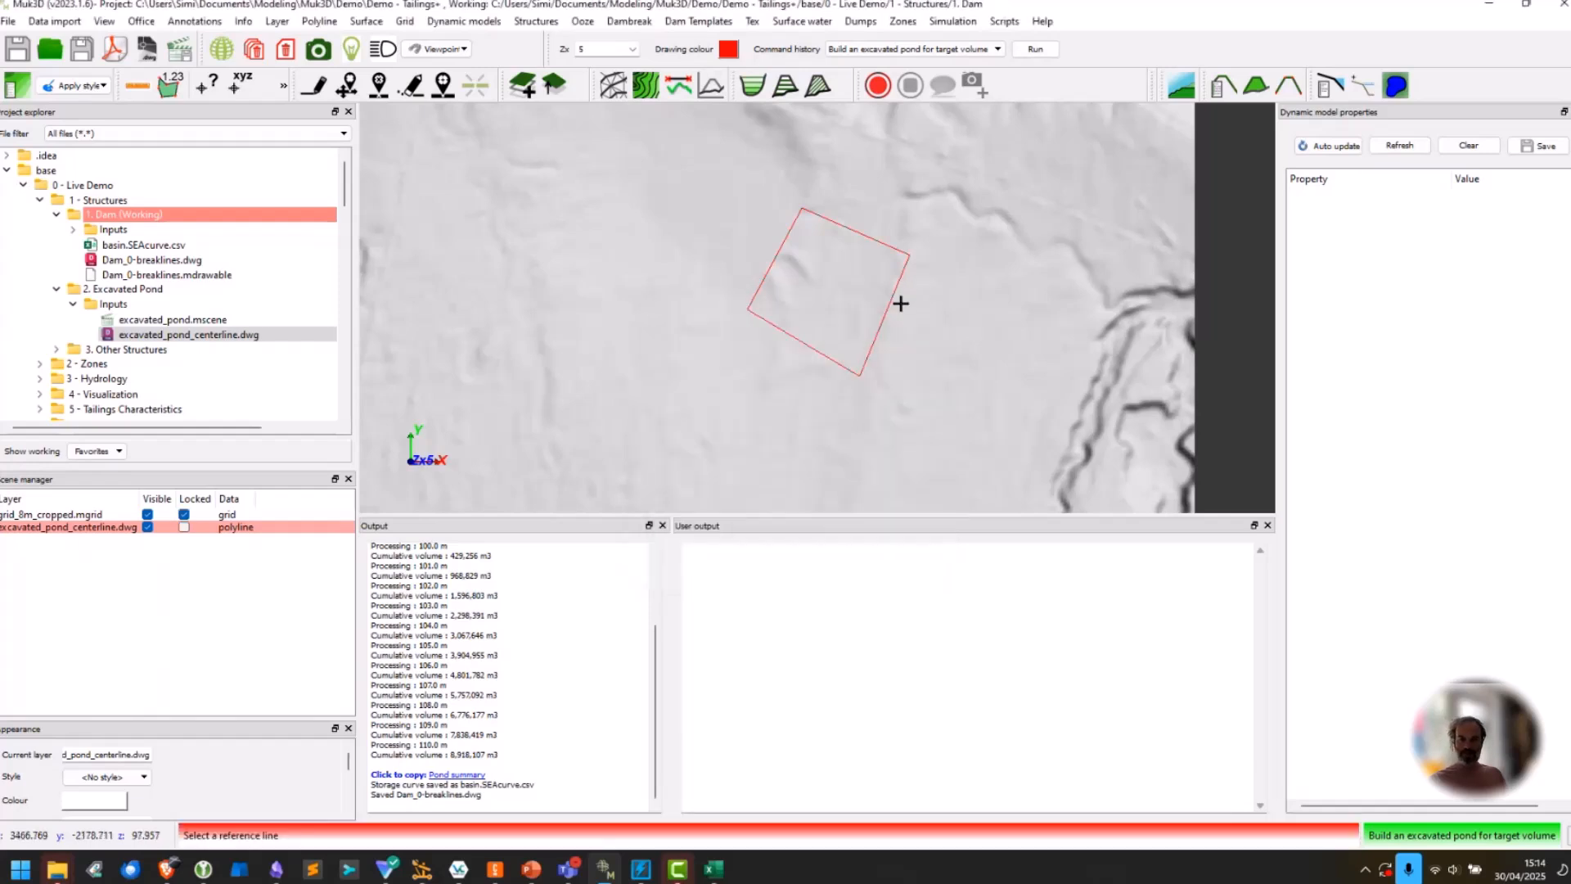
pyautogui.click(899, 302)
pyautogui.click(840, 278)
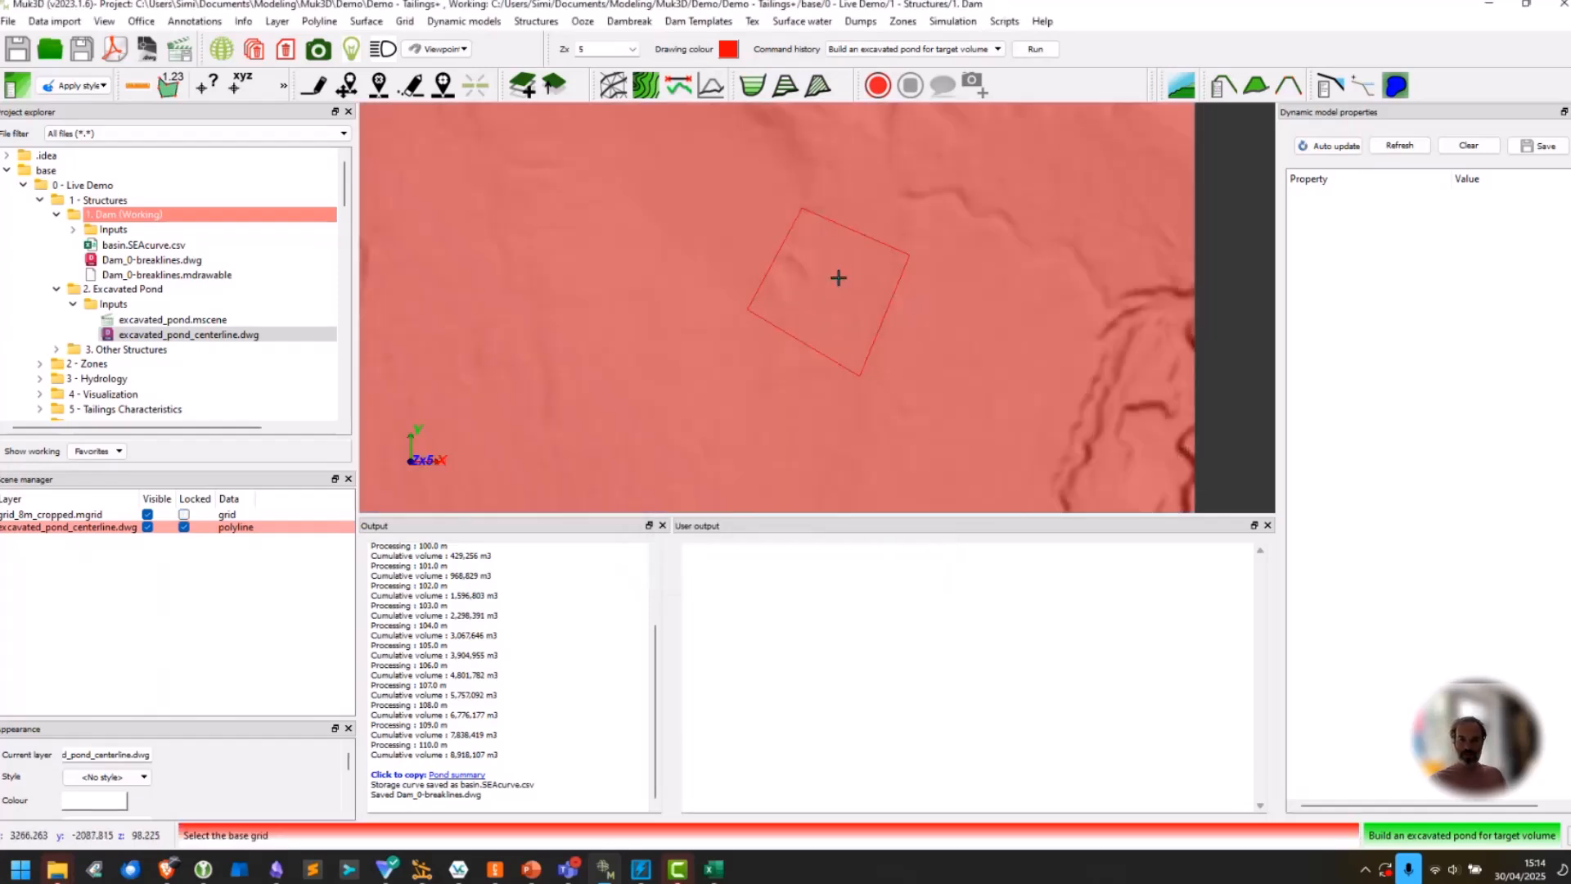
pyautogui.click(839, 278)
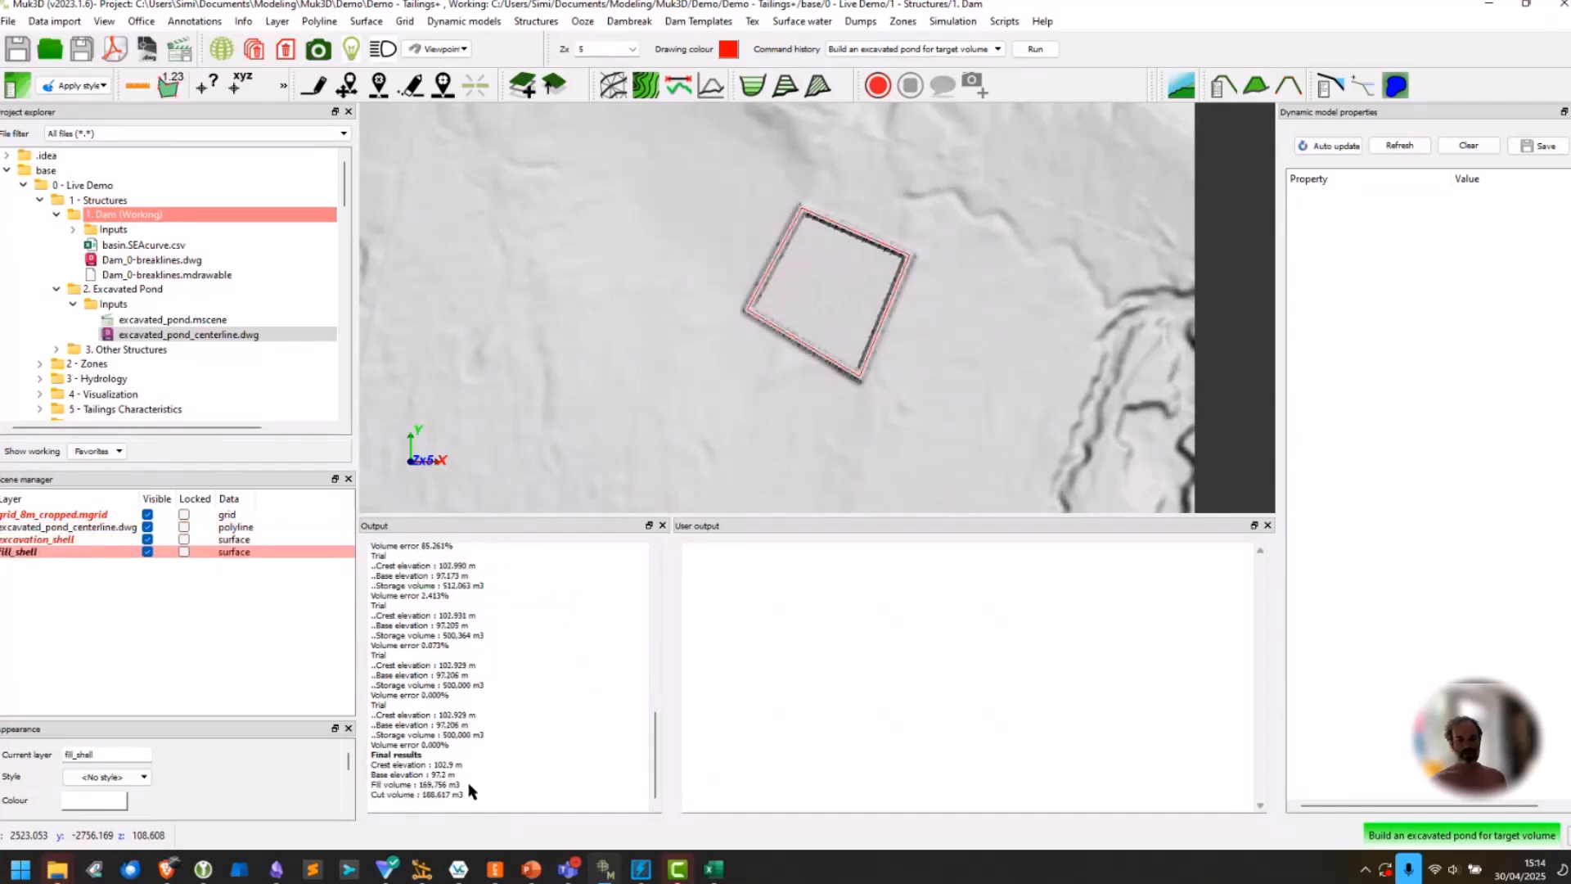
pyautogui.moveTo(904, 211); pyautogui.dragTo(736, 358)
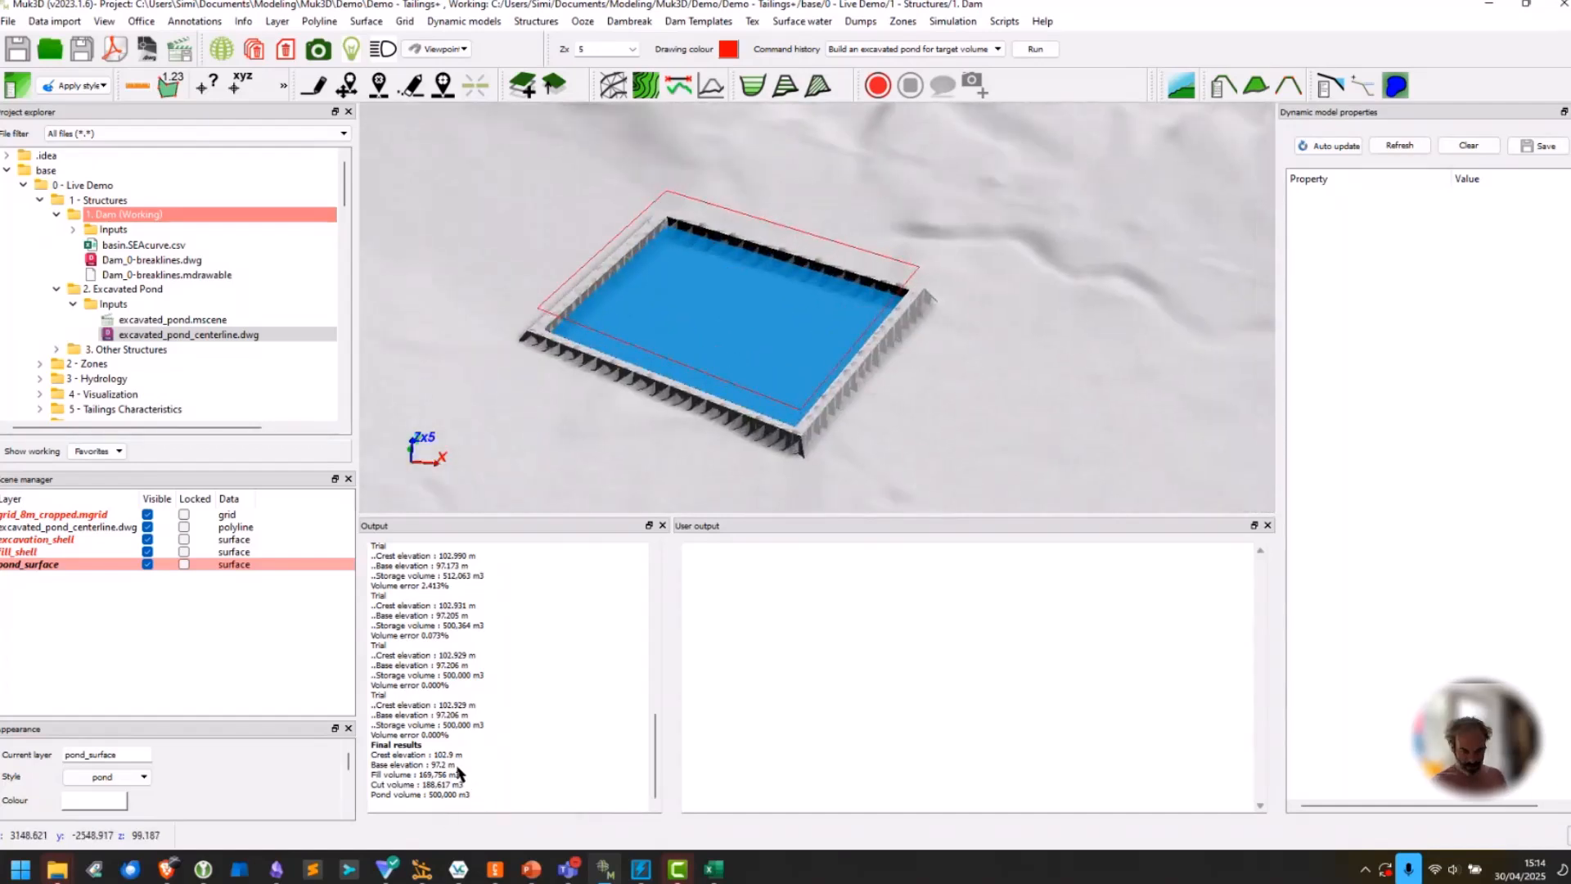
# Examine the final crest and base elevations and the fill, cut and pond volumes of the excavated pond.
pyautogui.moveTo(457, 769); pyautogui.dragTo(429, 755)
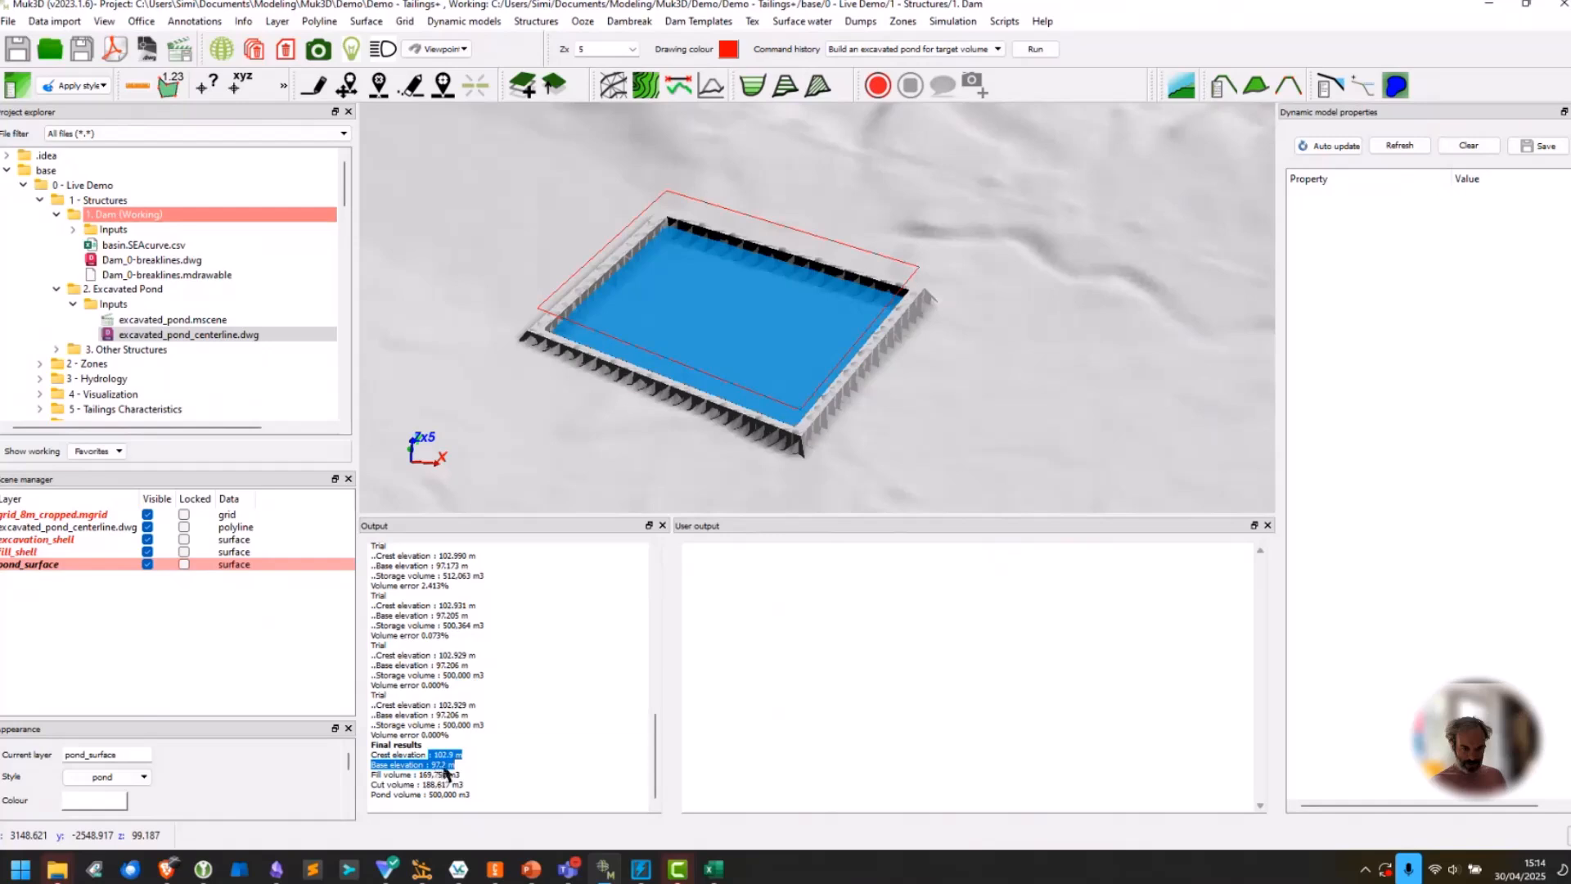
pyautogui.click(454, 773)
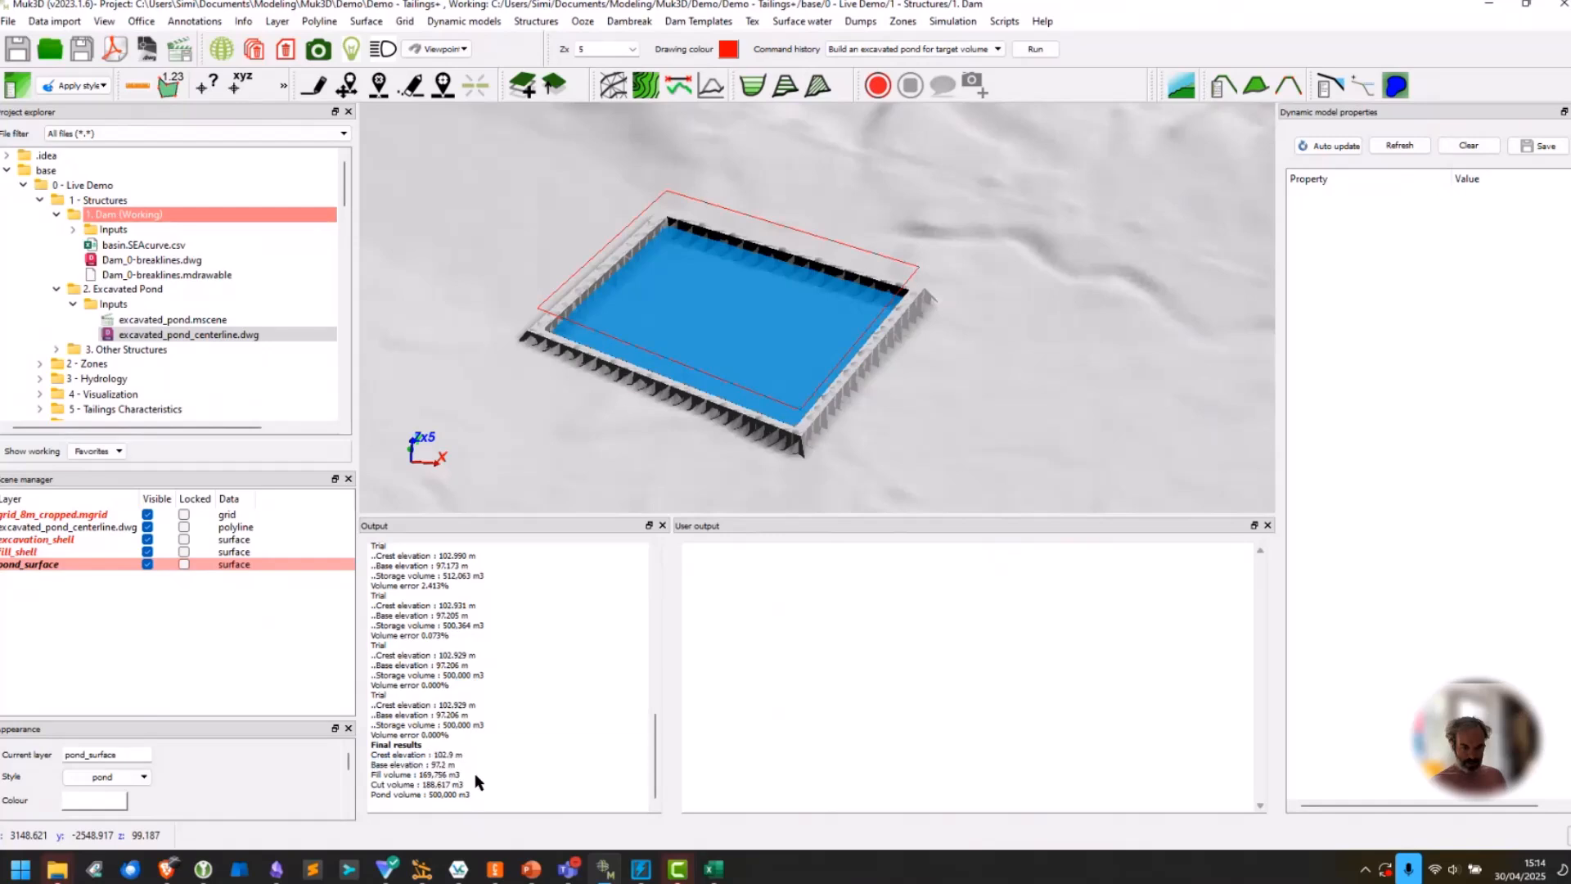
pyautogui.moveTo(463, 785); pyautogui.dragTo(421, 779)
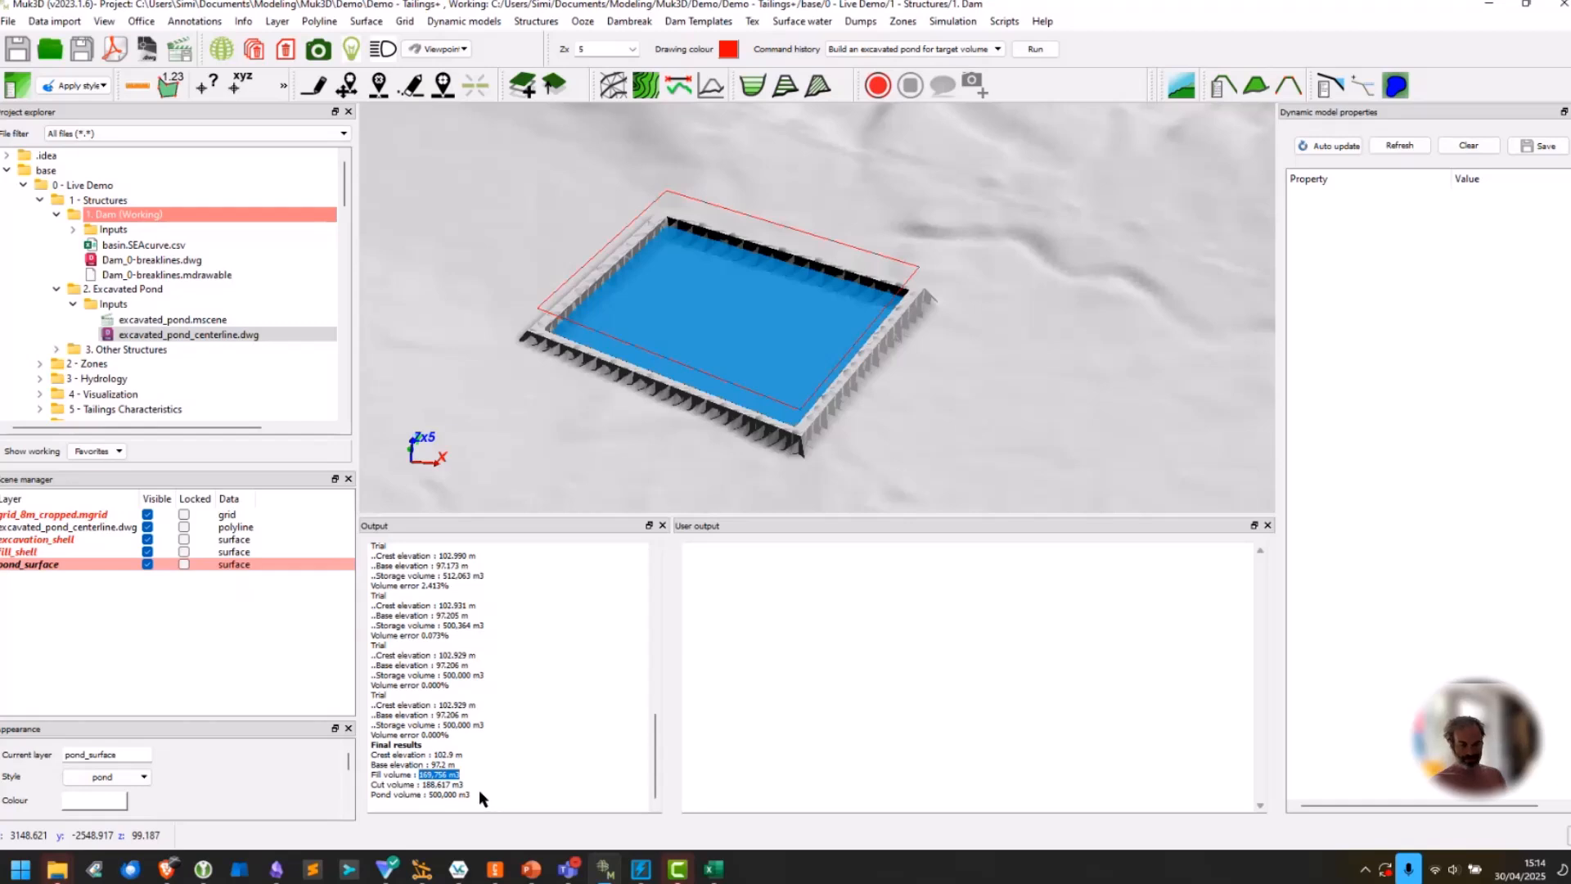
pyautogui.moveTo(475, 792); pyautogui.dragTo(428, 792)
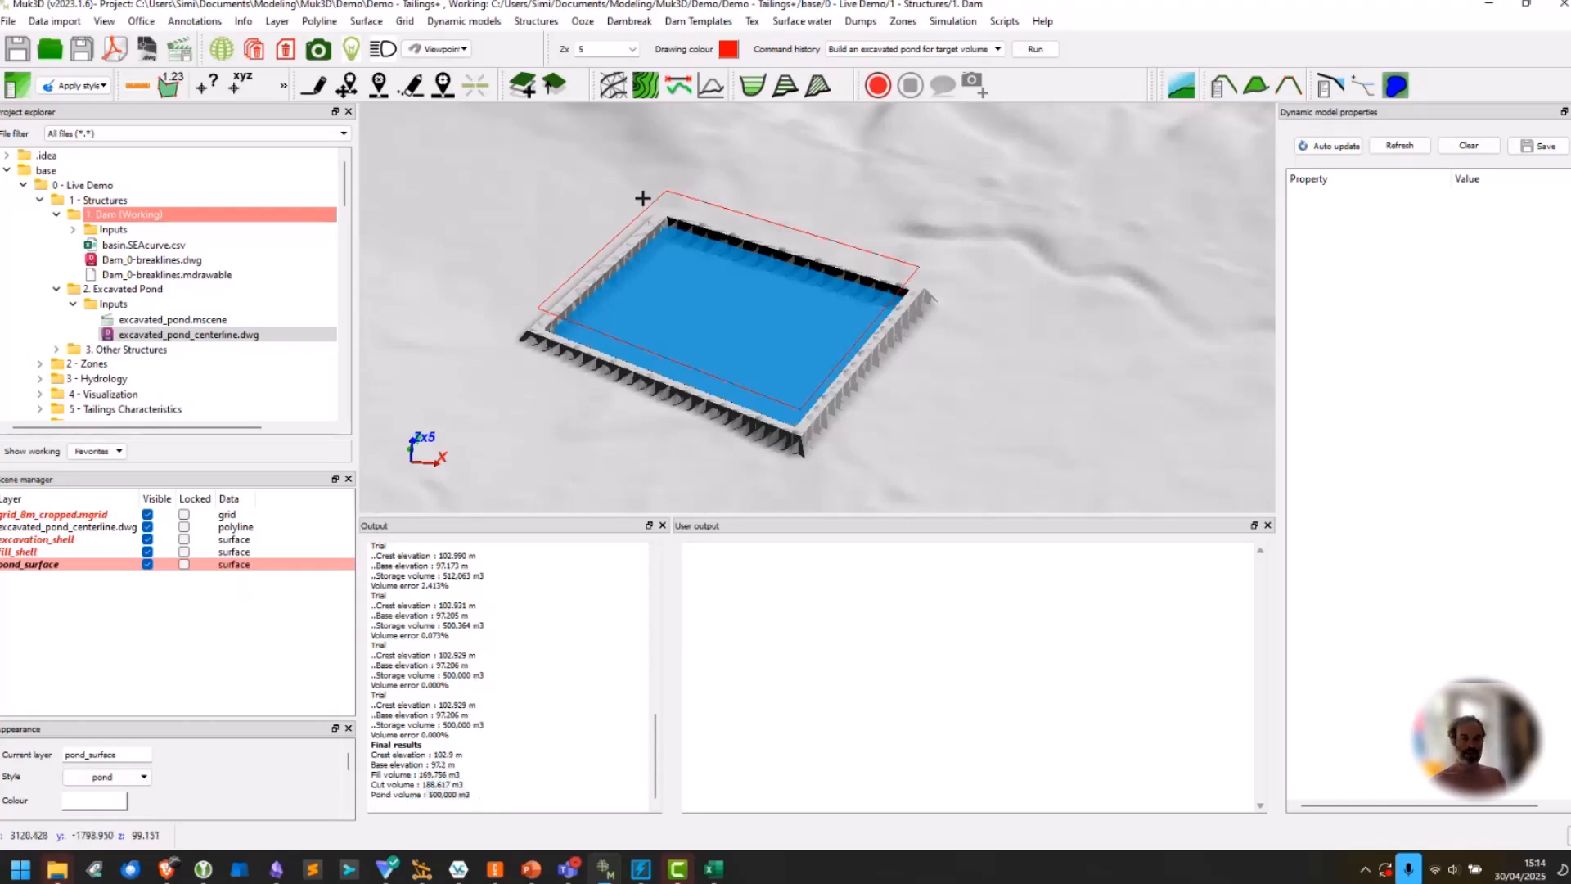
# Hide the fill_shell and excavation_shell layers, and briefly hide pond_surface to inspect the excavation in the grid.
pyautogui.click(148, 553)
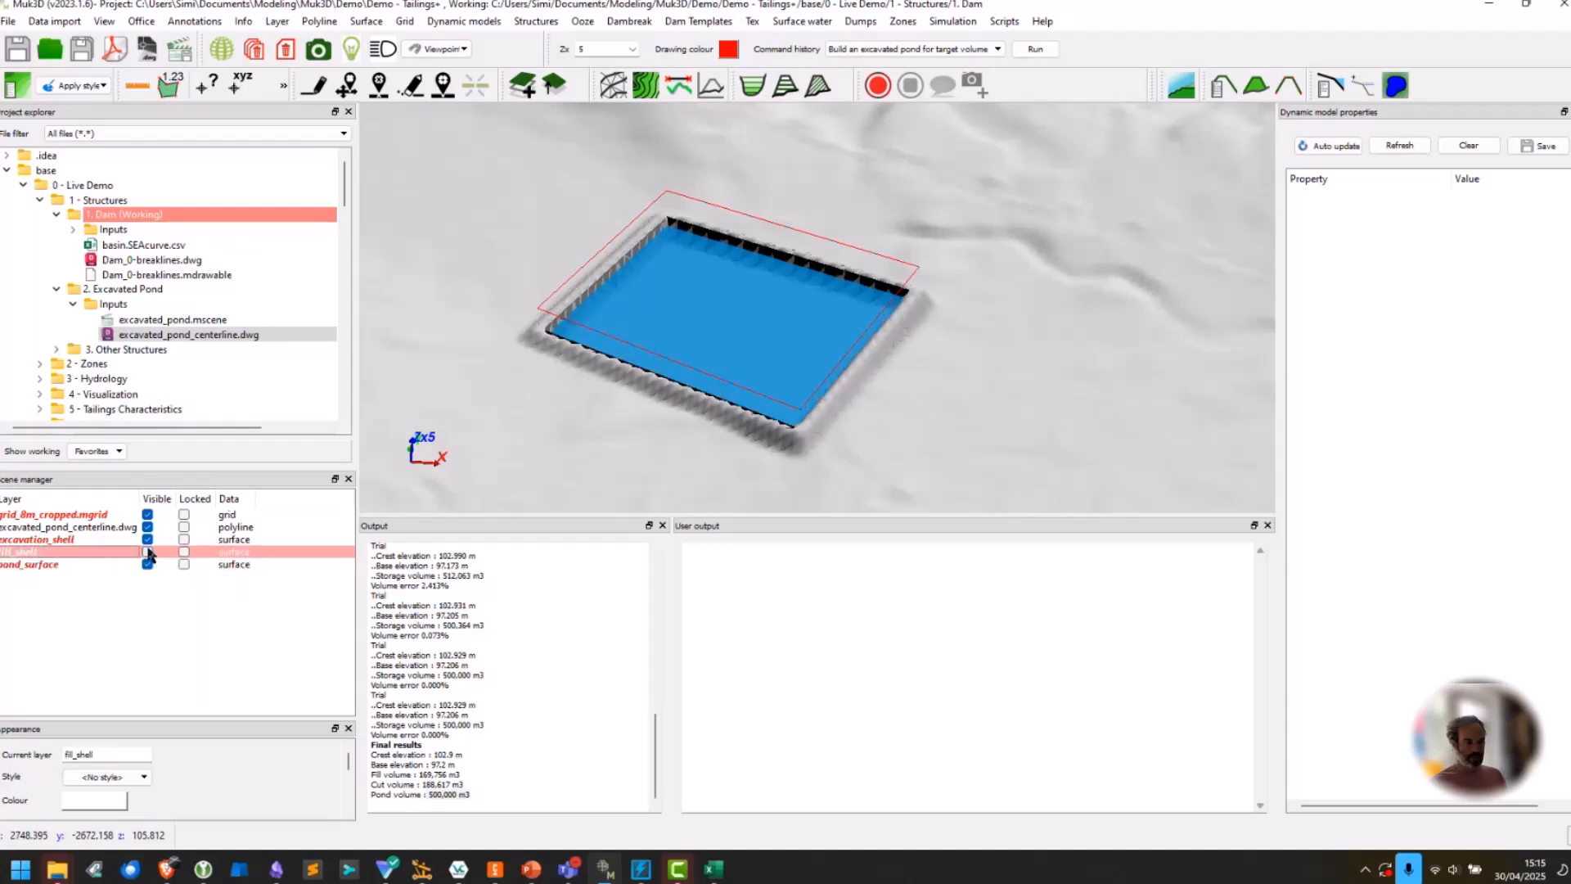
pyautogui.click(148, 539)
pyautogui.scroll(-2, 712, 334)
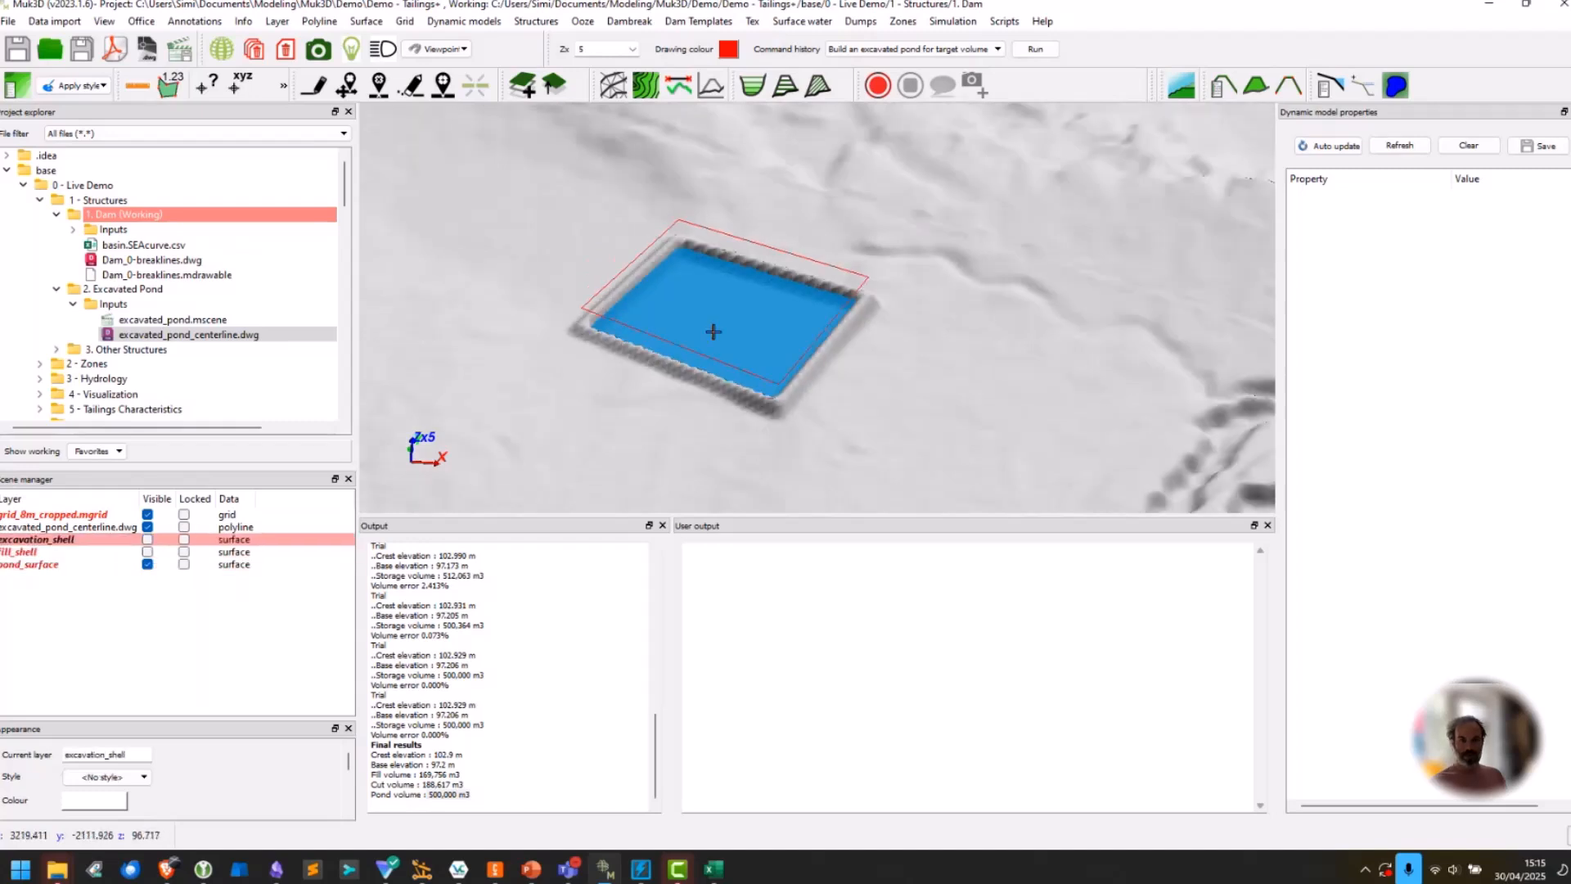
pyautogui.click(147, 565)
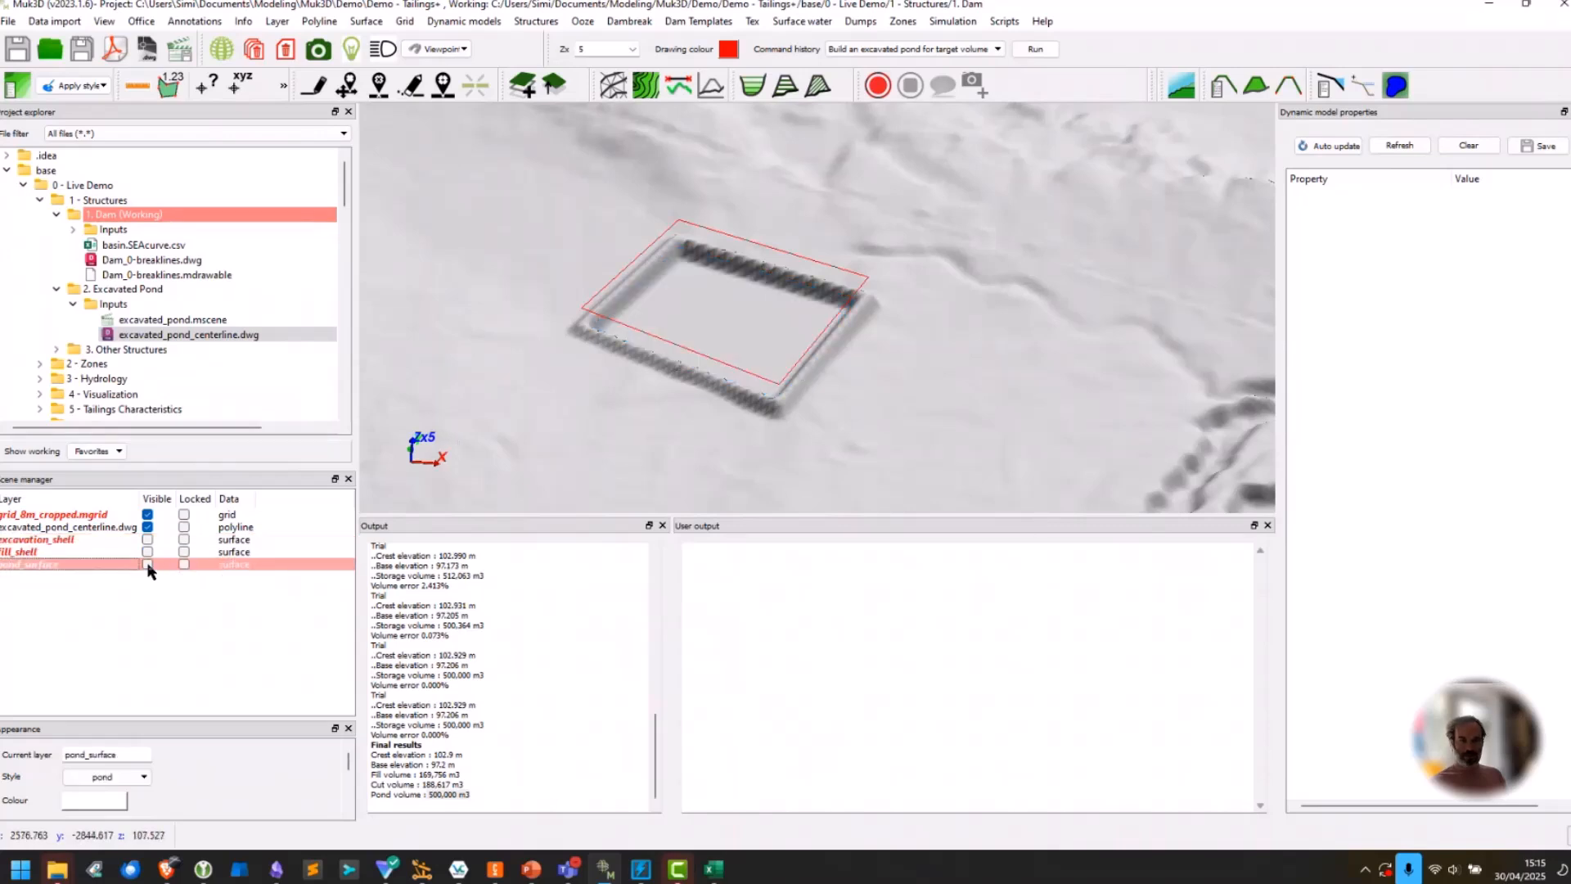
pyautogui.click(147, 564)
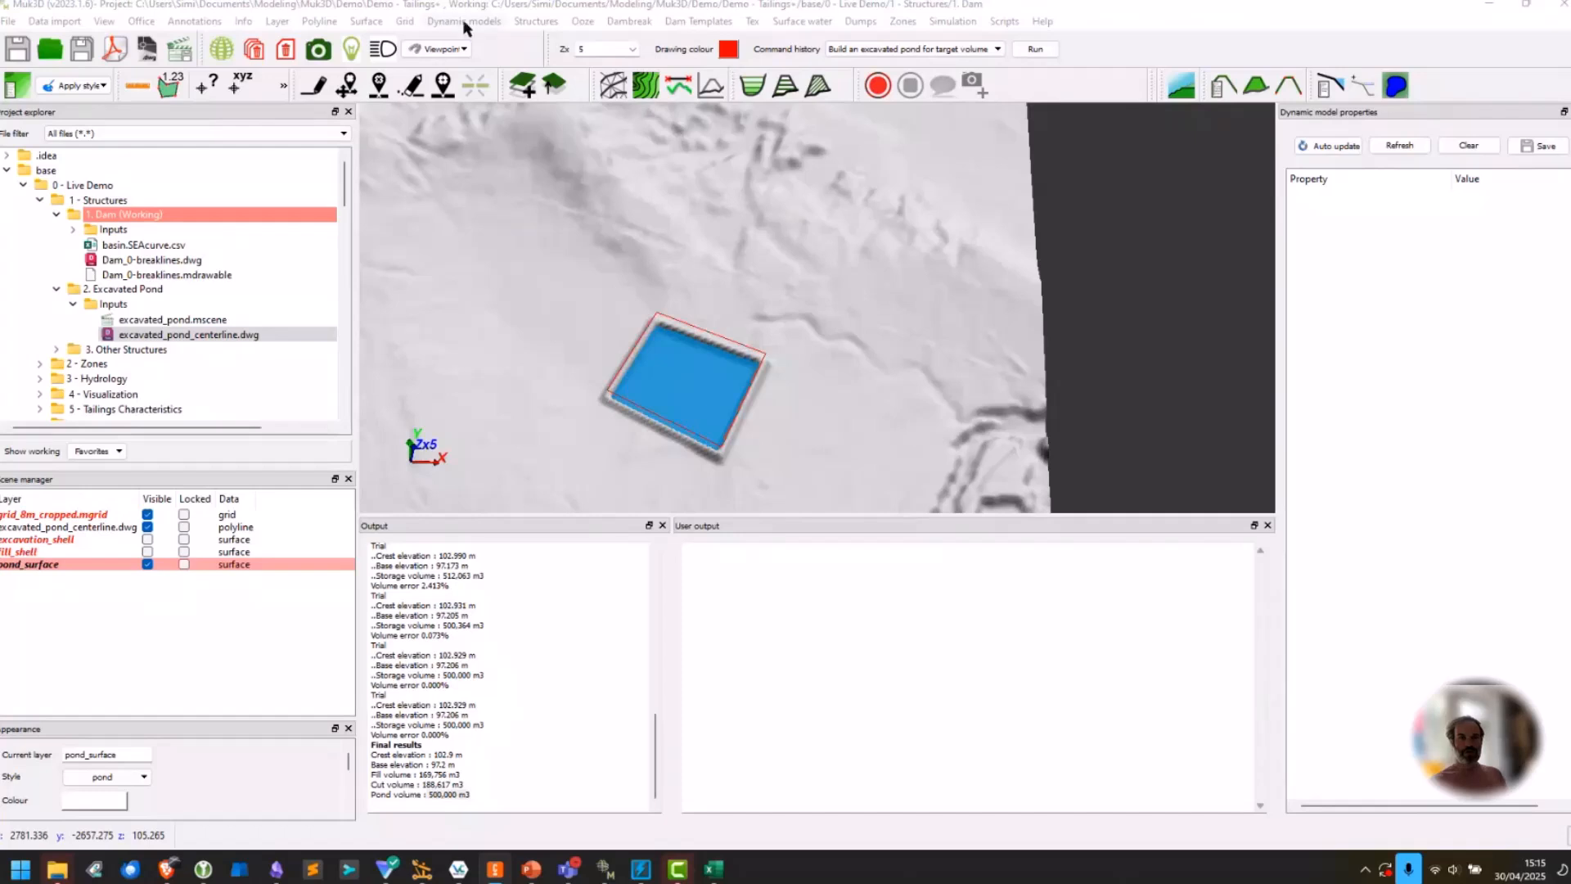
# Look over the available structure types and play the Dynamic Waste Dump & Excavation demo file from the 3. Other Structures folder.
pyautogui.click(548, 13)
pyautogui.click(551, 21)
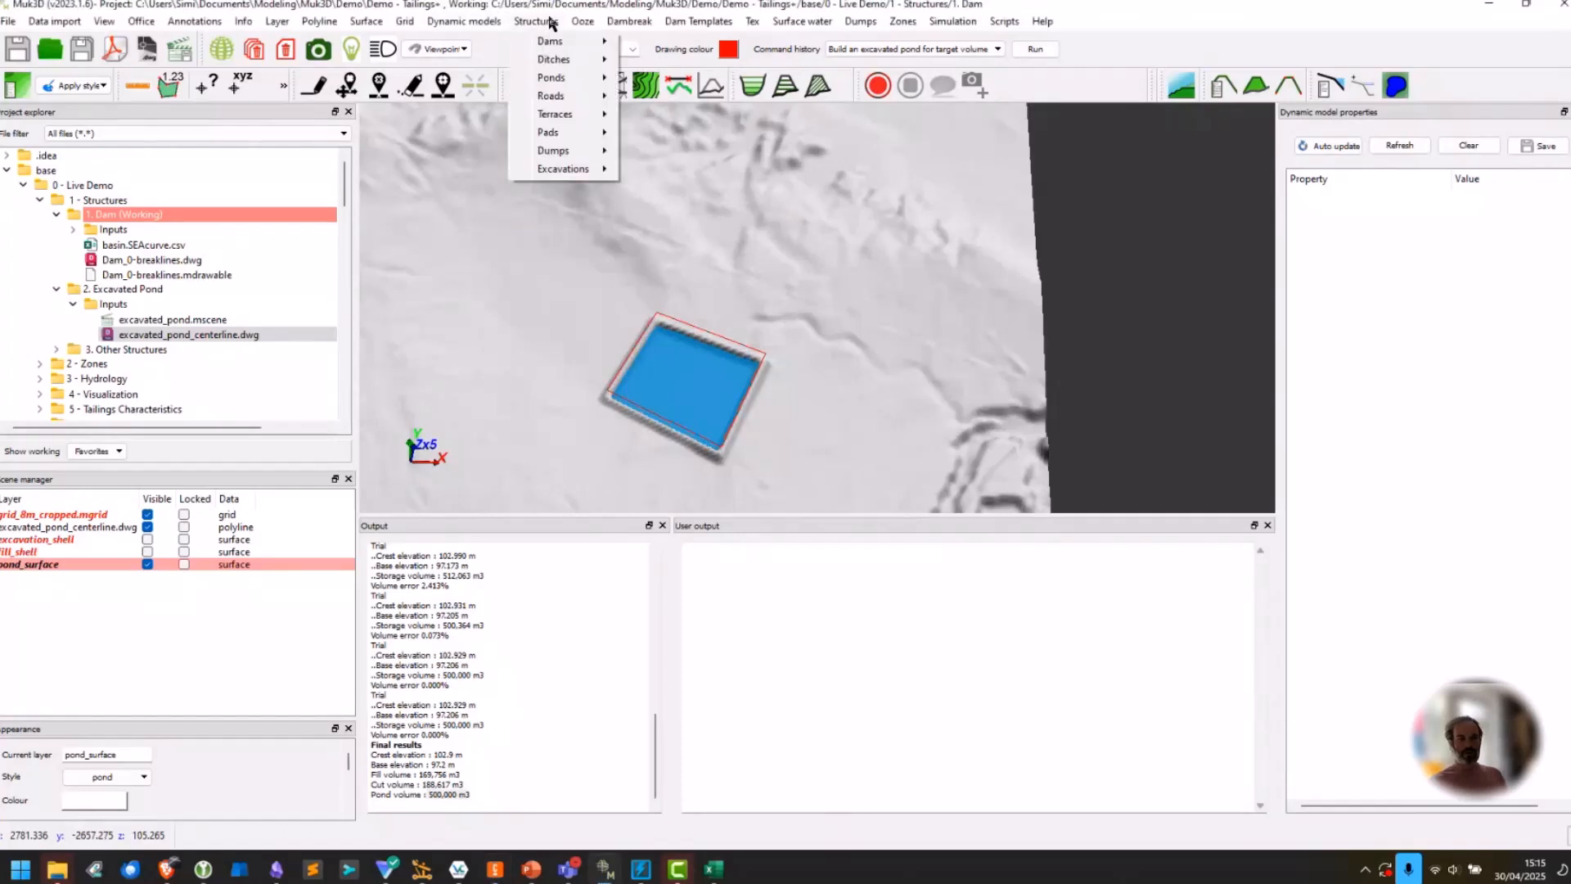
pyautogui.click(56, 289)
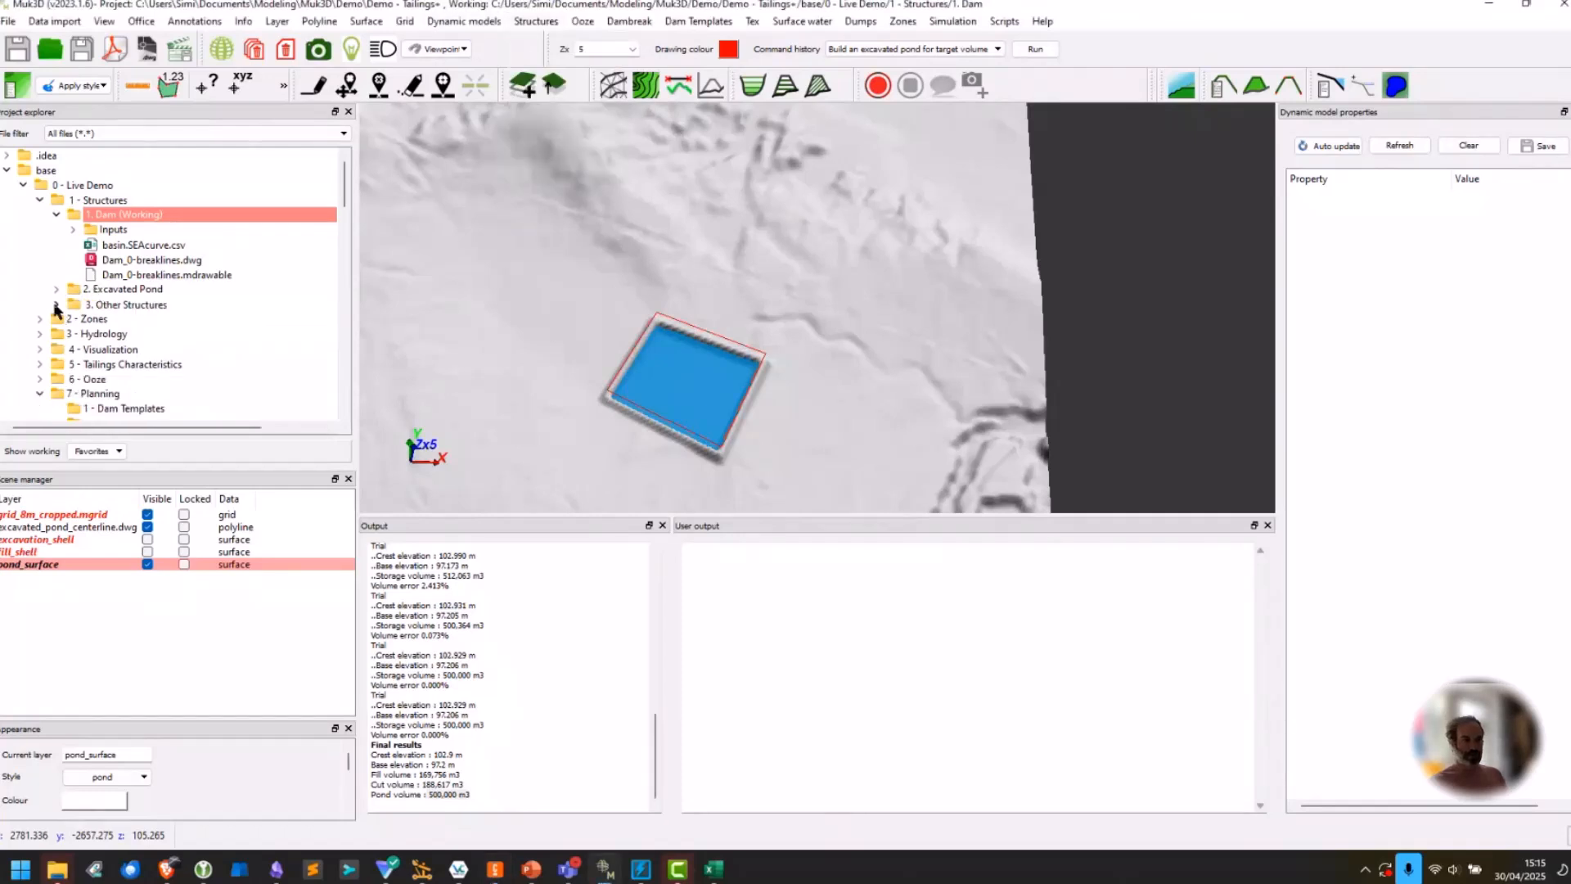
pyautogui.click(57, 304)
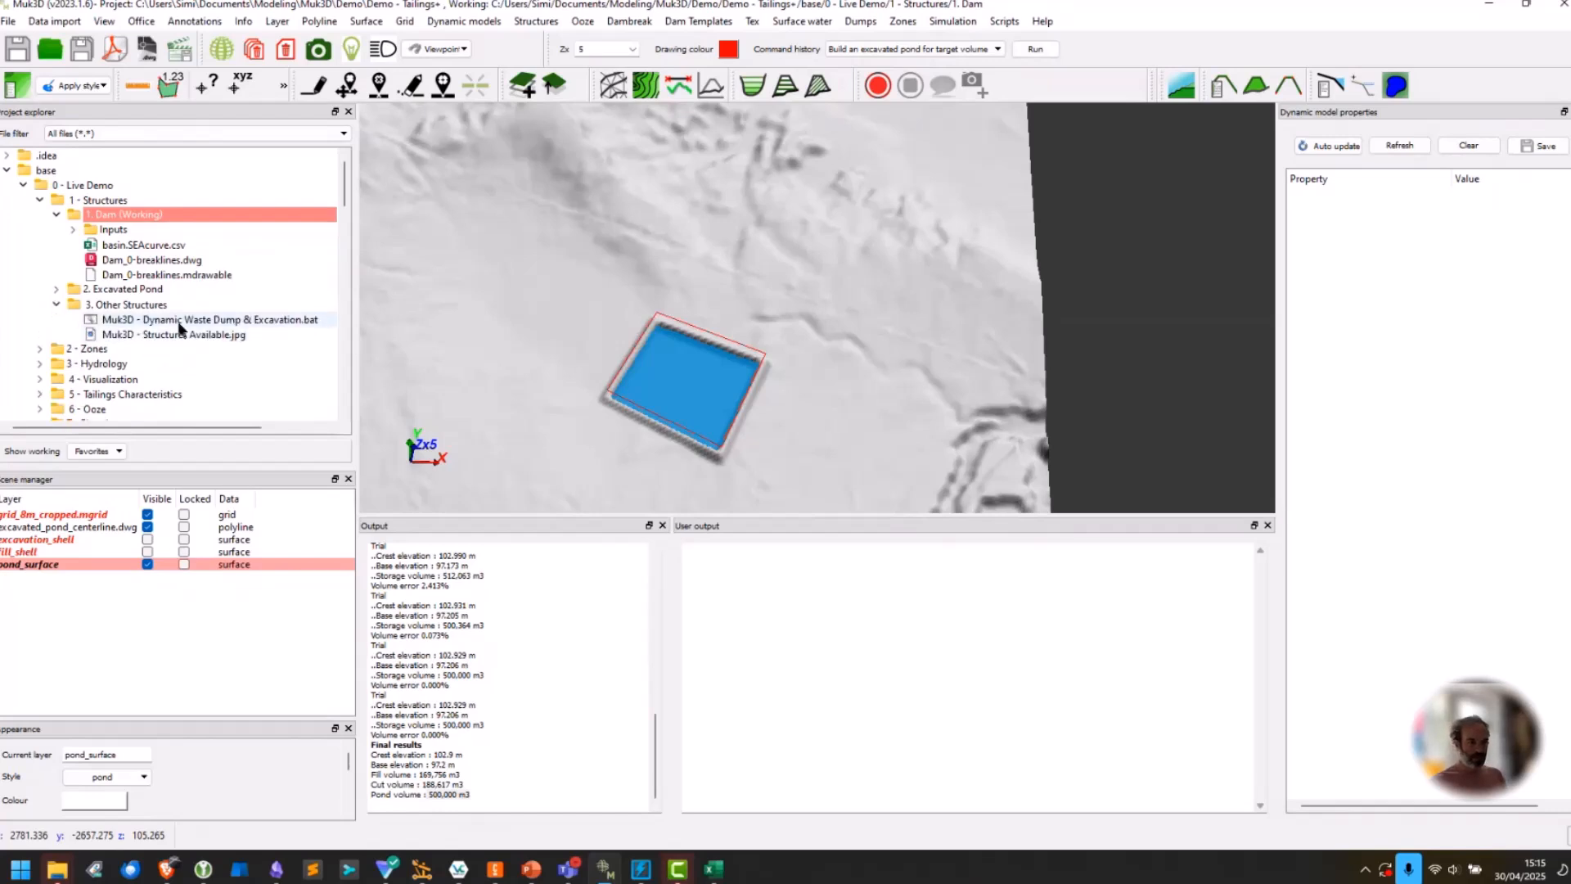
pyautogui.rightClick(181, 326)
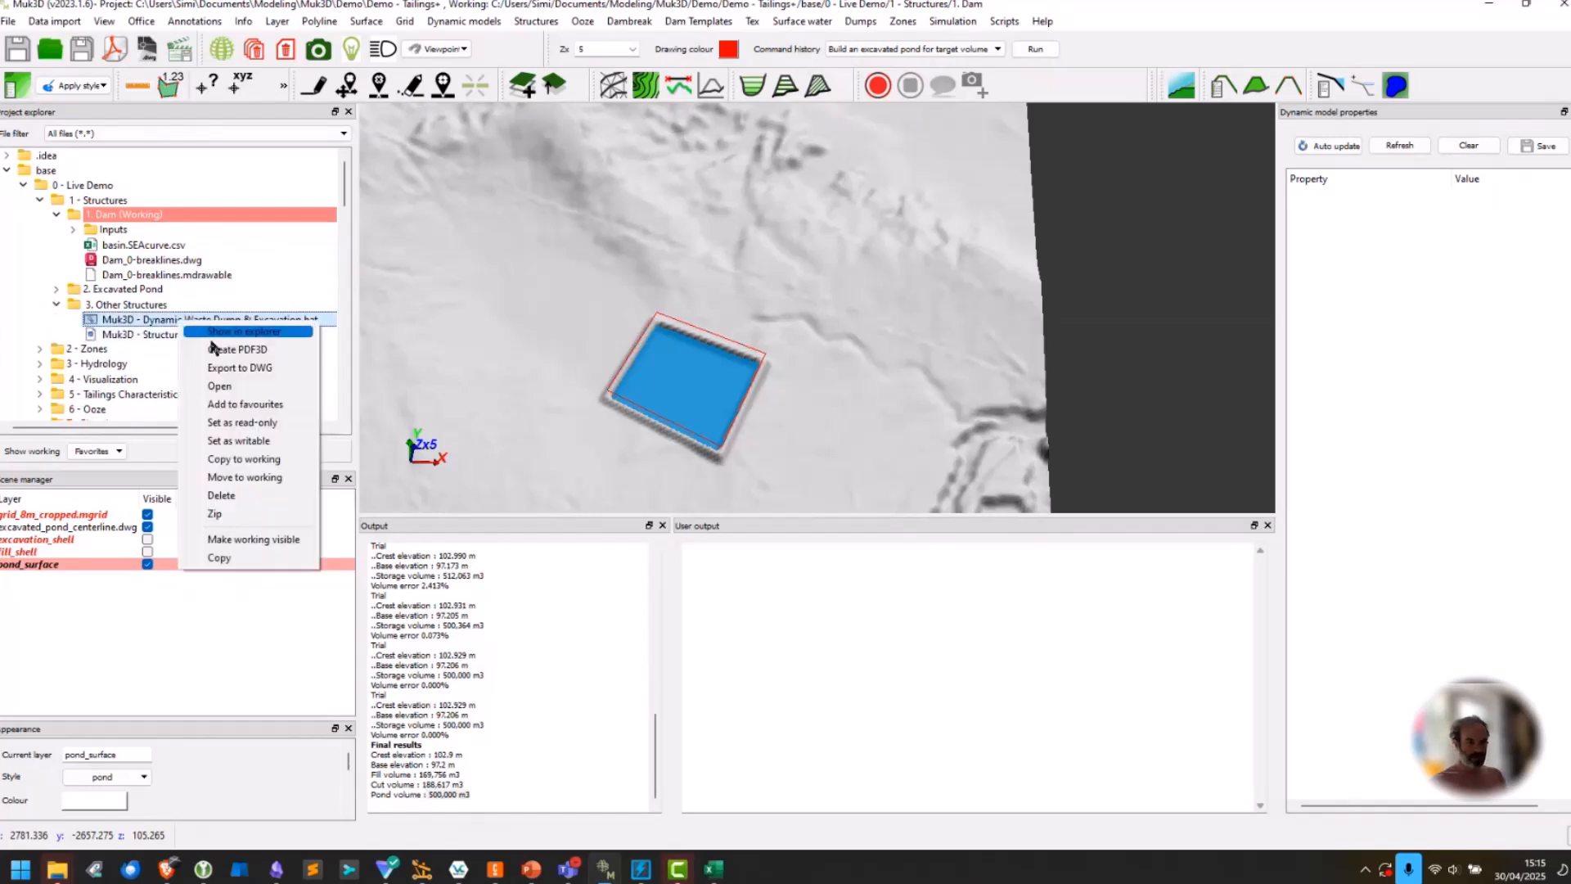
pyautogui.click(232, 386)
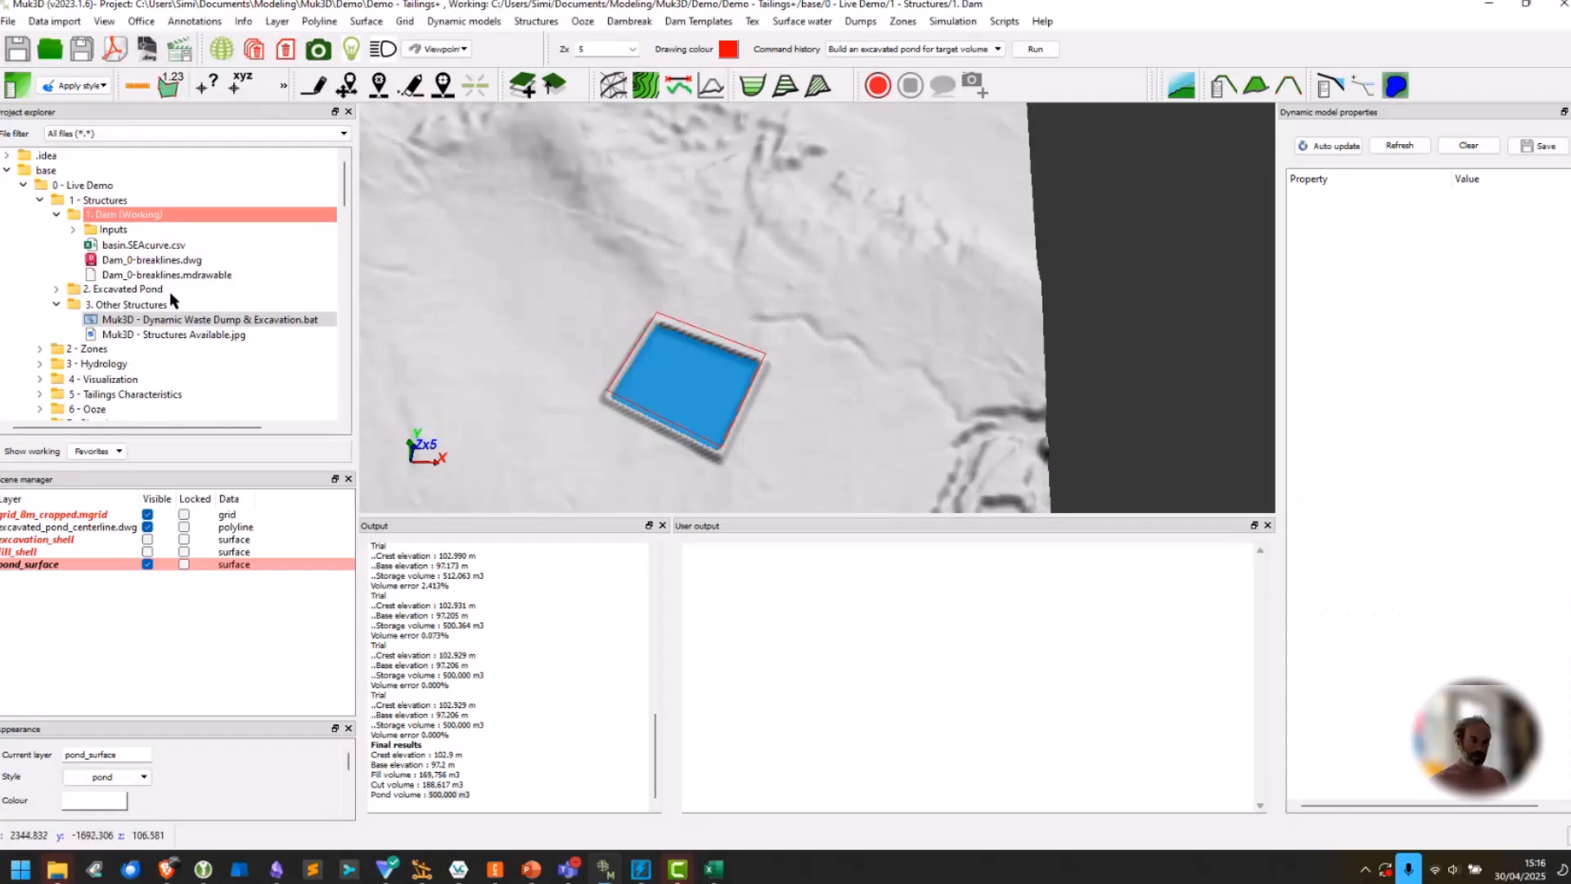
# View the image Muk3D - Structures Available.jpg and close it again.
pyautogui.rightClick(184, 336)
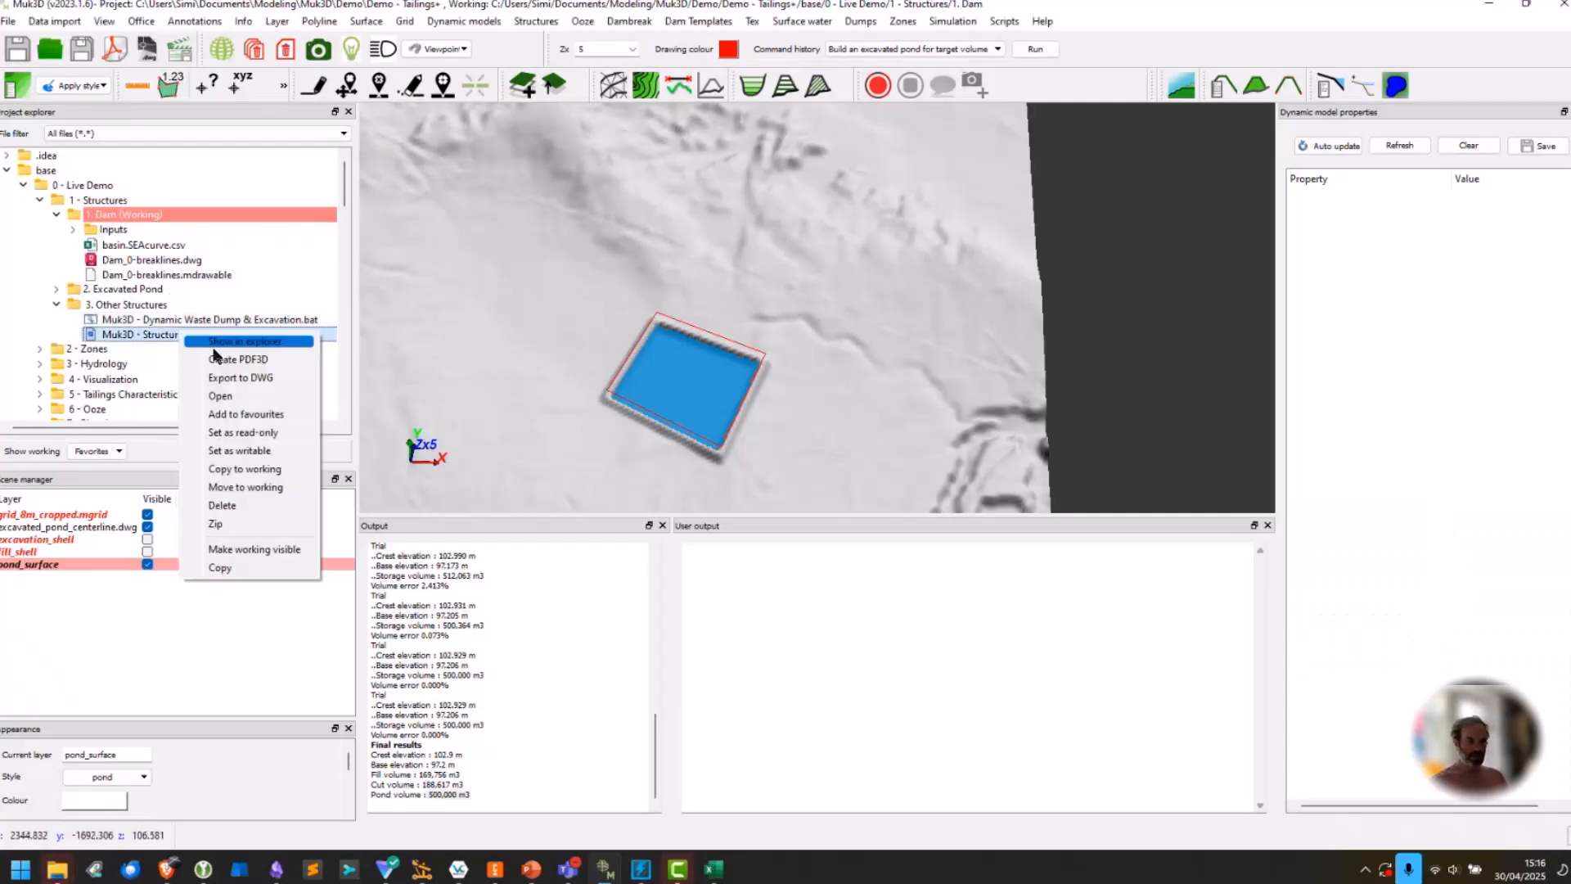
pyautogui.click(235, 396)
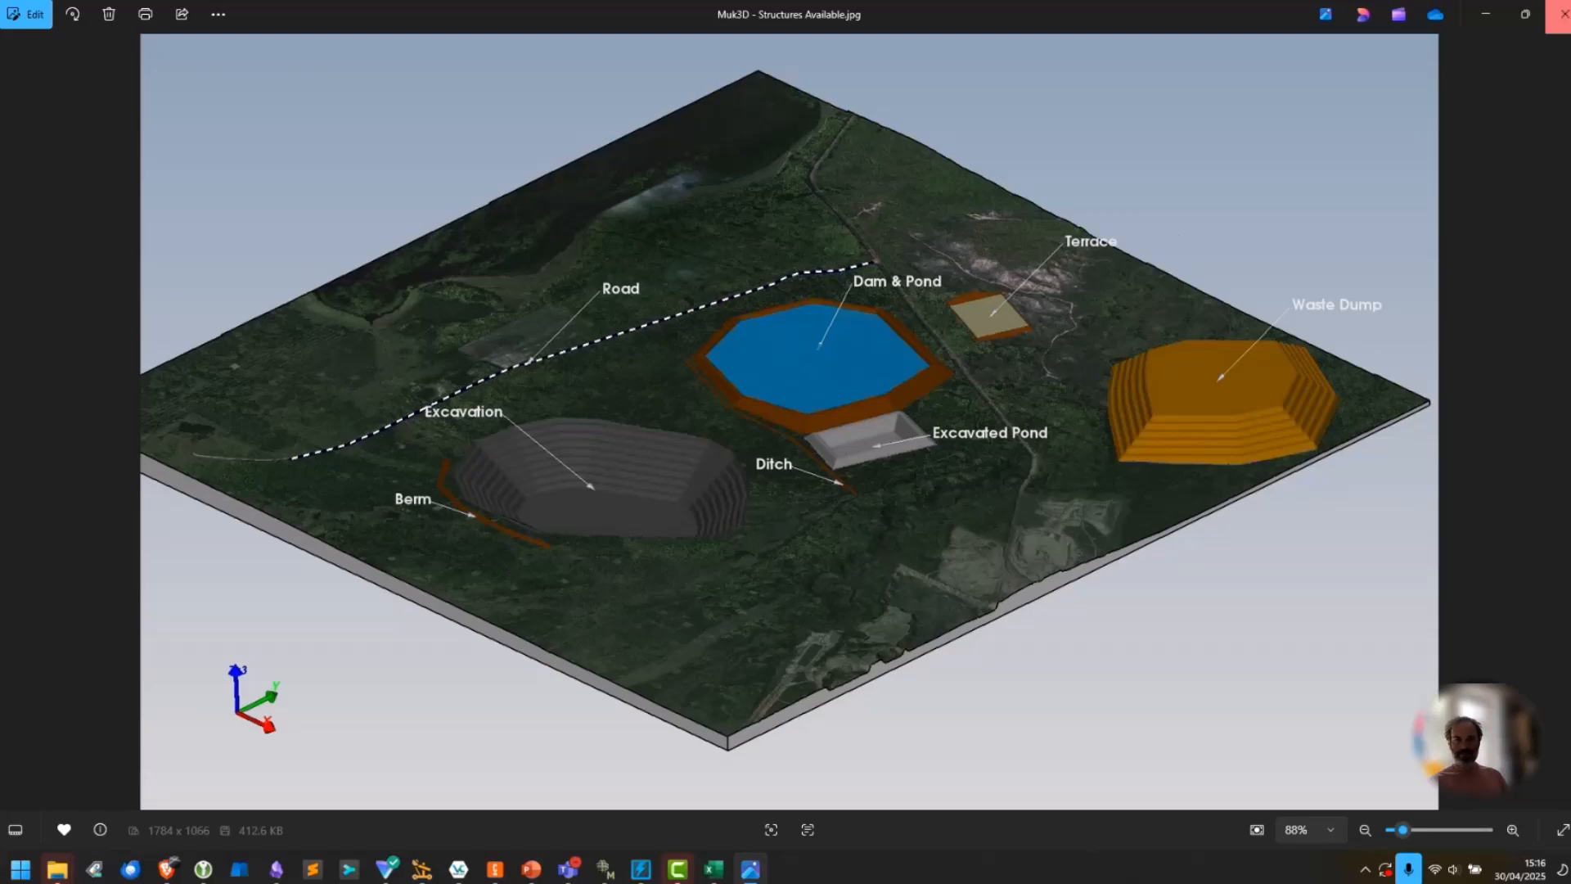
pyautogui.click(1564, 13)
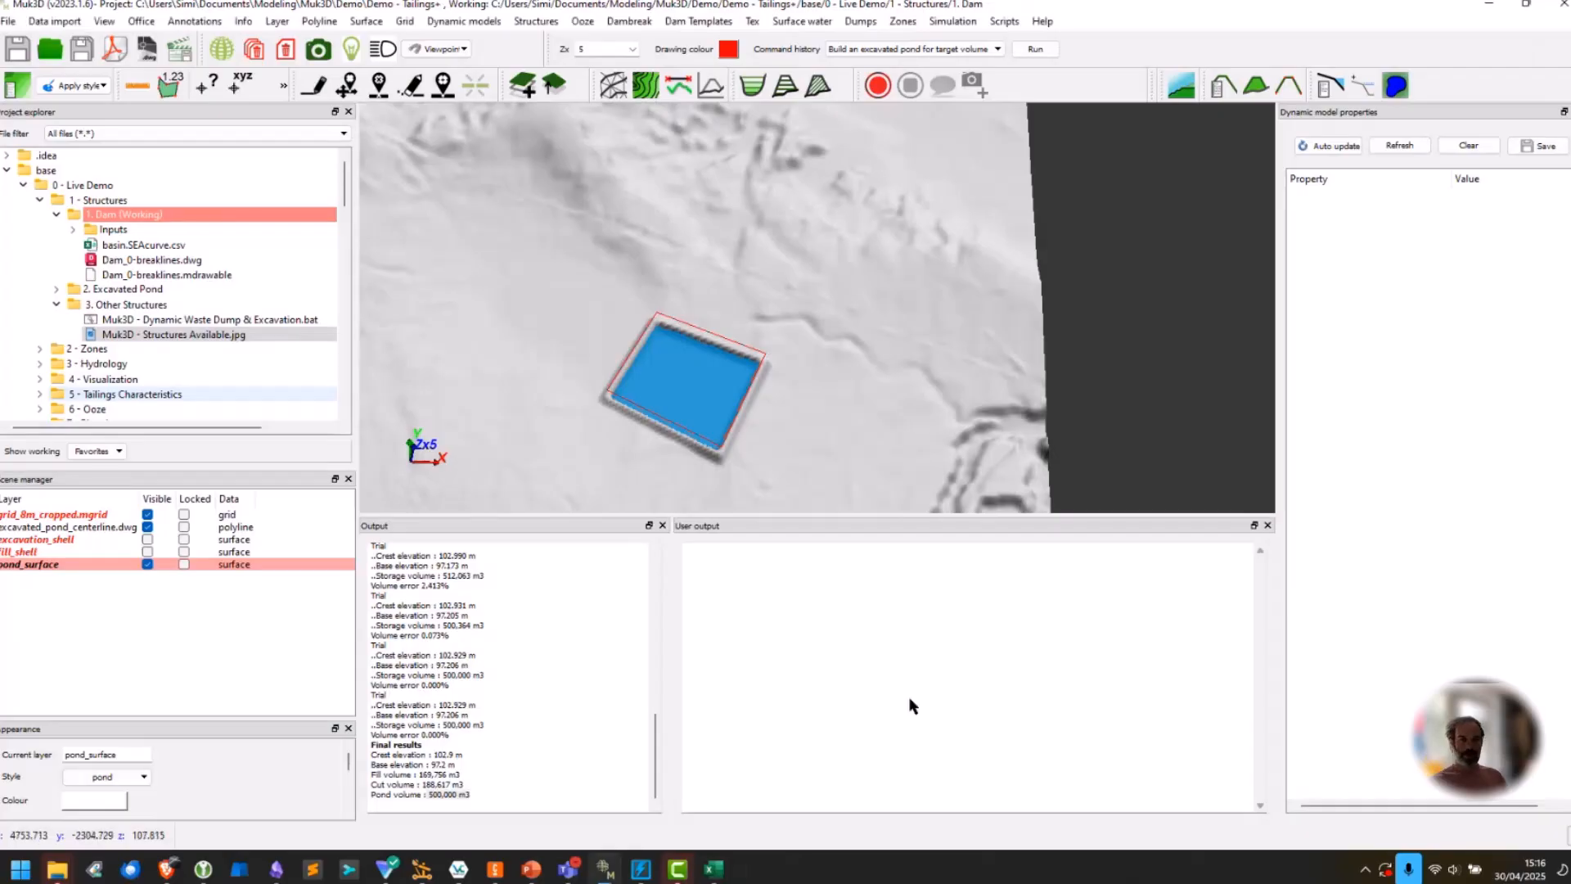
# Clear all graphics from the scene and make the Dam folder under 2 - Zones the working folder.
pyautogui.click(56, 304)
pyautogui.click(38, 319)
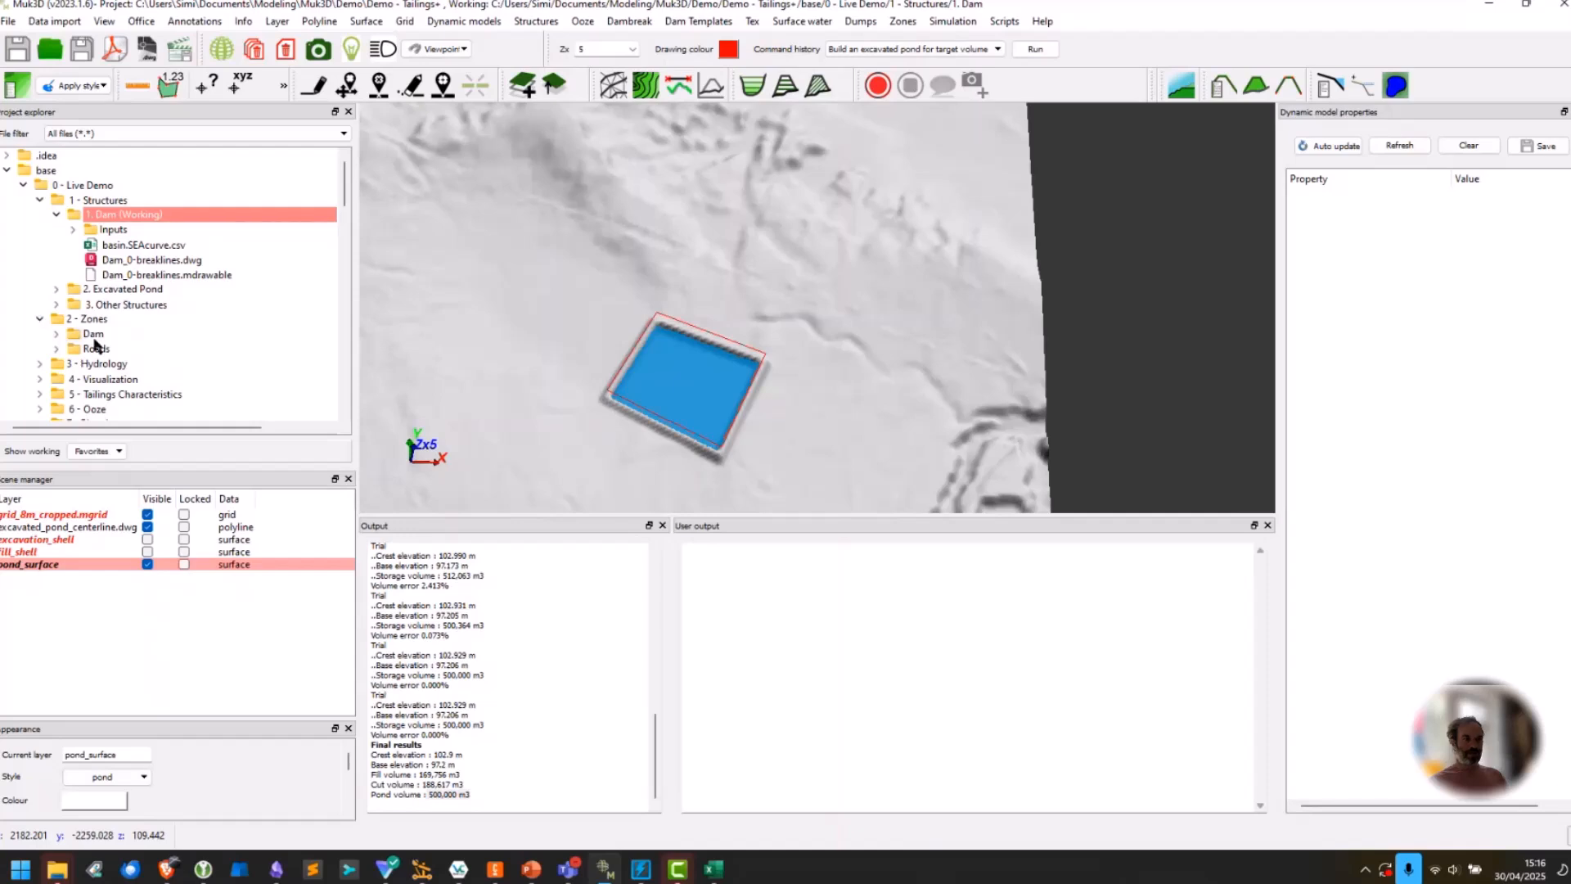
pyautogui.click(57, 334)
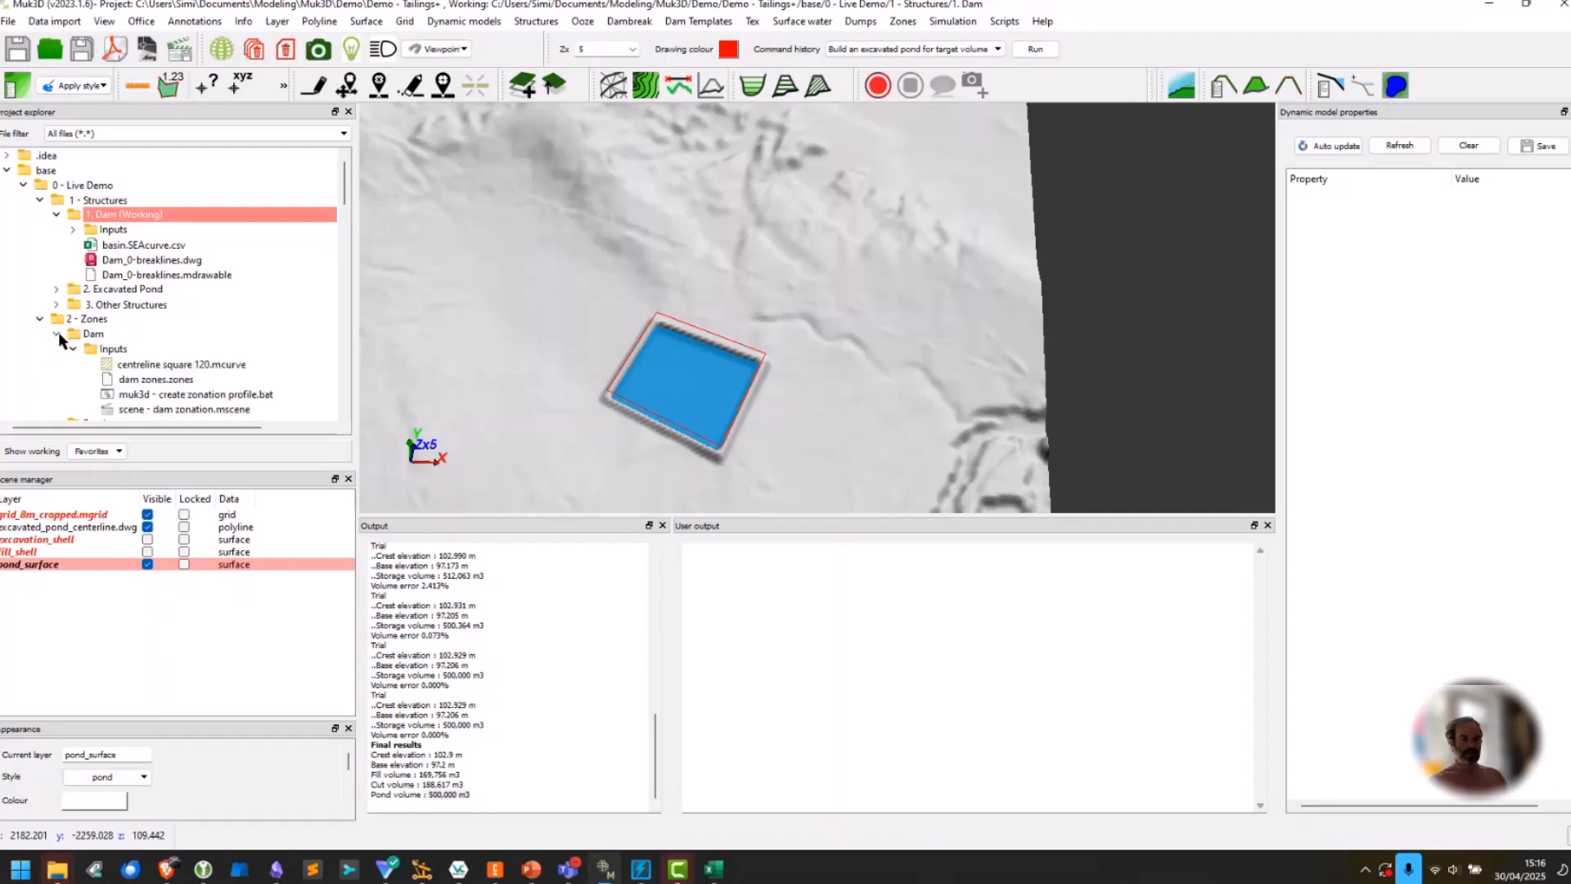
pyautogui.click(72, 349)
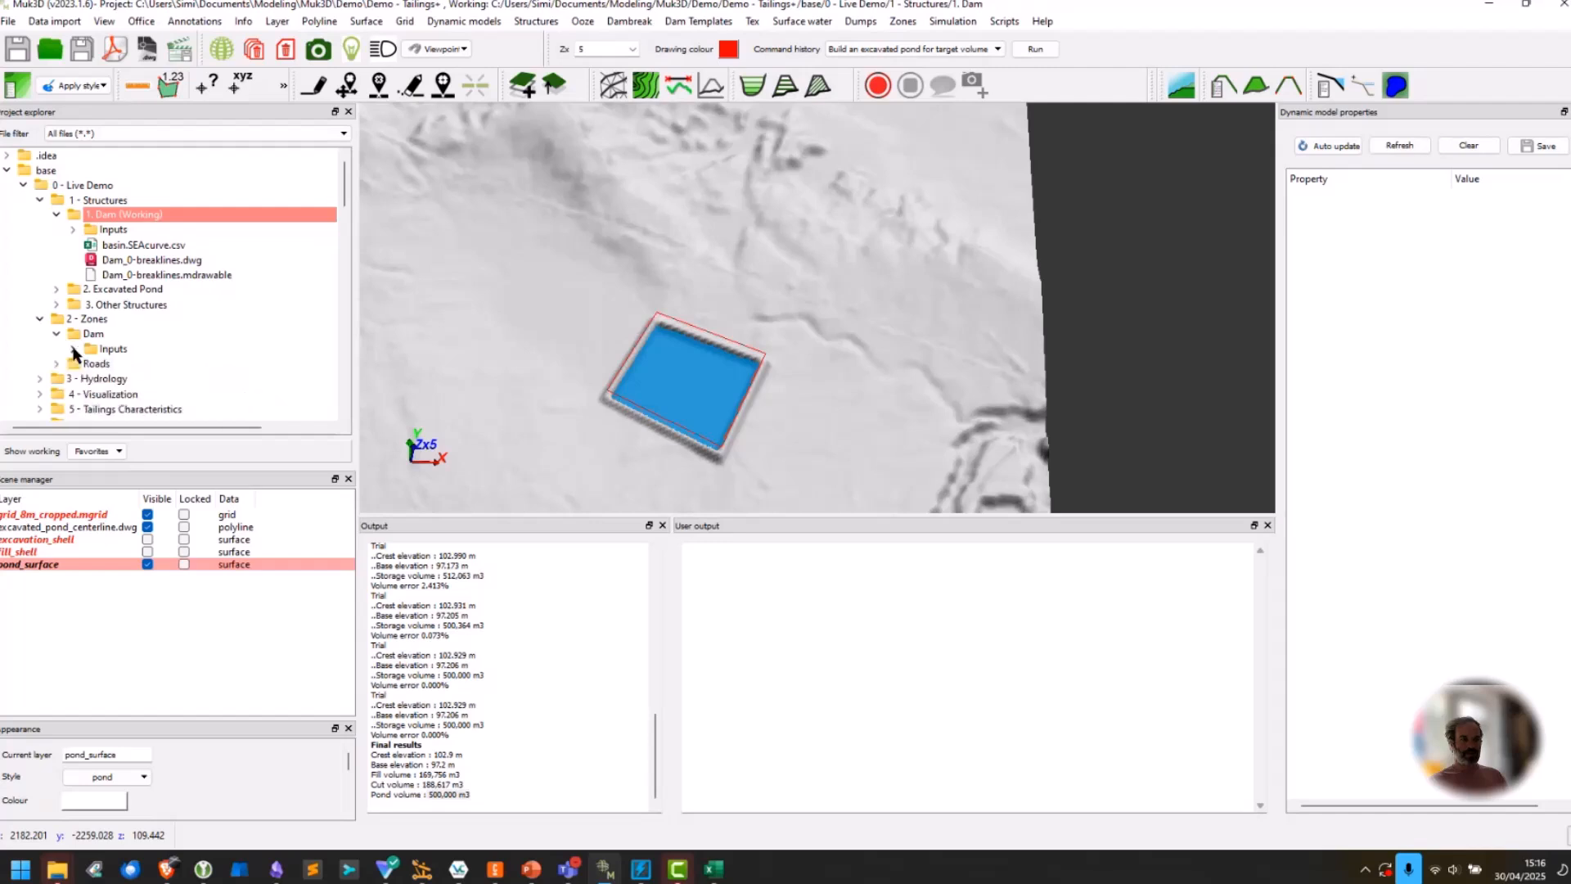
pyautogui.click(256, 50)
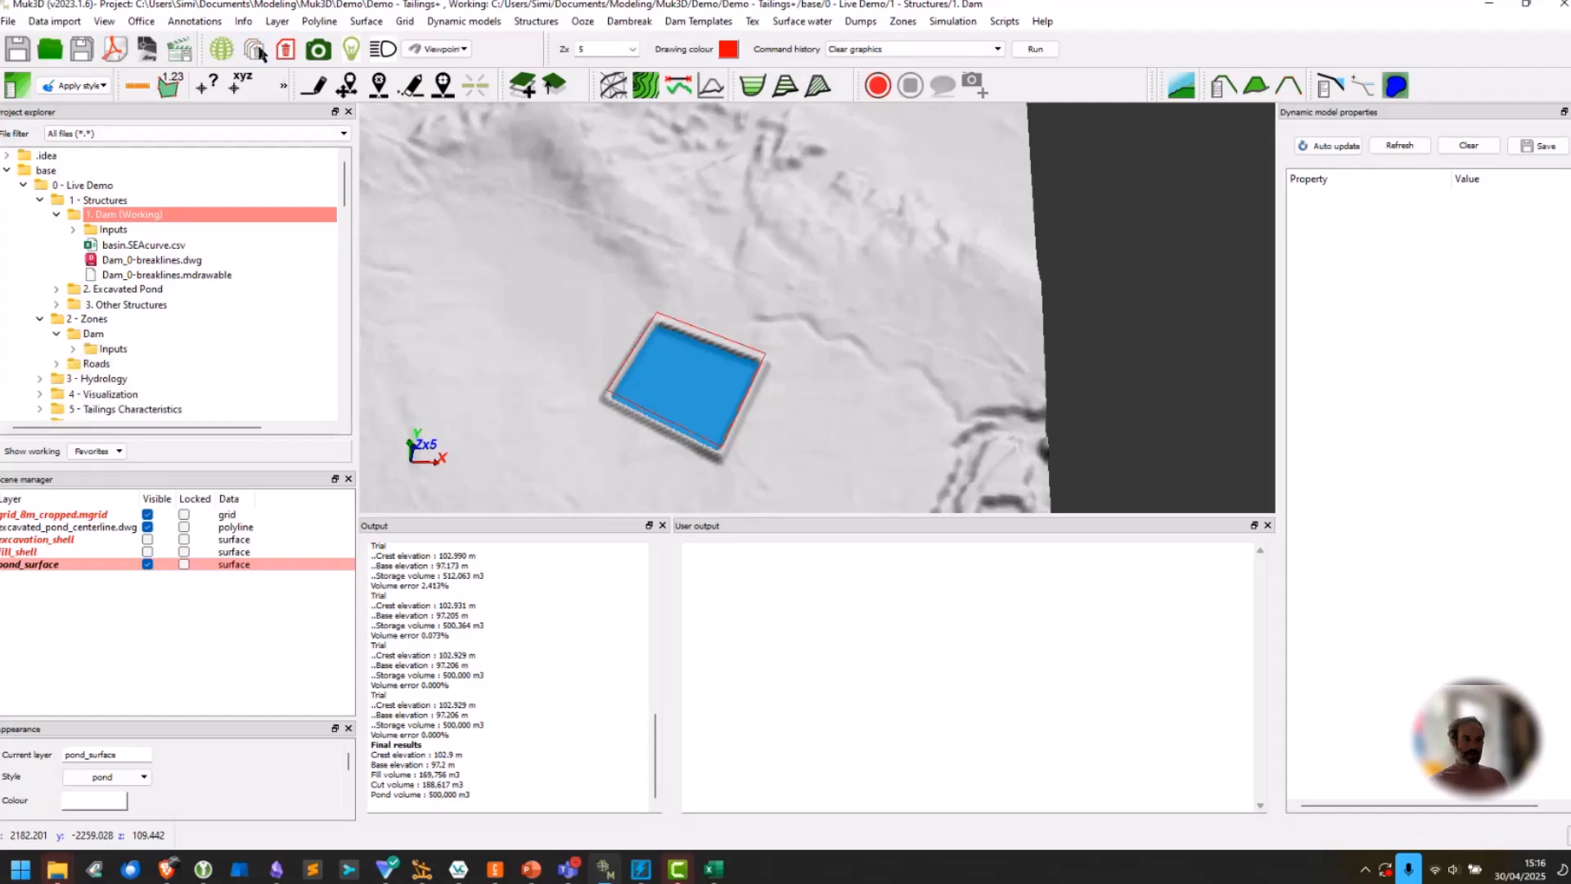
pyautogui.click(833, 450)
pyautogui.rightClick(86, 334)
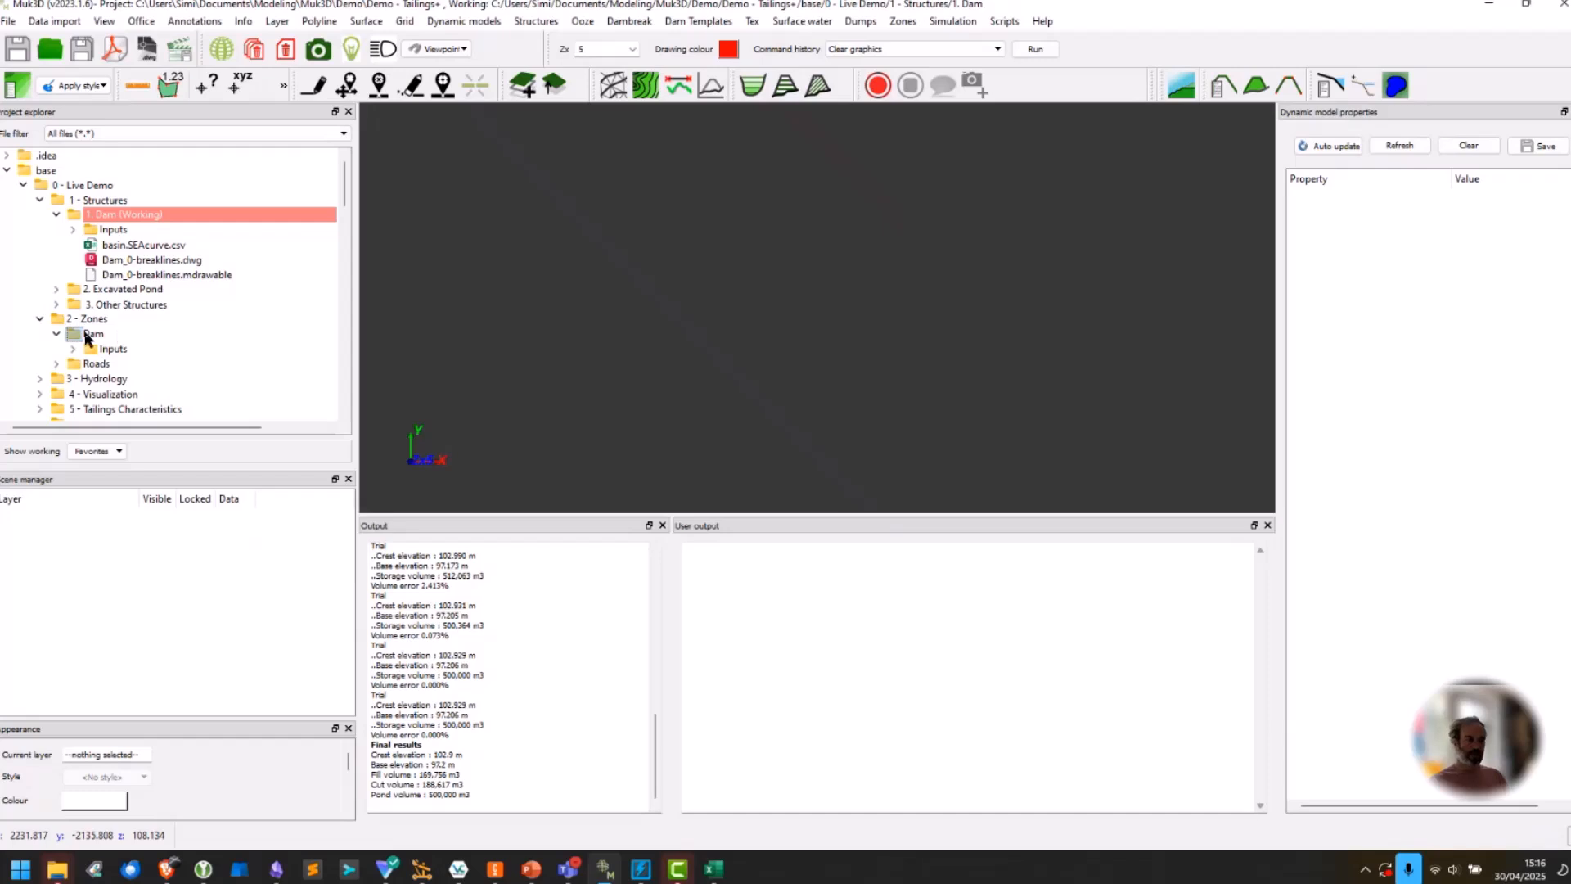
pyautogui.click(137, 344)
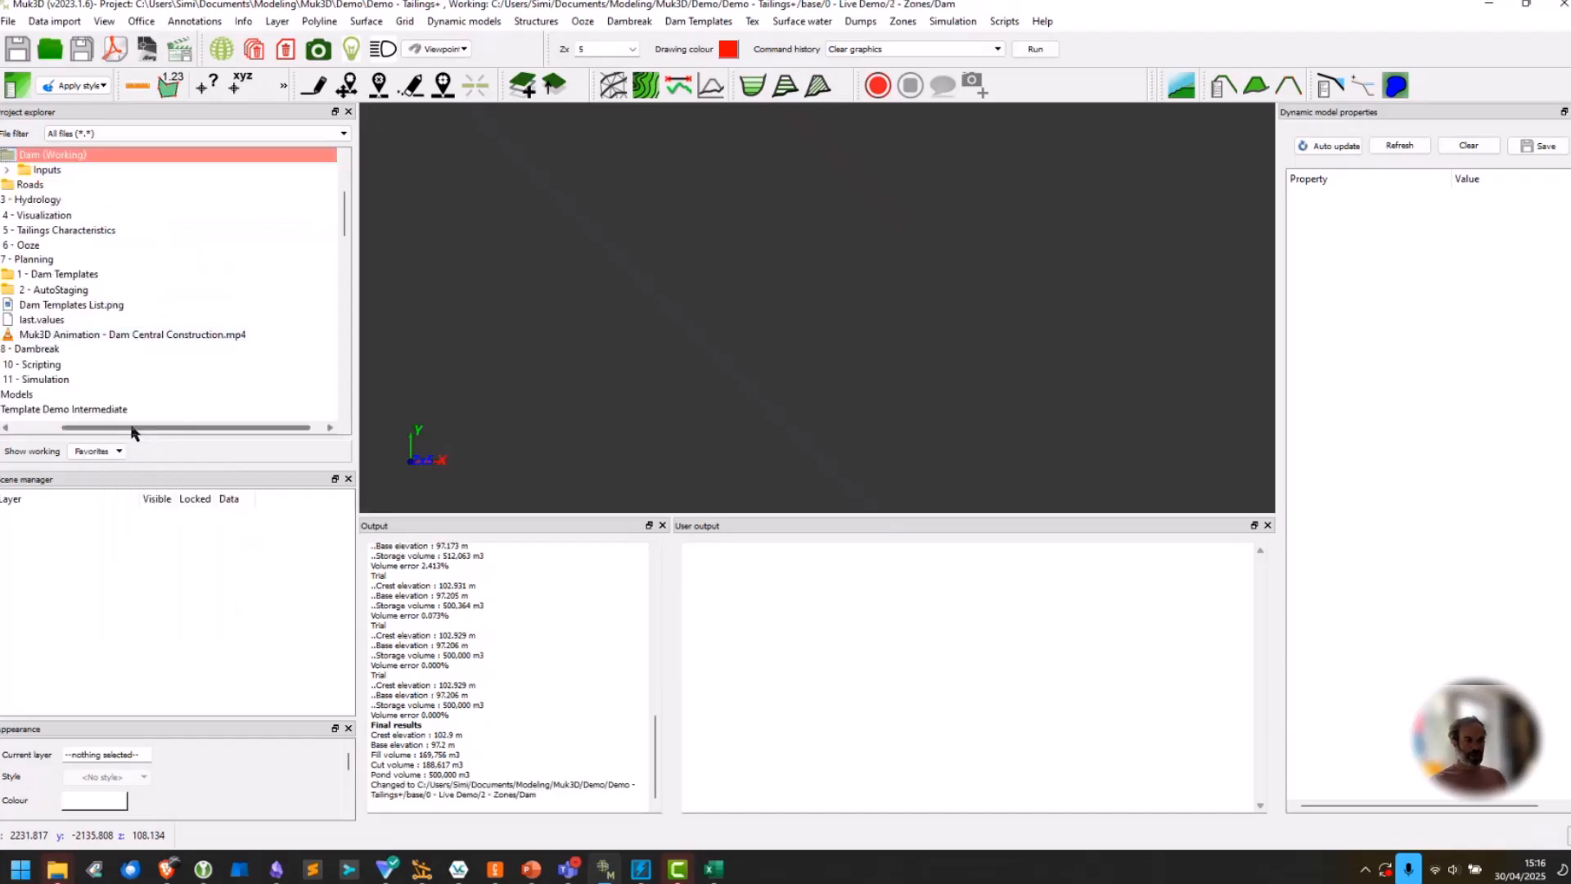
# Open the file muk3d - create zonation profile.bat from the Dam zone's Inputs folder.
pyautogui.click(73, 169)
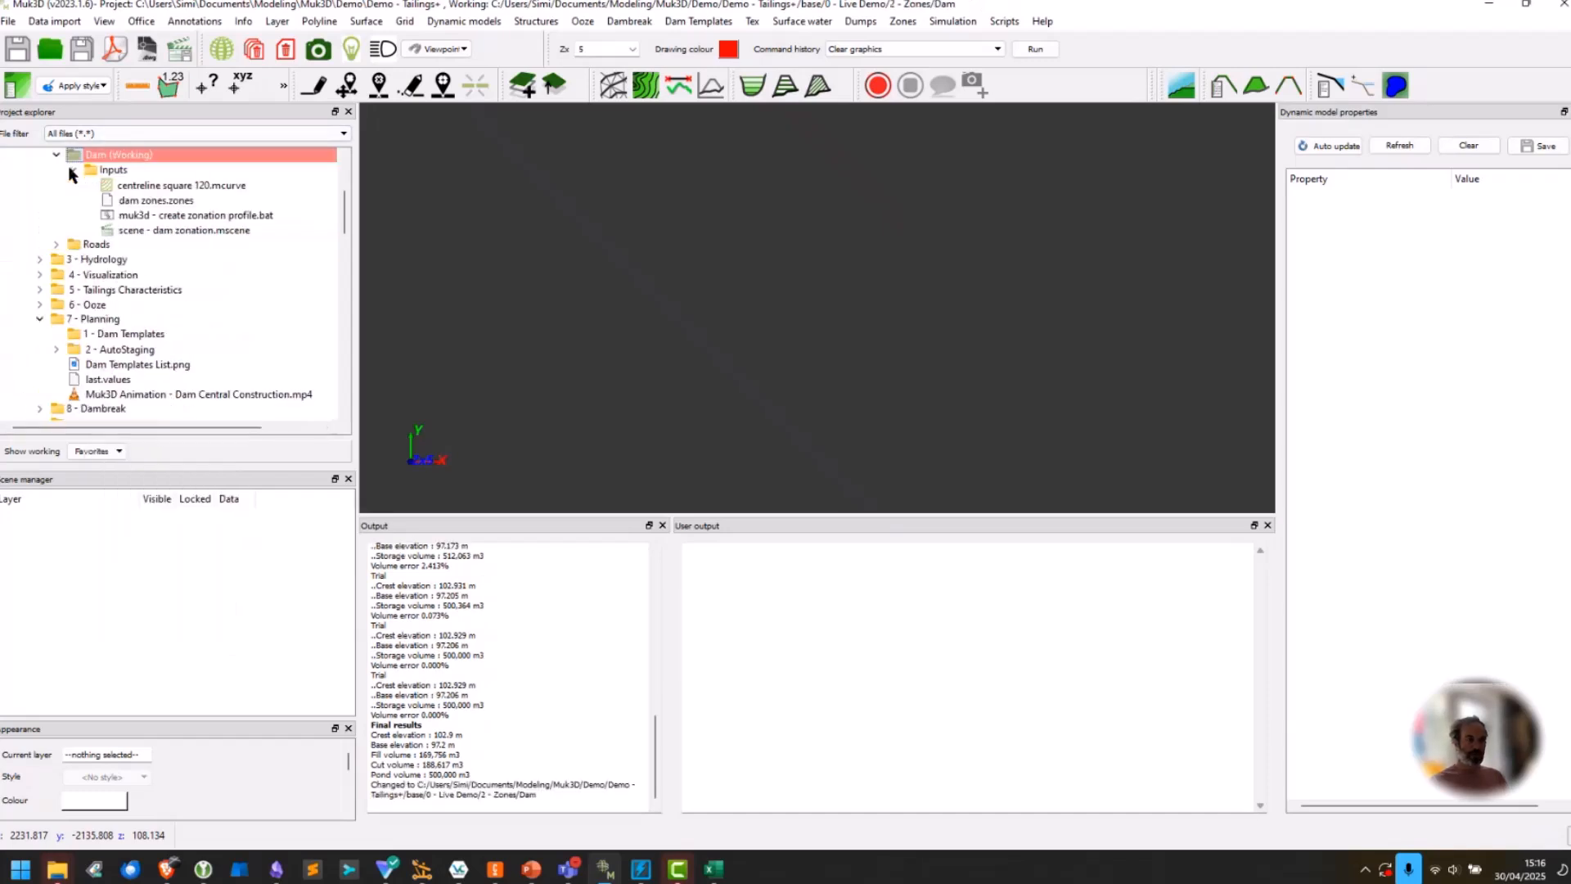
pyautogui.rightClick(151, 216)
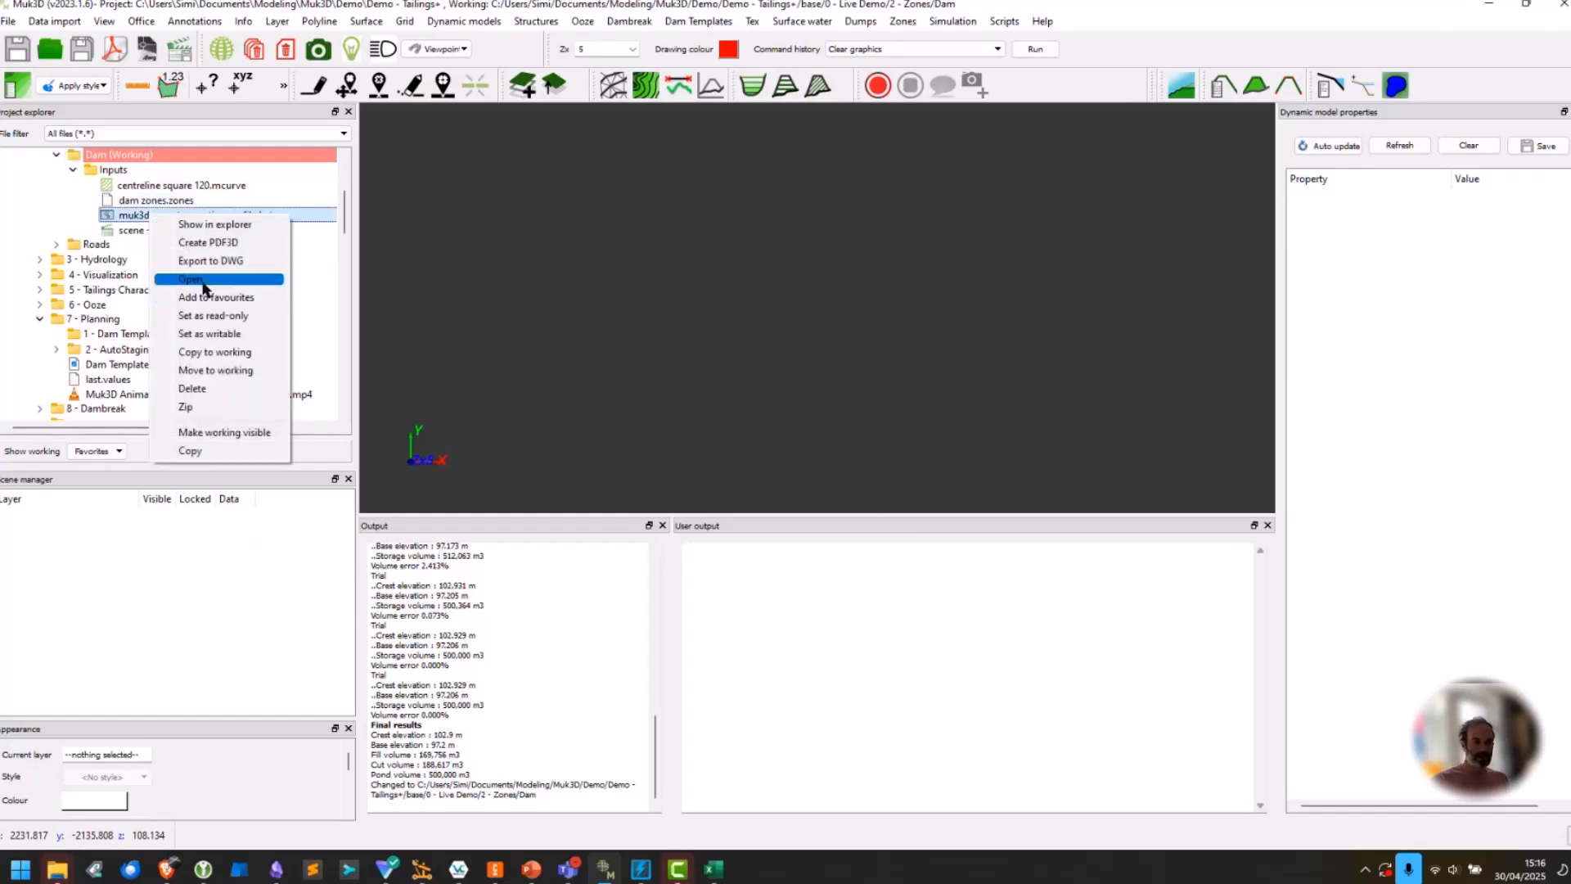
pyautogui.click(197, 279)
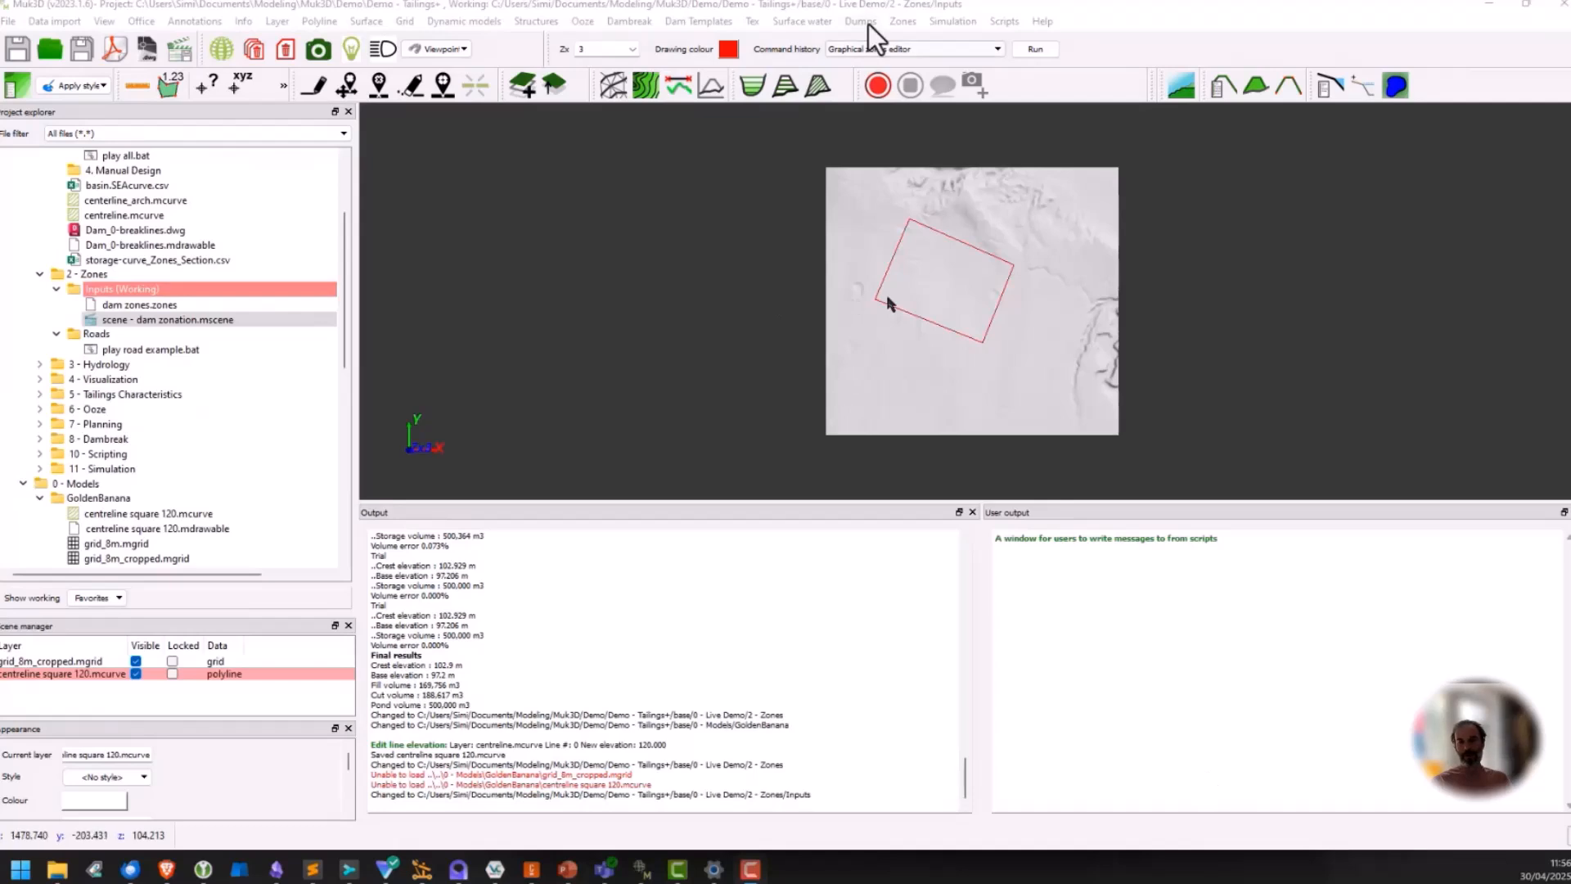
# In the graphical zones editor, add horizontal offsets of 10 to the left and to the right of node 0.
pyautogui.click(903, 22)
pyautogui.click(921, 47)
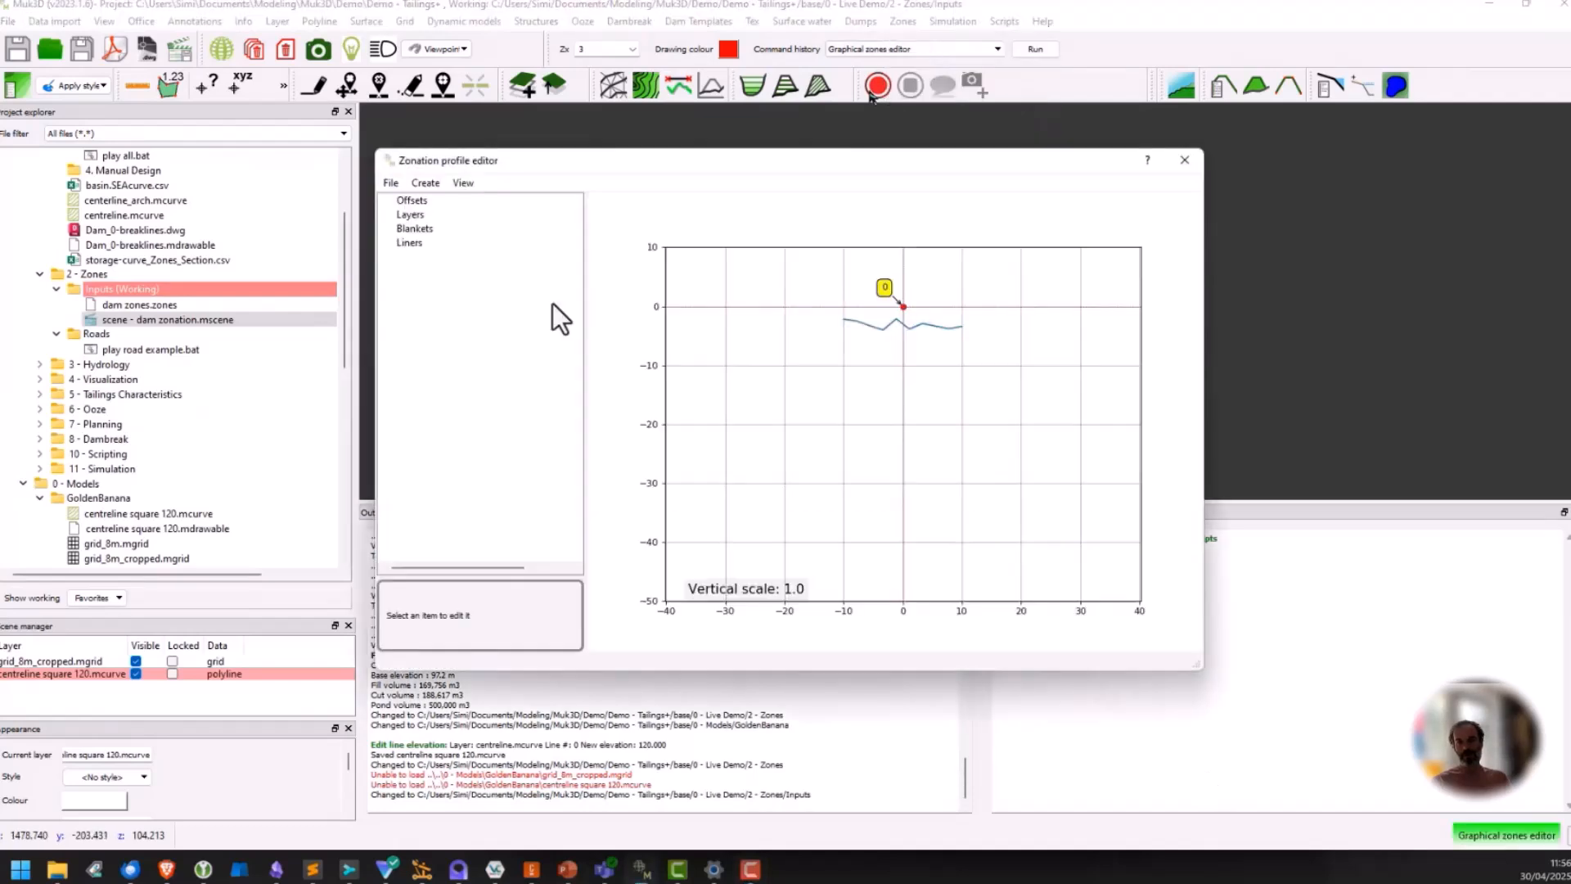
pyautogui.click(426, 182)
pyautogui.click(446, 200)
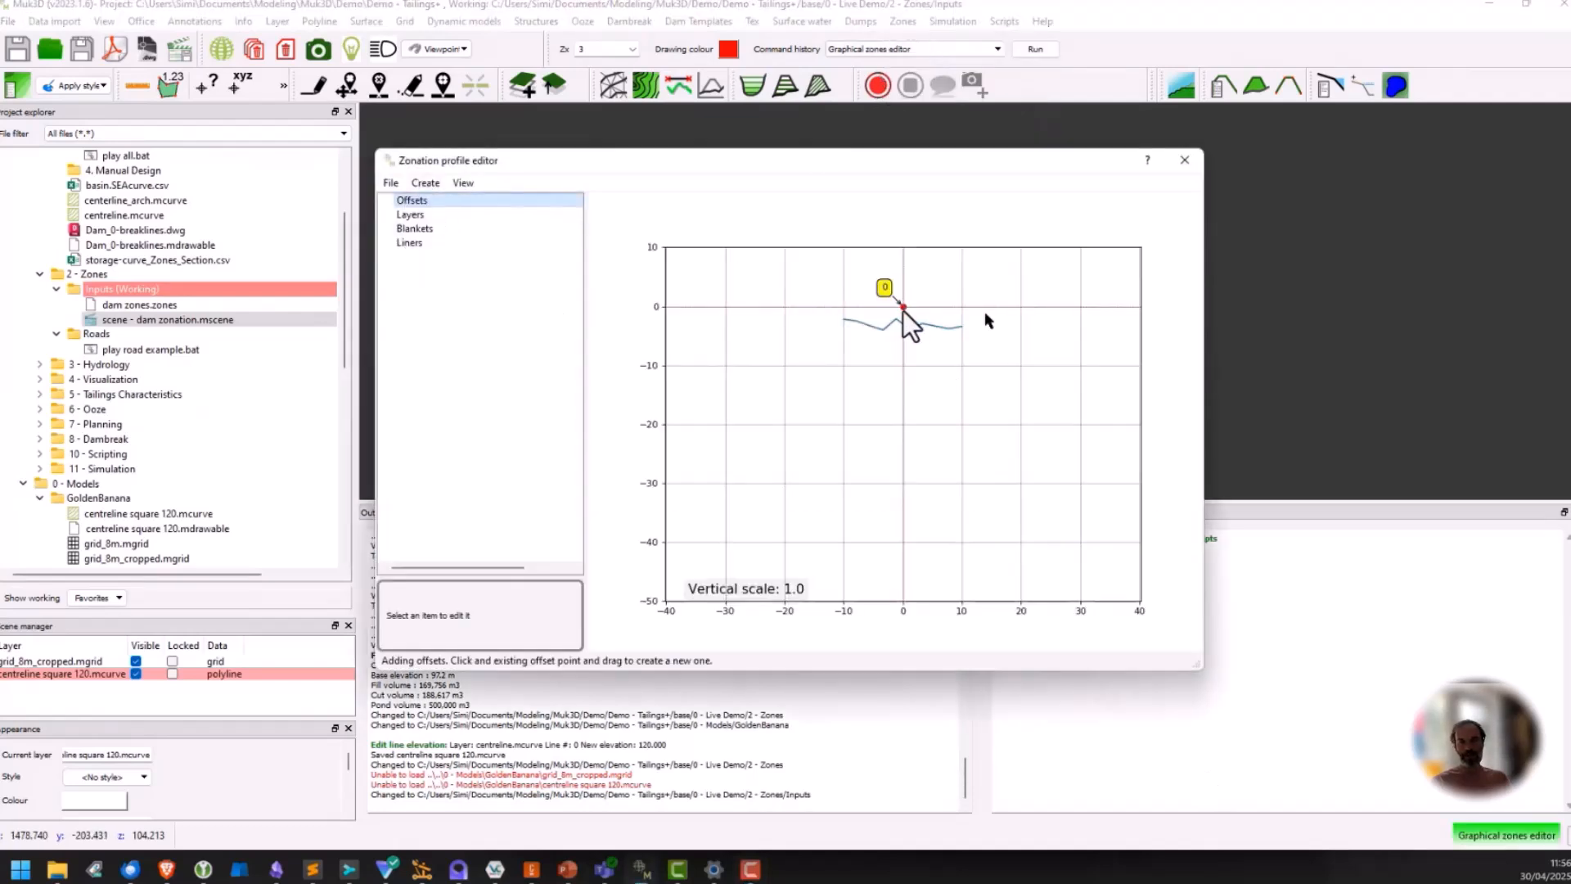
pyautogui.moveTo(903, 308); pyautogui.dragTo(860, 309)
pyautogui.write('10')
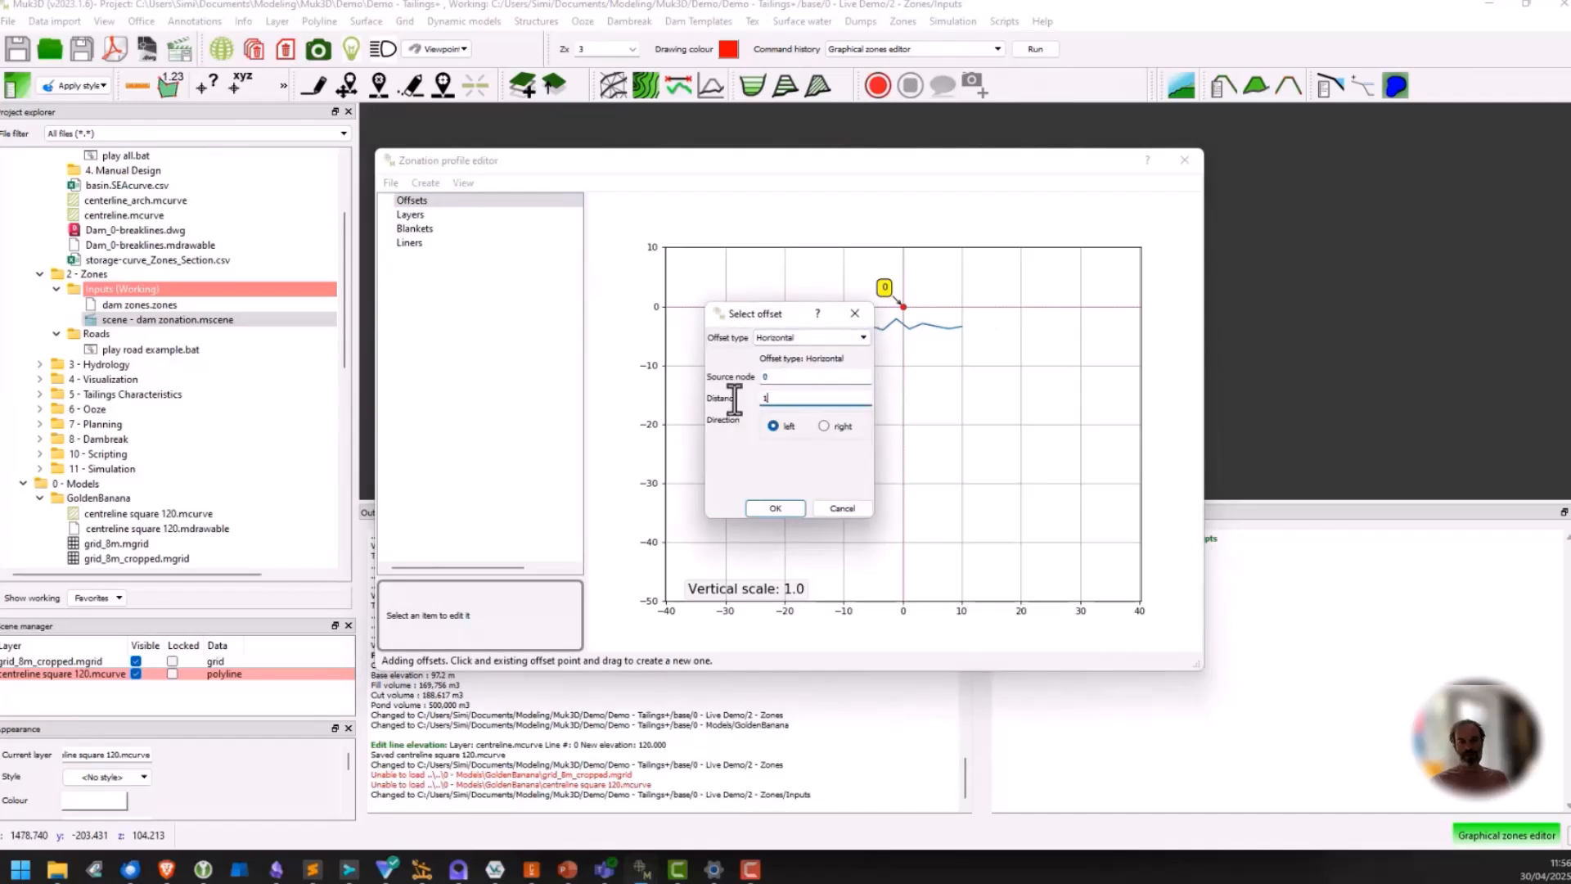
pyautogui.click(784, 508)
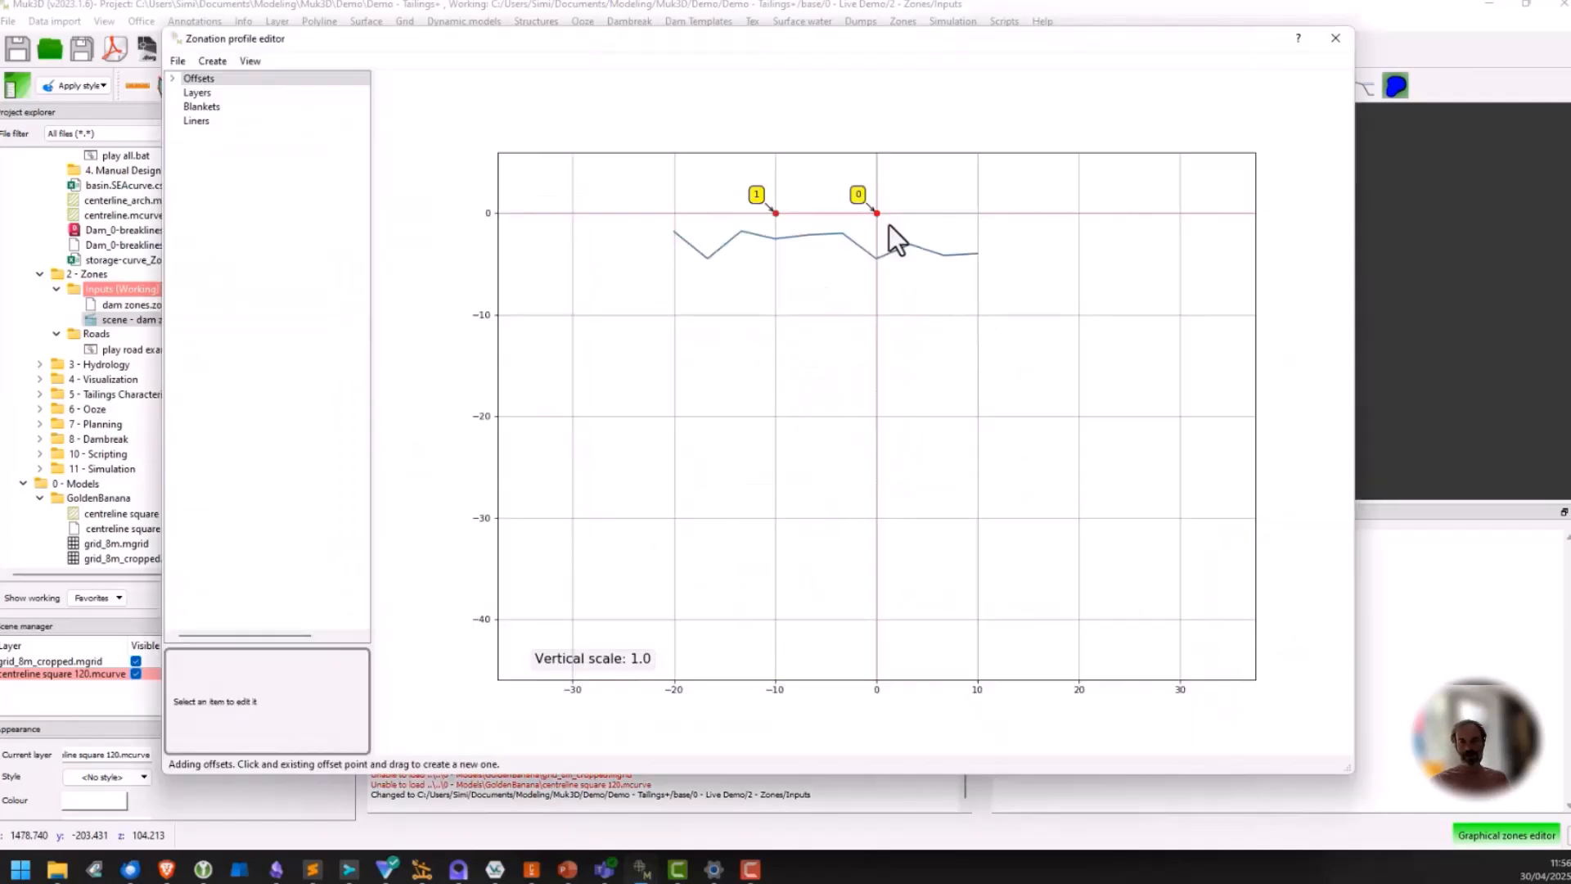
pyautogui.moveTo(877, 218); pyautogui.dragTo(974, 218)
pyautogui.click(741, 499)
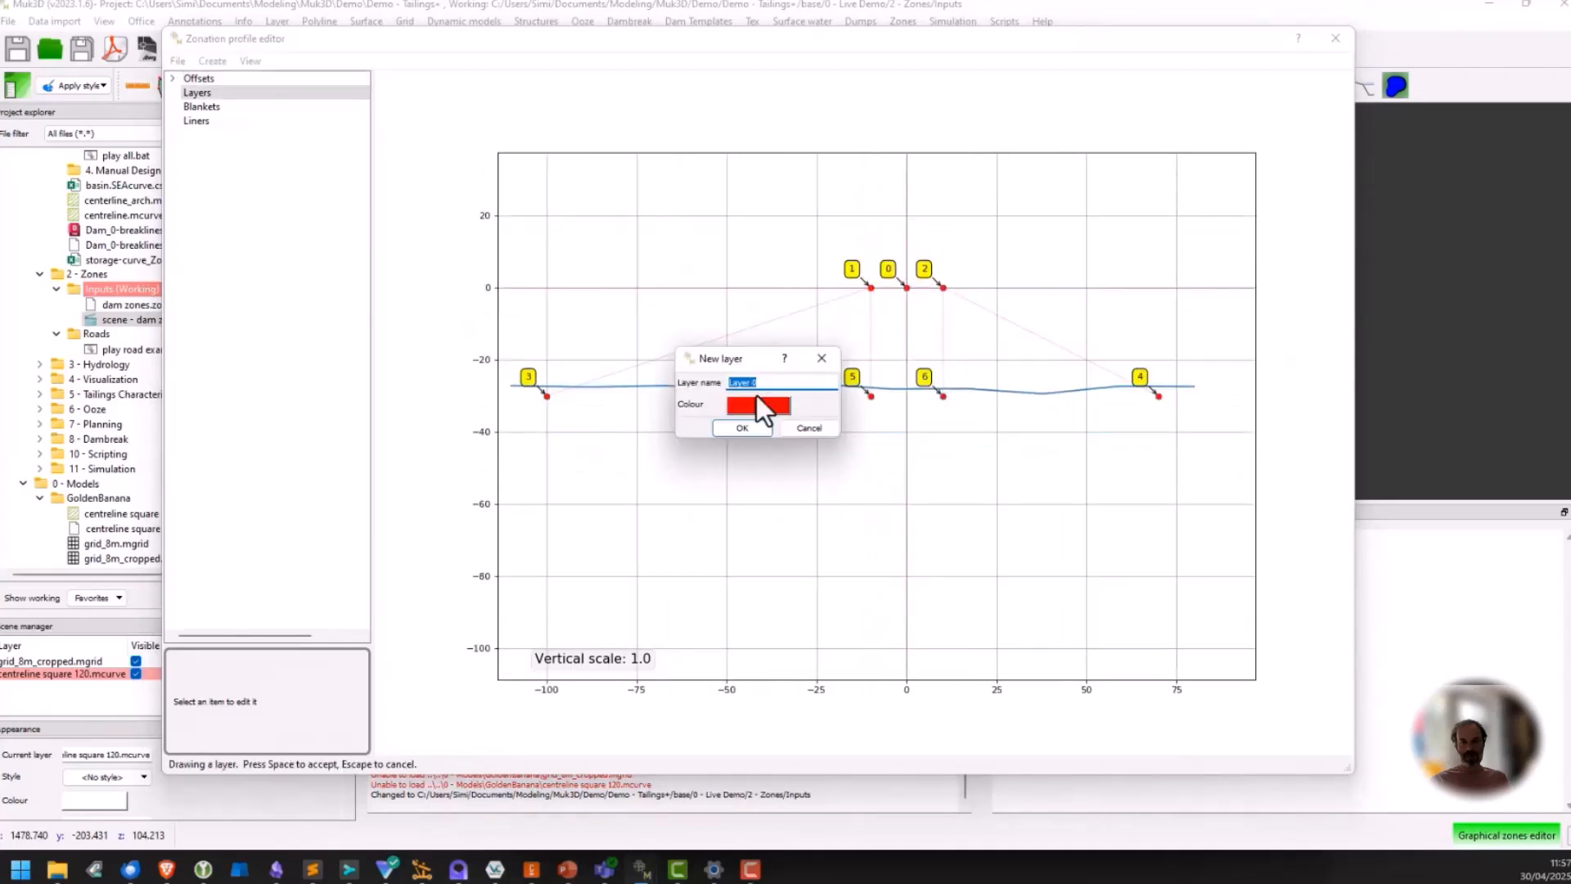
# Create a red layer named Downstream Earthrock on the triangle between nodes 1, 3 and 5.
pyautogui.write('Downstream Earthrock')
pyautogui.click(747, 427)
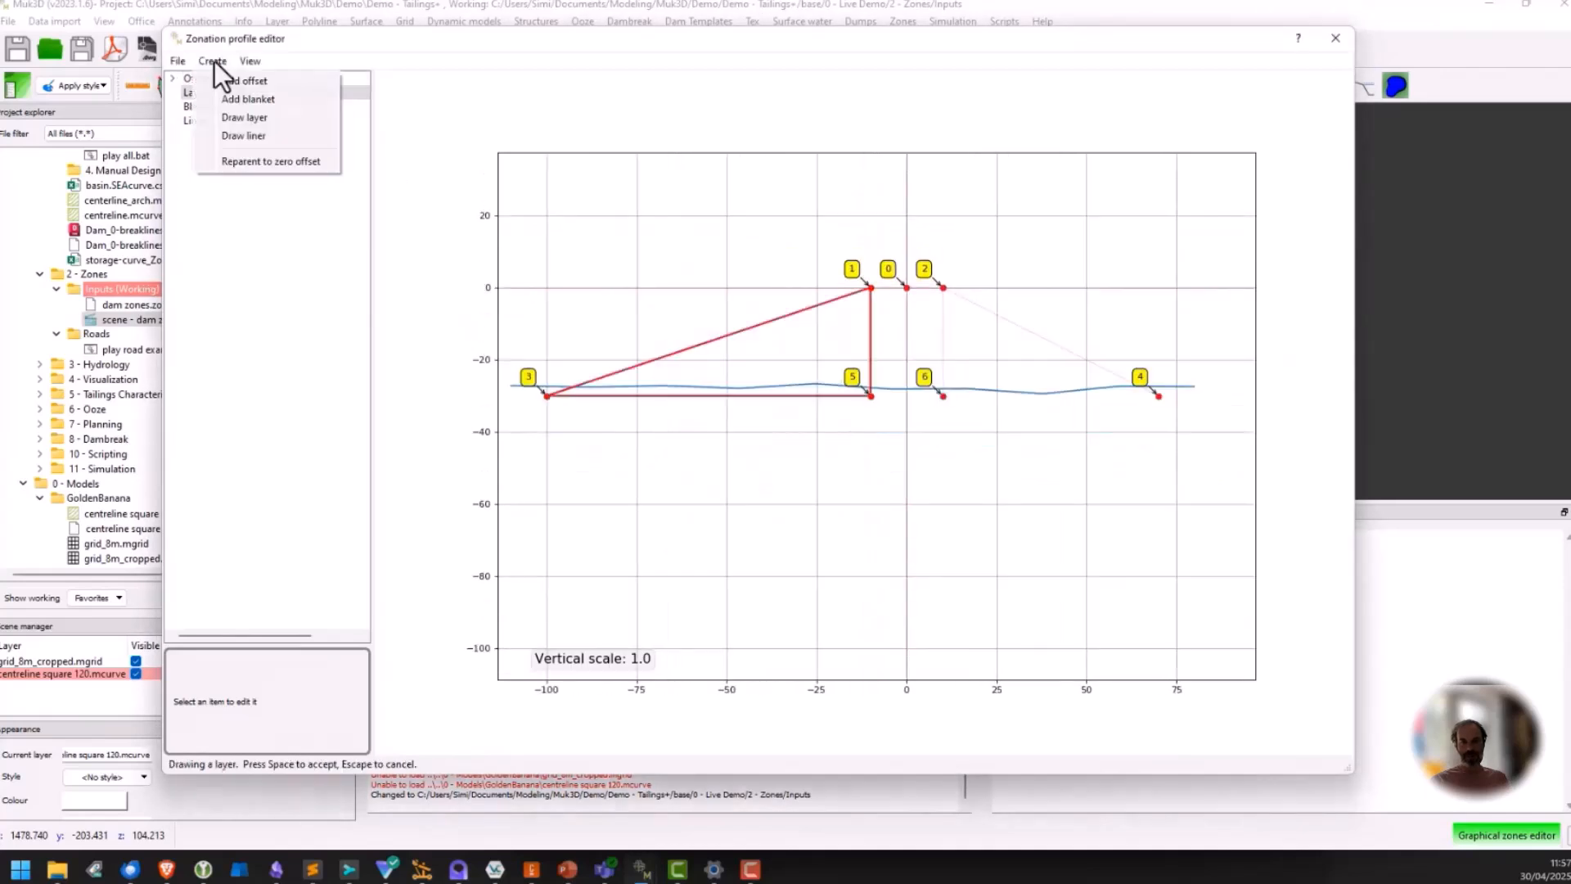
# Draw a yellow core layer between nodes 1, 2, 6 and 5, and a magenta Upstream Earthrock layer on nodes 2, 6 and 4.
pyautogui.press('space')
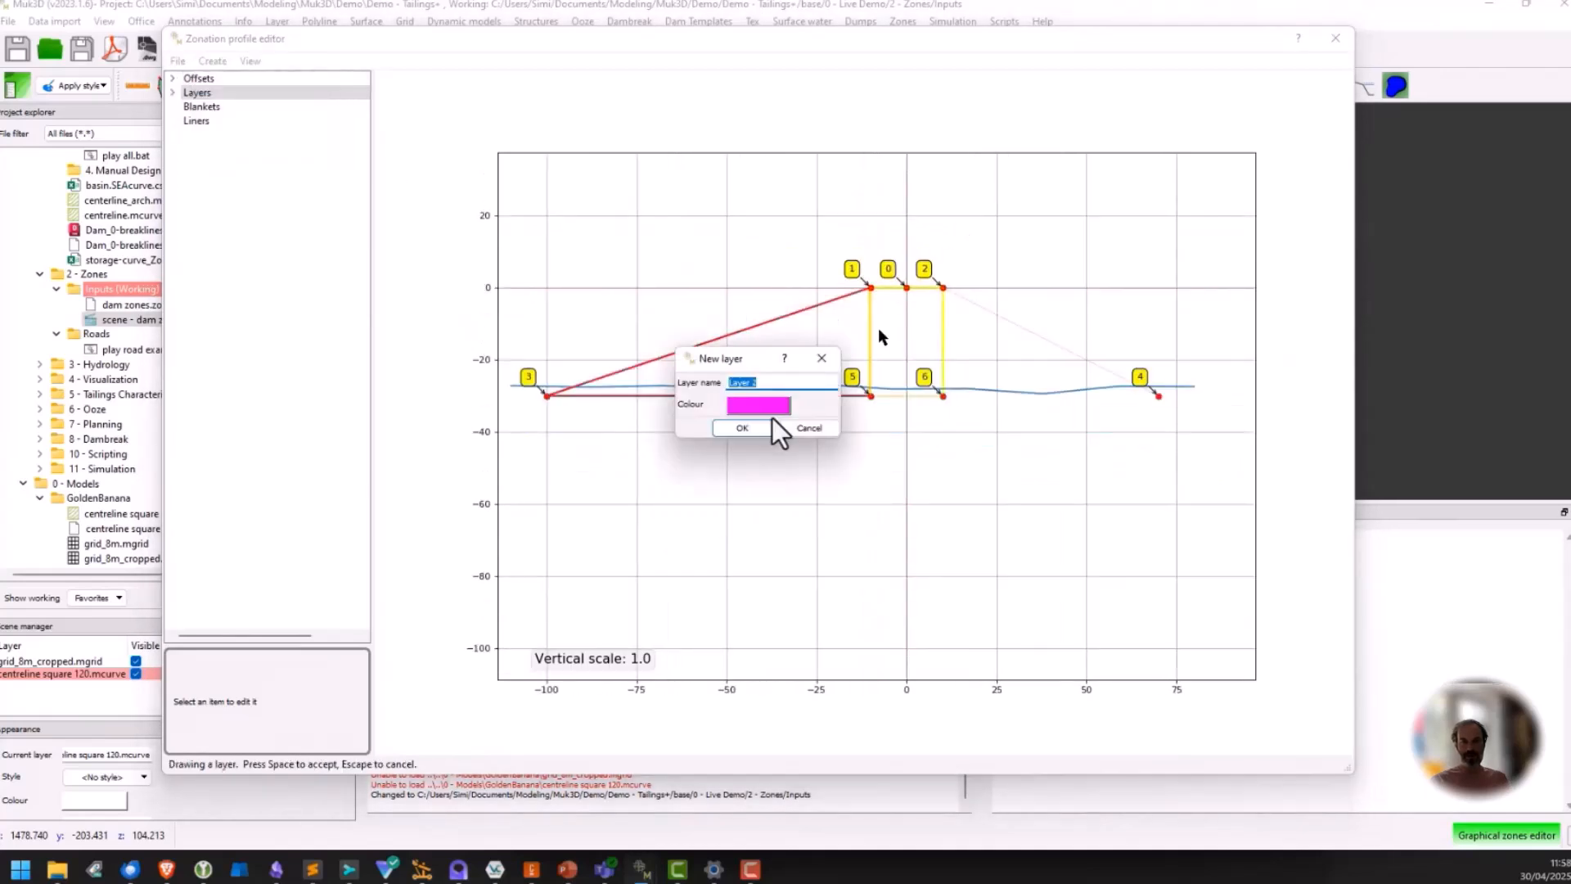
pyautogui.click(779, 427)
pyautogui.click(942, 288)
pyautogui.click(943, 396)
pyautogui.click(1158, 397)
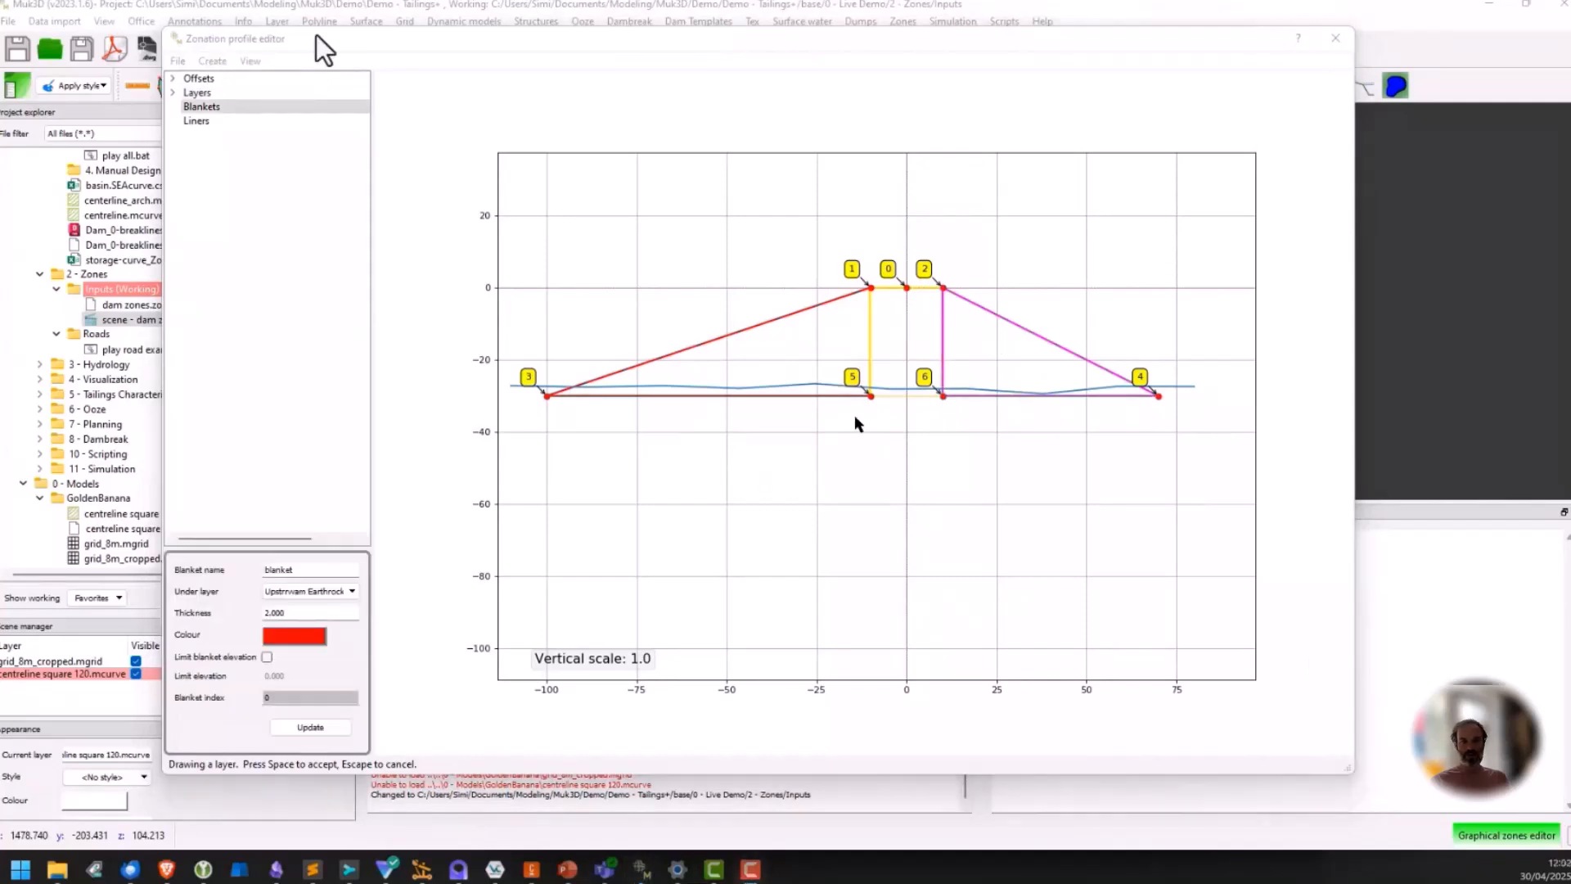
# Add a red blanket of thickness 2 along the ground under the Downstream Earthrock layer and draw a liner from node 2 to node 4.
pyautogui.click(212, 60)
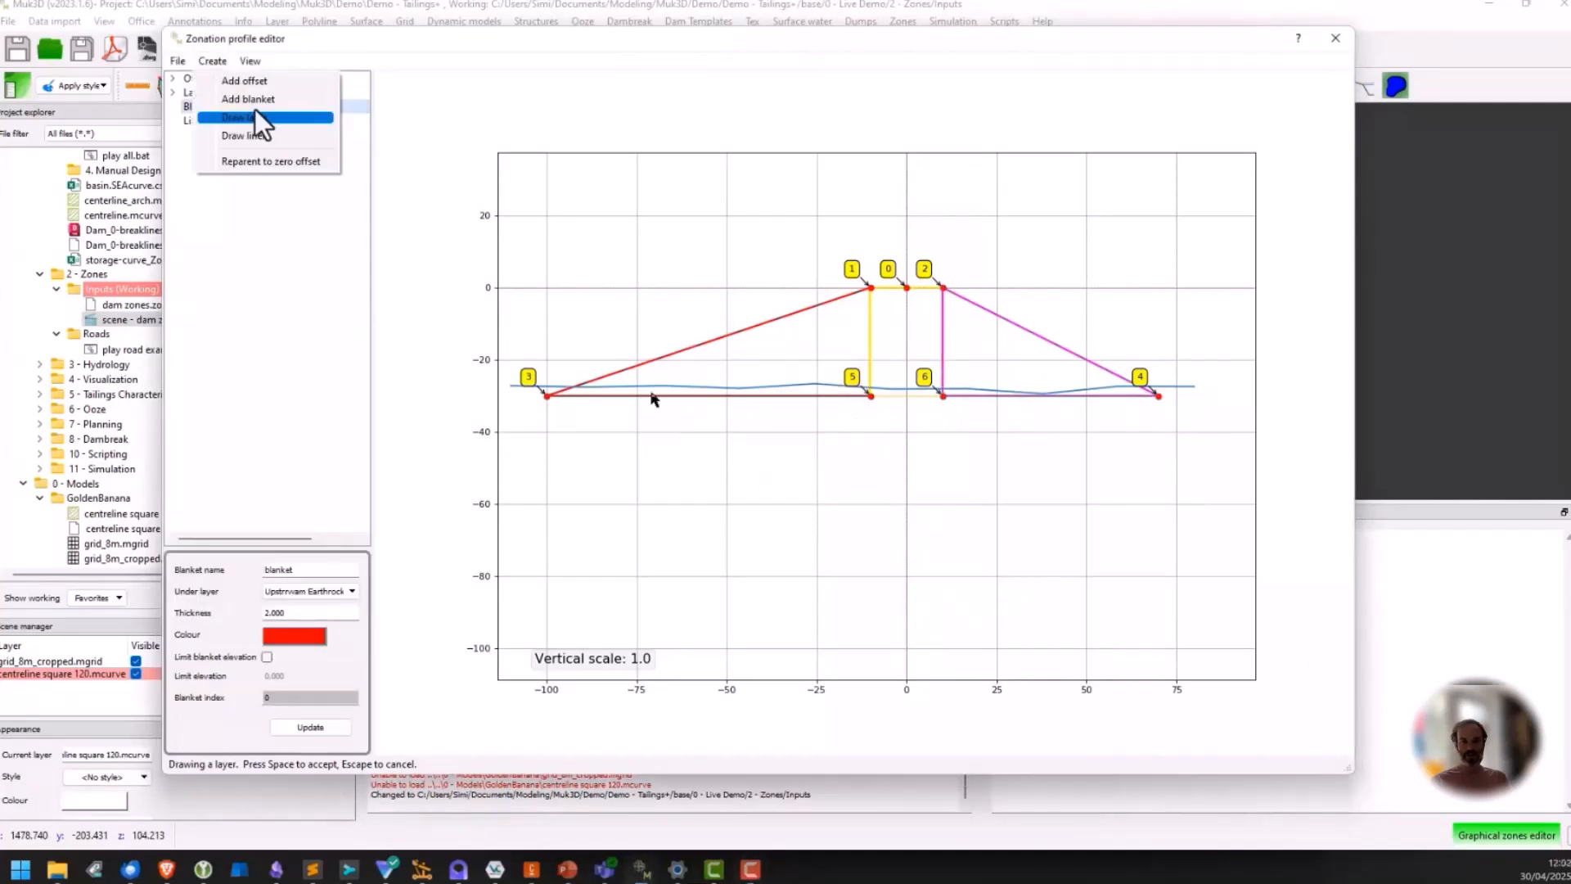
pyautogui.click(248, 99)
pyautogui.click(212, 61)
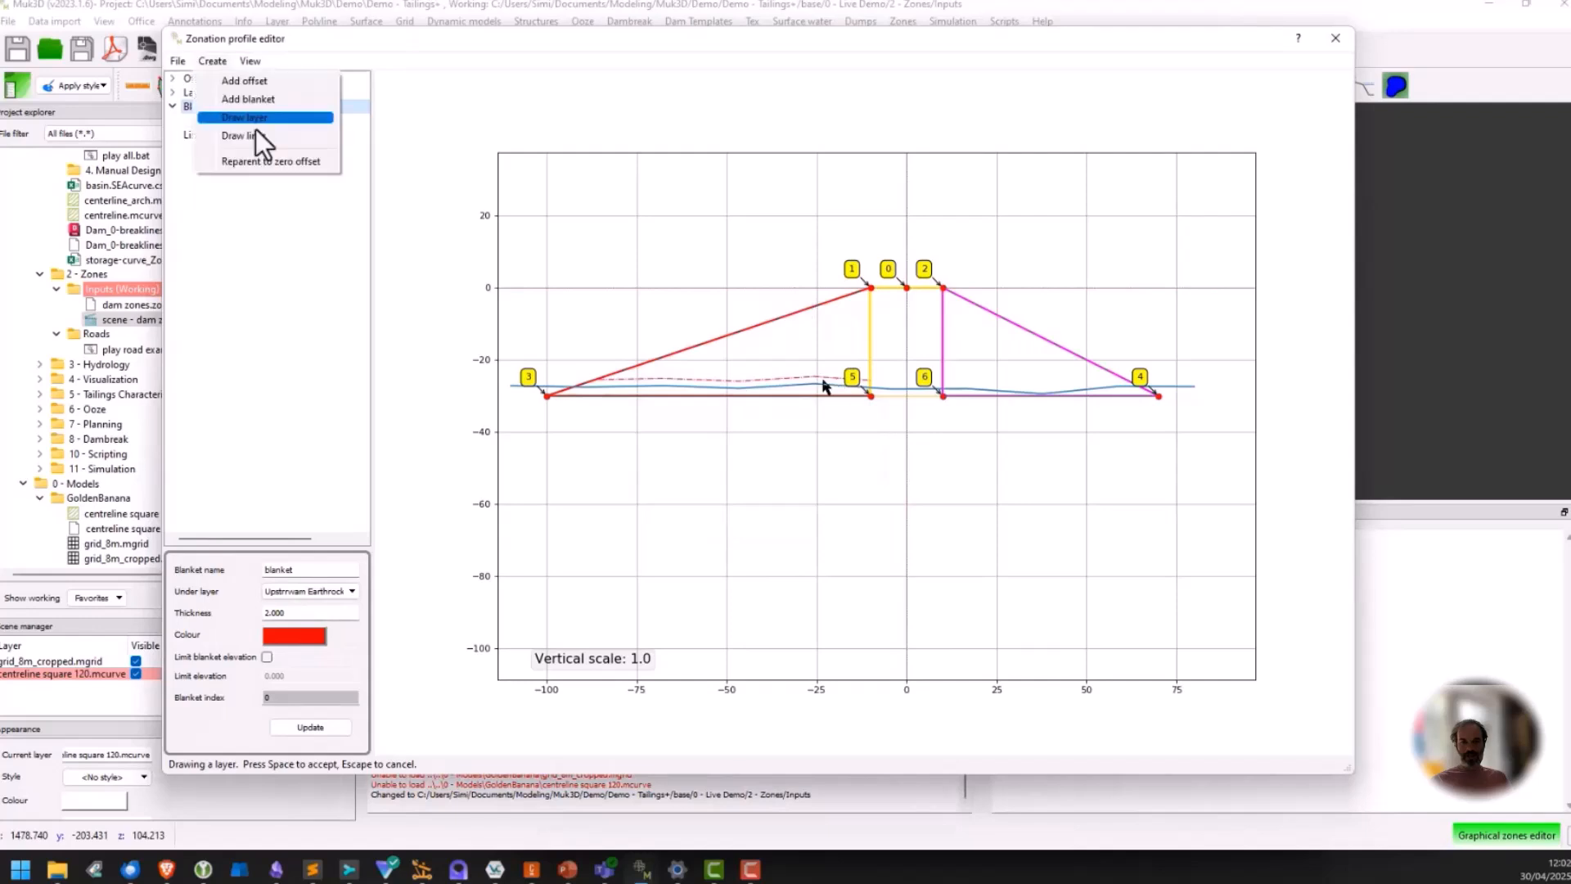
pyautogui.click(253, 134)
pyautogui.click(748, 413)
pyautogui.click(568, 306)
pyautogui.click(852, 530)
pyautogui.click(742, 428)
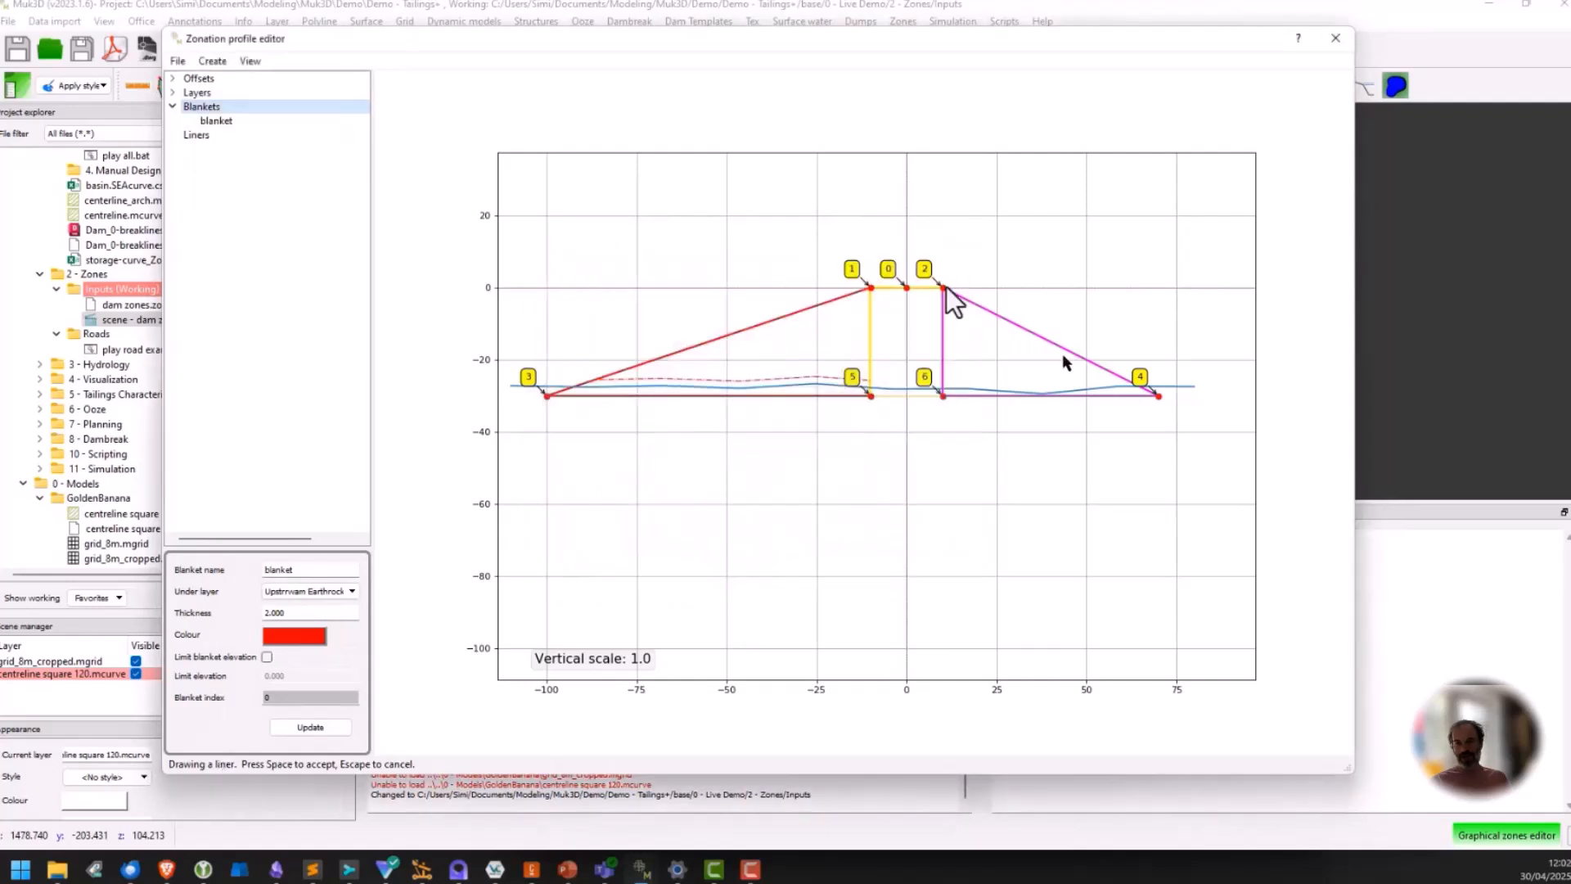
pyautogui.click(1158, 396)
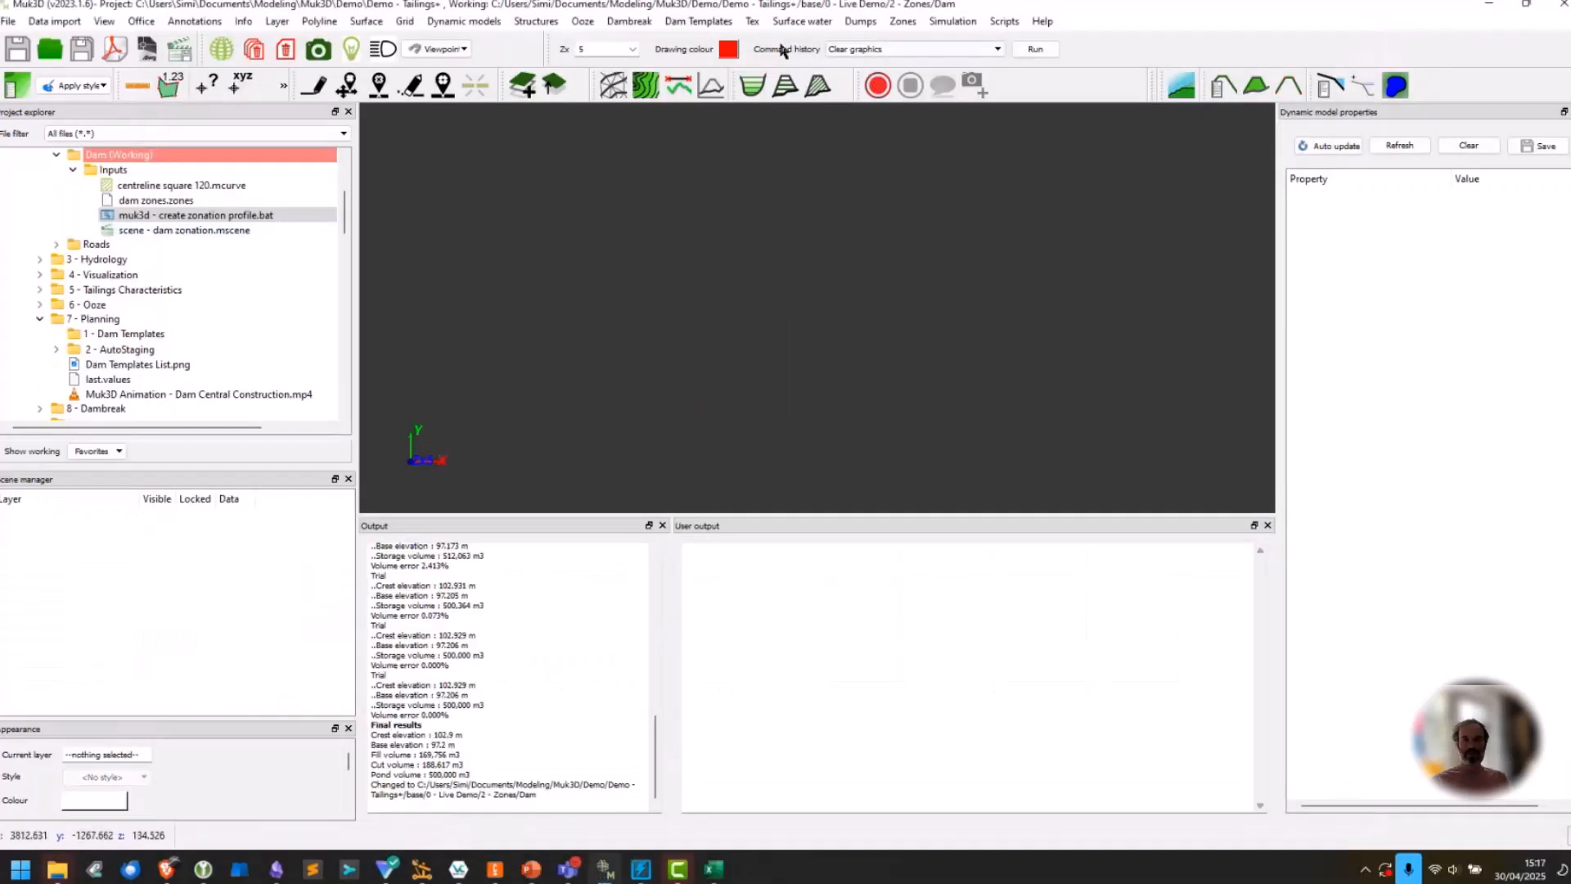
# Load the zones model Inputs/dam zones.zones into the graphical zones editor and enlarge the editor window.
pyautogui.click(902, 21)
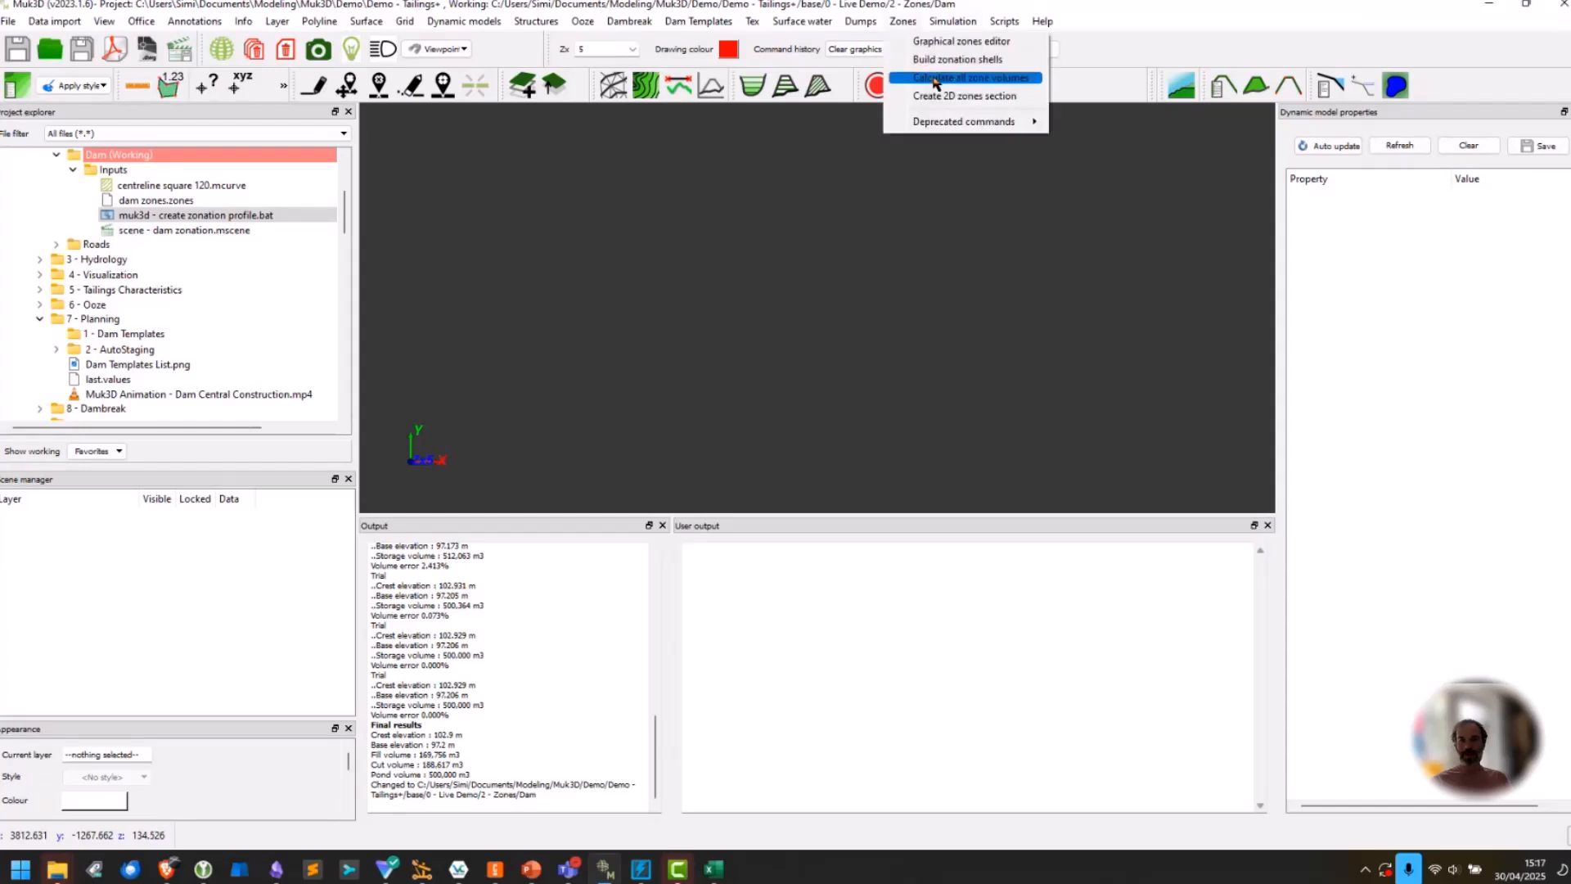
pyautogui.click(951, 41)
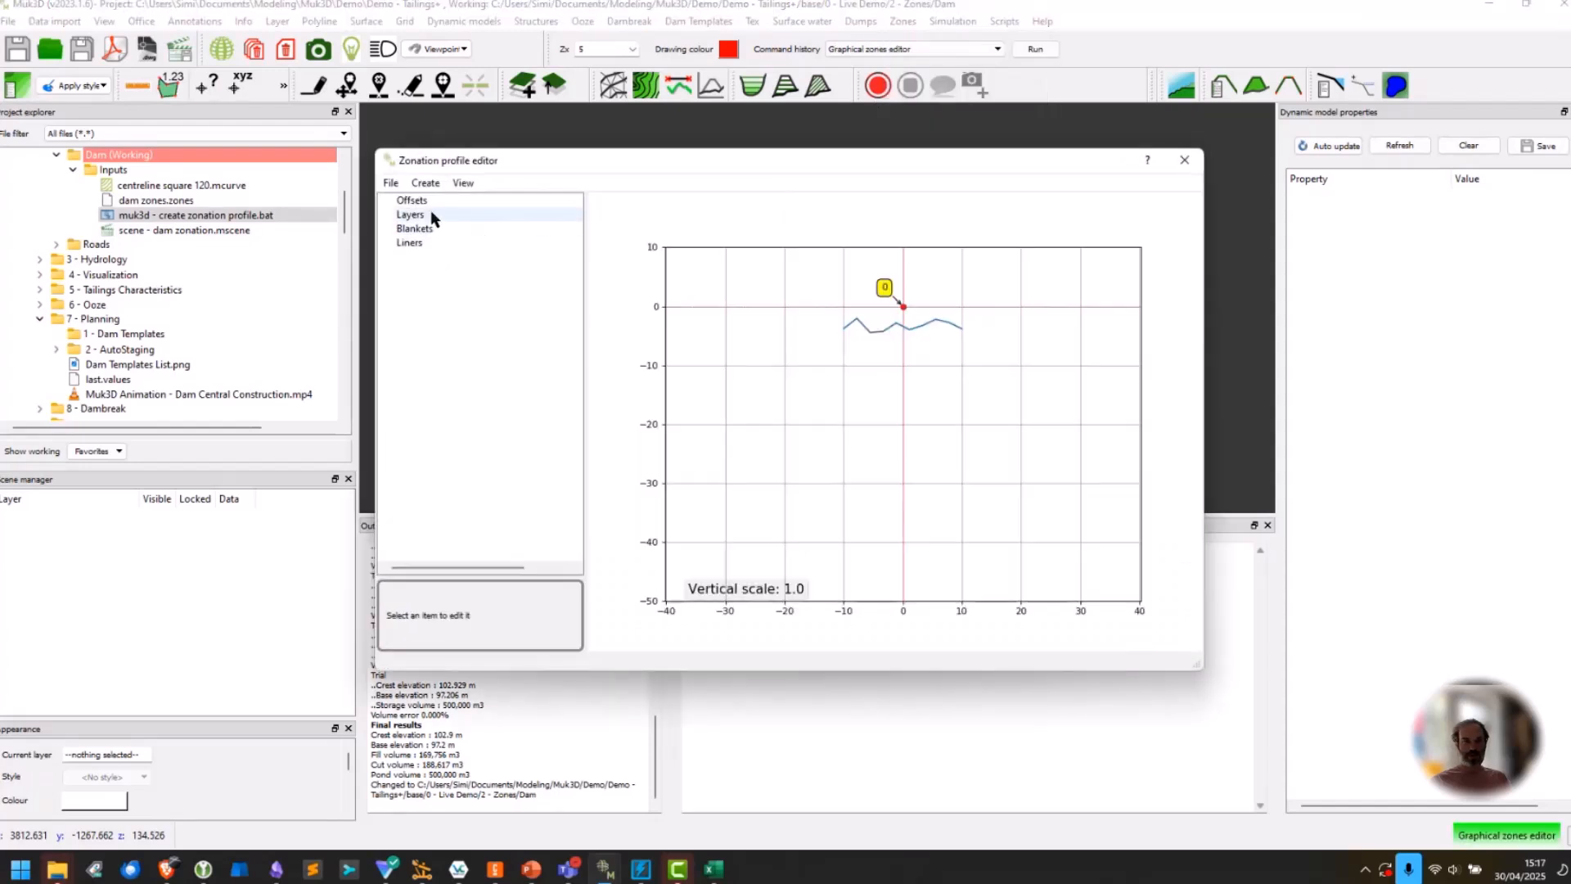
pyautogui.click(391, 183)
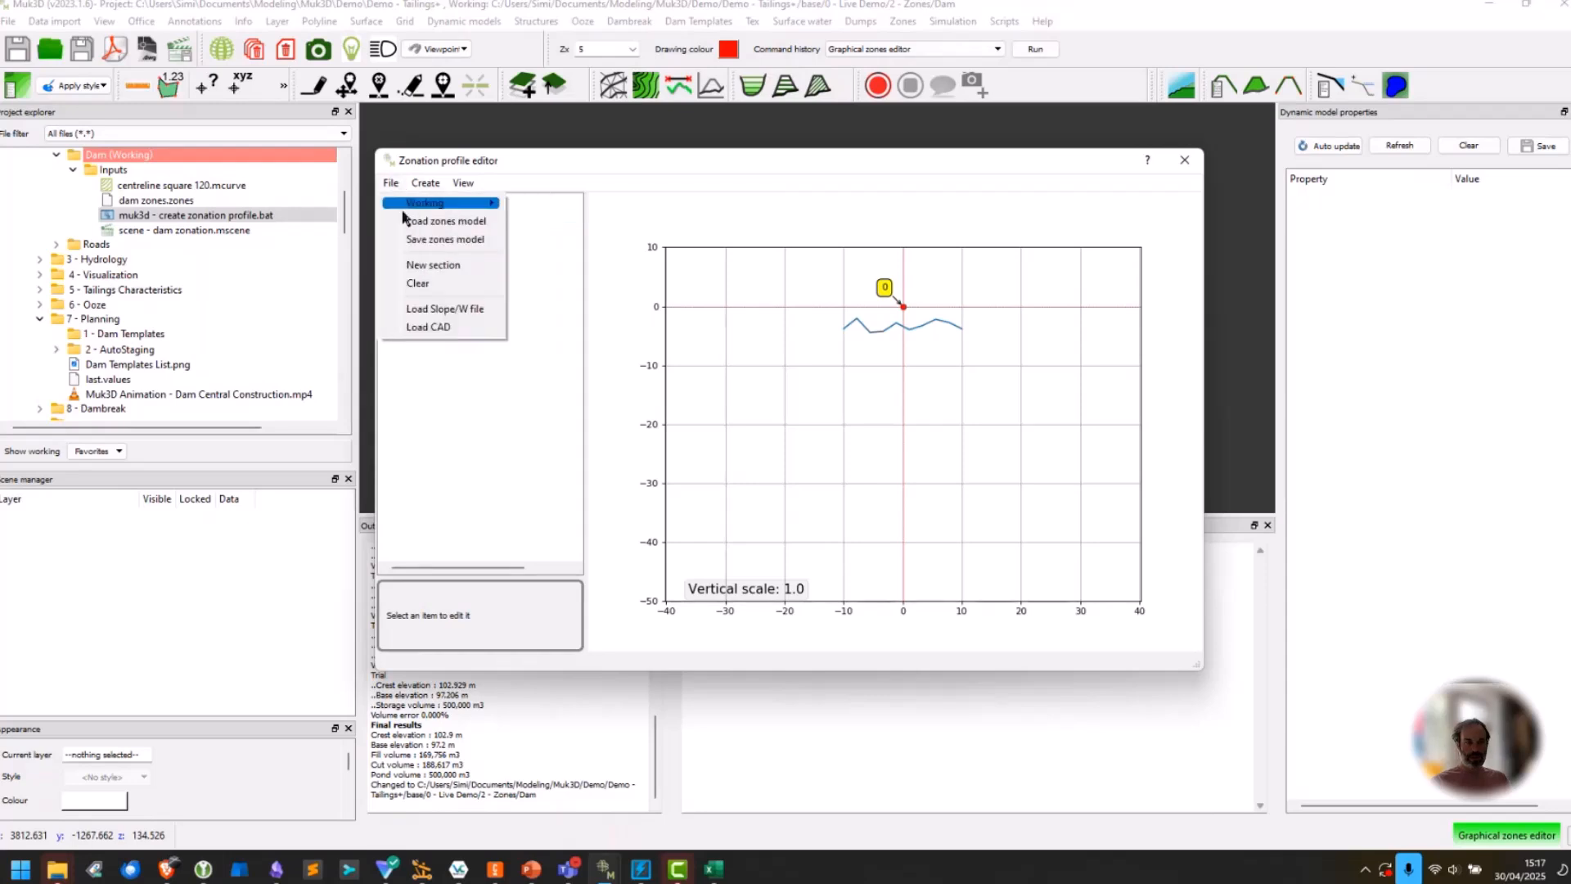
pyautogui.click(406, 221)
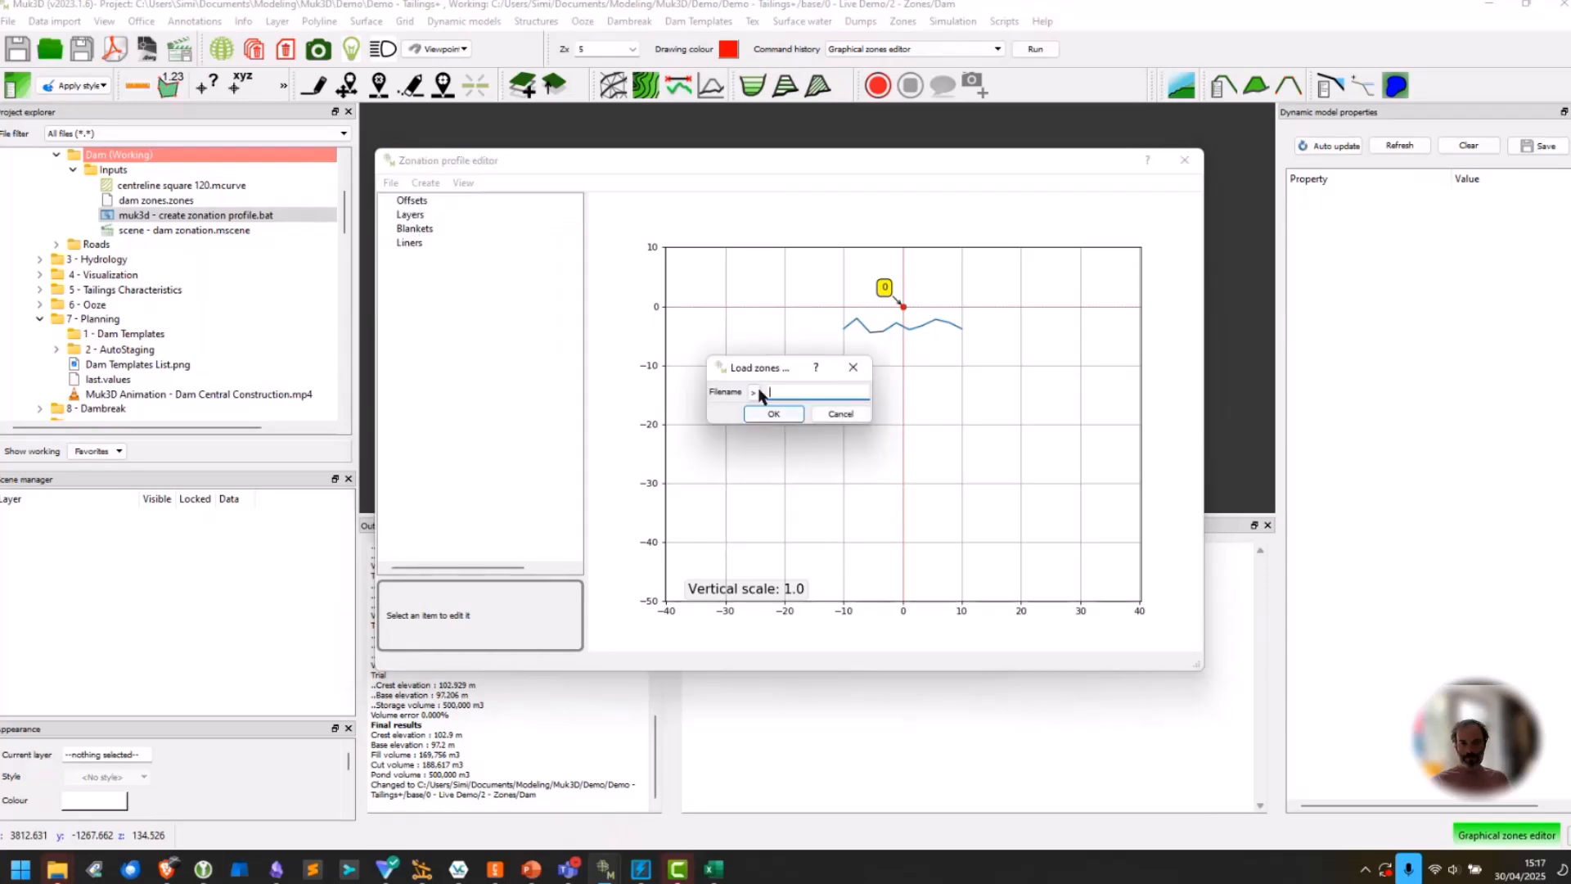
pyautogui.click(754, 392)
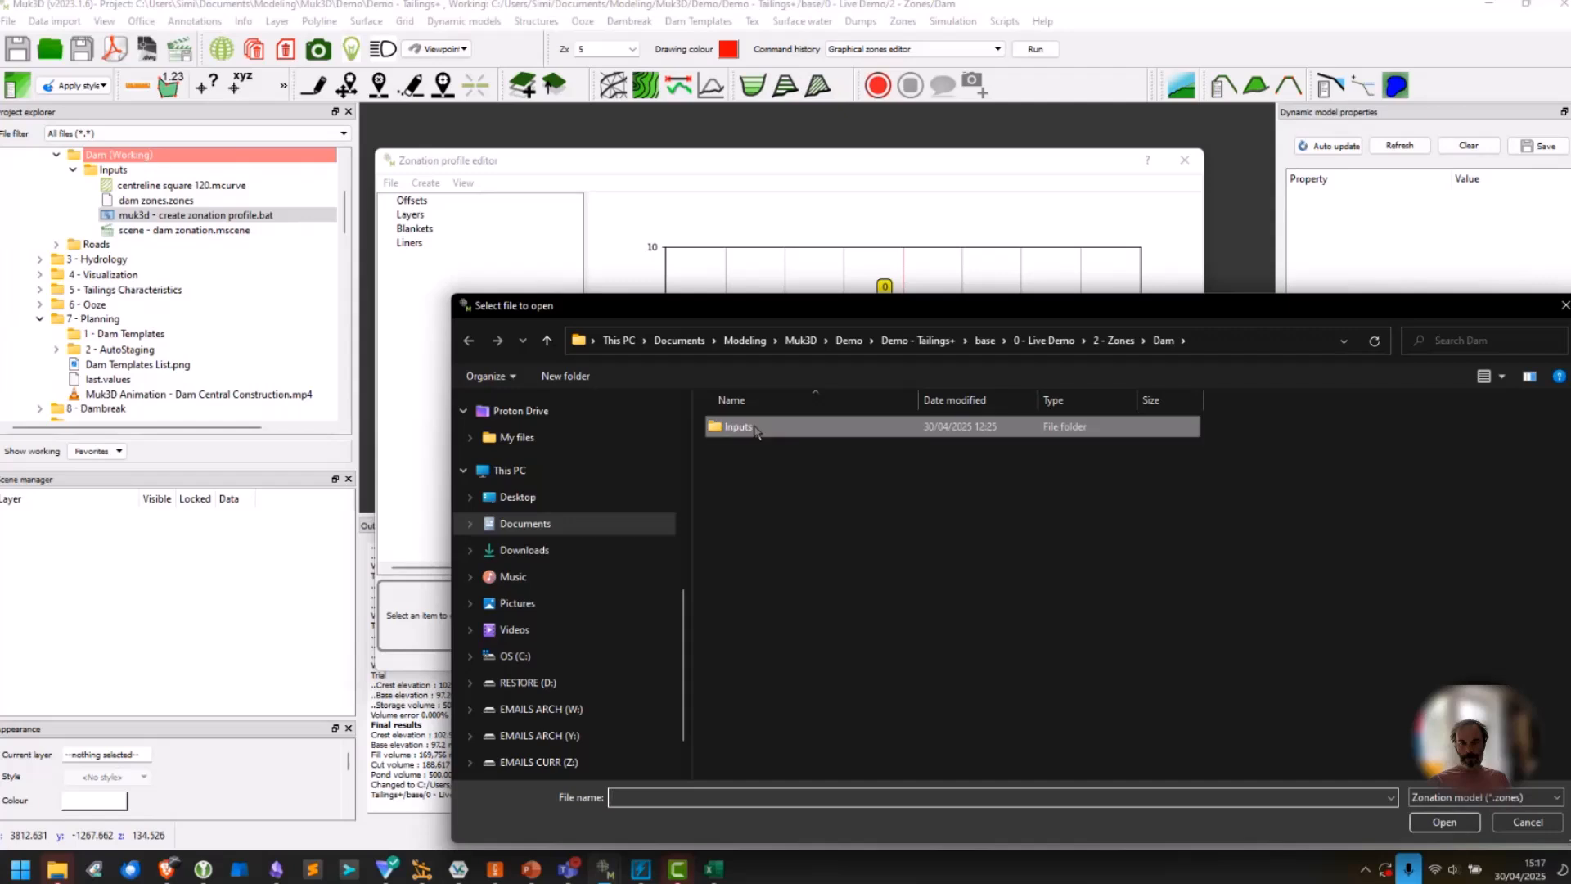
pyautogui.doubleClick(753, 427)
pyautogui.doubleClick(749, 425)
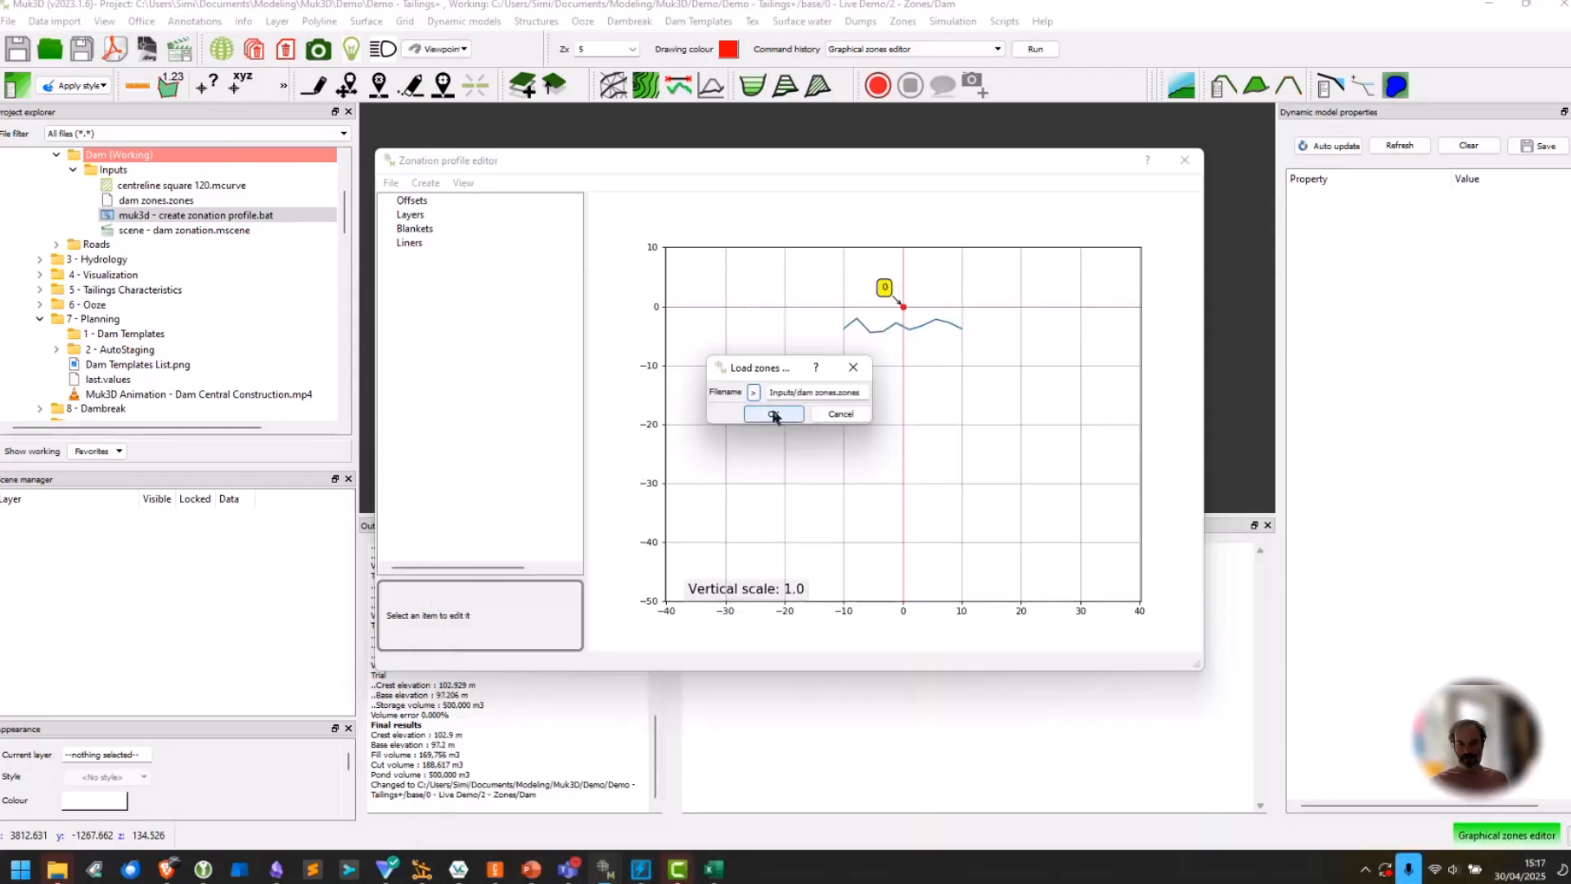
pyautogui.click(774, 415)
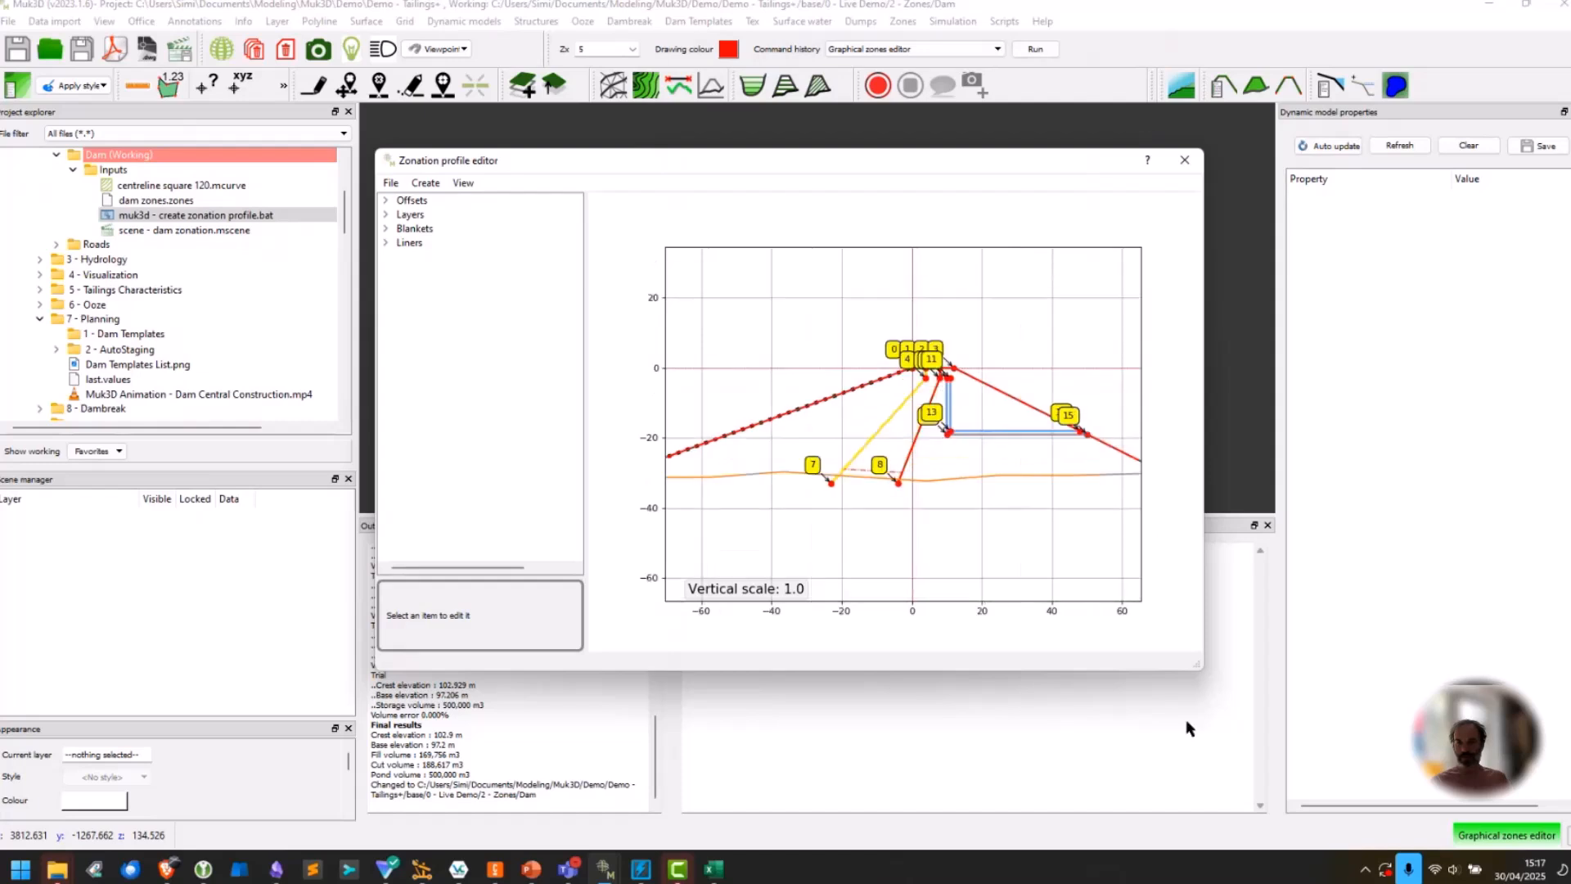
pyautogui.moveTo(1198, 667); pyautogui.dragTo(1438, 817)
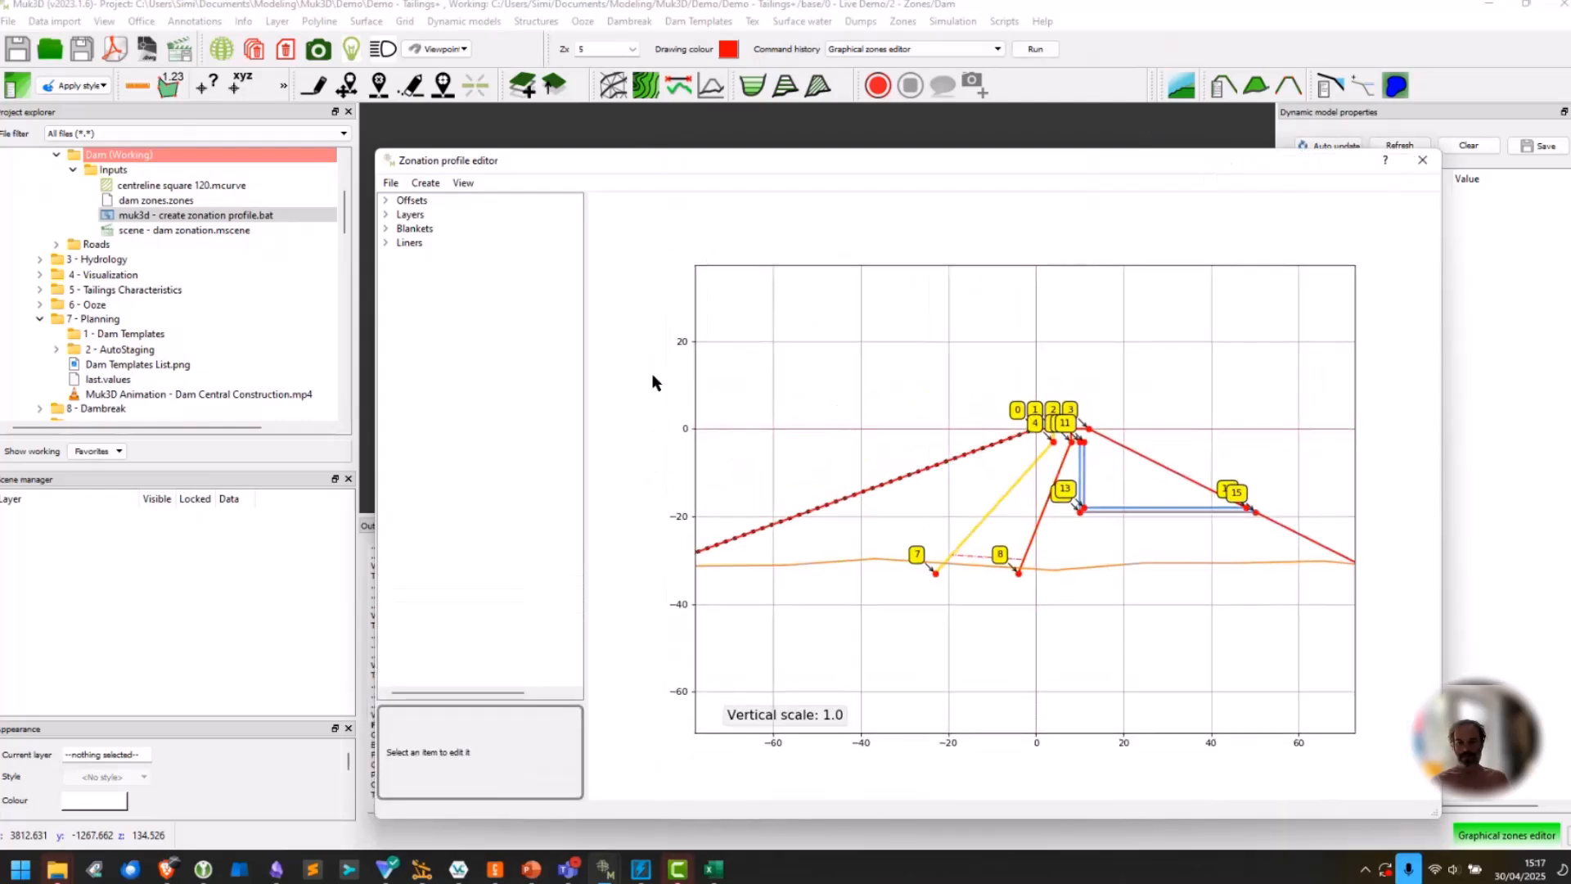
pyautogui.moveTo(370, 151); pyautogui.dragTo(216, 67)
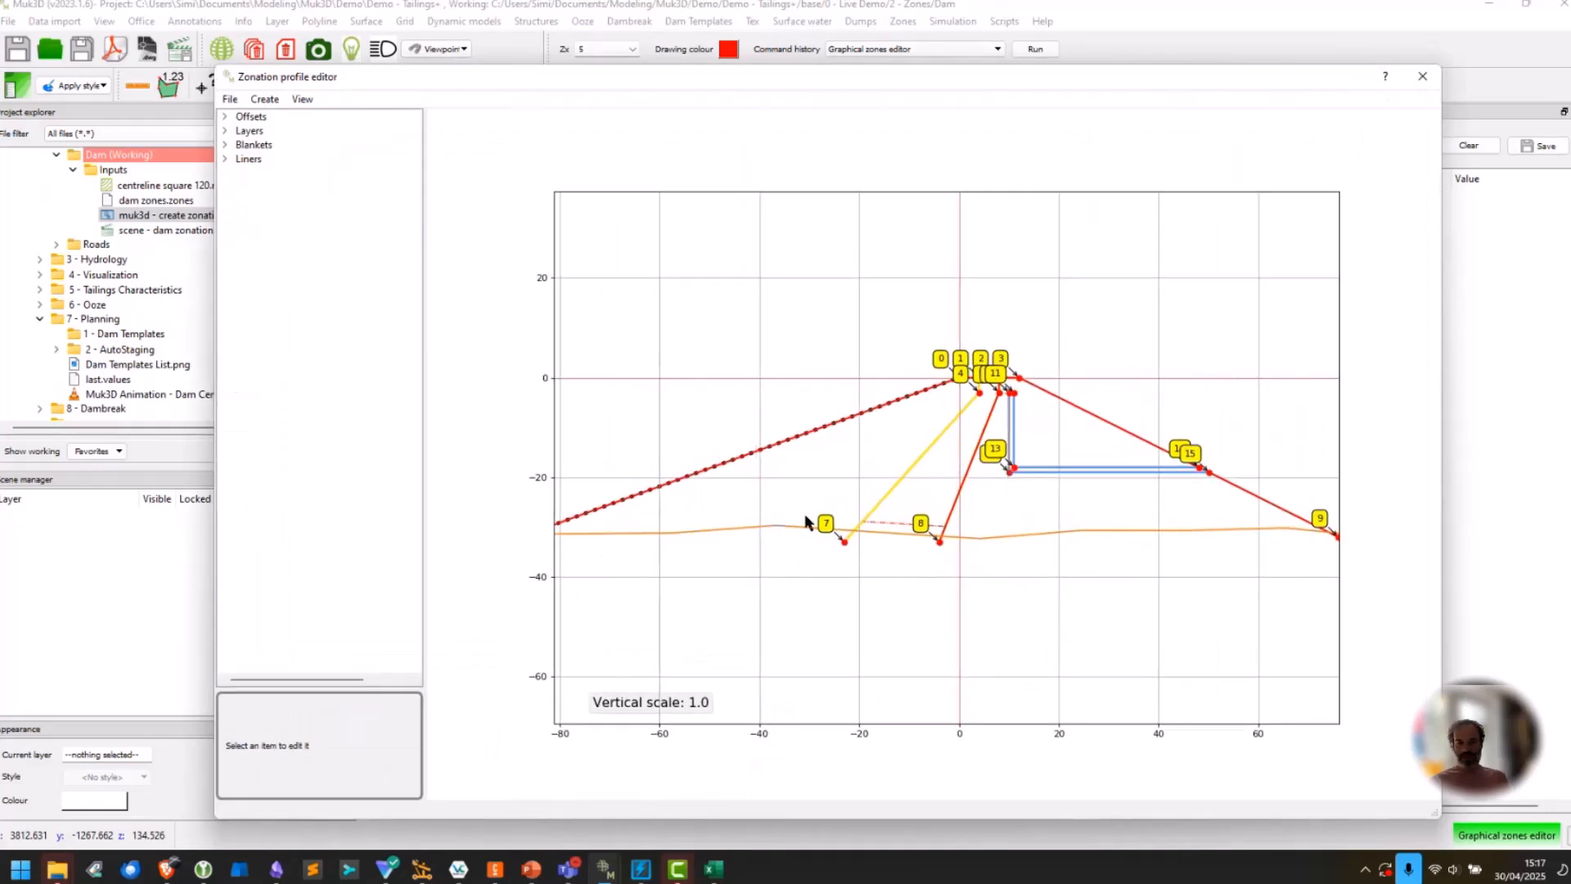
# Review the Sand Outside, Impervious Core, Sand Inside and Drainage Zone layers and the blanket of the loaded profile, and close the editor.
pyautogui.click(226, 132)
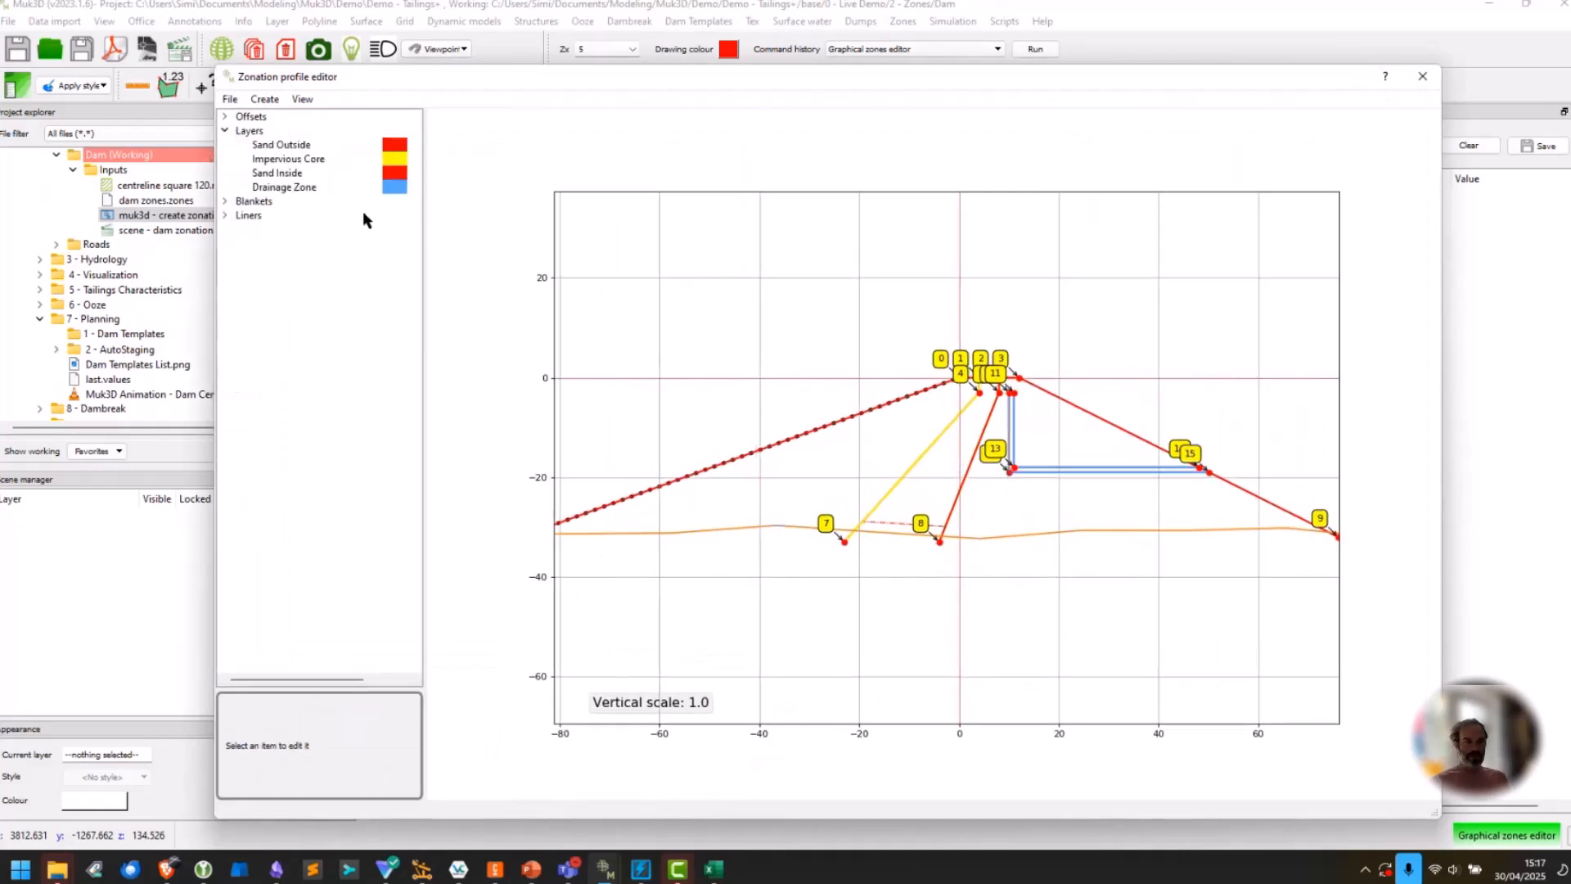
pyautogui.click(295, 159)
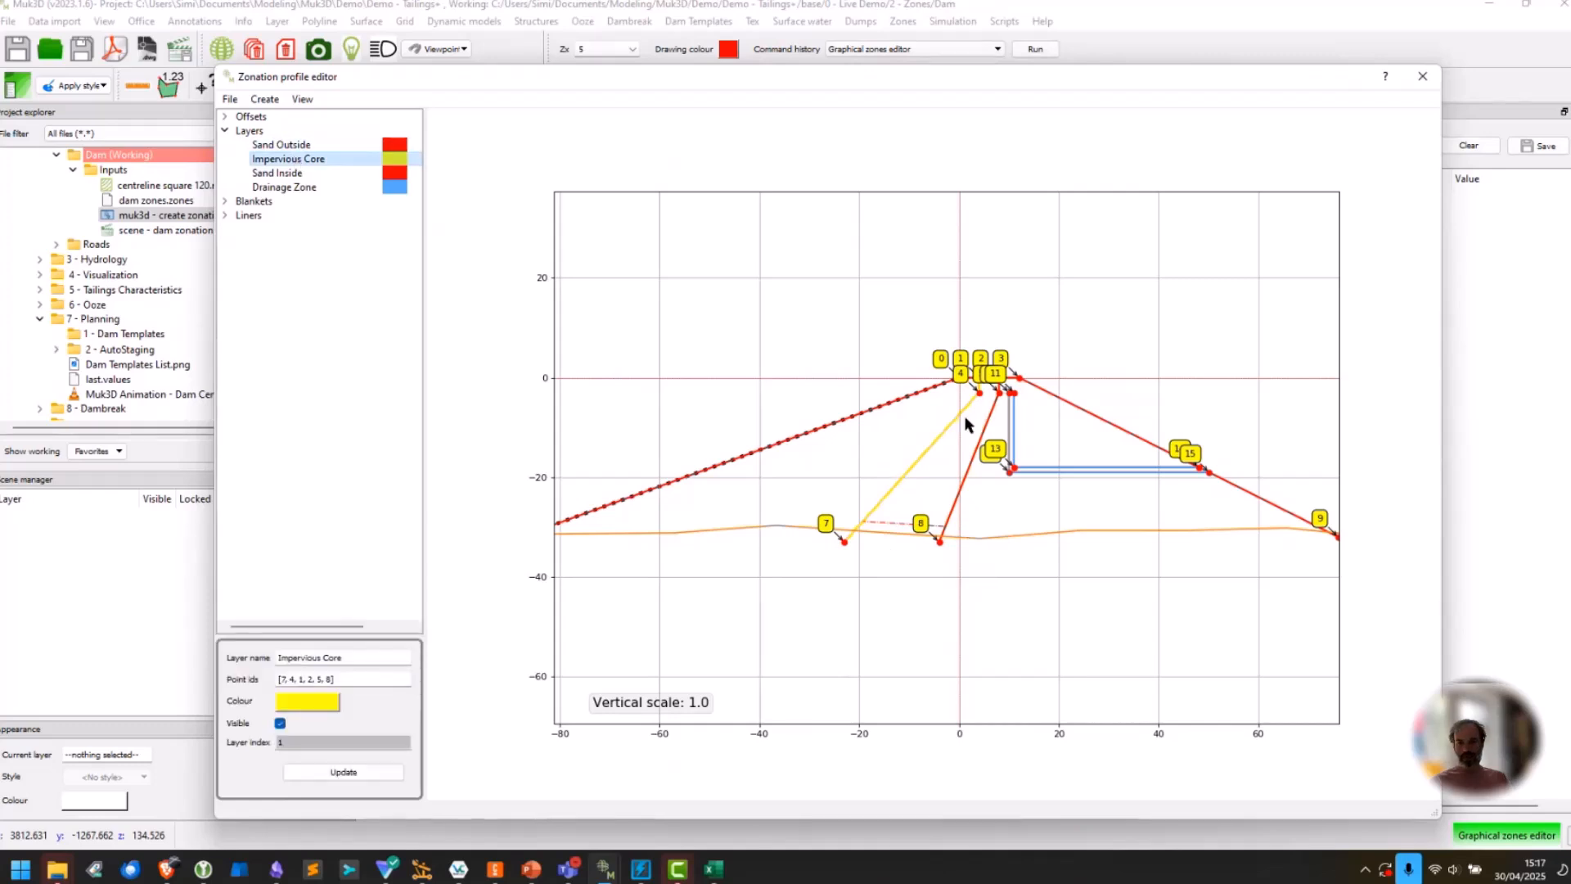
pyautogui.click(286, 145)
pyautogui.click(296, 173)
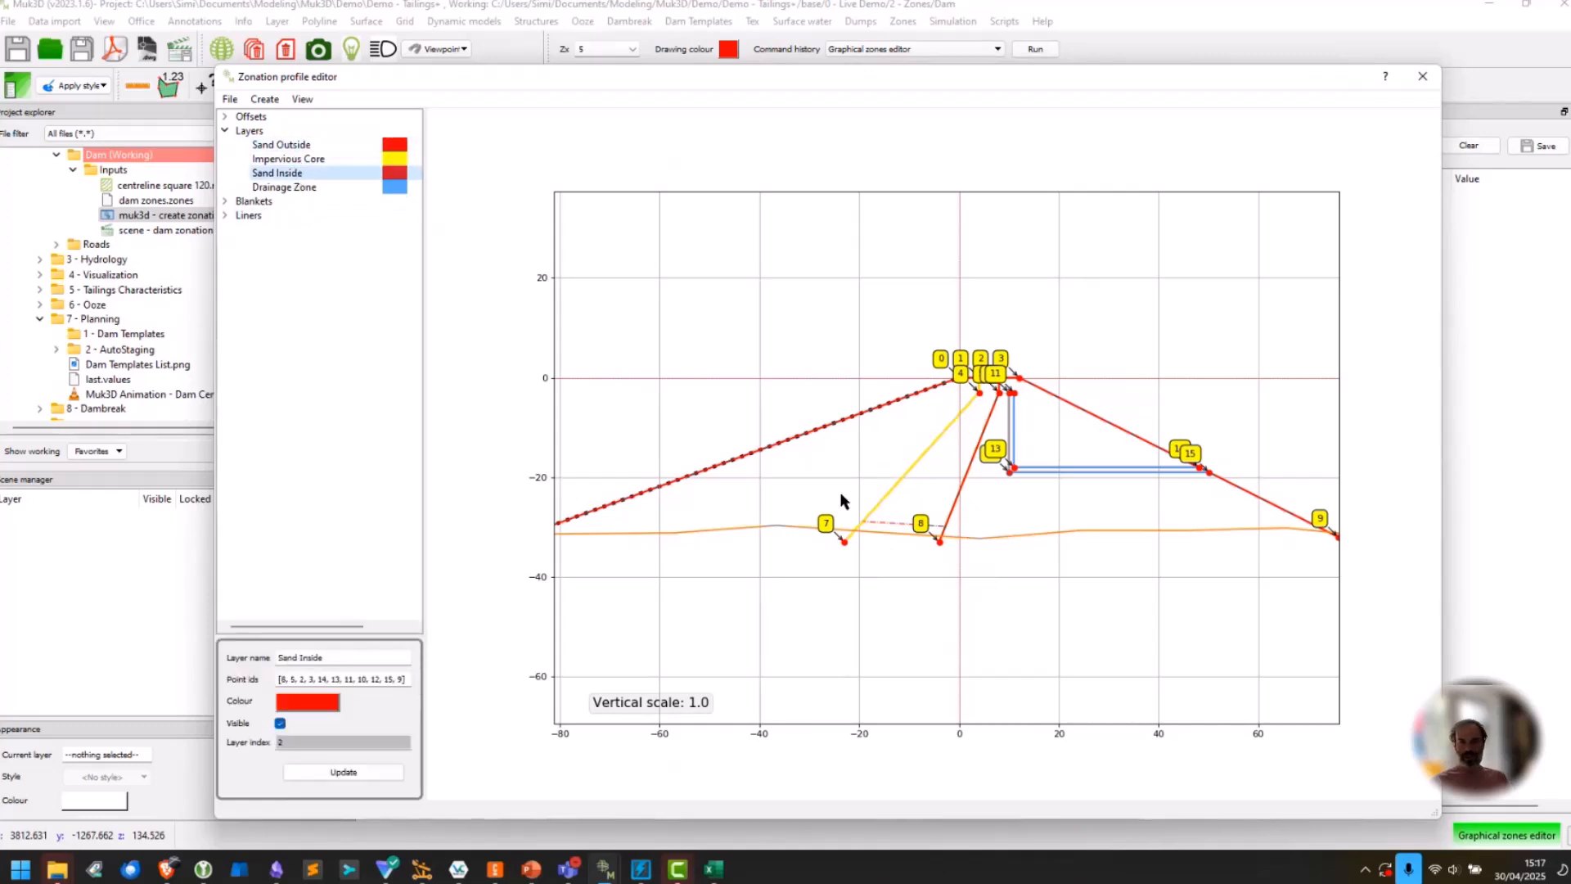
pyautogui.click(332, 187)
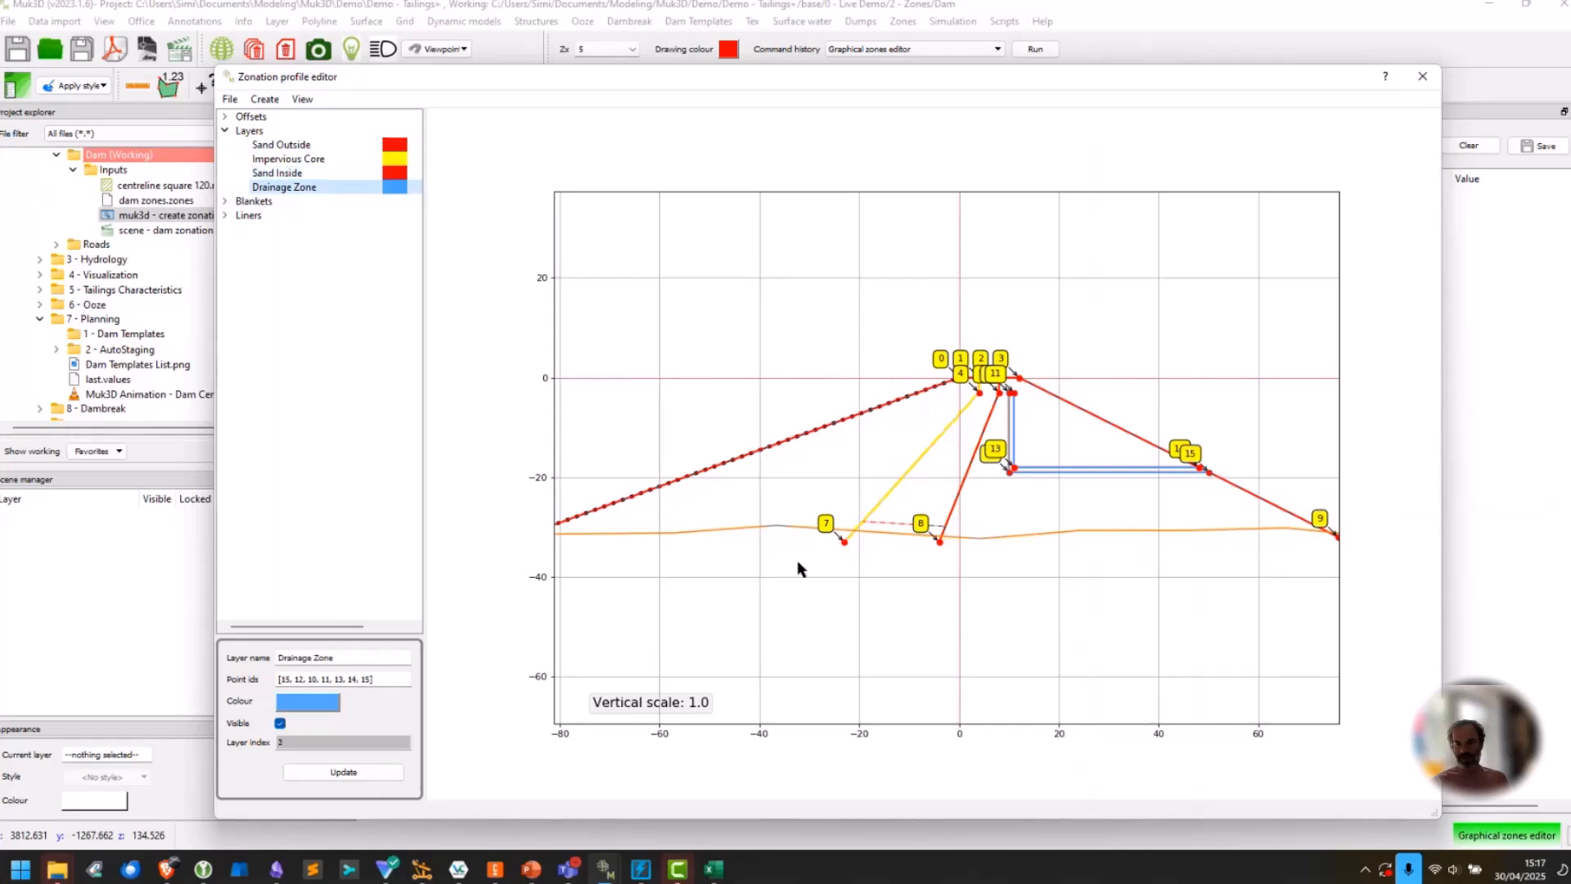
pyautogui.click(226, 201)
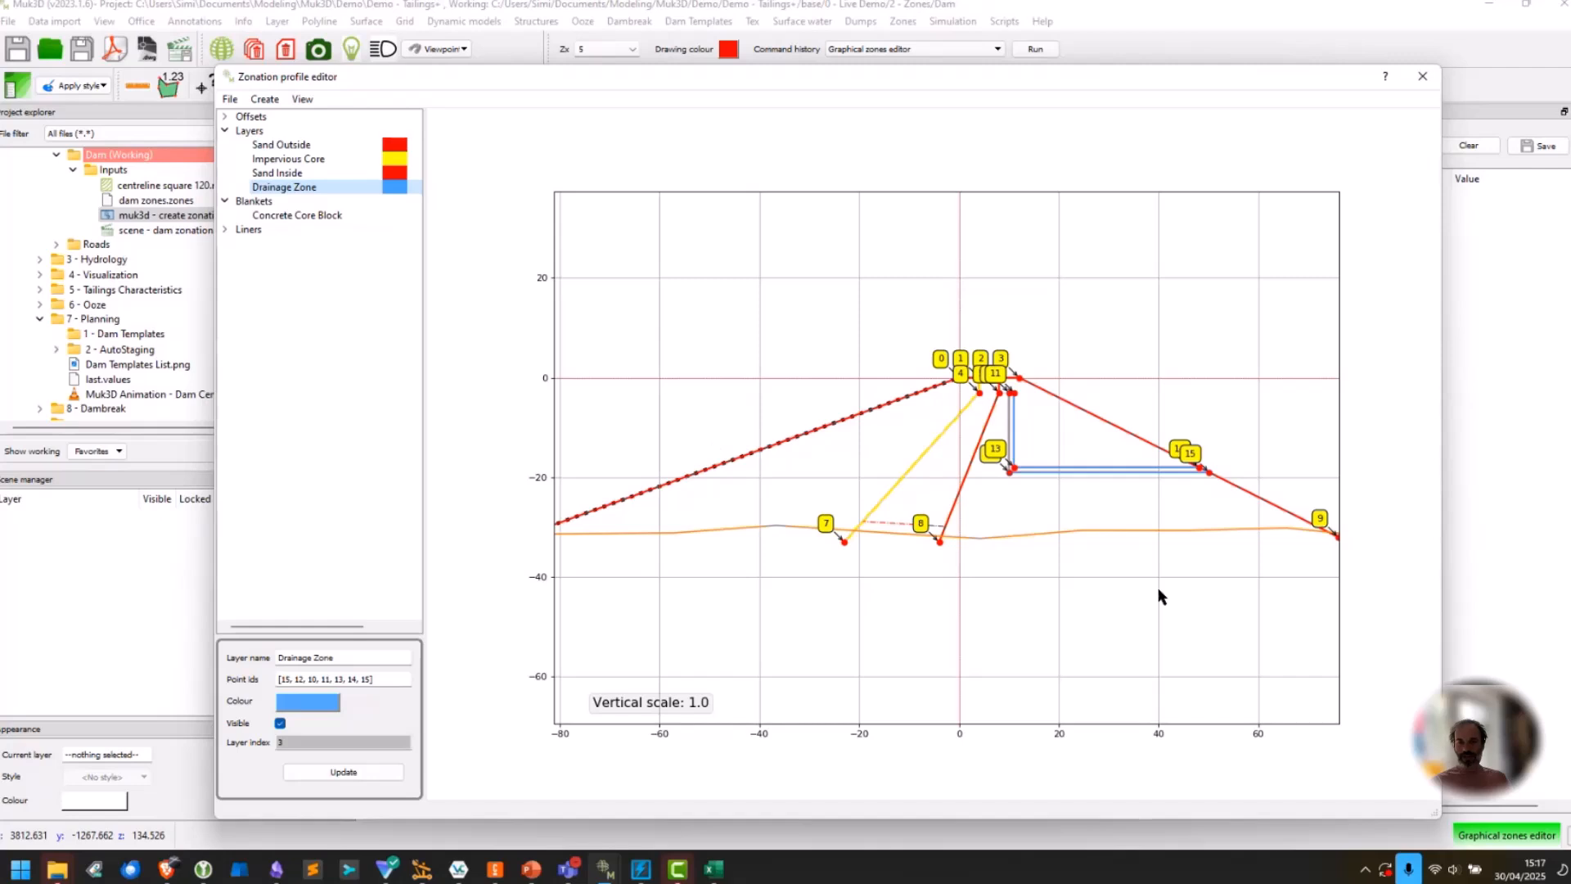
pyautogui.click(1422, 76)
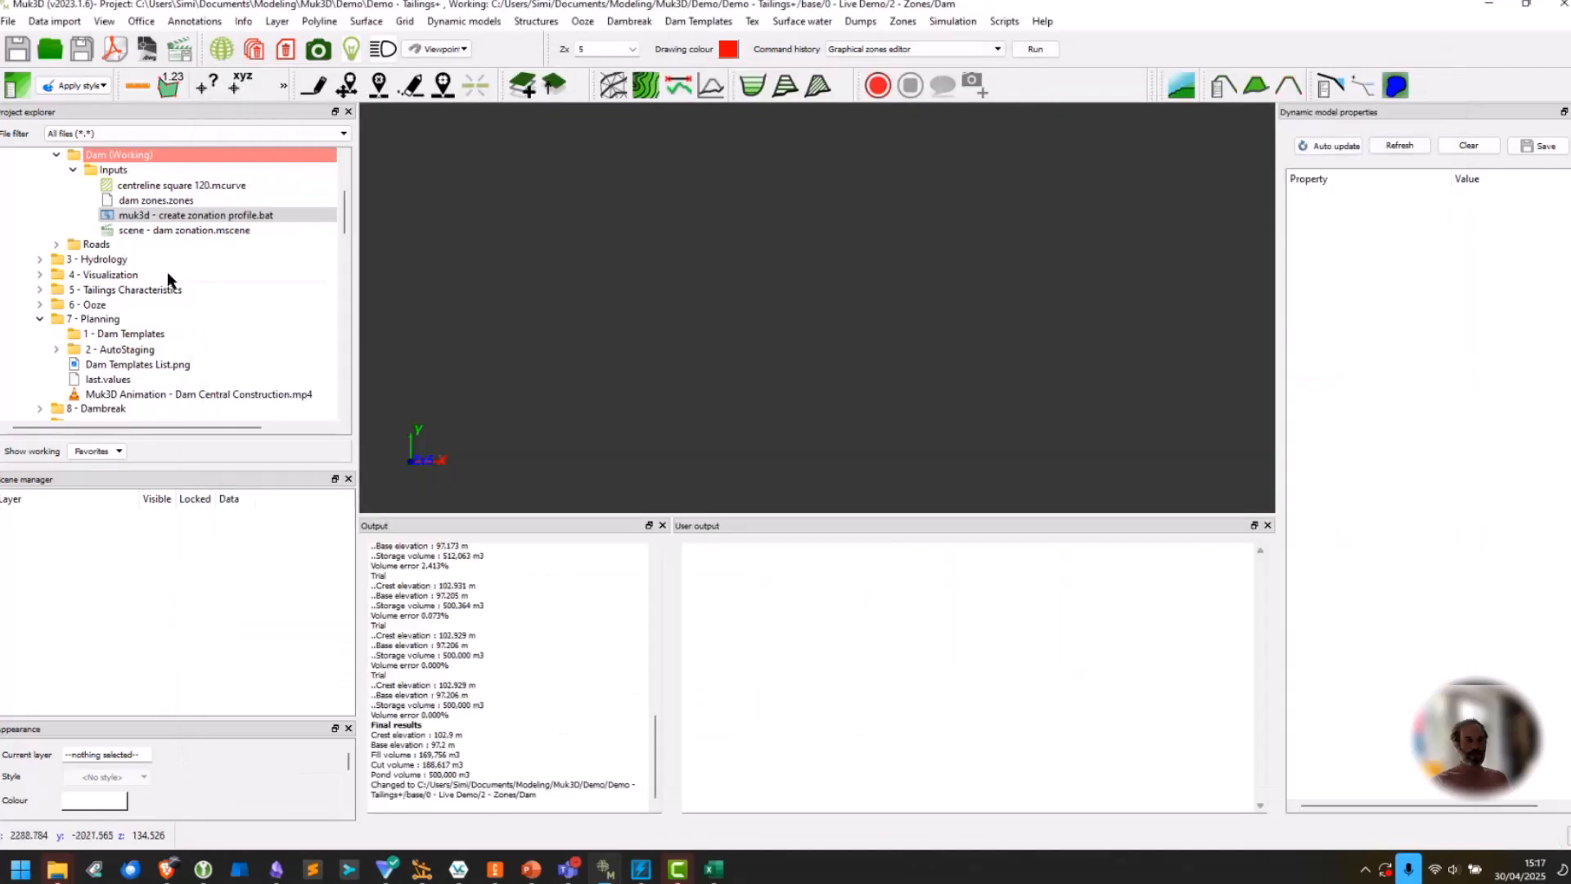
# Load scene - dam zonation.mscene and calculate all zone volumes with Inputs/dam zones.zones, picking the terrain grid and the square centreline as dam reference line.
pyautogui.moveTo(160, 230); pyautogui.dragTo(729, 323)
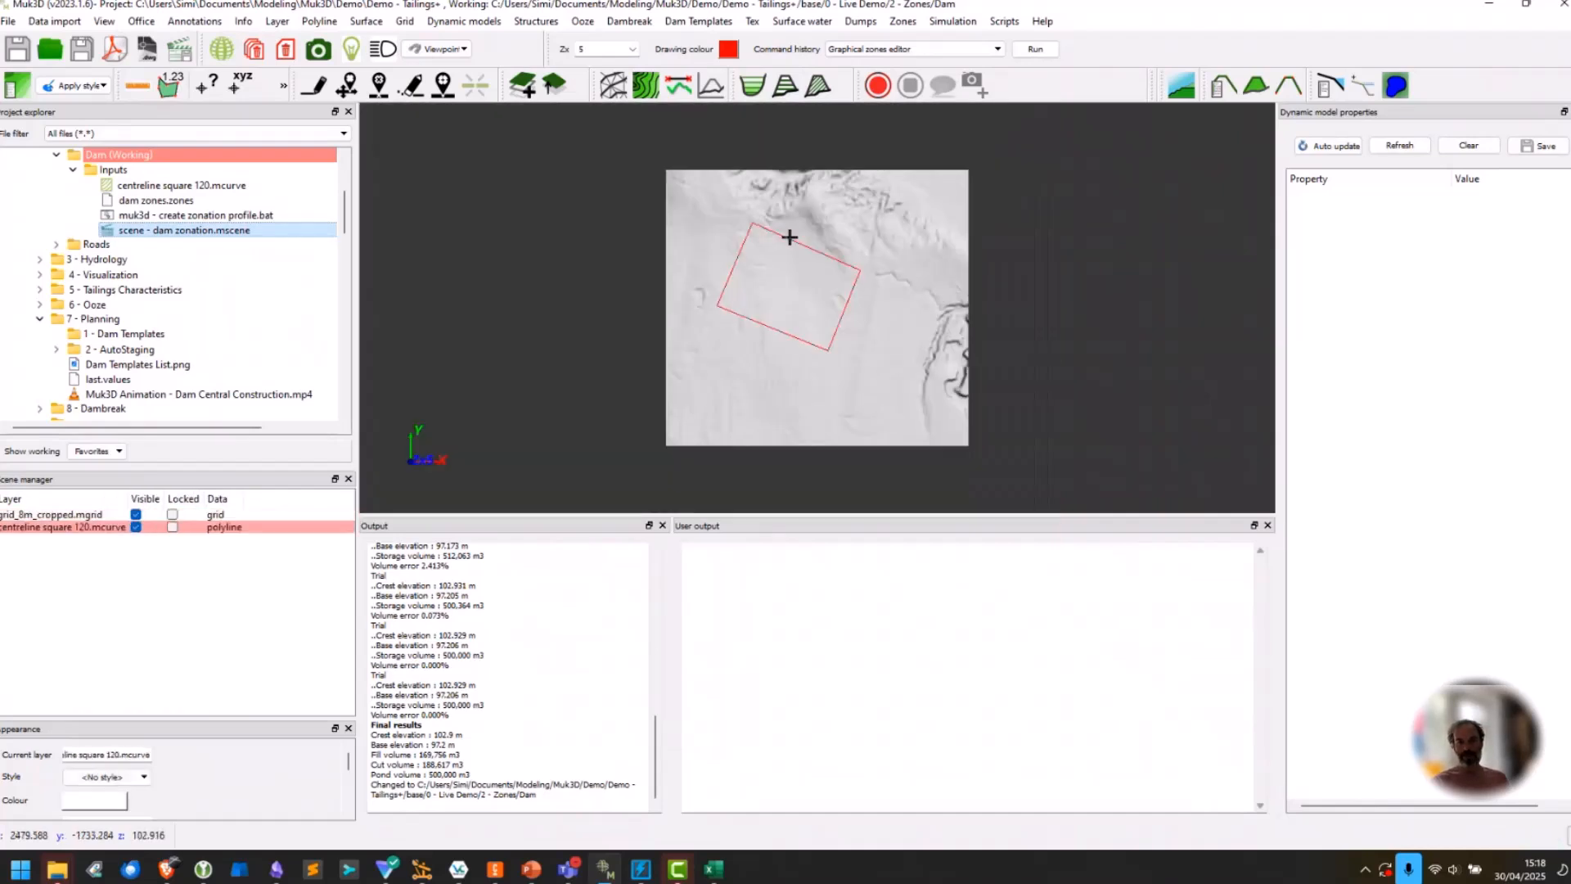
pyautogui.click(904, 22)
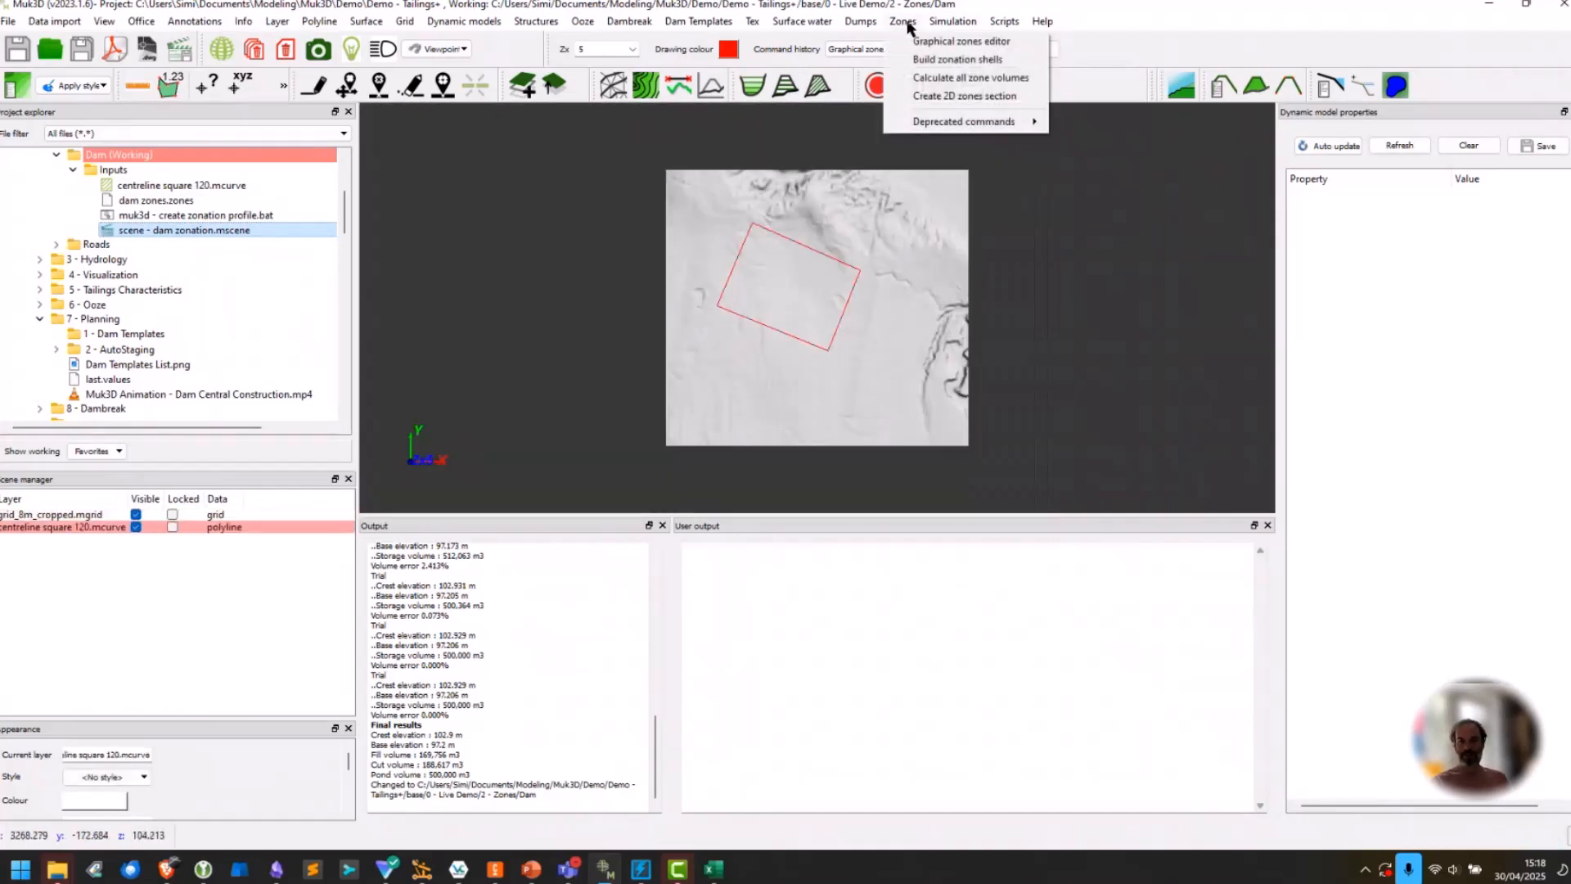
pyautogui.click(928, 86)
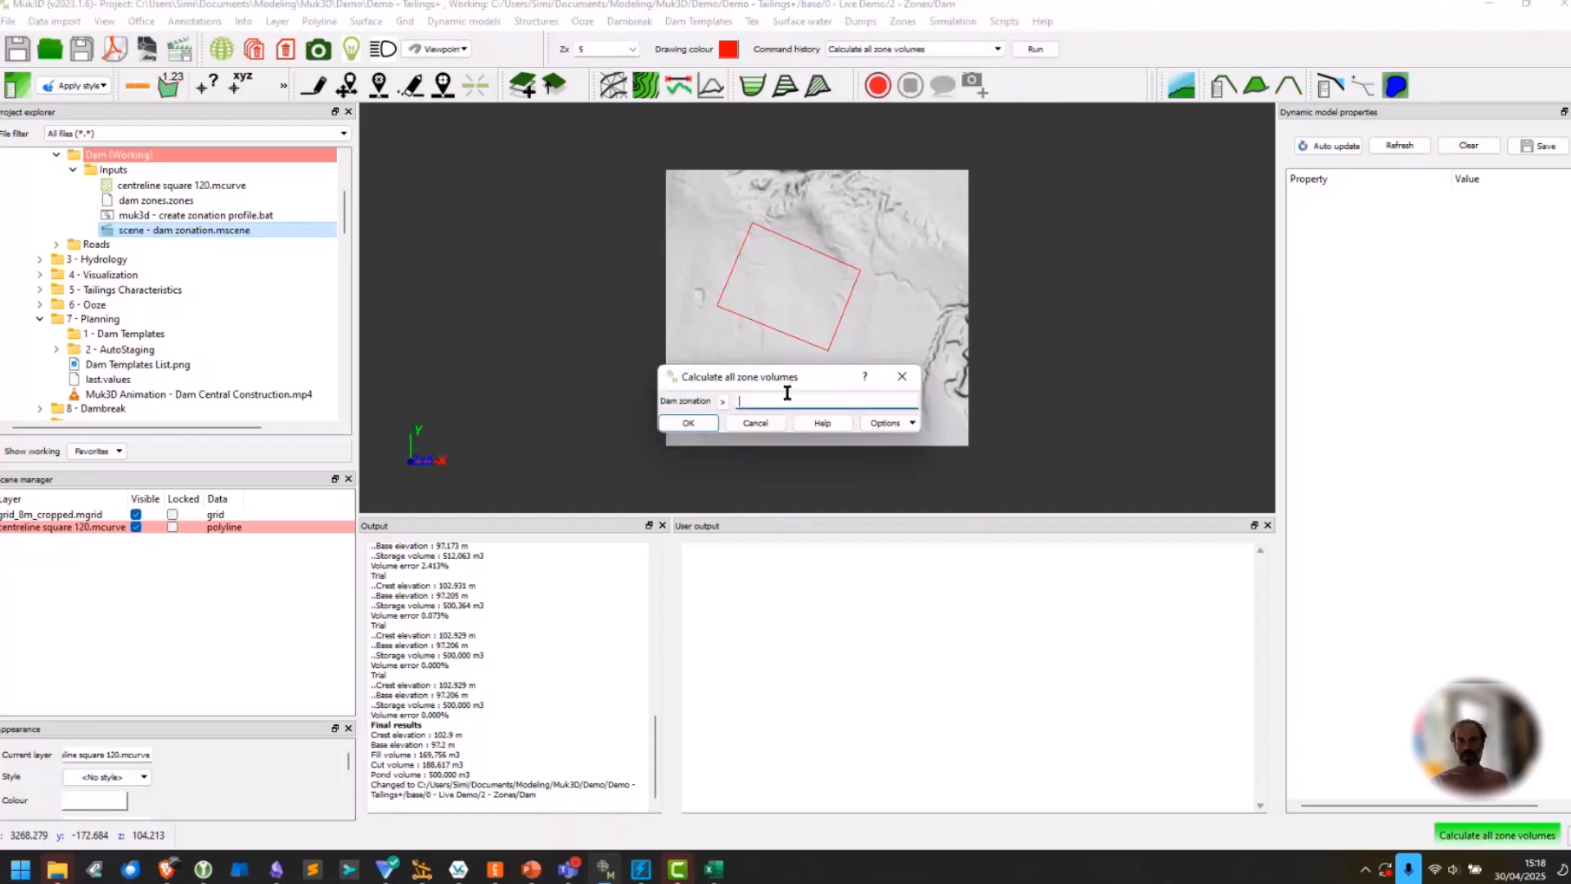
pyautogui.click(723, 402)
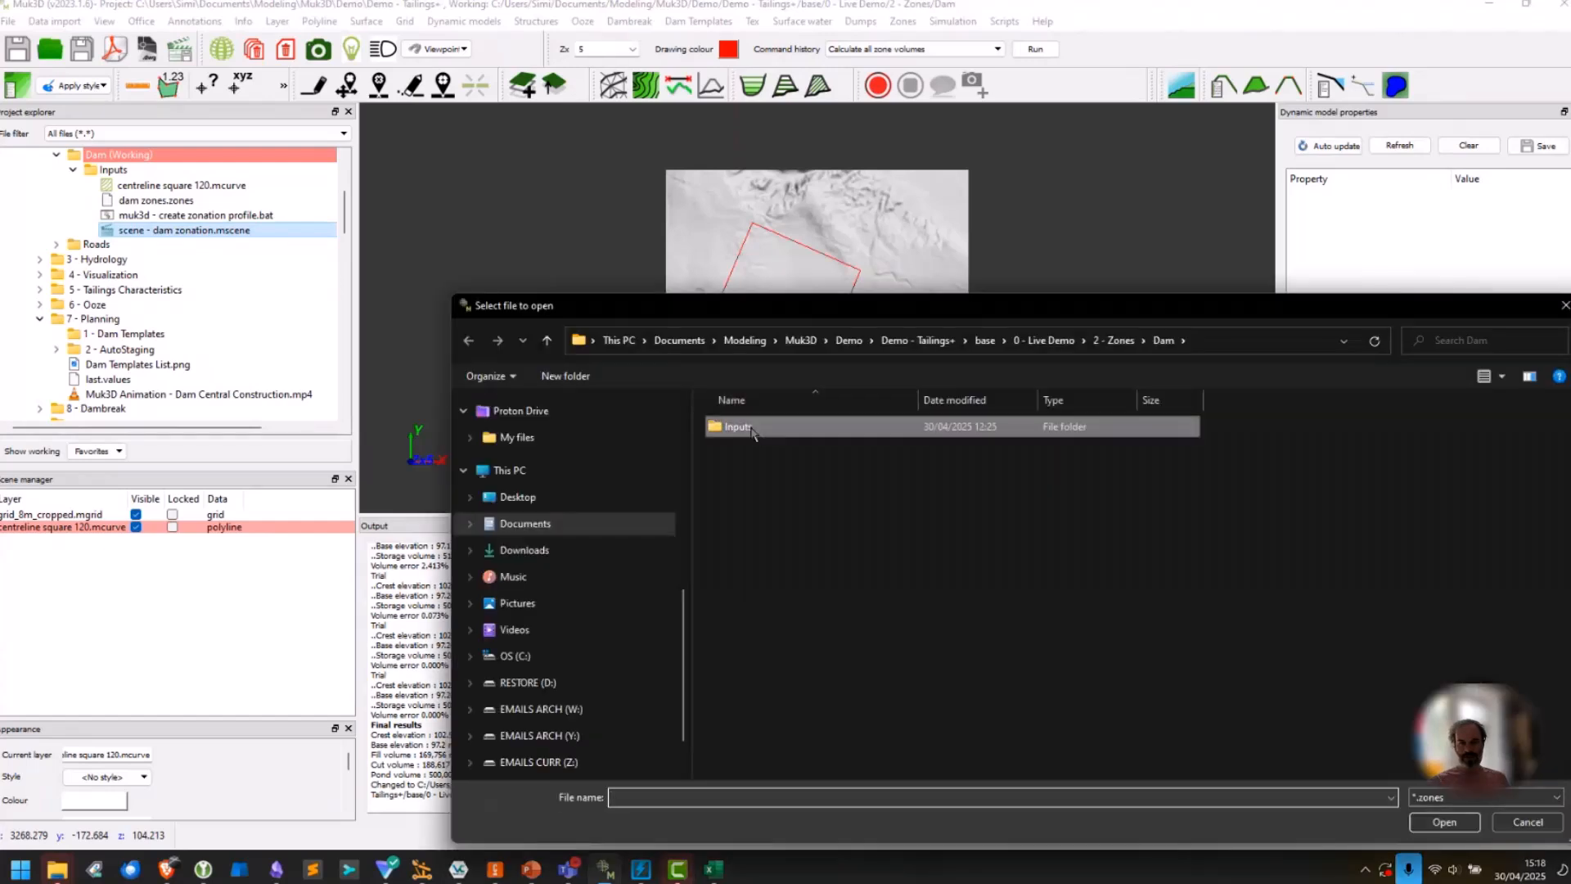
pyautogui.doubleClick(753, 427)
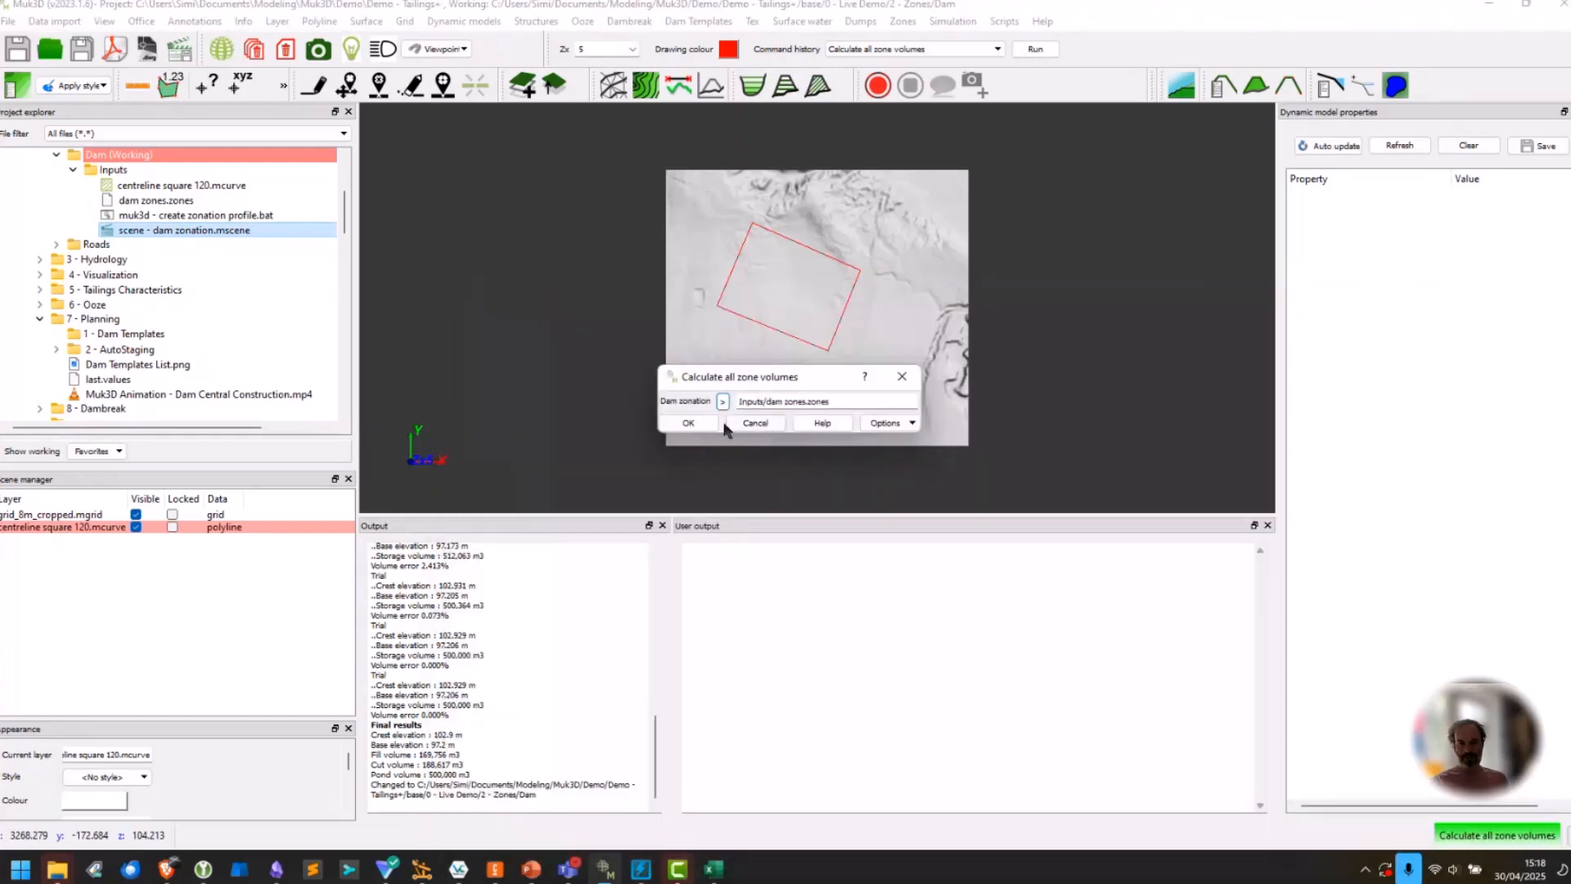
pyautogui.click(698, 422)
pyautogui.click(793, 294)
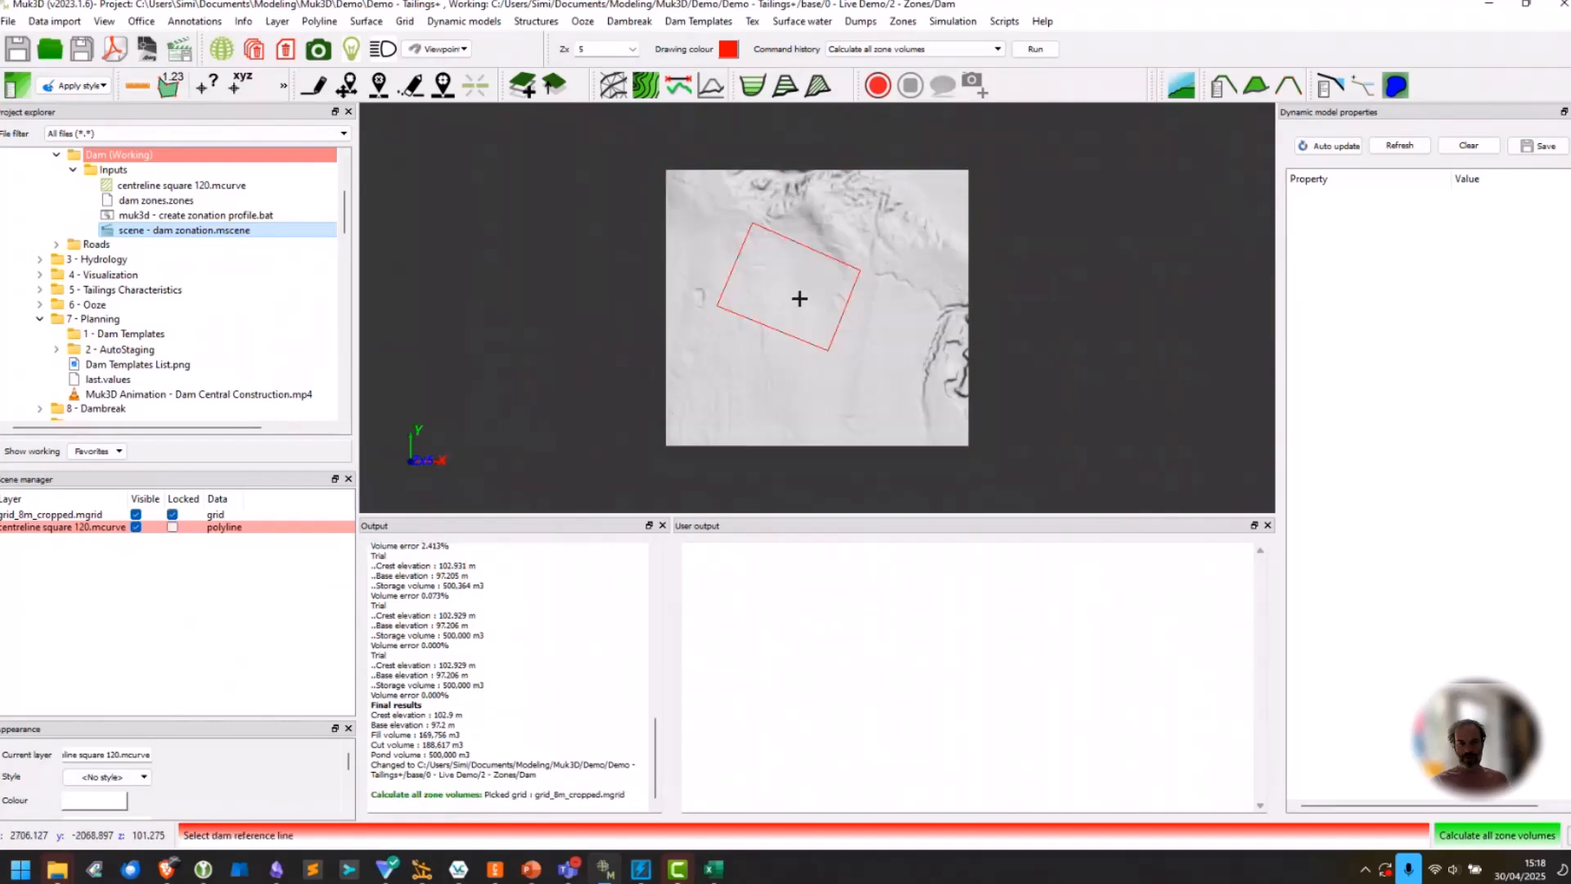
pyautogui.click(840, 263)
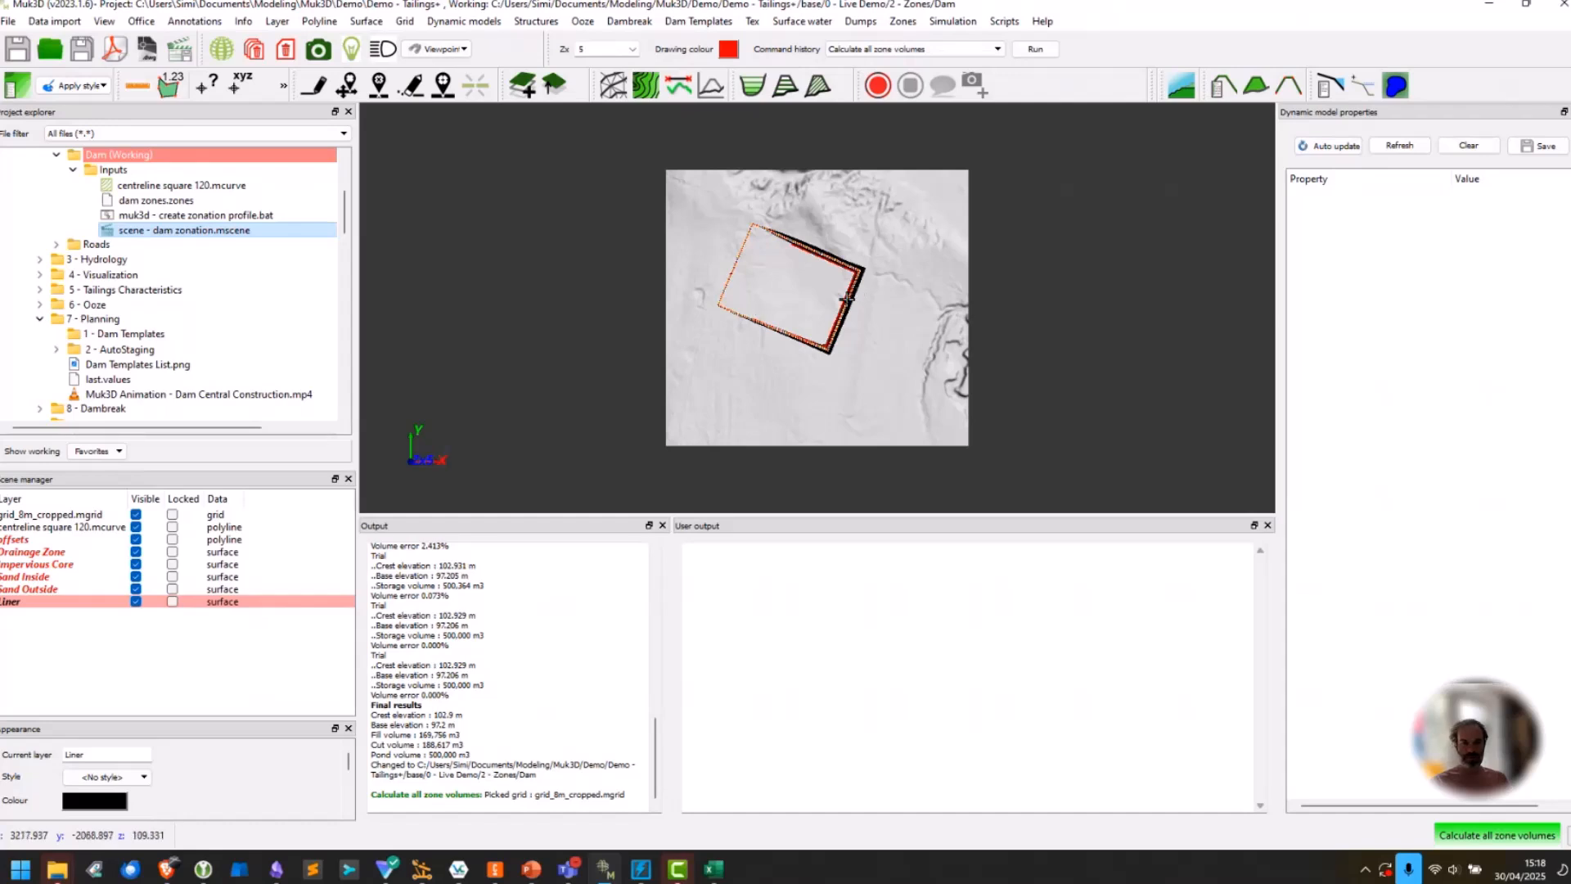
# Enlarge the output text and widen its pane to examine the blanket, layer and liner quantities of the zone volume calculation.
pyautogui.scroll(3, 826, 298)
pyautogui.scroll(-2, 824, 299)
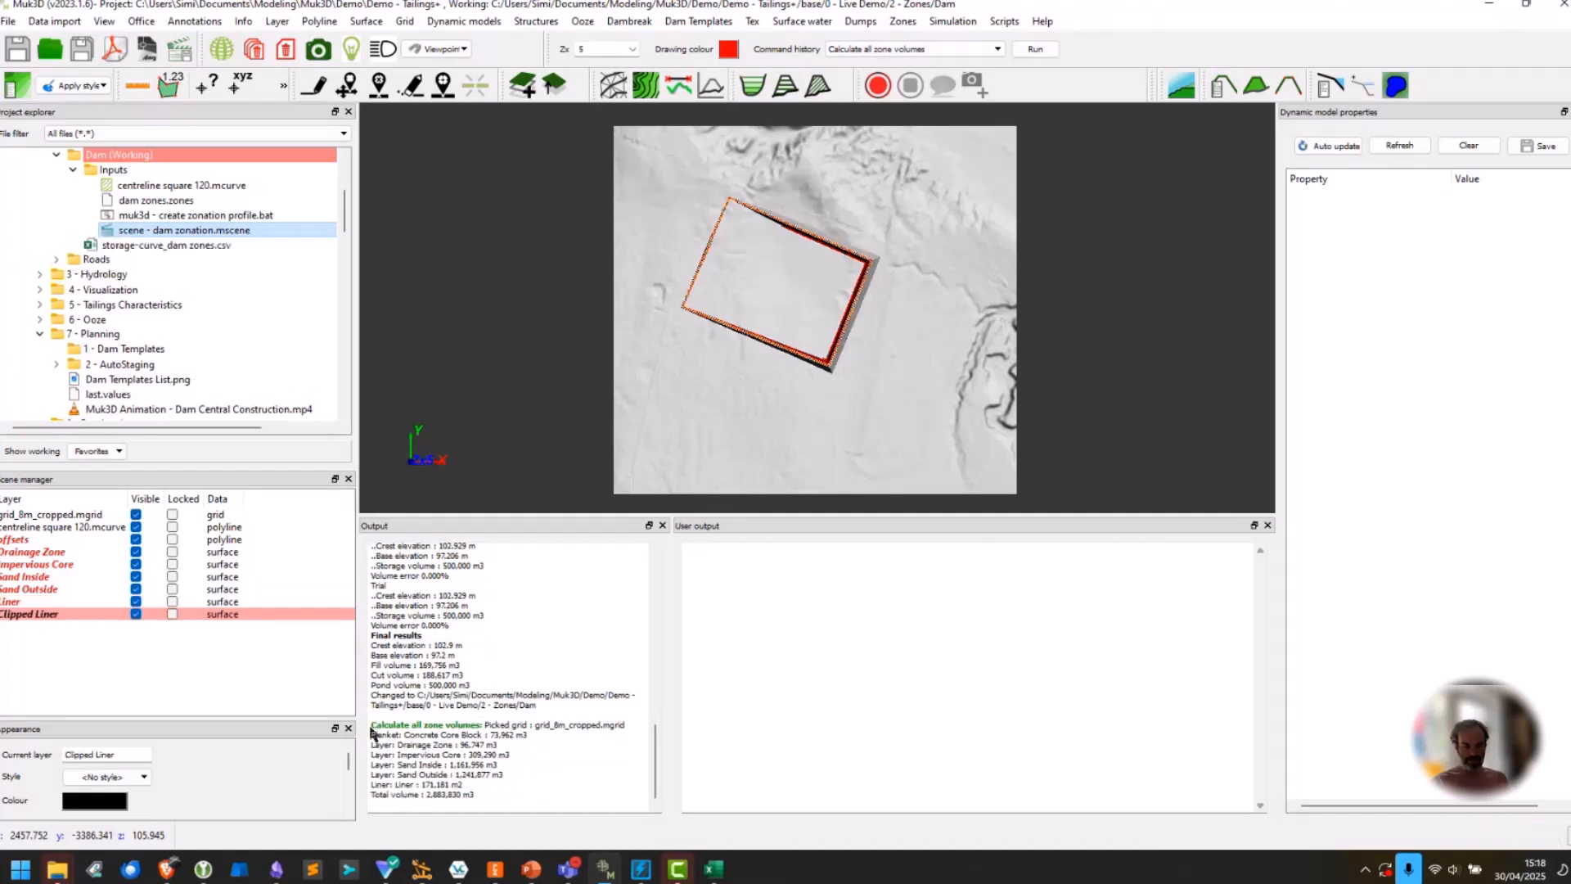
pyautogui.moveTo(371, 728); pyautogui.dragTo(449, 765)
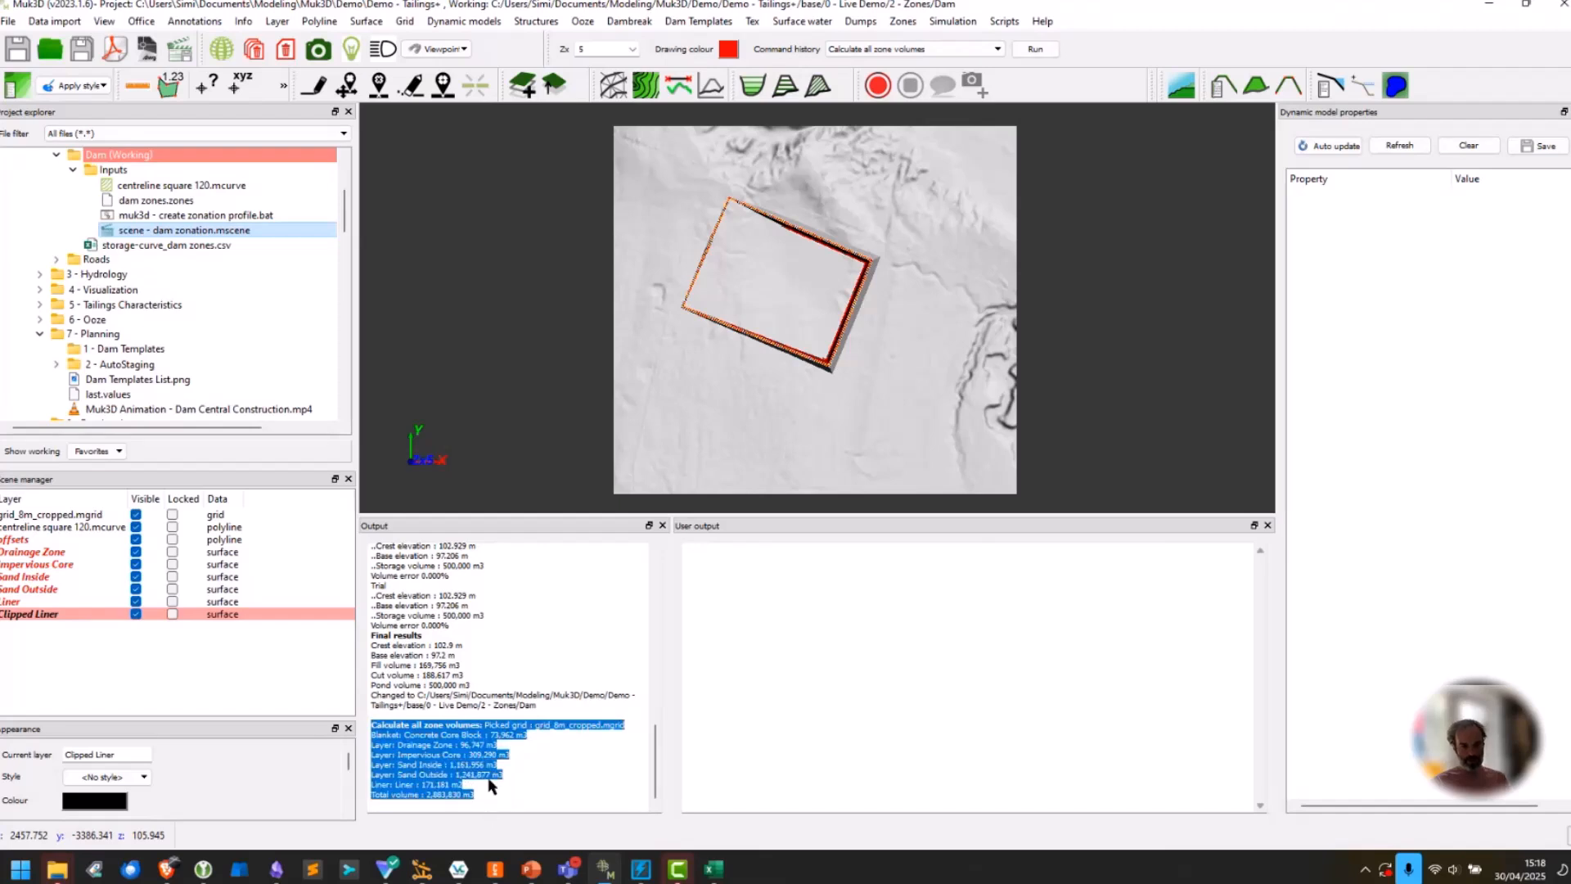
pyautogui.click(521, 773)
pyautogui.keyDown('ctrl'); pyautogui.scroll(3, 521, 772); pyautogui.keyUp('ctrl')
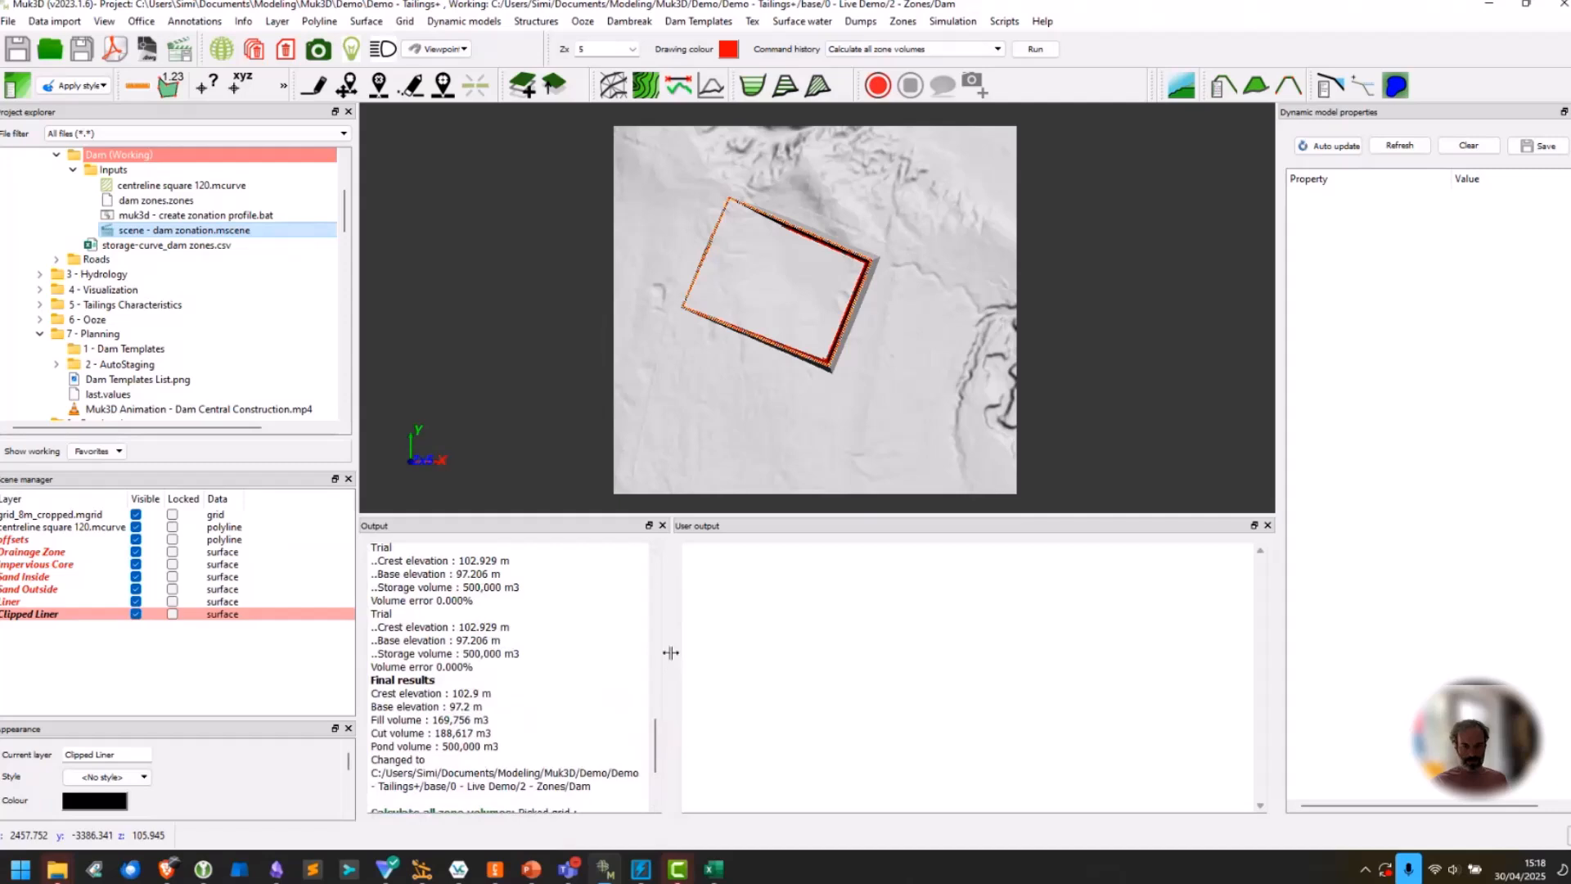
pyautogui.moveTo(671, 646); pyautogui.dragTo(980, 682)
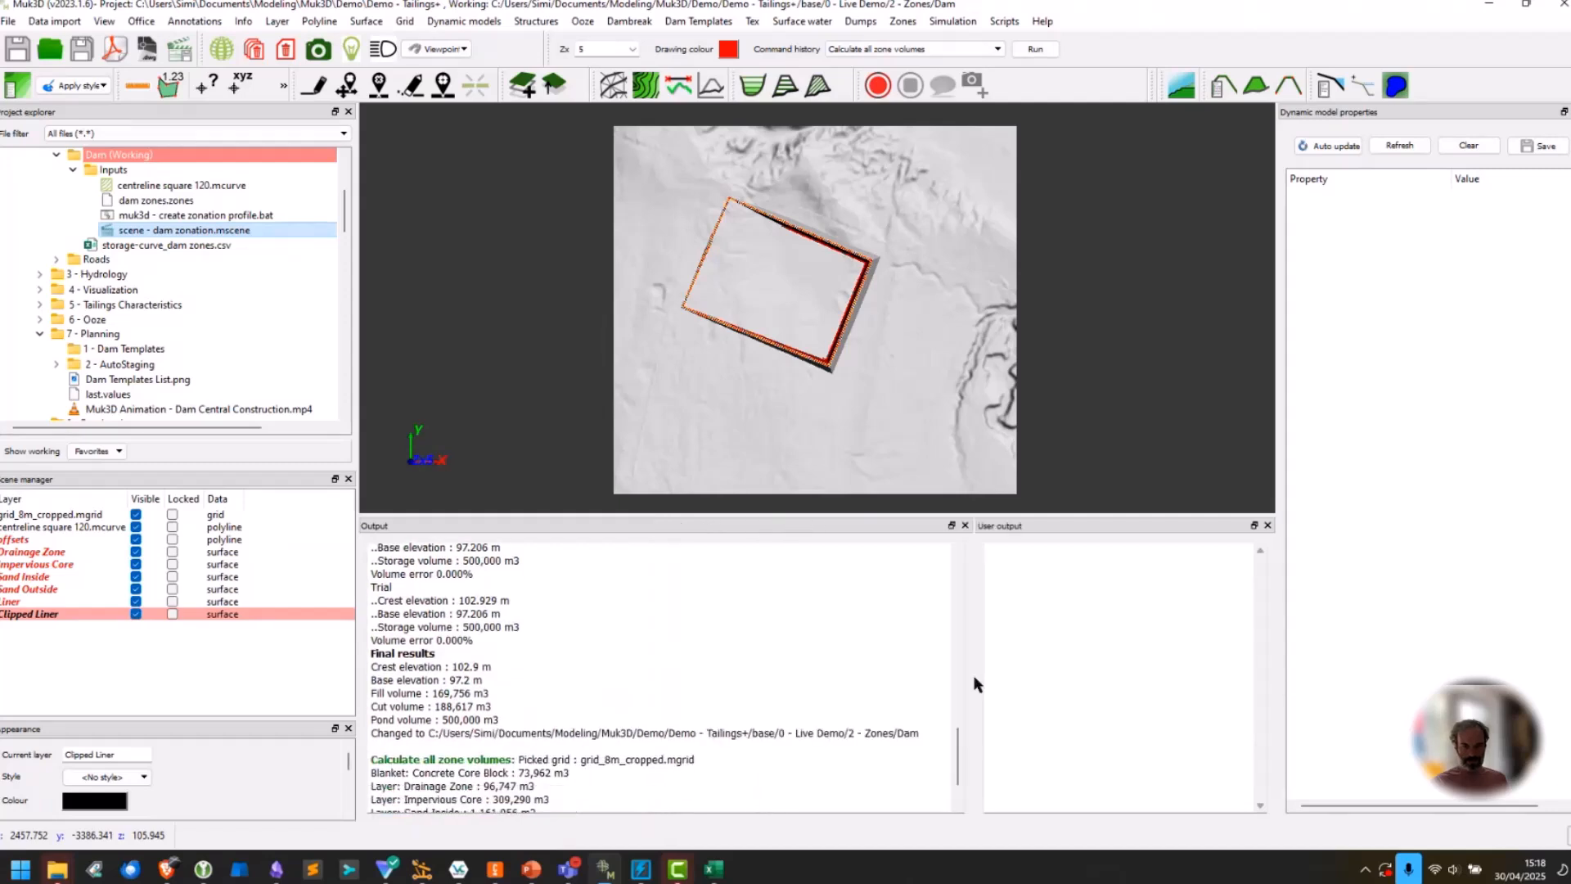
pyautogui.scroll(-2, 664, 698)
pyautogui.moveTo(538, 784); pyautogui.dragTo(343, 689)
pyautogui.click(714, 708)
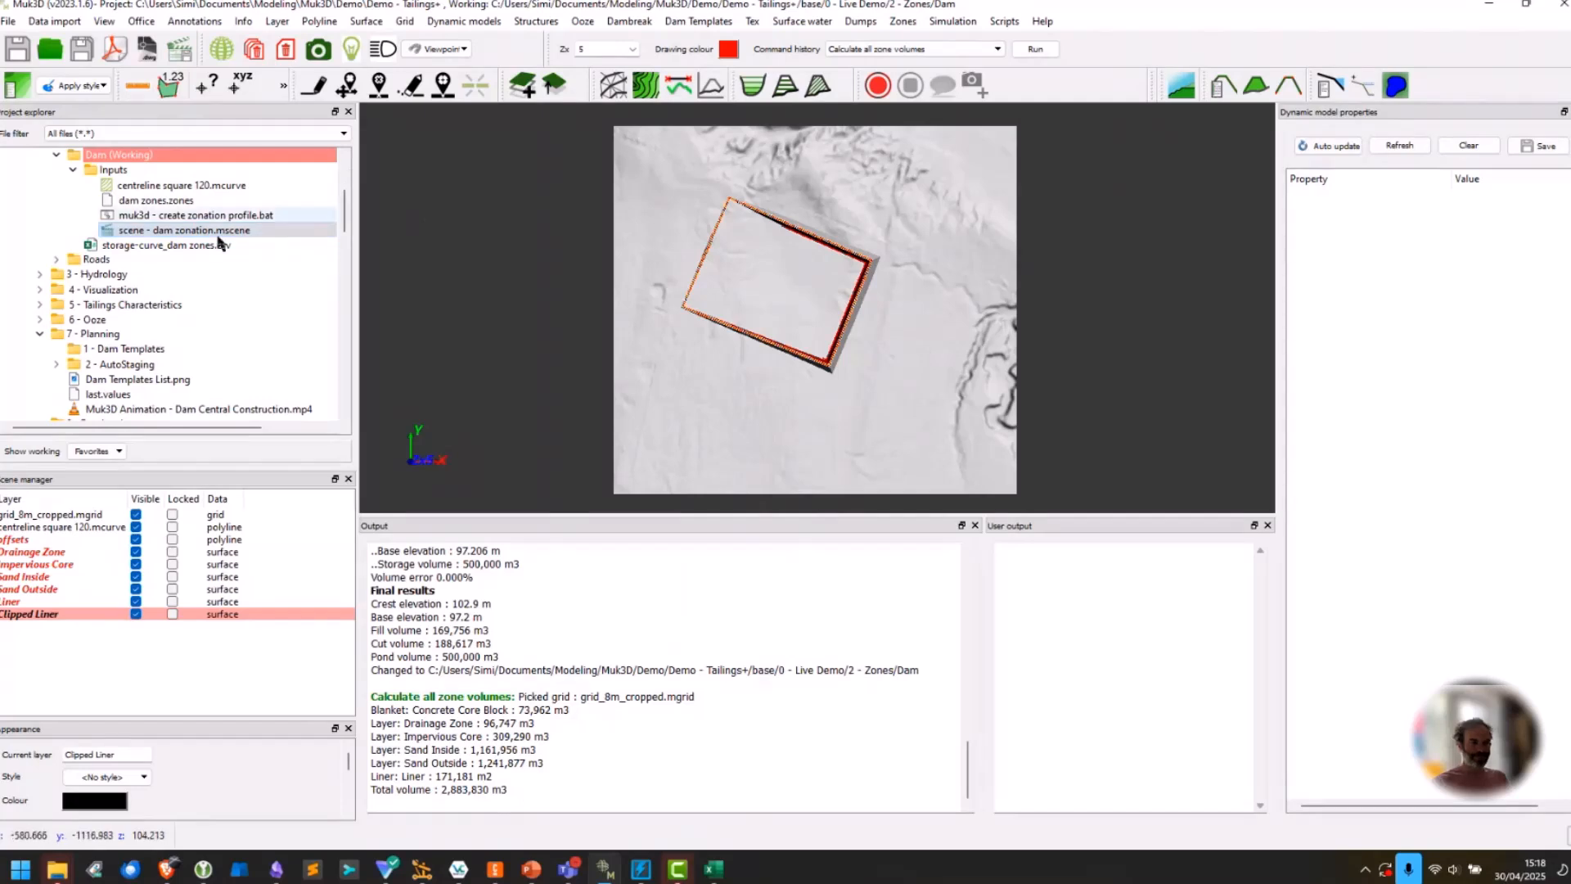
# Collapse the Dam folder and clear the graphics, discarding all unsaved zonation layers.
pyautogui.click(57, 155)
pyautogui.scroll(1, 71, 220)
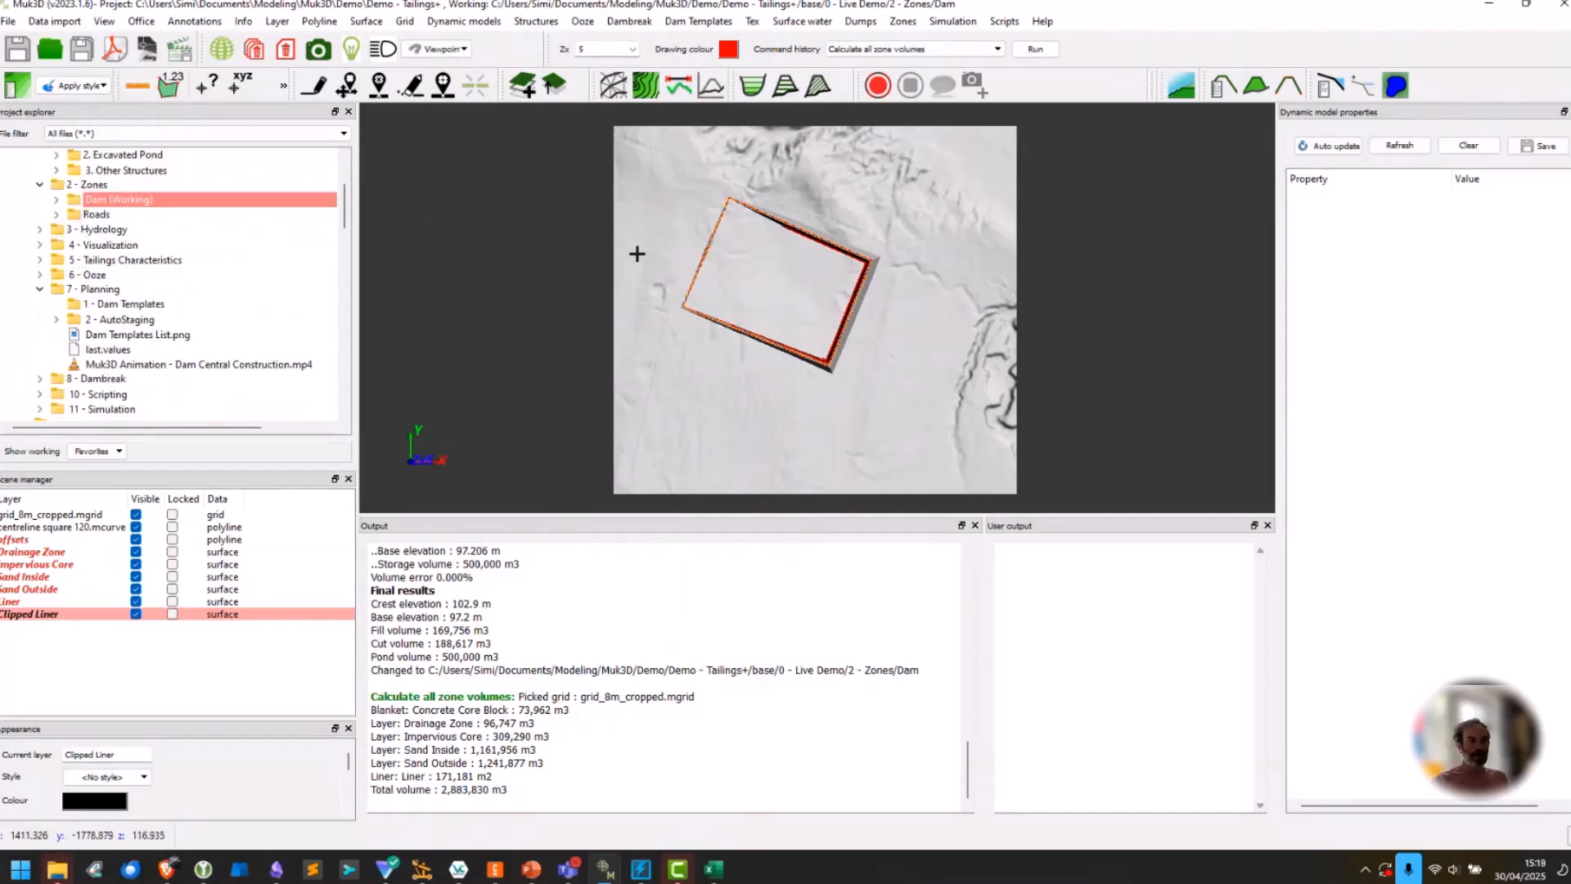
pyautogui.click(255, 50)
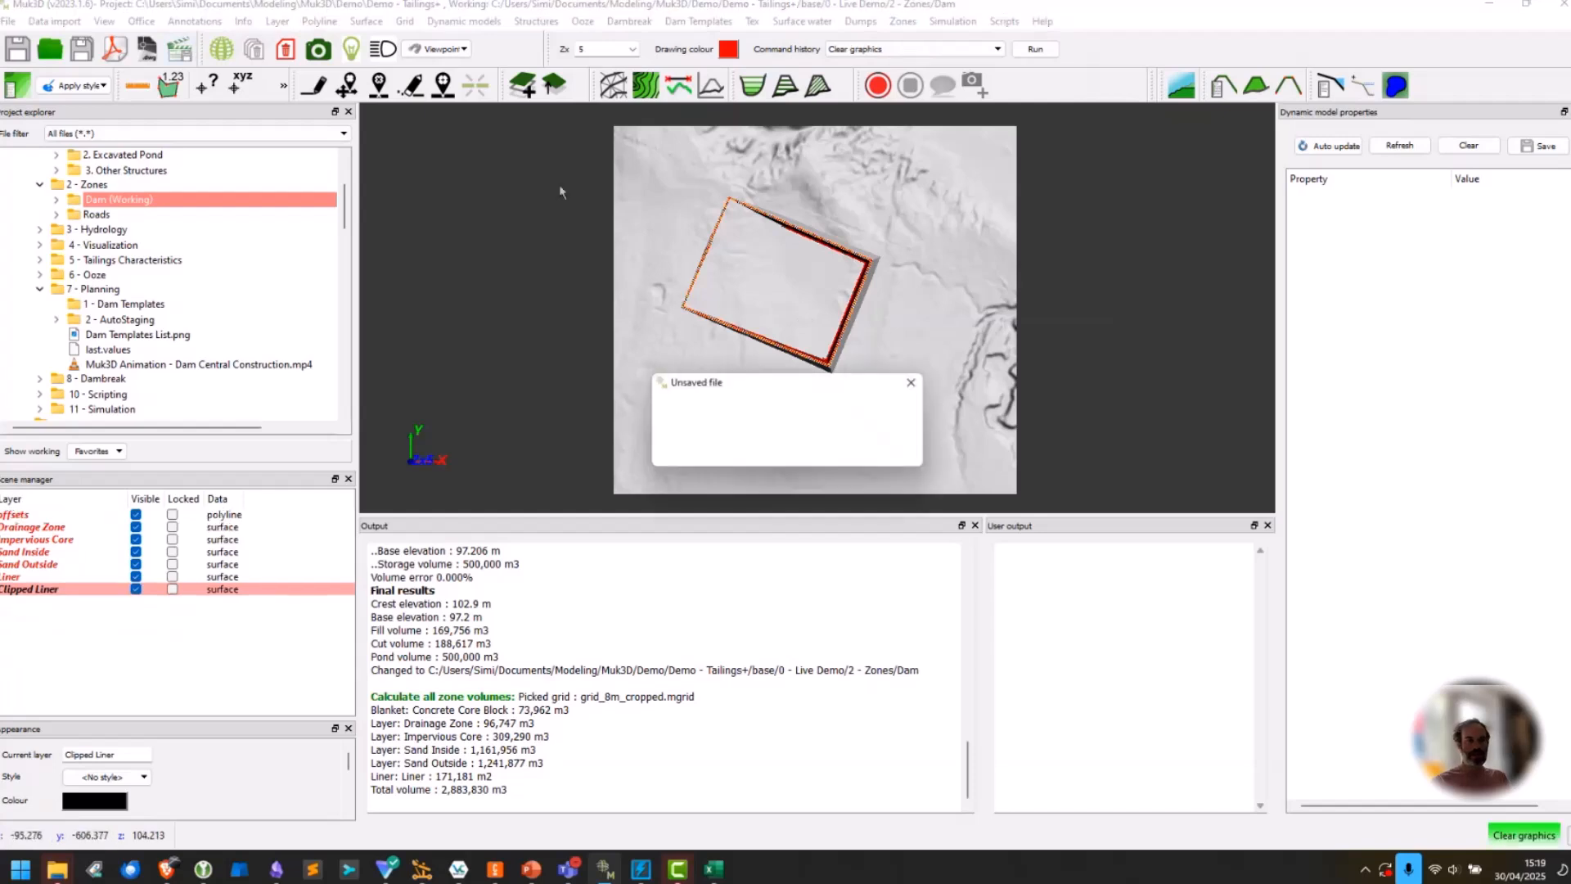
pyautogui.click(823, 455)
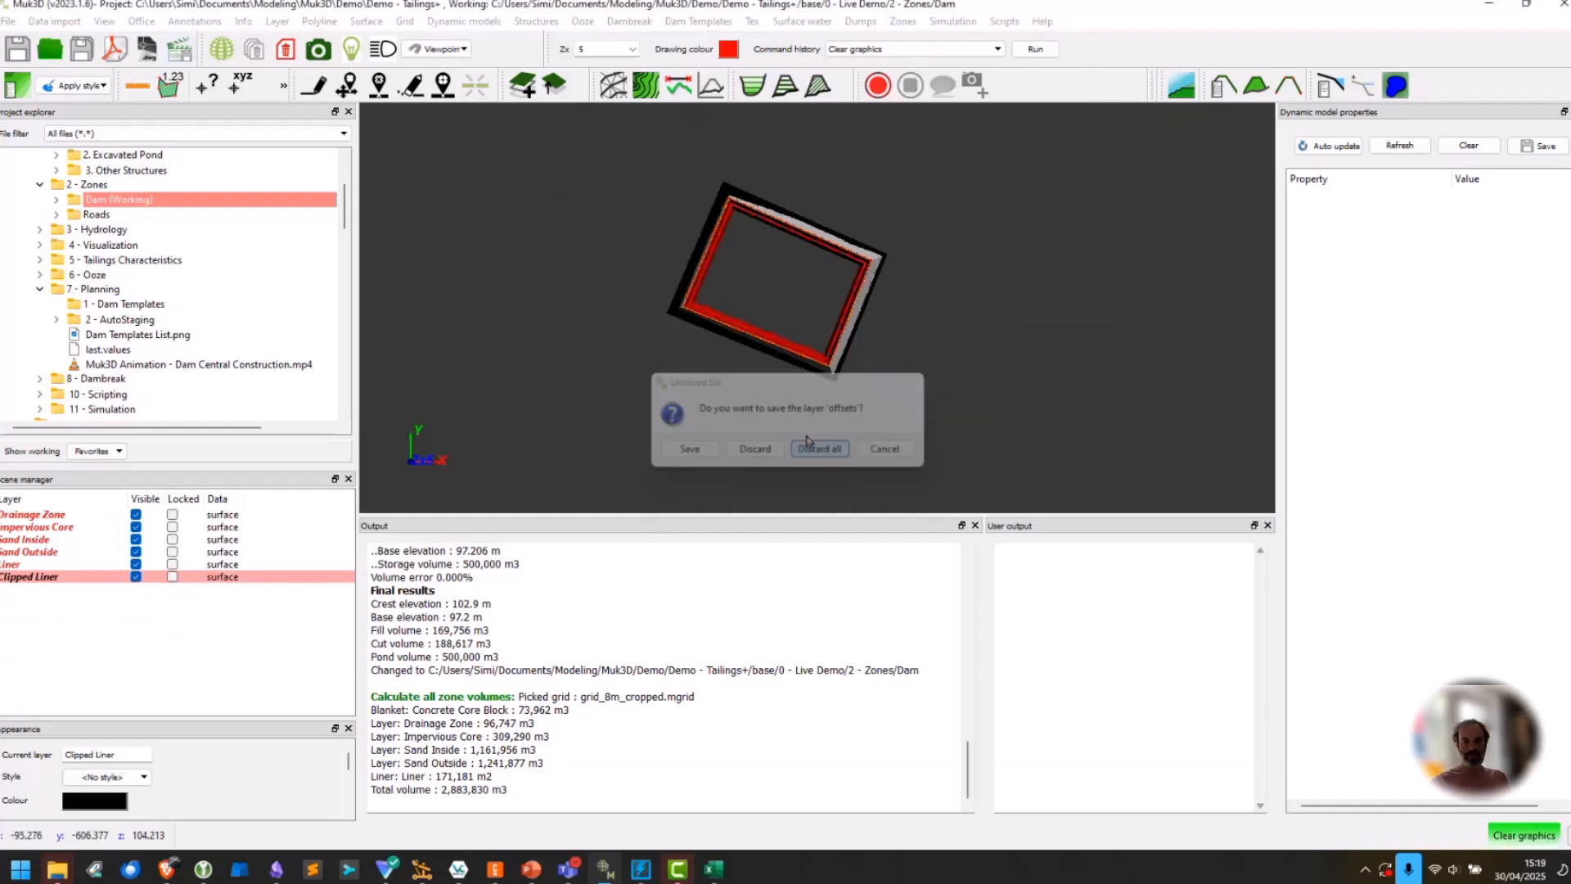
# Run play road example.bat from the Roads folder to view the road zonation example, and close the presentation.
pyautogui.click(57, 214)
pyautogui.rightClick(130, 232)
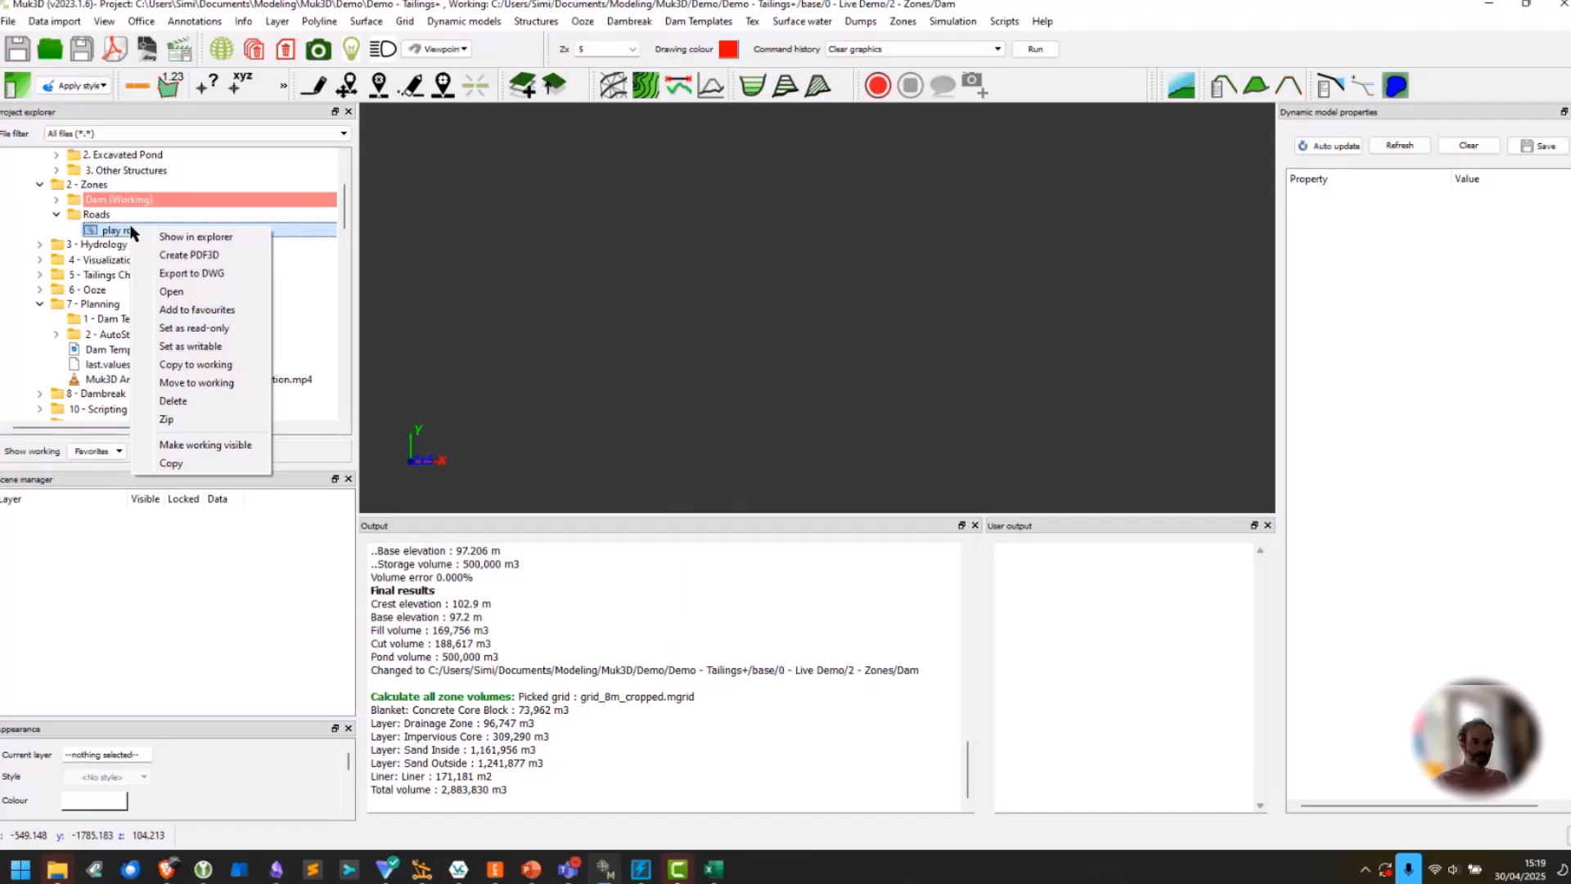
pyautogui.click(179, 289)
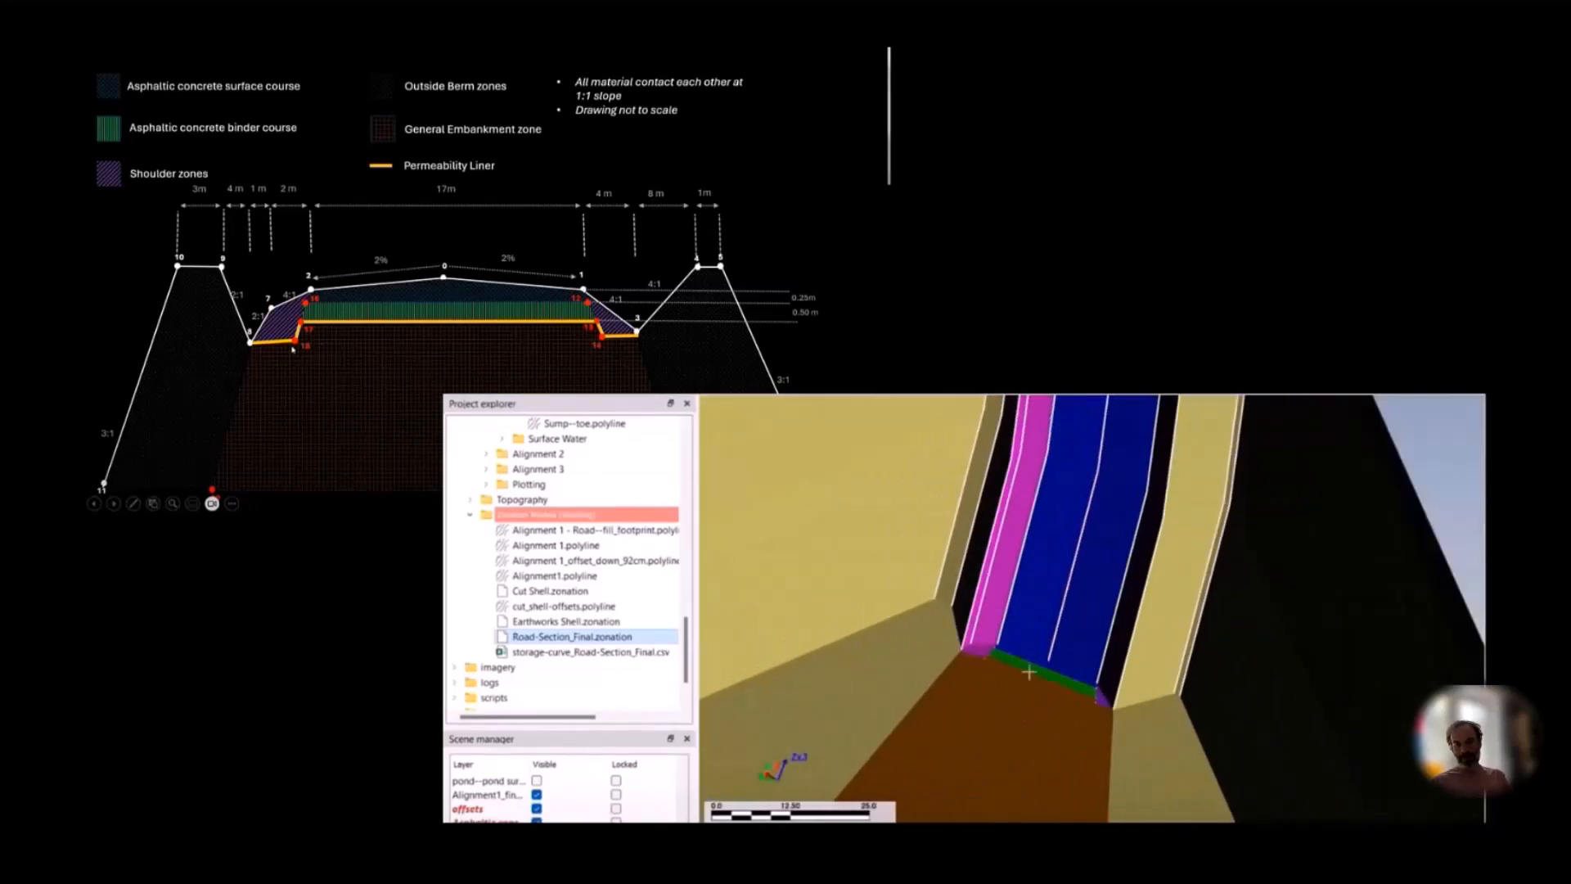
pyautogui.press('Escape')
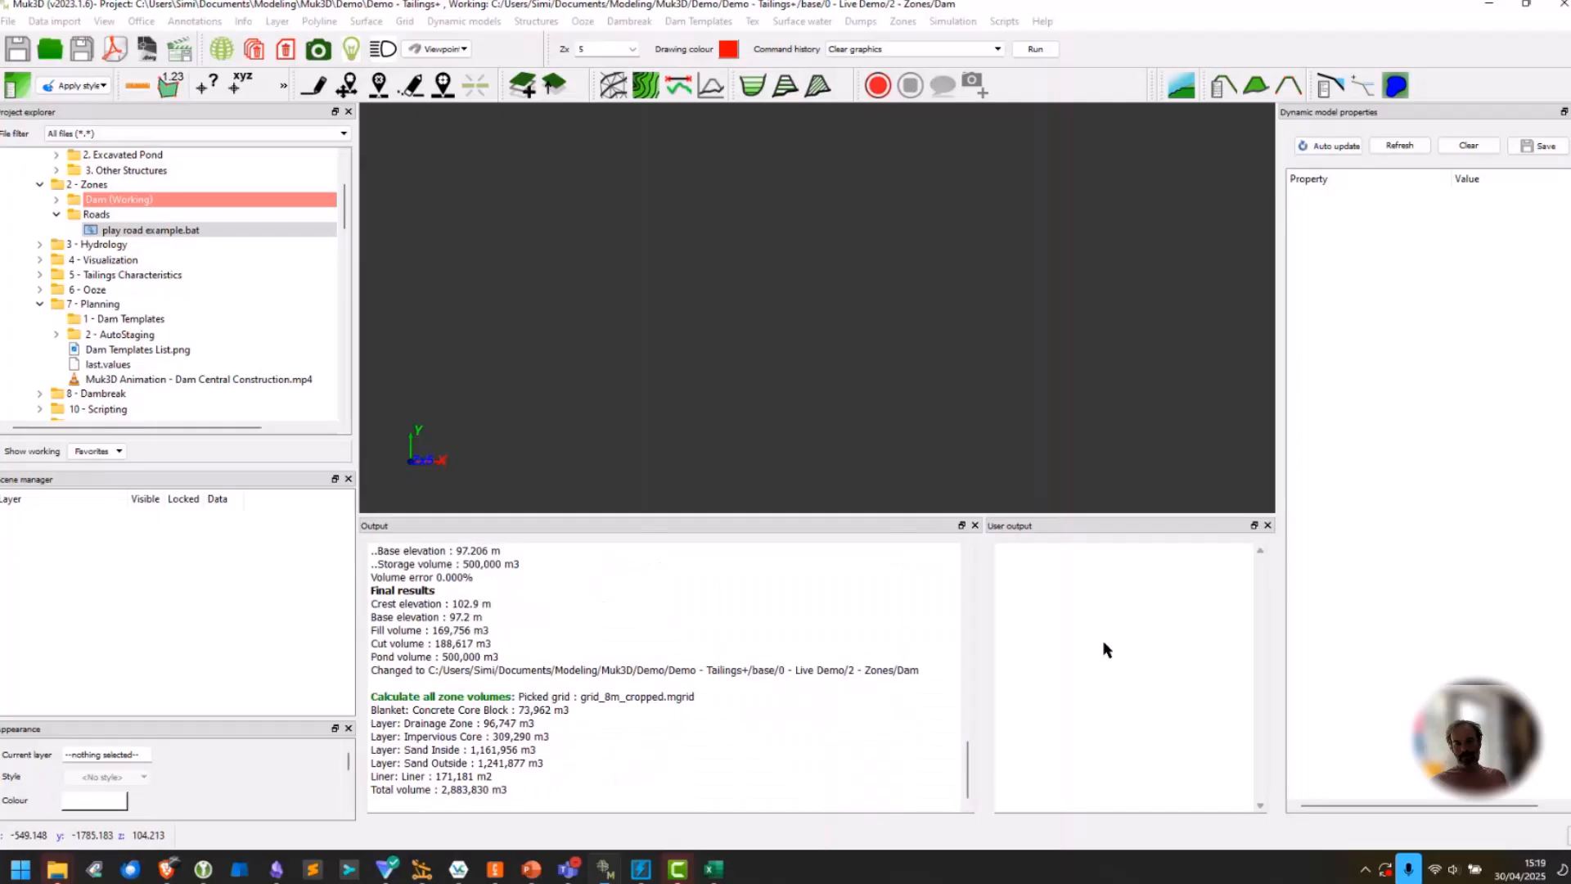
# Collapse the 1 - Structures and 2 - Zones folders and load flow_grid.mgrid from the 3 - Hydrology folder.
pyautogui.click(39, 185)
pyautogui.scroll(3, 43, 193)
pyautogui.click(40, 200)
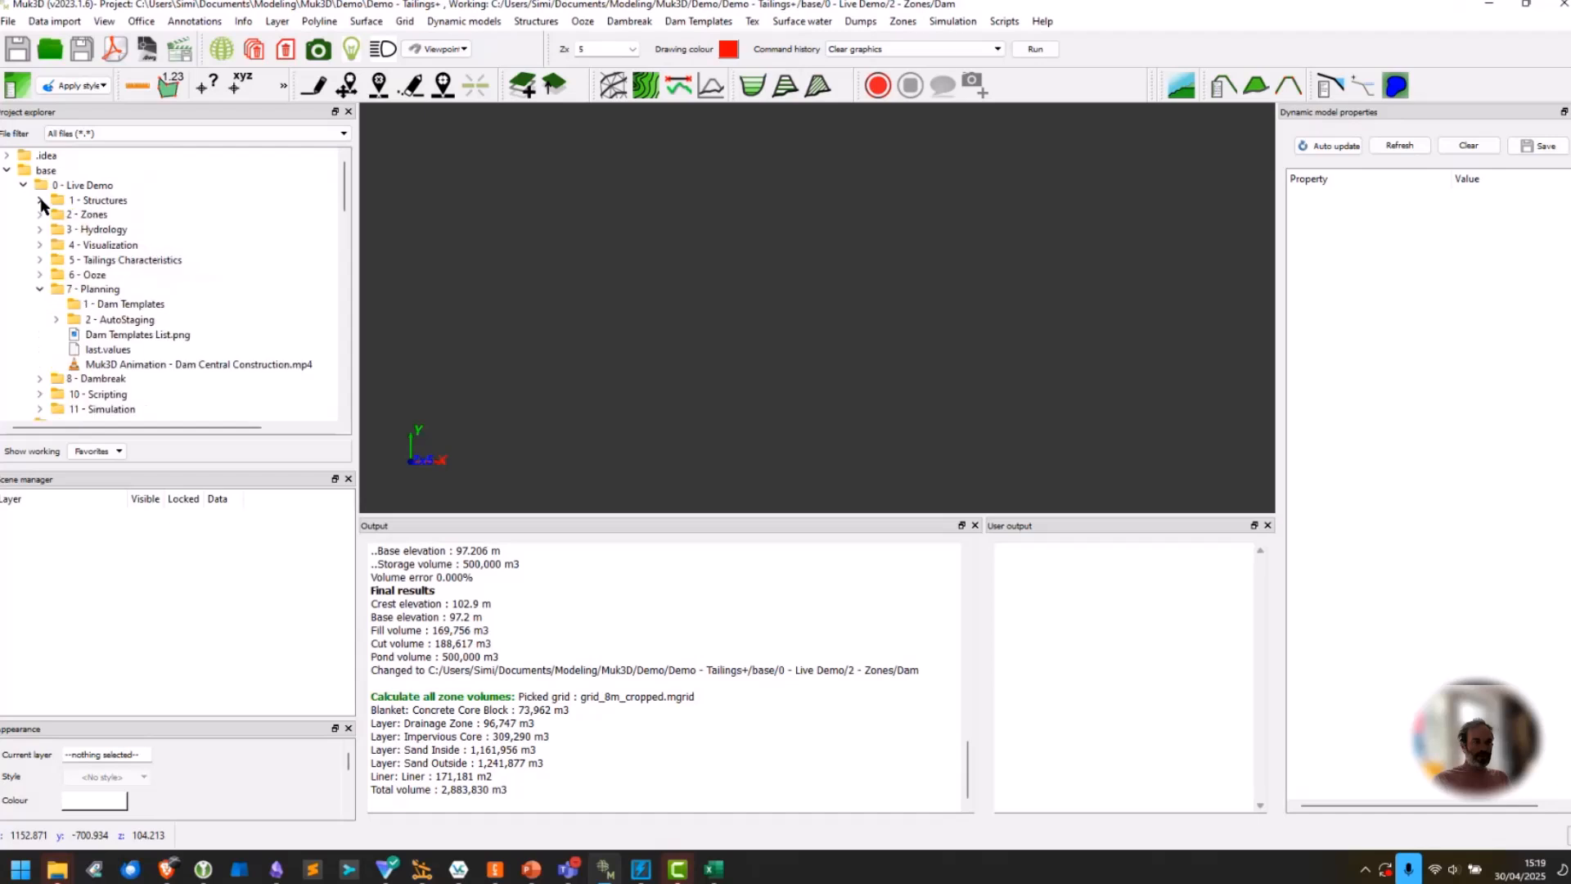
pyautogui.click(39, 229)
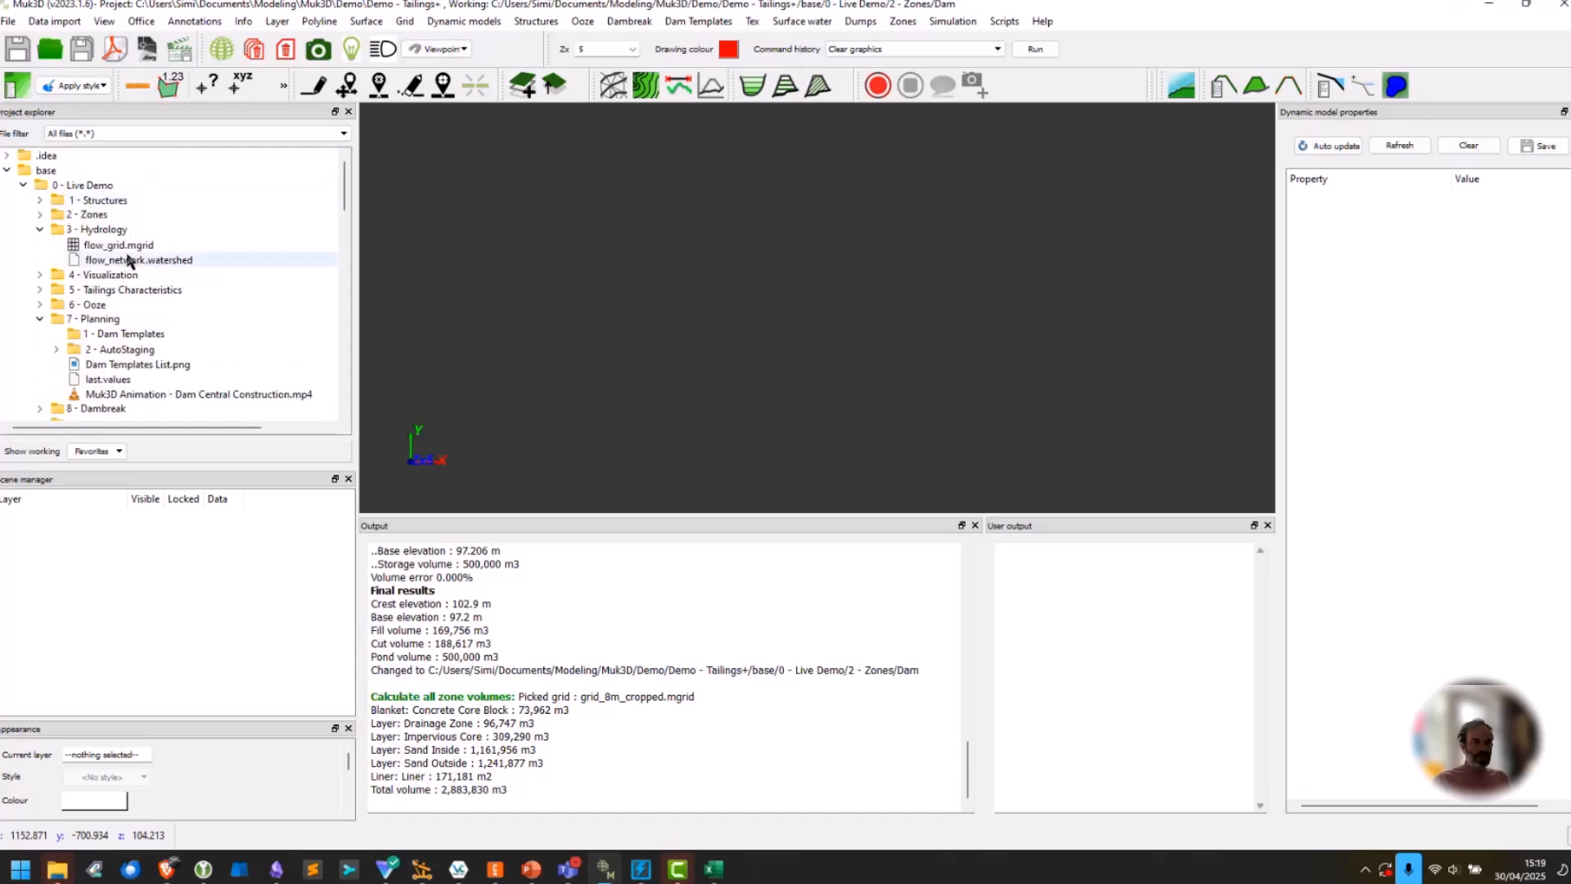
pyautogui.click(129, 246)
pyautogui.doubleClick(129, 246)
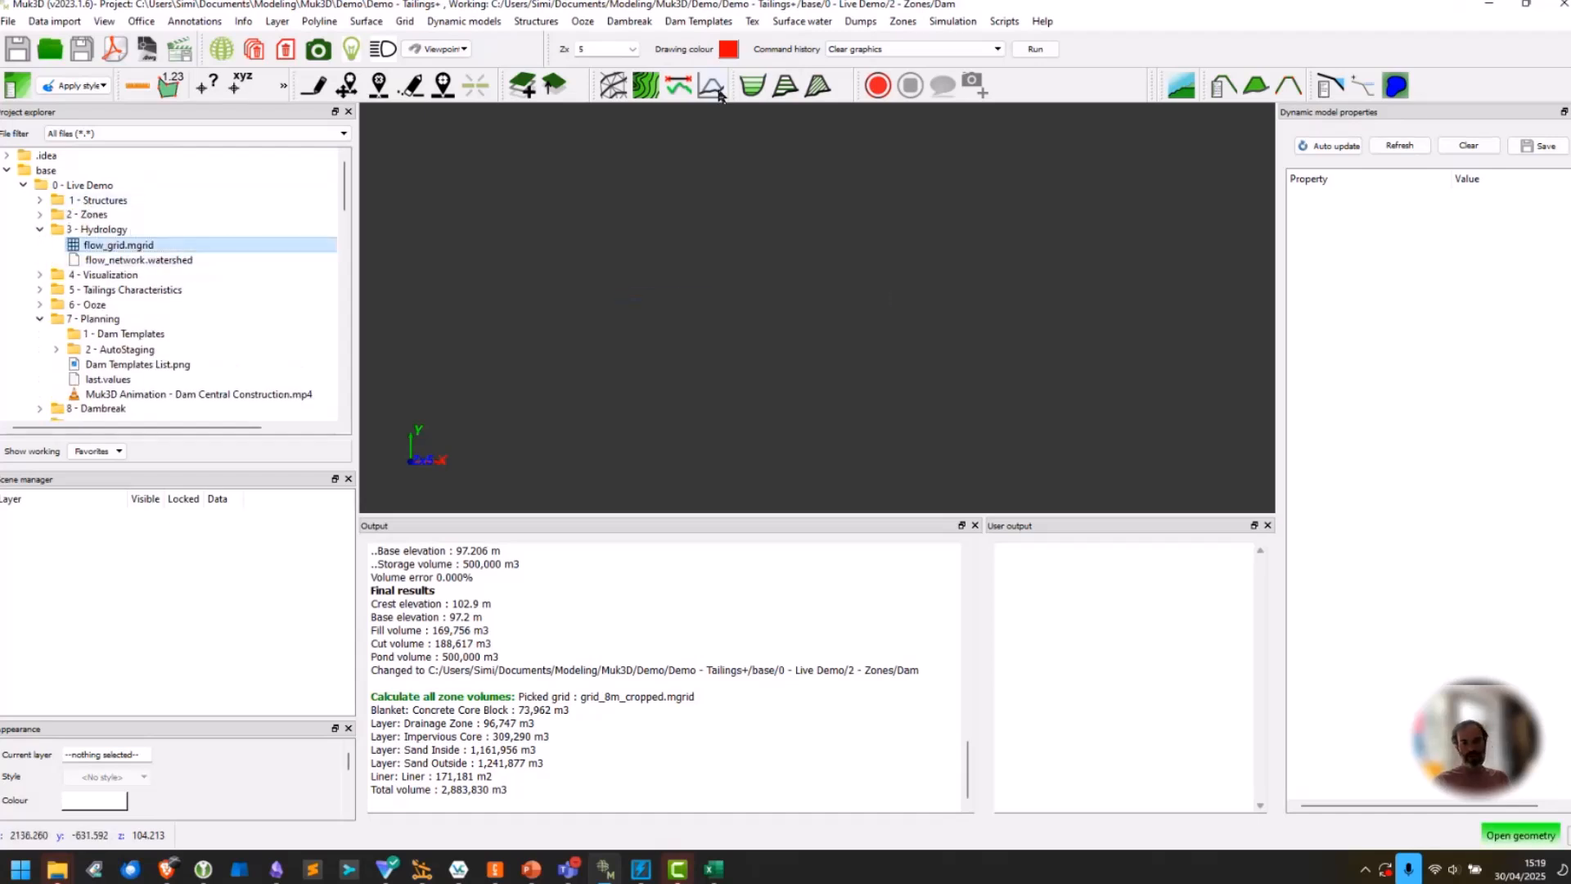
pyautogui.click(799, 24)
pyautogui.moveTo(852, 99)
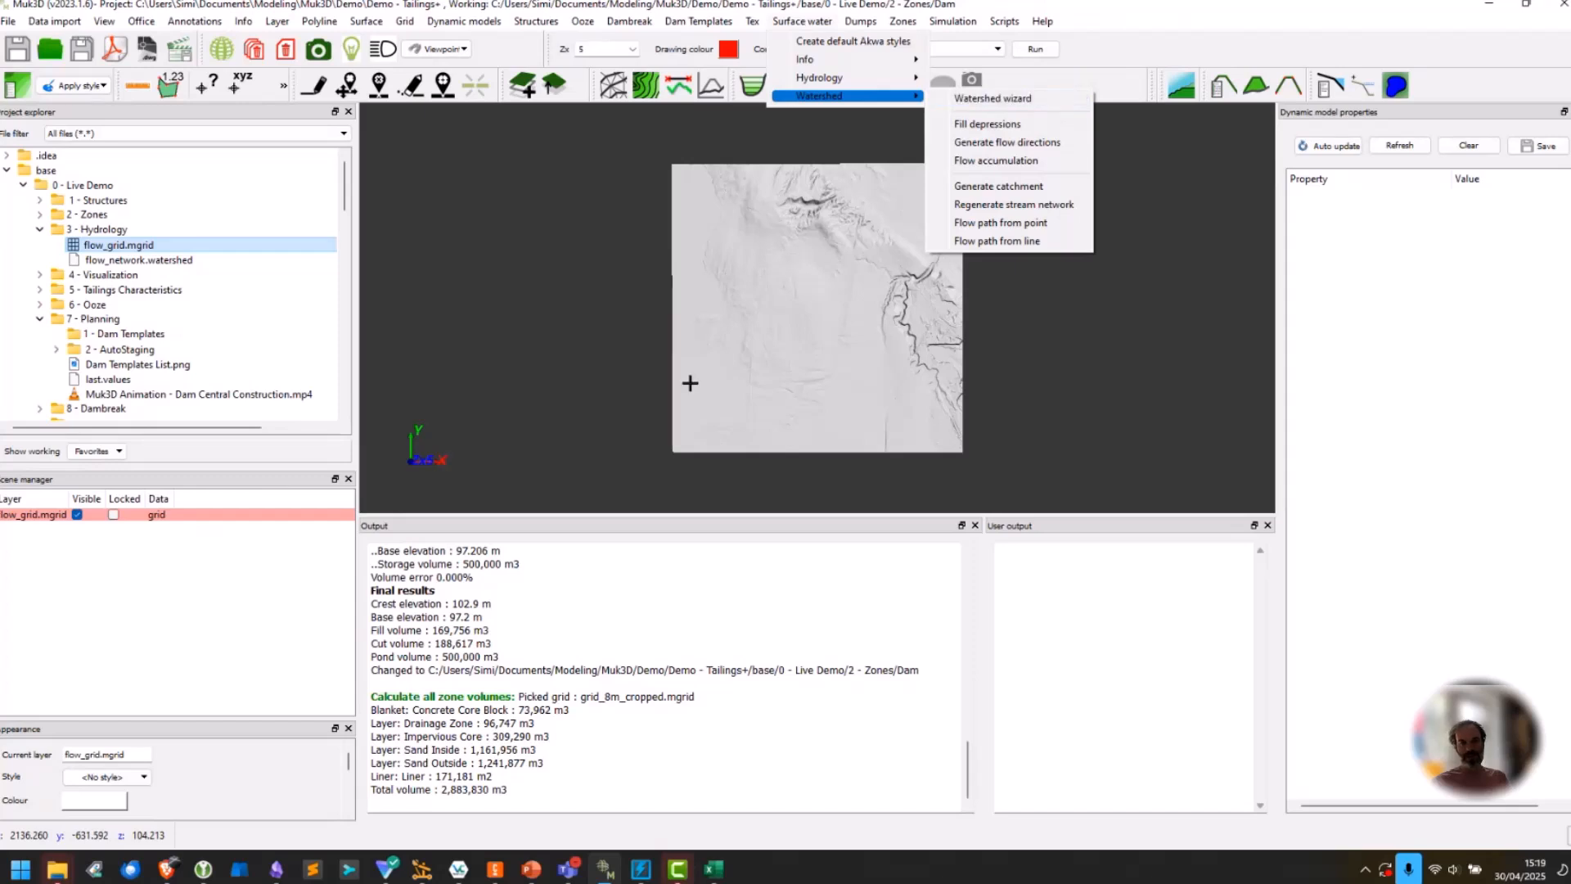
pyautogui.click(820, 373)
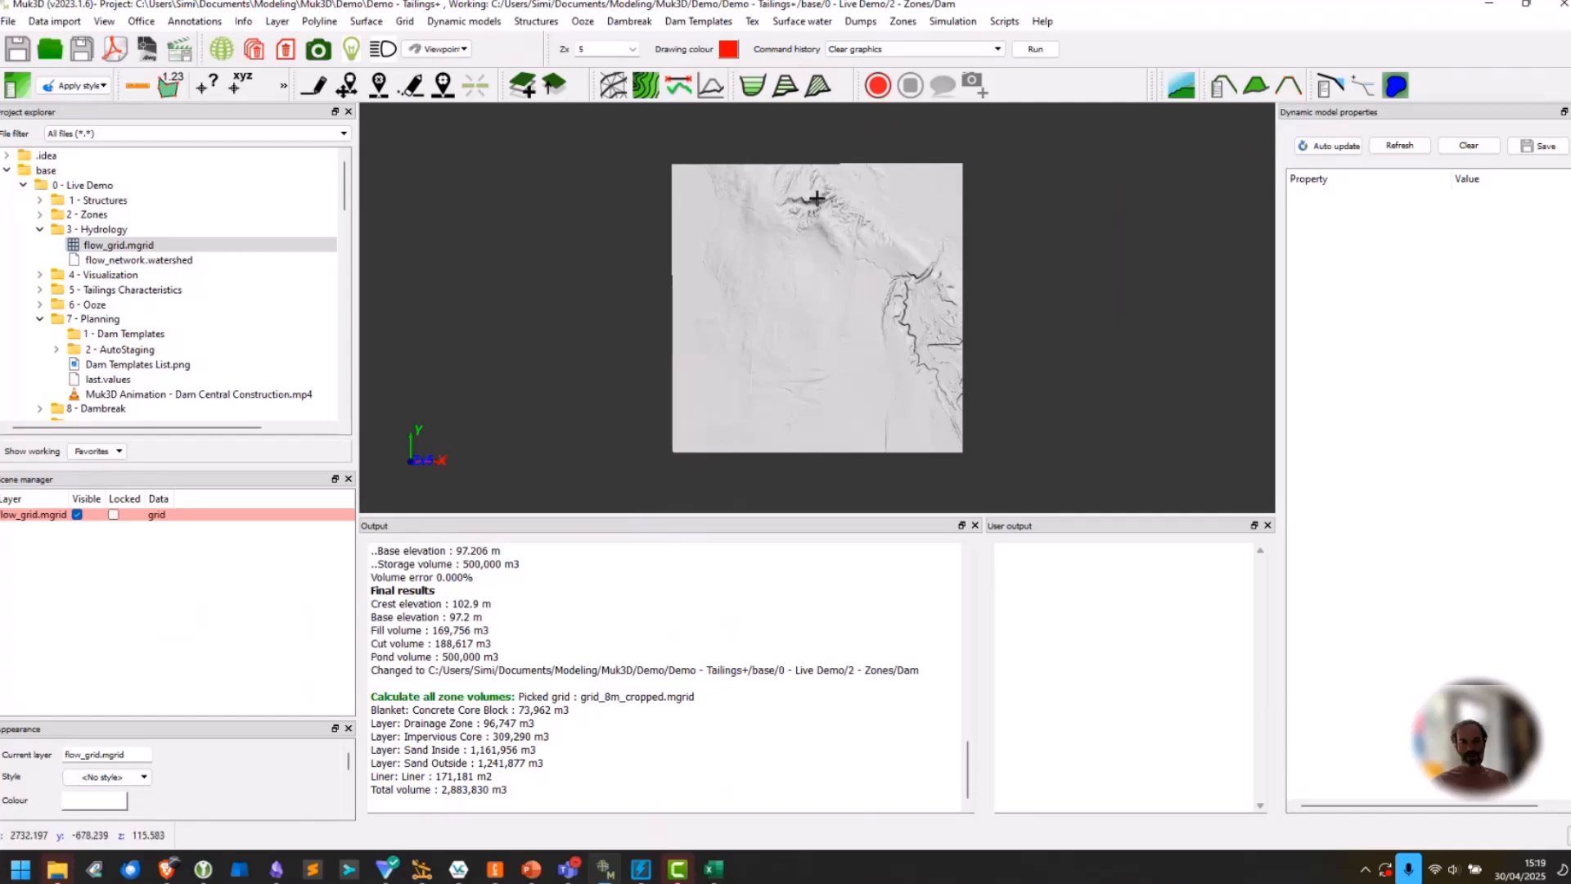
# Try to regenerate the stream network with a minimum catchment area of 50,000 m2 and the layer name streams.
pyautogui.click(802, 23)
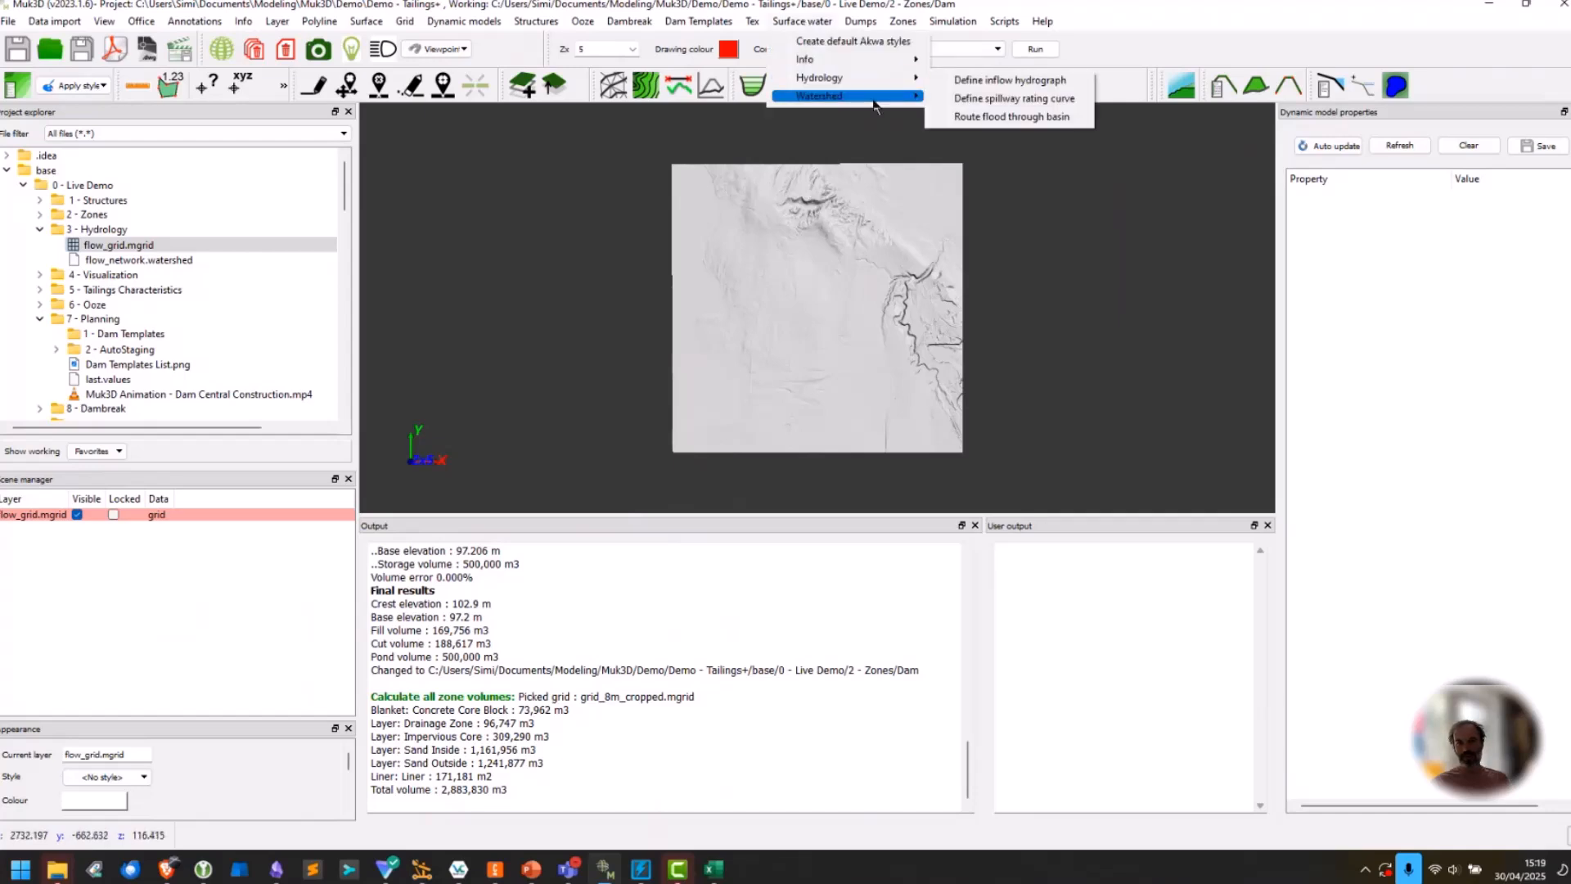
pyautogui.moveTo(875, 104)
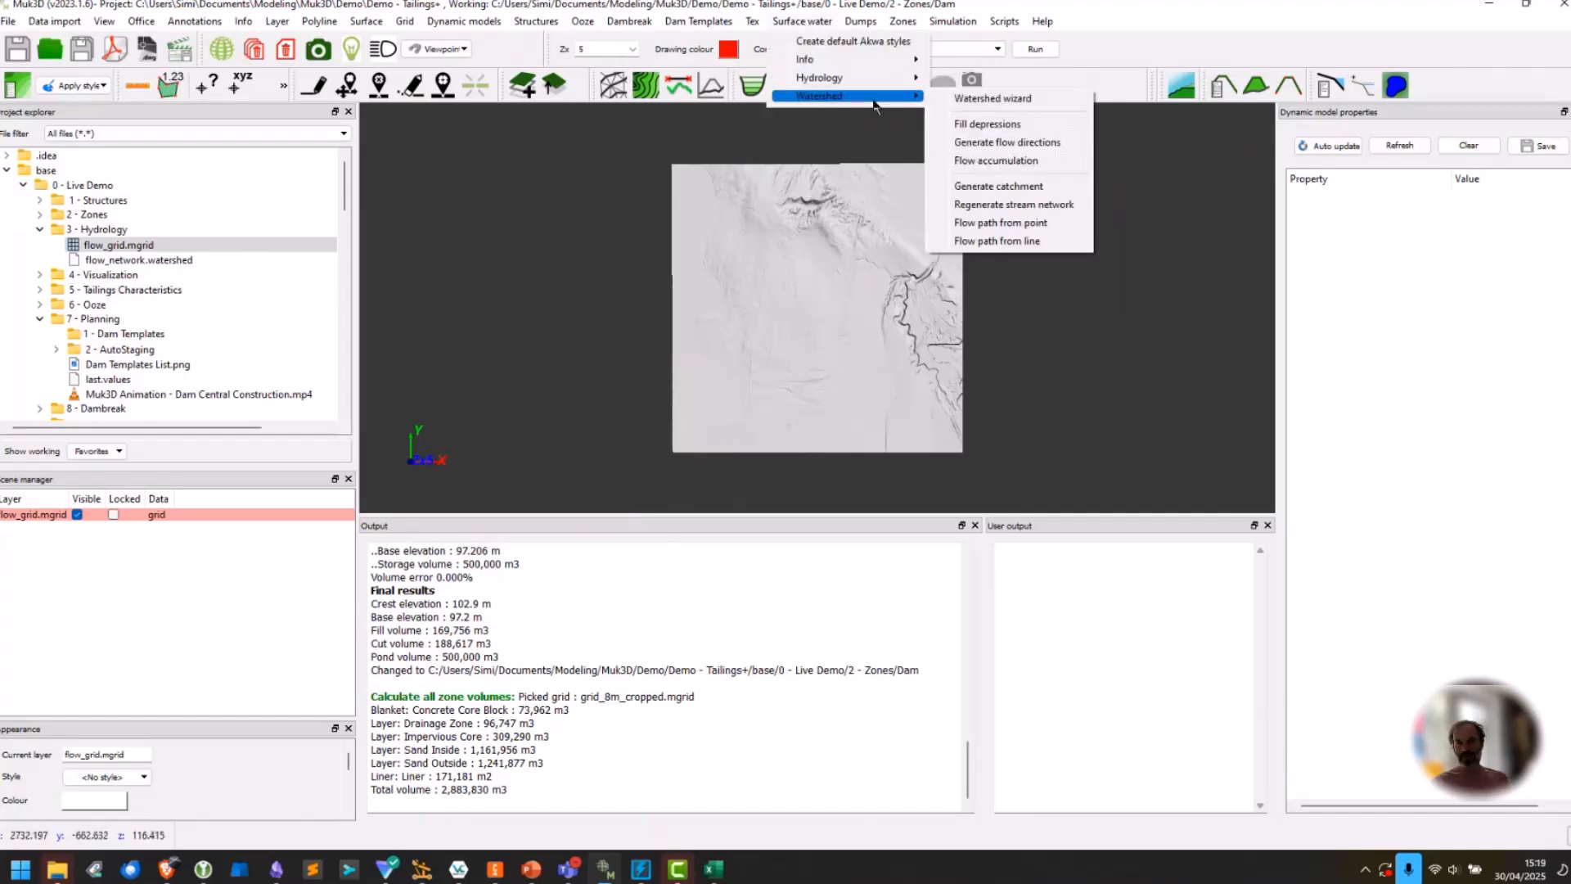
pyautogui.click(986, 205)
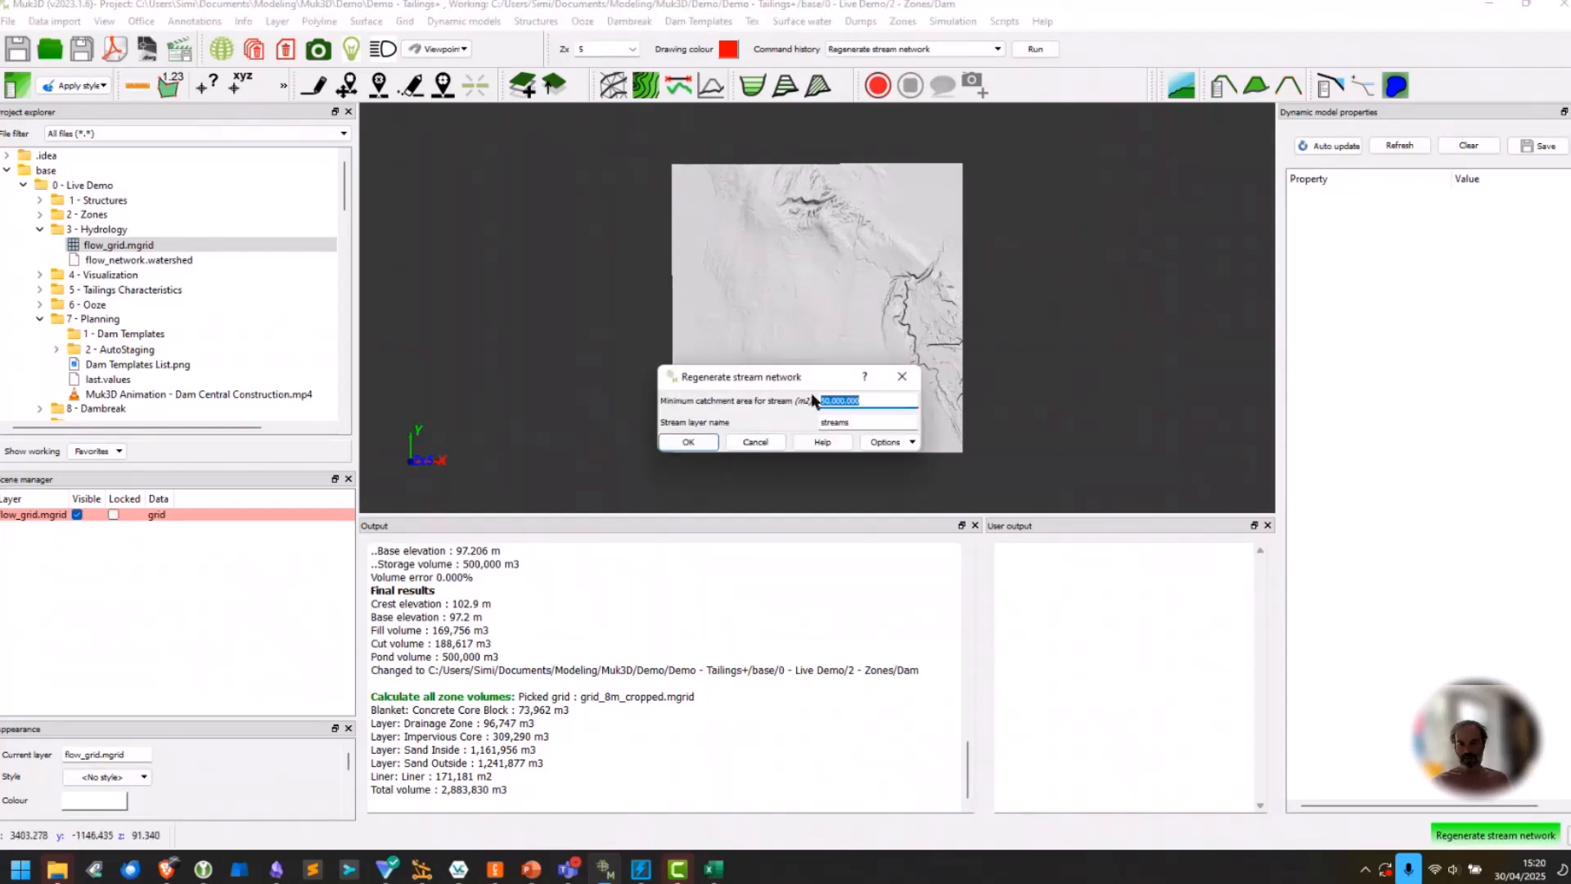
pyautogui.click(871, 400)
pyautogui.click(688, 442)
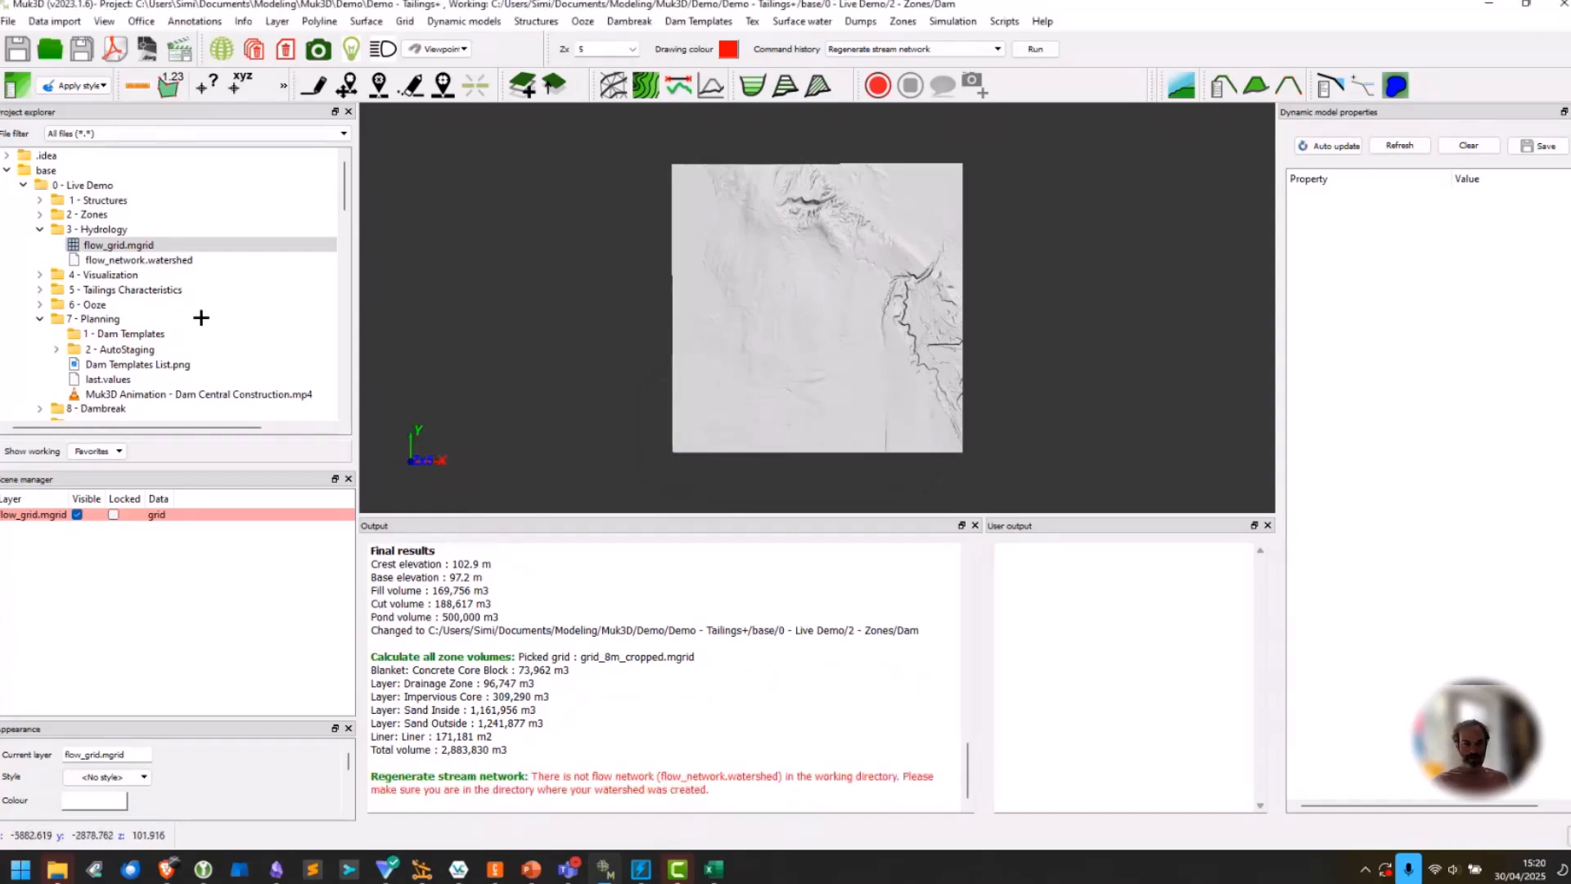
# Make 3 - Hydrology the working directory and regenerate the stream network on flow_grid.mgrid with a 50,000 m2 minimum catchment area and layer name streams.
pyautogui.rightClick(105, 232)
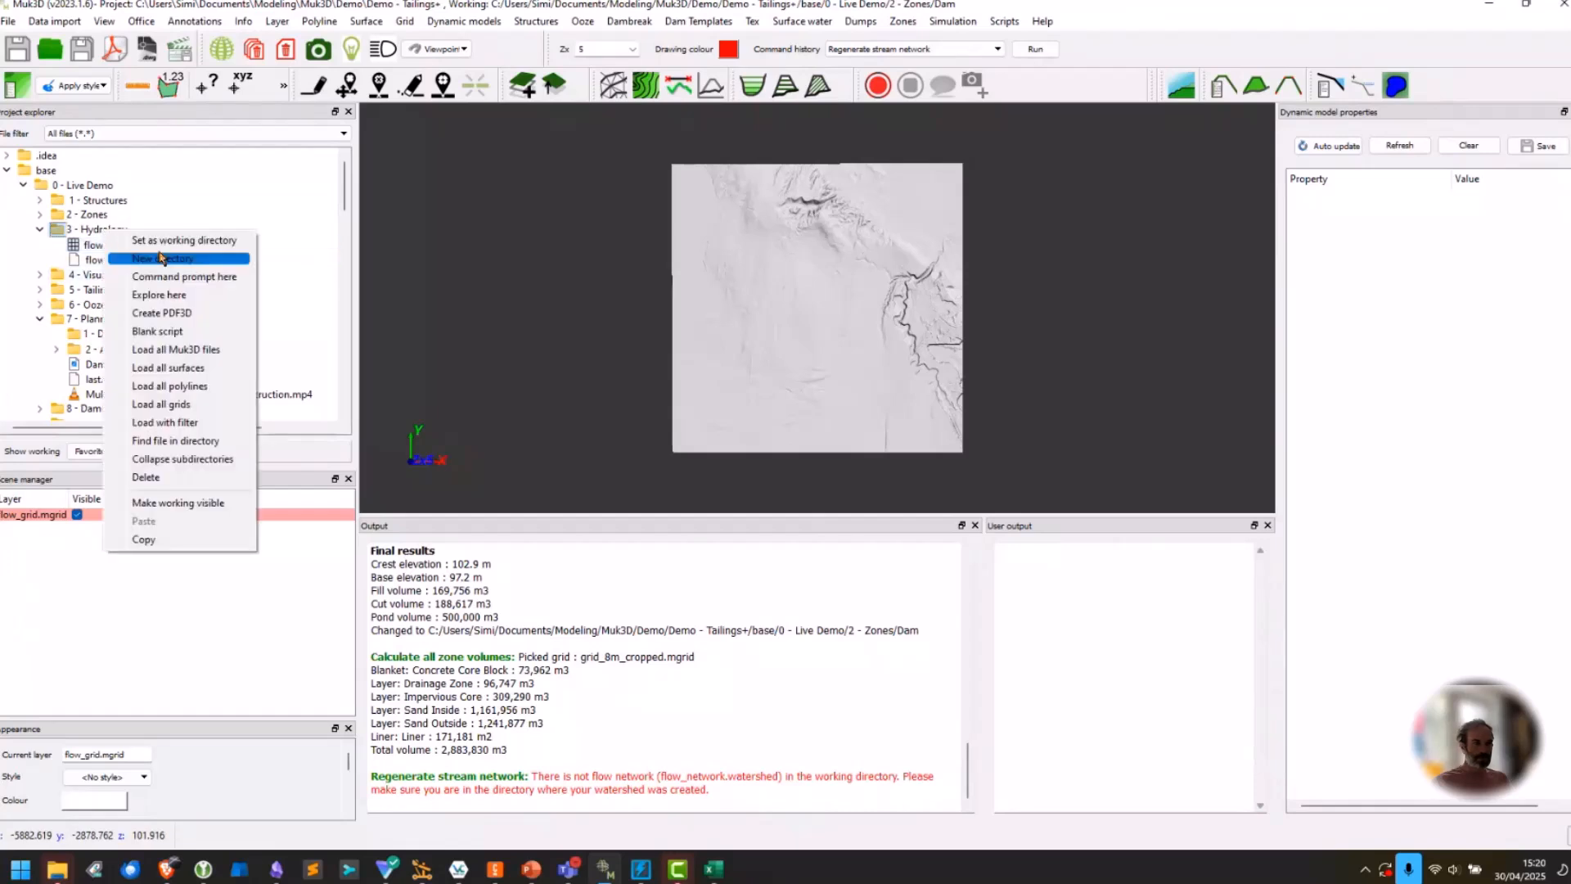
pyautogui.click(164, 241)
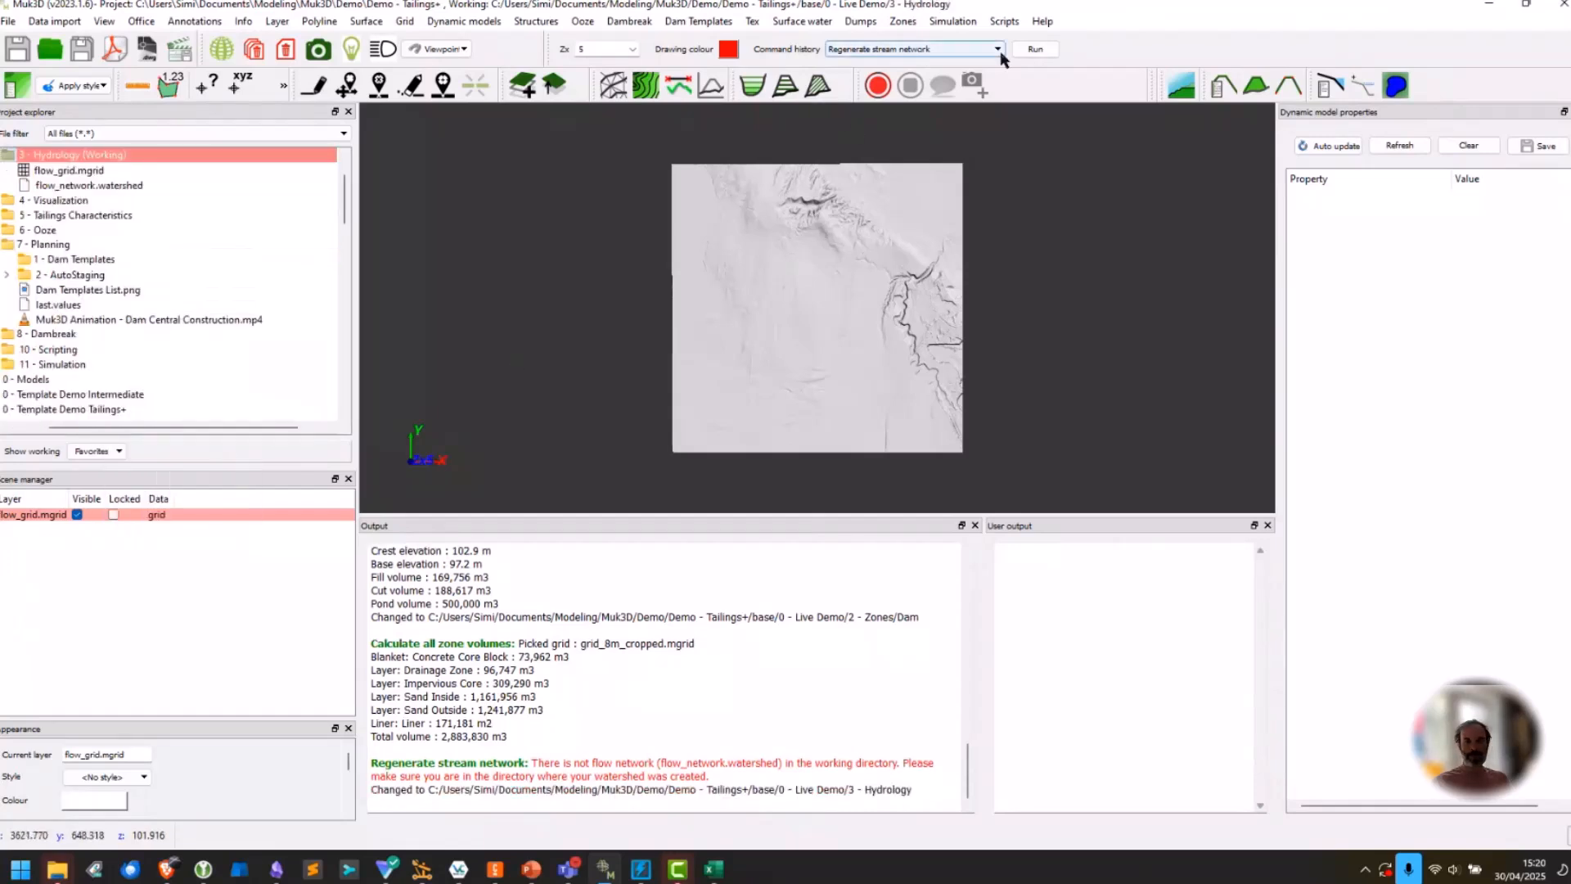
pyautogui.click(1036, 50)
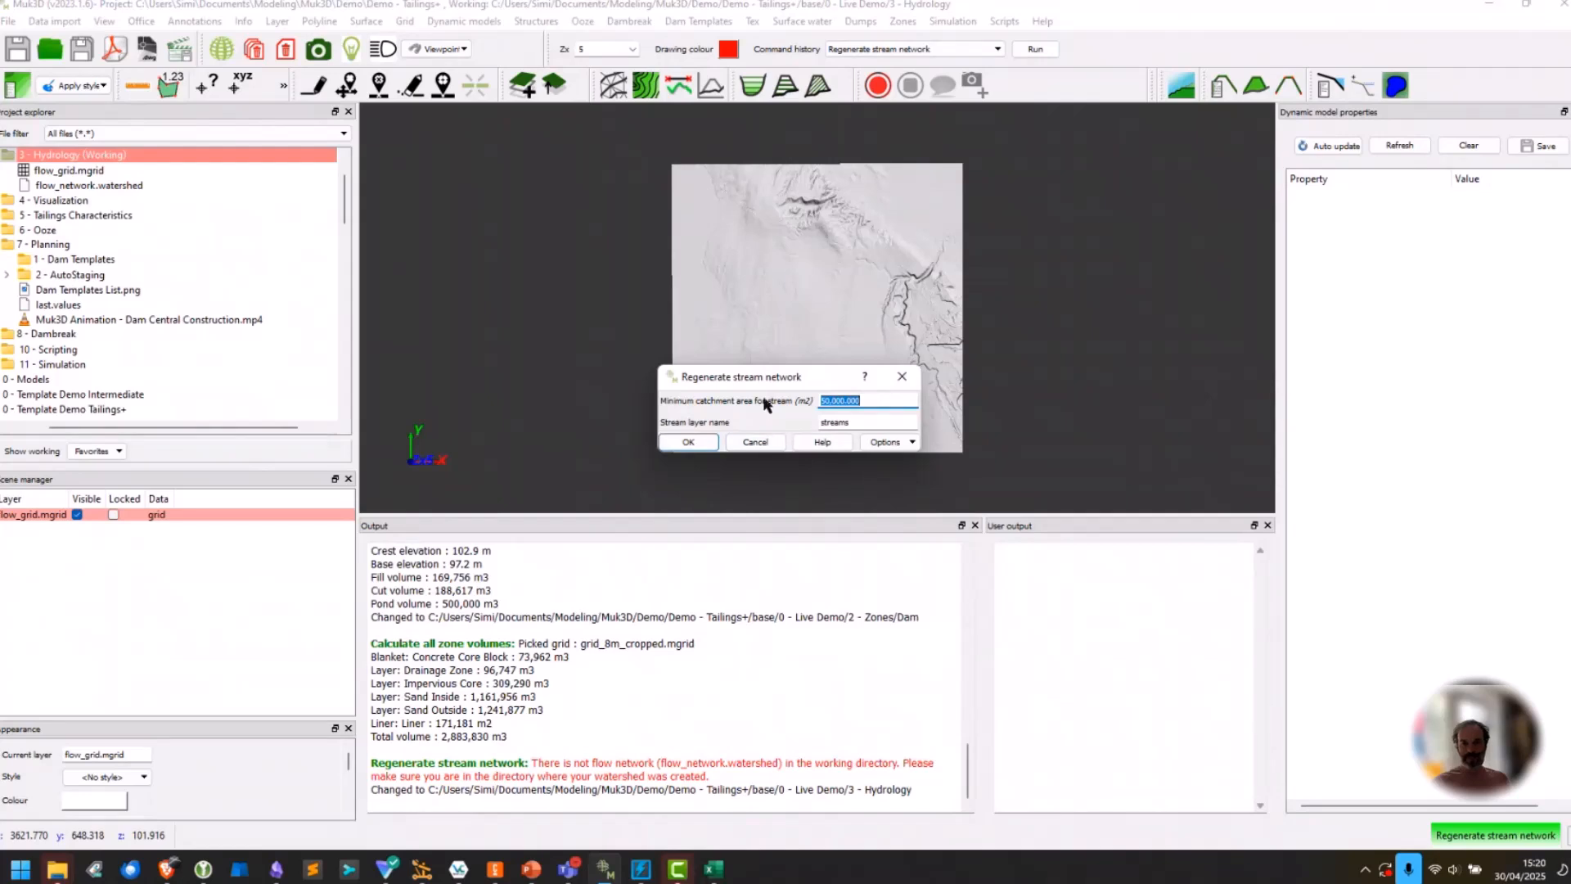
pyautogui.click(698, 443)
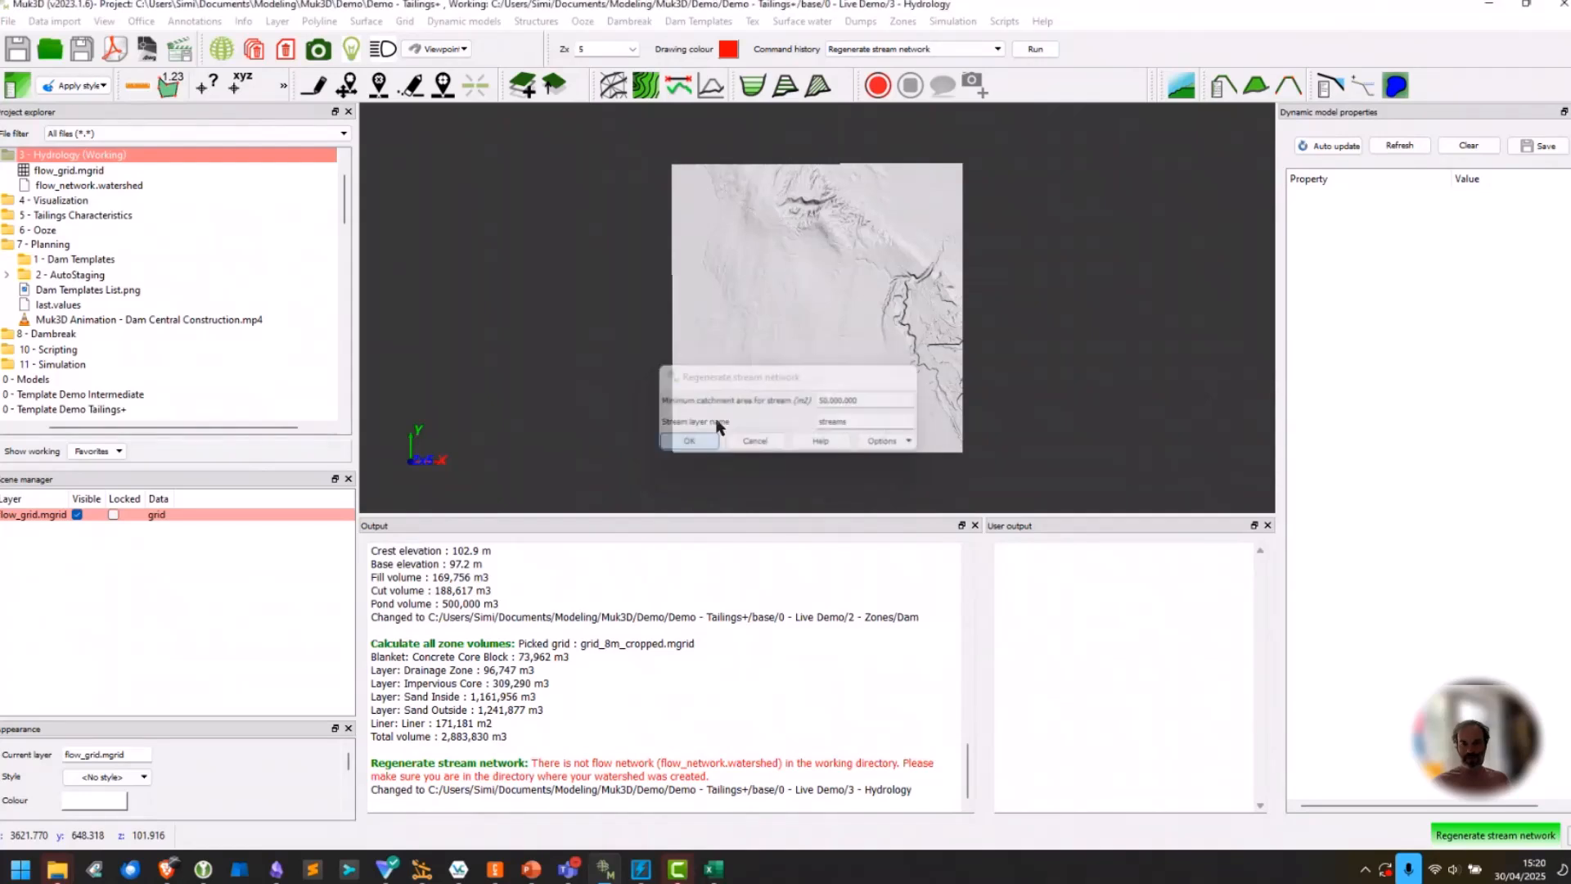
pyautogui.click(832, 290)
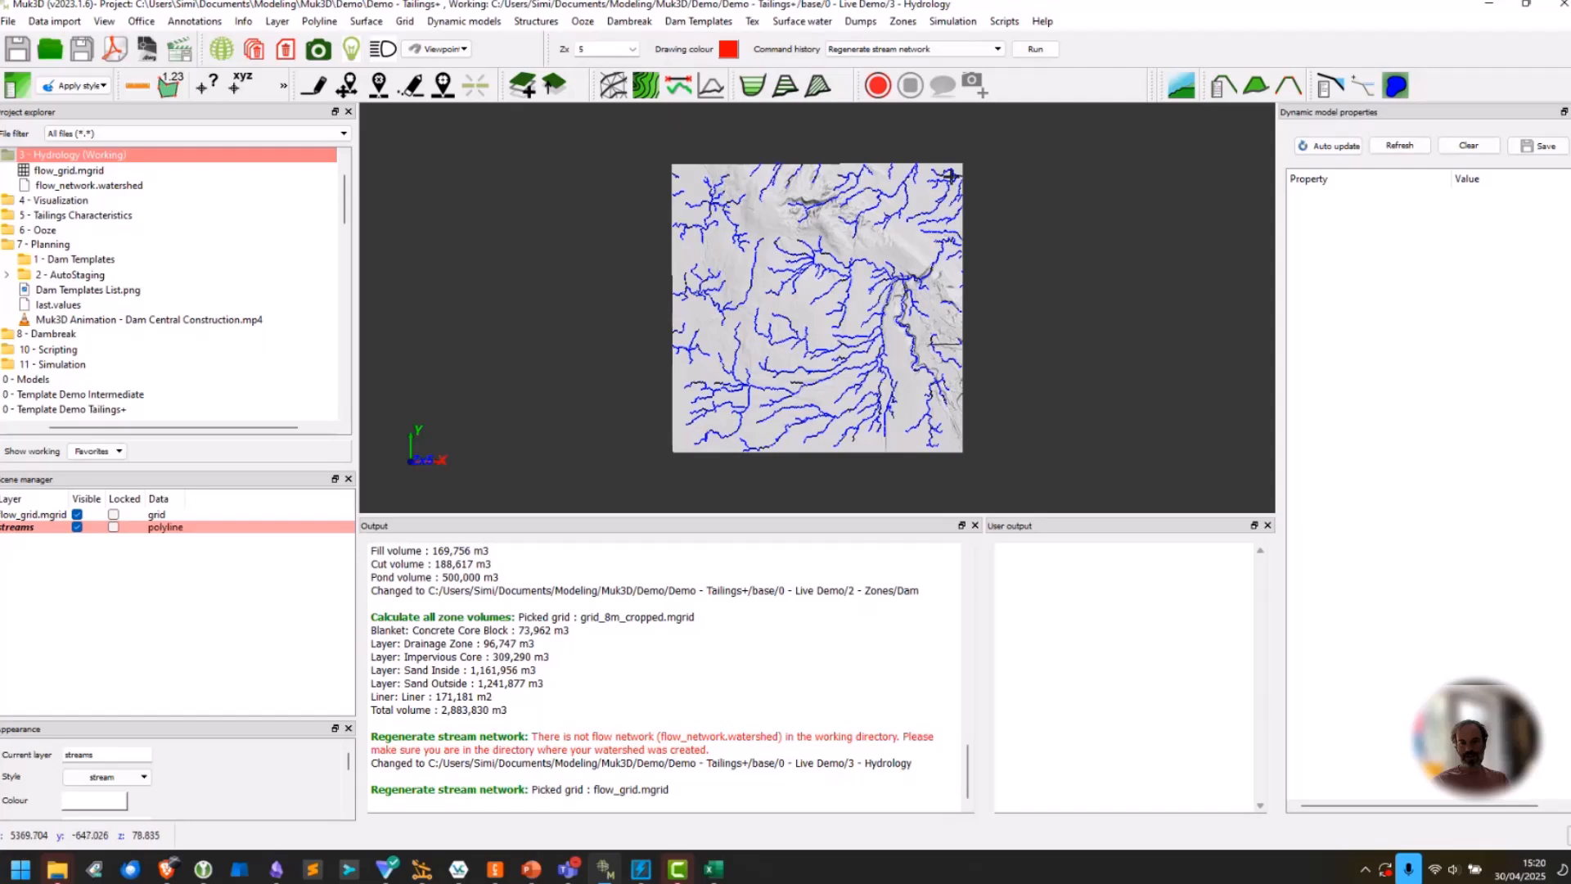
# Generate the catchment on flow_grid.mgrid for a point on the main stream just downstream of the central confluence, and highlight its areas in the output.
pyautogui.click(806, 21)
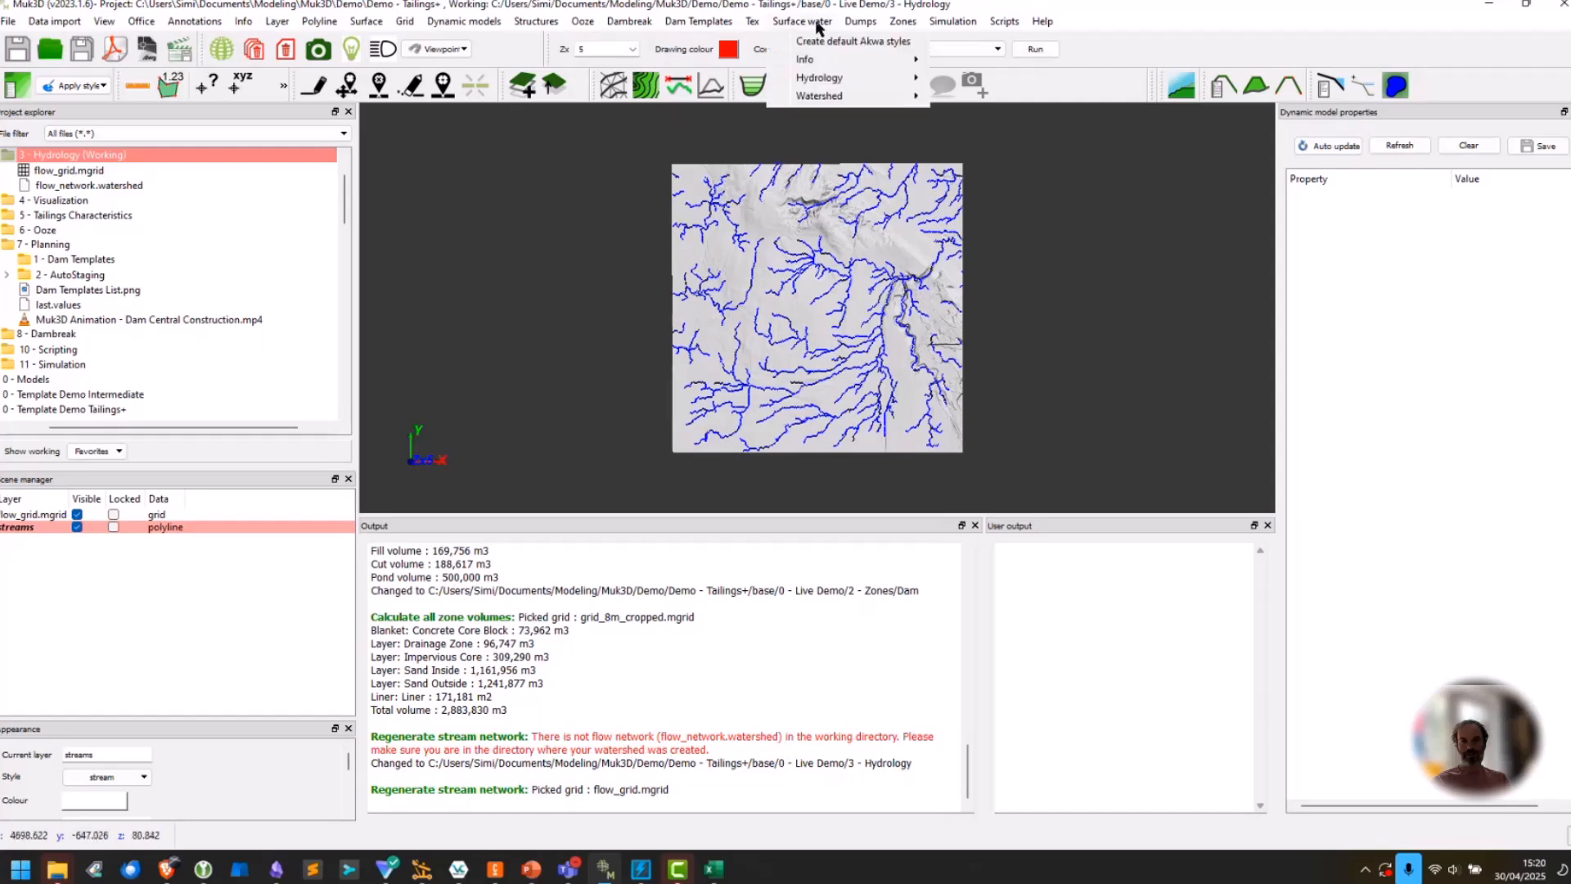
pyautogui.moveTo(855, 96)
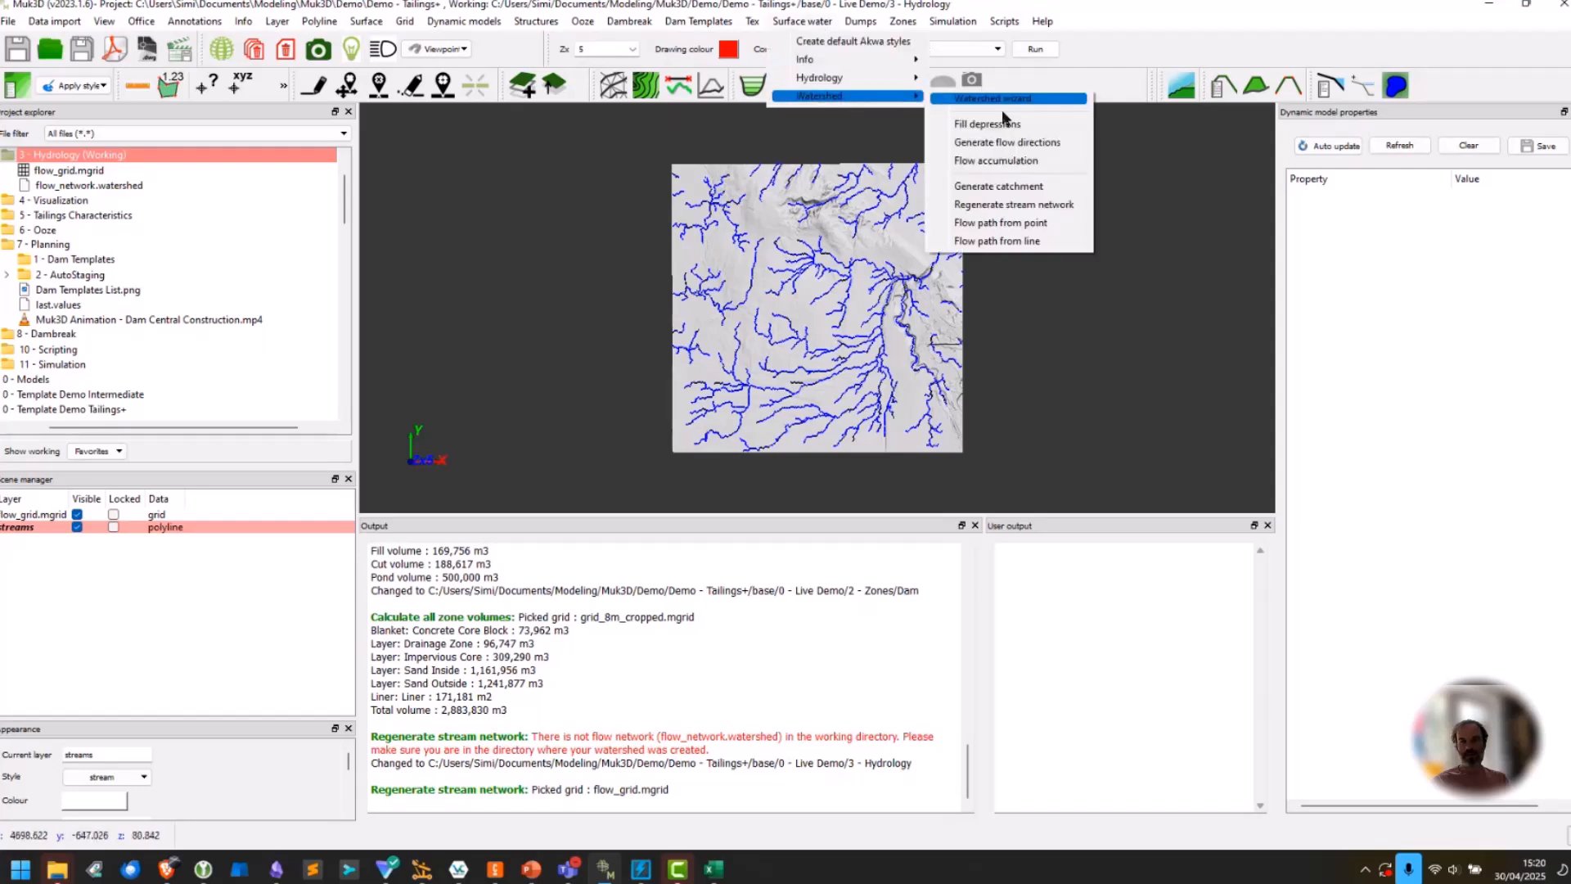
pyautogui.click(998, 185)
pyautogui.click(688, 421)
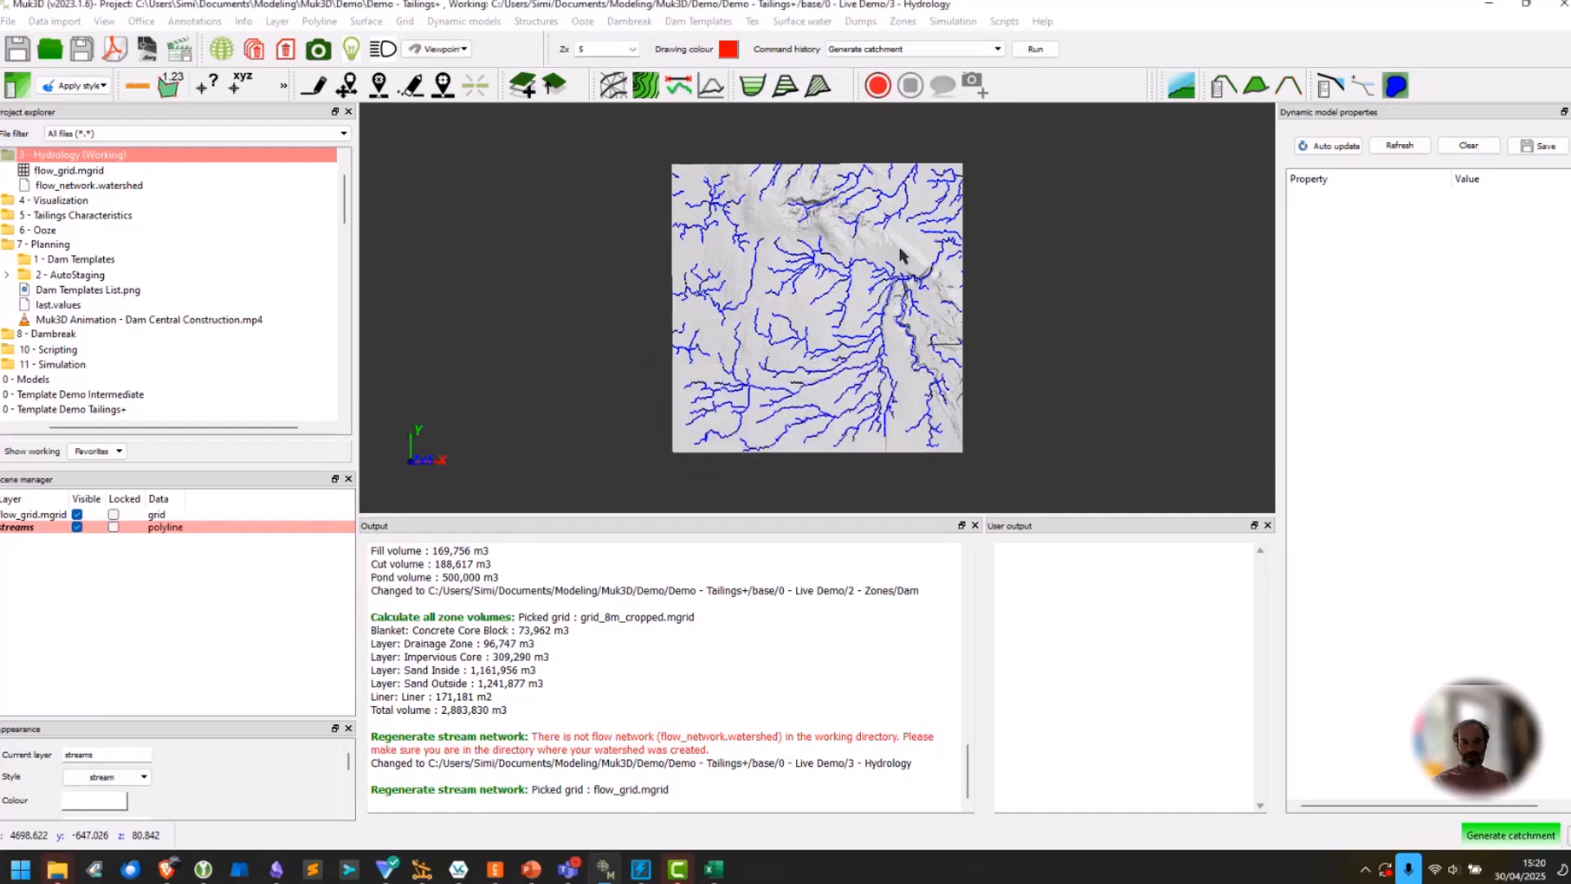
pyautogui.scroll(3, 900, 255)
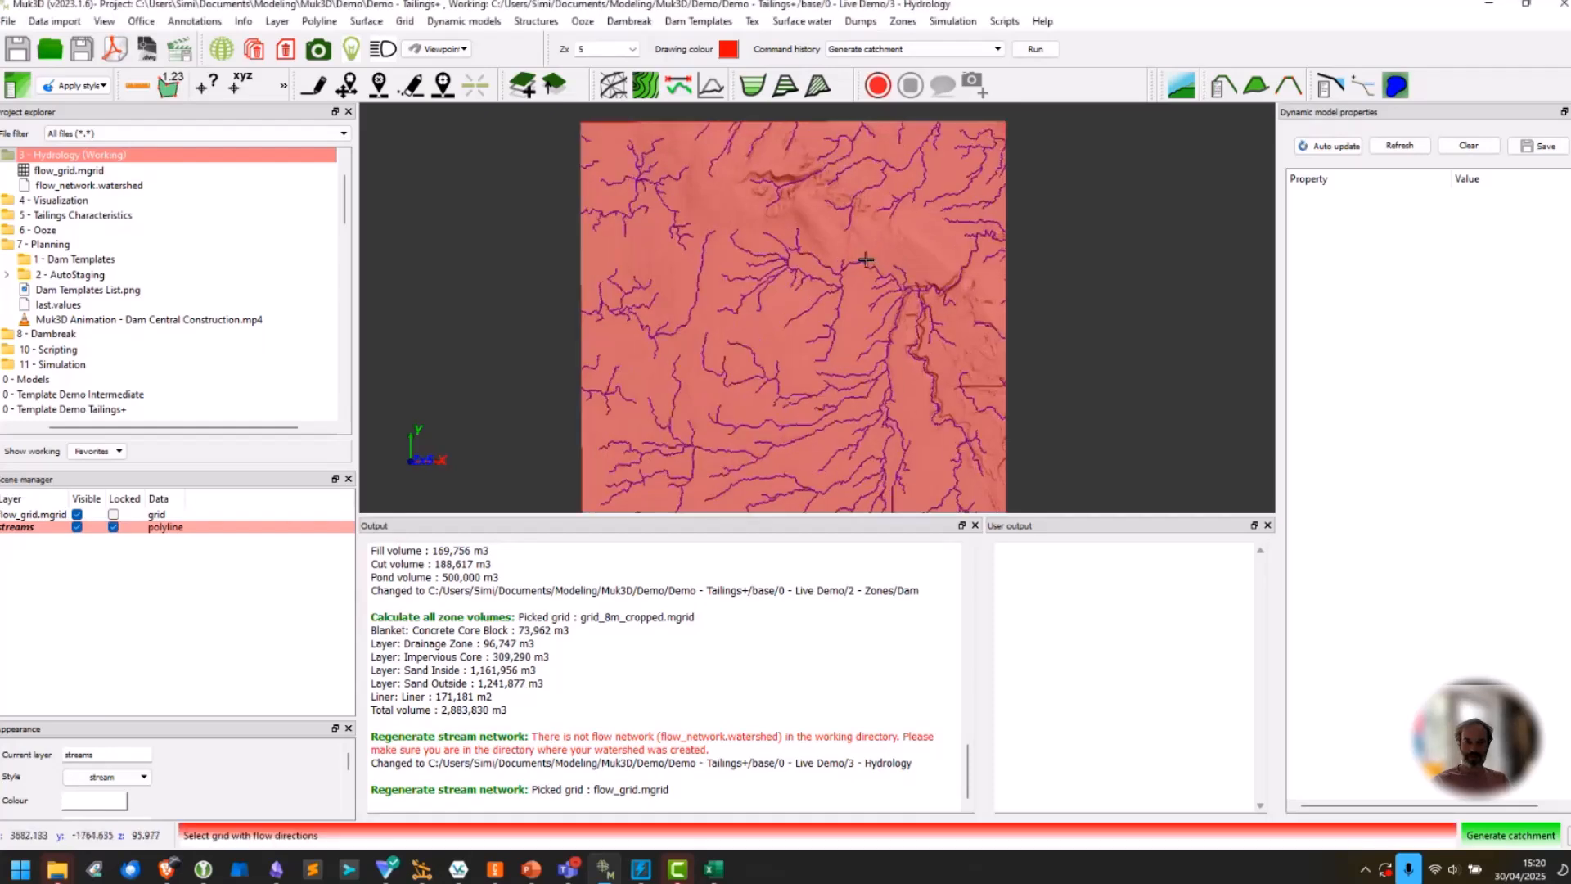
pyautogui.click(864, 292)
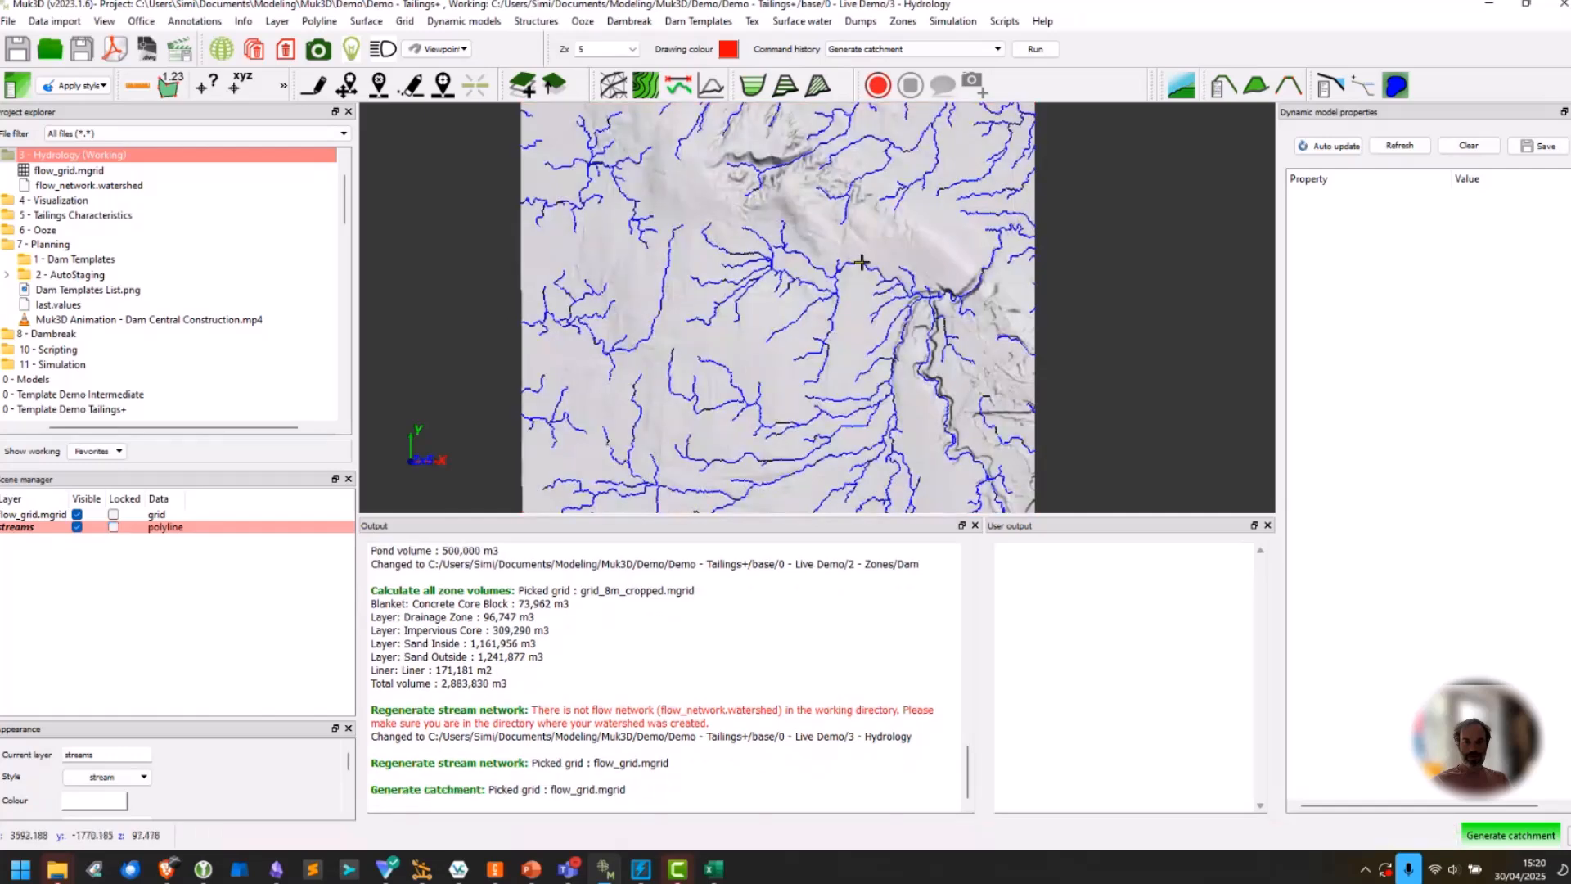
pyautogui.scroll(2, 855, 271)
pyautogui.scroll(1, 854, 268)
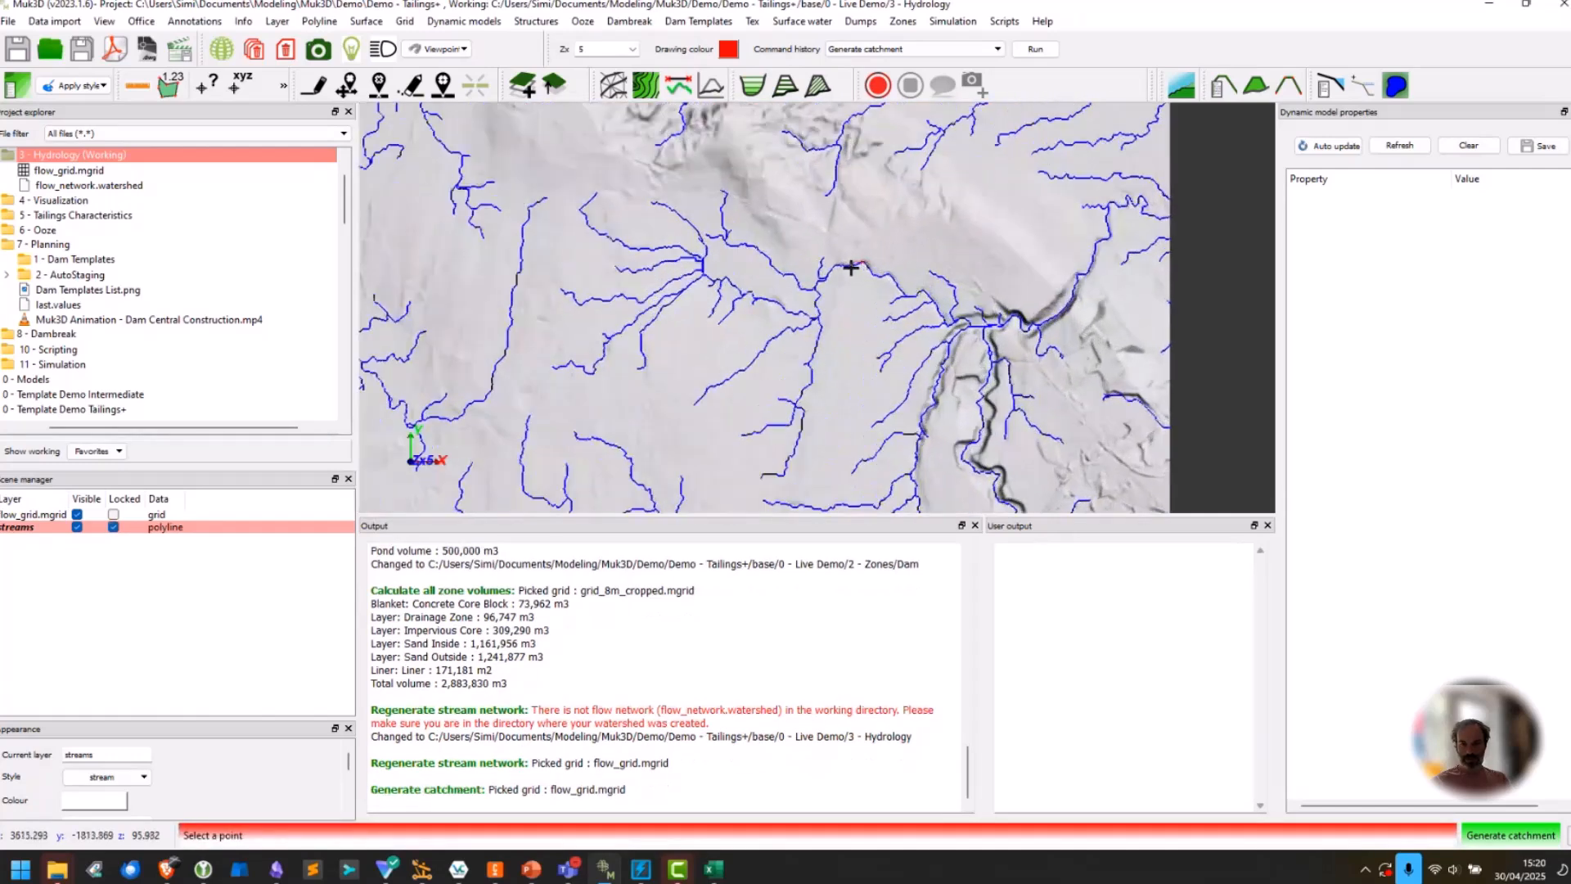
pyautogui.scroll(1, 851, 268)
pyautogui.scroll(1, 852, 266)
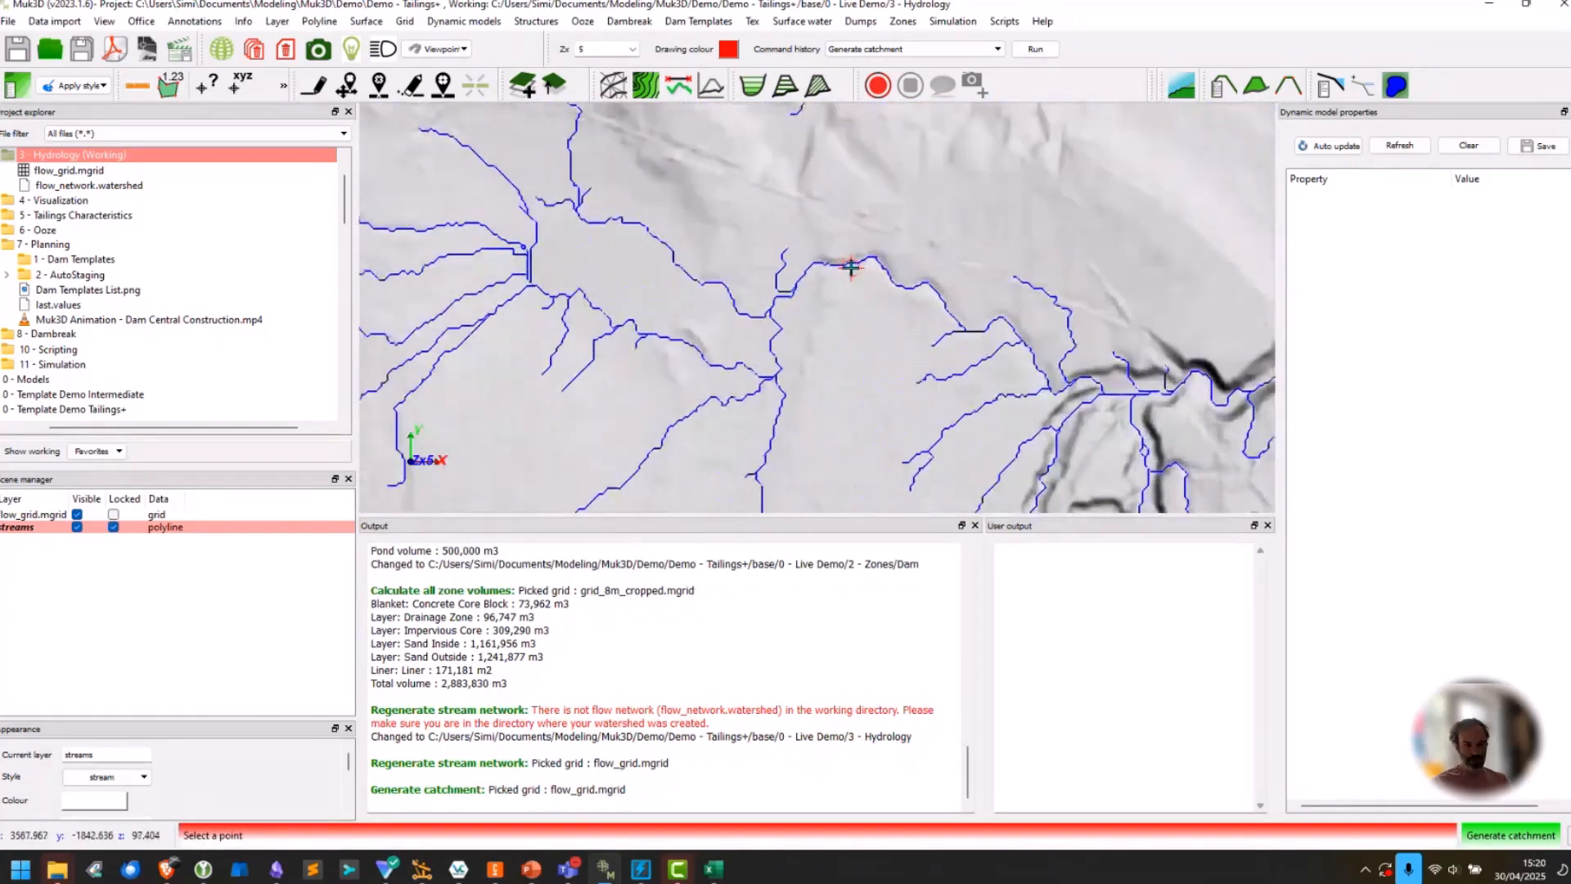
pyautogui.scroll(2, 853, 263)
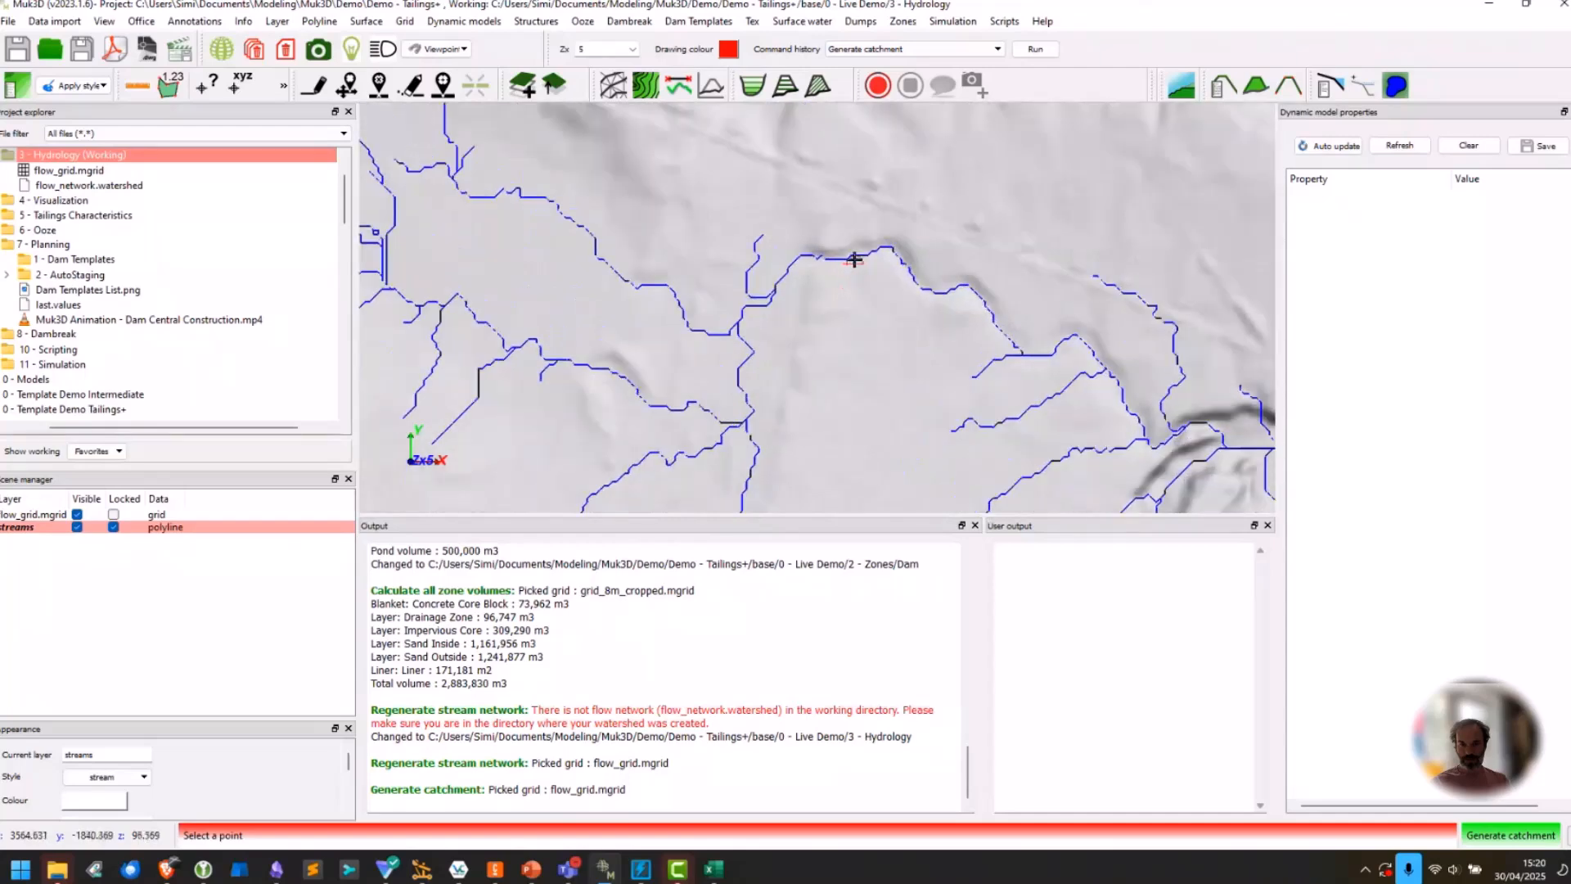
pyautogui.click(859, 253)
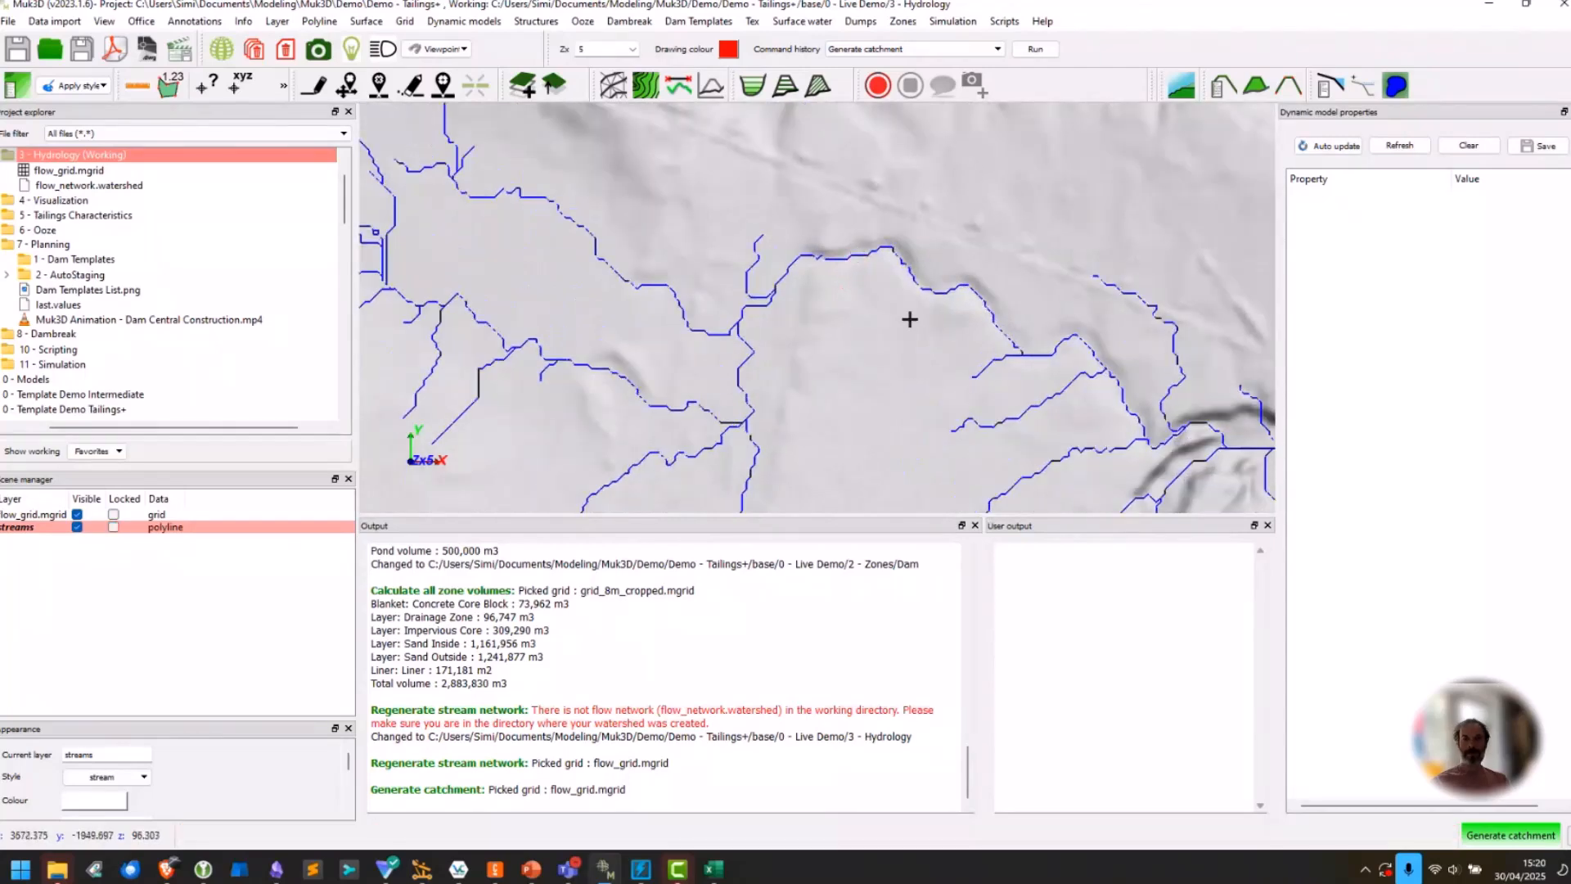
pyautogui.scroll(-3, 907, 319)
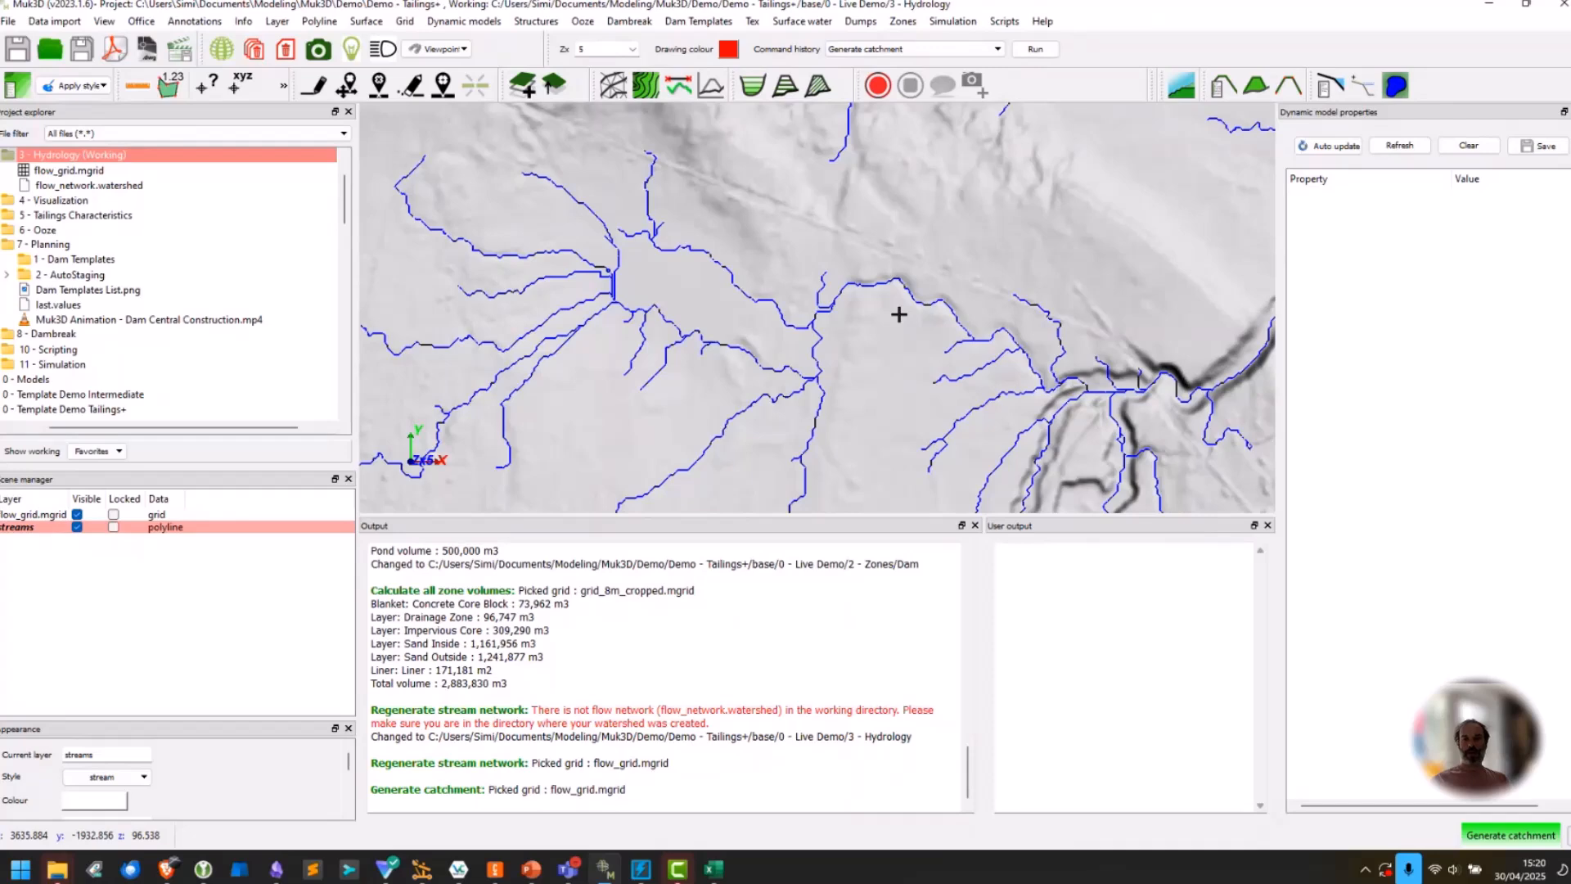
pyautogui.scroll(-2, 898, 314)
pyautogui.scroll(-2, 898, 311)
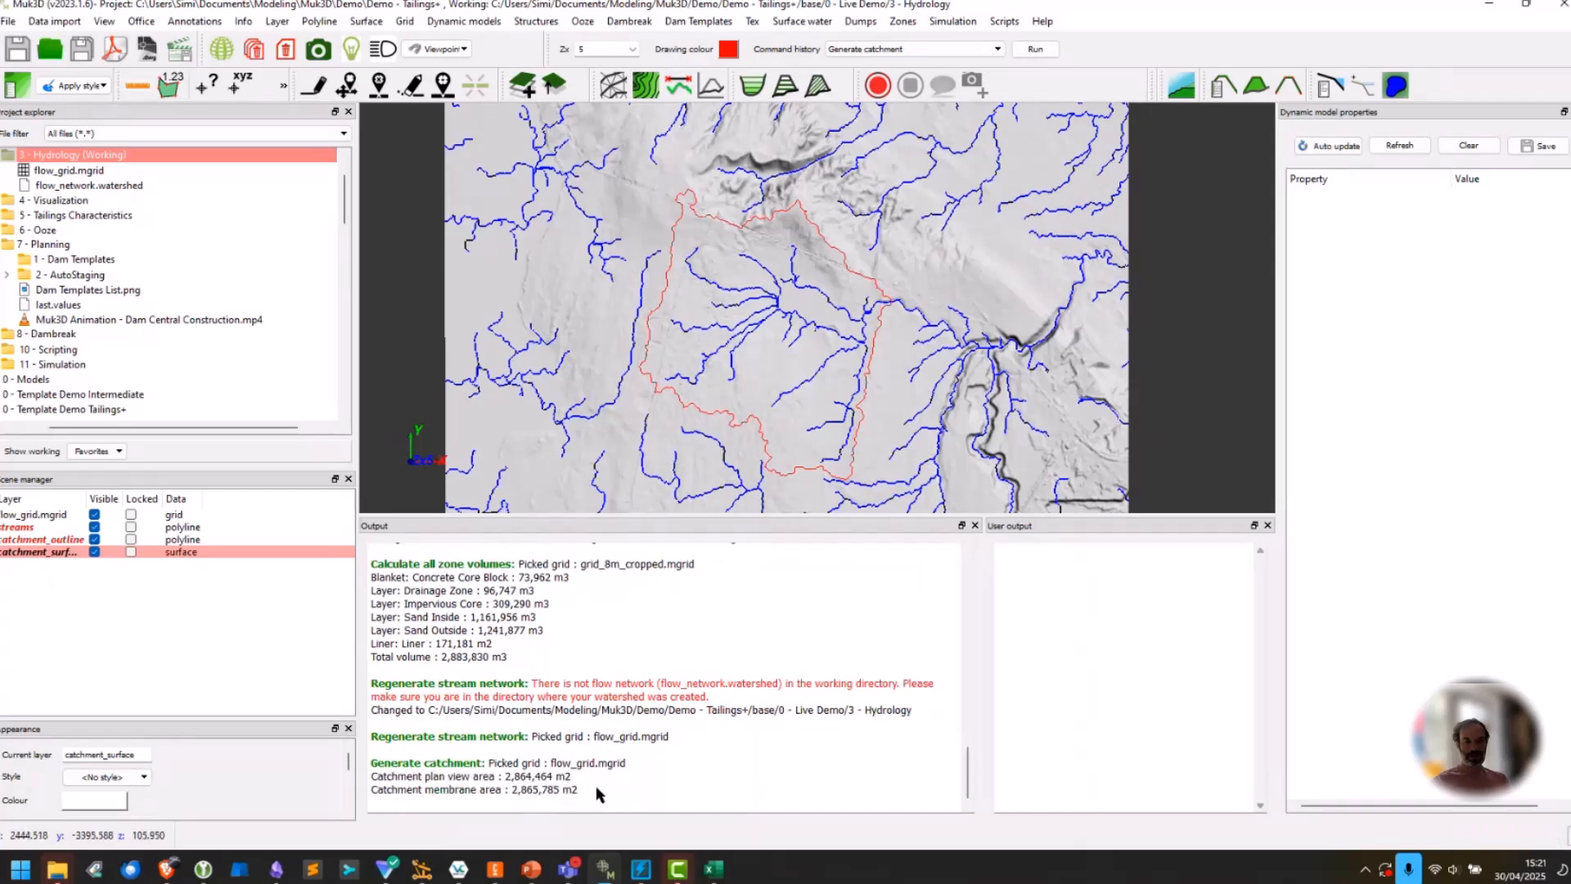
pyautogui.moveTo(595, 790); pyautogui.dragTo(370, 773)
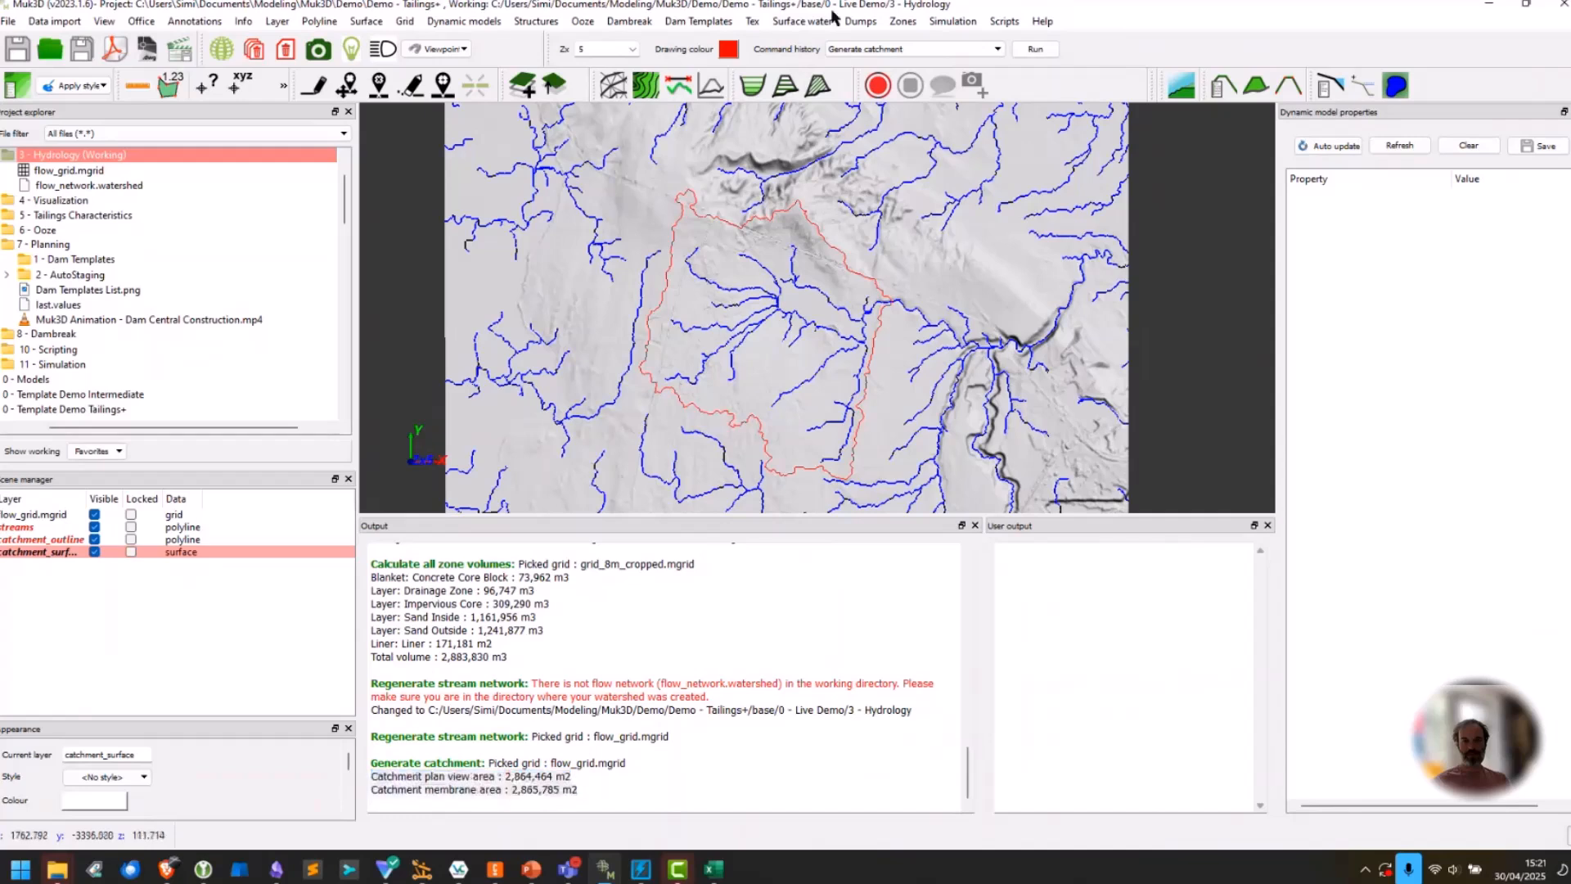
pyautogui.click(806, 23)
pyautogui.moveTo(830, 59)
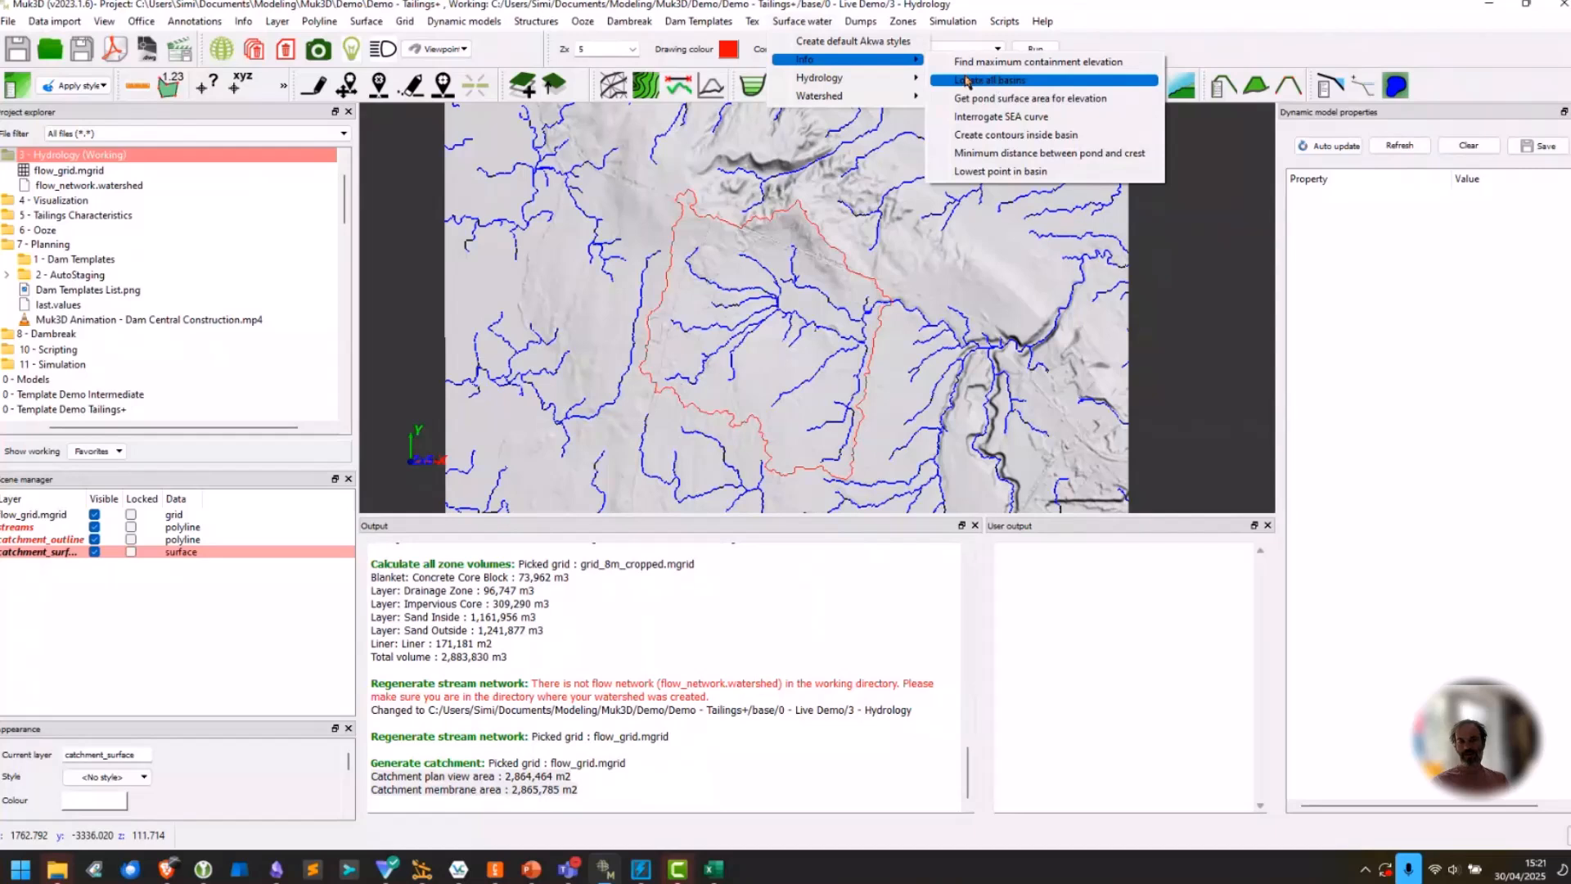
pyautogui.moveTo(875, 100)
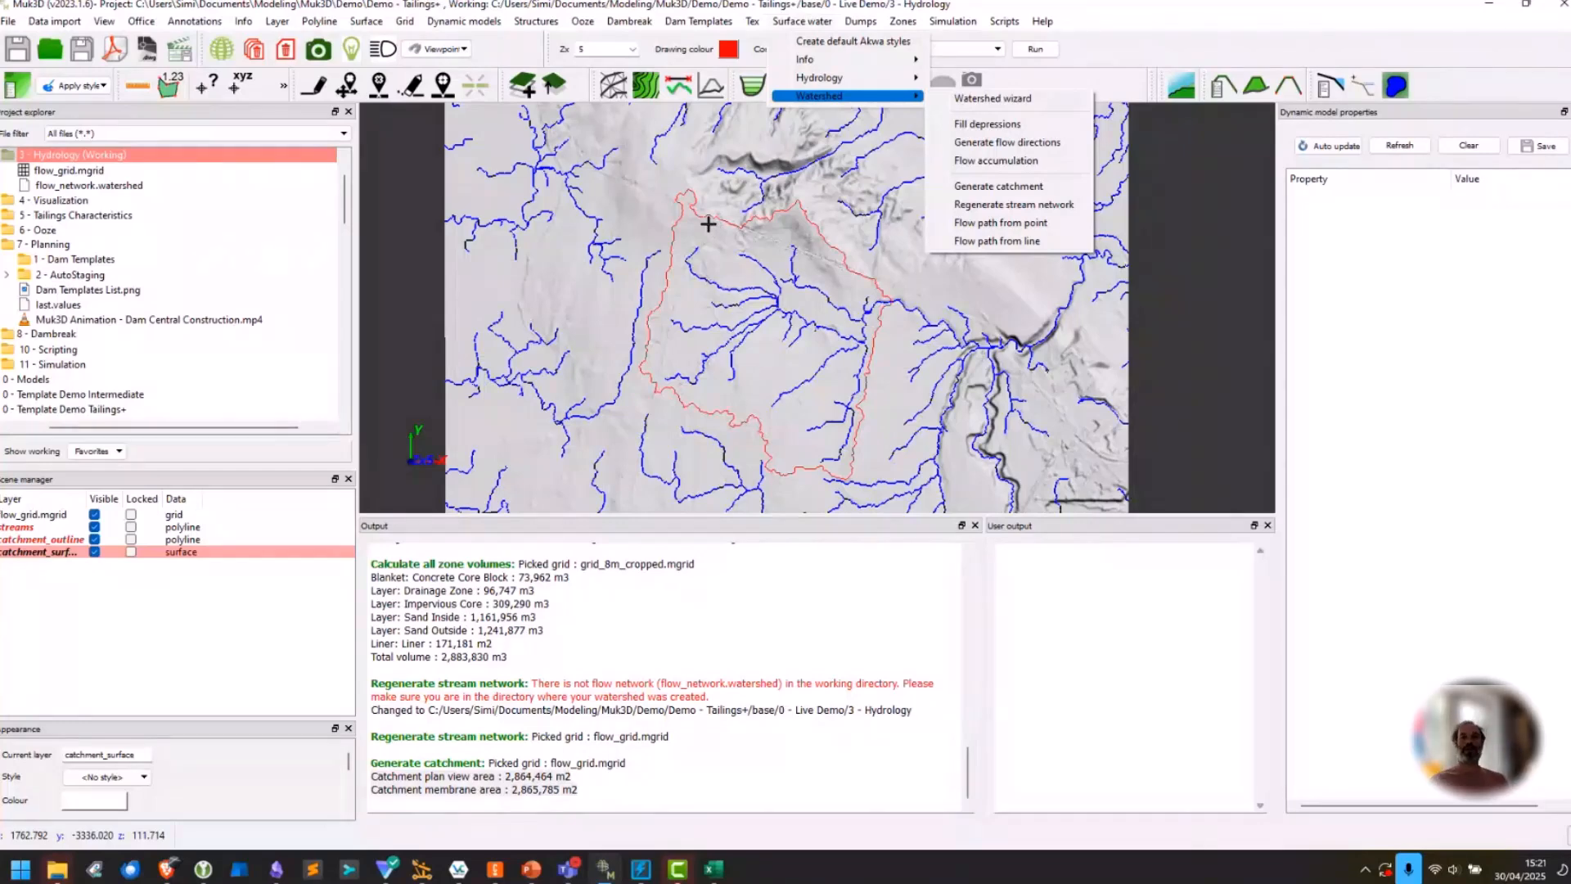
pyautogui.click(685, 16)
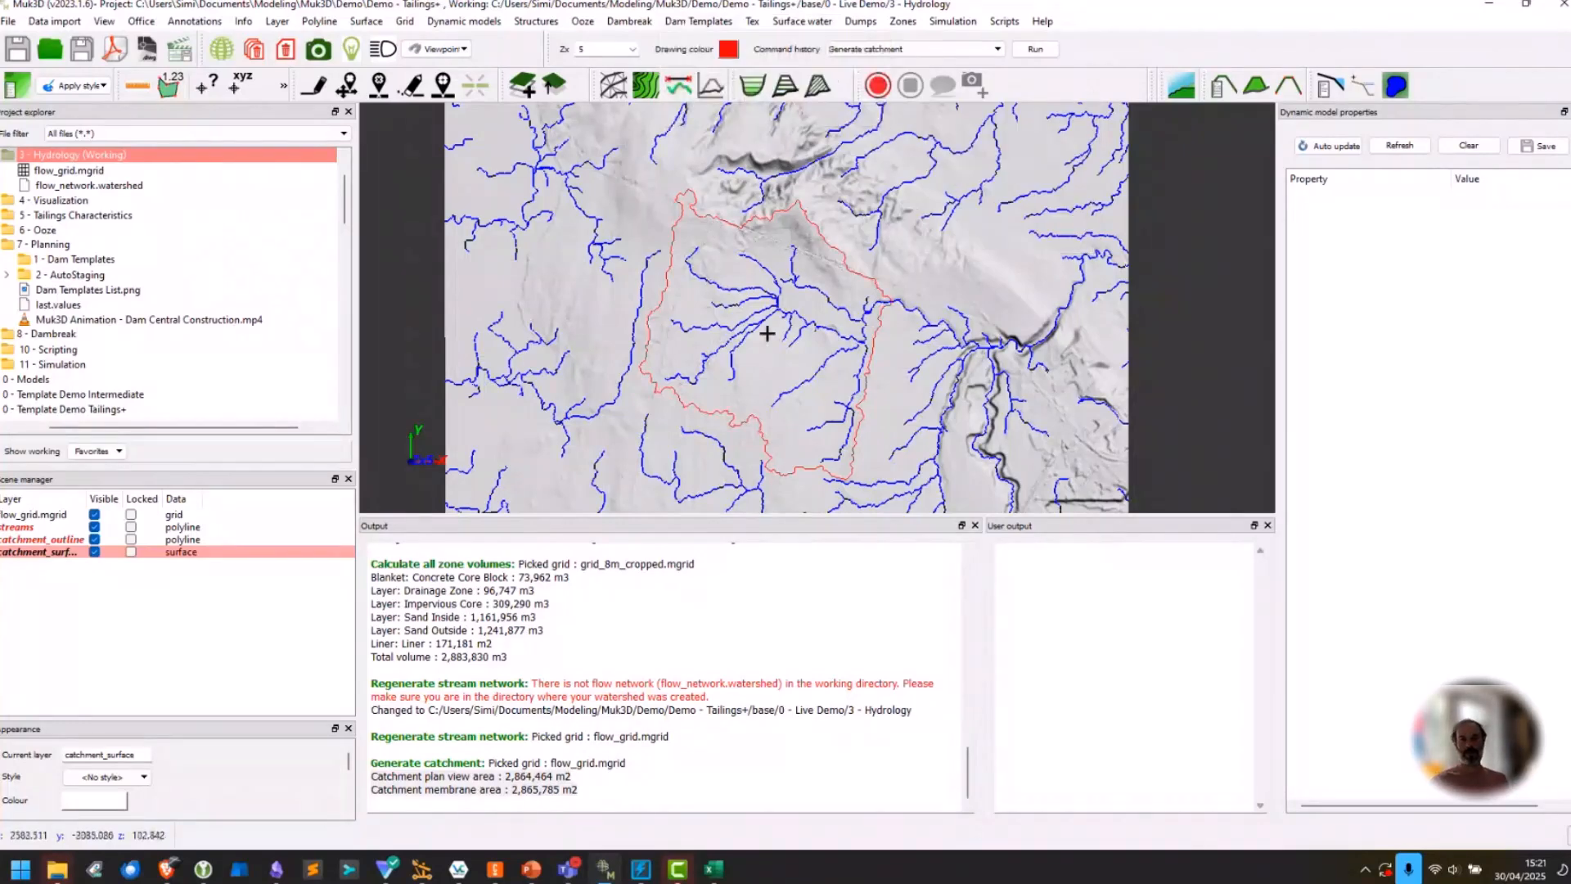
# Expand the 4 - Visualization folder in the project to view its contents.
pyautogui.scroll(-5, 767, 334)
pyautogui.moveTo(766, 309); pyautogui.dragTo(754, 250, button='middle')
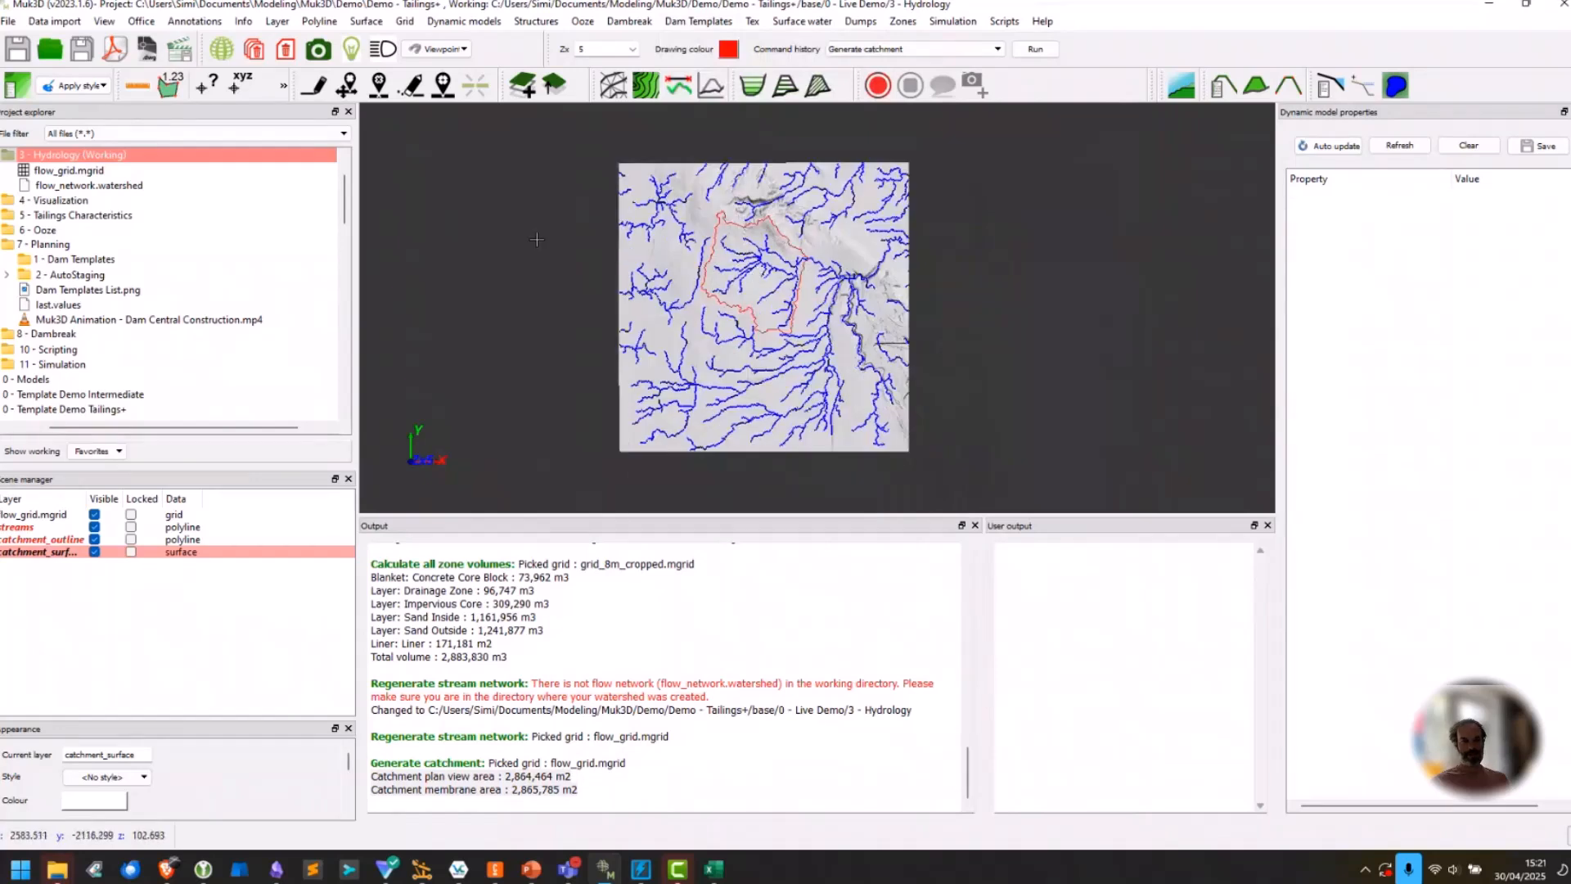
pyautogui.moveTo(174, 431); pyautogui.dragTo(138, 431)
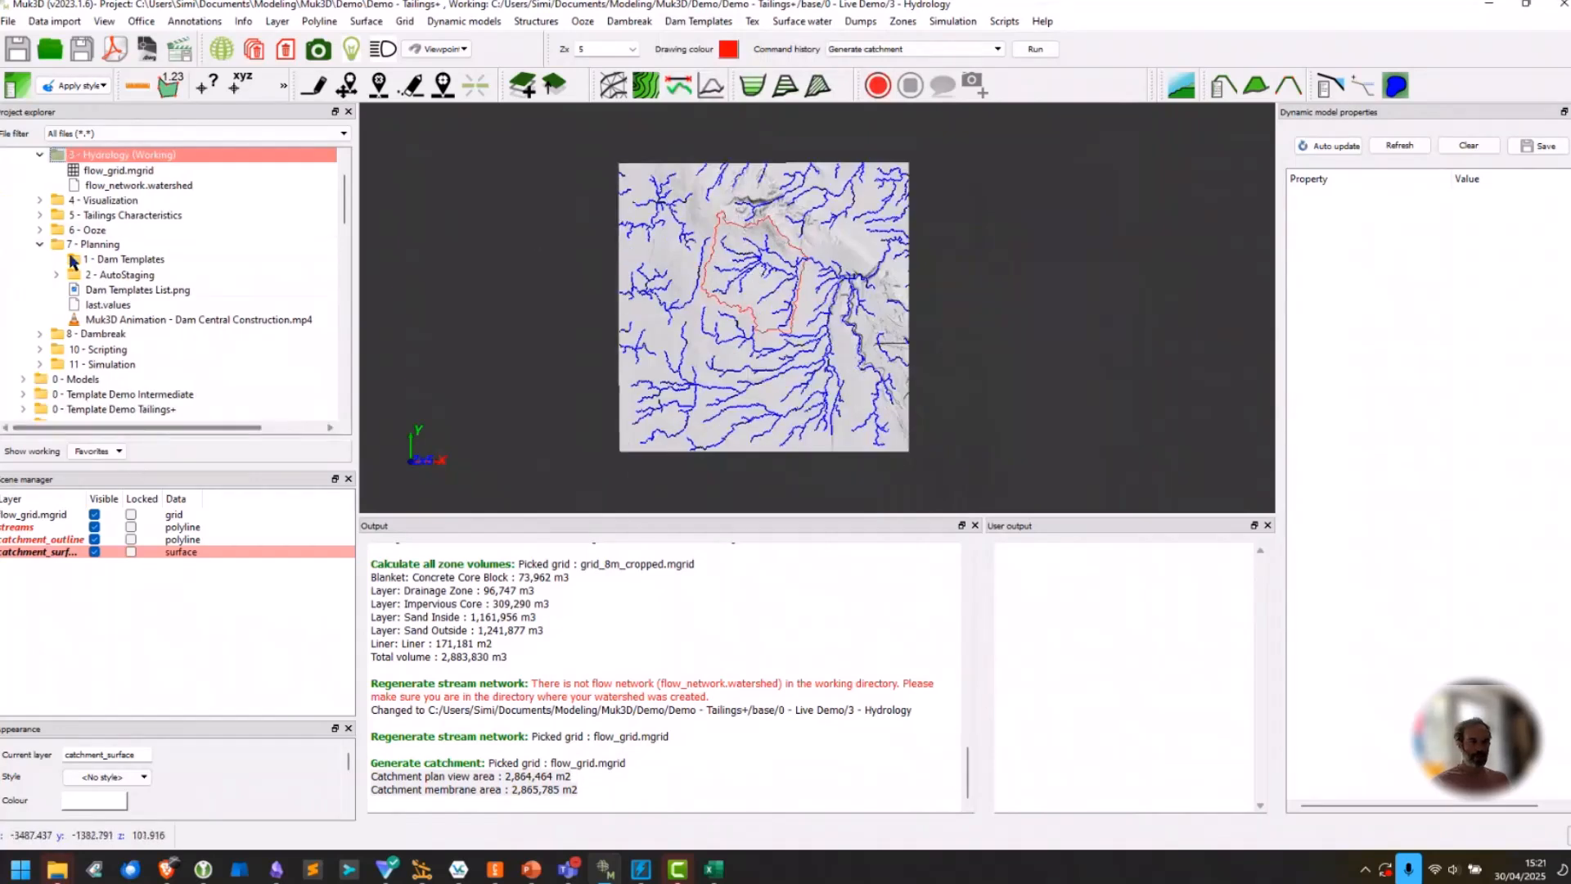
pyautogui.click(39, 200)
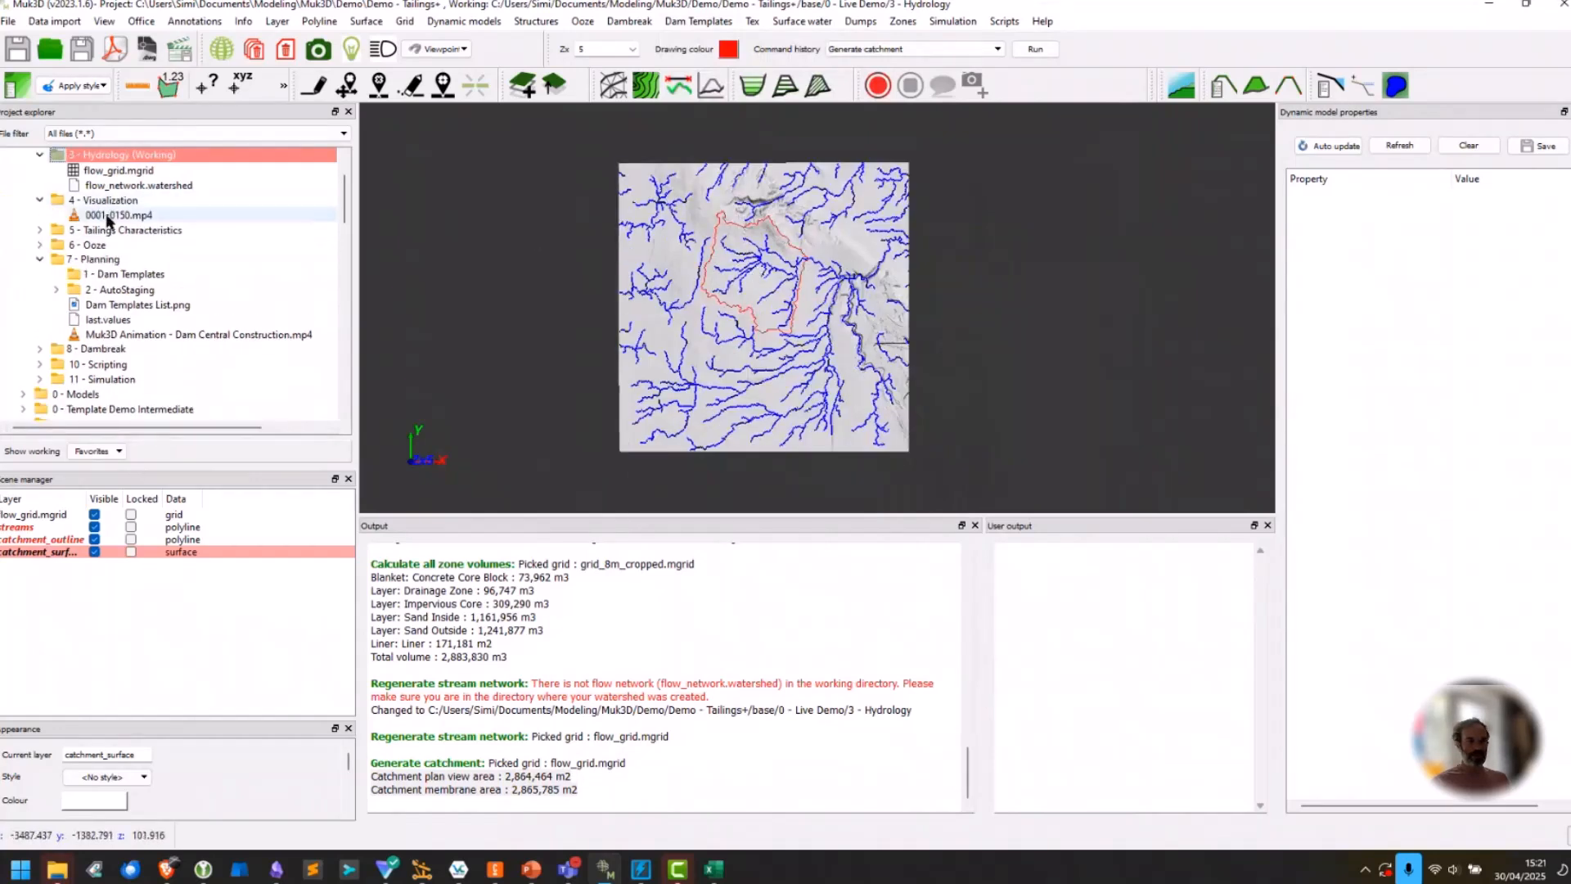
pyautogui.click(112, 205)
# Switch to PowerPoint, show the slide Muk3D Formation – Structures Out of the Box, and return to Muk3D.
pyautogui.moveTo(531, 869)
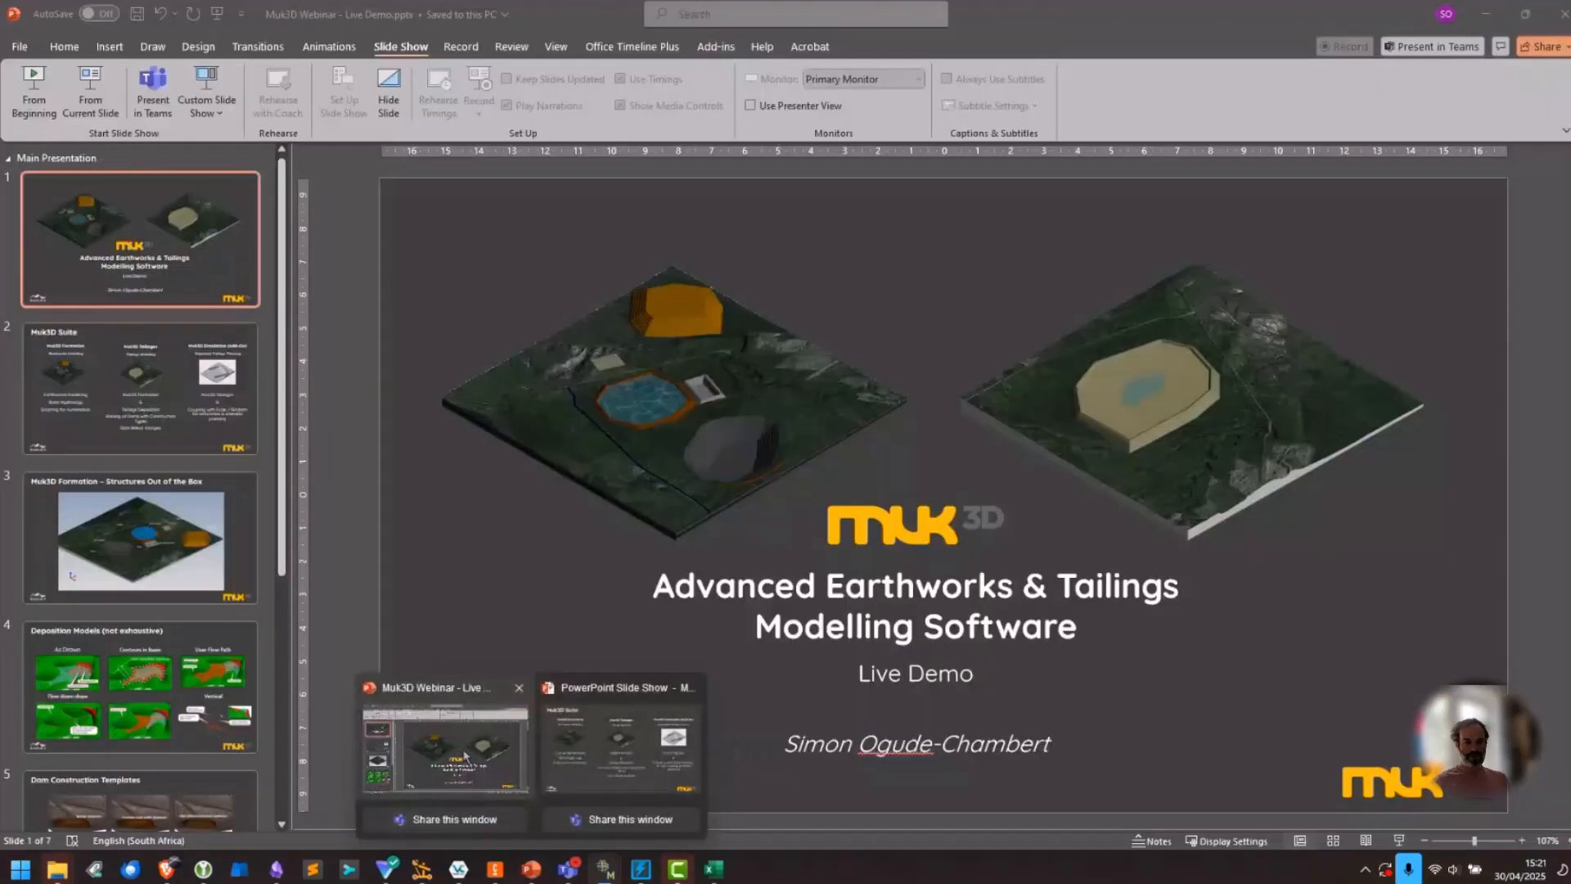
pyautogui.click(464, 754)
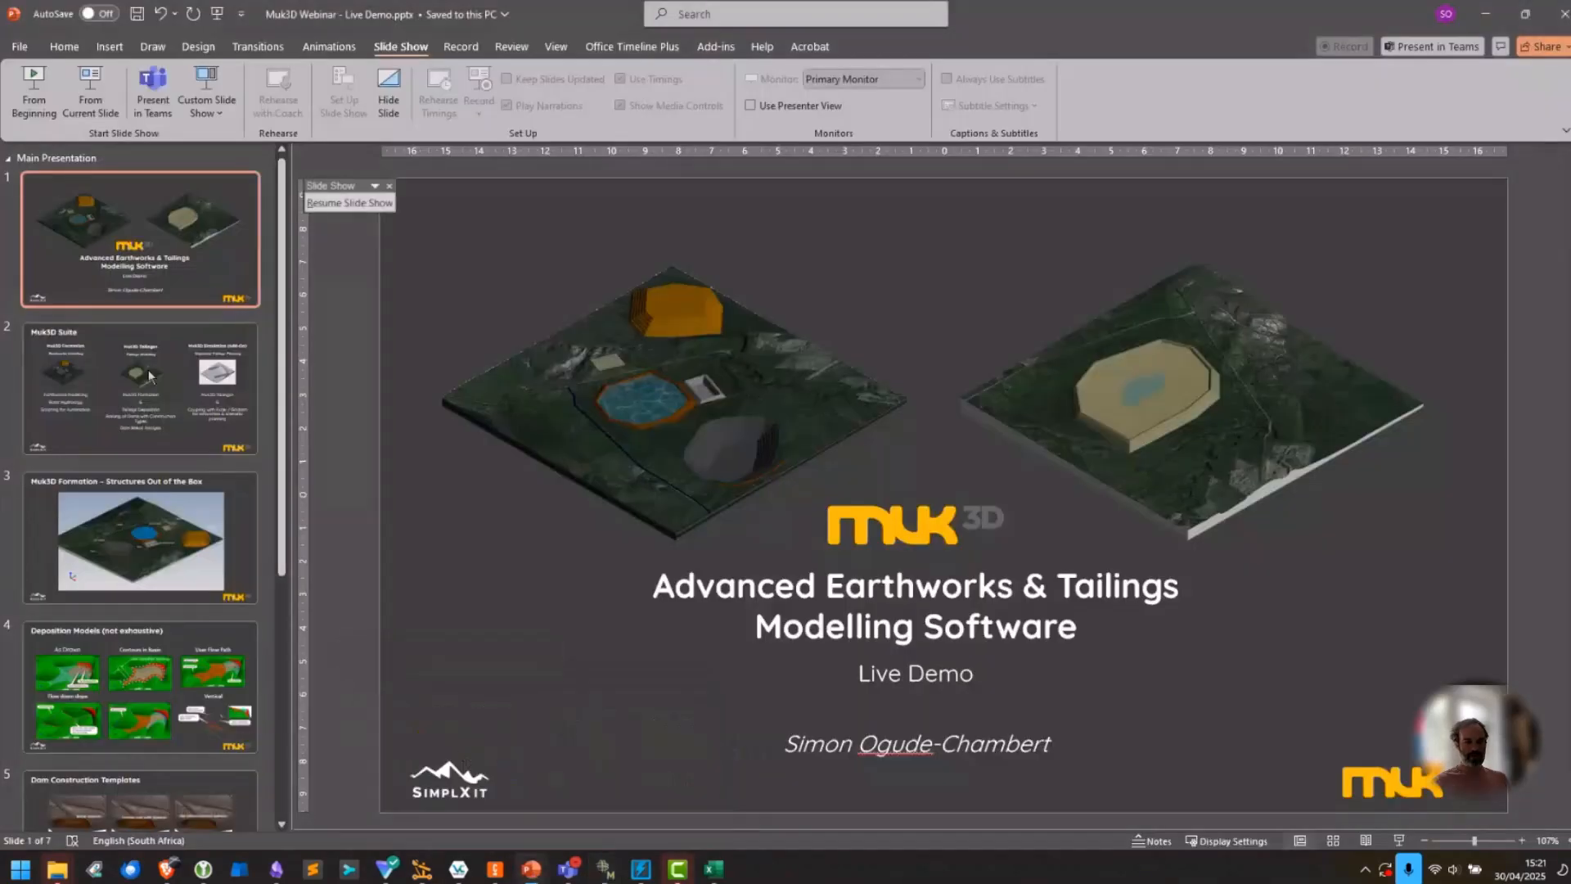
pyautogui.click(146, 539)
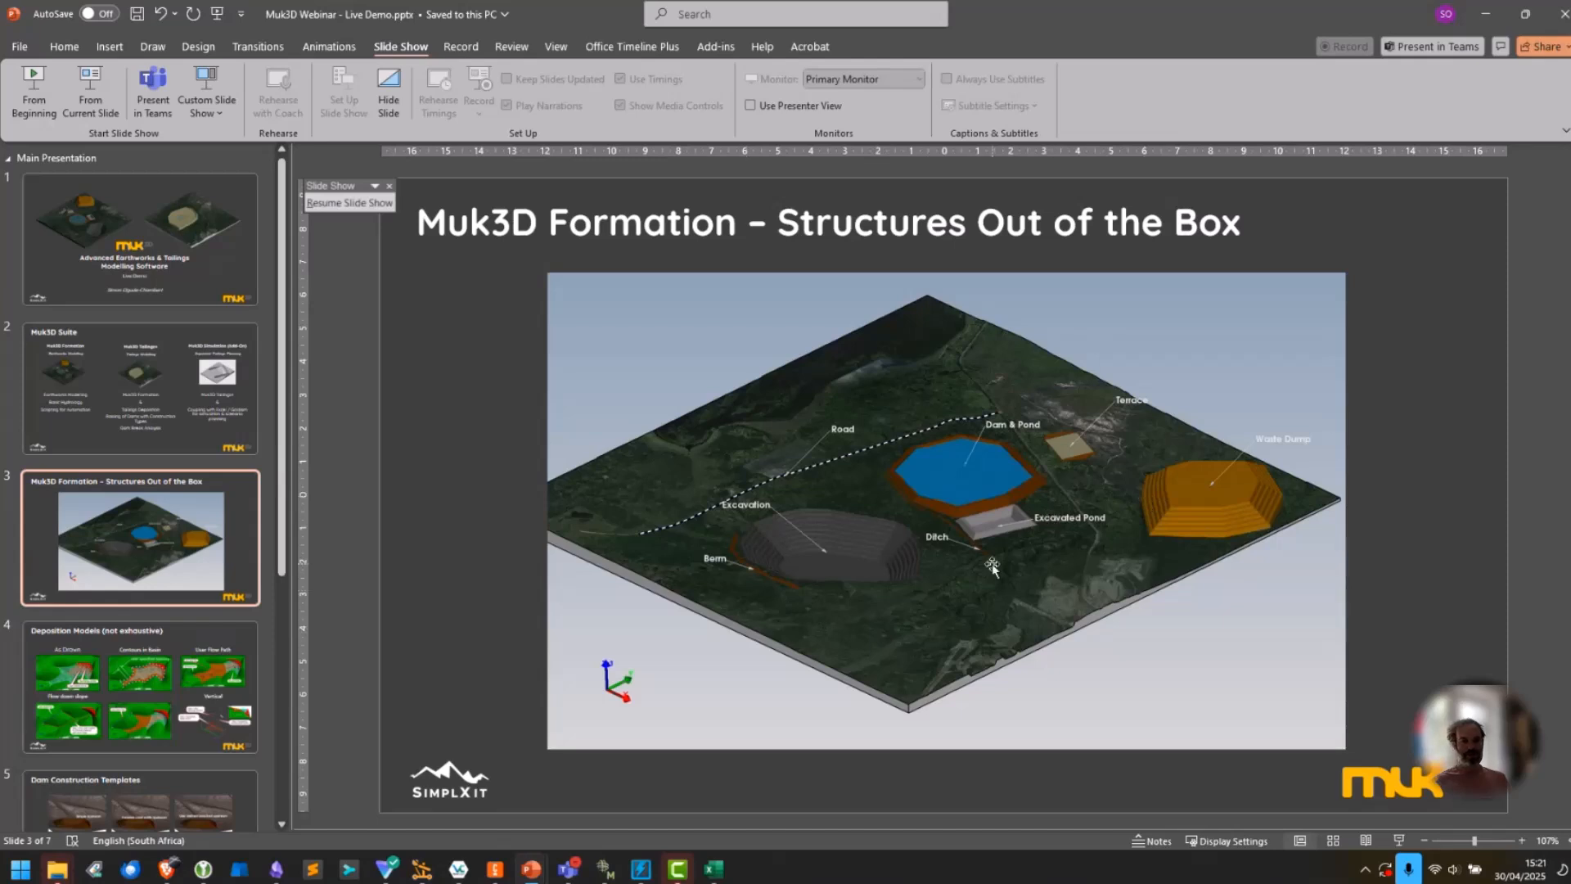
pyautogui.click(1491, 15)
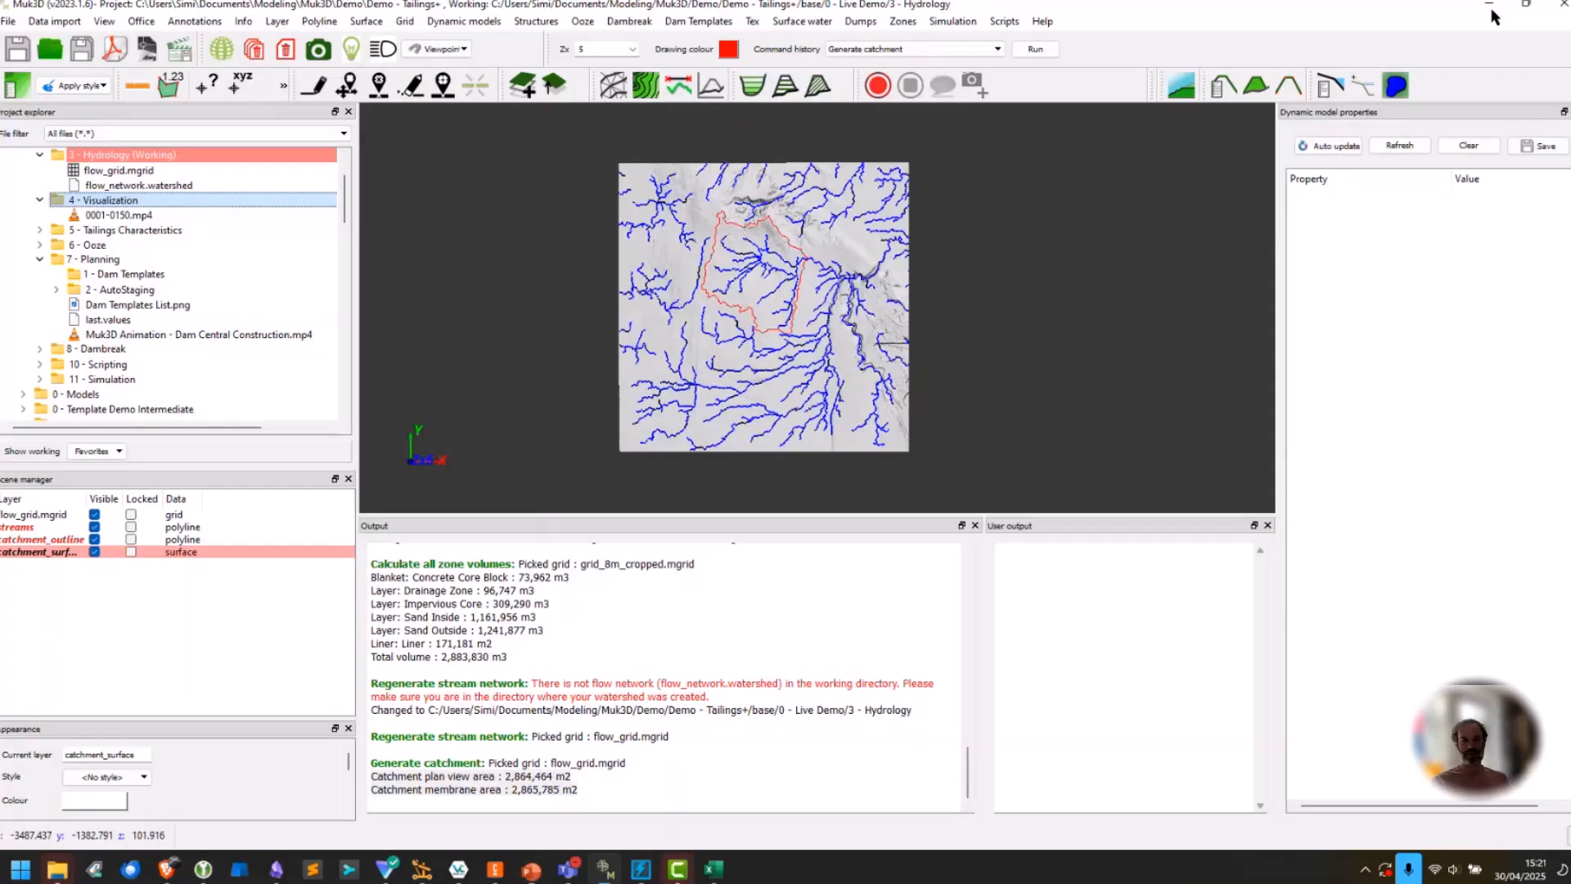
# Expand the 5 - Tailings Characteristics folder to view its input files.
pyautogui.click(108, 233)
pyautogui.click(39, 230)
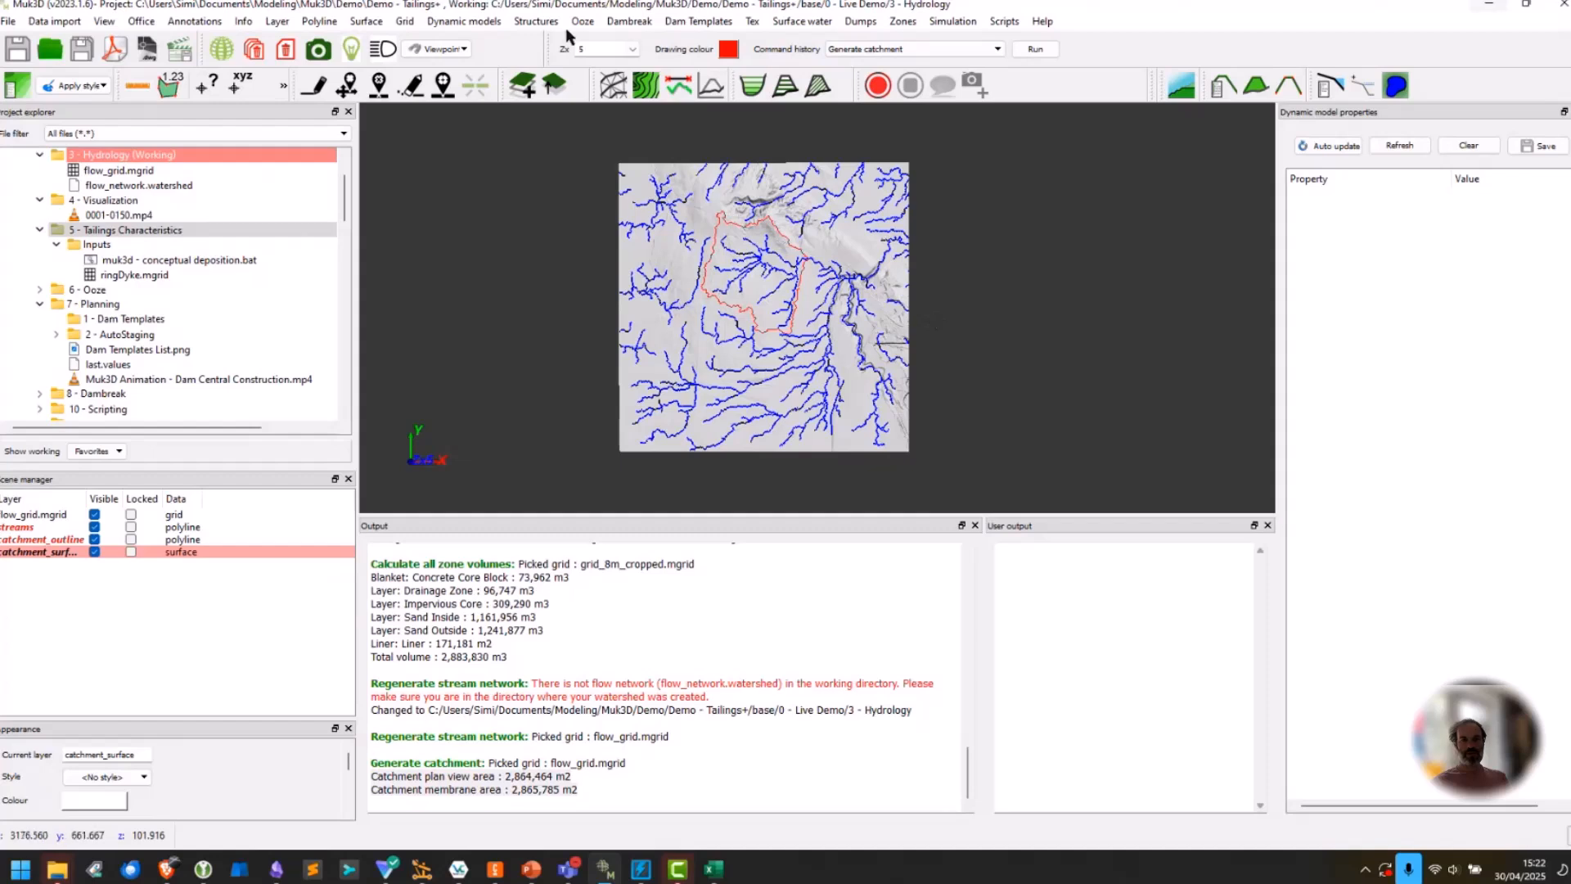
pyautogui.click(528, 22)
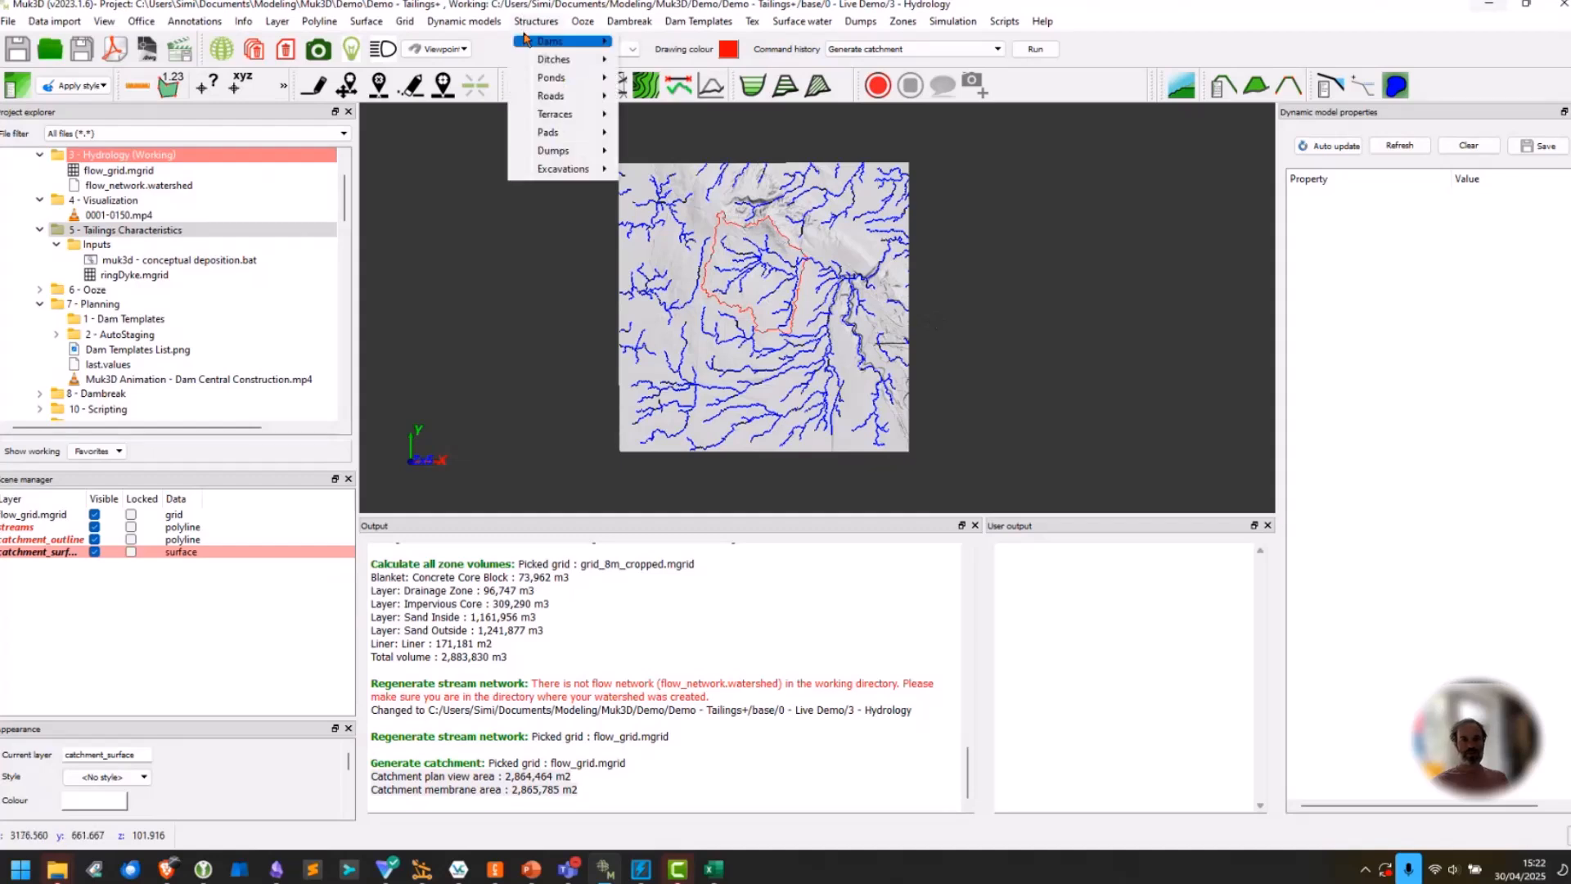
pyautogui.moveTo(525, 39)
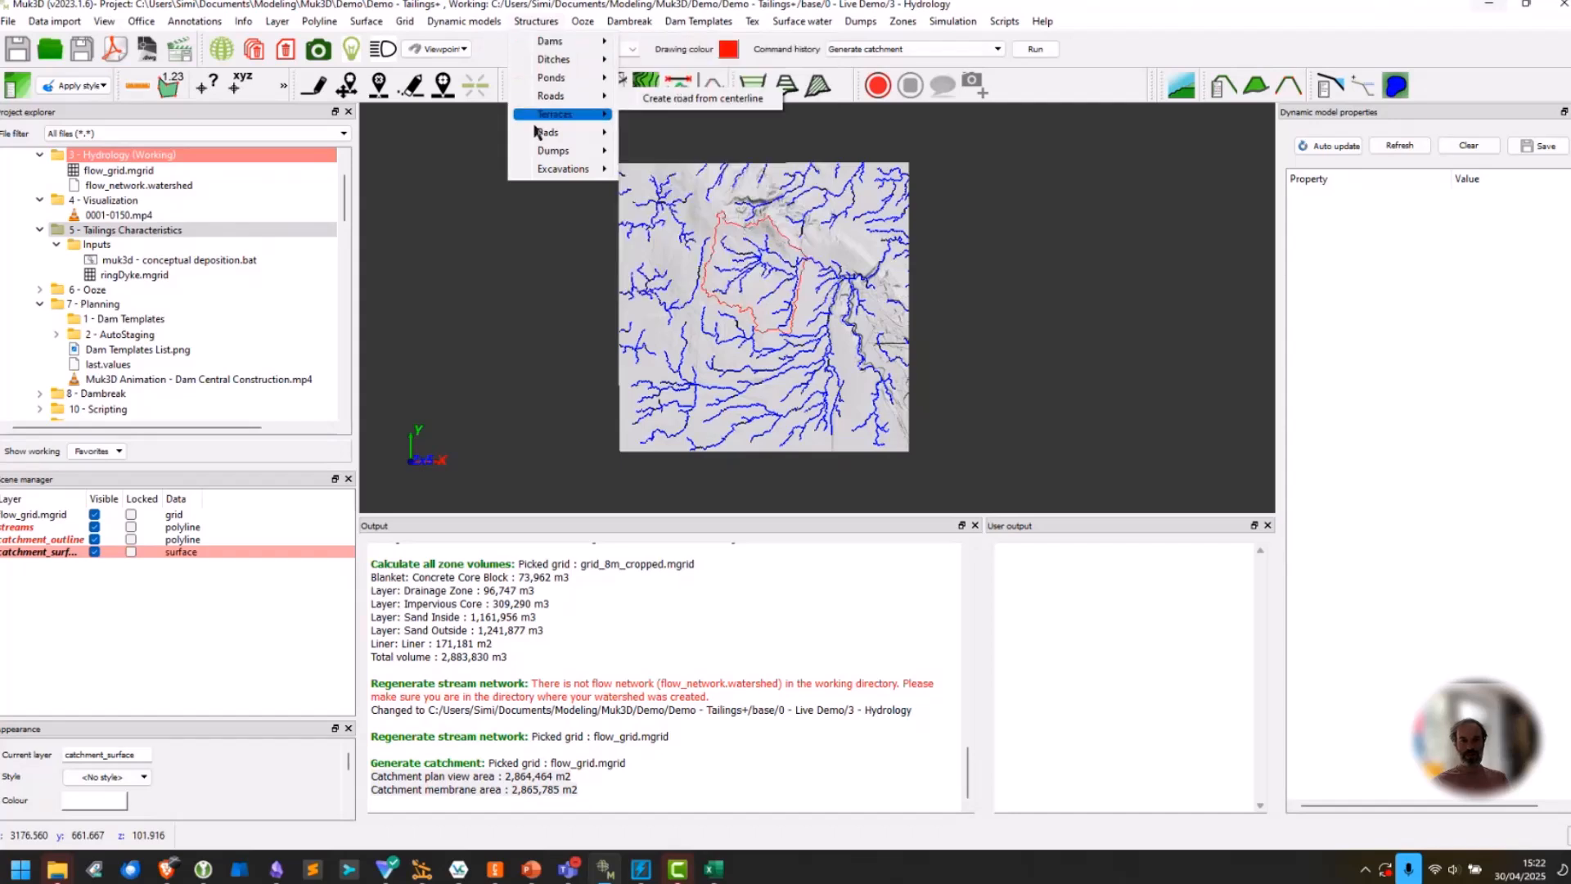
pyautogui.click(538, 25)
pyautogui.click(537, 25)
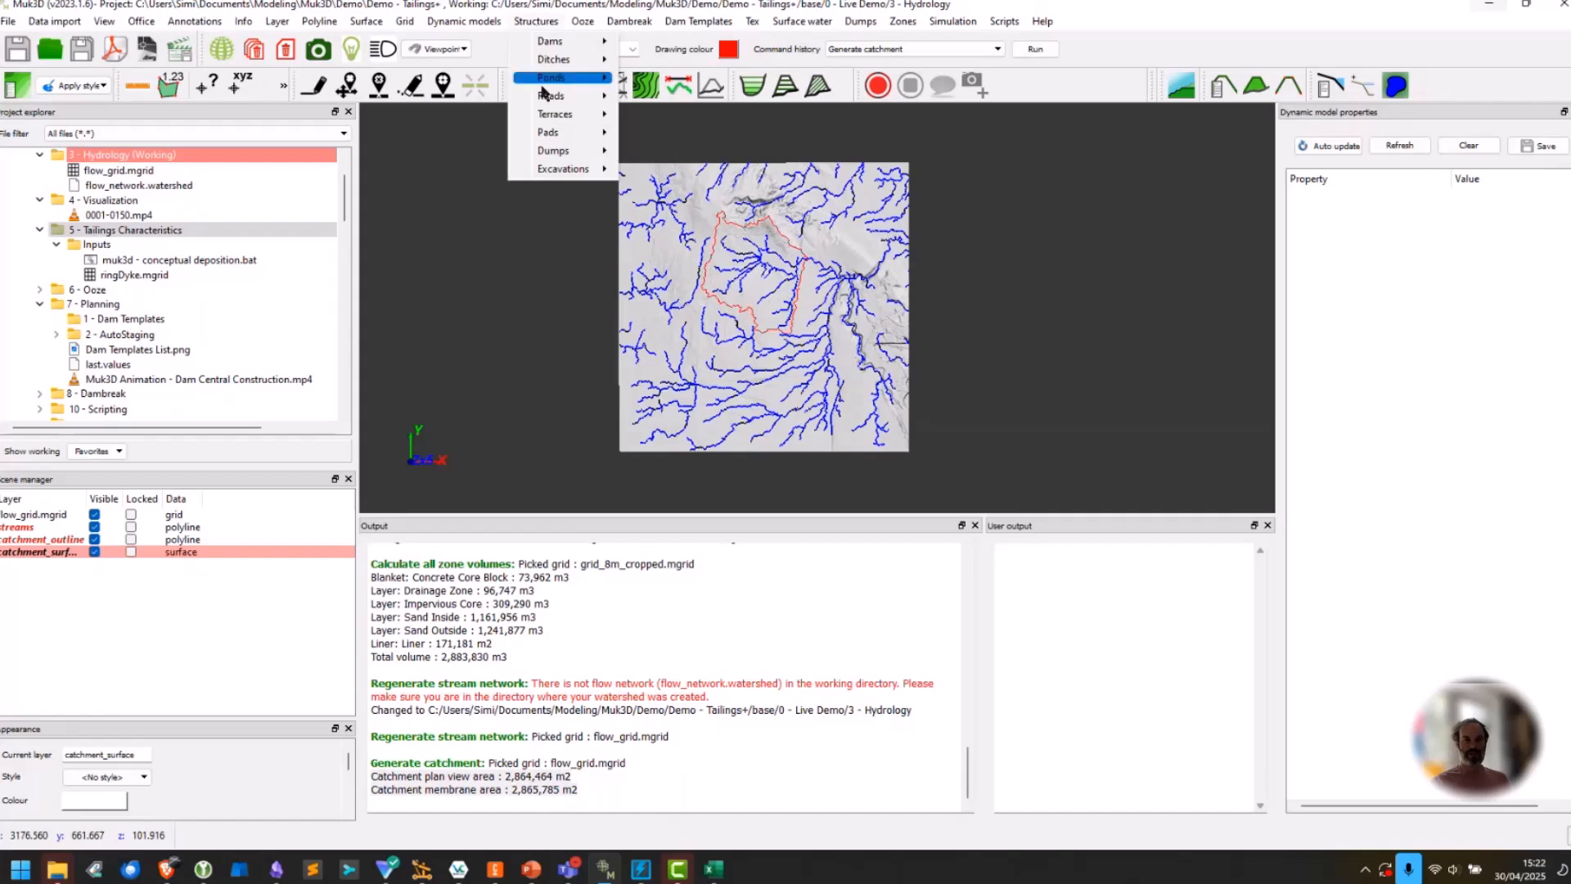
pyautogui.moveTo(472, 21)
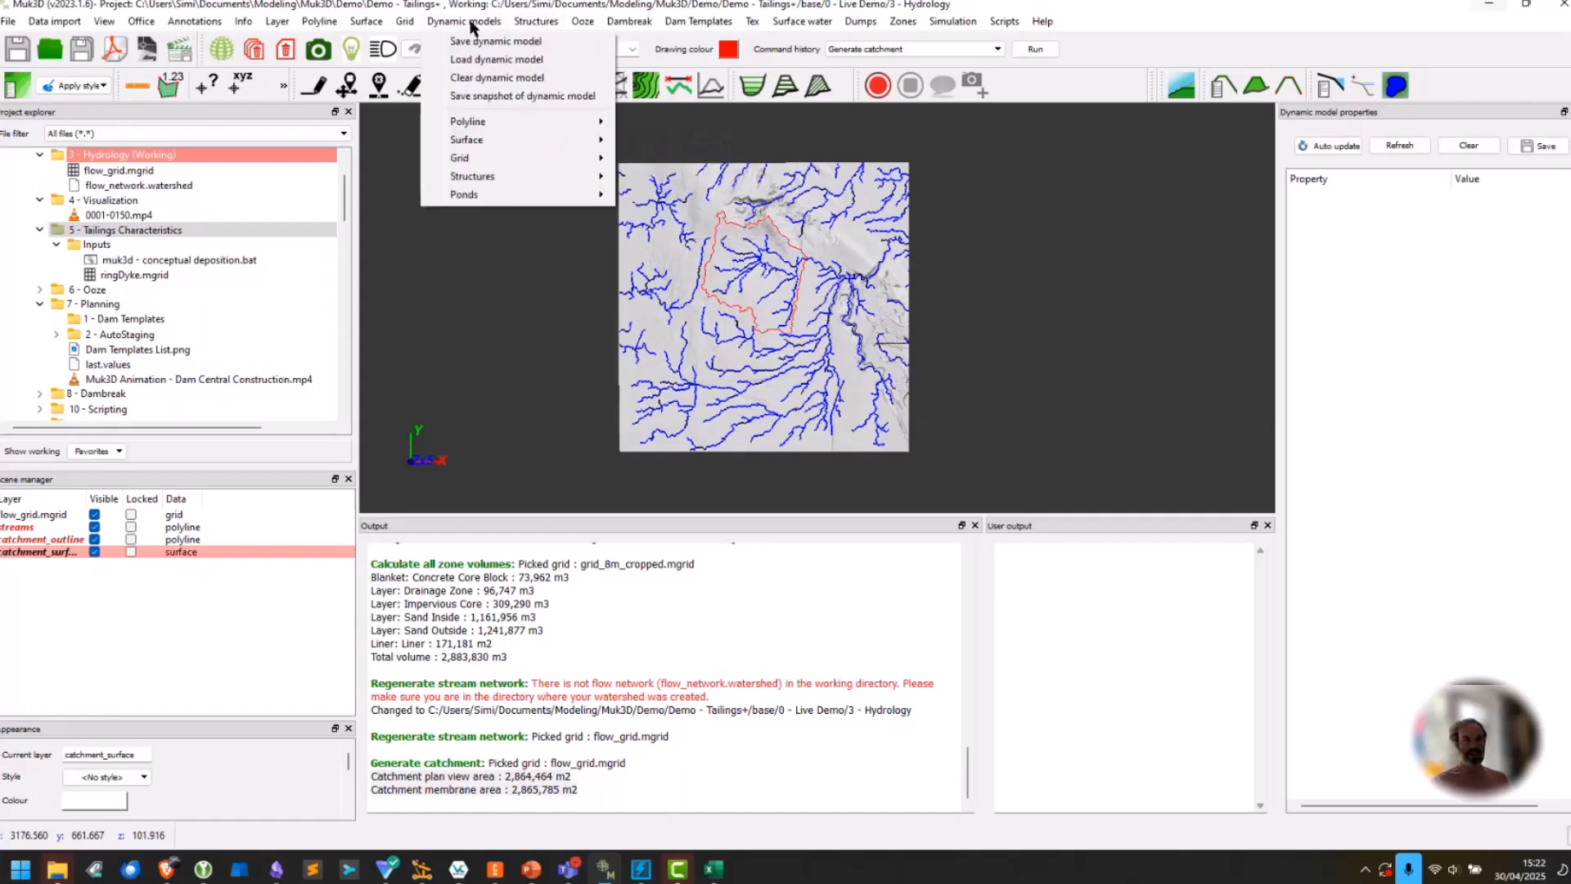
pyautogui.moveTo(324, 24)
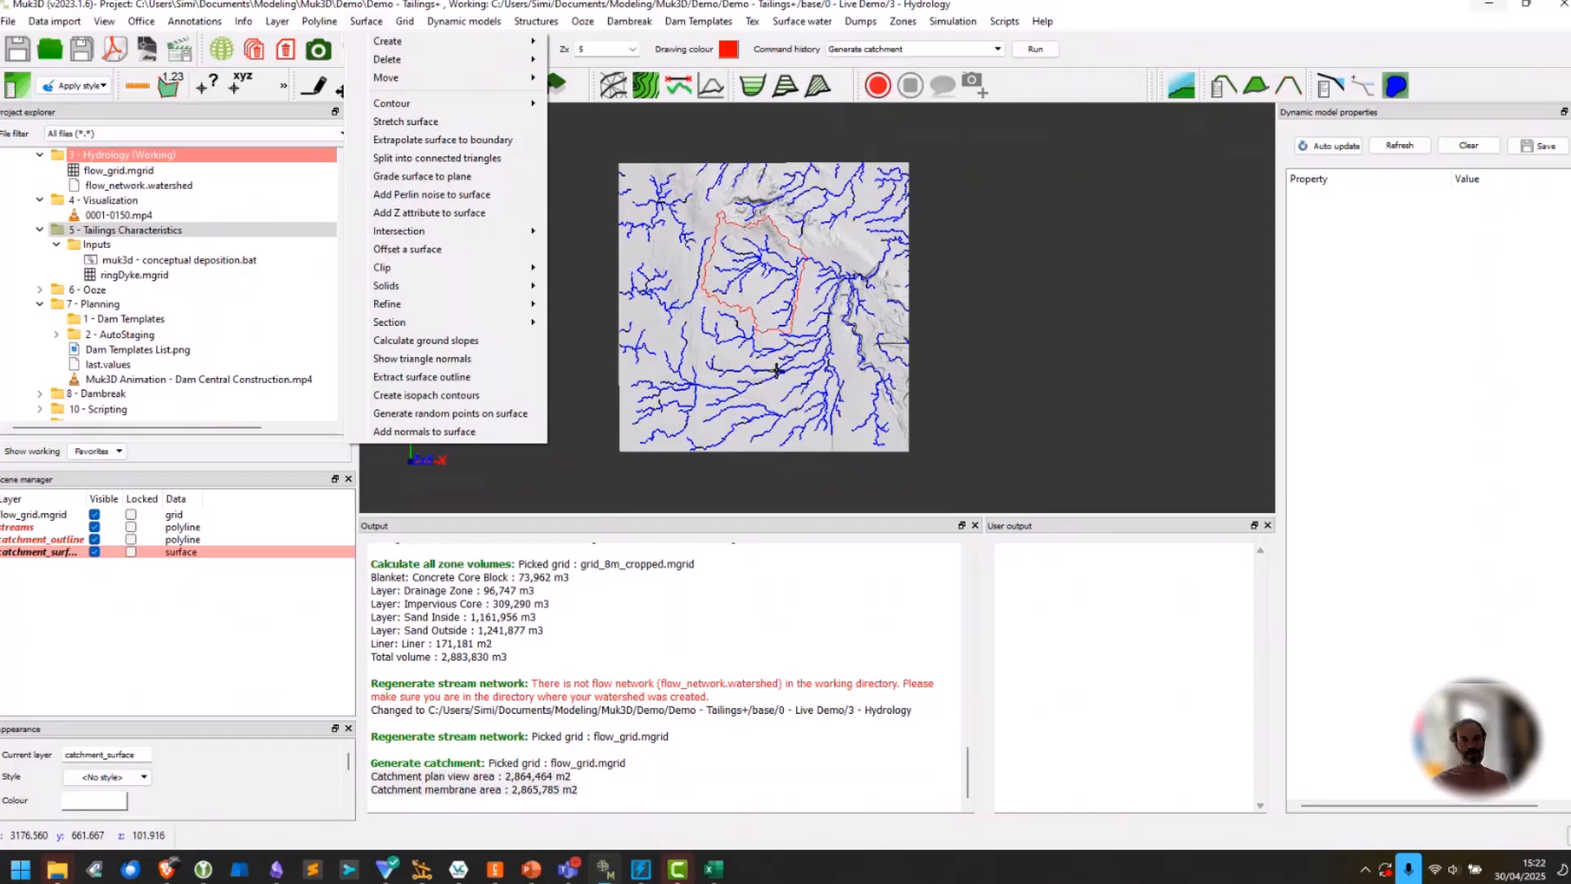
pyautogui.click(765, 343)
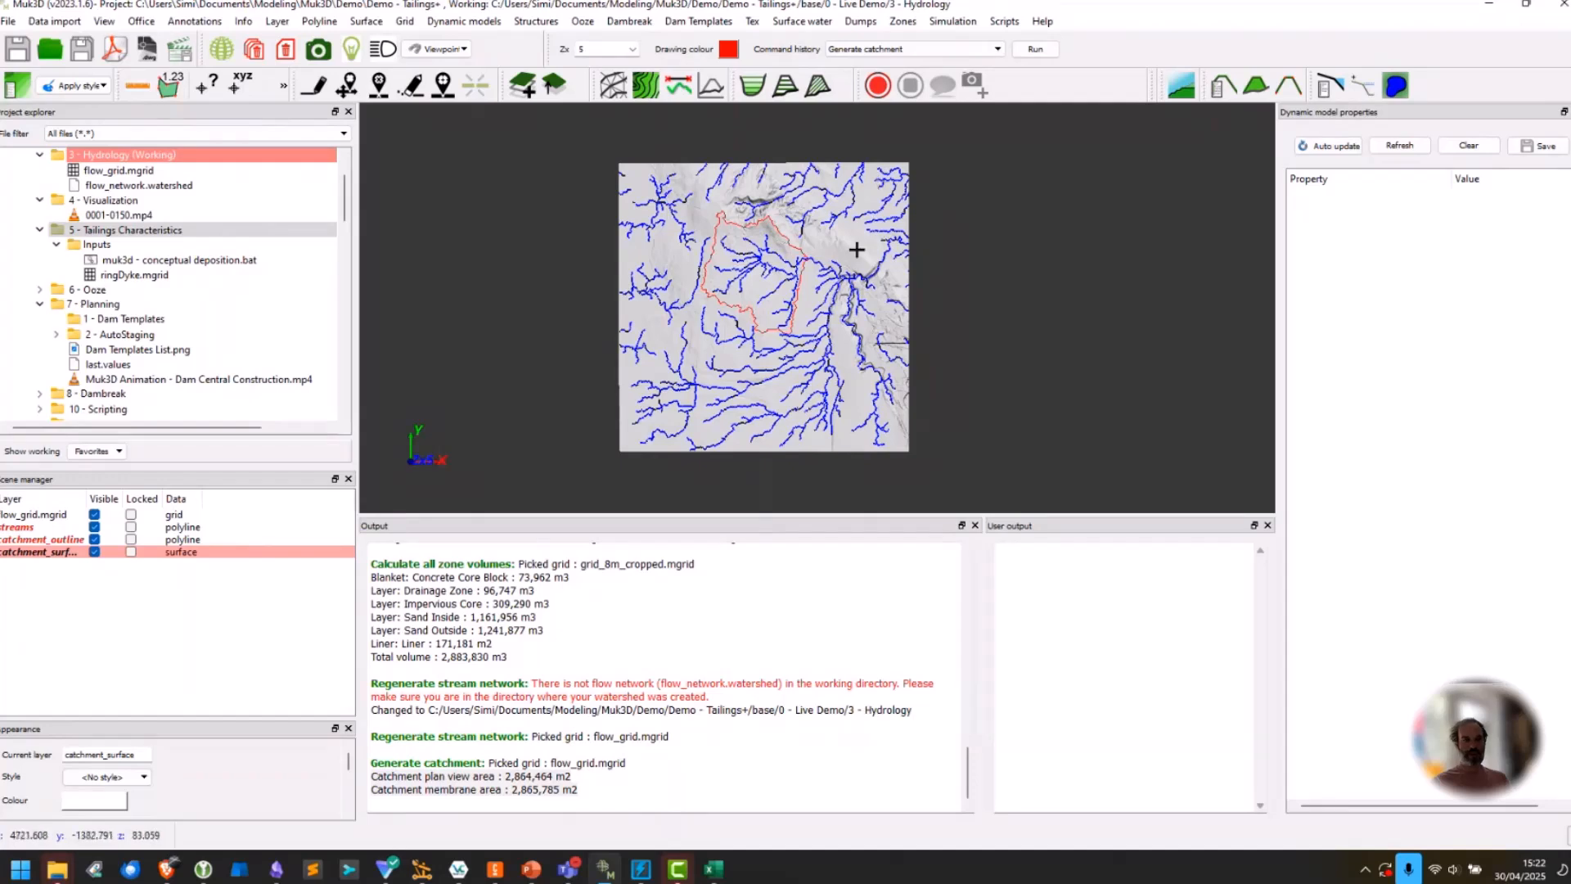
# Collapse the 5 - Tailings Characteristics, 4 - Visualization and 3 - Hydrology folders.
pyautogui.click(39, 231)
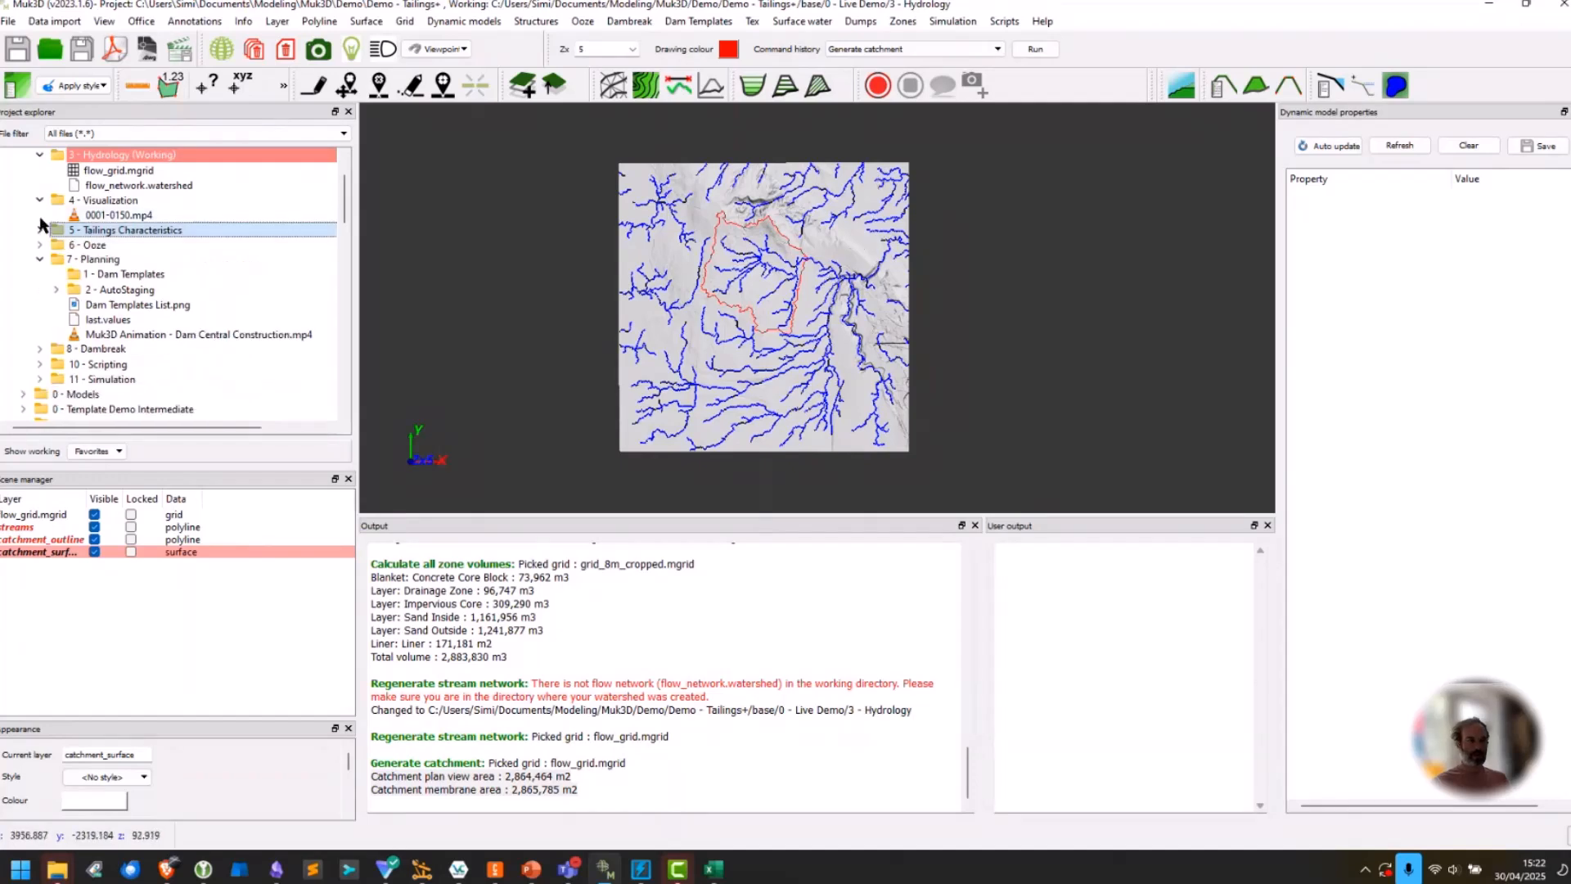
pyautogui.click(39, 199)
pyautogui.click(39, 155)
pyautogui.scroll(2, 50, 177)
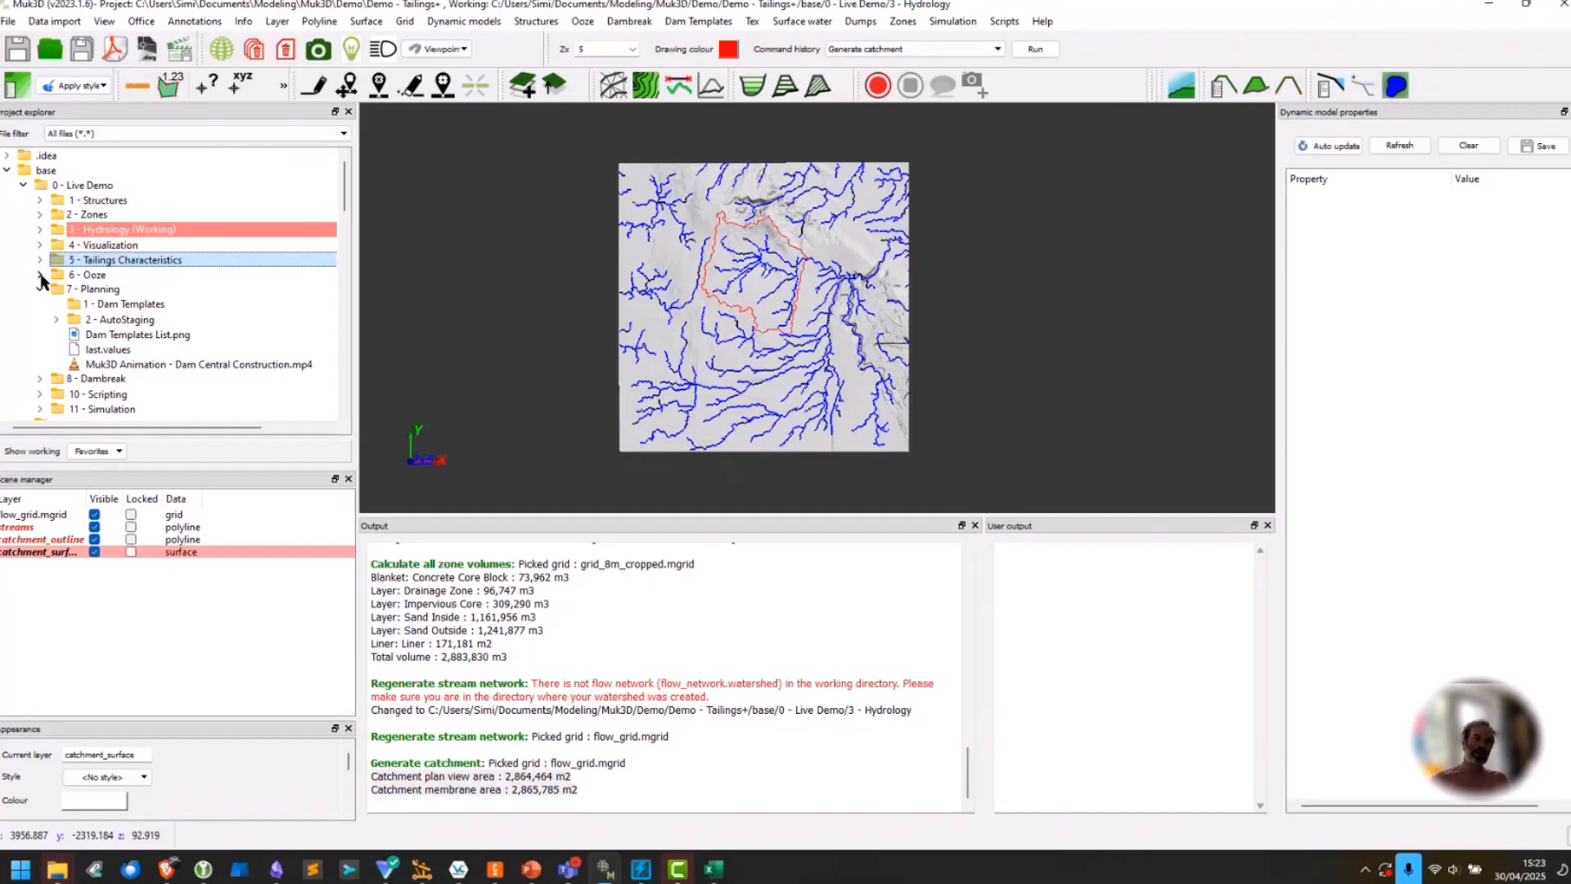
# Expand the 6 - Ooze and 5 - Tailings Characteristics folders, collapse Single-Stream Deposition, and select muk3d - conceptual deposition.bat.
pyautogui.click(39, 275)
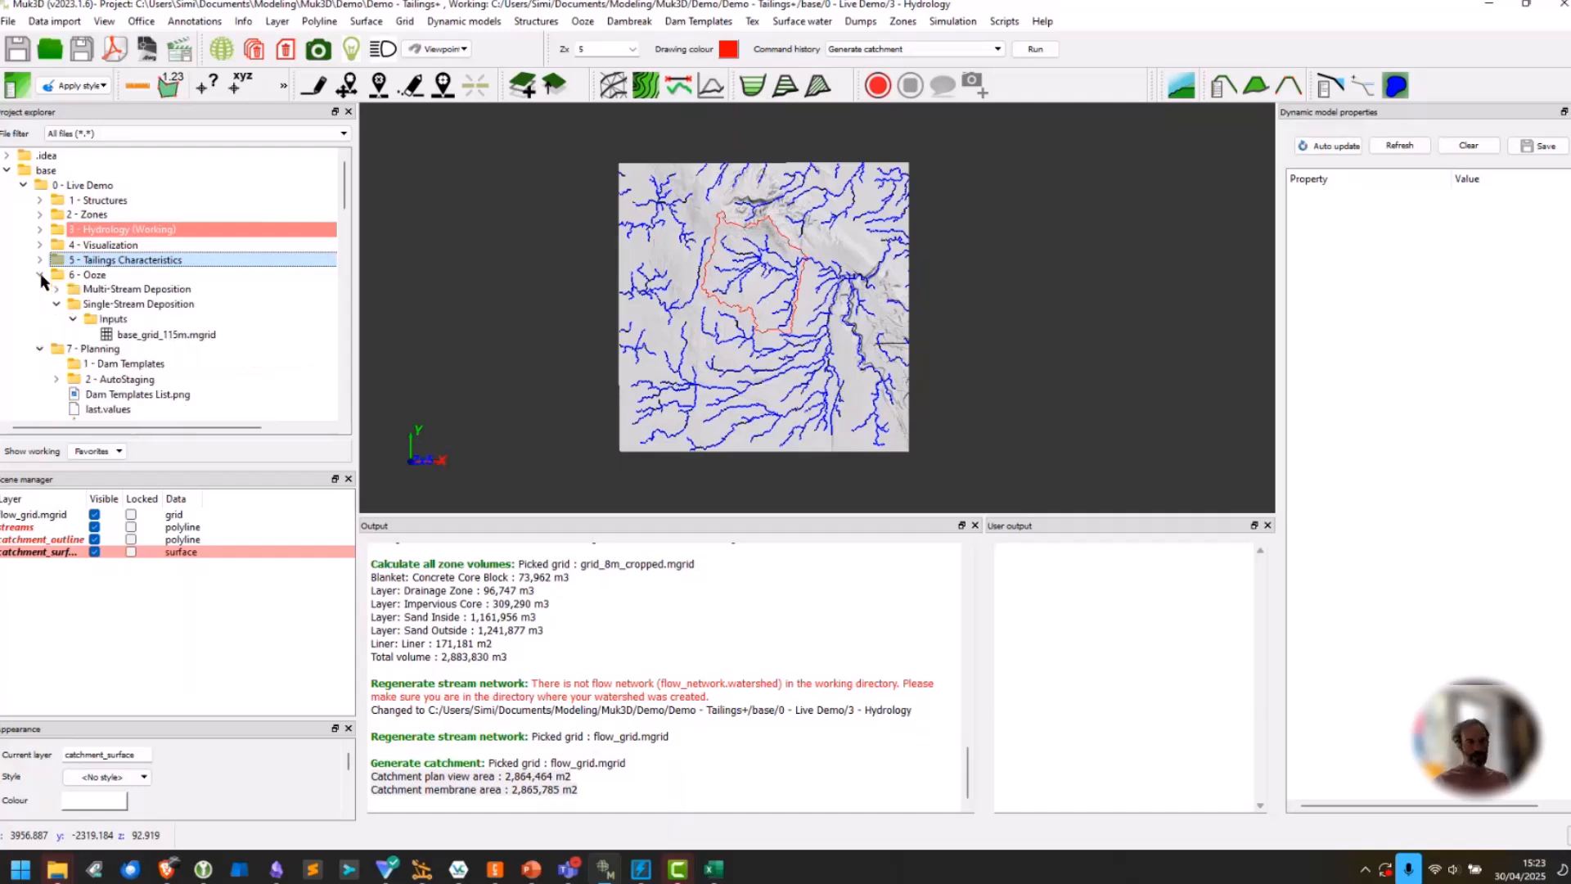
pyautogui.click(57, 304)
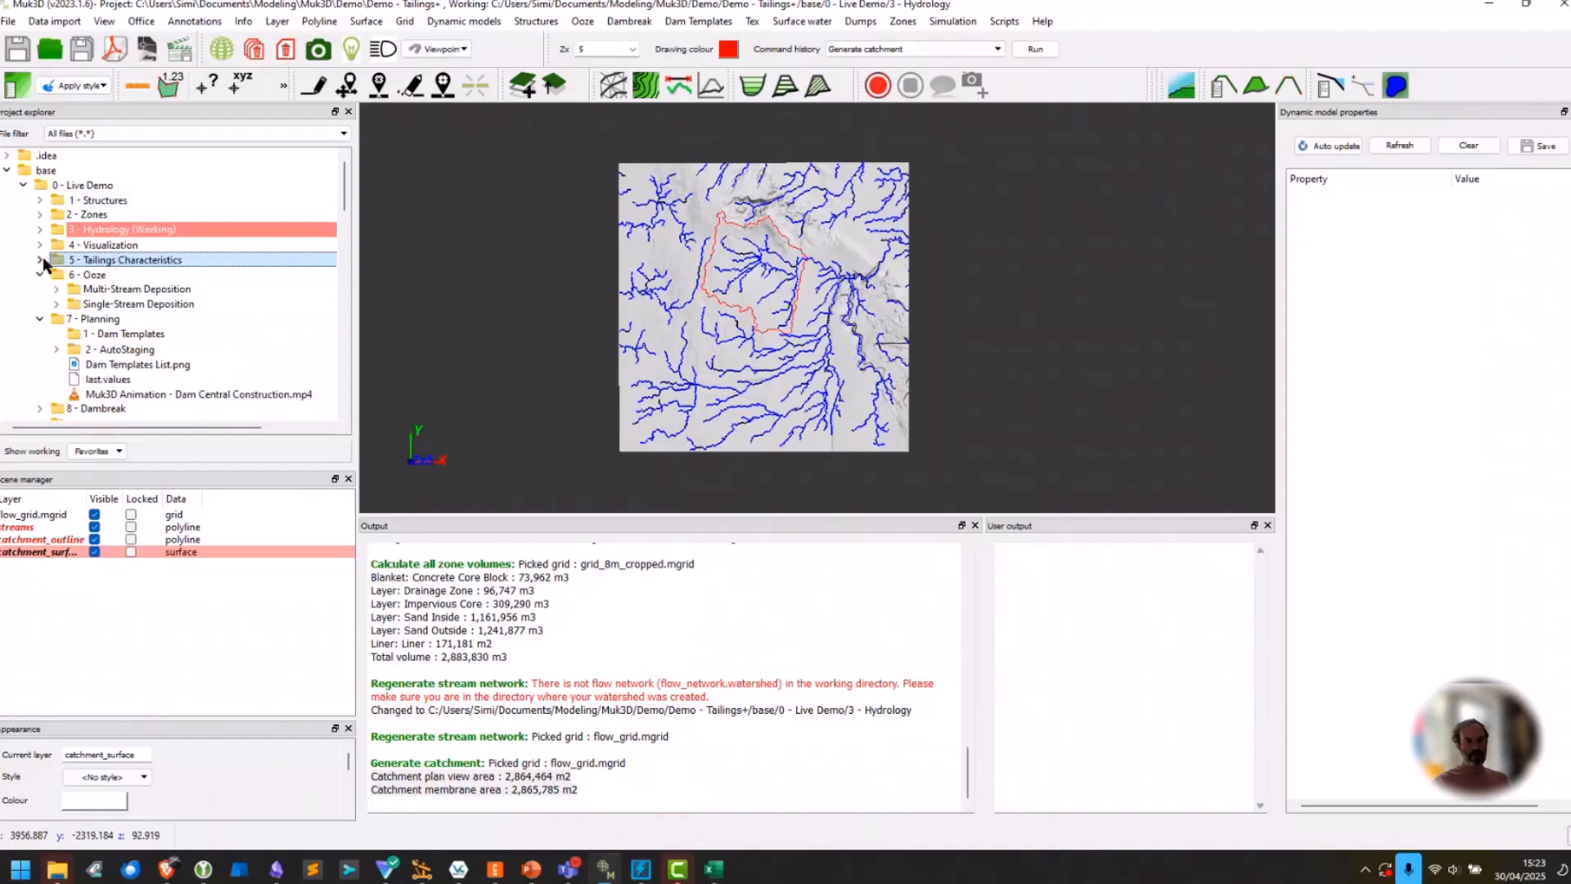
pyautogui.click(41, 260)
pyautogui.click(132, 290)
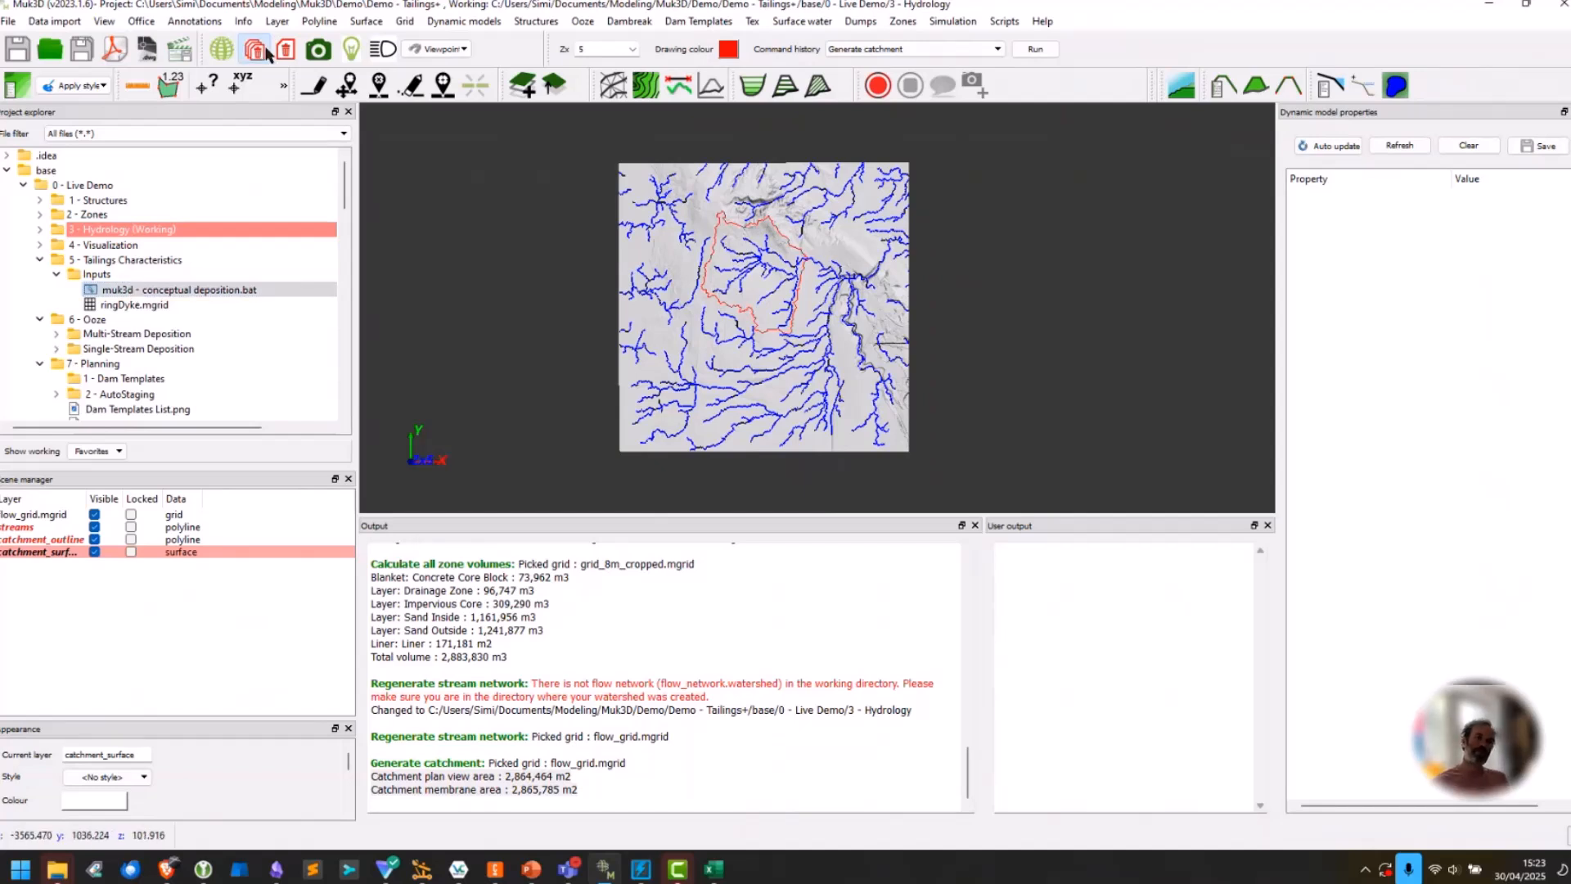
# Clear all graphics from the scene.
pyautogui.click(262, 51)
pyautogui.click(822, 450)
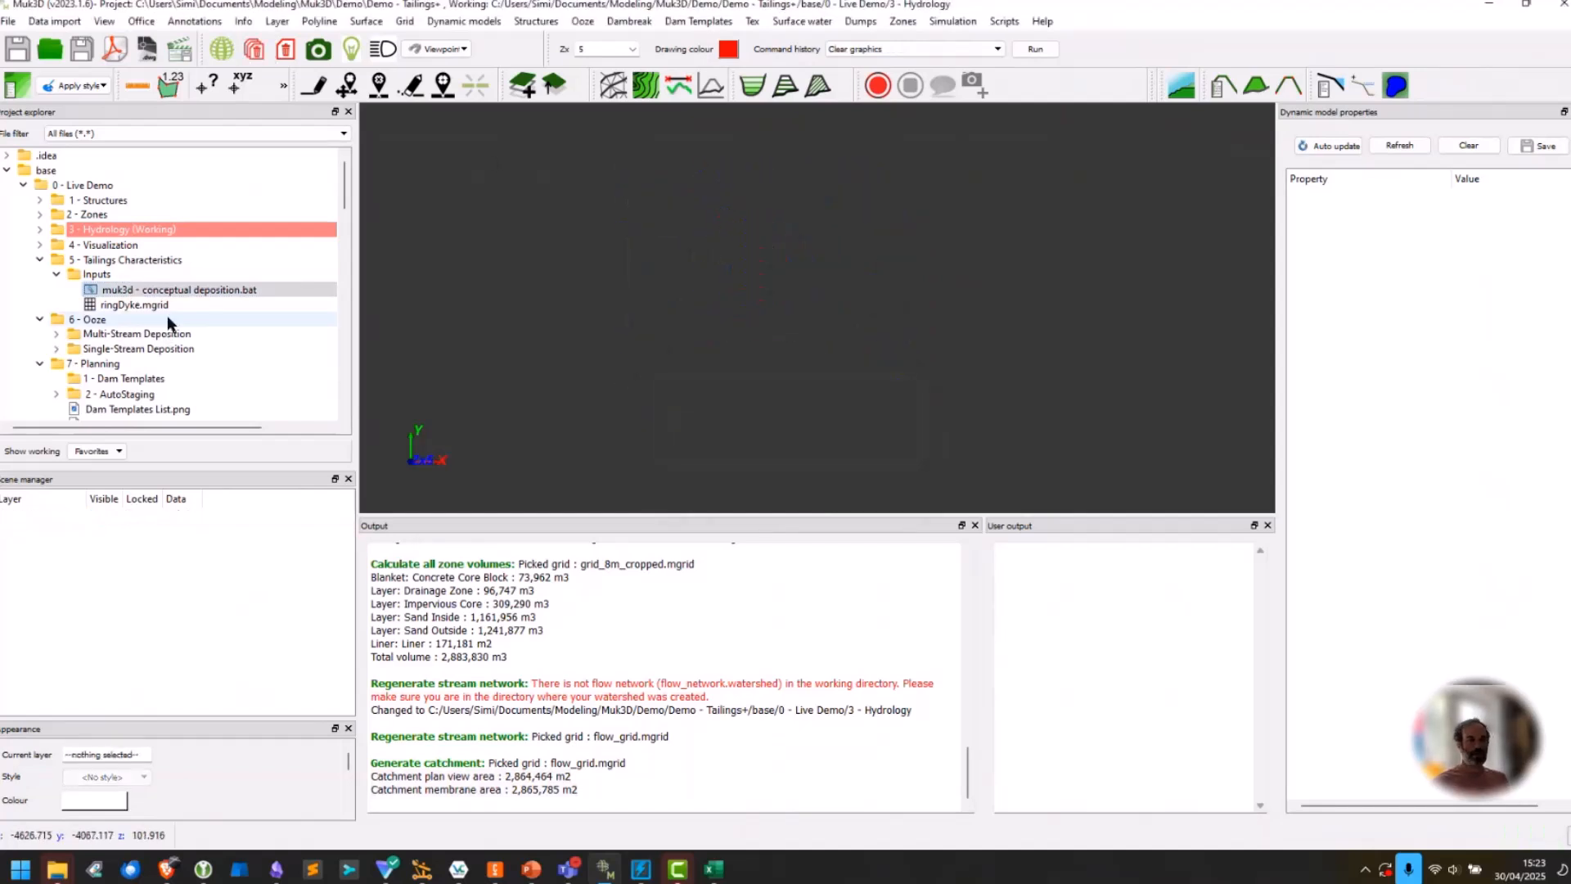
# Watch Muk3D Animation - Dam Central Construction.mp4 from the 7 - Planning folder in a maximised player, then close it.
pyautogui.scroll(-2, 176, 305)
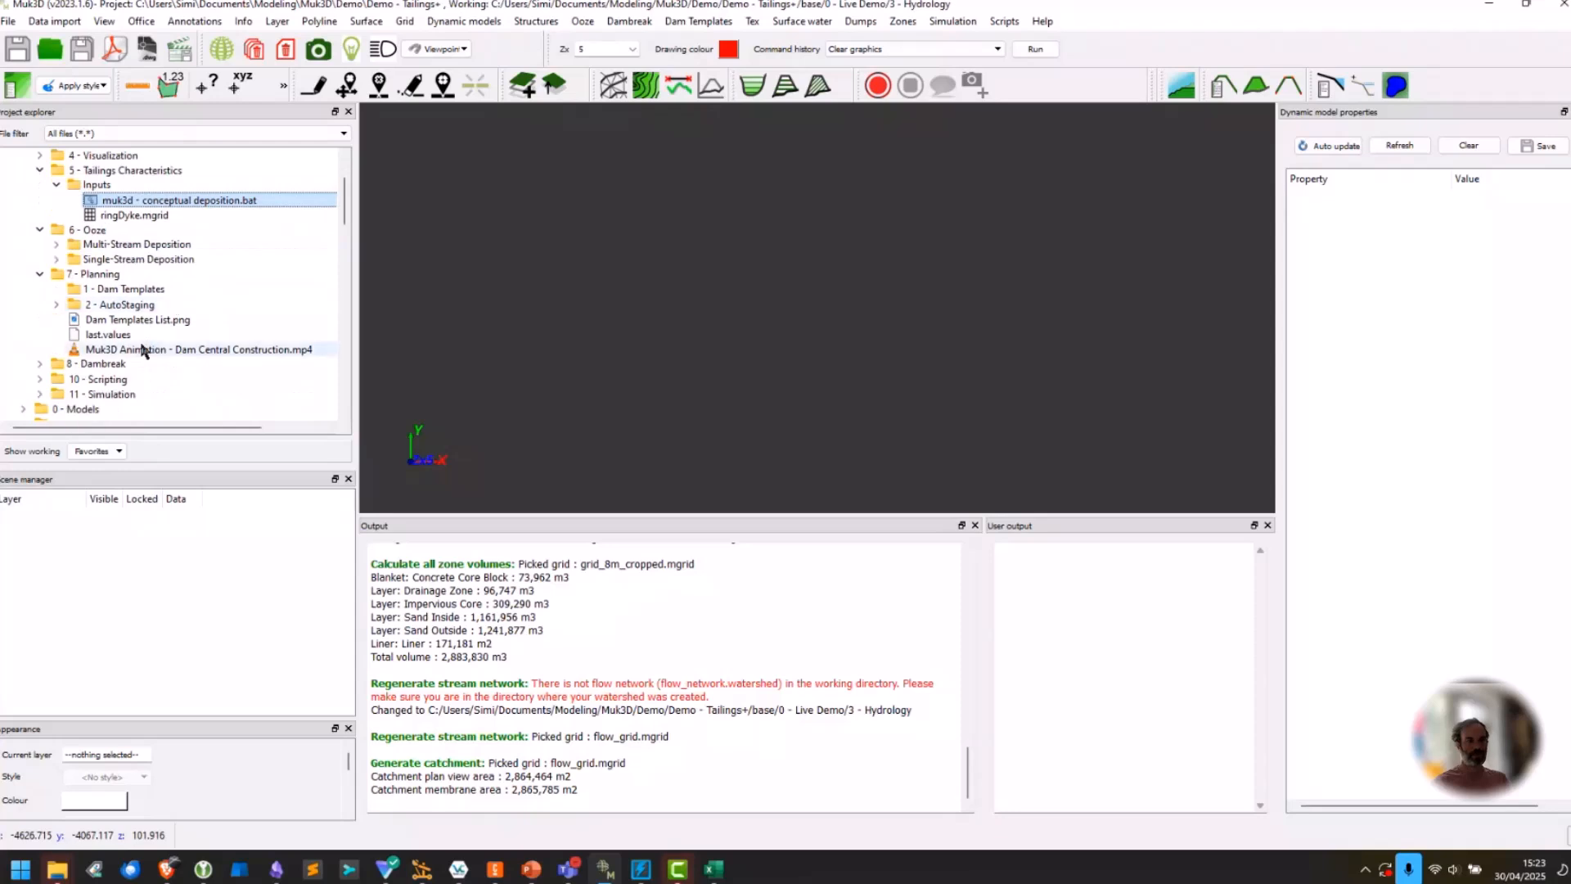
pyautogui.rightClick(143, 350)
pyautogui.click(199, 417)
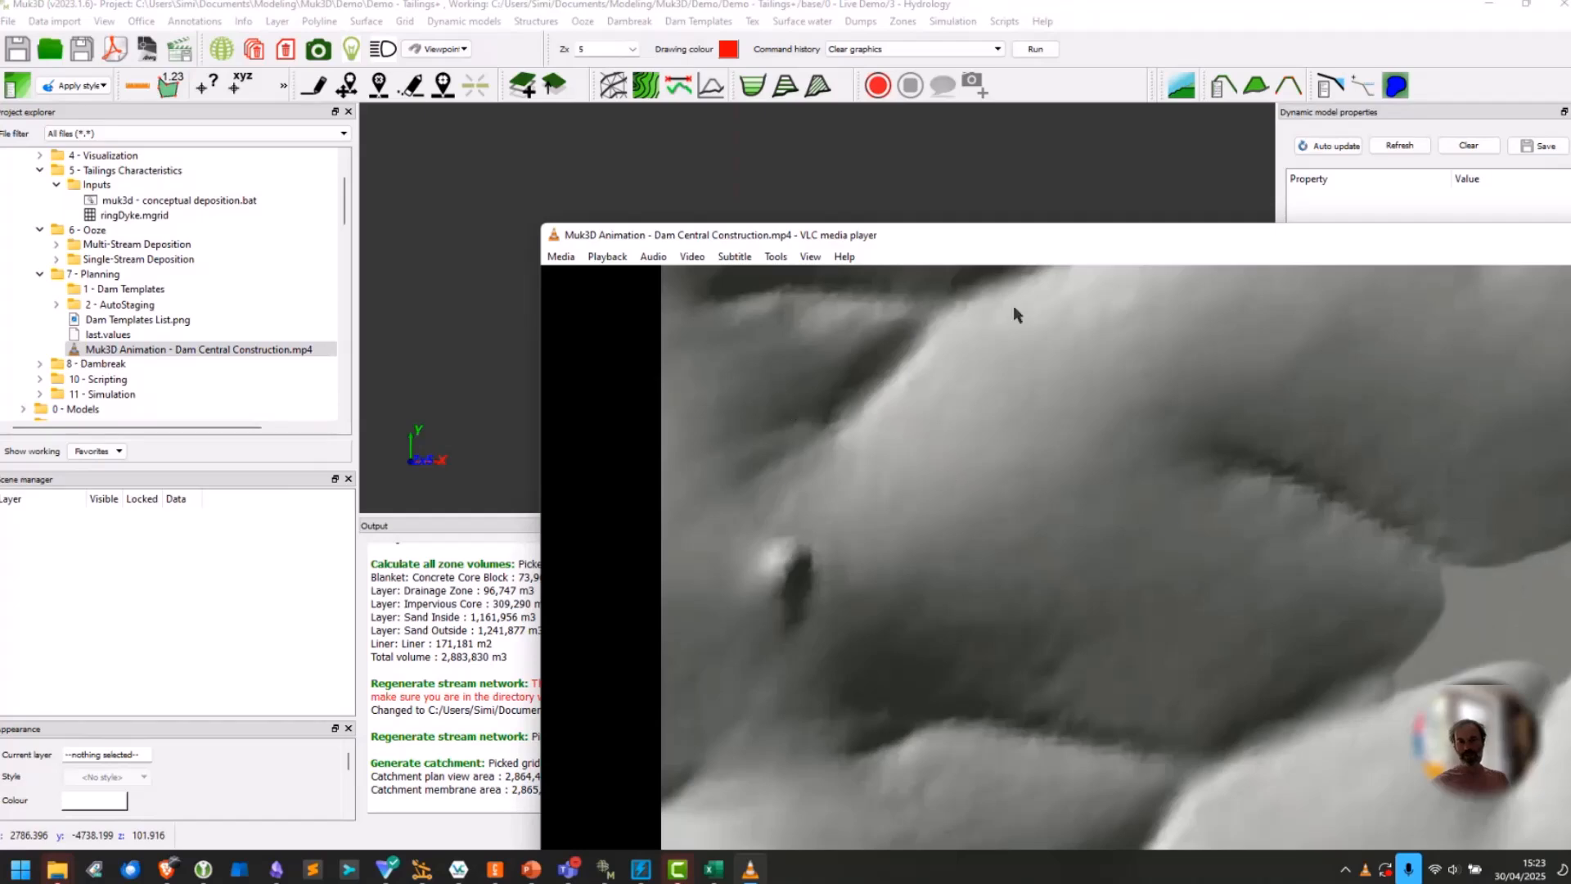
pyautogui.moveTo(1012, 234); pyautogui.dragTo(352, 79)
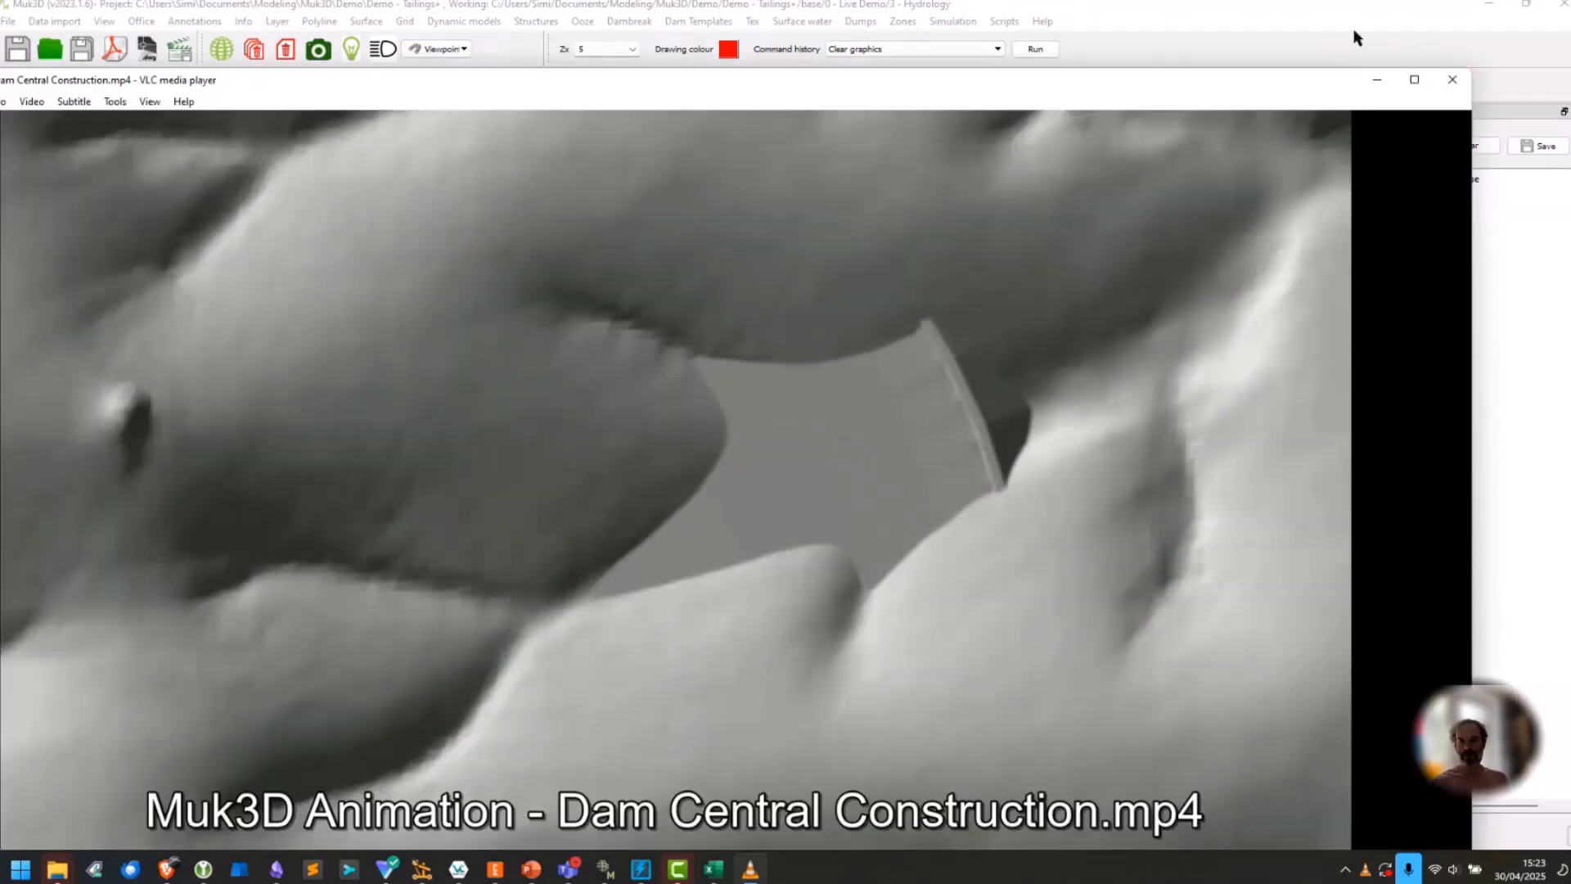
pyautogui.click(1415, 79)
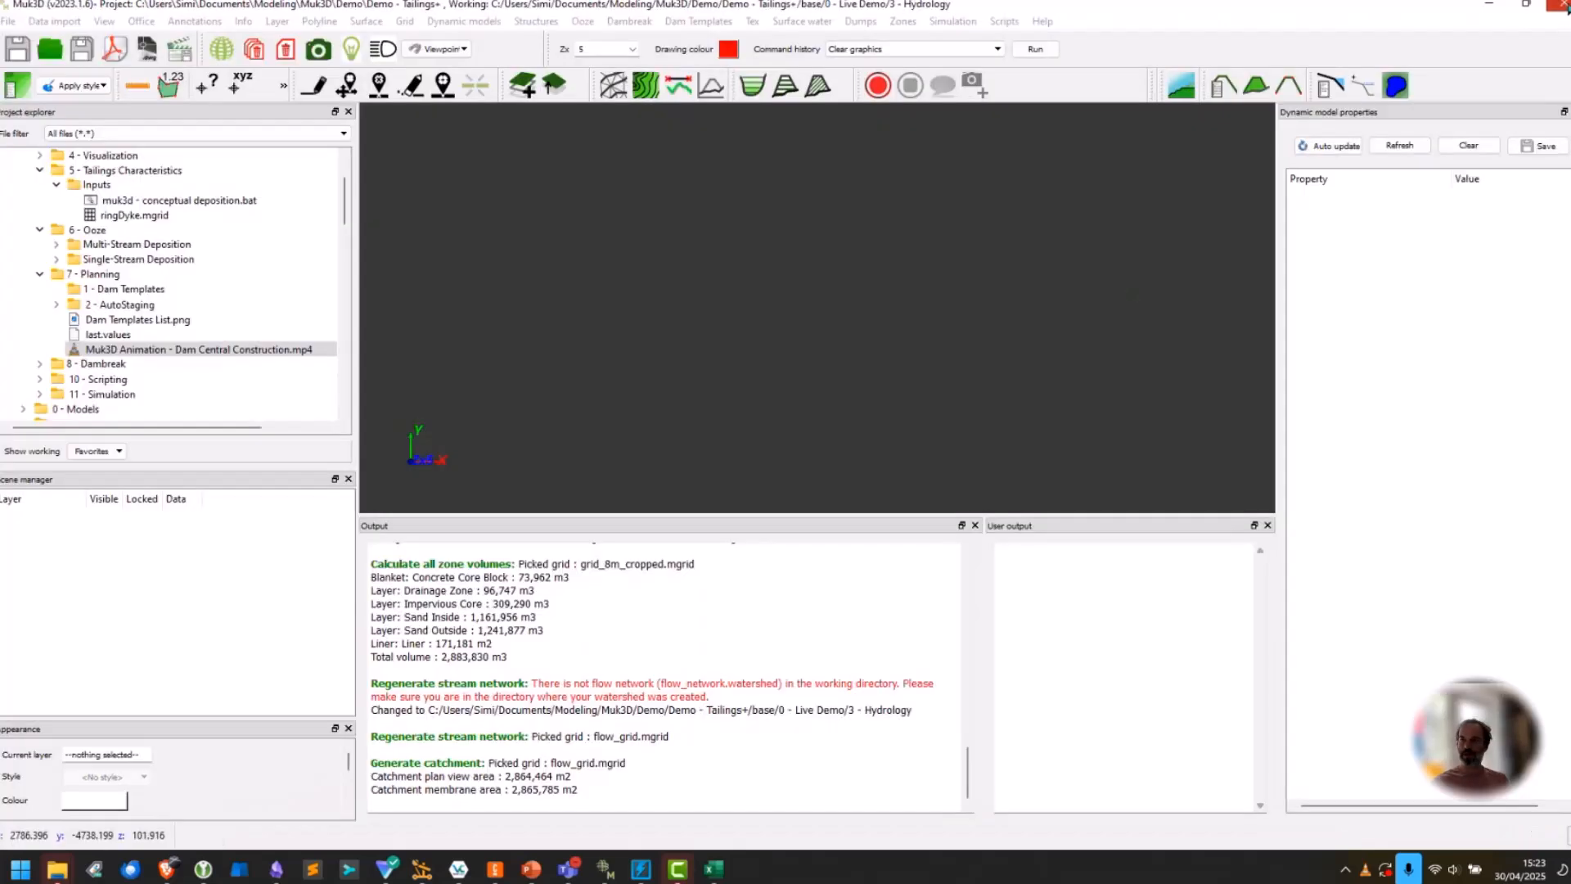
pyautogui.click(1564, 5)
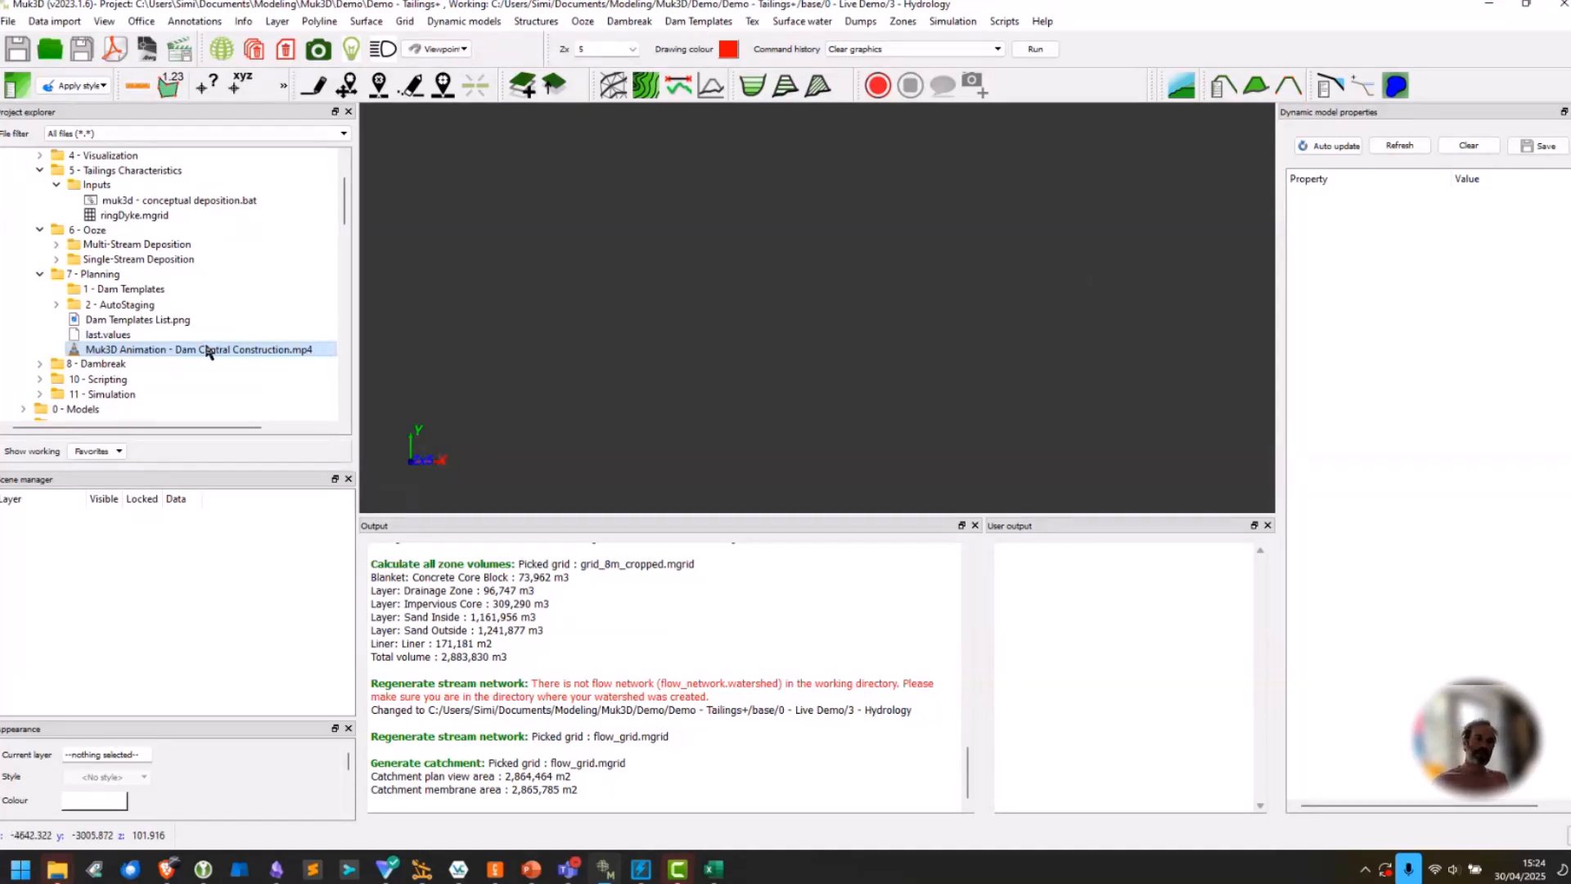
# Open muk3d - conceptual deposition.bat and advance its Modelling of TSF Geometries slide to the beach slope and density properties.
pyautogui.rightClick(135, 204)
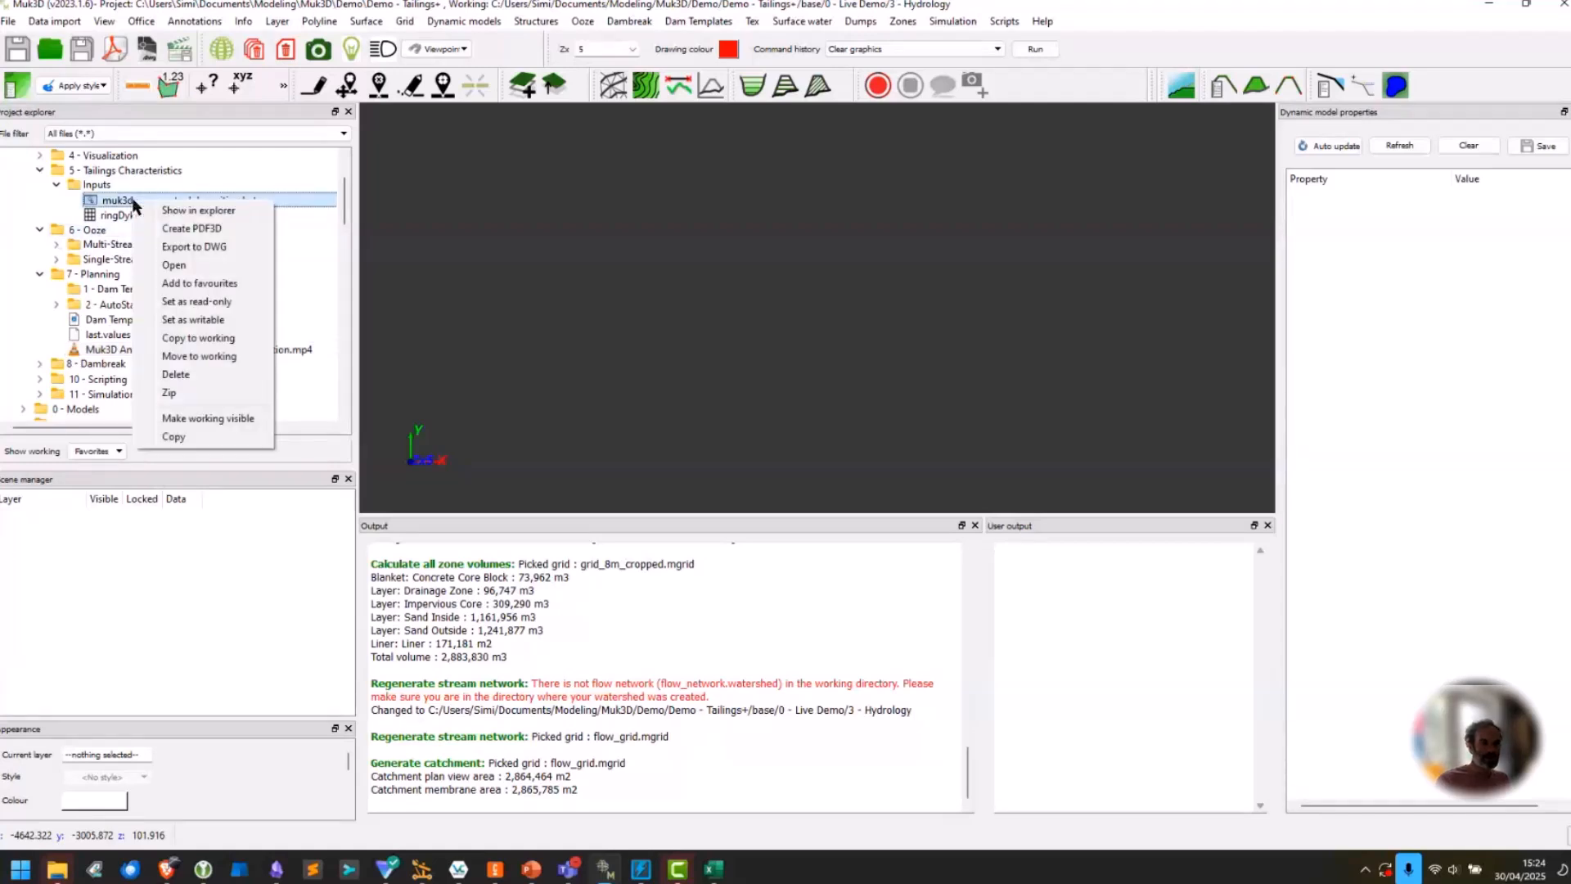
pyautogui.click(180, 266)
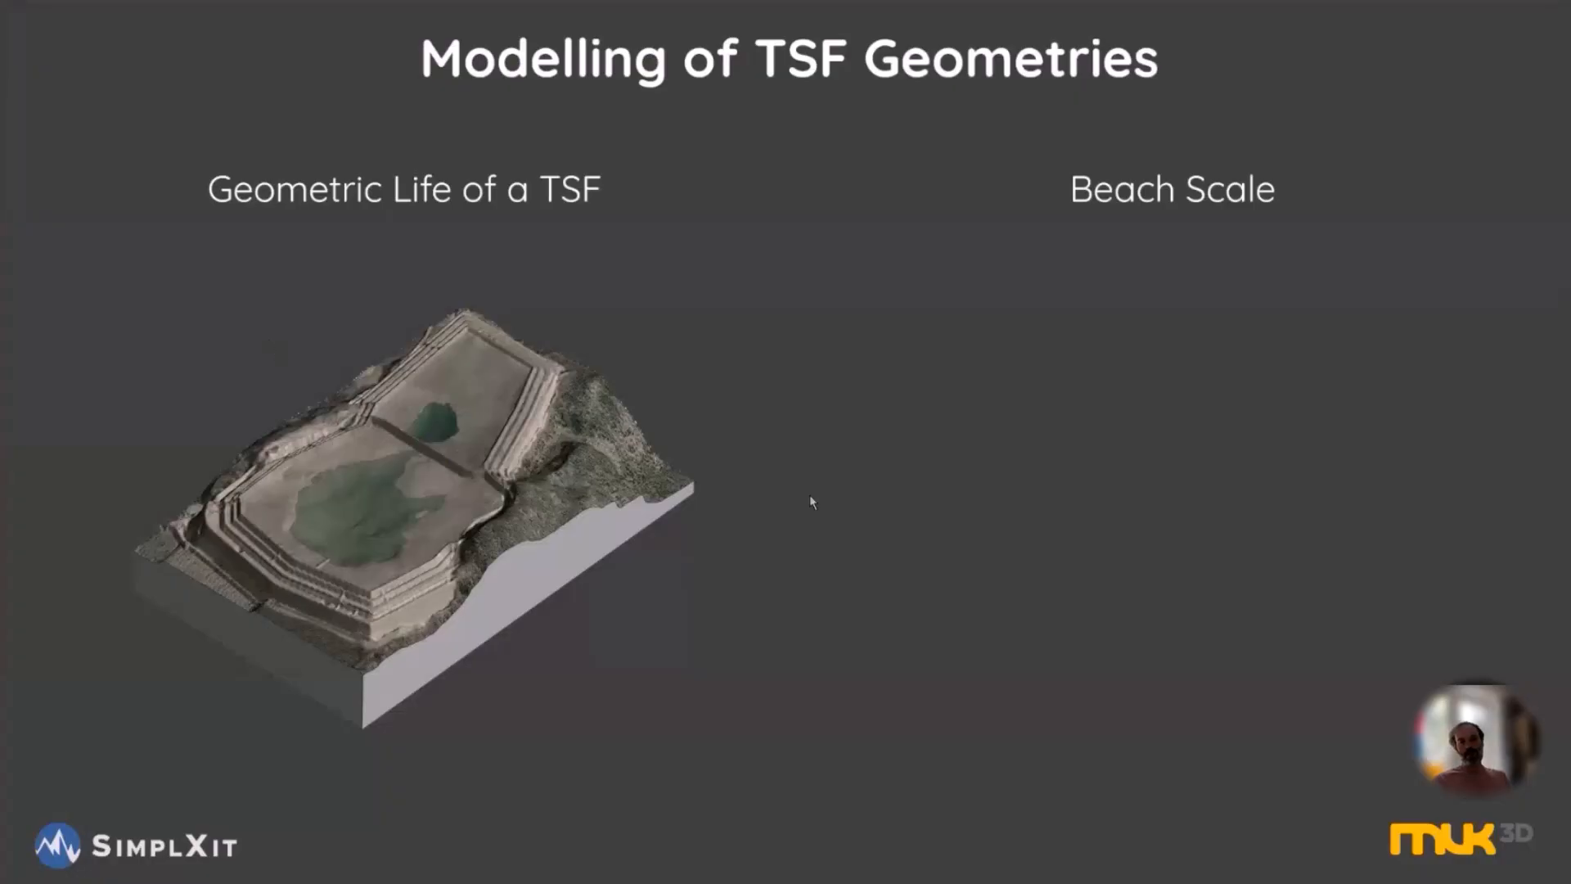
pyautogui.click(1138, 502)
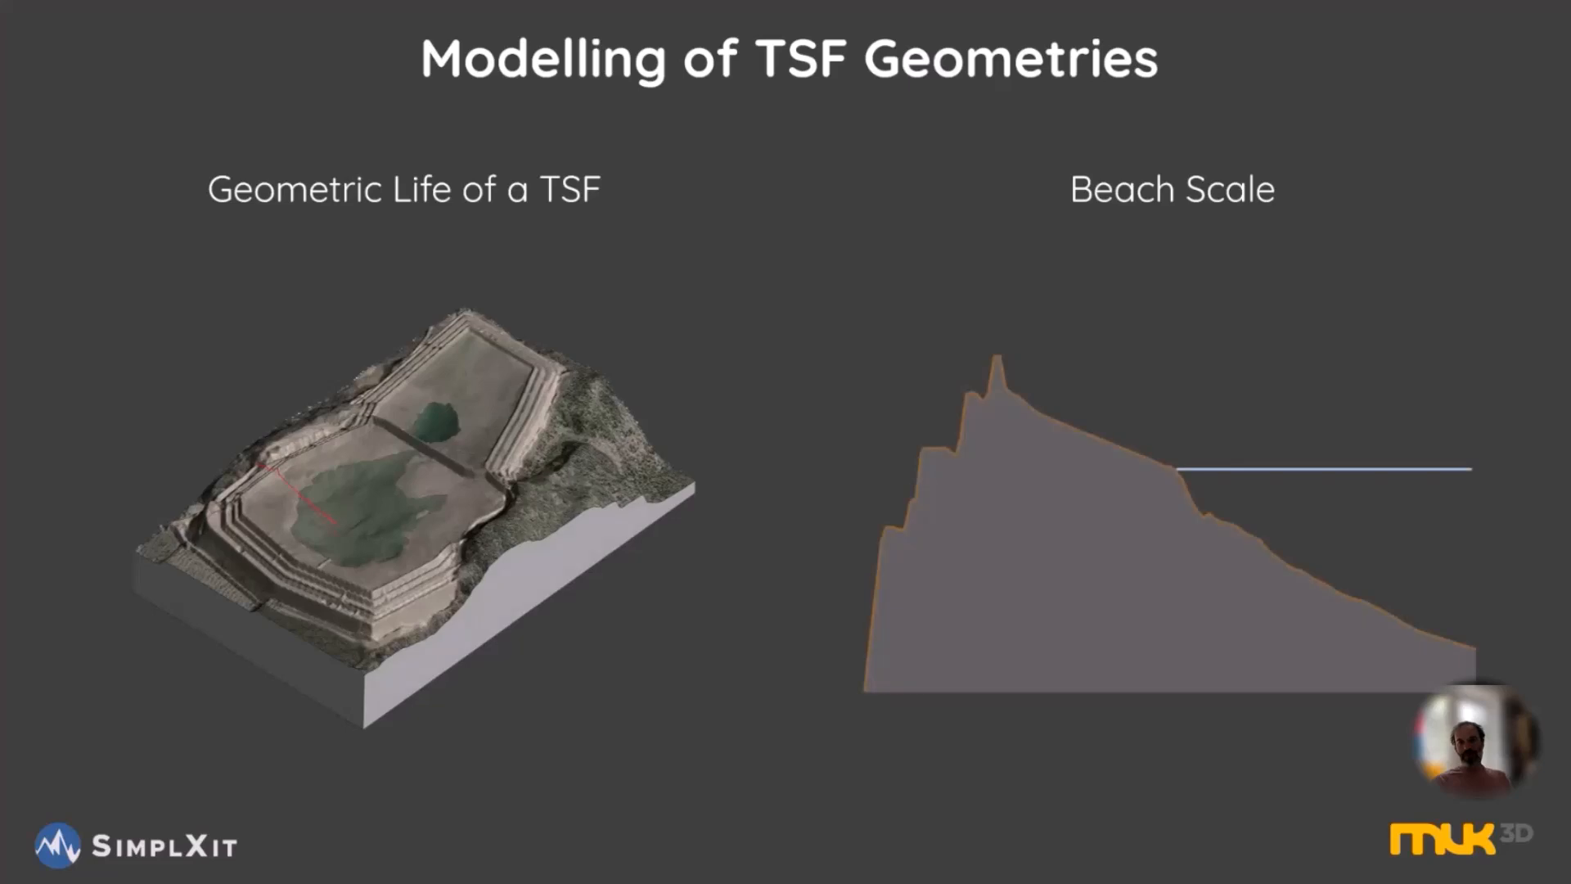
pyautogui.click(1176, 578)
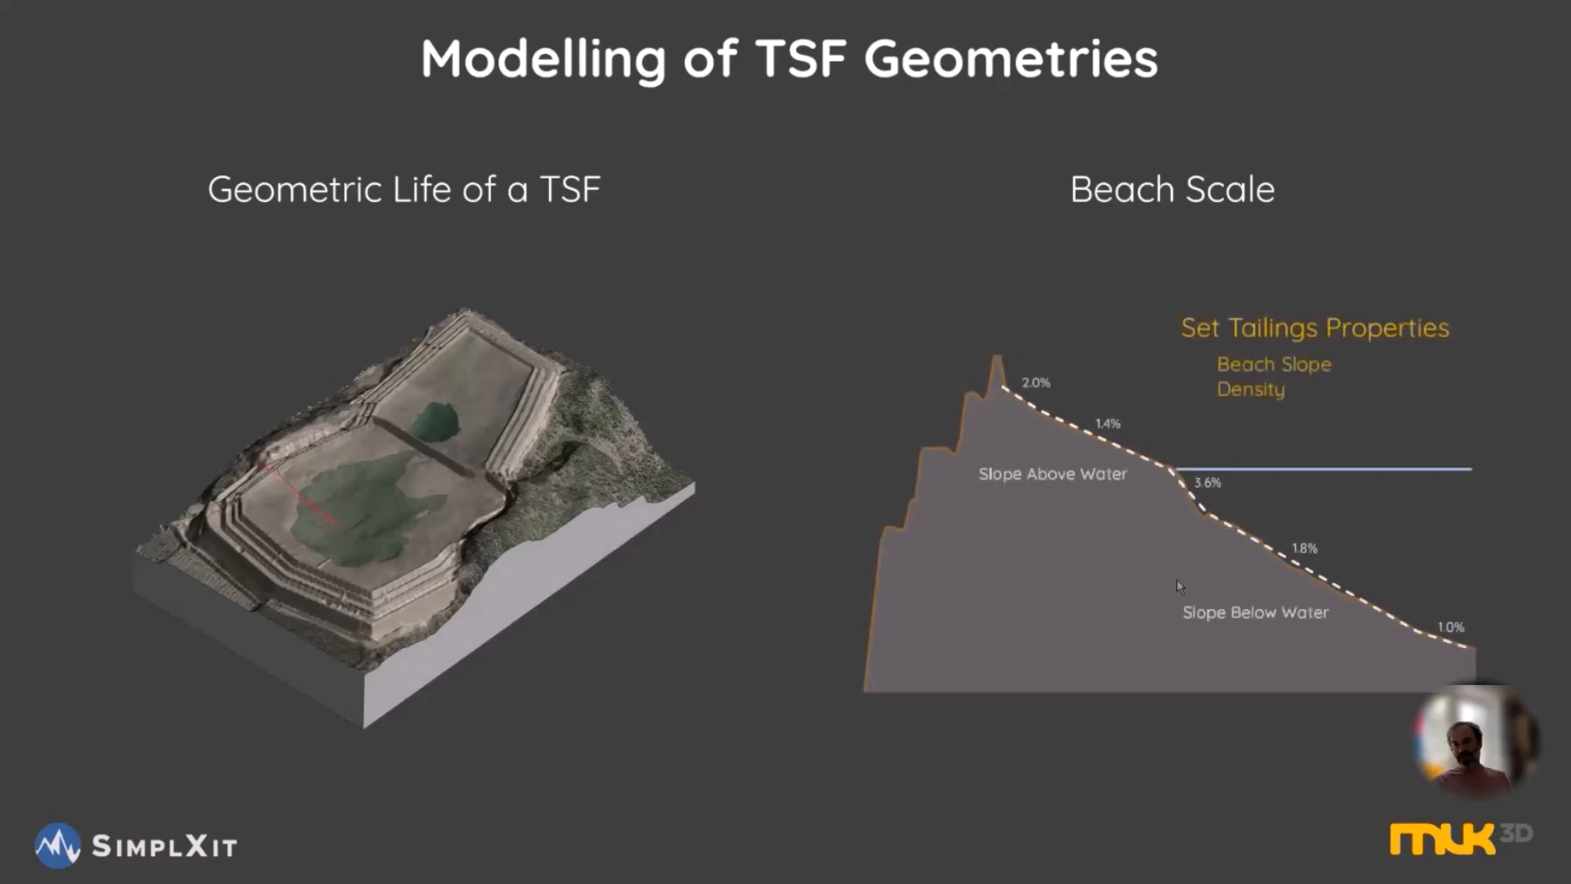
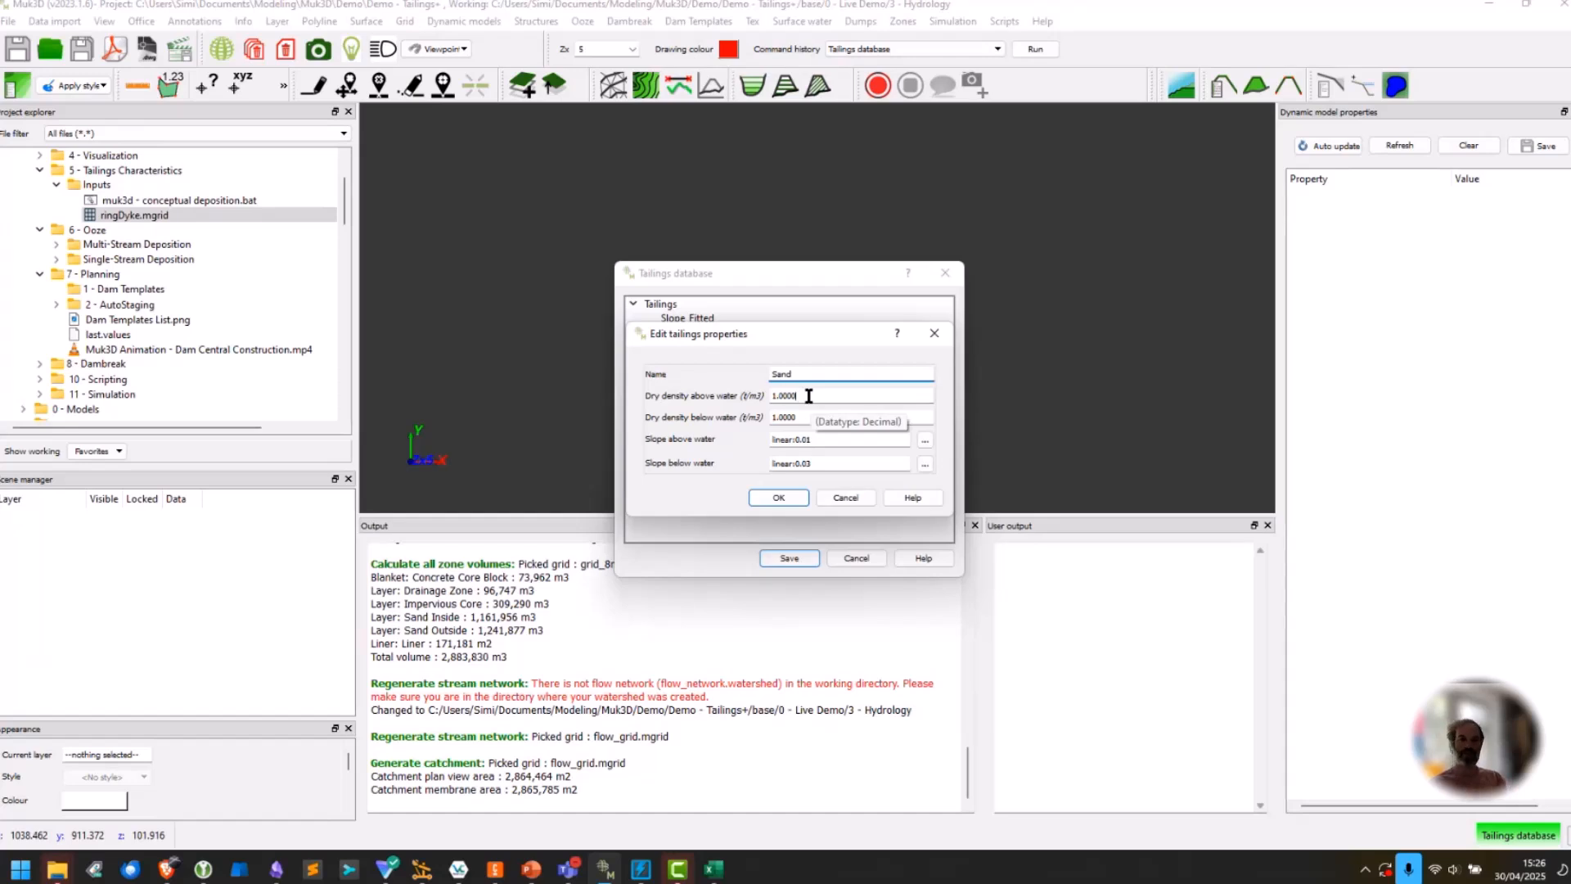
# Examine the Sand tailings' density fields and the linear and compound options for its slope above water, discarding all changes.
pyautogui.click(809, 396)
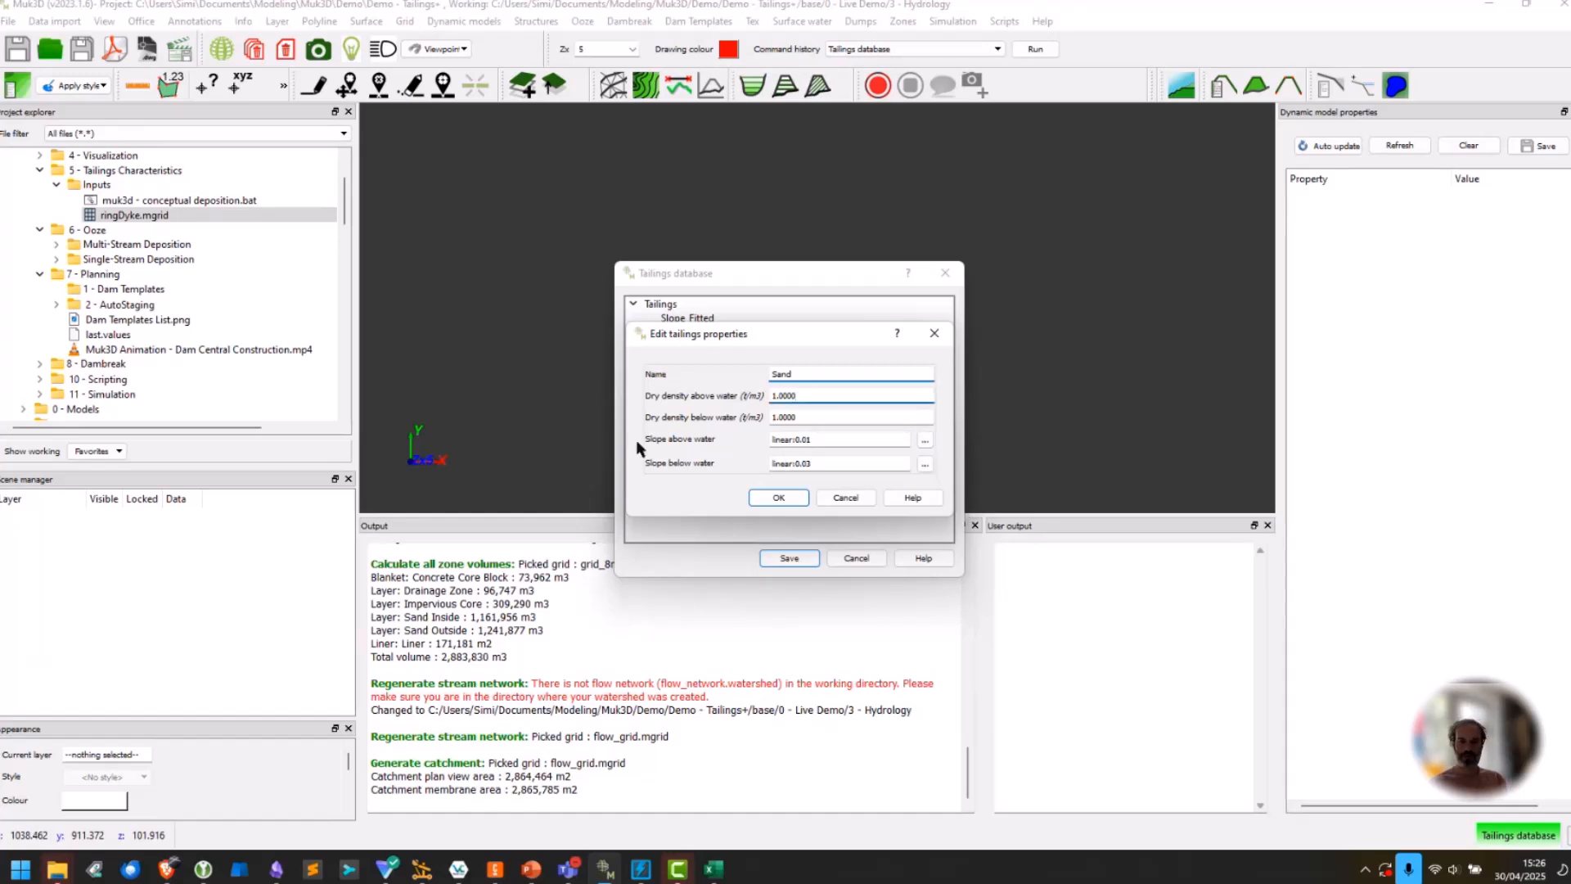
pyautogui.click(925, 440)
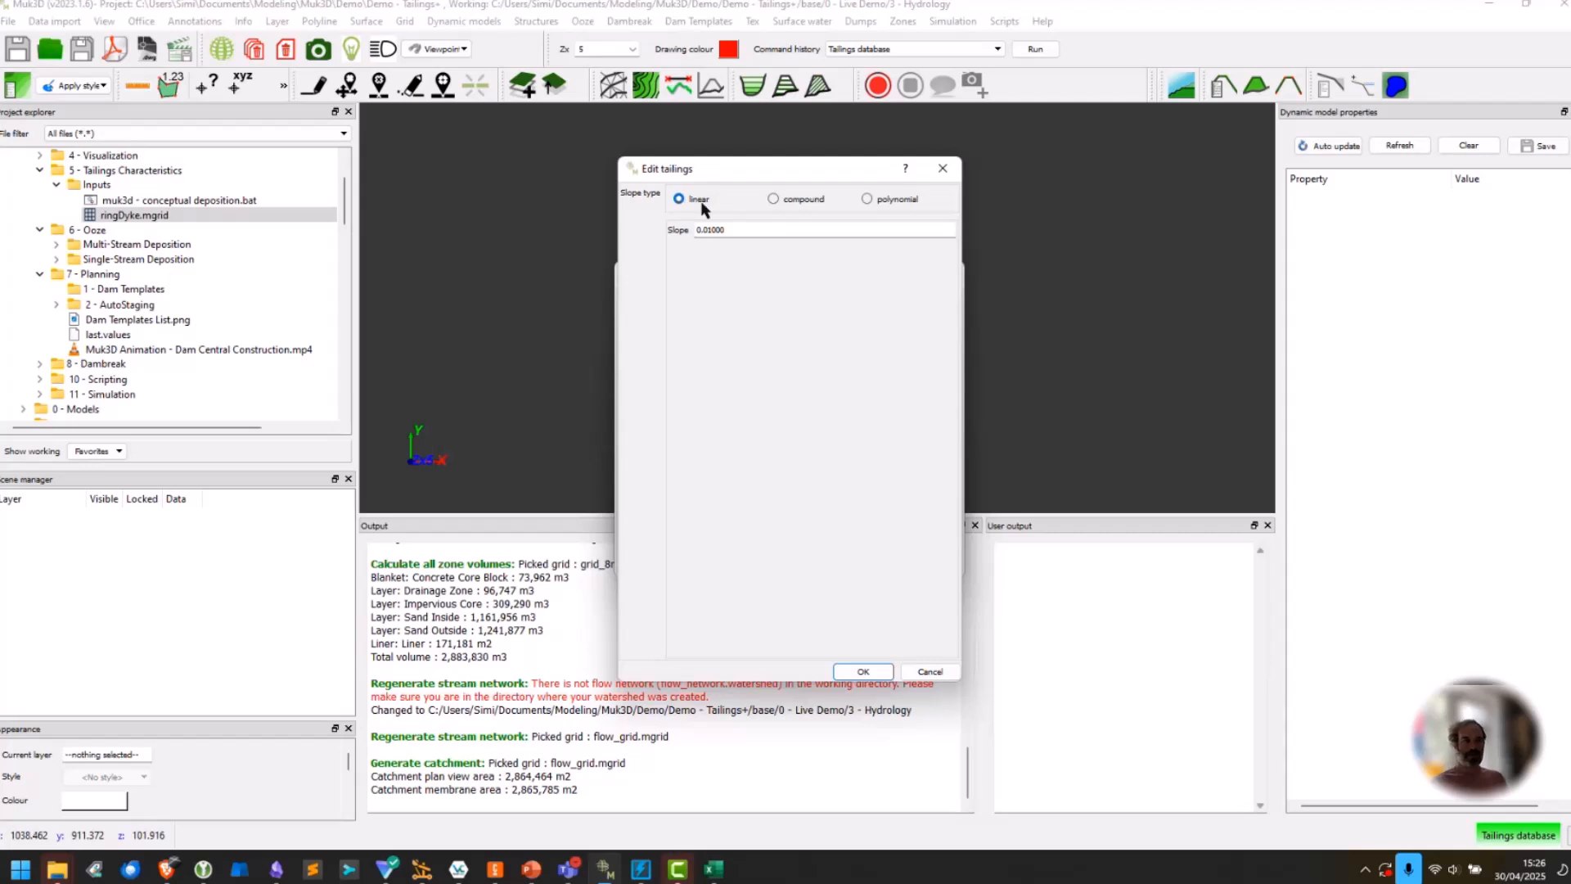
pyautogui.click(773, 199)
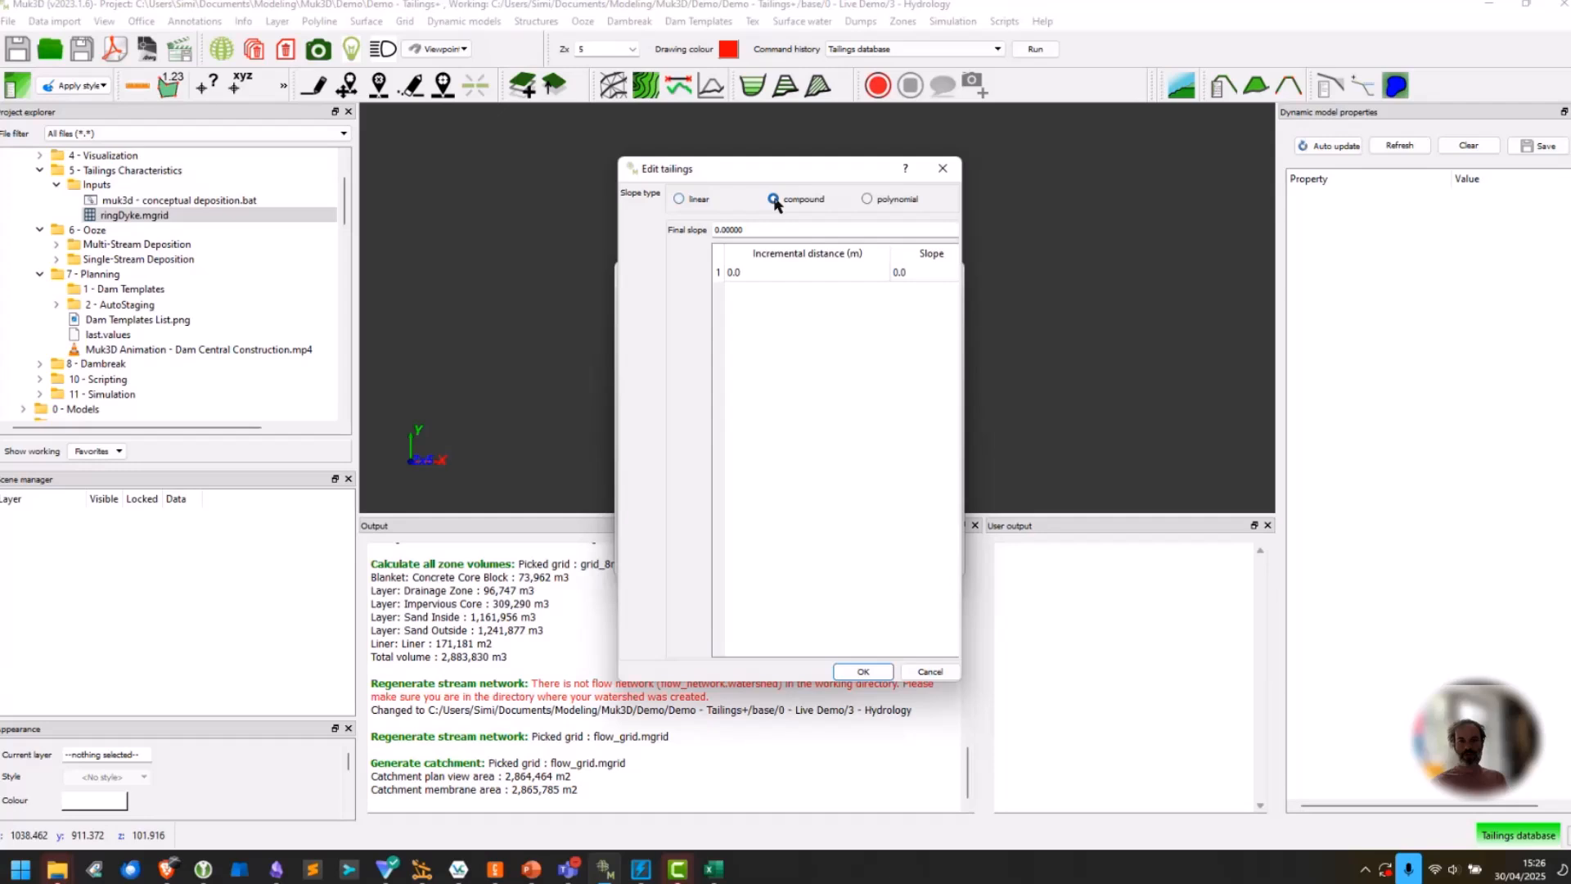
pyautogui.click(679, 200)
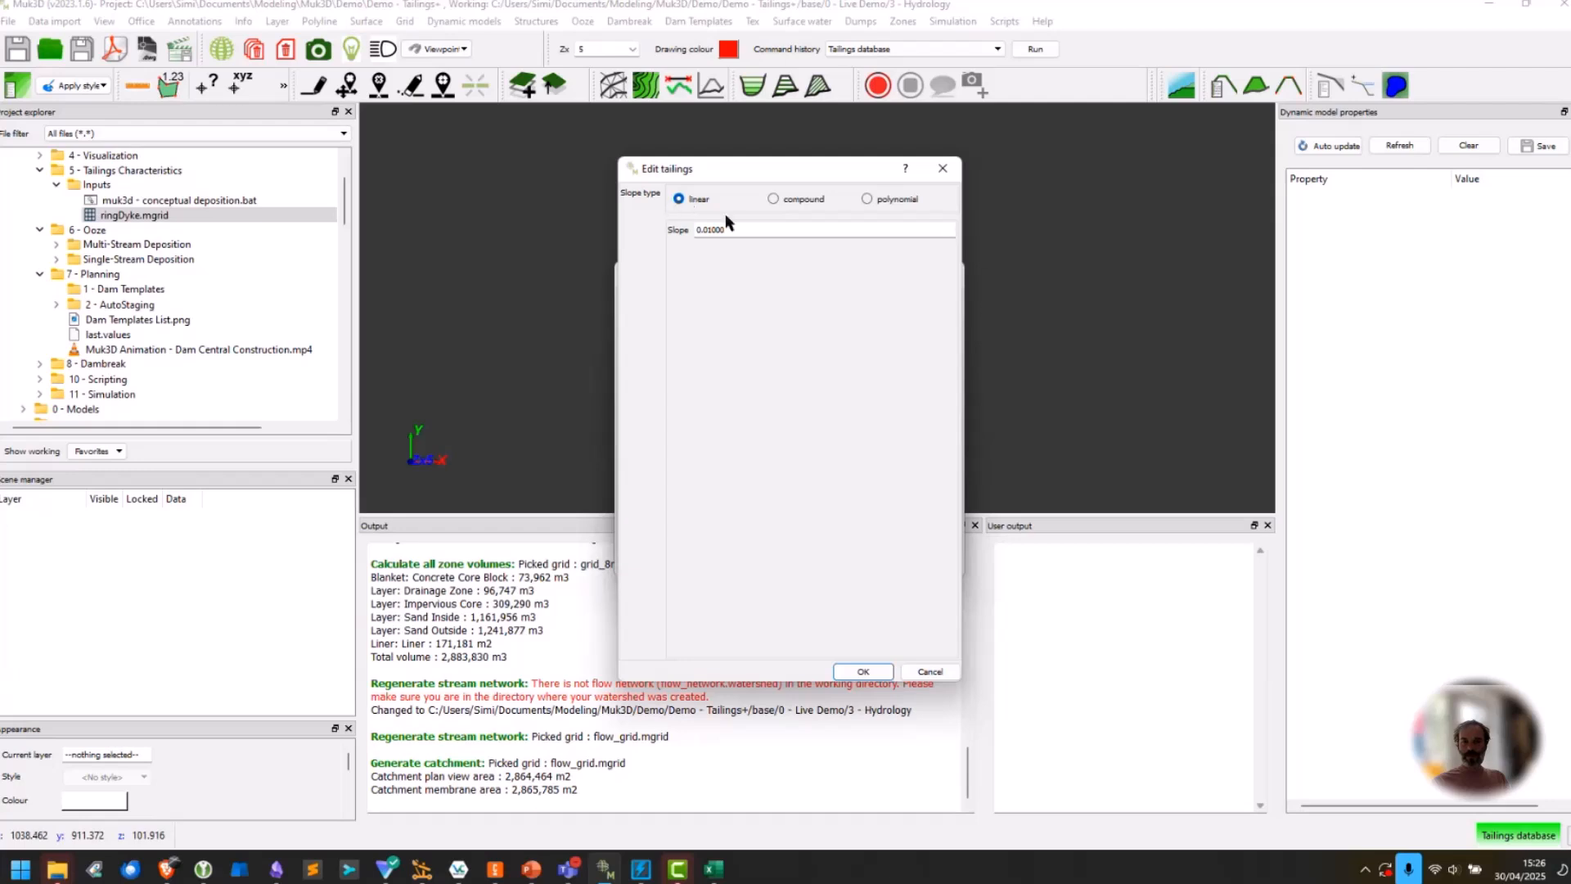
pyautogui.click(773, 200)
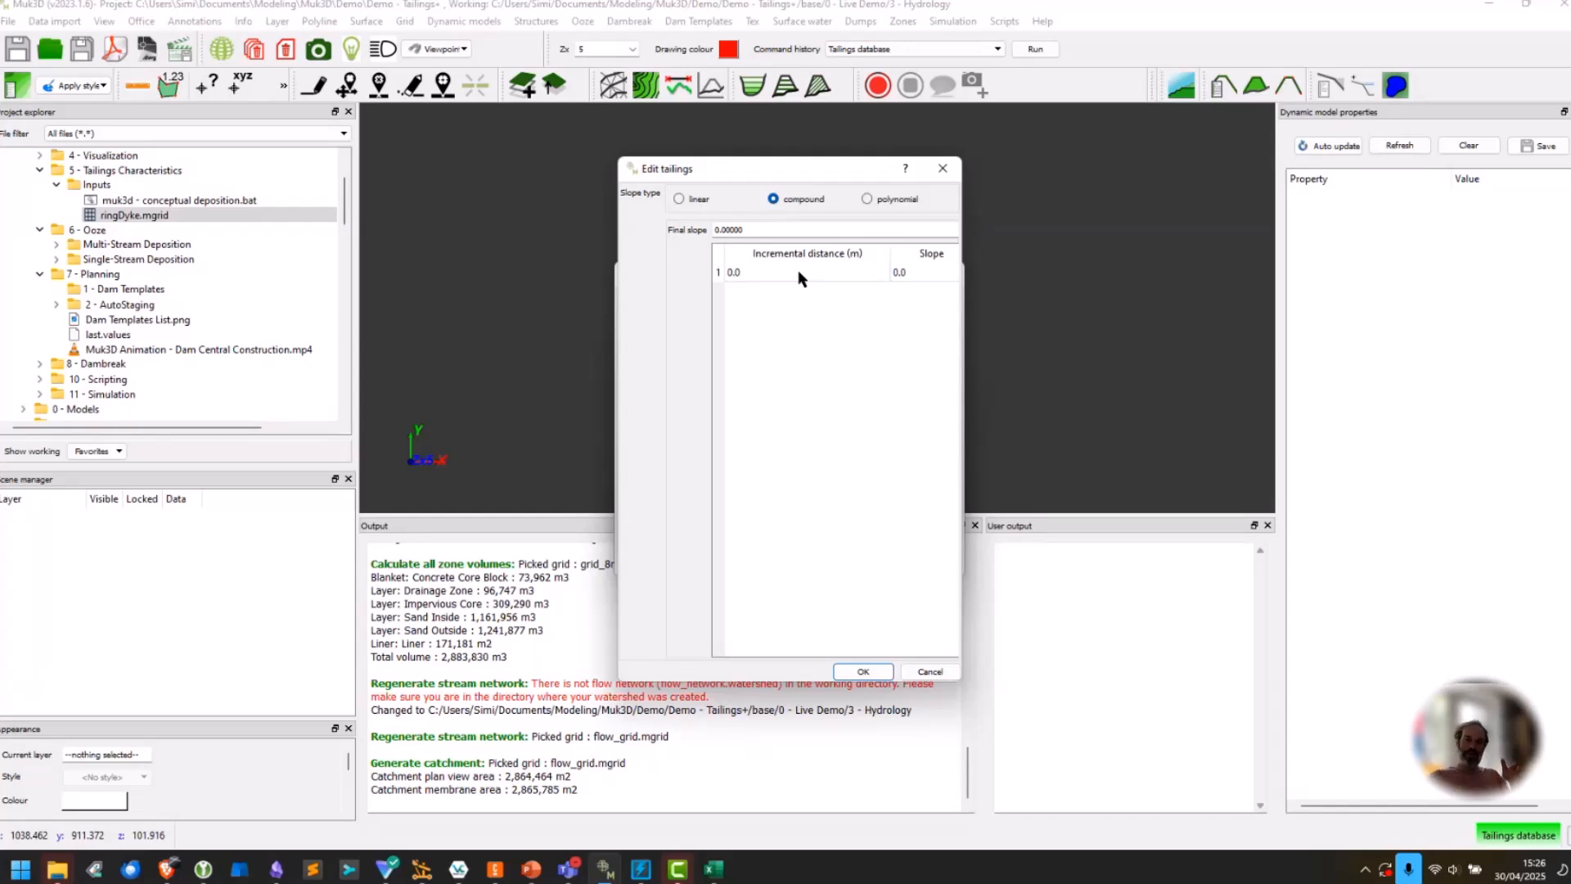
pyautogui.click(930, 672)
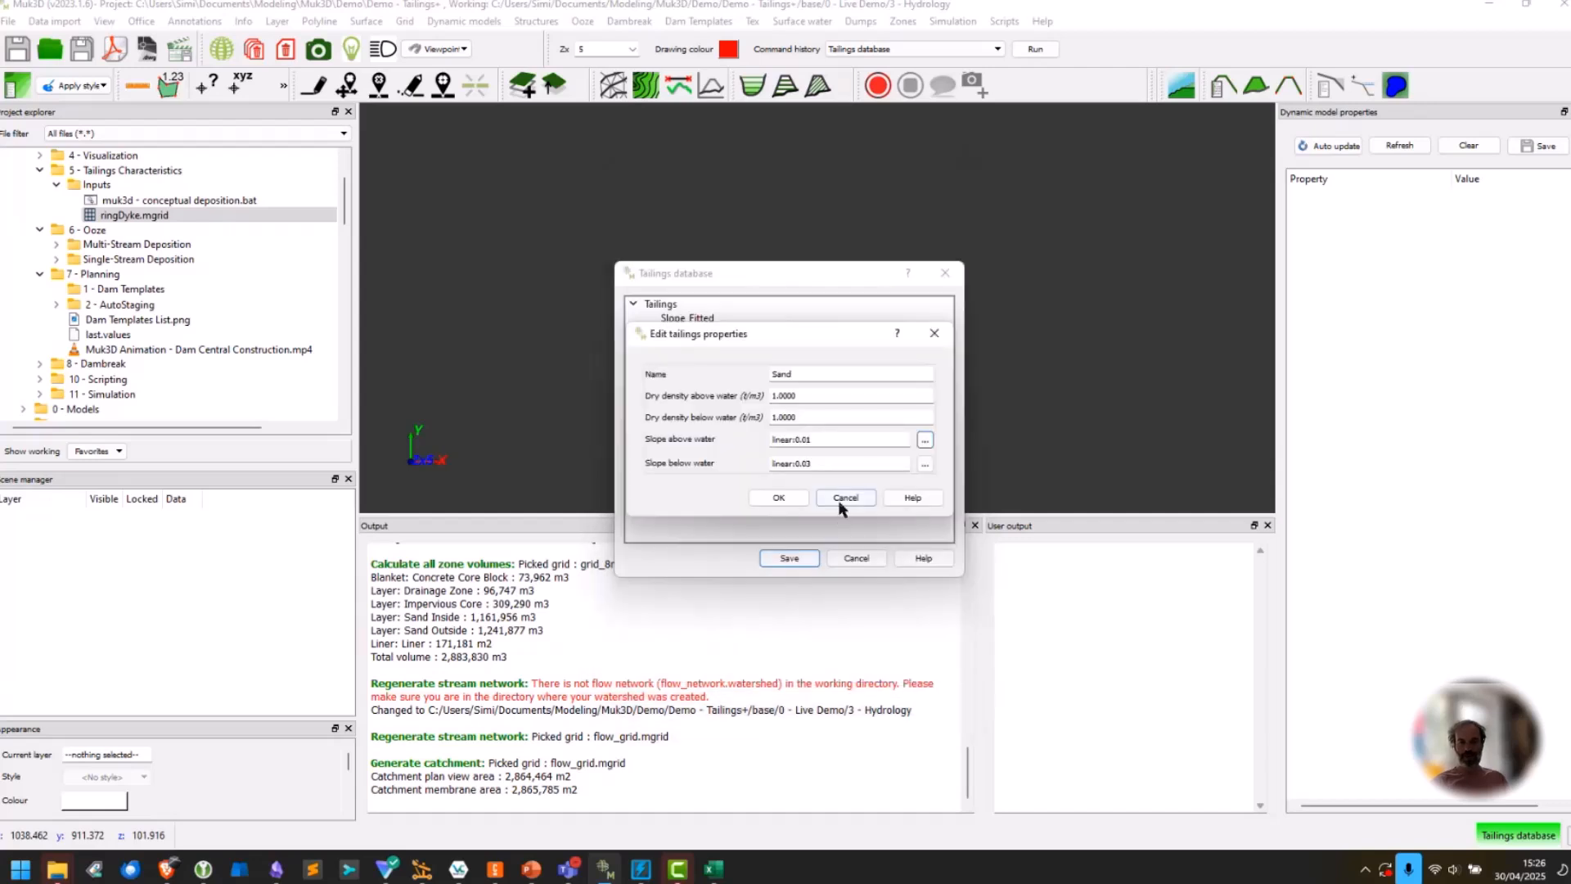
pyautogui.click(849, 498)
pyautogui.click(856, 558)
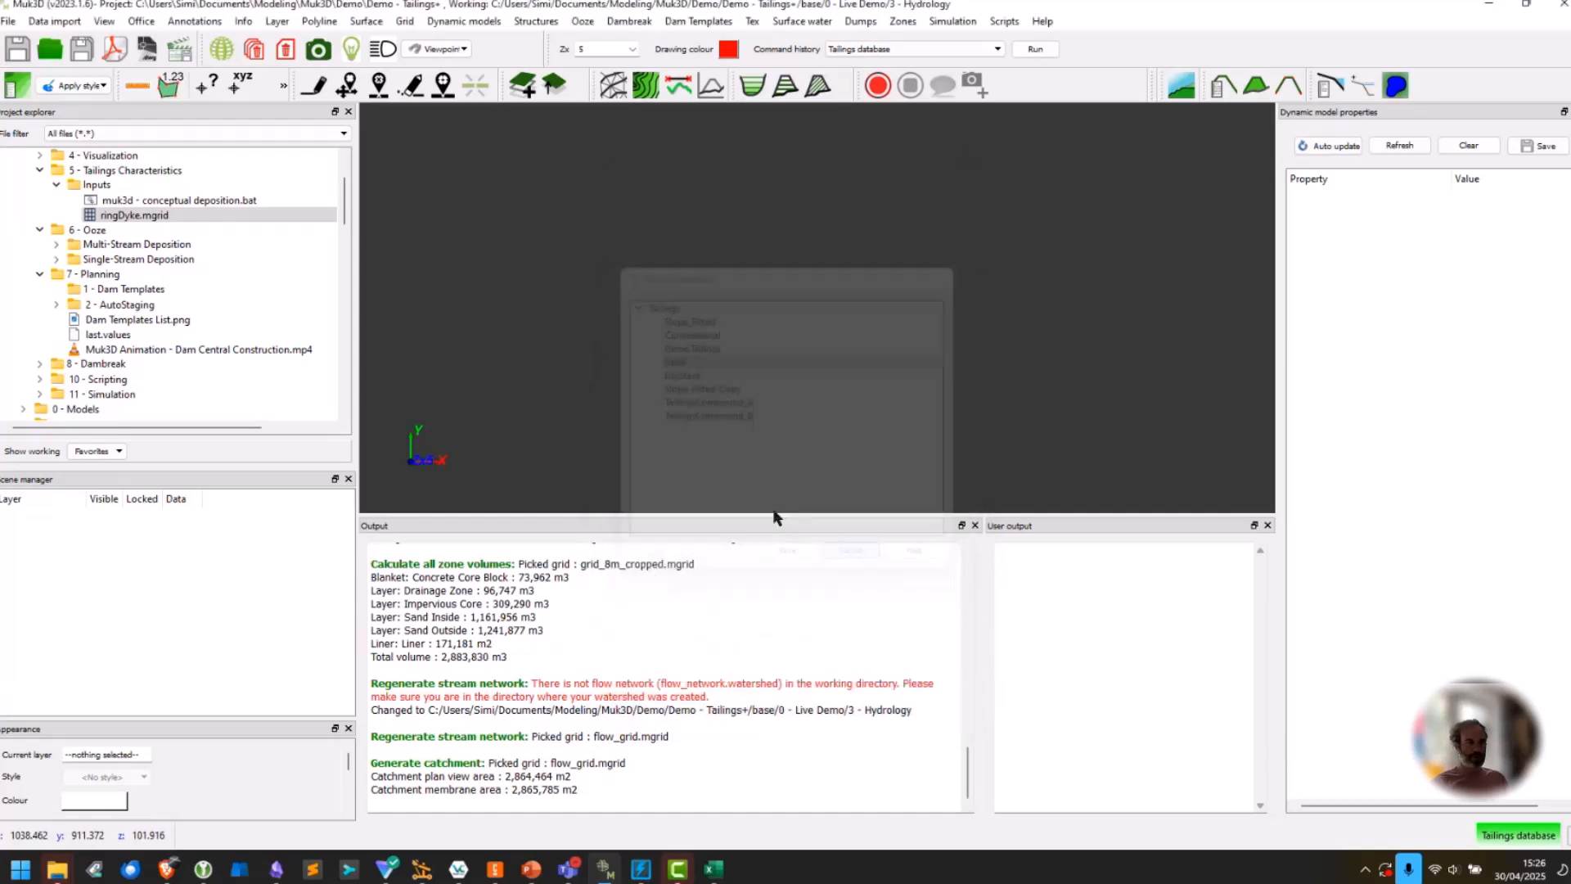
# Browse the 1 - Live Demo folder and the contents of its 4 - Ooze subfolder, then collapse 4 - Ooze.
pyautogui.scroll(-3, 181, 264)
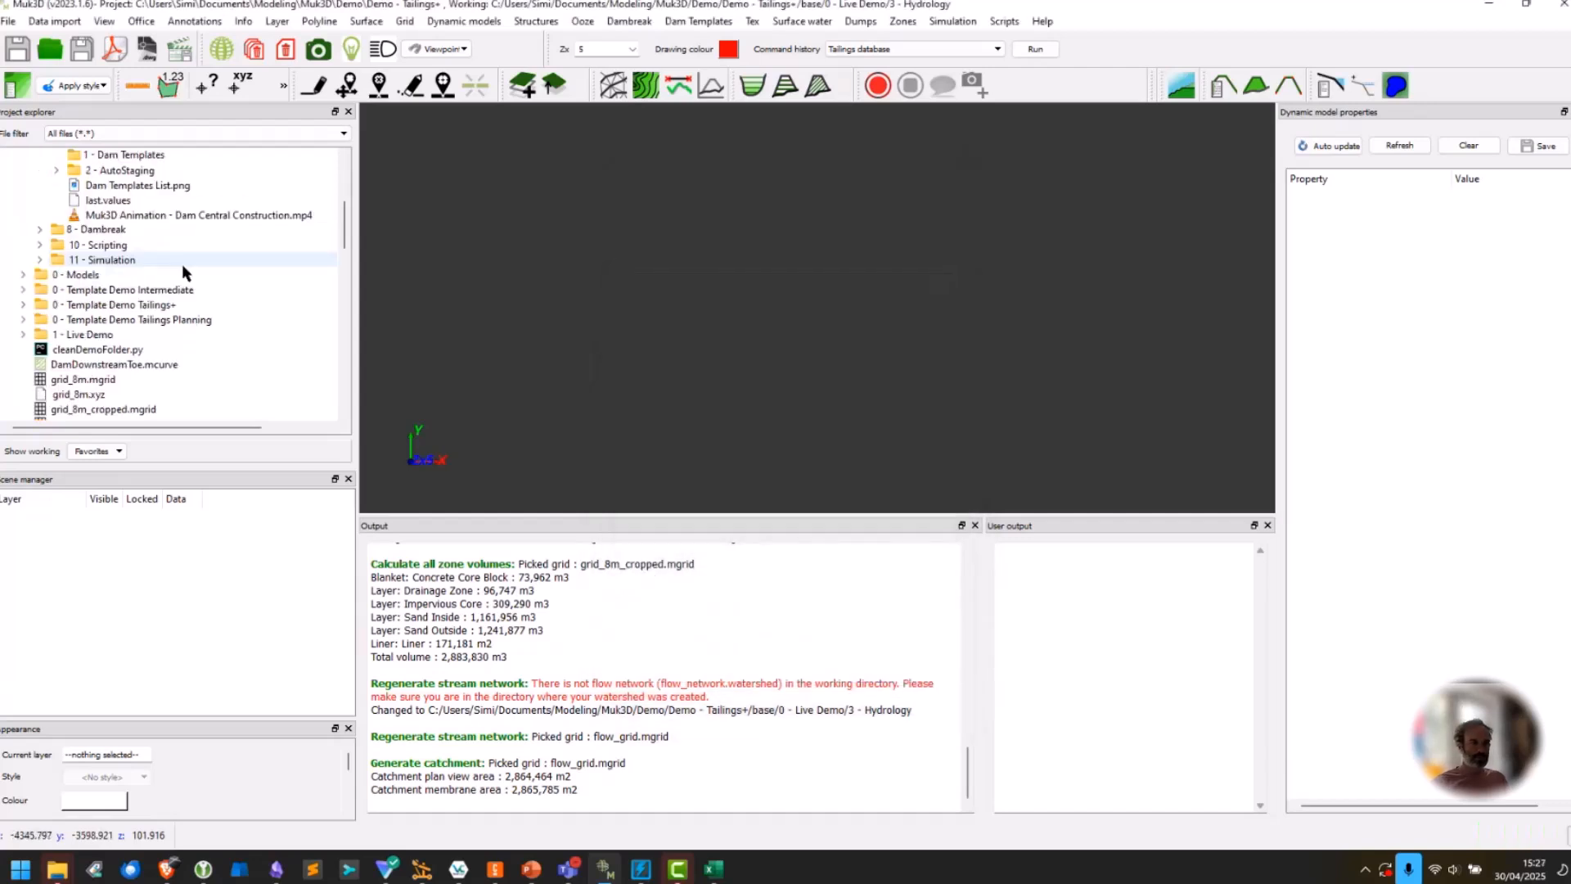
pyautogui.click(23, 334)
pyautogui.scroll(-3, 61, 331)
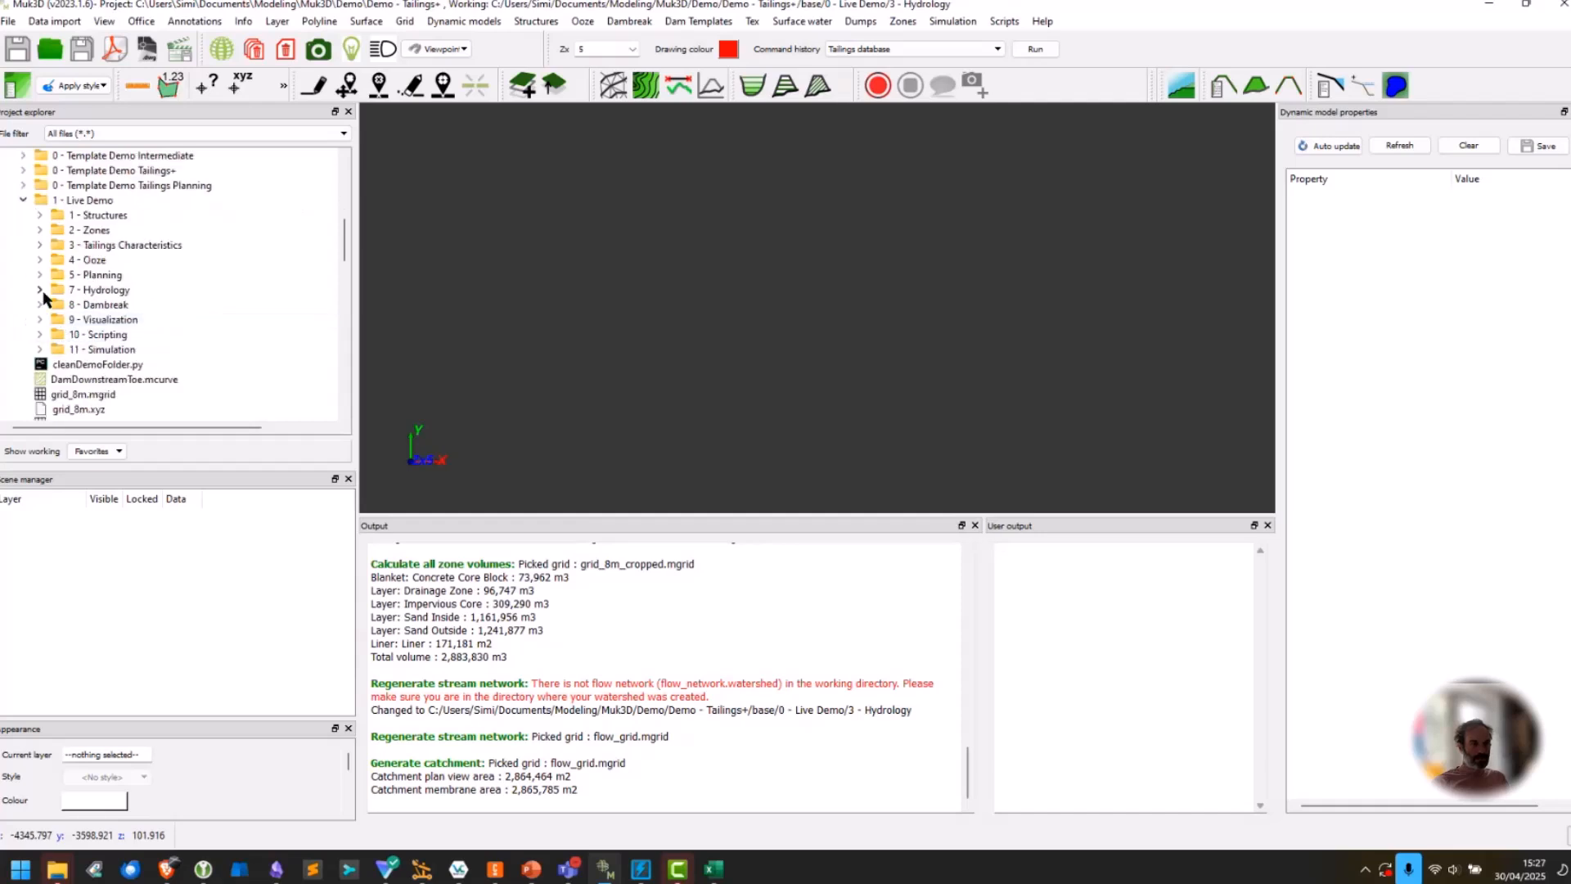
pyautogui.click(40, 260)
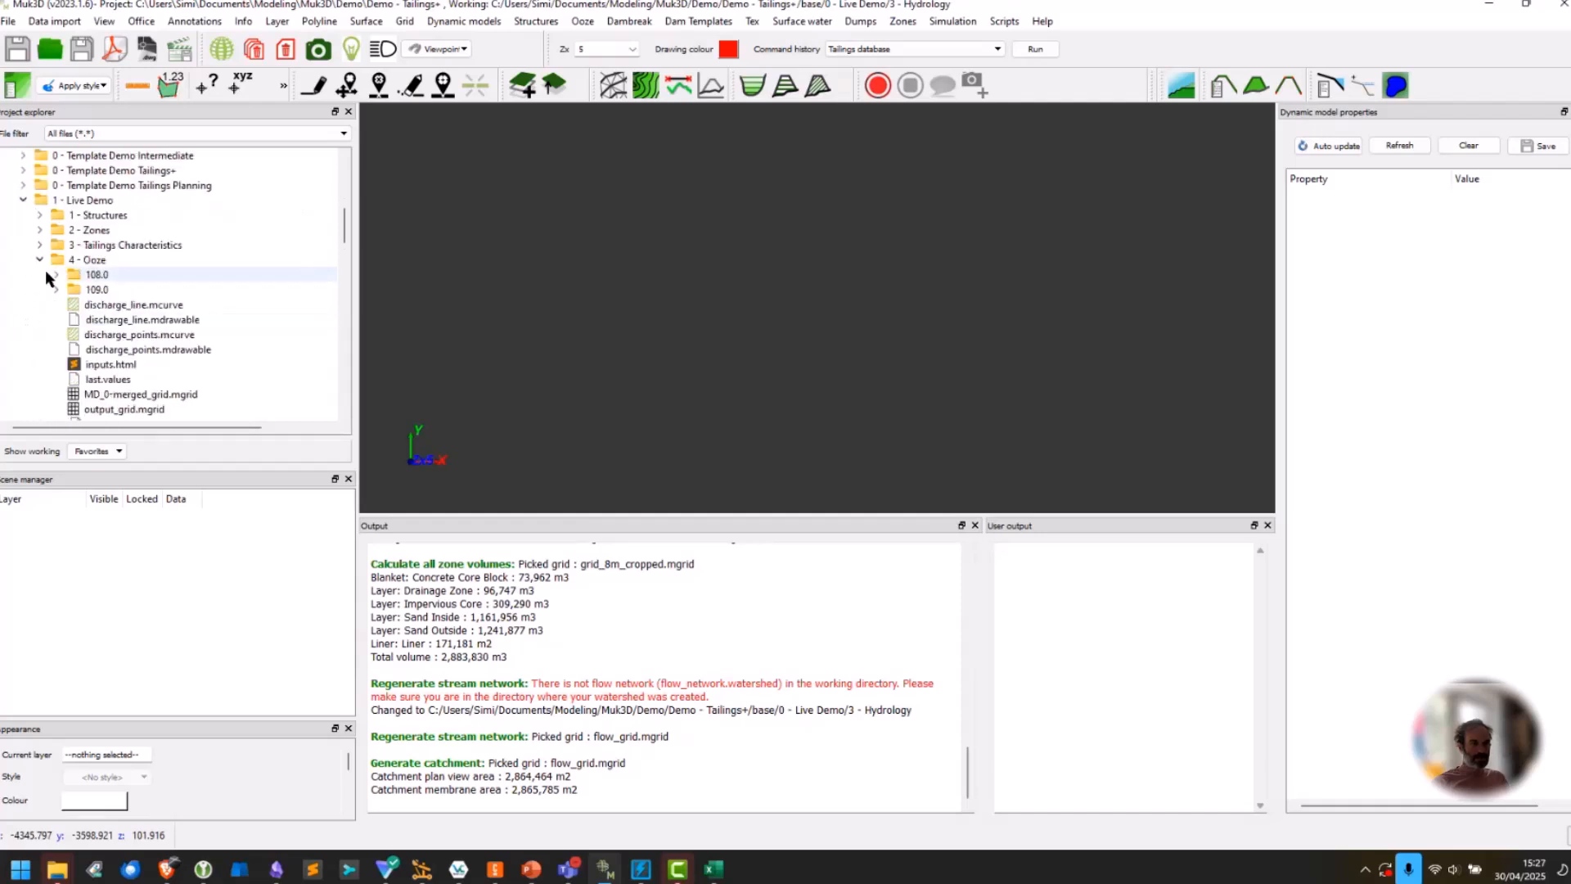
pyautogui.click(40, 261)
pyautogui.scroll(9, 98, 287)
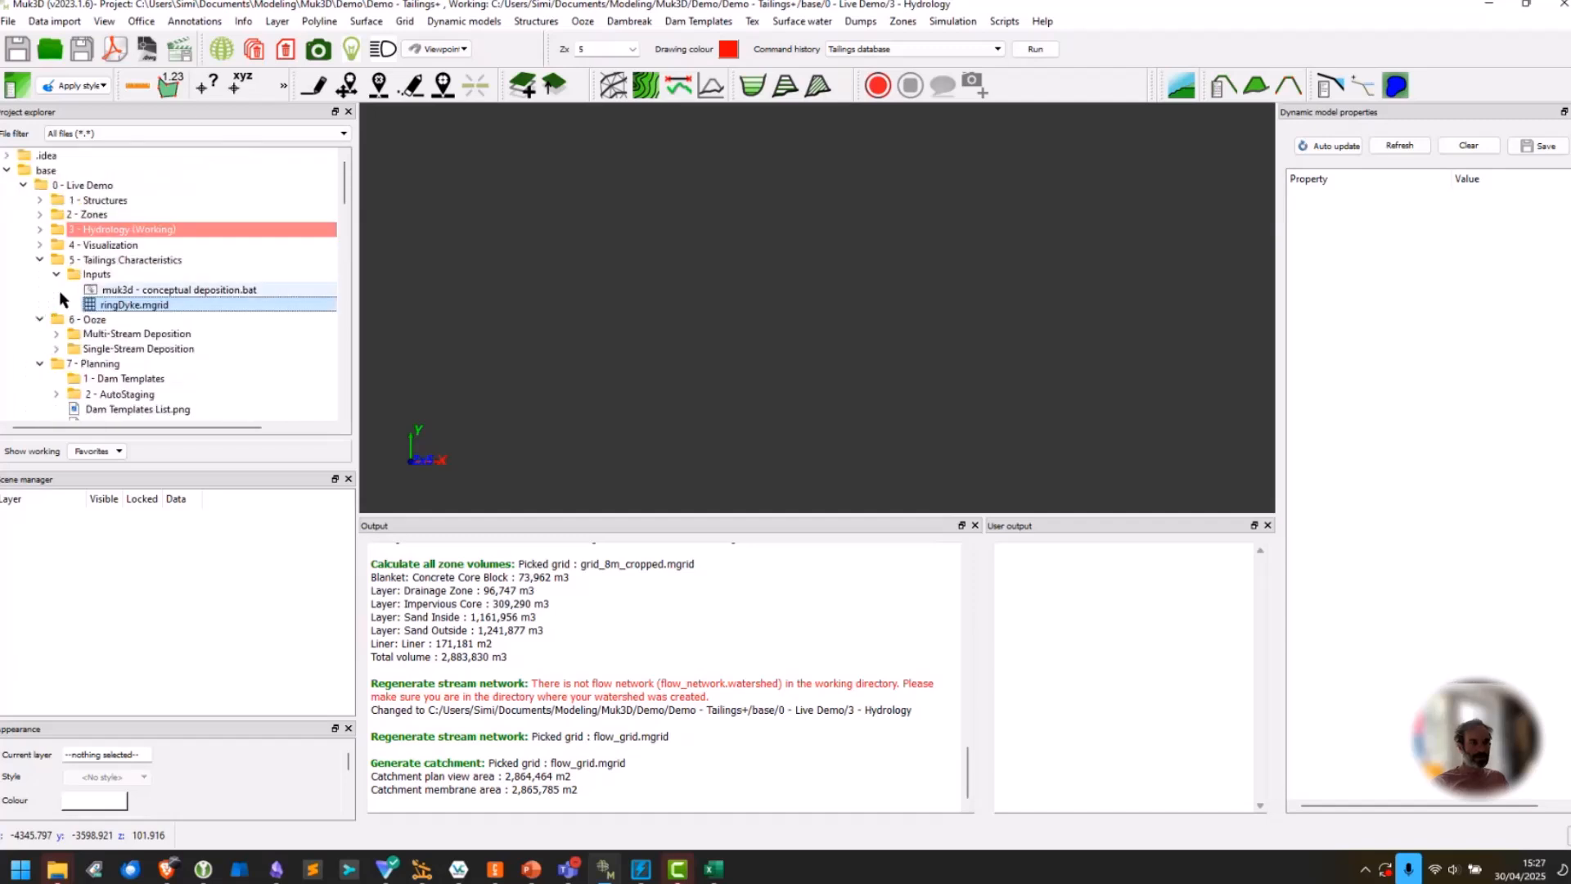
# Load ringDyke.mgrid into the scene and contour its surface at a 1 m interval with index contours every fifth line.
pyautogui.moveTo(140, 306); pyautogui.dragTo(691, 311)
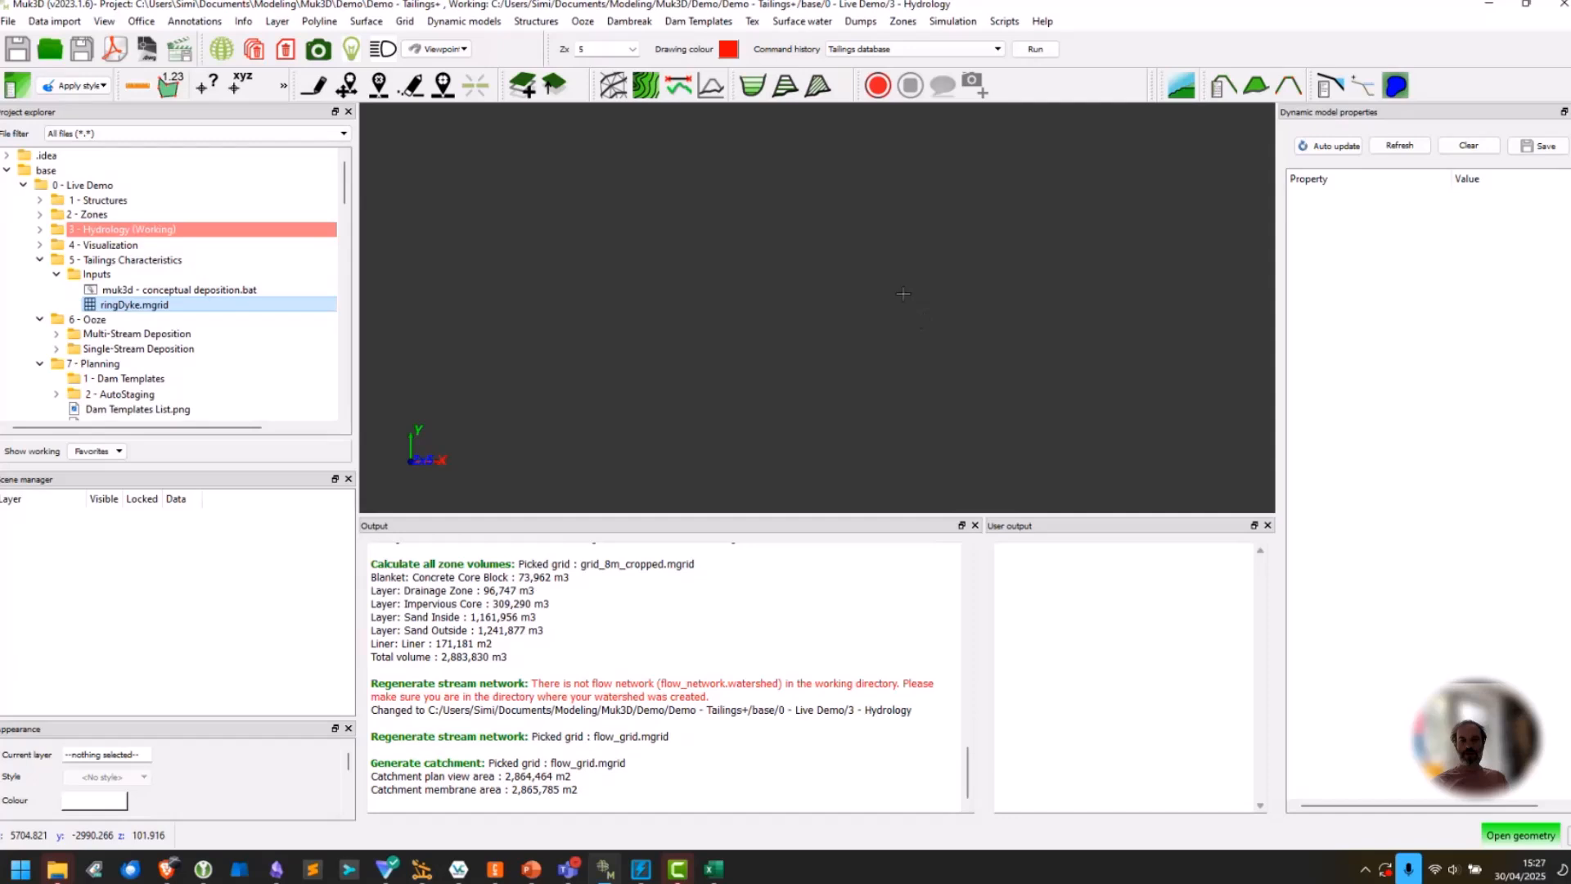
pyautogui.click(622, 85)
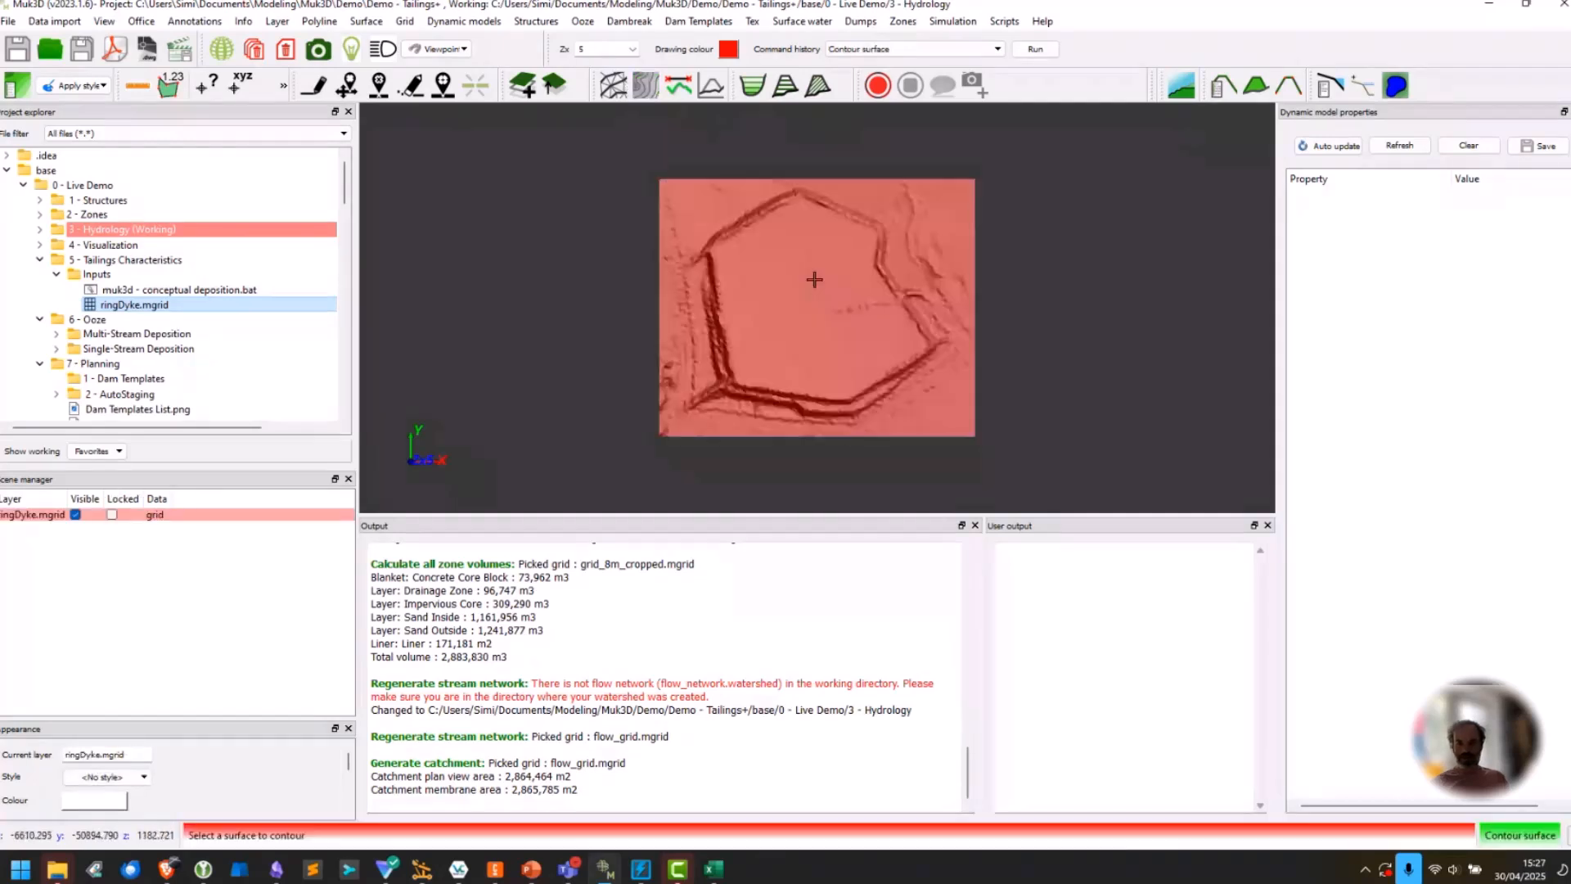
pyautogui.click(815, 278)
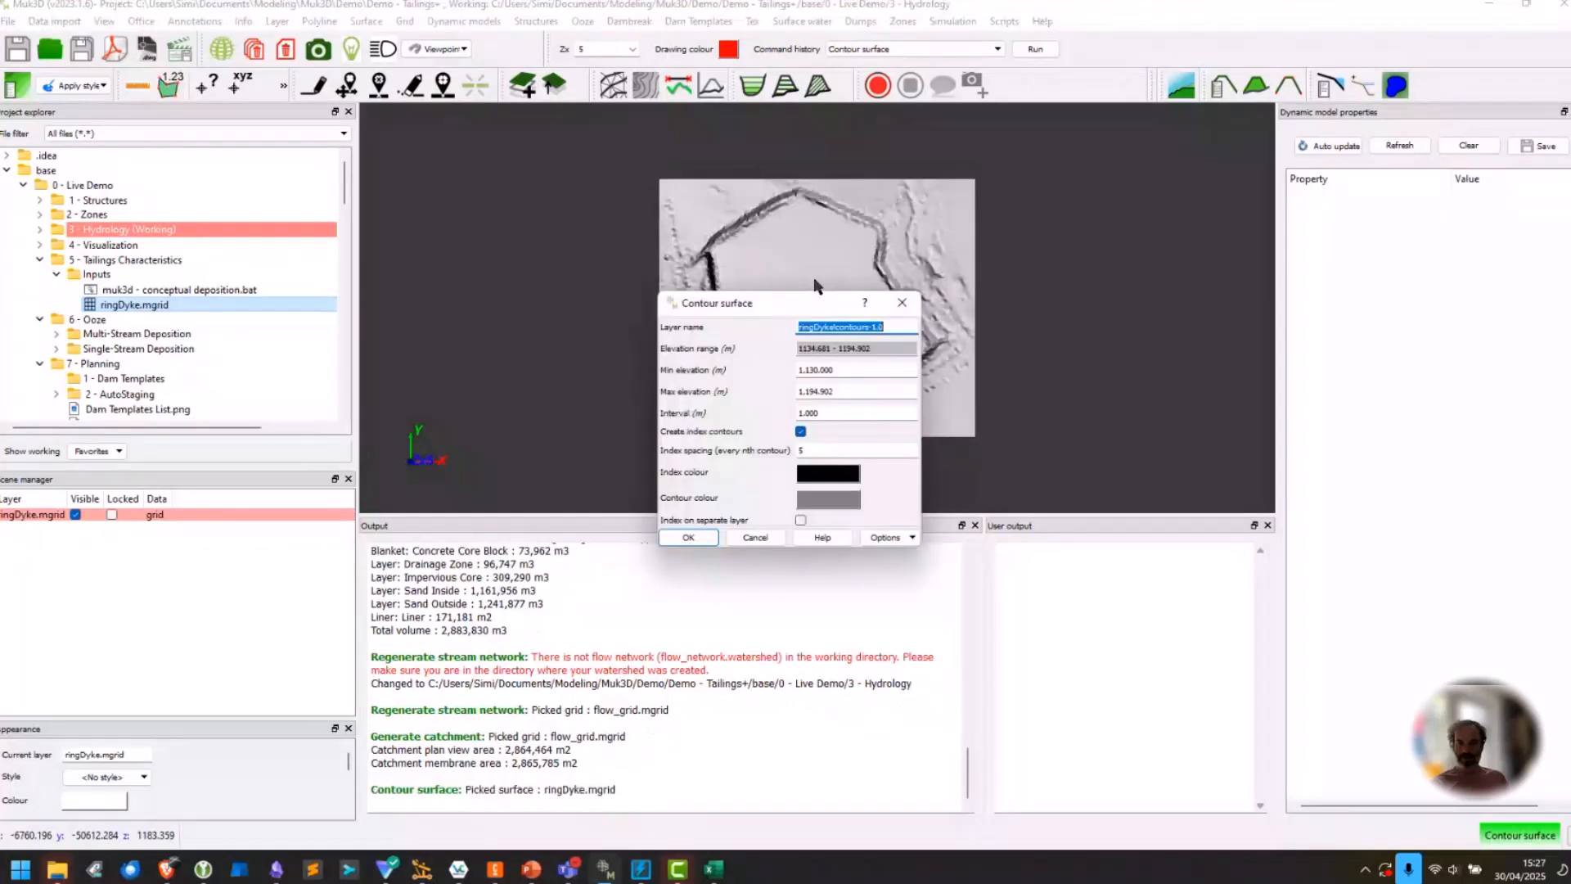
pyautogui.click(689, 538)
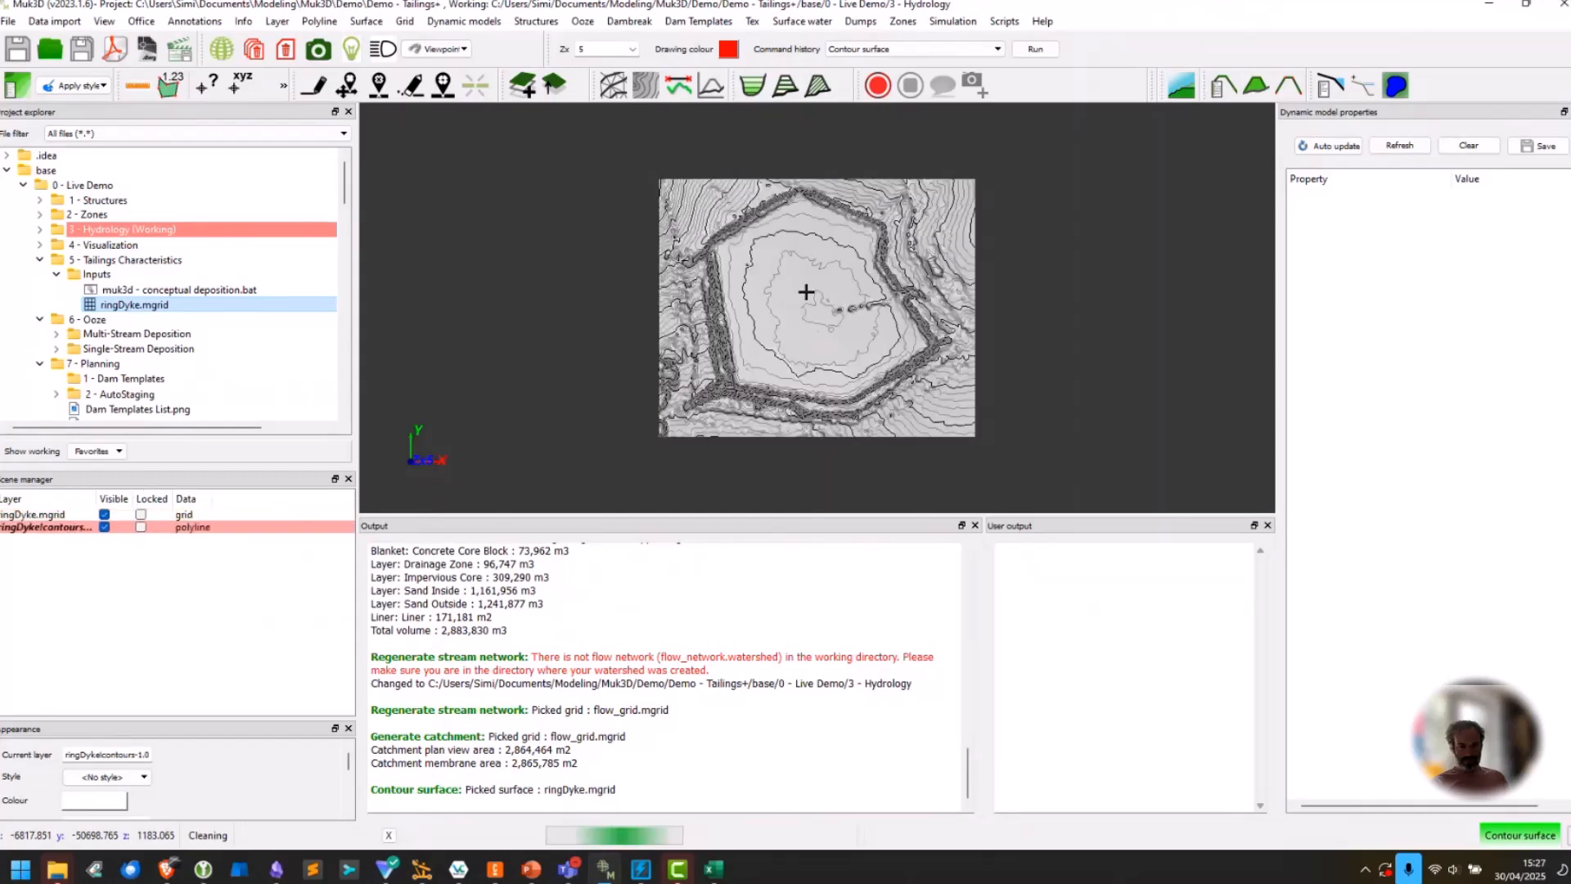
pyautogui.scroll(2, 806, 292)
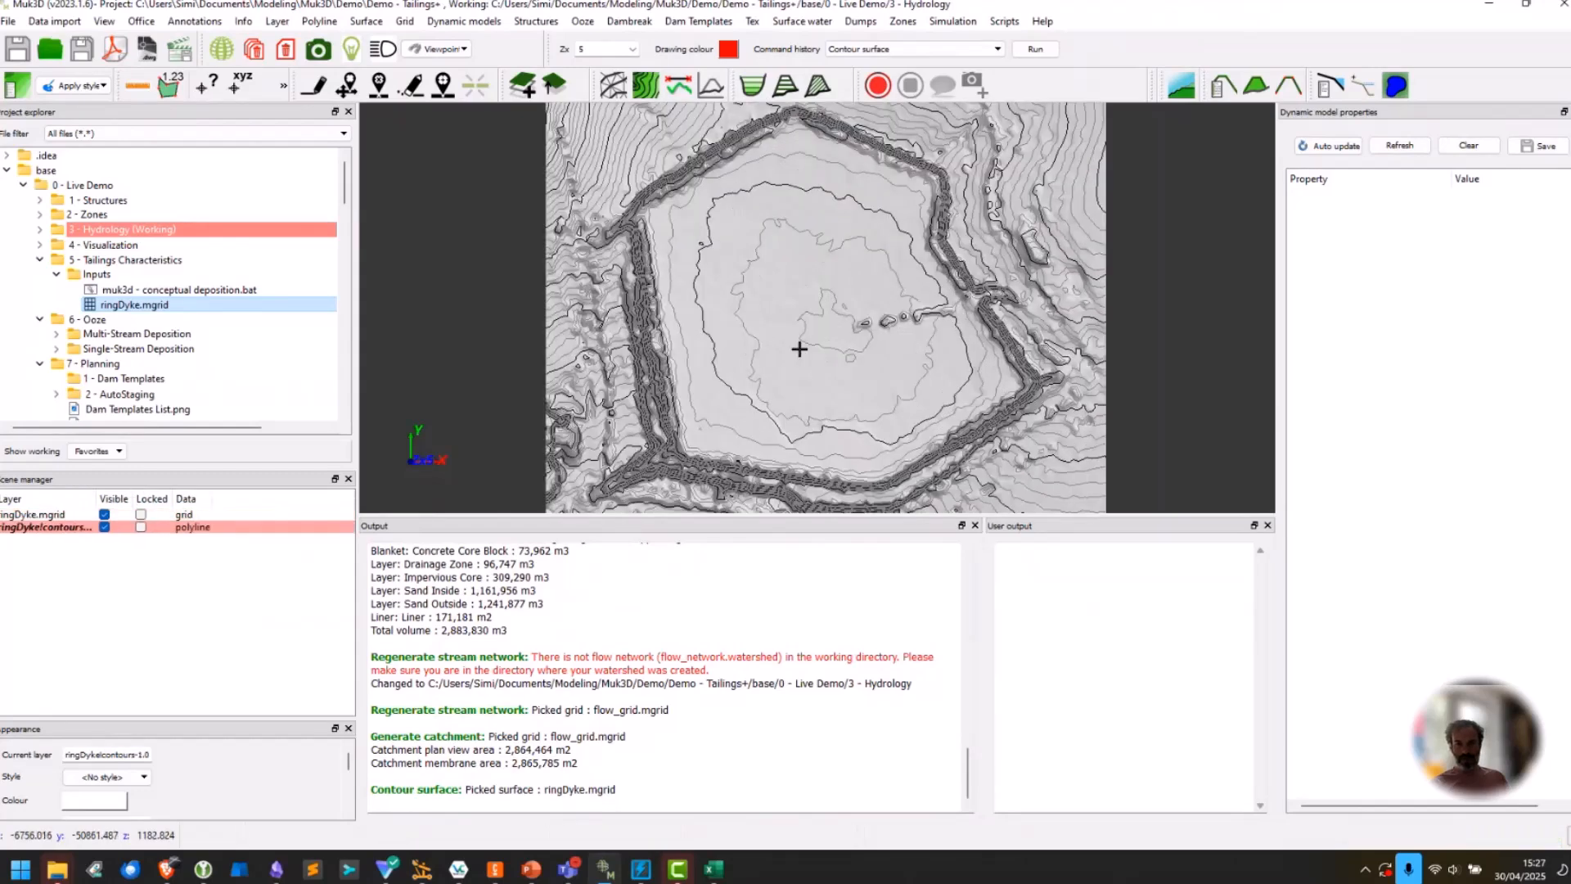
pyautogui.click(583, 22)
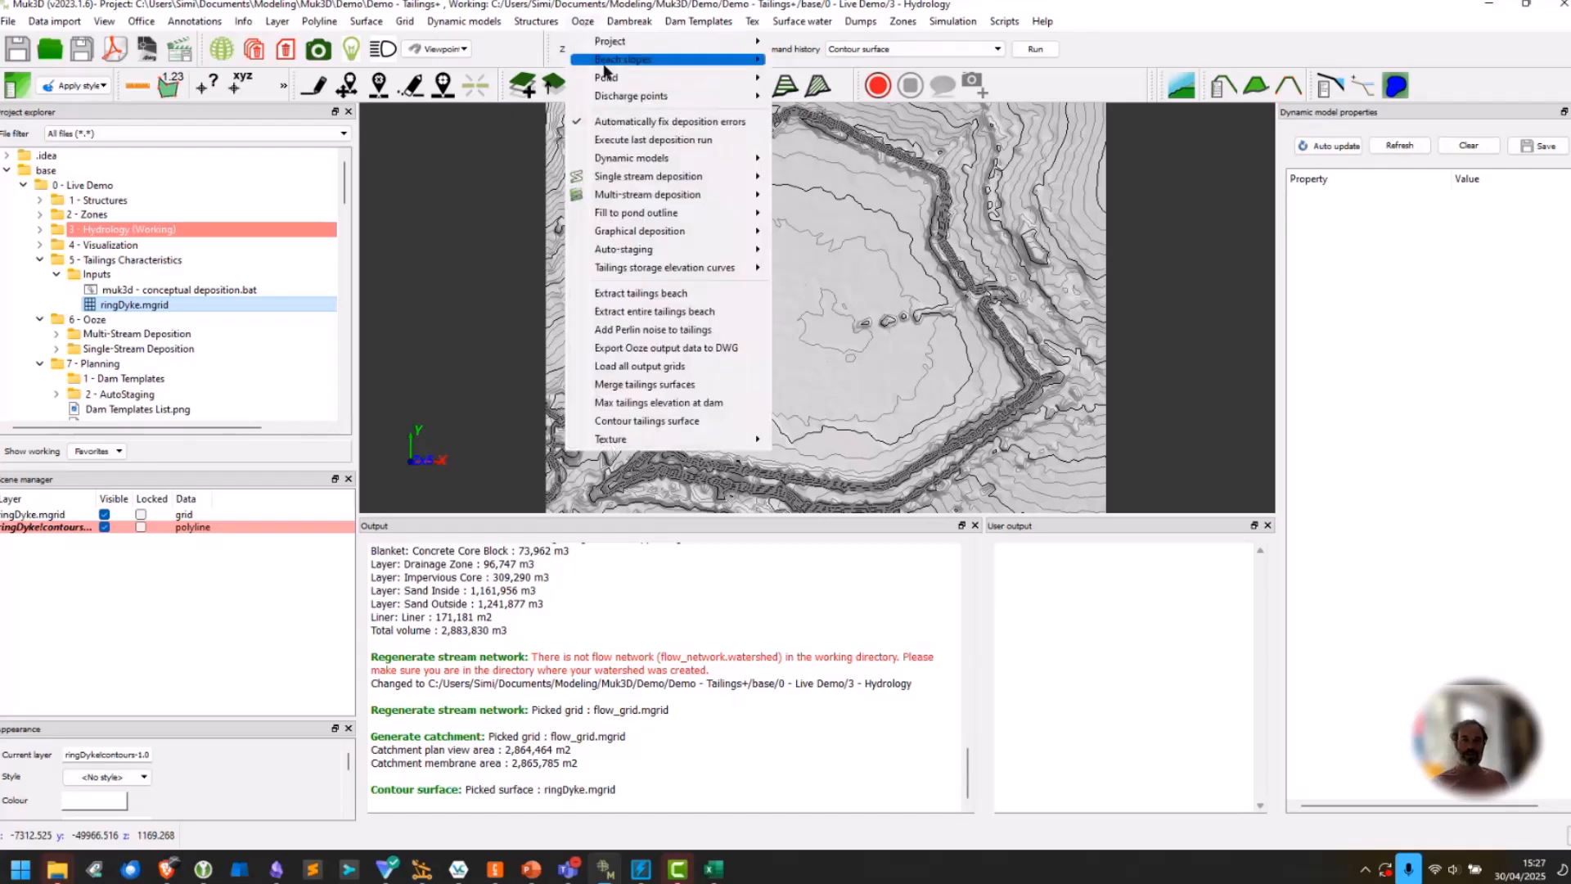
pyautogui.moveTo(615, 62)
pyautogui.click(827, 105)
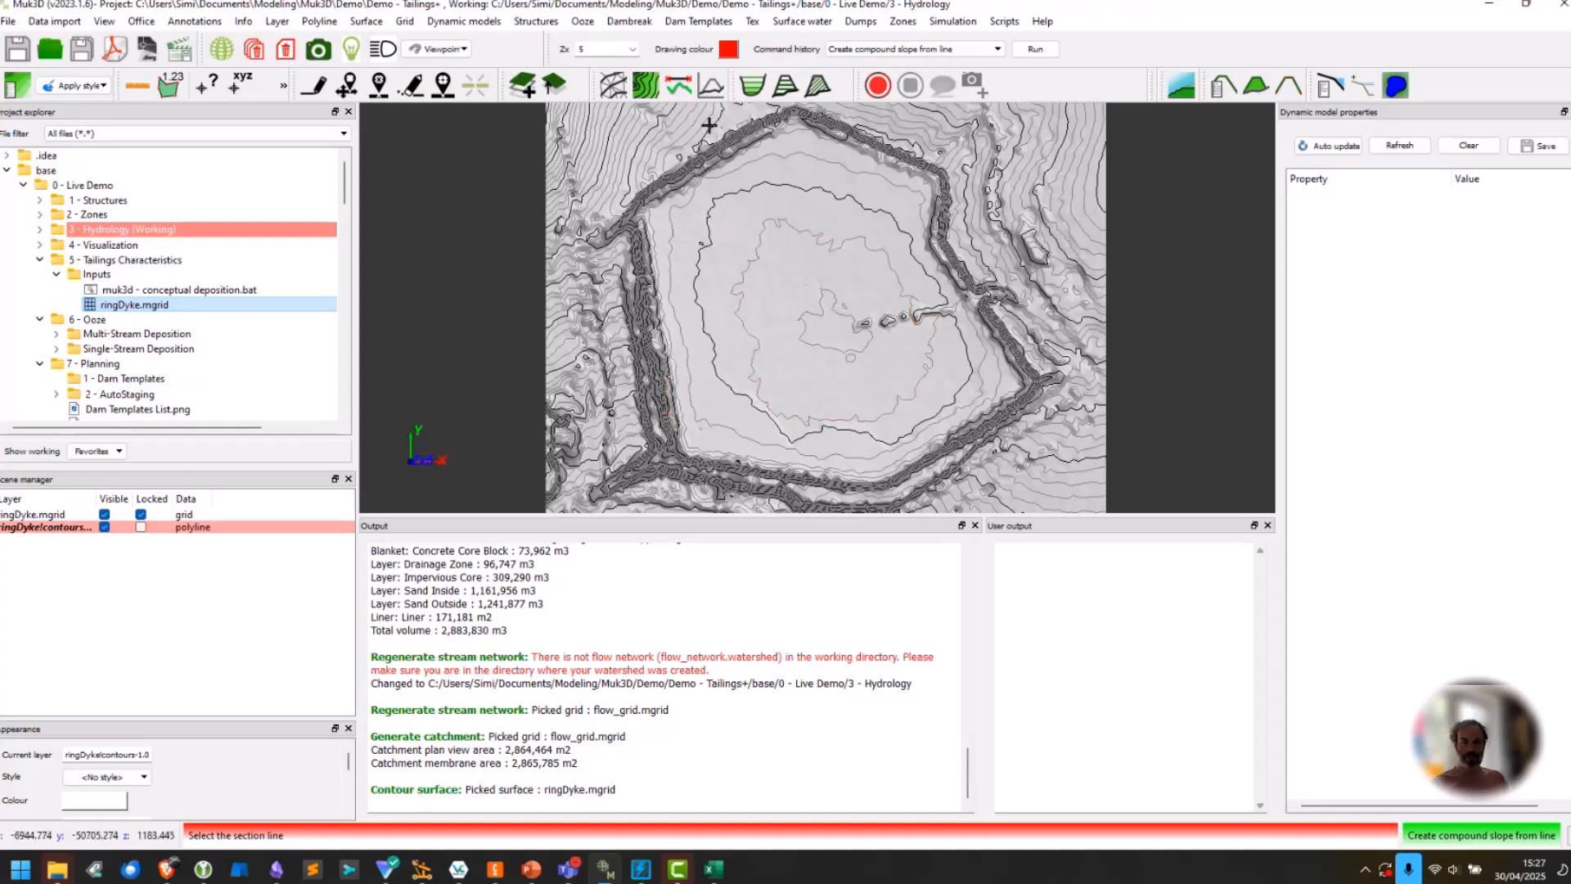
pyautogui.press('Escape')
# Cut a two-point section about 630 m long from the ring dyke's west embankment to the pond centre, and close its plot.
pyautogui.click(679, 92)
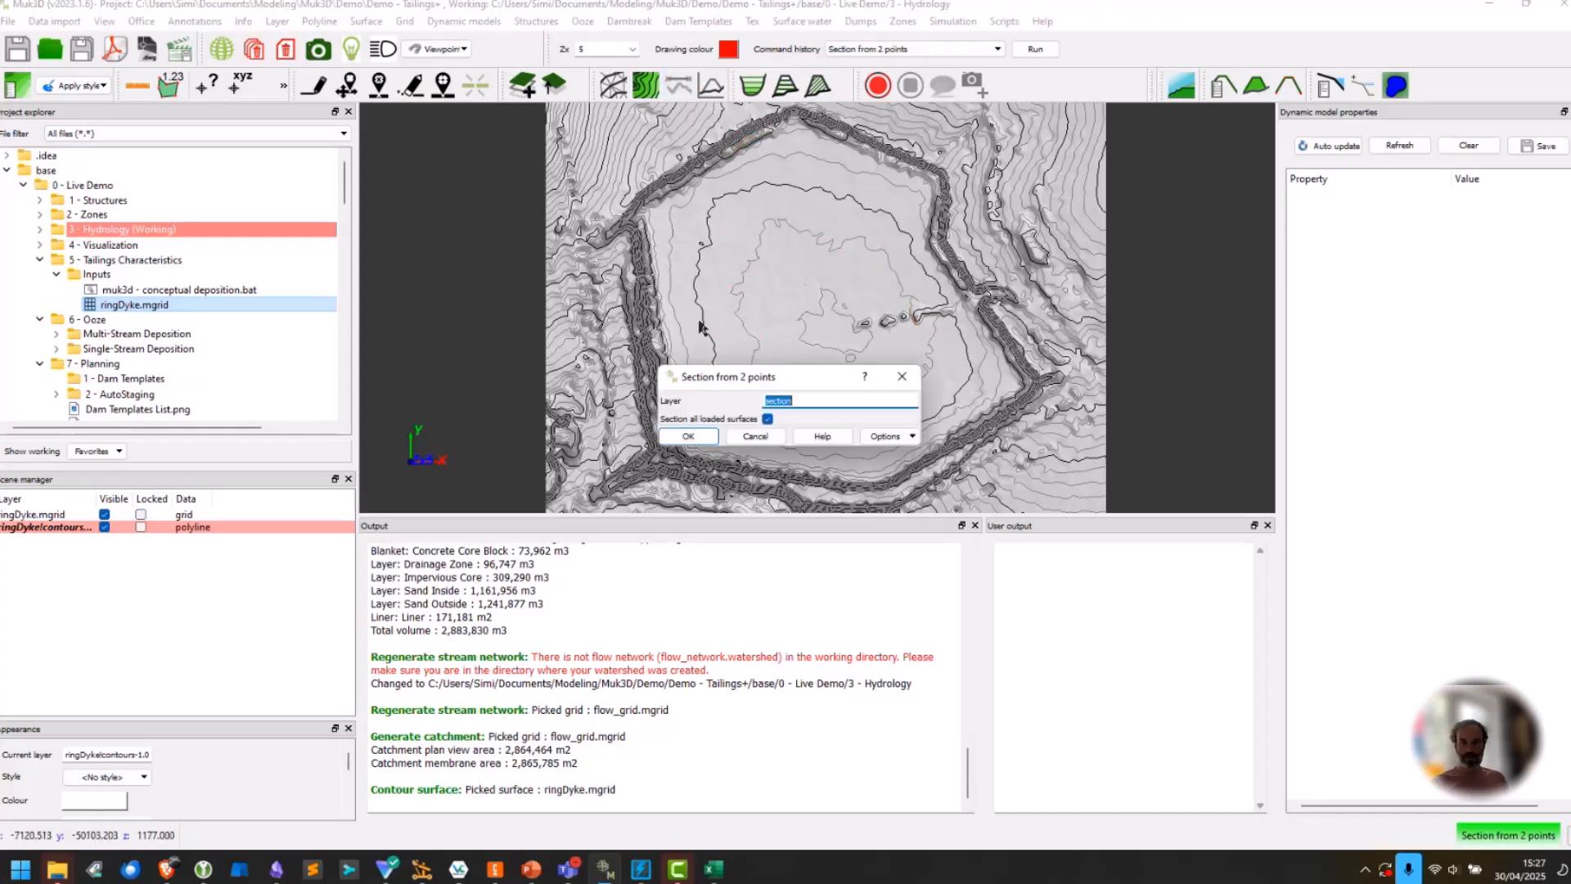
pyautogui.click(691, 437)
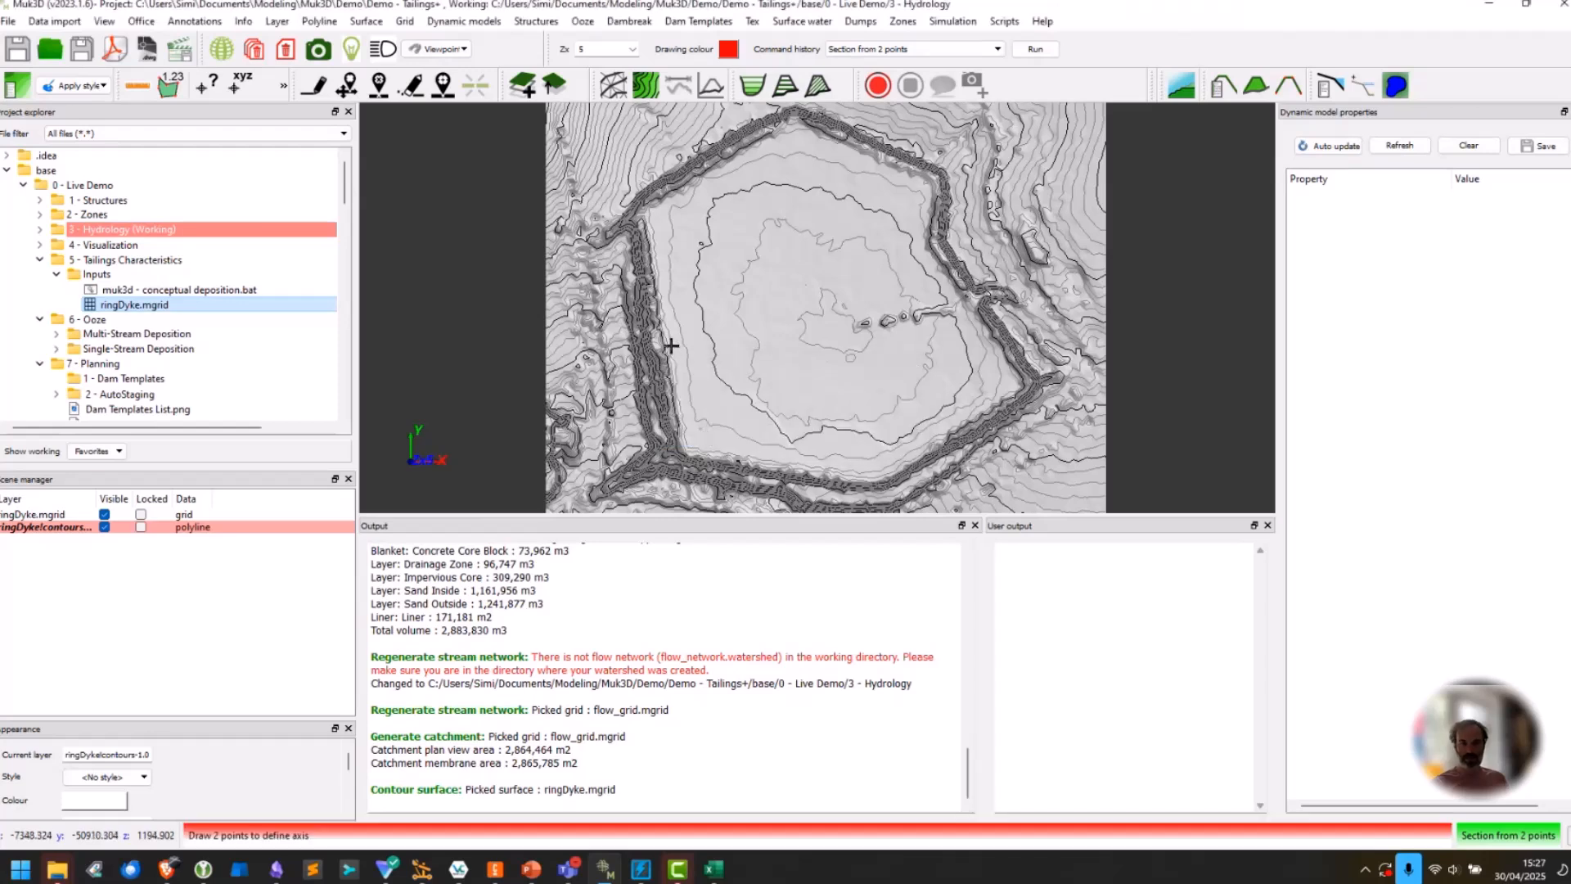
pyautogui.click(670, 346)
pyautogui.click(830, 329)
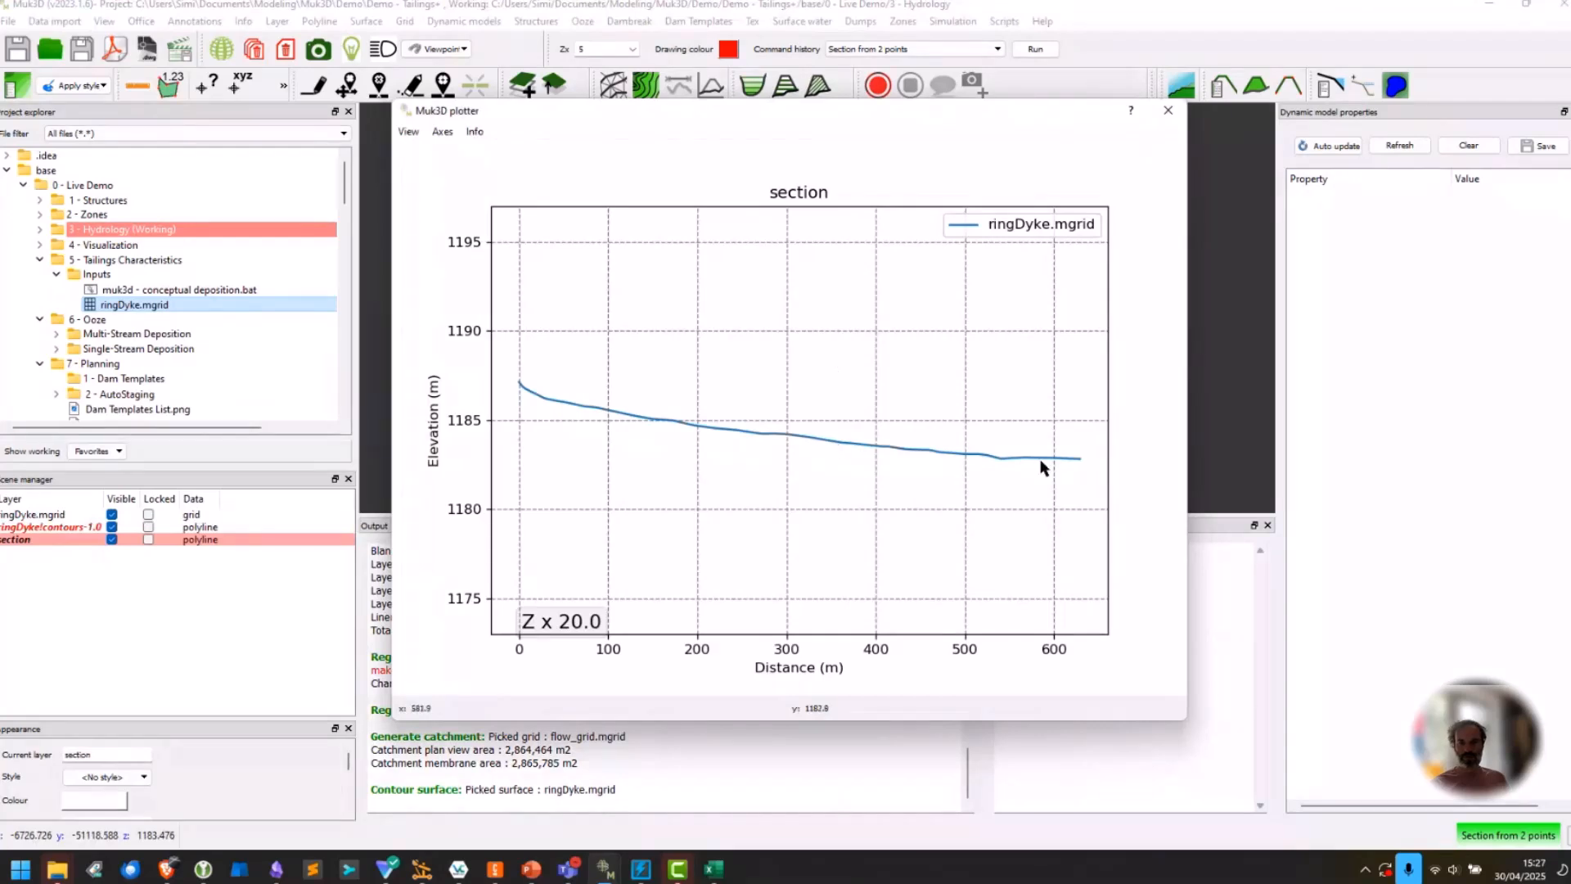
pyautogui.click(1168, 109)
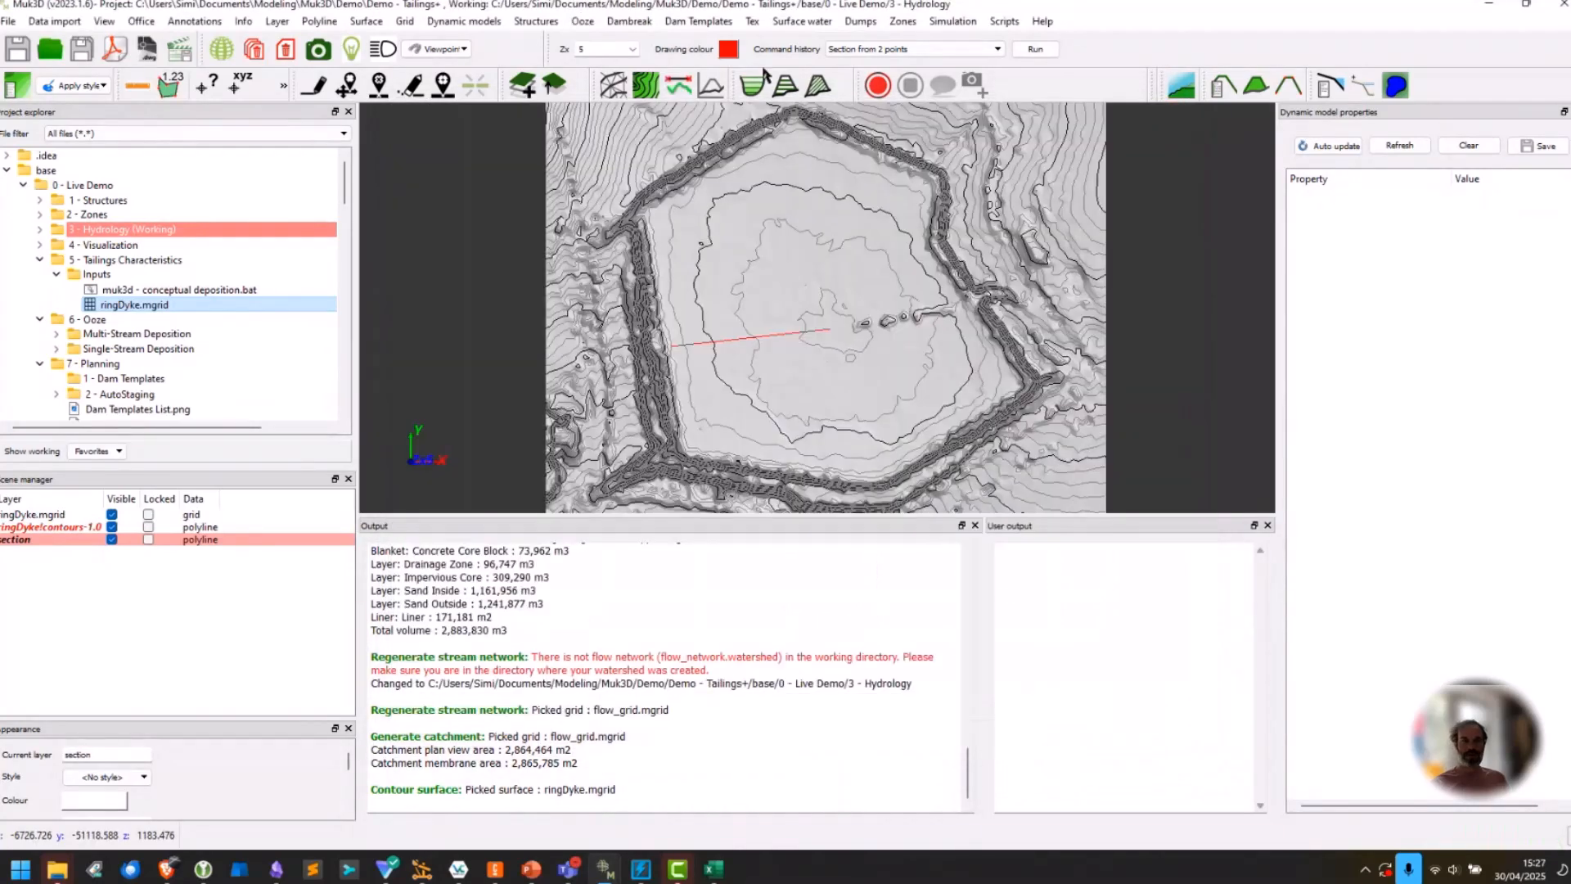
# Start a compound slope from the section line and fit the first segment, trying distances 50 and 40 before setting 30.
pyautogui.click(583, 21)
pyautogui.moveTo(671, 59)
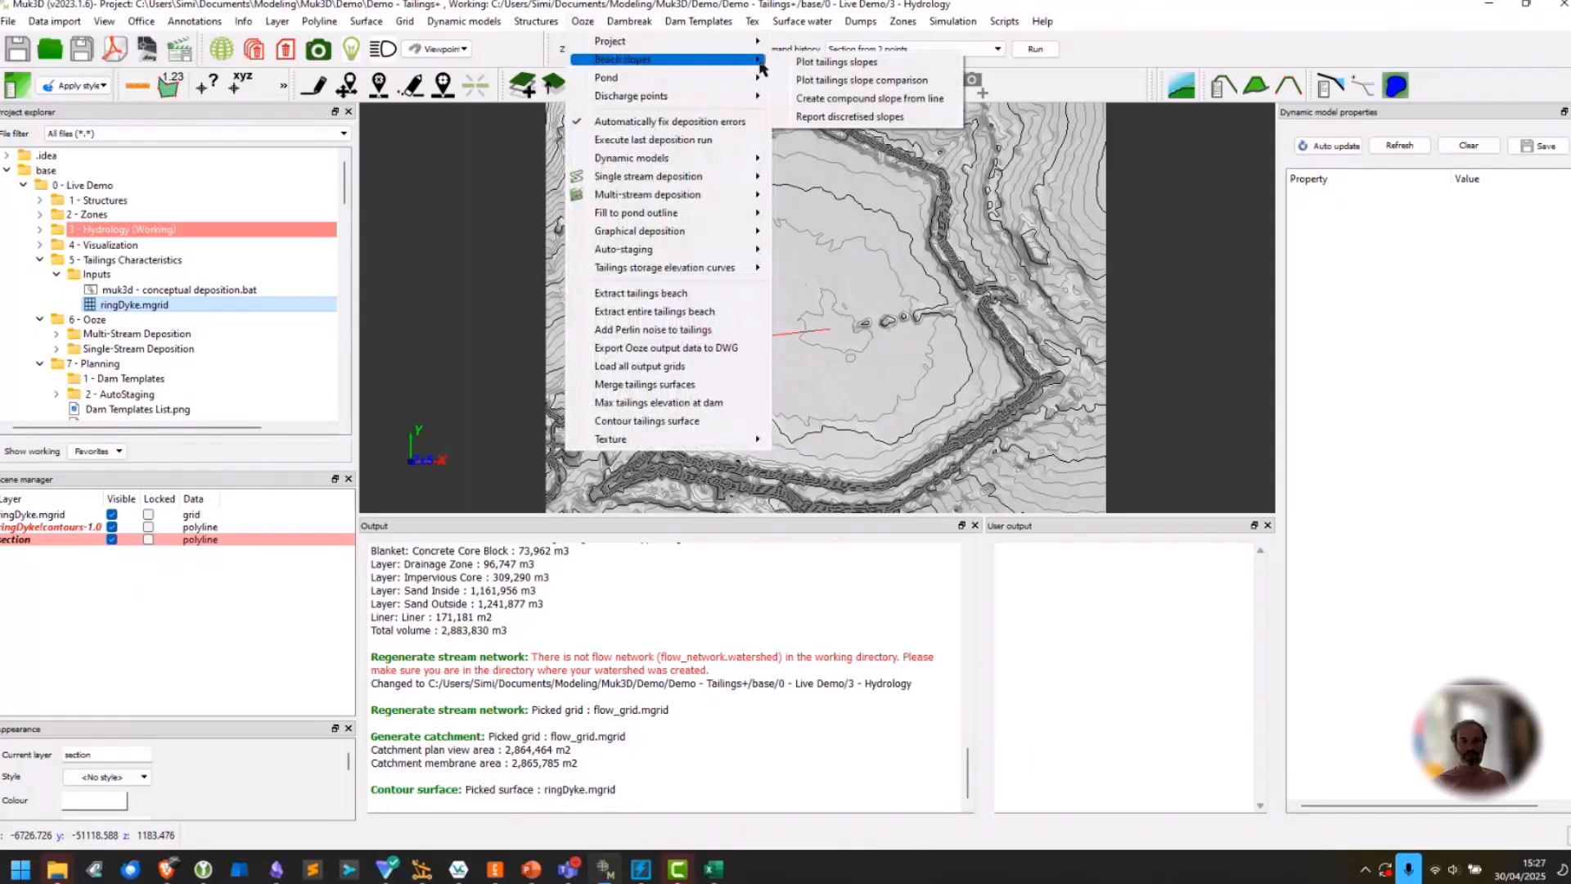
pyautogui.click(839, 98)
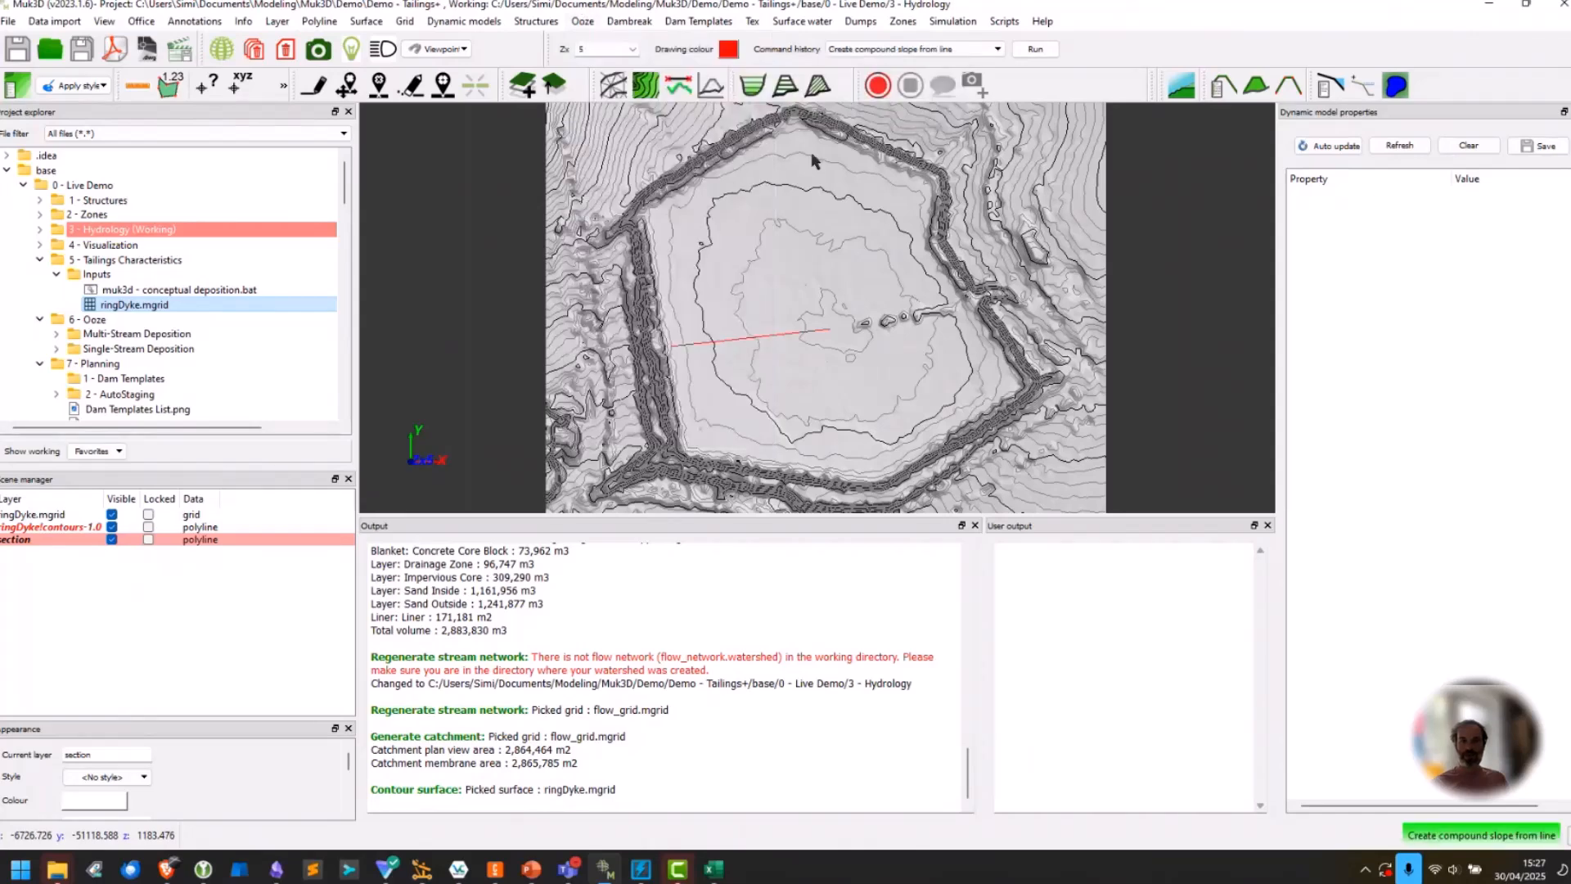
pyautogui.click(781, 335)
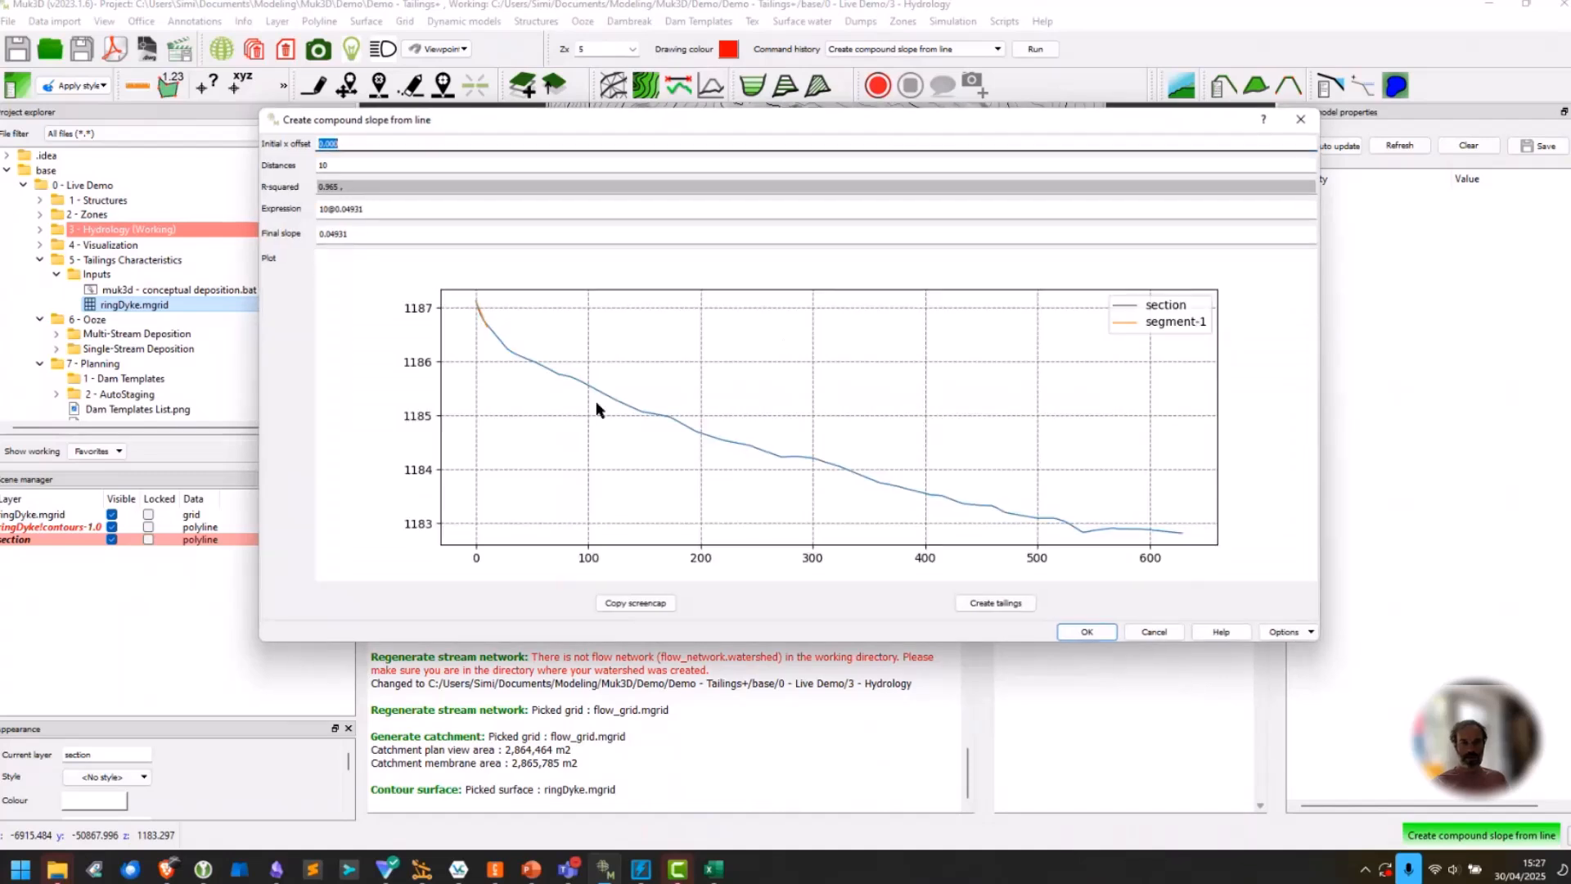
pyautogui.click(344, 161)
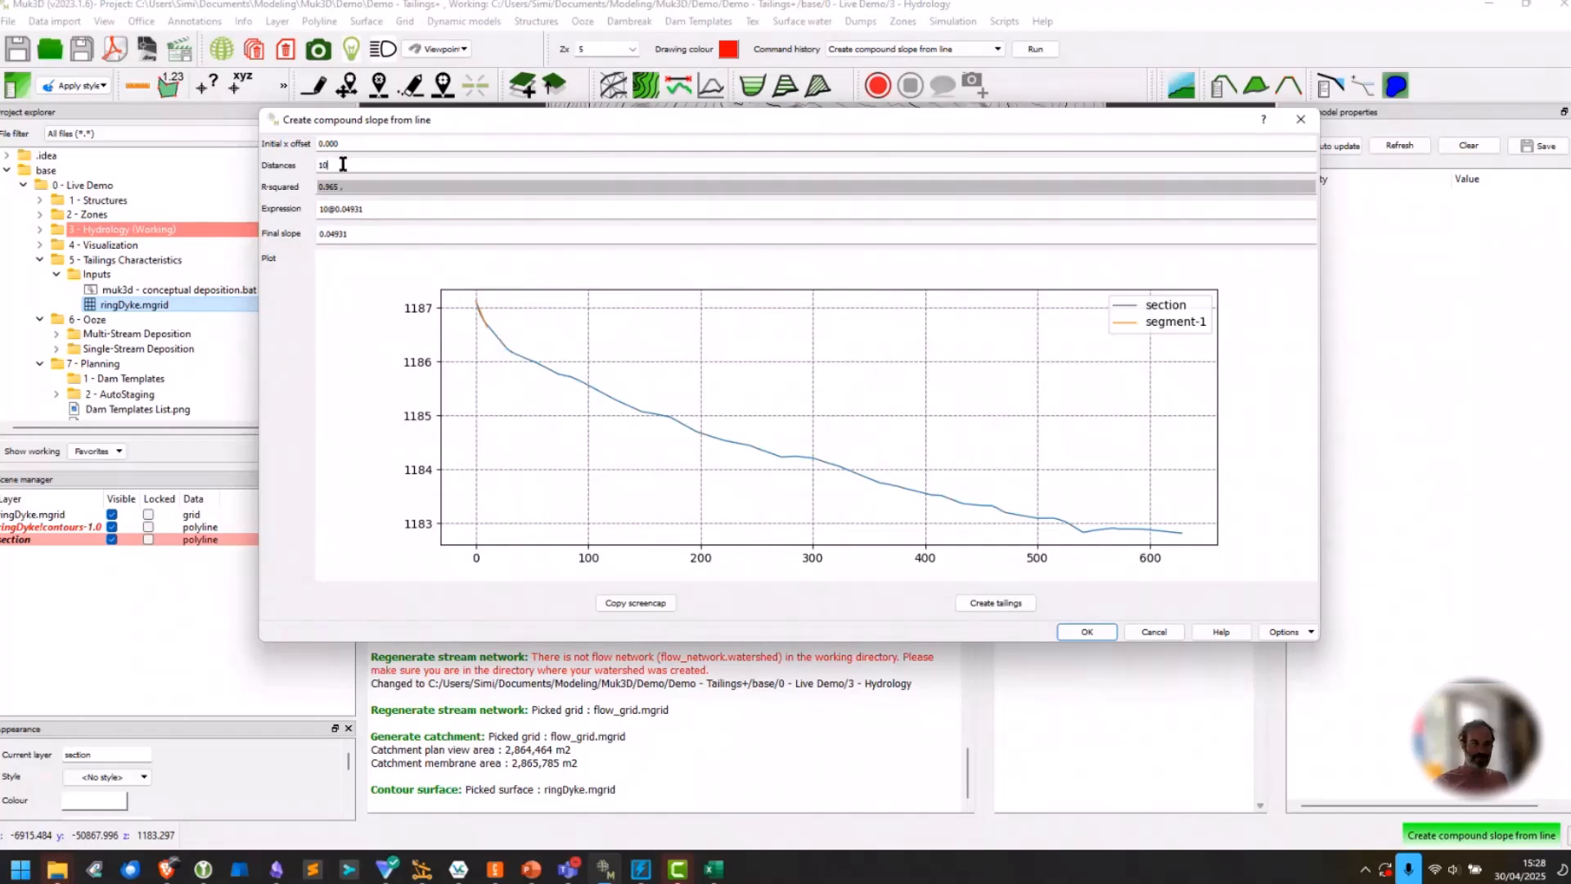
pyautogui.moveTo(340, 161); pyautogui.dragTo(270, 162)
pyautogui.write('50')
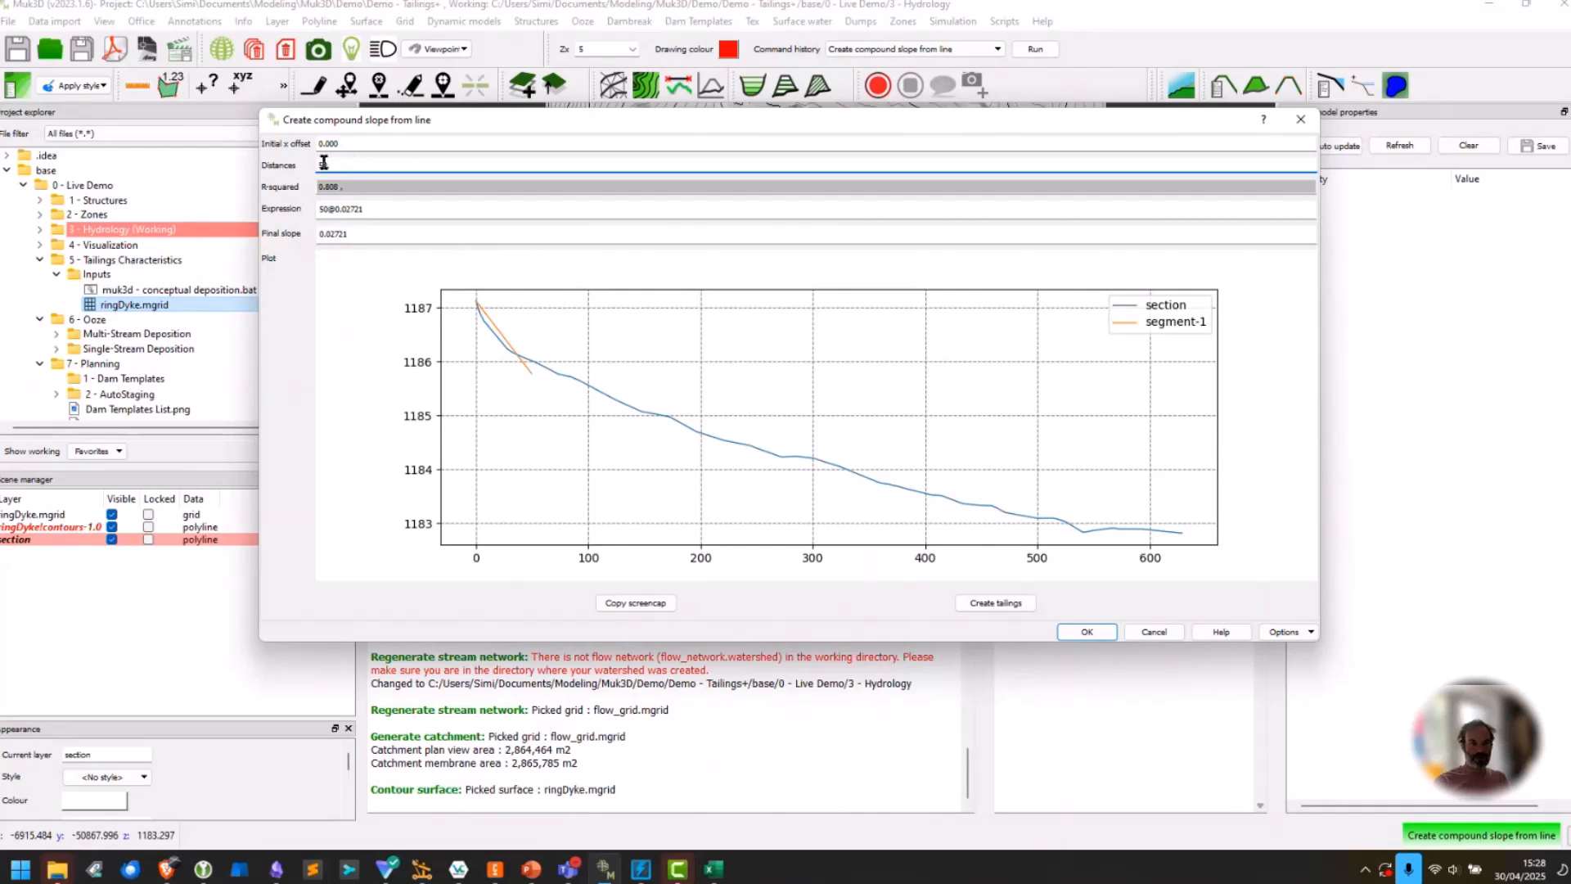
pyautogui.doubleClick(321, 164)
pyautogui.write('40.')
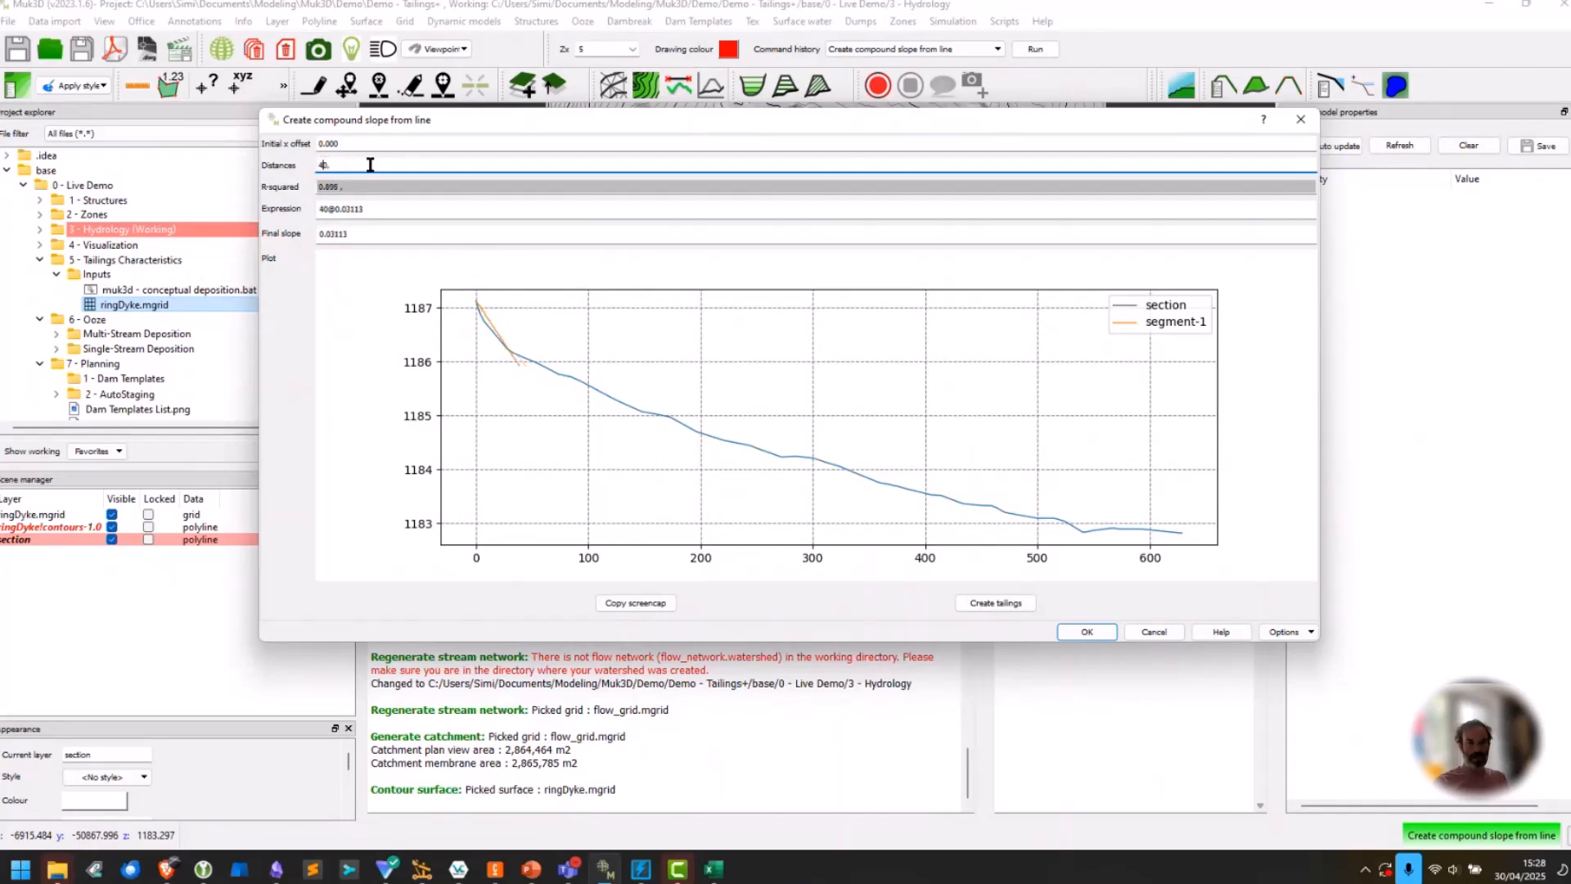
pyautogui.doubleClick(324, 165)
pyautogui.write('30')
# Add second and third segments to the compound slope with distances 240 and 230.
pyautogui.click(364, 183)
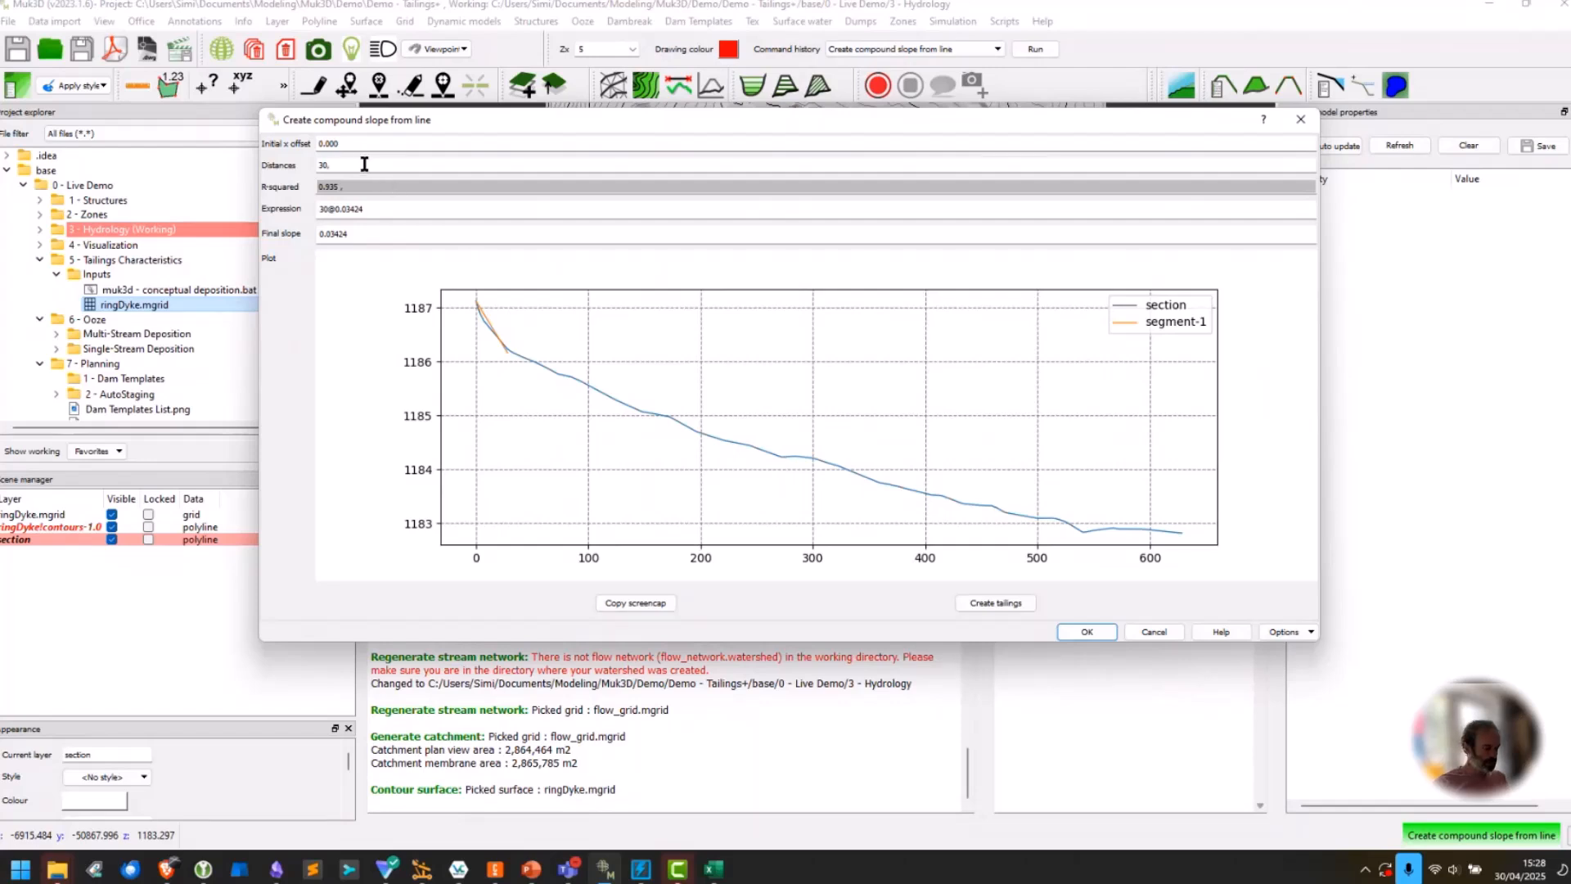
pyautogui.write('240,')
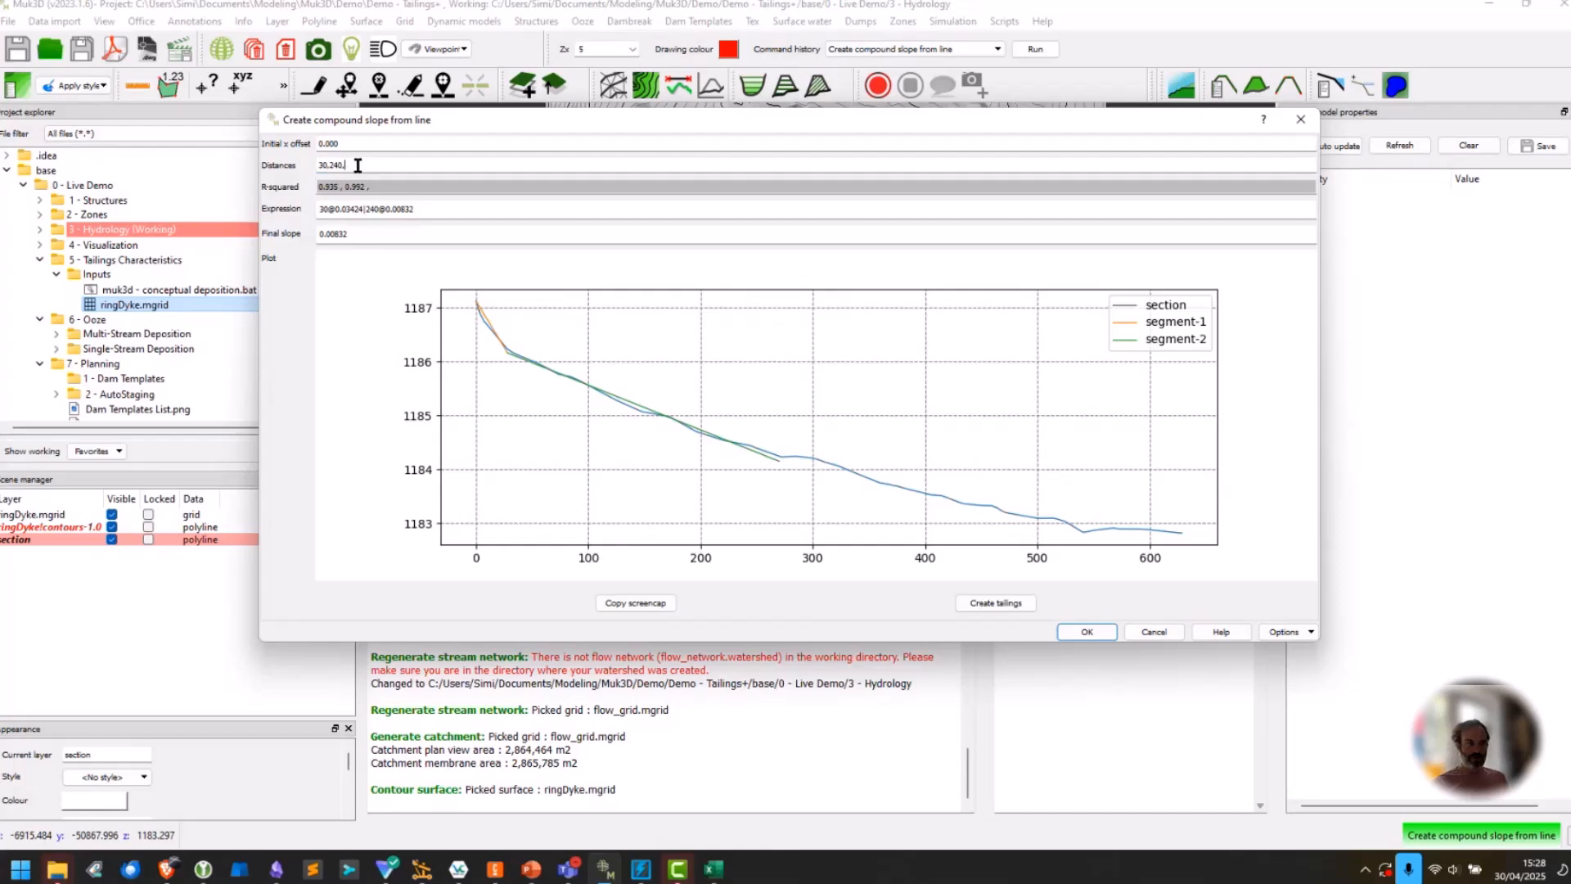
pyautogui.write('230')
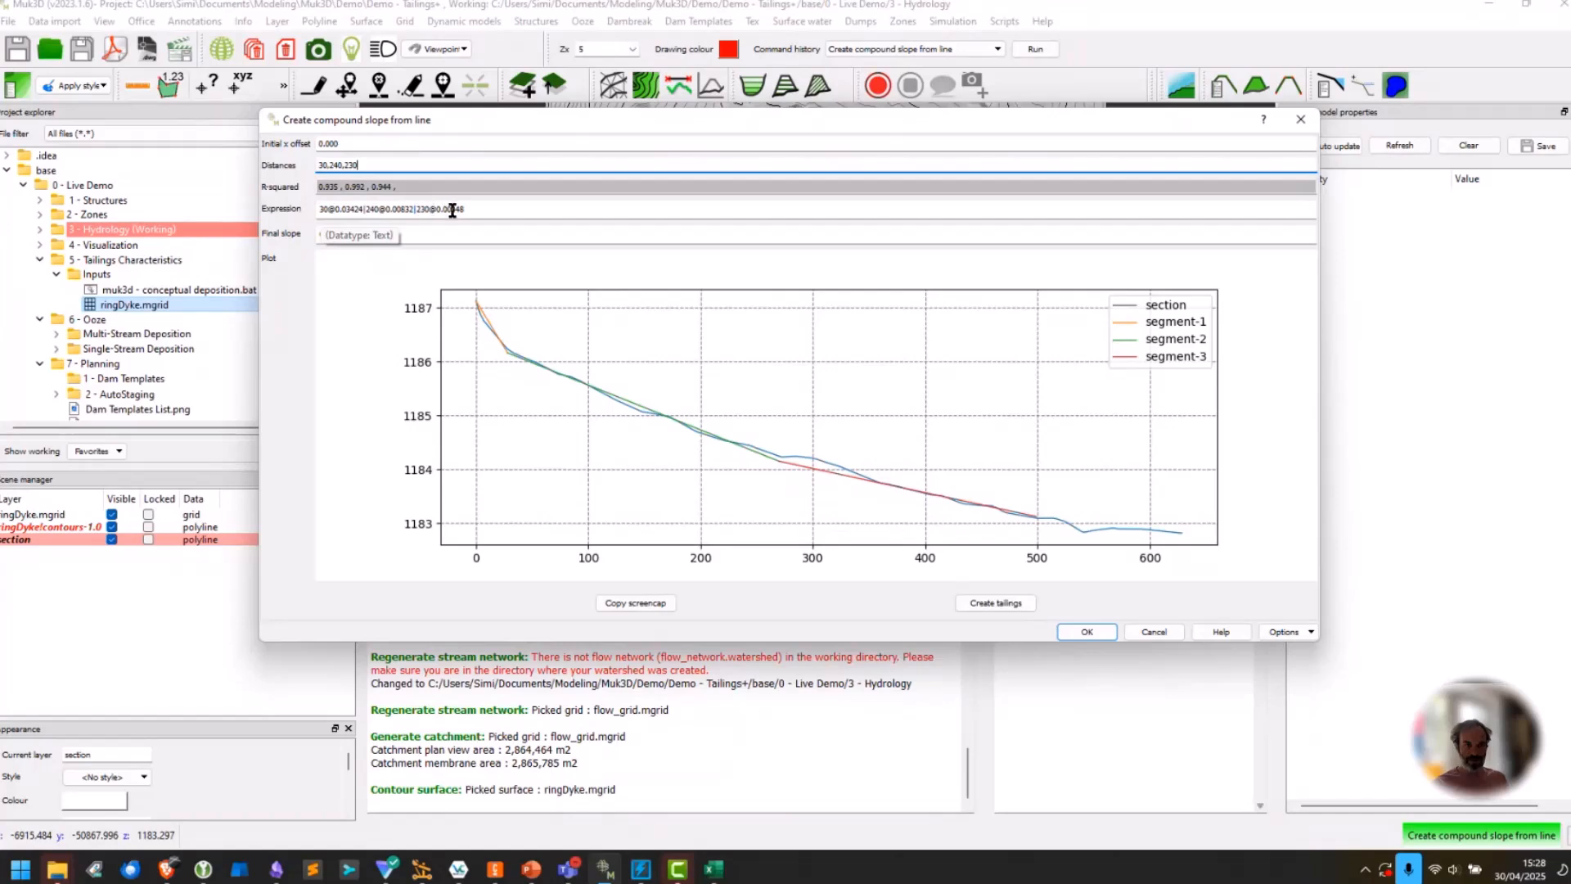
# Store the fitted compound slope as the above-water slope of the existing Slope_Fitted tailings and finish the slope fitting.
pyautogui.click(1015, 610)
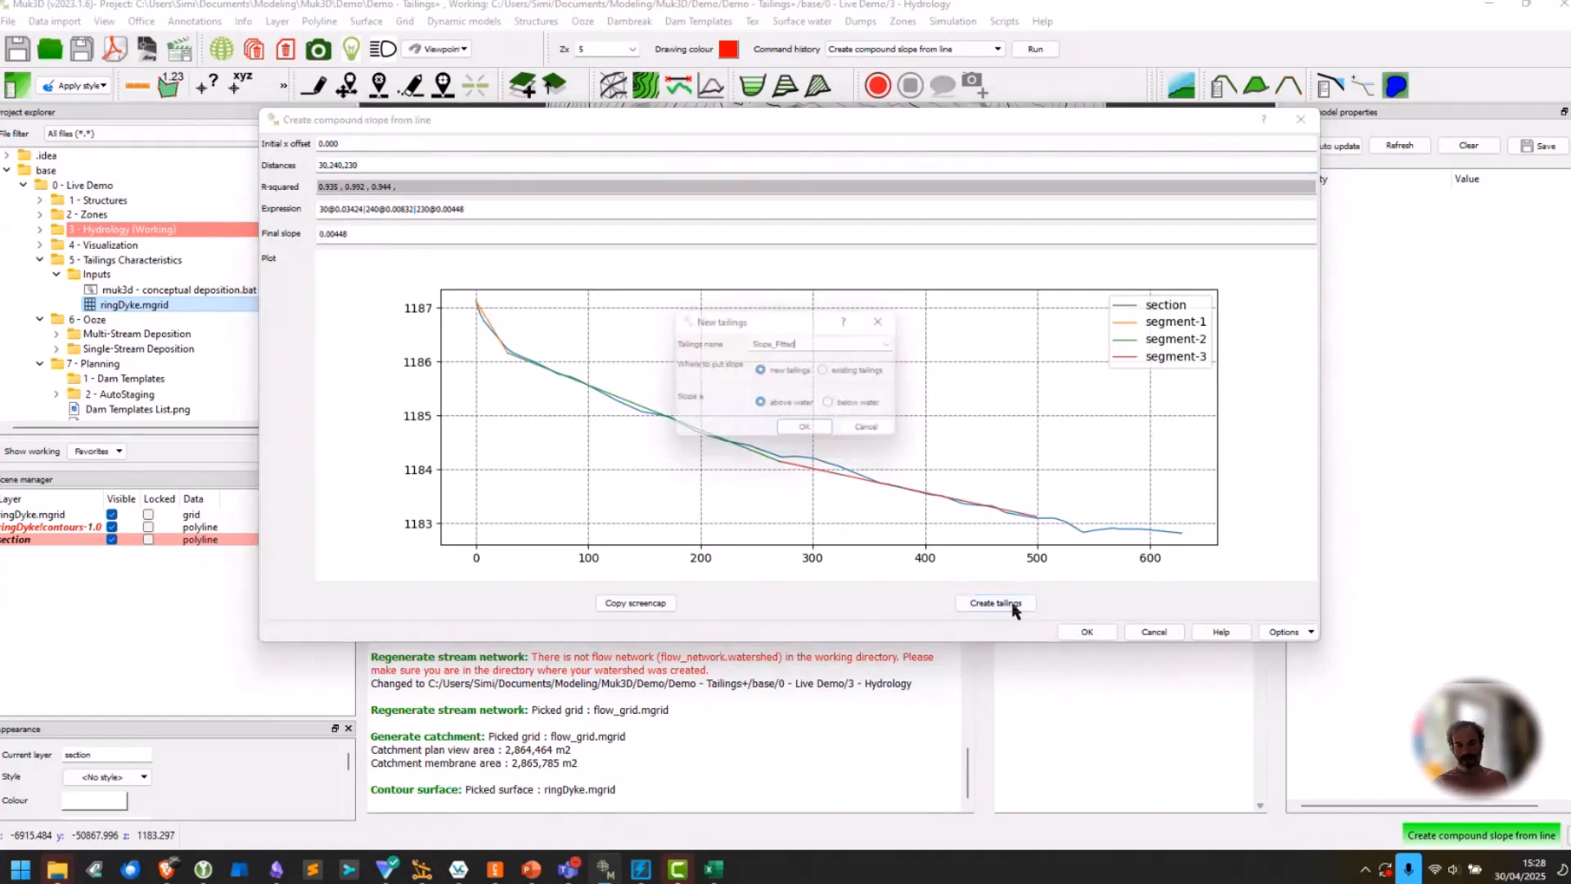
pyautogui.click(831, 372)
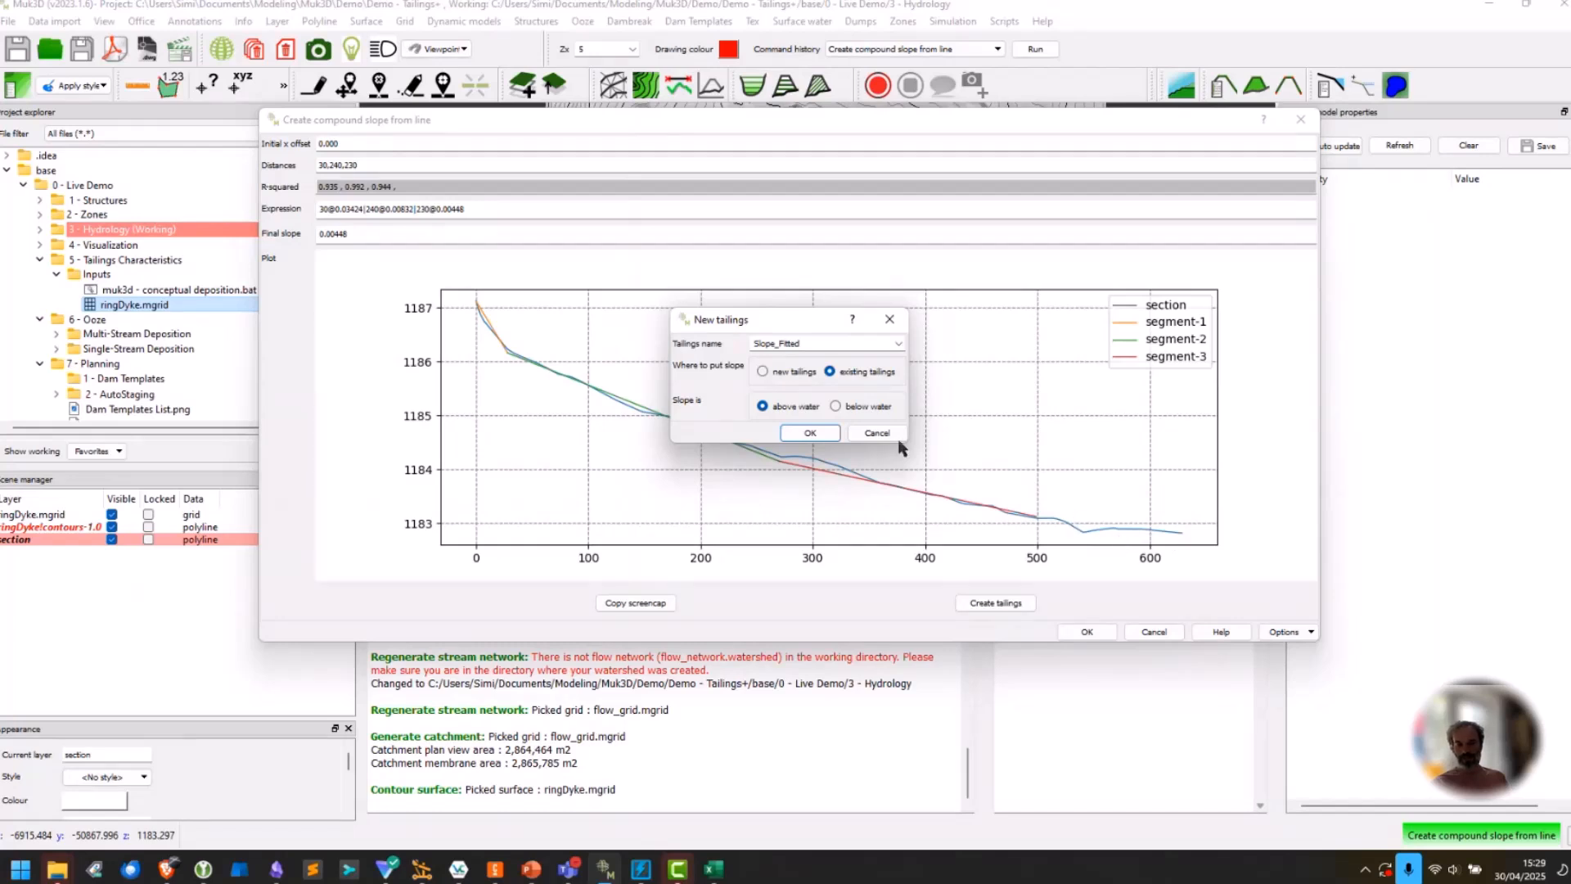
pyautogui.click(811, 432)
pyautogui.click(1083, 632)
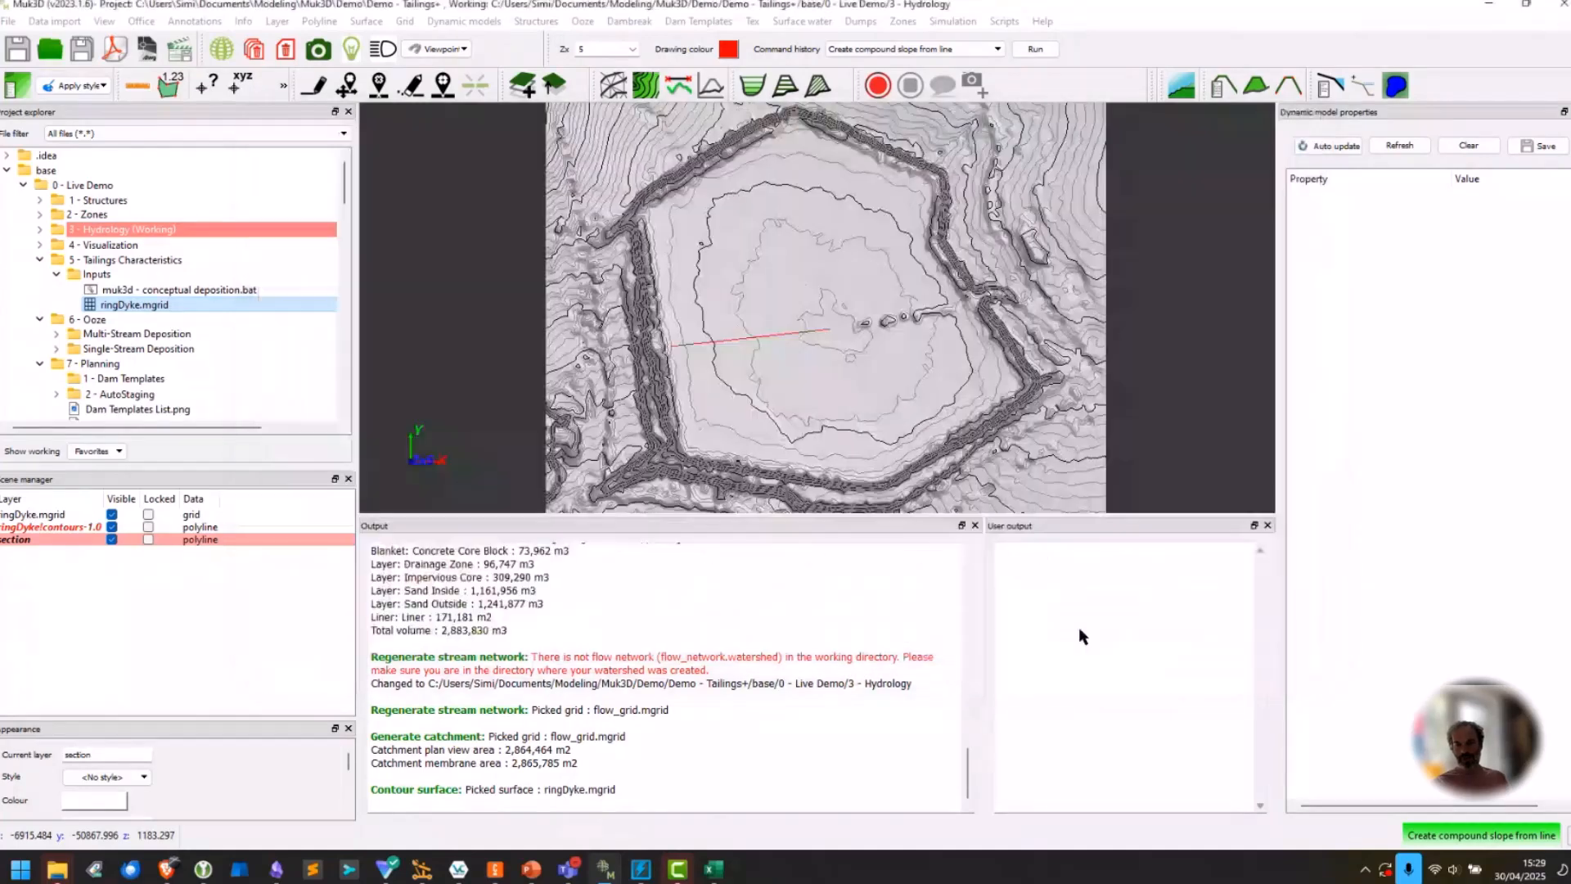
# Check the compound above-water slope stored for the Slope_Fitted tailings in the tailings database, and leave it without saving changes.
pyautogui.click(595, 23)
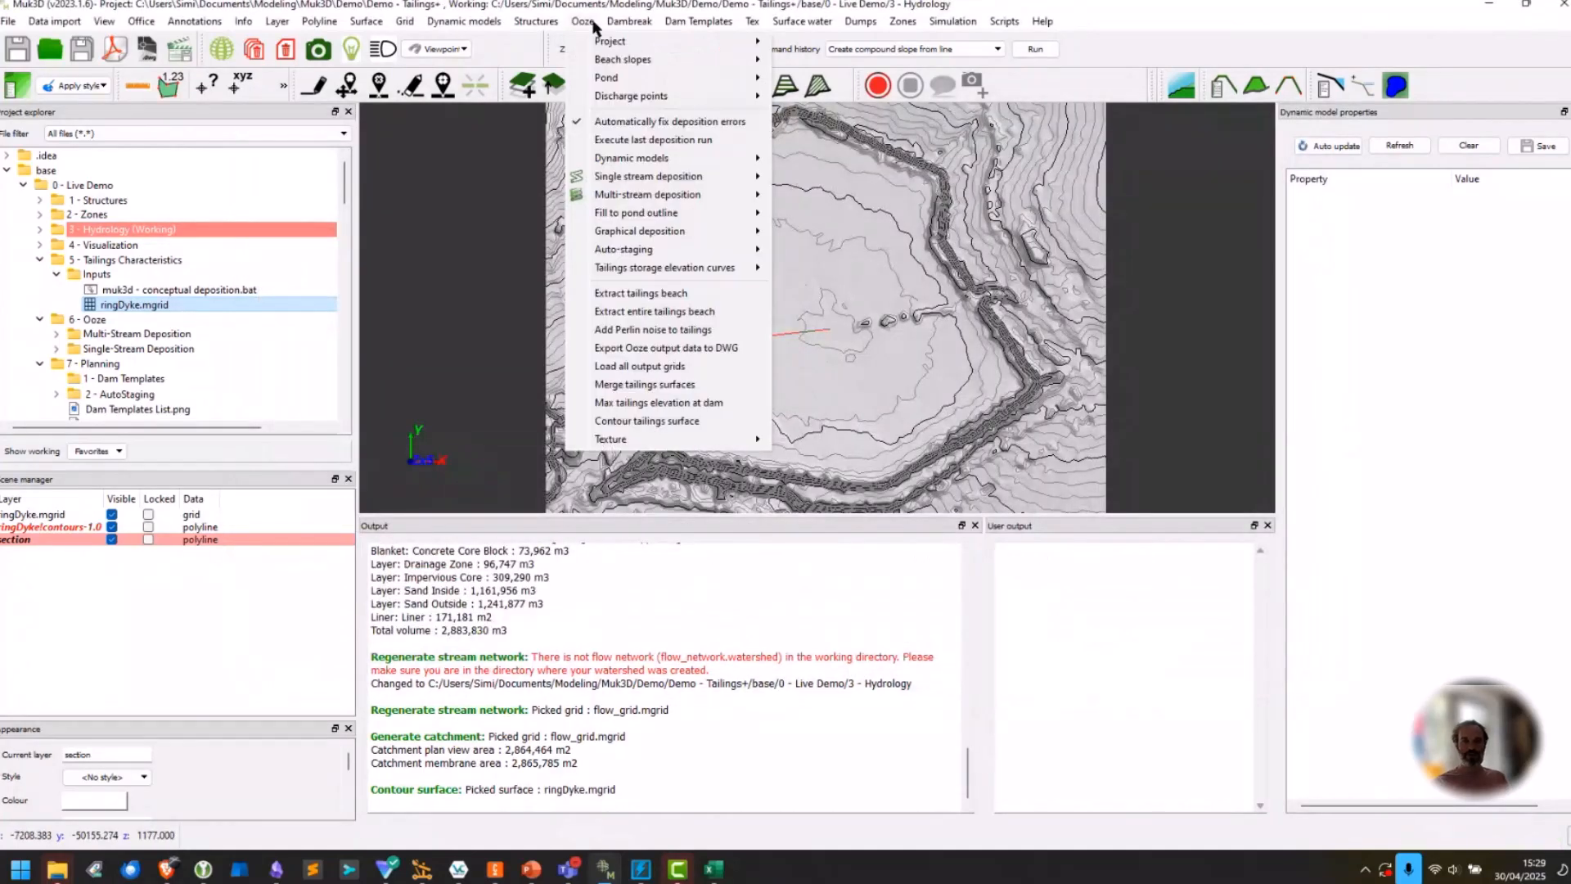
pyautogui.moveTo(655, 48)
pyautogui.click(842, 103)
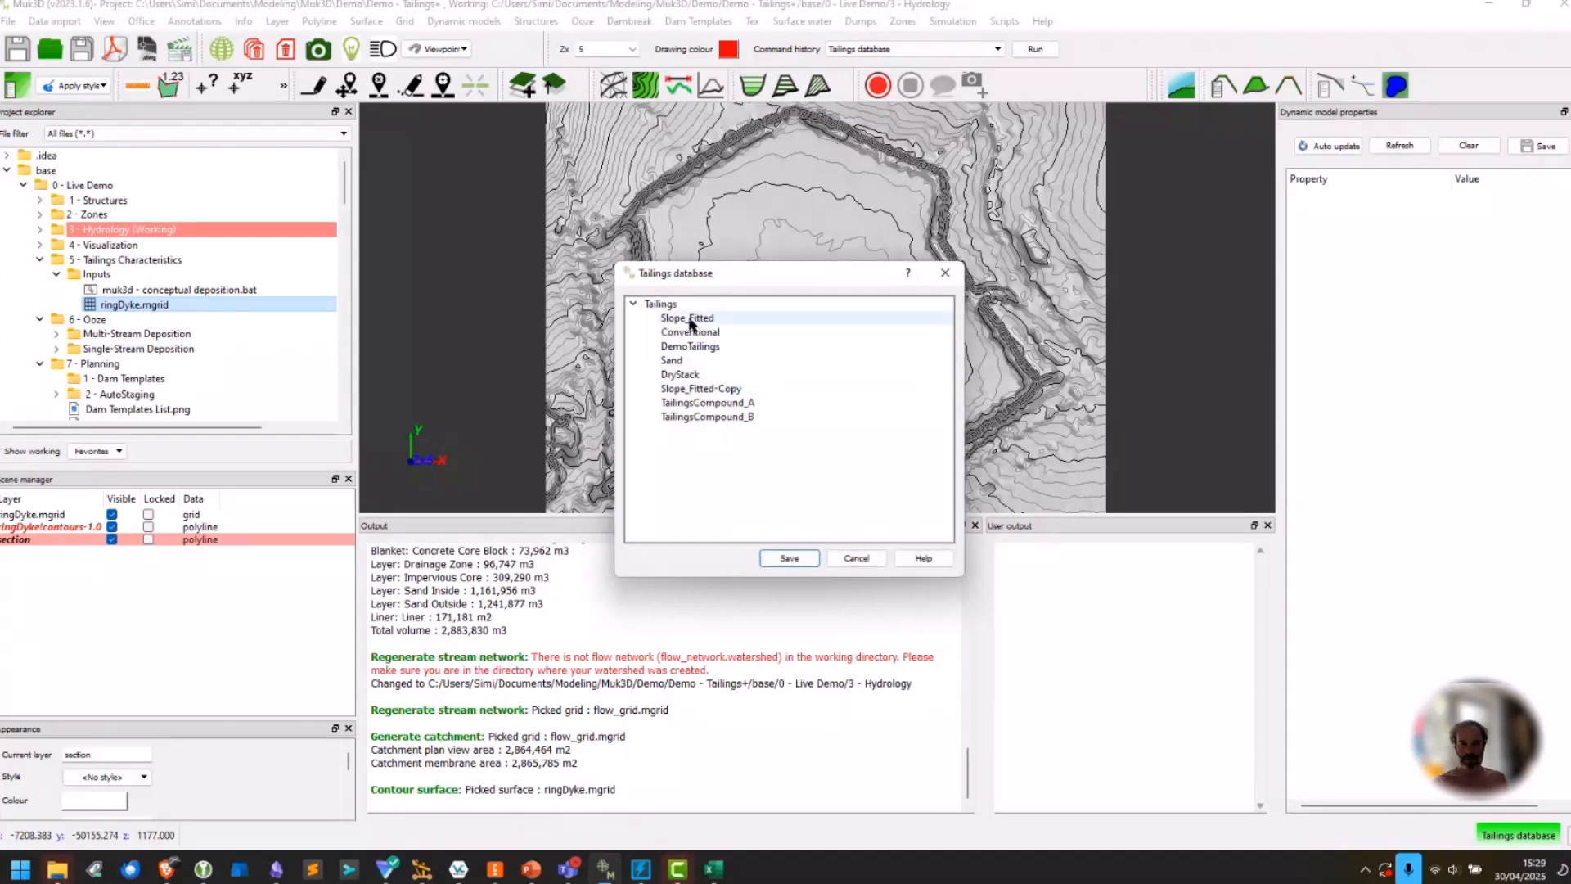
pyautogui.rightClick(689, 319)
pyautogui.click(724, 329)
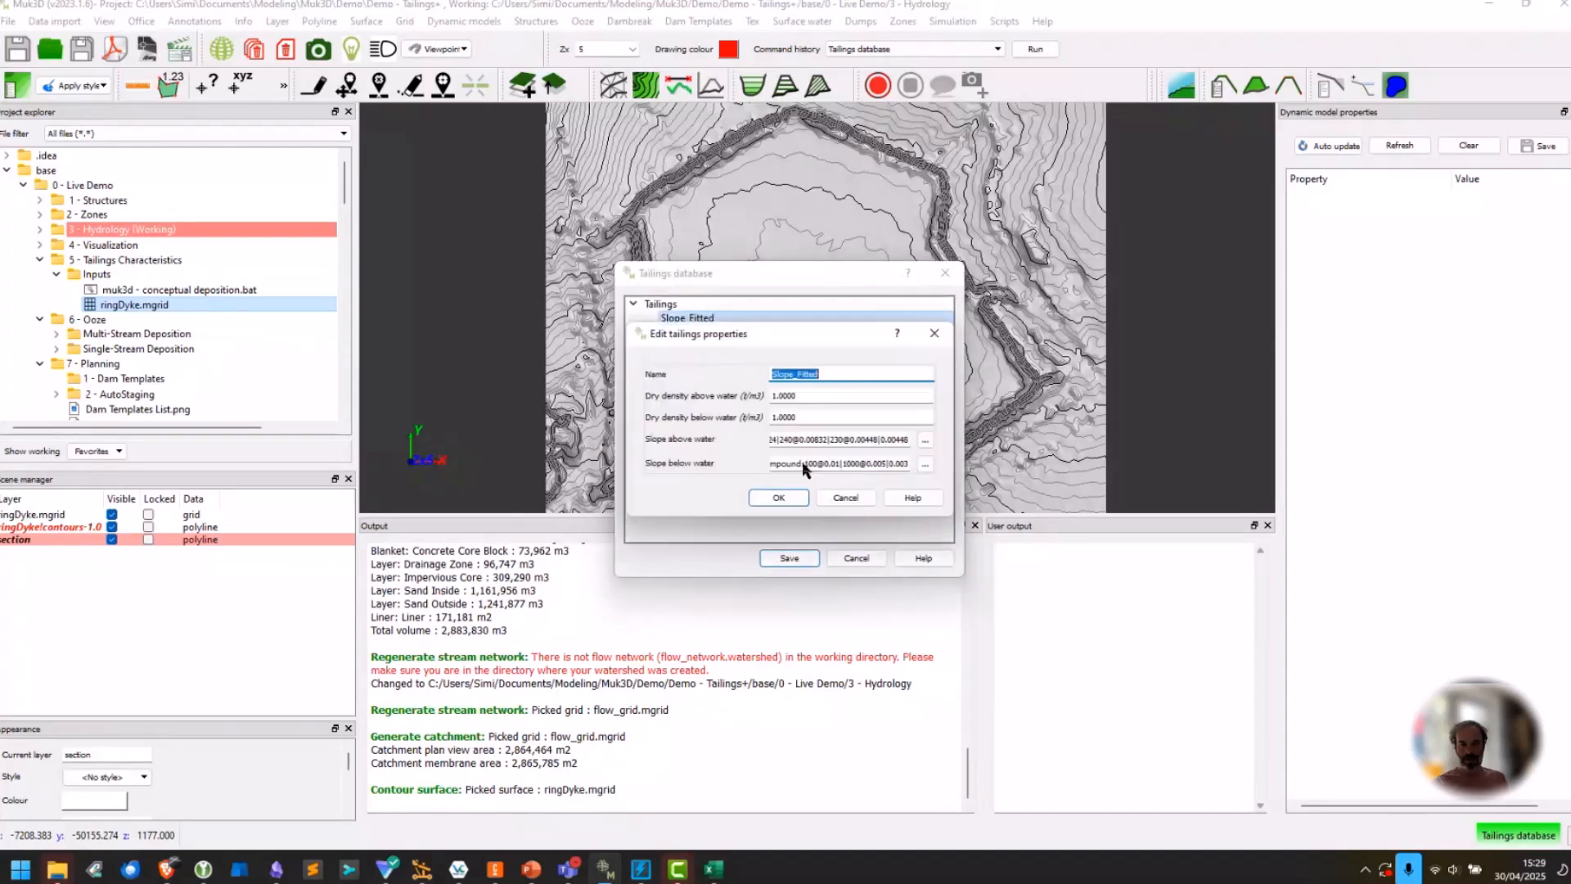
pyautogui.click(925, 440)
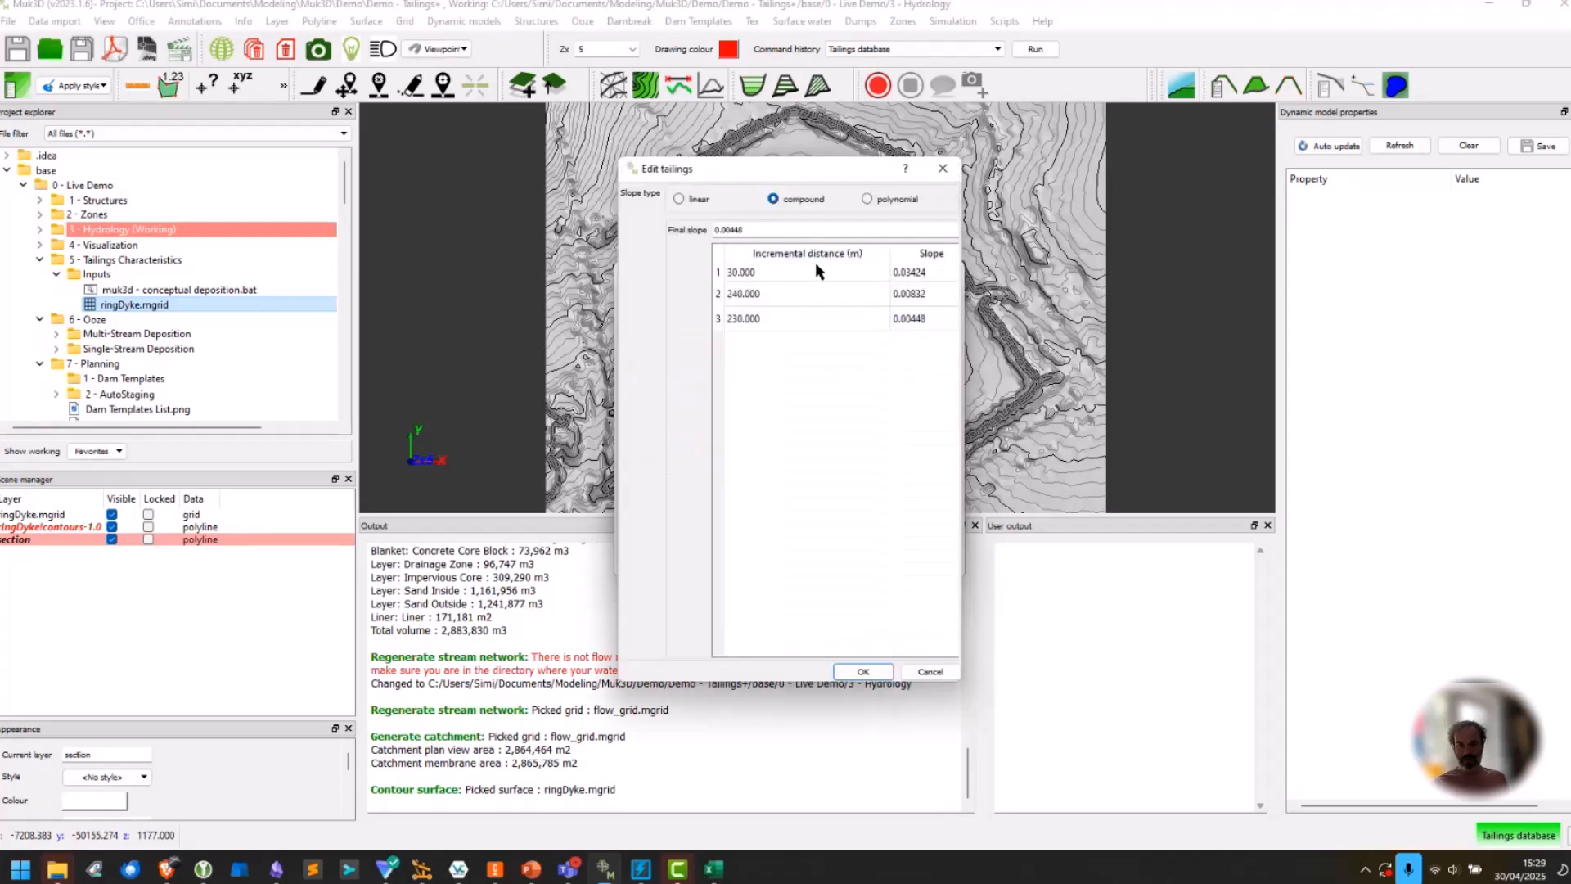
pyautogui.click(930, 671)
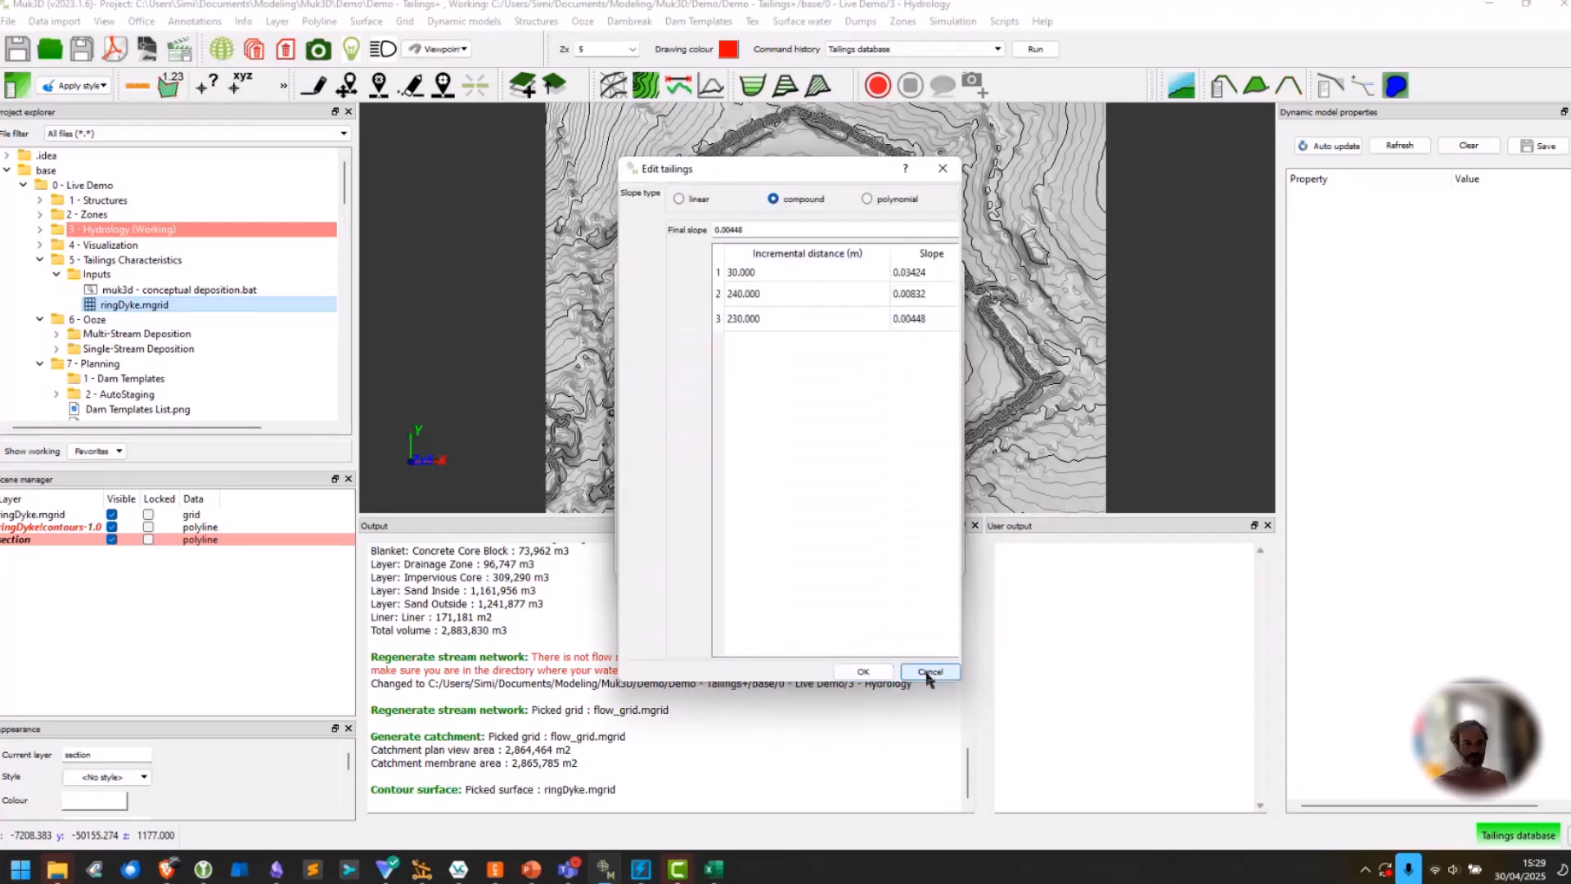
pyautogui.click(866, 496)
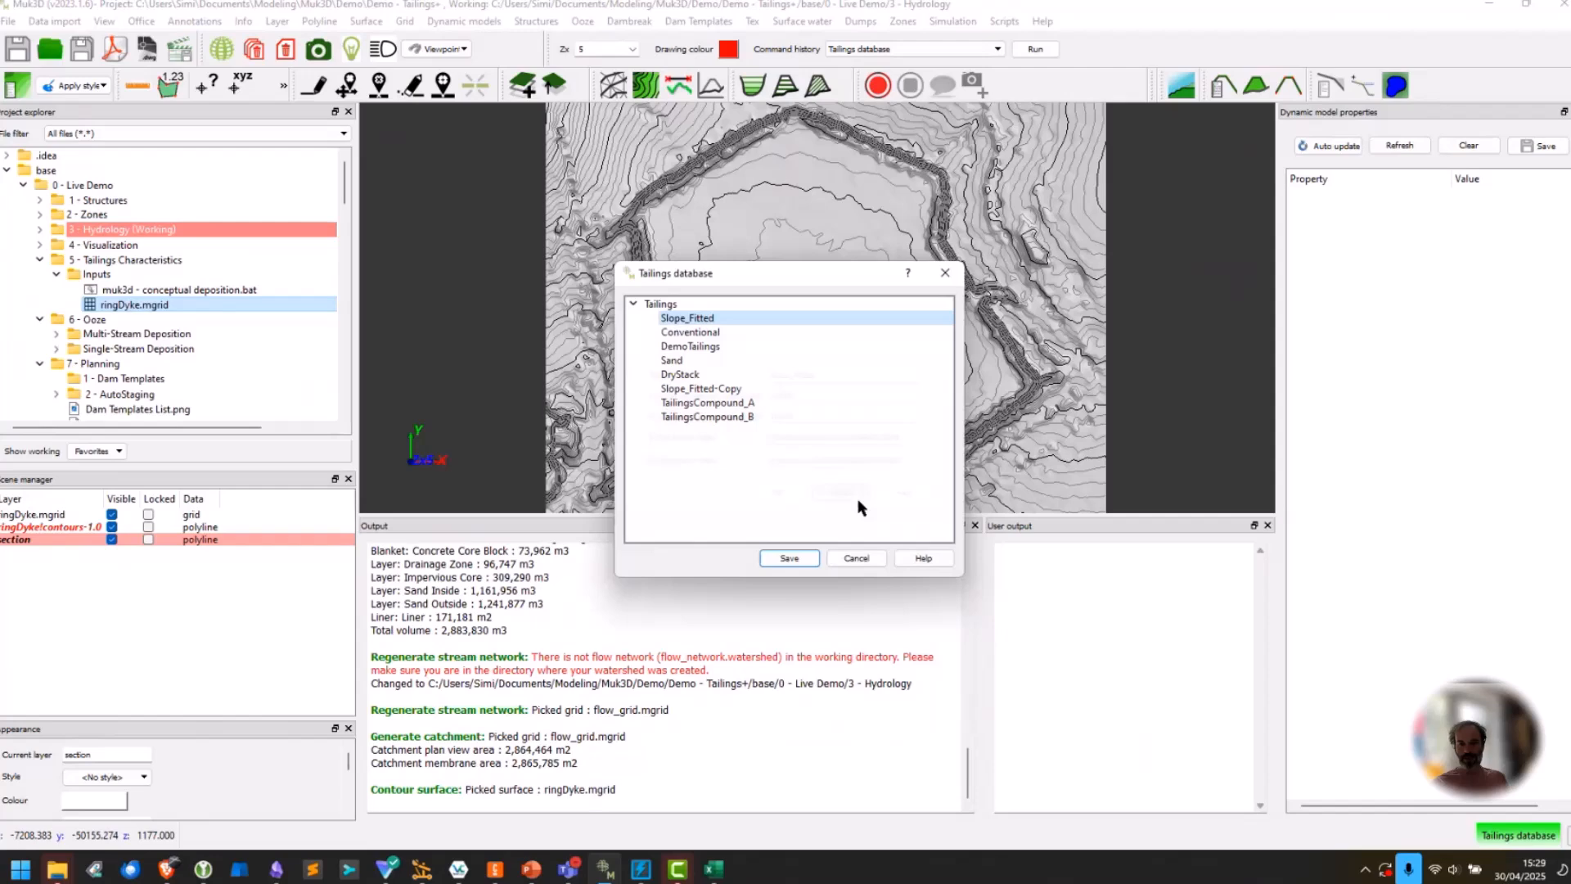
pyautogui.click(857, 559)
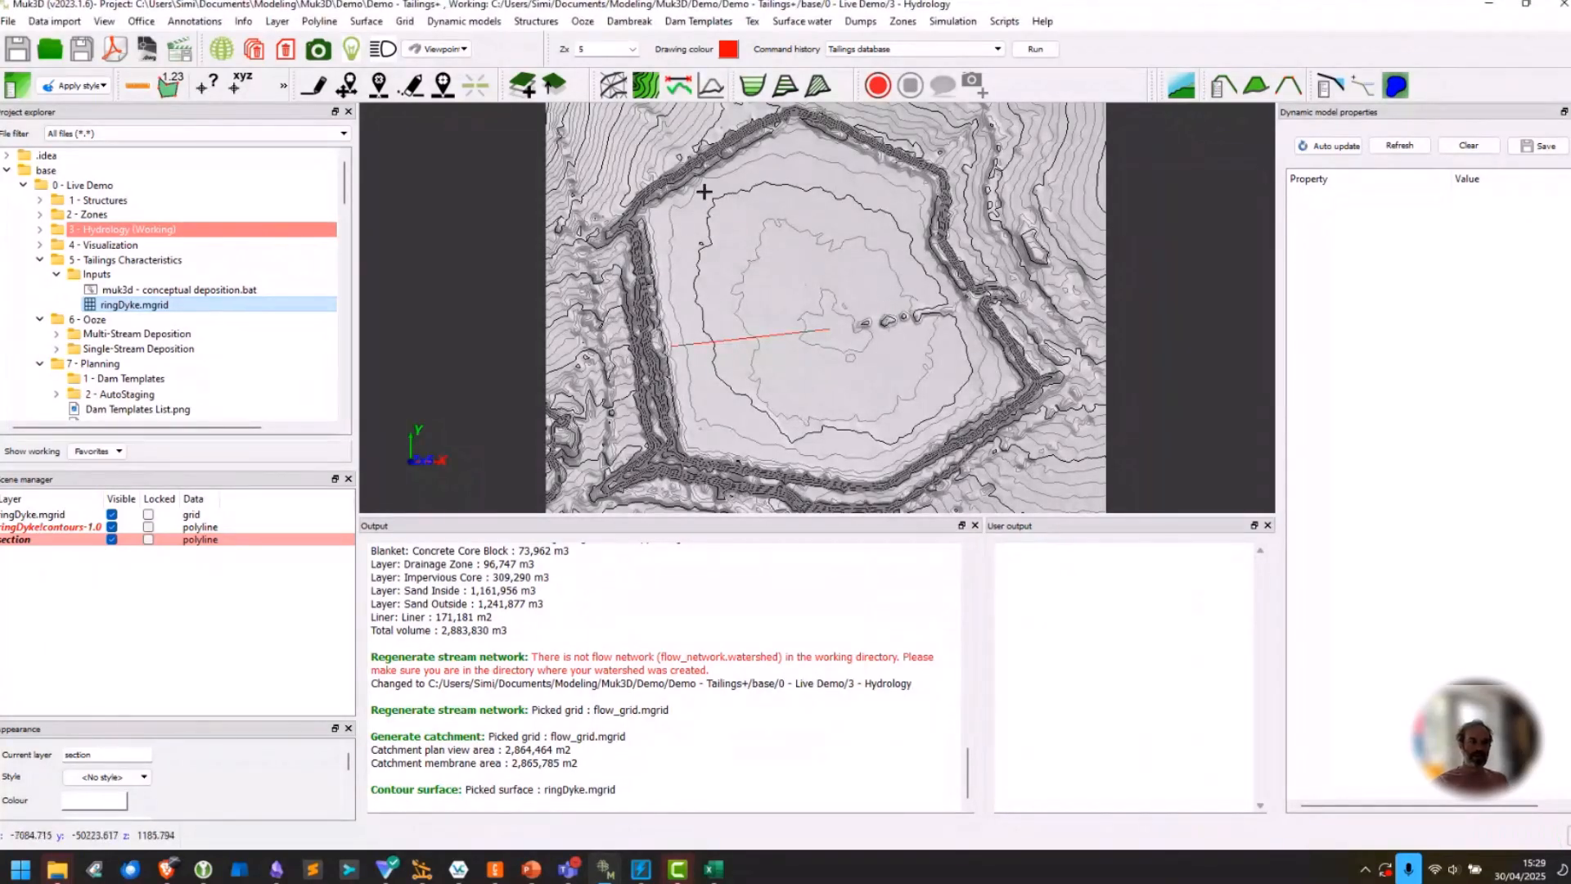
# Clear the scene, discarding all unsaved layers, and load base_grid_115m.mgrid from the Single-Stream Deposition inputs.
pyautogui.click(39, 260)
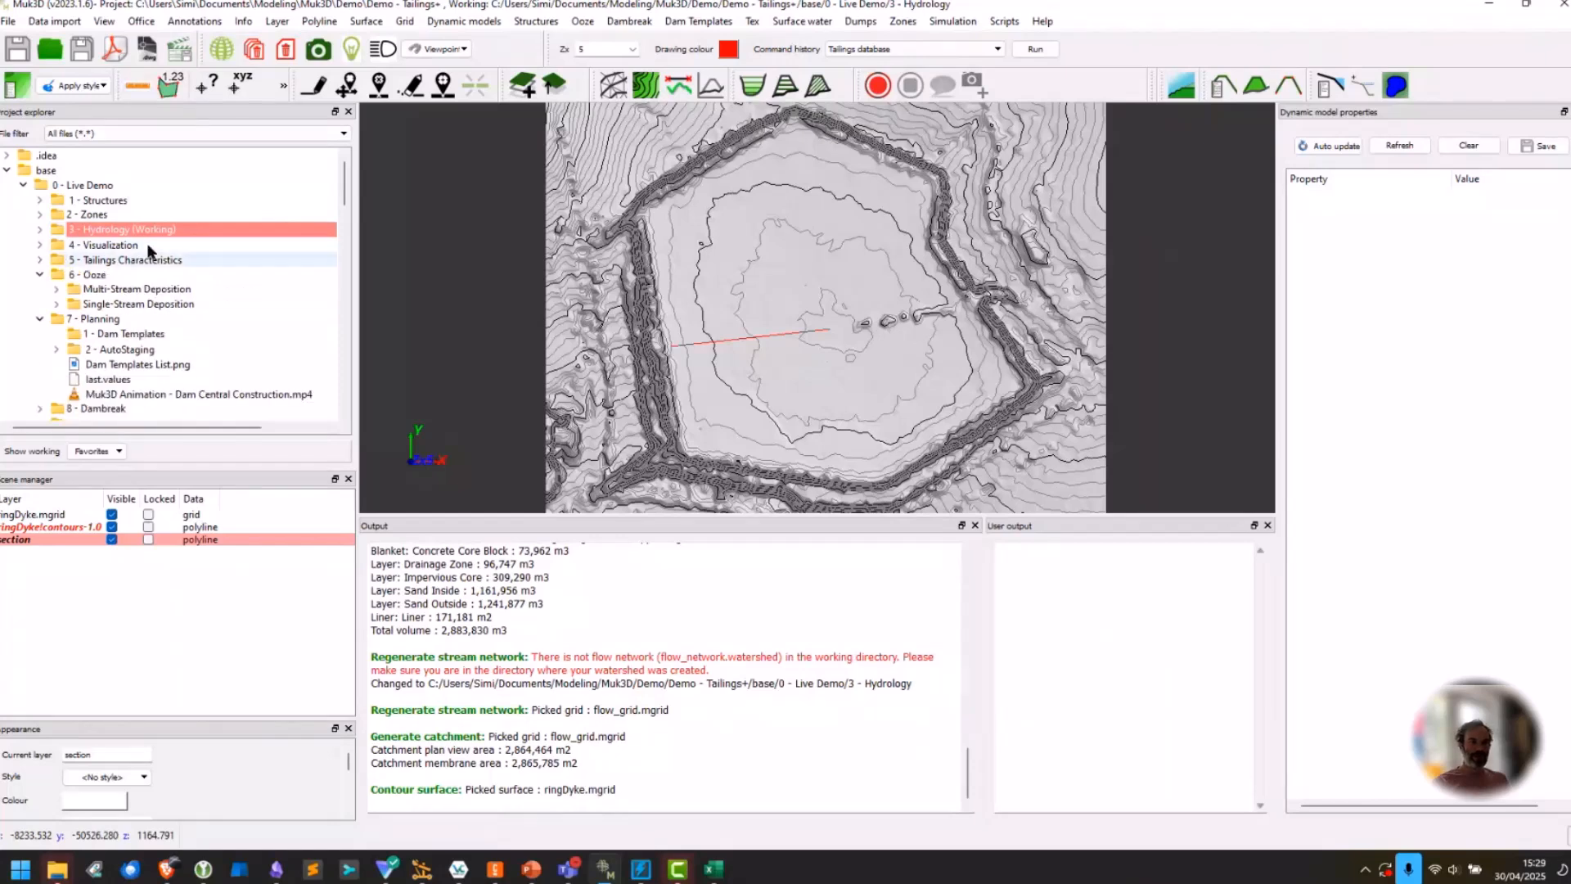
pyautogui.click(56, 303)
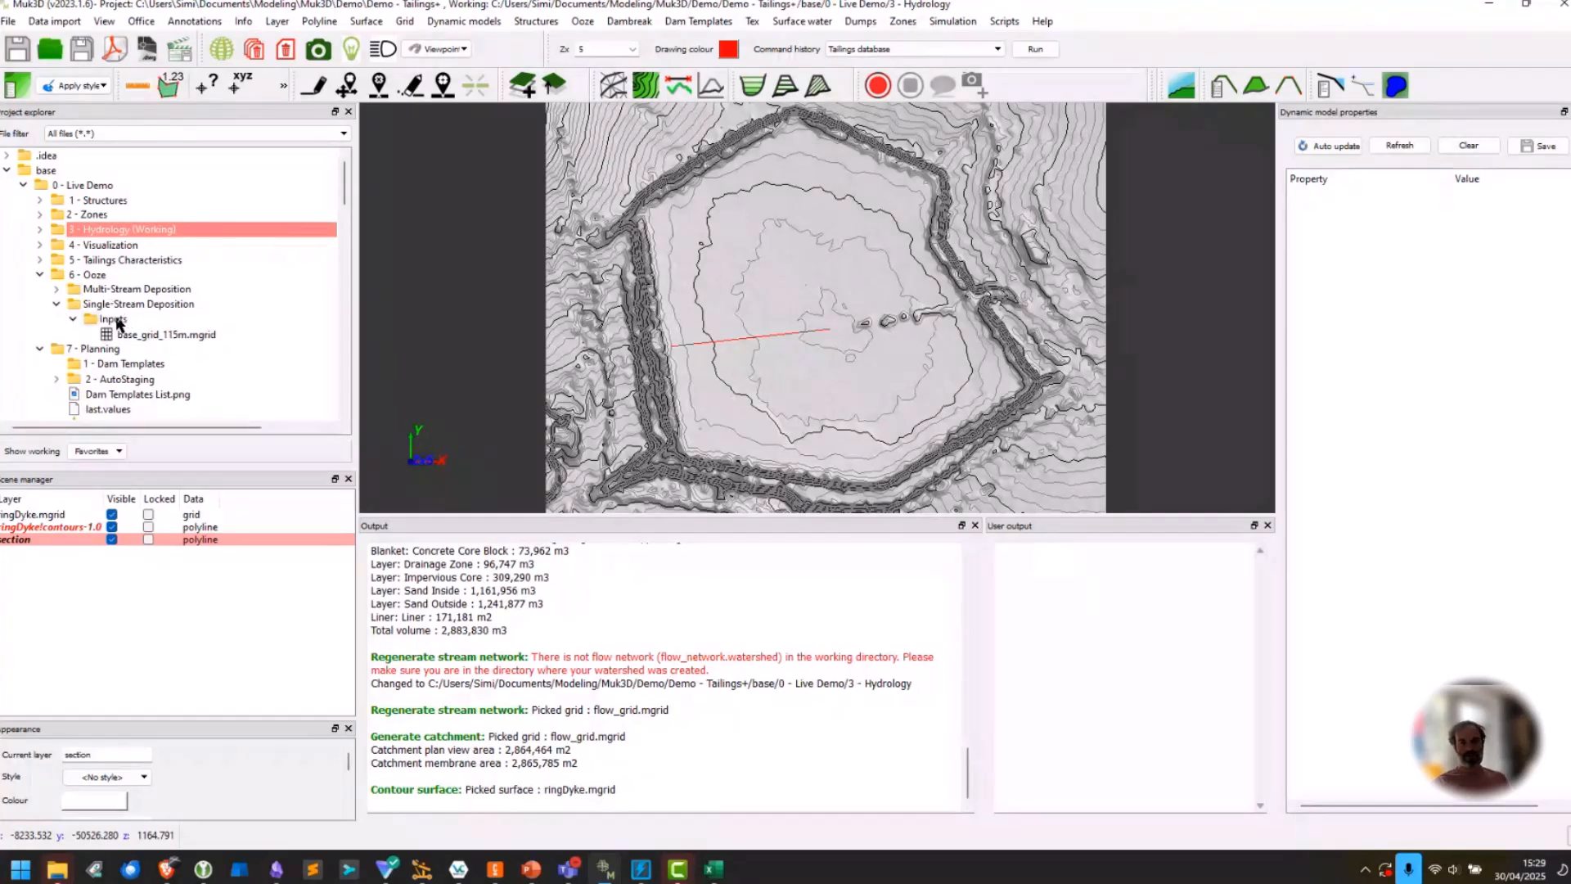
pyautogui.click(255, 50)
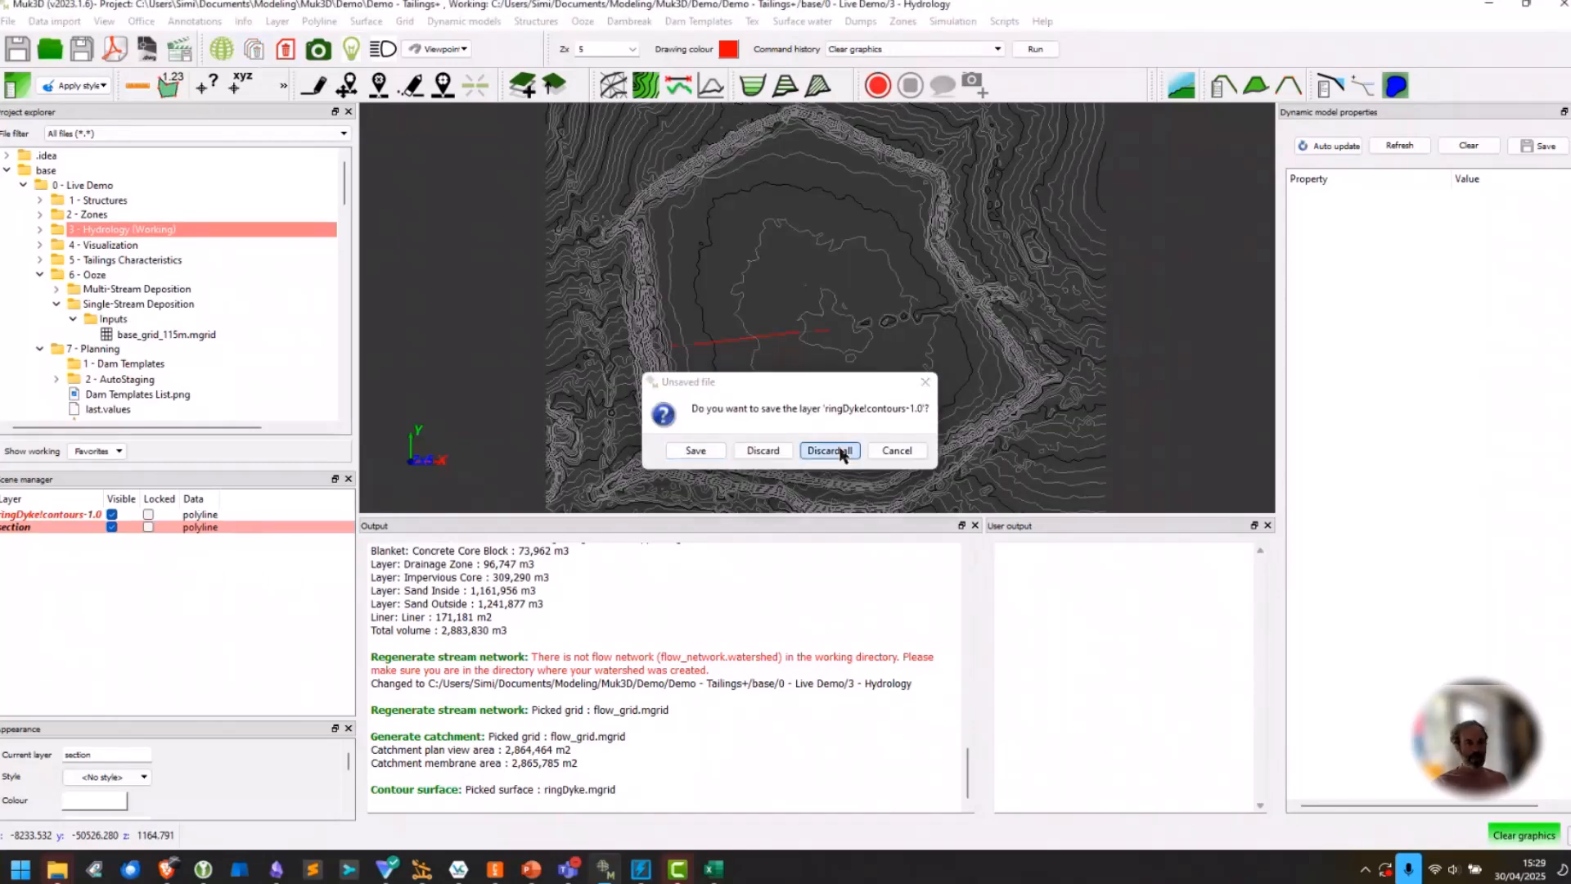
pyautogui.click(841, 451)
pyautogui.moveTo(163, 334); pyautogui.dragTo(803, 331)
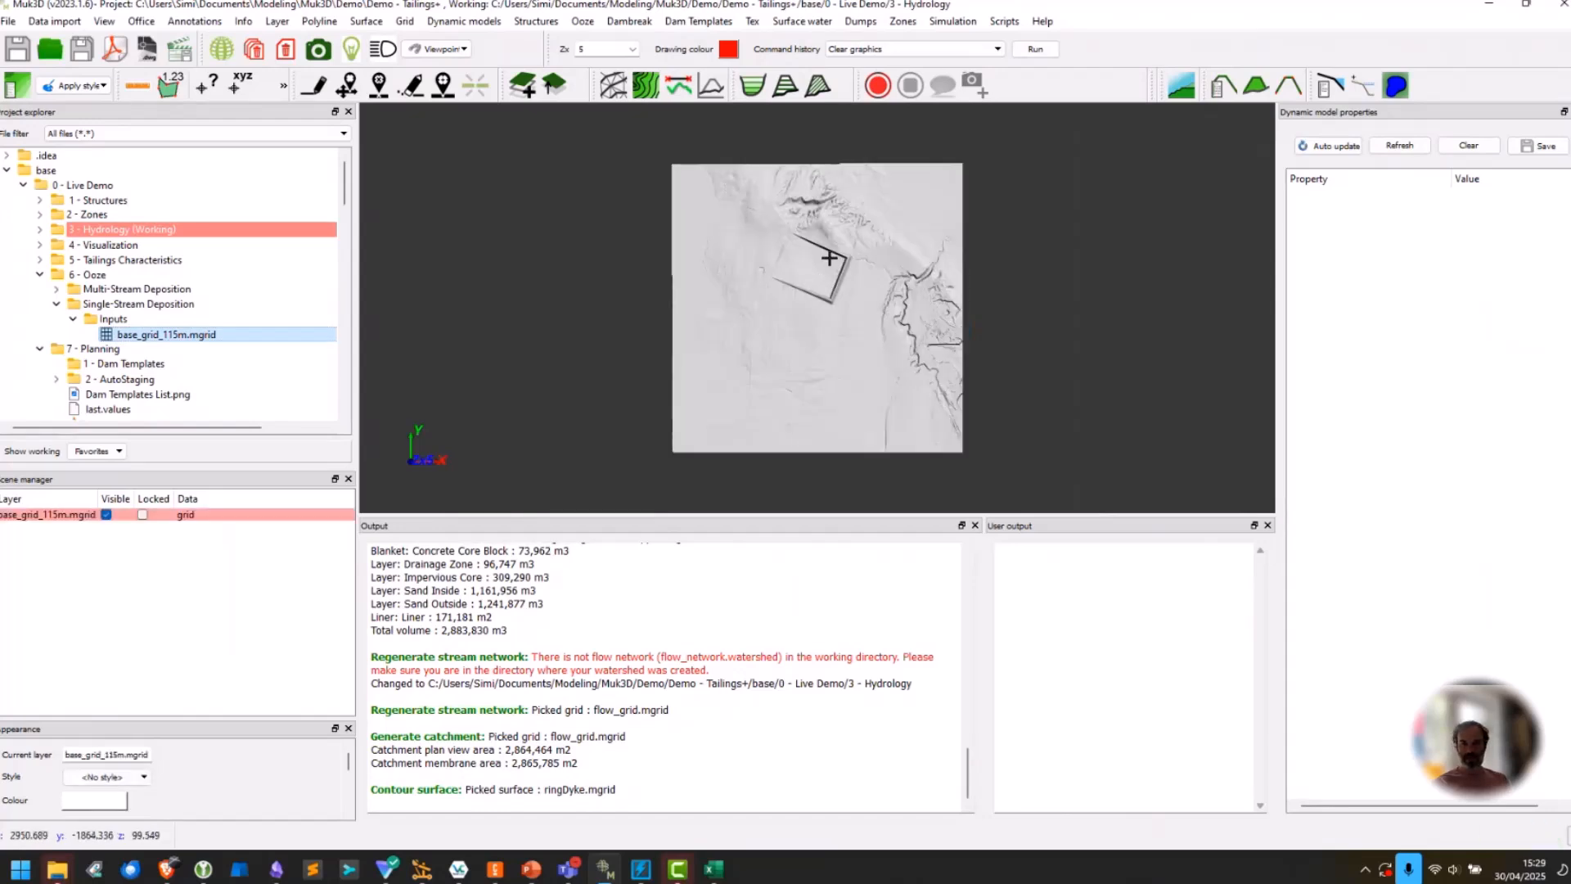
pyautogui.scroll(6, 828, 283)
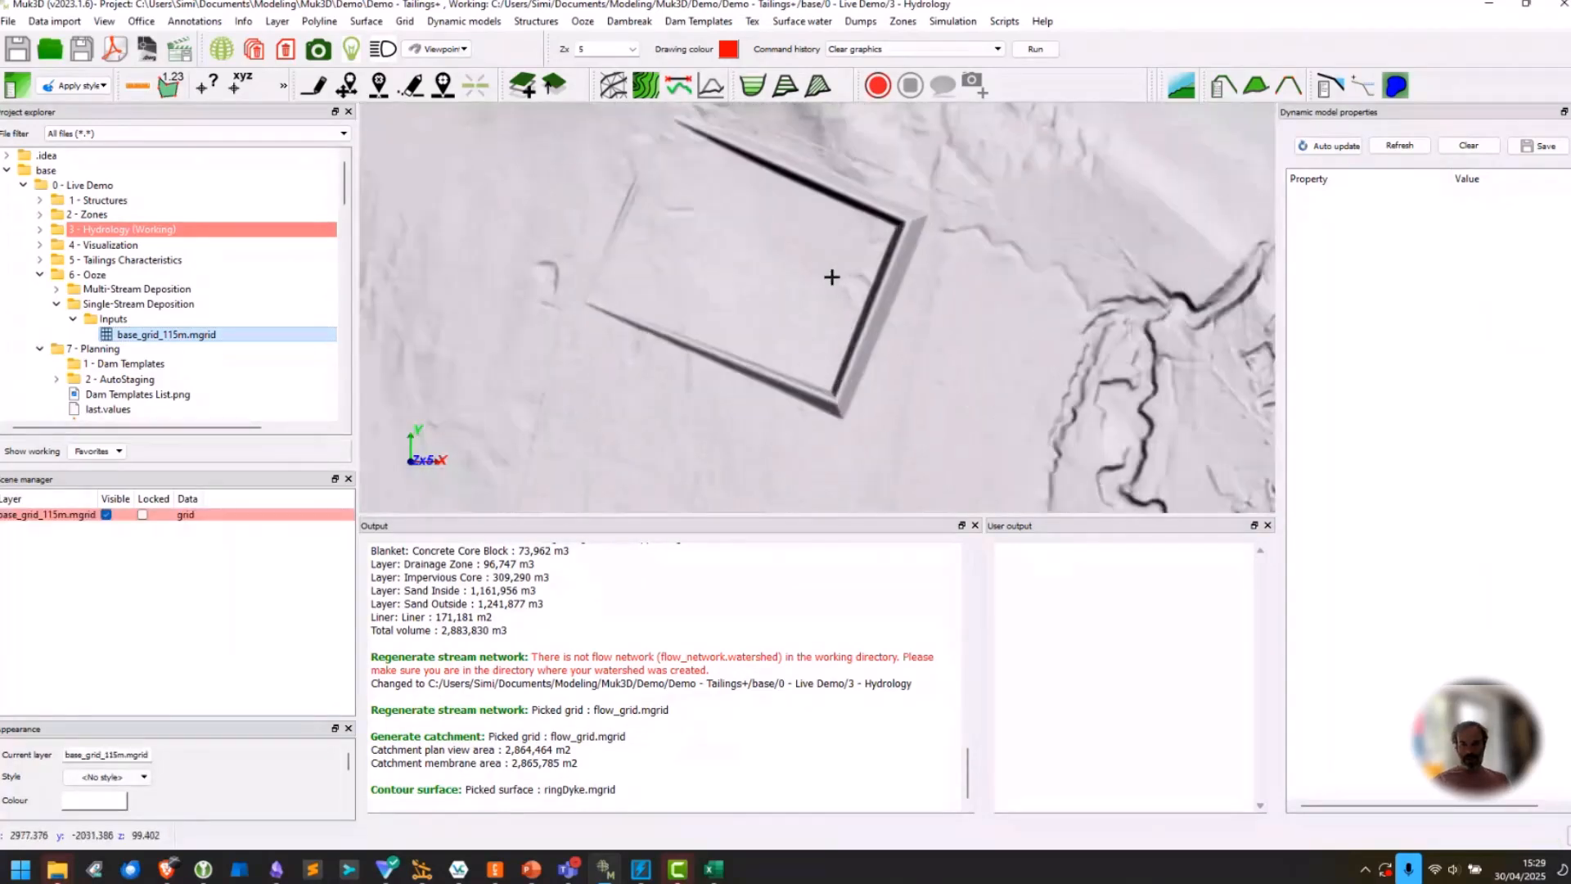
pyautogui.scroll(-3, 798, 309)
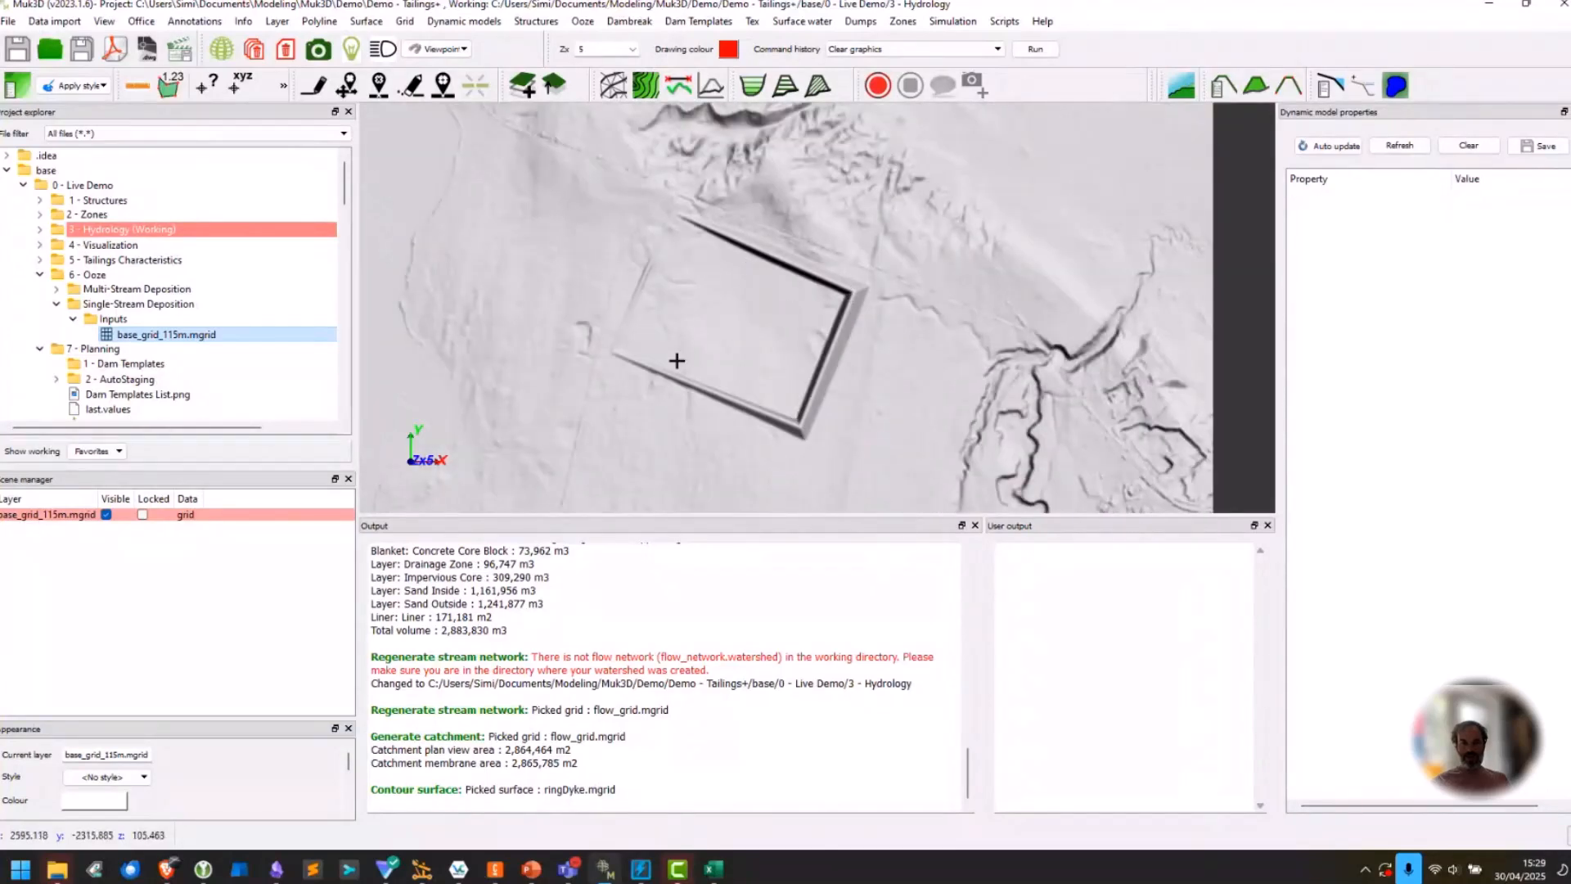
# Set up regularly spaced discharge points on the discharge layer at elevation 114 m with a point spacing of 50 m.
pyautogui.click(584, 22)
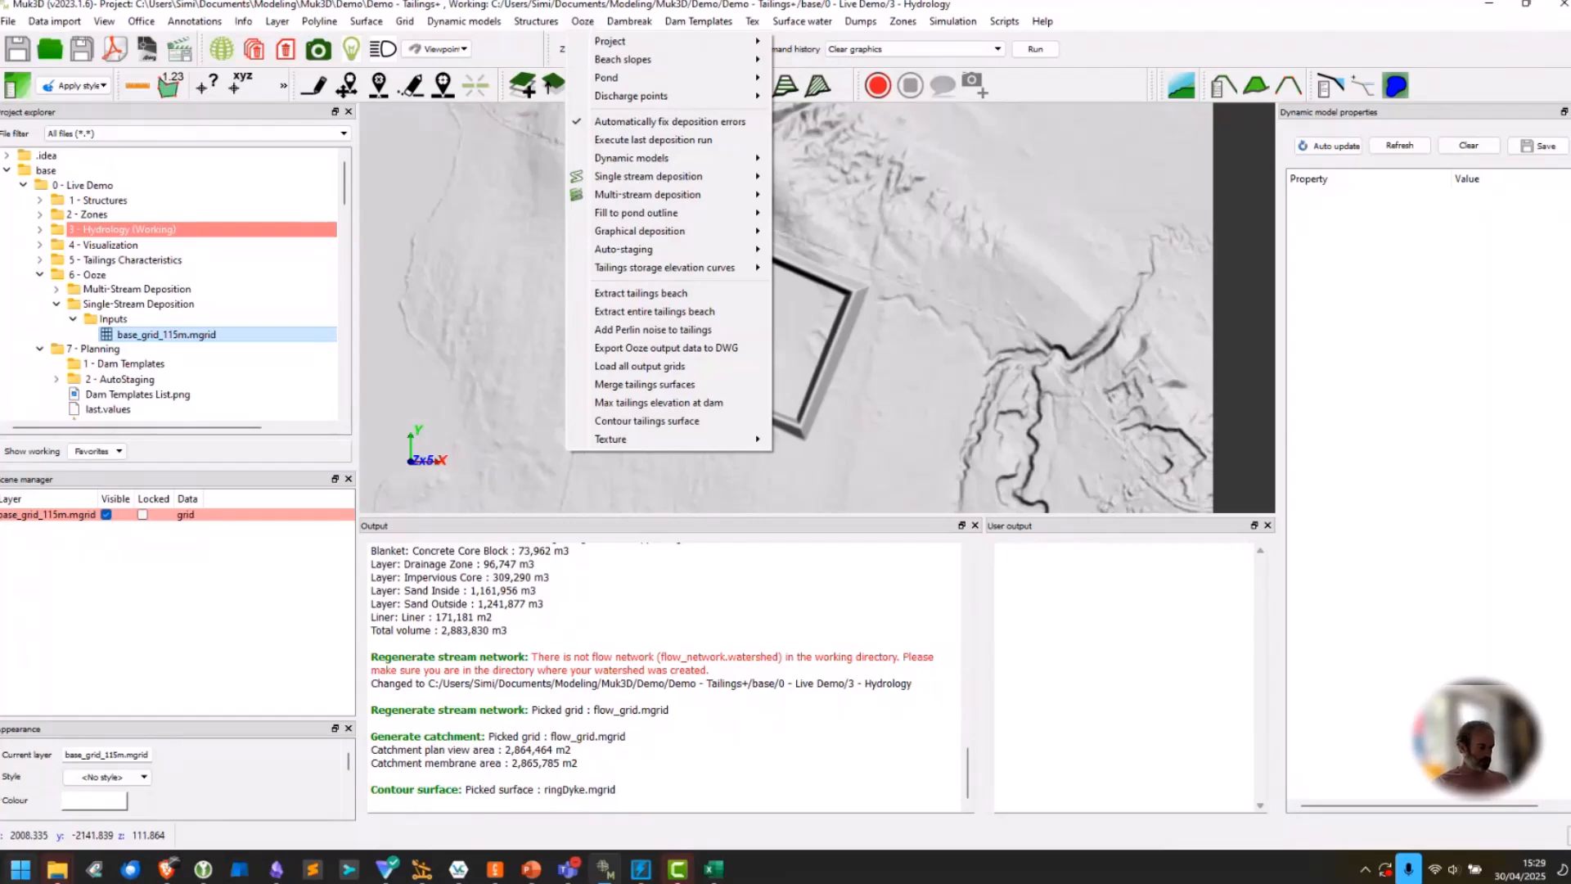
pyautogui.press('Escape')
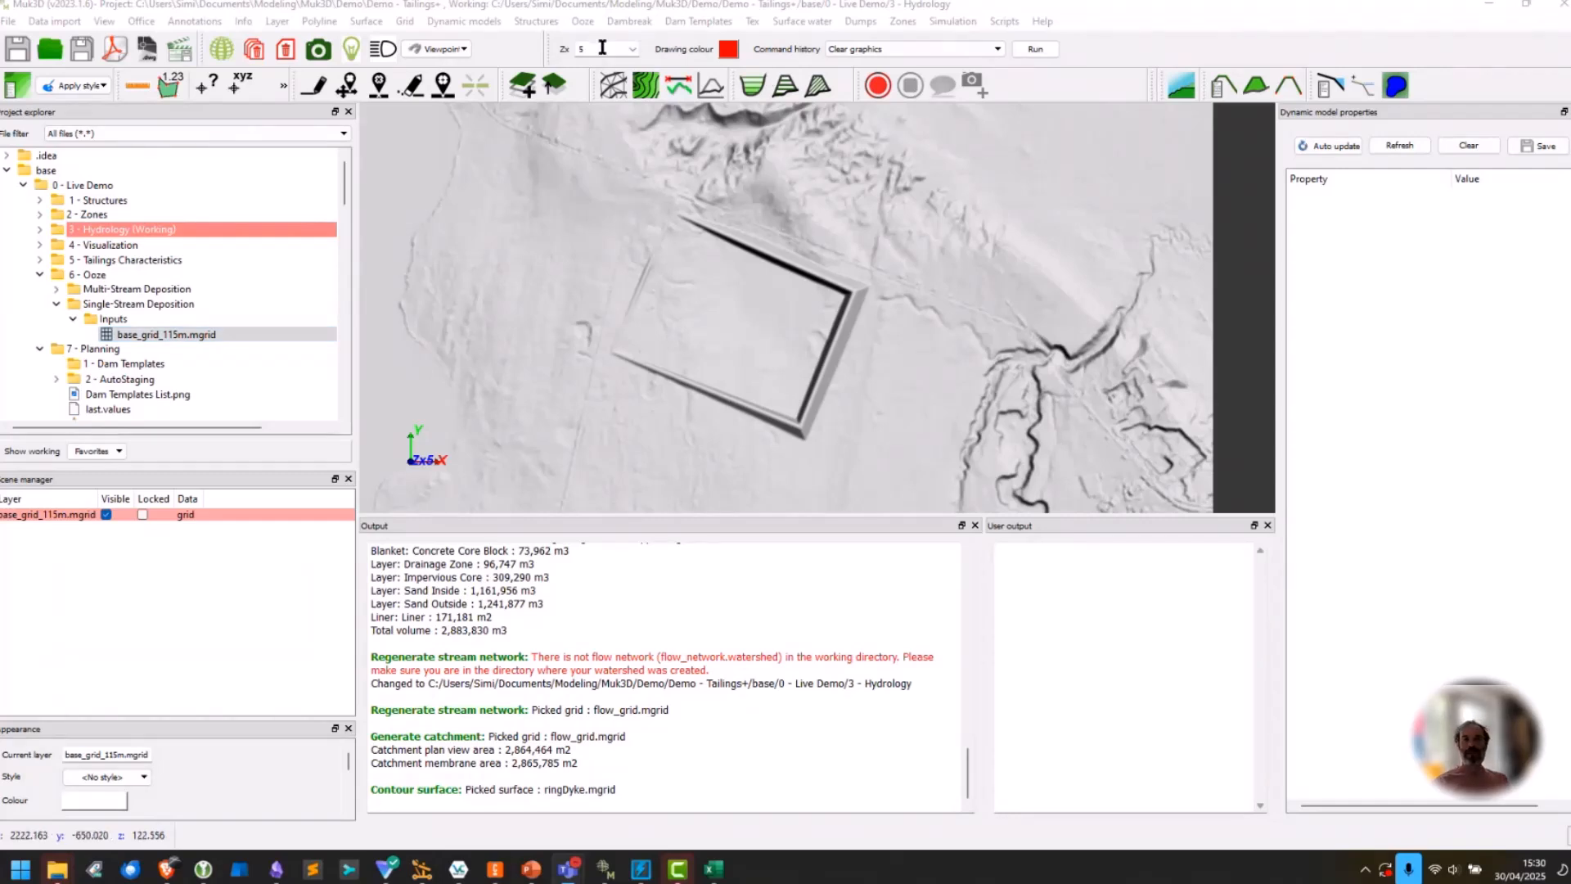
pyautogui.click(583, 21)
pyautogui.moveTo(698, 82)
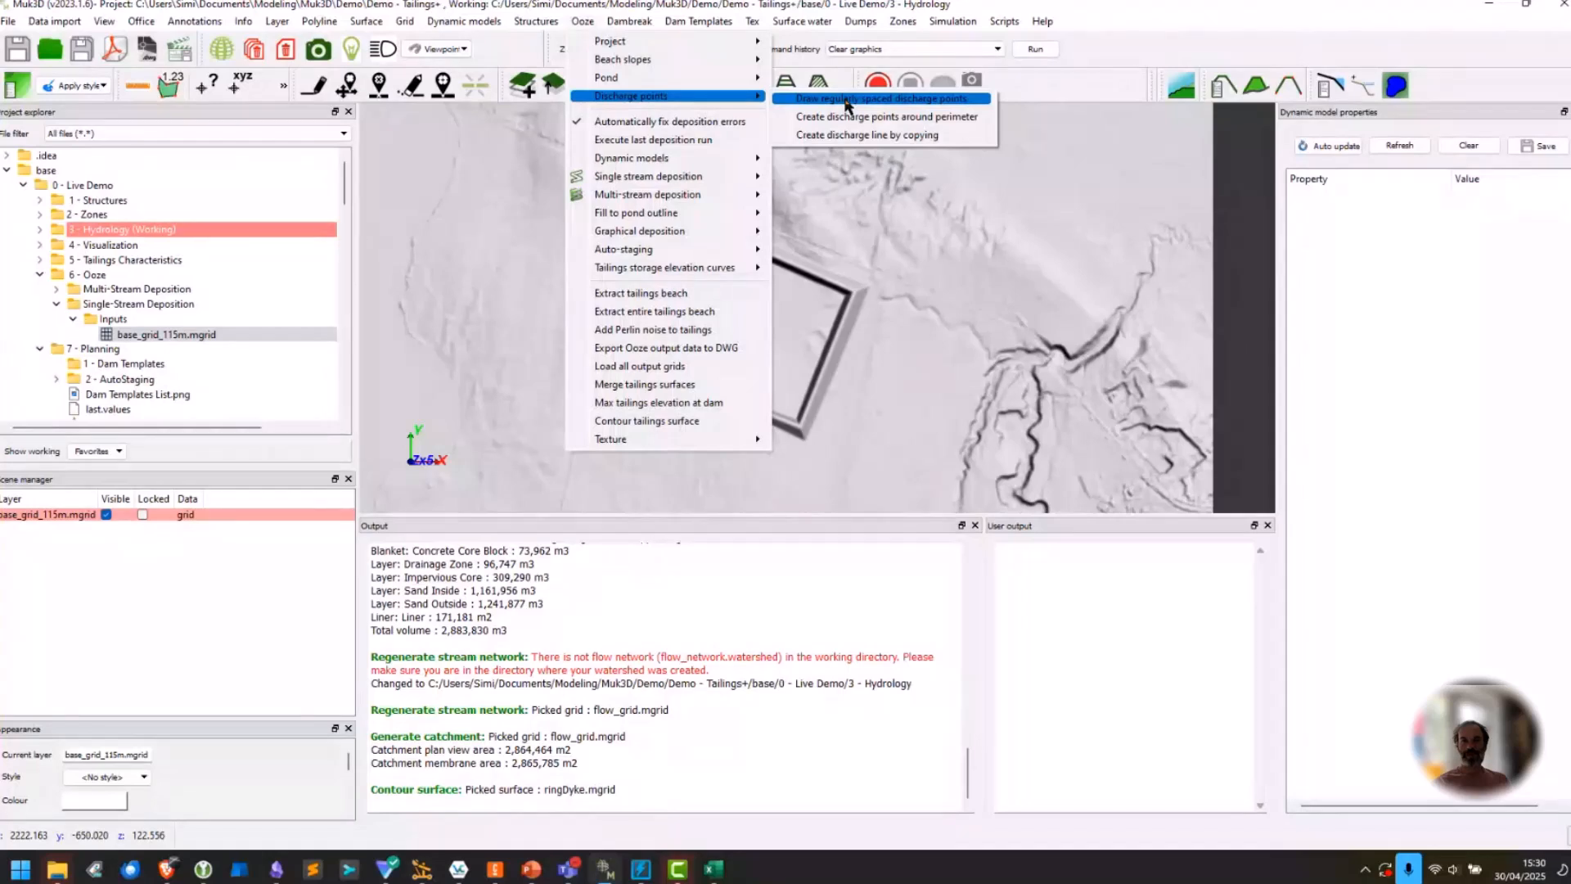
pyautogui.click(848, 100)
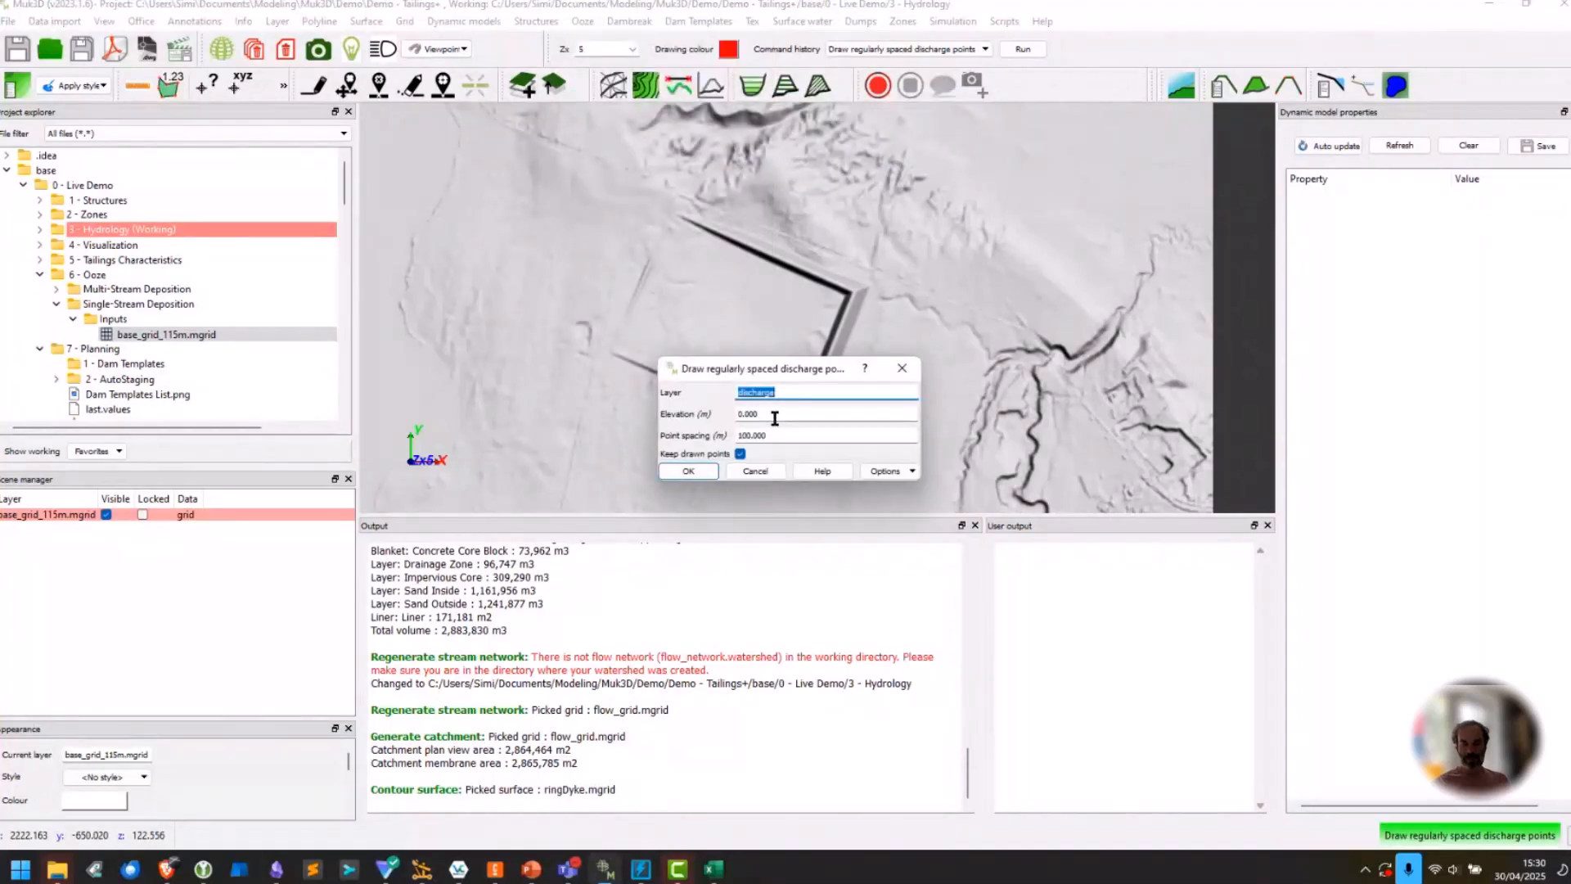
pyautogui.press('Tab')
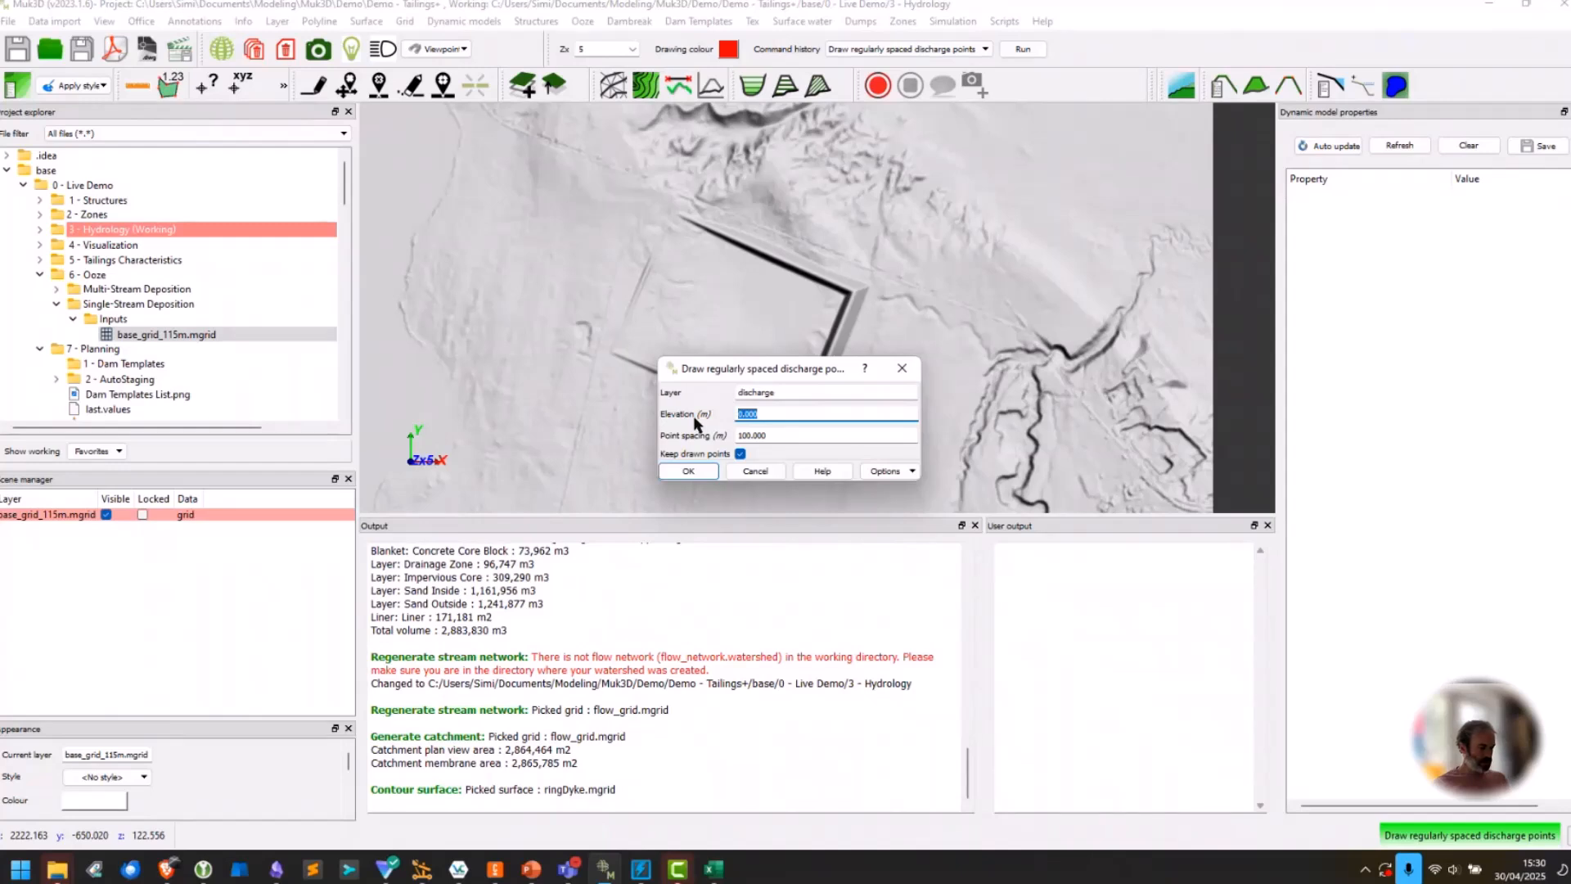
pyautogui.write('114')
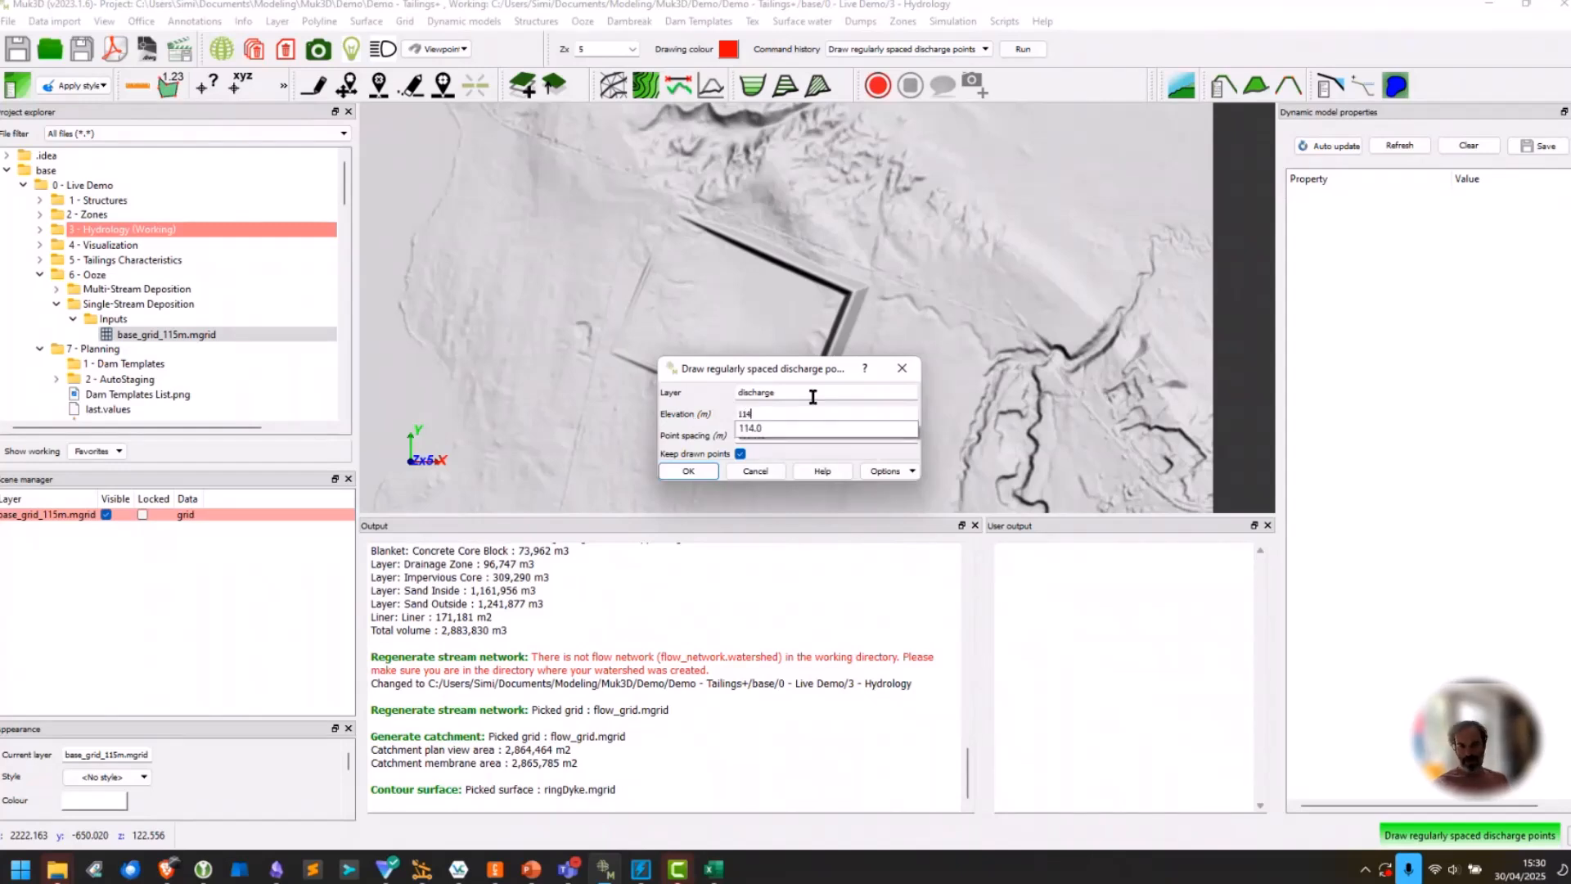
pyautogui.click(812, 396)
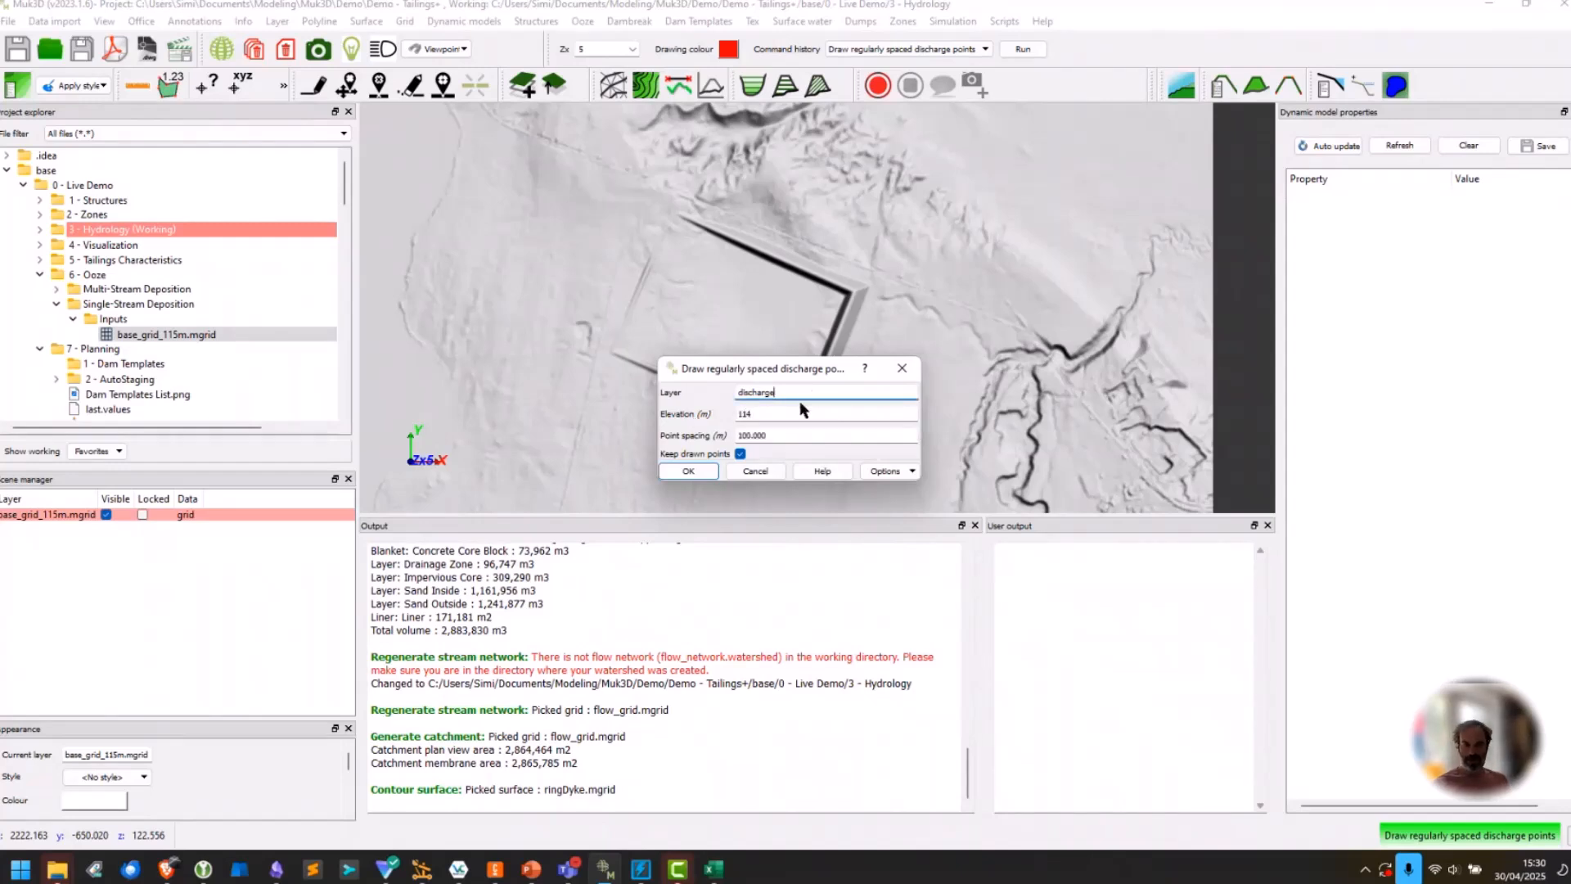
pyautogui.tripleClick(752, 434)
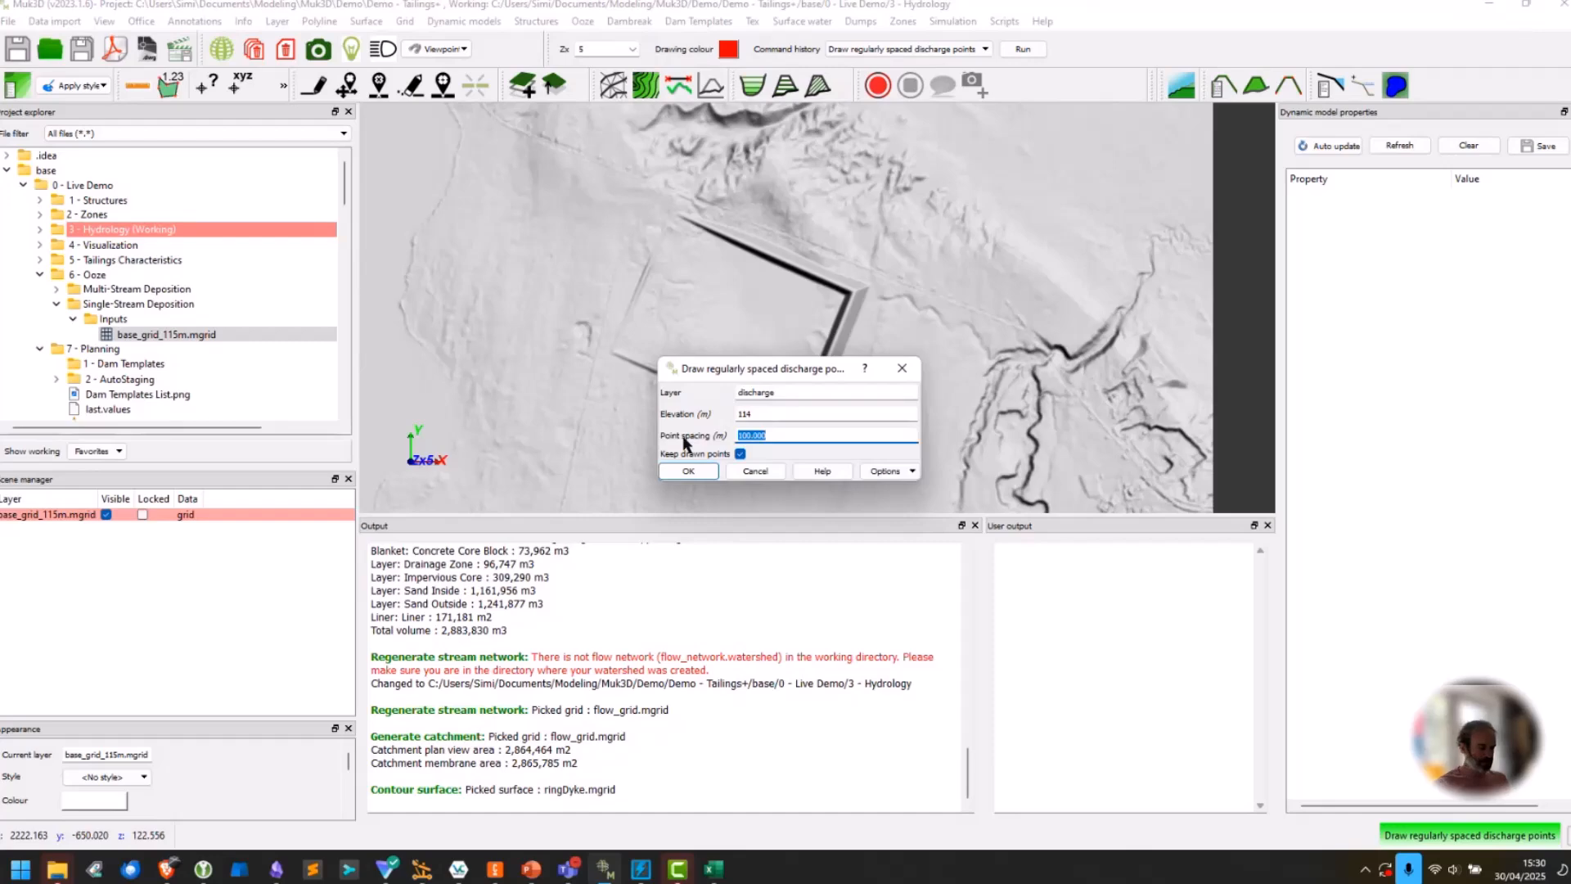
pyautogui.write('50')
pyautogui.click(688, 470)
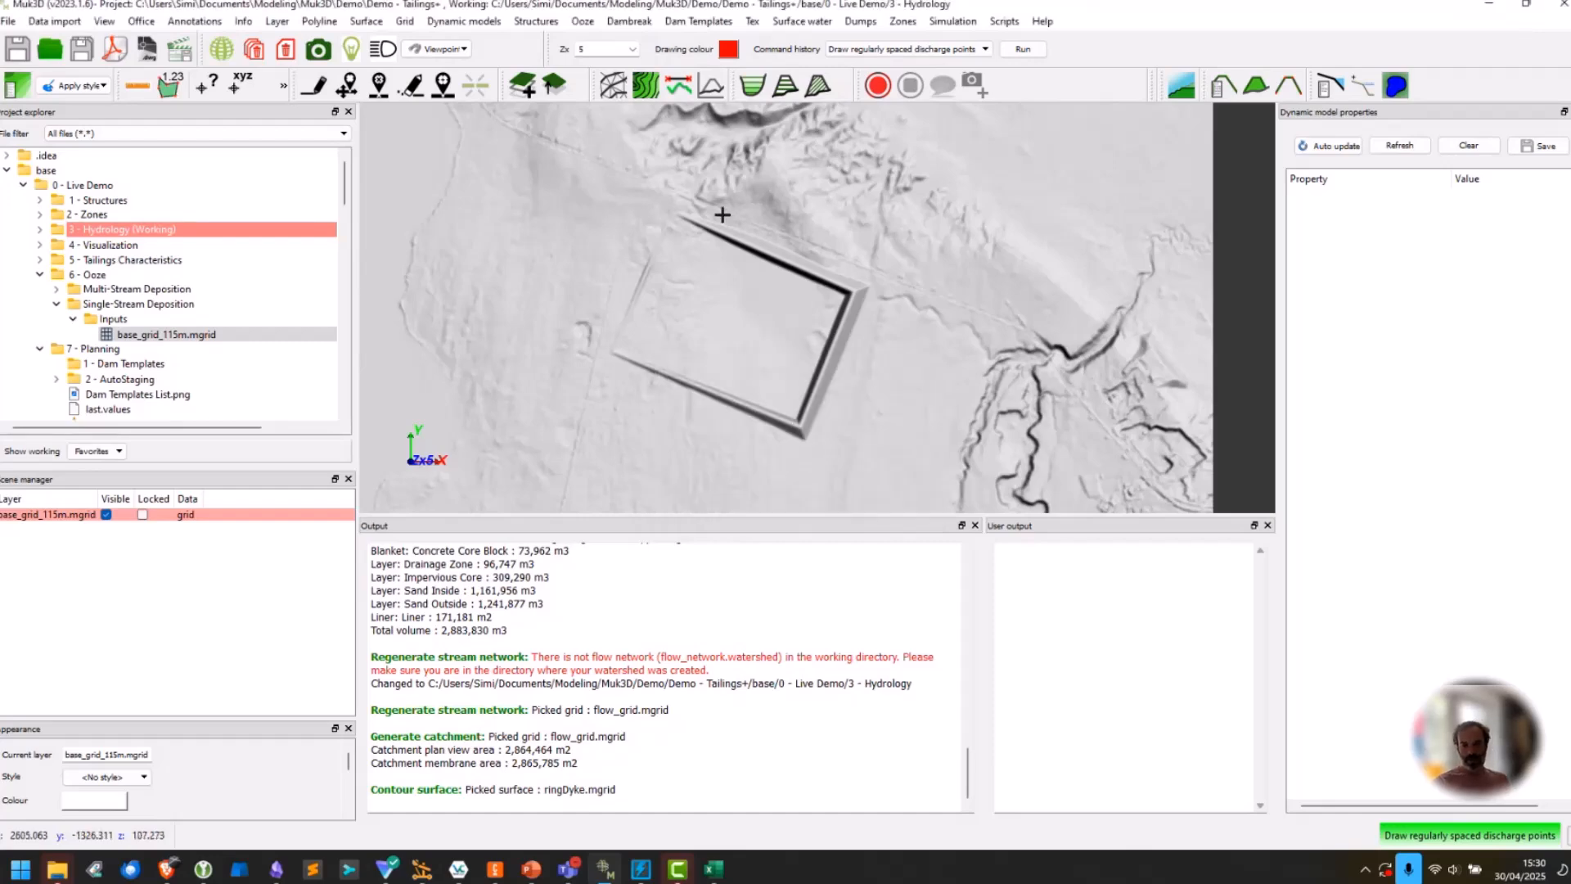
# Draw the discharge line along the inner crest of the north, east and south embankments, starting at the northwest corner, and finish it.
pyautogui.scroll(3, 687, 220)
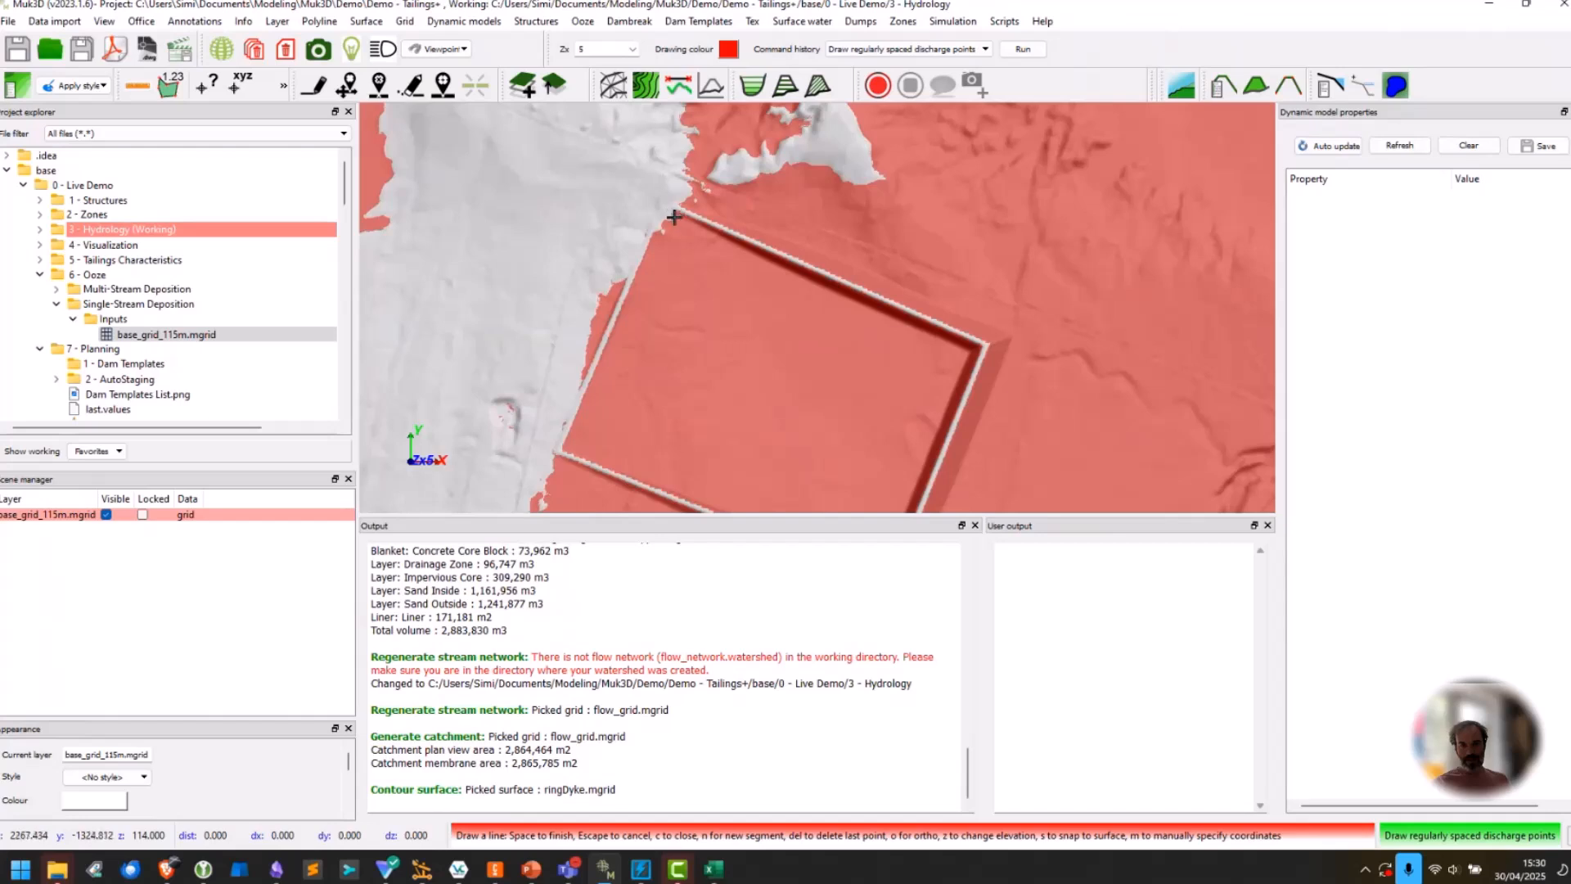
pyautogui.click(677, 215)
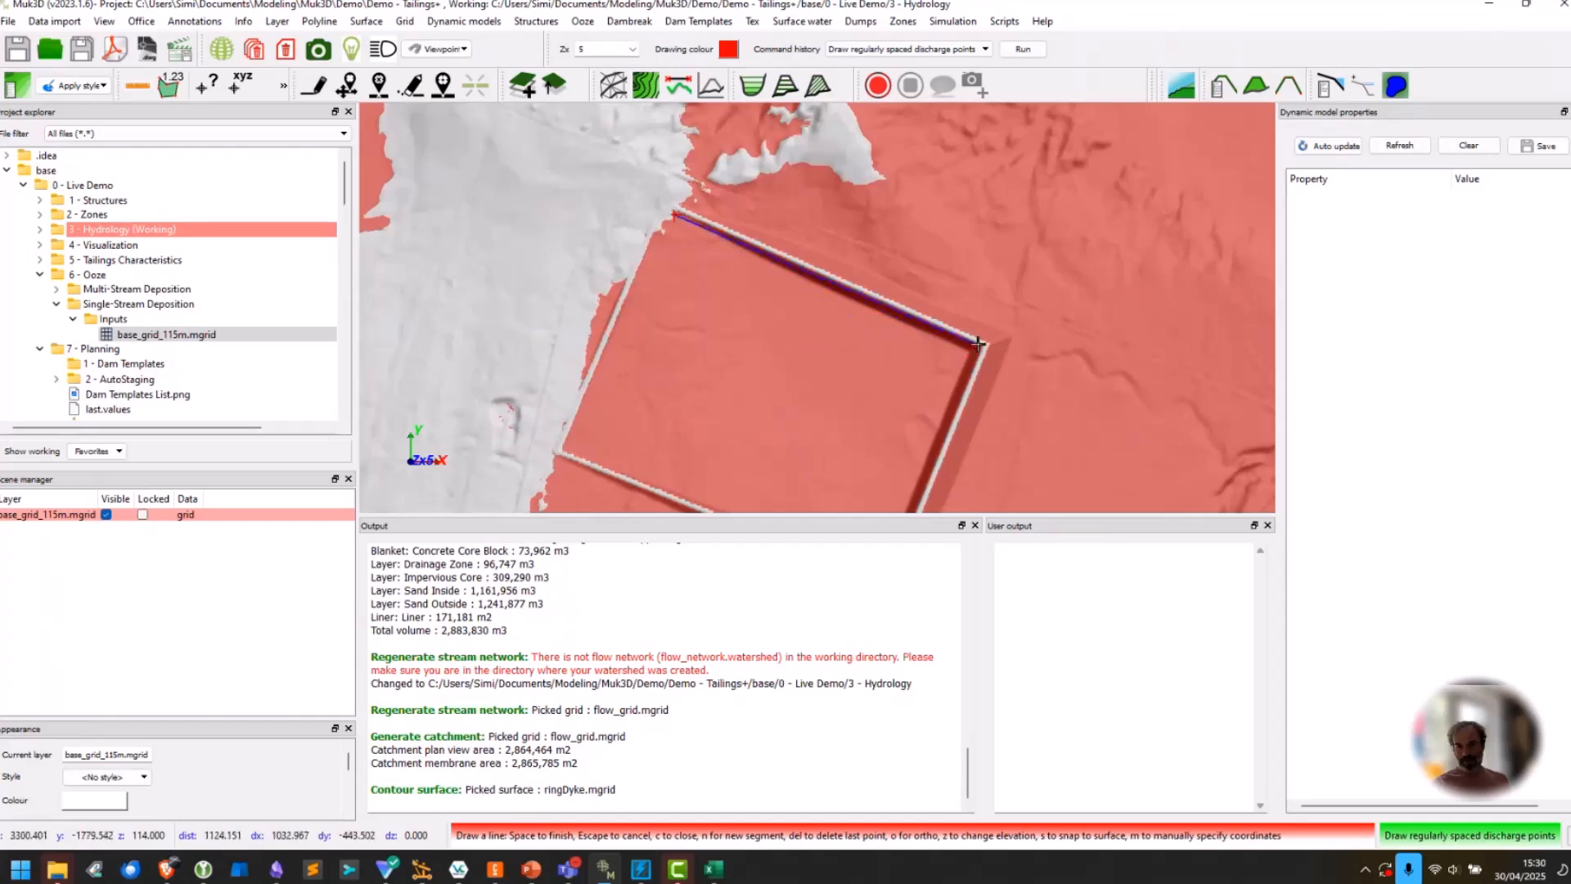
pyautogui.click(978, 344)
pyautogui.moveTo(895, 422); pyautogui.dragTo(963, 200, button='middle')
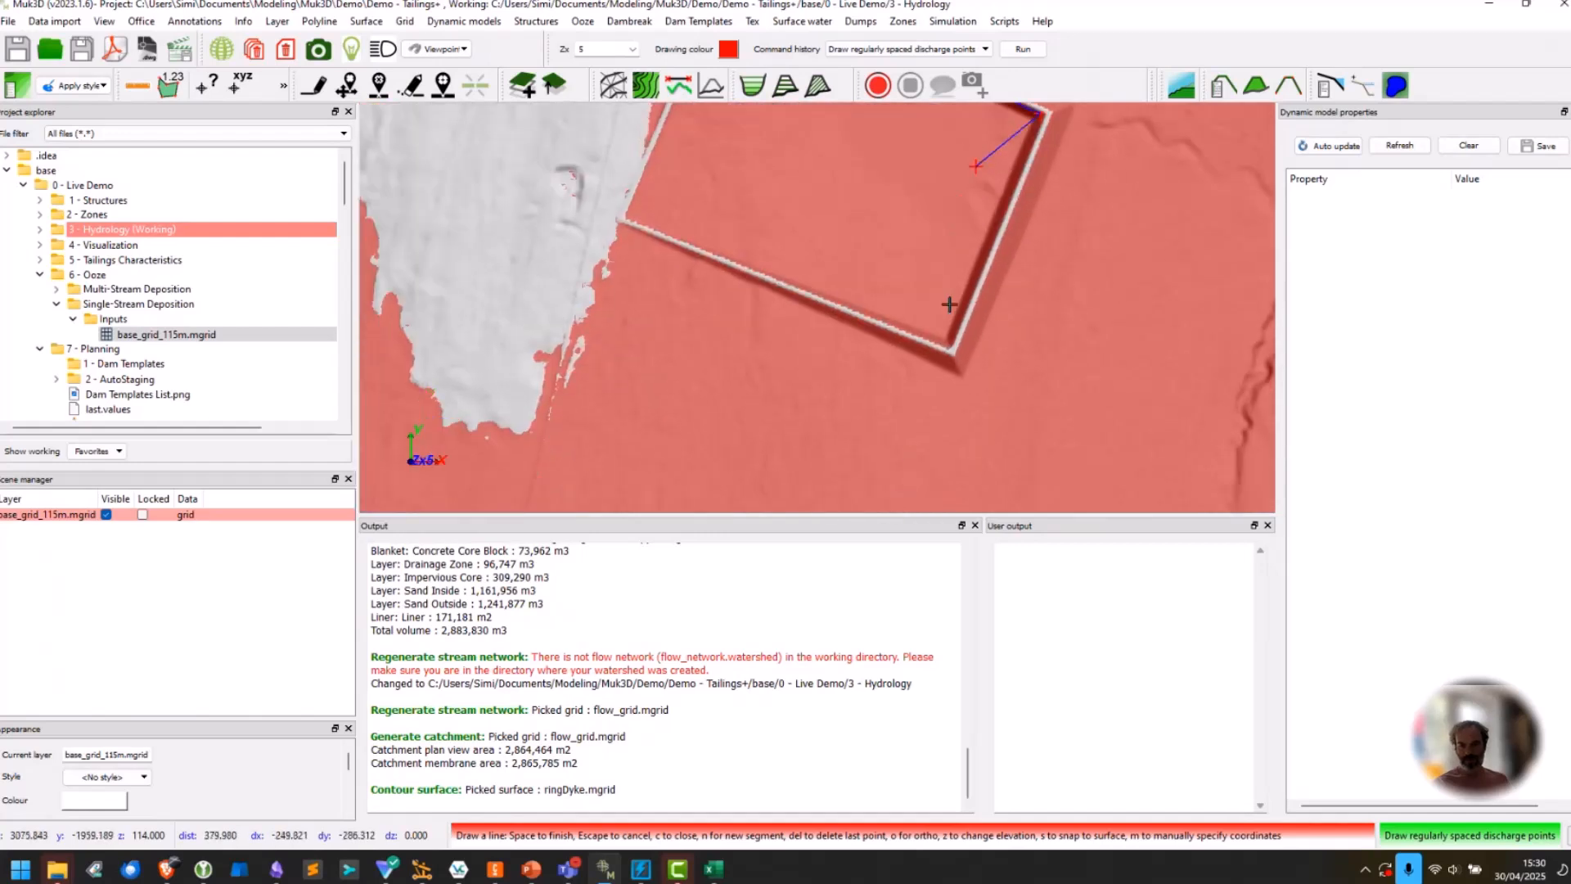
pyautogui.click(951, 347)
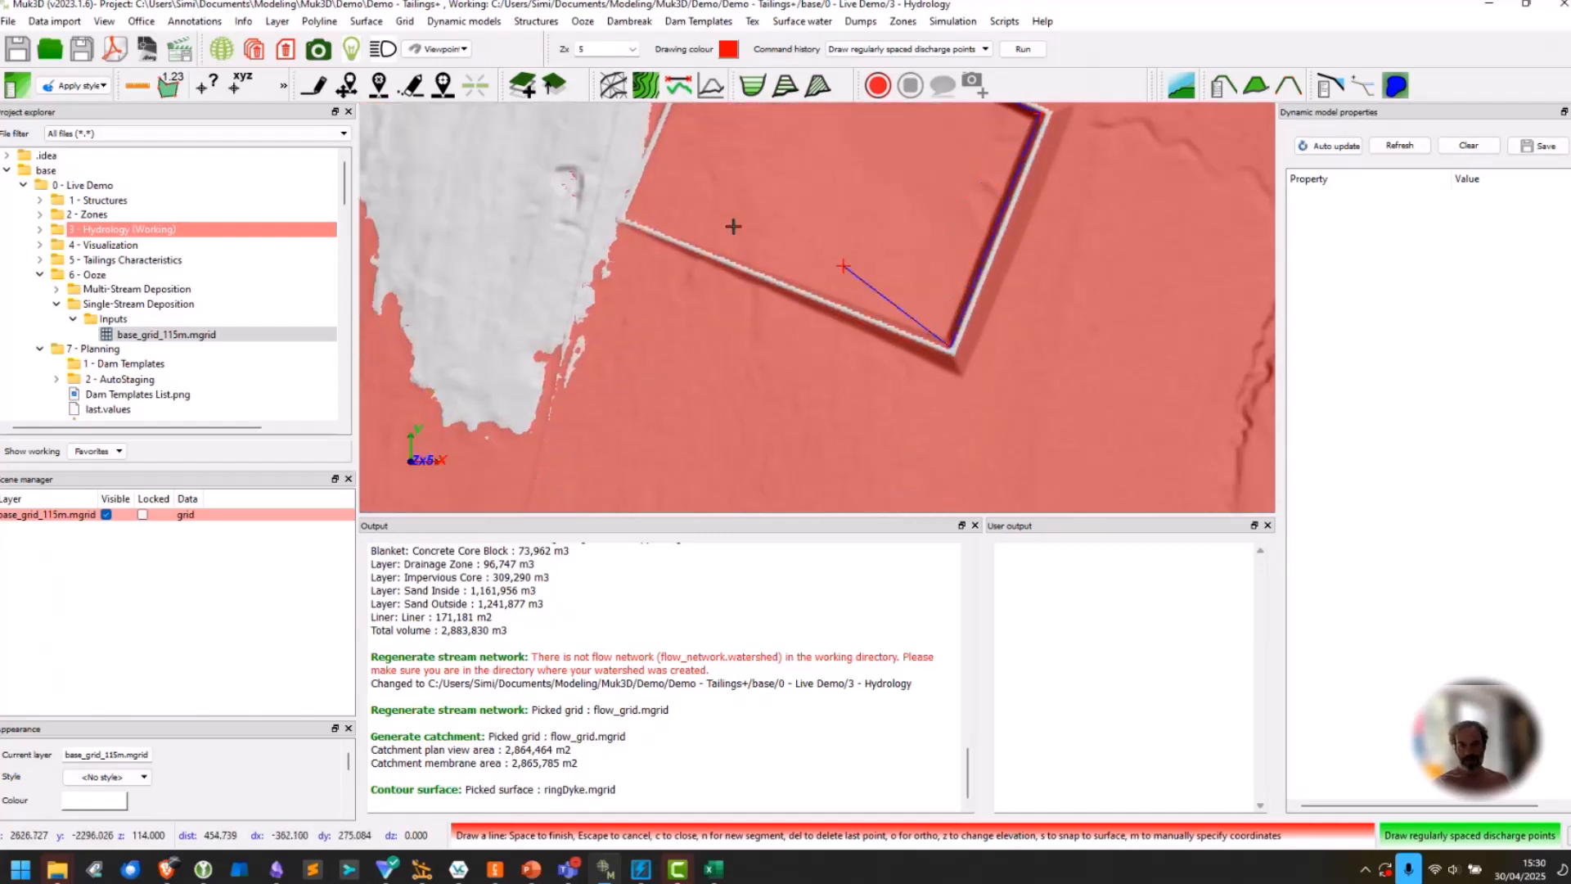
pyautogui.click(631, 216)
pyautogui.press('space')
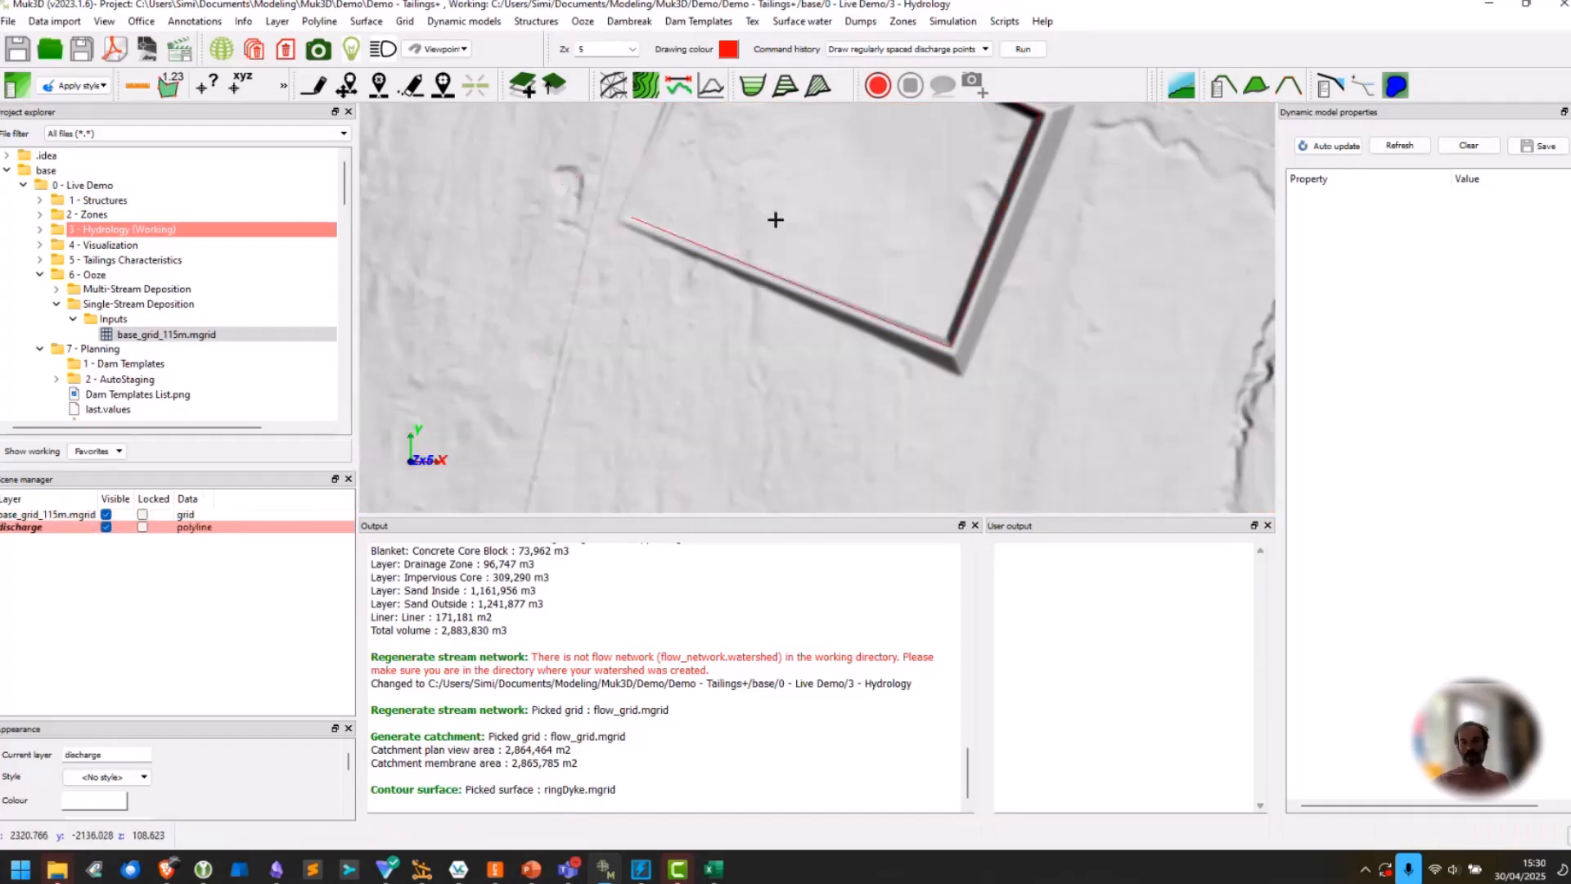
pyautogui.scroll(-3, 775, 220)
pyautogui.moveTo(802, 179); pyautogui.dragTo(717, 301, button='middle')
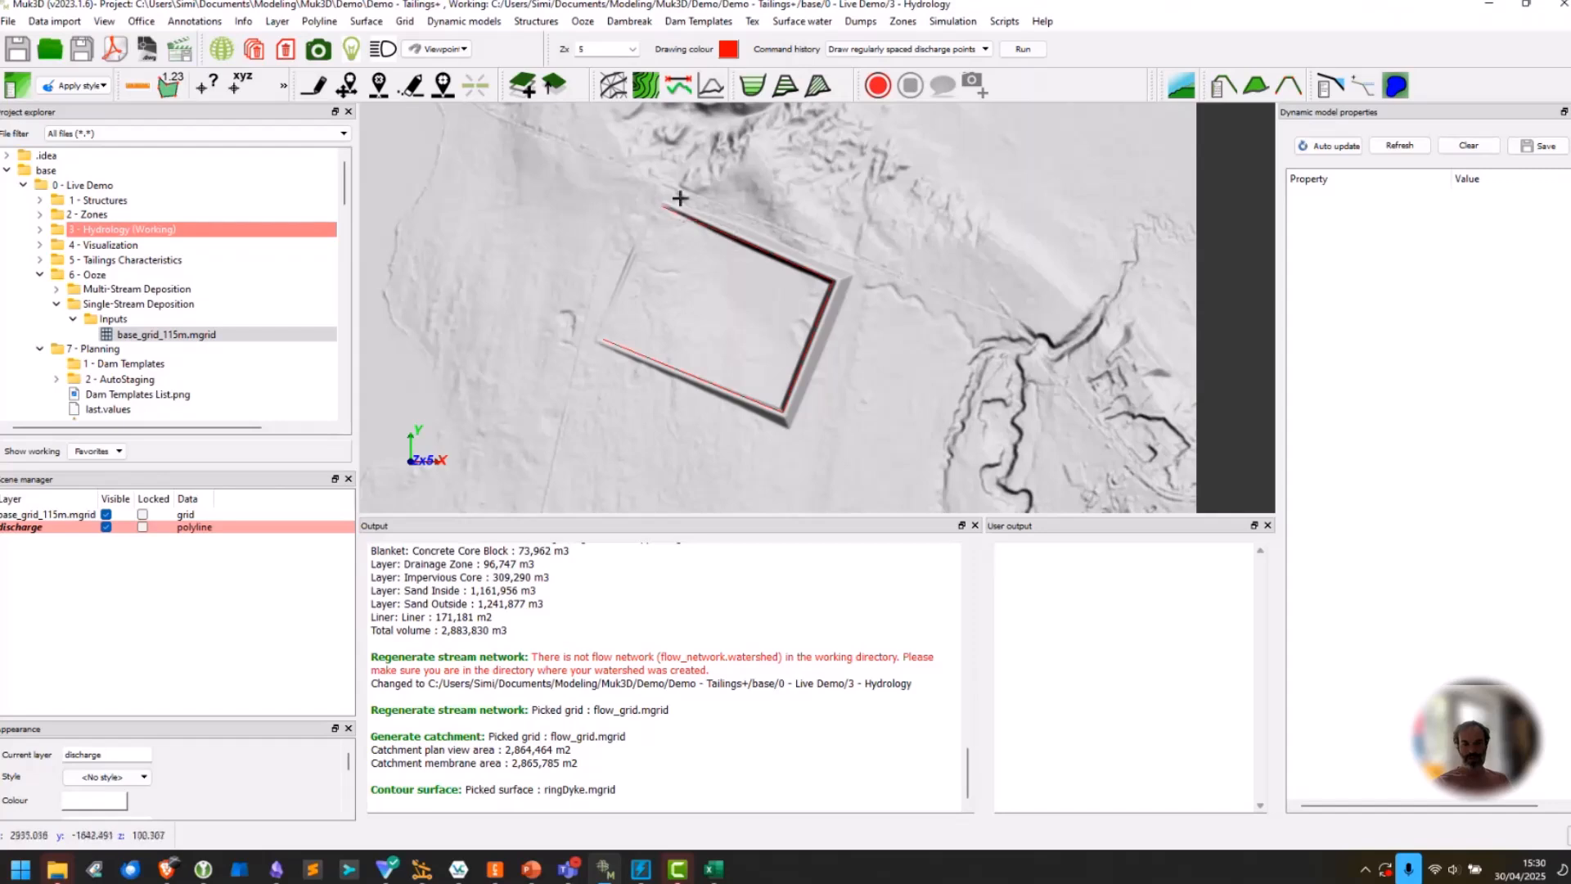
# Show point markers on the discharge polyline along the embankments.
pyautogui.click(195, 21)
pyautogui.moveTo(251, 123)
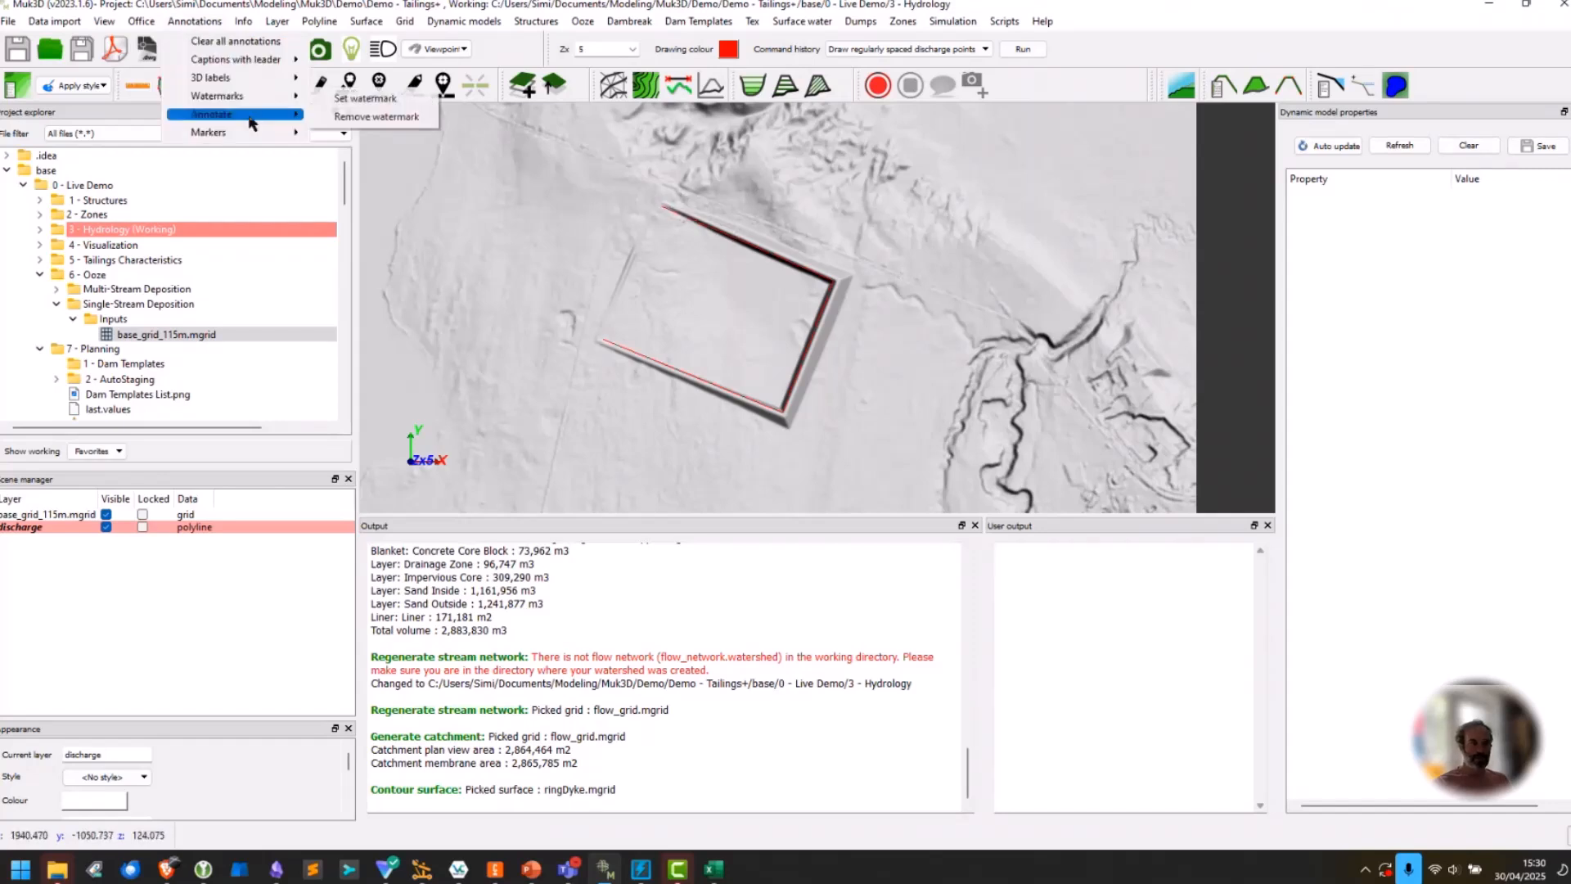
pyautogui.click(382, 144)
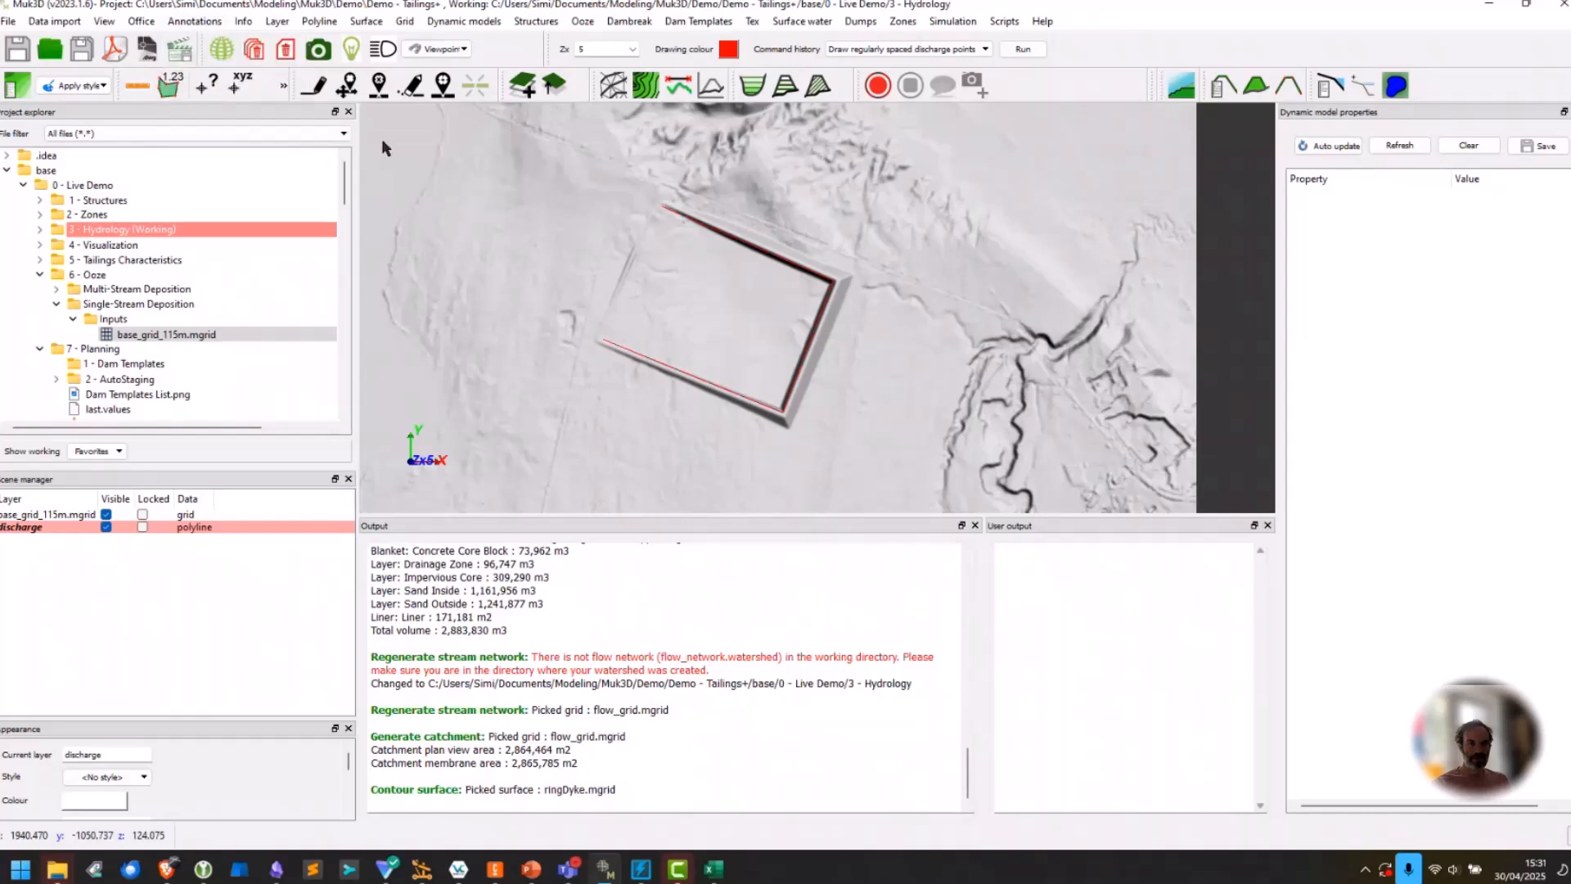
pyautogui.click(761, 249)
pyautogui.scroll(3, 685, 210)
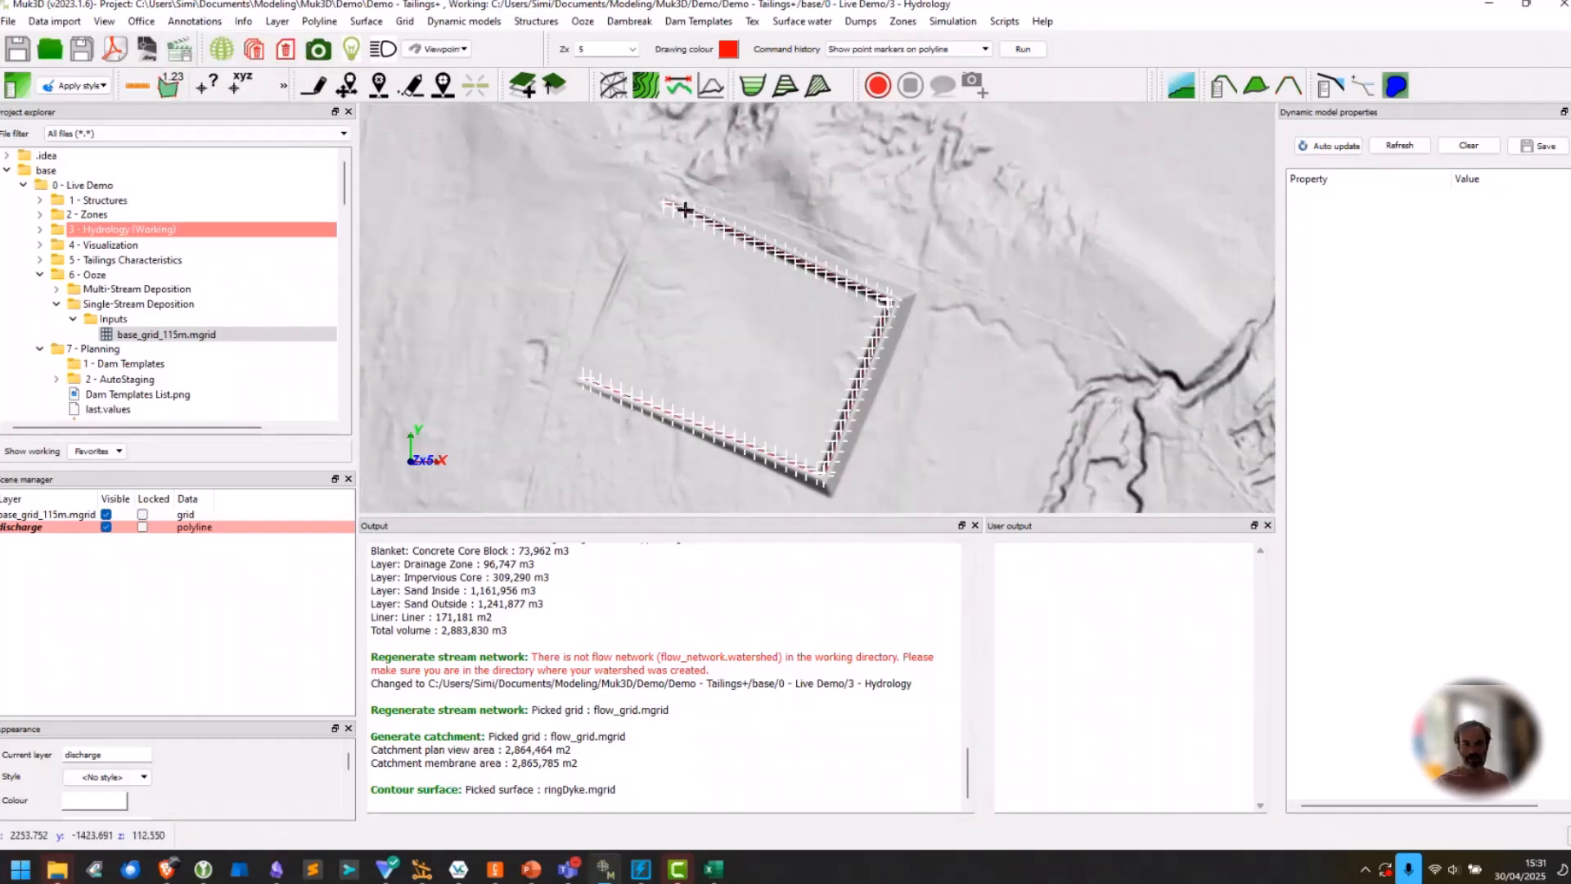
# Set the Single-Stream Deposition folder under 6 - Ooze as the working directory.
pyautogui.scroll(4, 684, 210)
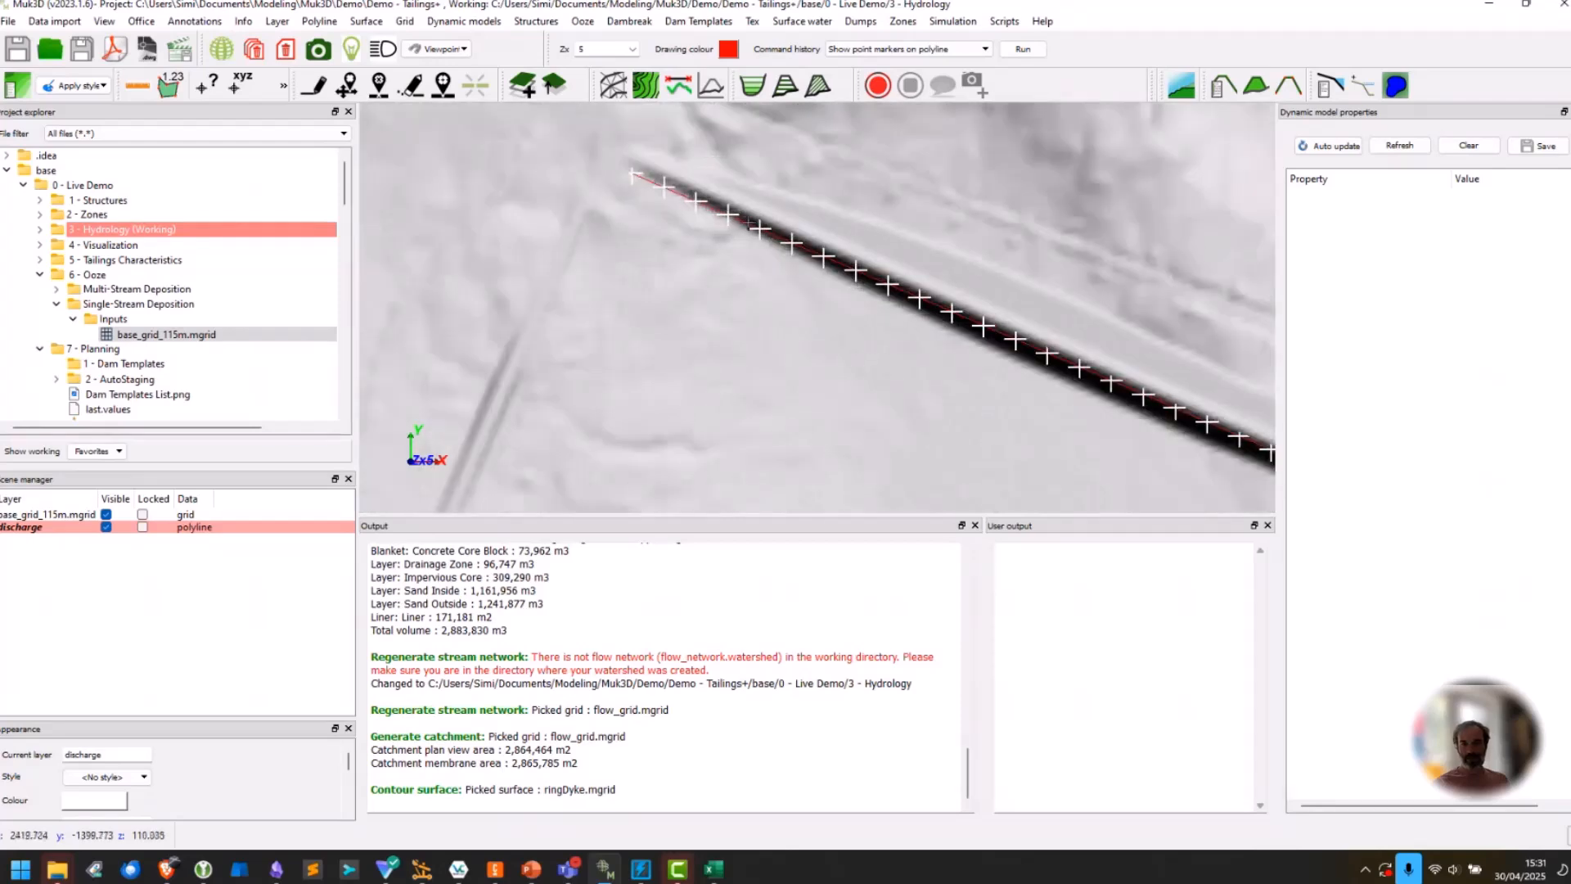
pyautogui.scroll(-5, 1073, 340)
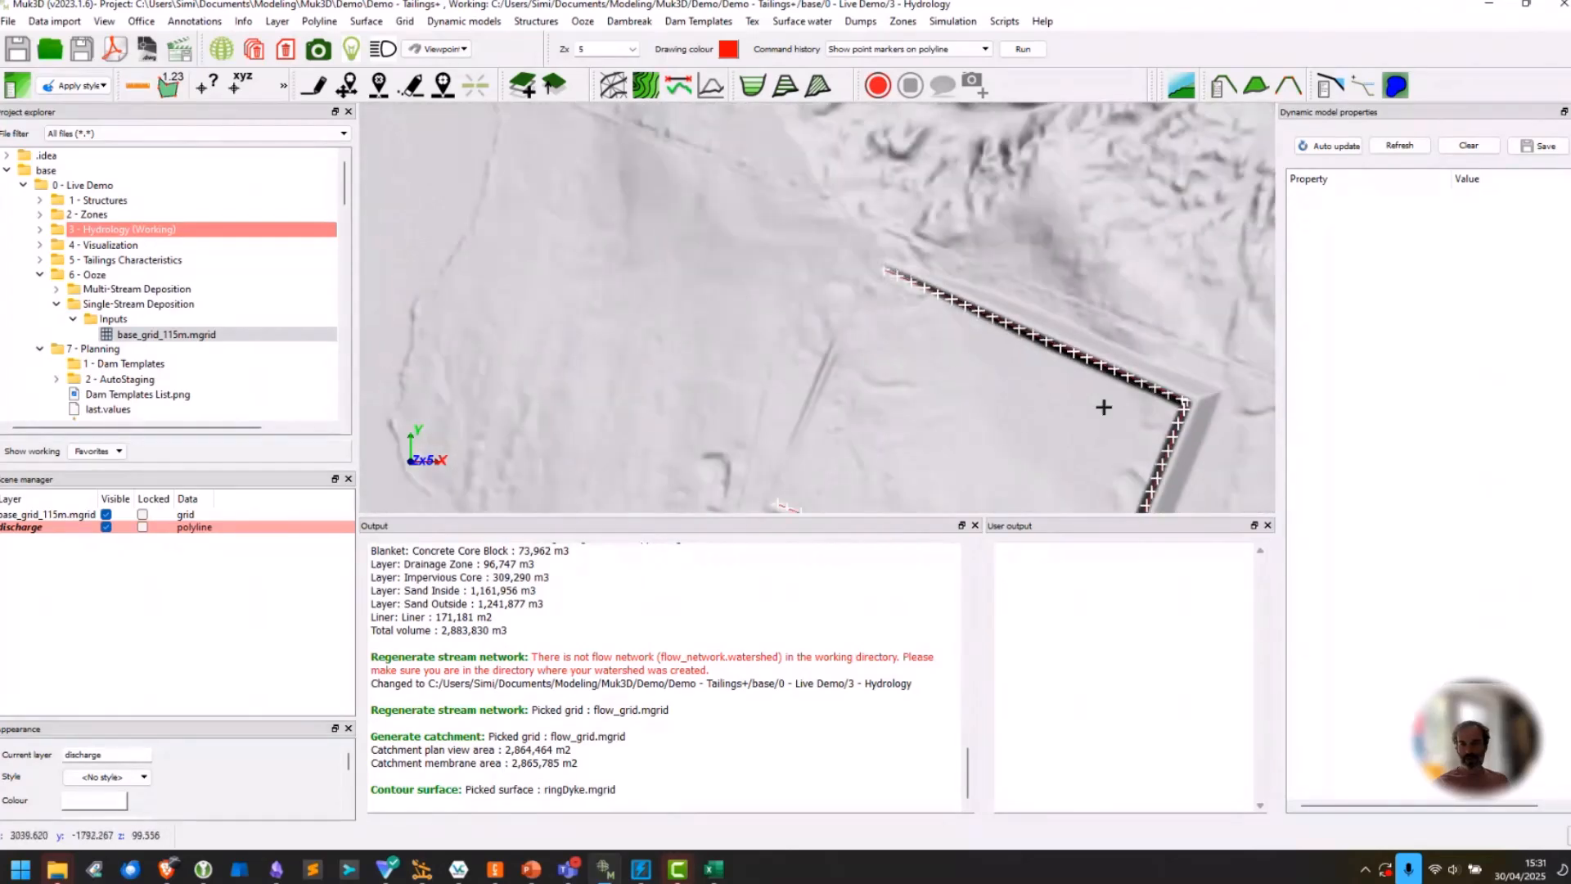
pyautogui.scroll(-3, 1104, 407)
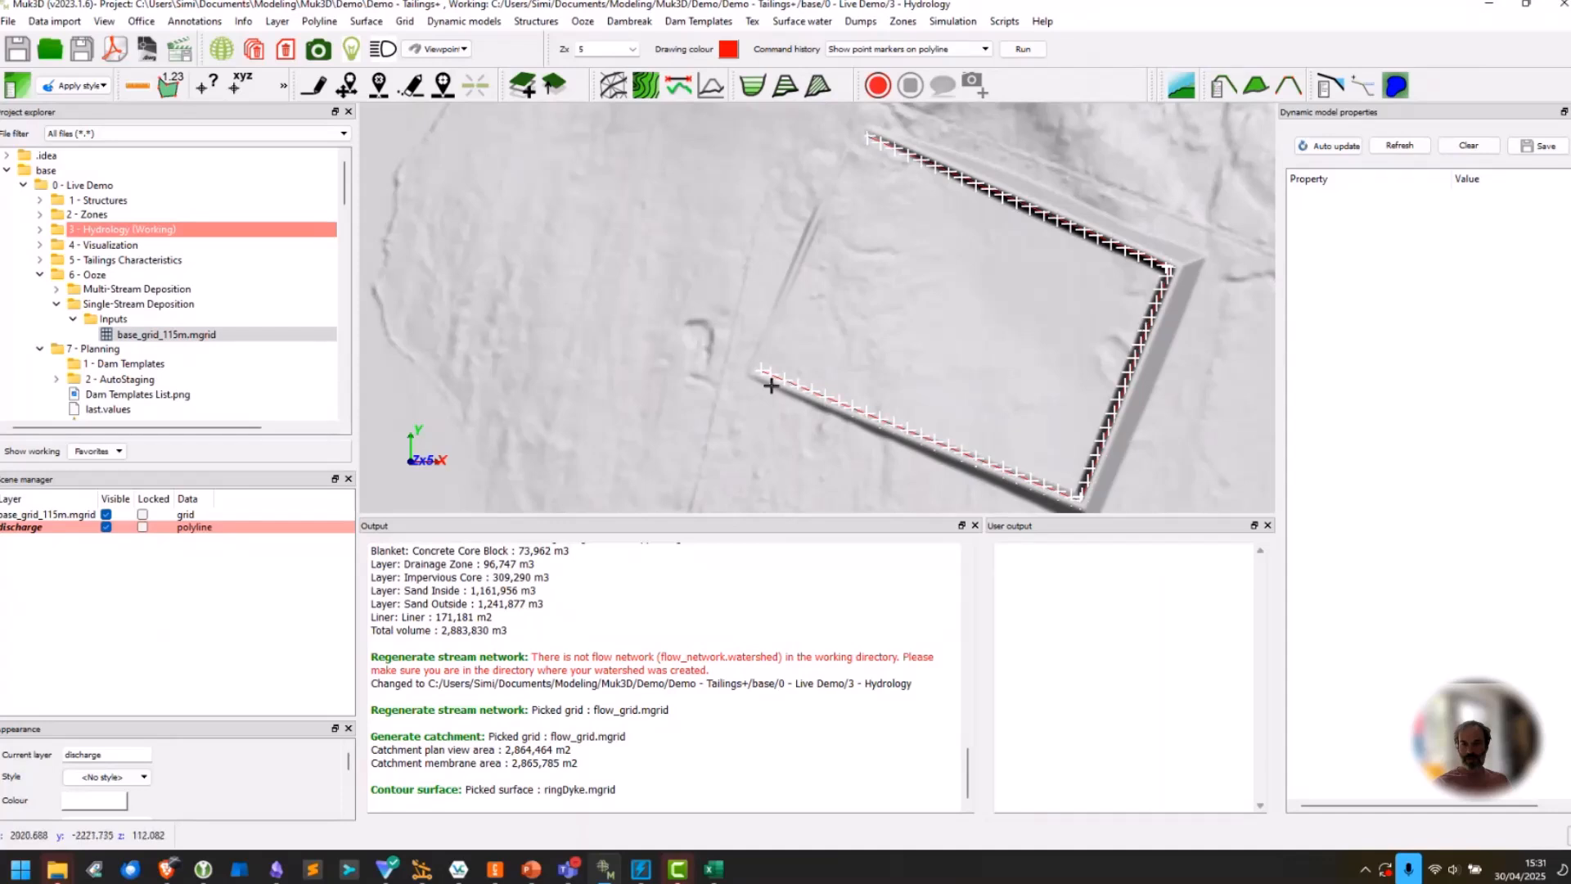
pyautogui.moveTo(992, 322); pyautogui.dragTo(876, 304, button='middle')
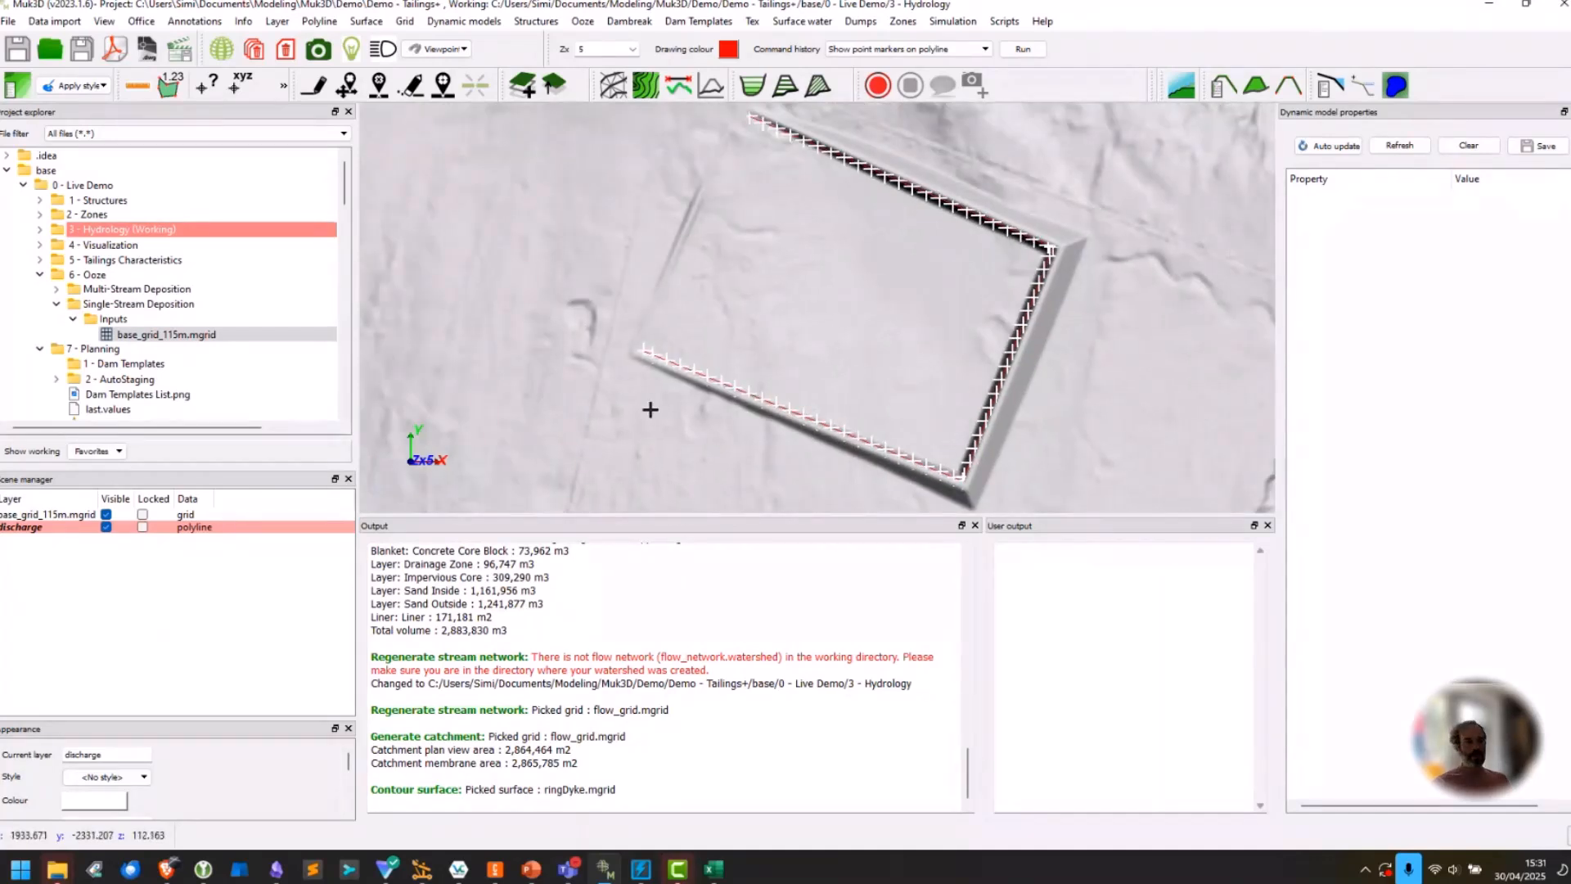
pyautogui.rightClick(127, 308)
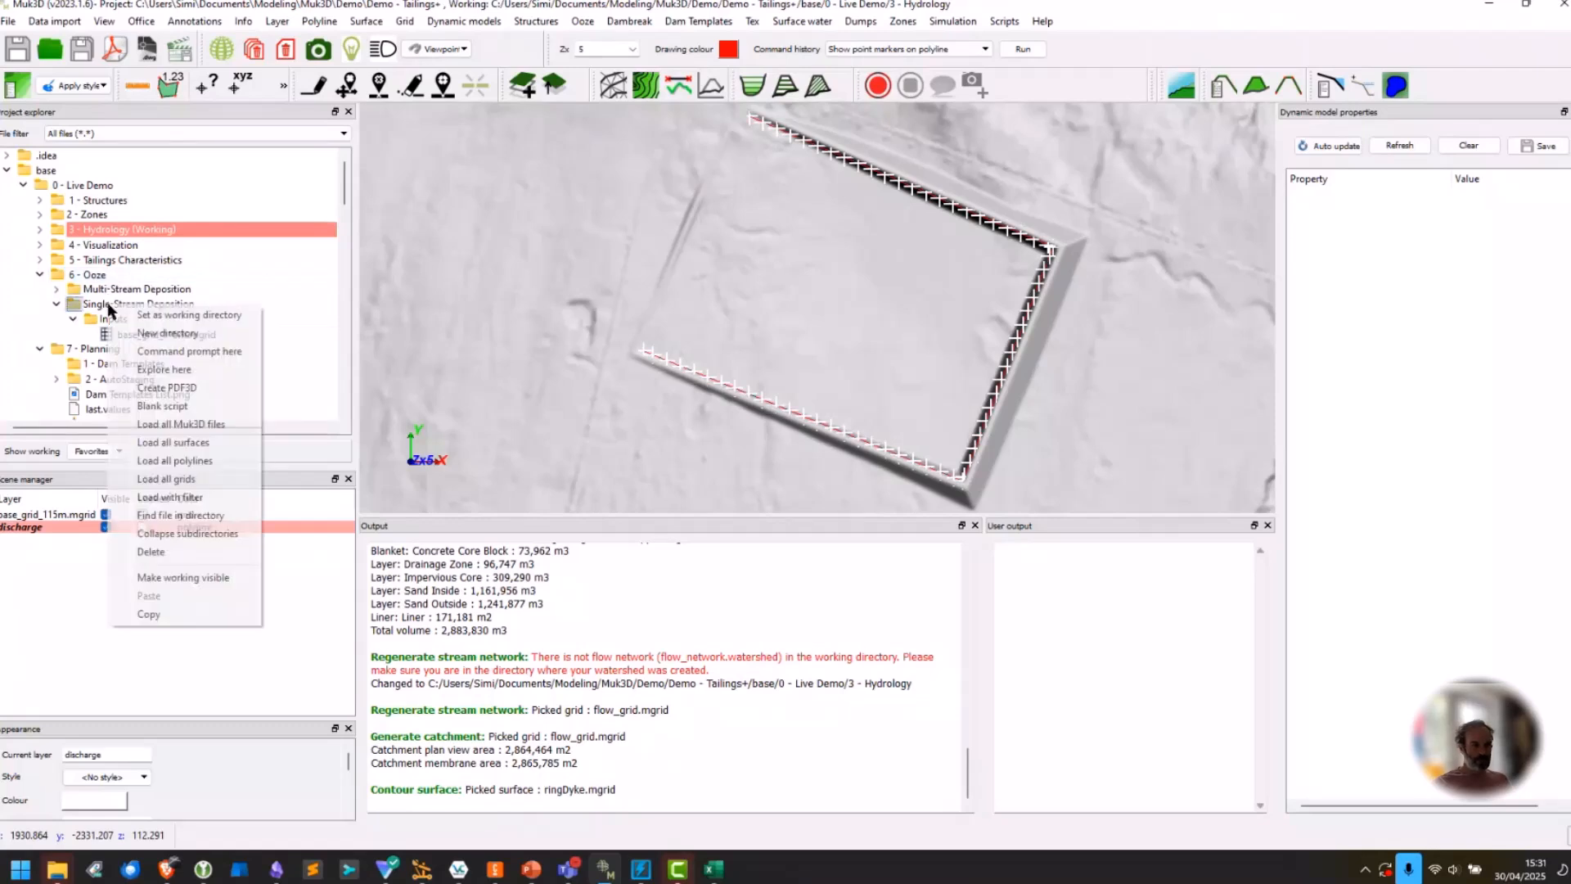
pyautogui.click(151, 315)
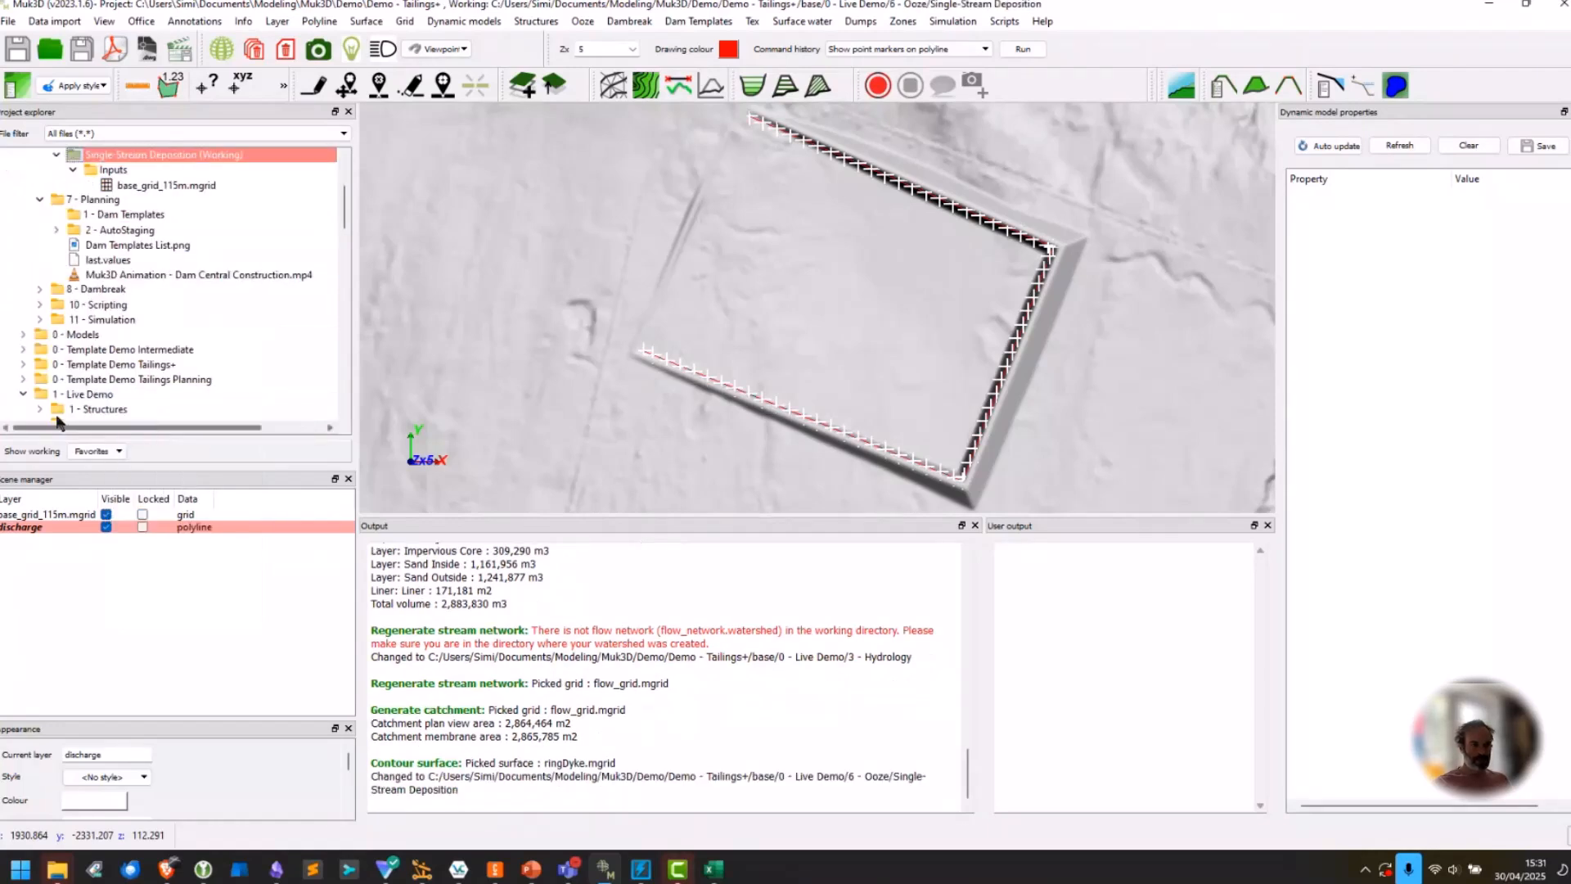
# Save the discharge polyline layer as discharge_line in the Muk3D Curve format.
pyautogui.rightClick(34, 524)
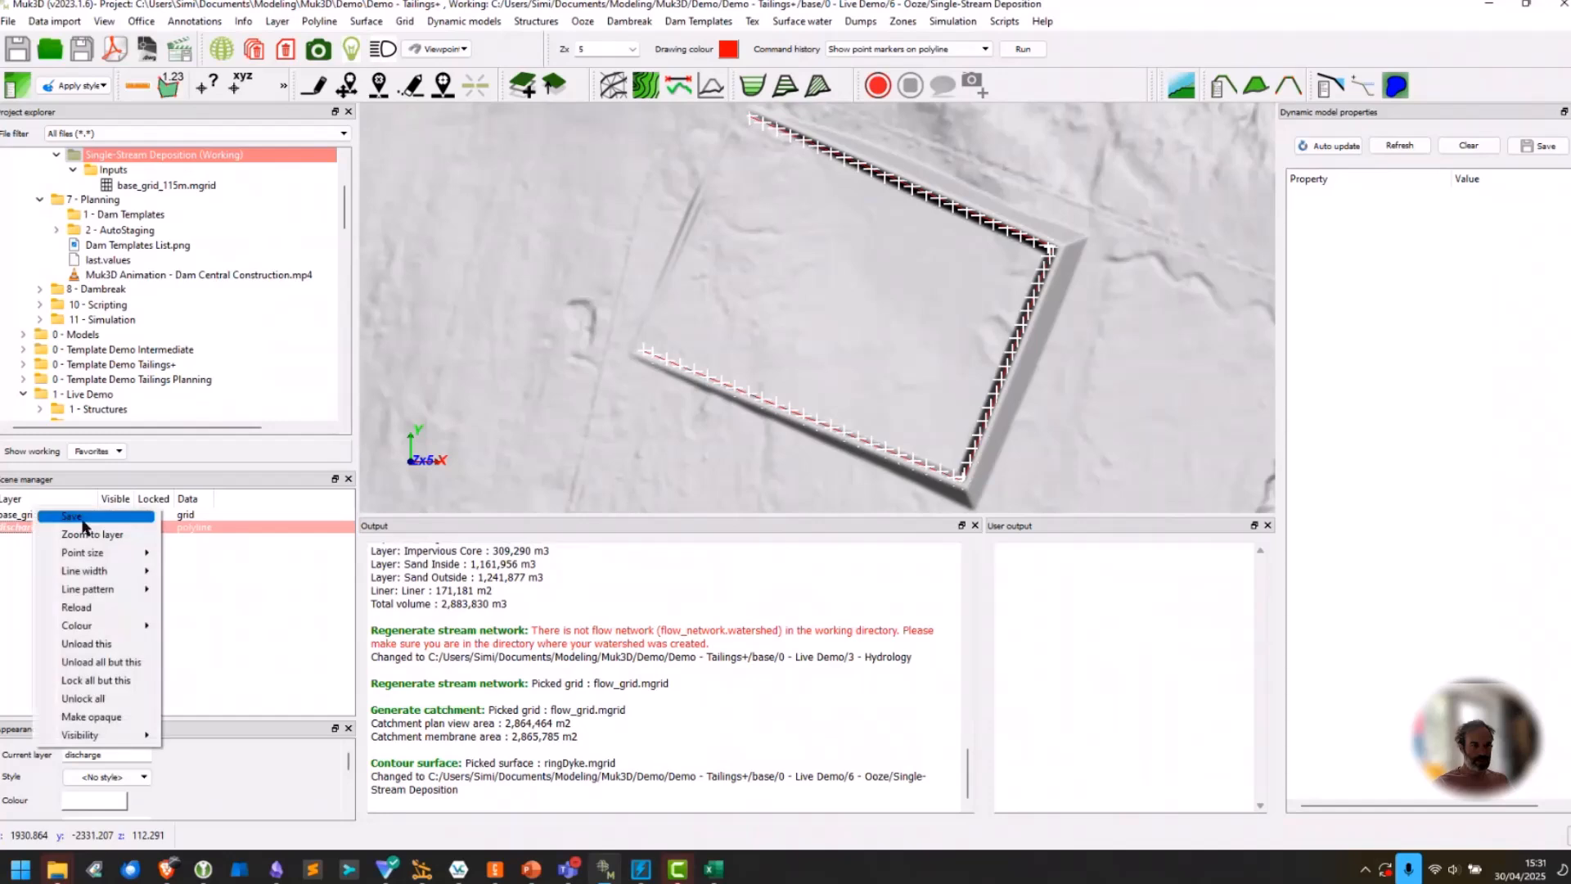
pyautogui.click(82, 531)
pyautogui.press('End')
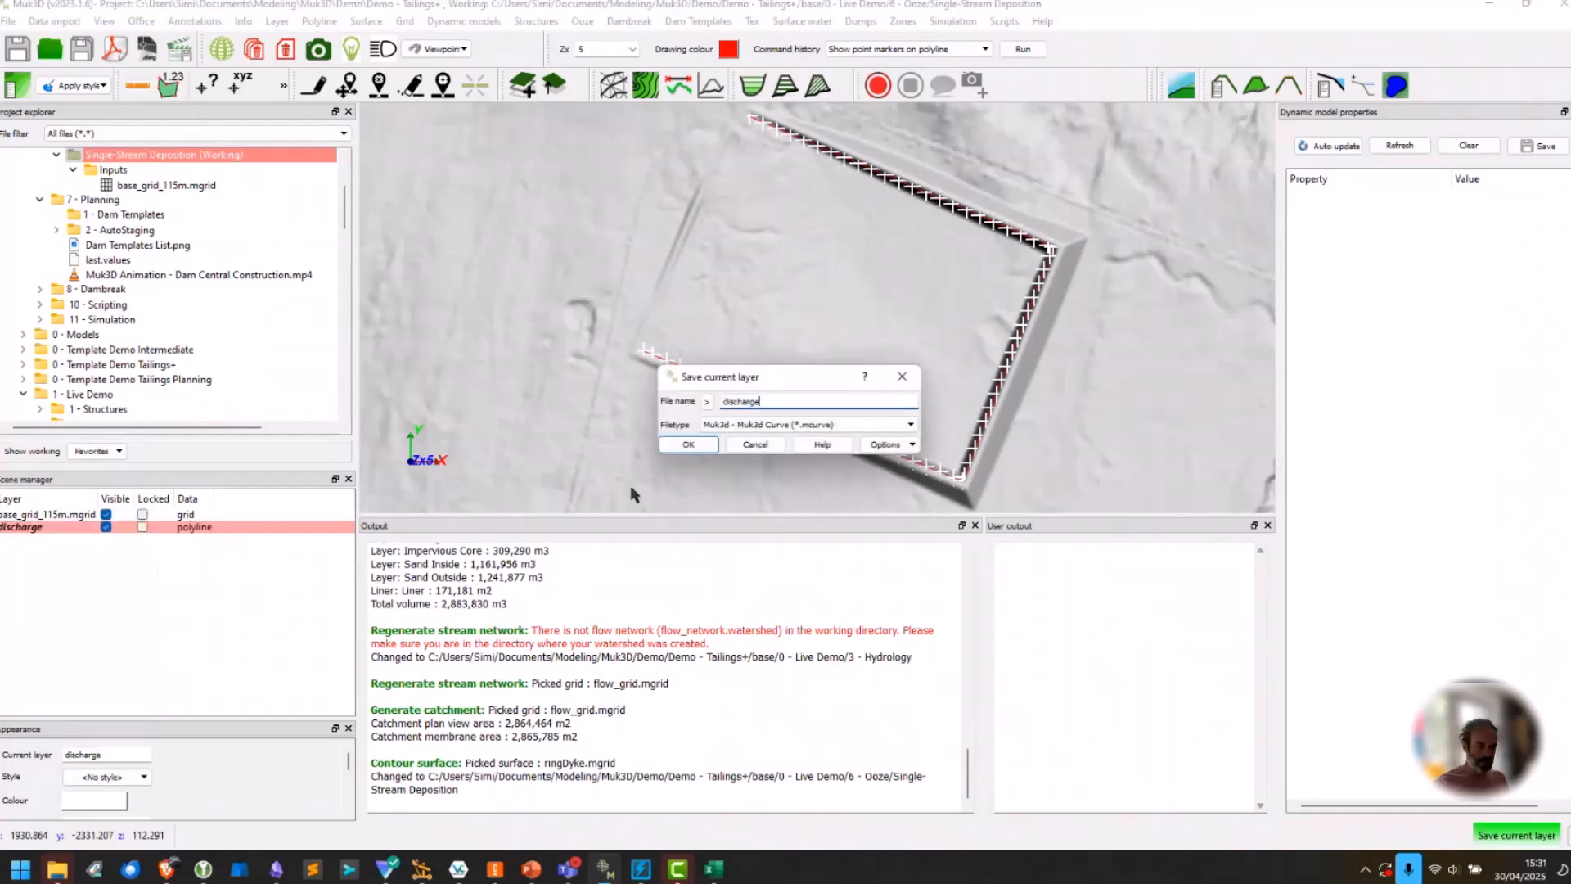
pyautogui.write('_line')
pyautogui.press('Return')
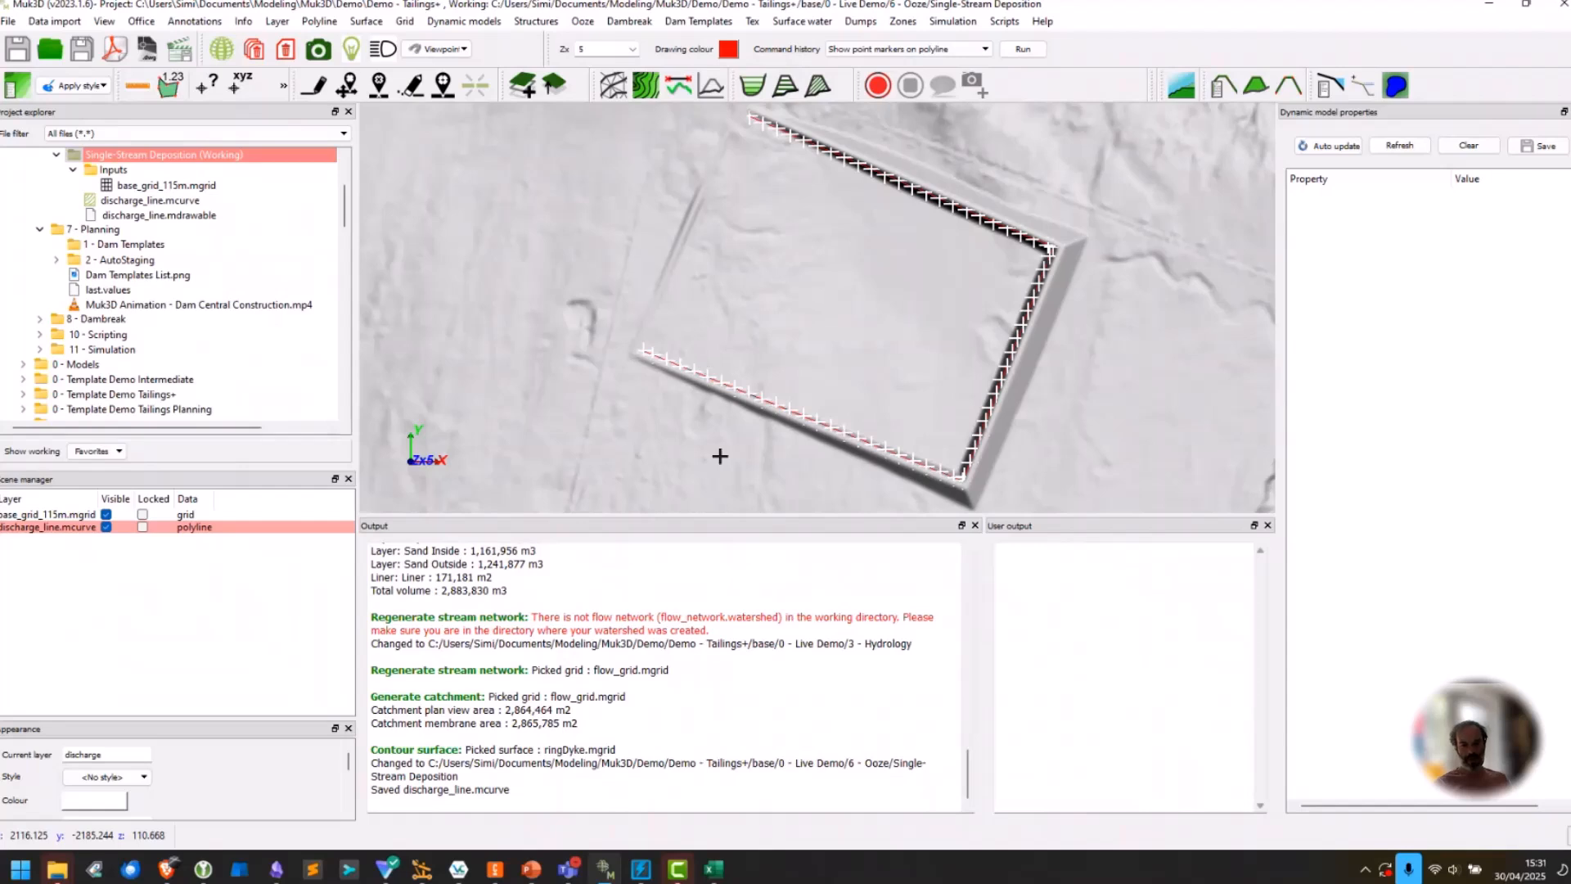
# Switch to the PowerPoint slide show and advance past the Muk3D Suite slide to the Muk3D Formation structures.
pyautogui.moveTo(568, 869)
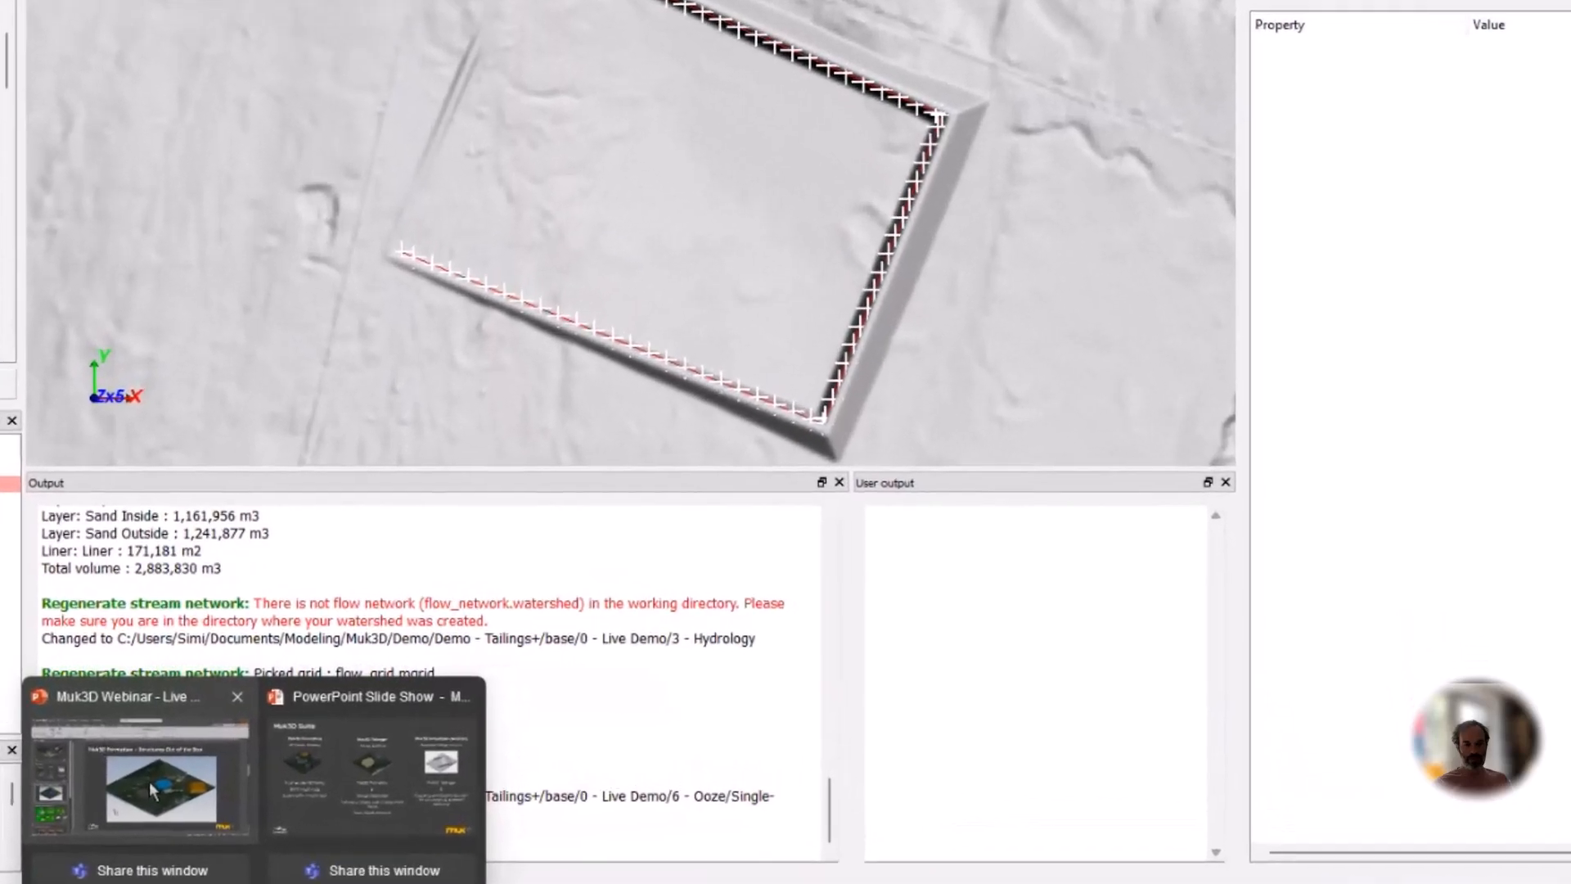
pyautogui.click(449, 753)
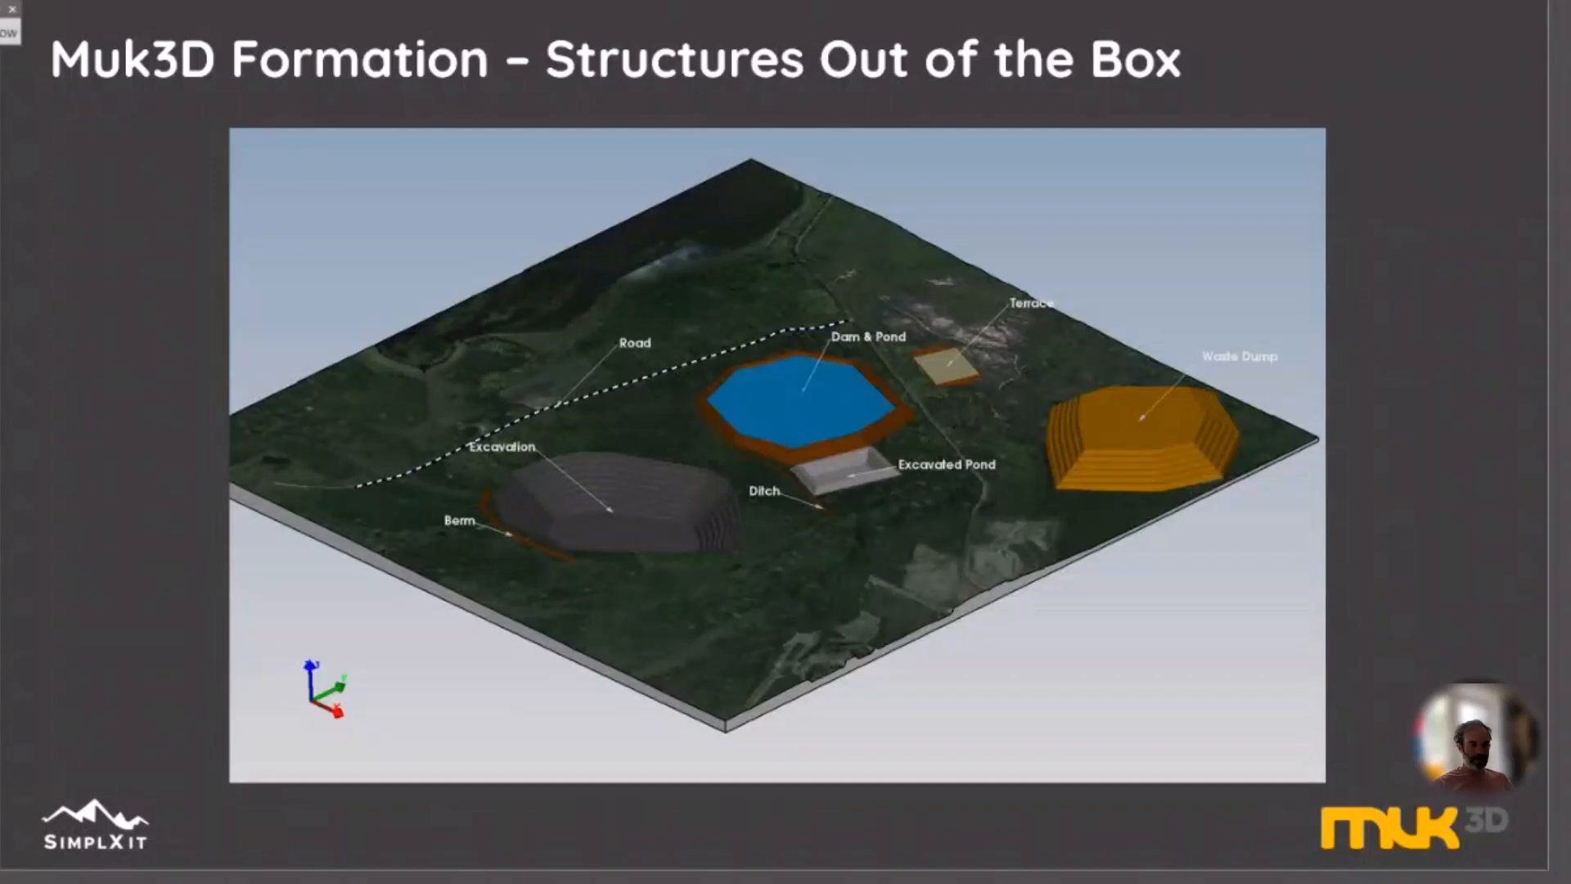
pyautogui.click(725, 596)
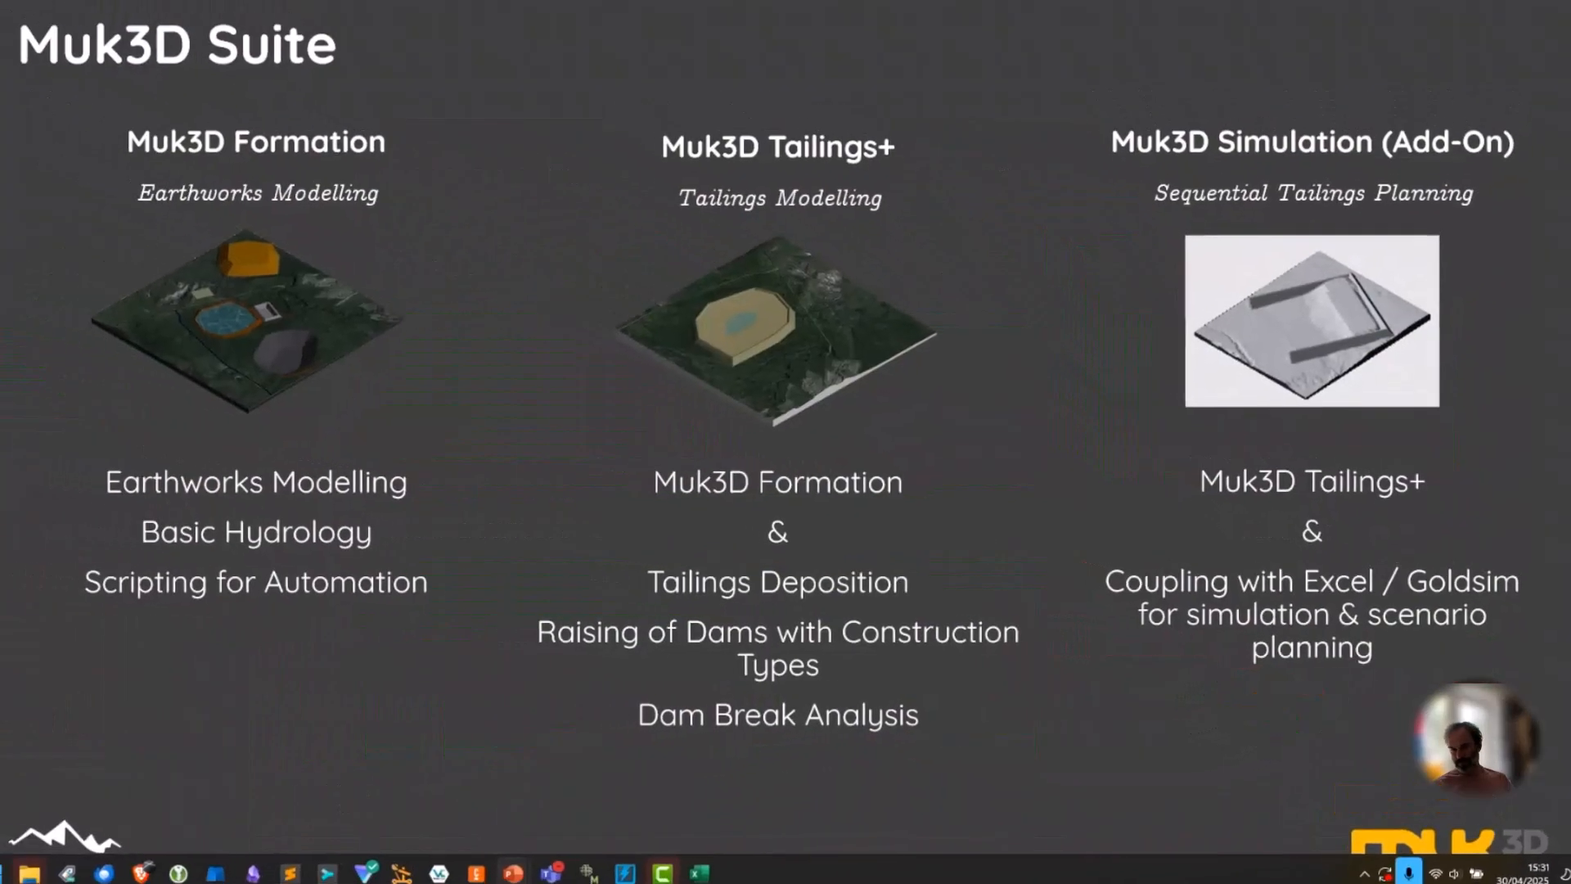
pyautogui.press('Right')
pyautogui.press('Right')
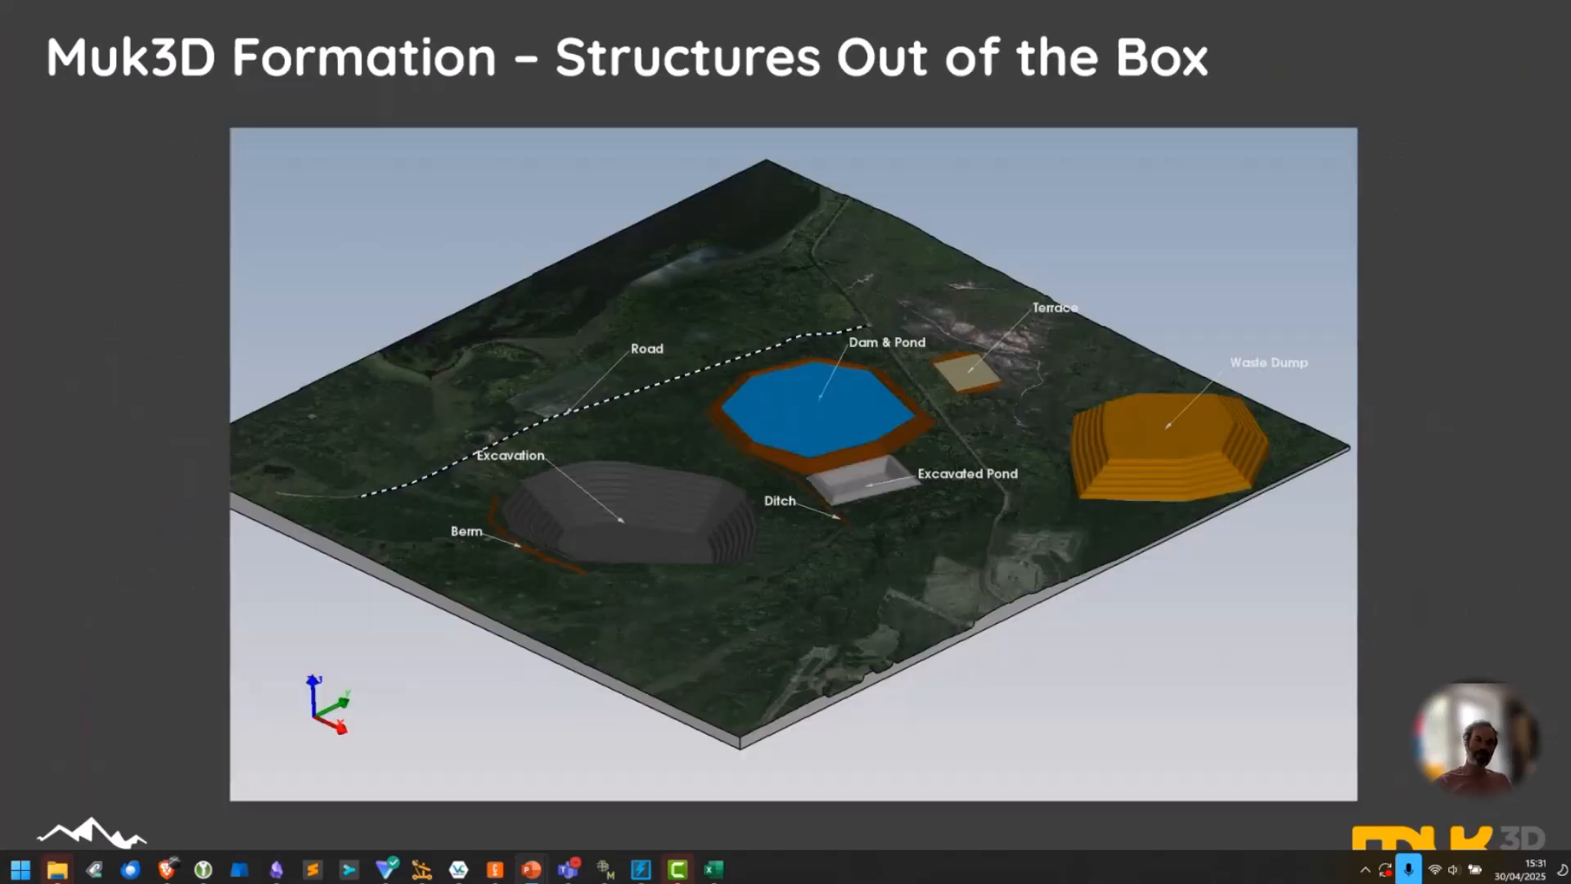
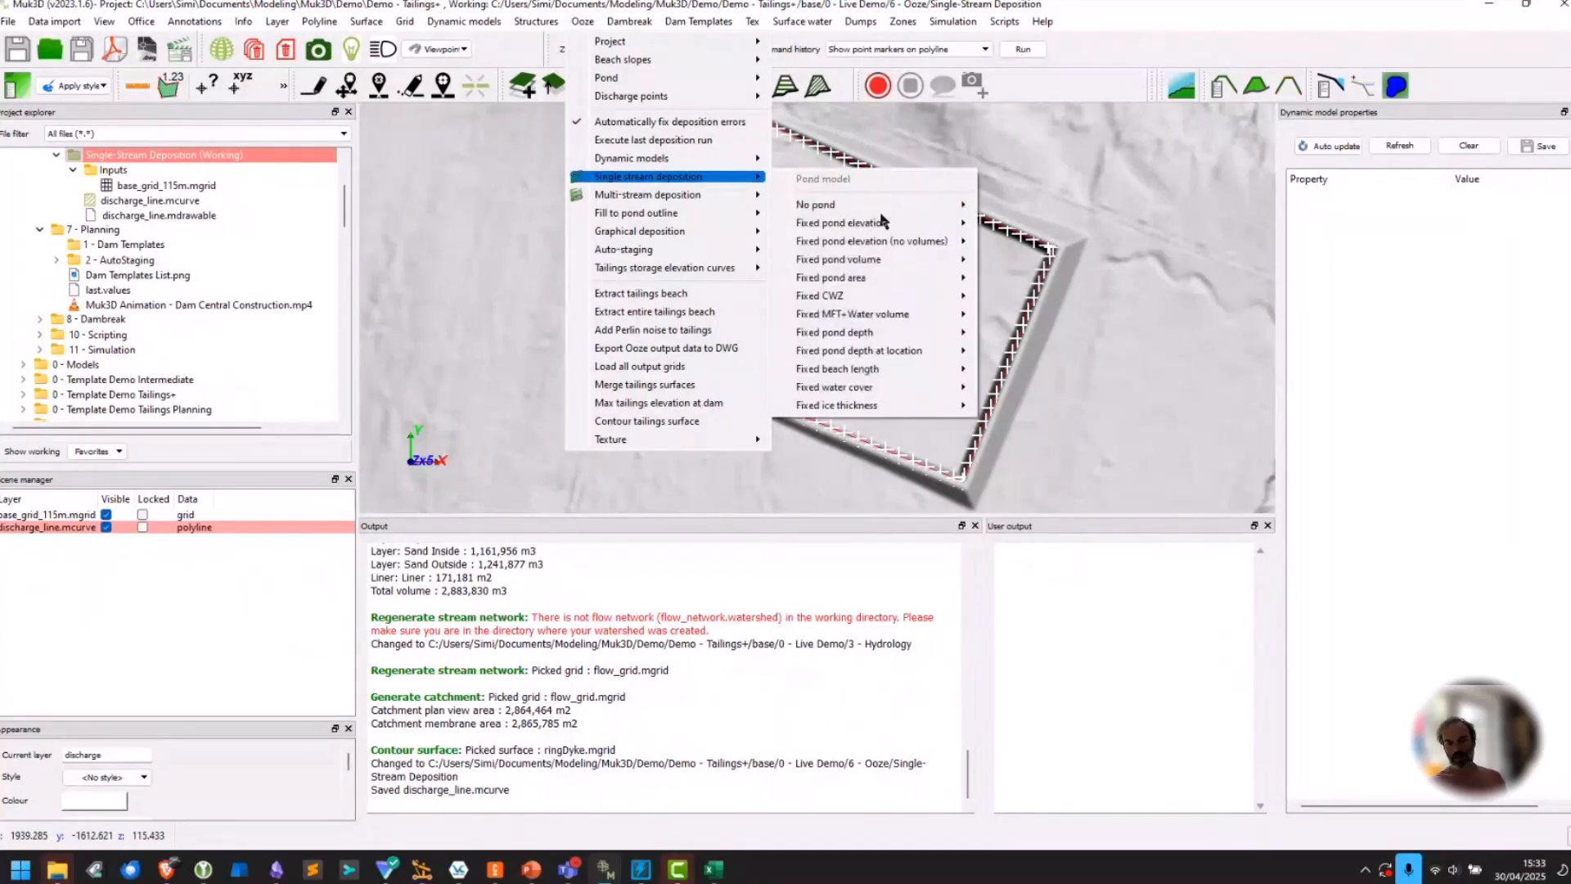
# Start a single-stream deposition with fixed pond volume, as drawn, using base_grid_115m.mgrid from the Inputs folder as base grid.
pyautogui.moveTo(891, 267)
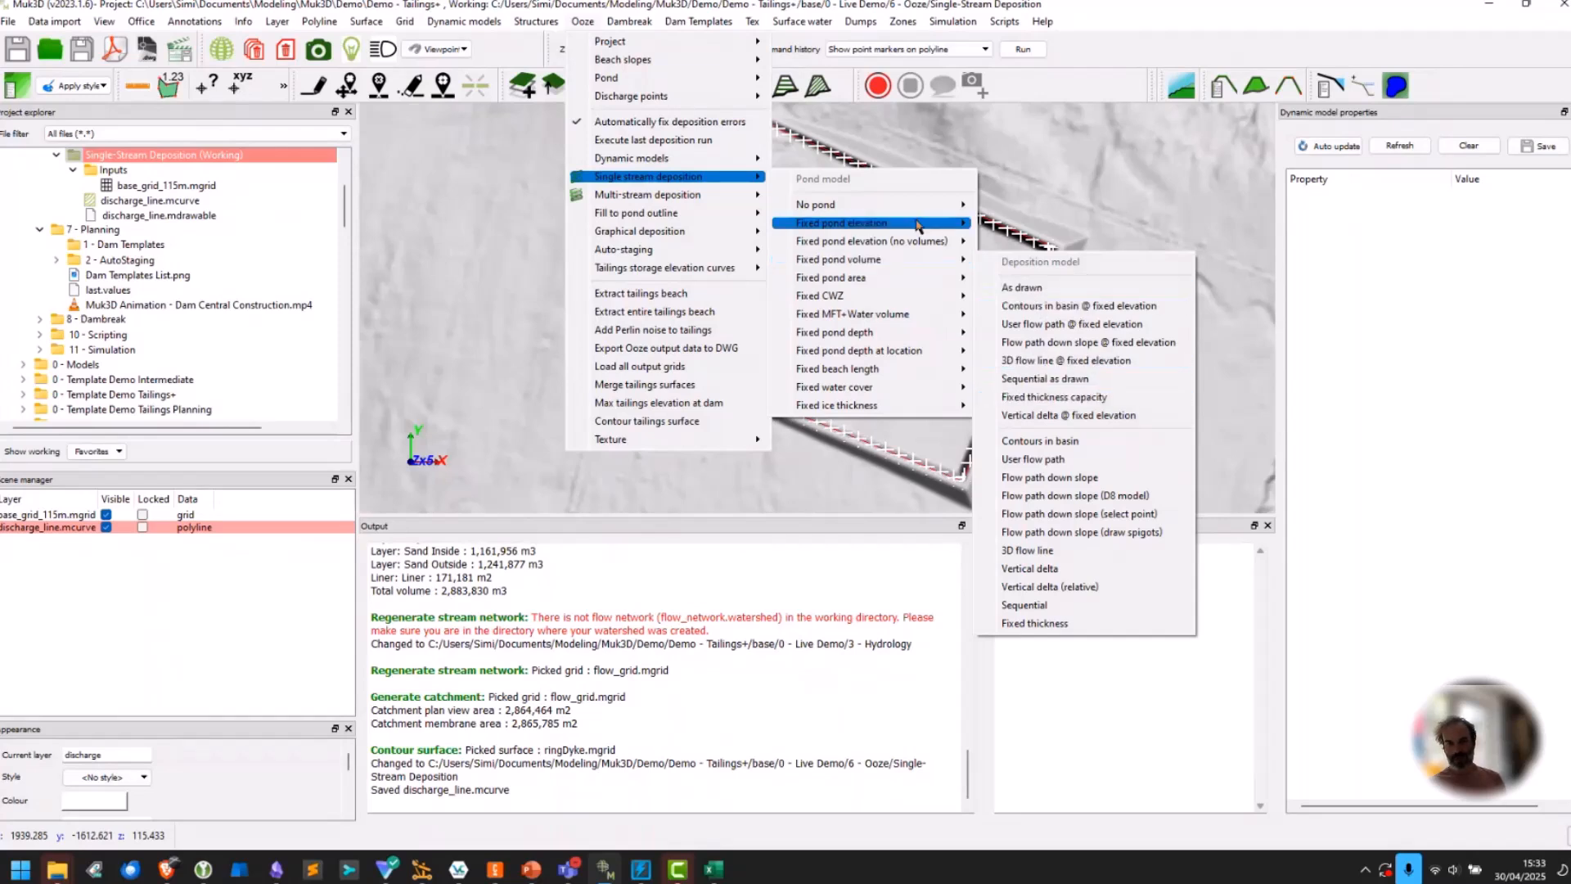
pyautogui.moveTo(858, 212)
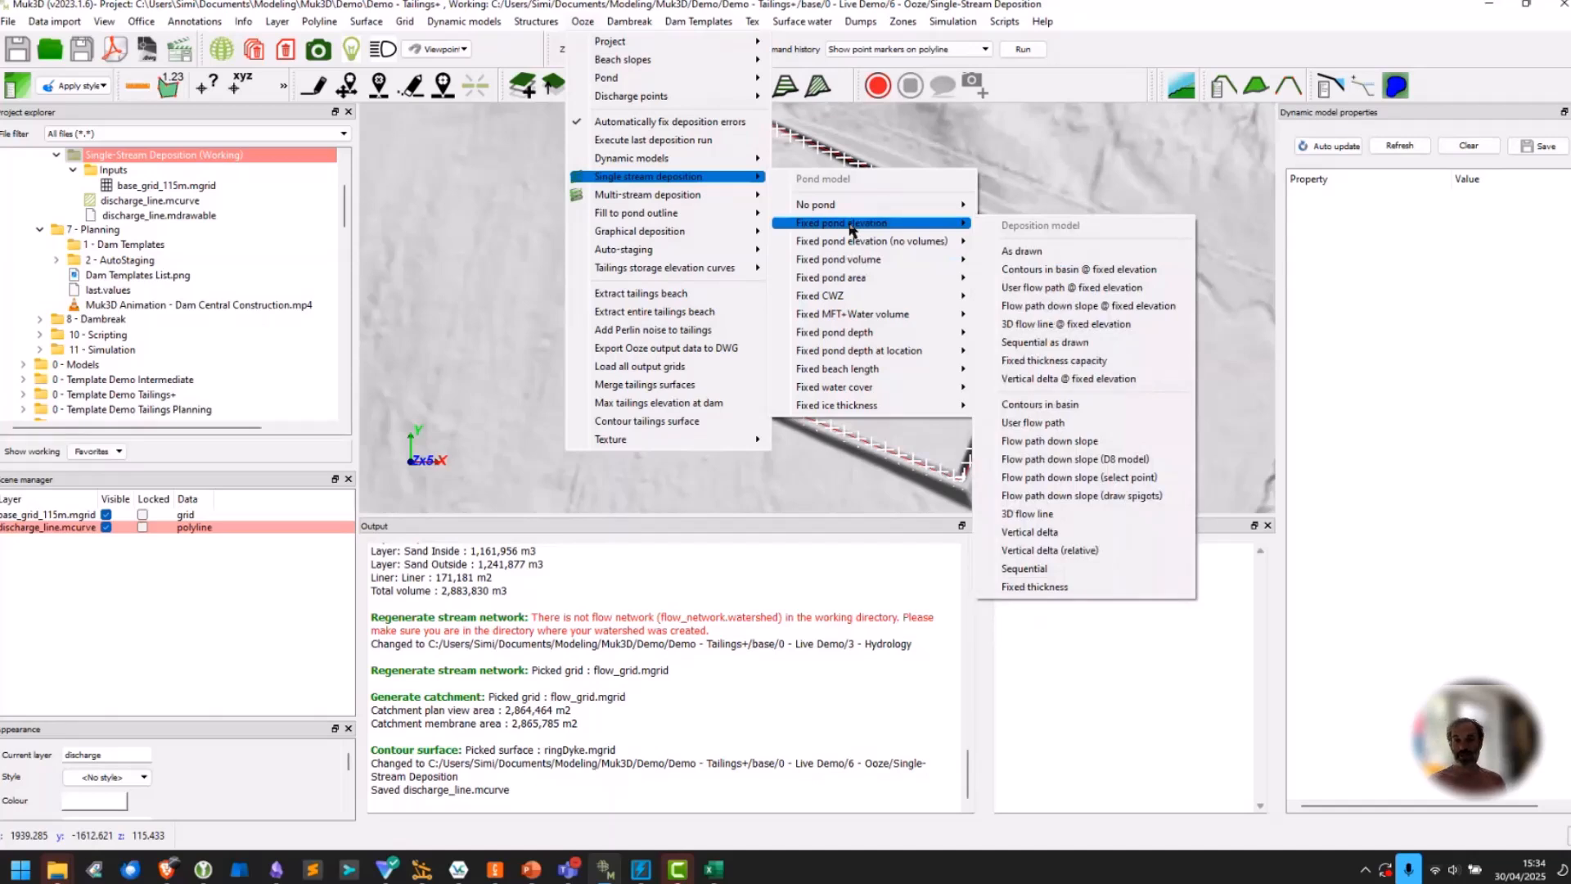
pyautogui.moveTo(839, 409)
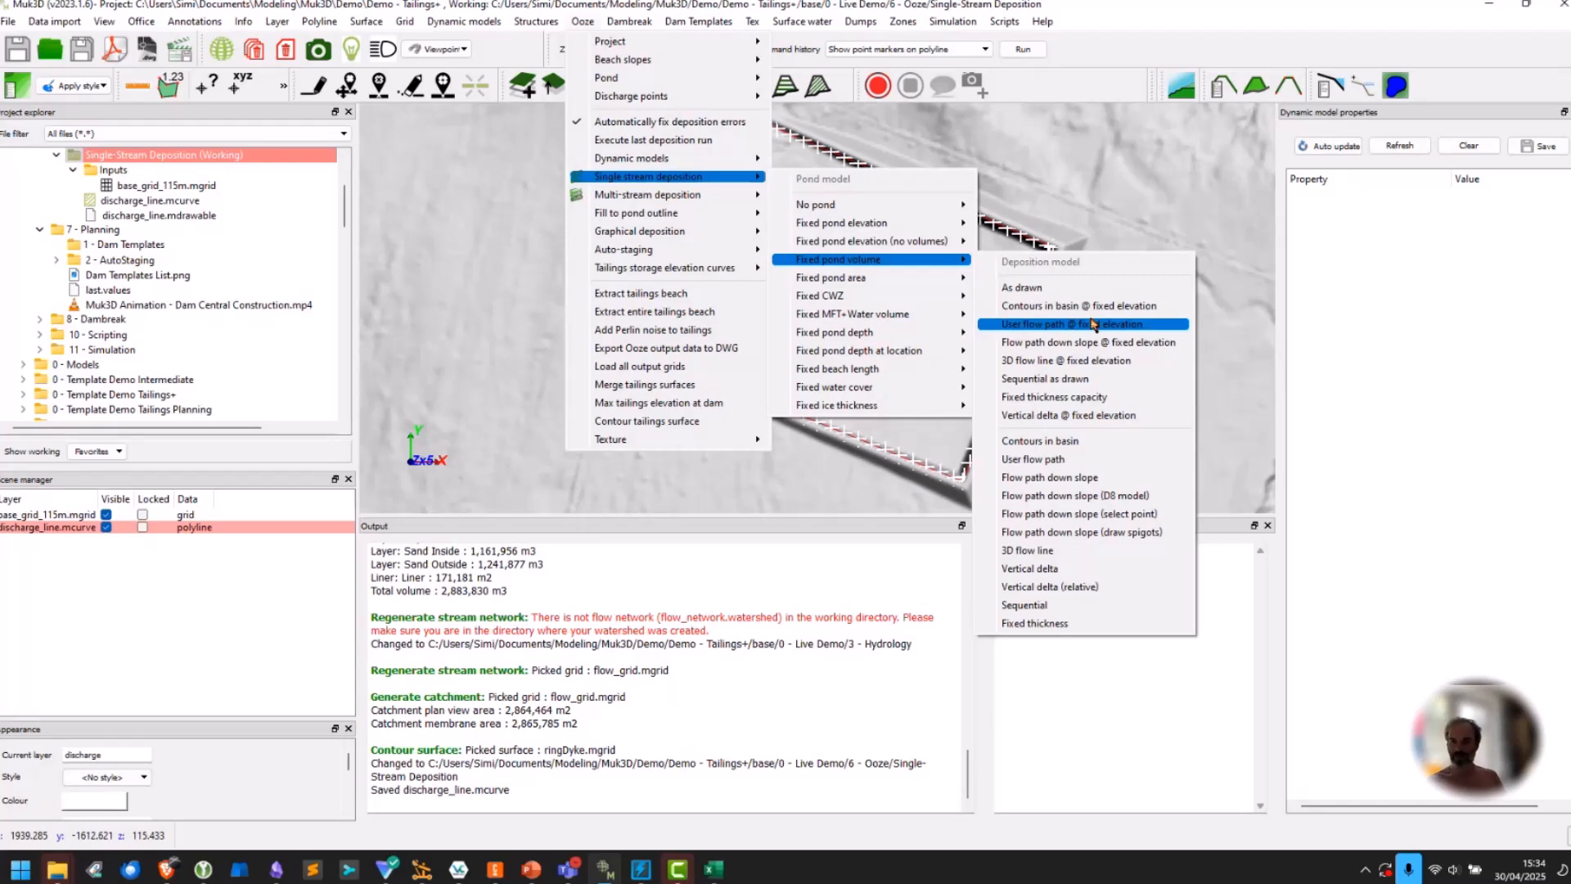
pyautogui.click(1064, 292)
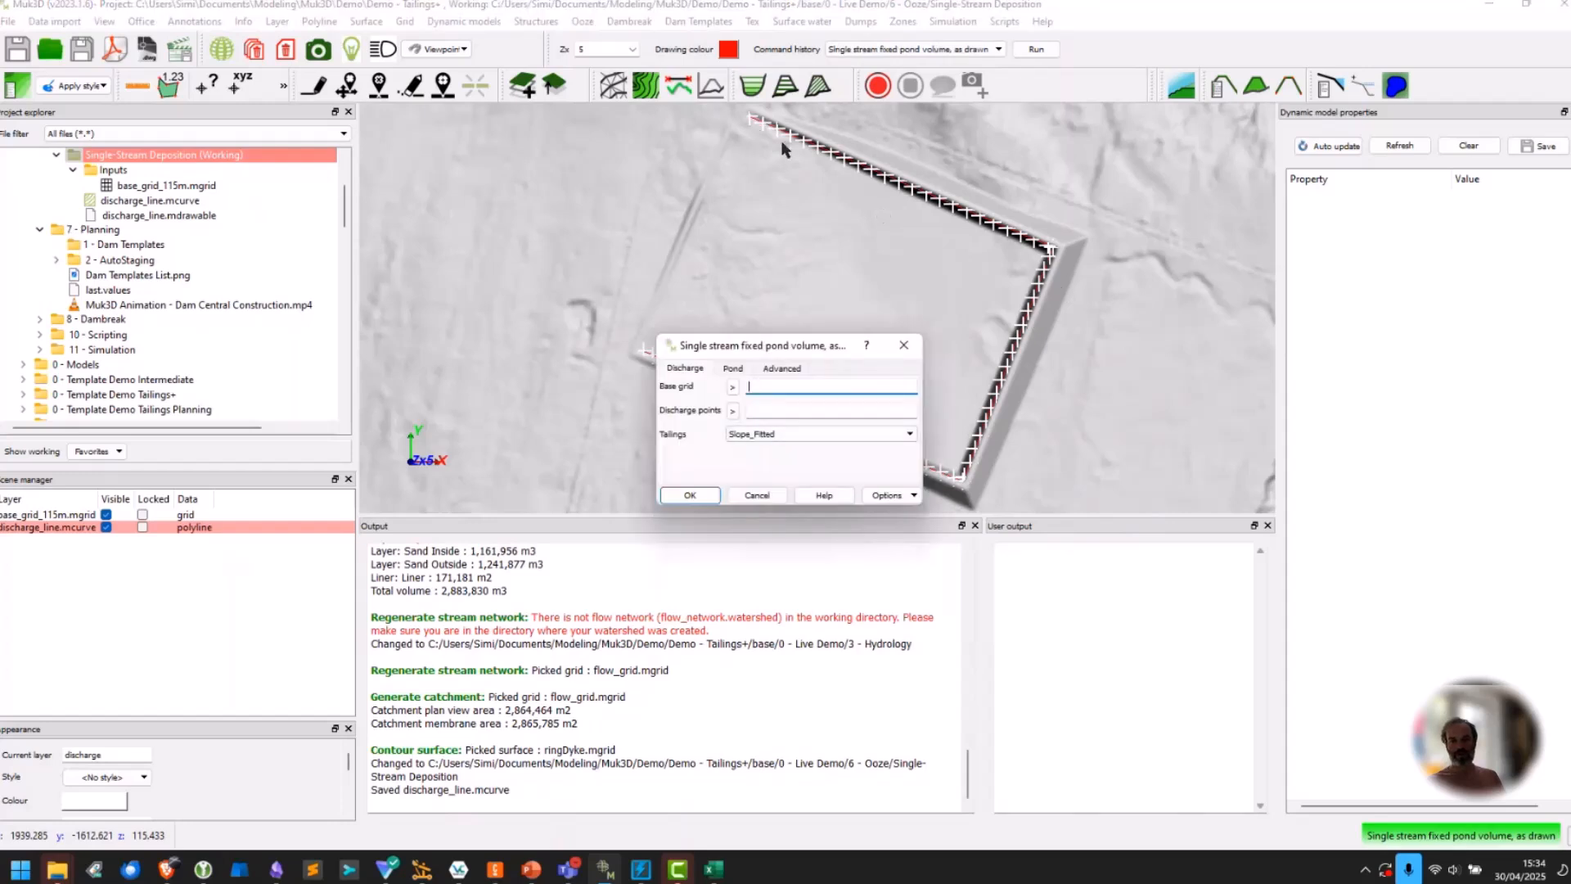
pyautogui.click(733, 388)
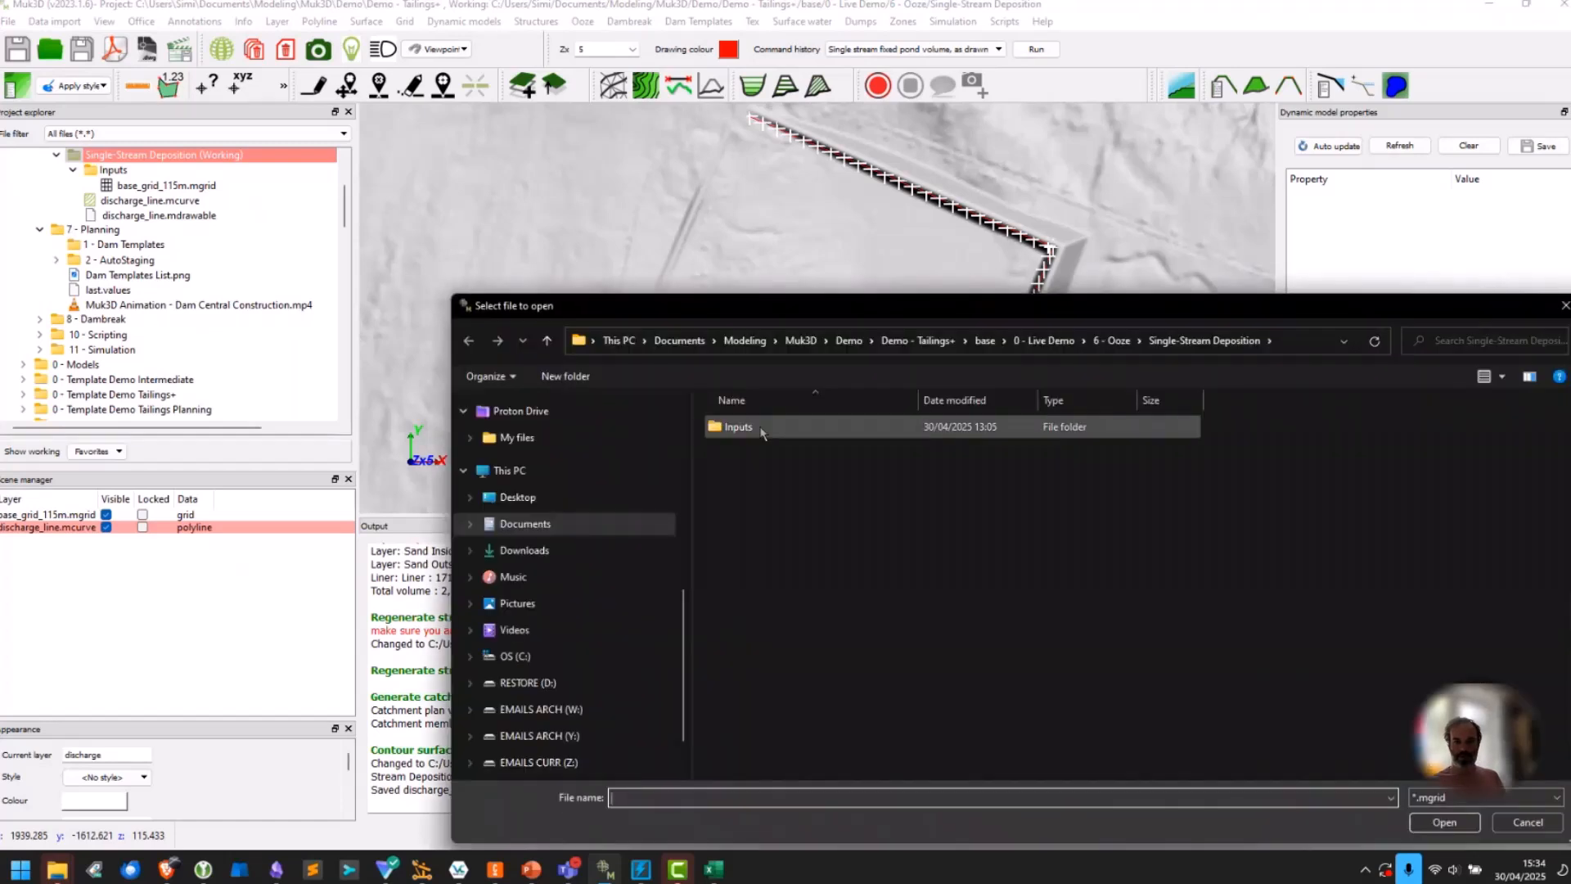
pyautogui.doubleClick(759, 429)
pyautogui.doubleClick(745, 427)
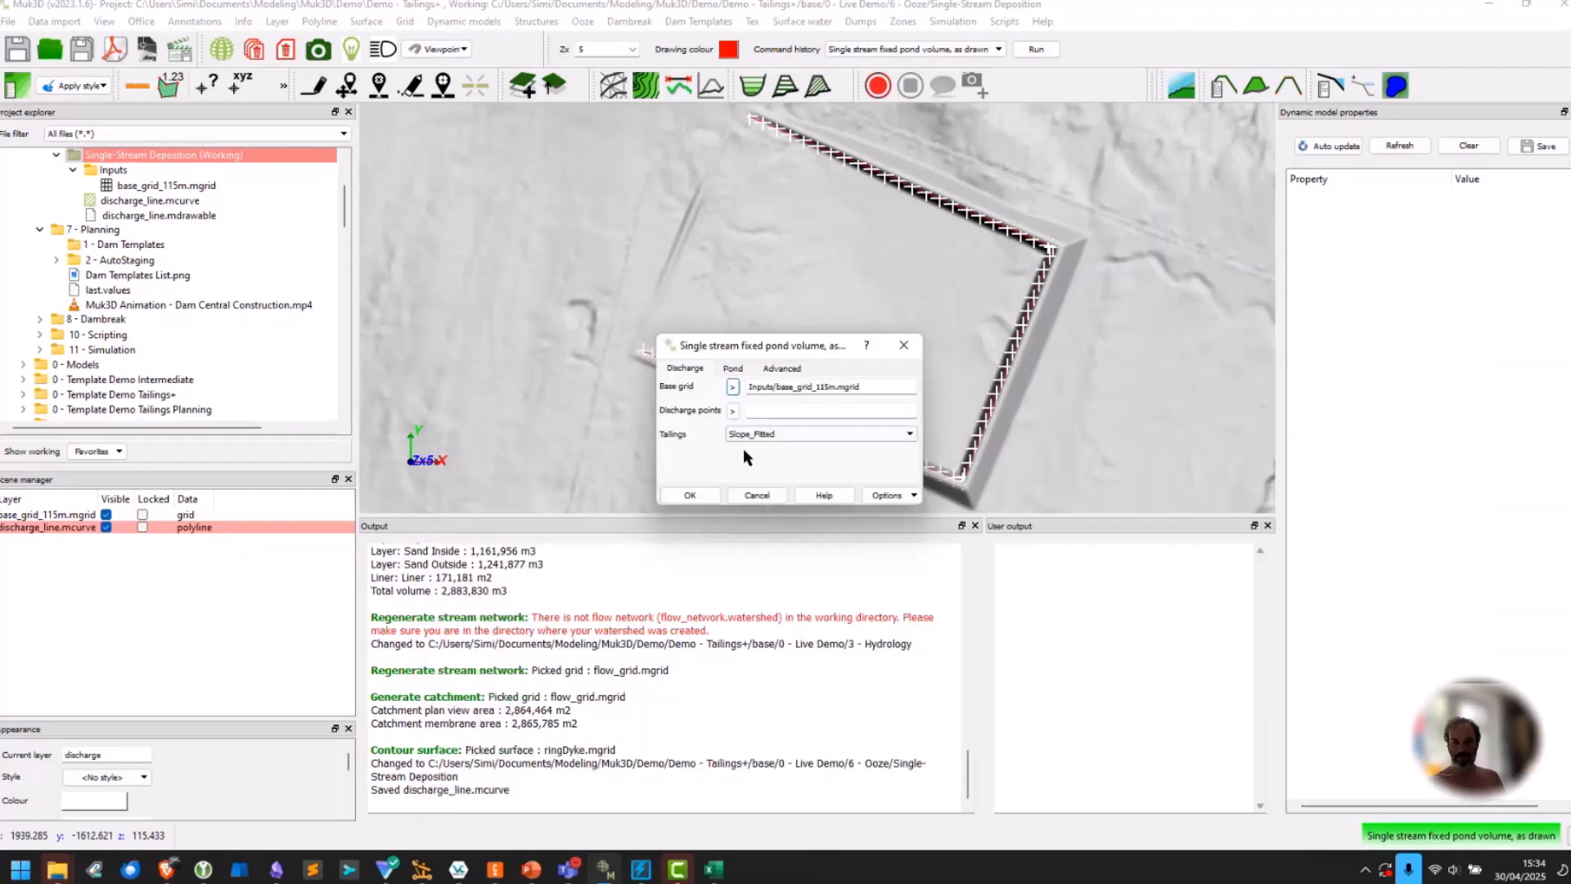
# Use discharge_line.mcurve for the discharge points and choose Sand as the tailings.
pyautogui.click(732, 411)
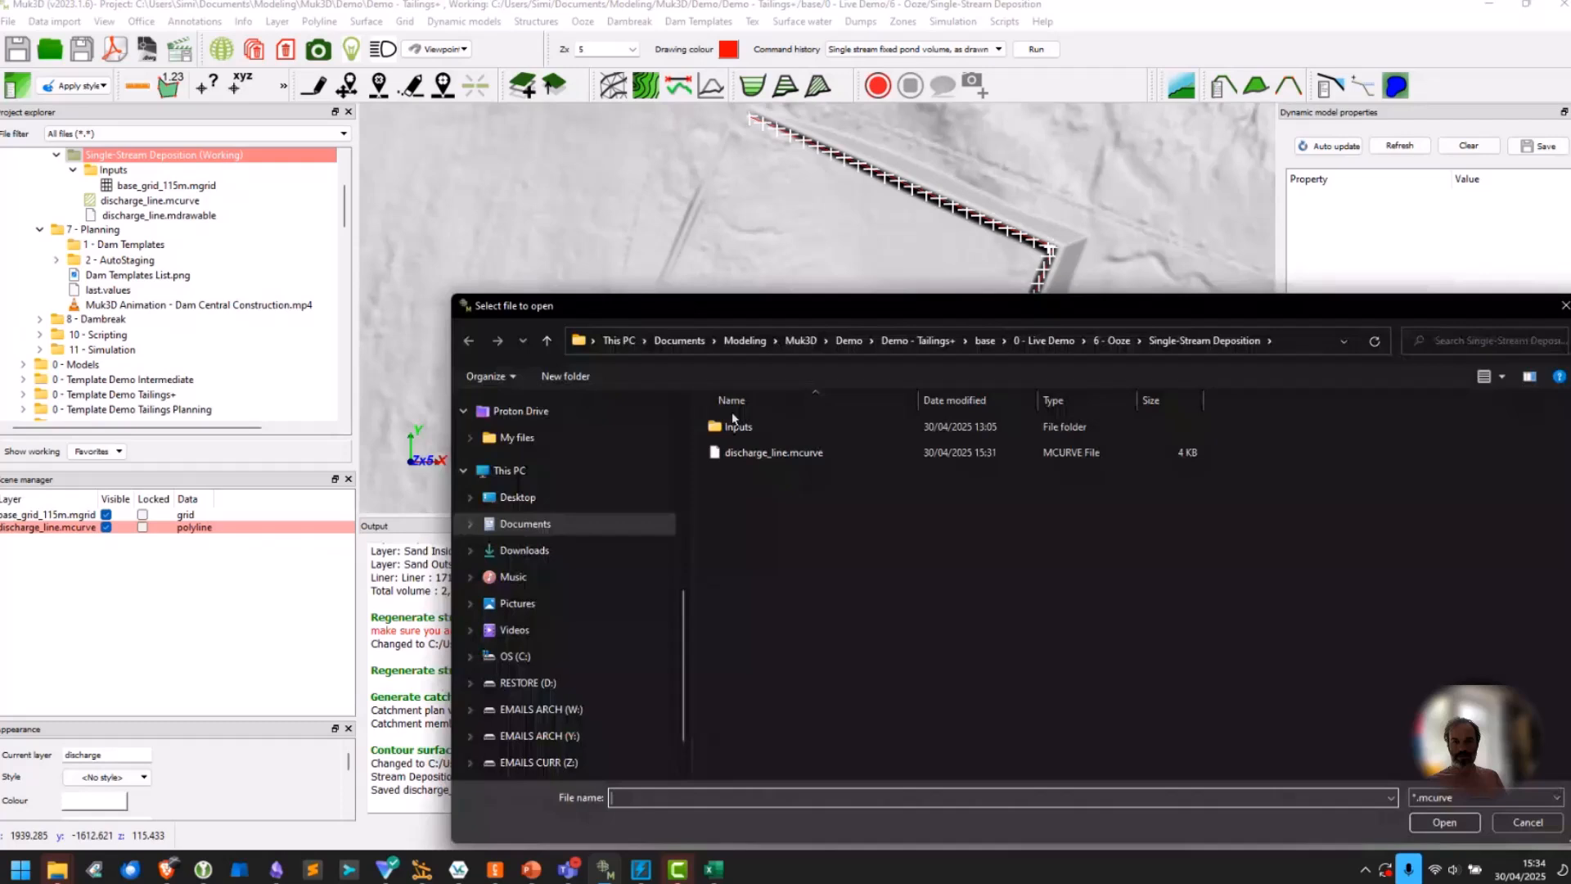
pyautogui.click(764, 454)
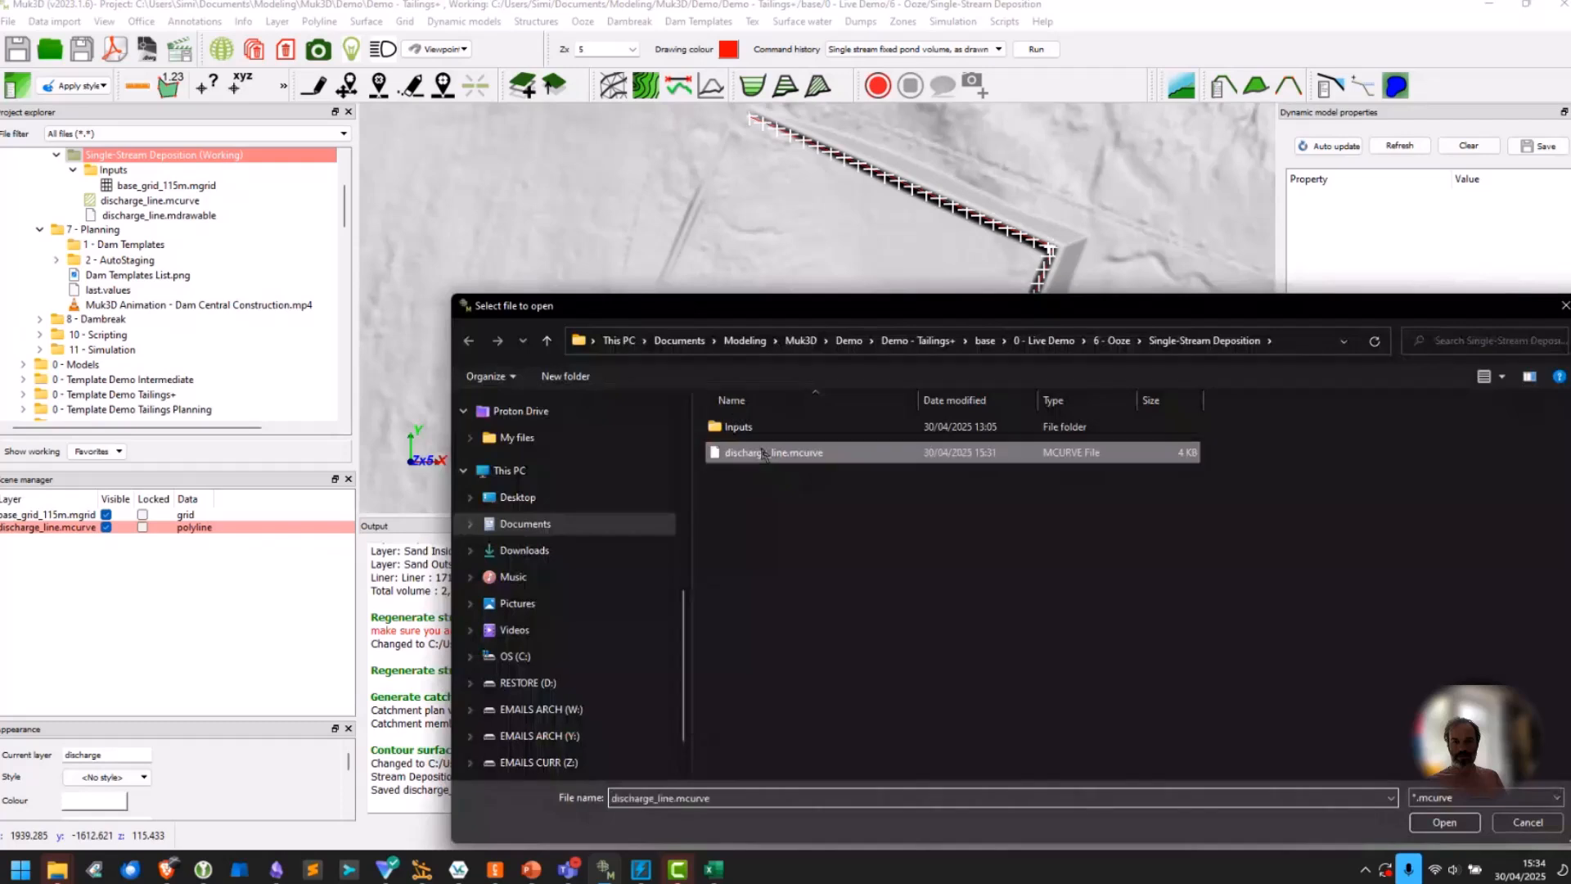
pyautogui.doubleClick(764, 453)
pyautogui.click(779, 434)
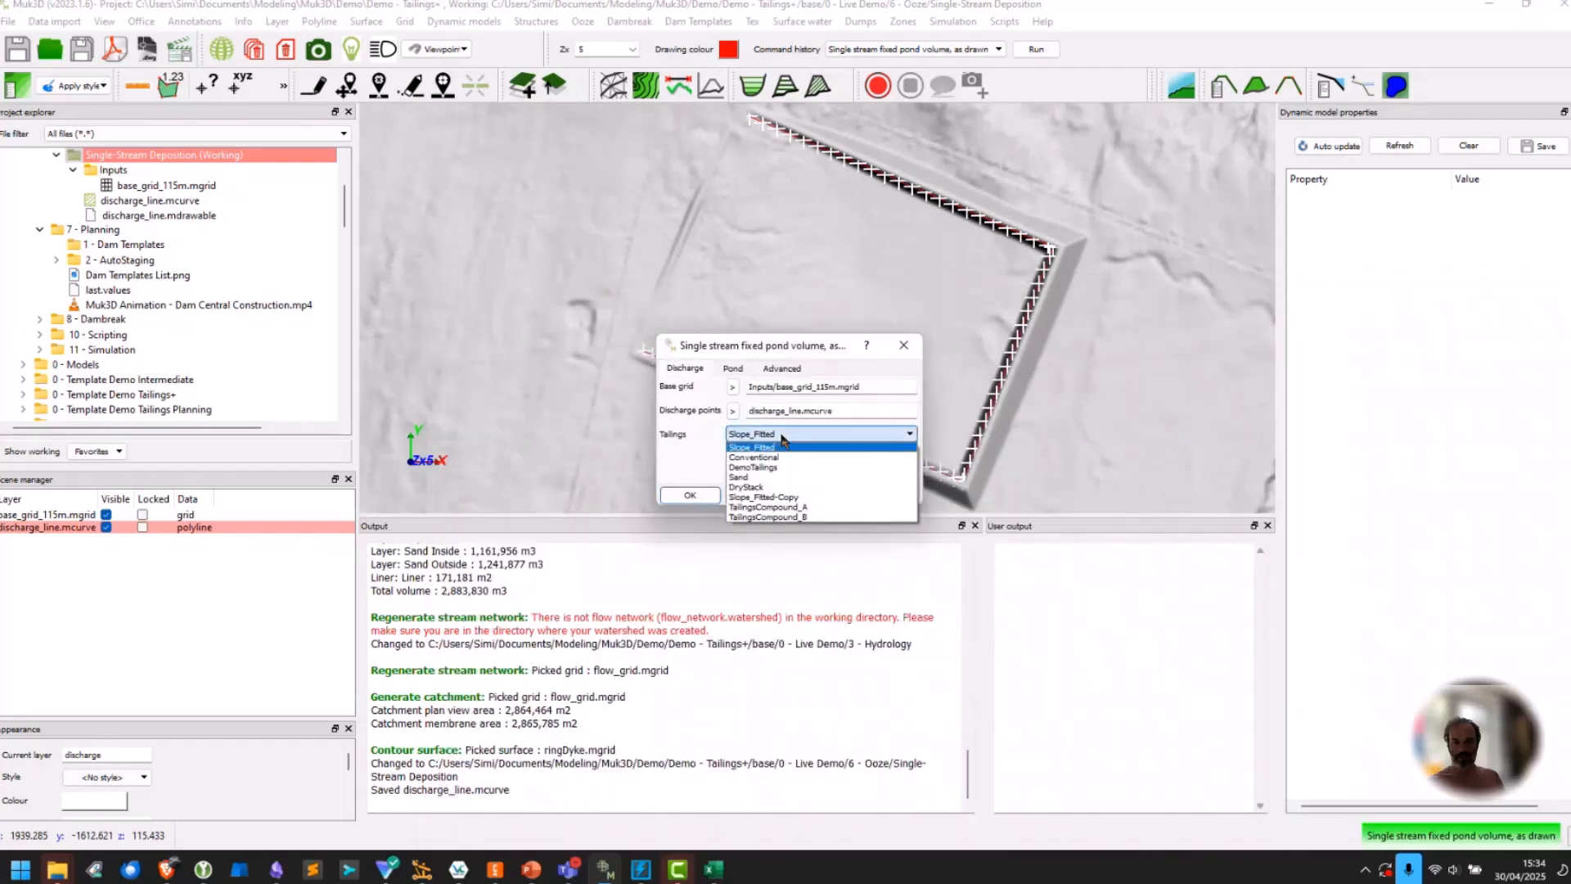
pyautogui.click(767, 478)
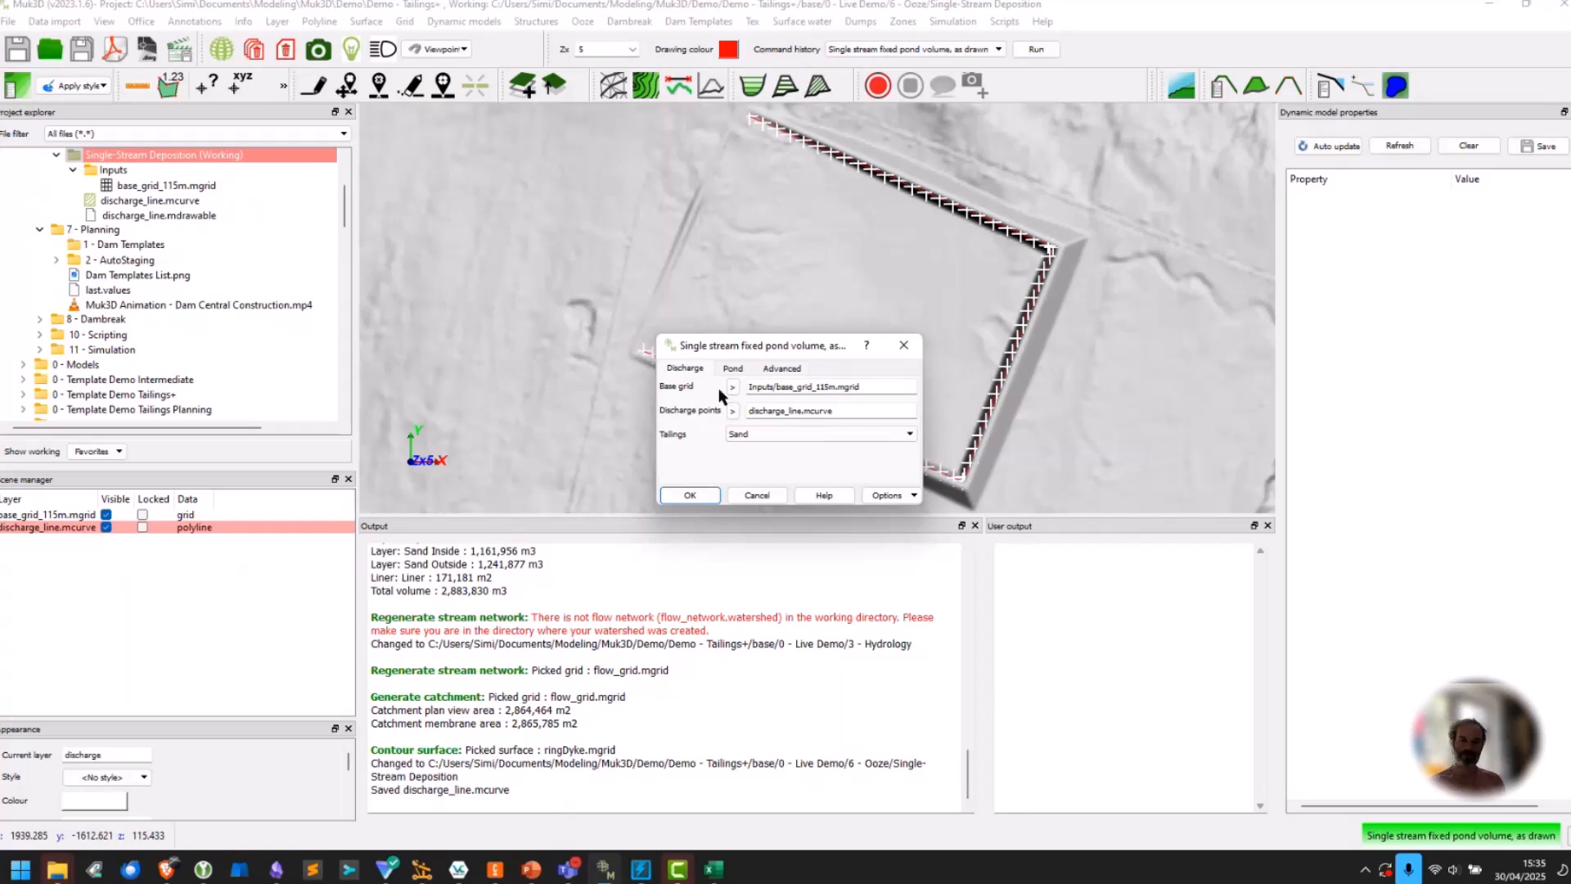
# Set the pond volume to 50000 m3, the initial pond elevation guess to 105 m and the maximum containment elevation to 115 m.
pyautogui.click(732, 368)
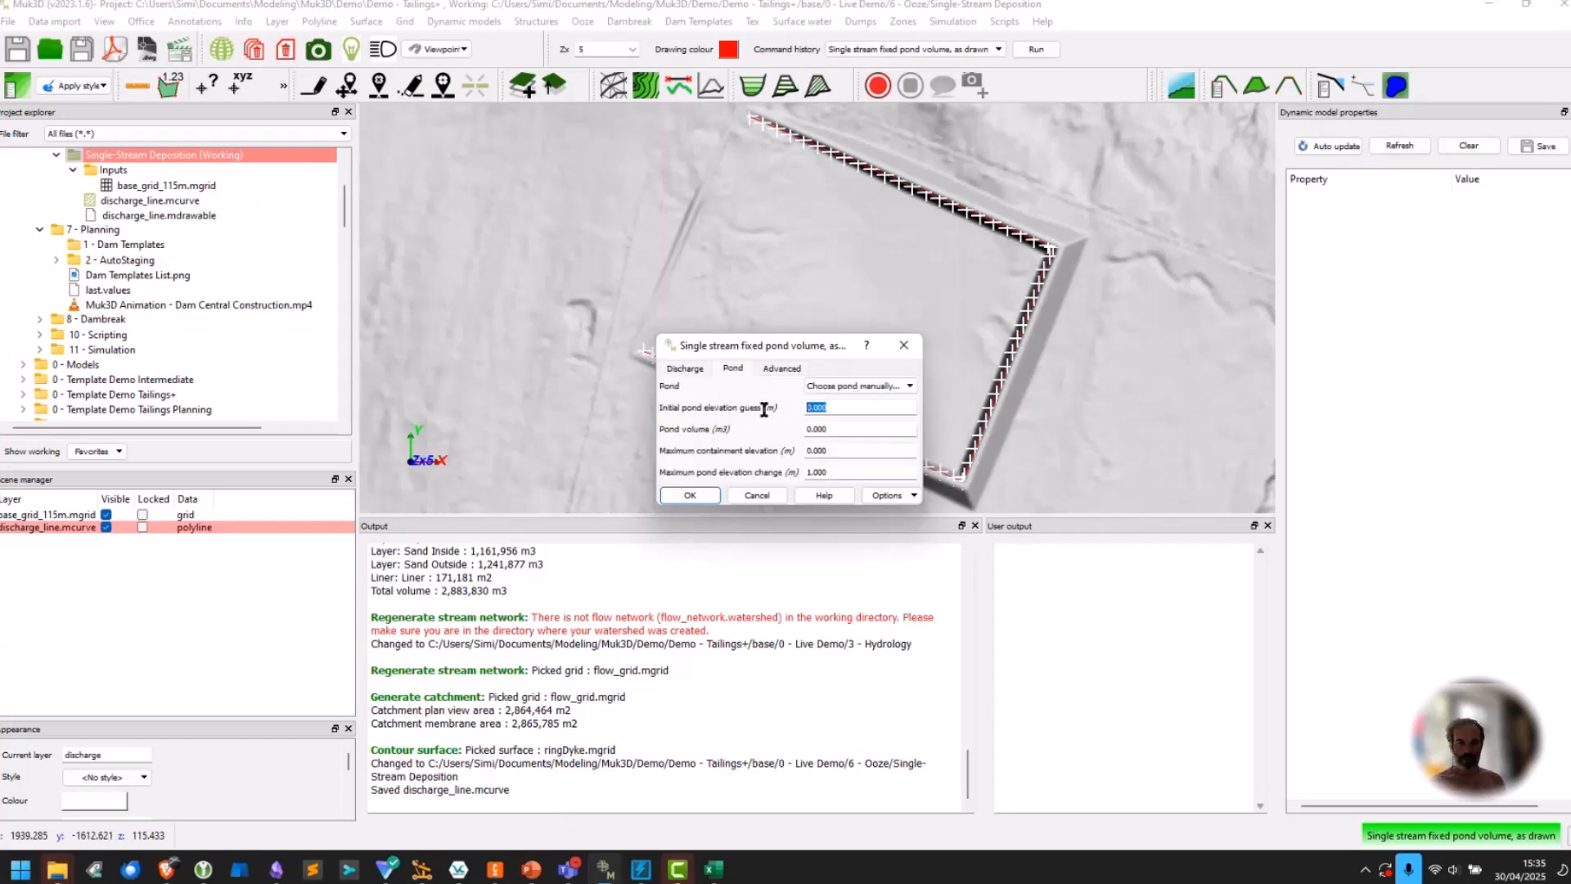
pyautogui.doubleClick(835, 428)
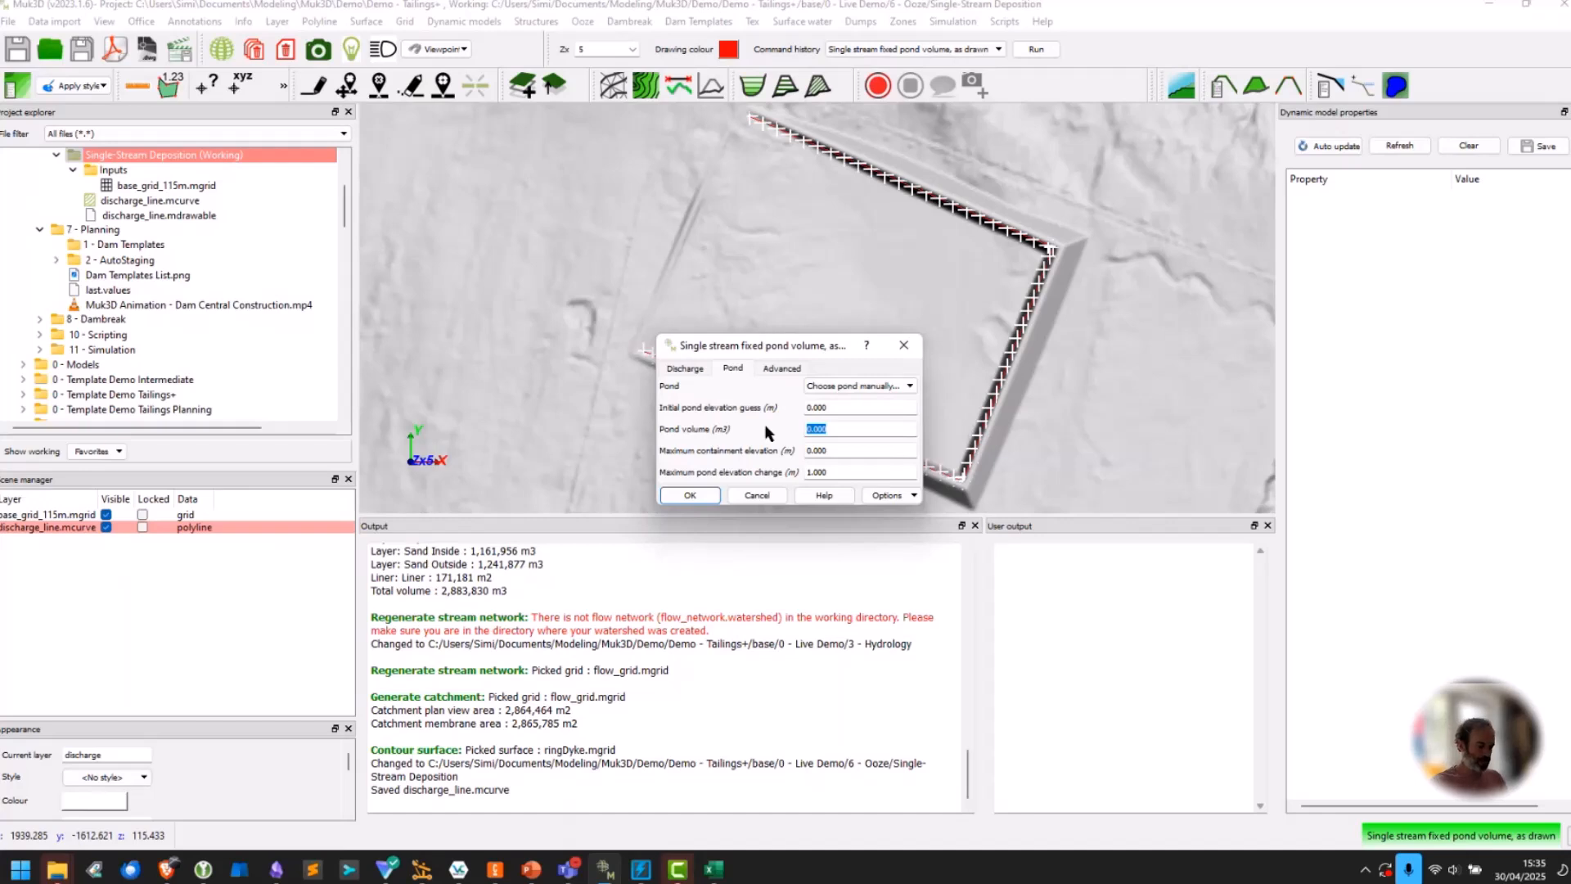
pyautogui.write('50000')
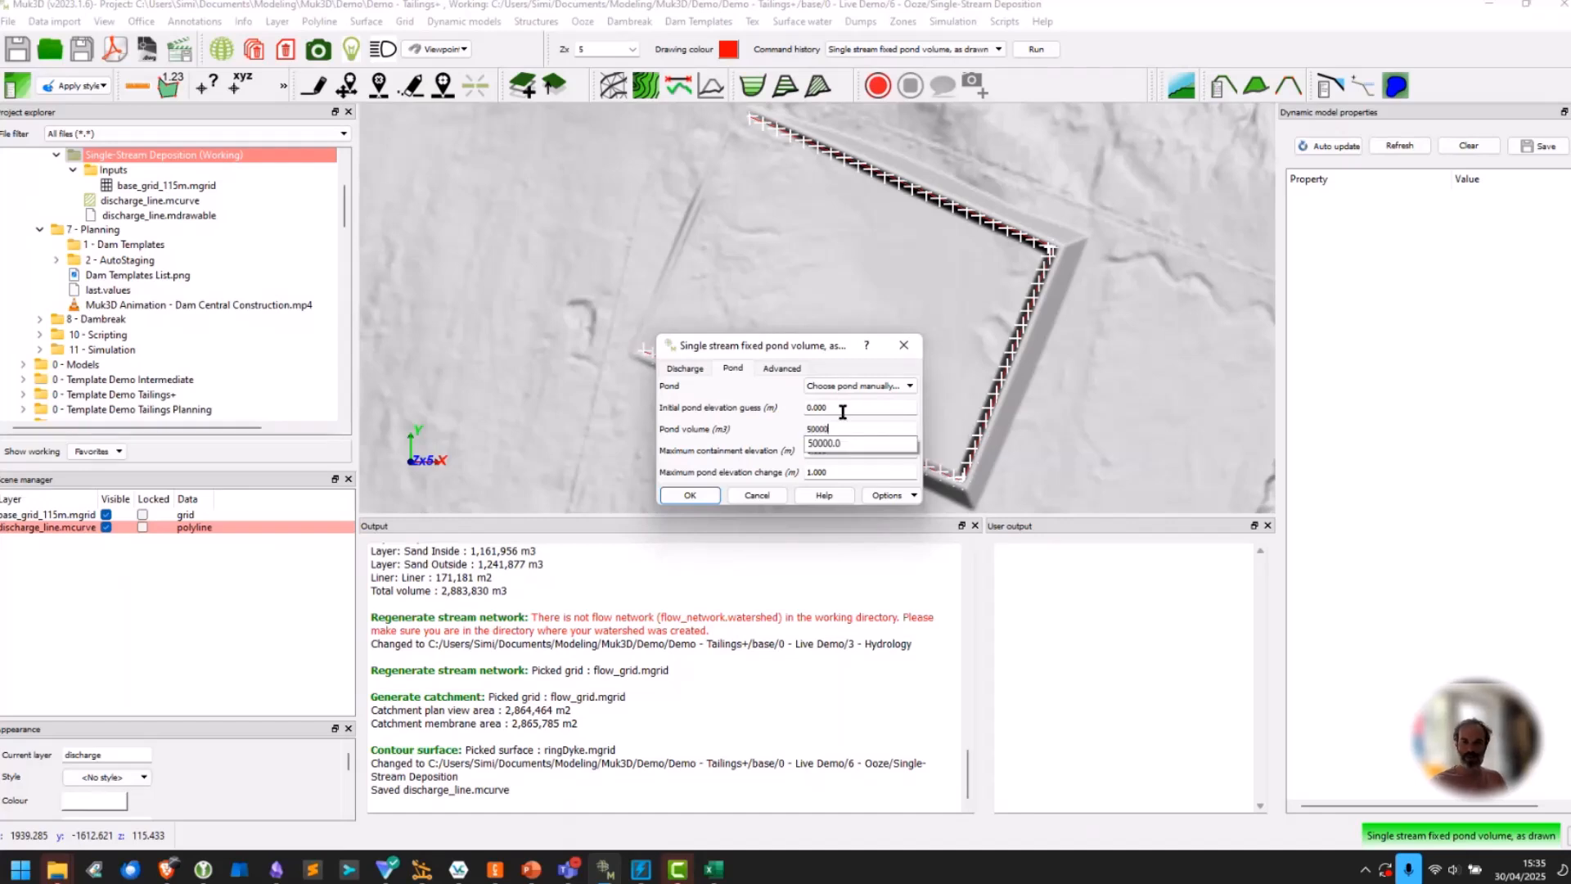
pyautogui.click(842, 412)
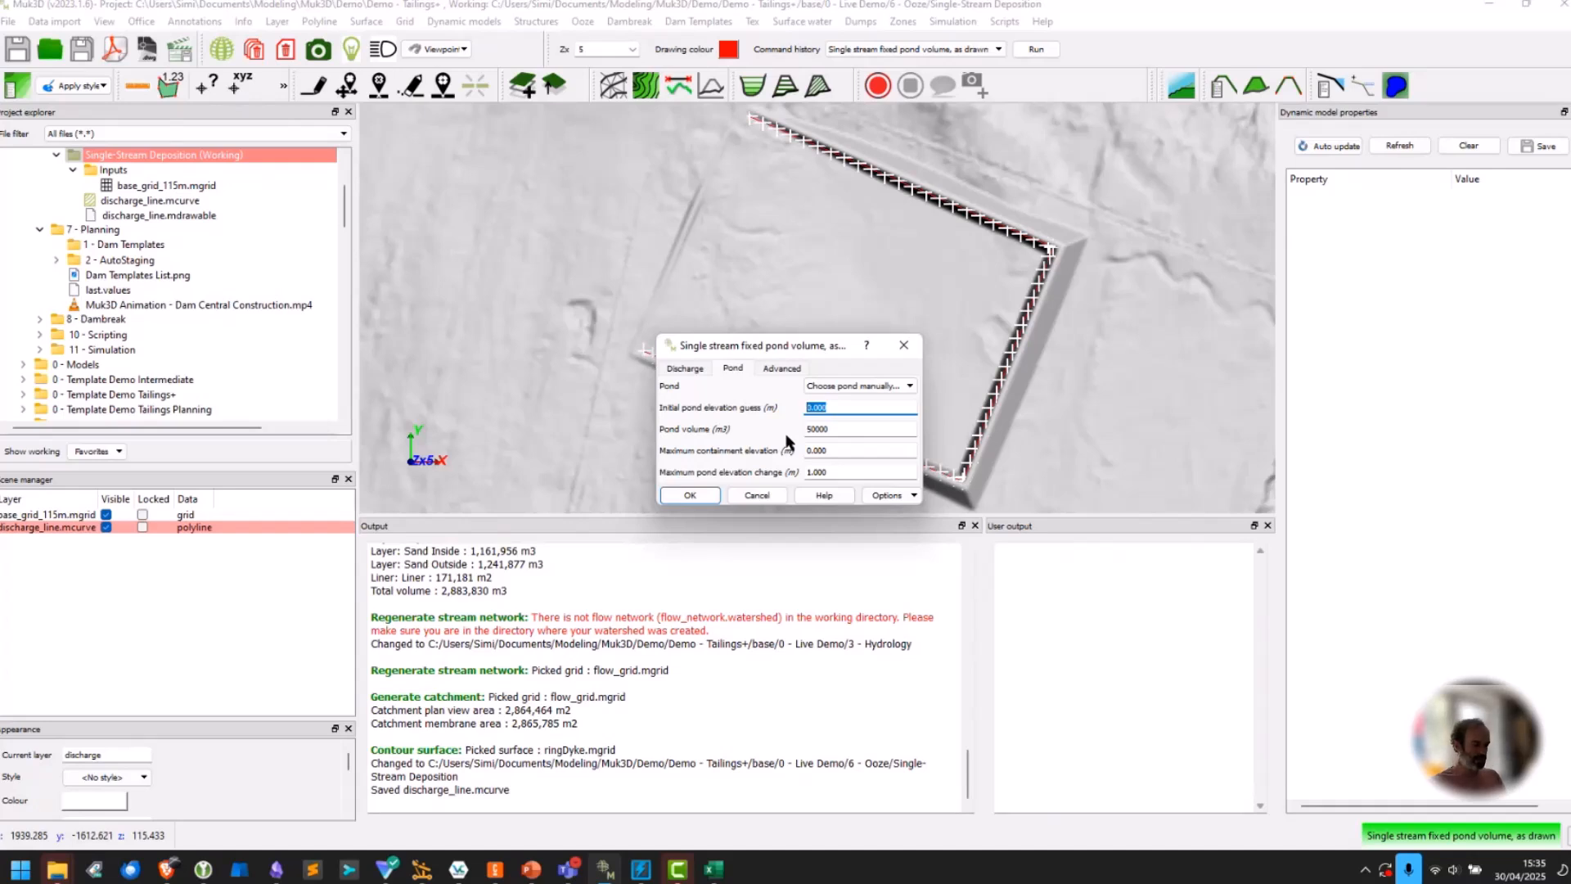
pyautogui.write('10')
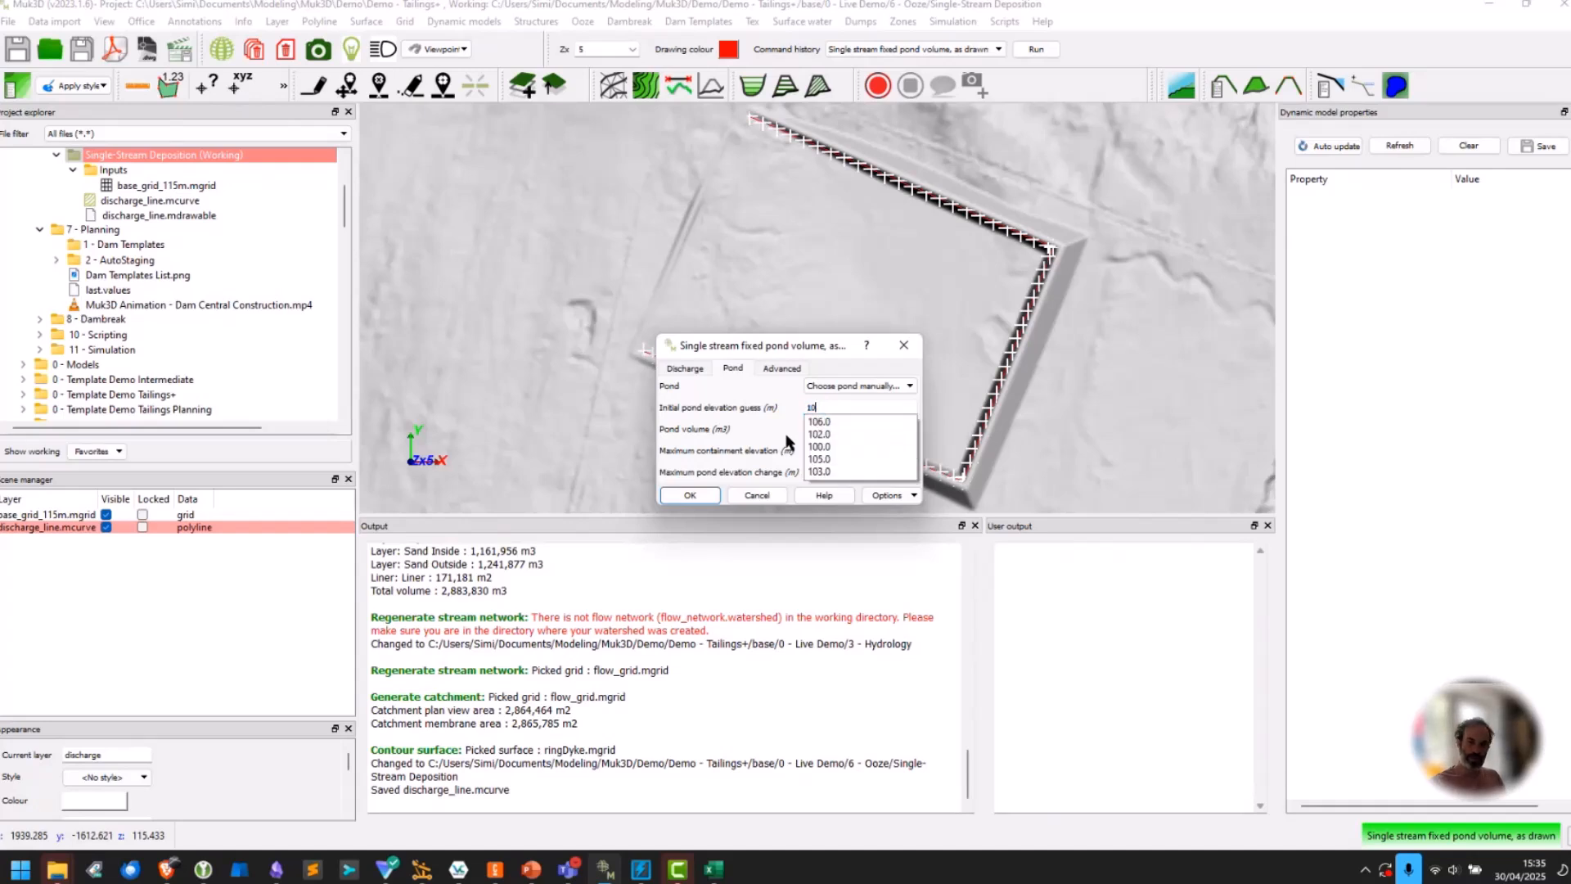
pyautogui.write('5')
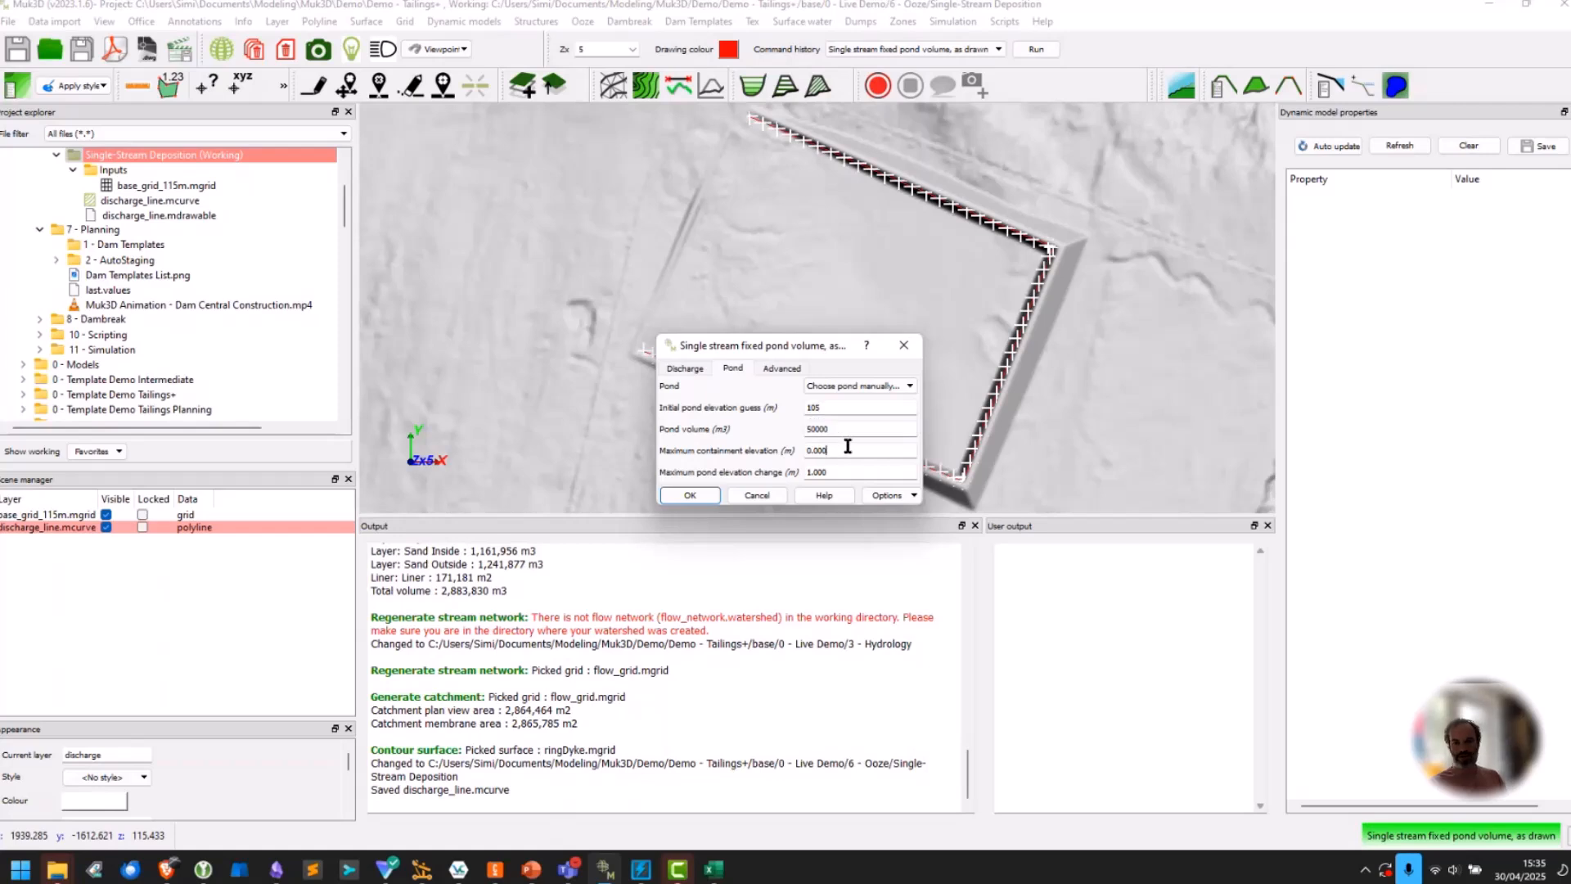
pyautogui.moveTo(853, 452); pyautogui.dragTo(745, 456)
pyautogui.write('115')
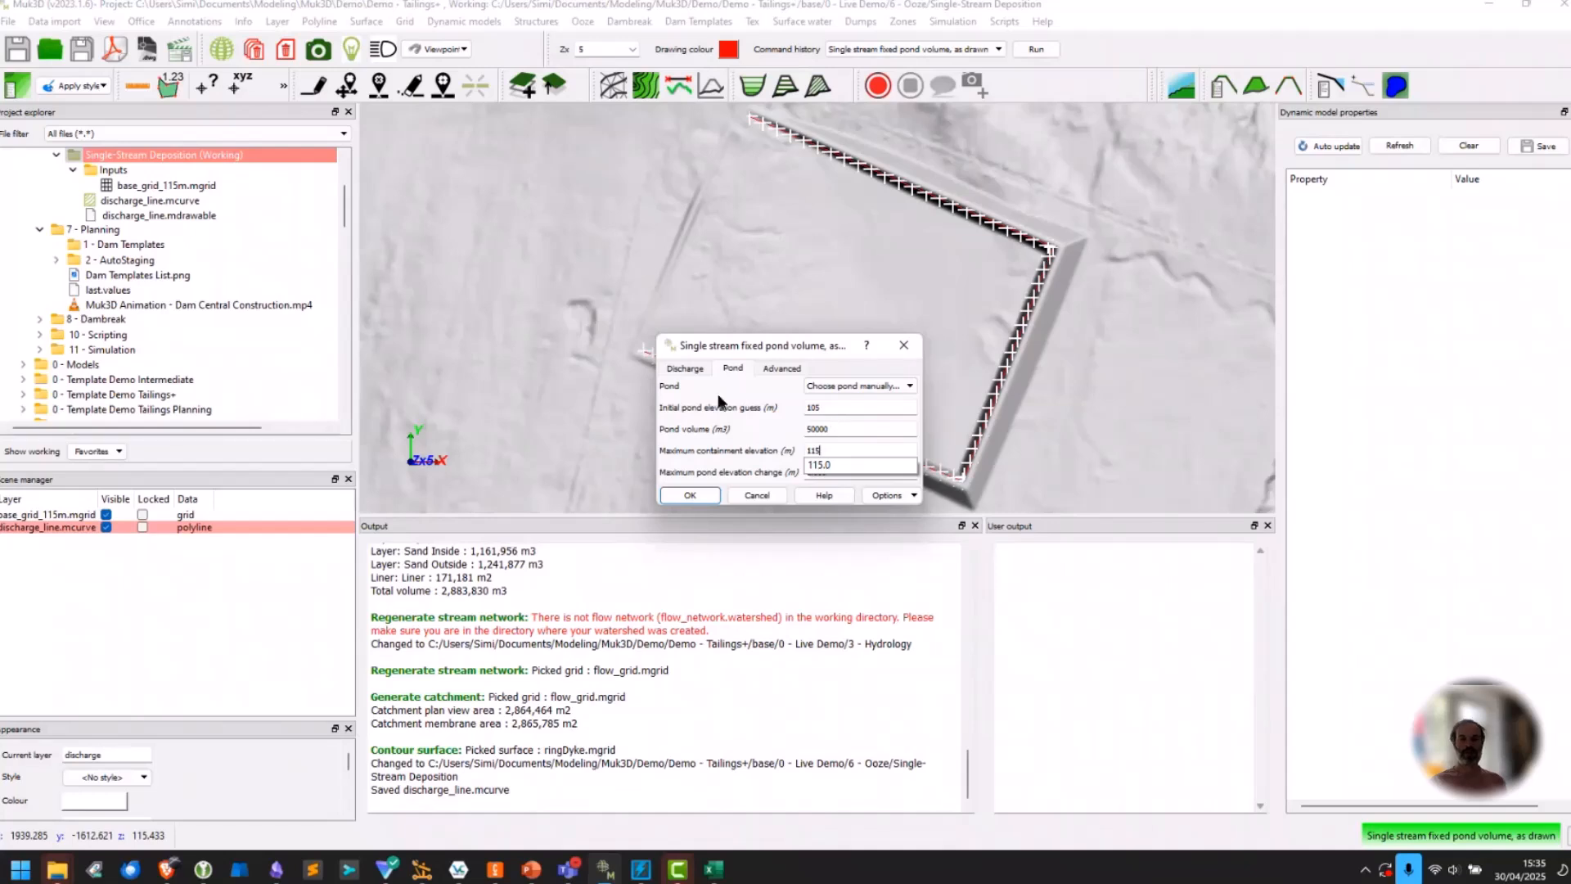
# Check the discharge and pond inputs, run the single-stream deposition, and pick a pond point inside the ring dyke.
pyautogui.click(686, 369)
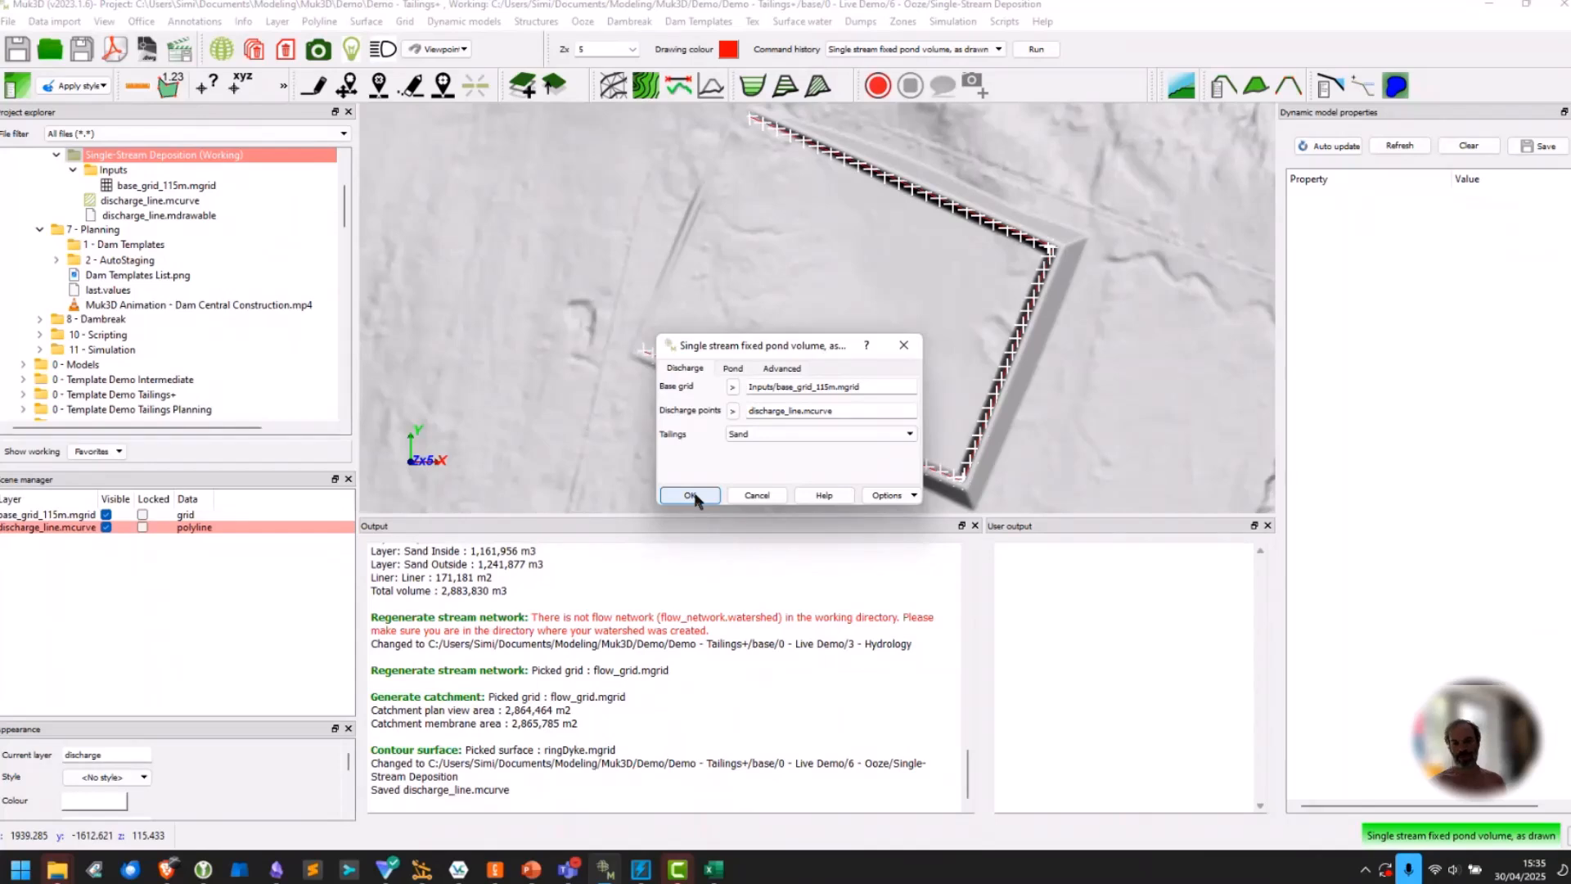
pyautogui.click(733, 370)
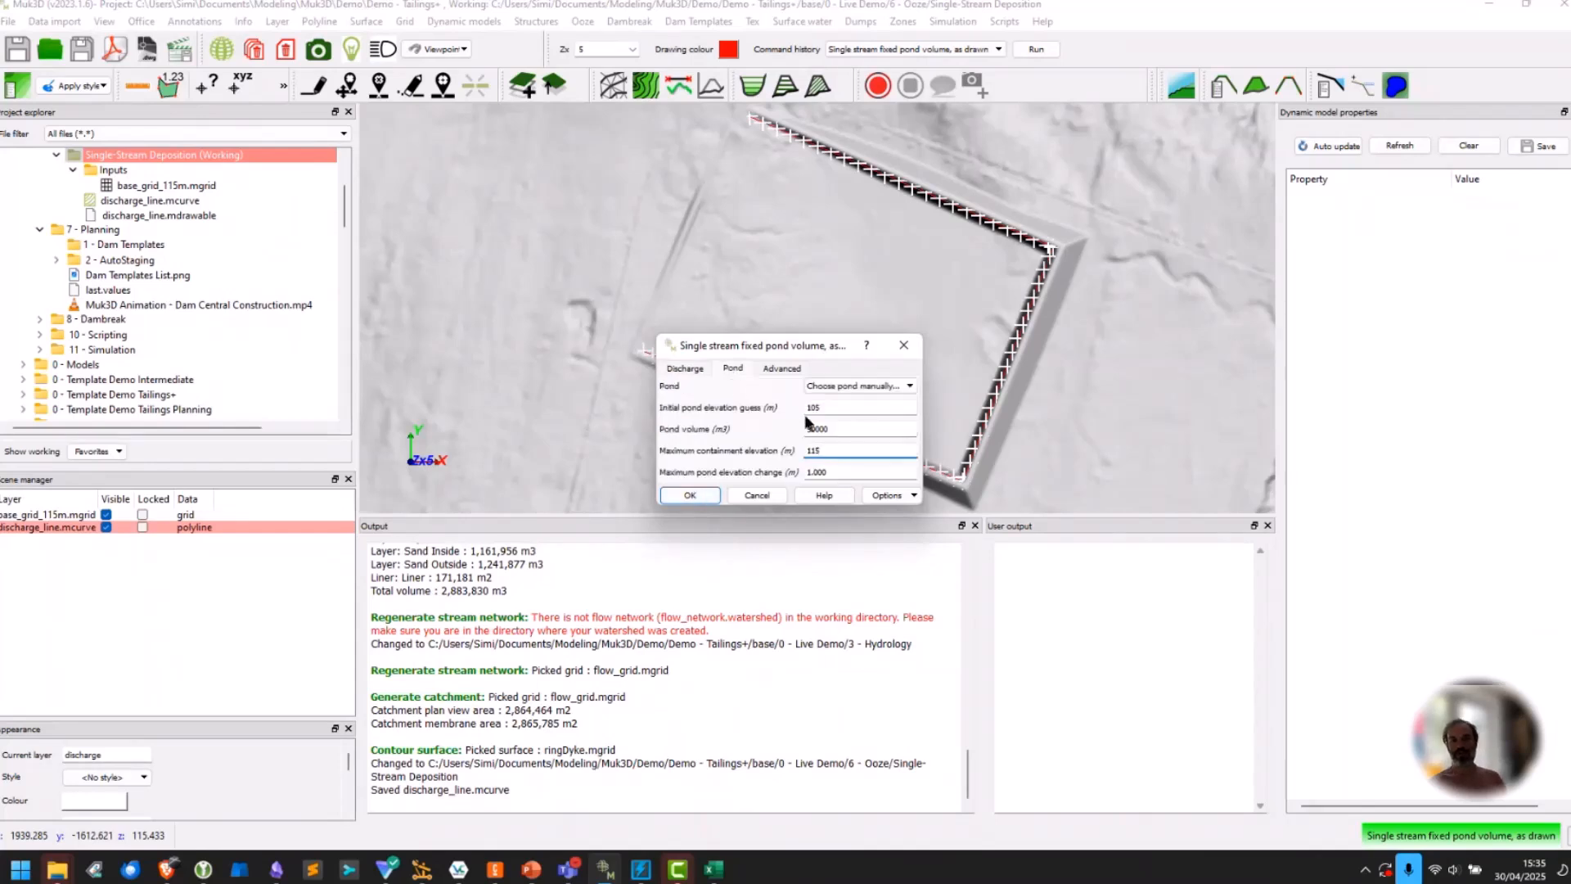
pyautogui.click(702, 489)
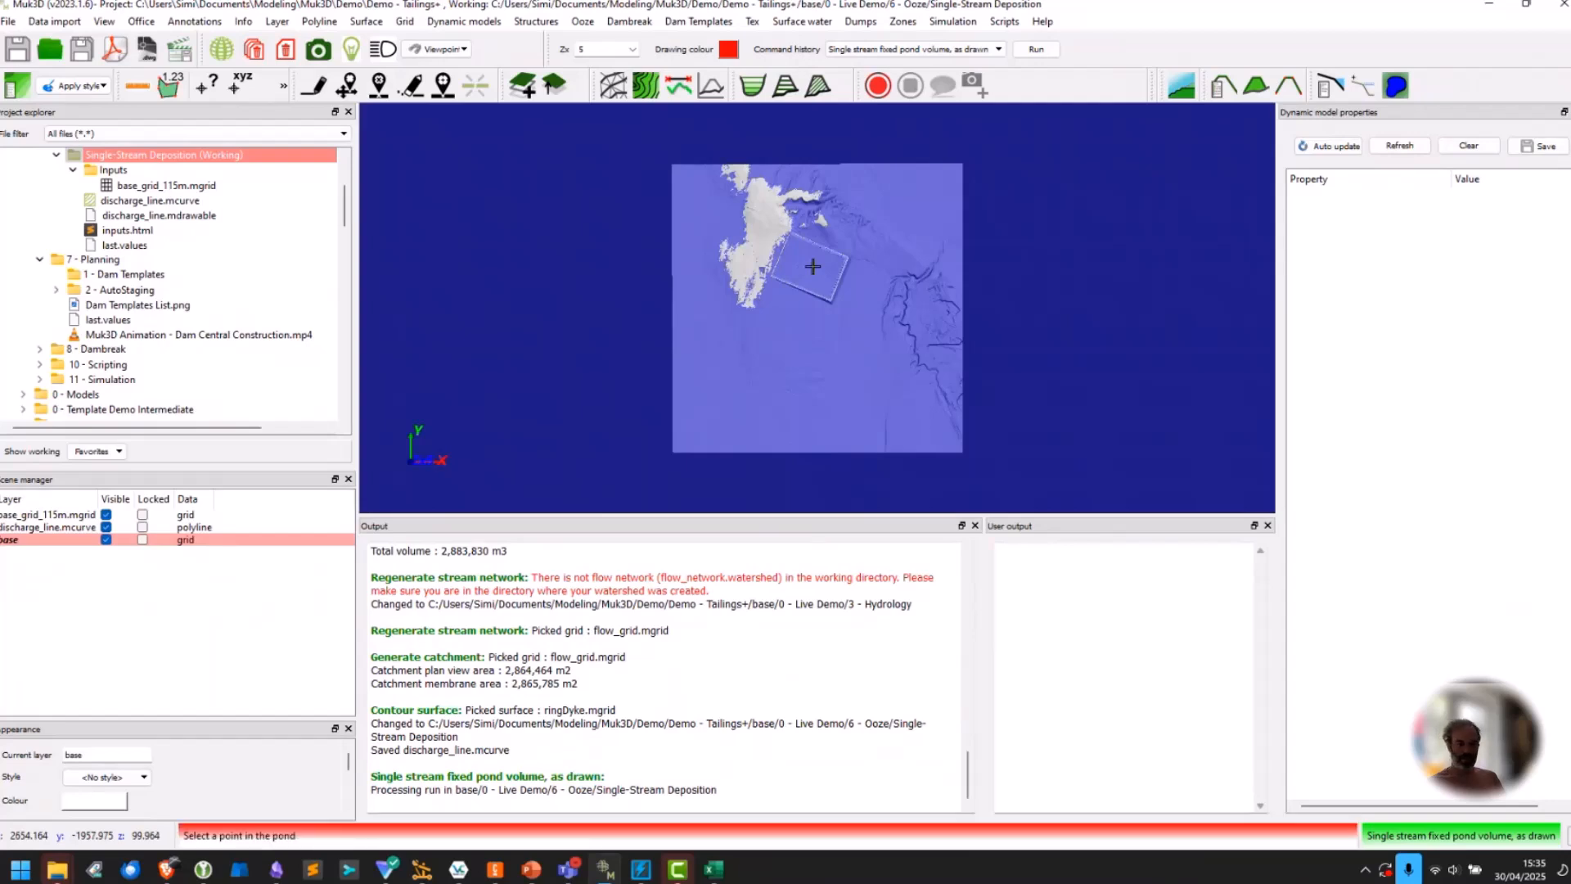
pyautogui.scroll(2, 813, 266)
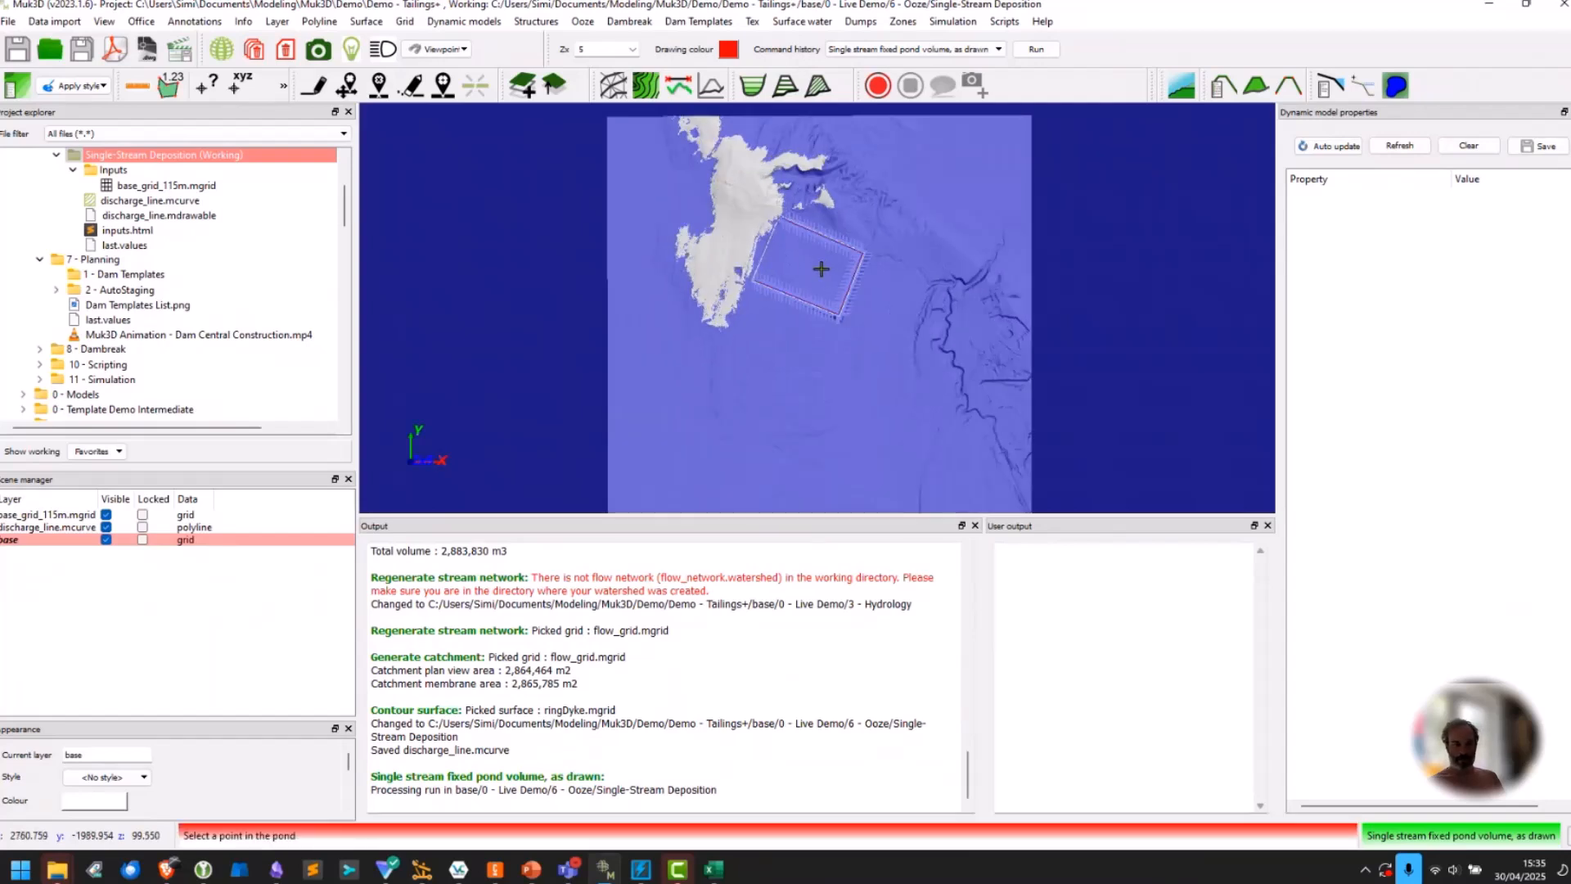
pyautogui.click(821, 268)
pyautogui.scroll(3, 821, 269)
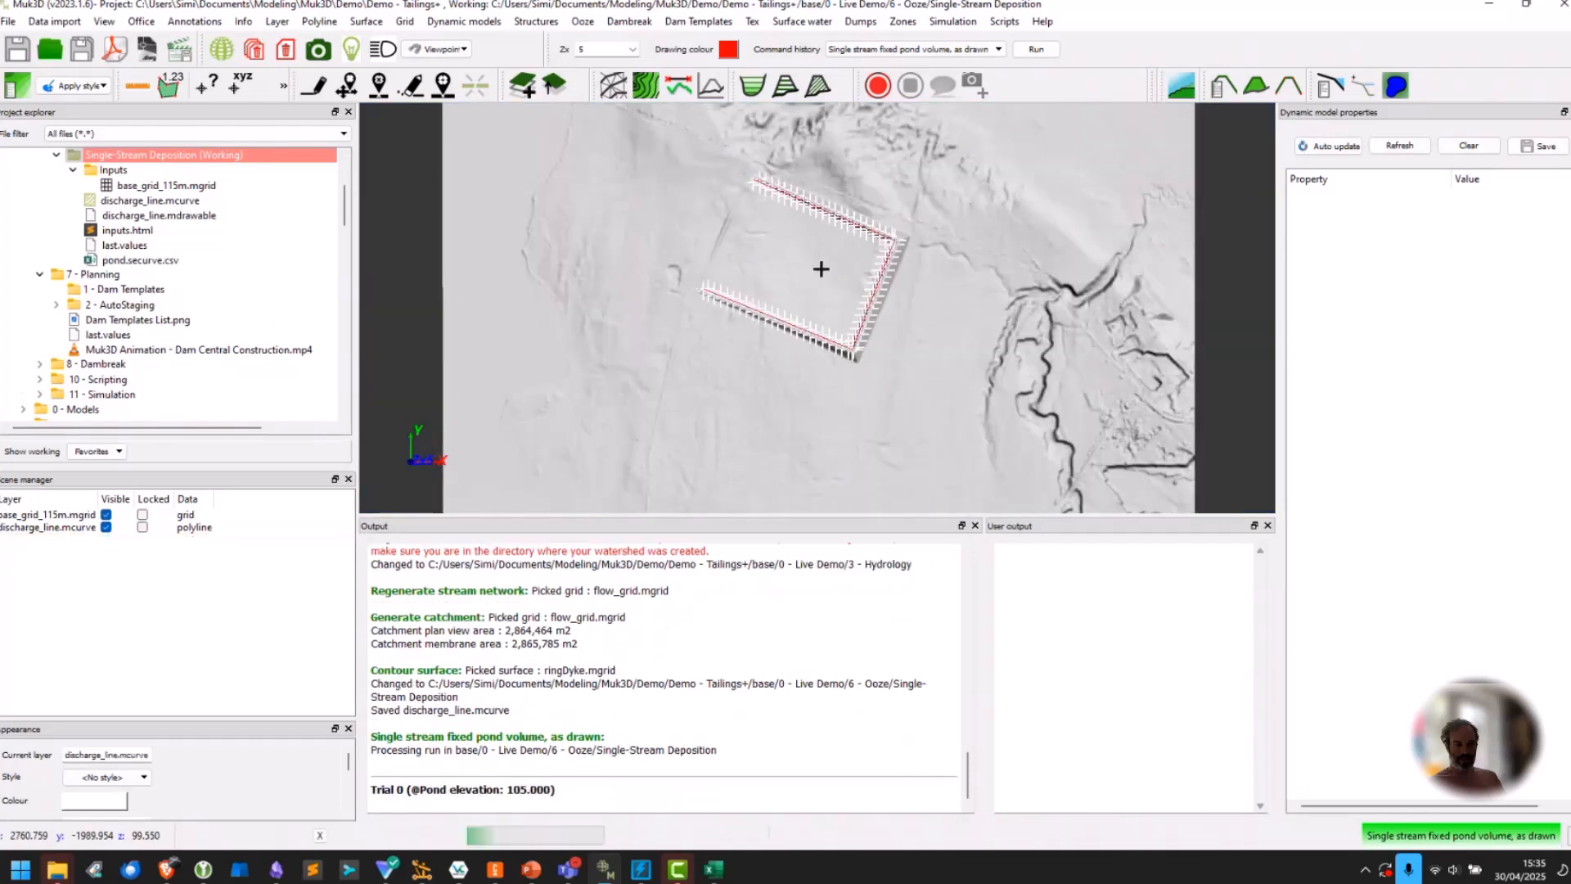
pyautogui.scroll(2, 821, 268)
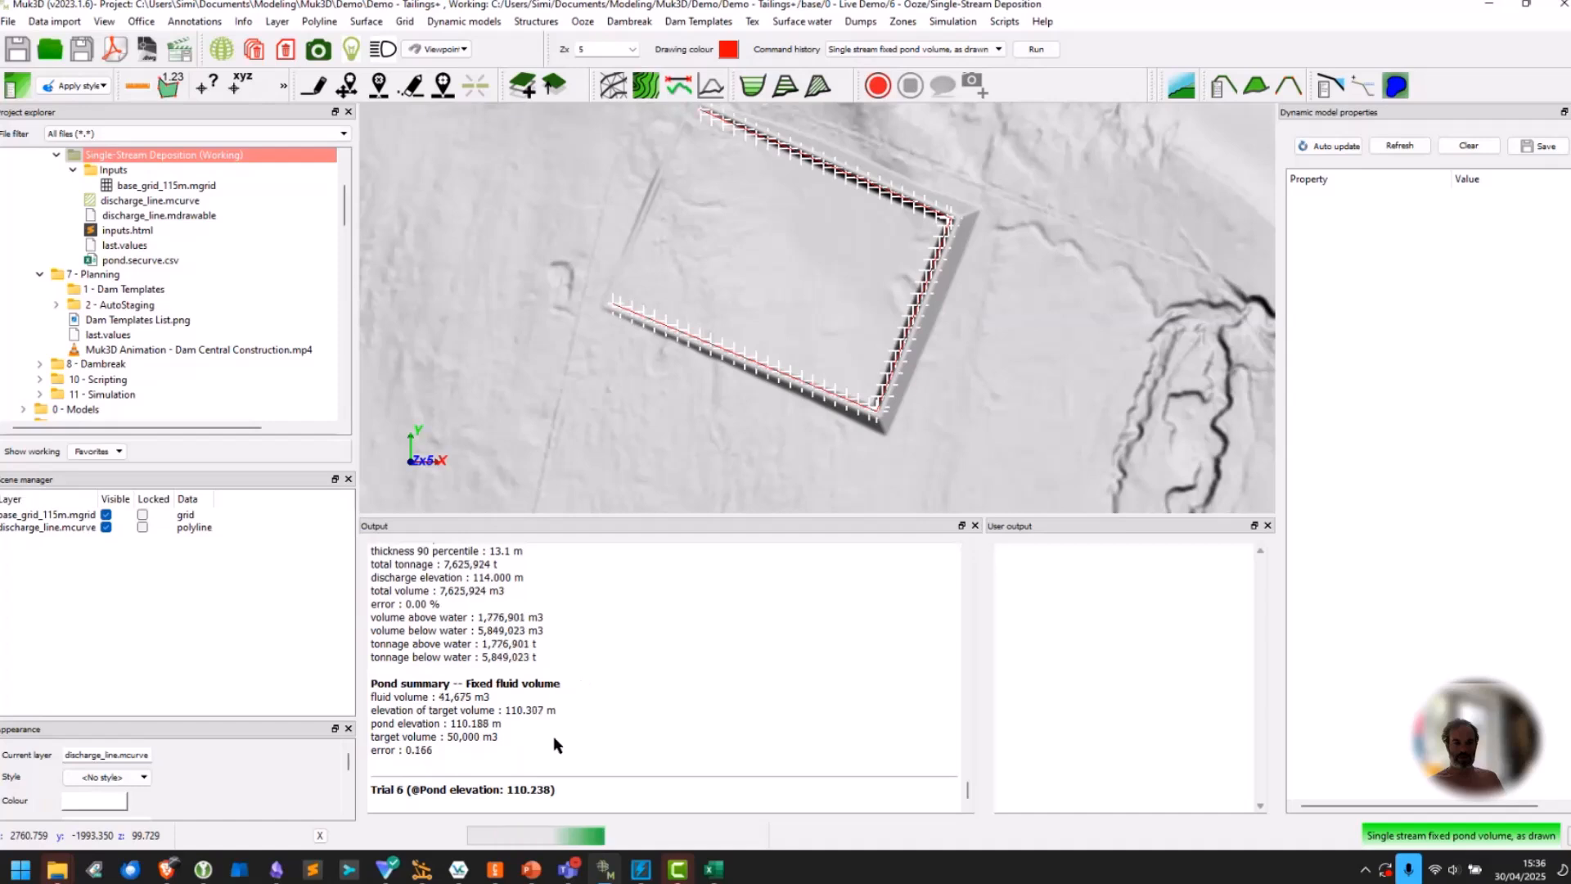
# Inspect the modelled tailings and pond in the ring dyke, and review the deposition result and pond summary in an enlarged output area.
pyautogui.scroll(3, 508, 789)
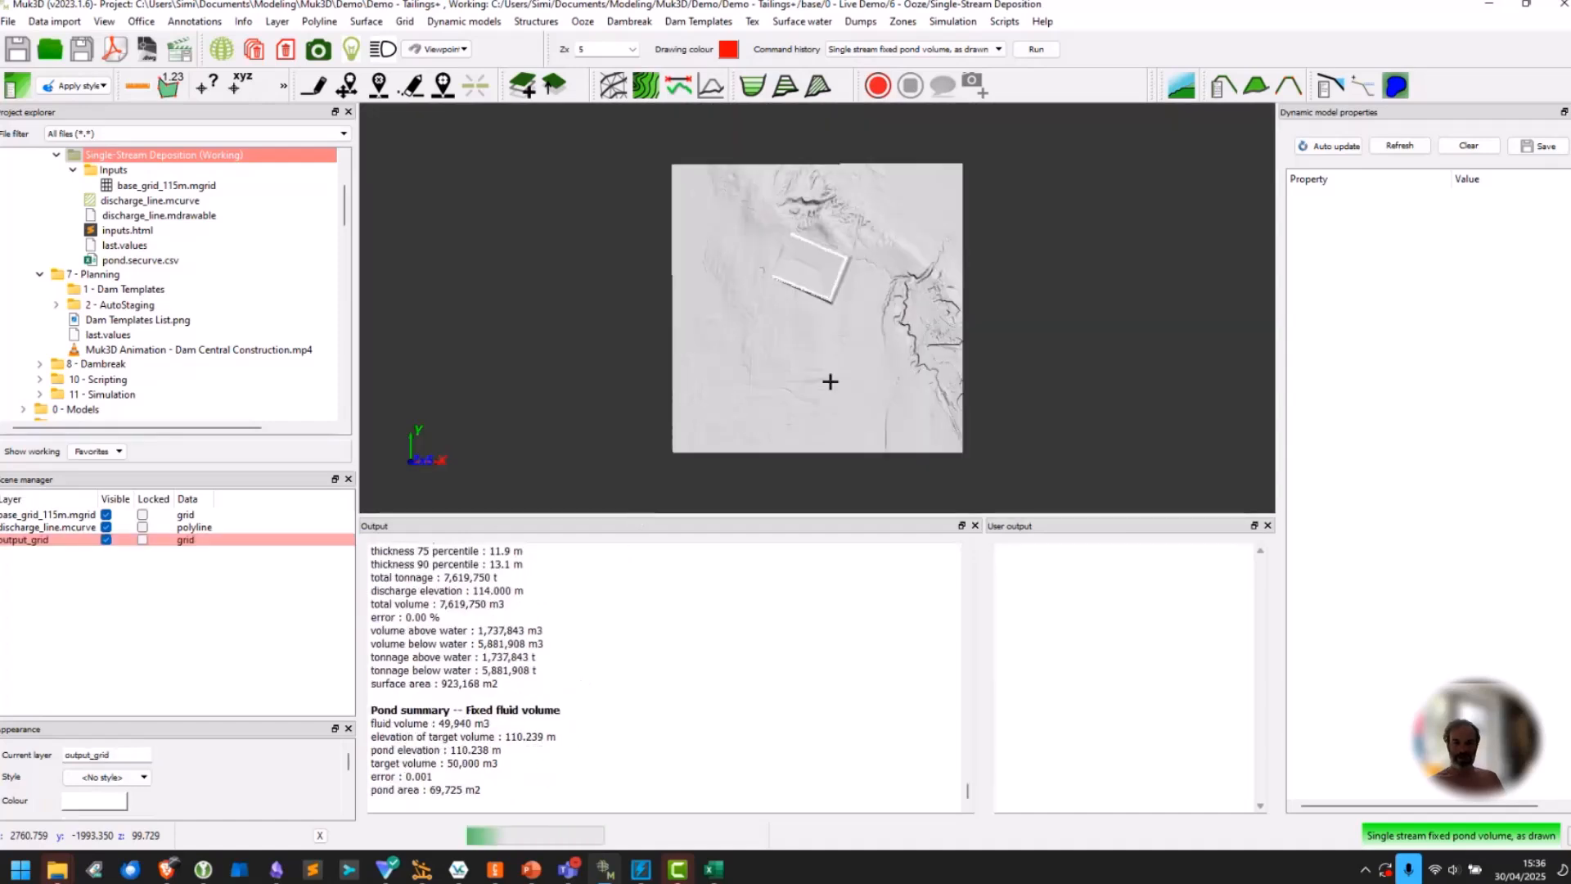
pyautogui.scroll(4, 821, 260)
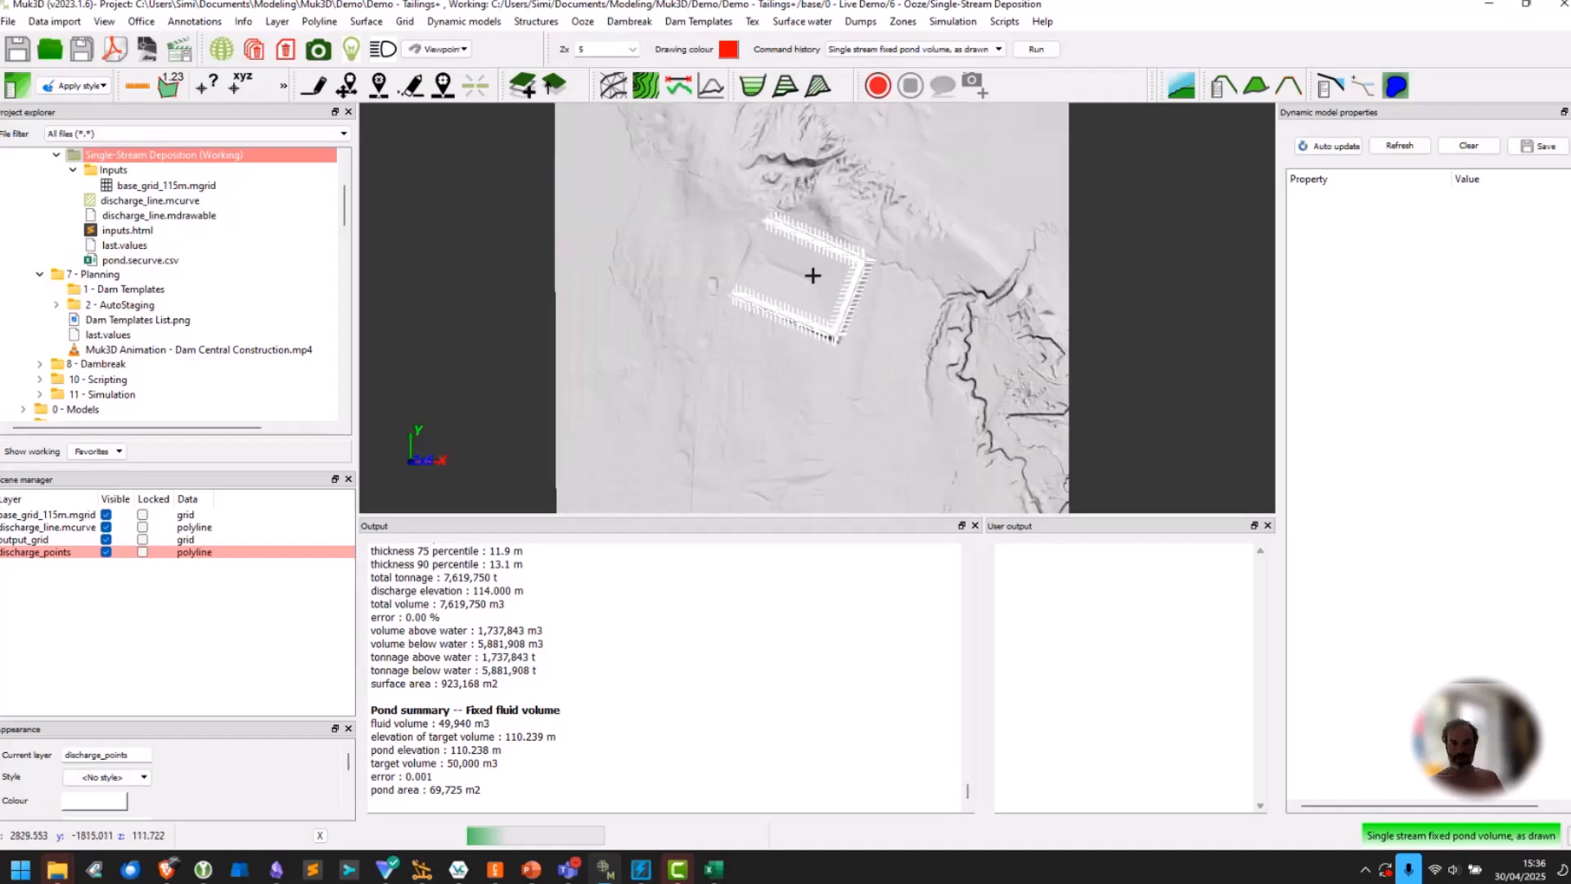
pyautogui.scroll(-4, 812, 275)
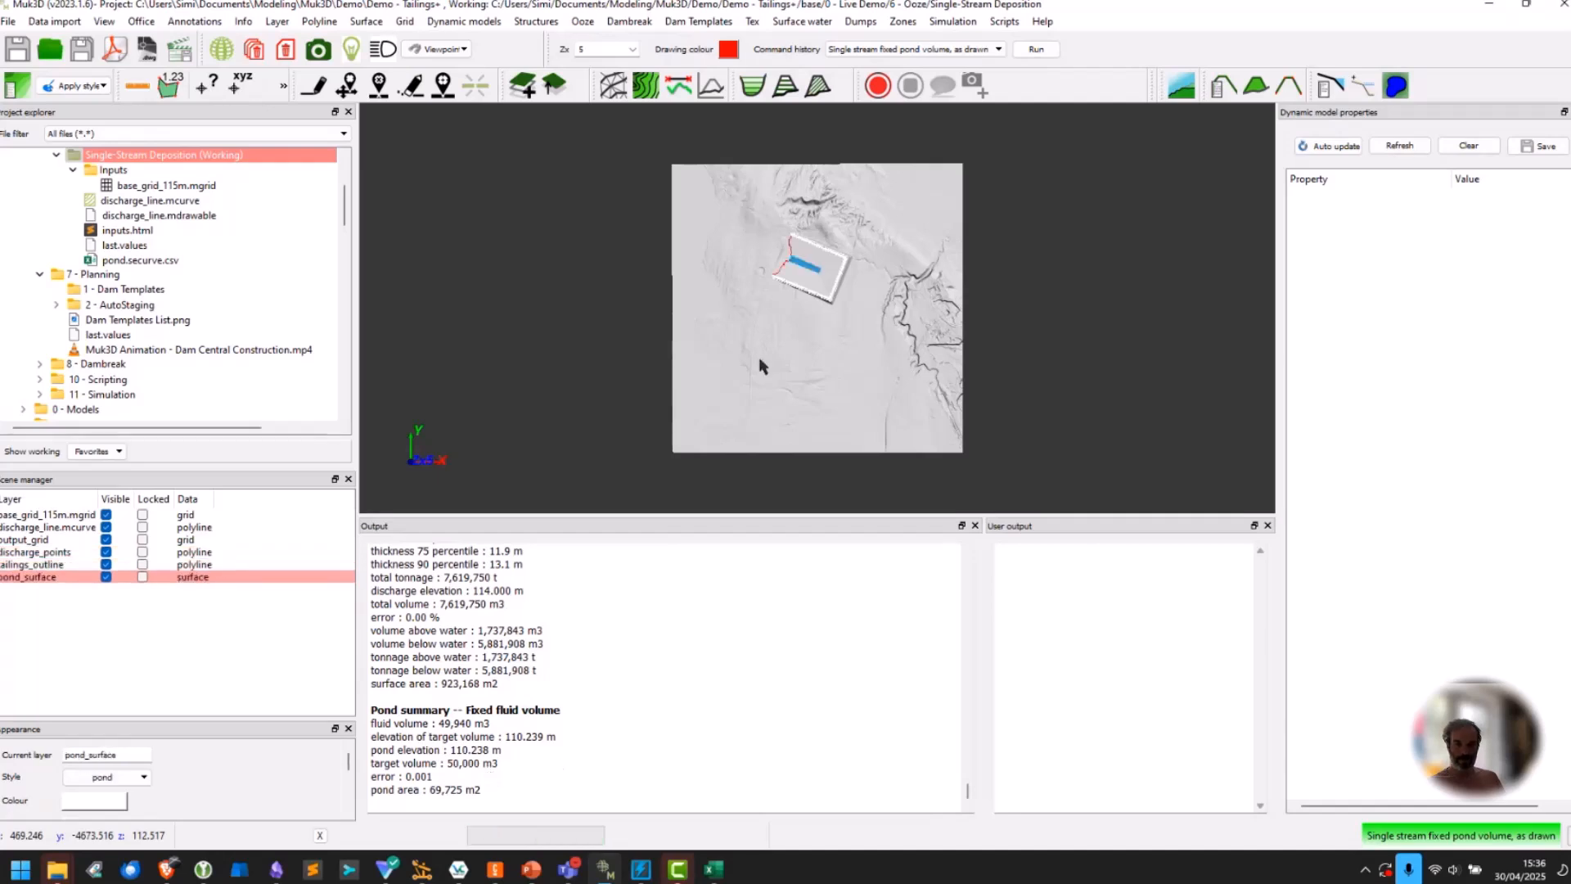
pyautogui.scroll(3, 802, 255)
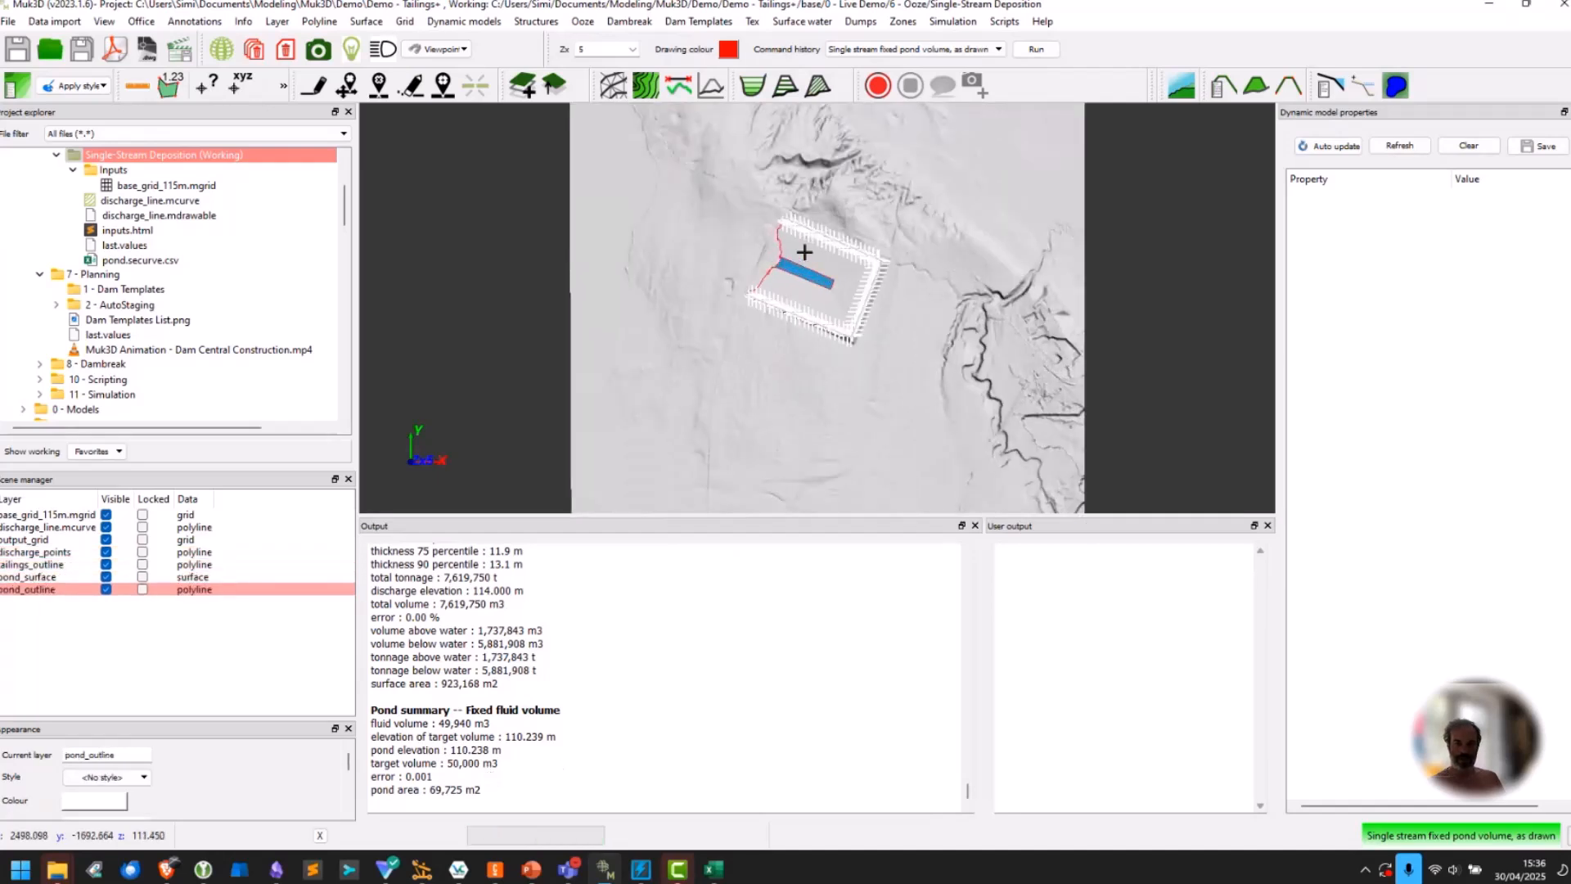
pyautogui.scroll(-3, 804, 253)
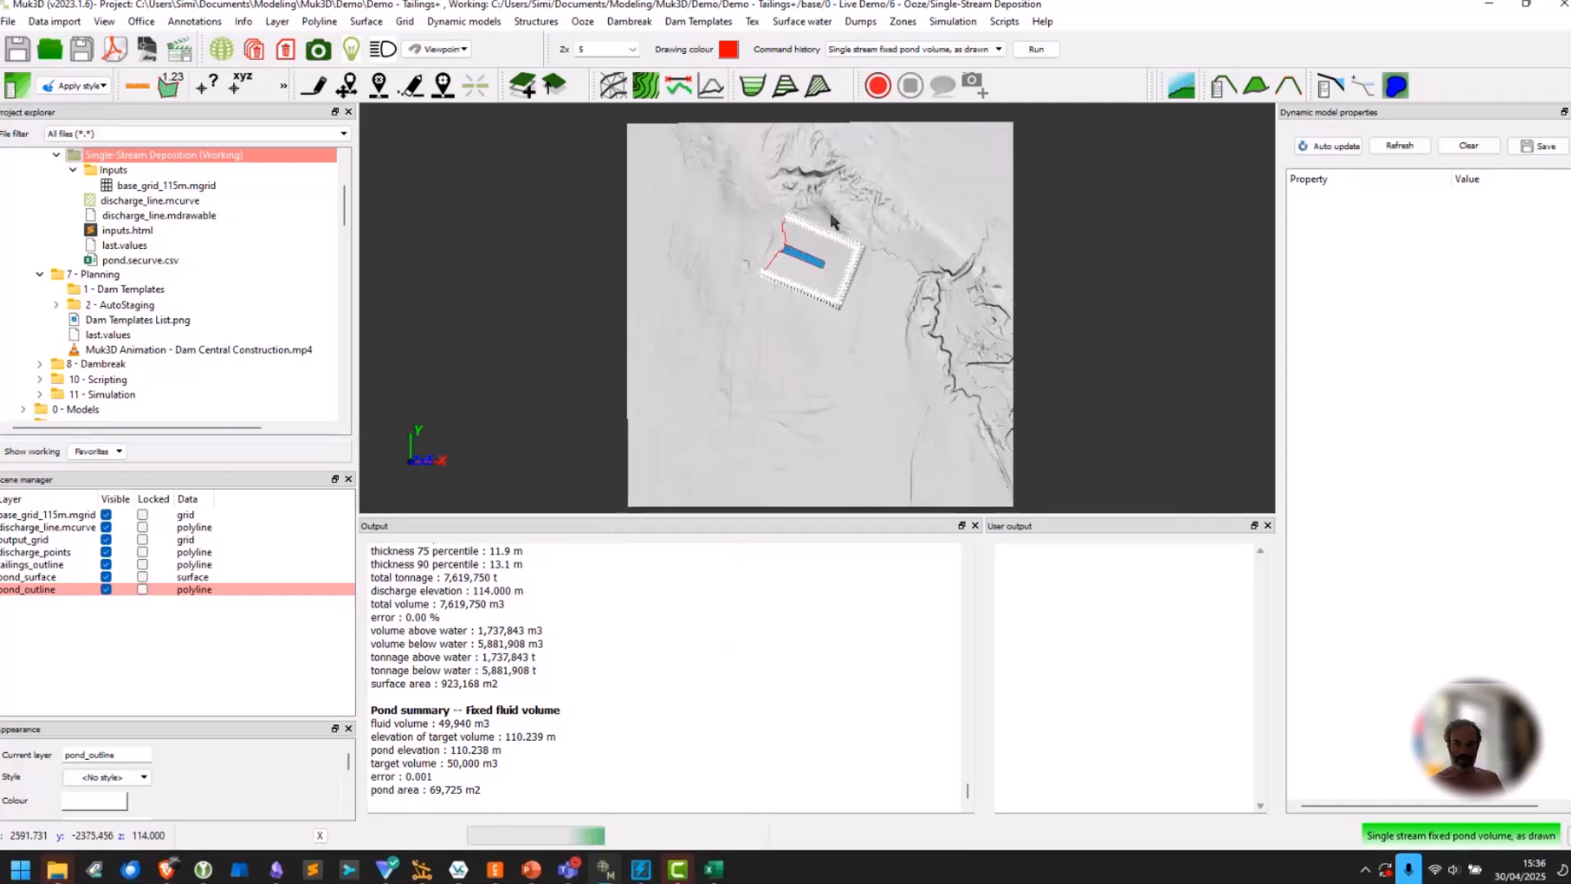
pyautogui.scroll(-2, 810, 288)
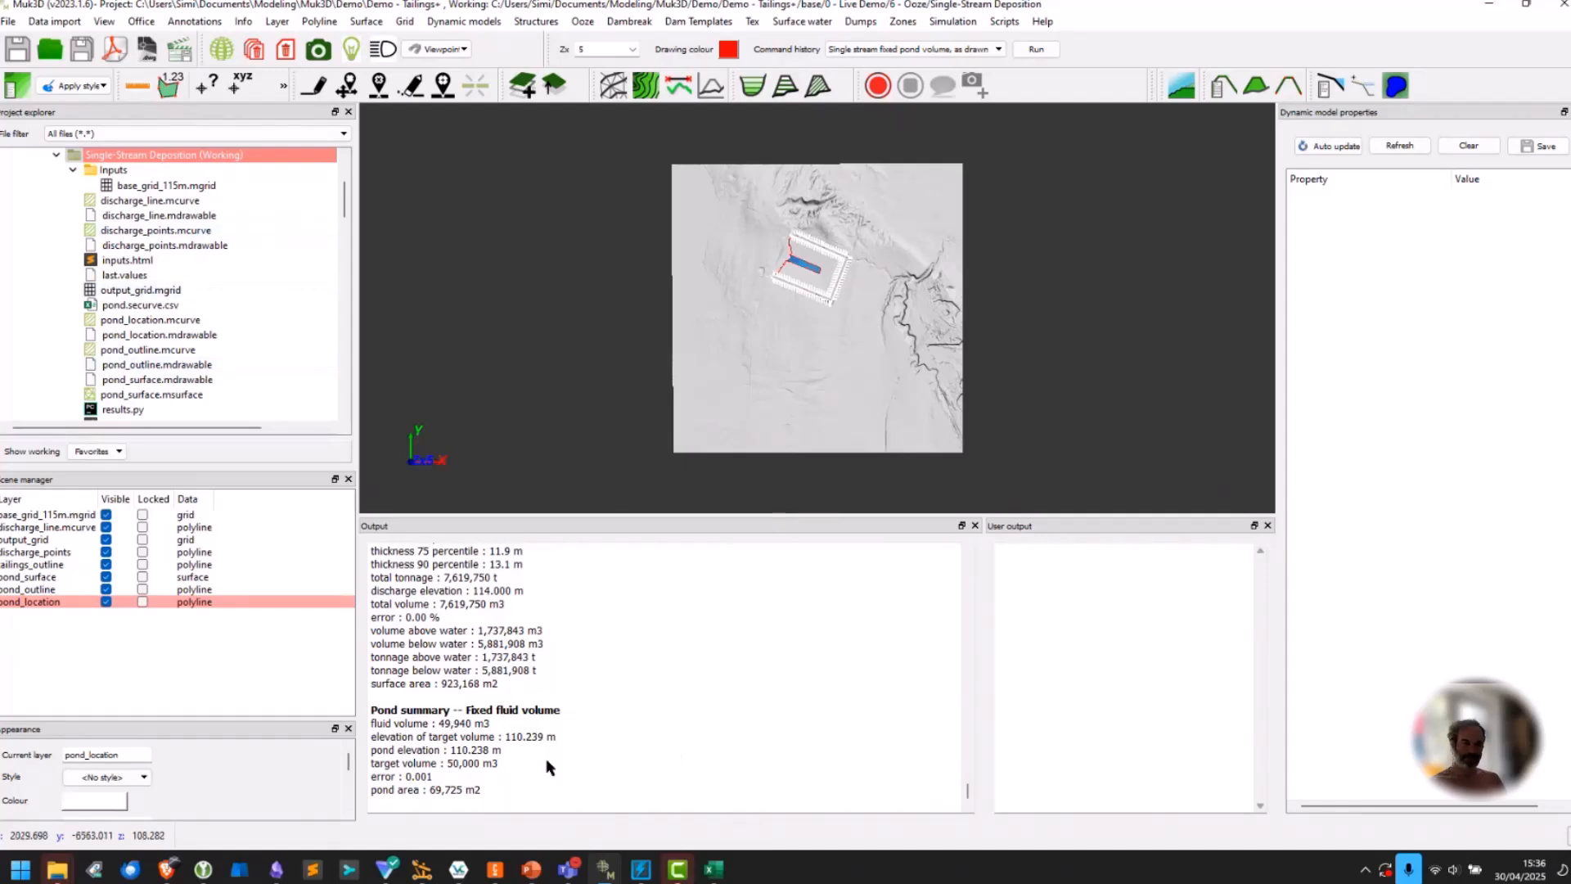
pyautogui.moveTo(487, 792); pyautogui.dragTo(392, 624)
pyautogui.scroll(5, 391, 624)
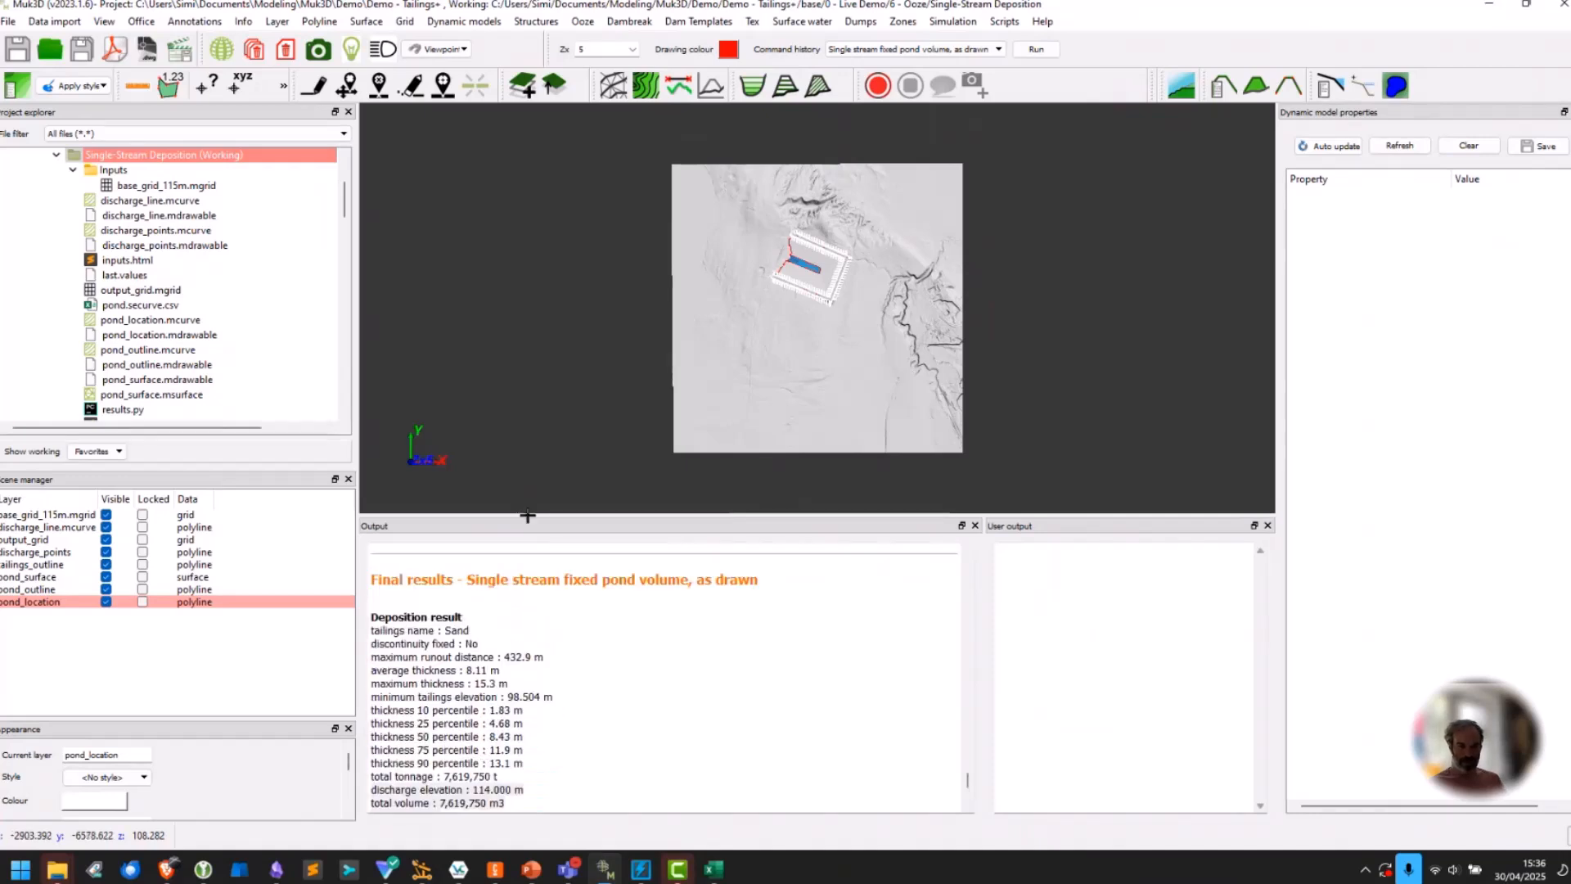
pyautogui.moveTo(527, 514); pyautogui.dragTo(526, 376)
pyautogui.scroll(-2, 558, 577)
pyautogui.click(557, 573)
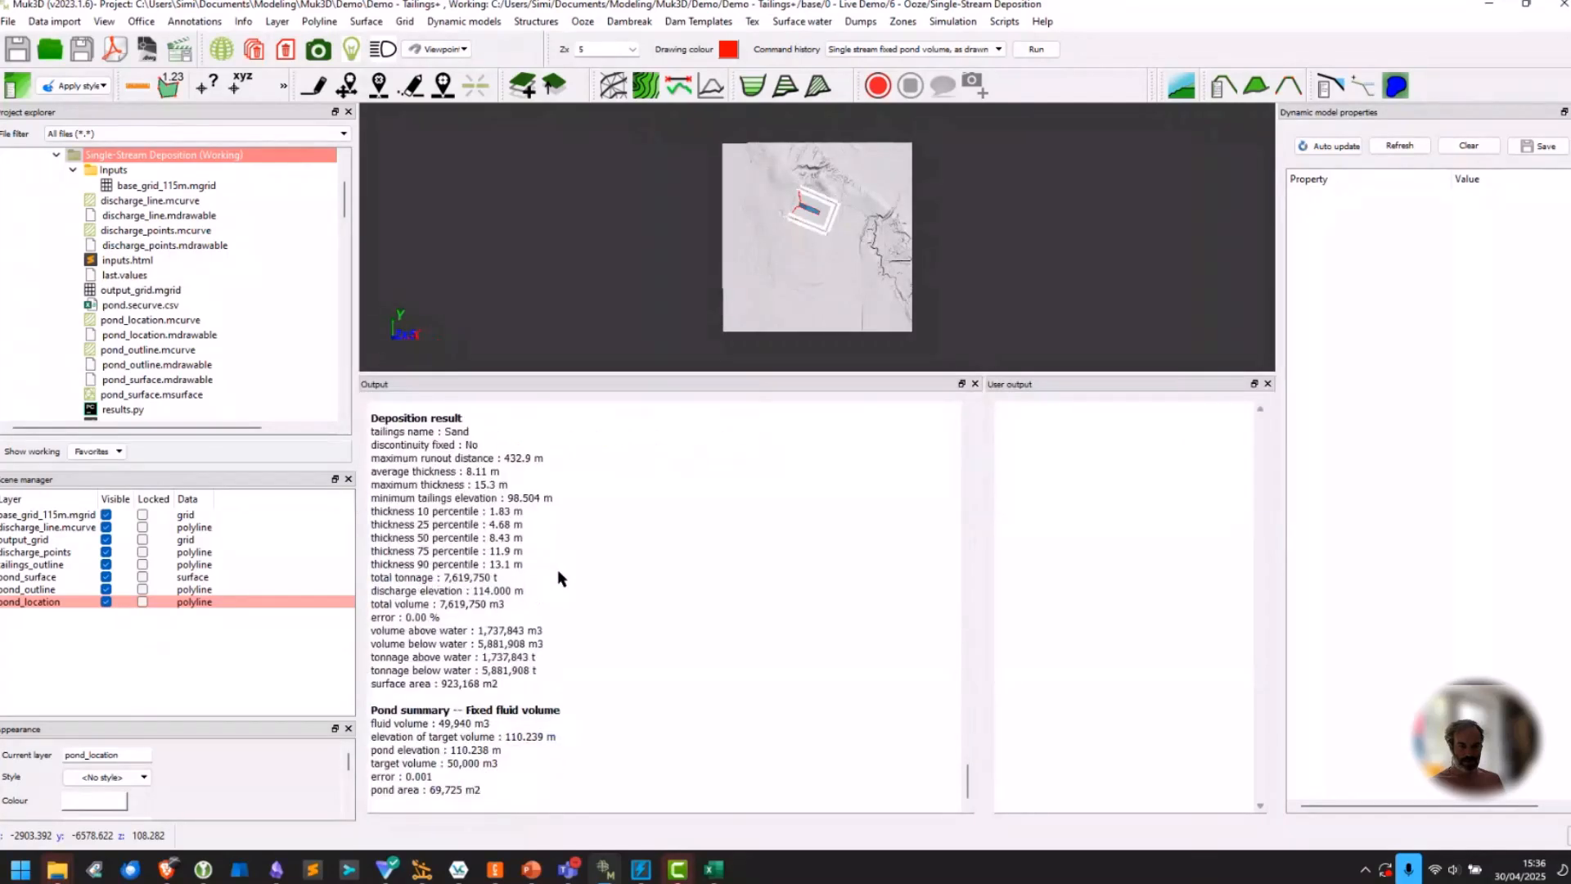
pyautogui.moveTo(504, 606); pyautogui.dragTo(446, 612)
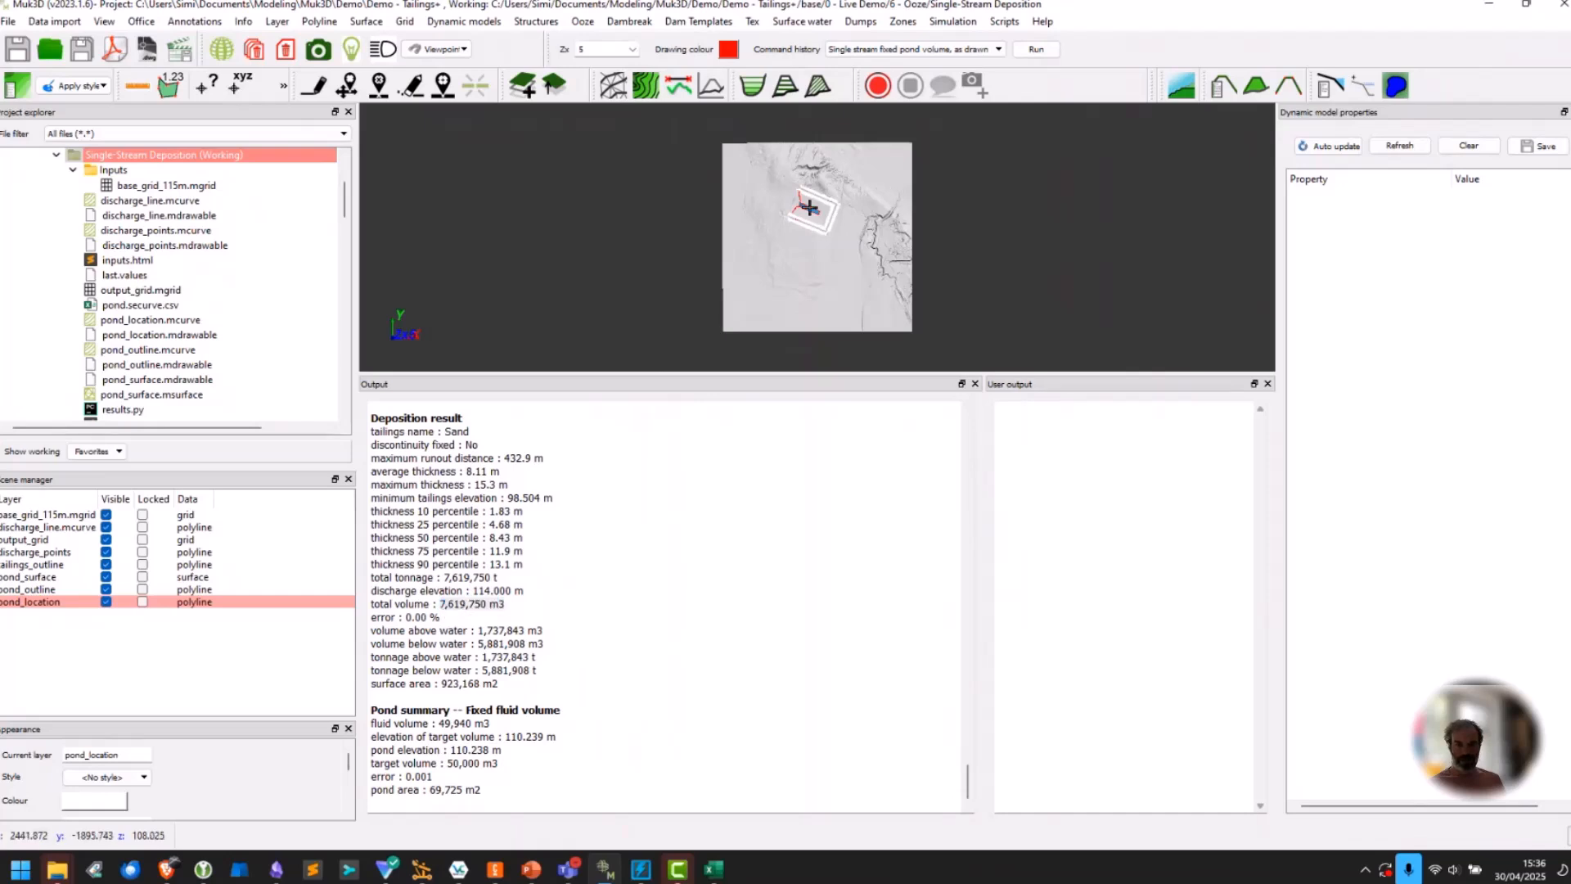
# Hide all point markers on the polylines around the ring dyke.
pyautogui.scroll(5, 827, 211)
pyautogui.scroll(3, 823, 212)
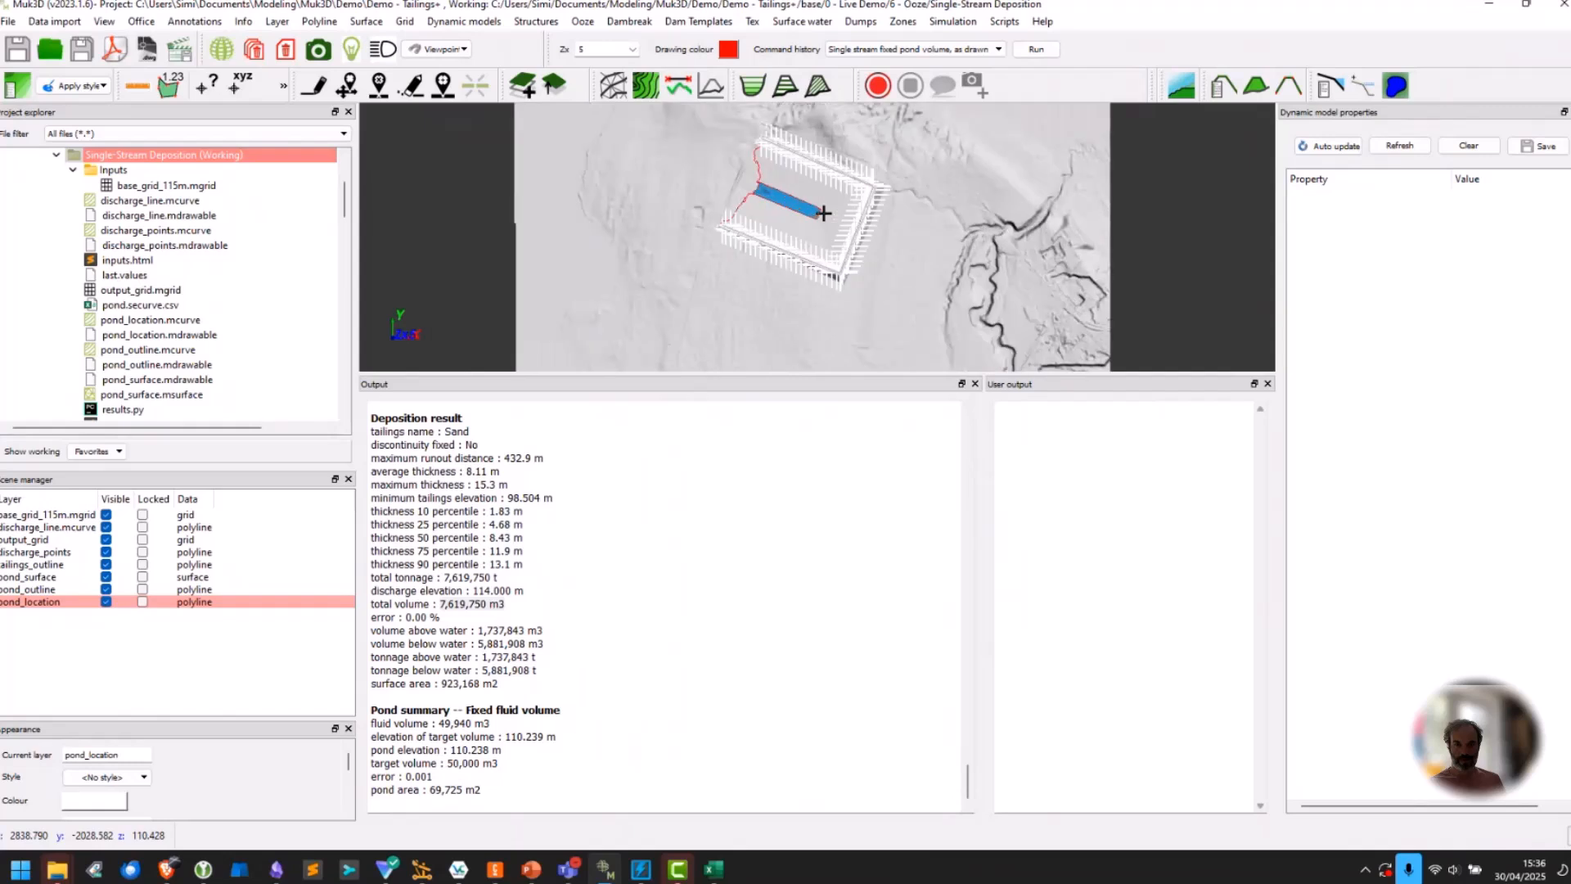
pyautogui.click(194, 21)
pyautogui.moveTo(229, 114)
pyautogui.click(372, 196)
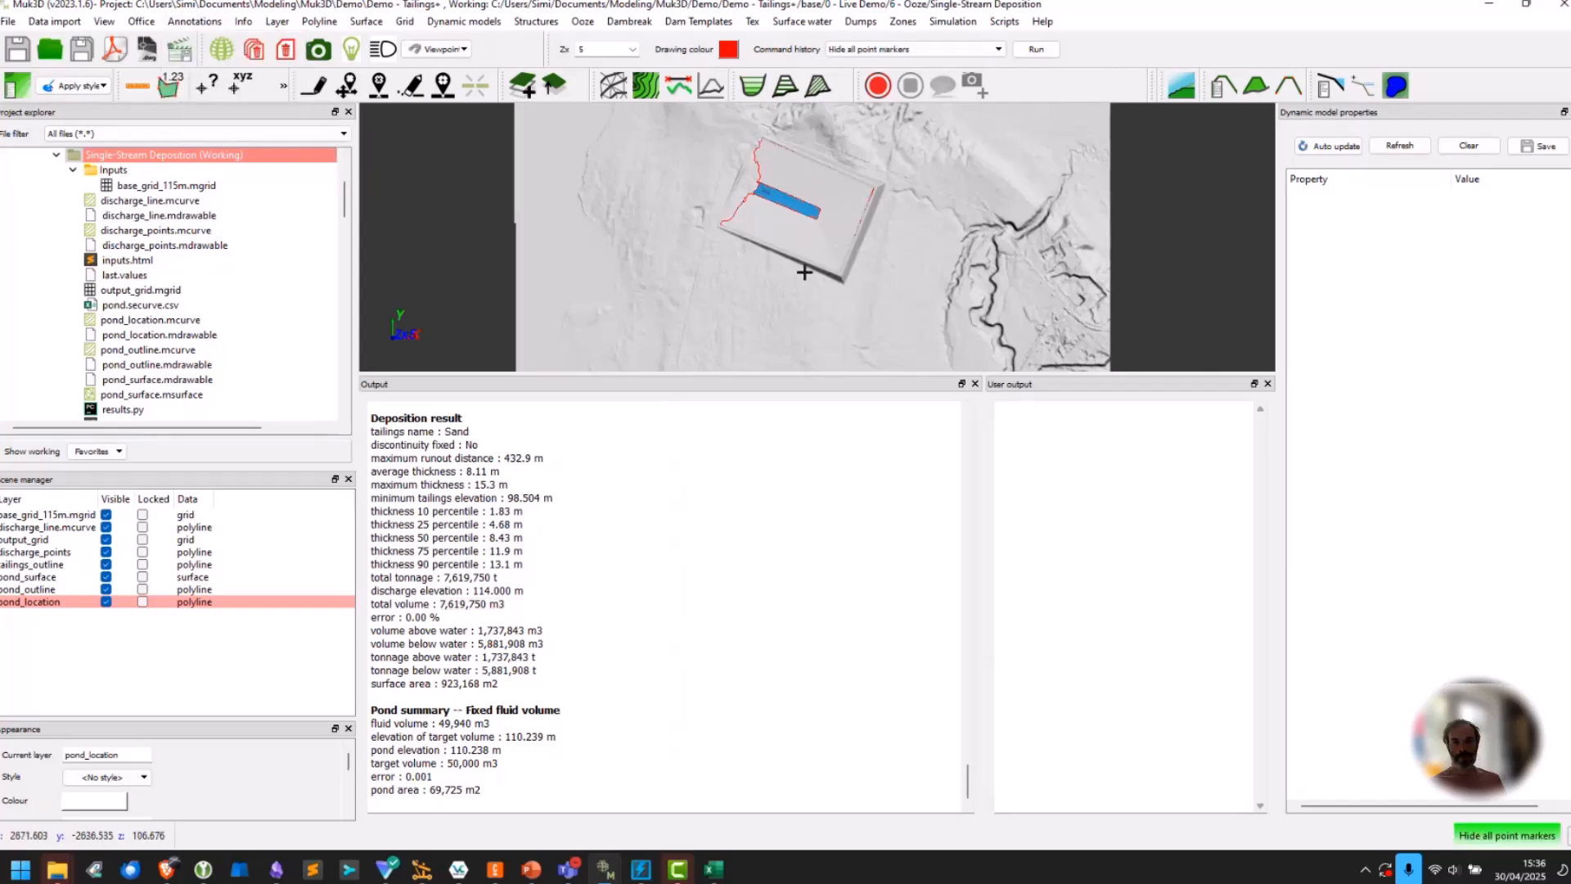
pyautogui.scroll(2, 817, 246)
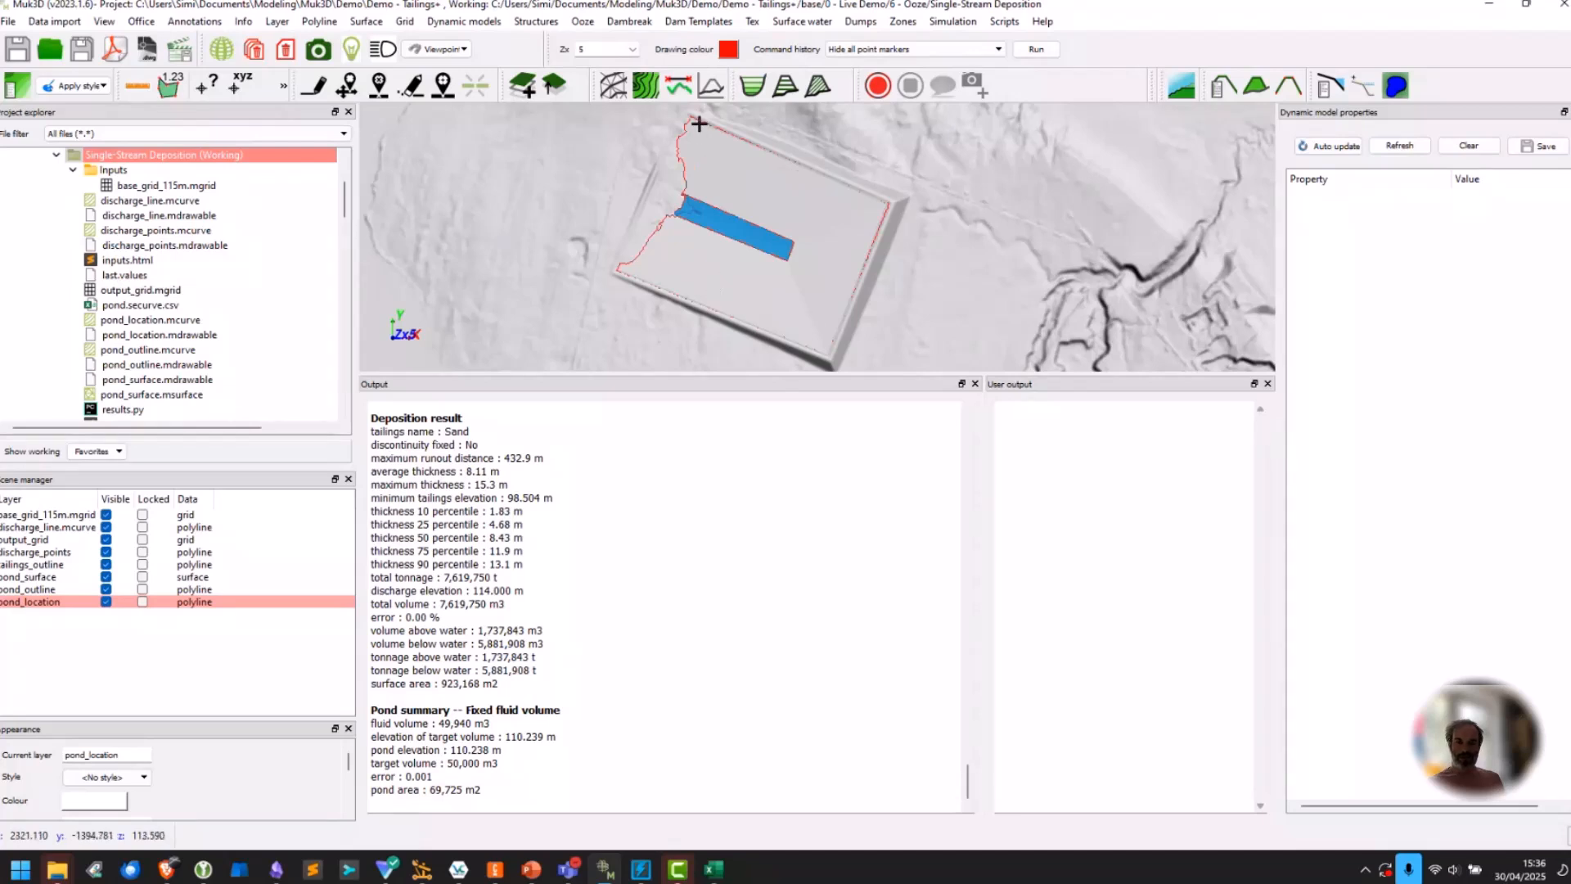
# Contour the tailings surface of output_grid at a 0.5 m interval on the contours layer.
pyautogui.click(584, 22)
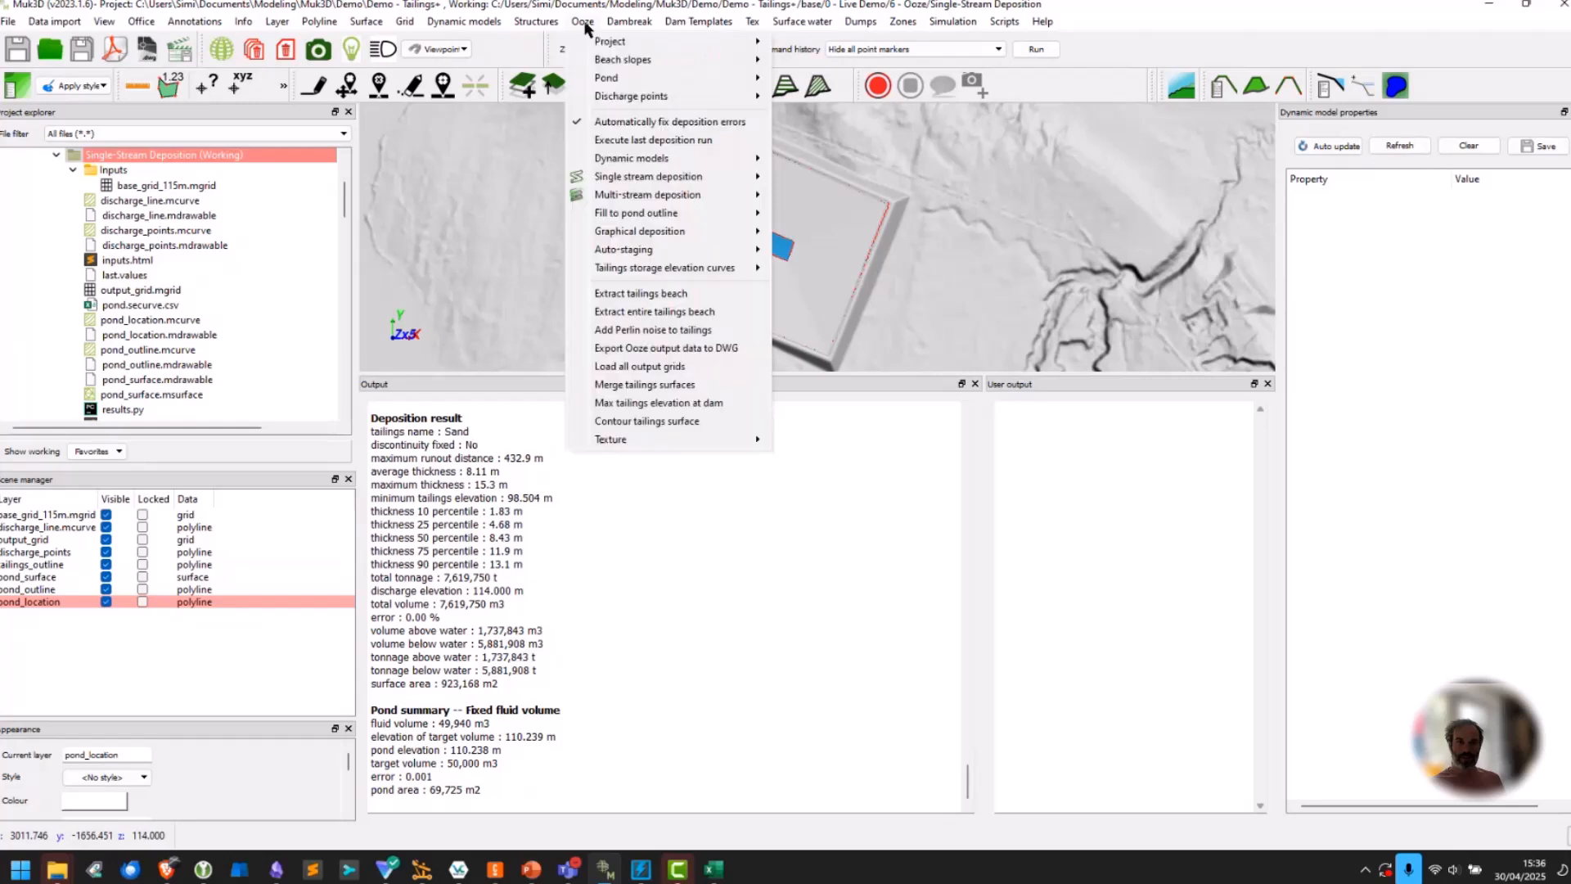
pyautogui.click(643, 420)
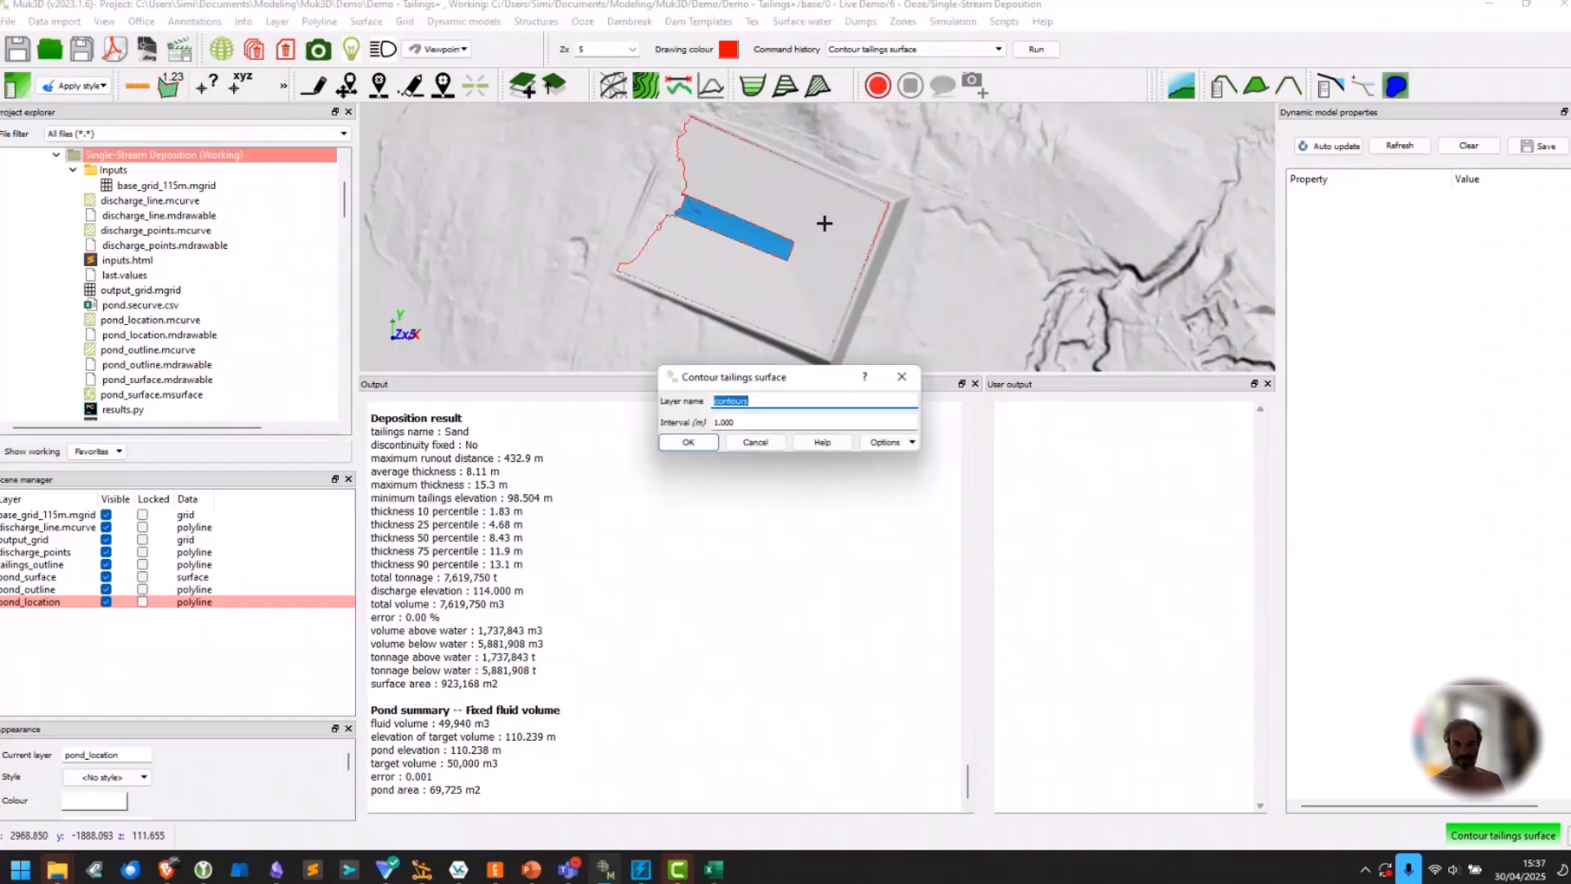
pyautogui.doubleClick(741, 425)
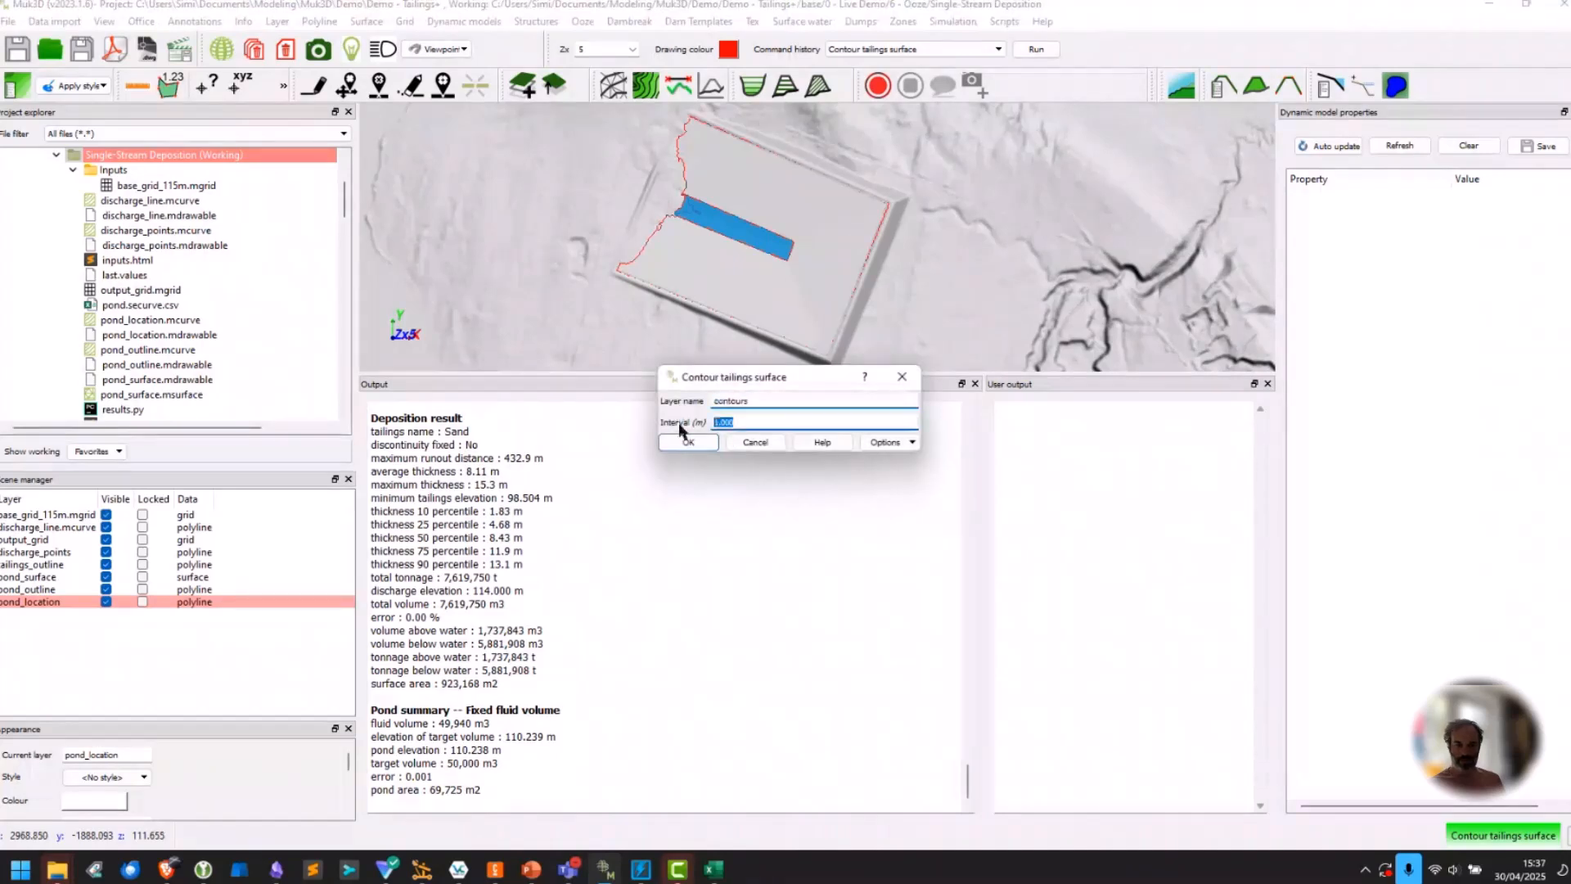
pyautogui.write('0.5')
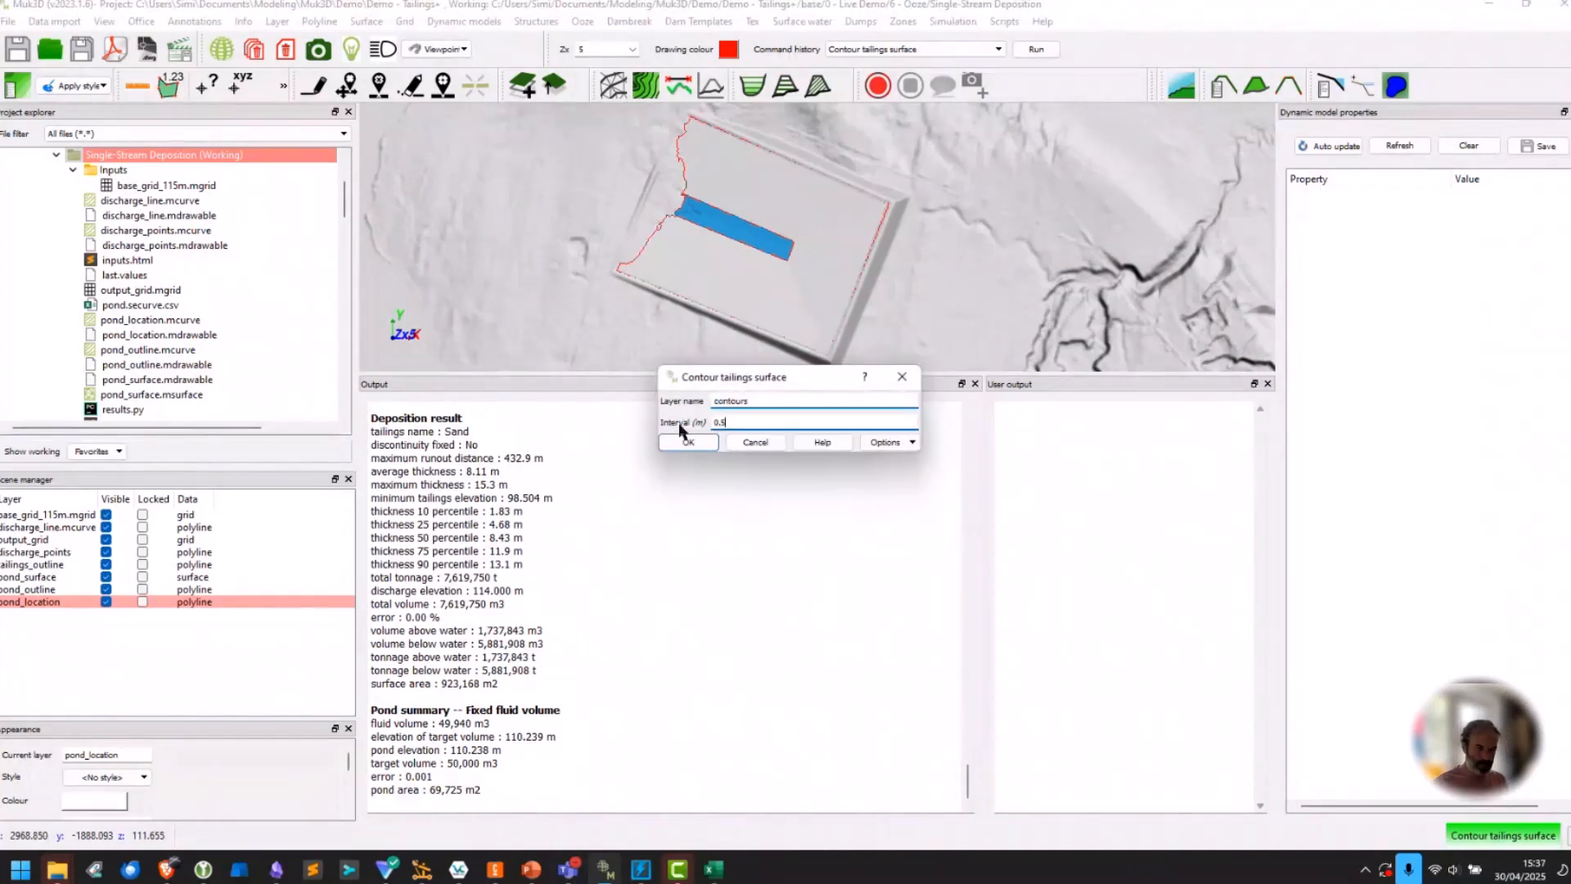
pyautogui.click(693, 444)
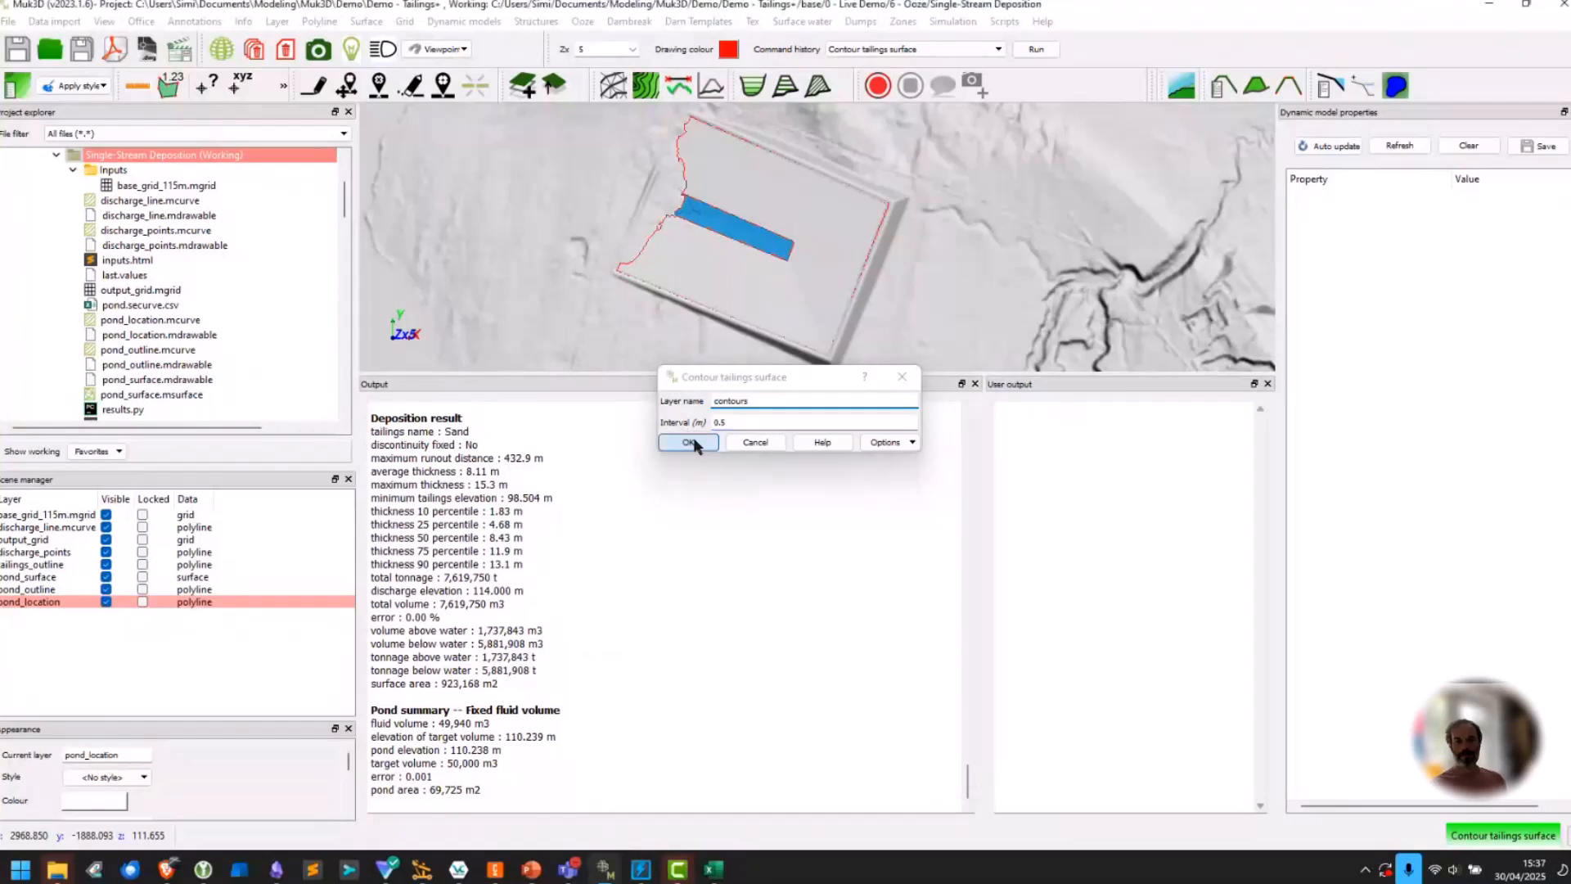
pyautogui.click(820, 219)
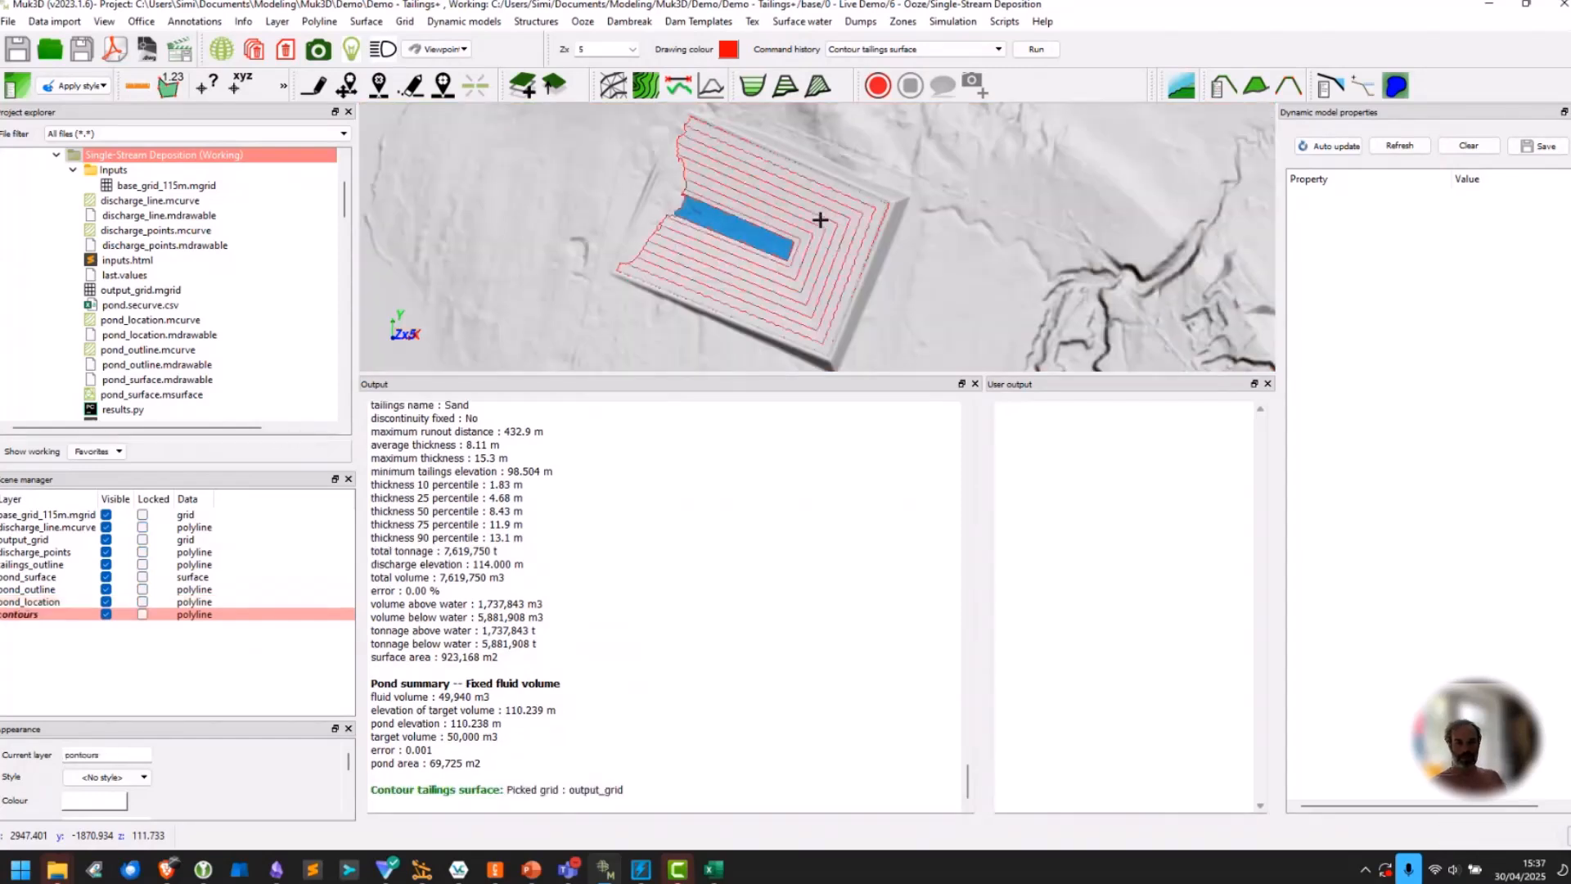
# Examine the contoured tailings beach and review the total tailings volume, pond fluid volume and elevation of the target volume.
pyautogui.scroll(4, 808, 208)
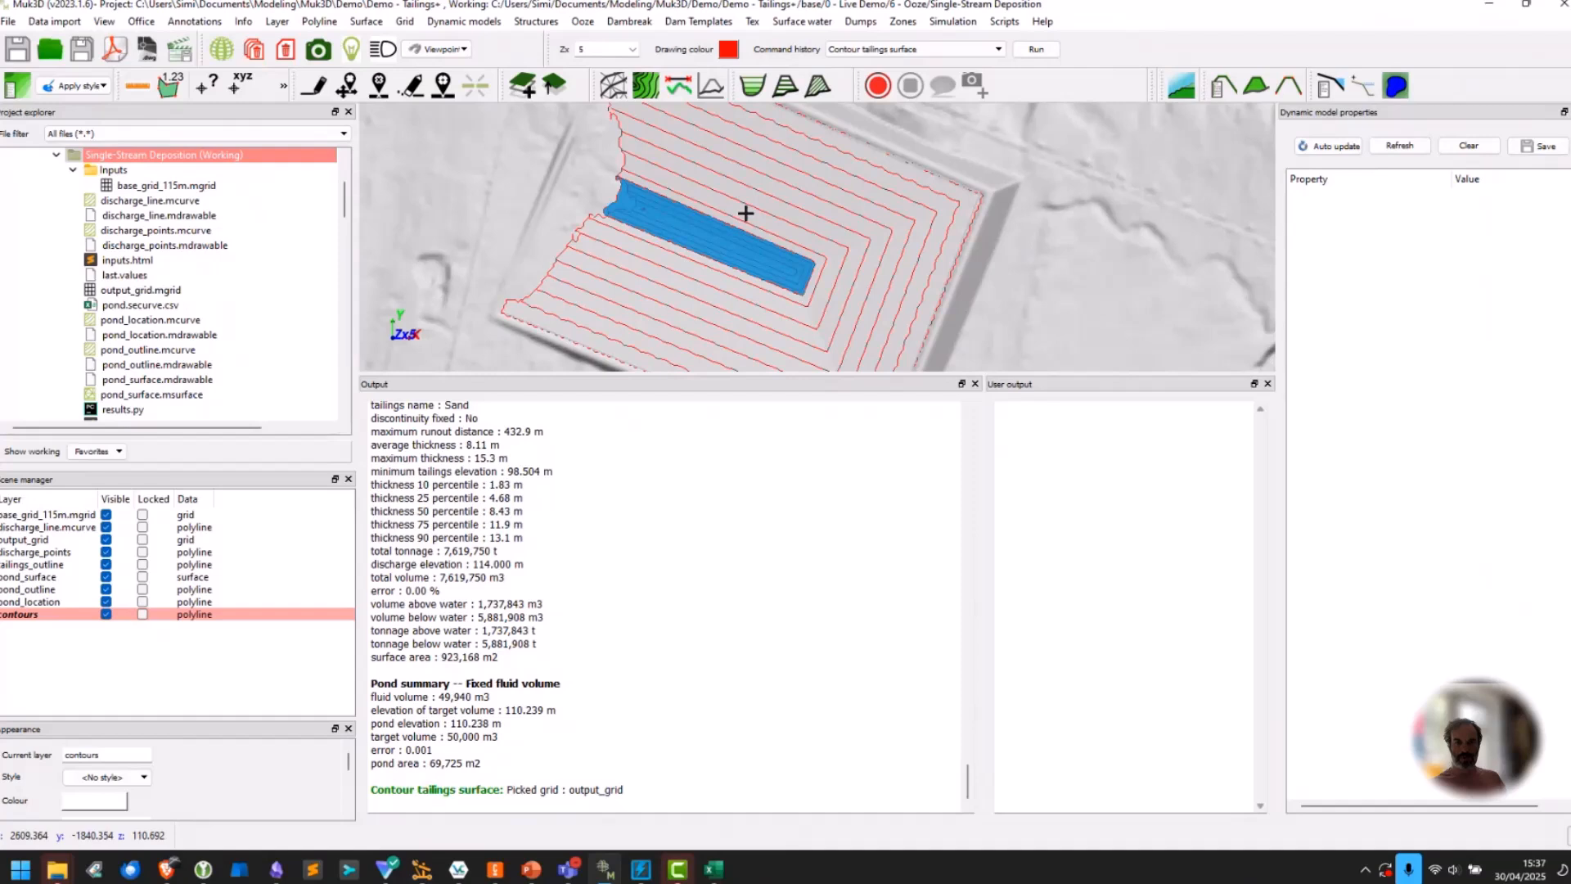
pyautogui.scroll(-2, 745, 215)
pyautogui.scroll(-2, 694, 286)
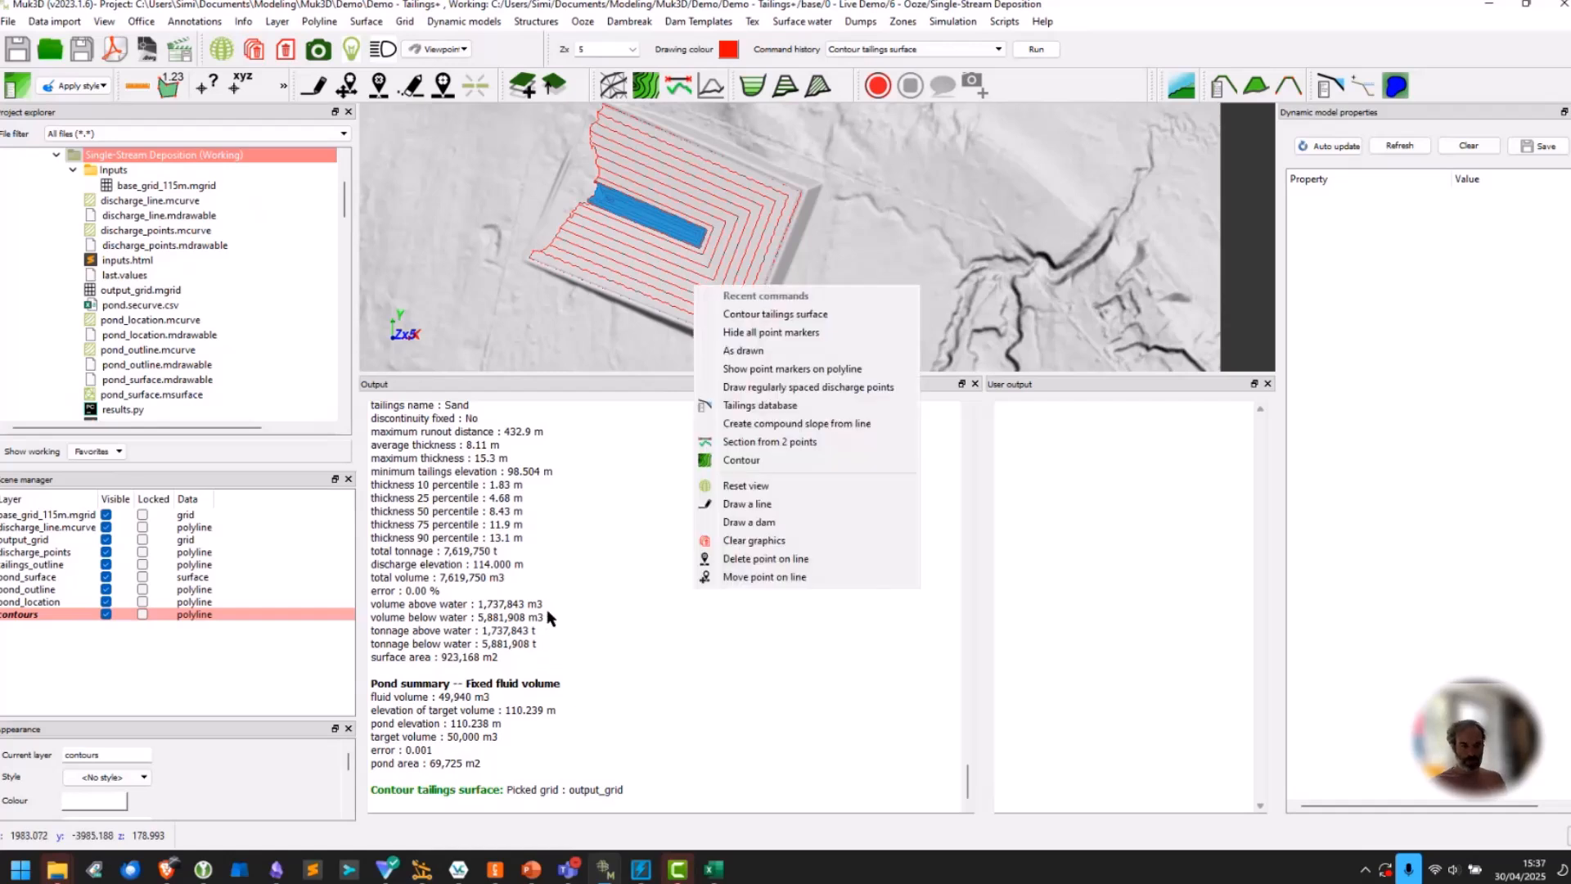
pyautogui.click(582, 625)
pyautogui.moveTo(508, 577); pyautogui.dragTo(440, 579)
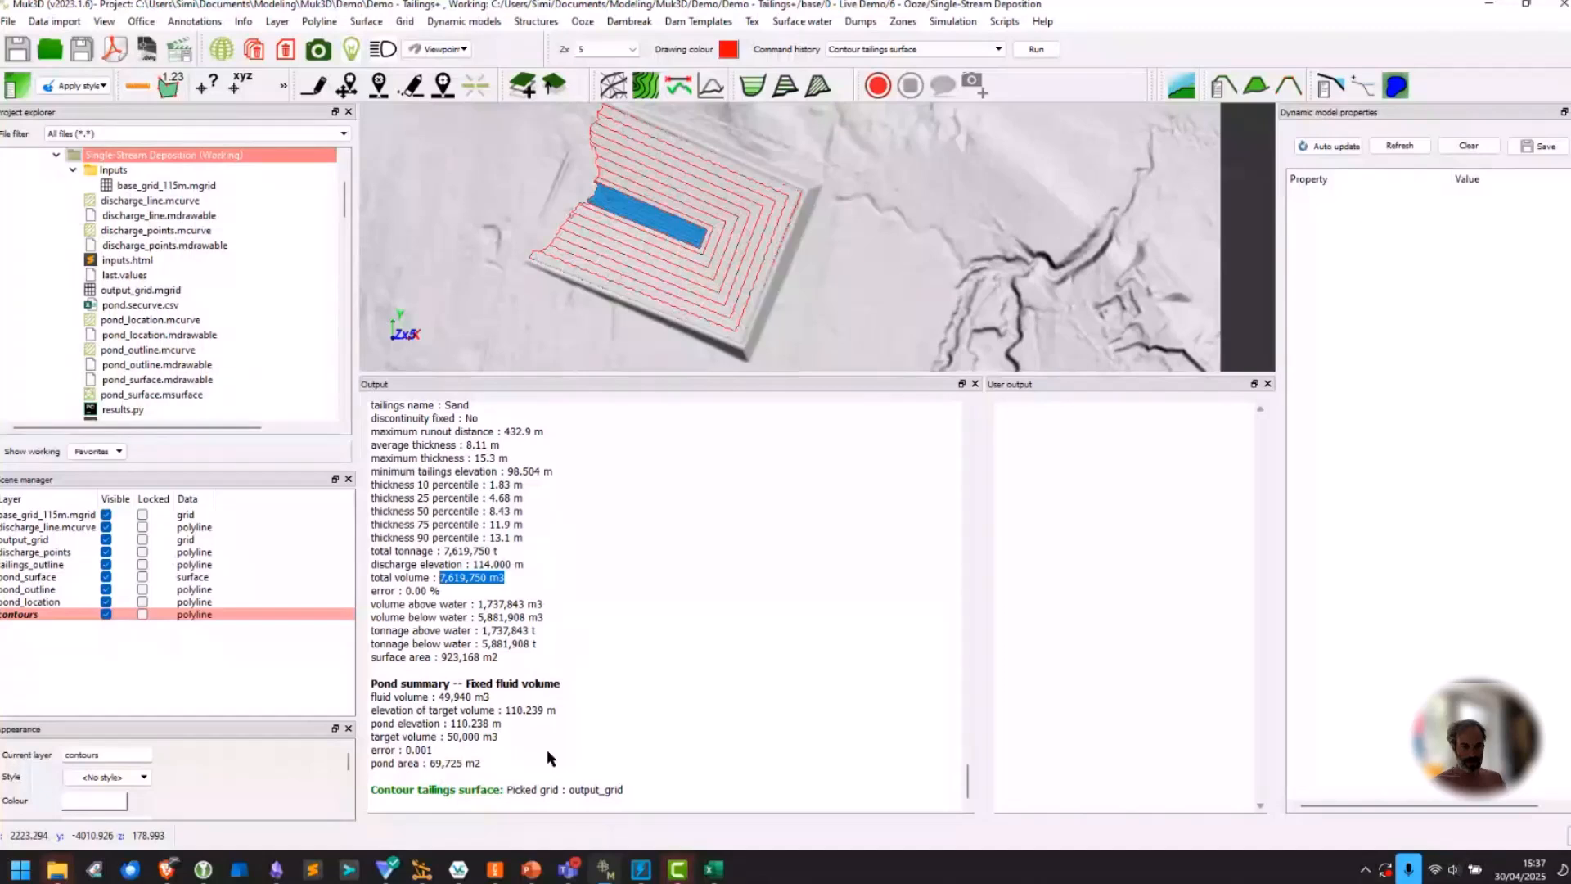
pyautogui.moveTo(491, 697); pyautogui.dragTo(439, 698)
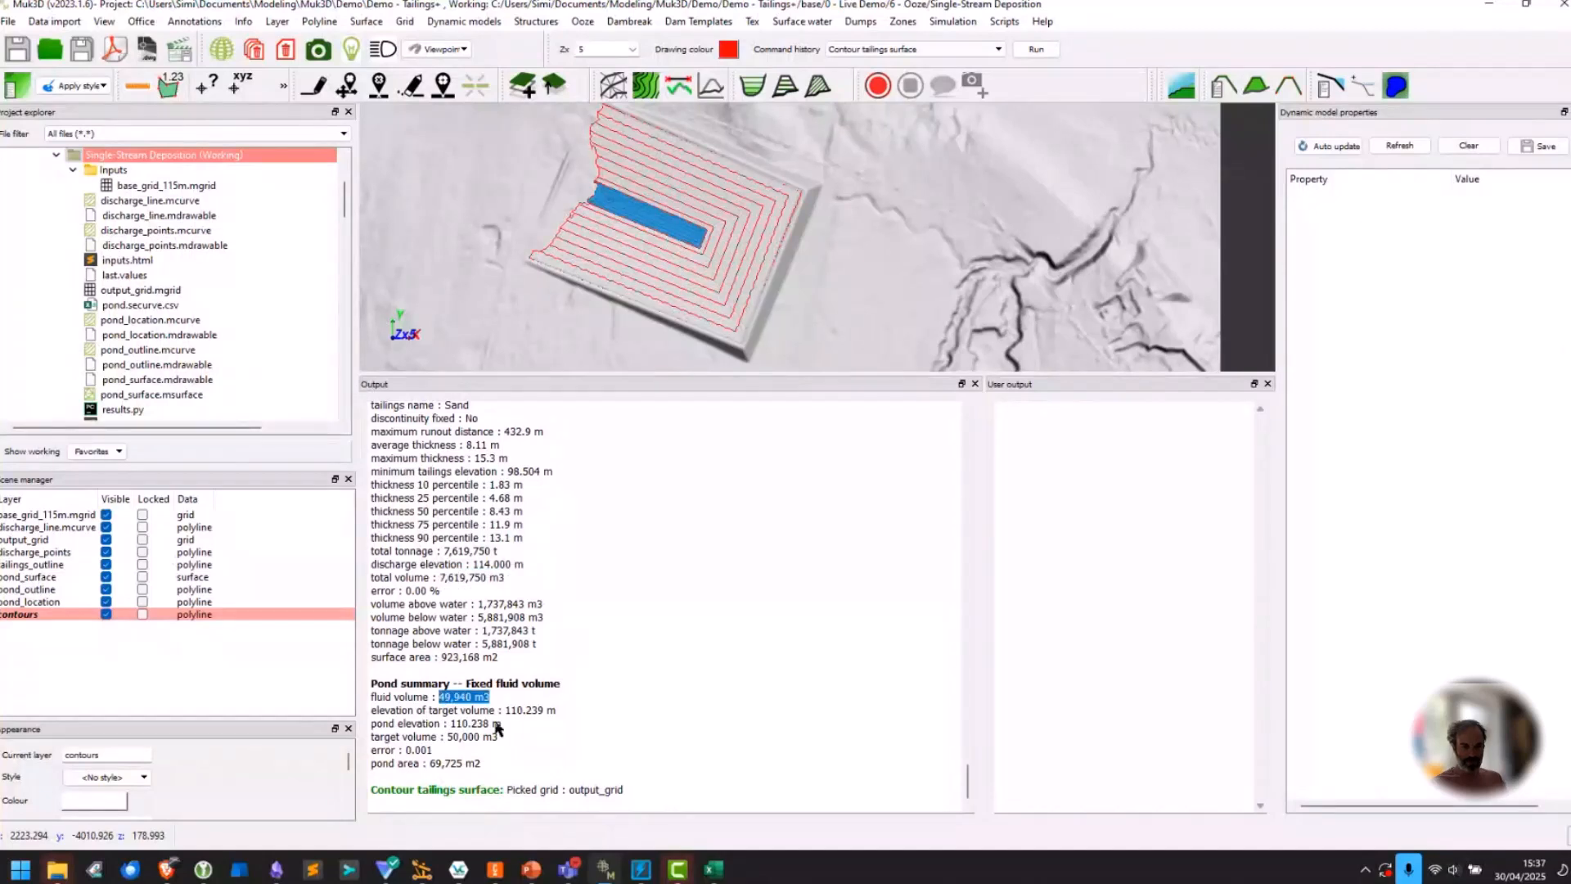
pyautogui.moveTo(558, 710); pyautogui.dragTo(506, 711)
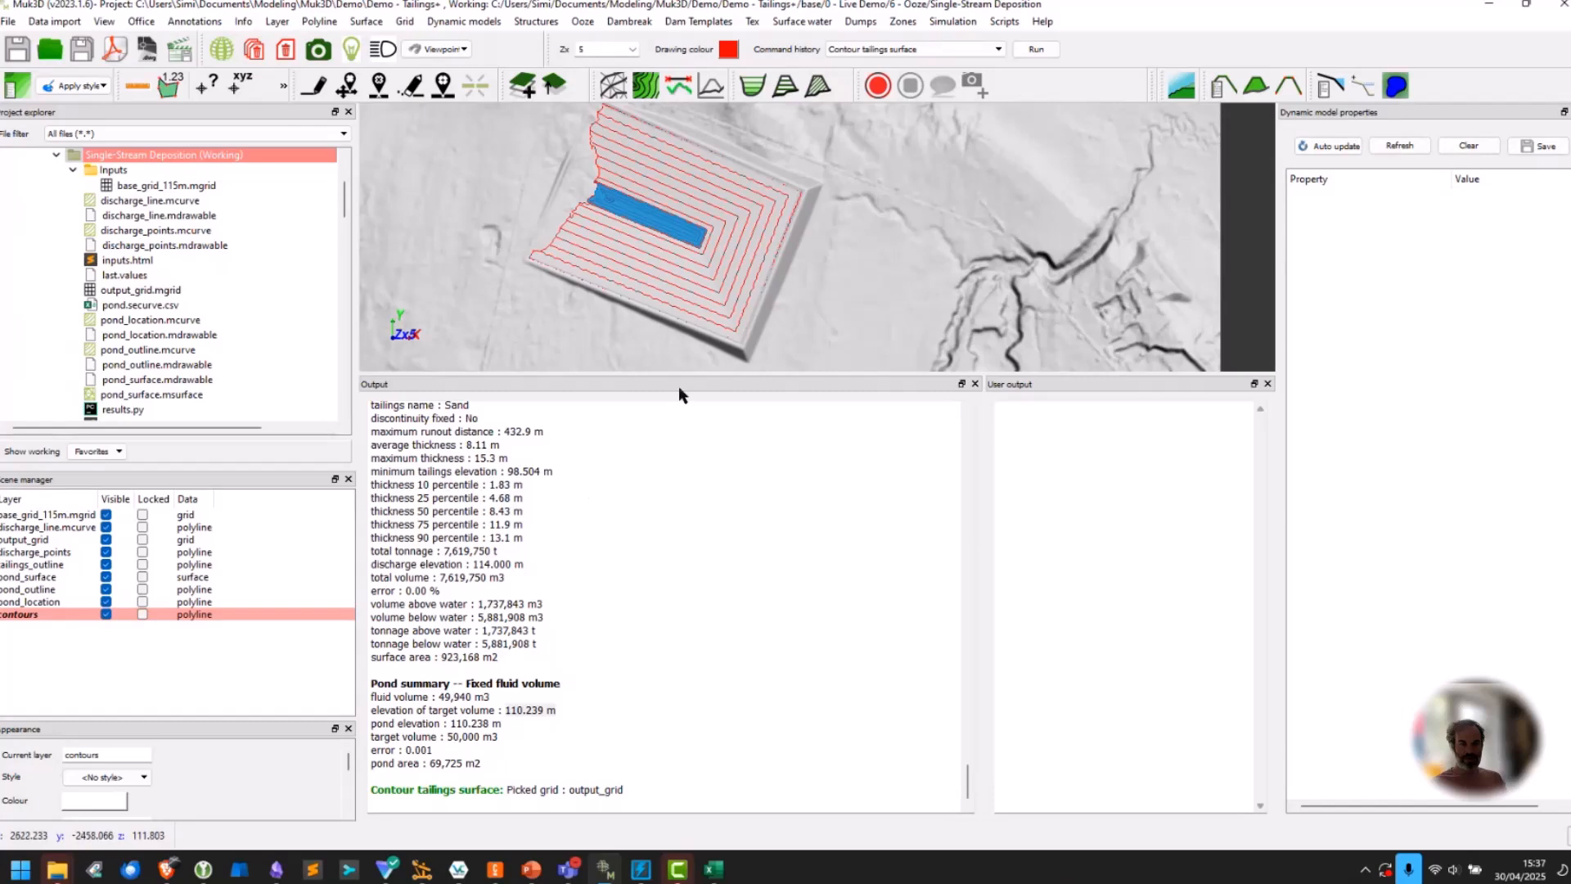
# Collapse the Inputs folder and clear all graphics from the scene, discarding the unsaved layers.
pyautogui.click(73, 170)
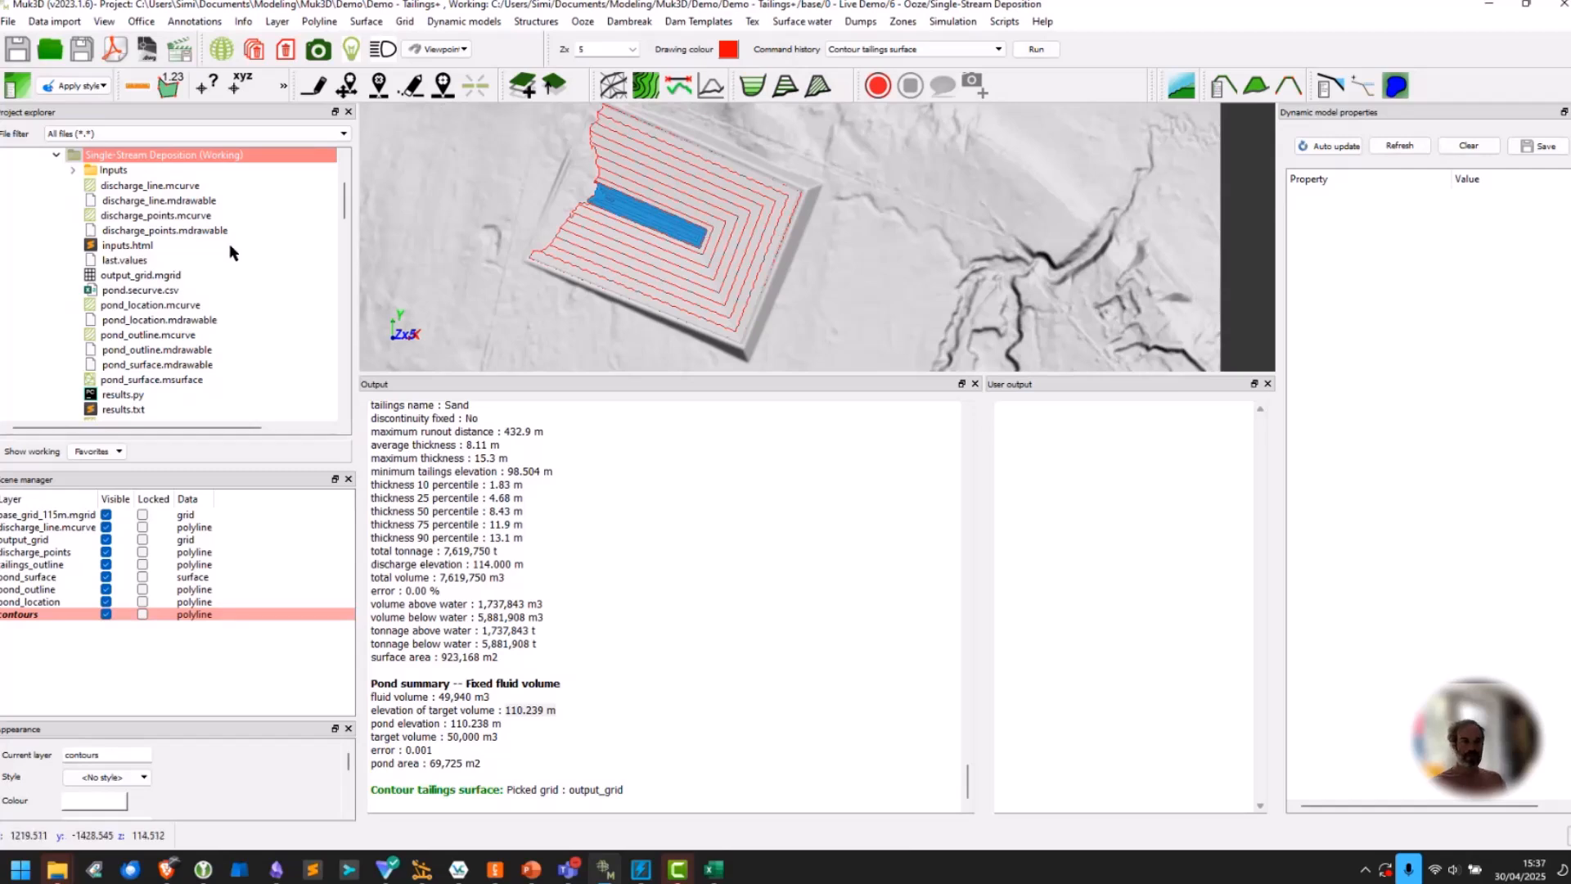
pyautogui.click(254, 49)
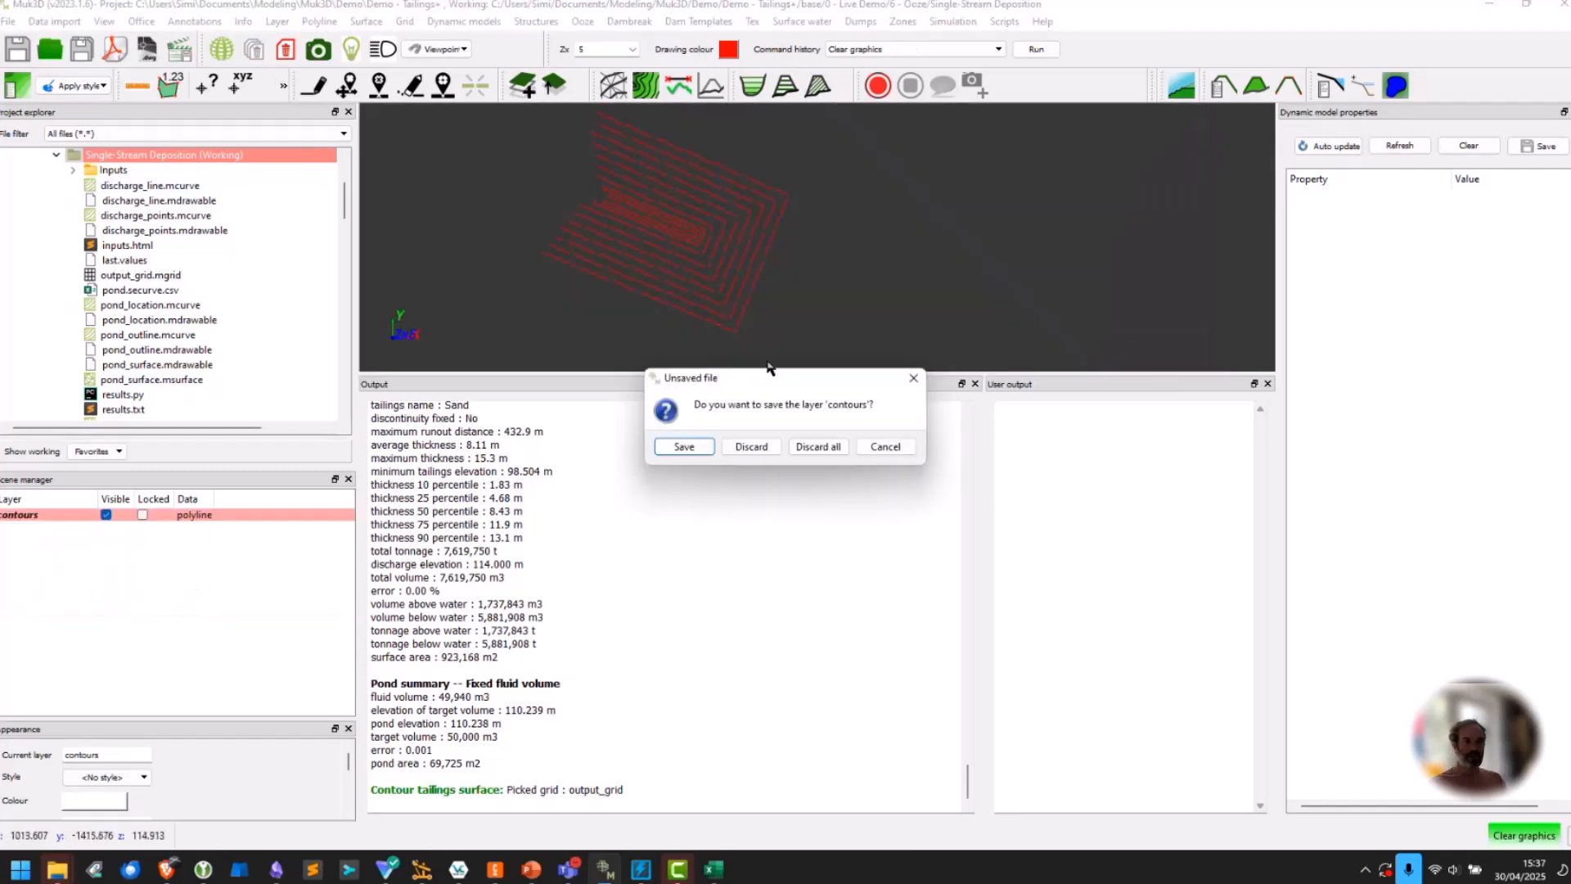
pyautogui.click(818, 446)
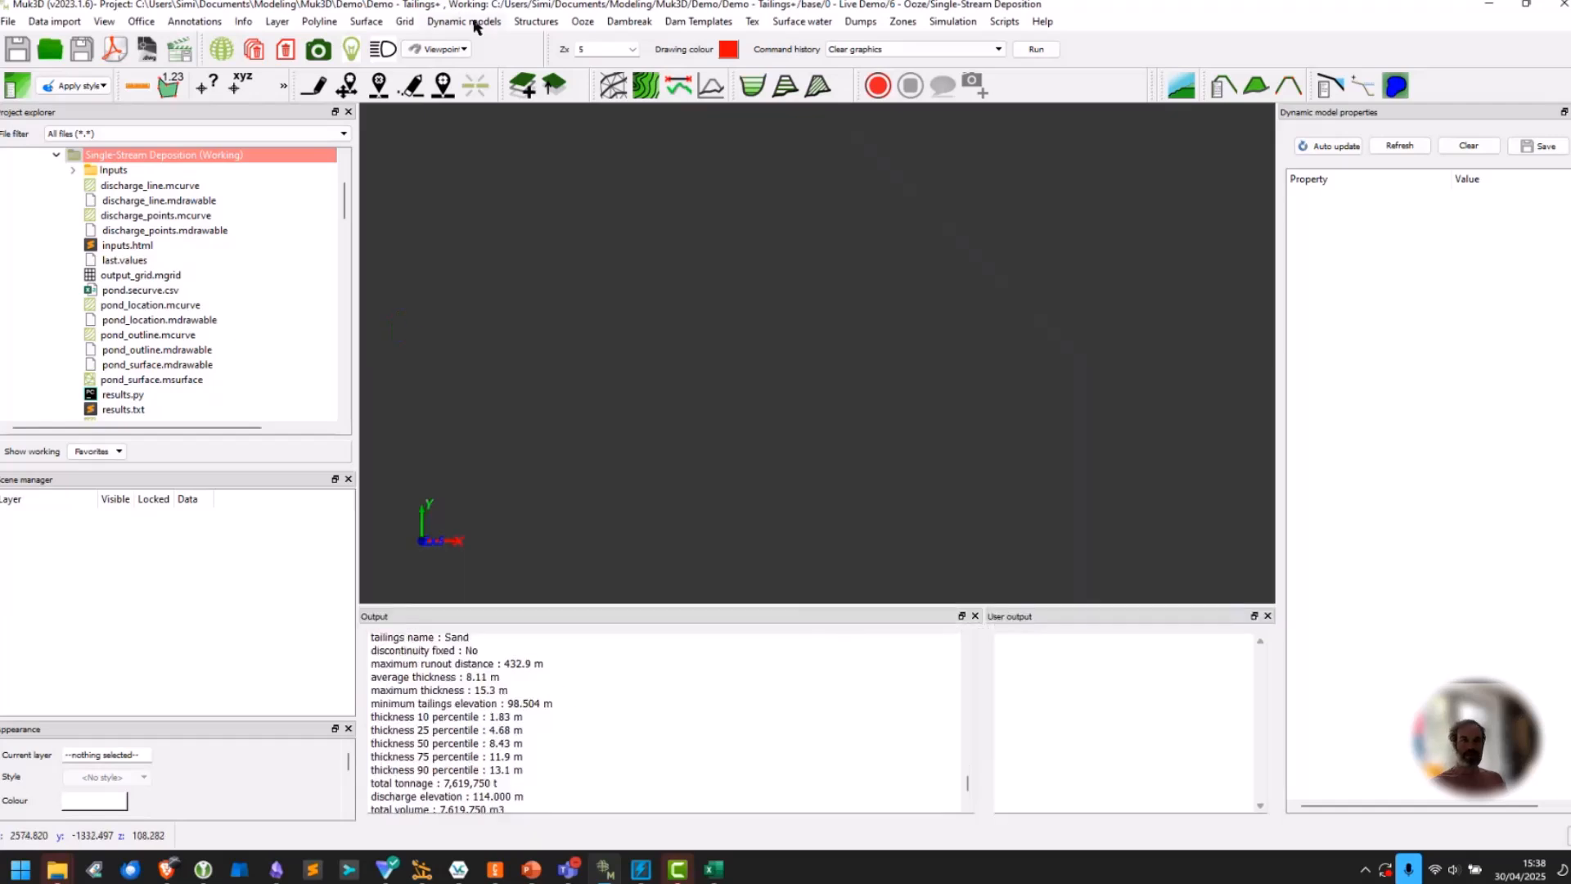
# Start a single-stream fixed pond volume deposition with flow path down slope, using base_grid_115m.mgrid as base grid and discharge_line.mcurve as discharge points.
pyautogui.click(583, 22)
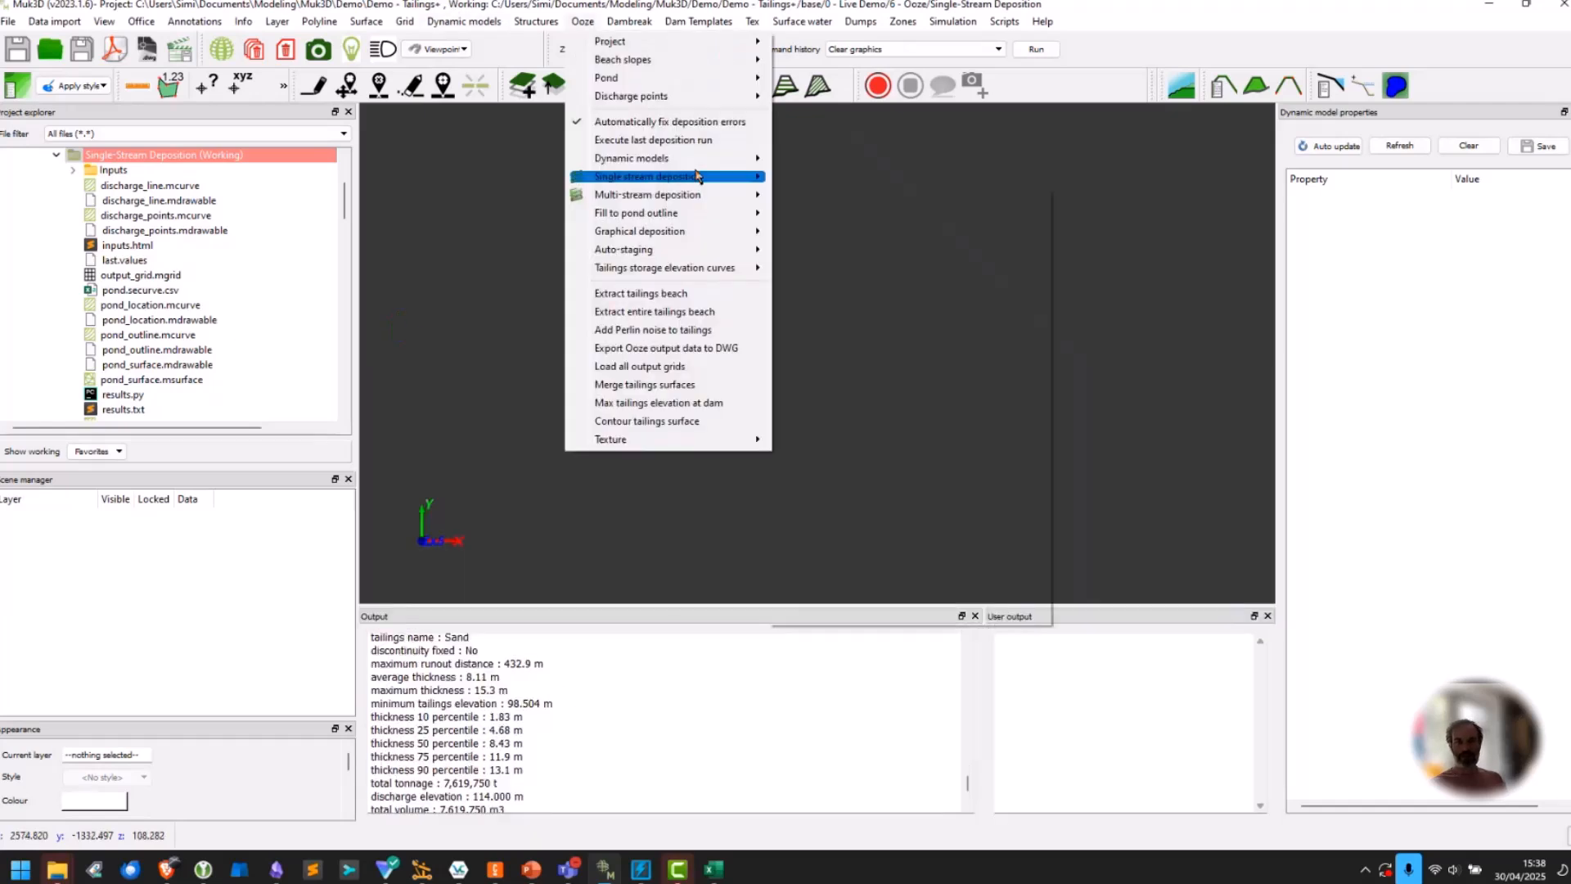
pyautogui.moveTo(697, 176)
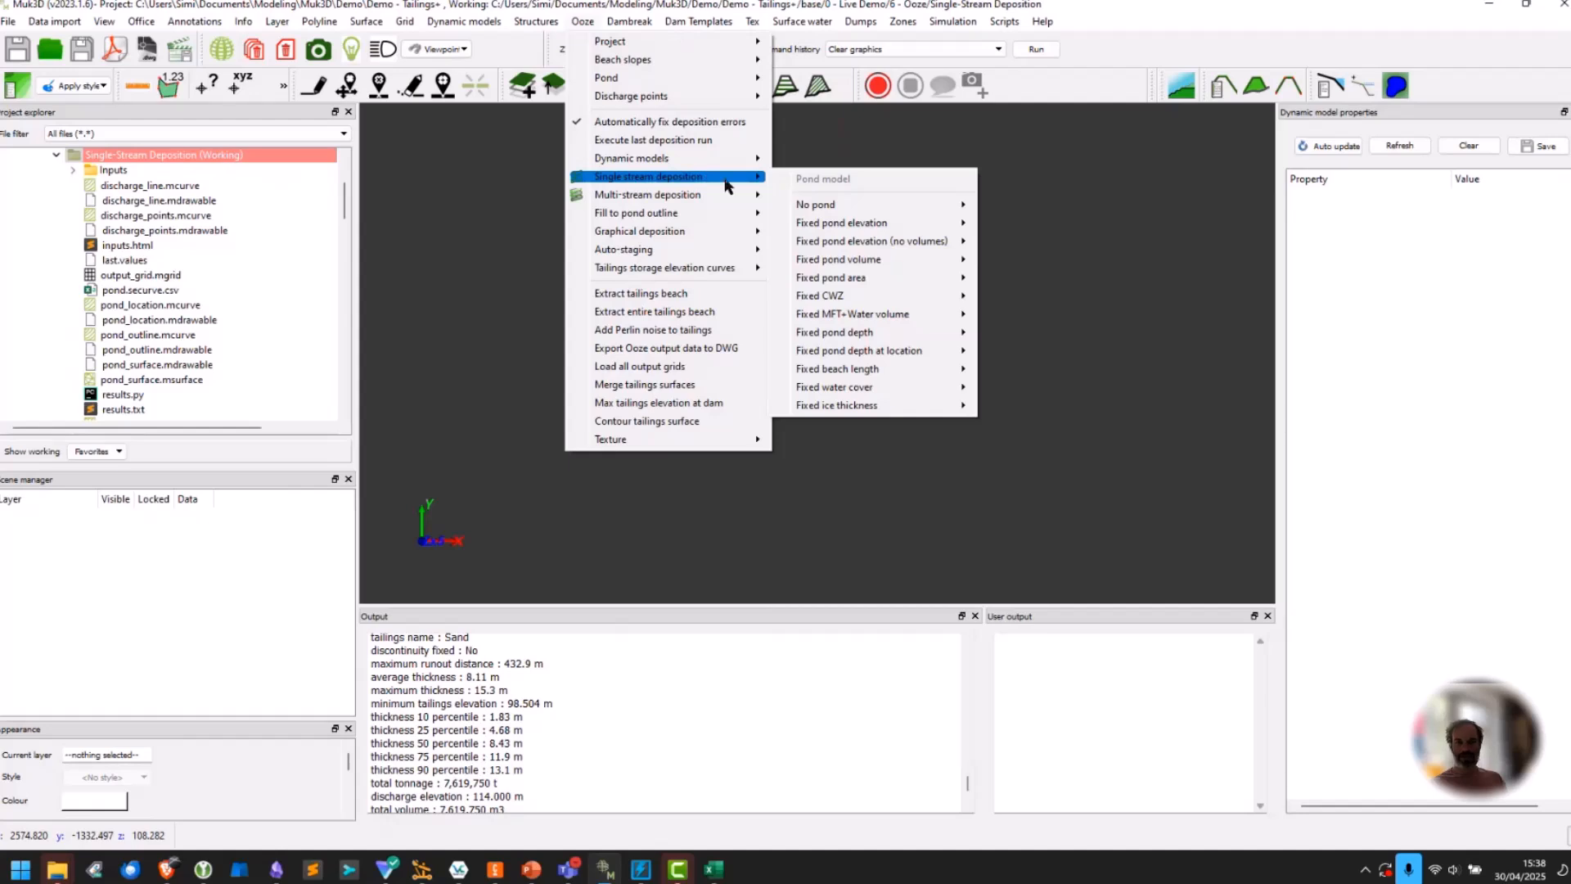
pyautogui.moveTo(881, 259)
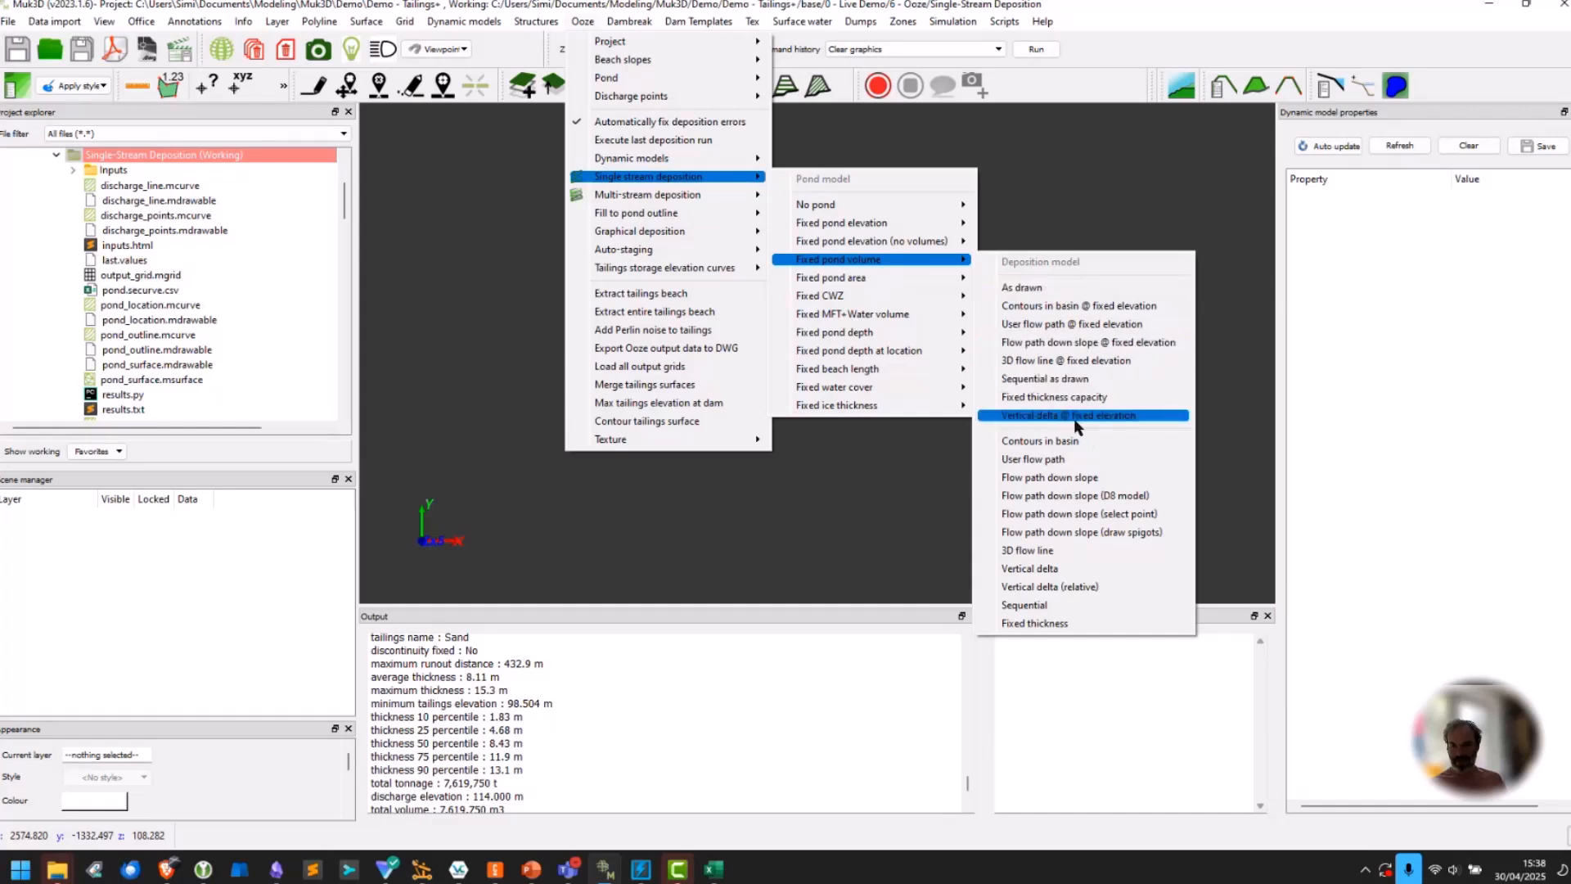
pyautogui.click(1073, 478)
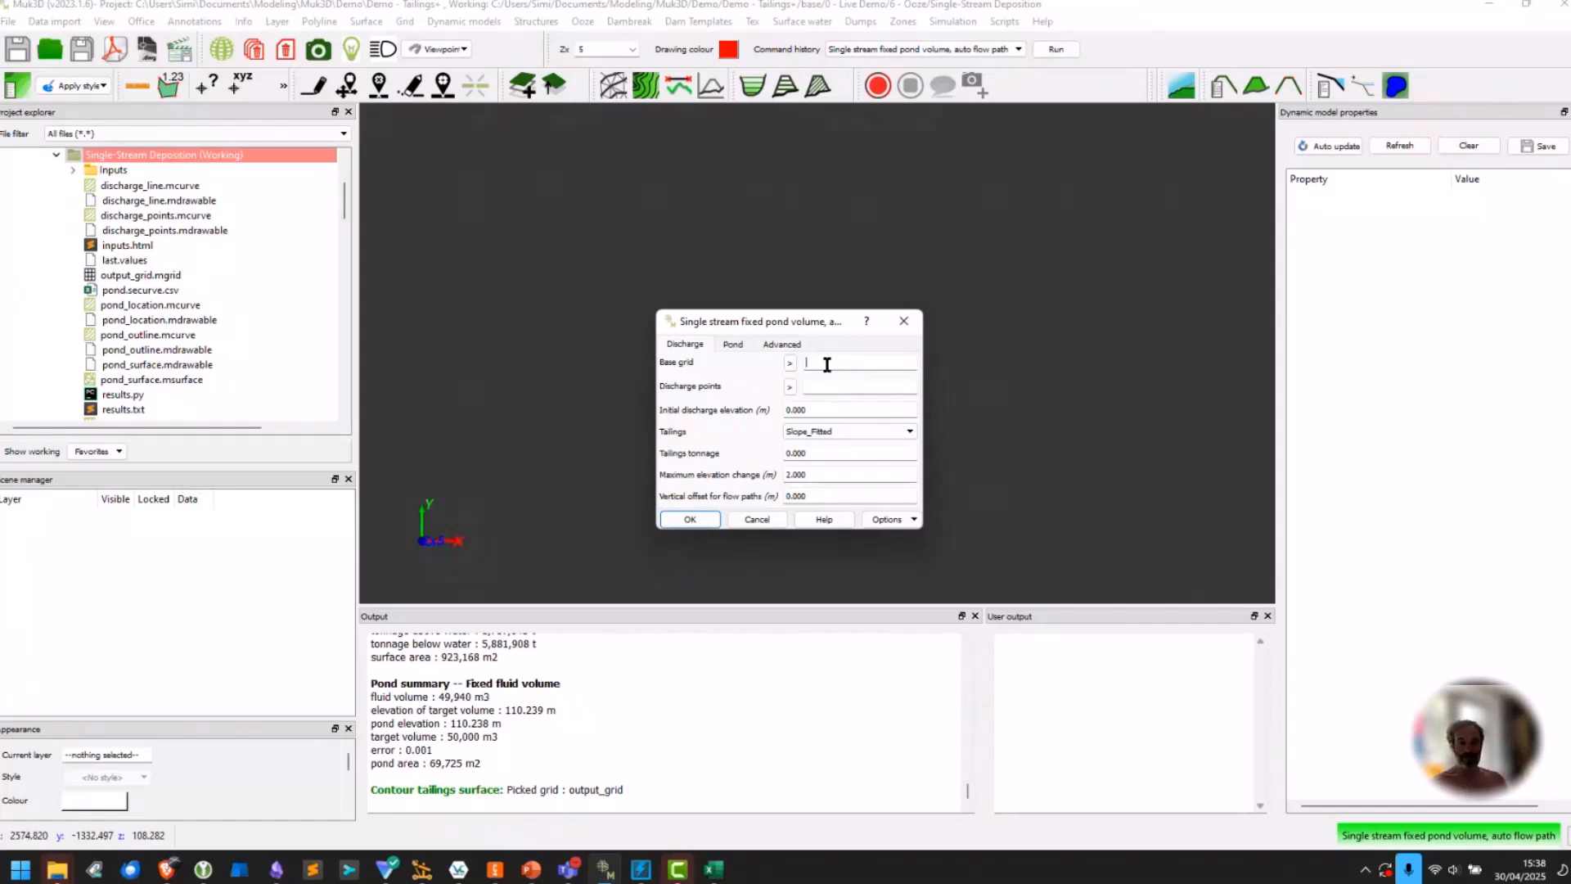
pyautogui.click(790, 362)
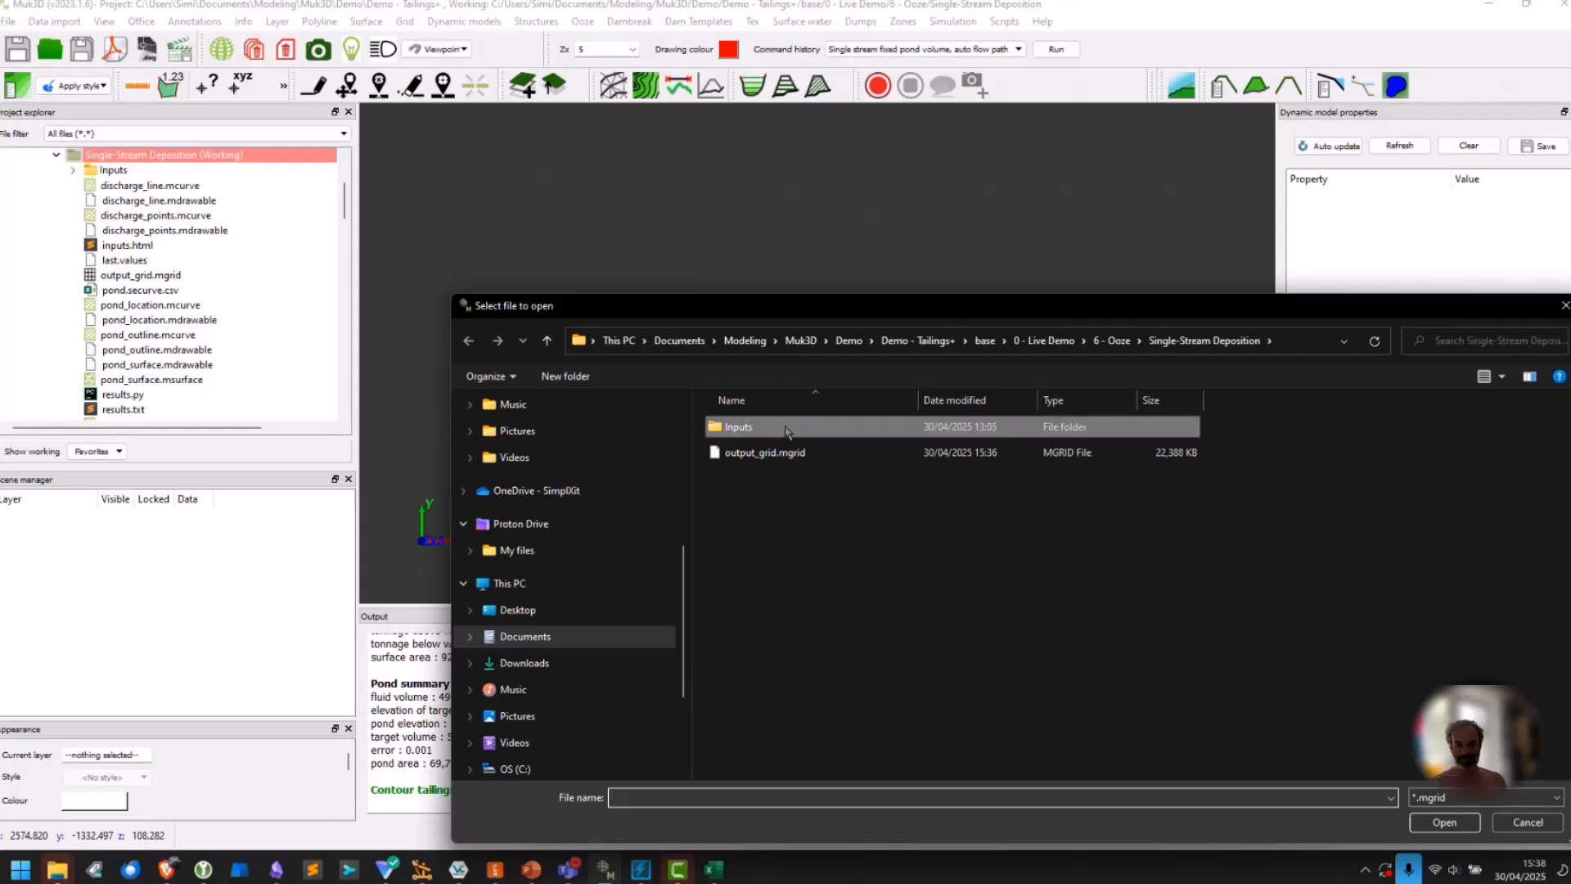
pyautogui.doubleClick(773, 426)
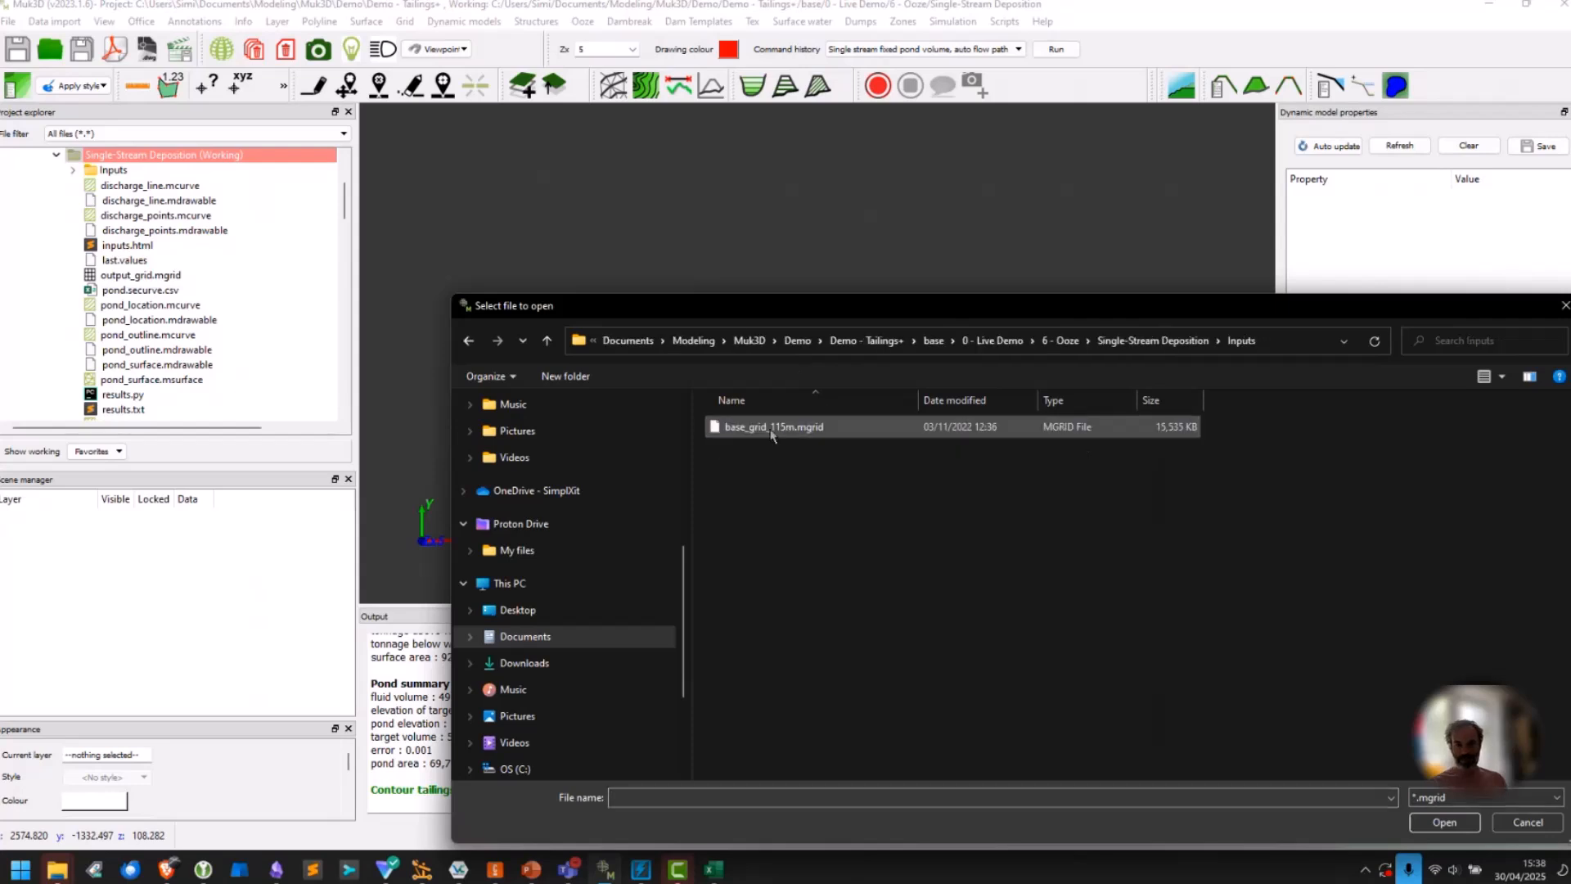
pyautogui.doubleClick(771, 428)
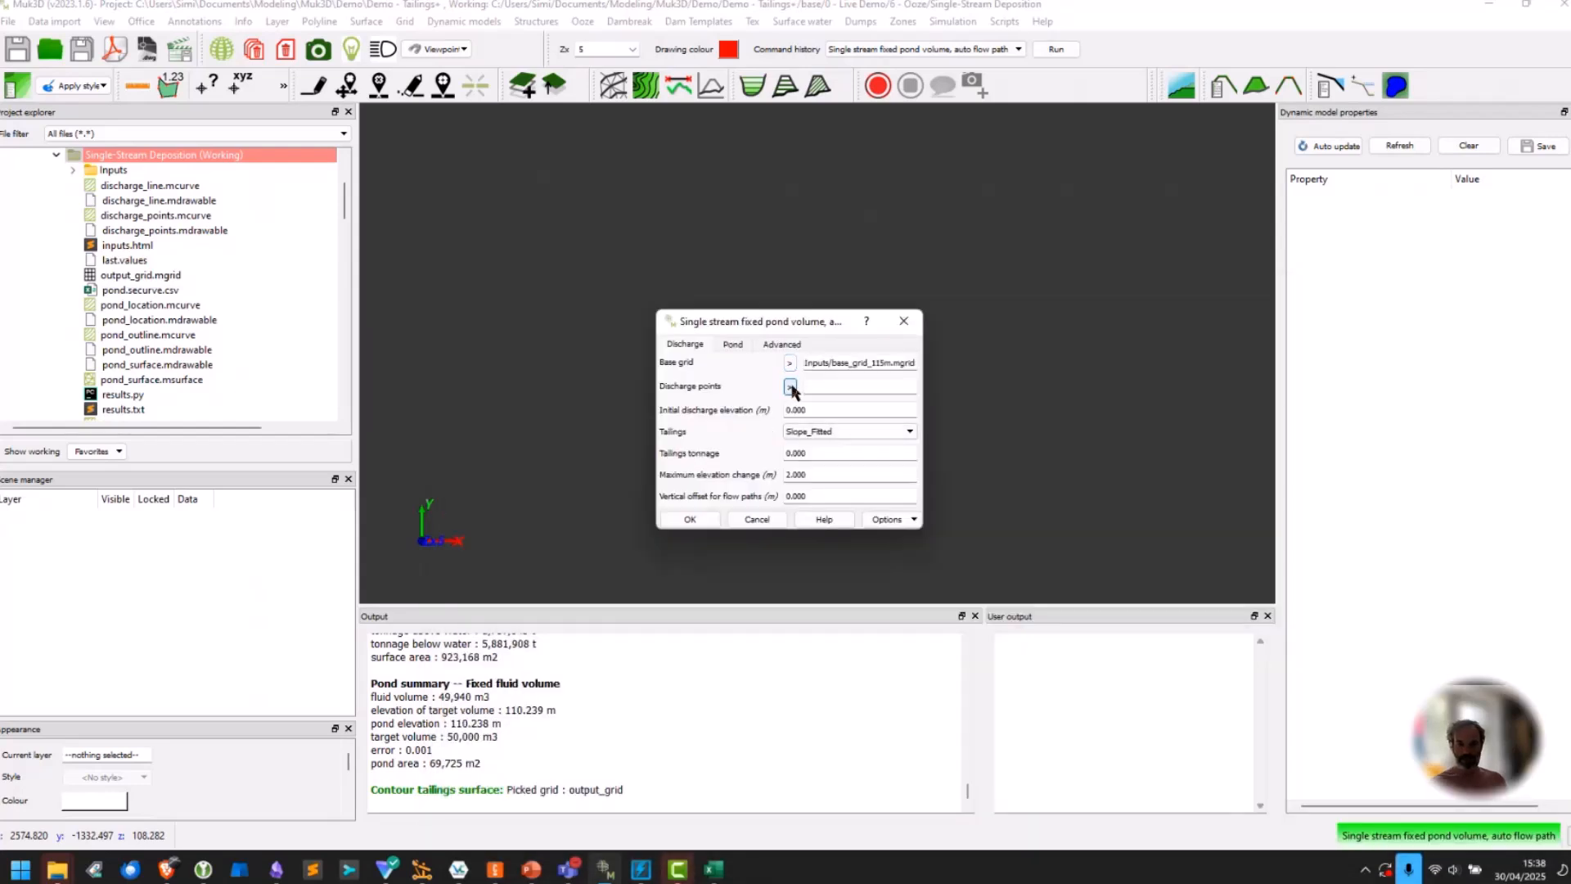
pyautogui.click(791, 387)
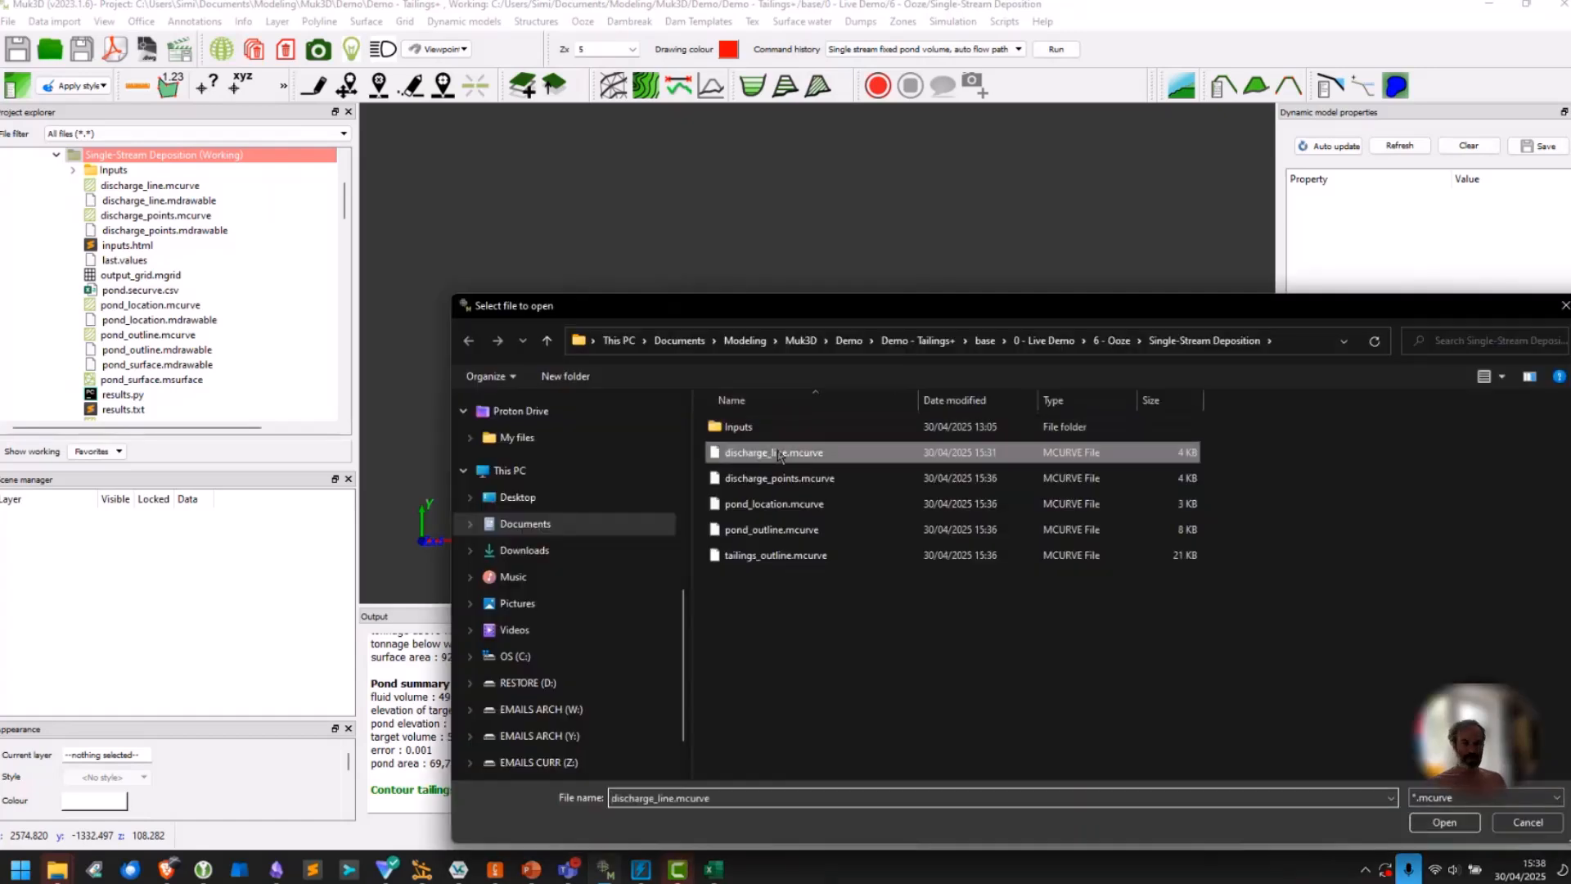
pyautogui.doubleClick(780, 452)
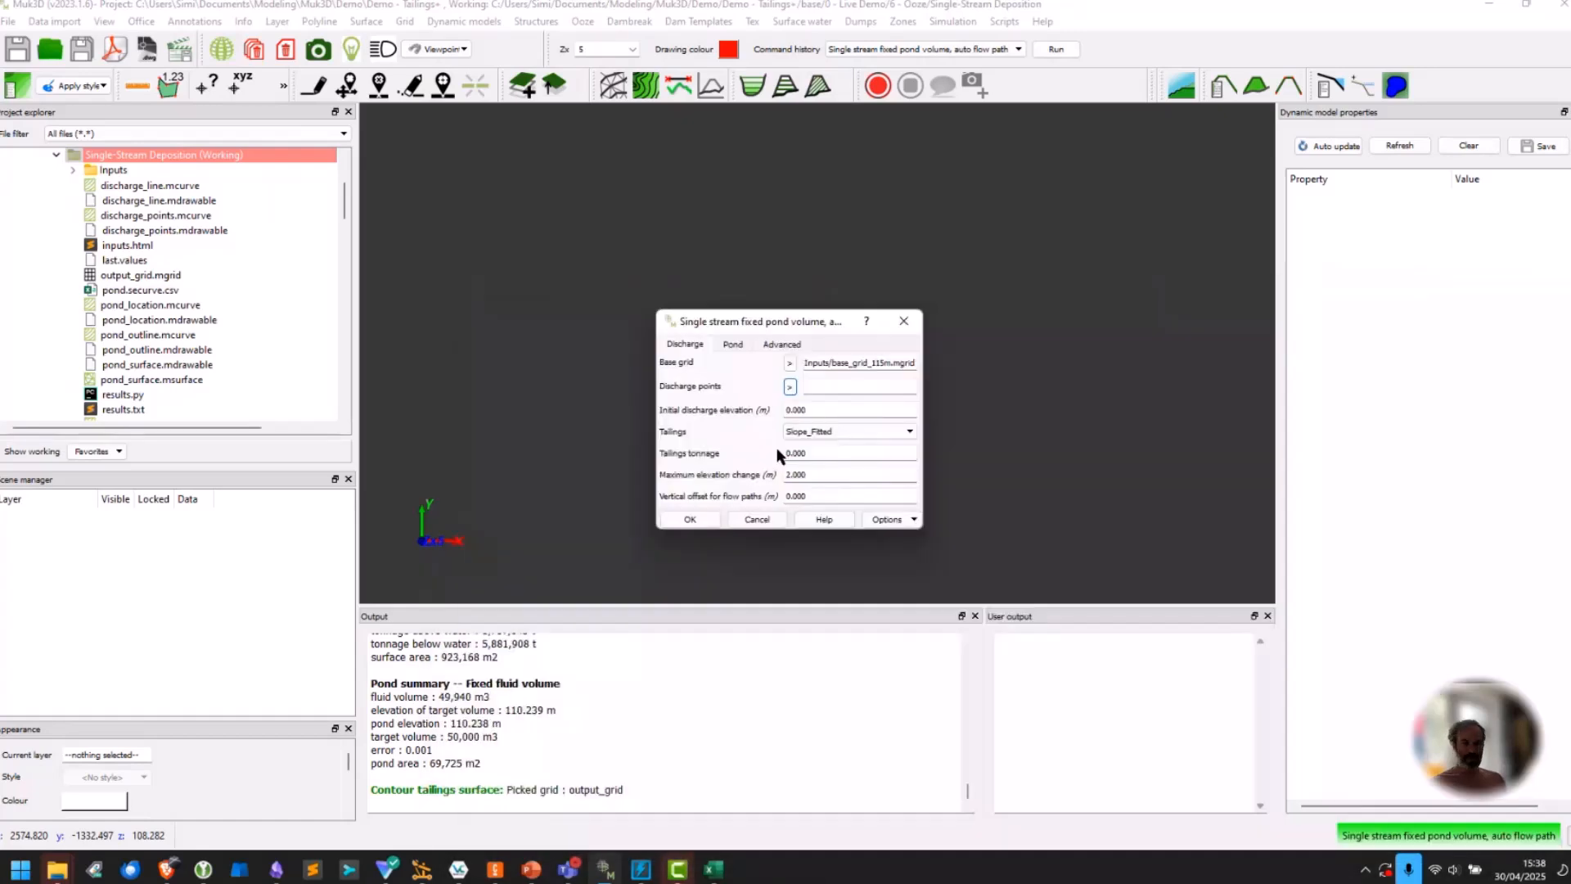
# Set the initial discharge elevation to 110 m, the tailings to Sand and the tailings tonnage to 5000000.
pyautogui.moveTo(817, 412); pyautogui.dragTo(736, 404)
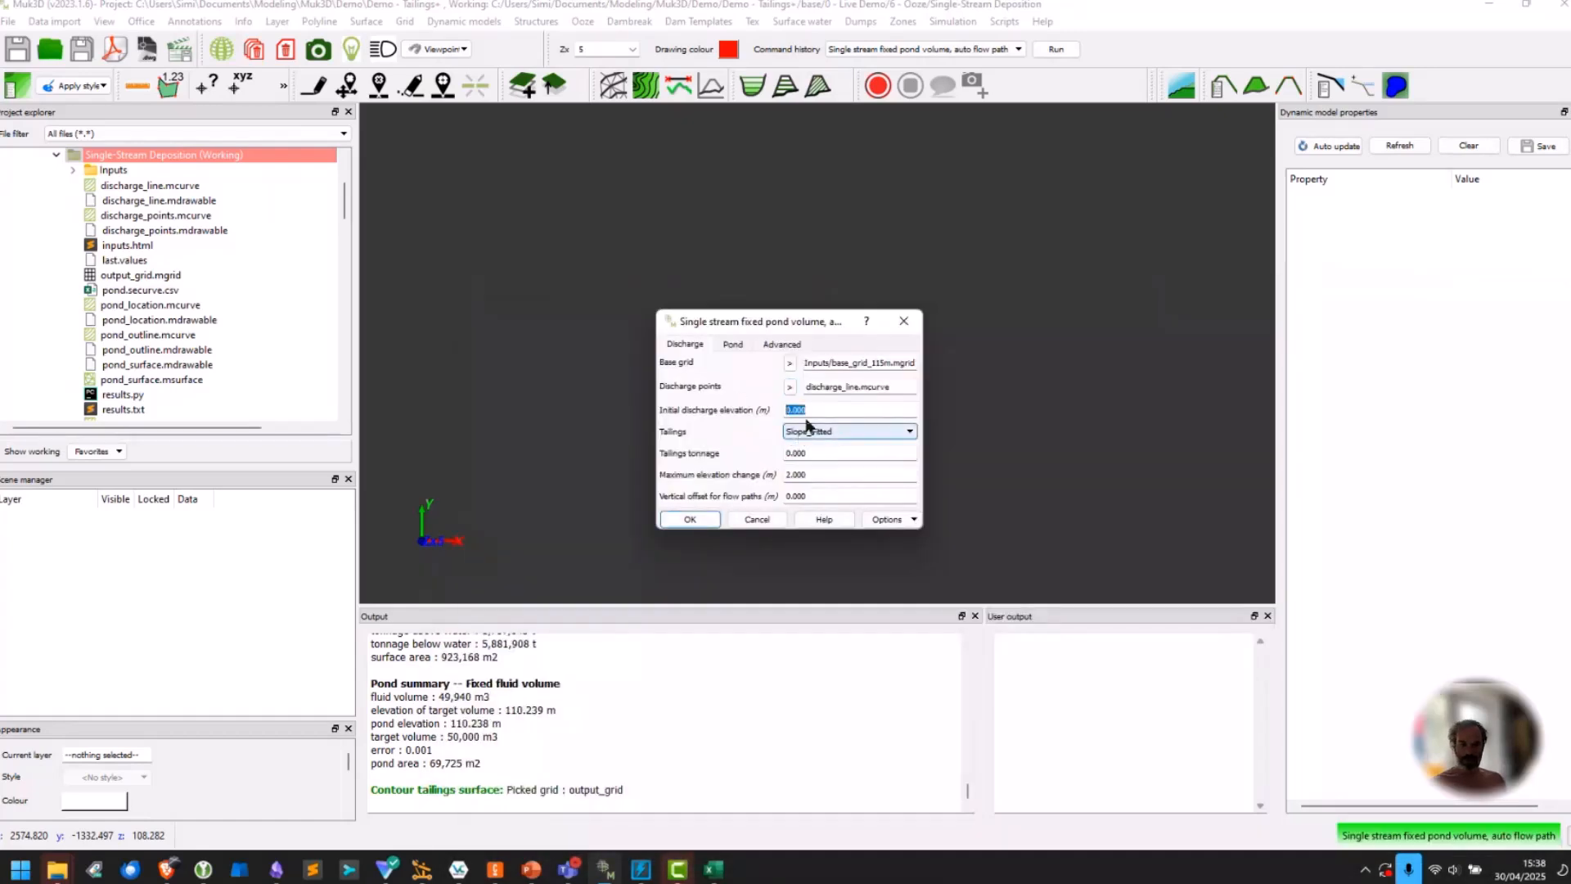
pyautogui.write('110')
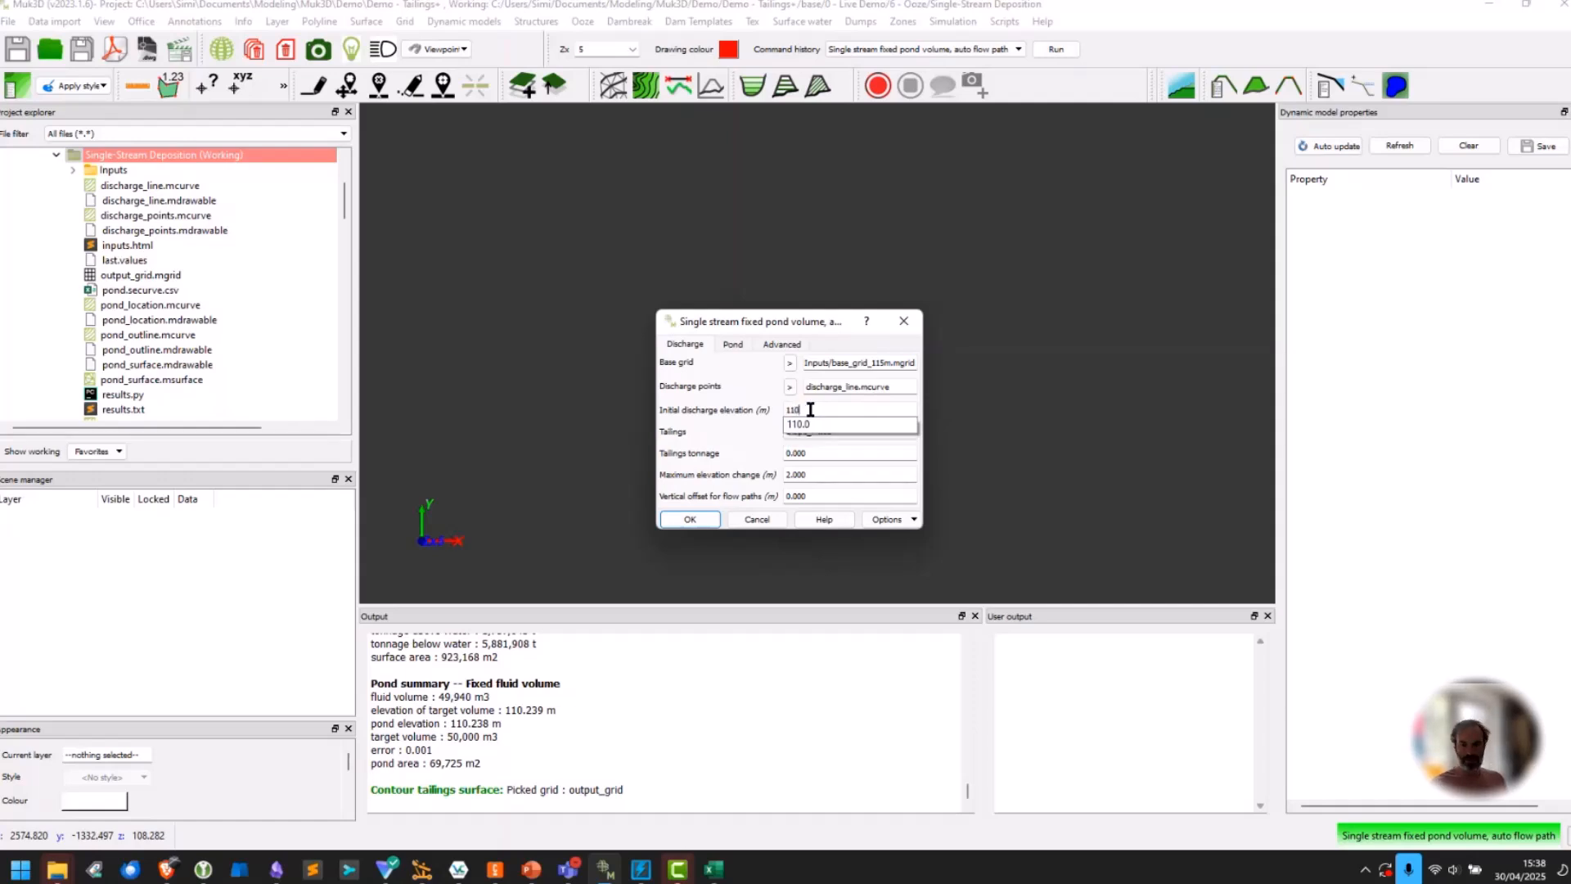
pyautogui.click(810, 432)
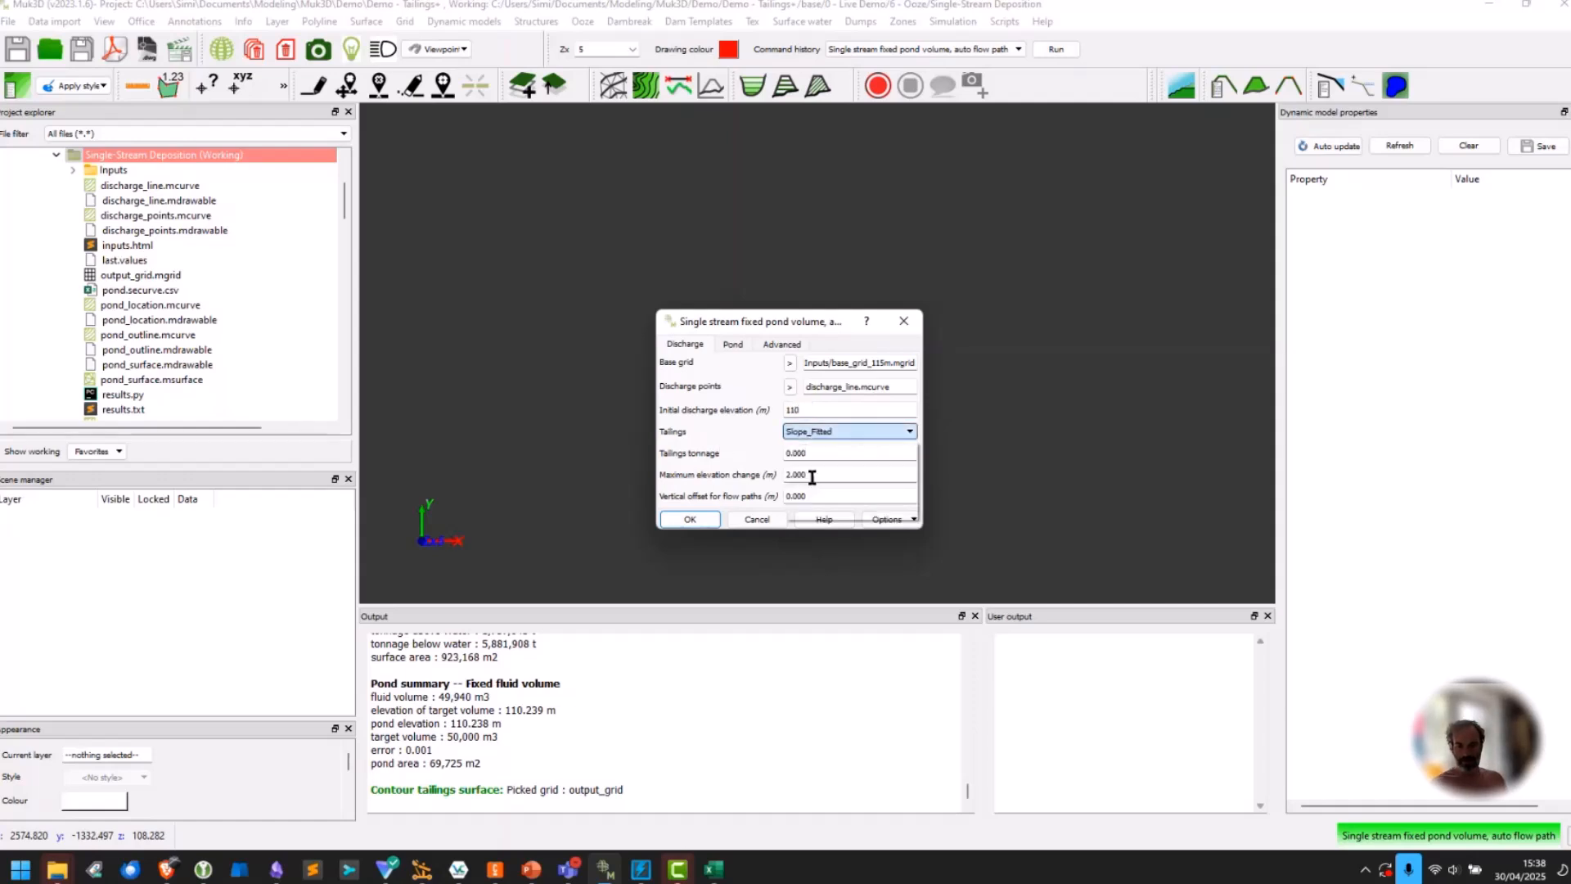
pyautogui.click(810, 465)
pyautogui.moveTo(818, 452); pyautogui.dragTo(777, 455)
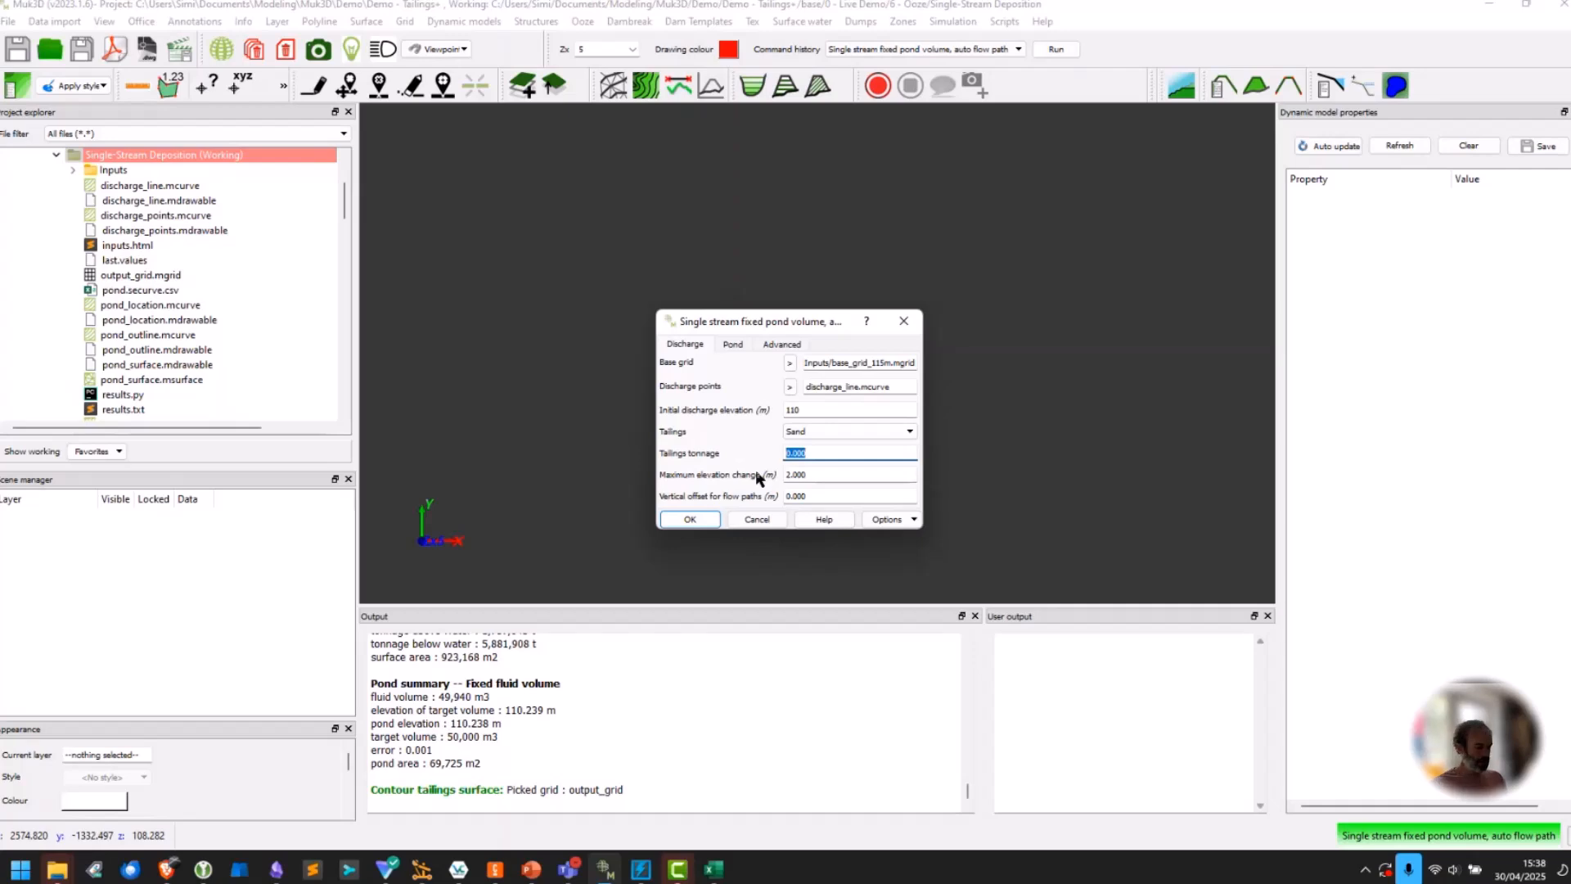
pyautogui.write('5000')
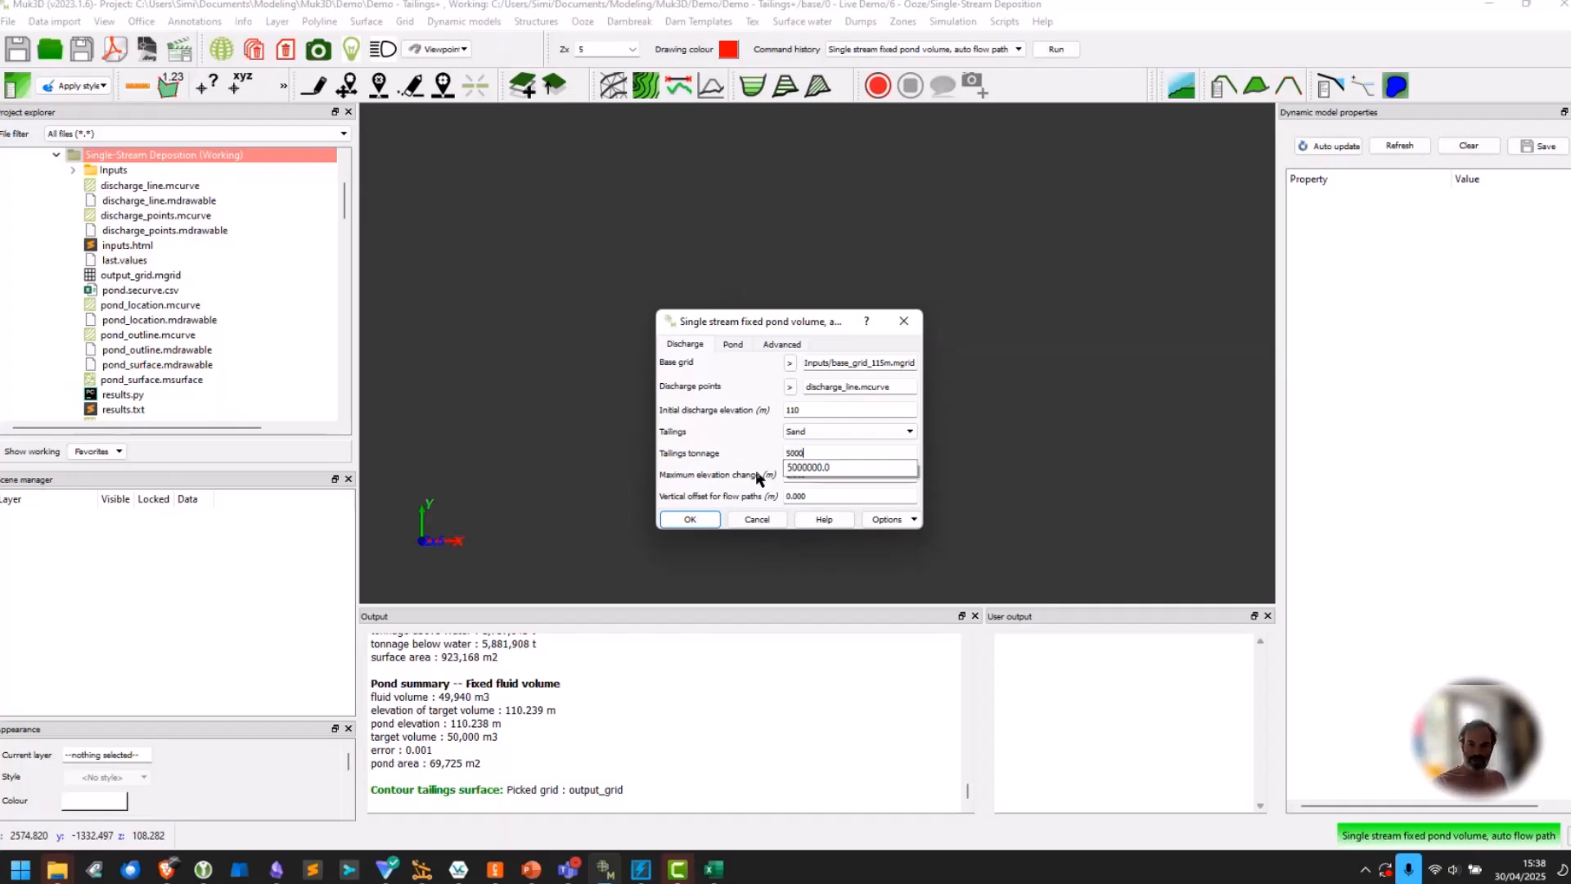
pyautogui.write('000')
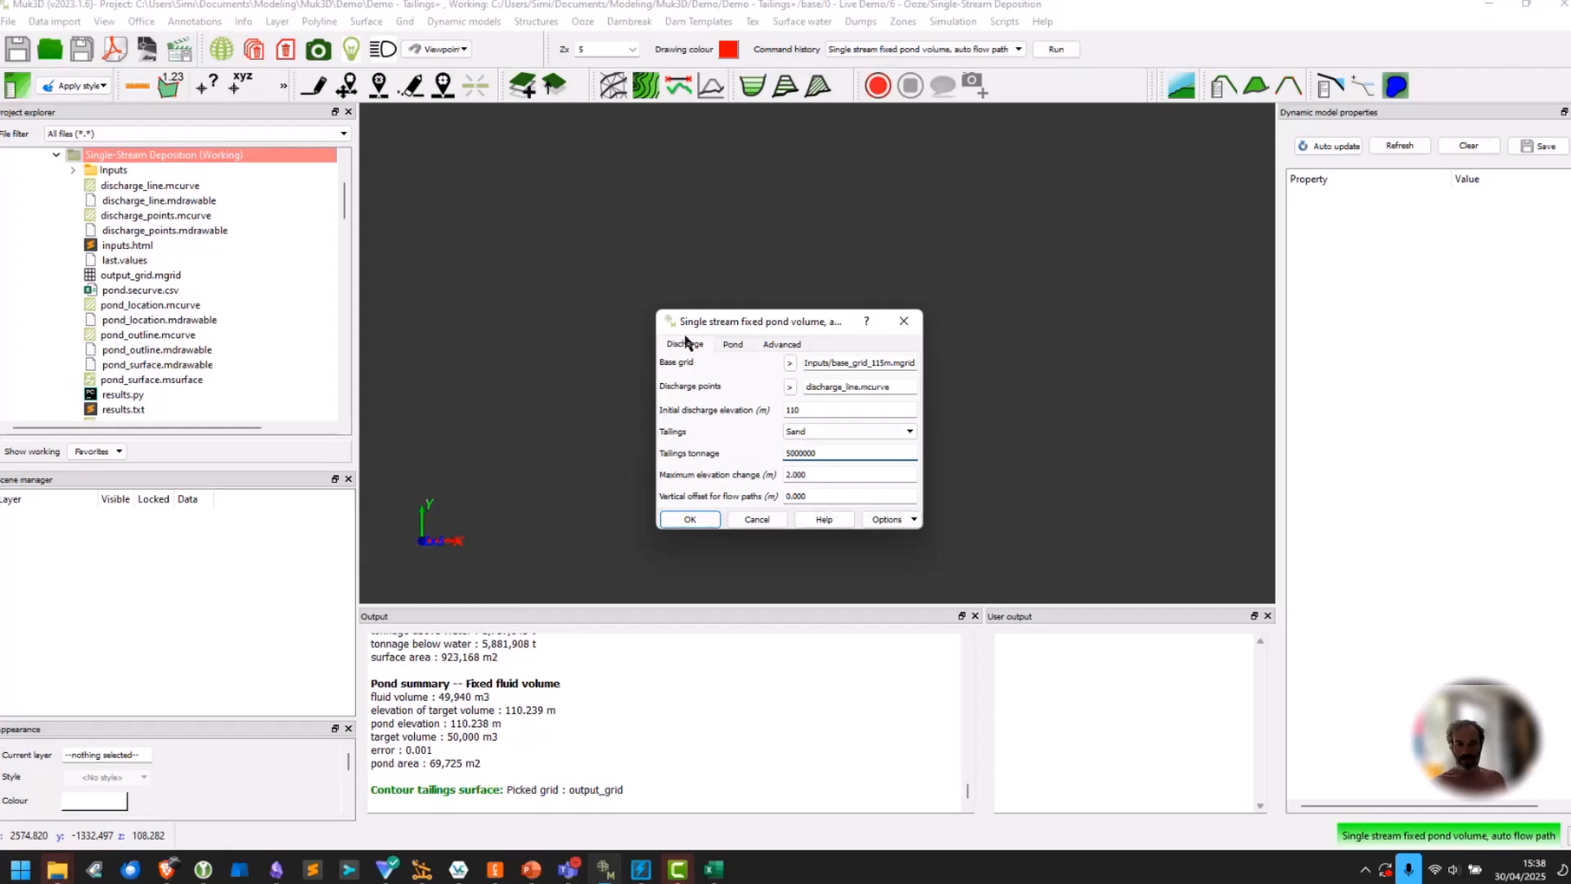
# Set the pond volume to 50000 m3, the initial pond elevation guess to 105 m and the maximum containment elevation to 115 m.
pyautogui.click(732, 345)
pyautogui.doubleClick(839, 403)
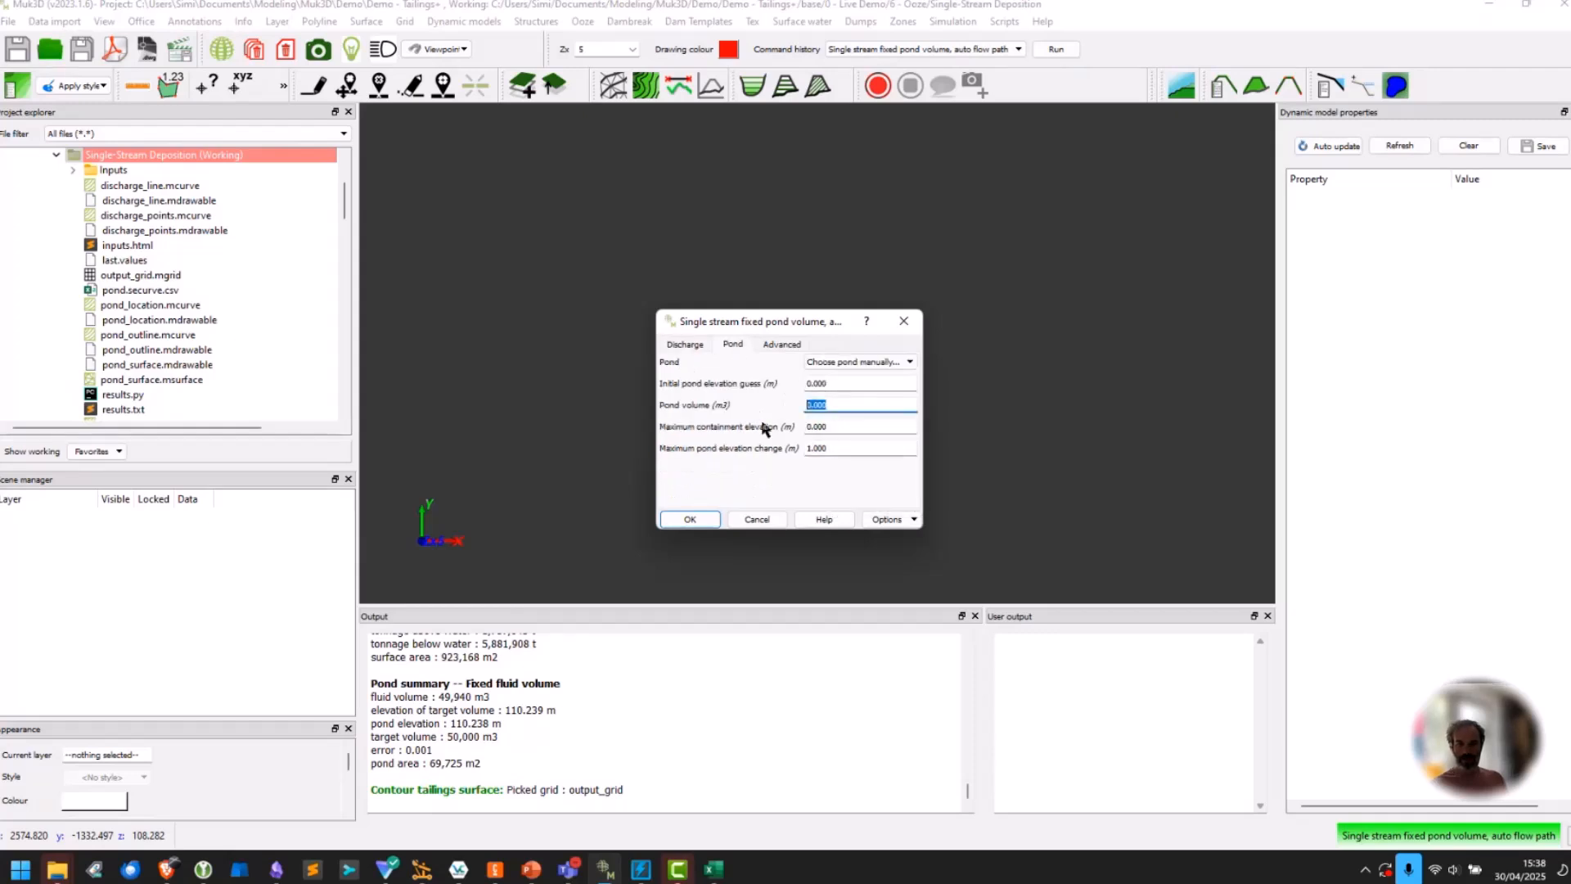
pyautogui.write('5000')
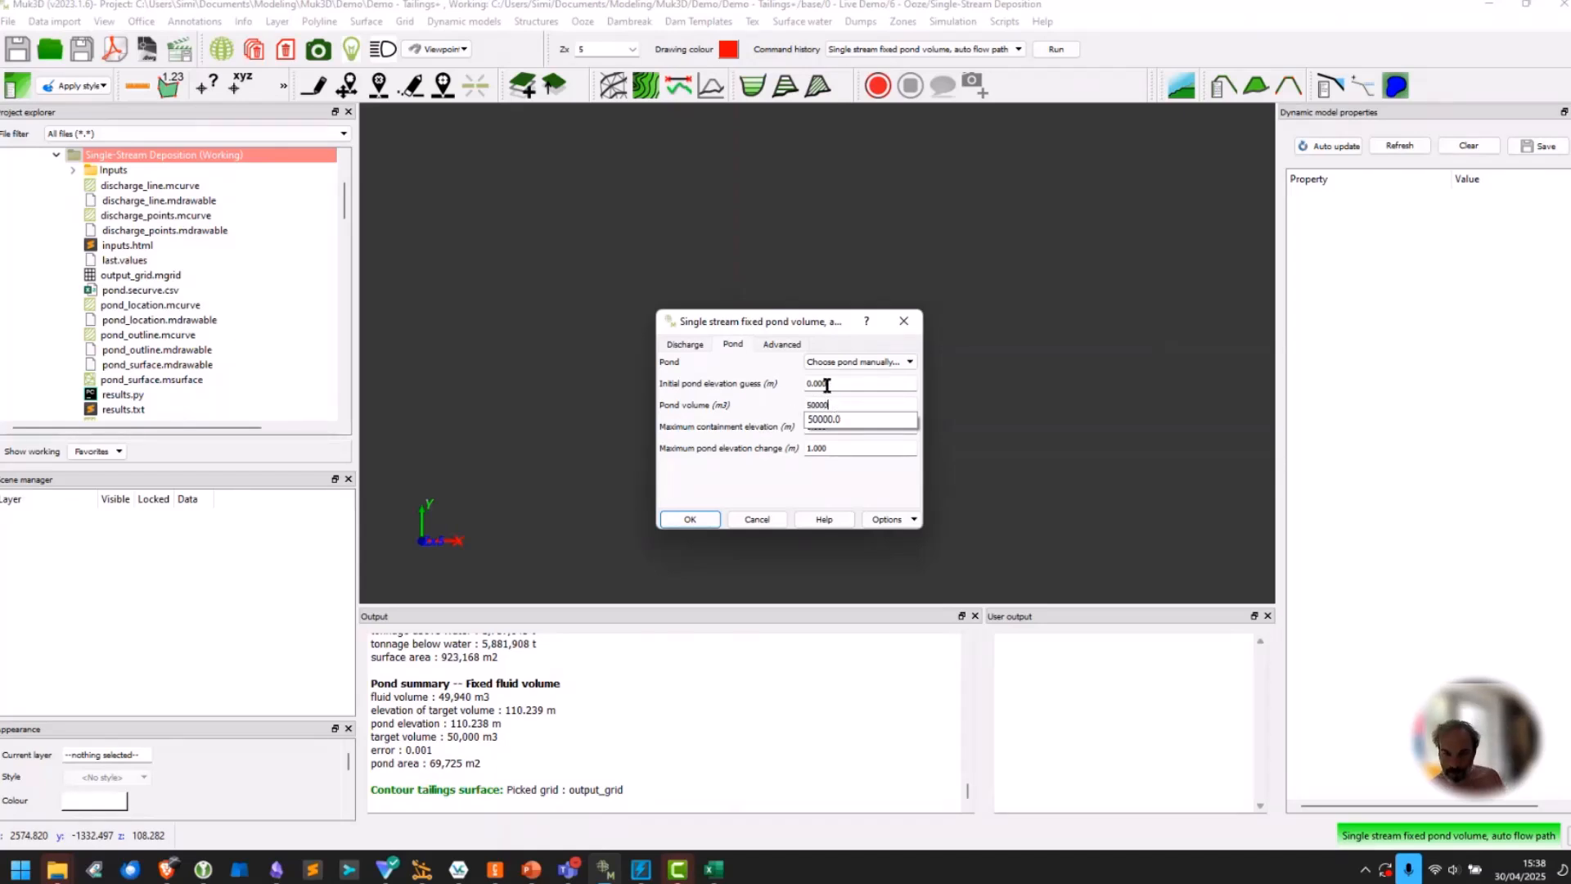
pyautogui.doubleClick(821, 383)
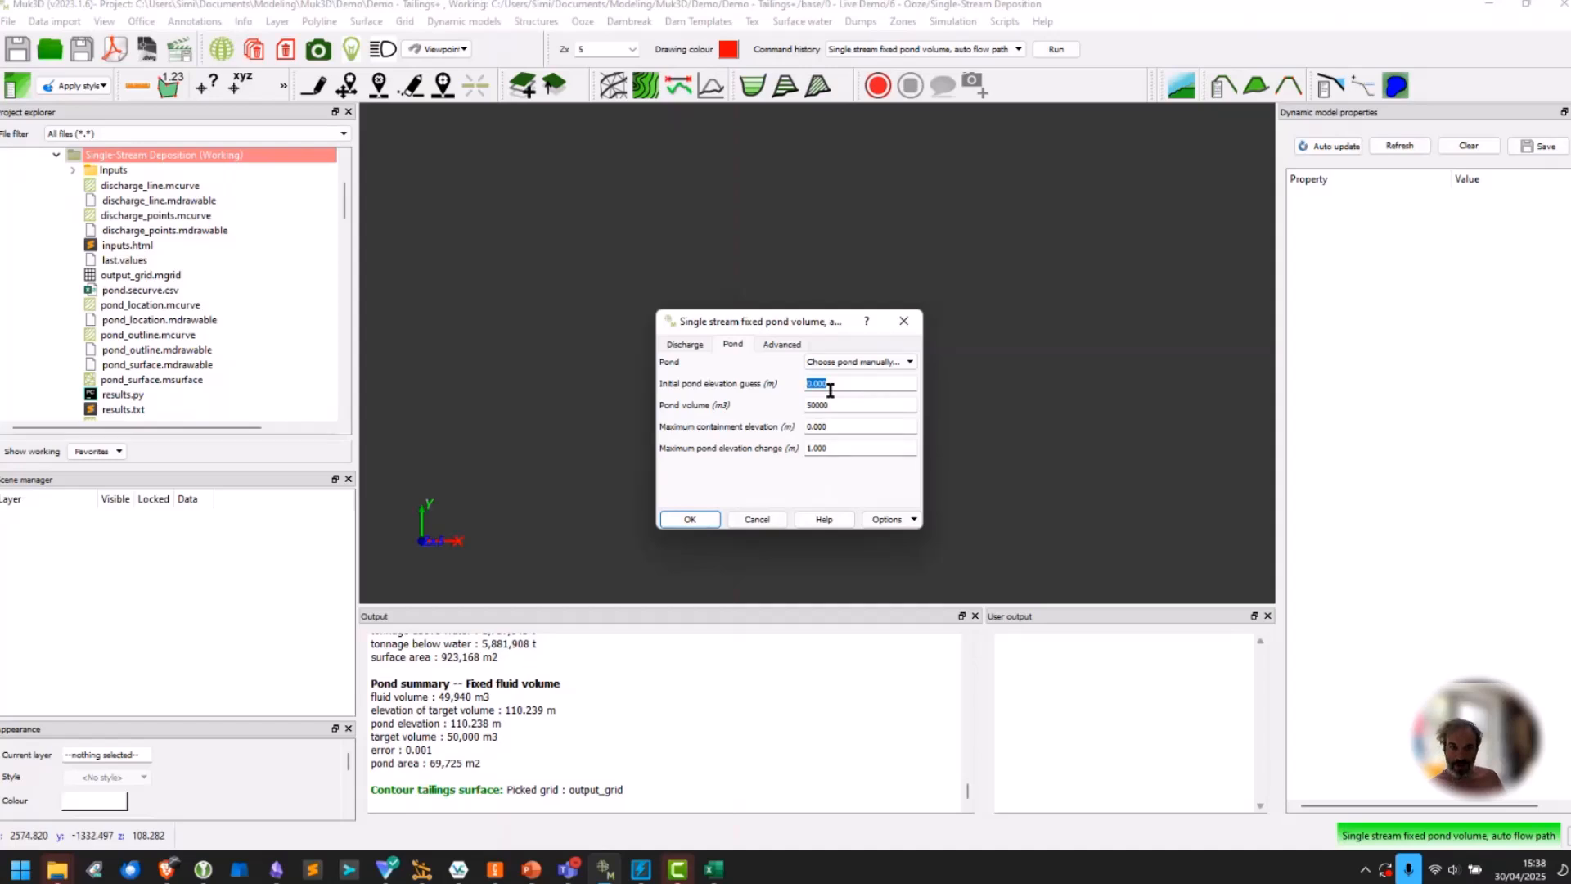
pyautogui.write('10')
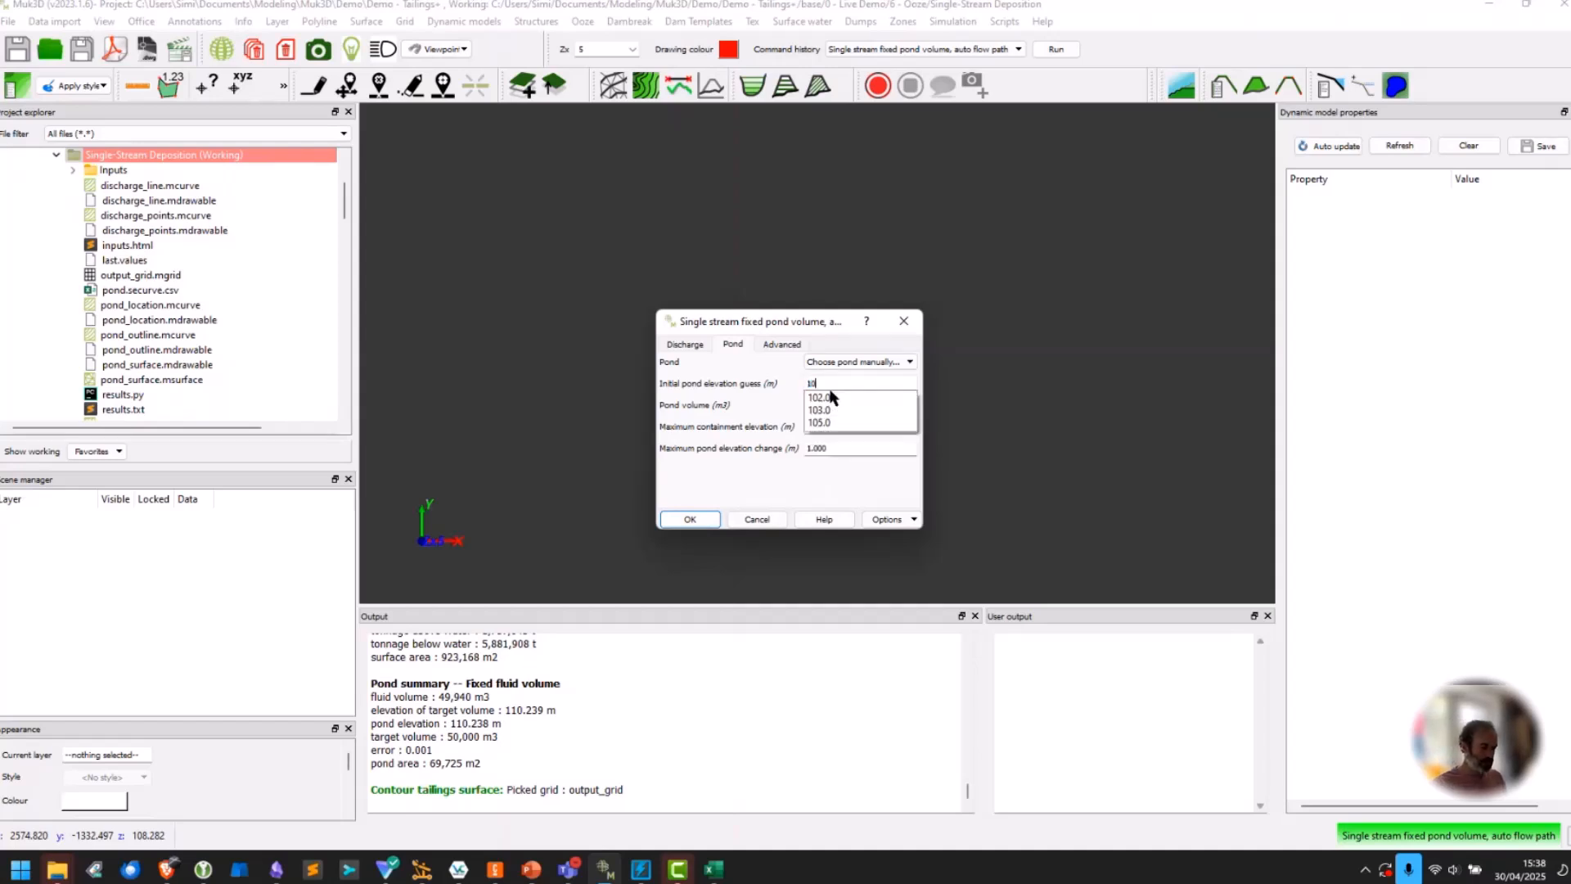
pyautogui.write('5')
pyautogui.click(849, 430)
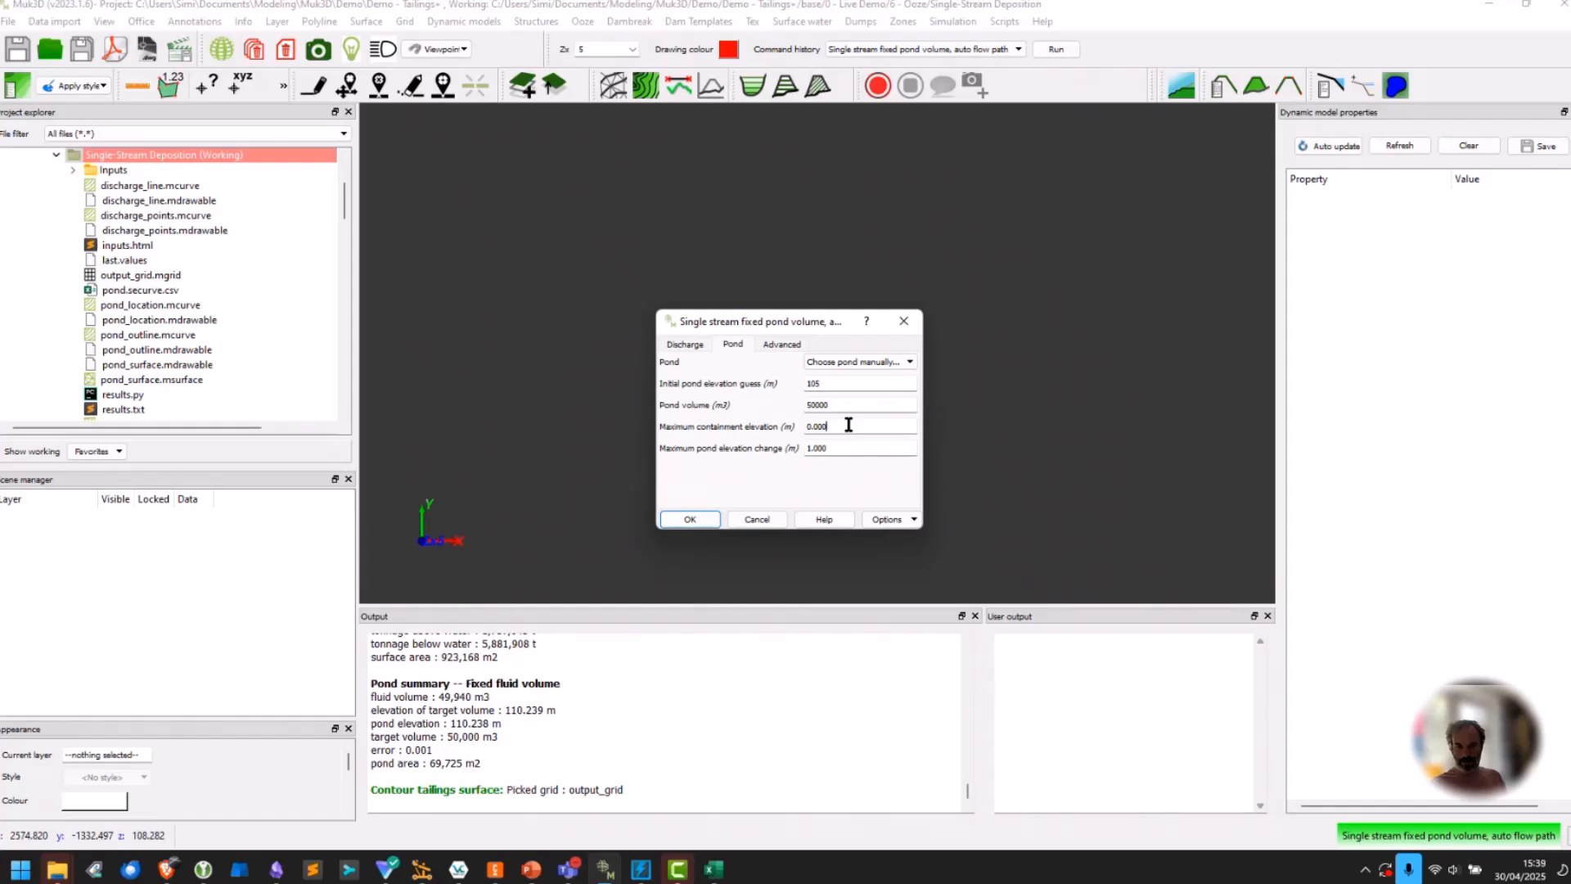
pyautogui.doubleClick(849, 424)
pyautogui.write('115')
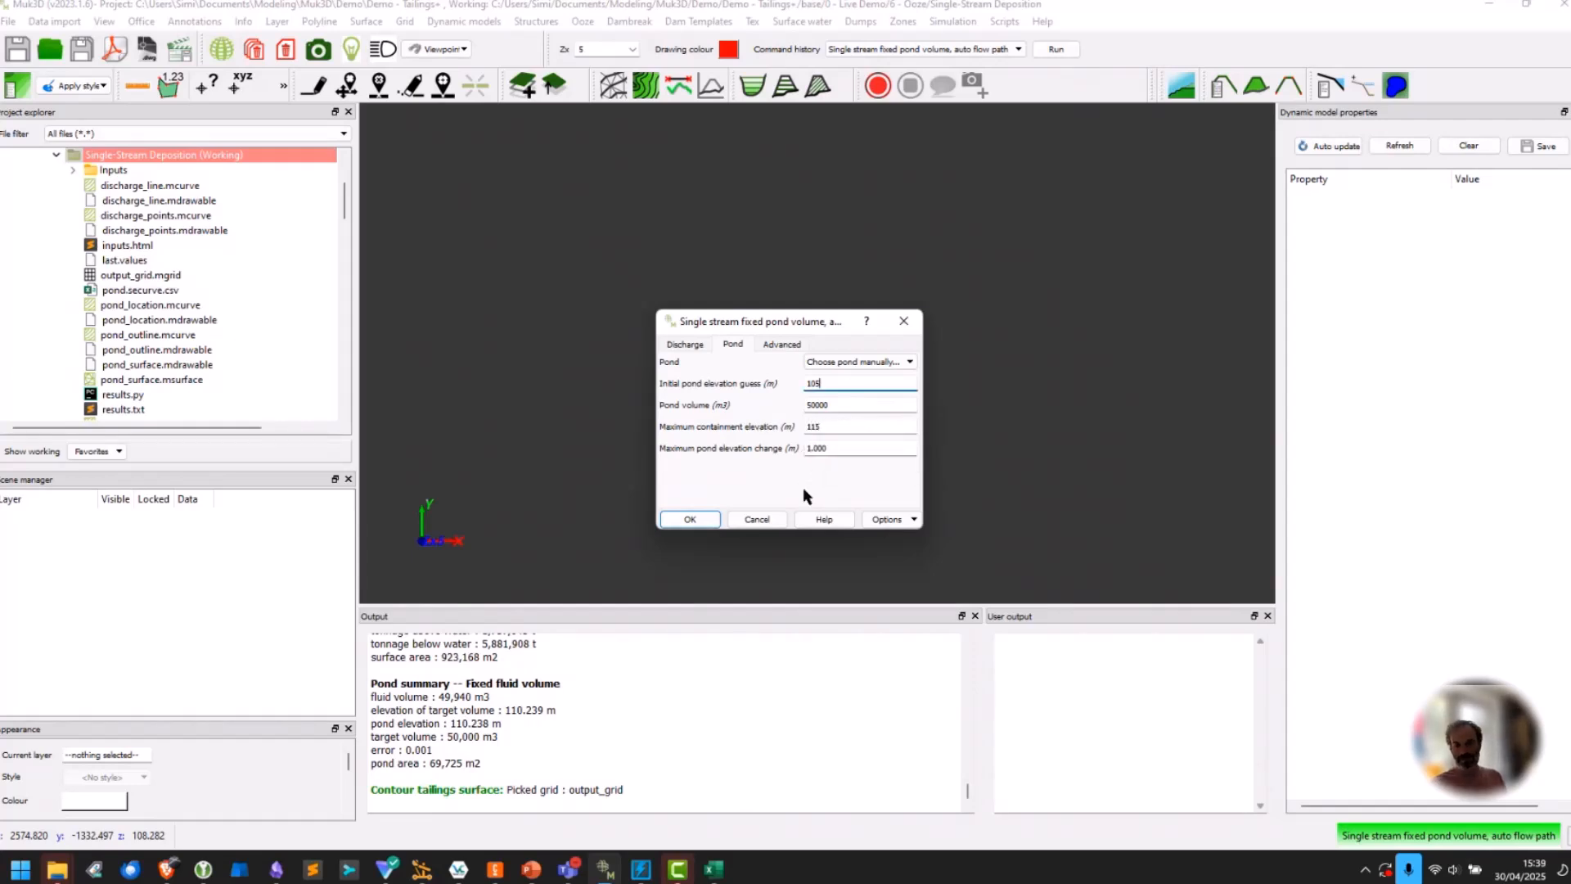
# Run the deposition model and pick the pond location inside the ring dyke.
pyautogui.click(687, 345)
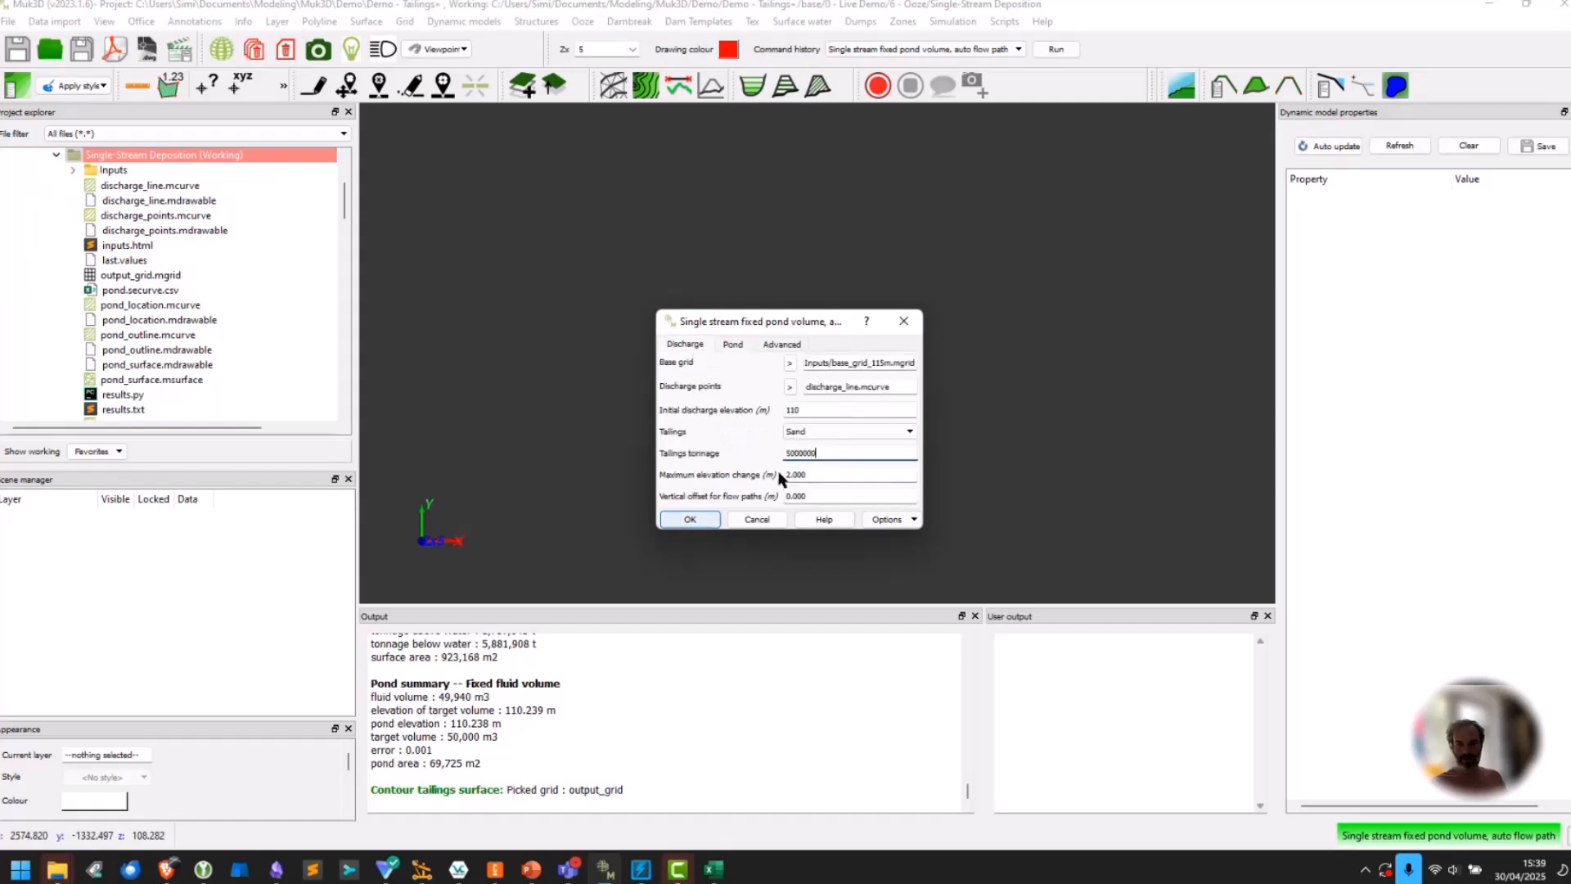
pyautogui.click(690, 520)
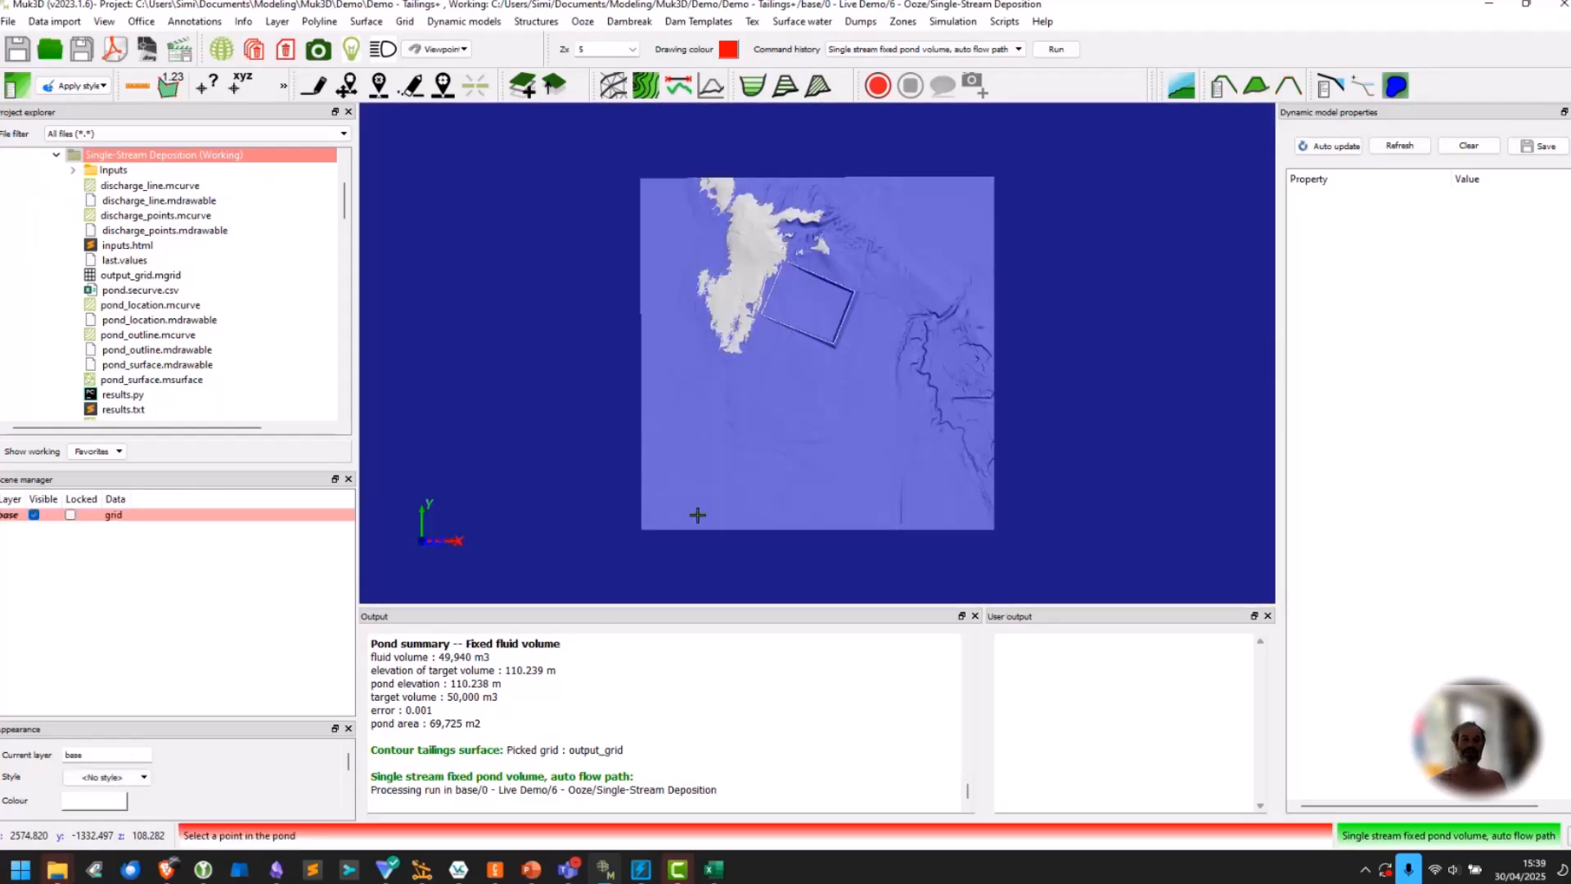
pyautogui.click(817, 299)
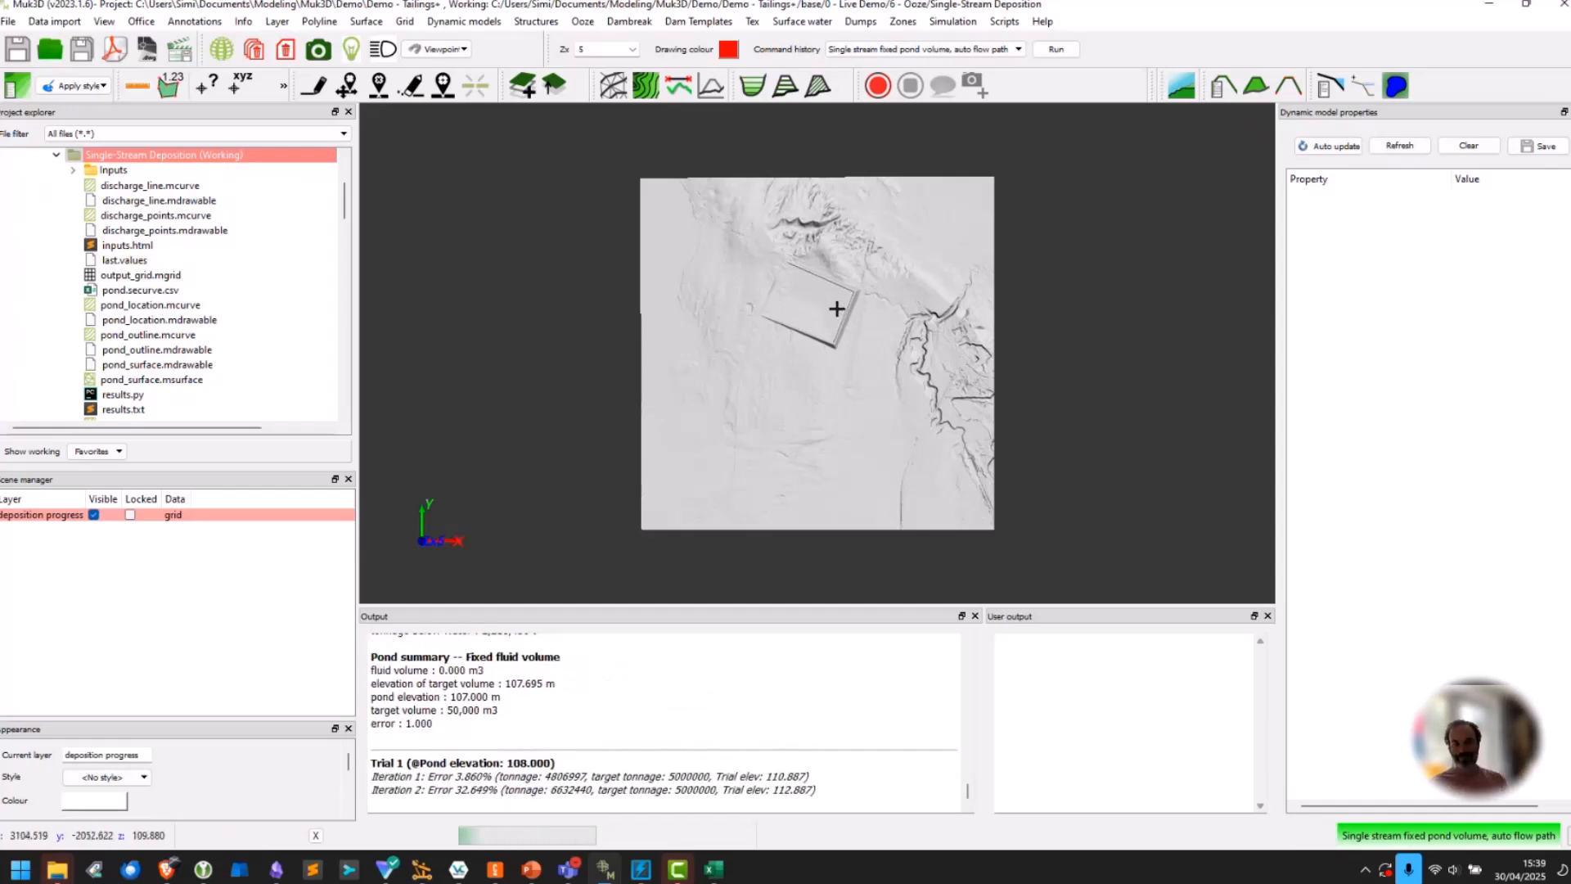
pyautogui.scroll(4, 836, 309)
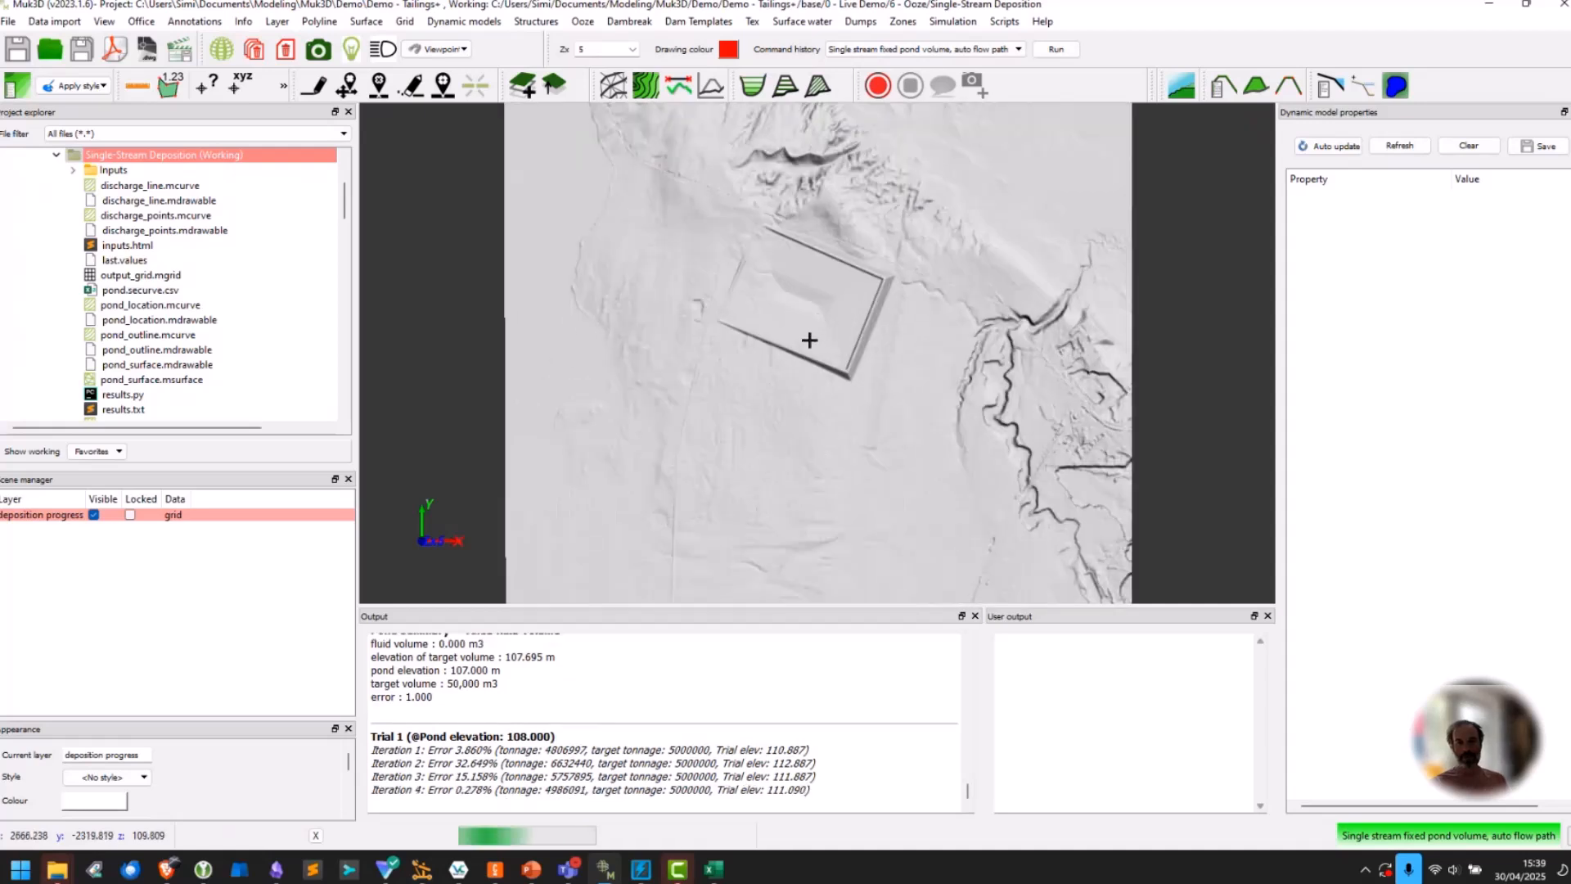
pyautogui.scroll(3, 809, 340)
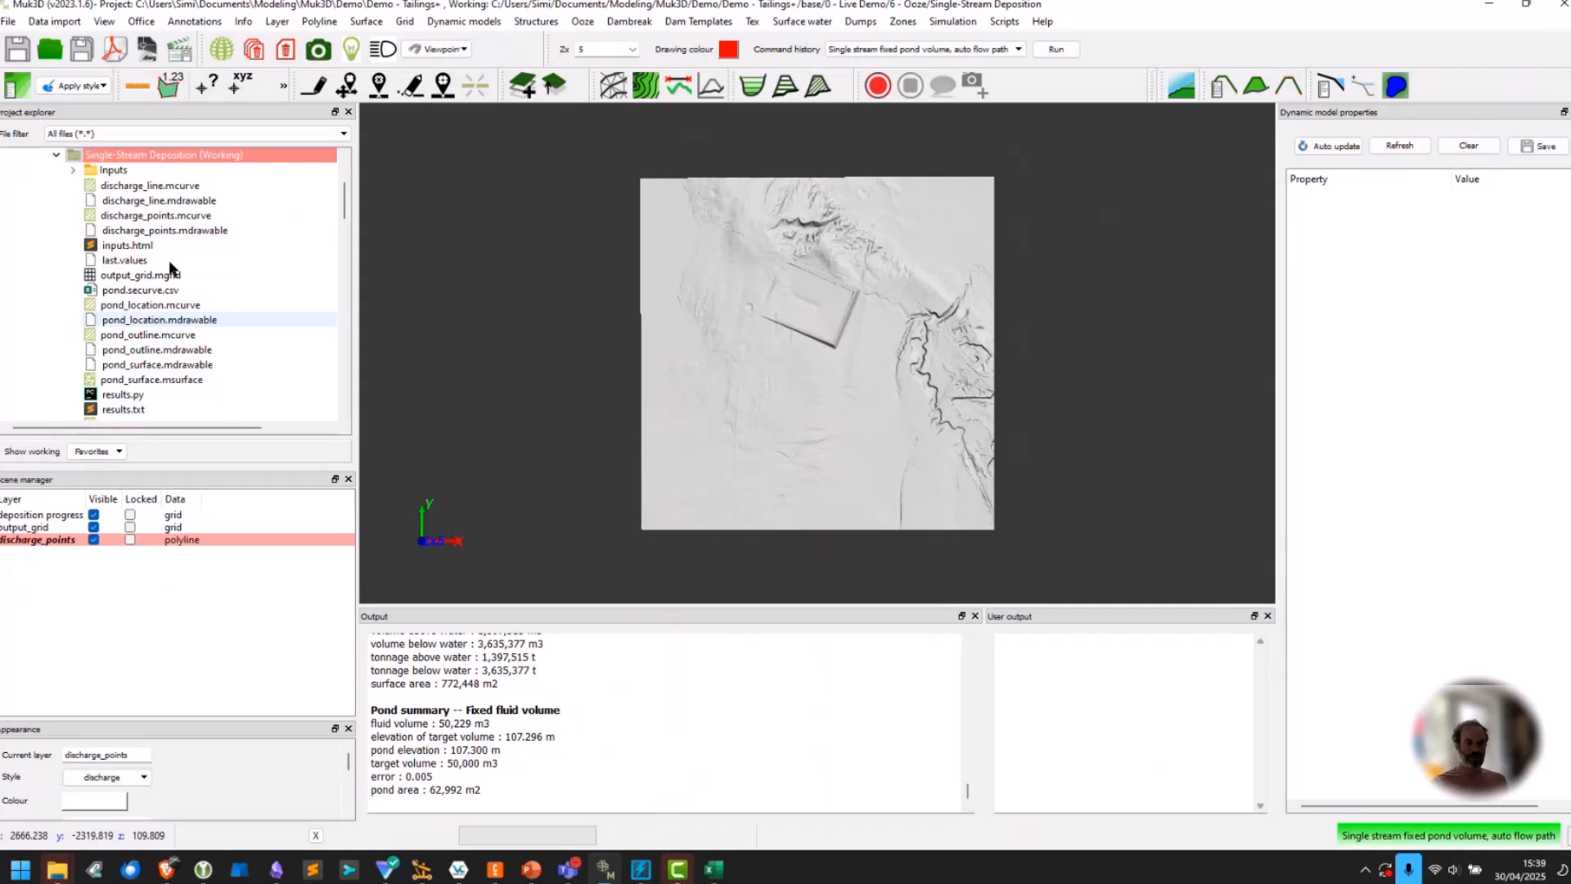
# Examine the deposited tailings and pond inside the ring dyke, and review the discharge elevation and pond elevation in the results.
pyautogui.doubleClick(154, 365)
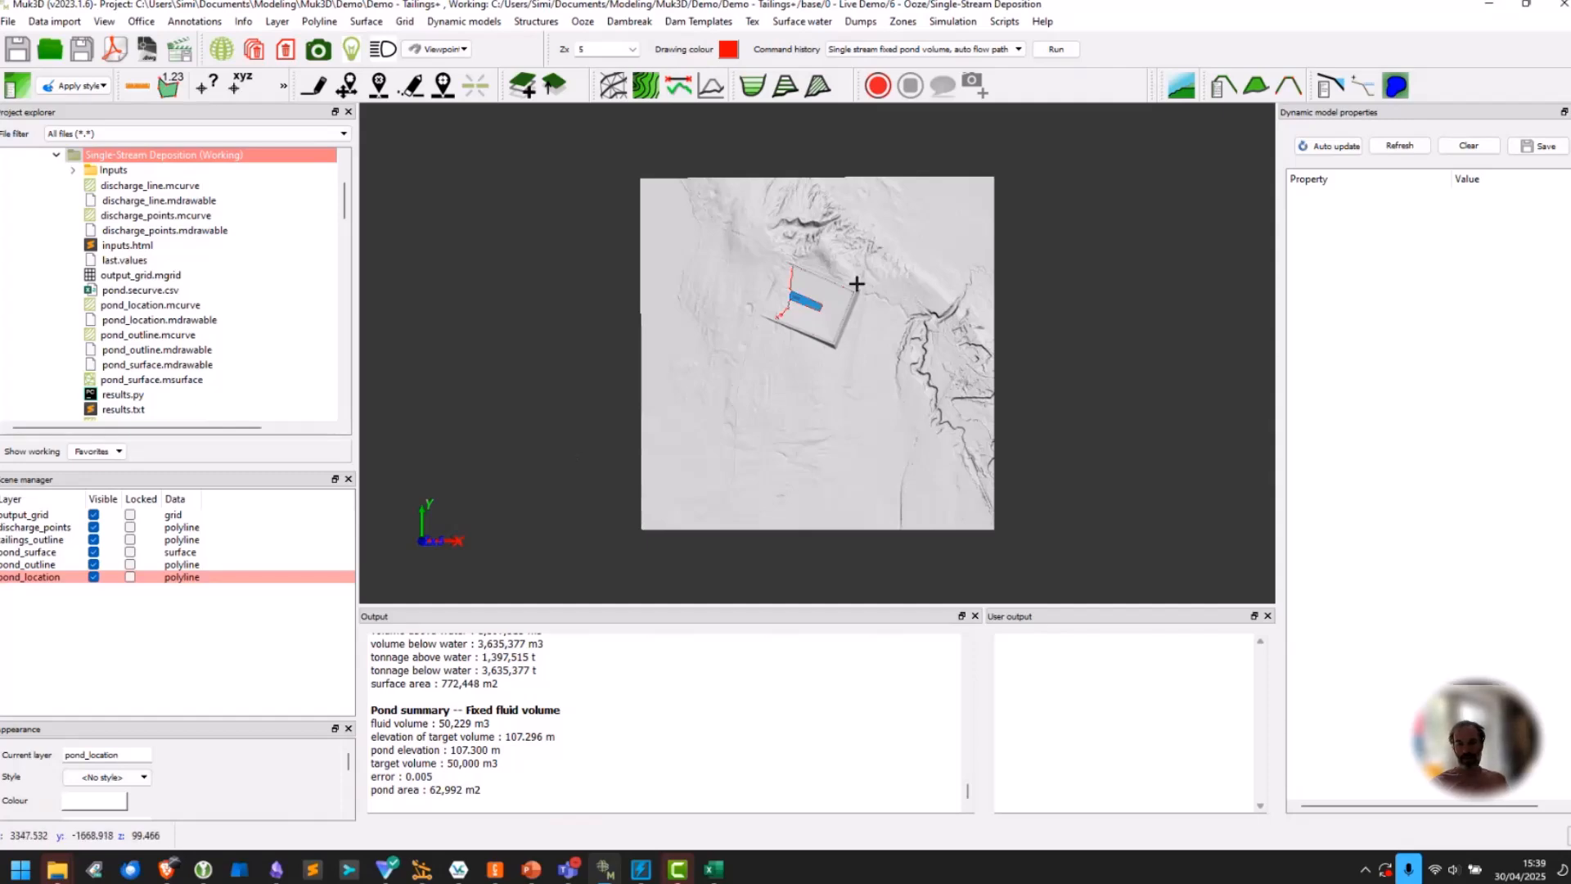
pyautogui.scroll(6, 852, 281)
pyautogui.scroll(2, 789, 346)
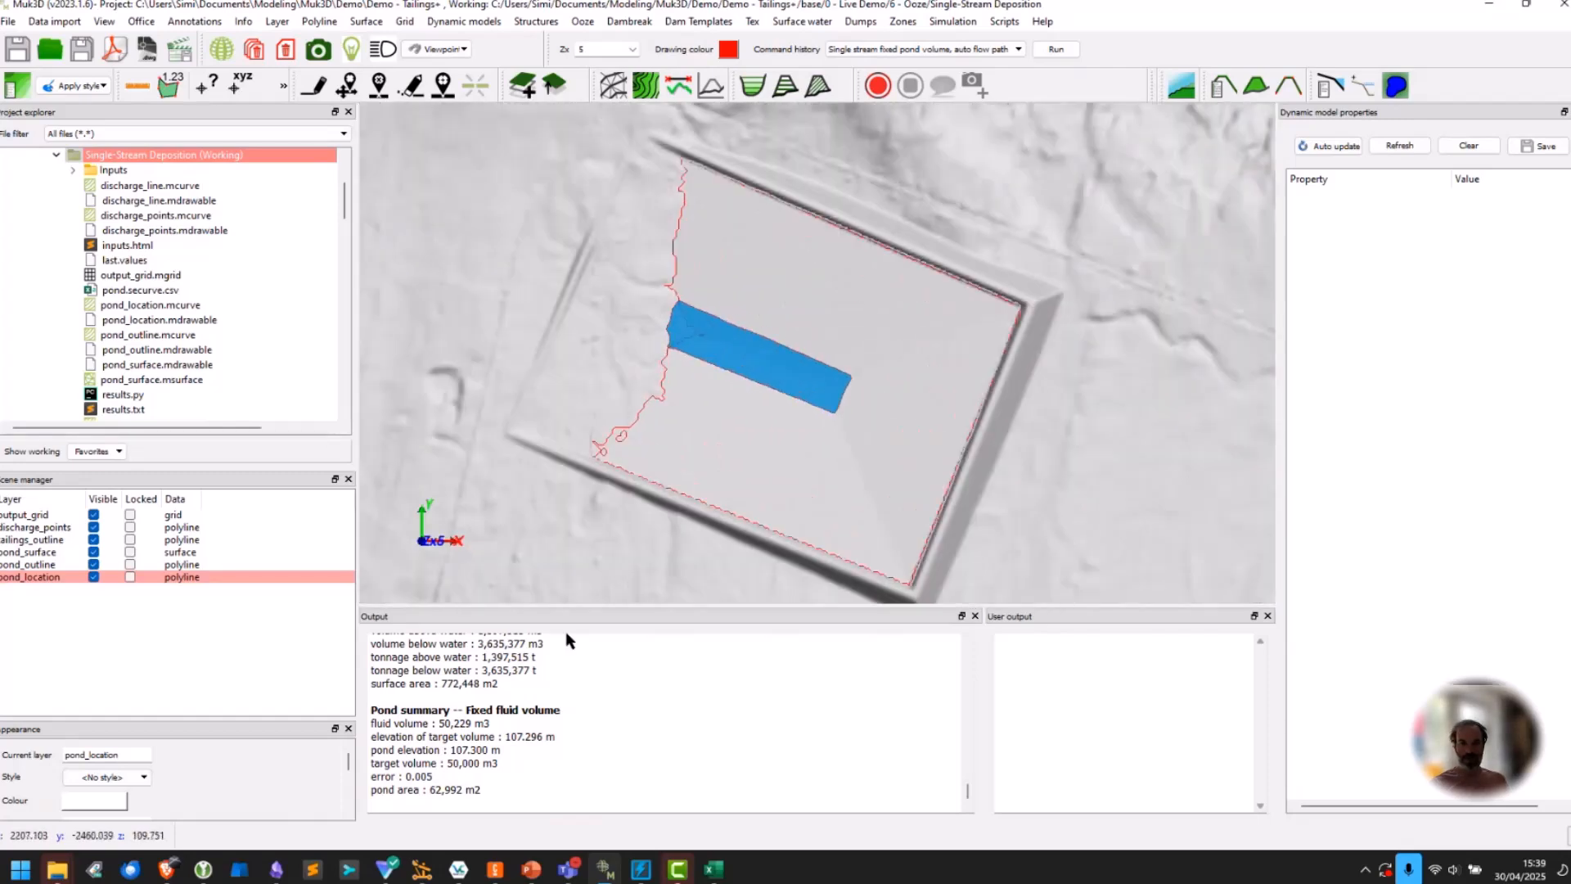
pyautogui.moveTo(576, 608); pyautogui.dragTo(573, 390)
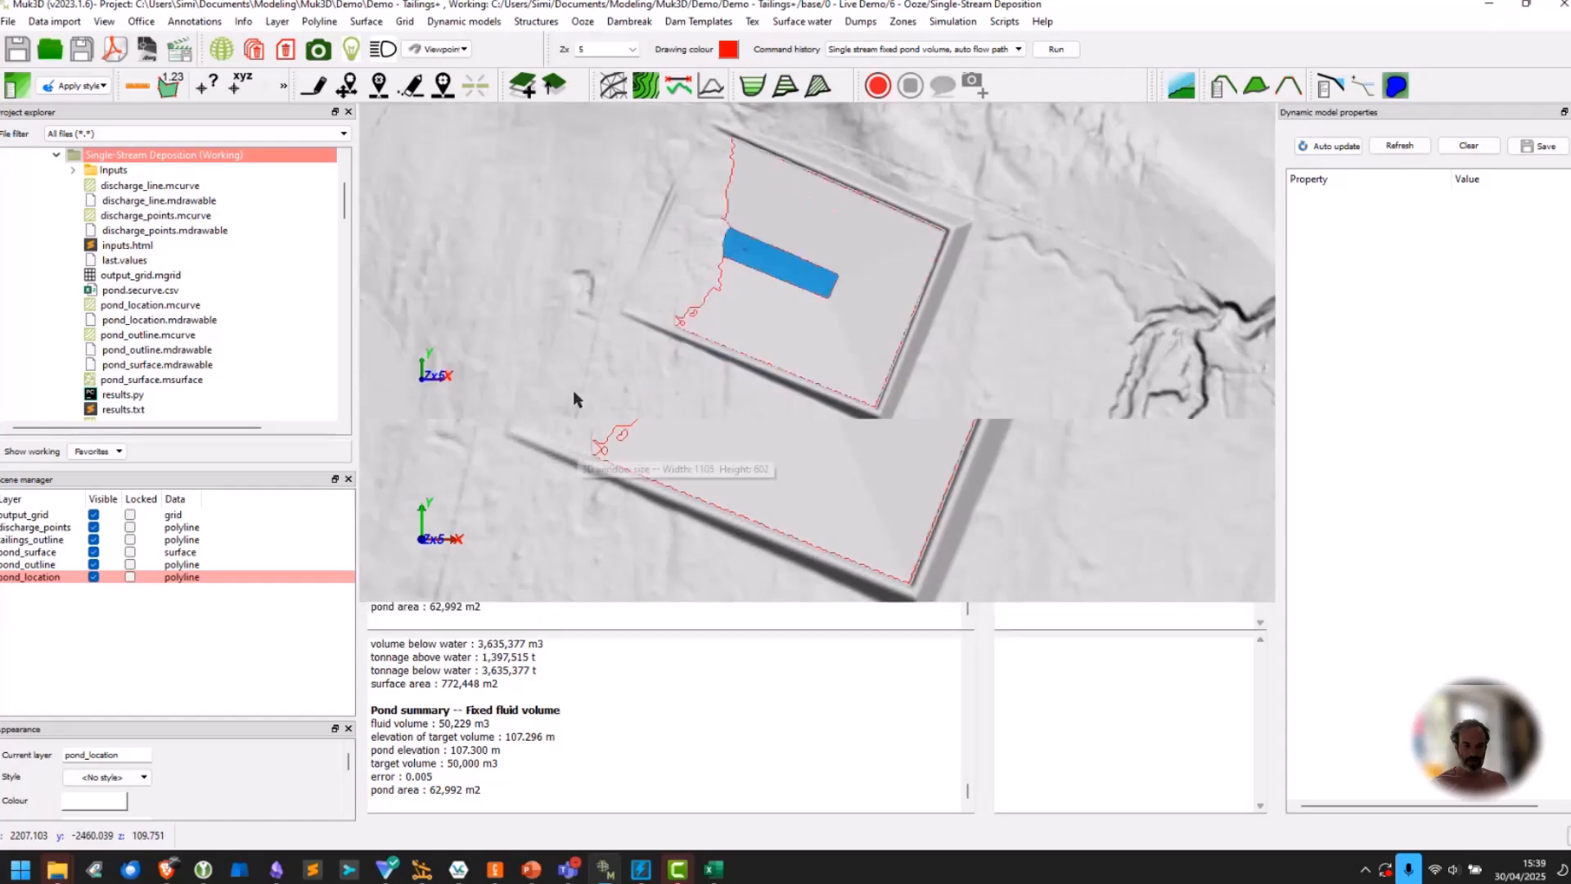
pyautogui.moveTo(509, 604); pyautogui.dragTo(475, 601)
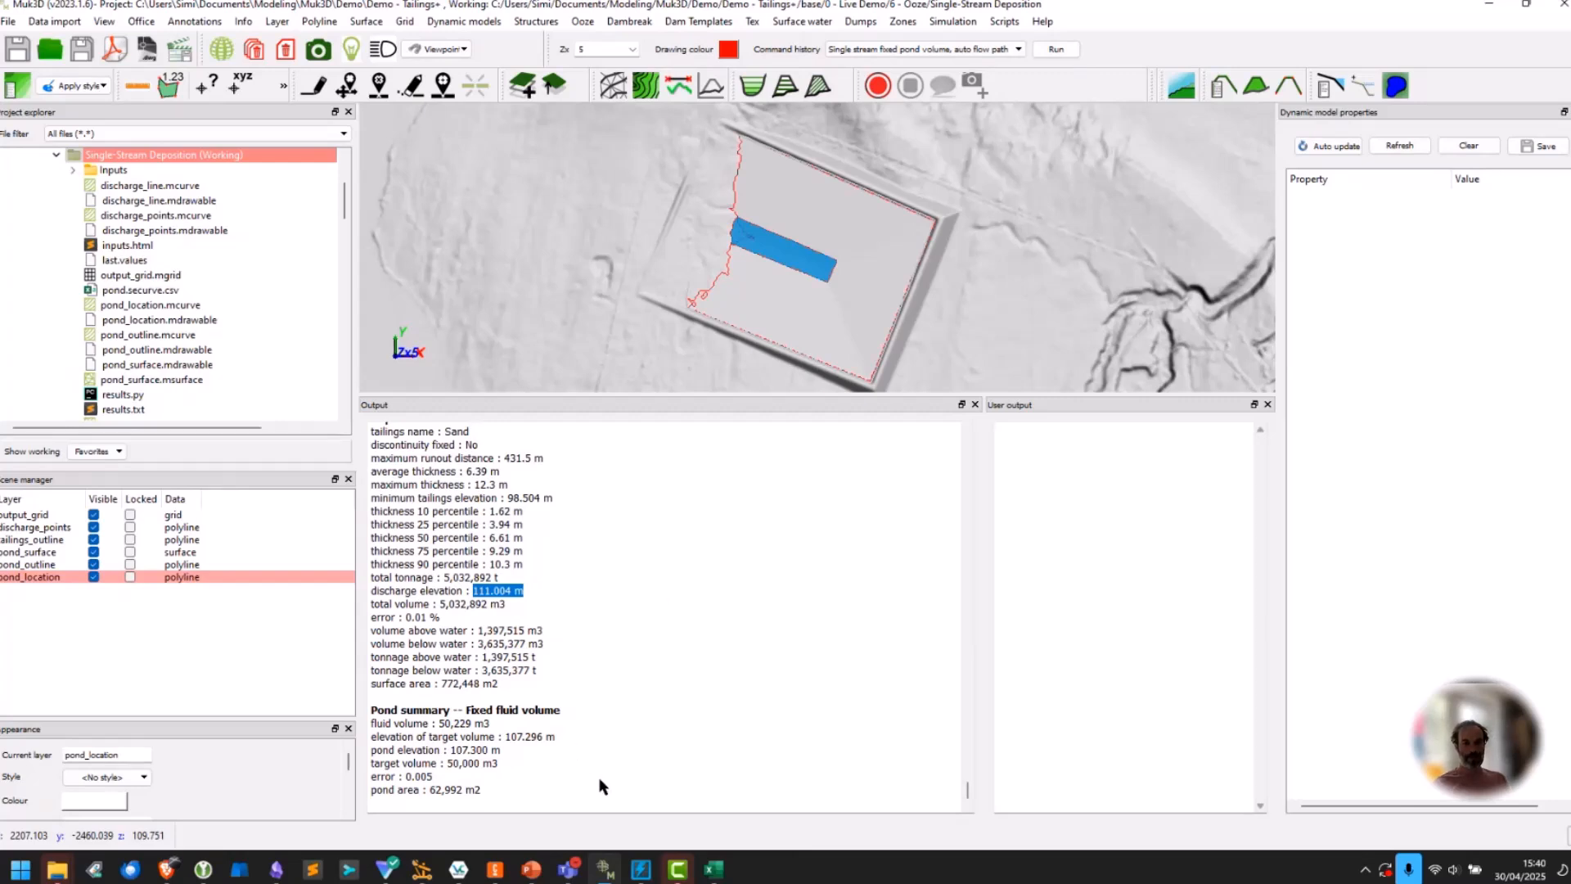
pyautogui.moveTo(500, 750); pyautogui.dragTo(450, 750)
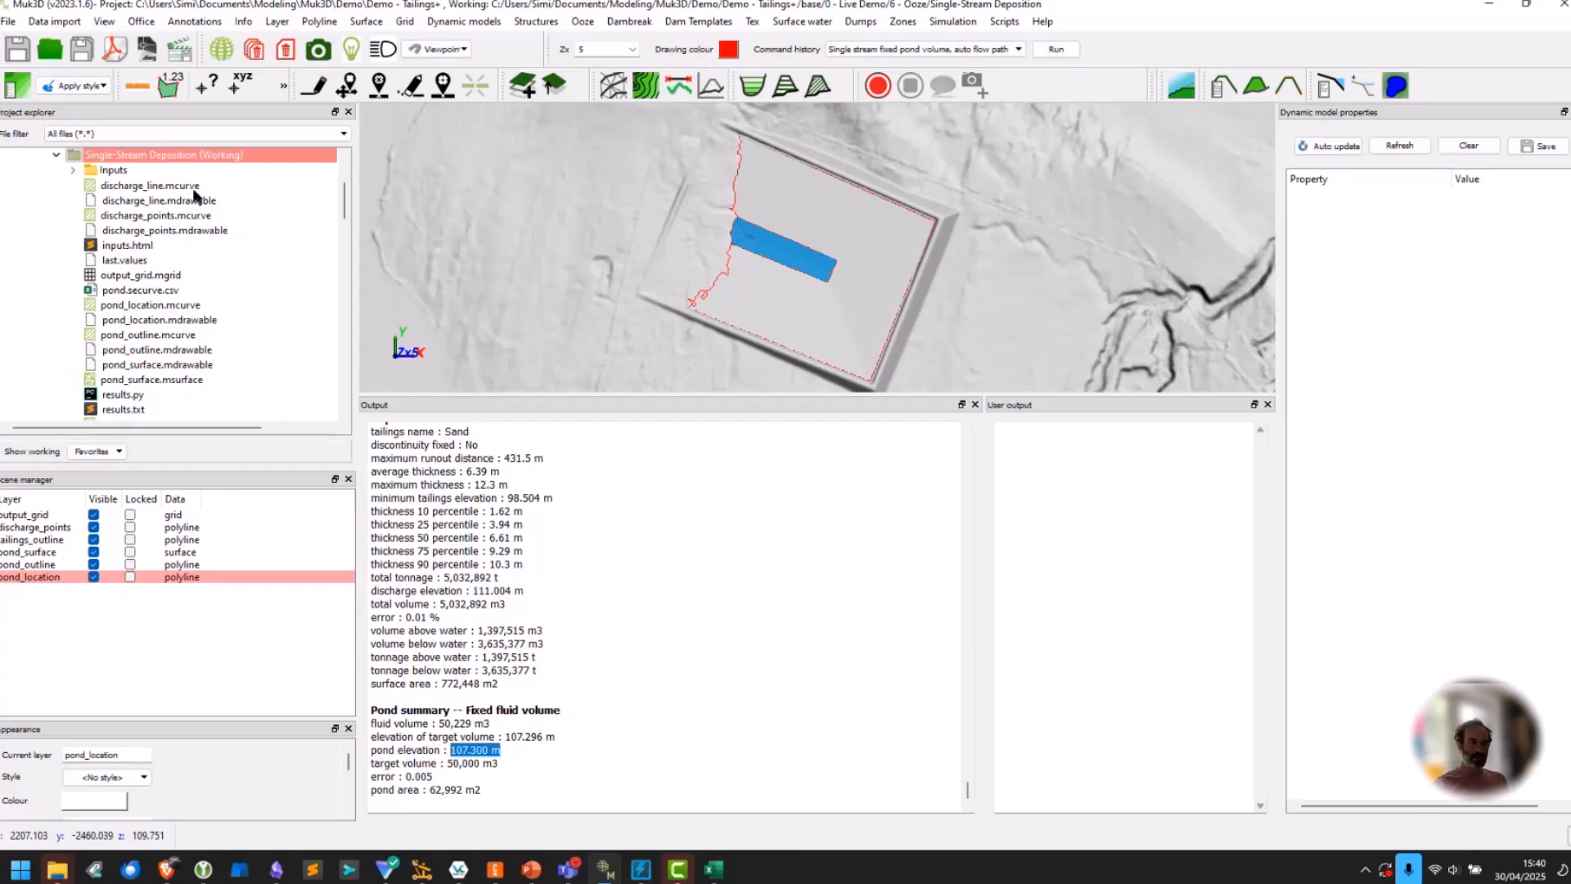
# Collapse the Single-Stream Deposition folder, expand Multi-Stream Deposition and open muk3d - multi-stream deposition.bat.
pyautogui.click(55, 155)
pyautogui.scroll(3, 65, 175)
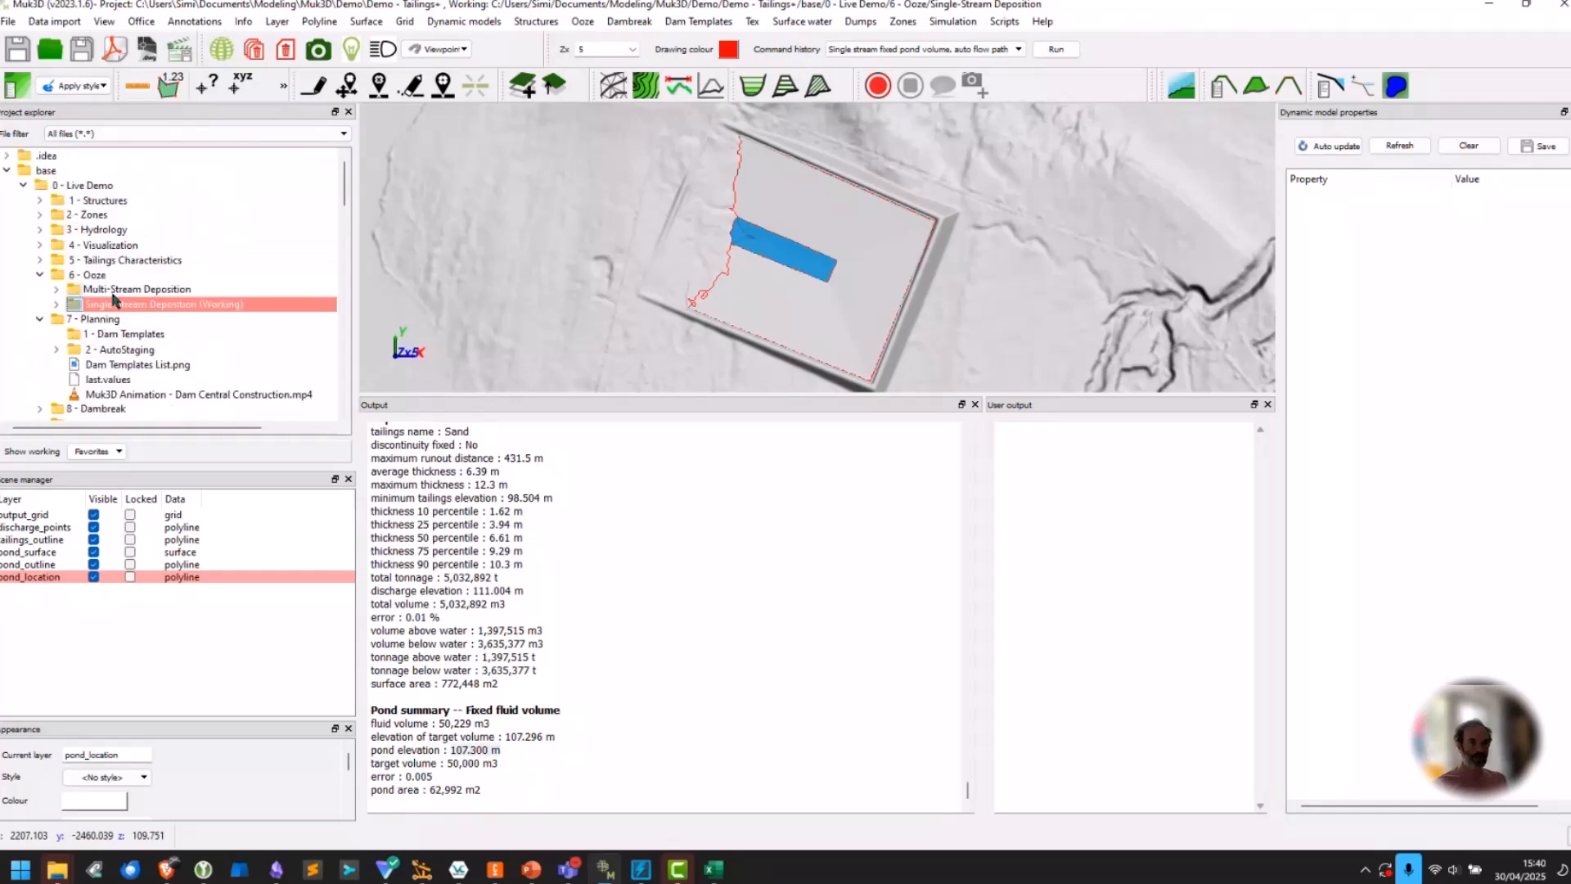
pyautogui.click(40, 275)
pyautogui.click(39, 275)
pyautogui.click(56, 289)
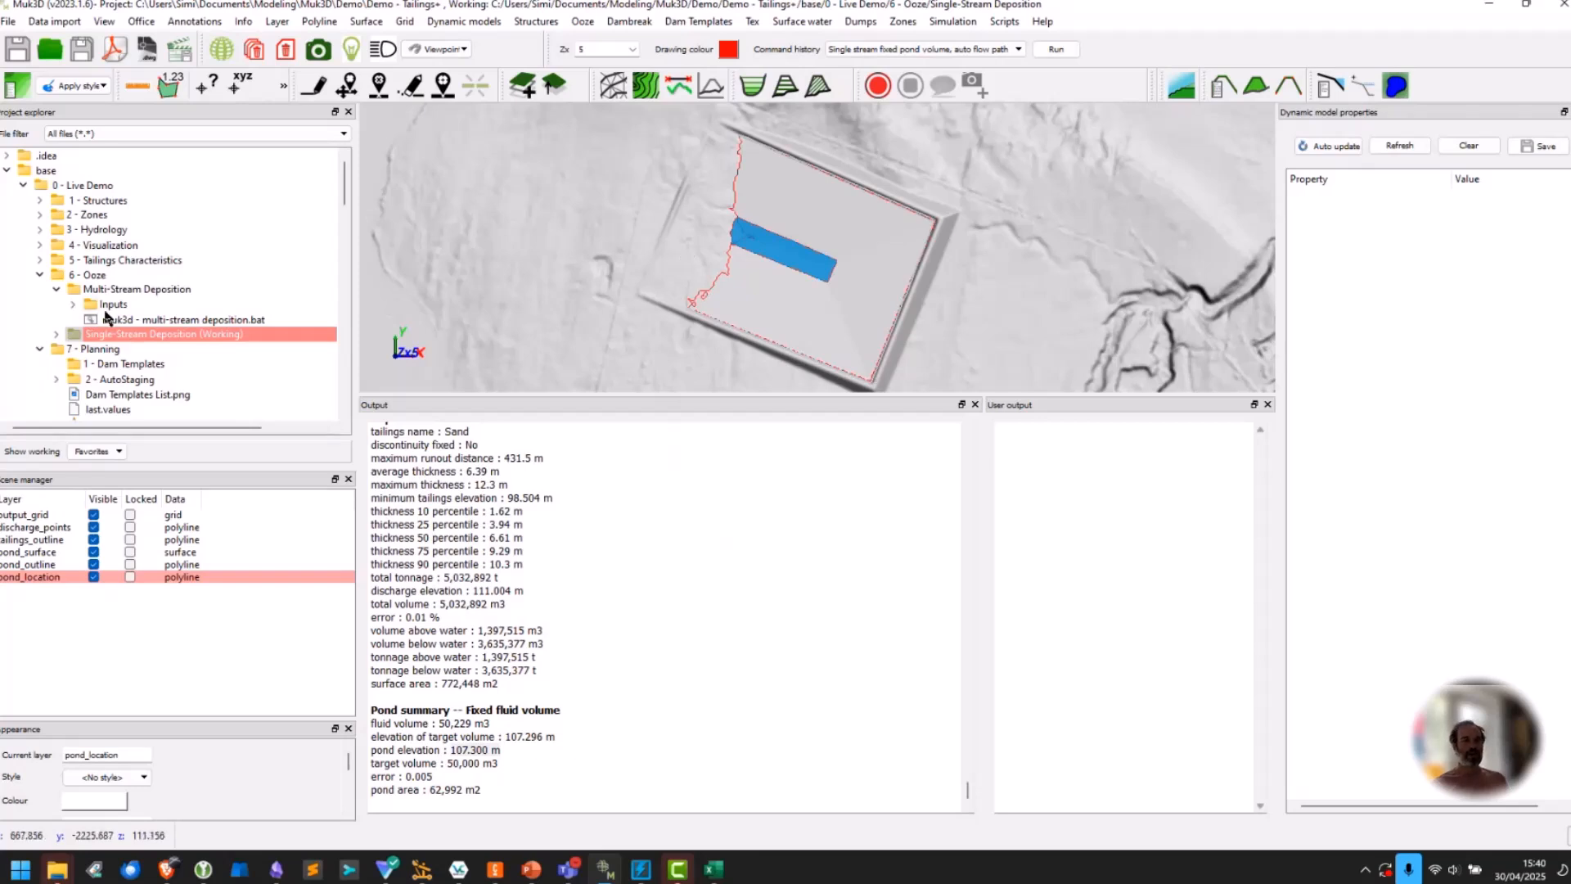
pyautogui.rightClick(146, 321)
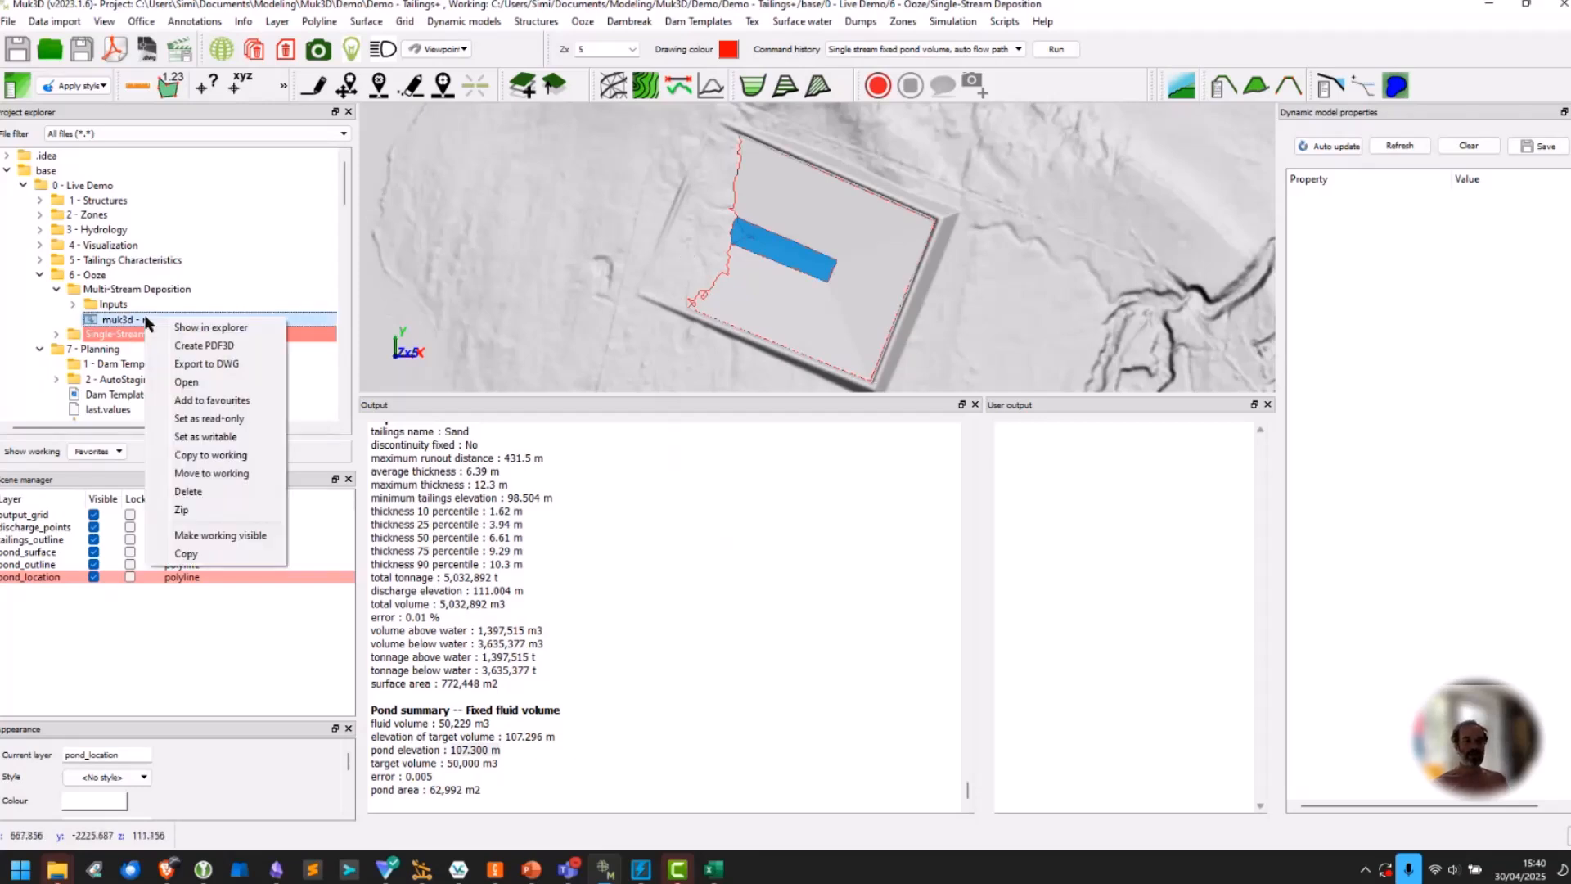
pyautogui.click(187, 382)
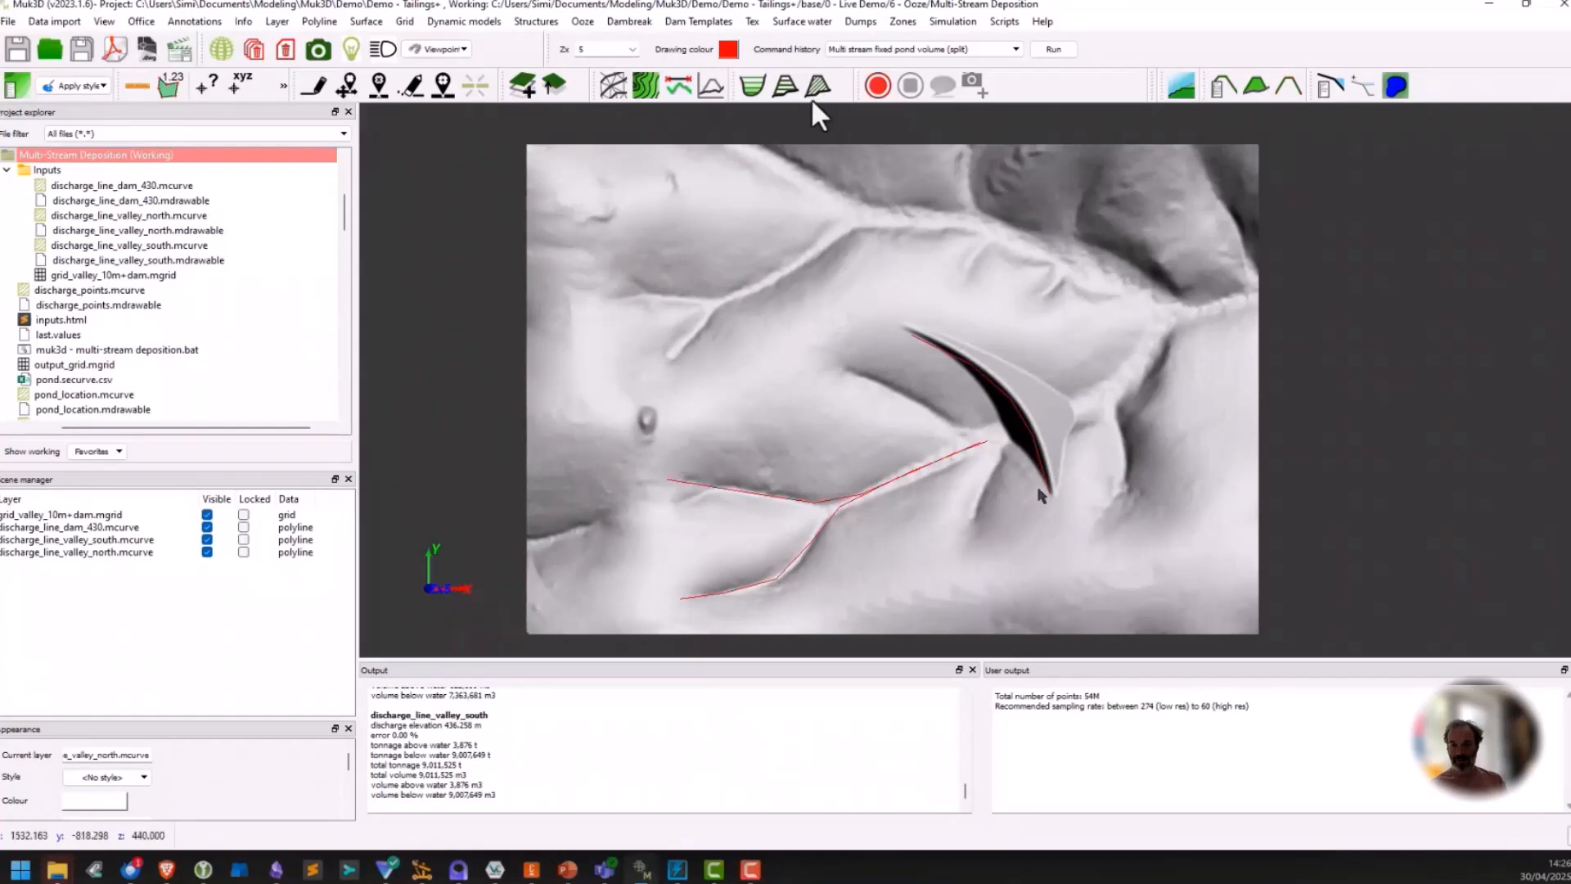
# Start a Multi stream fixed pond volume (split) model with grid_valley_10m+dam.mgrid from Inputs as the base grid.
pyautogui.click(583, 21)
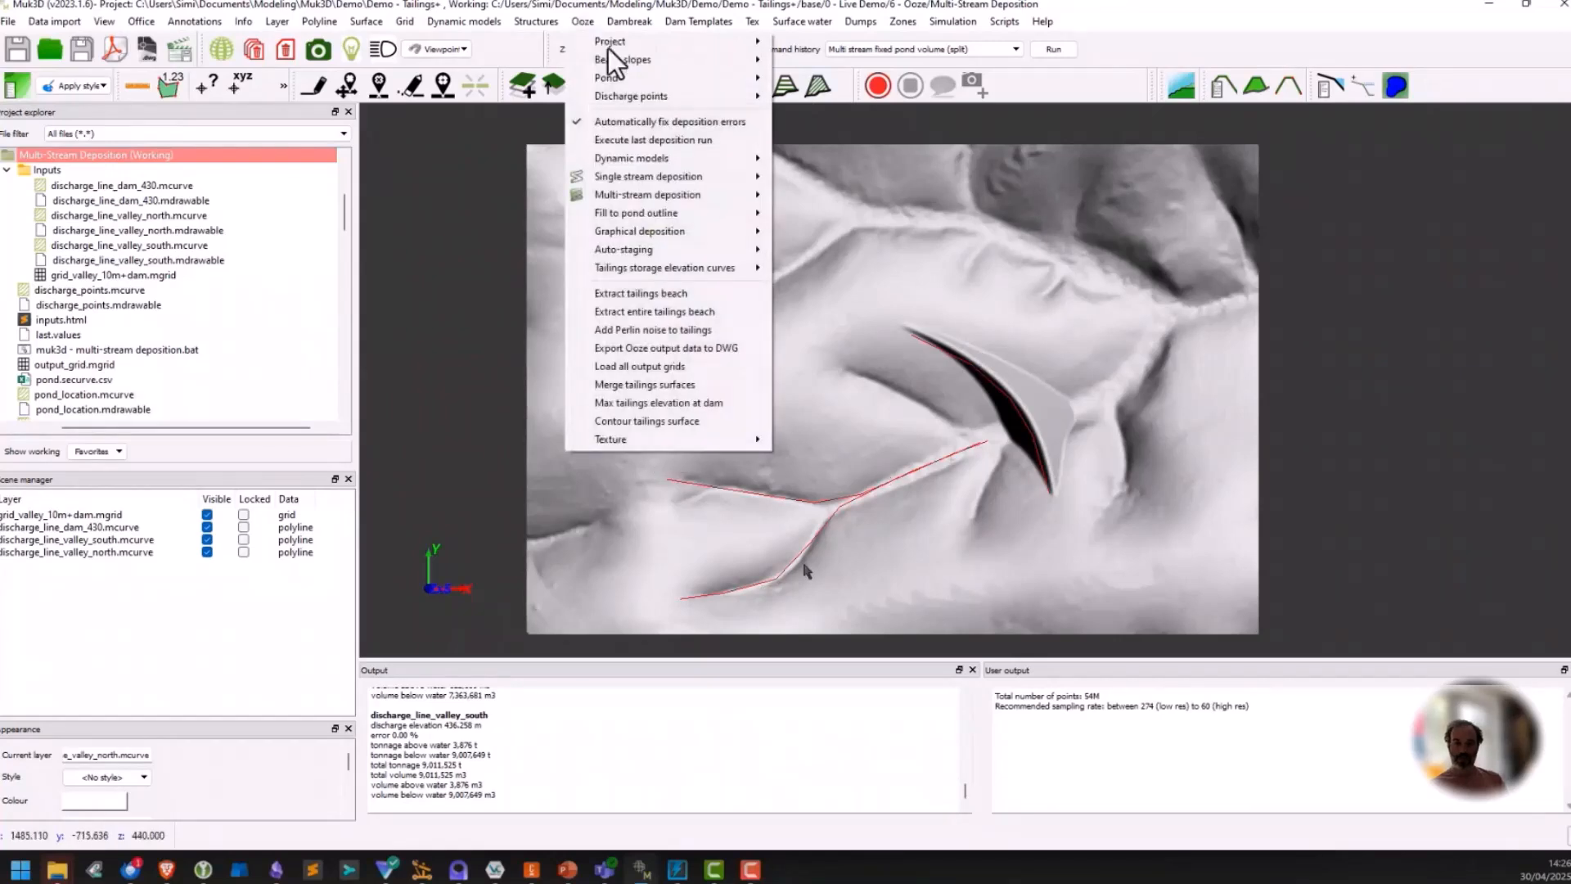
pyautogui.moveTo(655, 195)
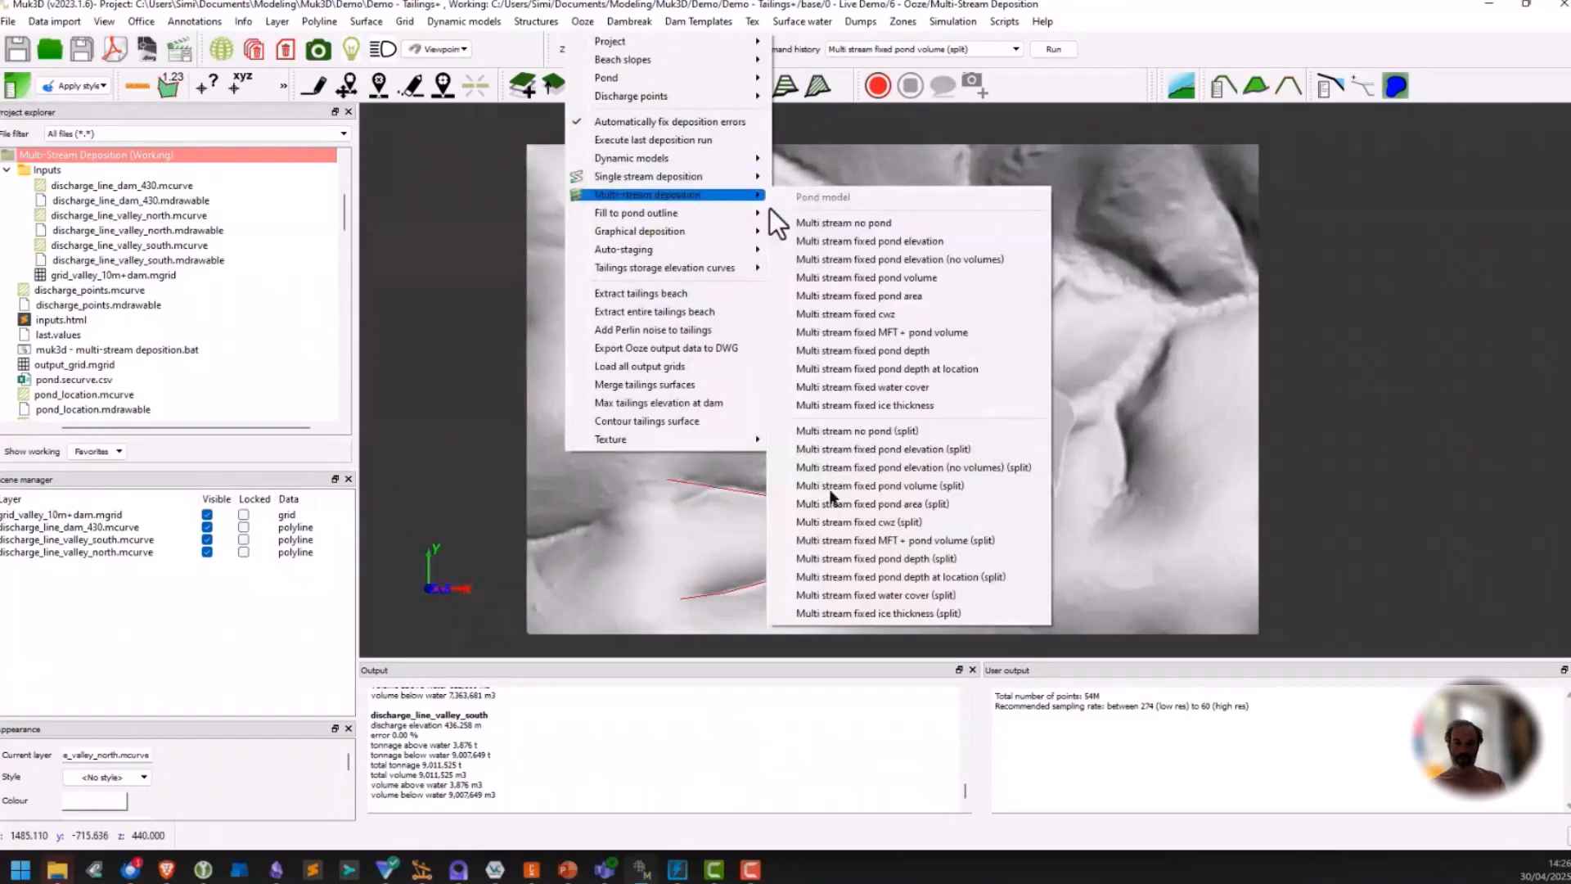
pyautogui.click(892, 592)
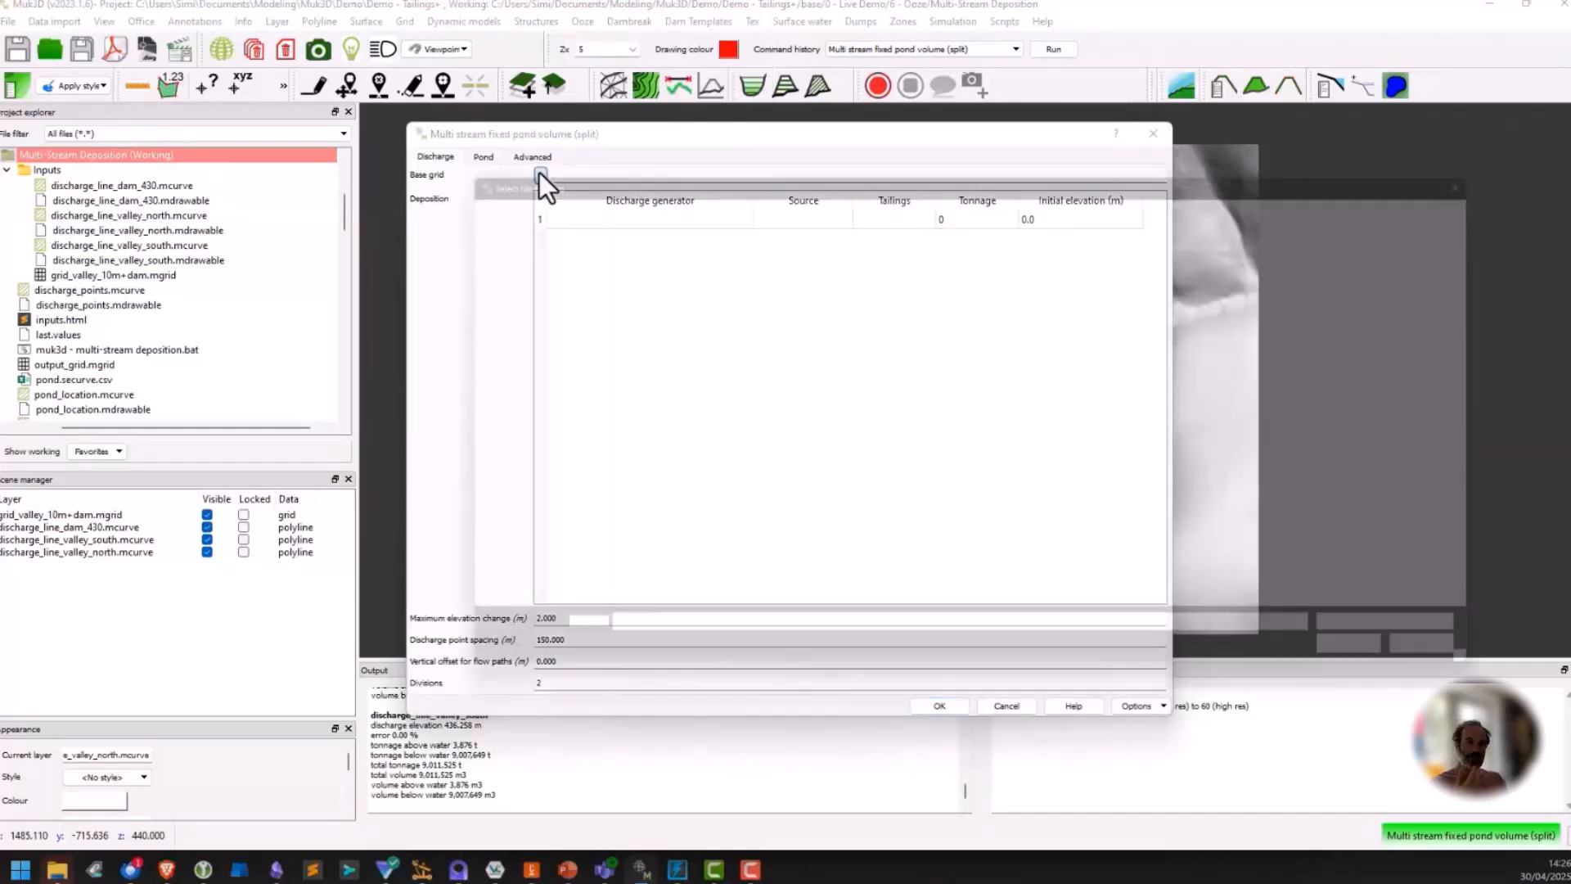
pyautogui.click(538, 173)
pyautogui.click(705, 279)
pyautogui.doubleClick(706, 278)
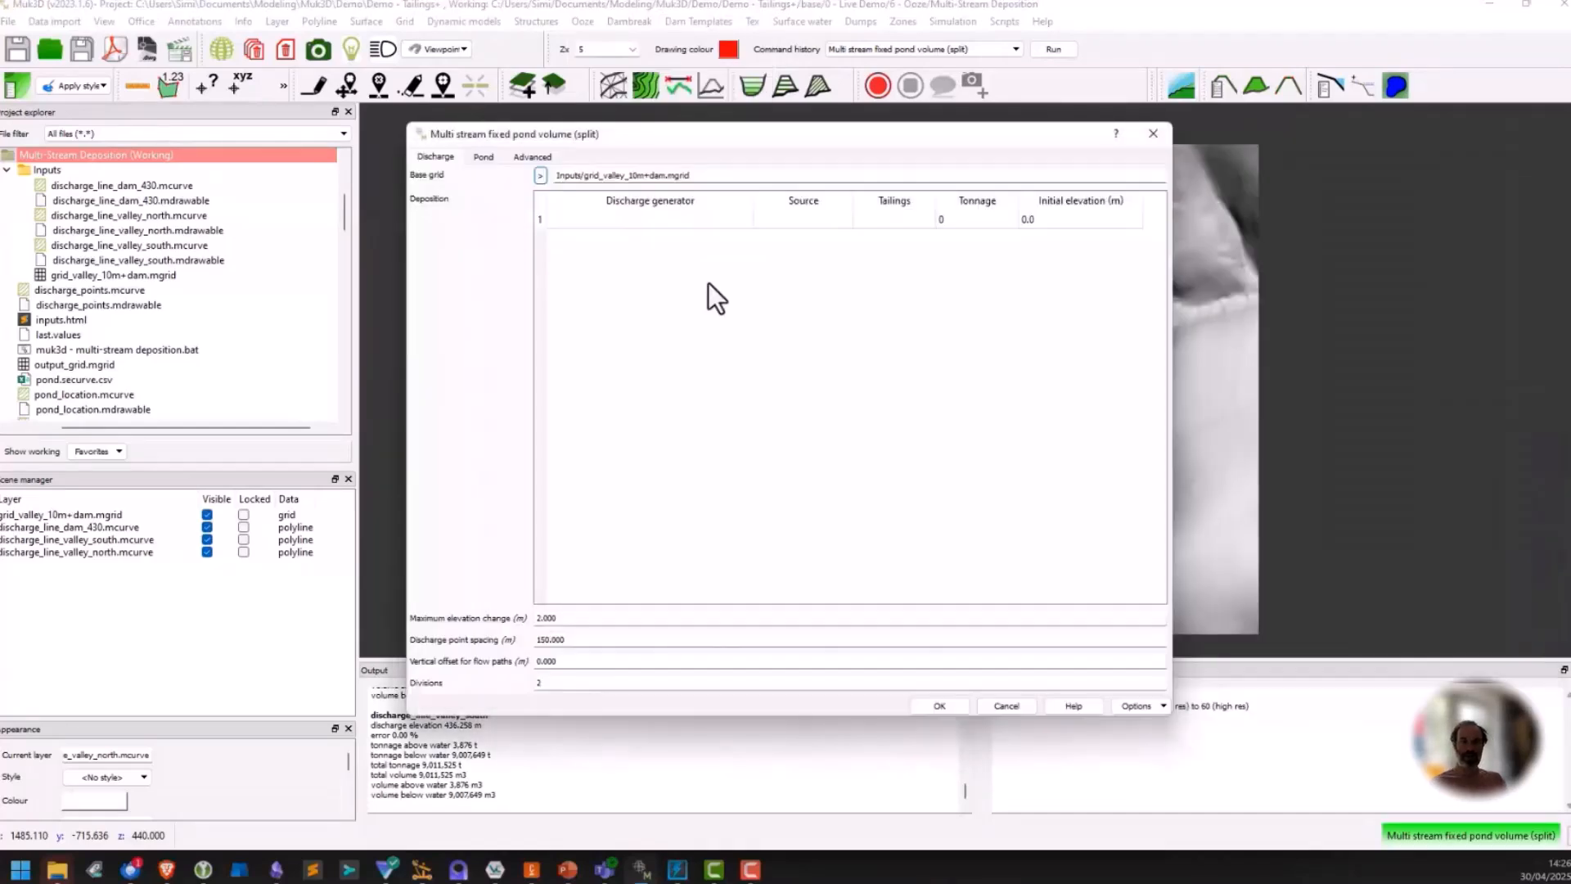
# Set up three deposition rows, using Flow path down slope (D8) as generator for the first and User drawn flow path for the other two.
pyautogui.click(626, 221)
pyautogui.click(626, 219)
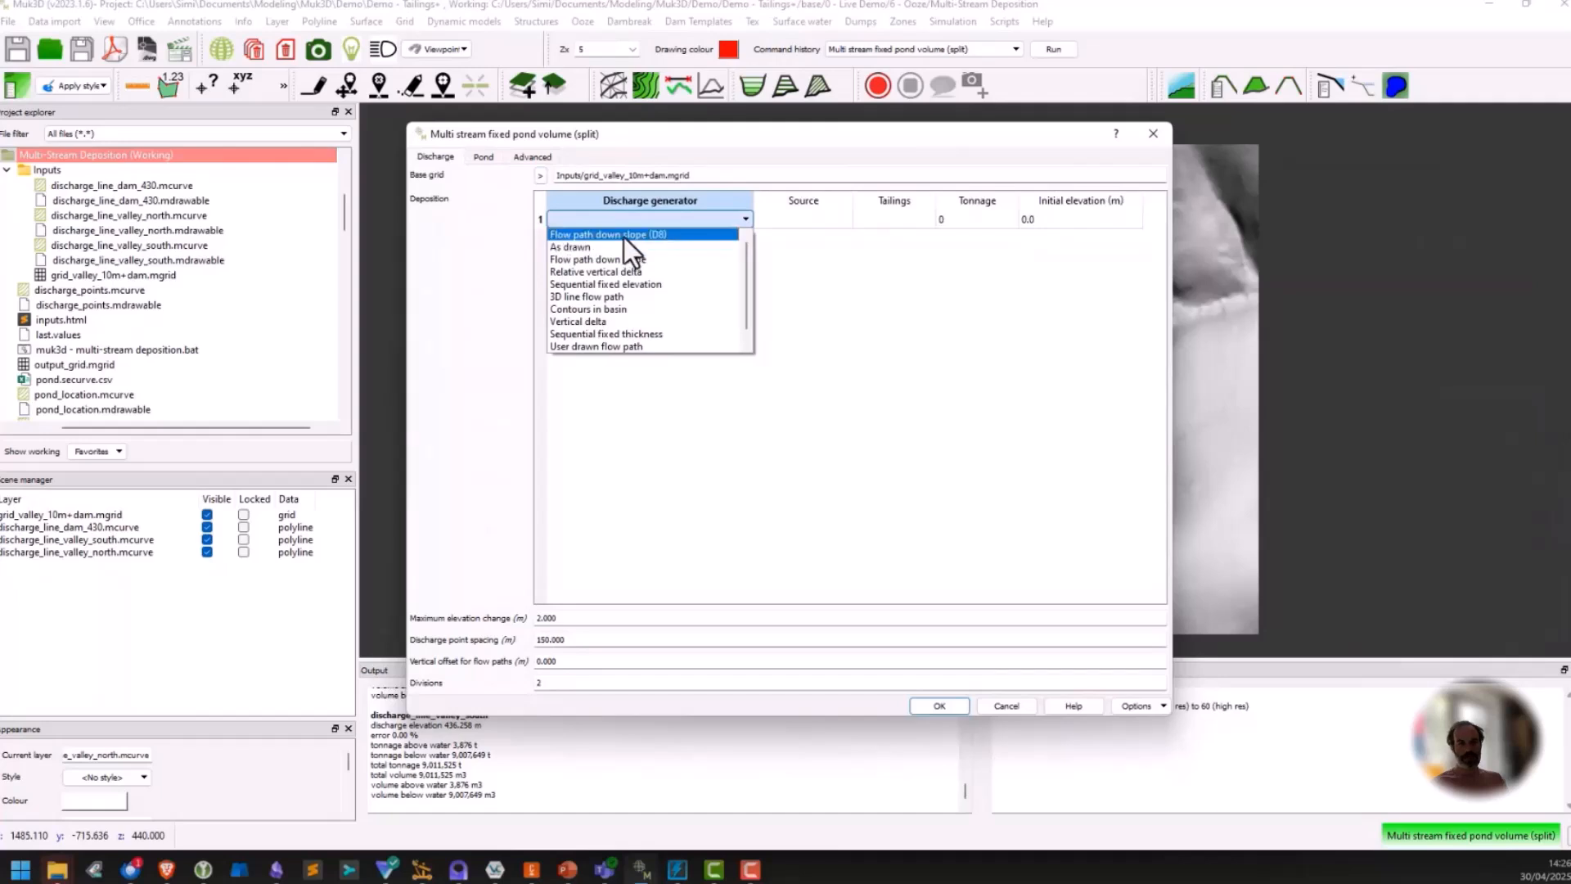
pyautogui.click(624, 235)
pyautogui.rightClick(586, 206)
pyautogui.click(627, 231)
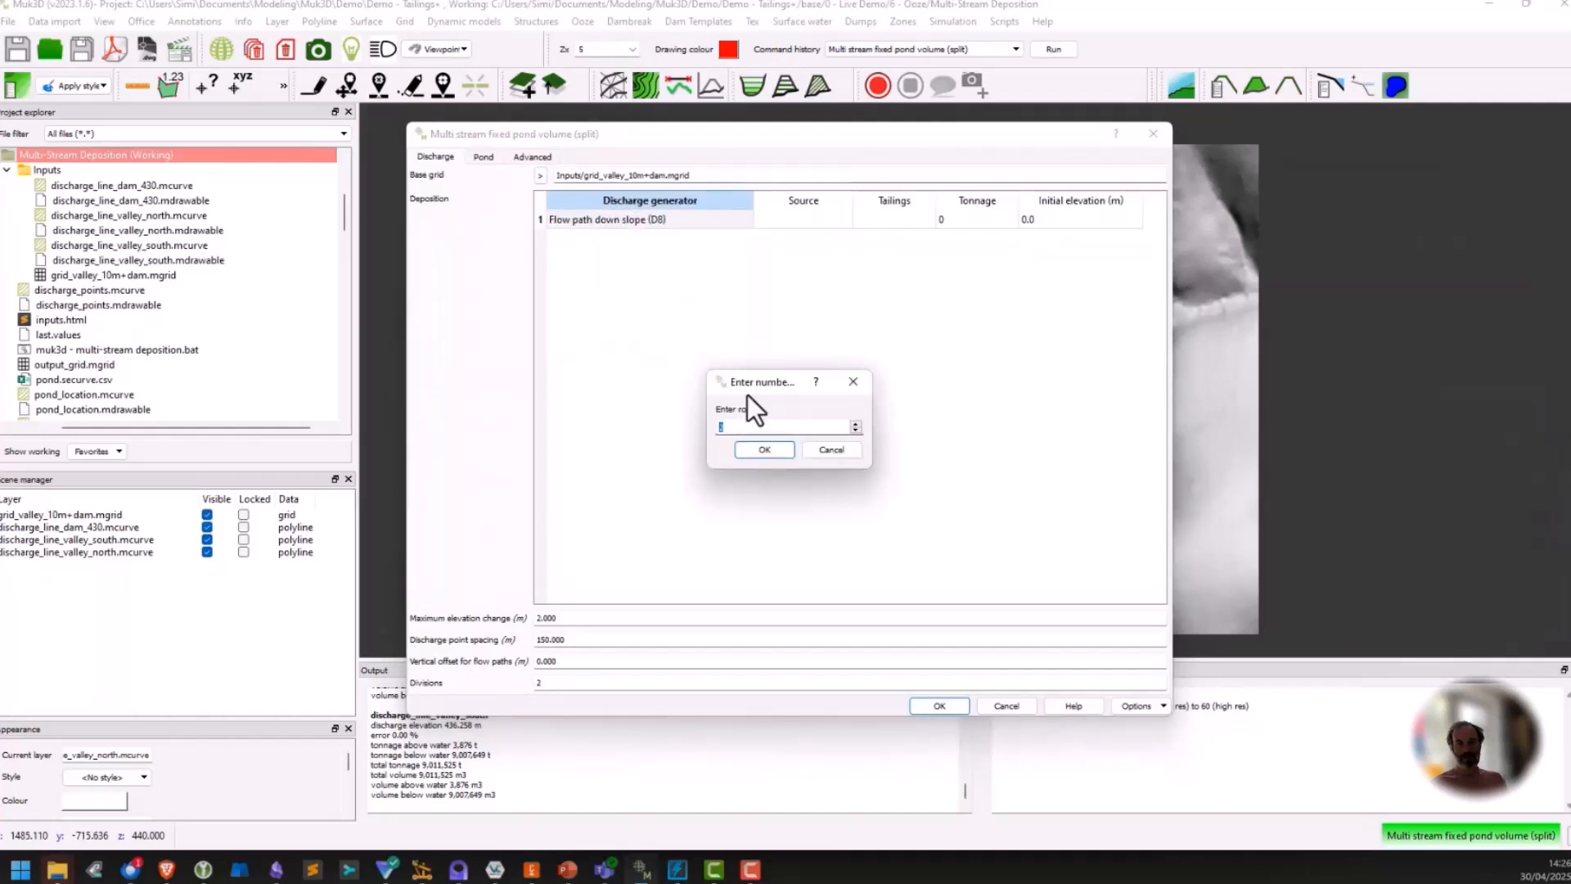
pyautogui.click(770, 452)
pyautogui.click(581, 234)
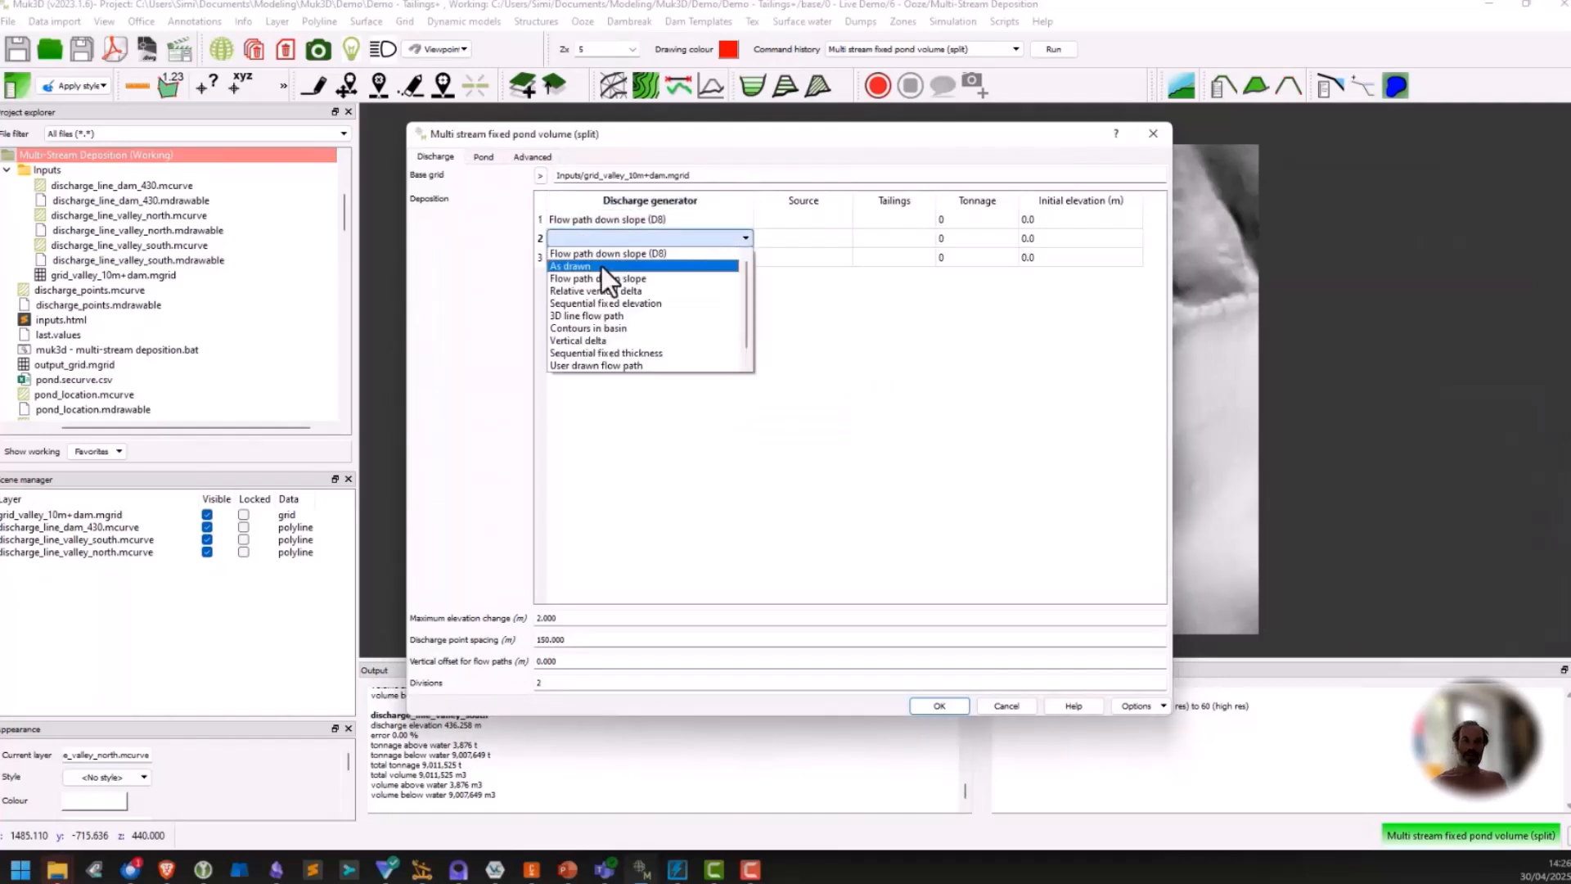
pyautogui.click(598, 365)
pyautogui.click(602, 257)
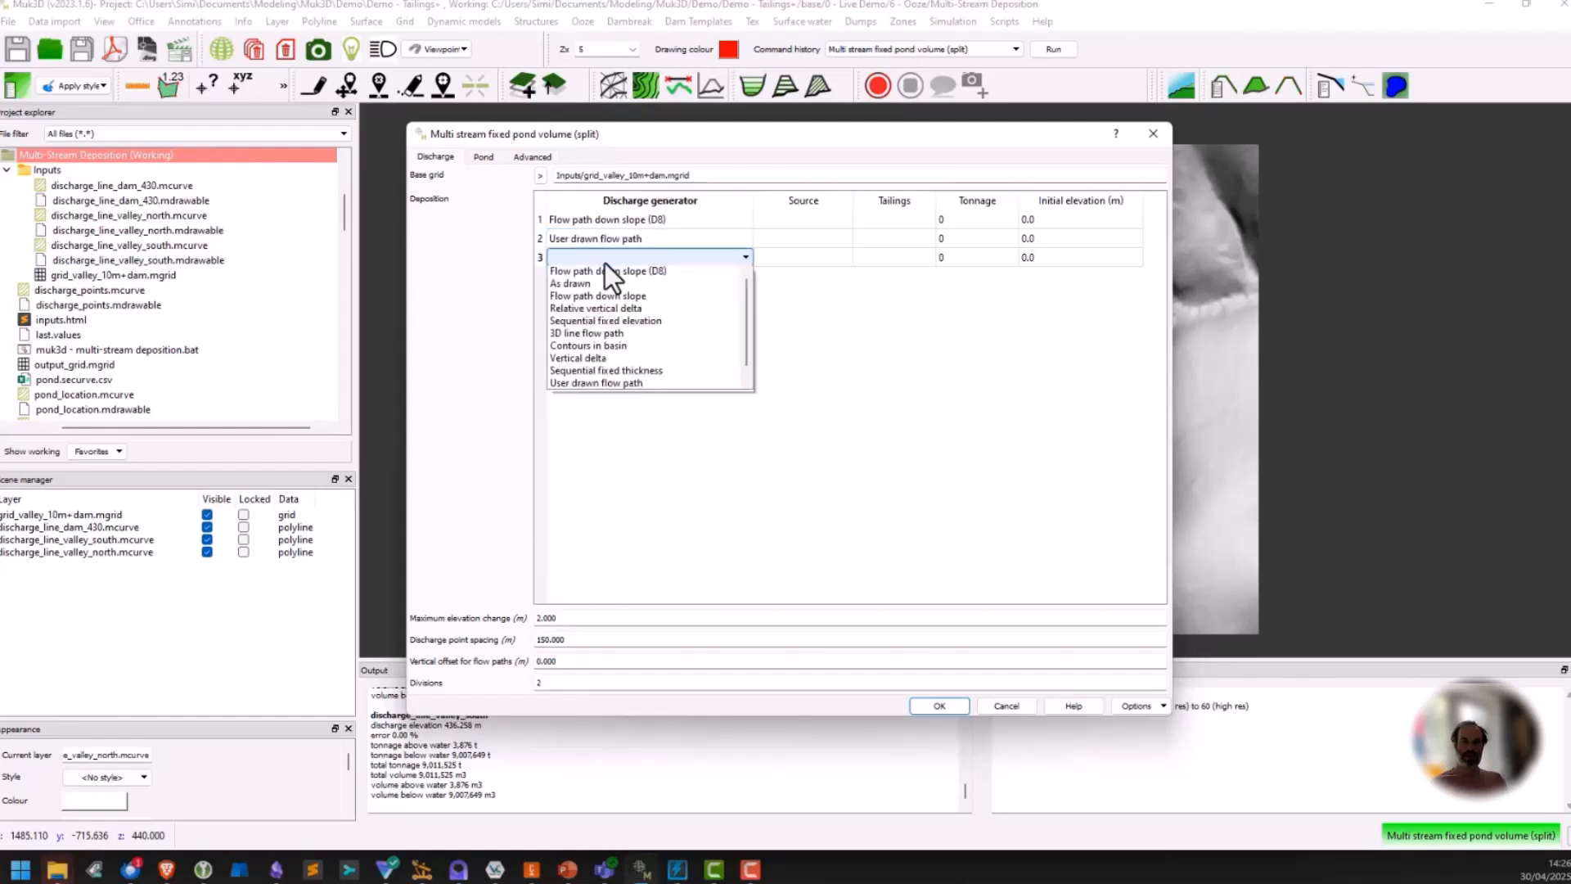
pyautogui.click(601, 382)
# Assign discharge_line_dam_430, discharge_line_valley_north and discharge_line_valley_south from Inputs as sources of deposition rows 1, 2 and 3.
pyautogui.click(809, 223)
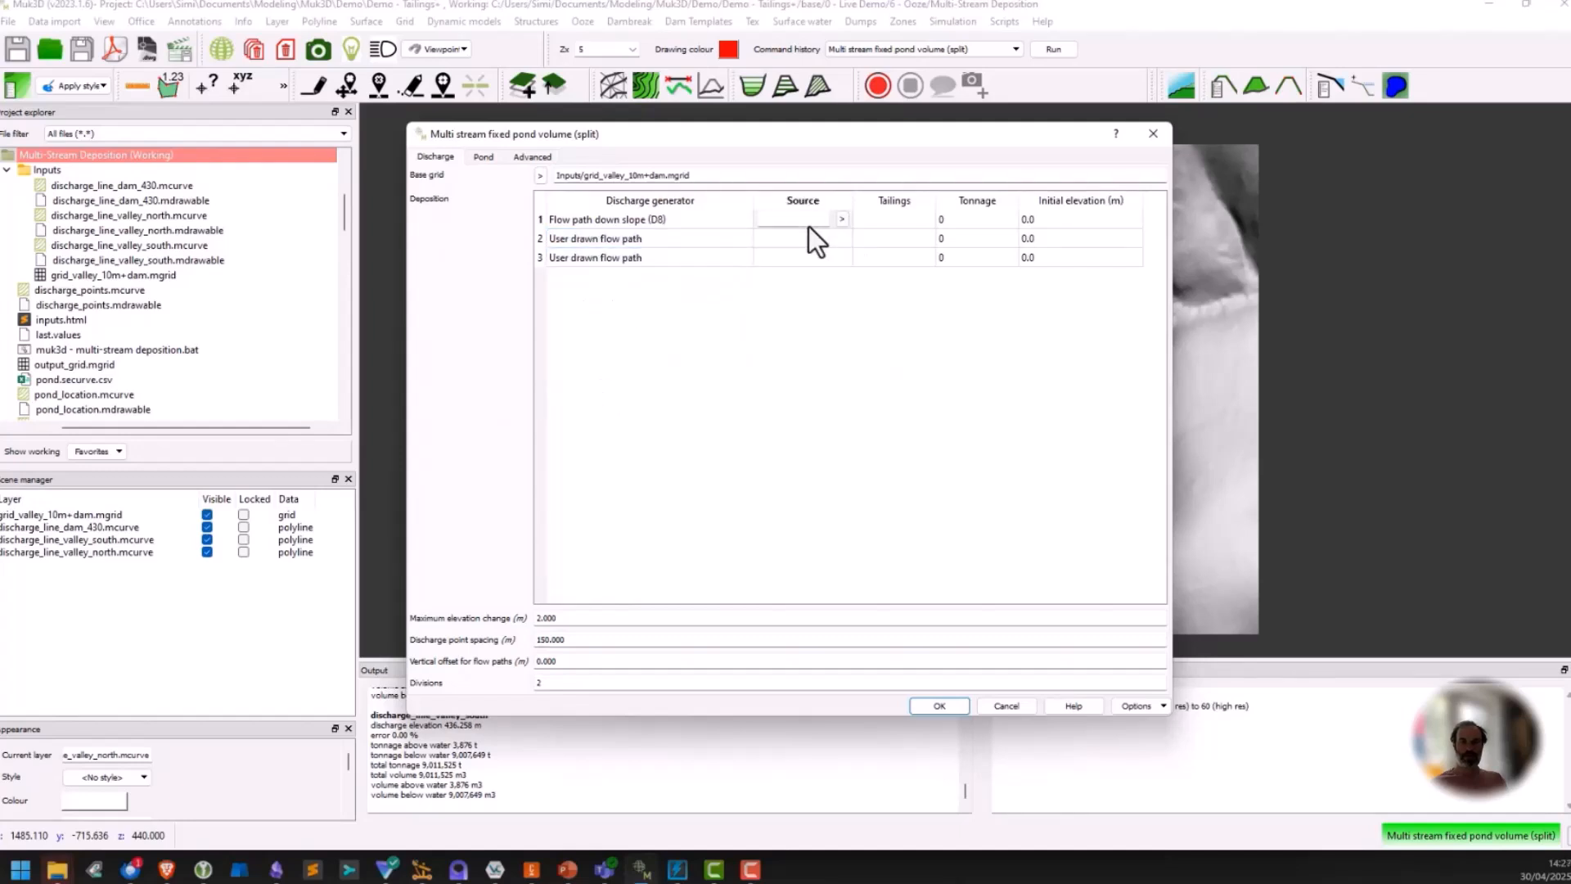
pyautogui.click(842, 219)
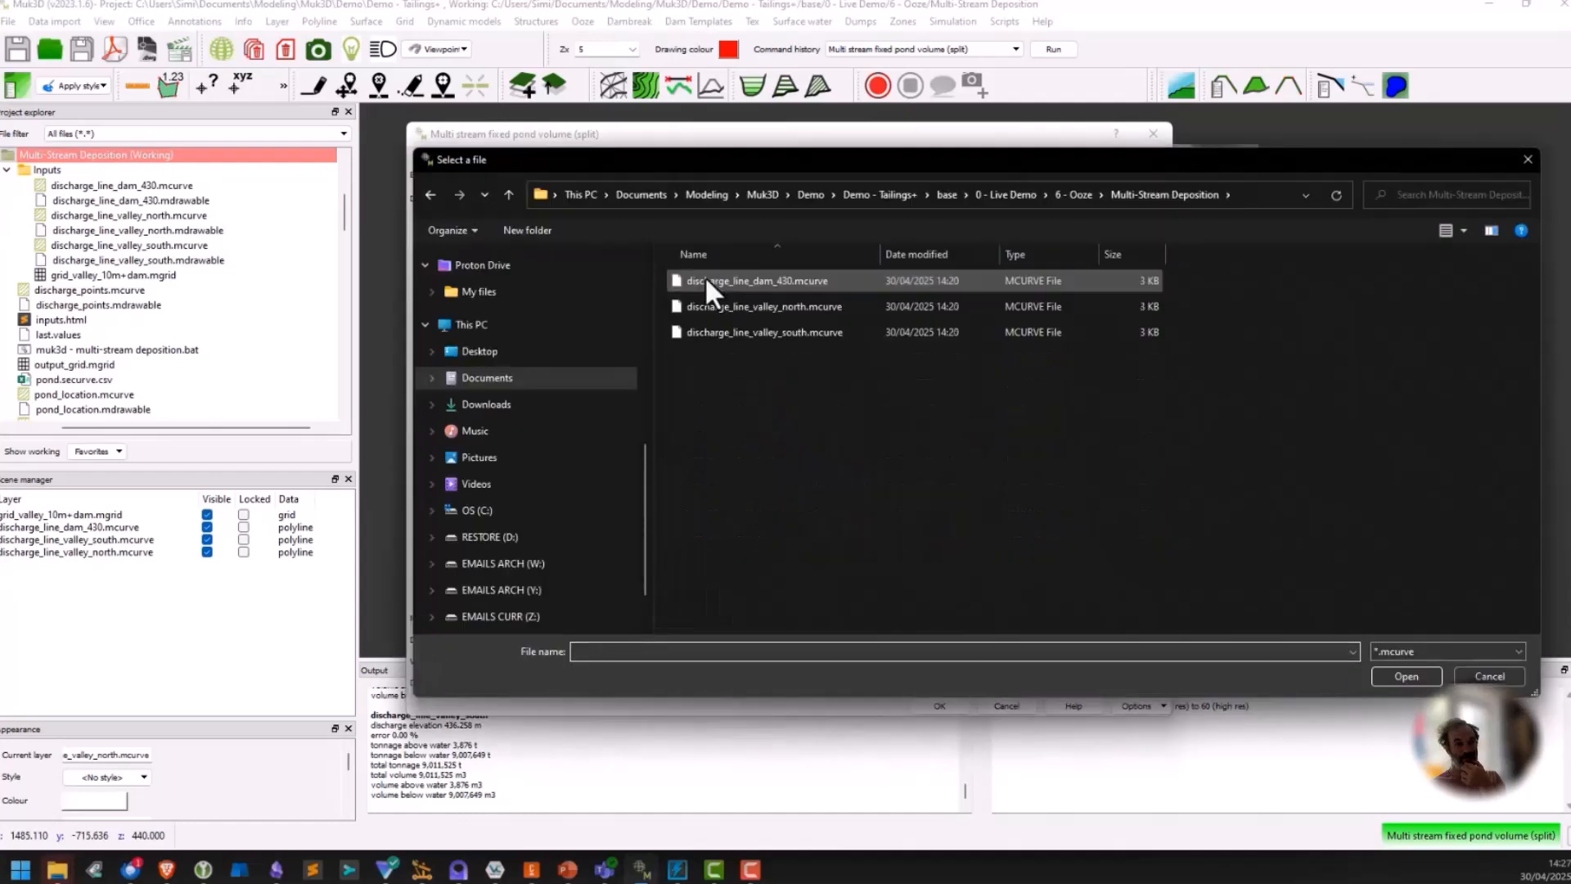
pyautogui.doubleClick(749, 279)
pyautogui.click(841, 242)
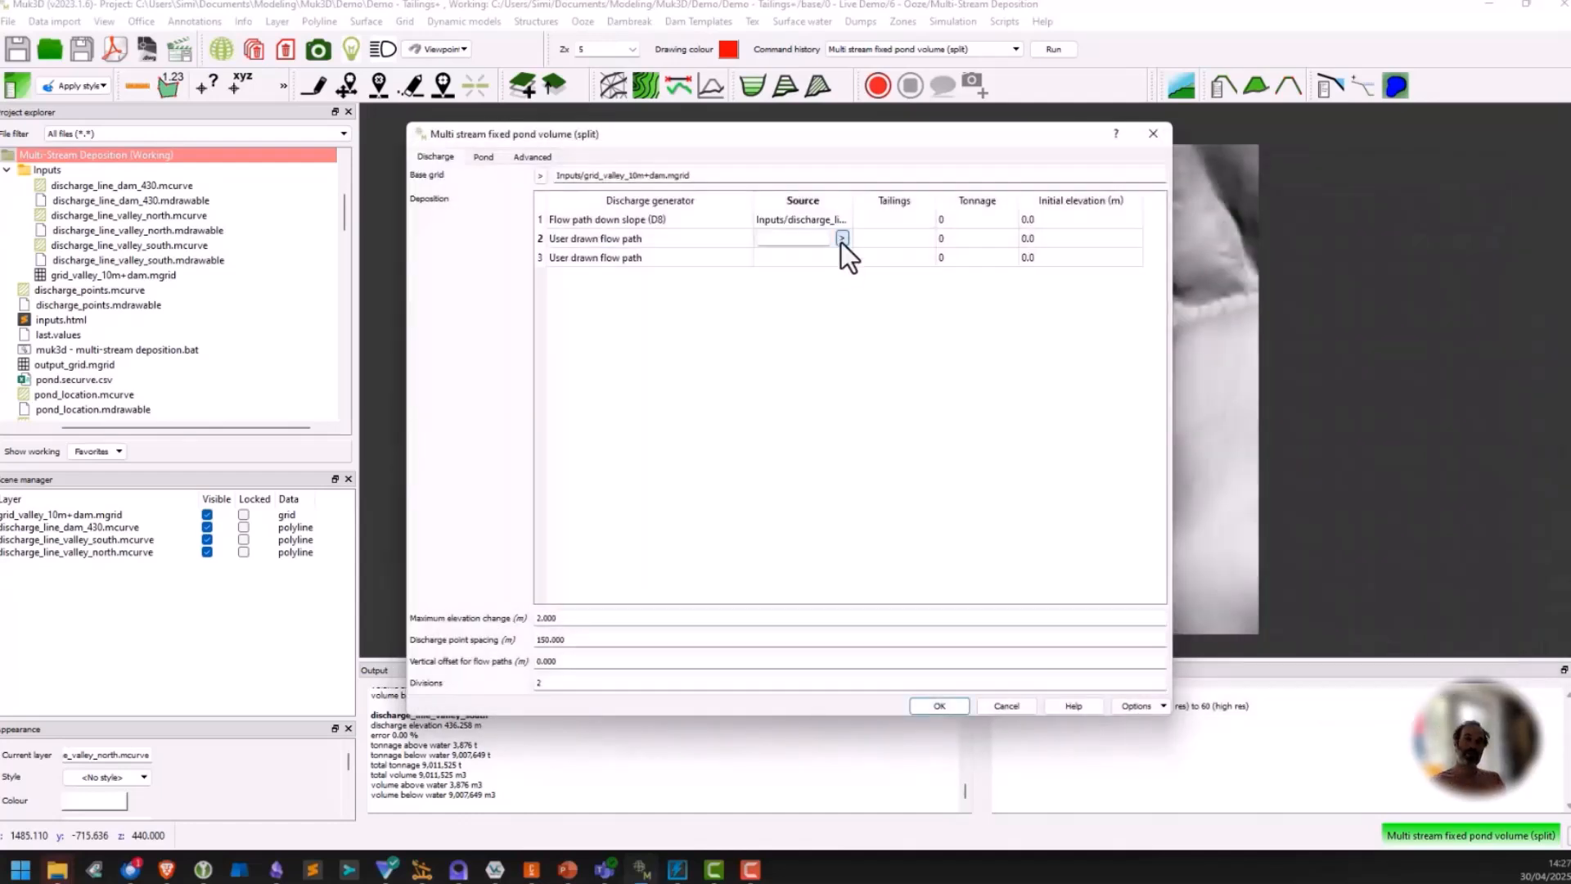
pyautogui.click(842, 239)
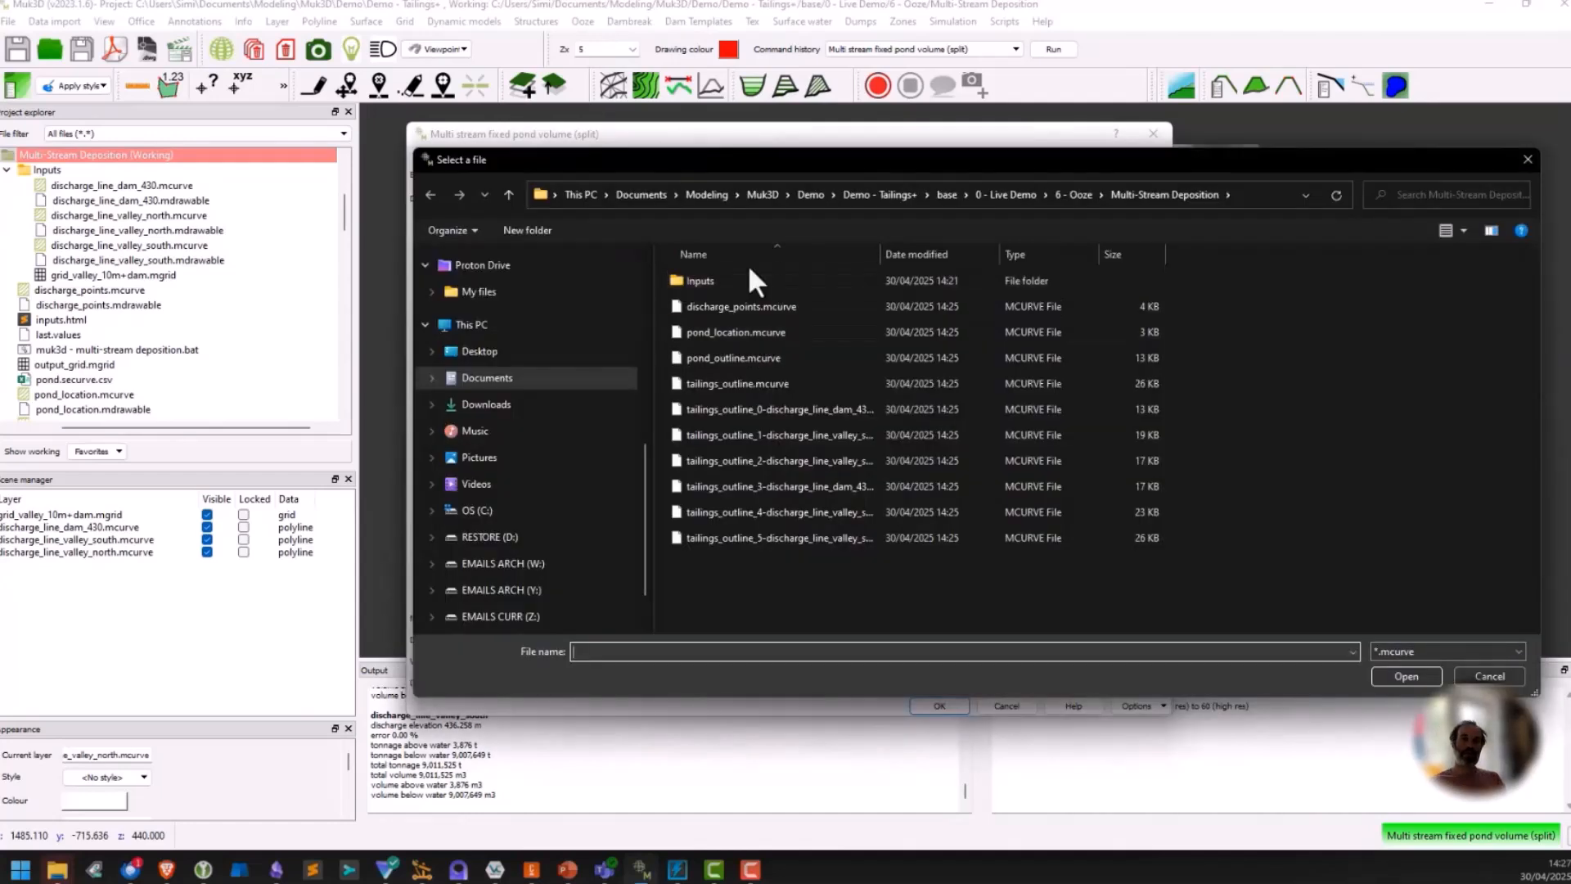
pyautogui.doubleClick(709, 280)
pyautogui.doubleClick(737, 306)
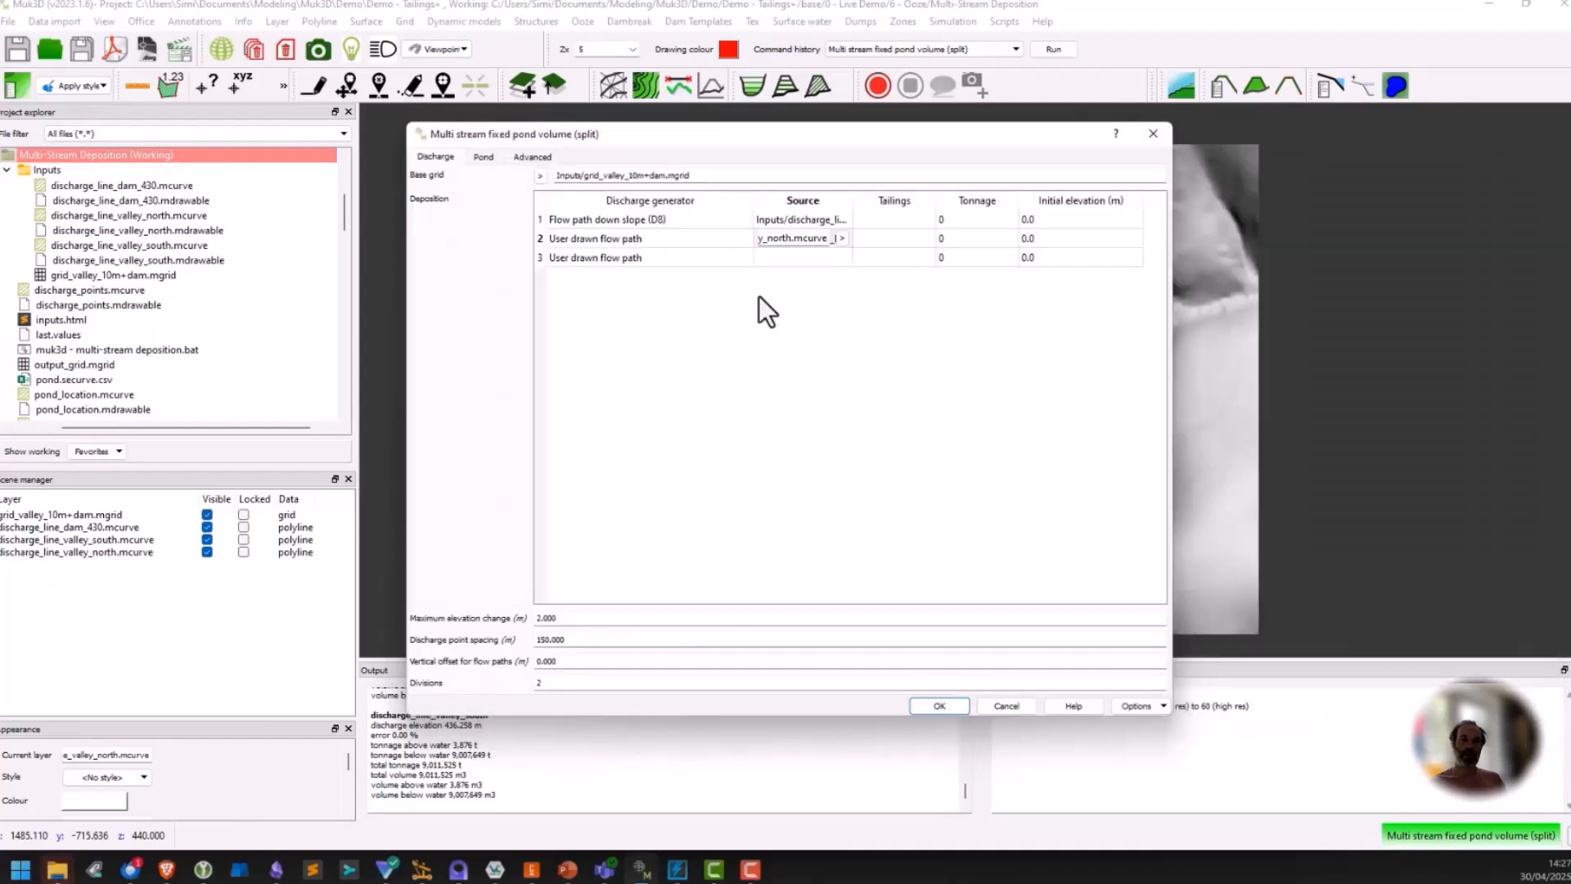
pyautogui.click(843, 258)
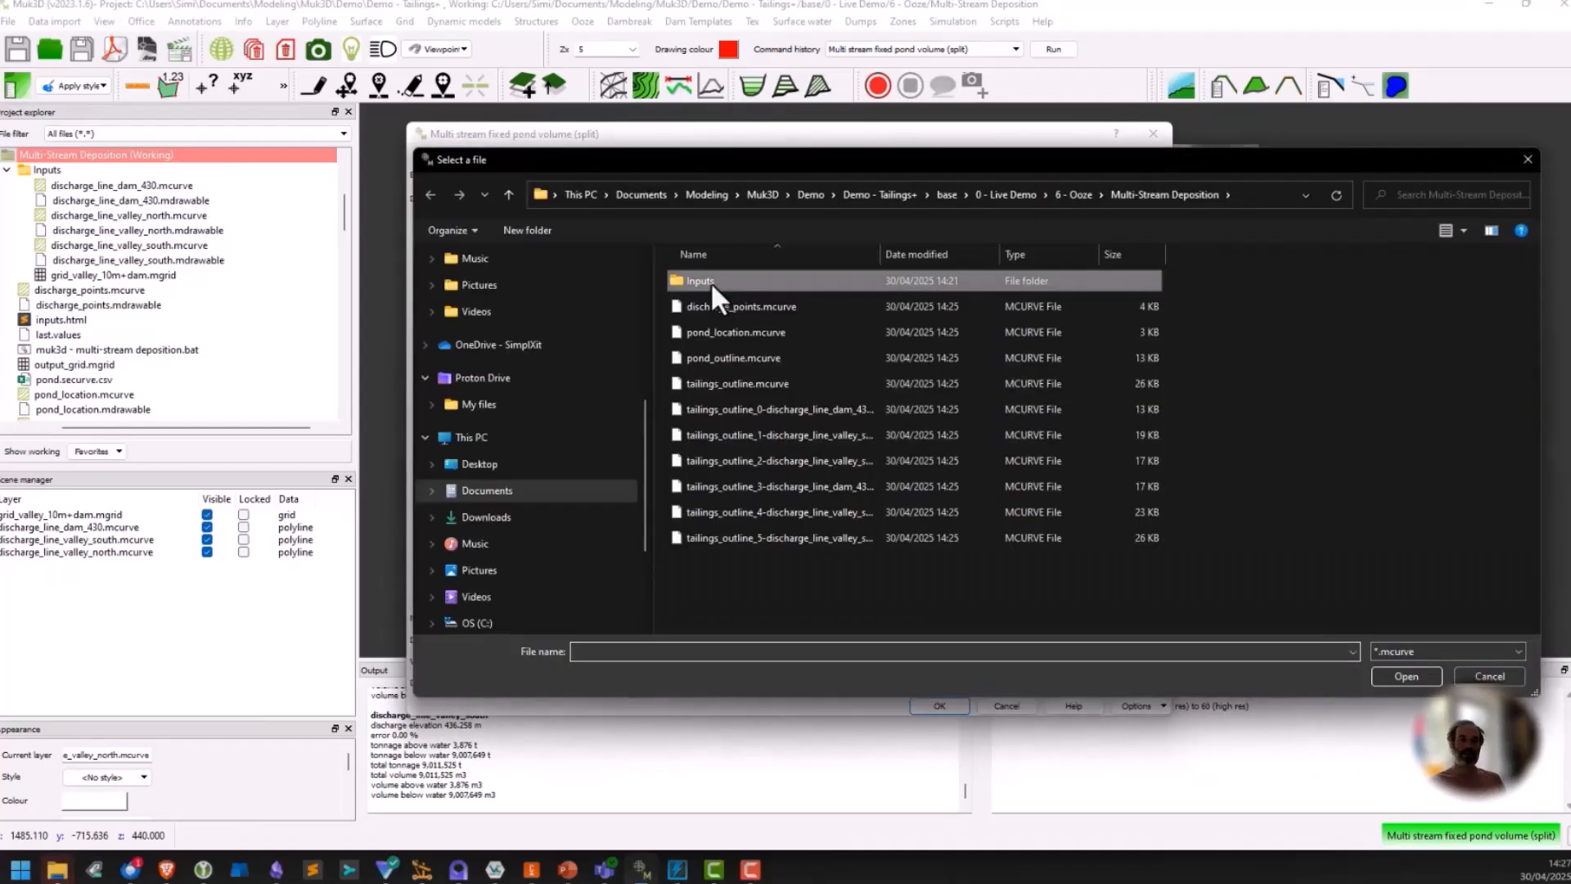
pyautogui.doubleClick(711, 282)
pyautogui.doubleClick(750, 331)
# Assign Sand tailings to the first and third streams and Slope_Fitted tailings to the second.
pyautogui.click(922, 219)
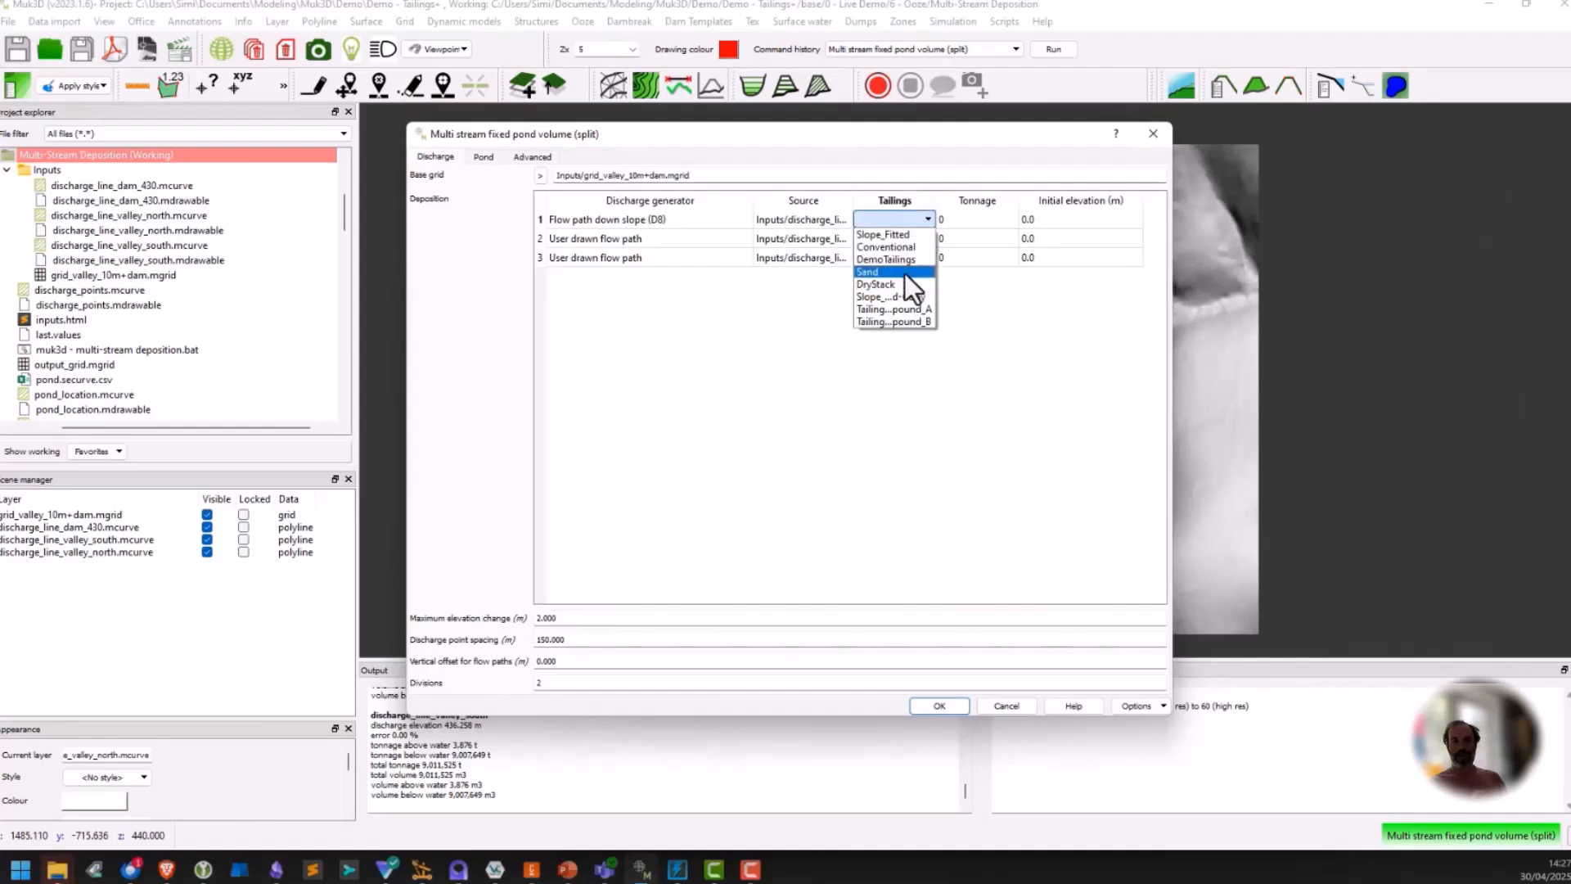
pyautogui.click(905, 273)
pyautogui.click(915, 238)
pyautogui.click(921, 238)
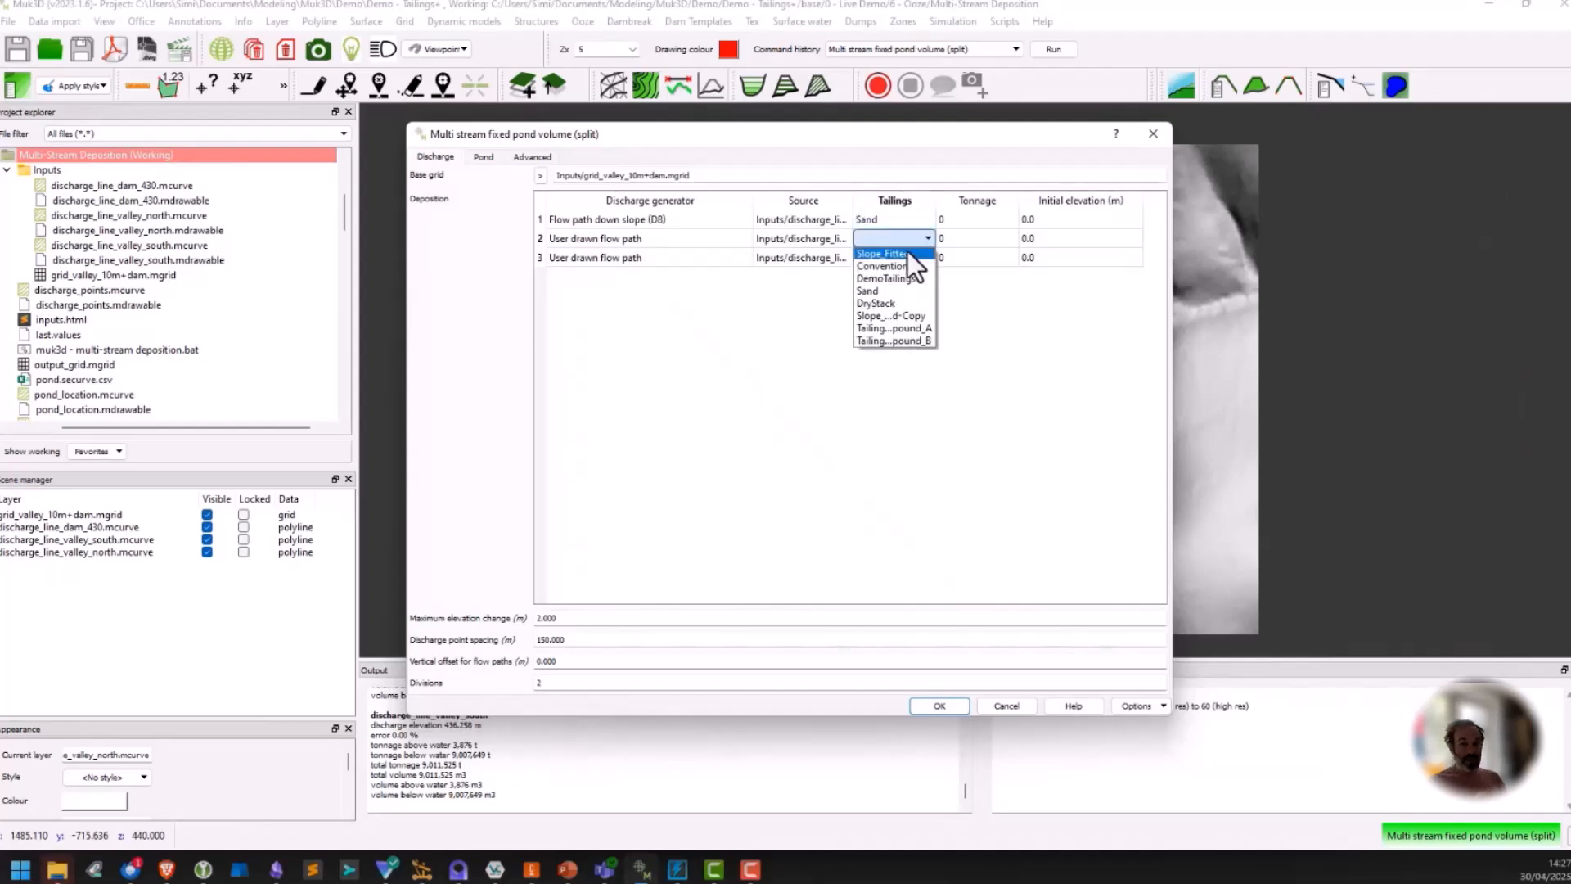
pyautogui.click(906, 252)
pyautogui.click(908, 257)
pyautogui.click(911, 255)
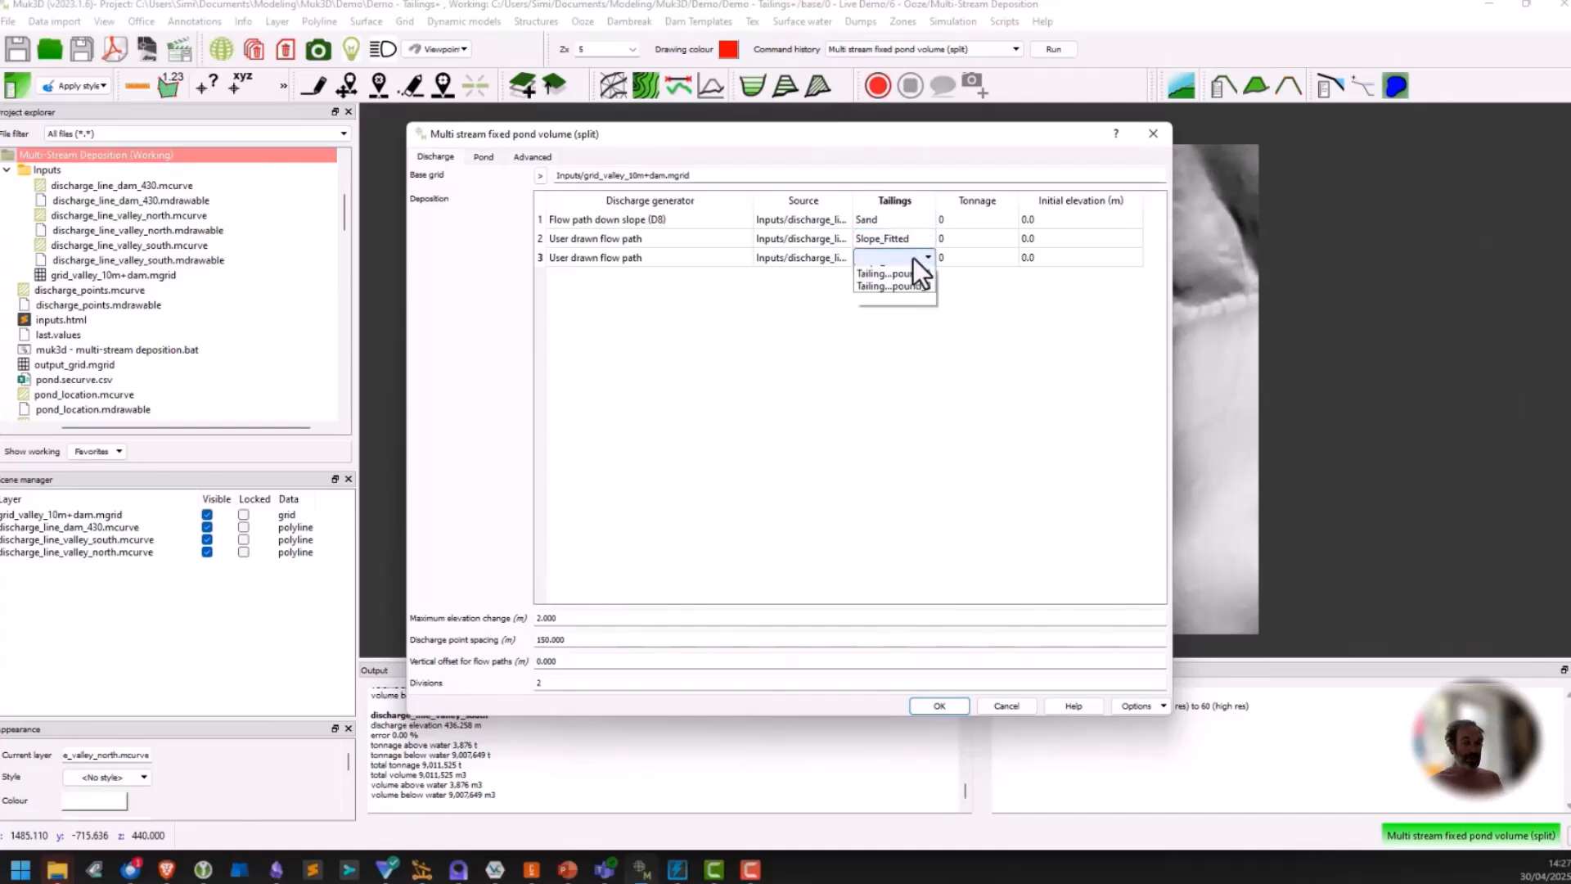
pyautogui.click(913, 273)
# Set the tonnages of the three streams to 12000000, 3000000 and 4500000 in row order.
pyautogui.click(951, 219)
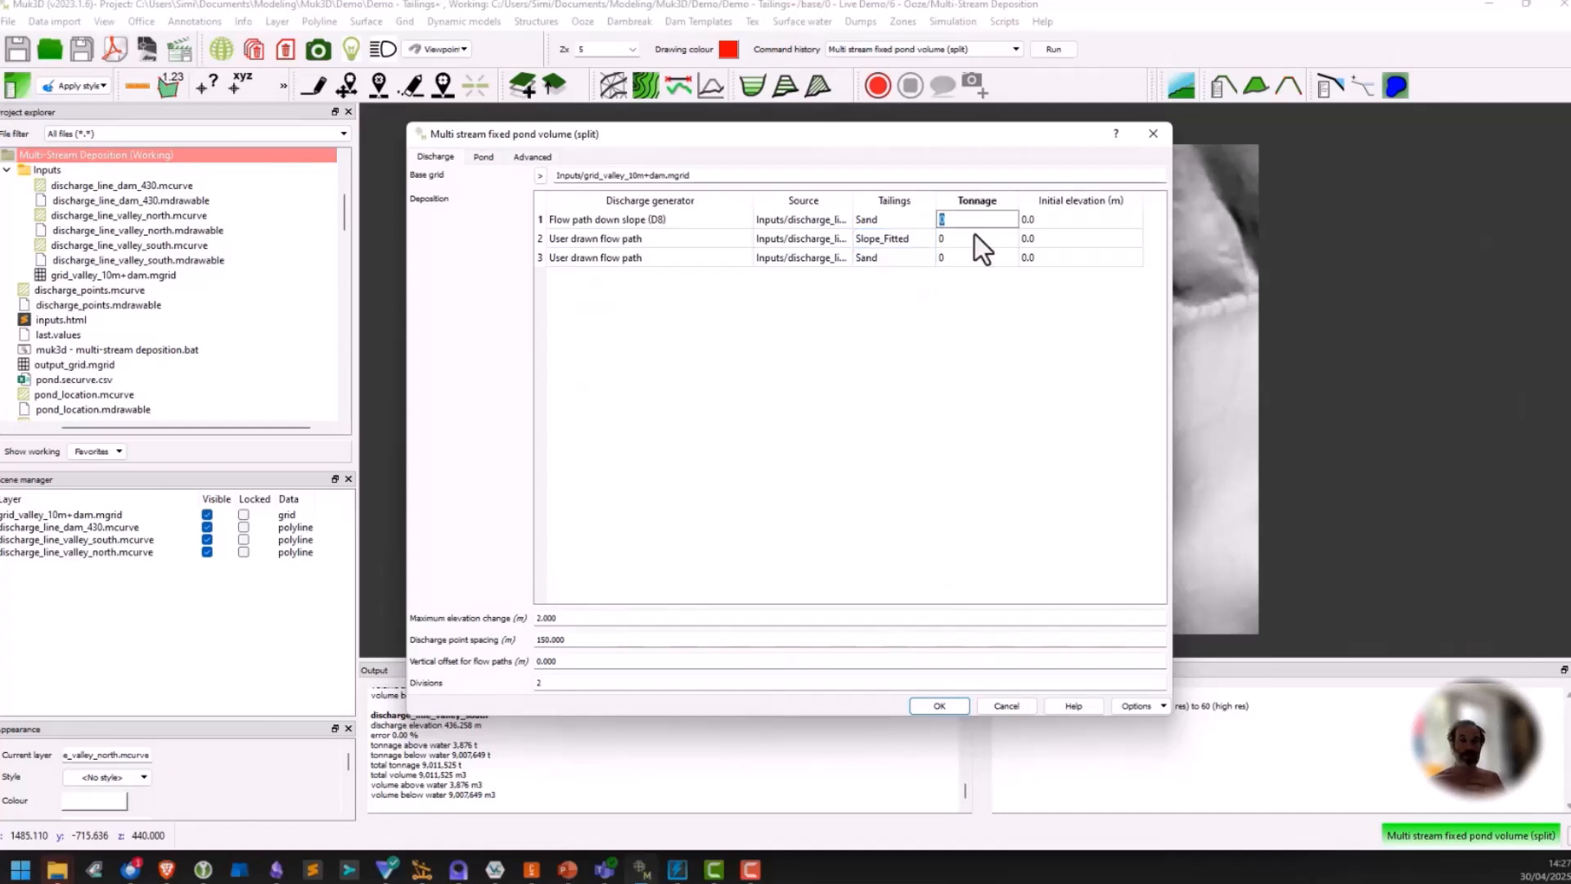
pyautogui.write('120')
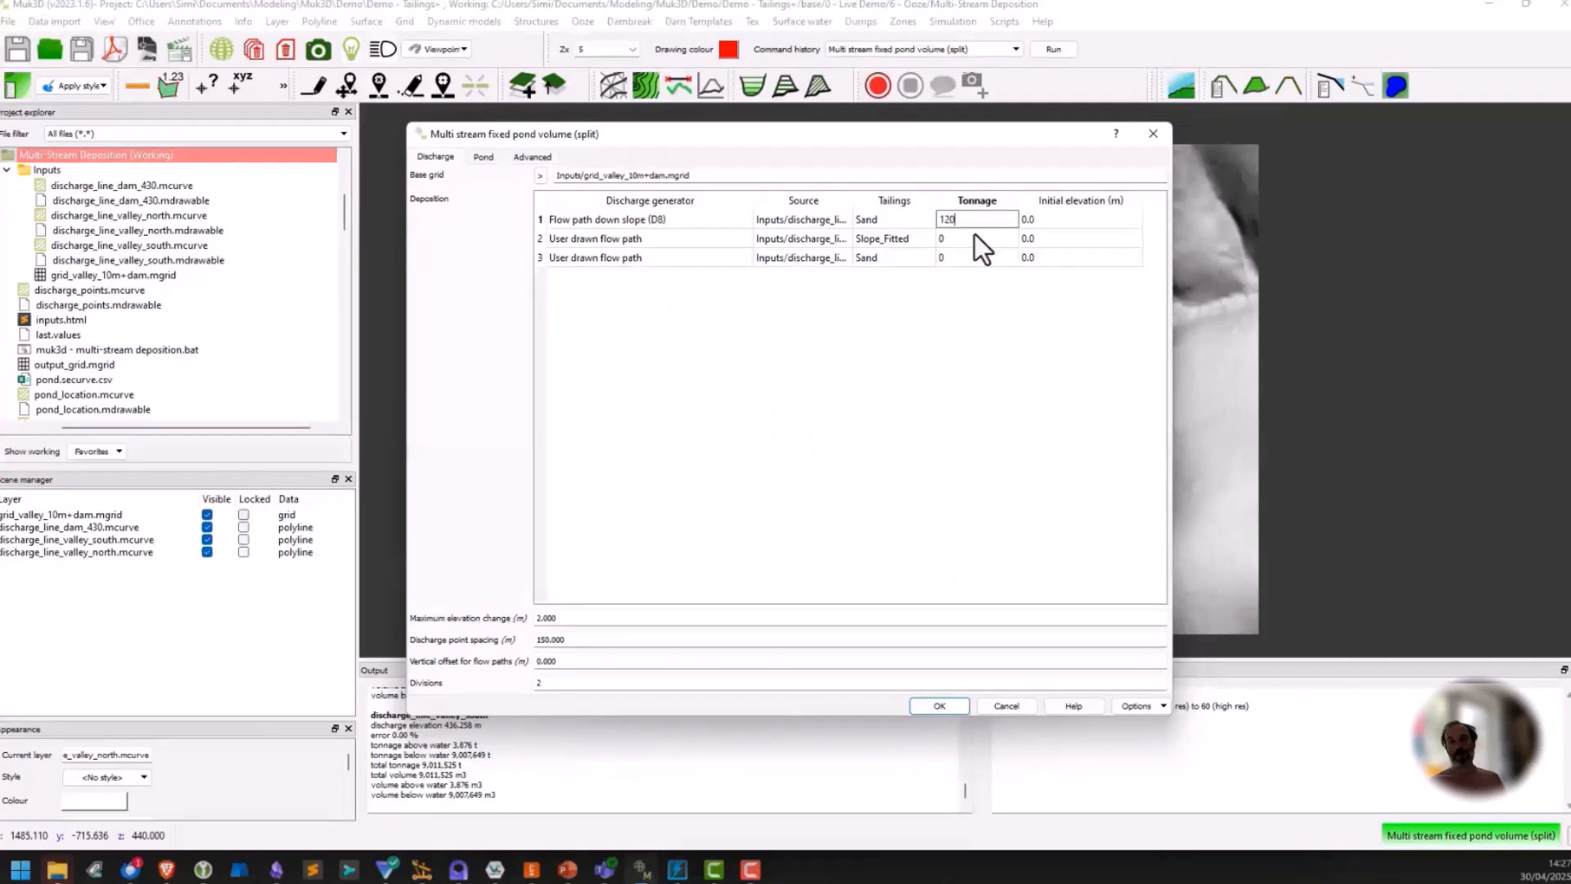
pyautogui.write('00000')
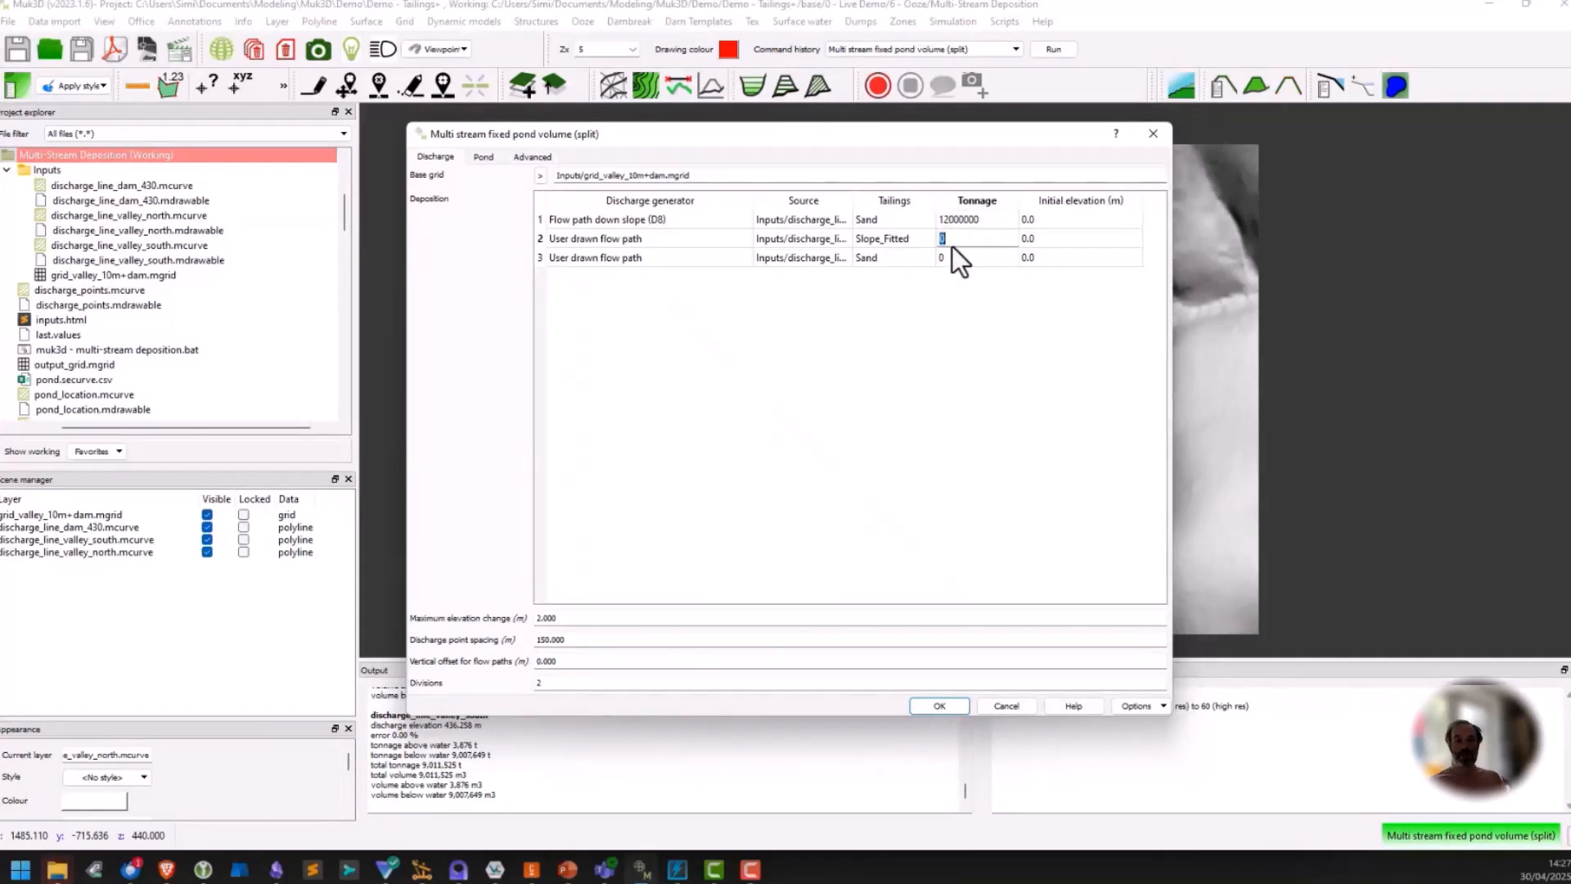
pyautogui.click(951, 245)
pyautogui.write('3000000')
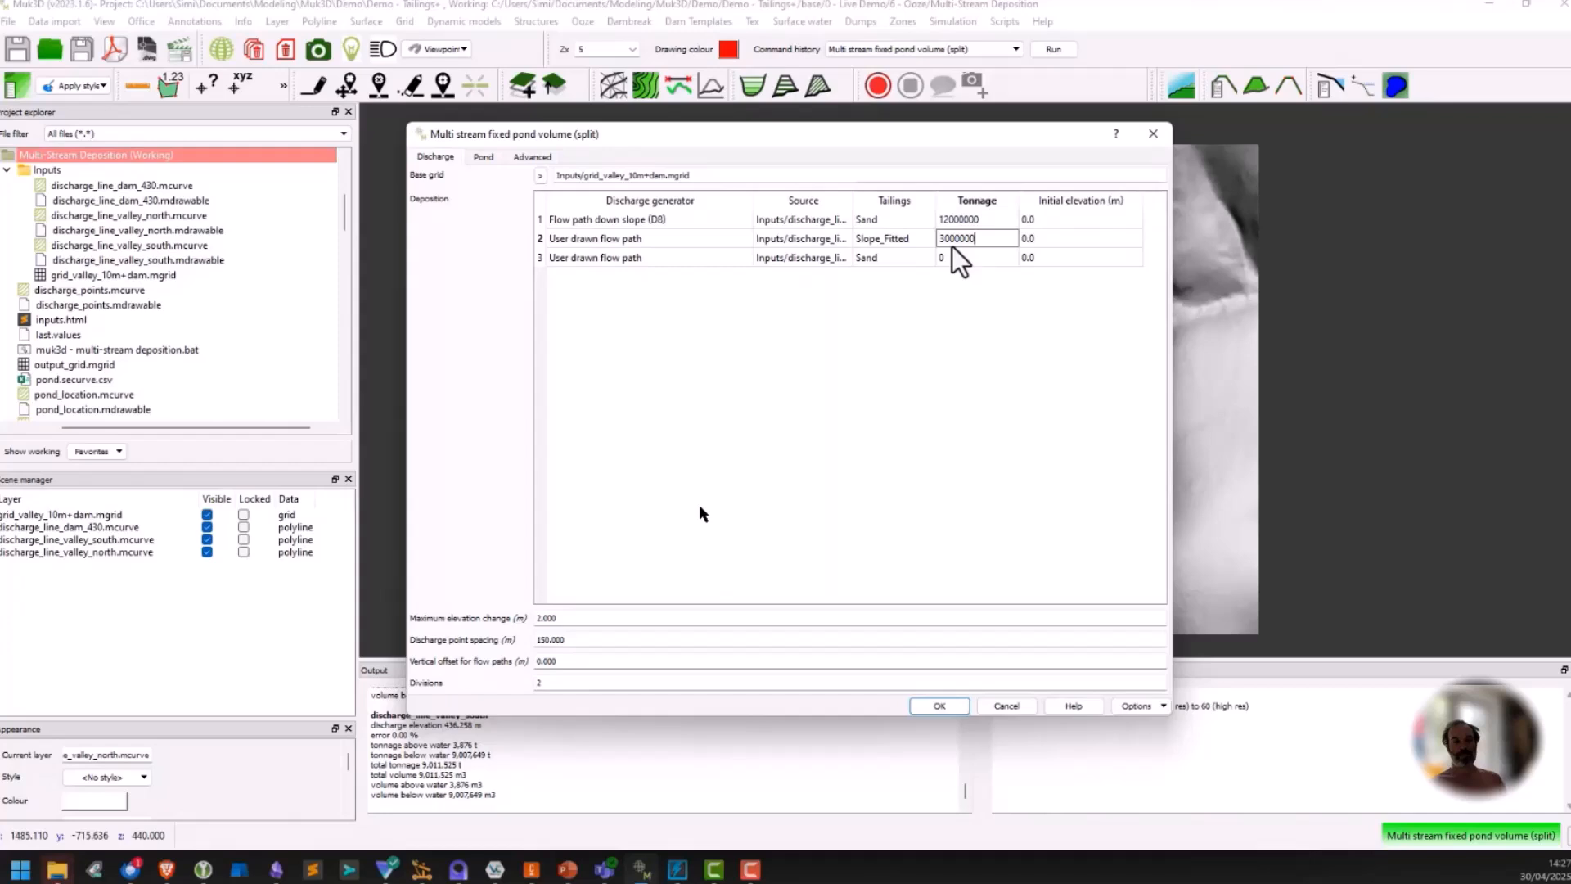
pyautogui.click(954, 260)
pyautogui.write('4500')
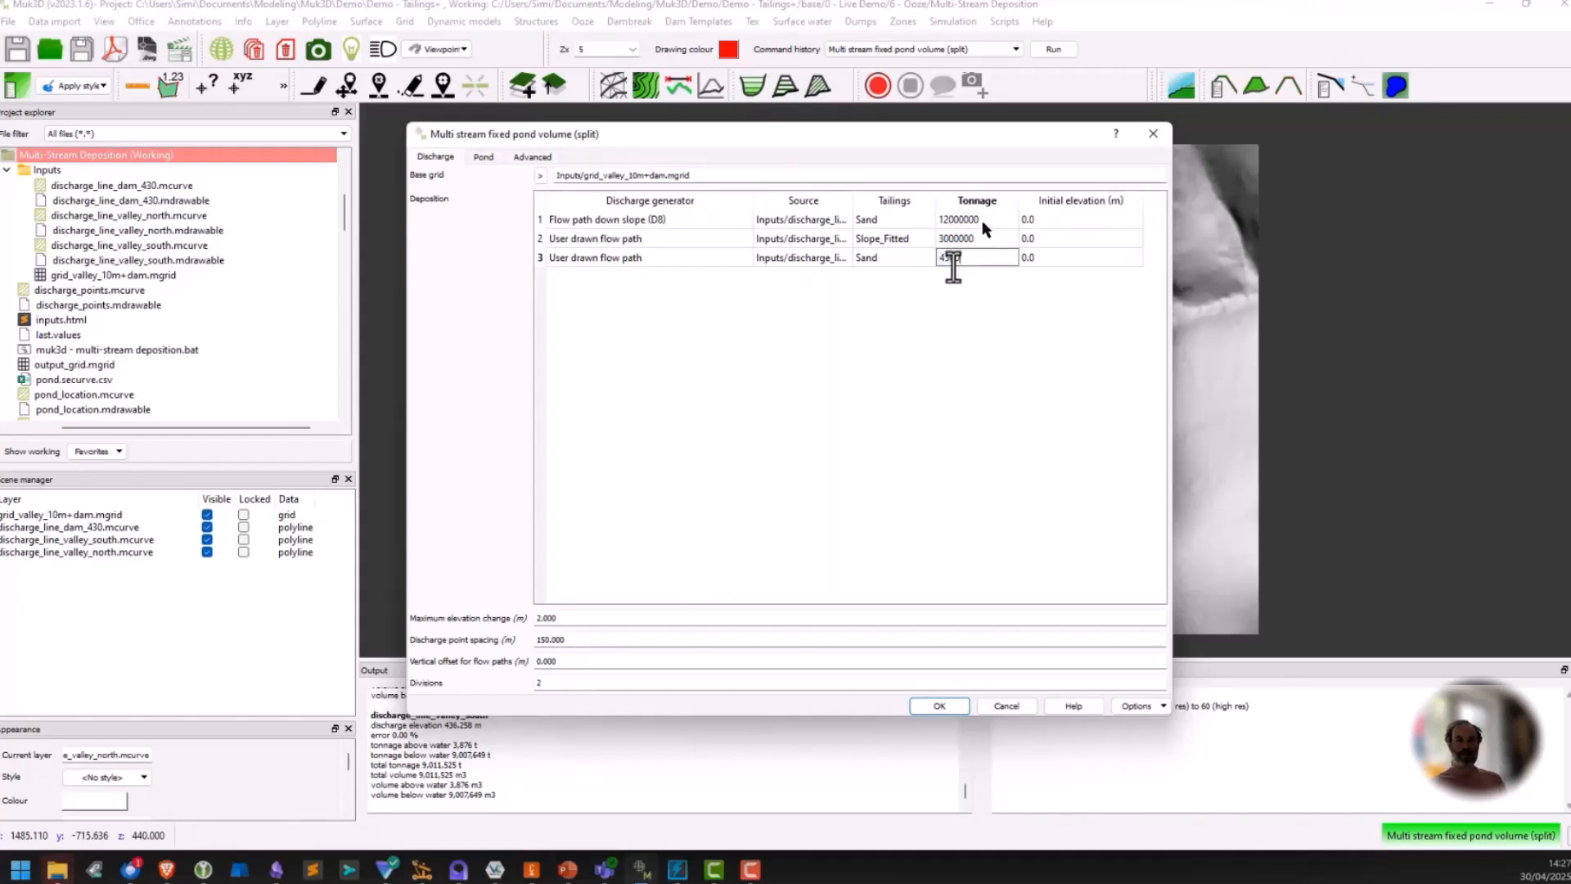
pyautogui.write('000')
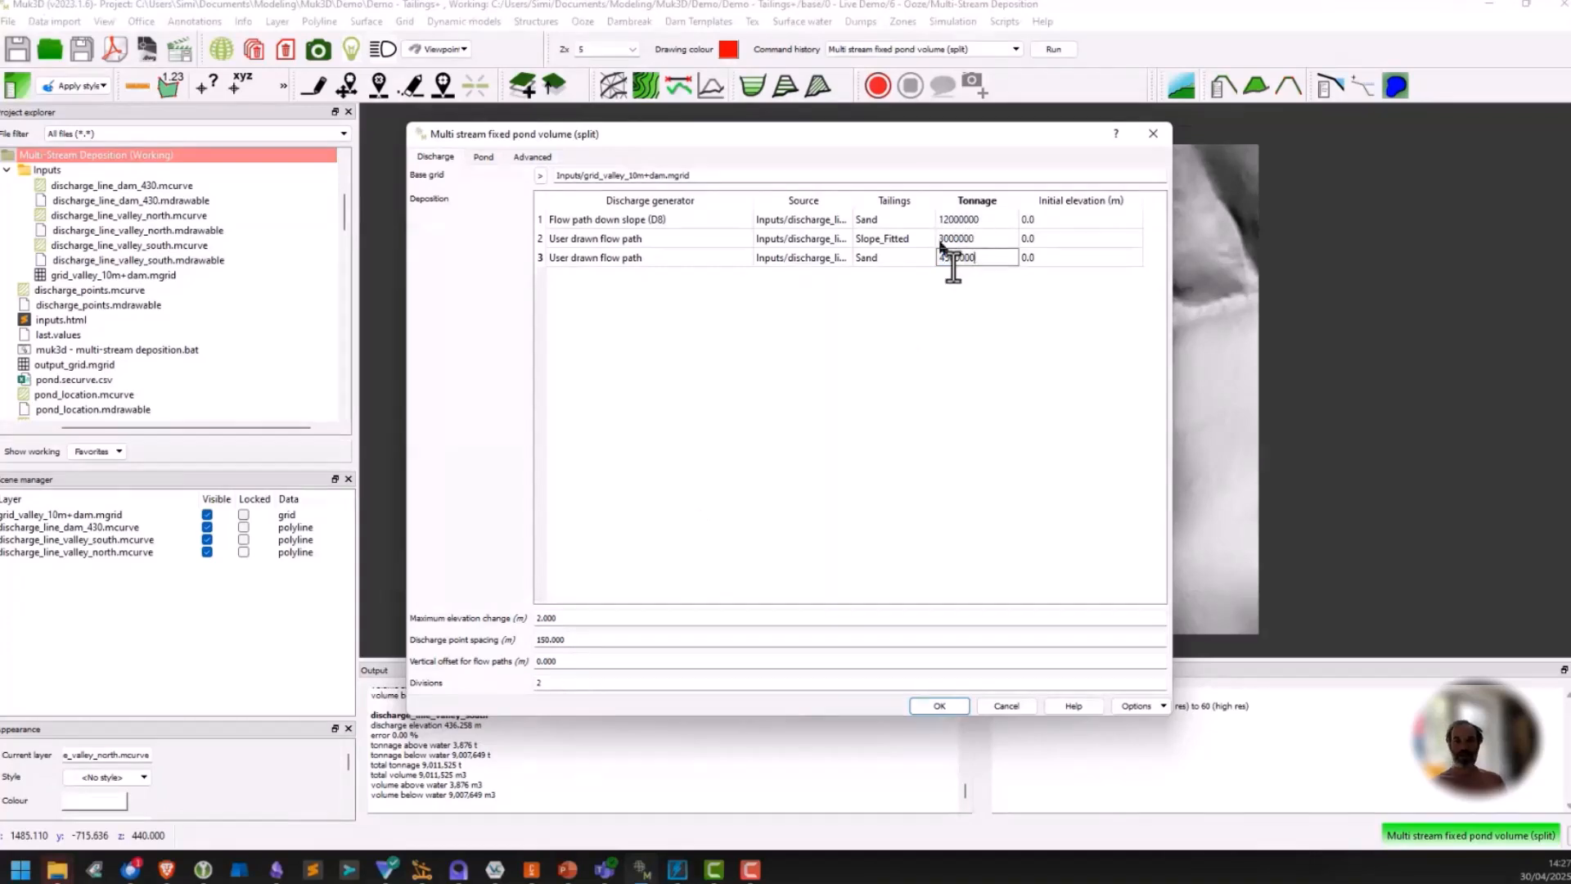
# Set the initial elevation of all three streams to 420 m and the number of divisions to 3.
pyautogui.doubleClick(1058, 221)
pyautogui.write('420')
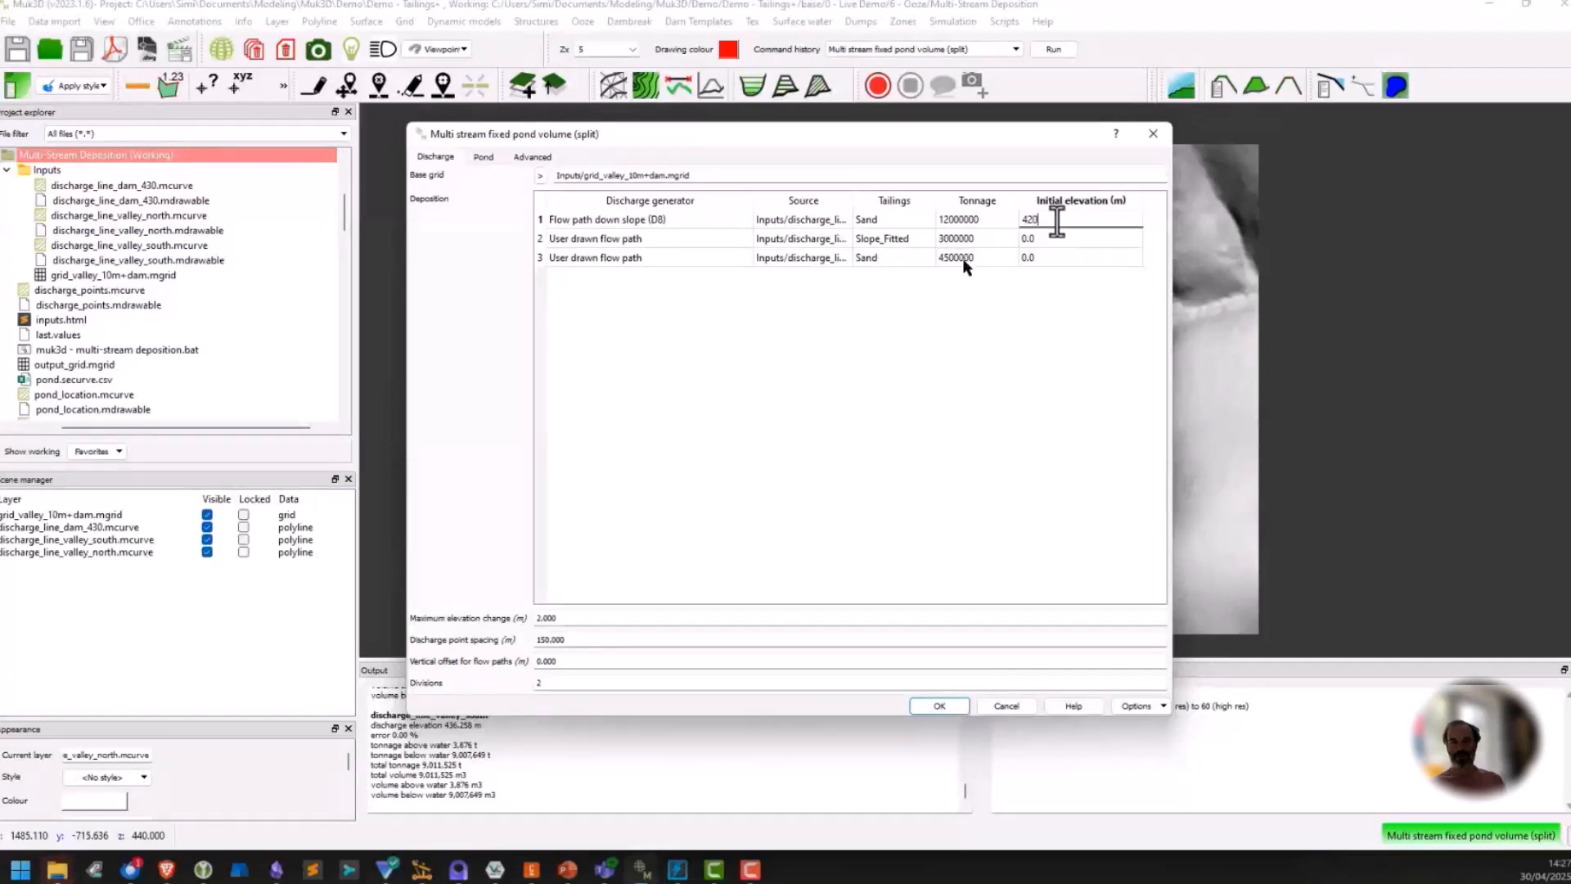
pyautogui.doubleClick(1044, 242)
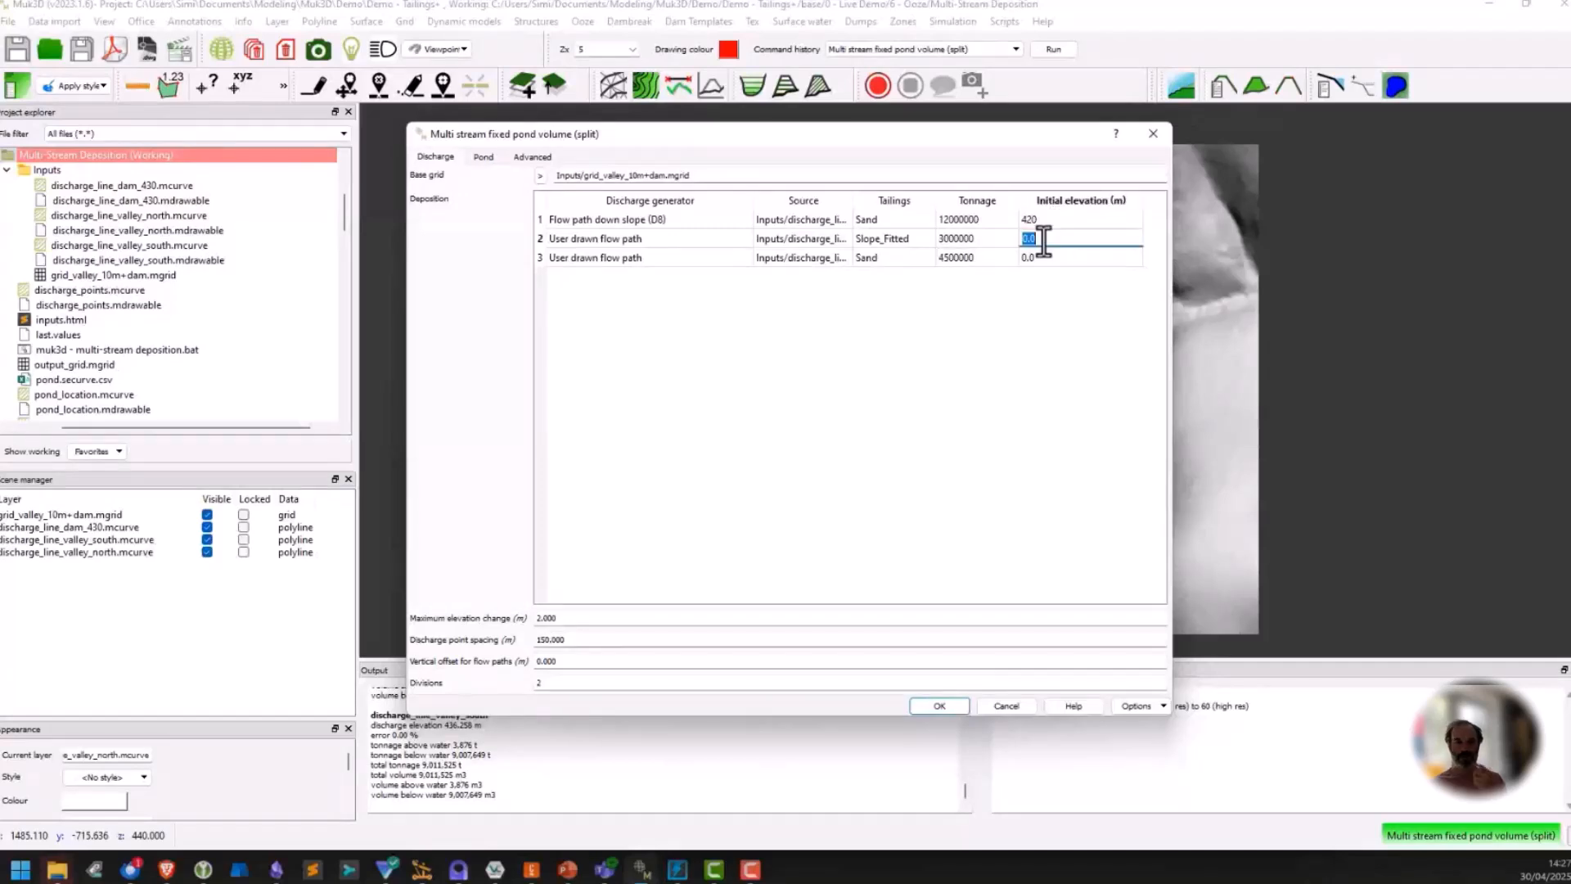
pyautogui.write('430')
pyautogui.moveTo(1044, 241); pyautogui.dragTo(1028, 239)
pyautogui.write('20')
pyautogui.doubleClick(1059, 259)
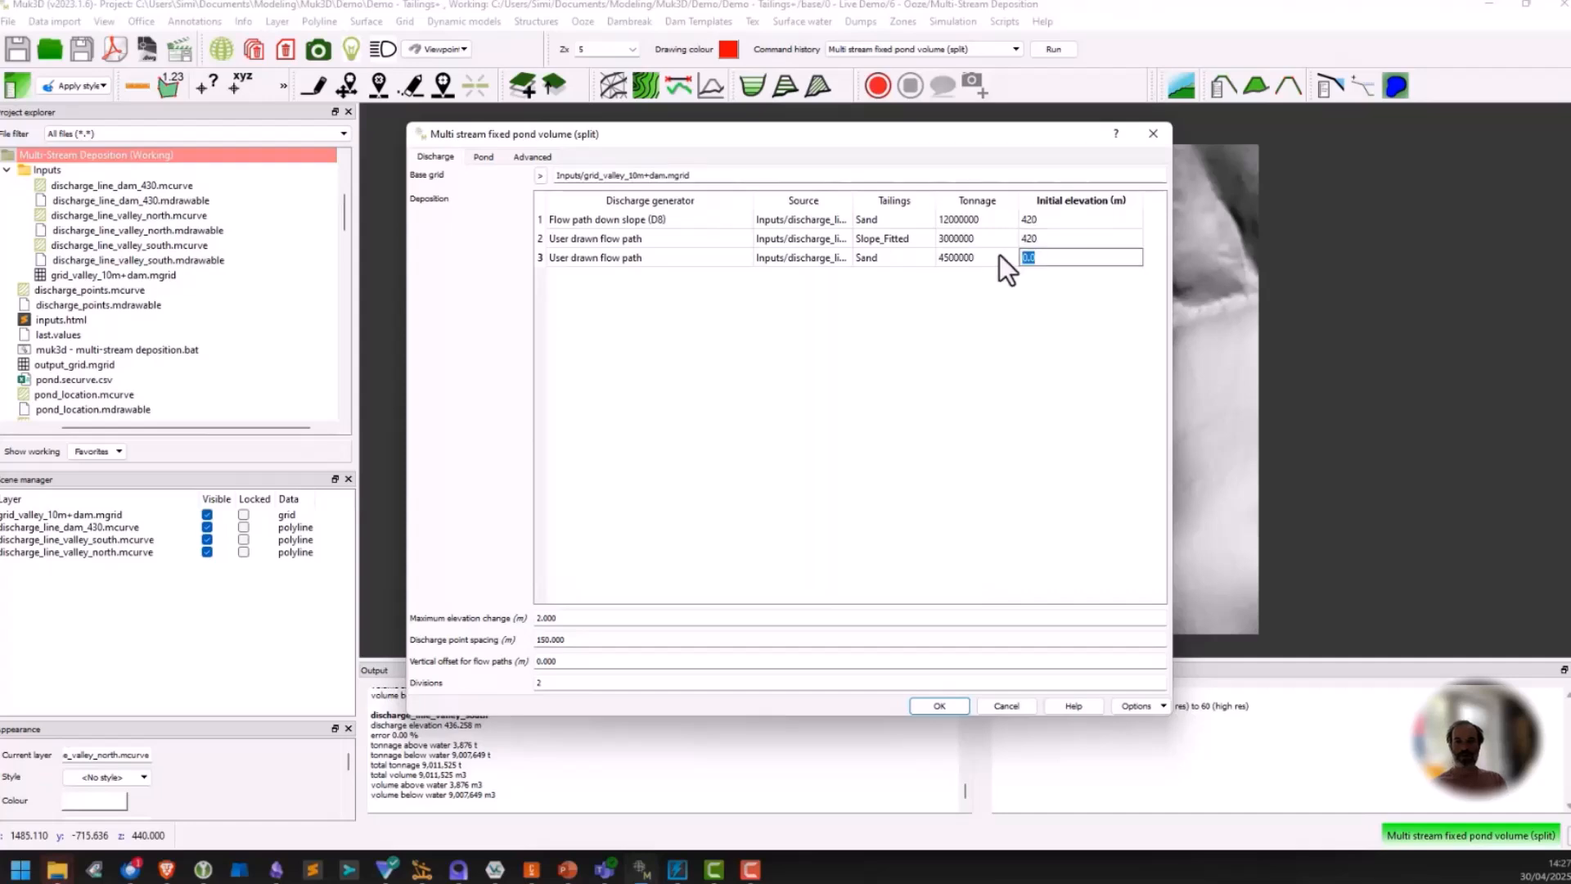
pyautogui.moveTo(548, 685); pyautogui.dragTo(488, 686)
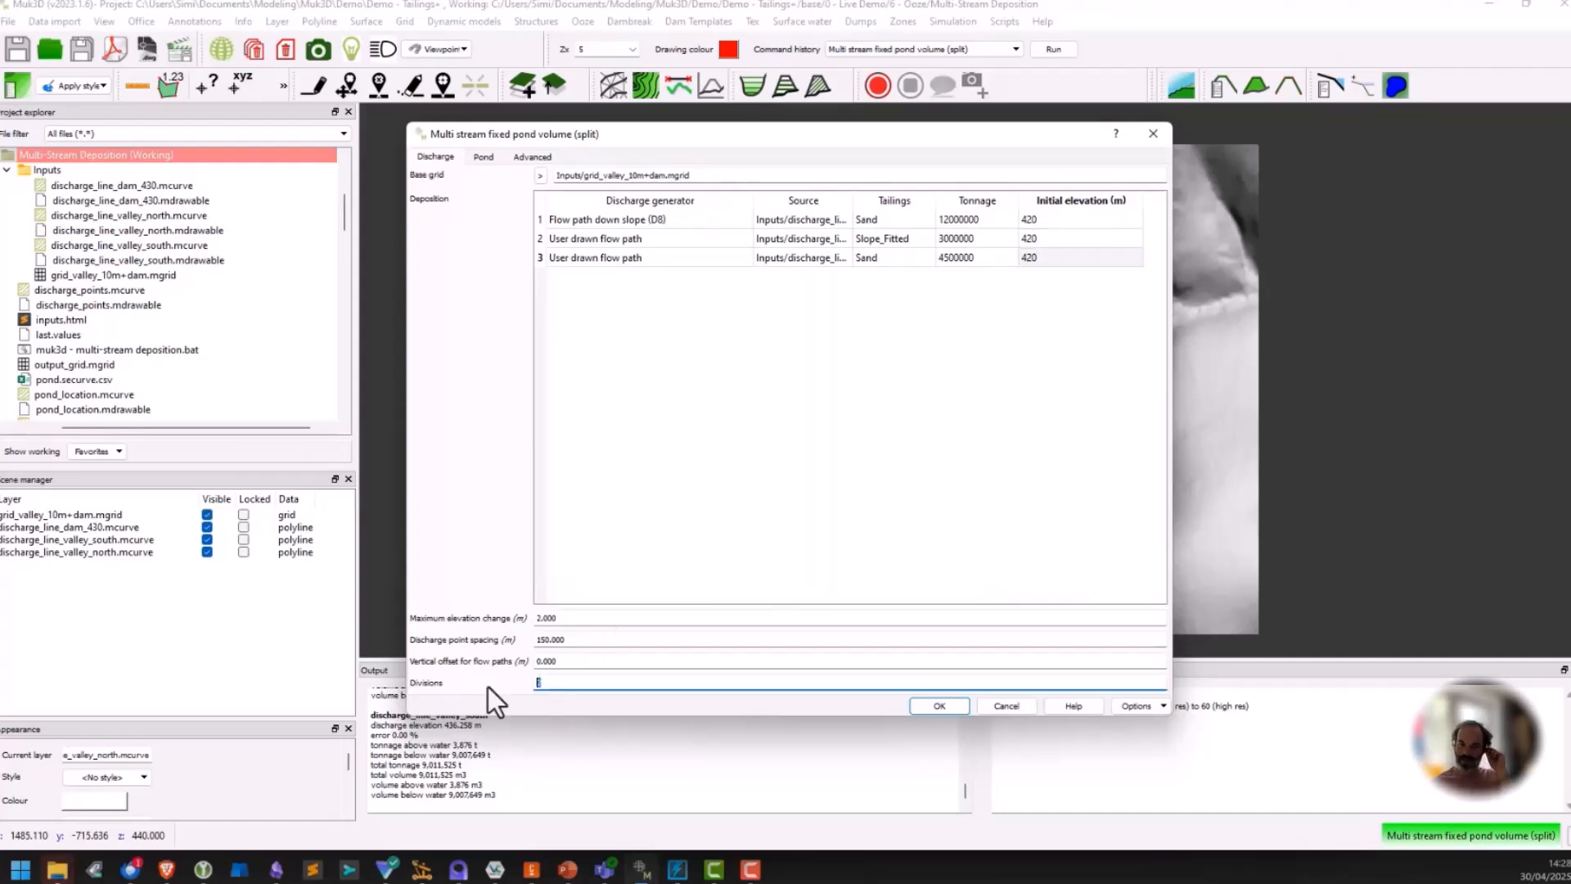
pyautogui.write('3')
# Set the initial pond elevation guess to 410 m and the pond volume to 1200000 m3, and run the multi-stream model.
pyautogui.click(484, 156)
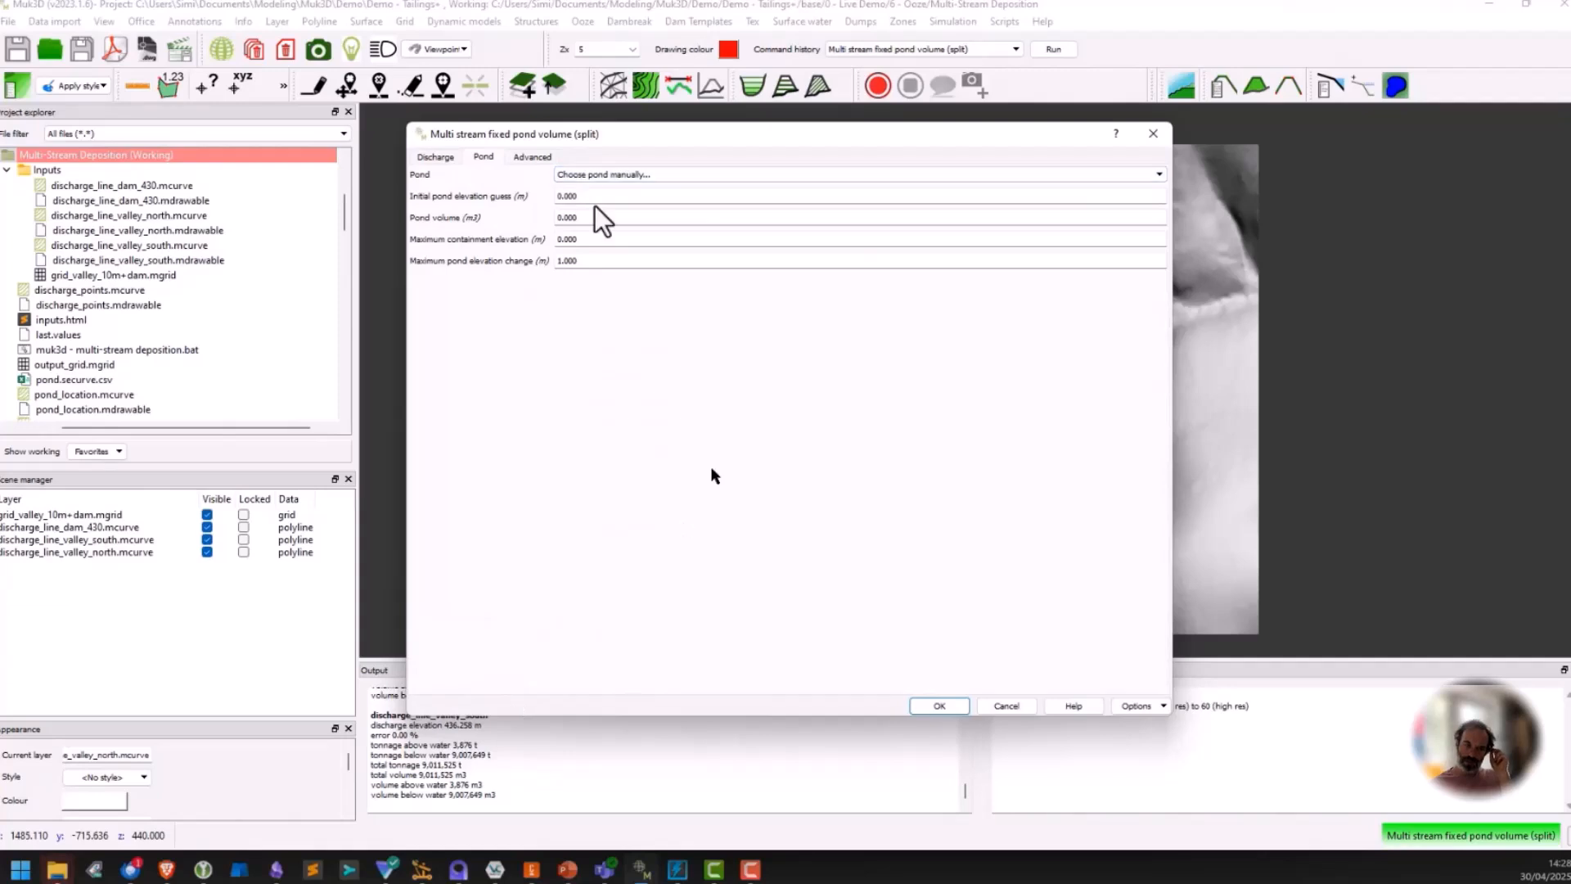
pyautogui.moveTo(590, 197); pyautogui.dragTo(520, 198)
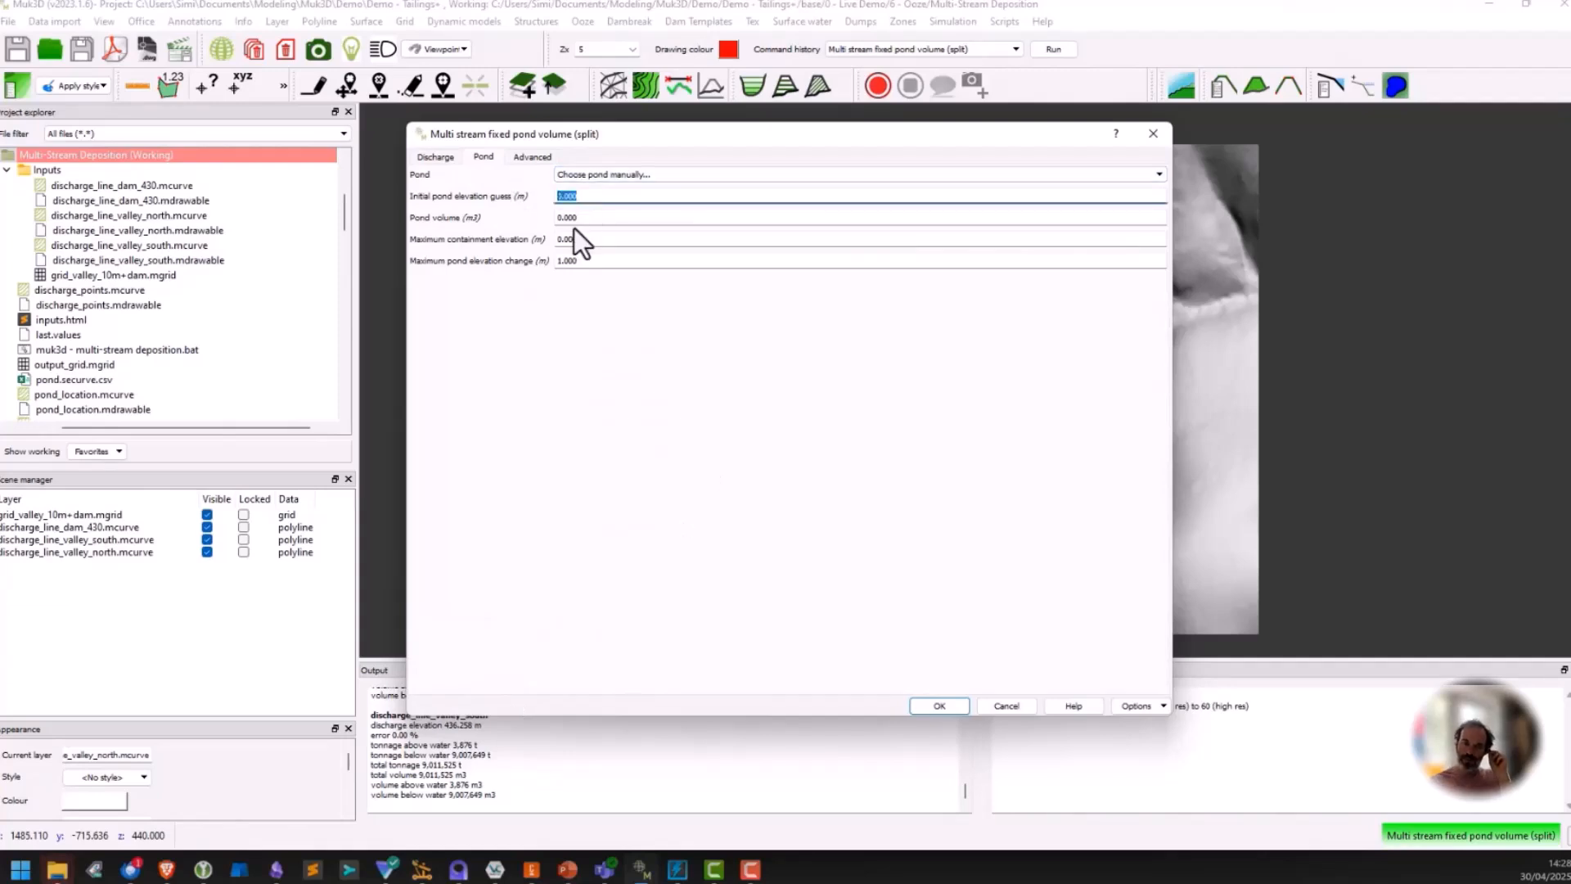
pyautogui.write('410')
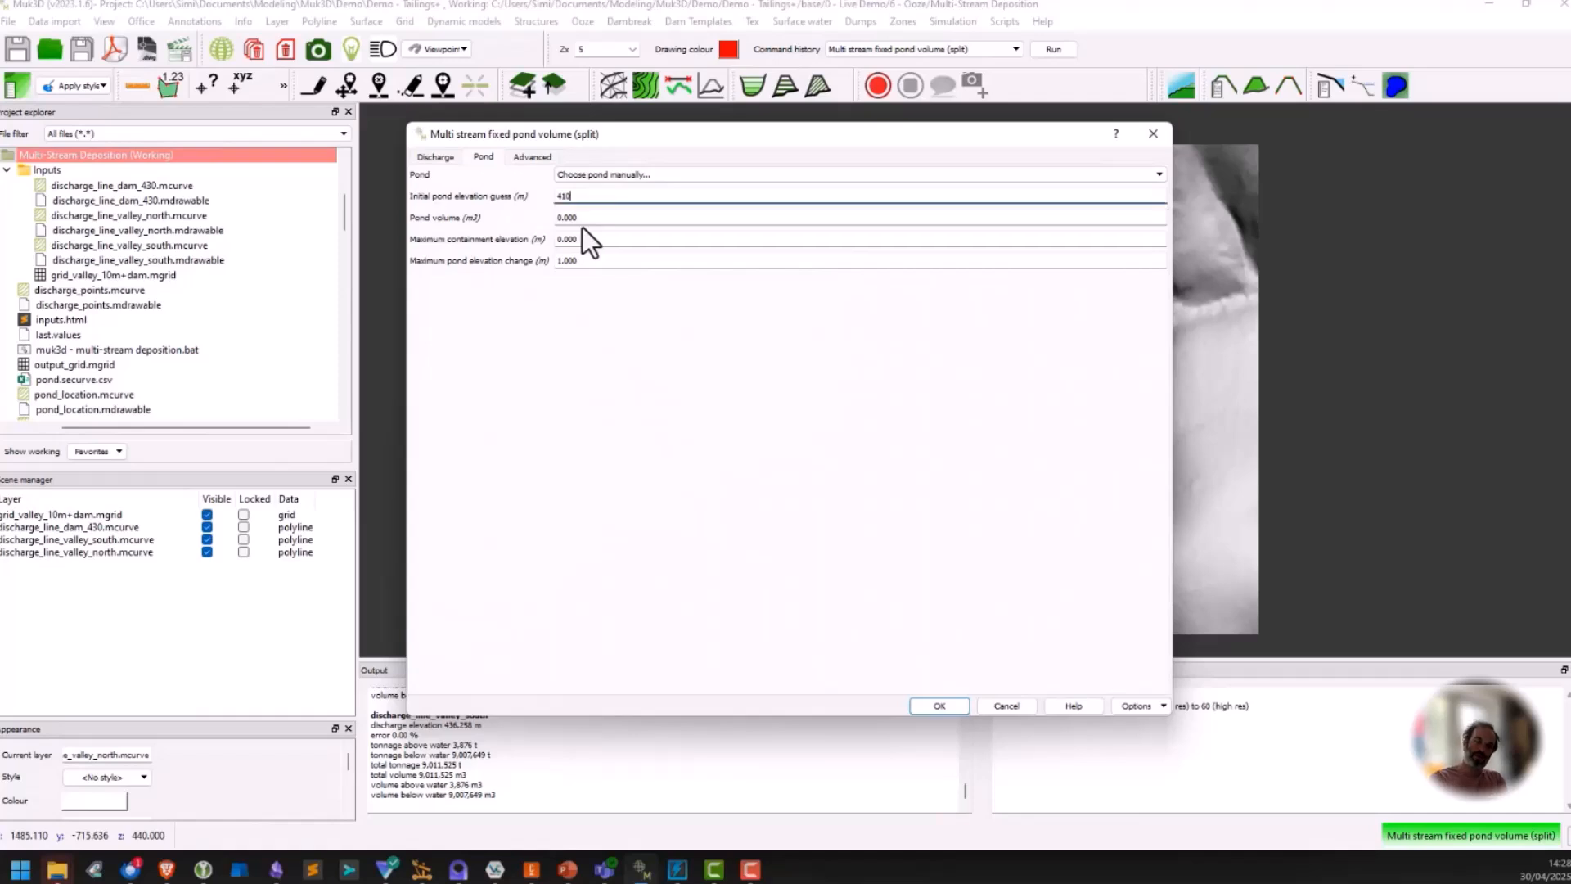
pyautogui.press('Tab')
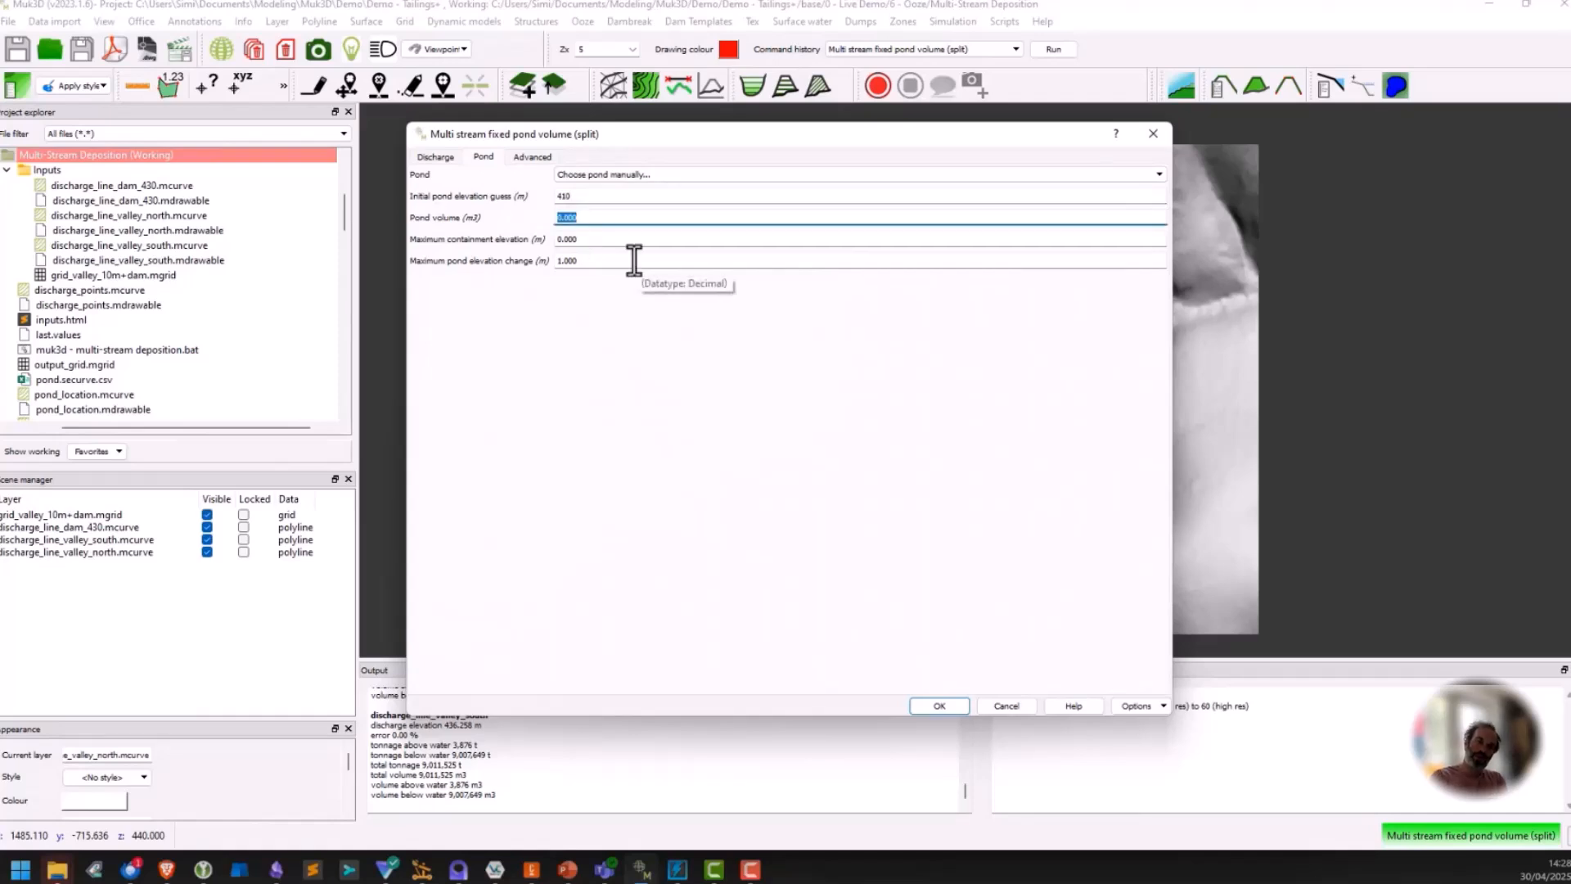
pyautogui.write('1200')
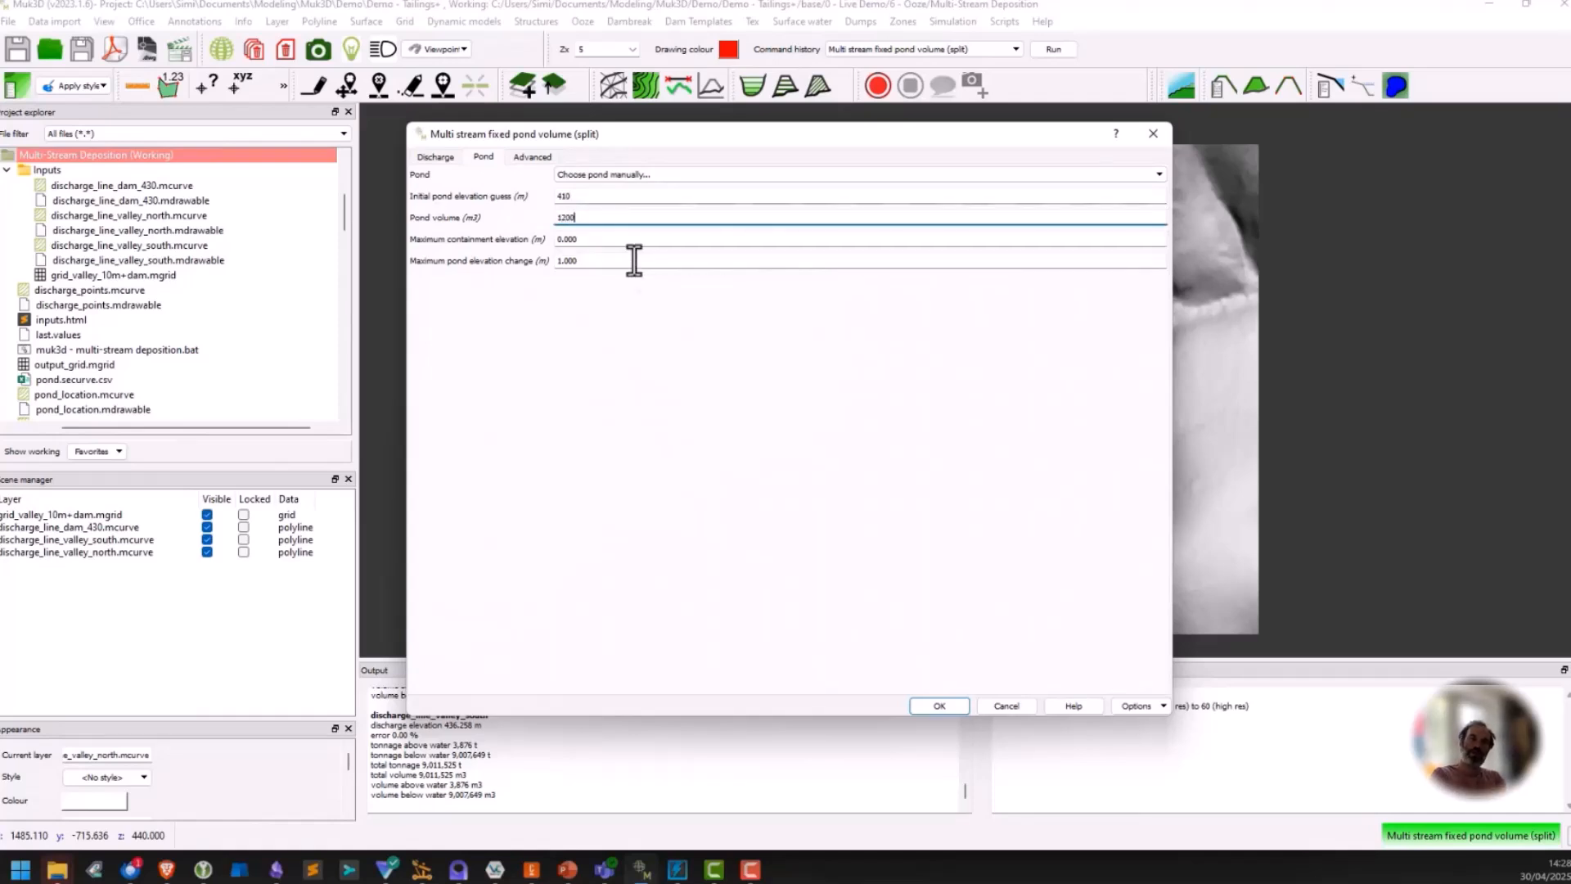
pyautogui.write('000')
pyautogui.press('Tab')
pyautogui.press('Tab')
pyautogui.click(941, 705)
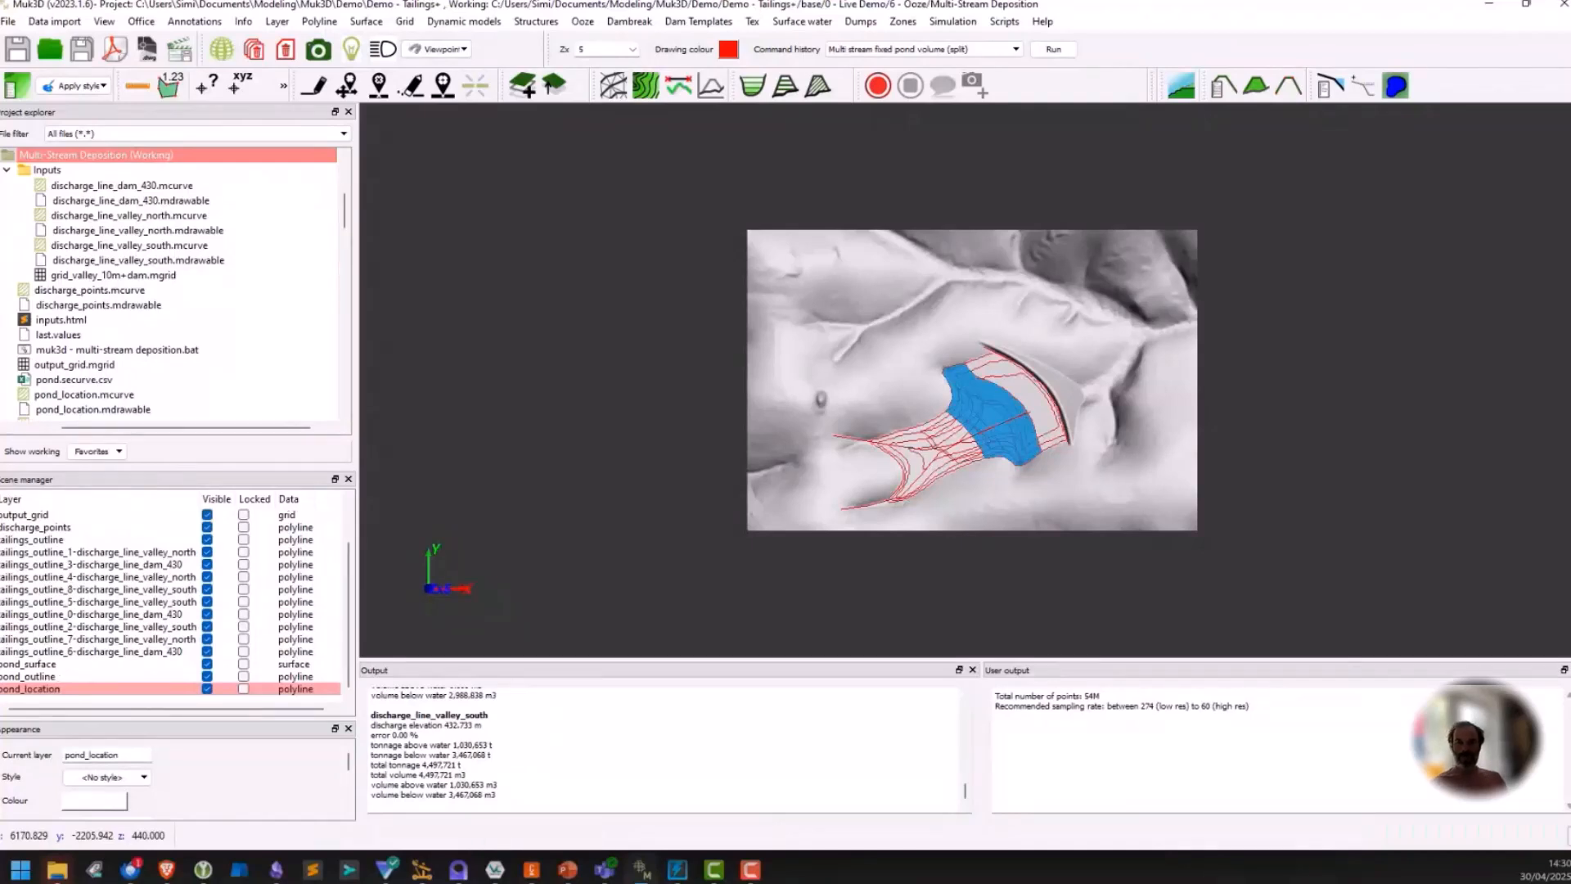
# Cut a two-point section across the dam, pond and tailings beach through all loaded surfaces, and view its plot.
pyautogui.scroll(2, 1049, 490)
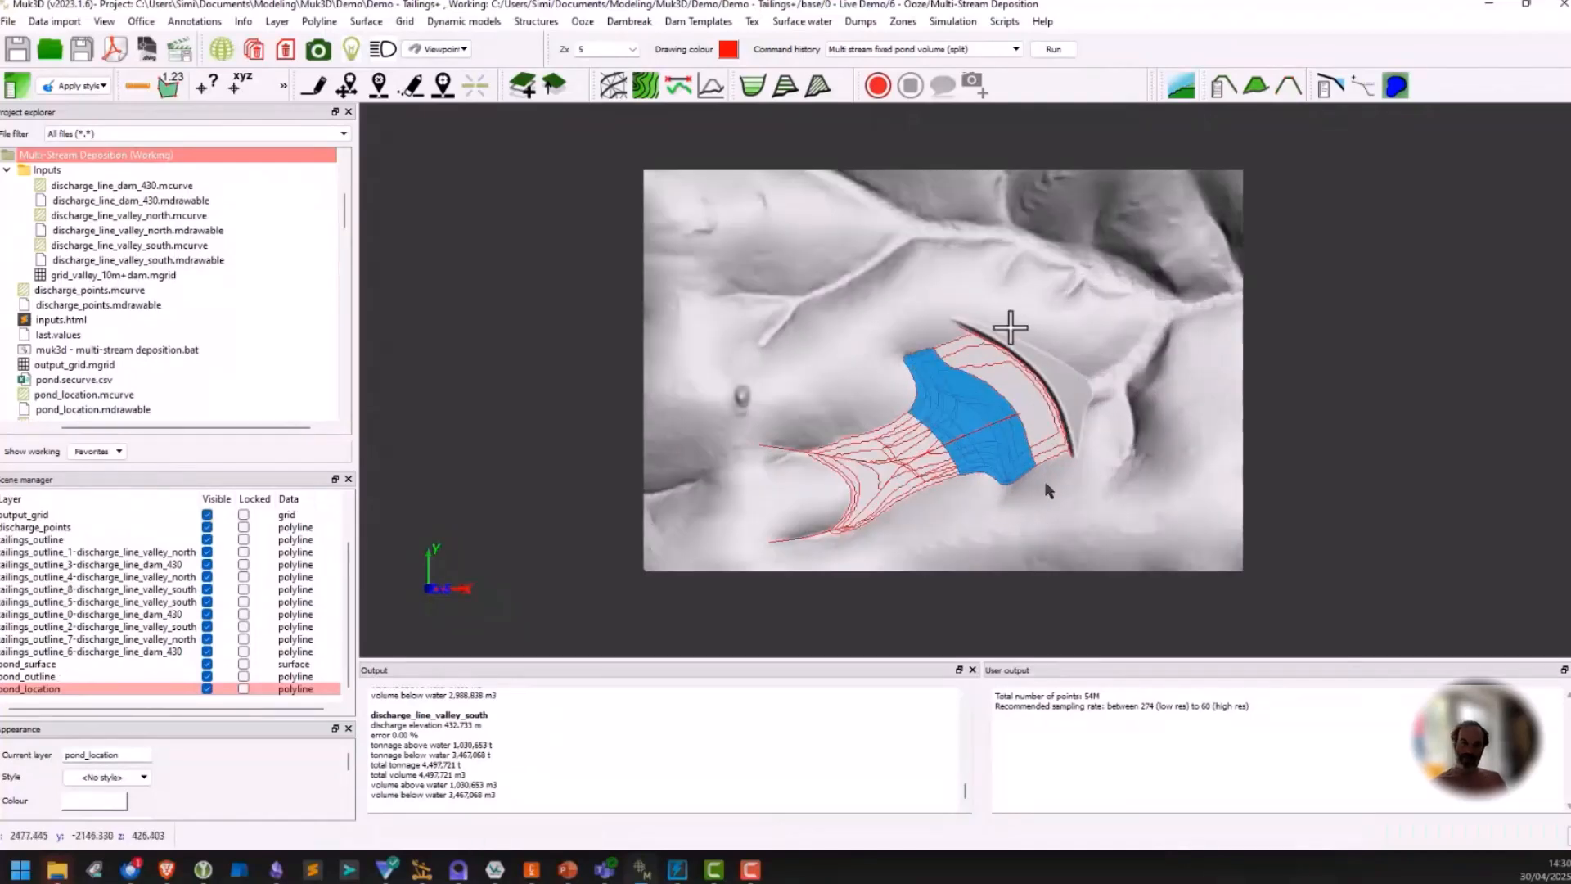
pyautogui.click(680, 85)
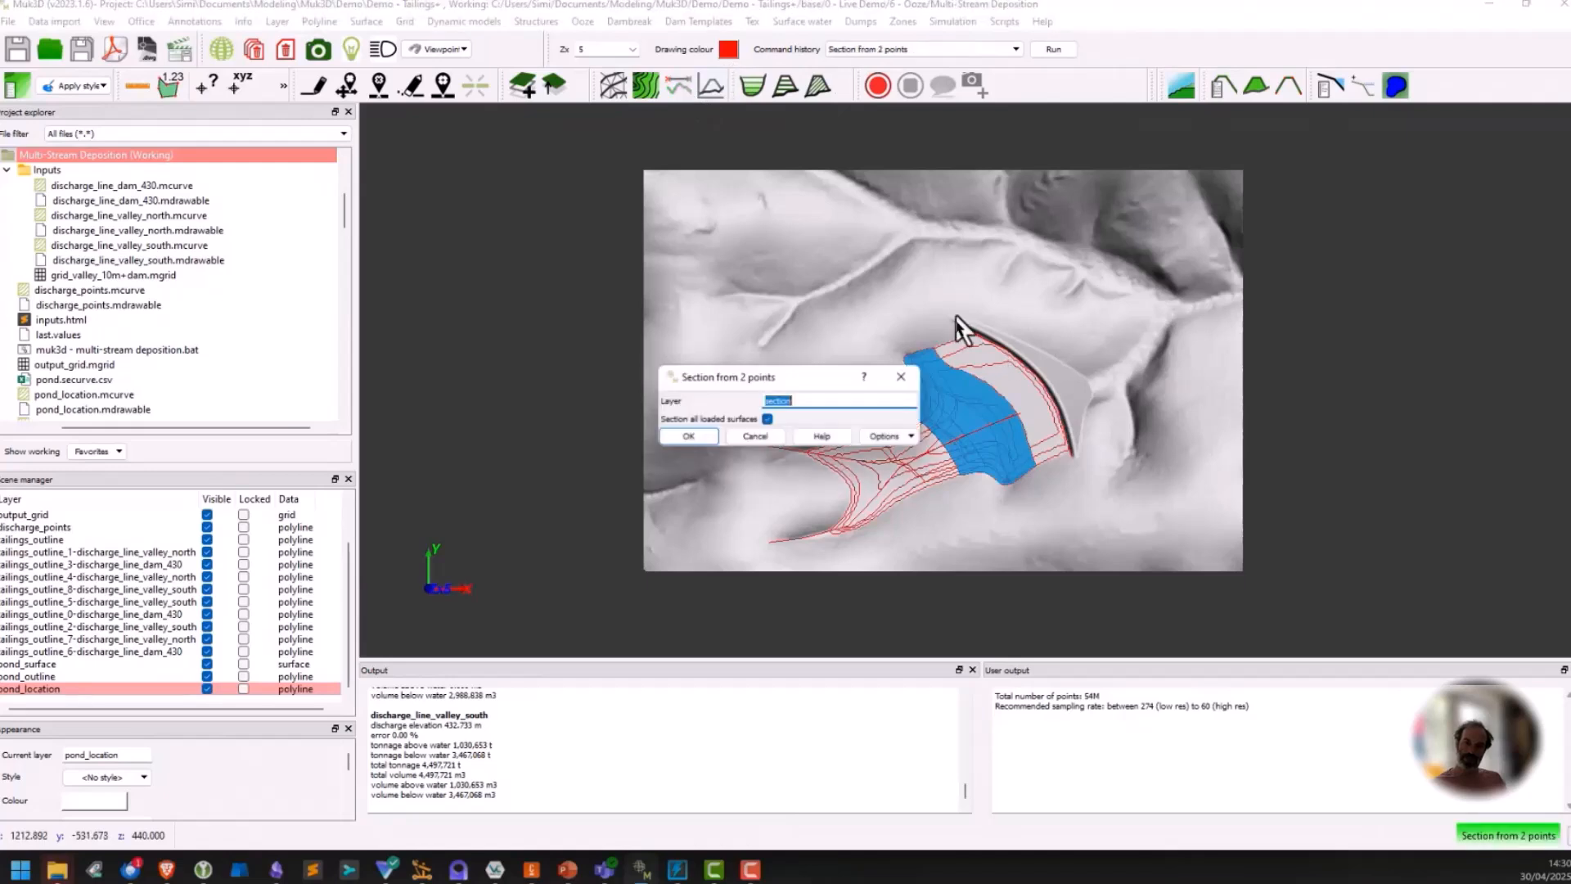
pyautogui.click(712, 436)
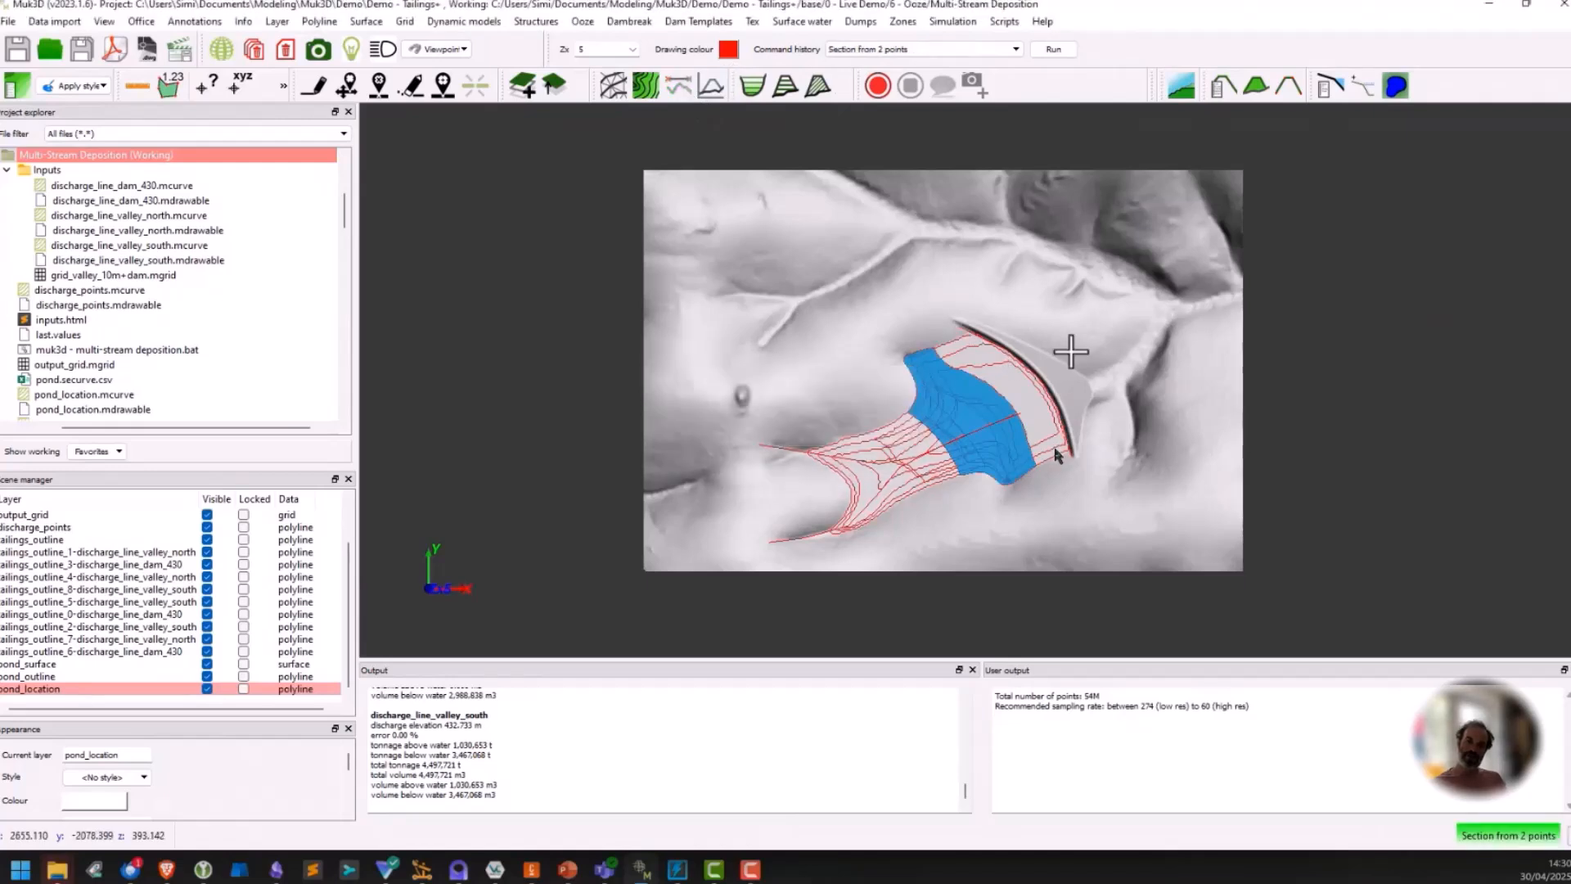
pyautogui.click(1119, 369)
pyautogui.click(809, 493)
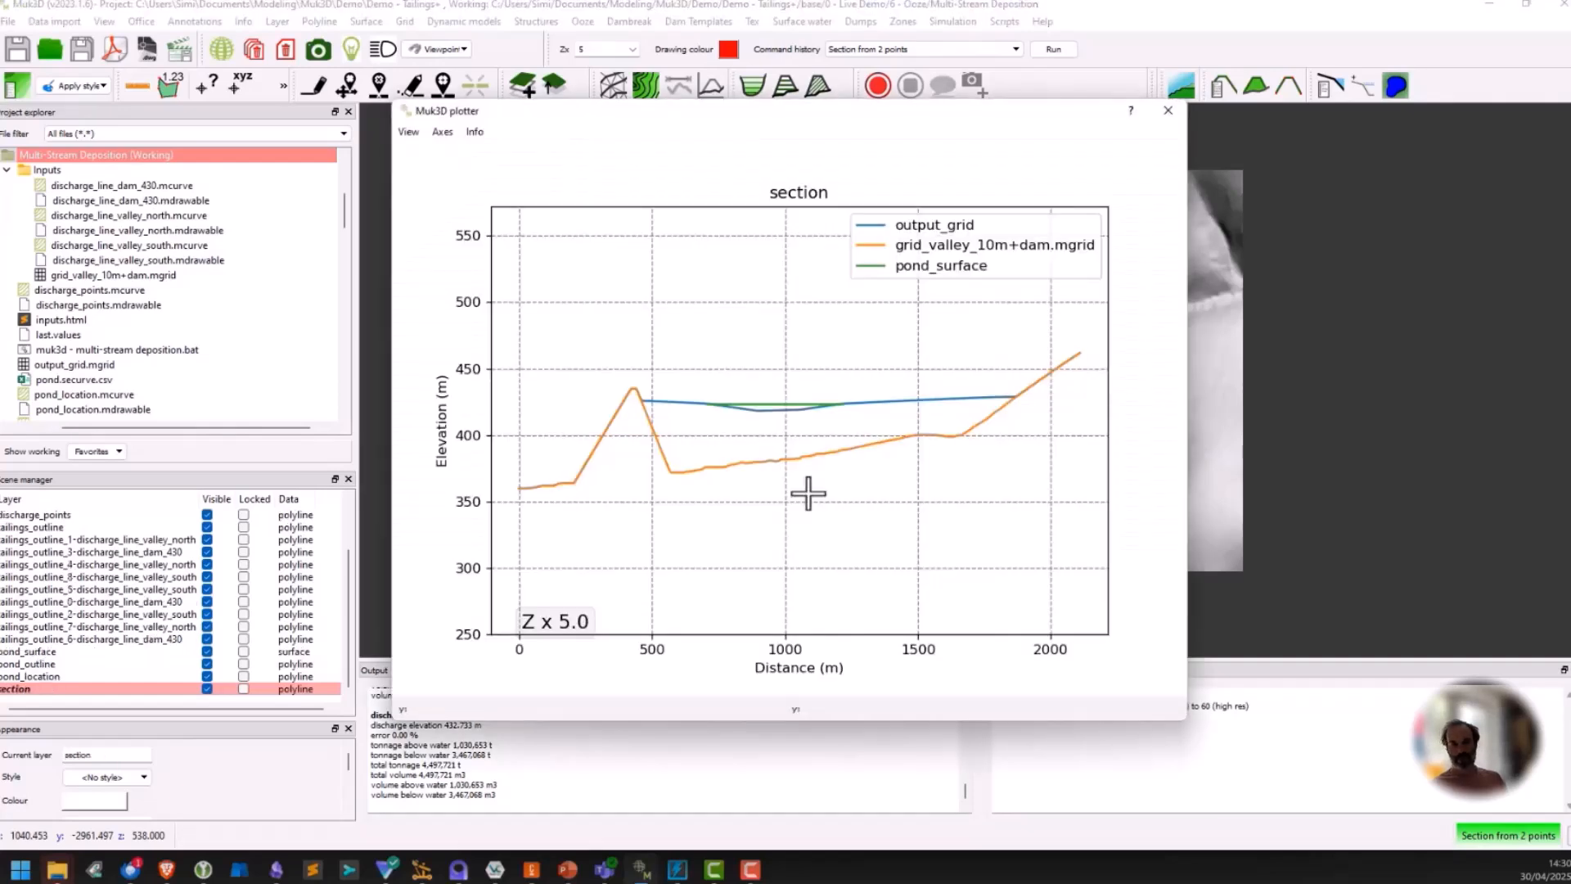
pyautogui.click(1169, 110)
# Unload the individual numbered tailings_outline stream layers and hide the pond_outline, pond_location and section layers.
pyautogui.moveTo(123, 540); pyautogui.dragTo(132, 640)
pyautogui.rightClick(133, 640)
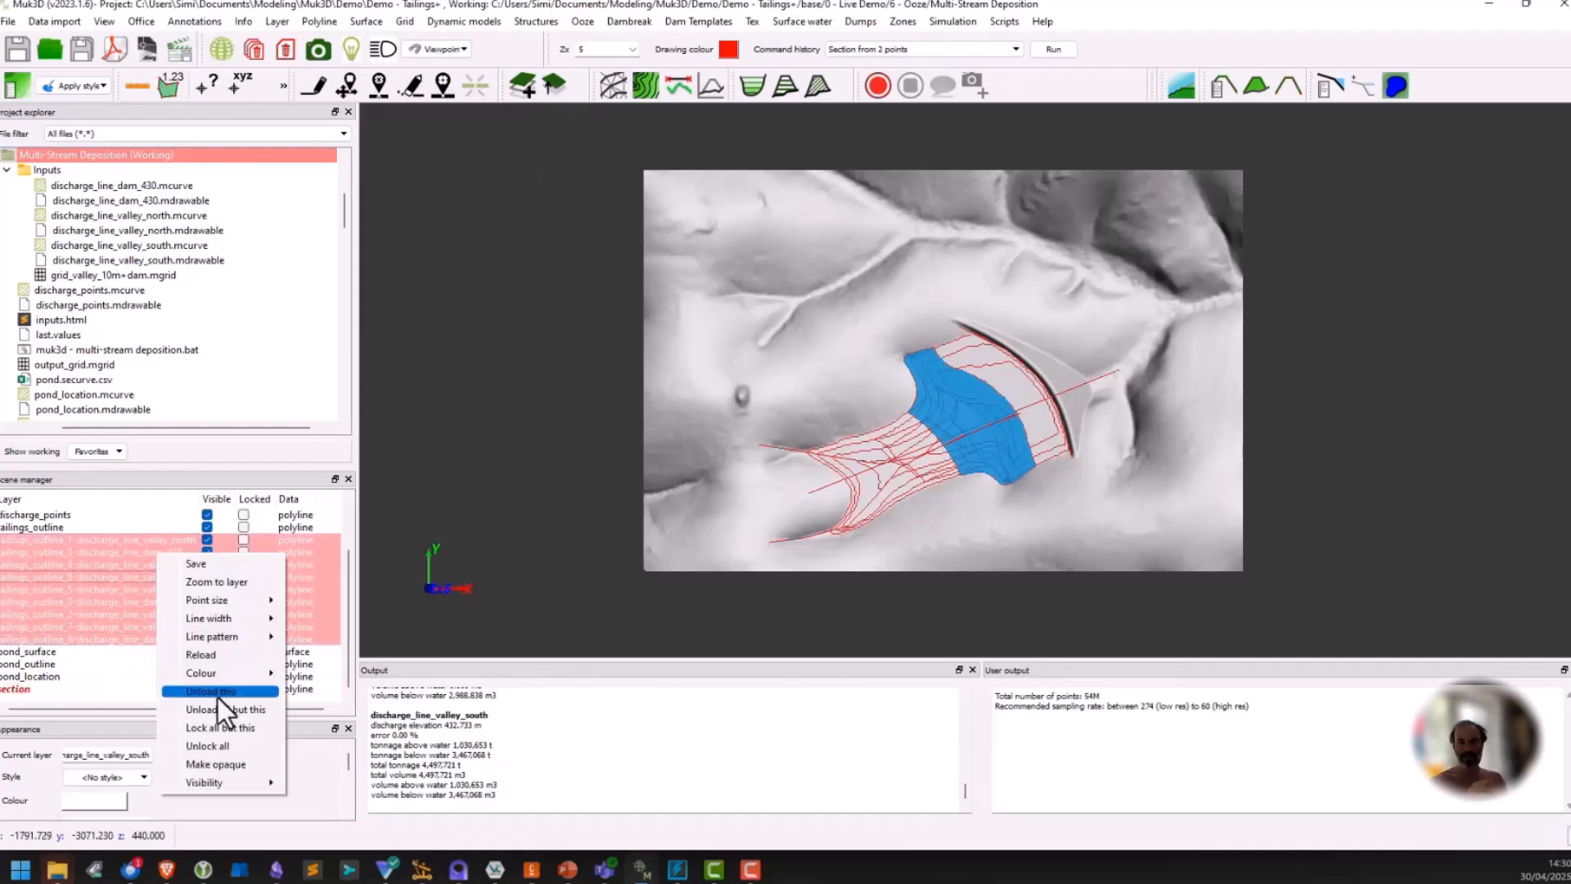
pyautogui.click(224, 692)
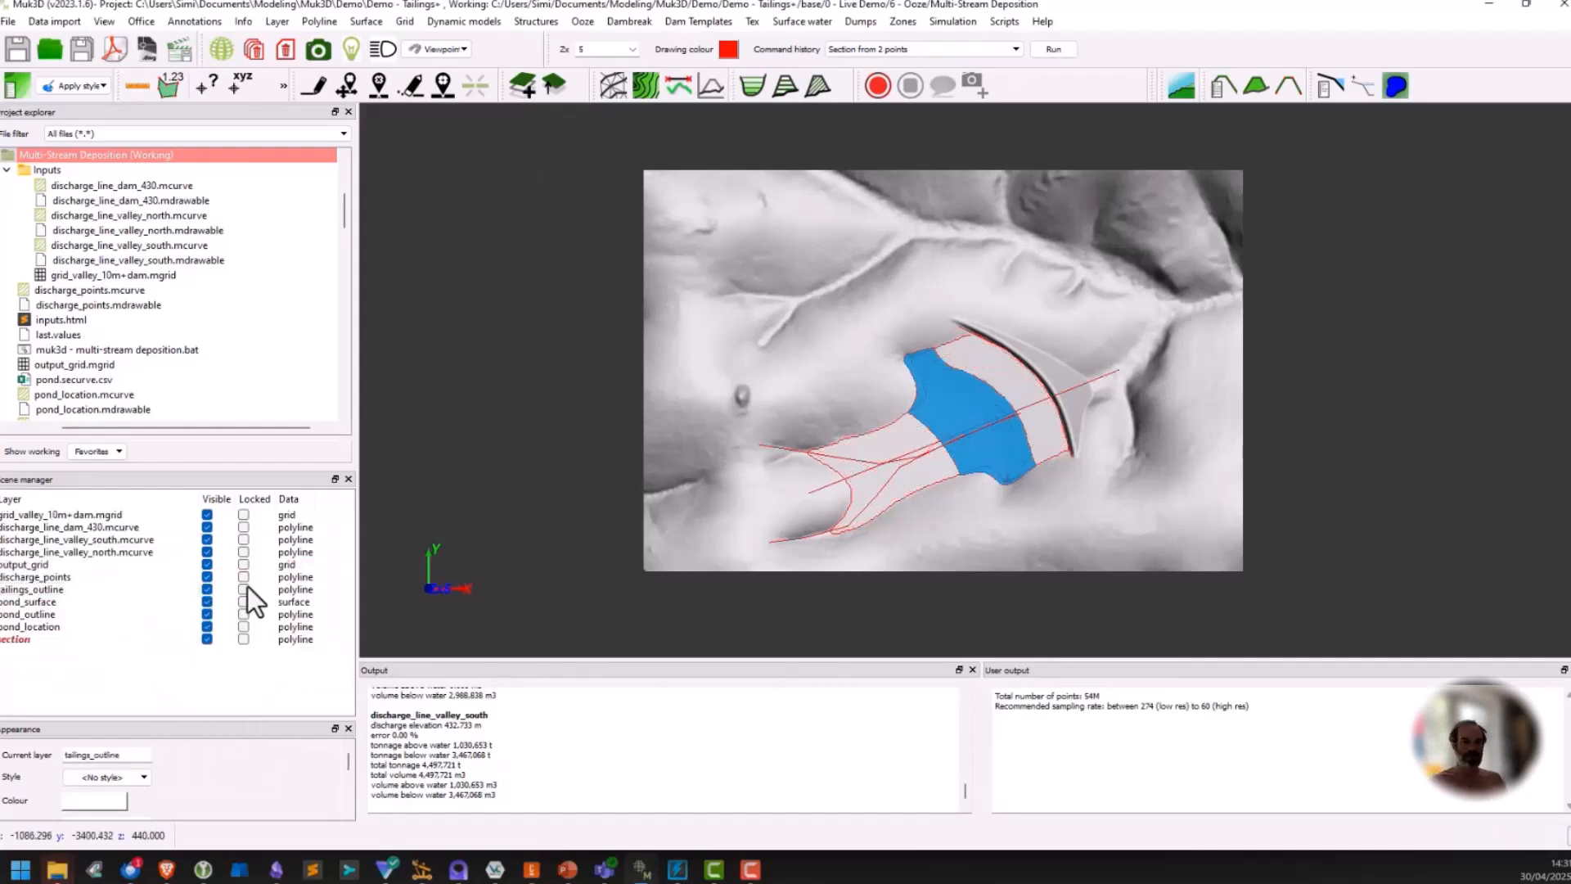
pyautogui.click(210, 613)
# Contour the output_grid tailings surface at a 1 m interval into a layer named contours.
pyautogui.click(582, 21)
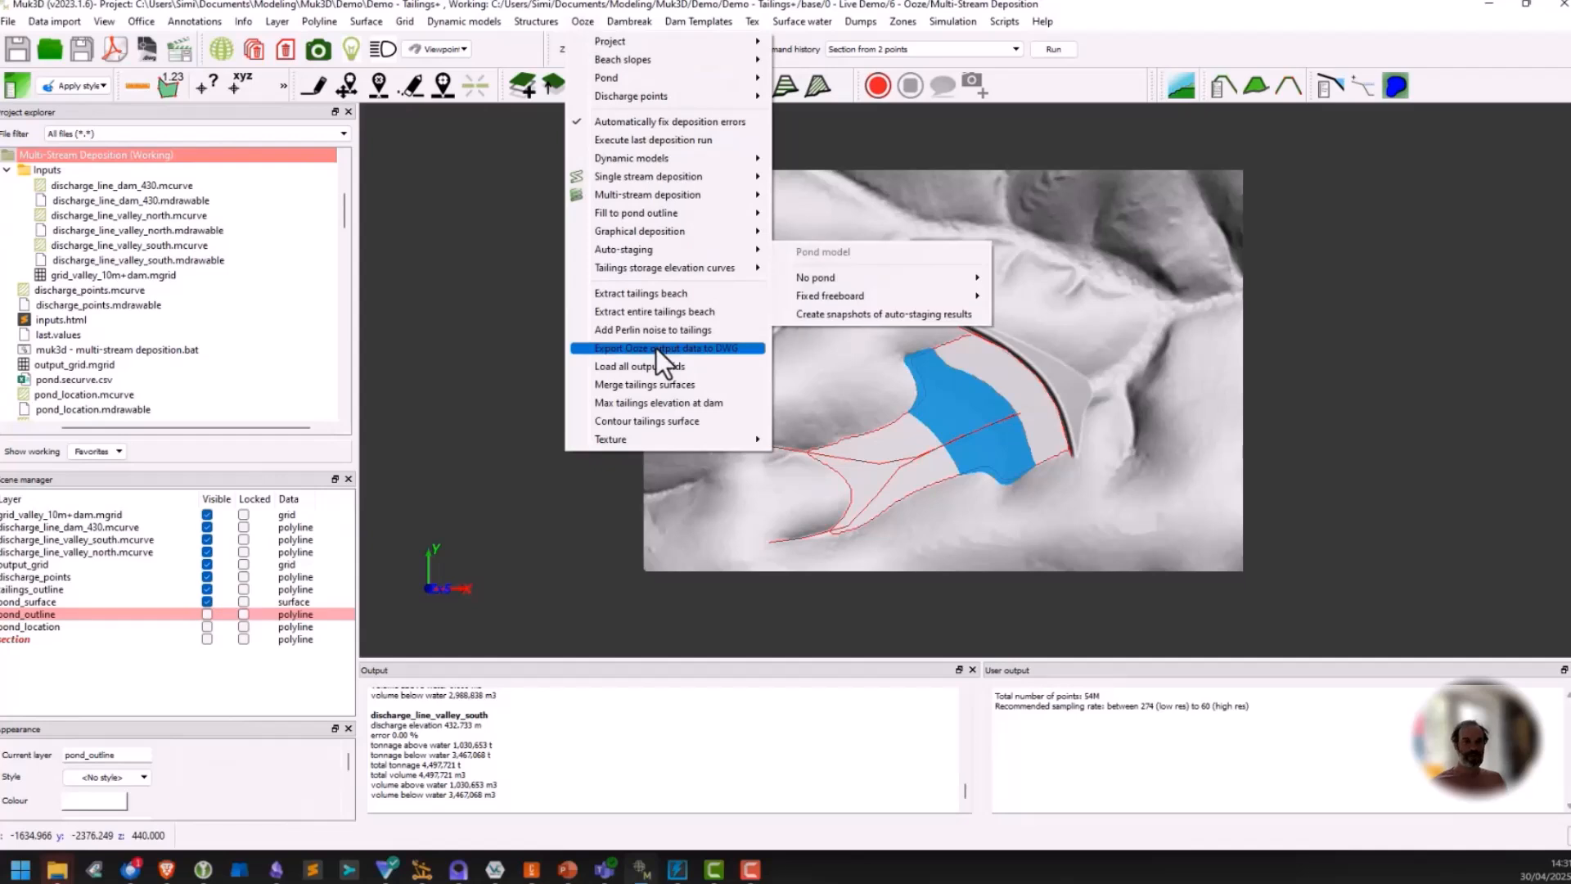
pyautogui.click(657, 422)
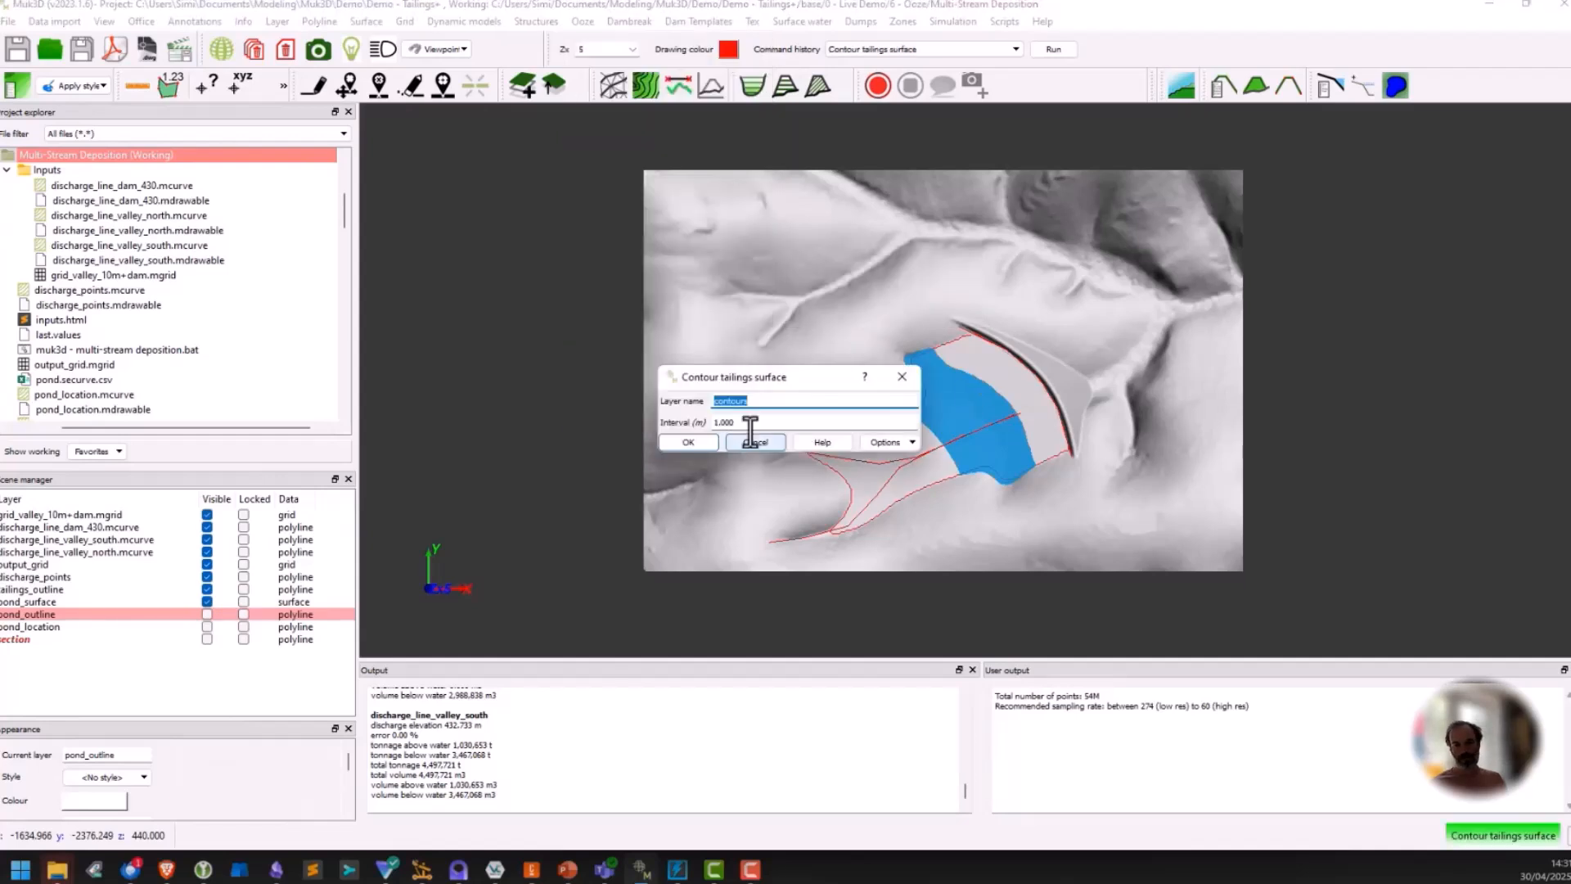
pyautogui.click(694, 444)
pyautogui.click(1002, 381)
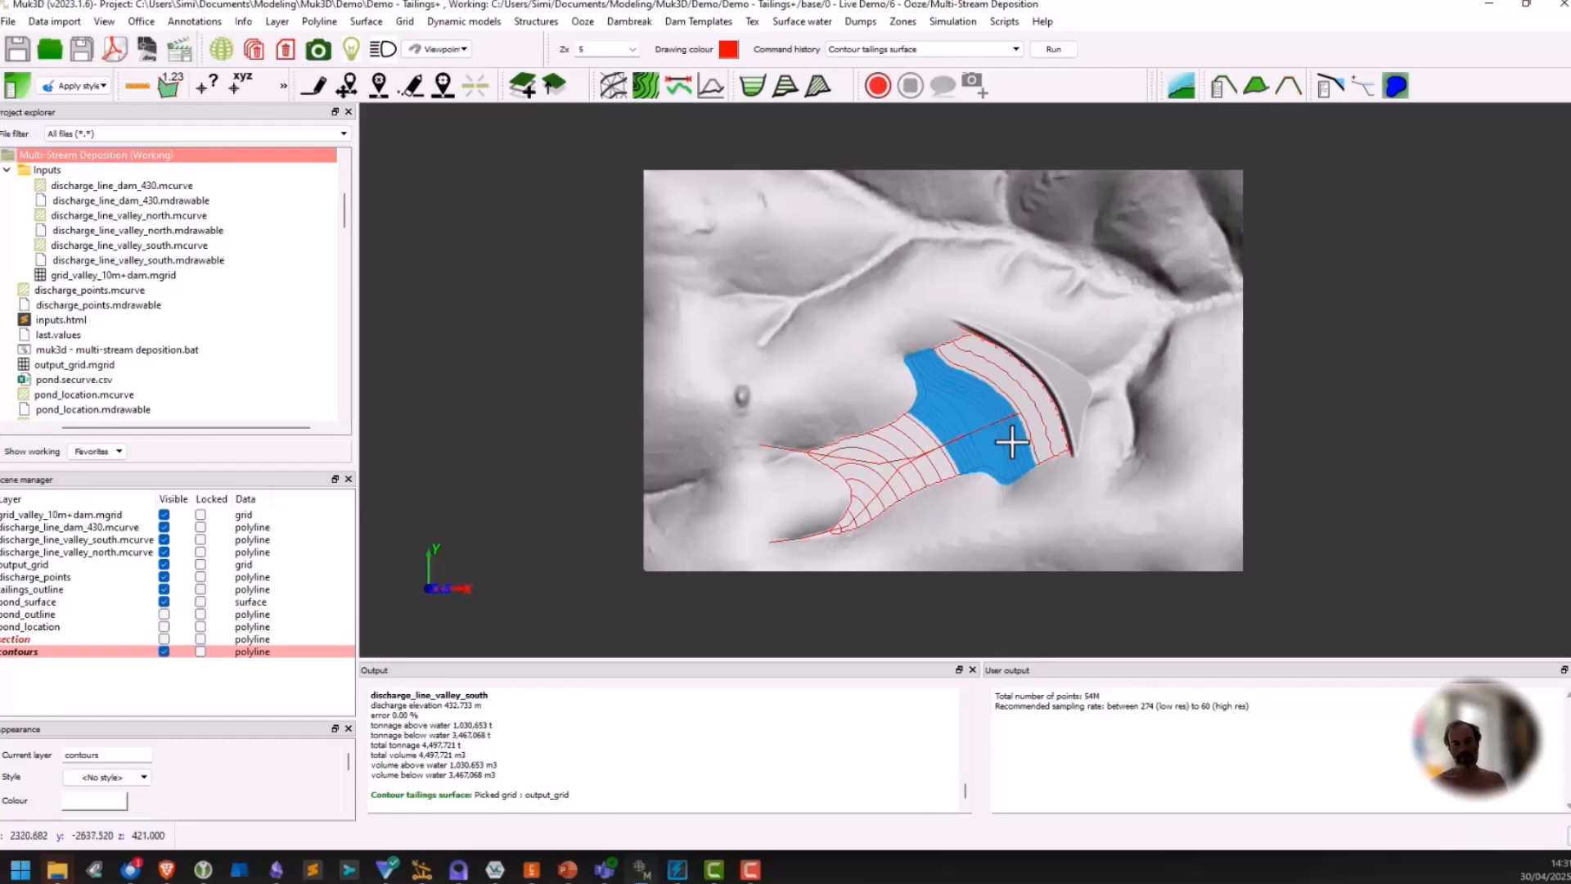
pyautogui.scroll(4, 1014, 442)
pyautogui.scroll(-5, 974, 443)
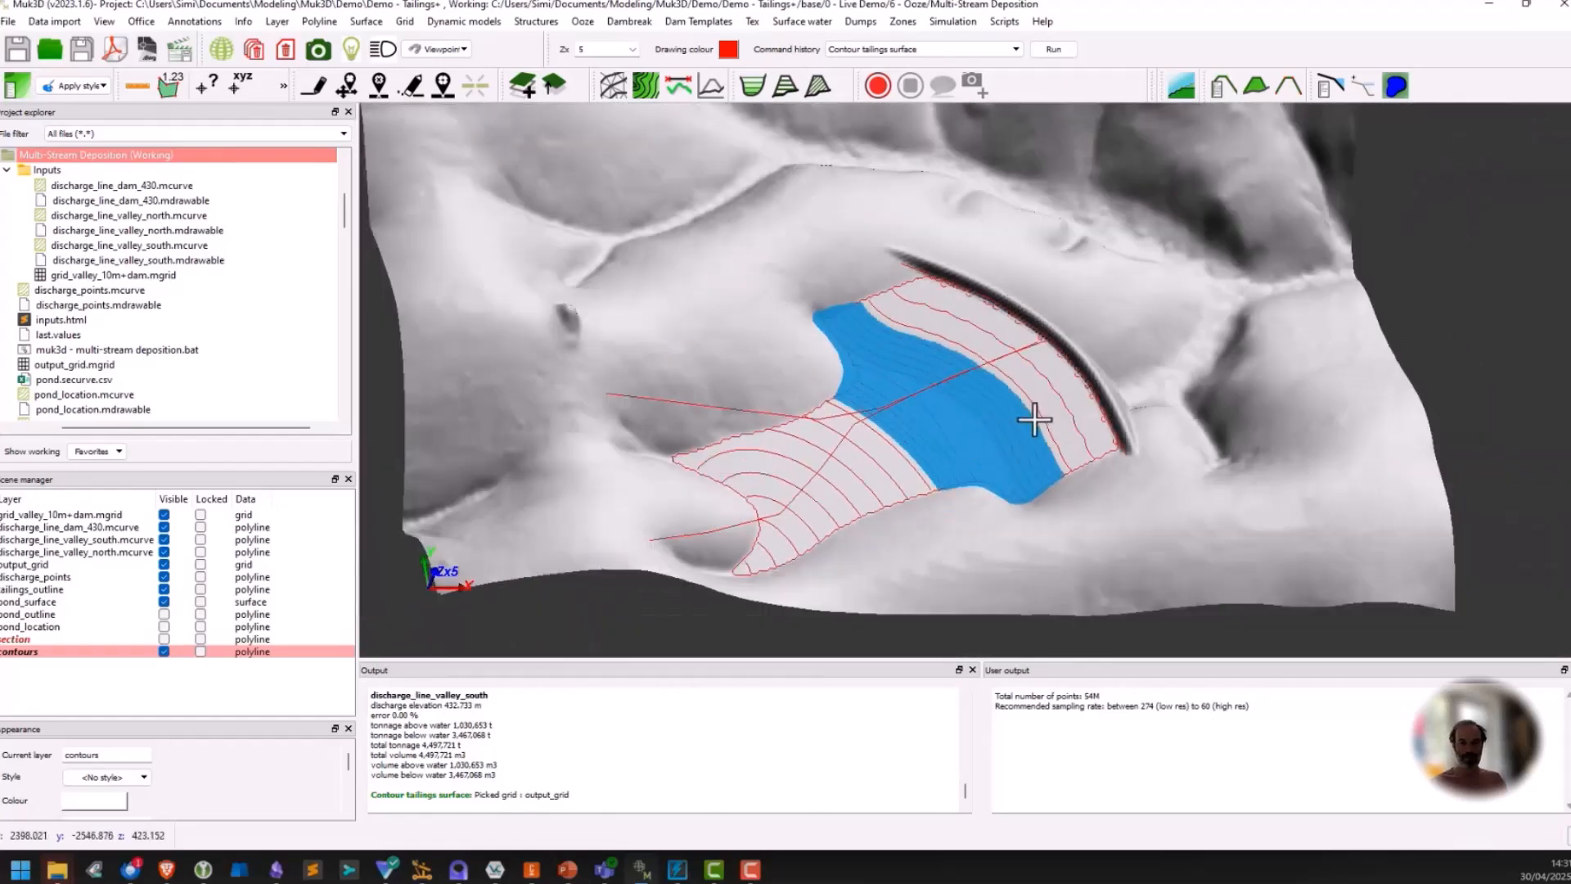
# Hide the grid_valley_10m+dam grid and the dam, south valley and north valley discharge line layers.
pyautogui.click(162, 515)
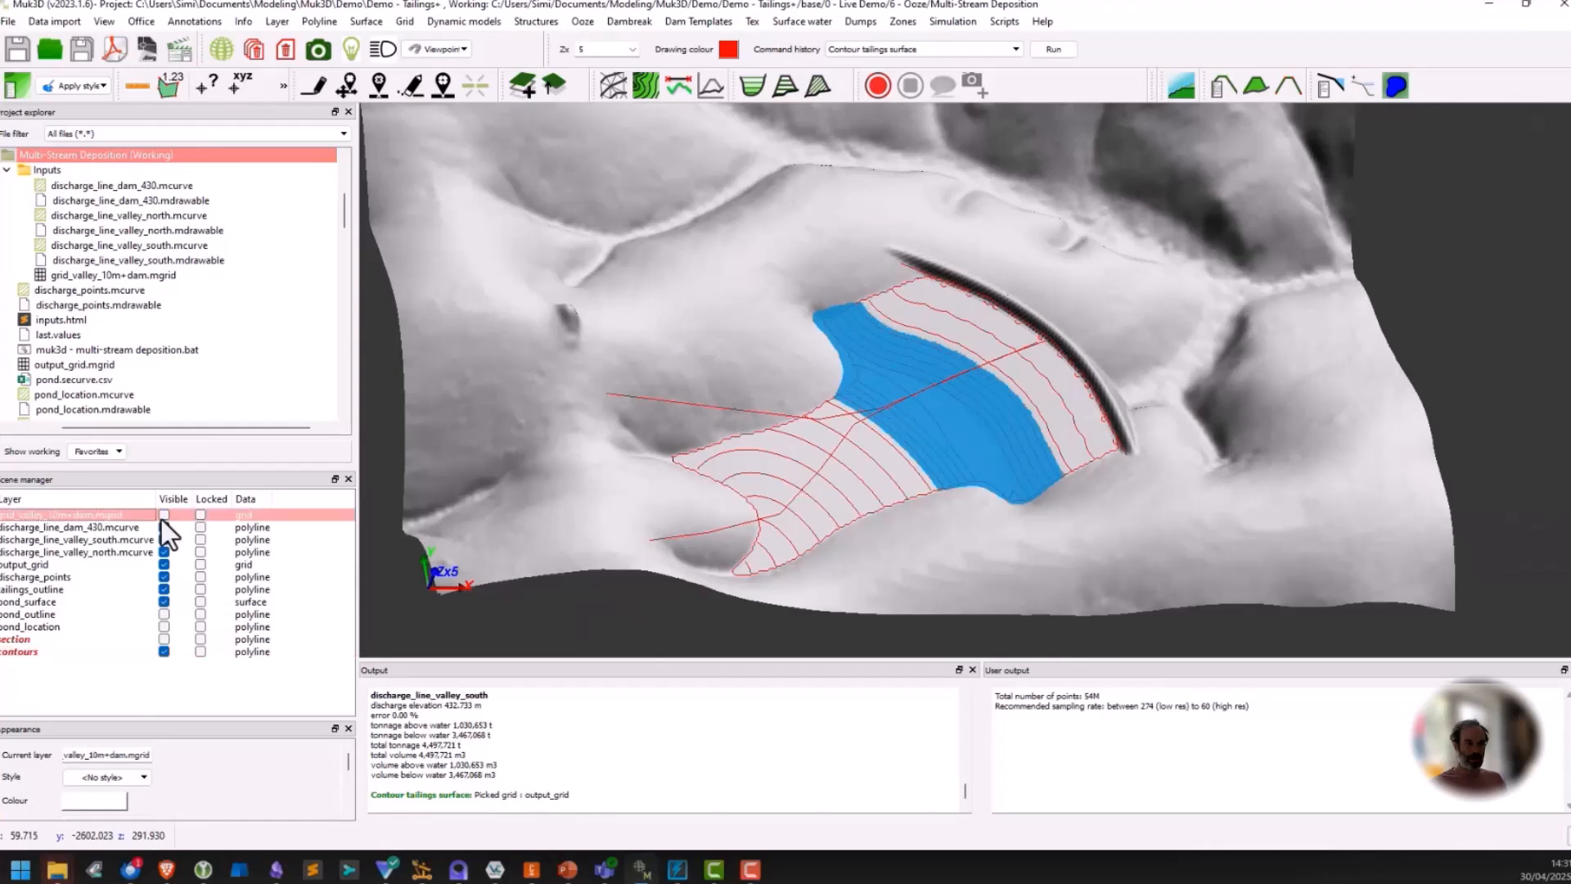
pyautogui.click(162, 528)
pyautogui.click(161, 541)
pyautogui.click(162, 552)
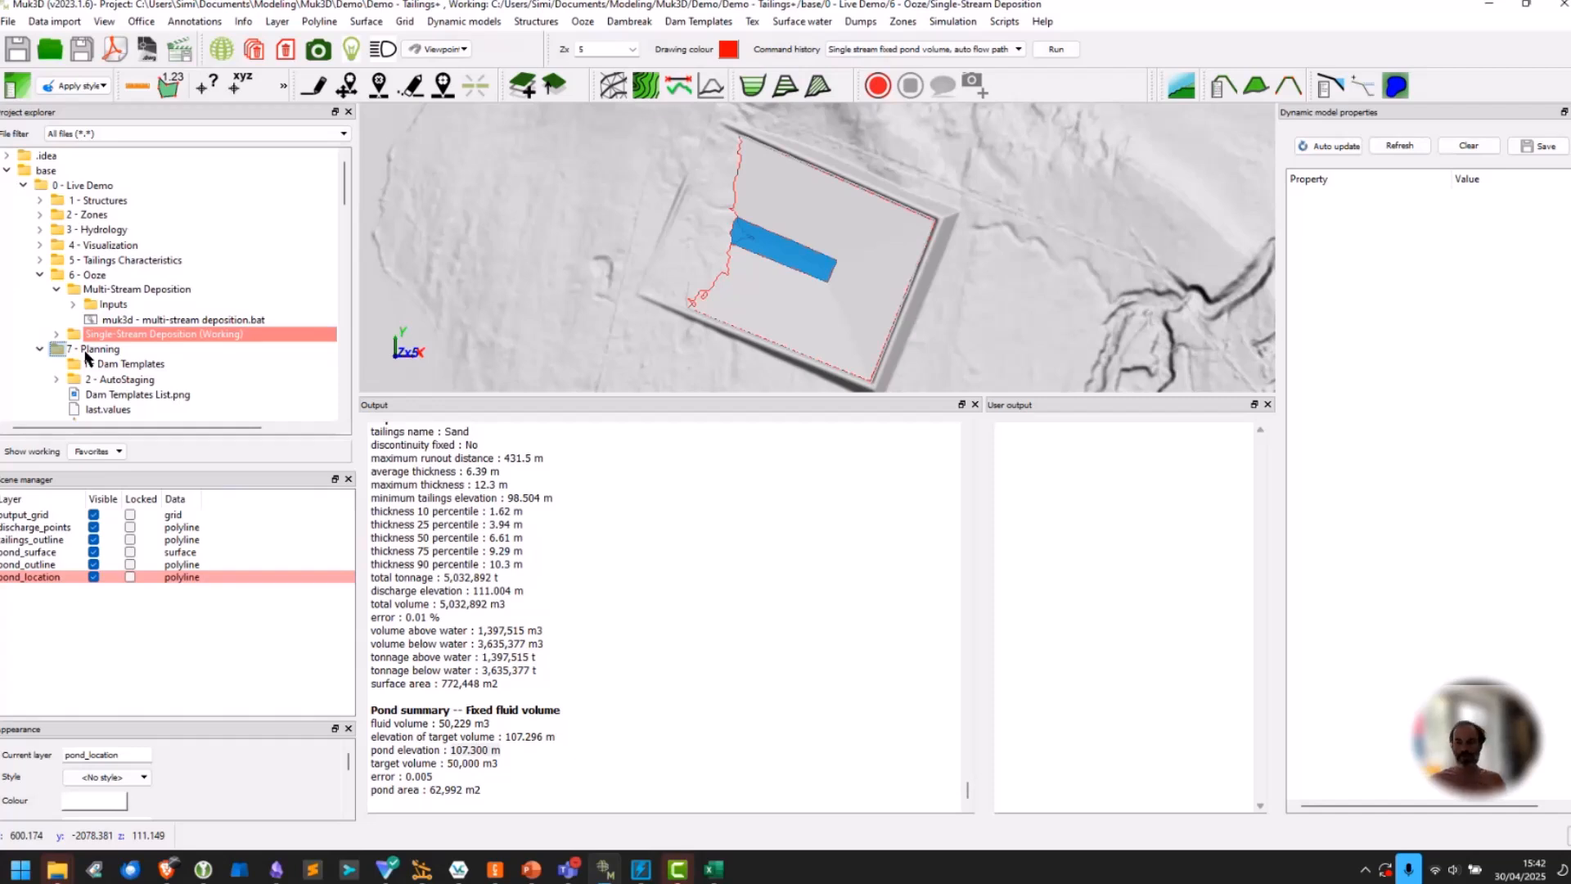
# View Dam Templates List.png from the 7 - Planning folder at full size to compare the dam raise types.
pyautogui.scroll(-2, 88, 392)
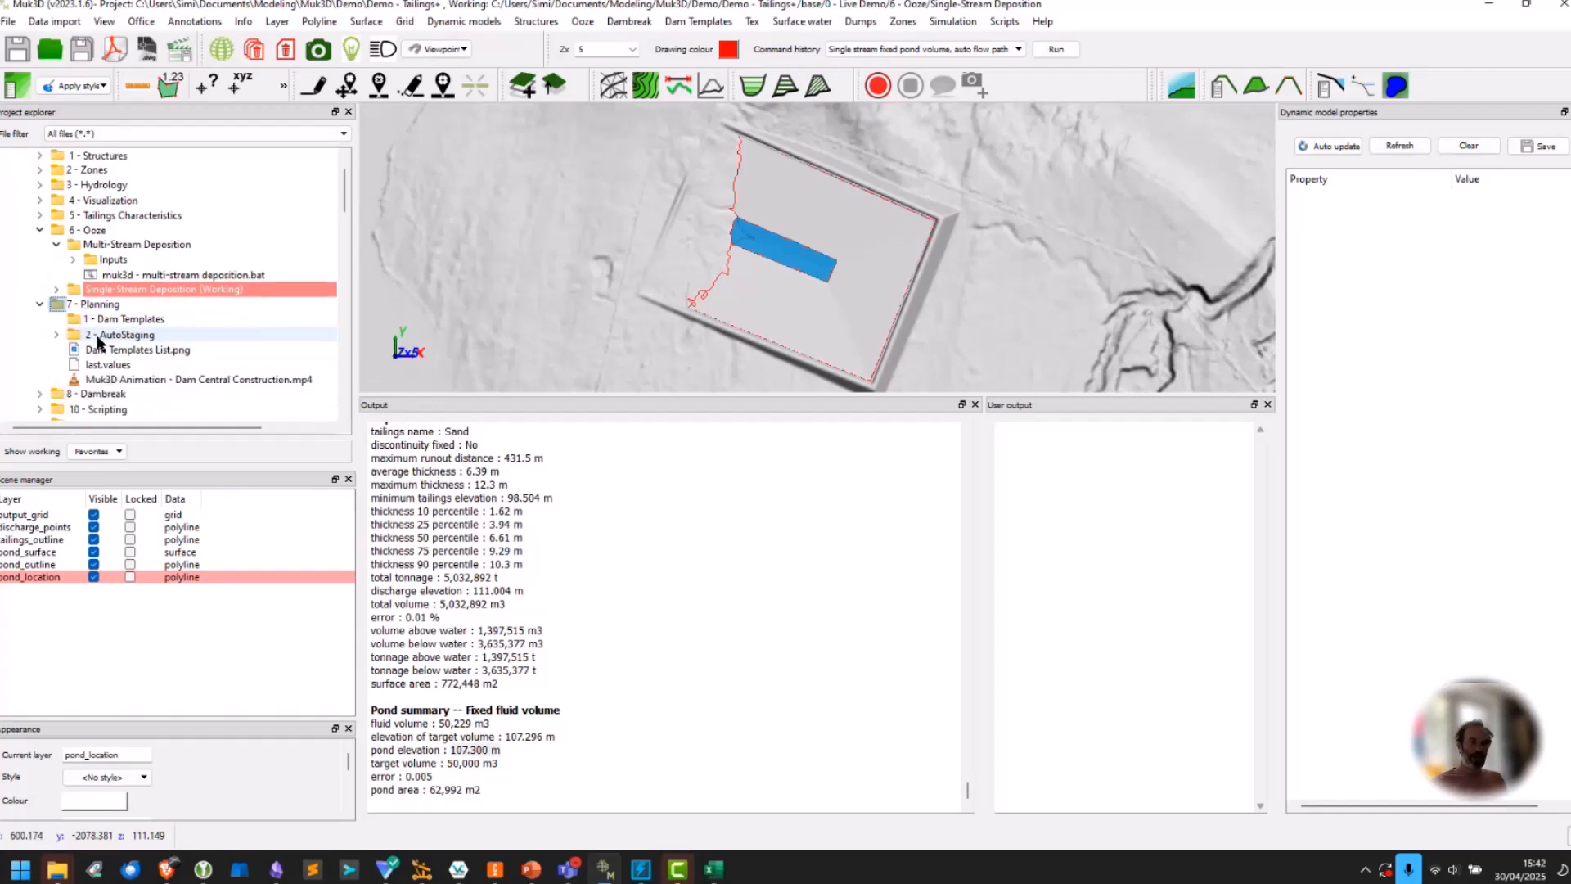
pyautogui.rightClick(104, 309)
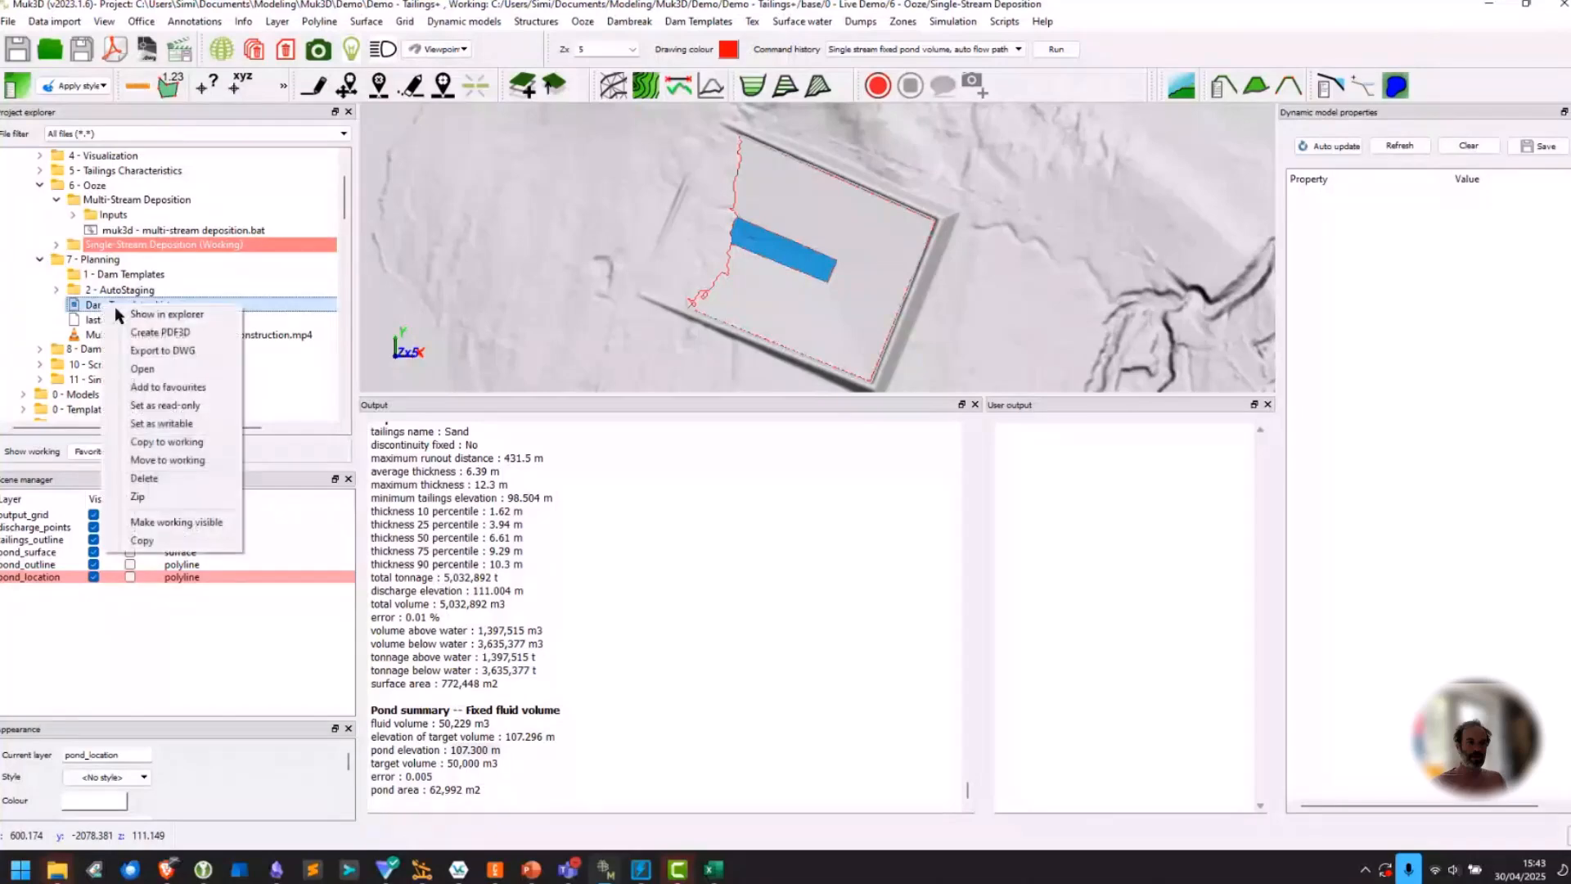
pyautogui.click(165, 379)
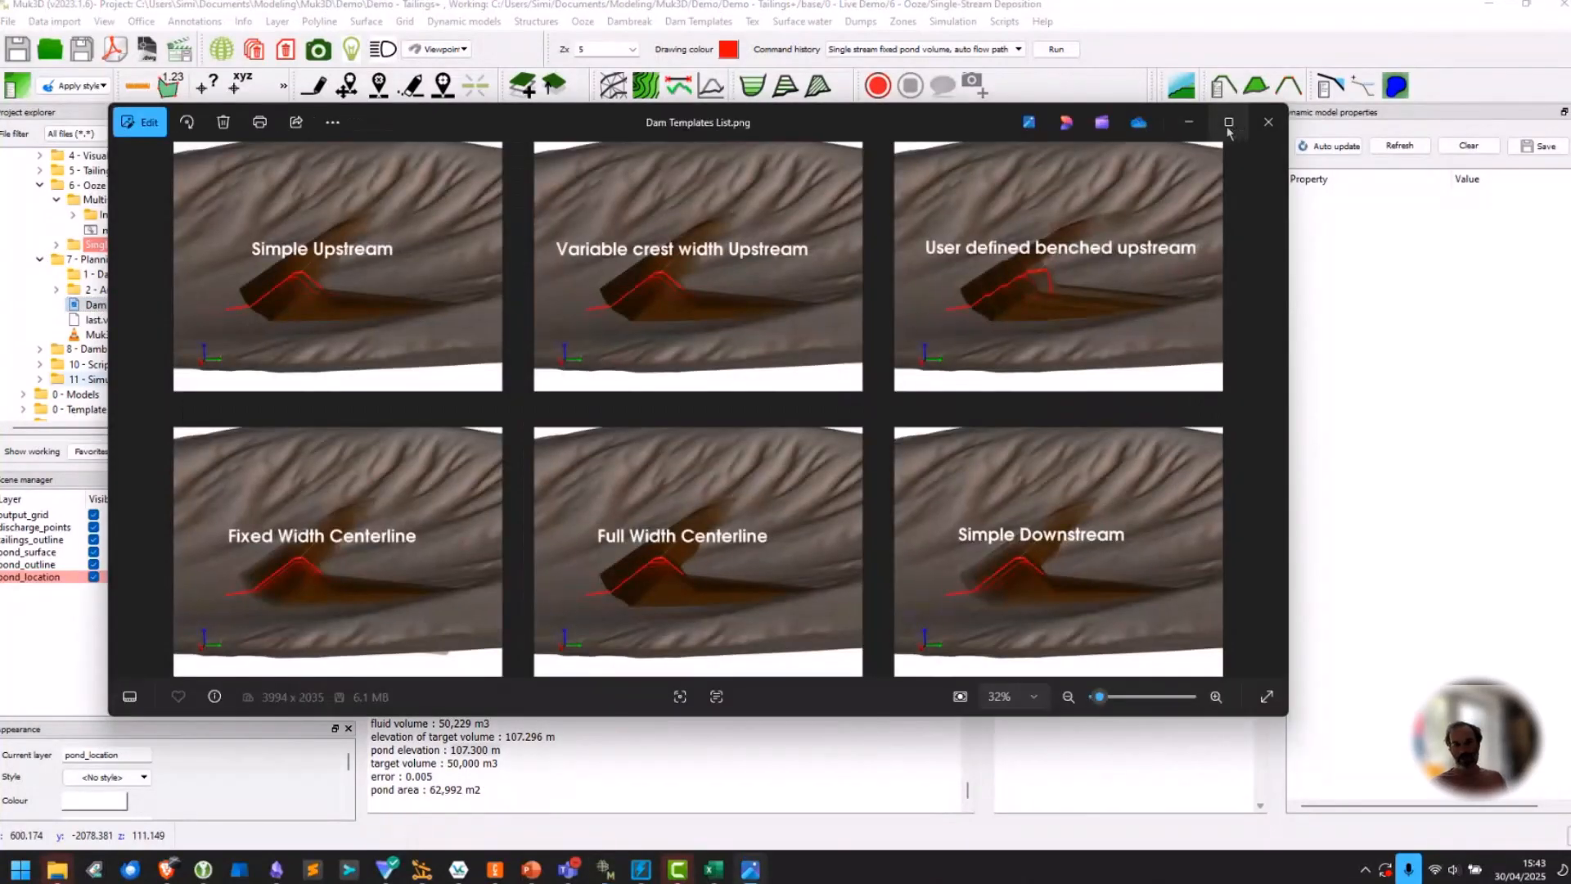
pyautogui.click(1230, 124)
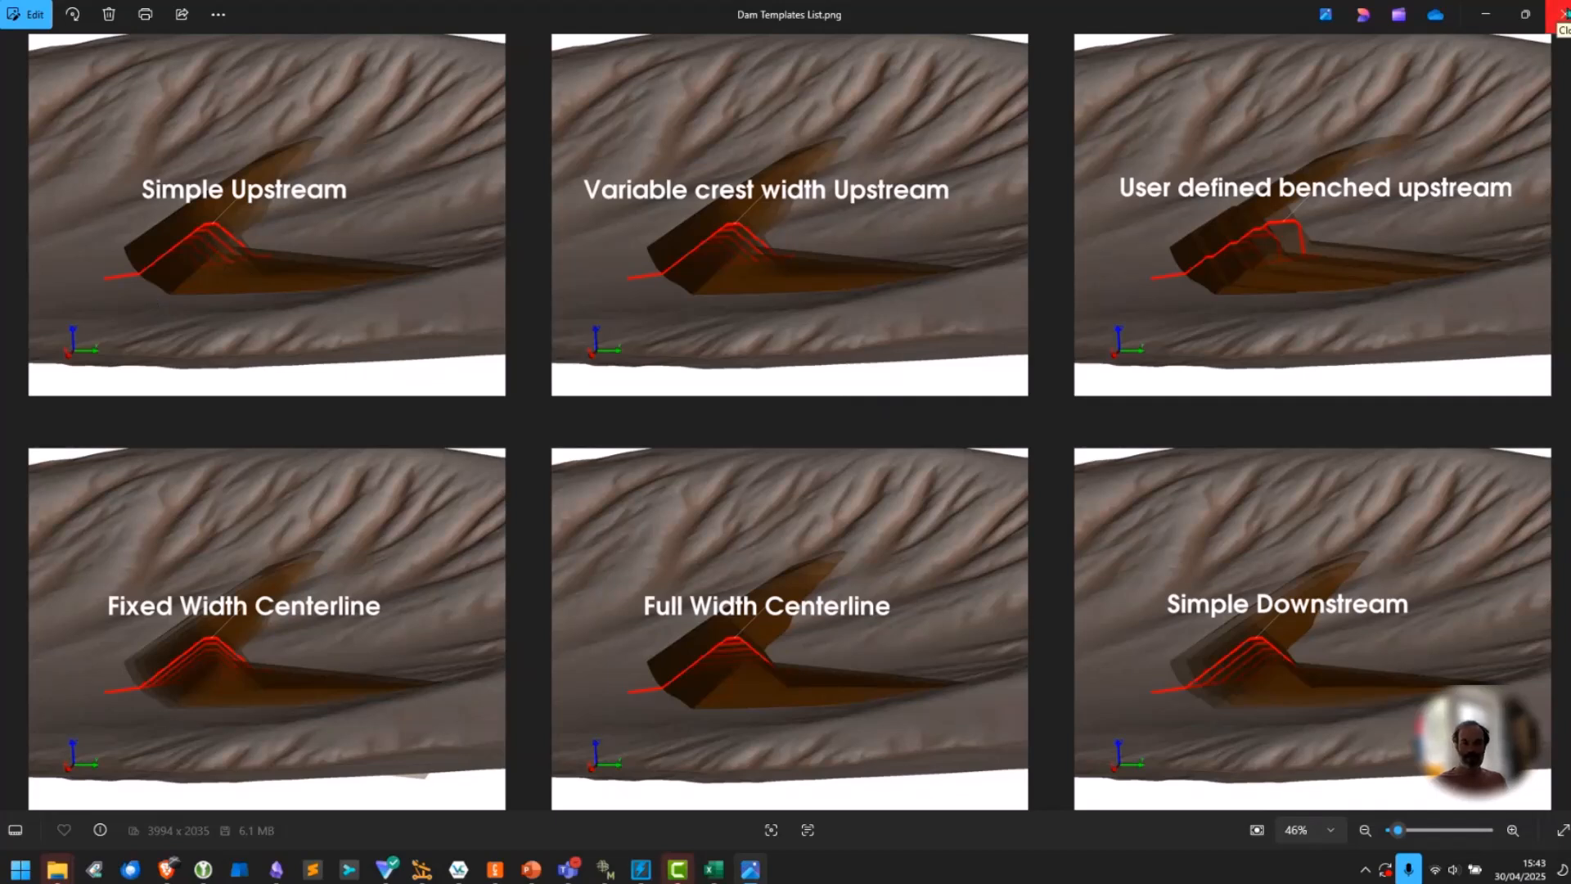
pyautogui.click(1564, 13)
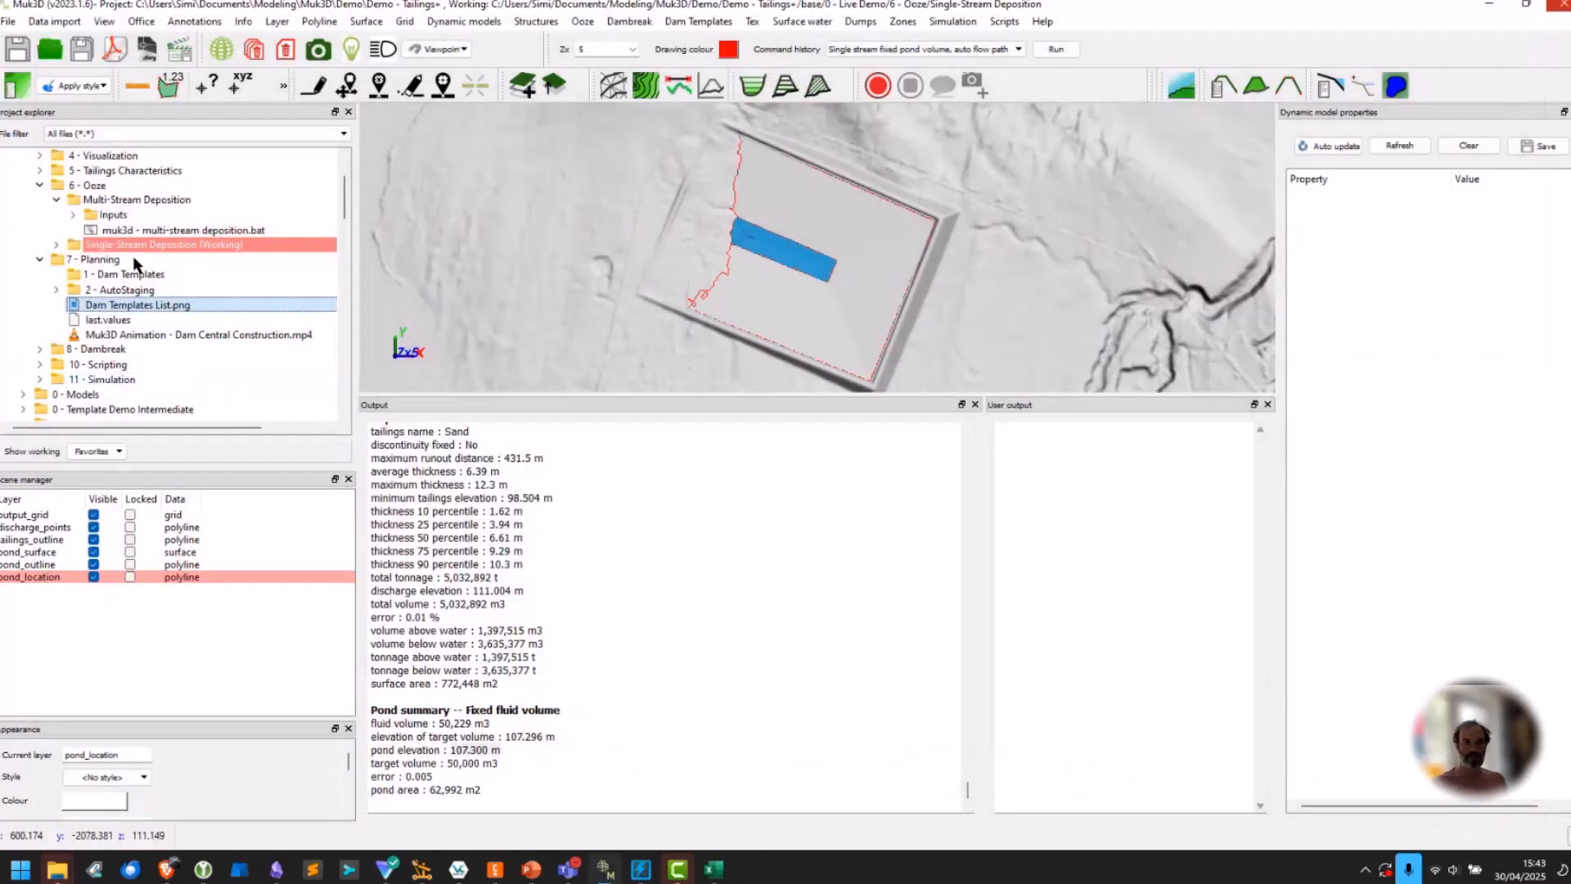
# Set the 1 - Dam Templates folder under 7 - Planning as the working directory.
pyautogui.rightClick(127, 278)
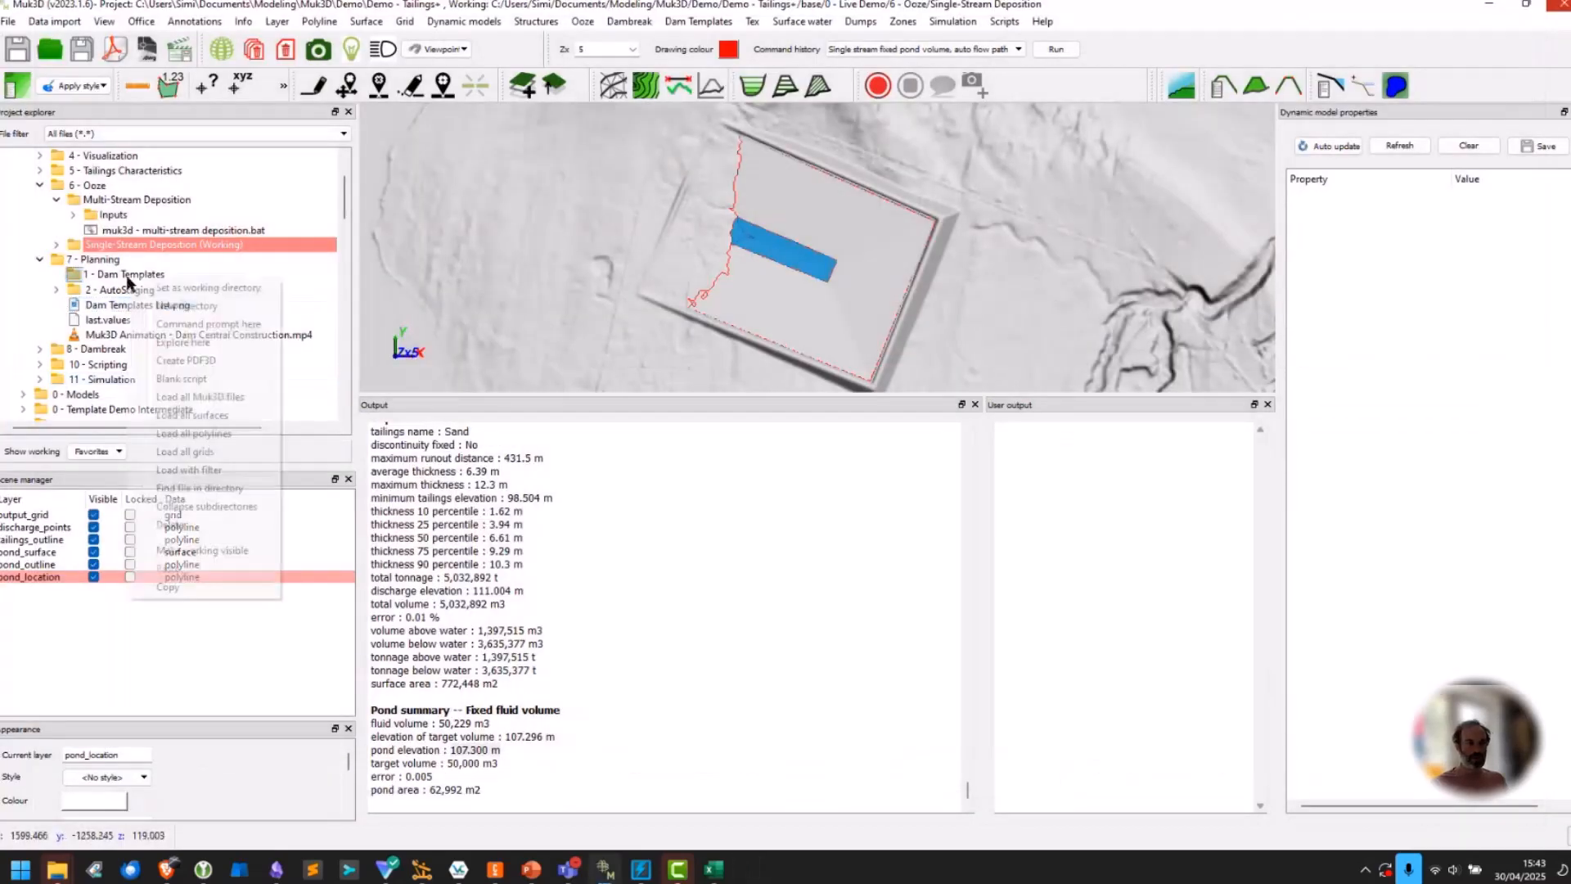
pyautogui.click(196, 292)
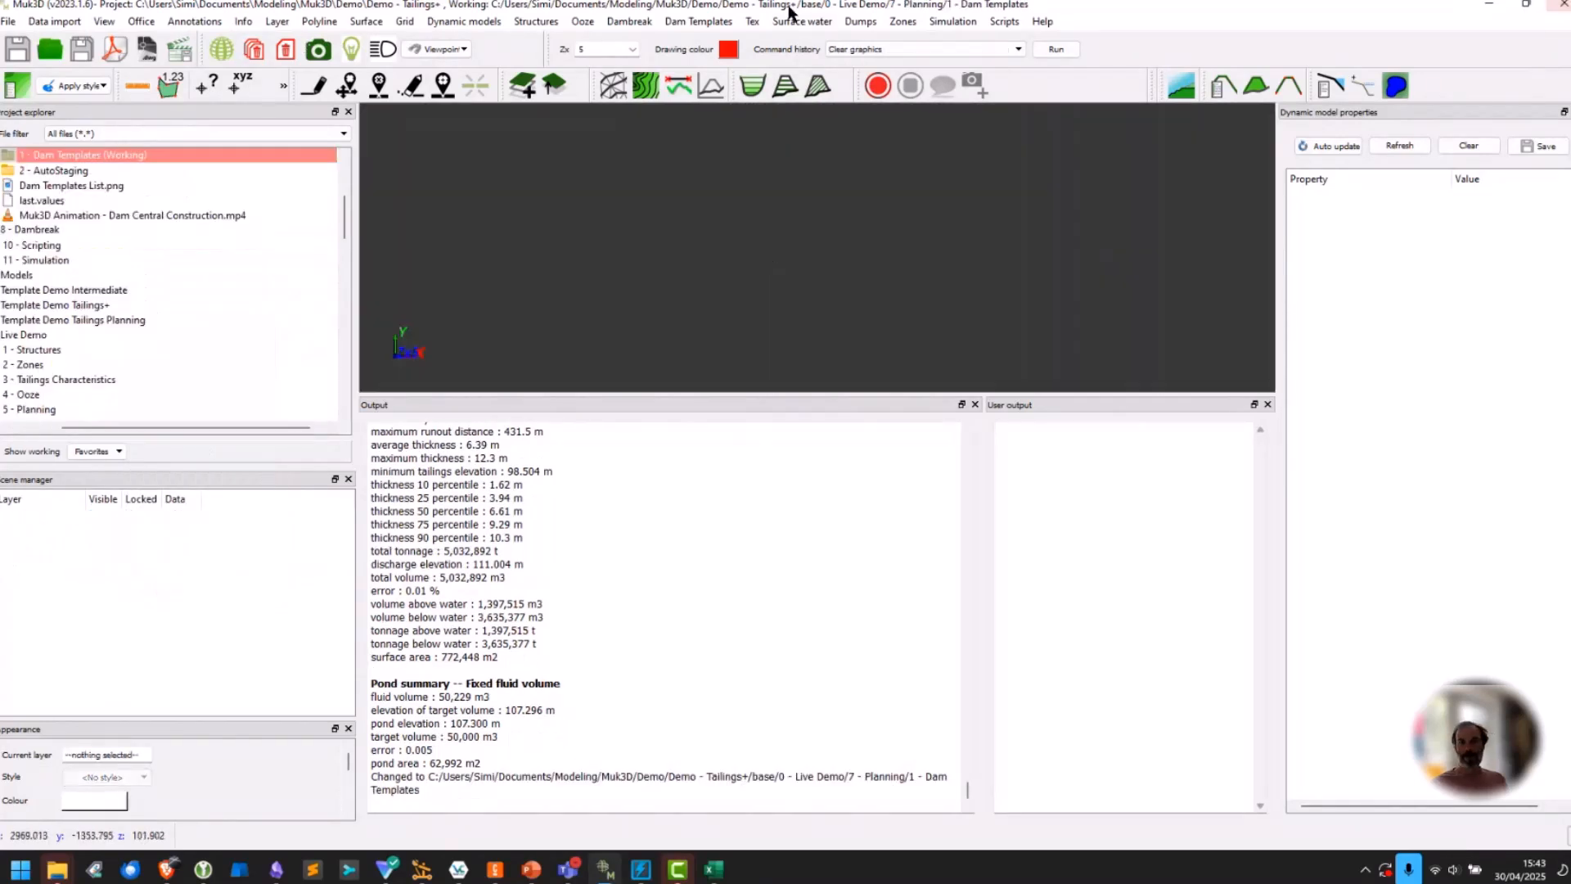
pyautogui.click(953, 21)
pyautogui.click(952, 21)
# Start creating a shell from a dam and choose the single profile dam UpstreamCrest.
pyautogui.click(698, 21)
pyautogui.moveTo(799, 79)
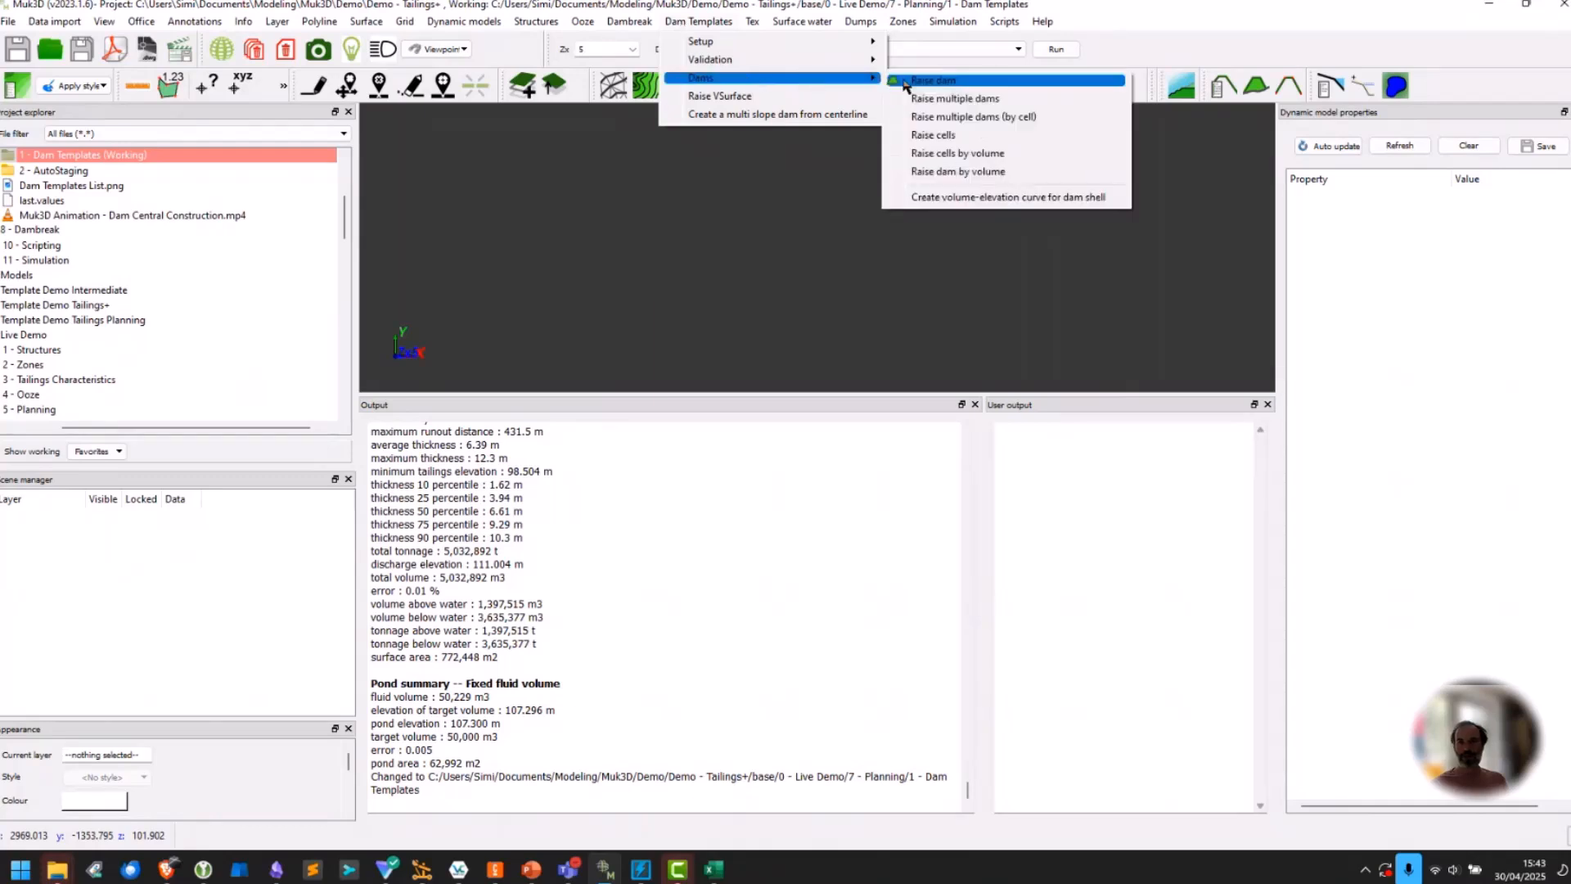
pyautogui.moveTo(852, 62)
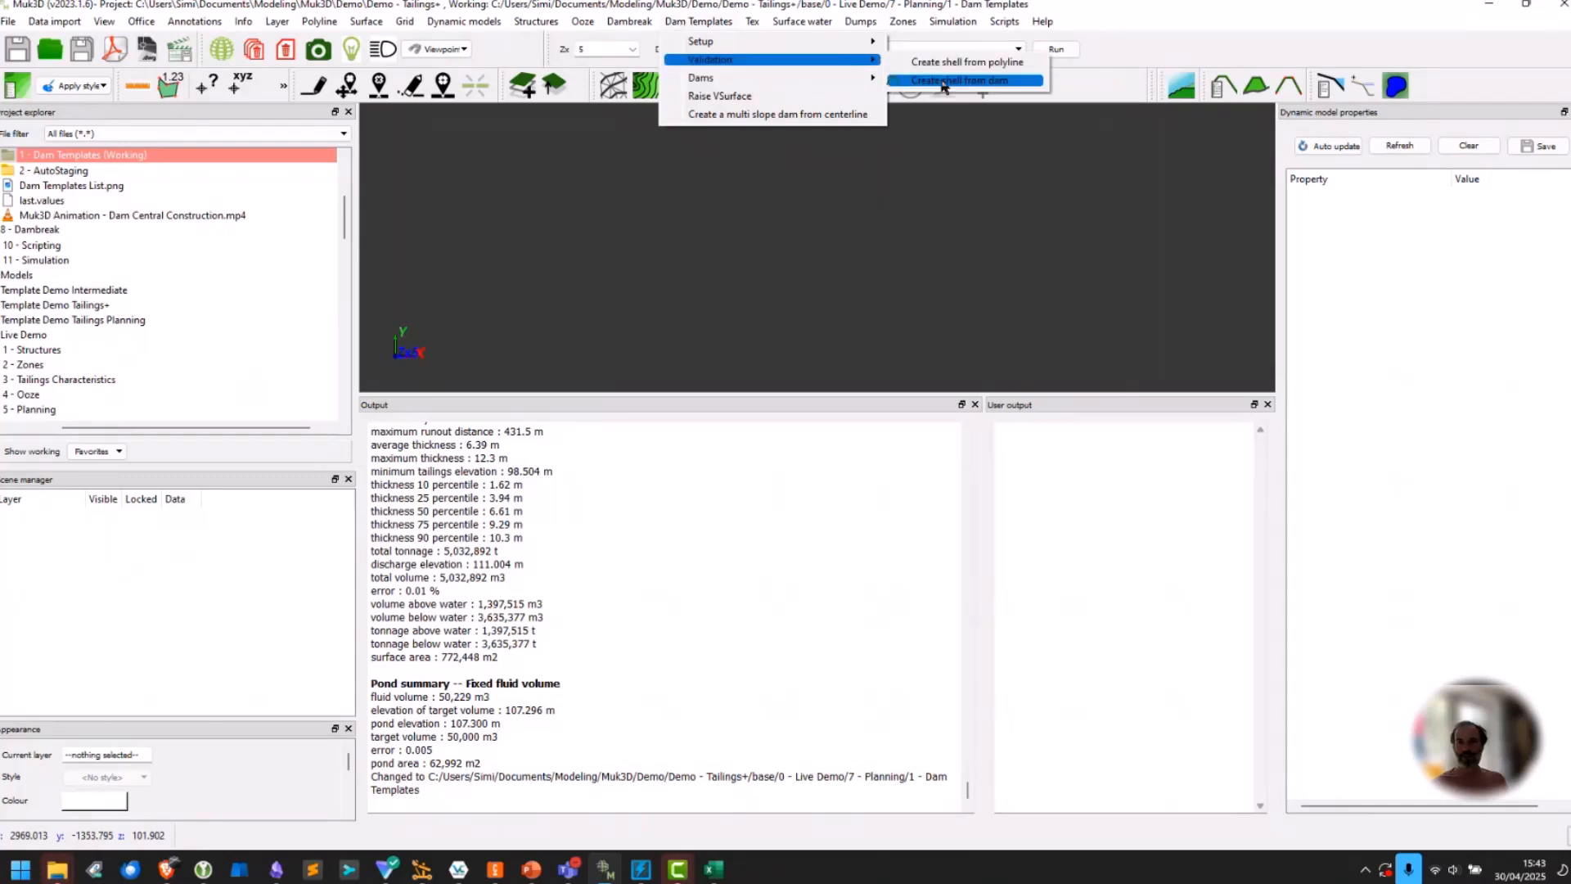
pyautogui.click(943, 81)
pyautogui.click(793, 401)
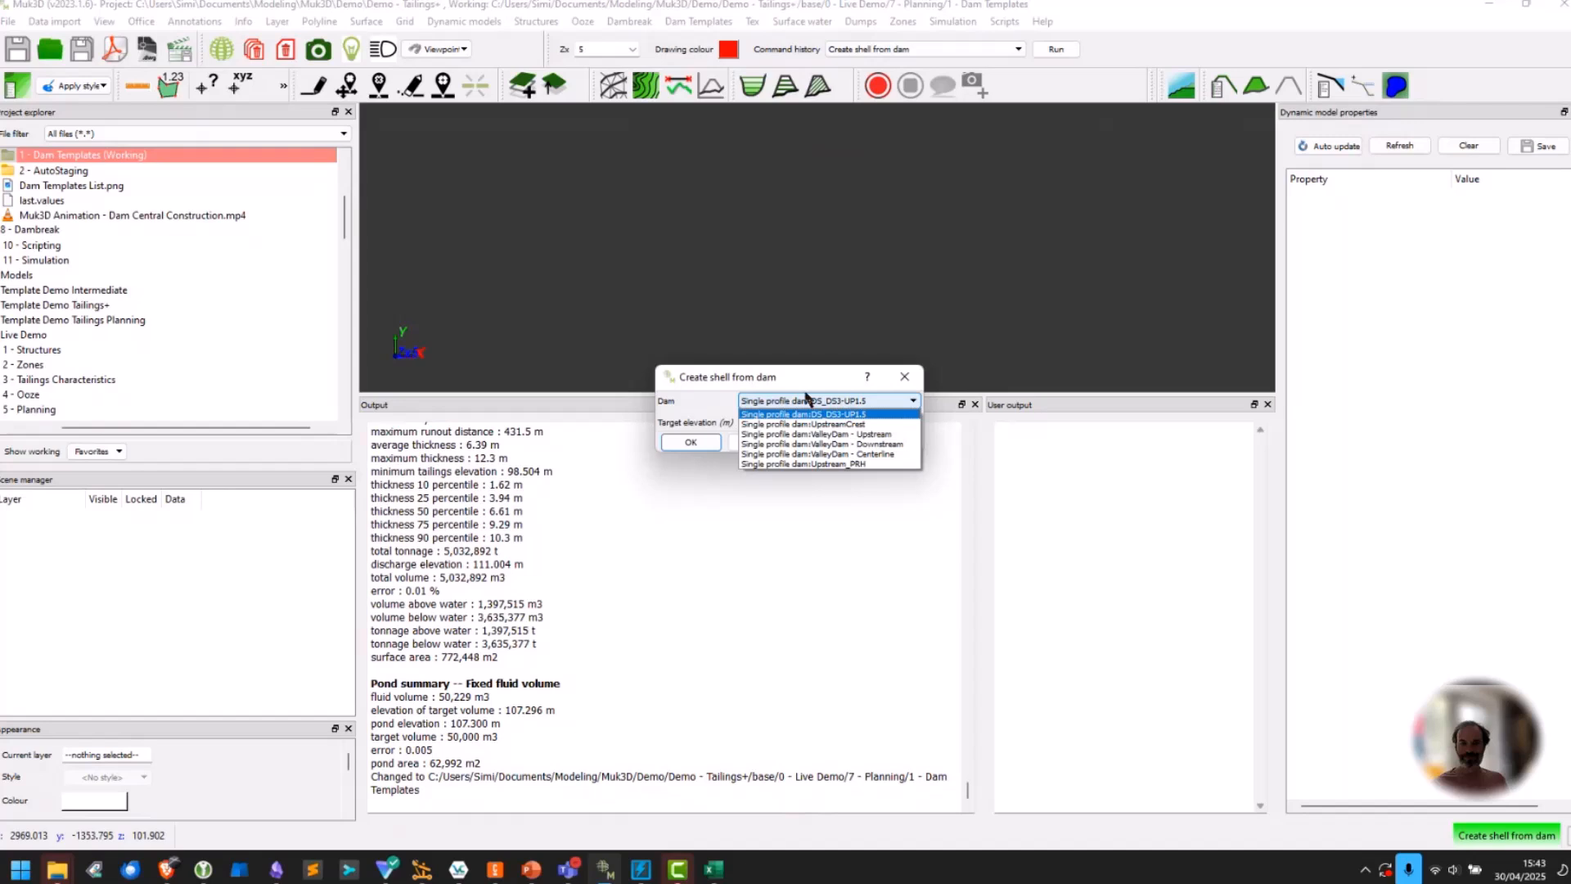
pyautogui.click(793, 414)
pyautogui.click(792, 403)
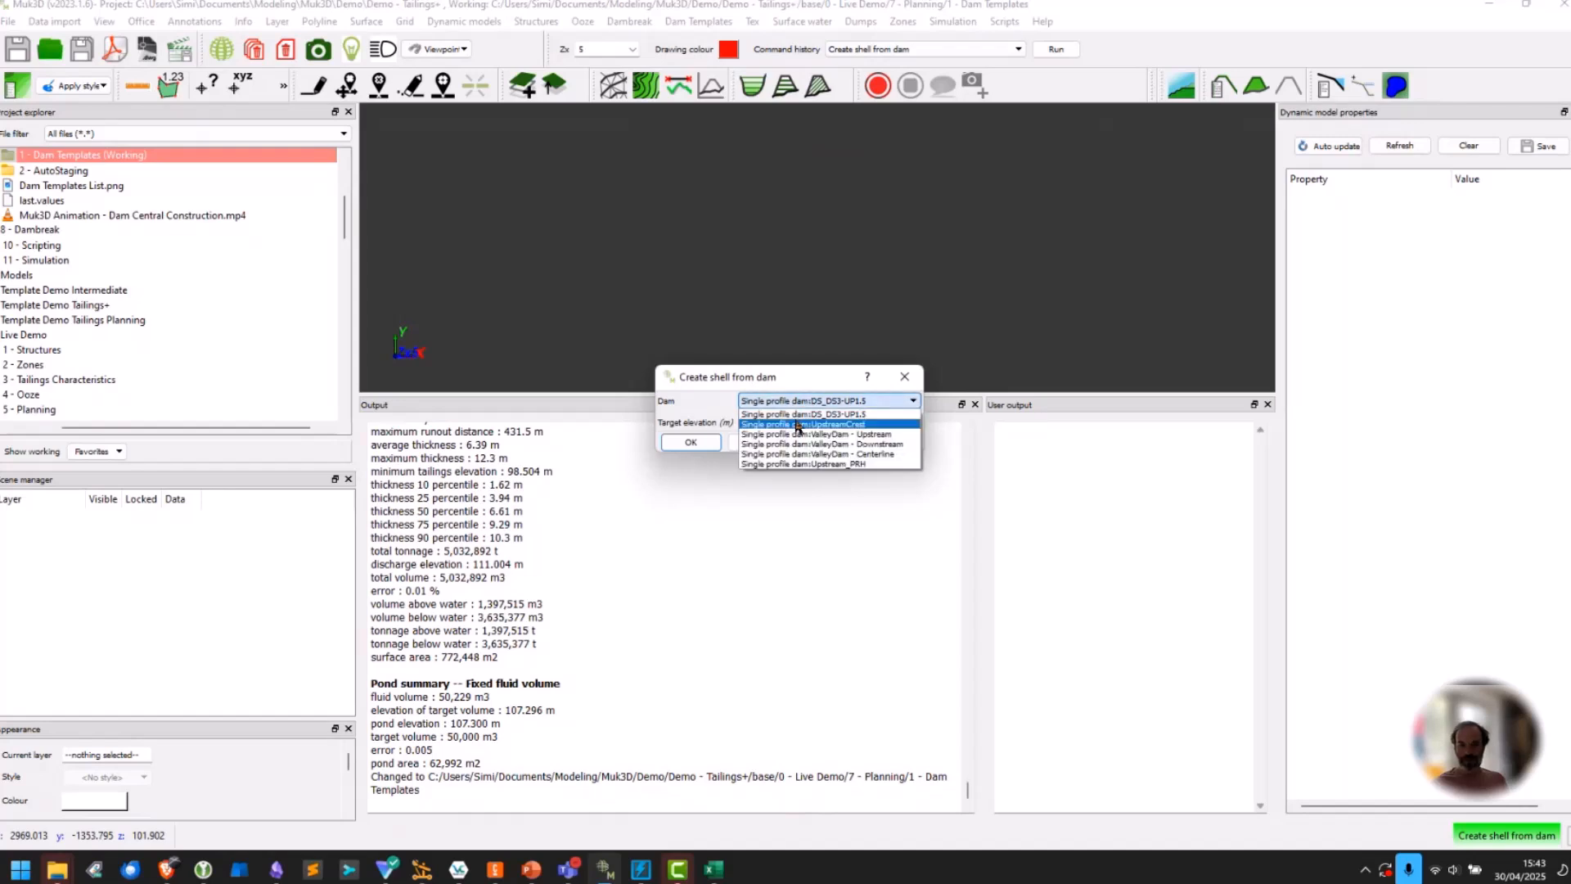
pyautogui.click(798, 427)
# Set the target elevations to 110;115;120;125 m and generate the dam shells.
pyautogui.doubleClick(779, 423)
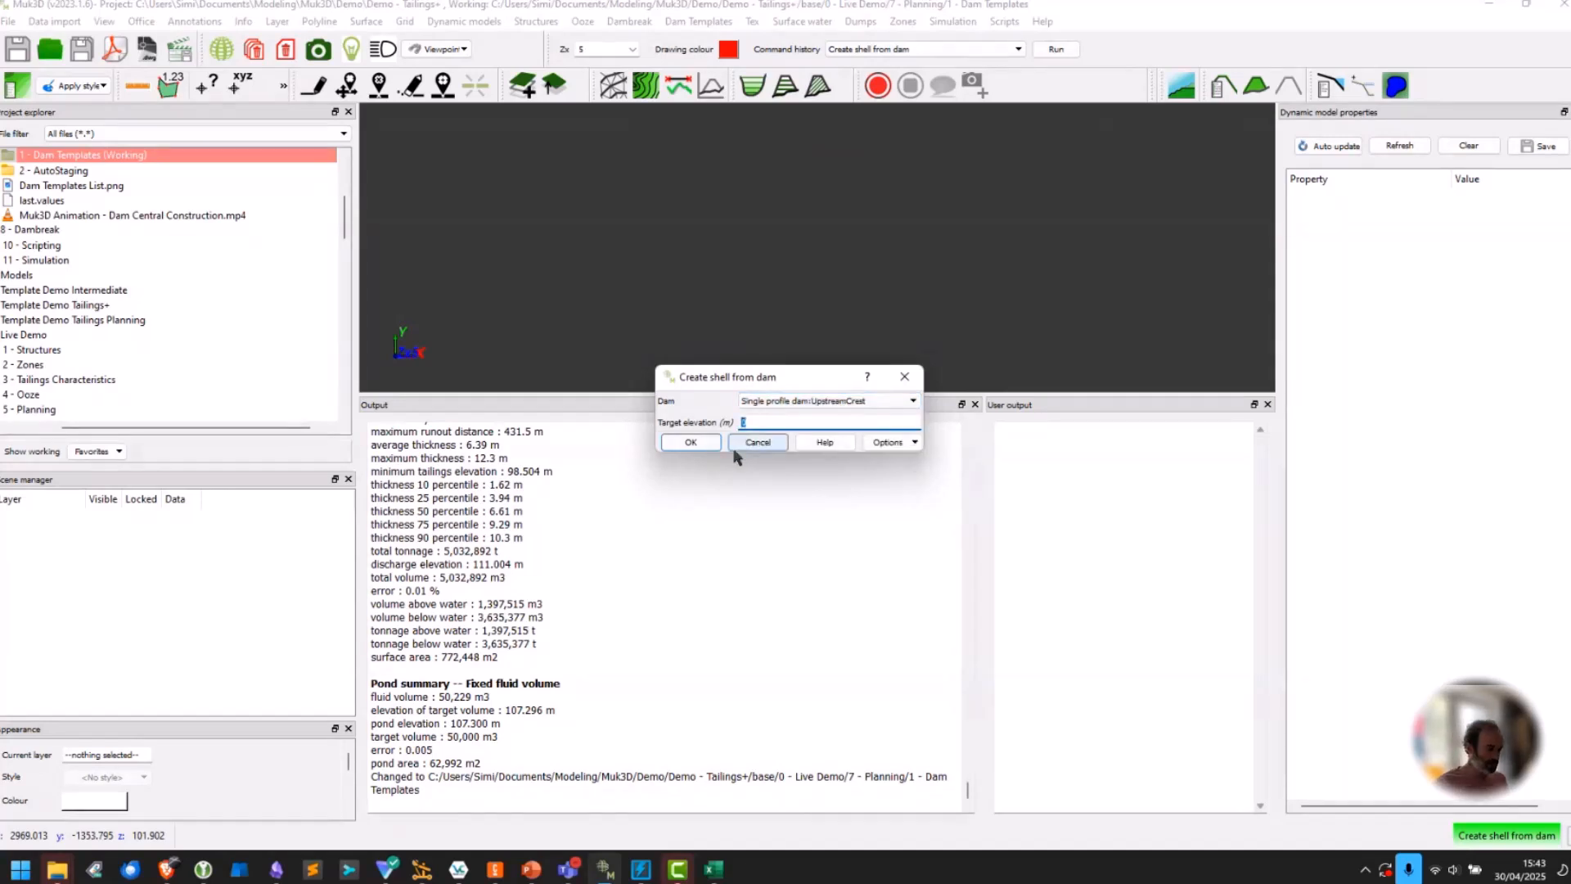
pyautogui.write('110')
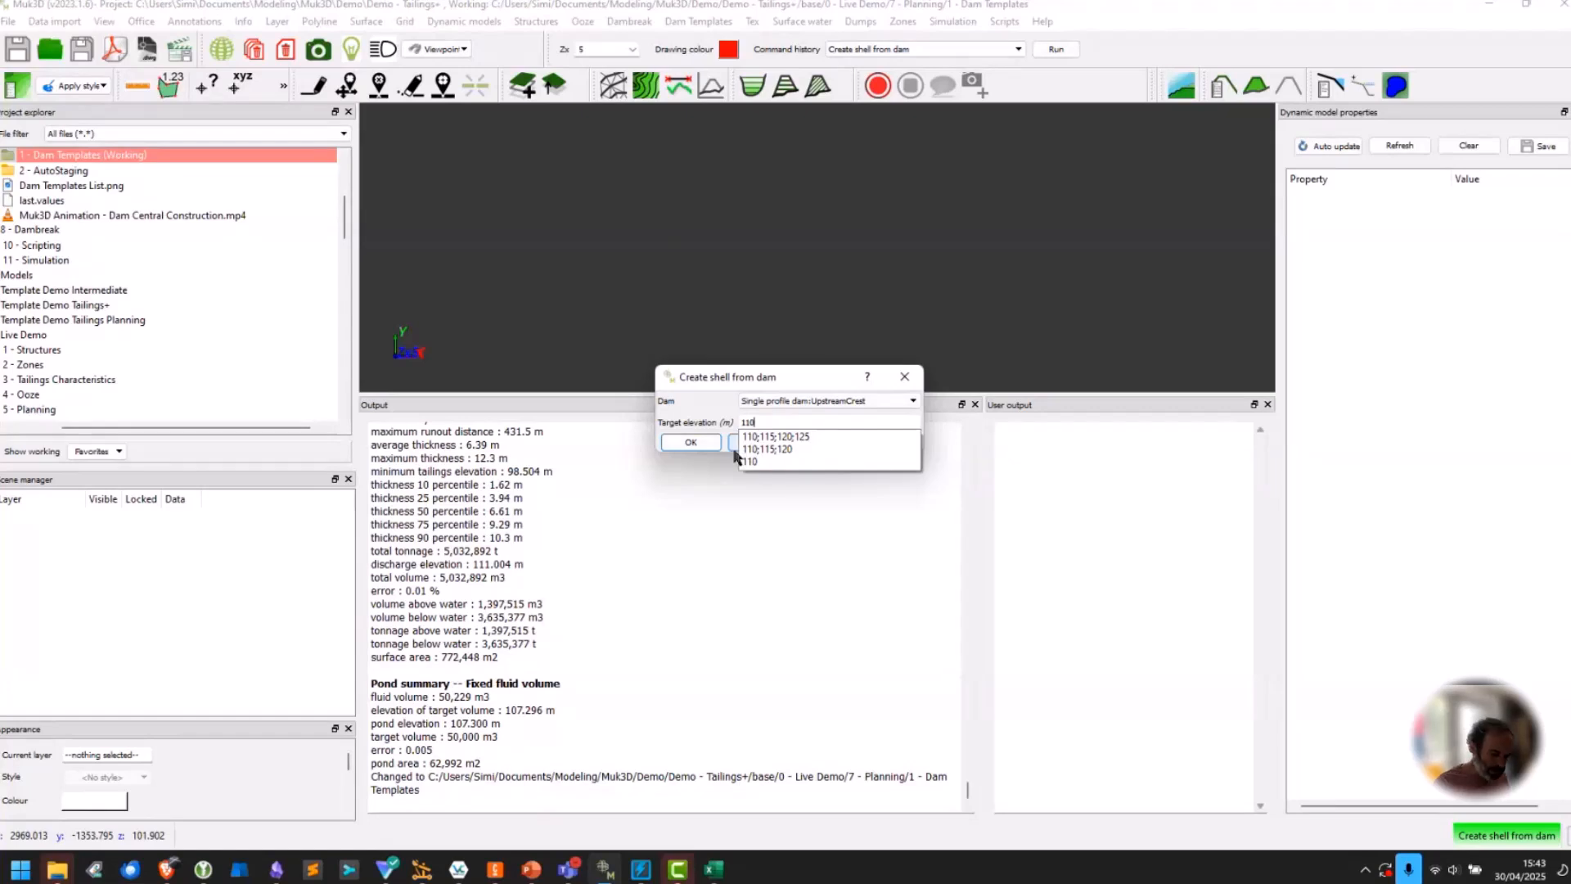
pyautogui.press('Down')
pyautogui.press('Return')
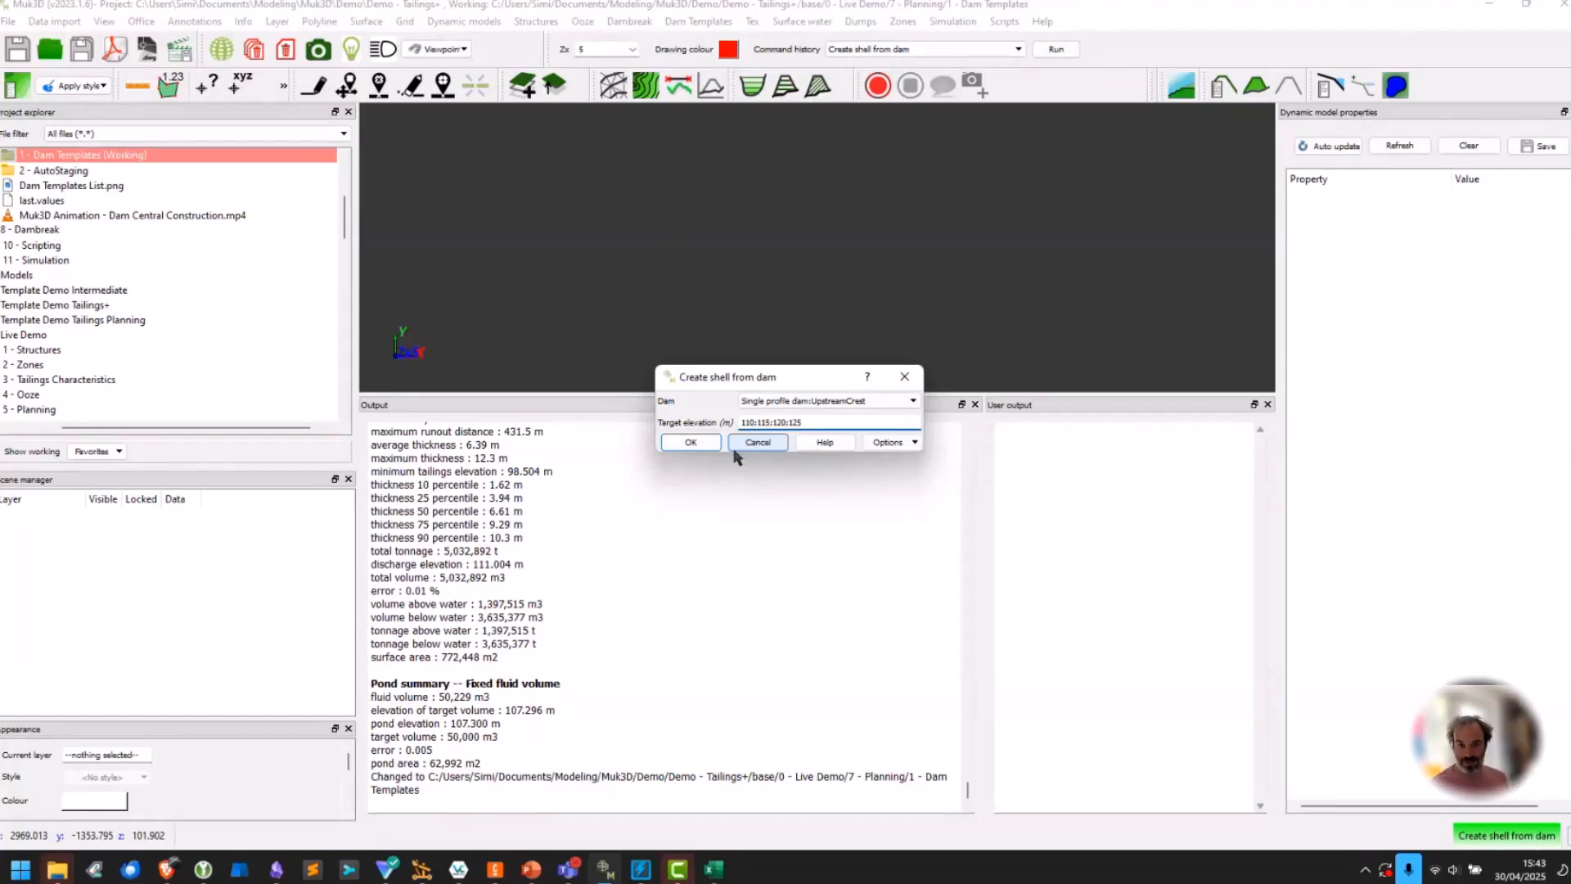
pyautogui.click(708, 443)
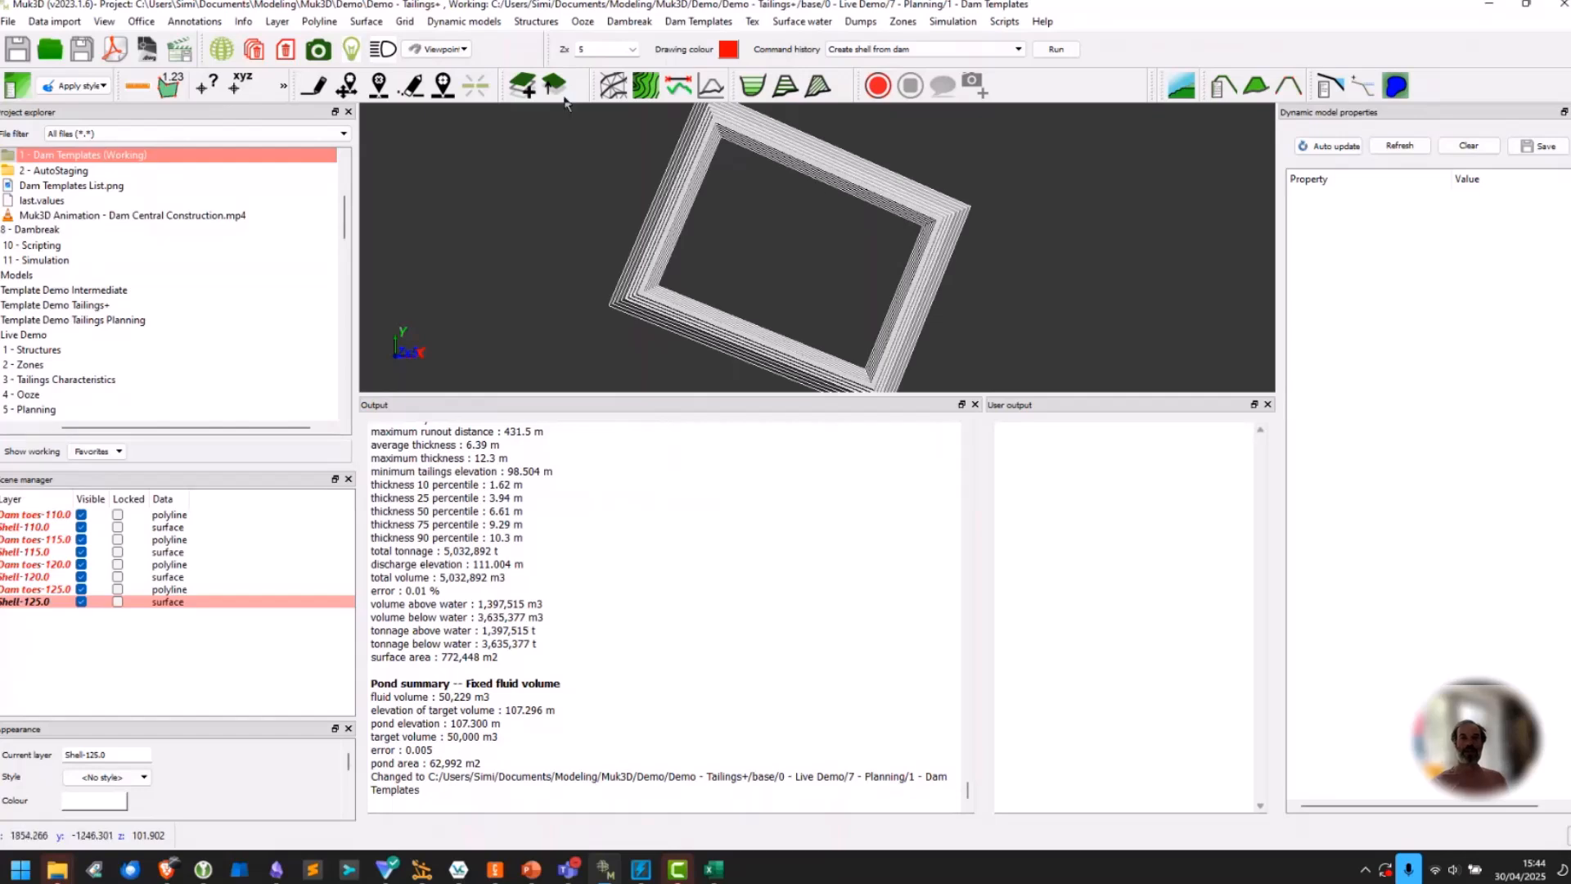
# Cut a two-point section across the east embankment through all the dam shells, and view its plot.
pyautogui.click(679, 85)
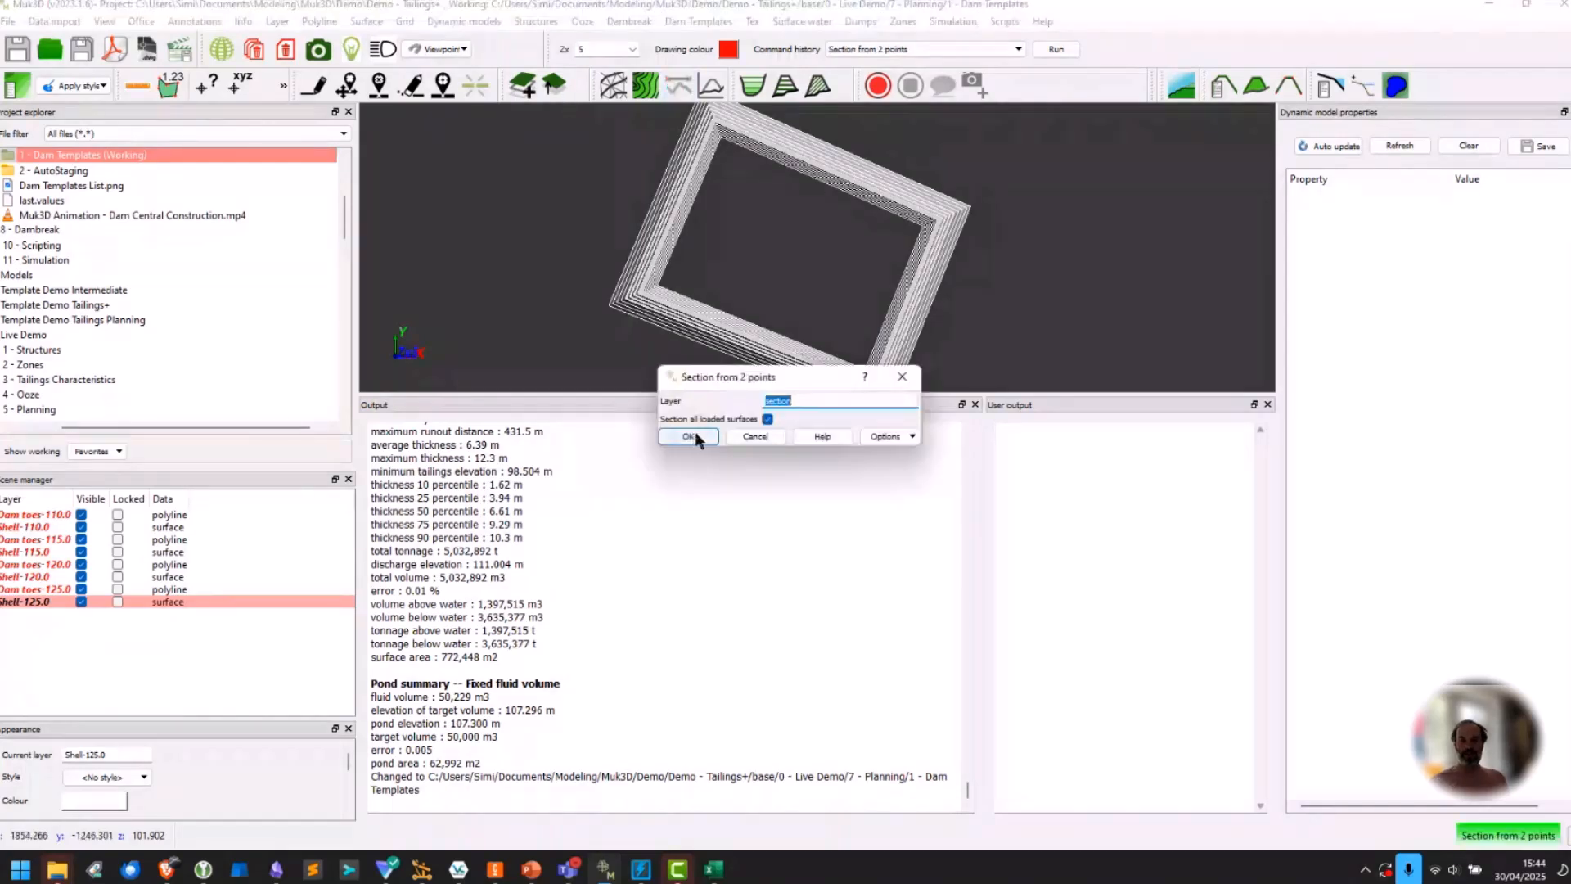
pyautogui.click(700, 445)
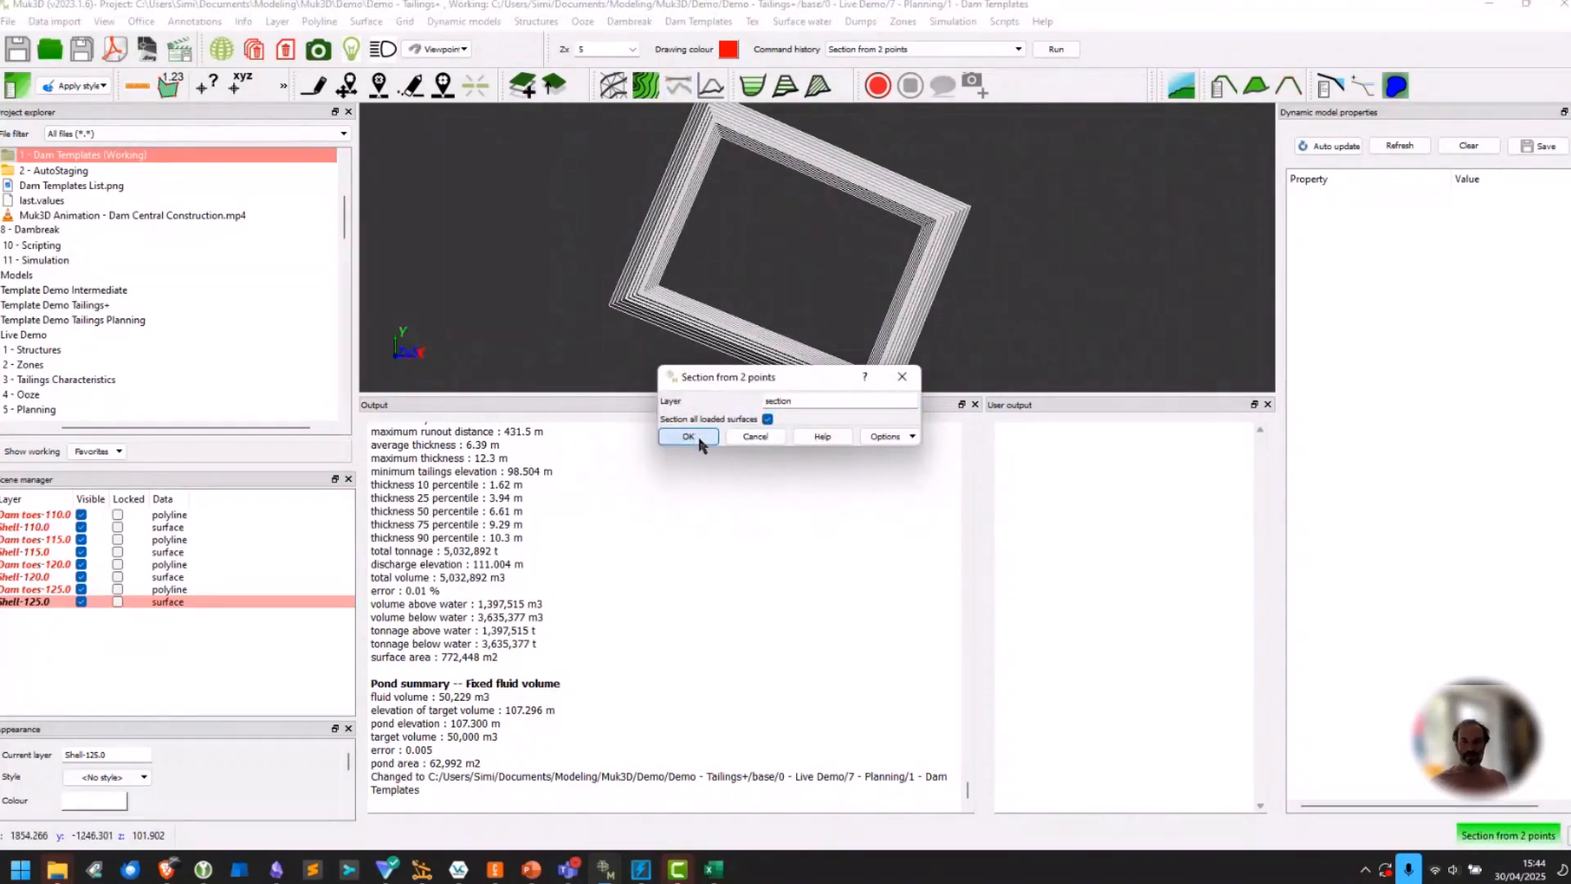
pyautogui.click(948, 317)
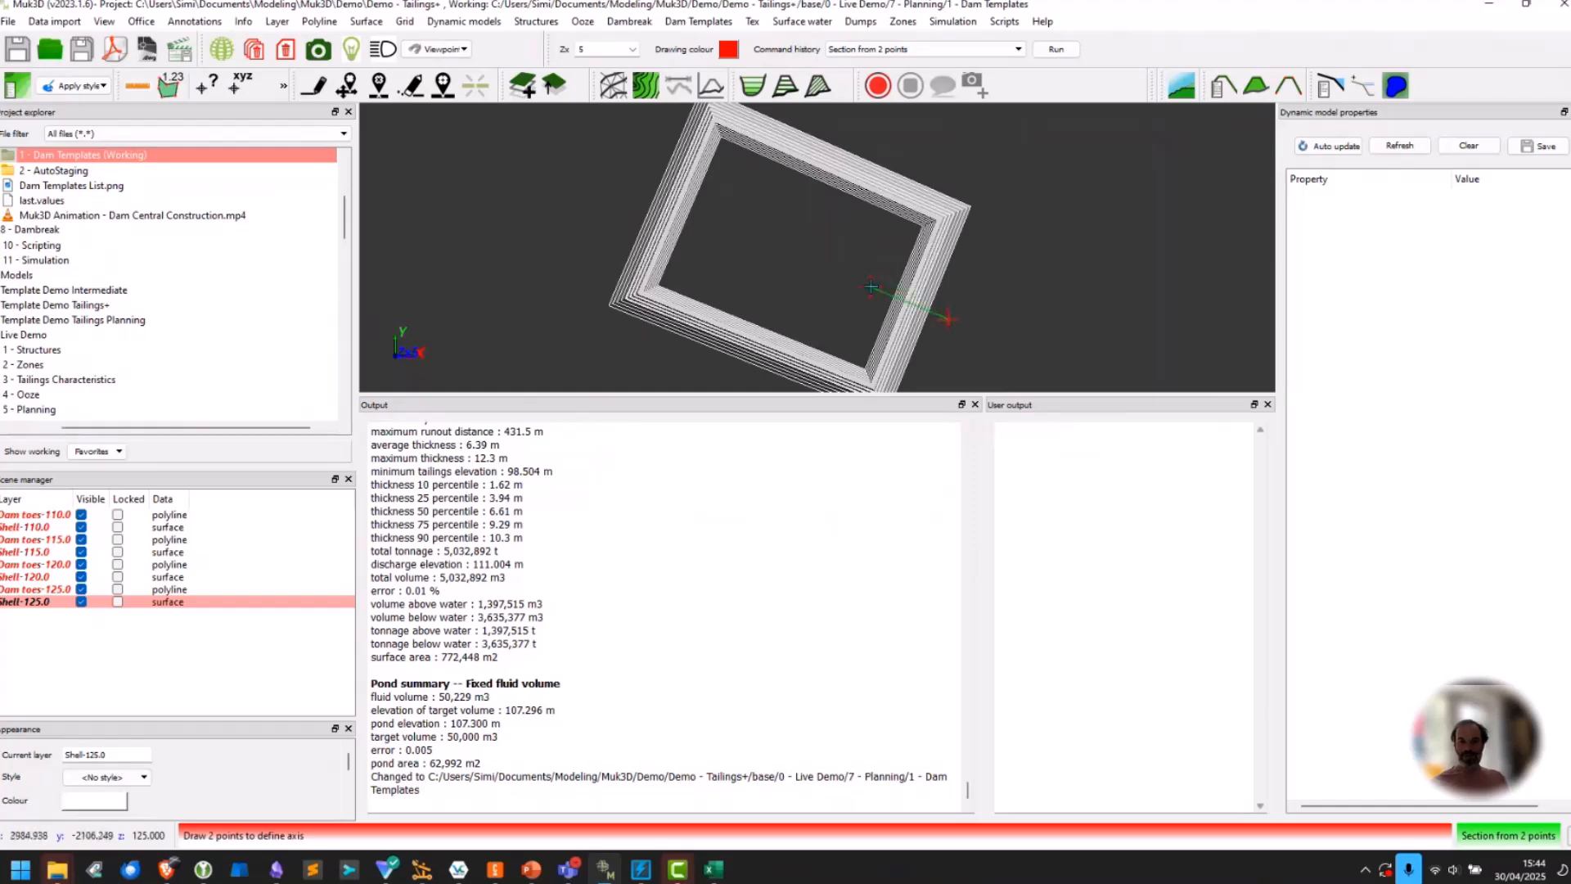
pyautogui.click(870, 285)
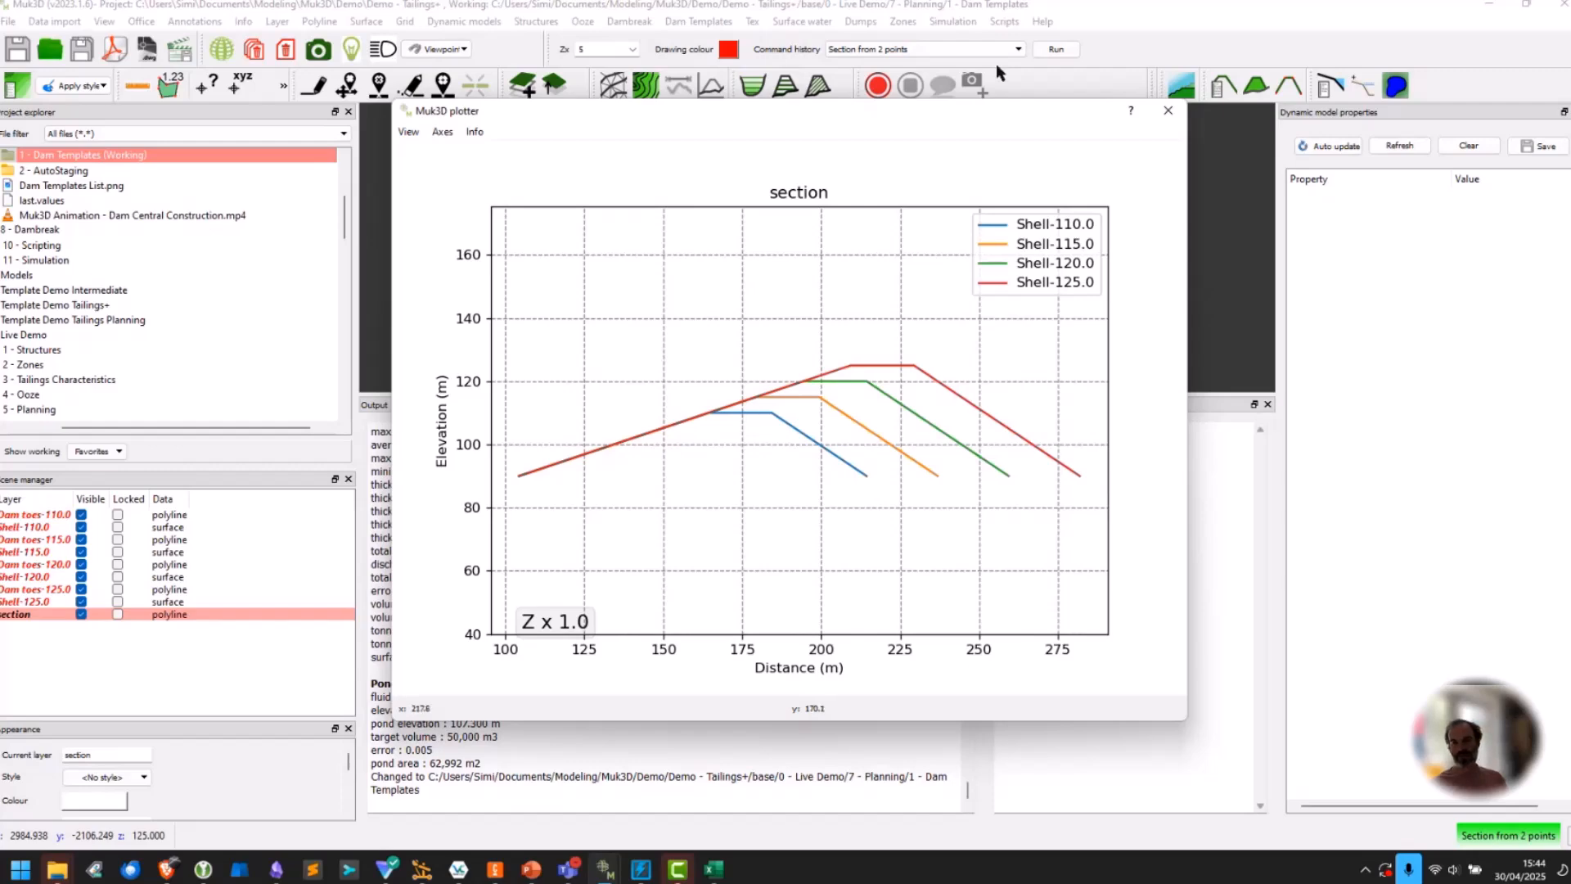
pyautogui.click(1167, 109)
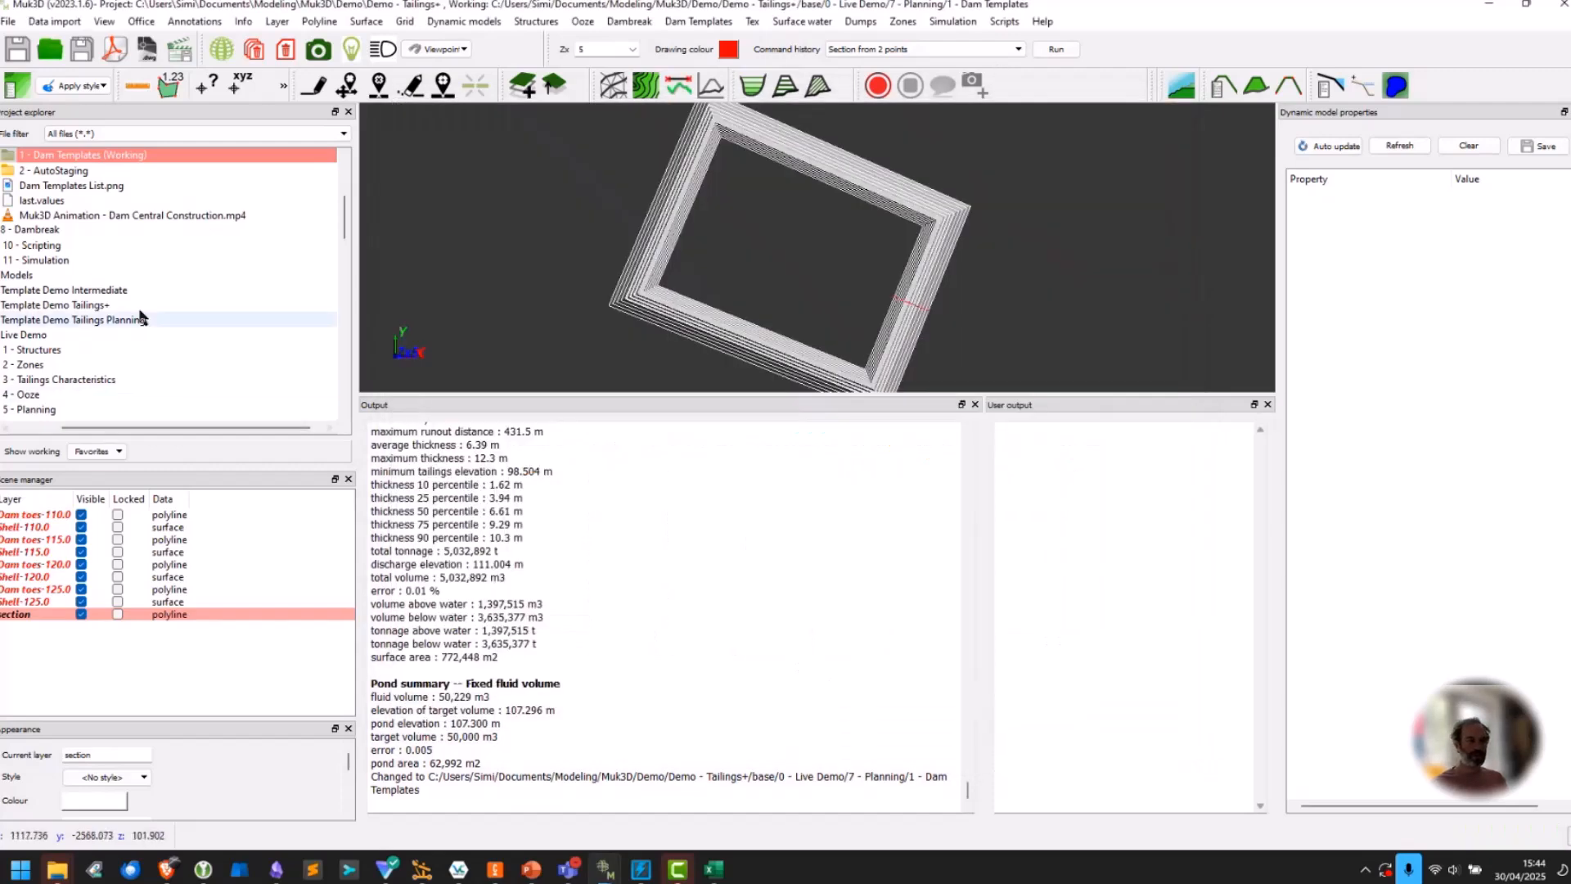
# Clear all layers from the scene, discarding every unsaved layer, and locate the ooze/Demo run folder.
pyautogui.scroll(-10, 135, 332)
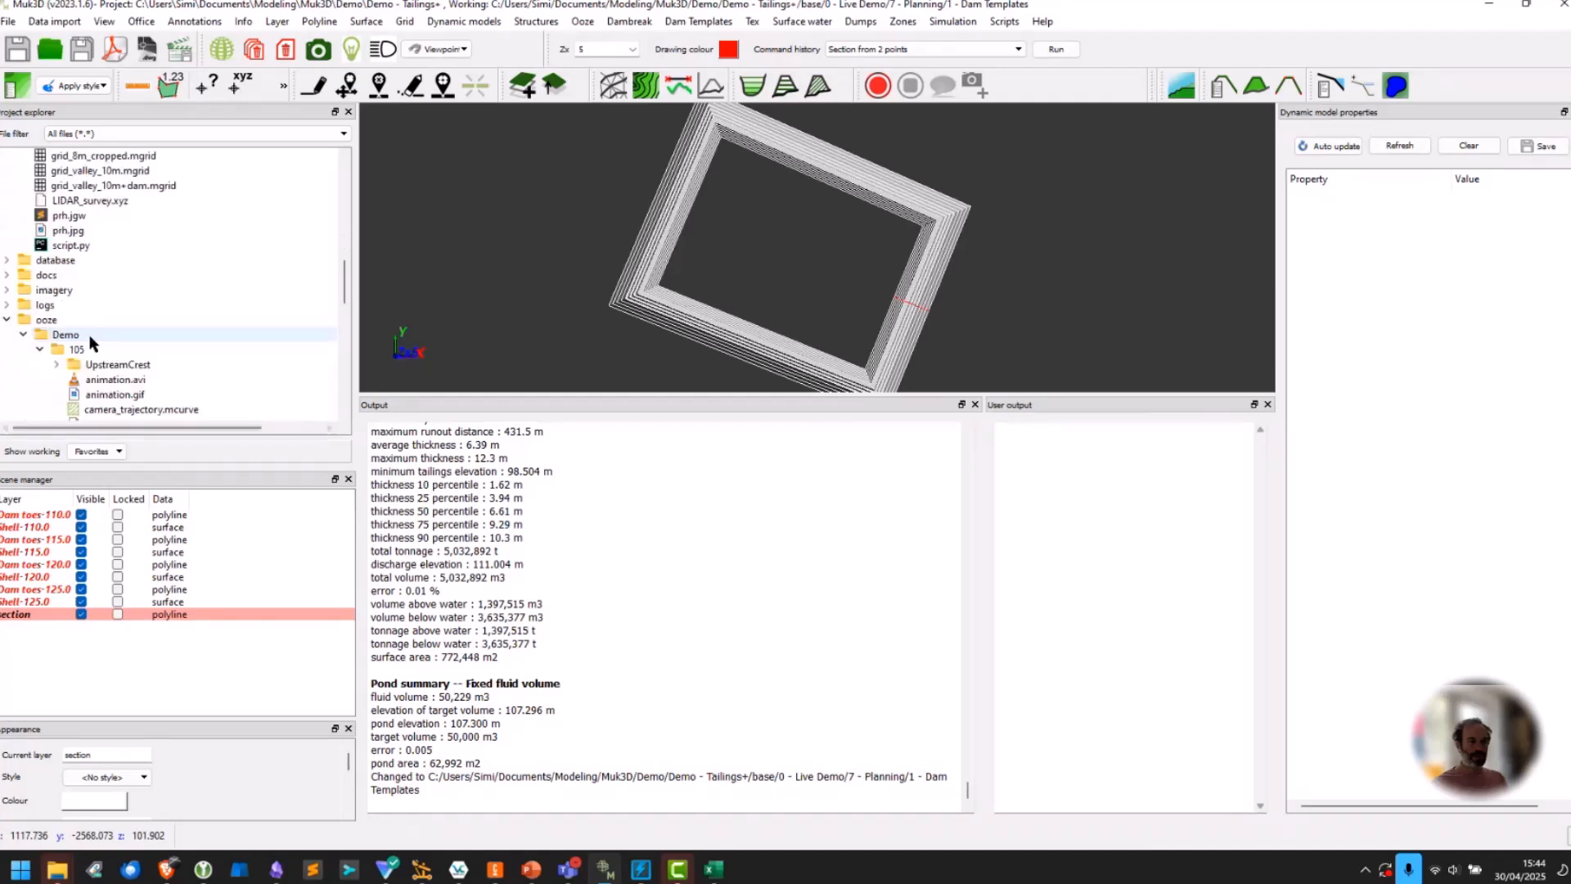
pyautogui.scroll(-4, 92, 347)
pyautogui.click(39, 170)
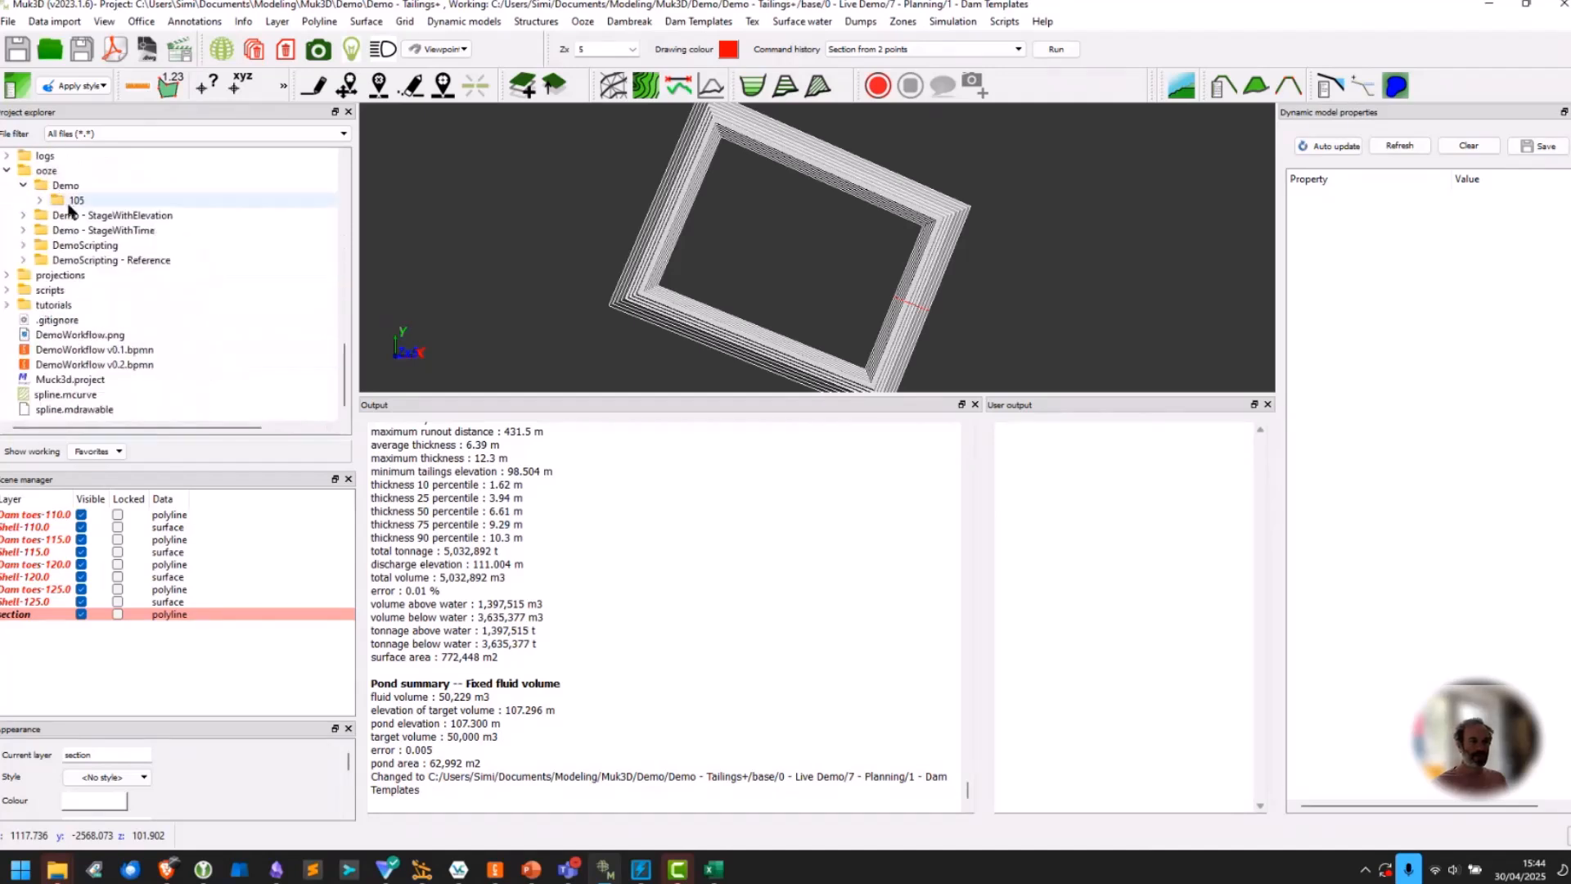
pyautogui.click(269, 50)
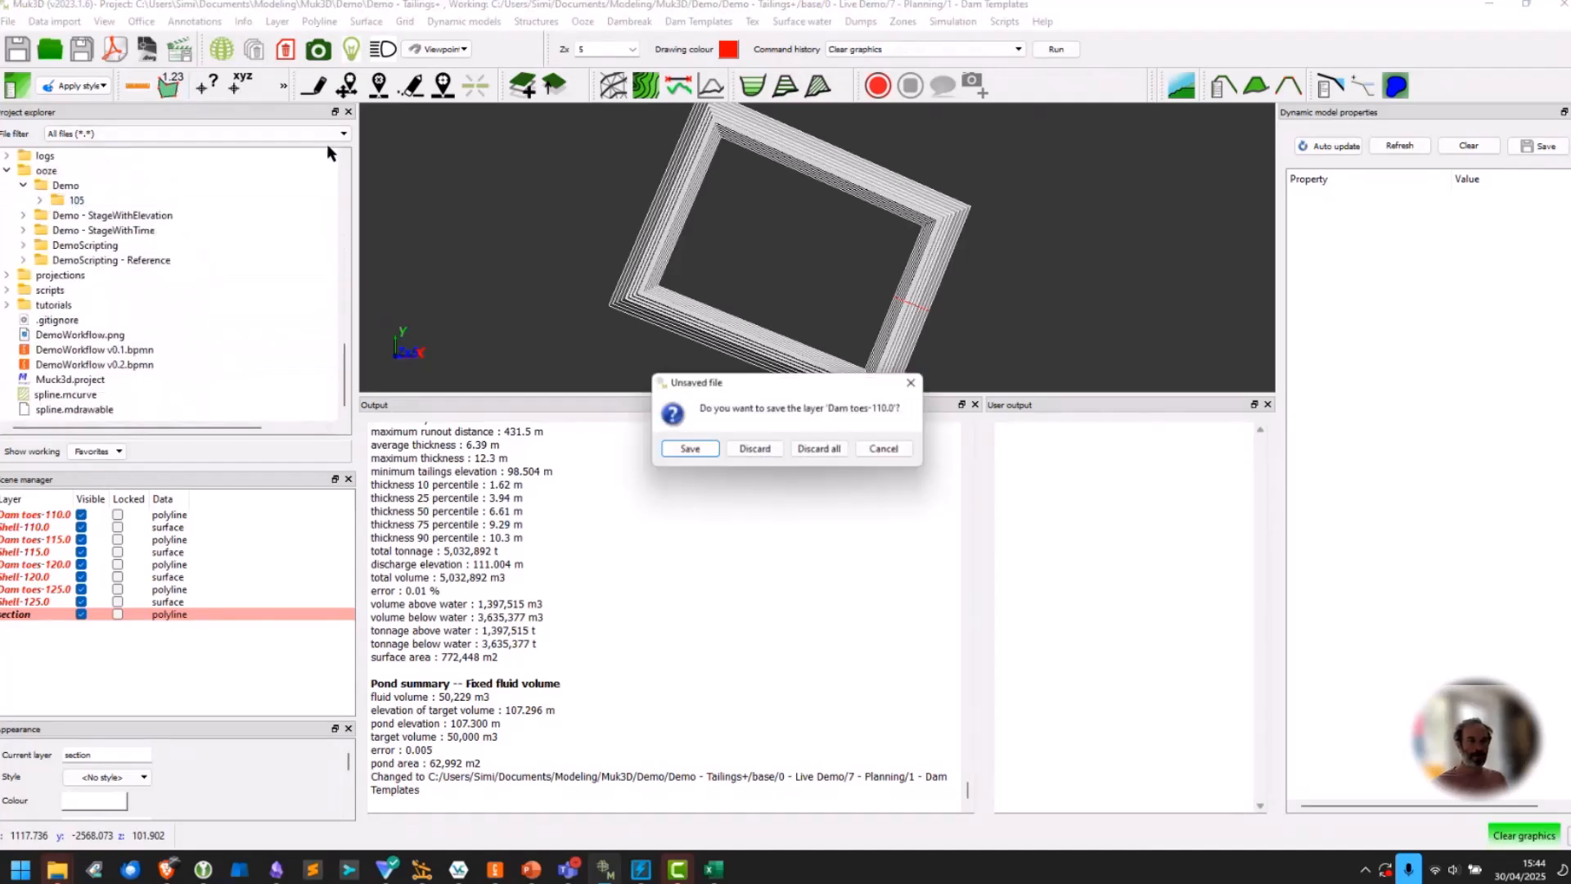
pyautogui.click(804, 453)
# Load tailings_results.mscene from the ooze/Demo/105 folder and enlarge the graphics view to show the deposition.
pyautogui.click(39, 201)
pyautogui.scroll(-5, 182, 307)
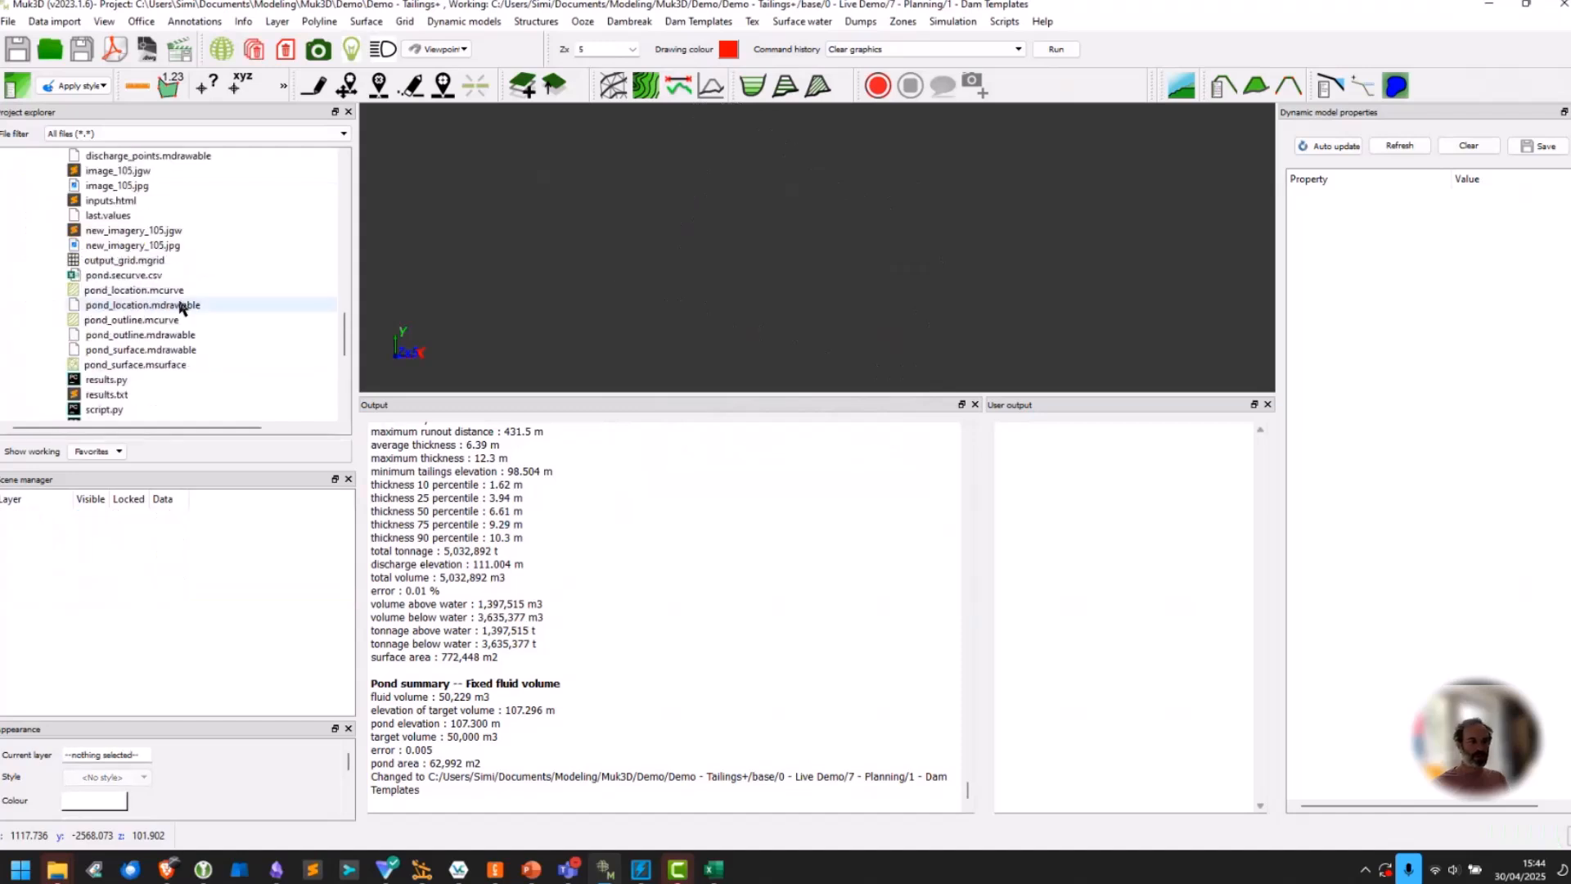
pyautogui.doubleClick(131, 335)
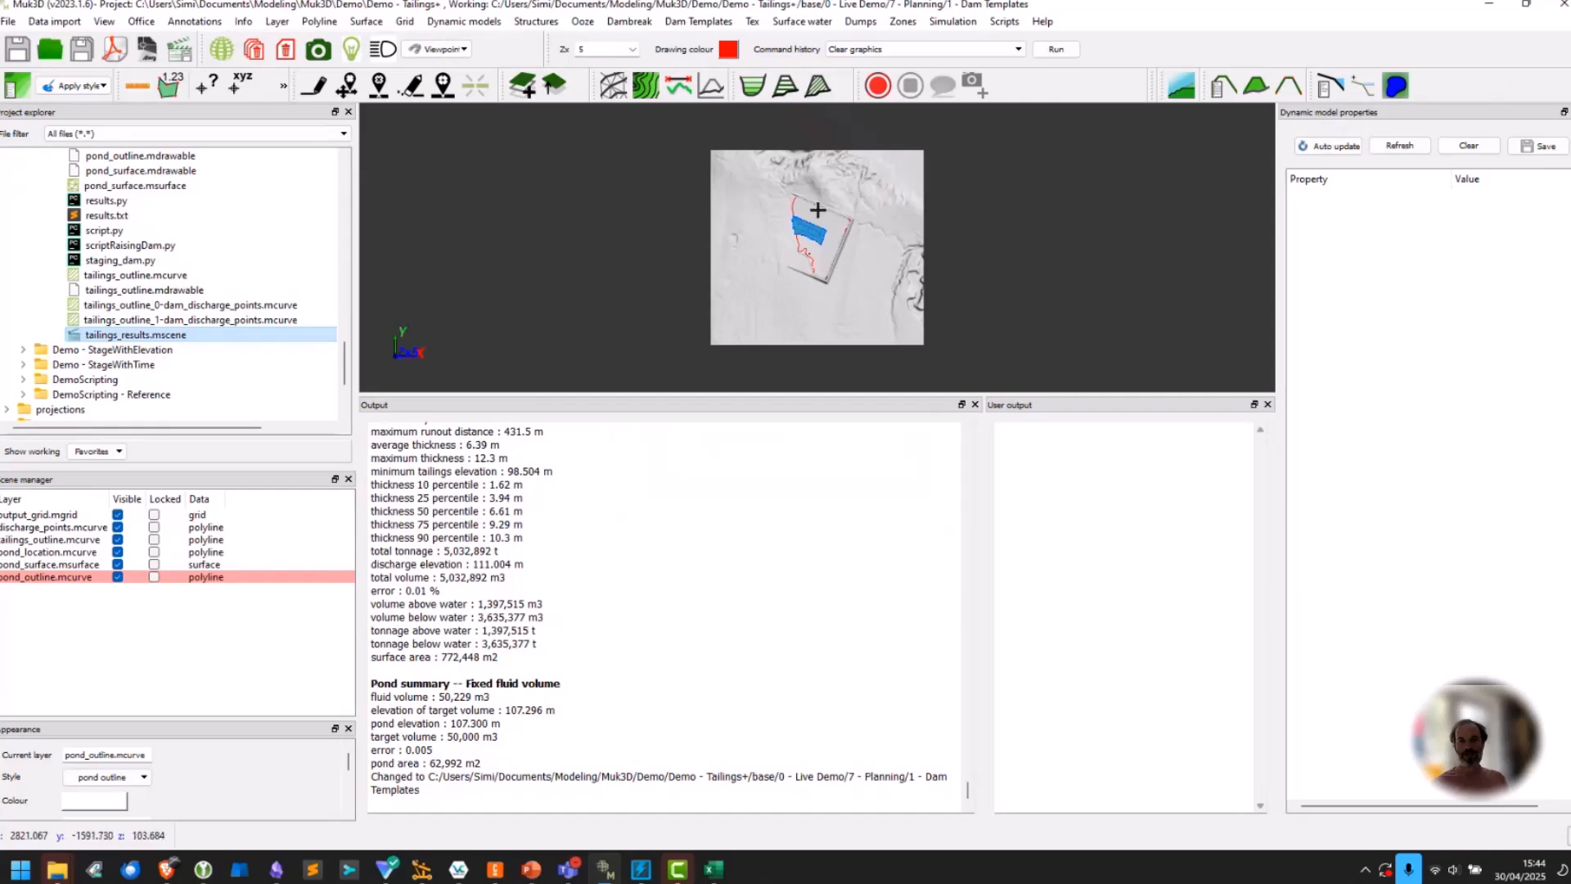
pyautogui.moveTo(780, 344); pyautogui.dragTo(754, 292, button='middle')
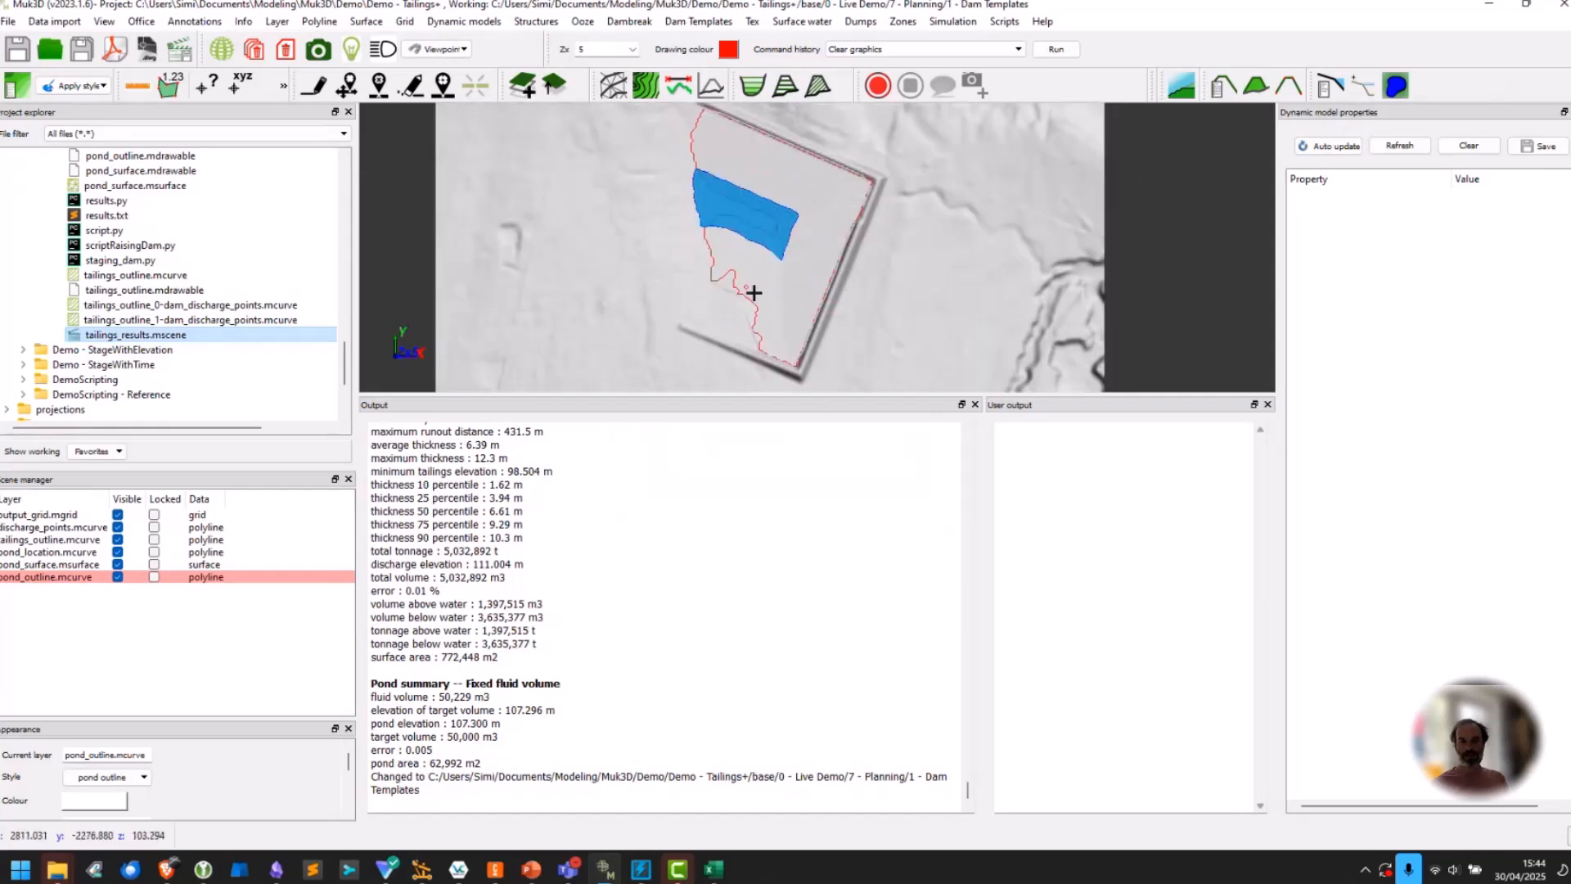
pyautogui.scroll(-3, 753, 291)
pyautogui.moveTo(792, 394); pyautogui.dragTo(792, 519)
pyautogui.scroll(10, 205, 271)
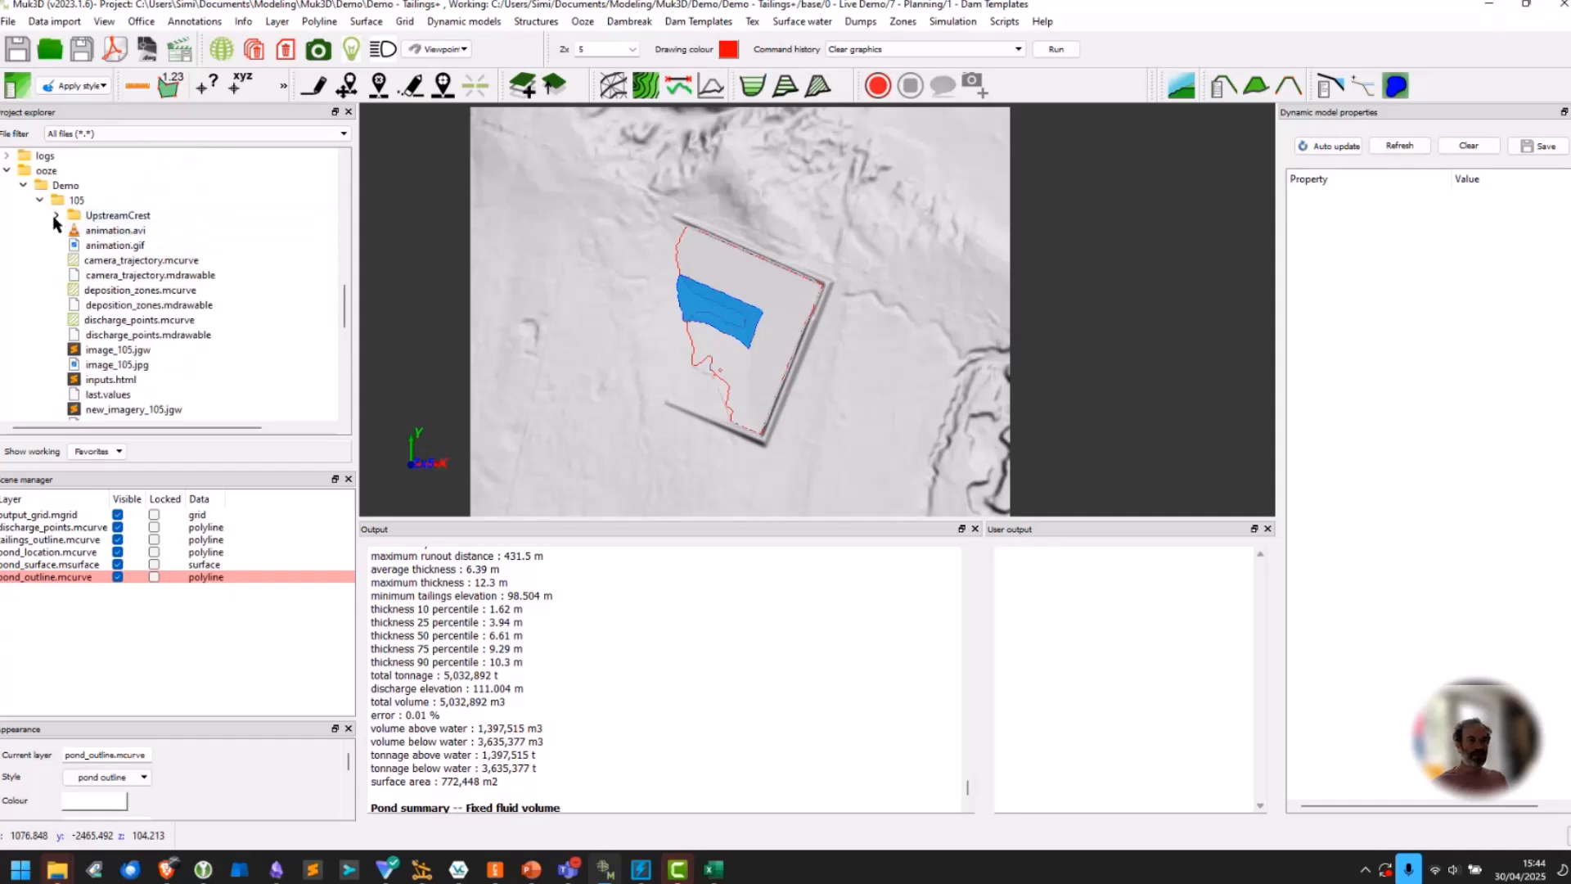
pyautogui.click(40, 200)
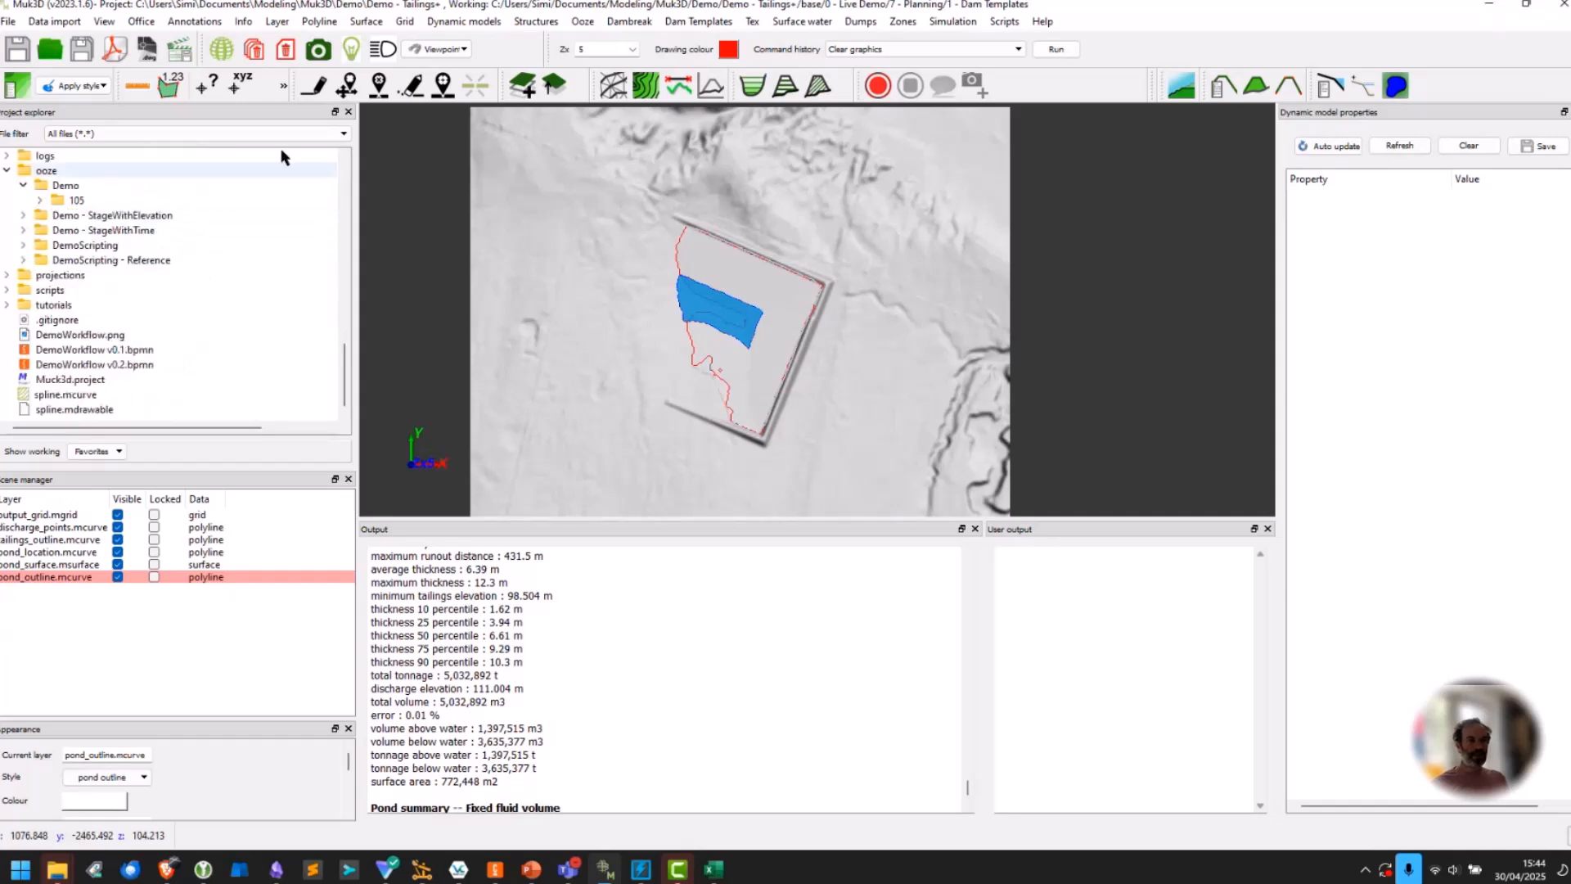
# Create a new deposition run with scenario Demo and year 110.
pyautogui.click(582, 22)
pyautogui.moveTo(737, 42)
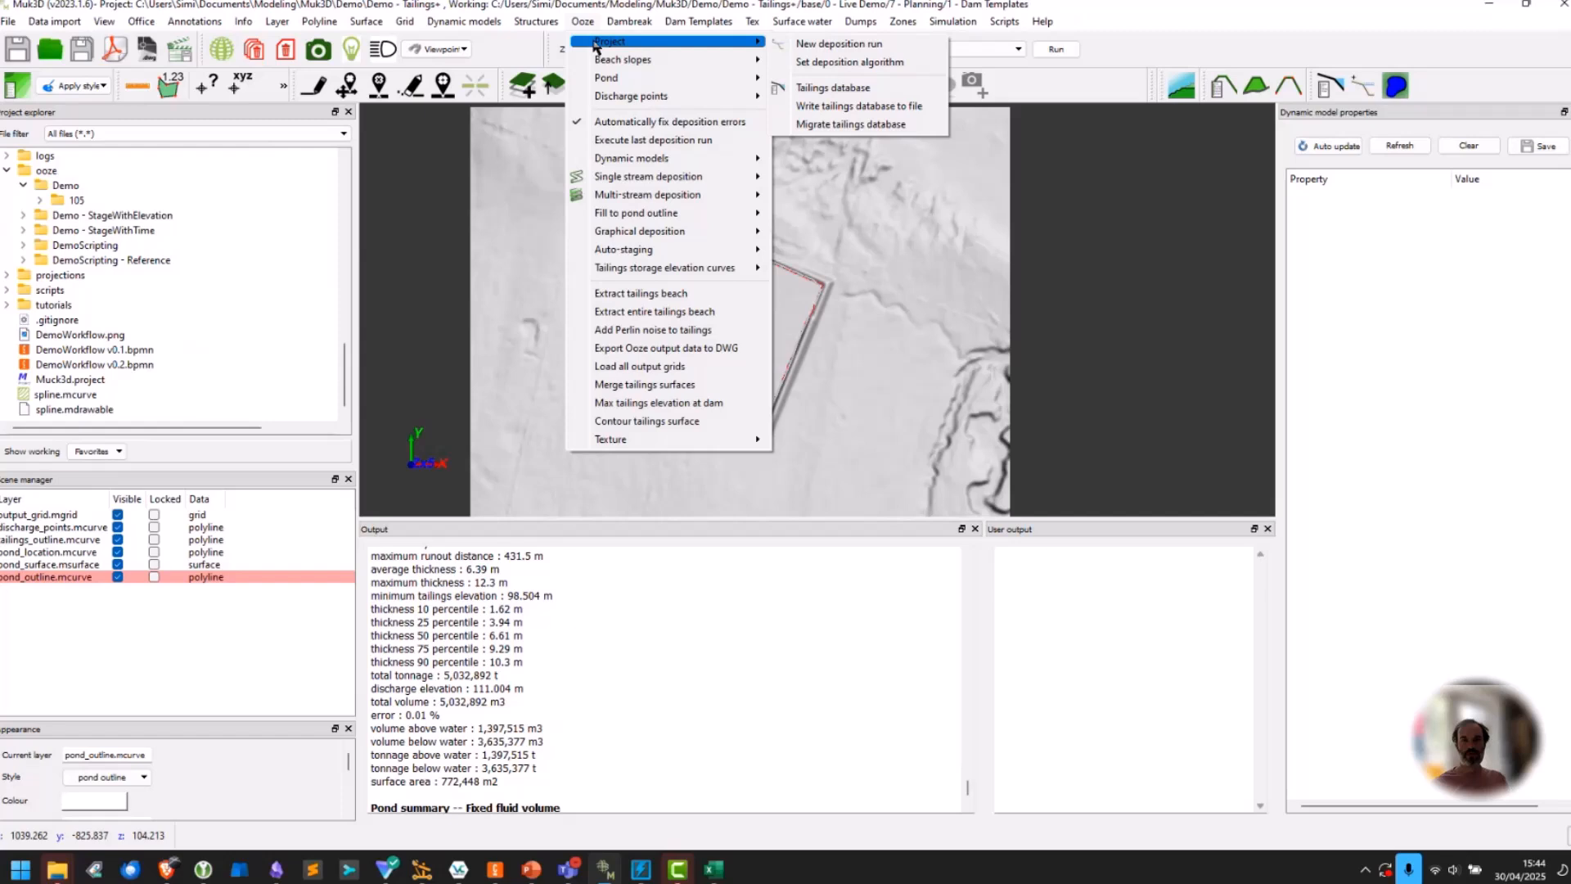
pyautogui.click(826, 43)
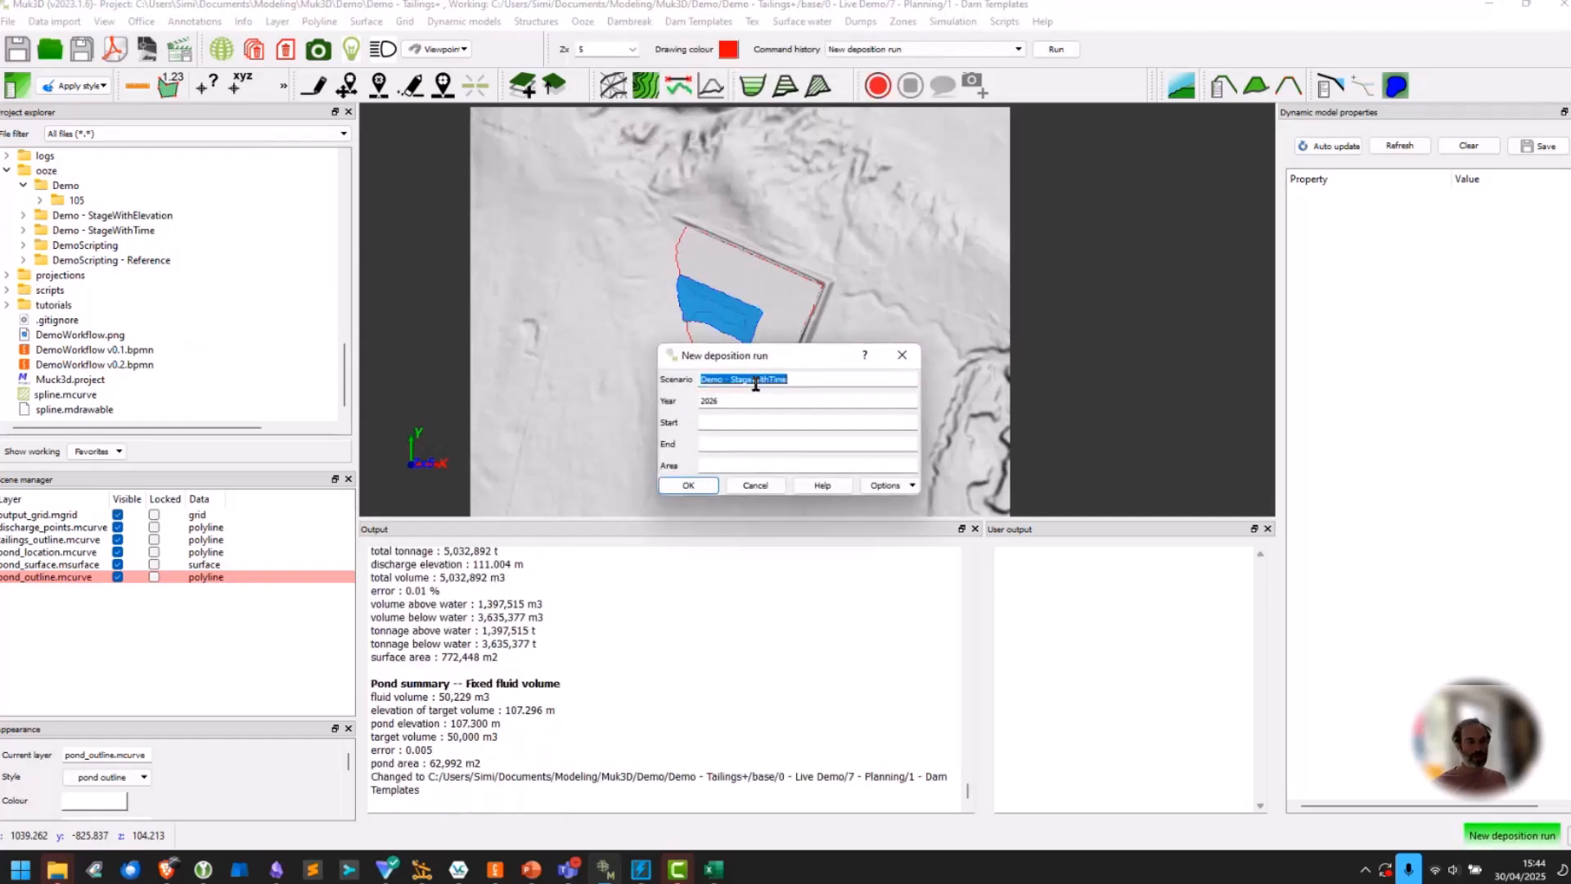
pyautogui.click(728, 377)
pyautogui.moveTo(729, 377); pyautogui.dragTo(819, 381)
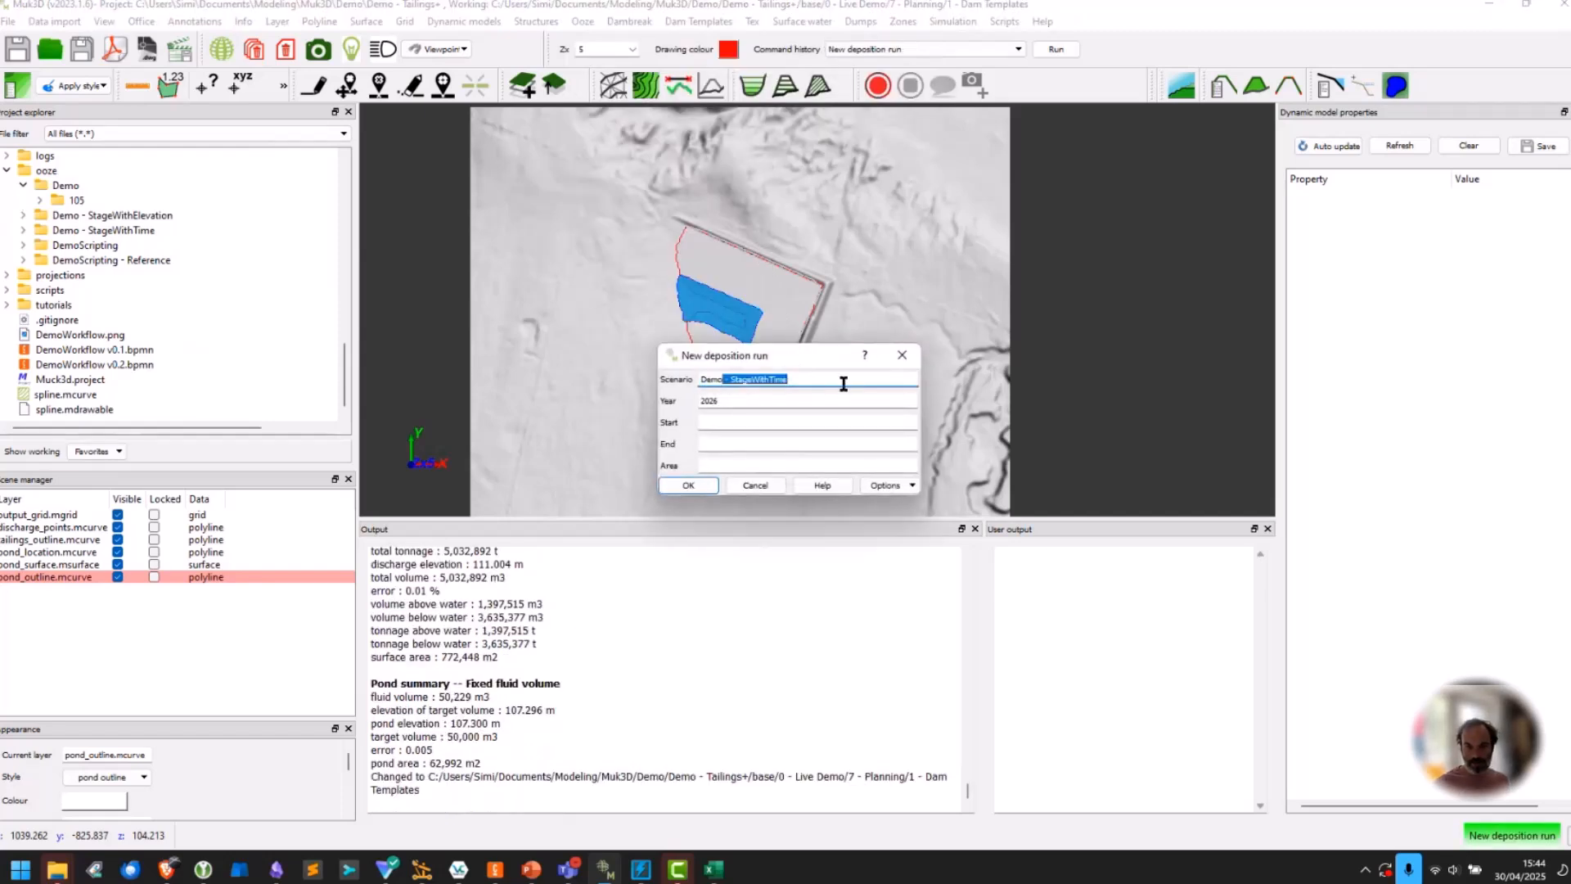
pyautogui.press('BackSpace')
pyautogui.click(683, 417)
pyautogui.press('Tab')
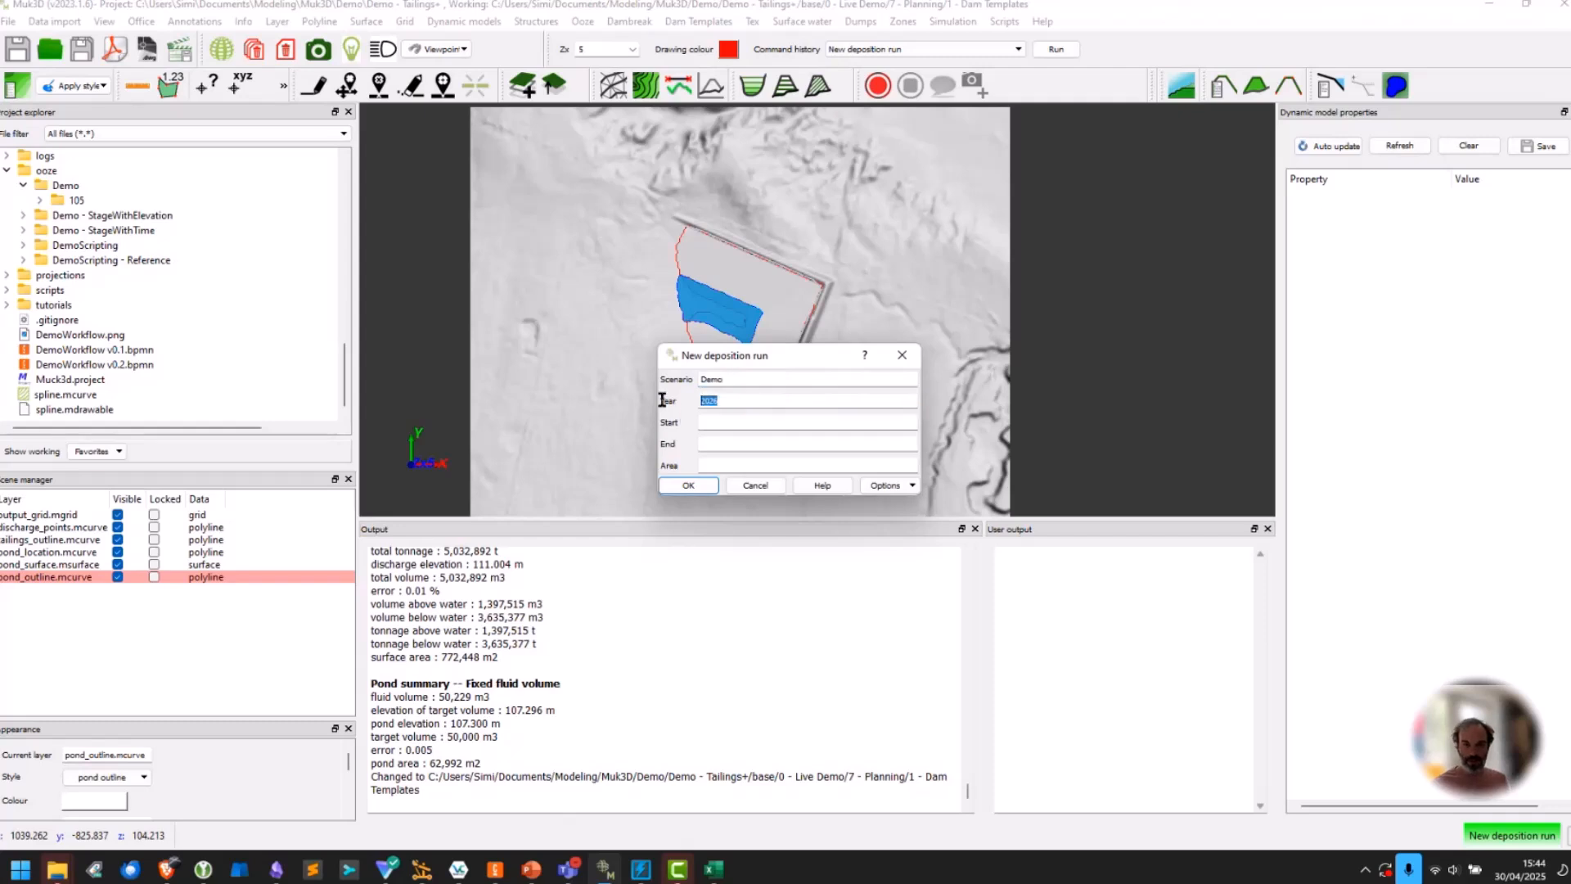
pyautogui.write('110')
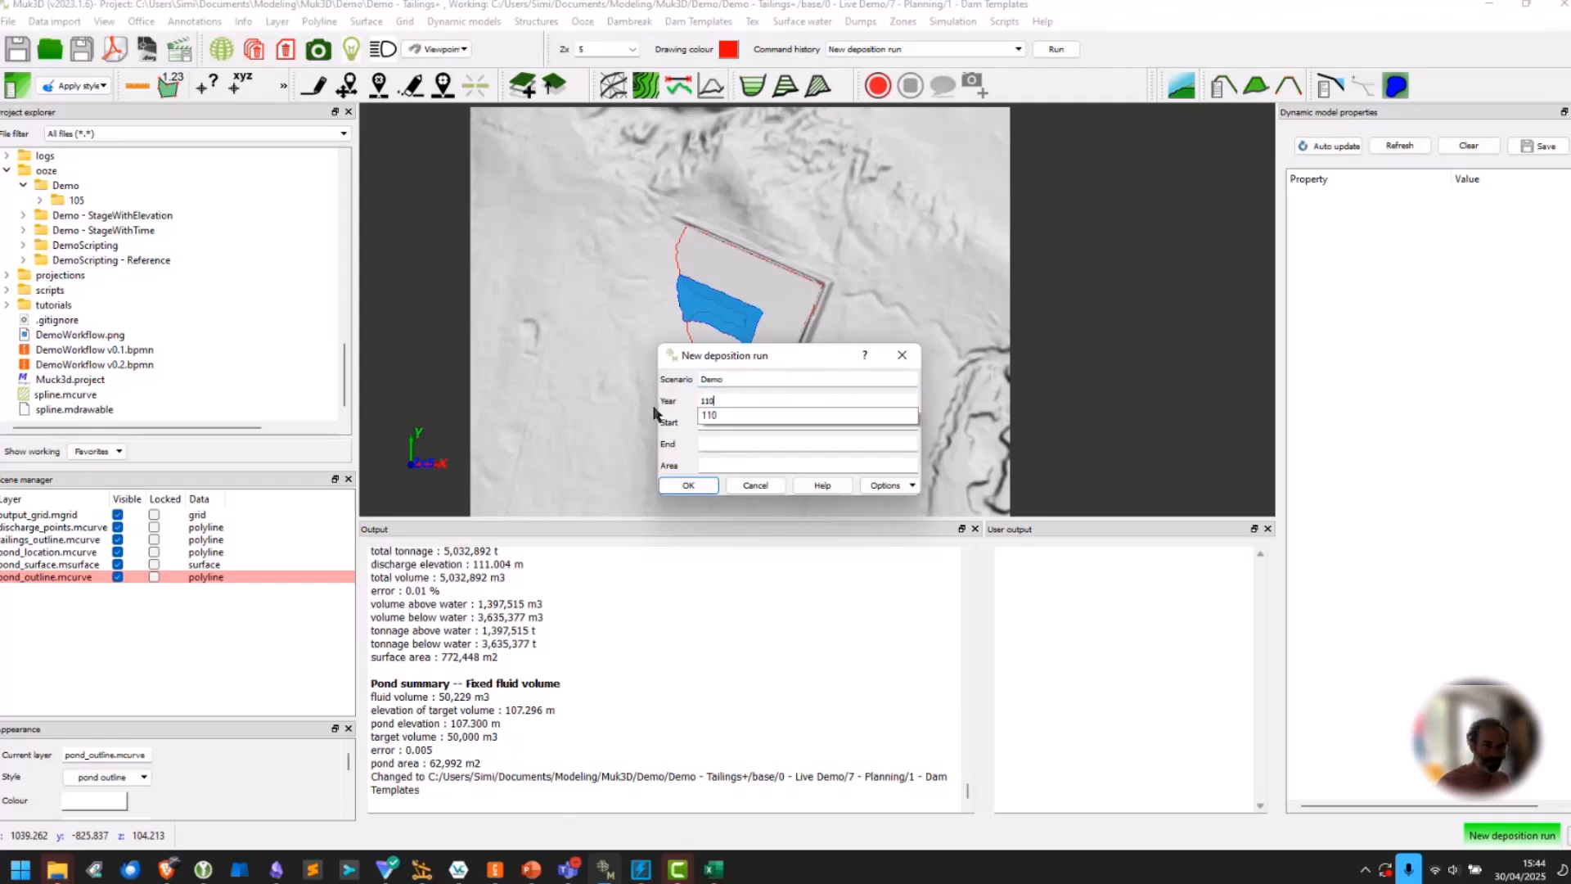
pyautogui.click(697, 488)
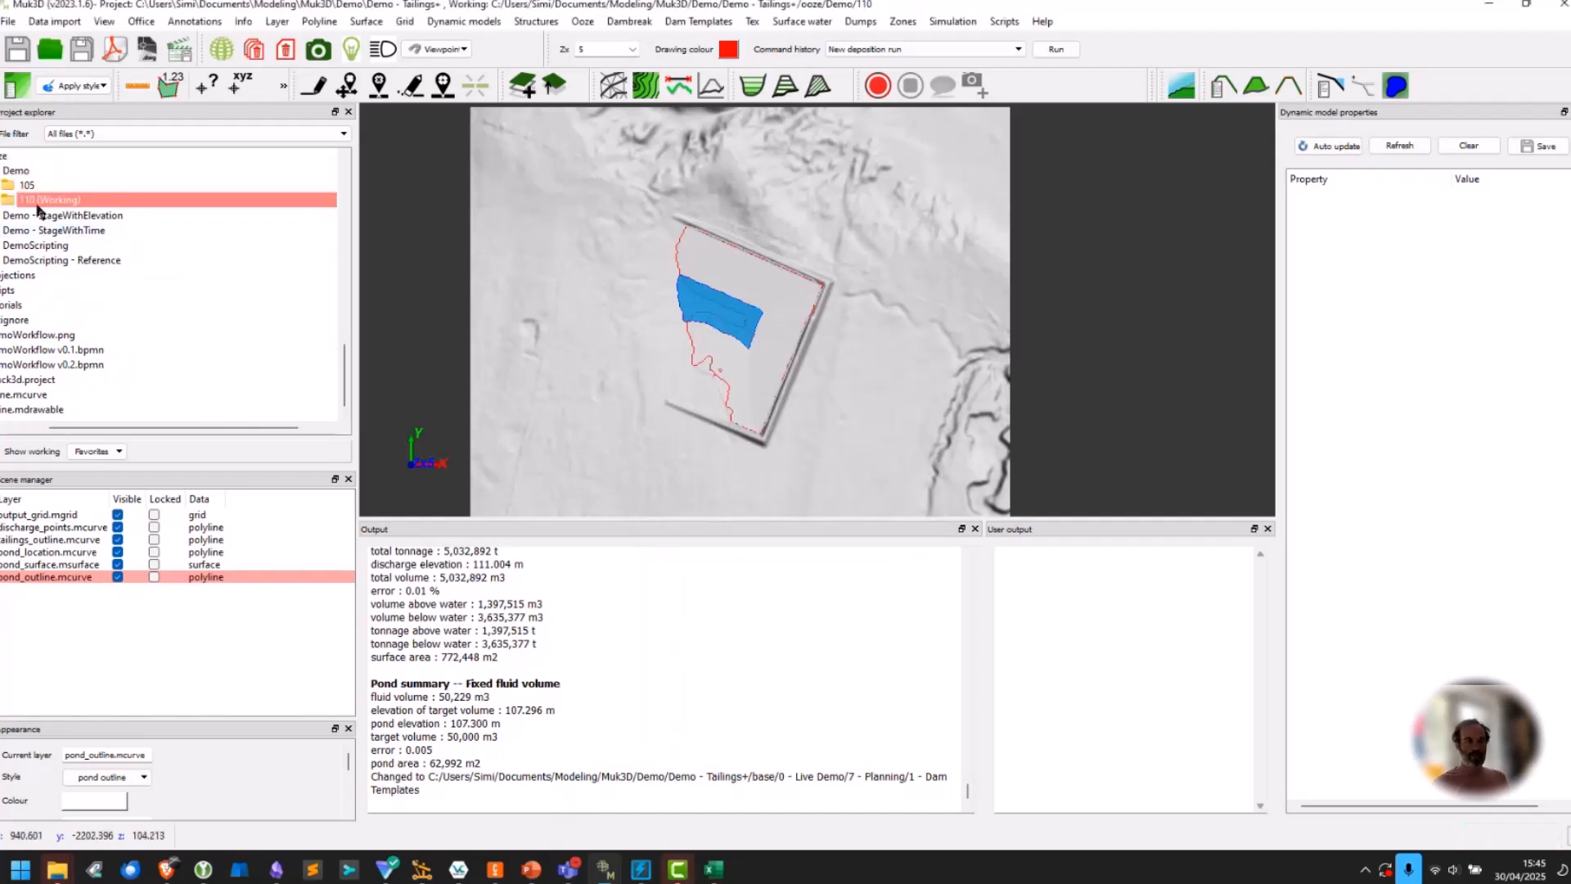
# Start raising a dam, choosing the single profile dam UpstreamCrest with a target elevation of 110 m.
pyautogui.click(702, 23)
pyautogui.moveTo(741, 79)
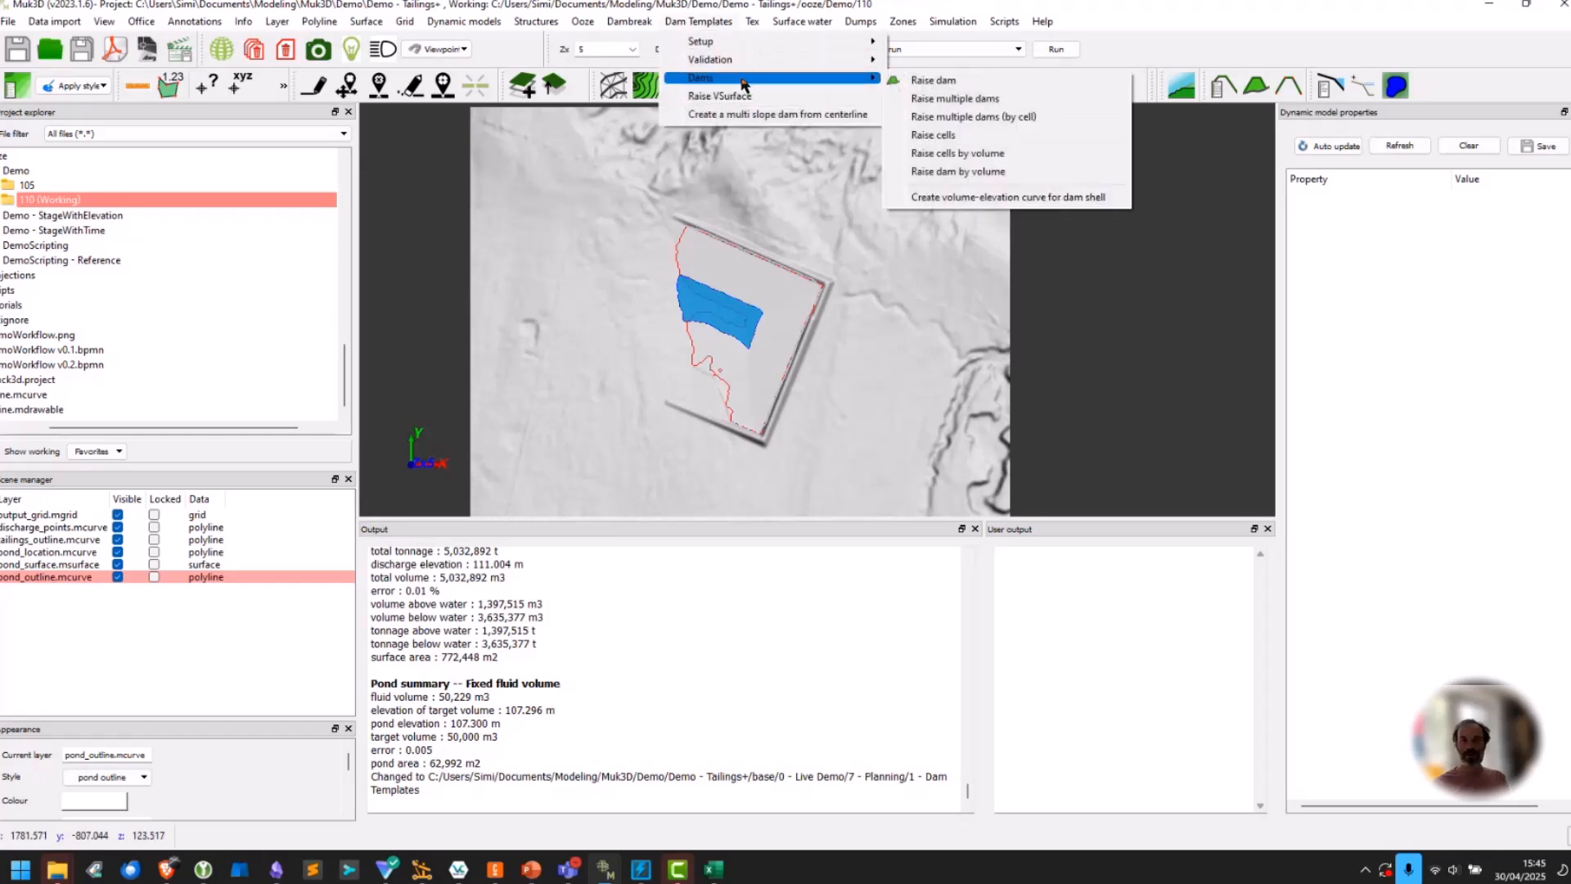
pyautogui.click(933, 80)
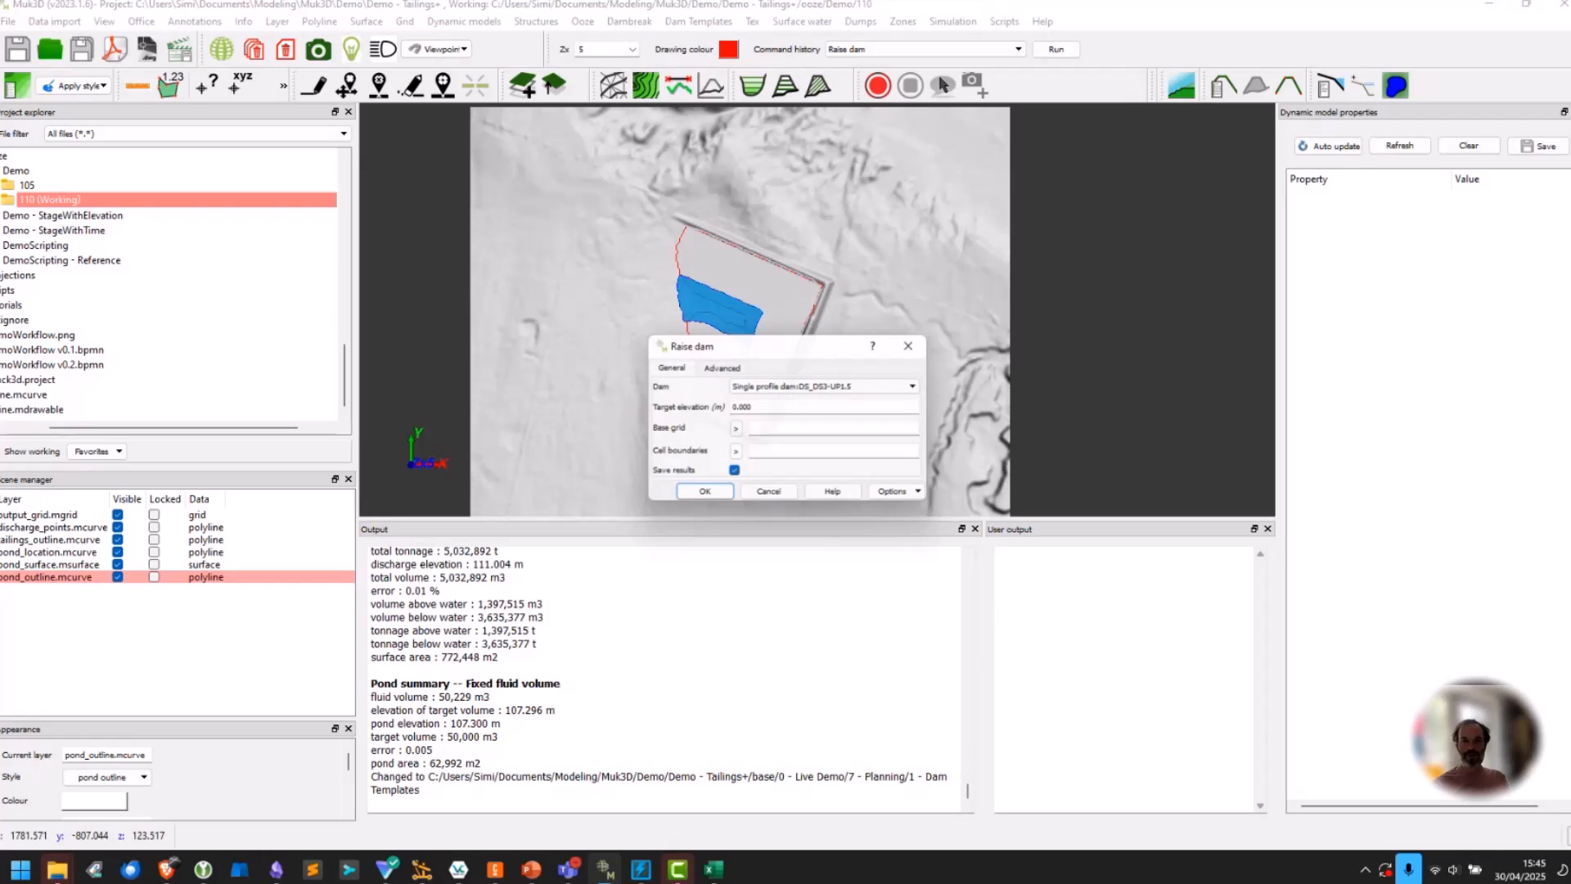
pyautogui.click(827, 393)
pyautogui.click(820, 409)
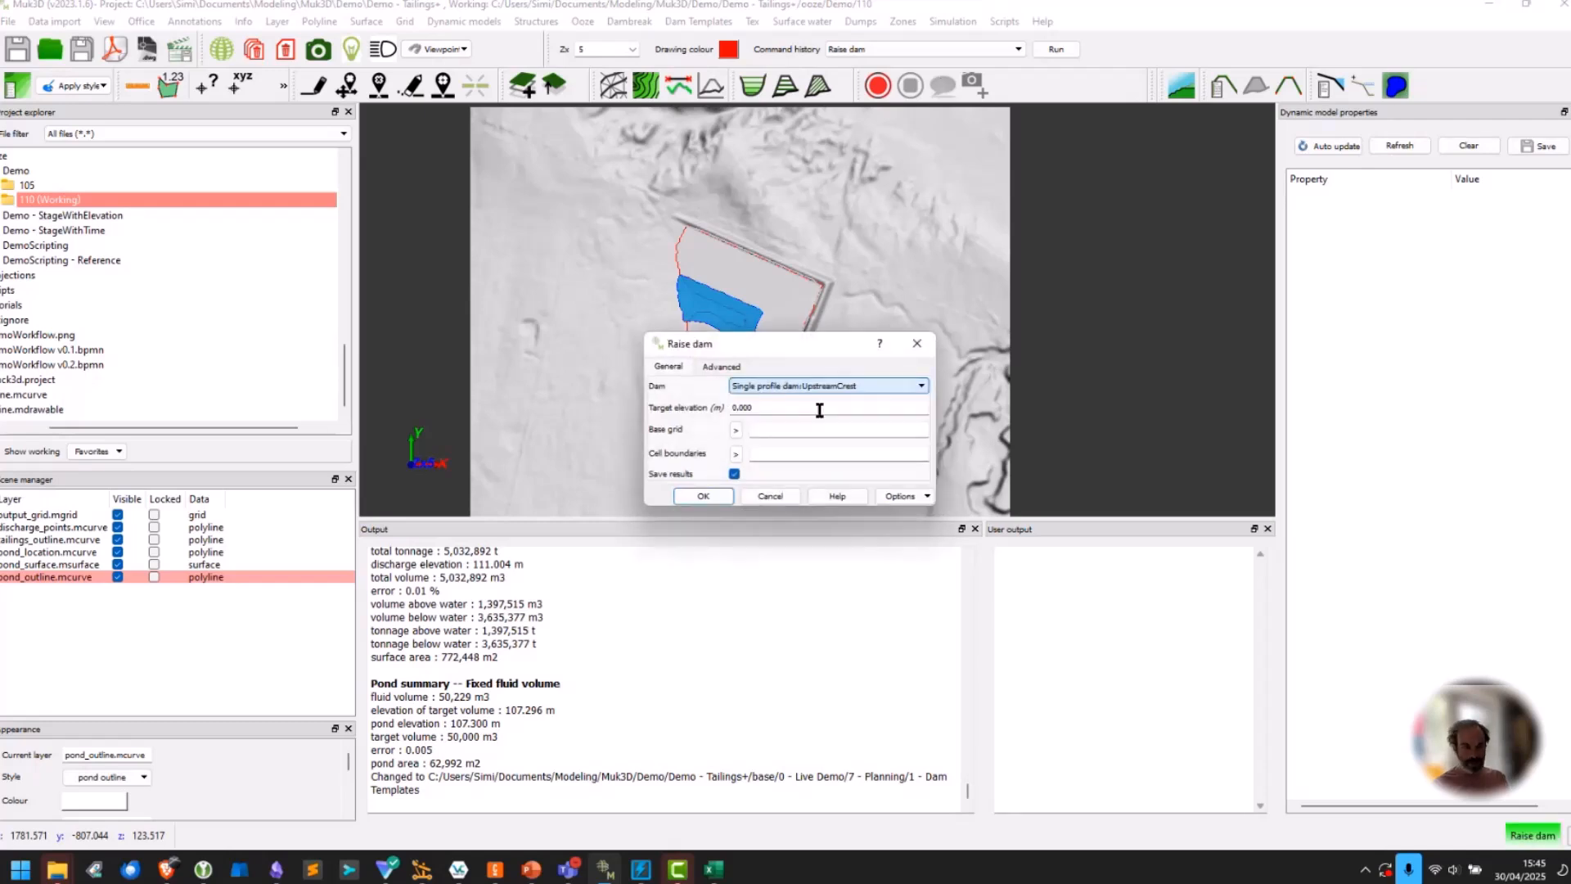
pyautogui.moveTo(774, 409); pyautogui.dragTo(700, 415)
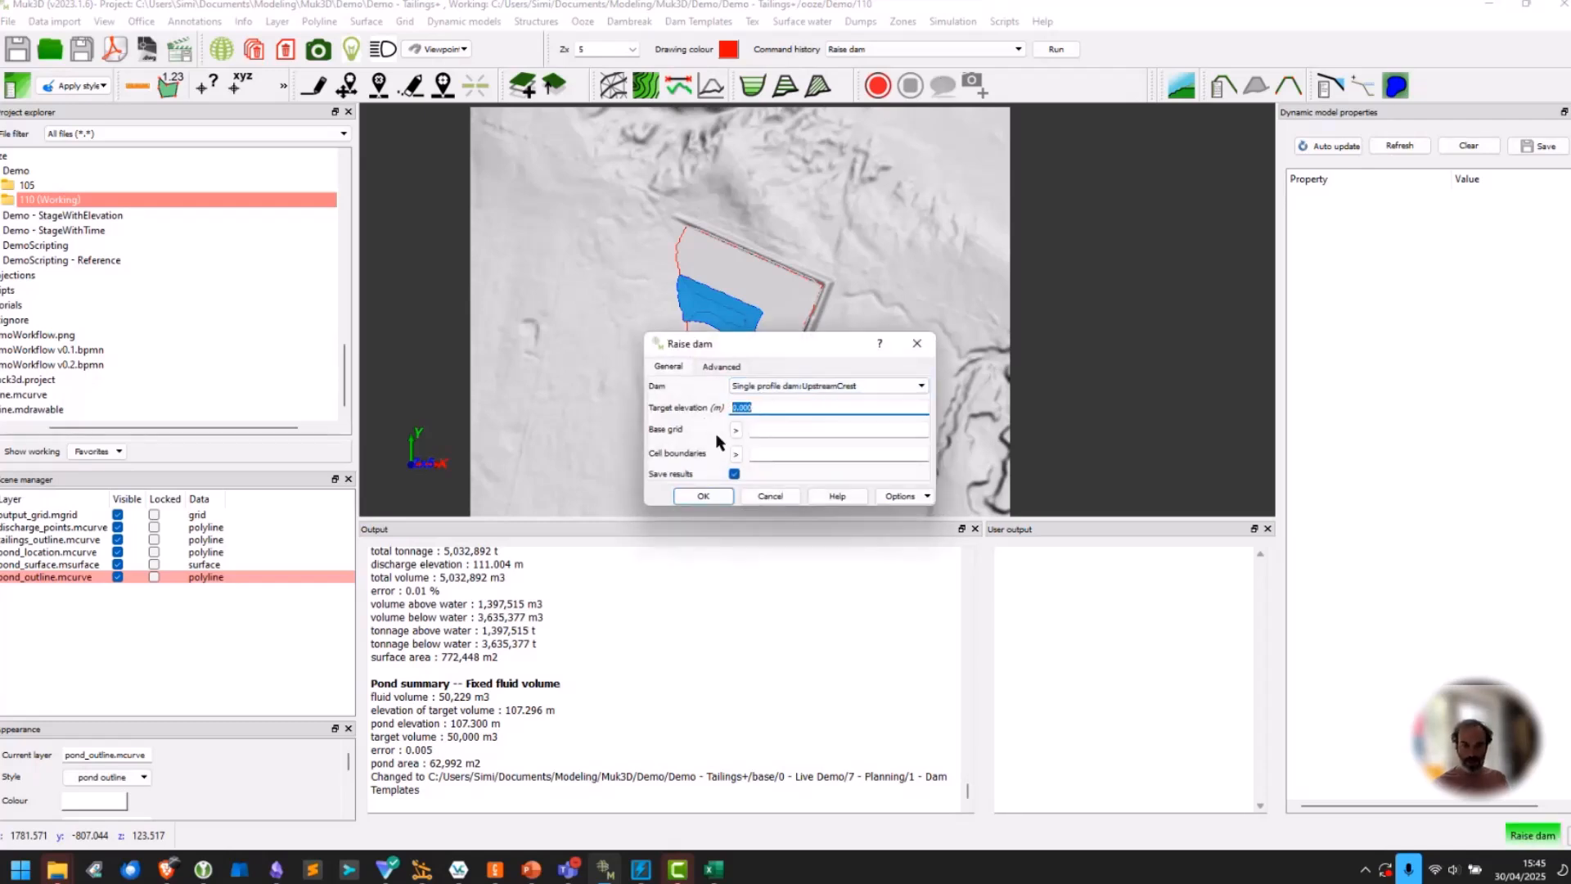
pyautogui.write('11')
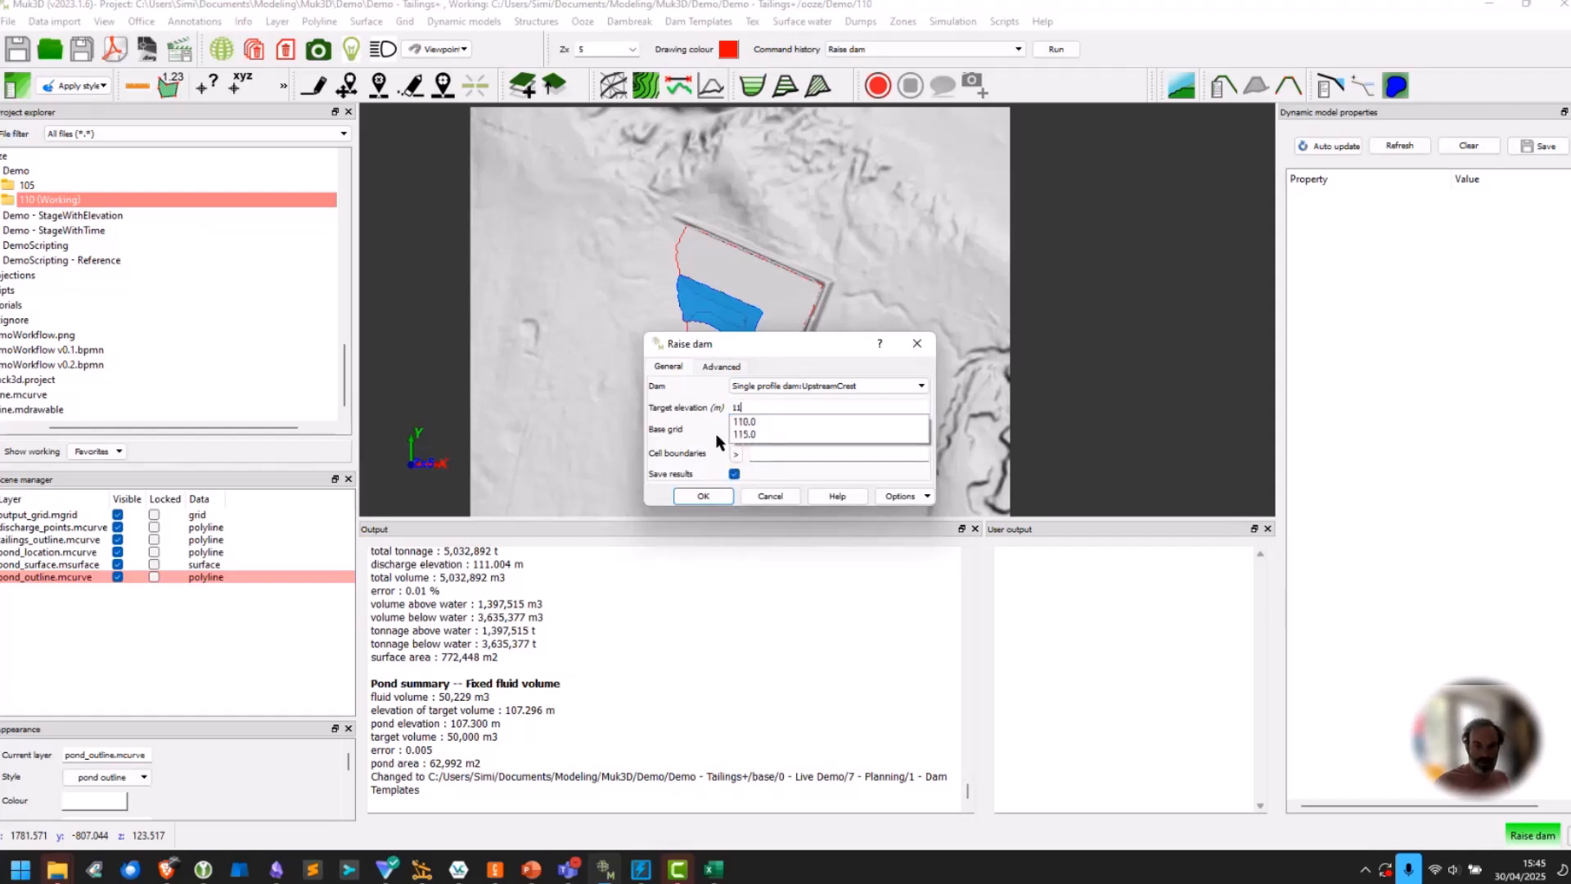
pyautogui.write('0')
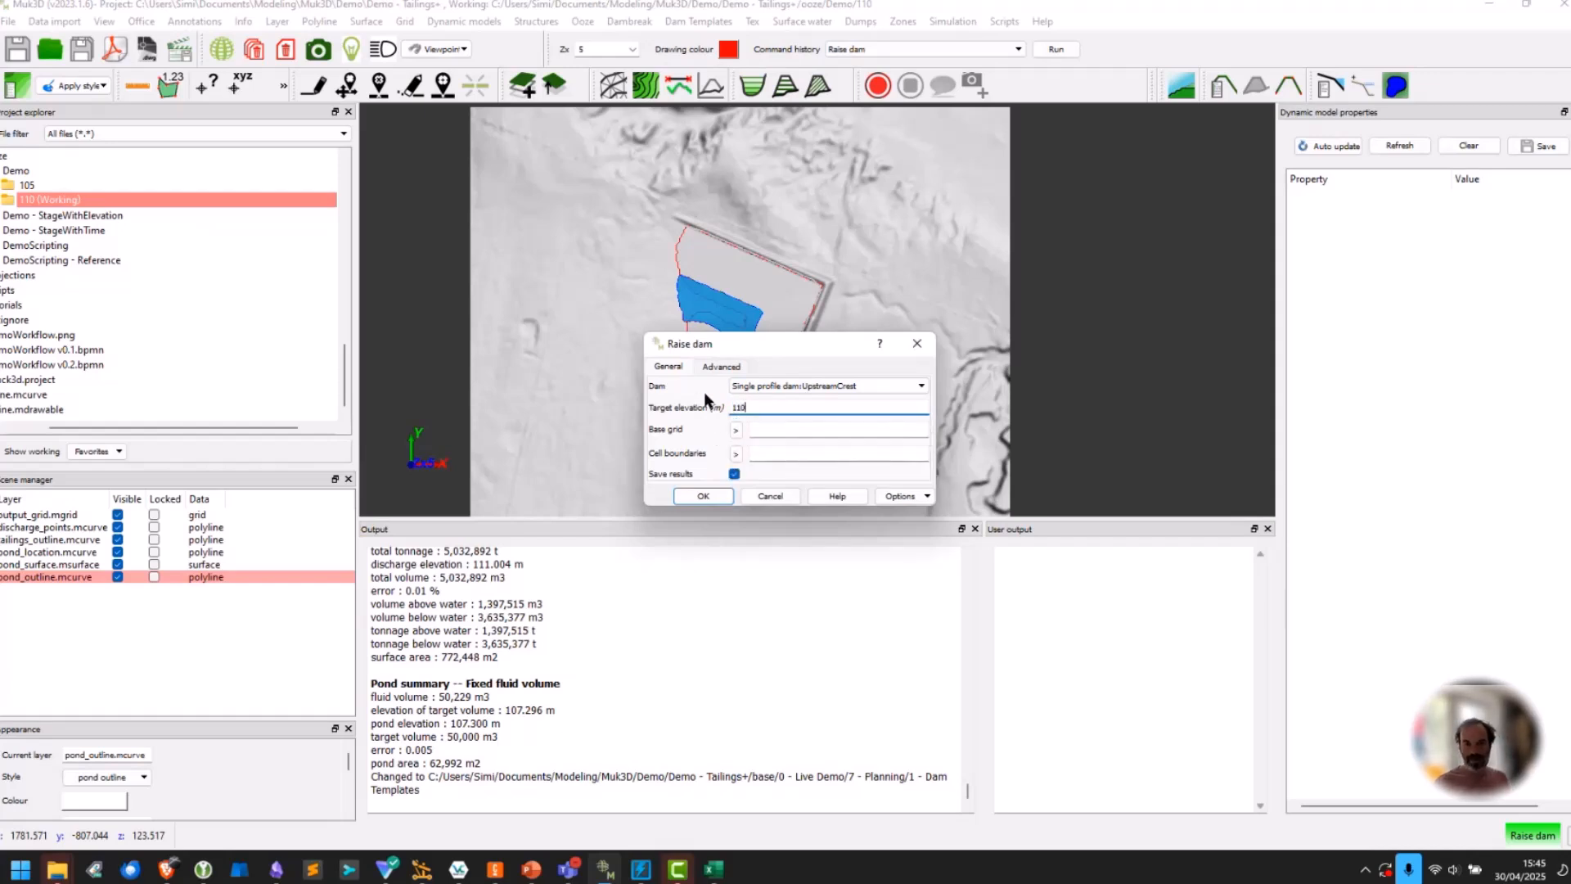
# Use output_grid.mgrid from the Demo/105 folder as the base grid for the dam raise.
pyautogui.click(736, 429)
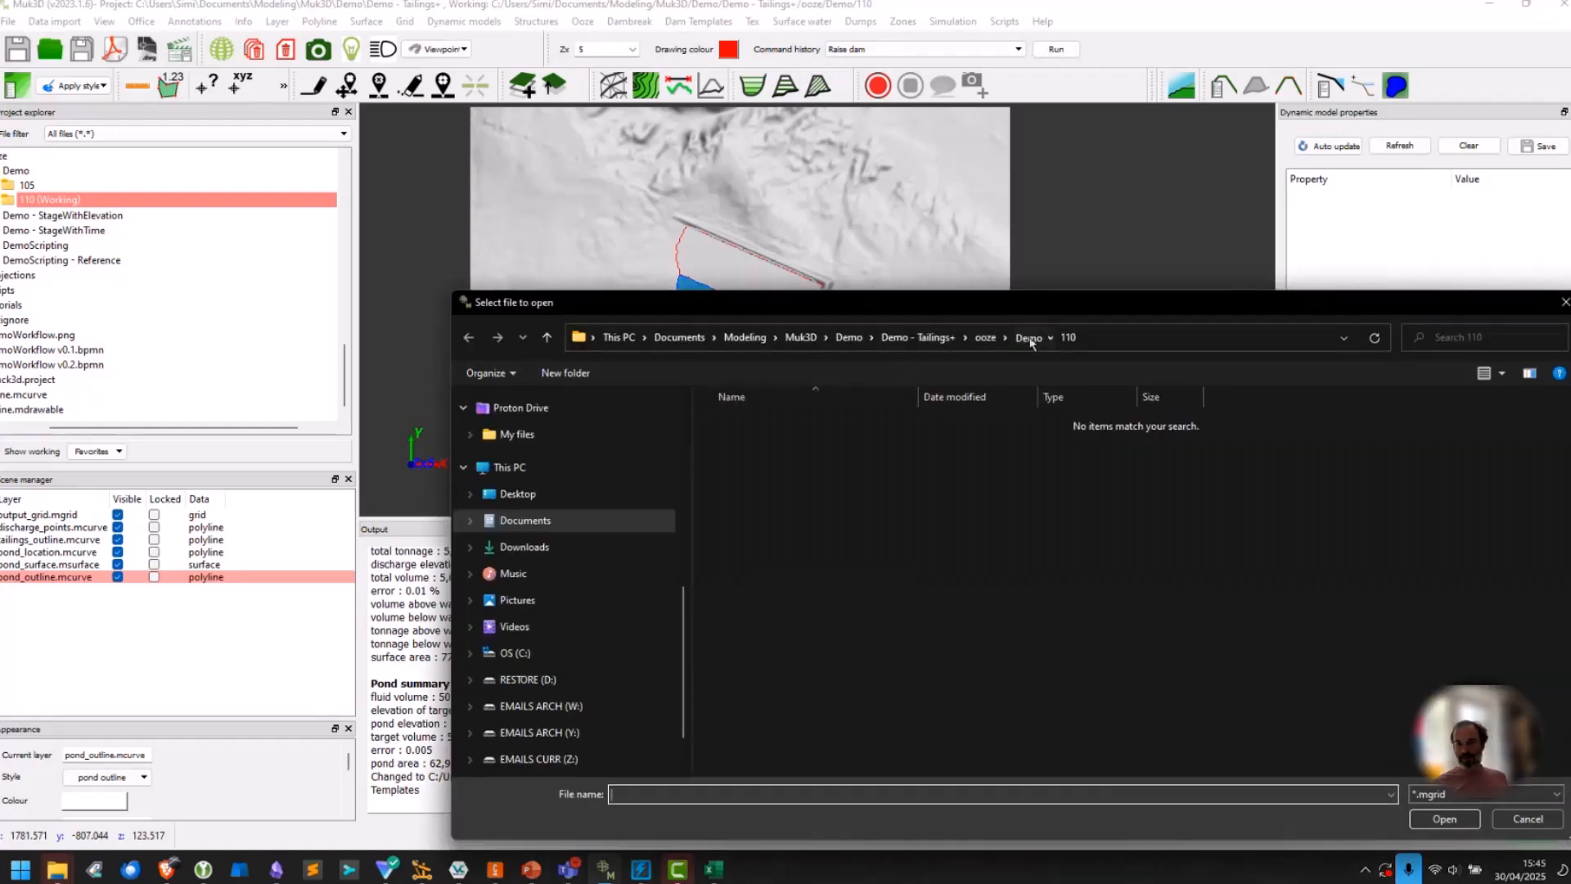
pyautogui.click(1029, 339)
pyautogui.doubleClick(724, 423)
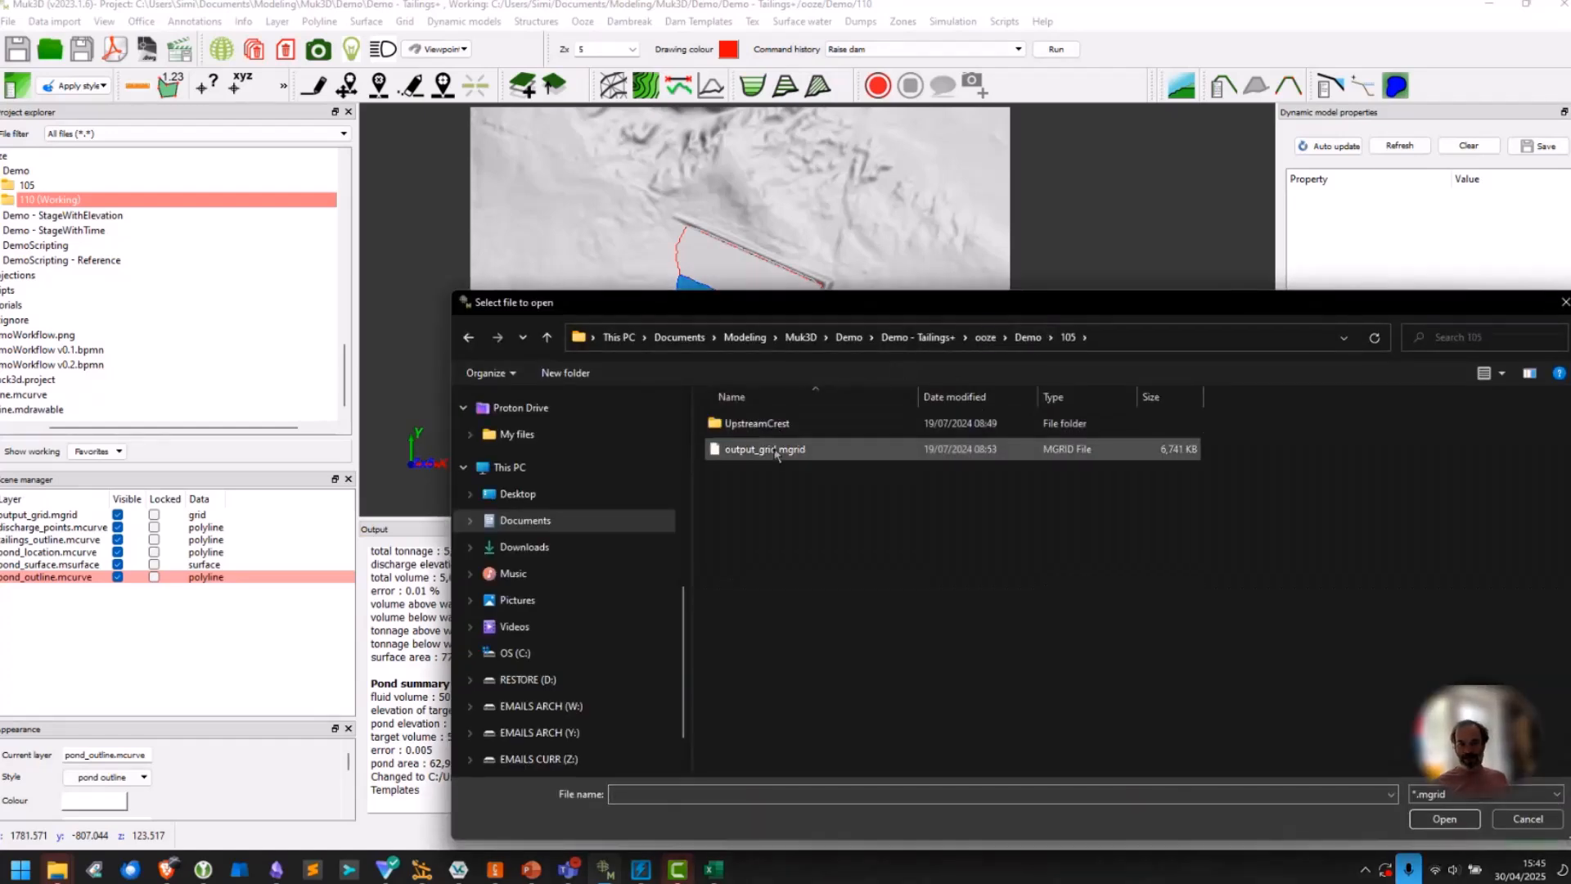
pyautogui.doubleClick(774, 451)
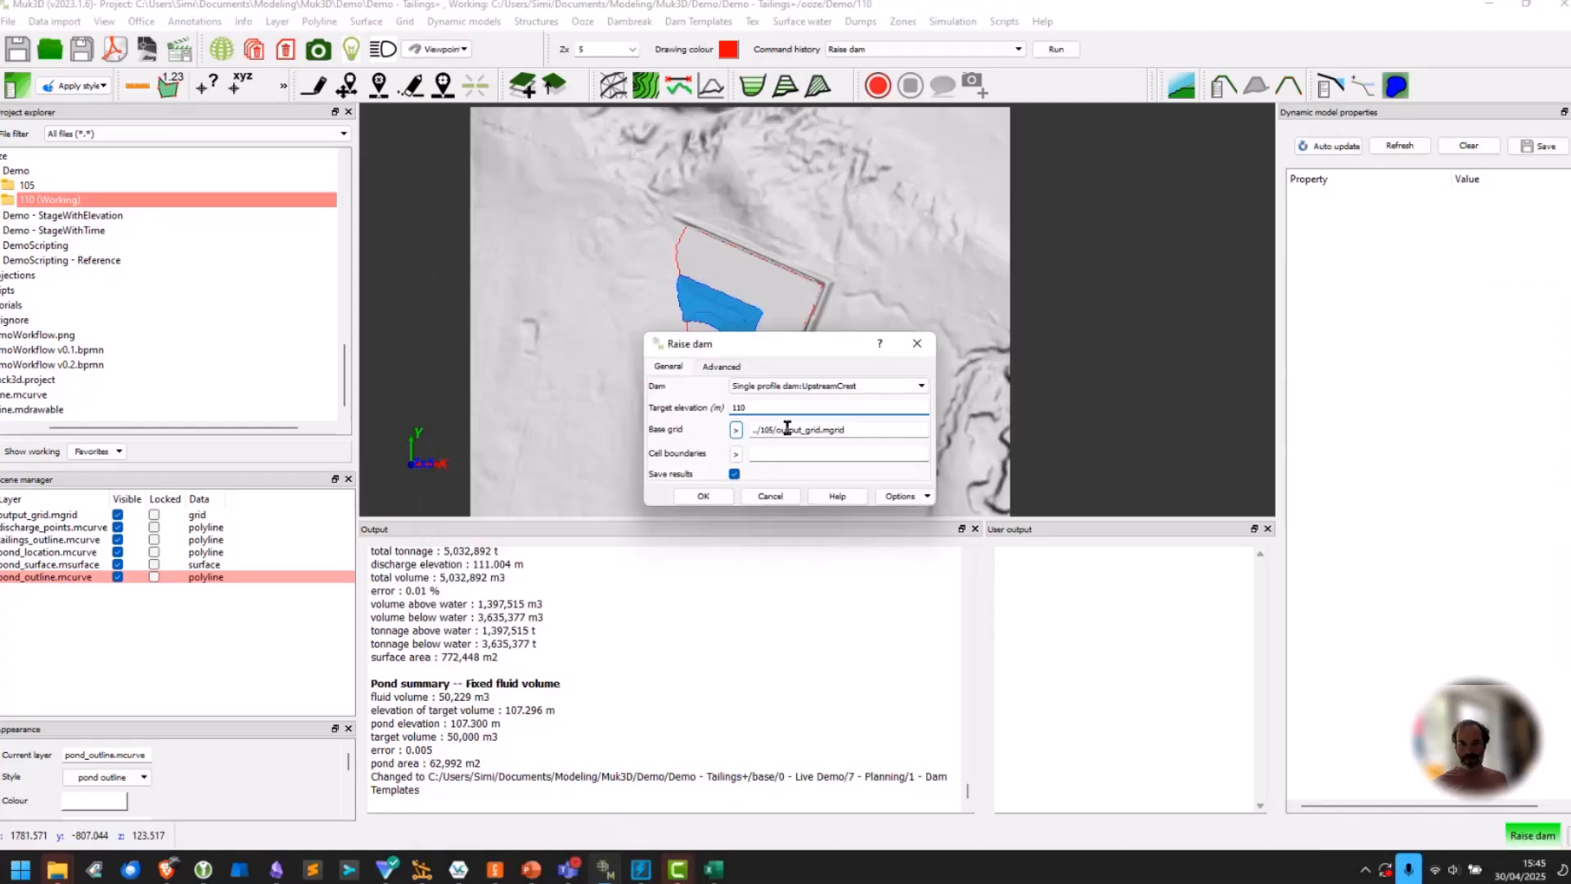
# Enable generating discharge points upstream and run the dam raise.
pyautogui.click(707, 368)
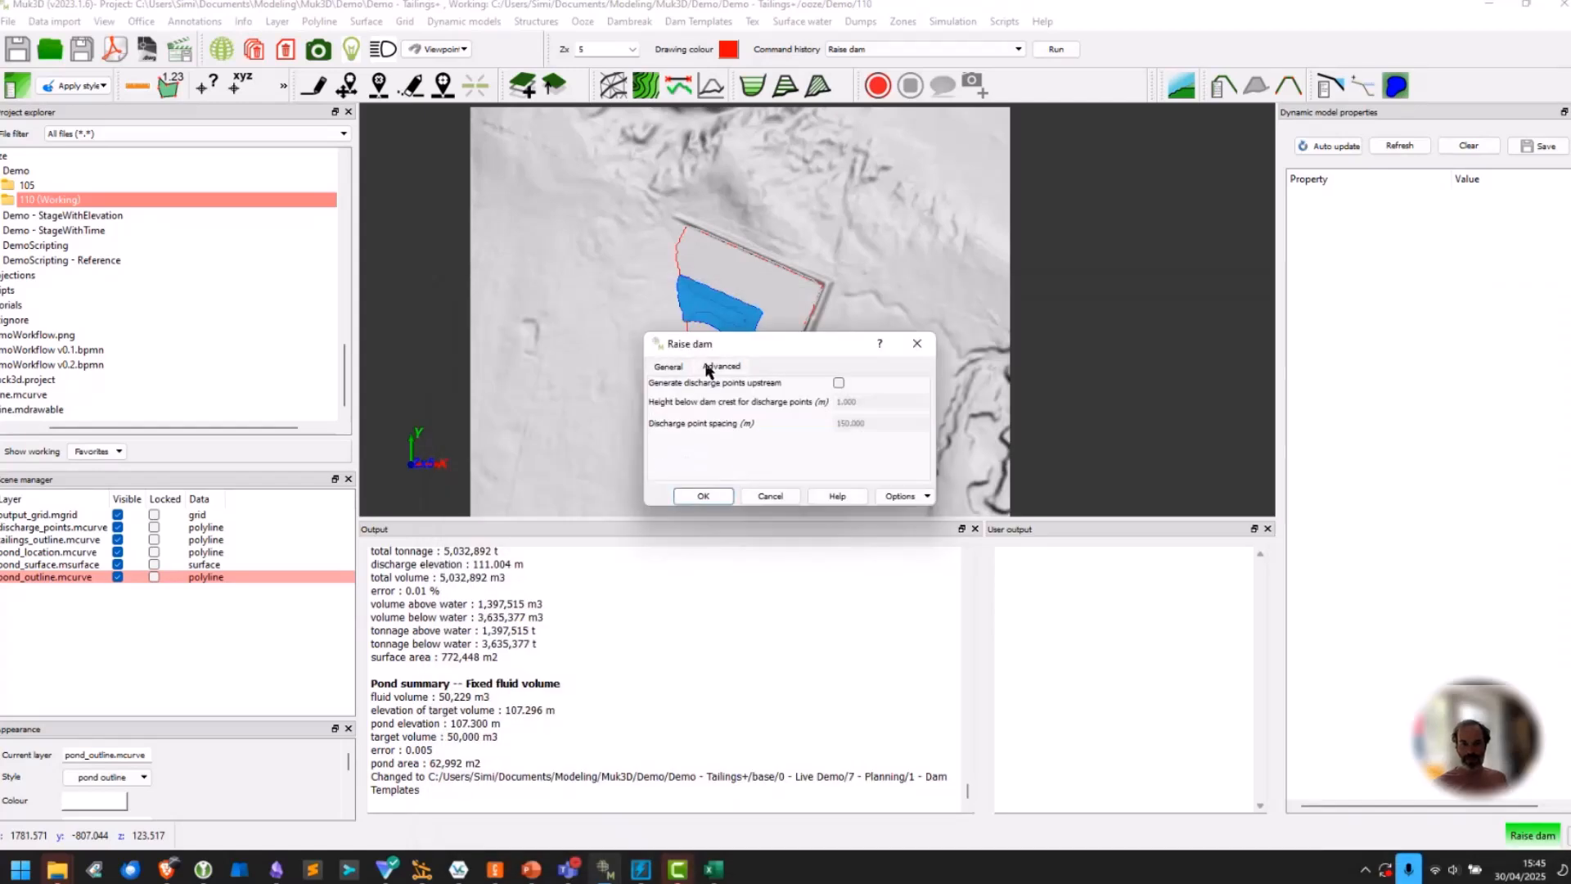
pyautogui.click(839, 382)
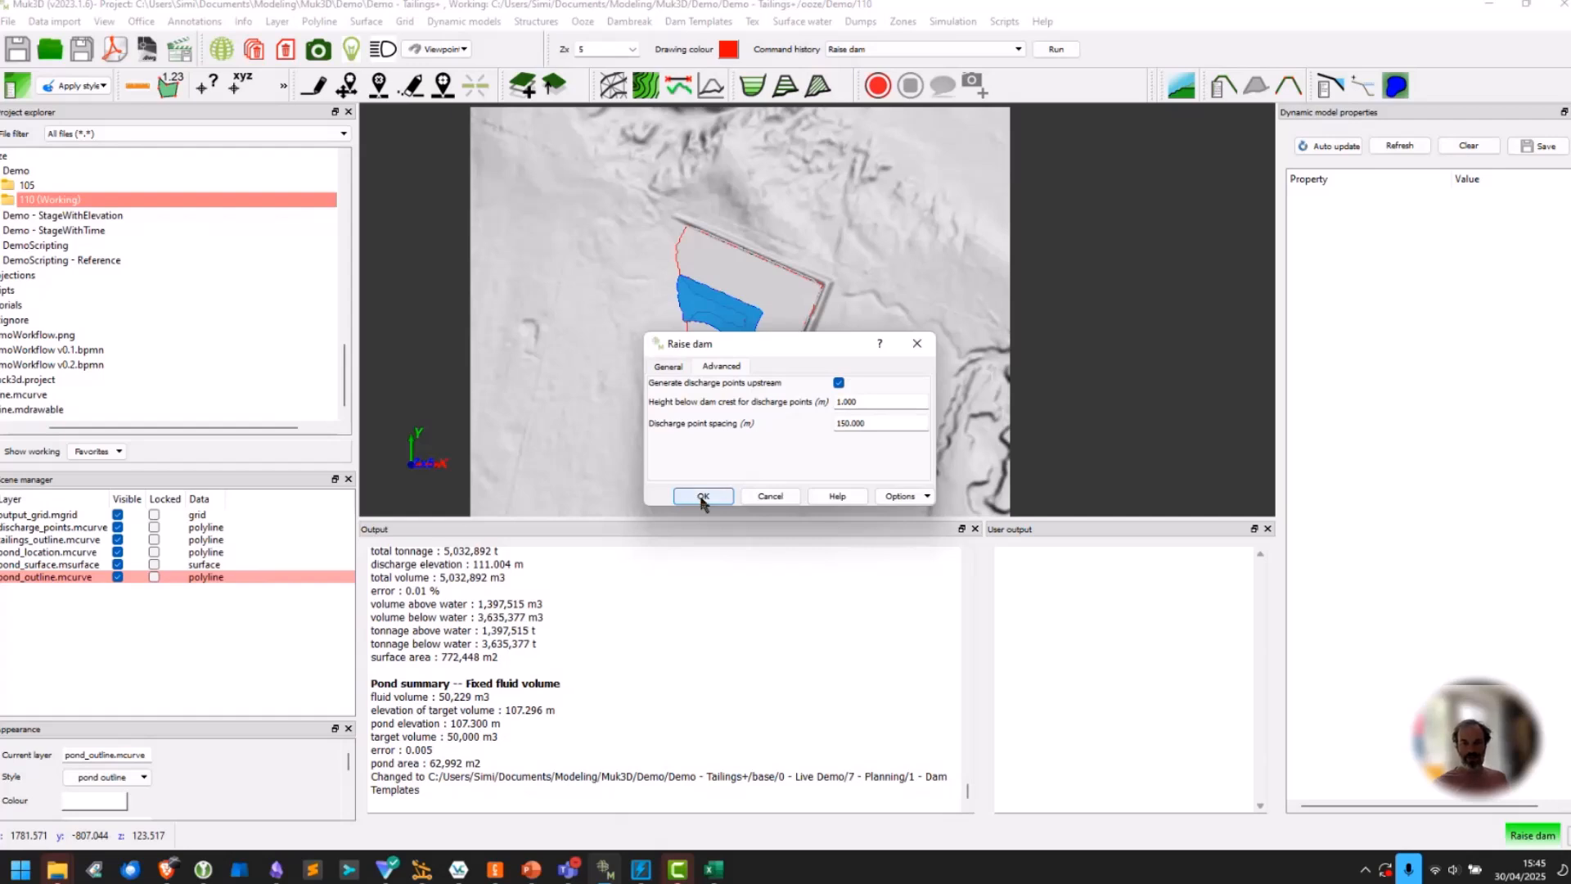
pyautogui.click(702, 496)
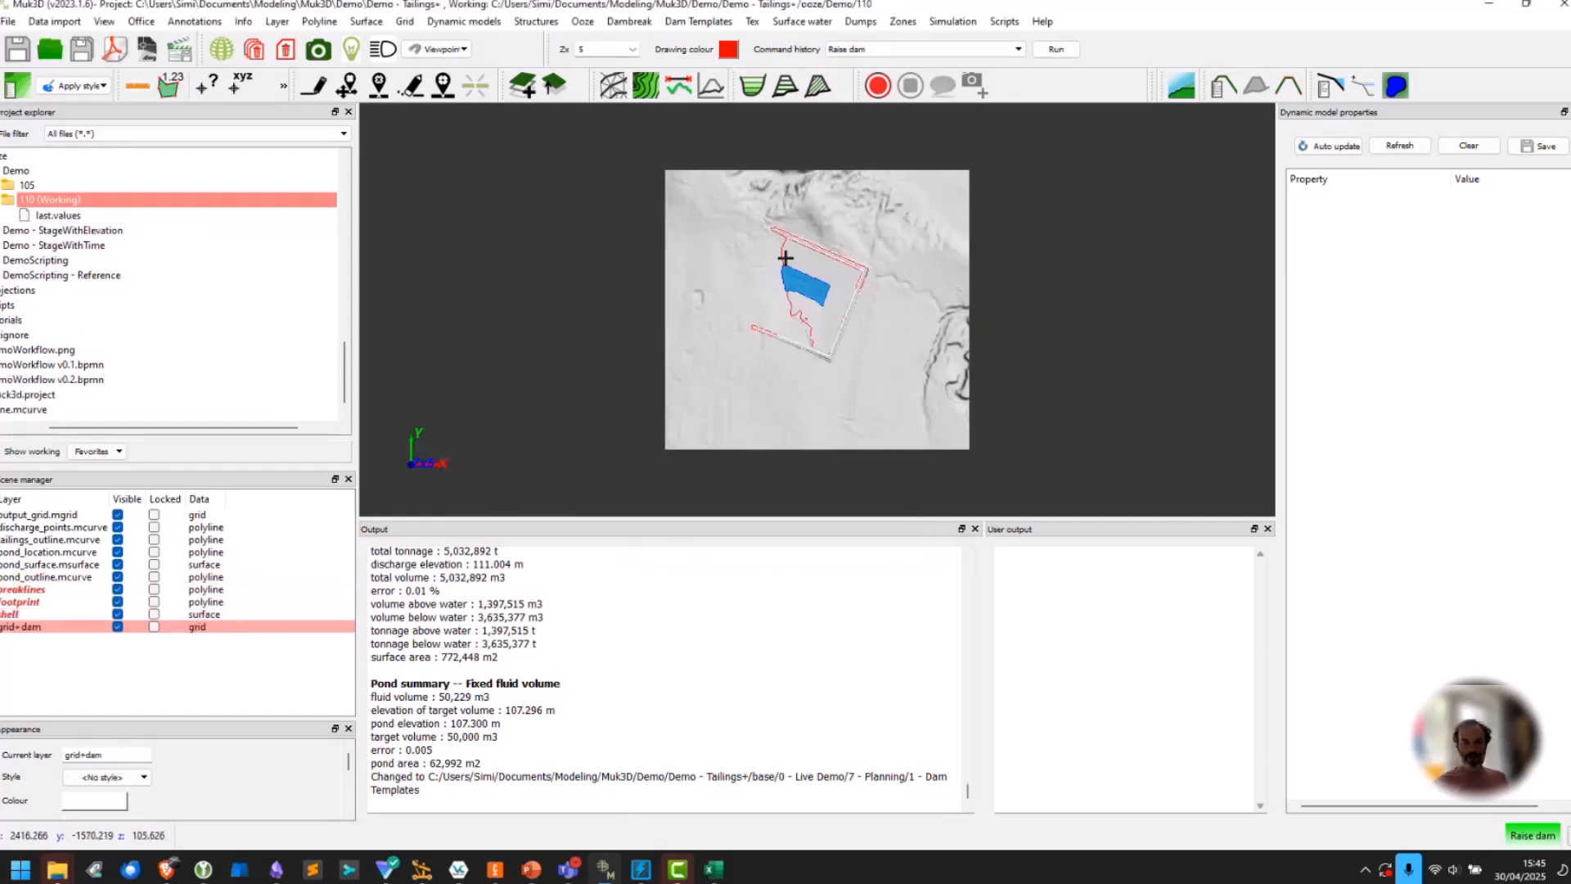
# Cut a two-point section through all loaded surfaces across the raised east embankment, and view its plot.
pyautogui.scroll(5, 846, 270)
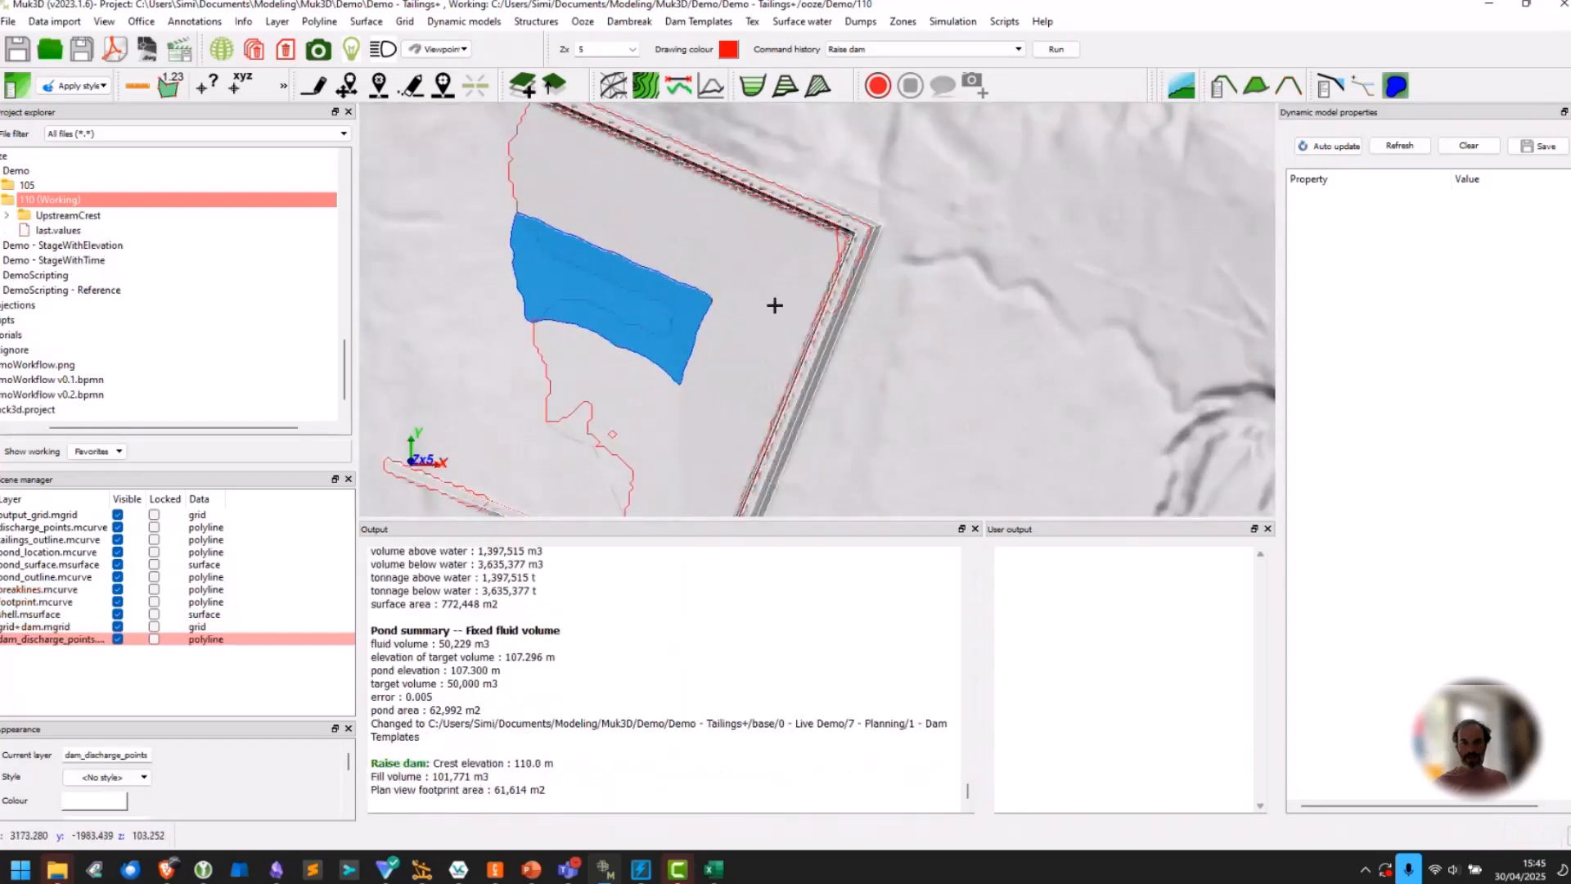
pyautogui.moveTo(774, 305); pyautogui.dragTo(813, 239)
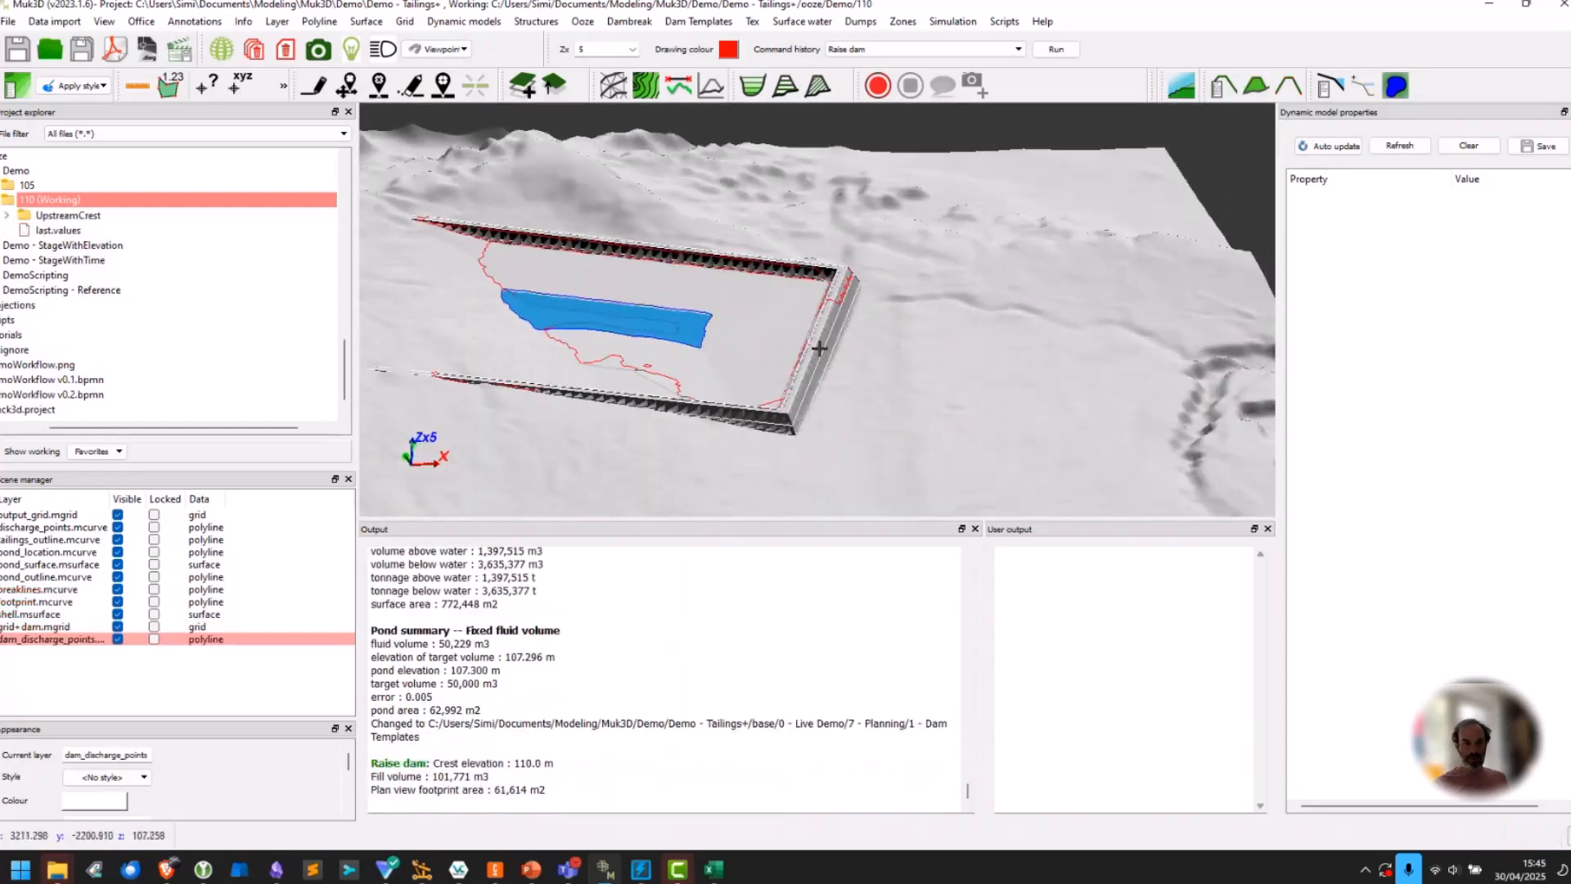
pyautogui.moveTo(819, 348); pyautogui.dragTo(753, 361)
pyautogui.press('p')
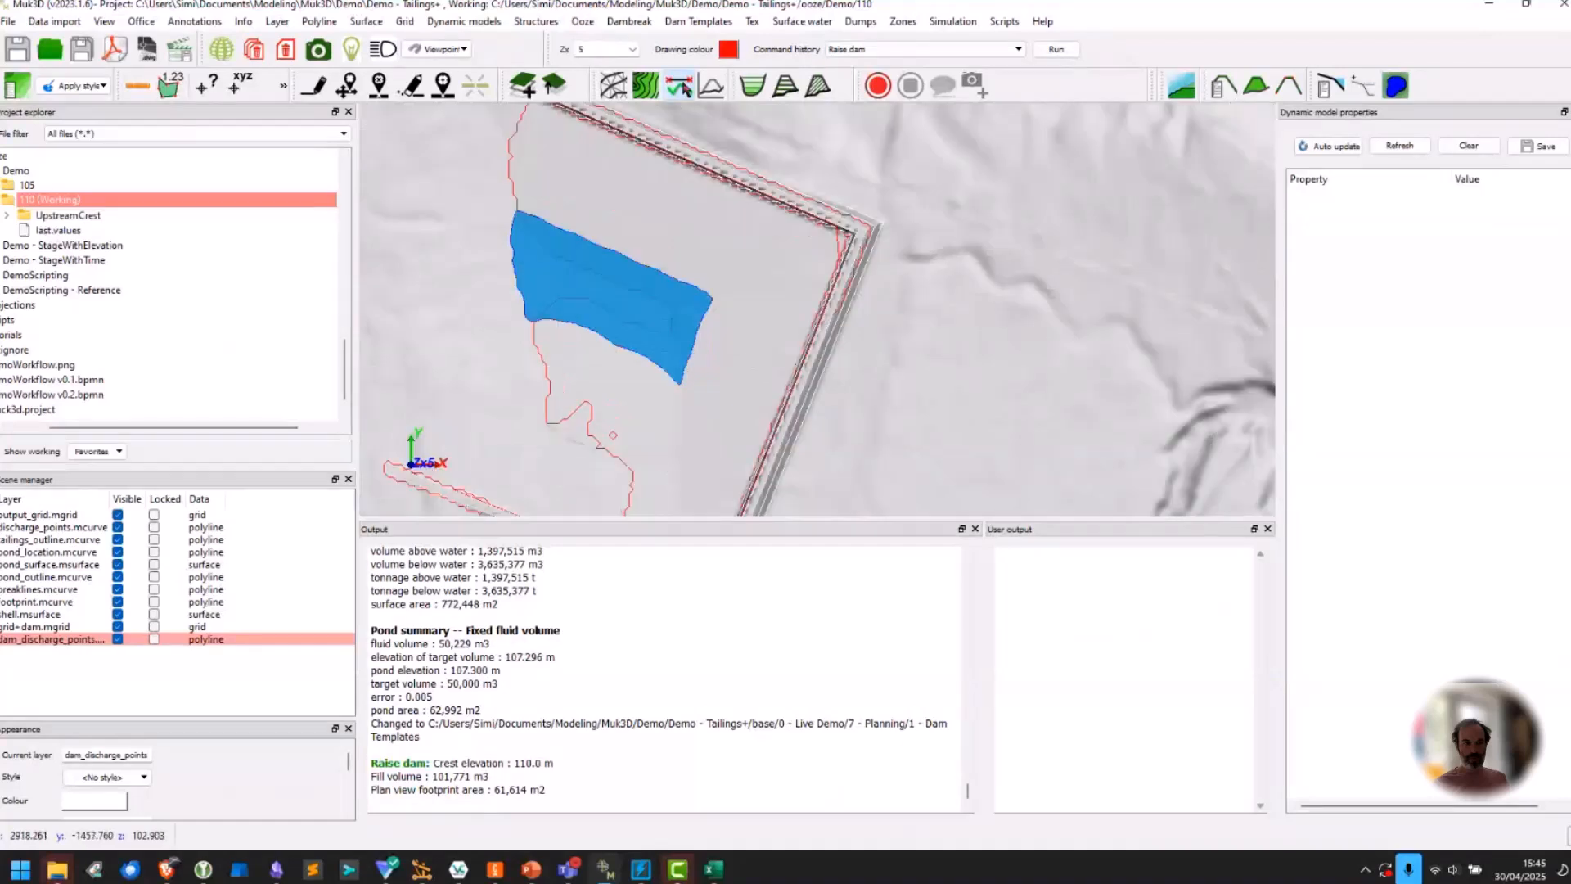
pyautogui.click(678, 85)
pyautogui.click(694, 436)
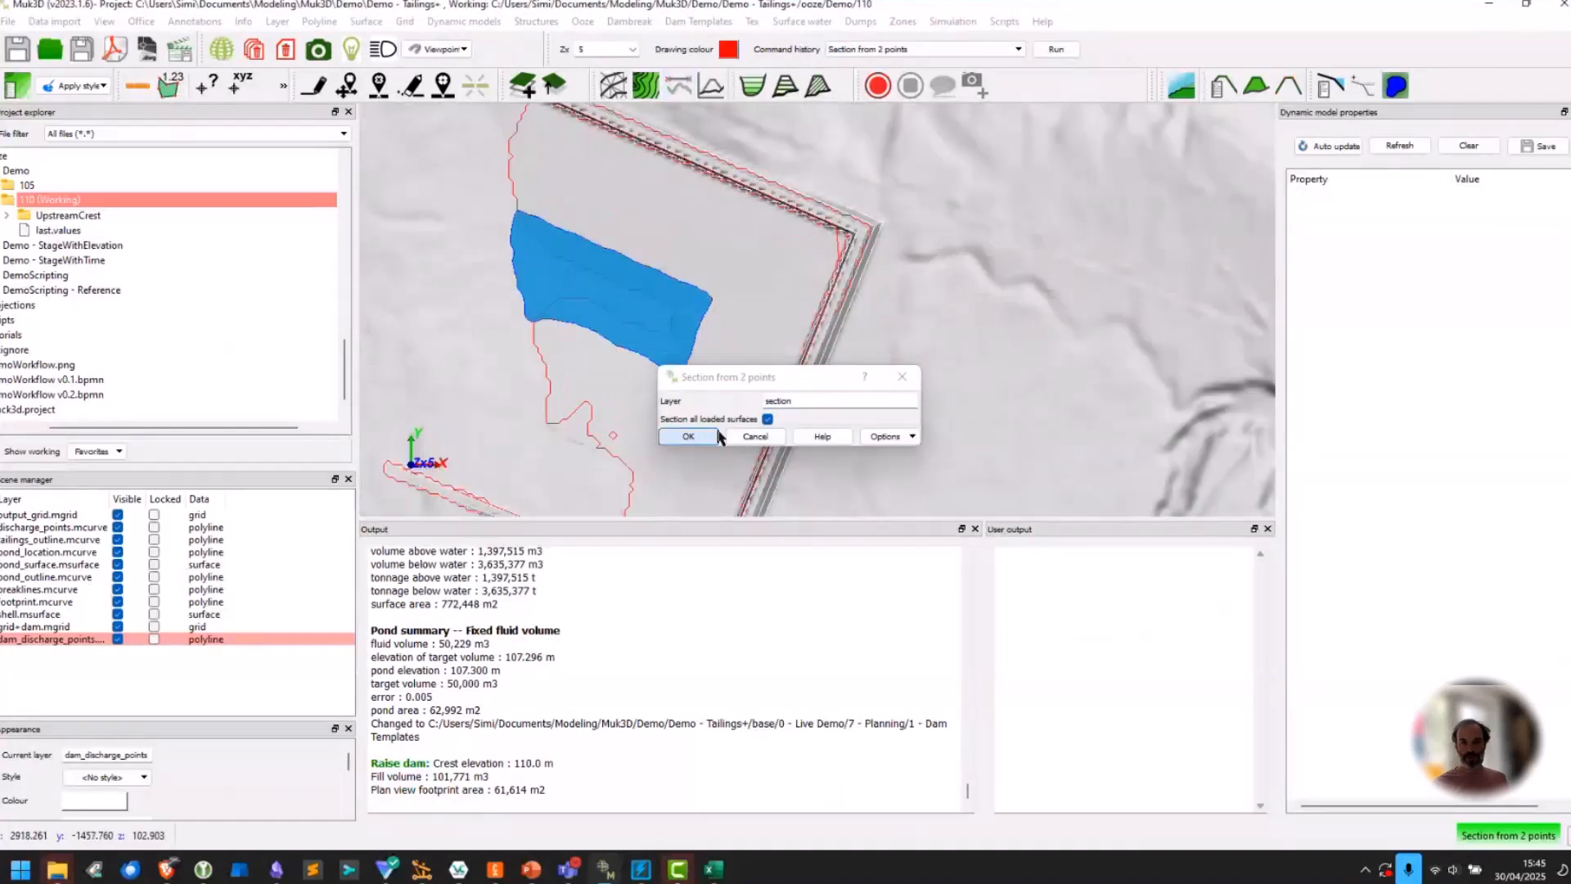
pyautogui.click(856, 339)
pyautogui.click(780, 303)
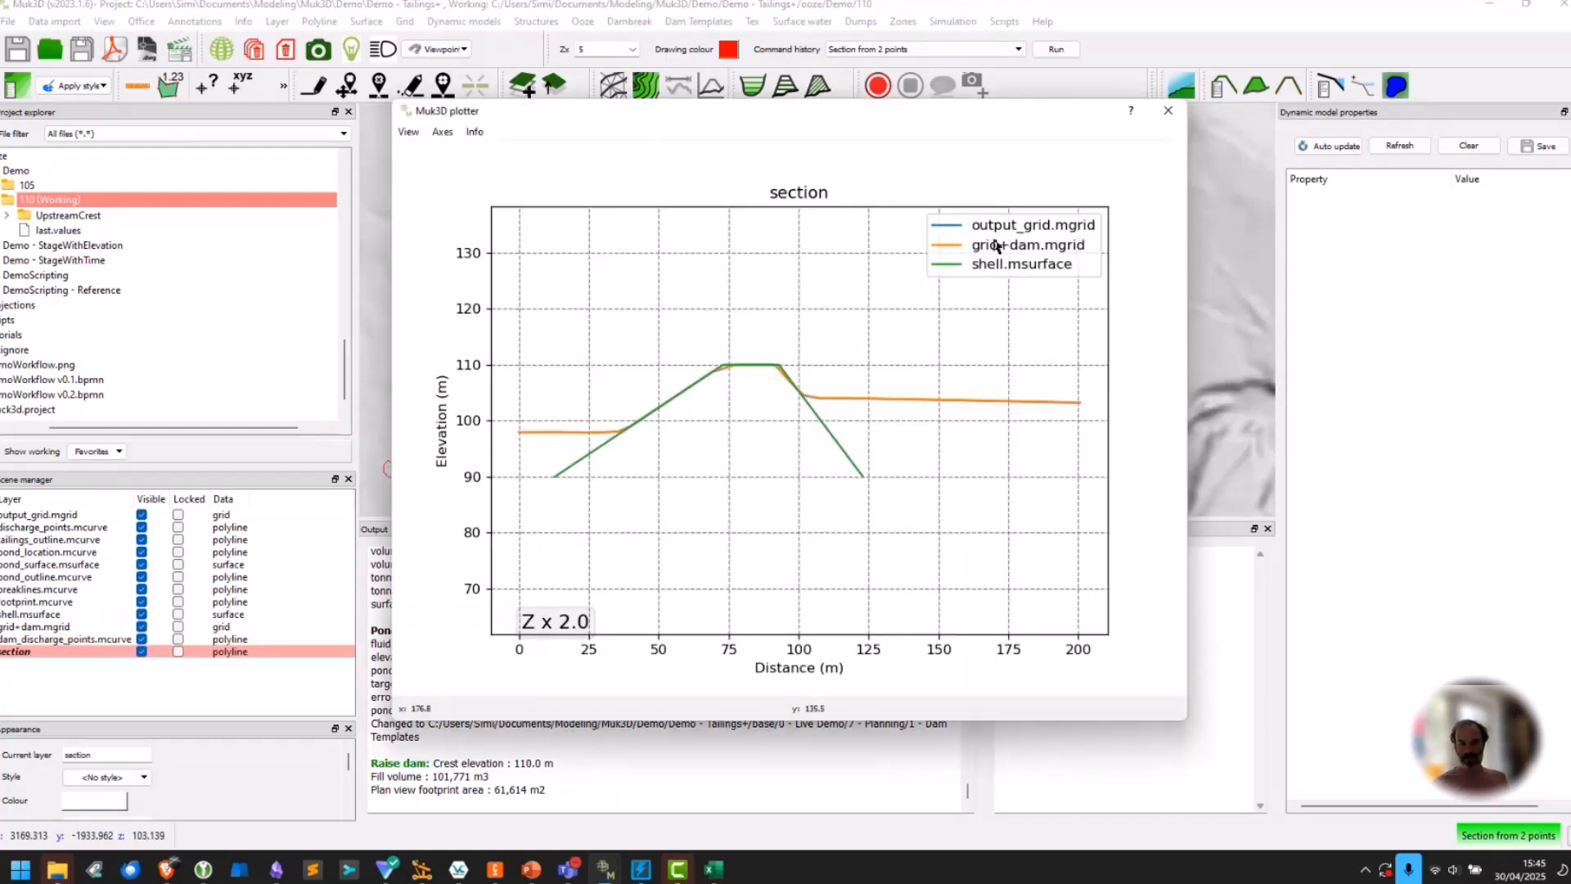
pyautogui.click(1162, 119)
pyautogui.scroll(-5, 734, 326)
pyautogui.scroll(5, 803, 269)
pyautogui.moveTo(704, 435); pyautogui.dragTo(615, 350, button='middle')
pyautogui.press('p')
pyautogui.scroll(-5, 631, 383)
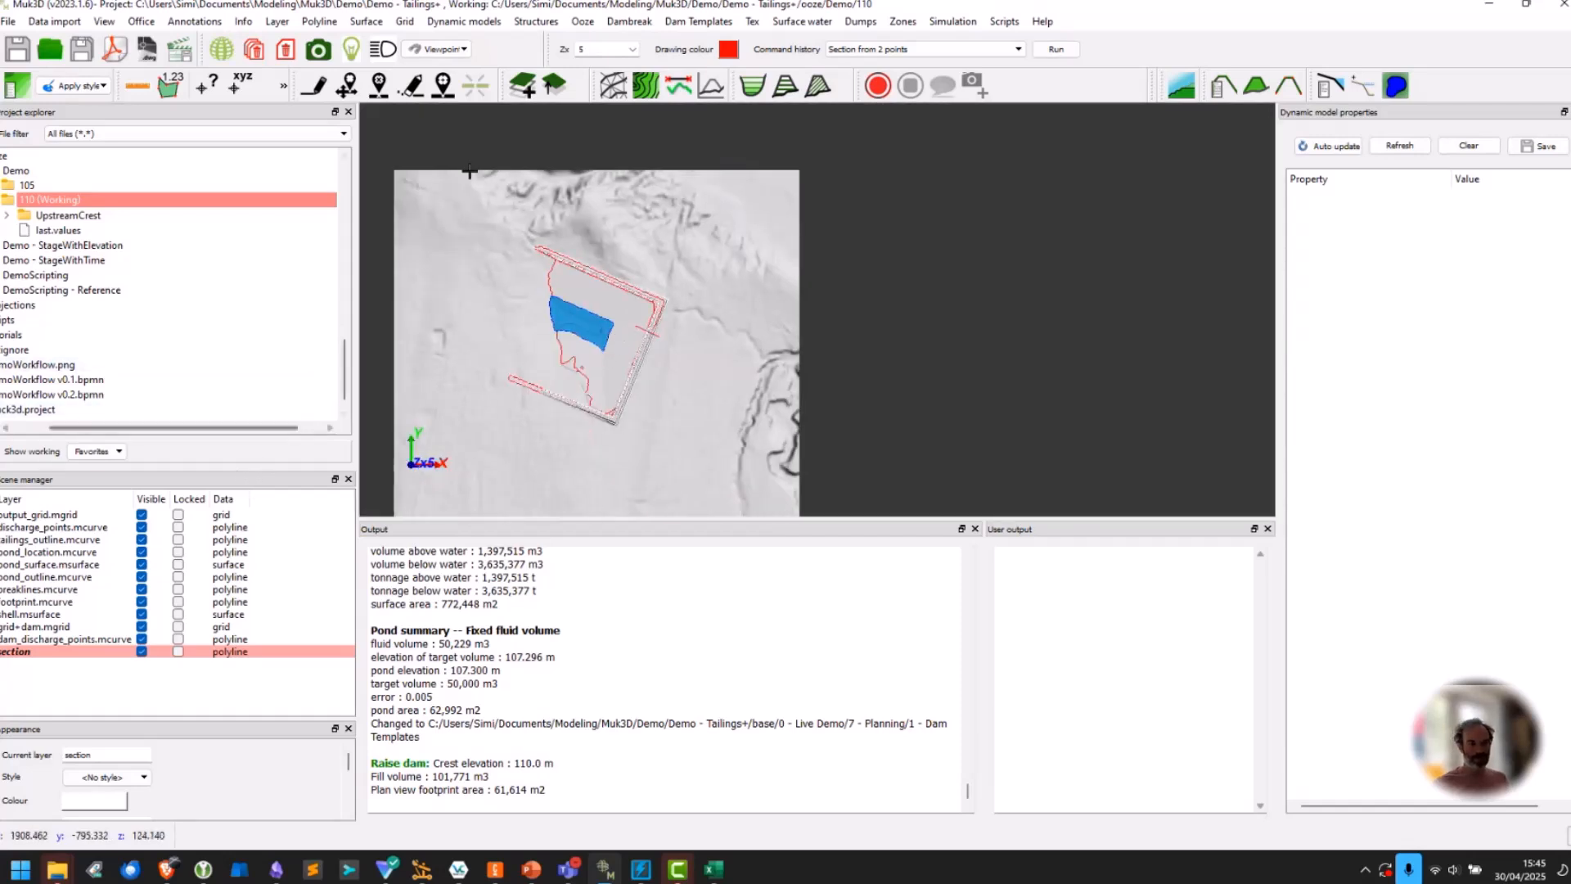
pyautogui.click(596, 21)
pyautogui.moveTo(646, 199)
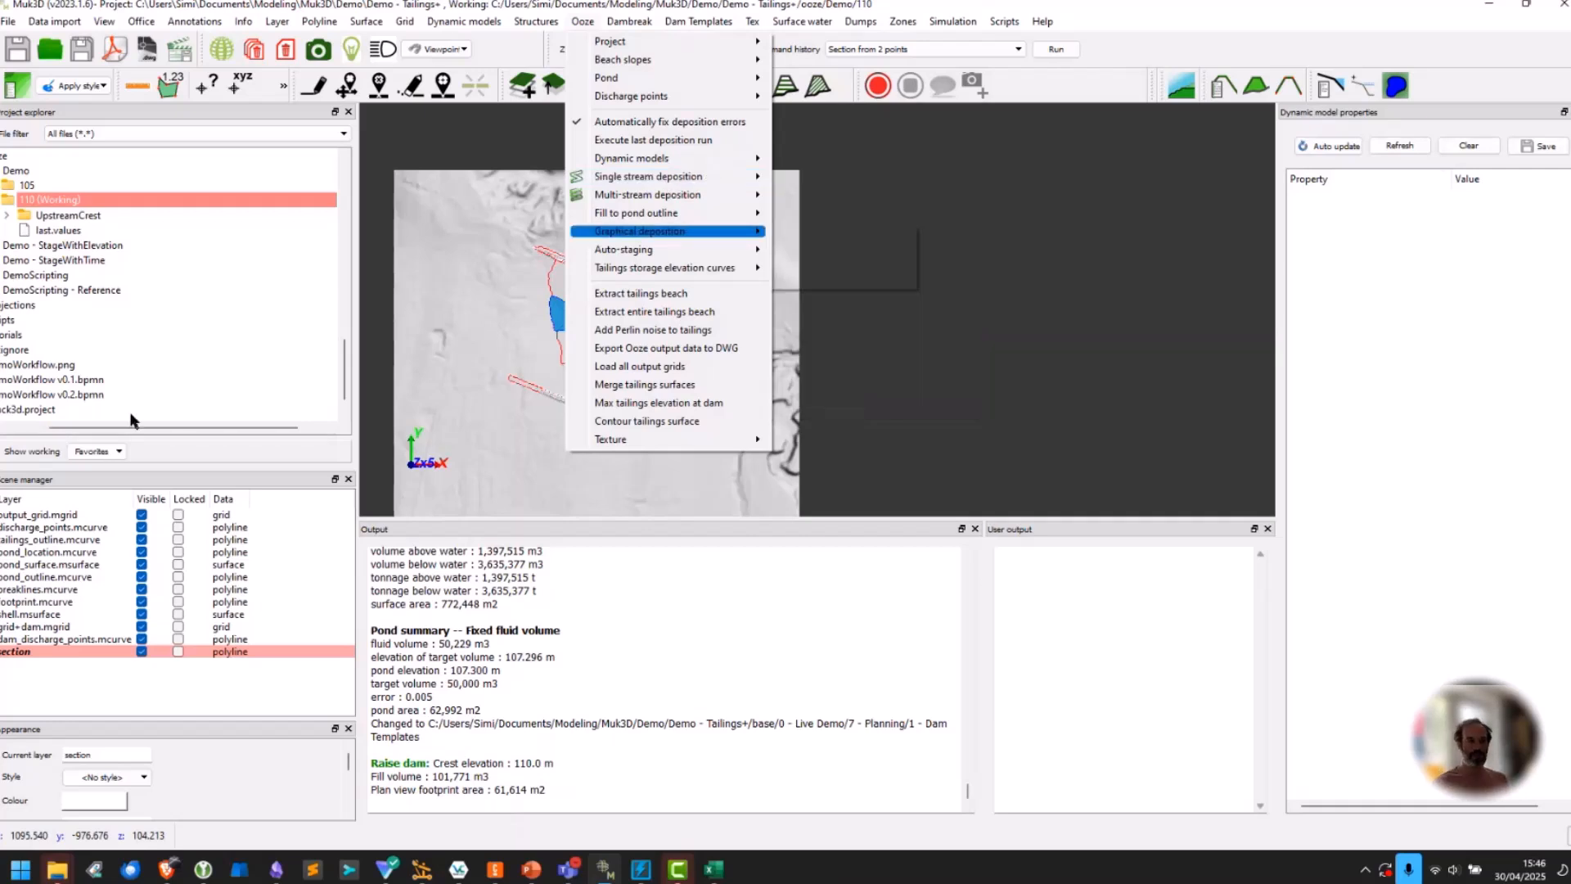
# Examine the contents of the 110 working folder under ooze/Demo in the project tree.
pyautogui.moveTo(158, 429); pyautogui.dragTo(114, 427)
pyautogui.scroll(2, 46, 342)
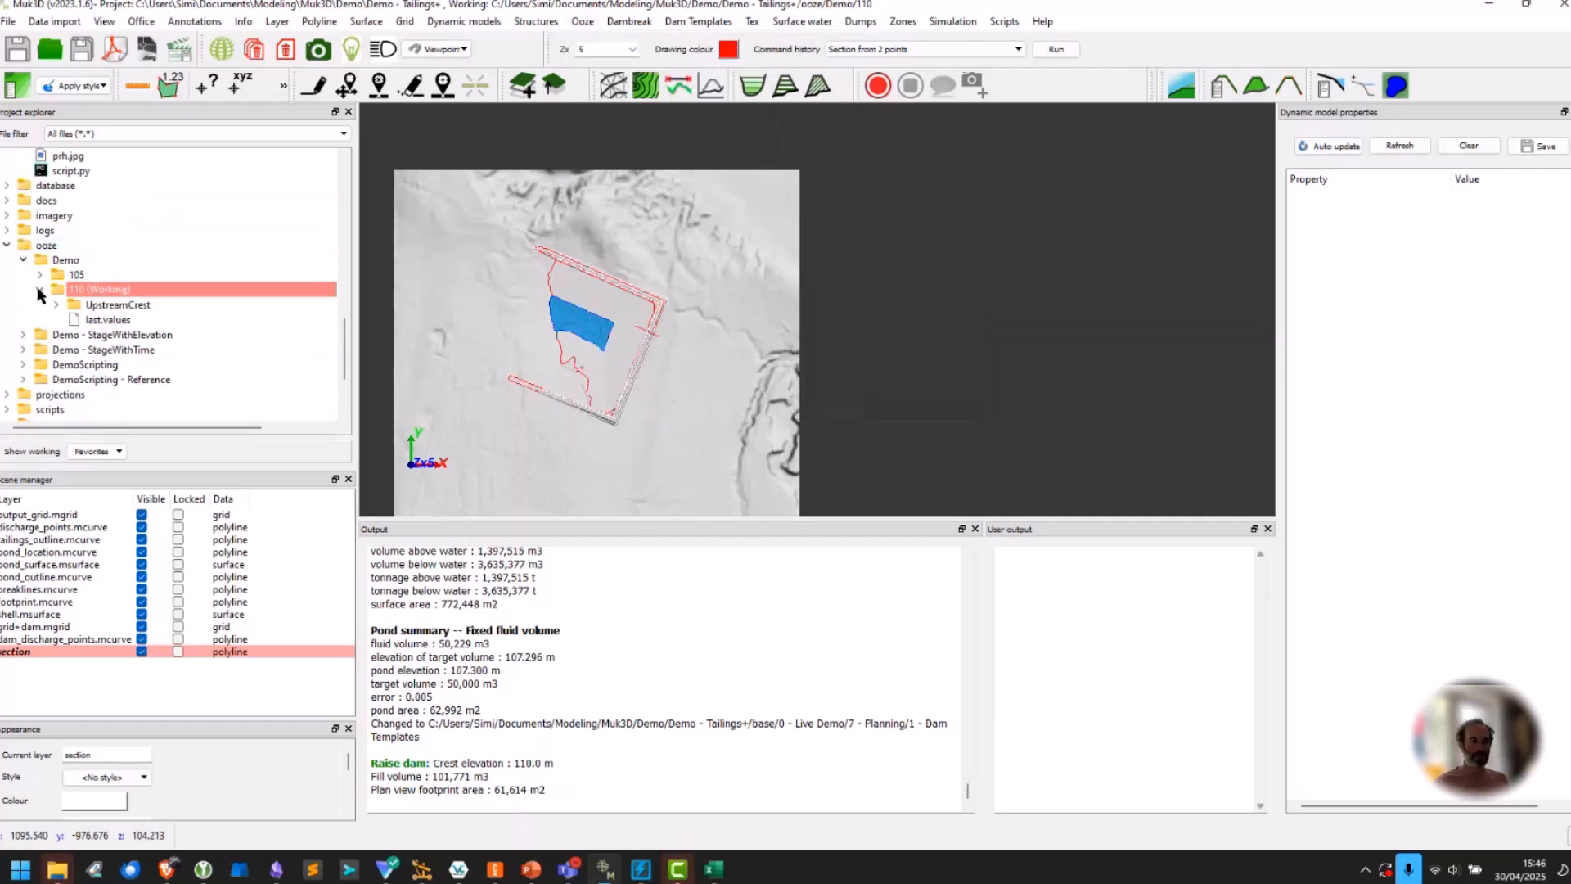
pyautogui.click(39, 291)
pyautogui.click(40, 289)
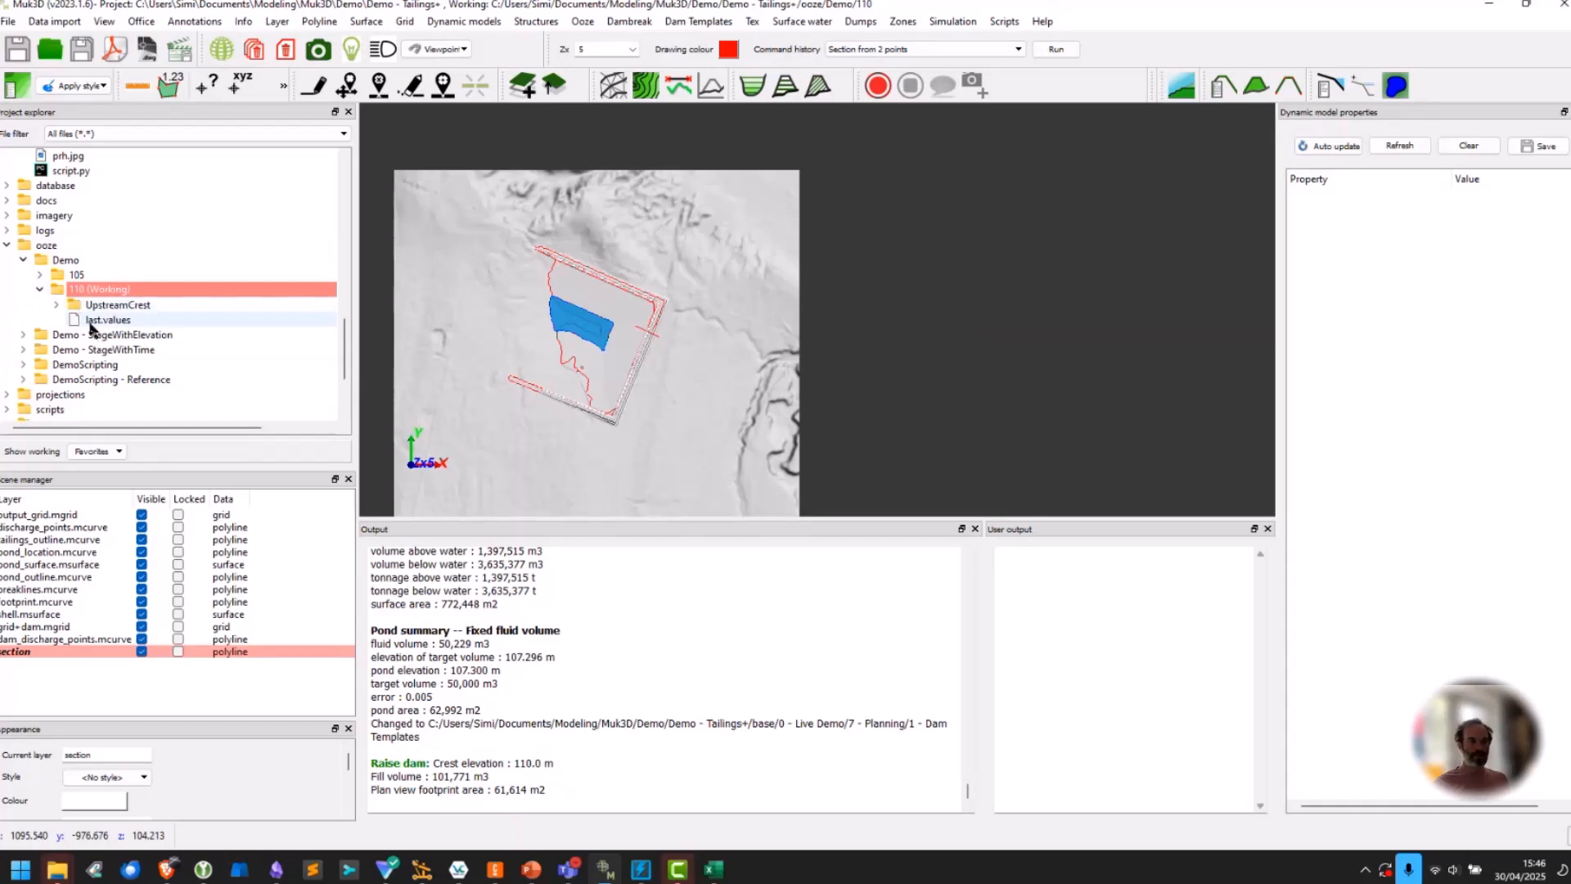
# Clear all layers from the scene, discarding the unsaved section layer.
pyautogui.click(39, 289)
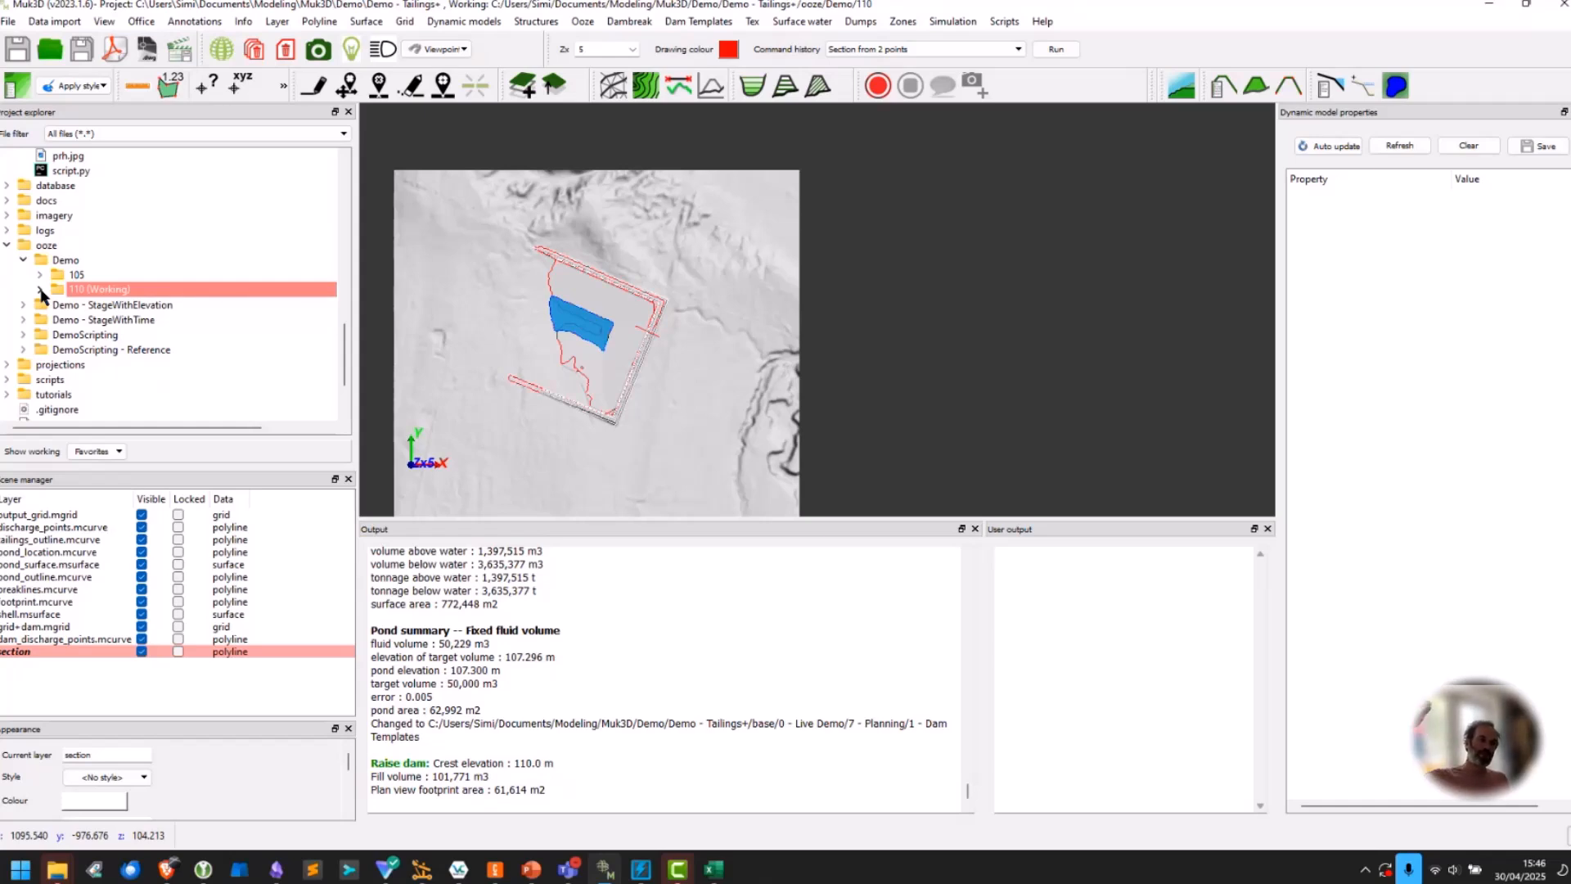
pyautogui.scroll(4, 88, 297)
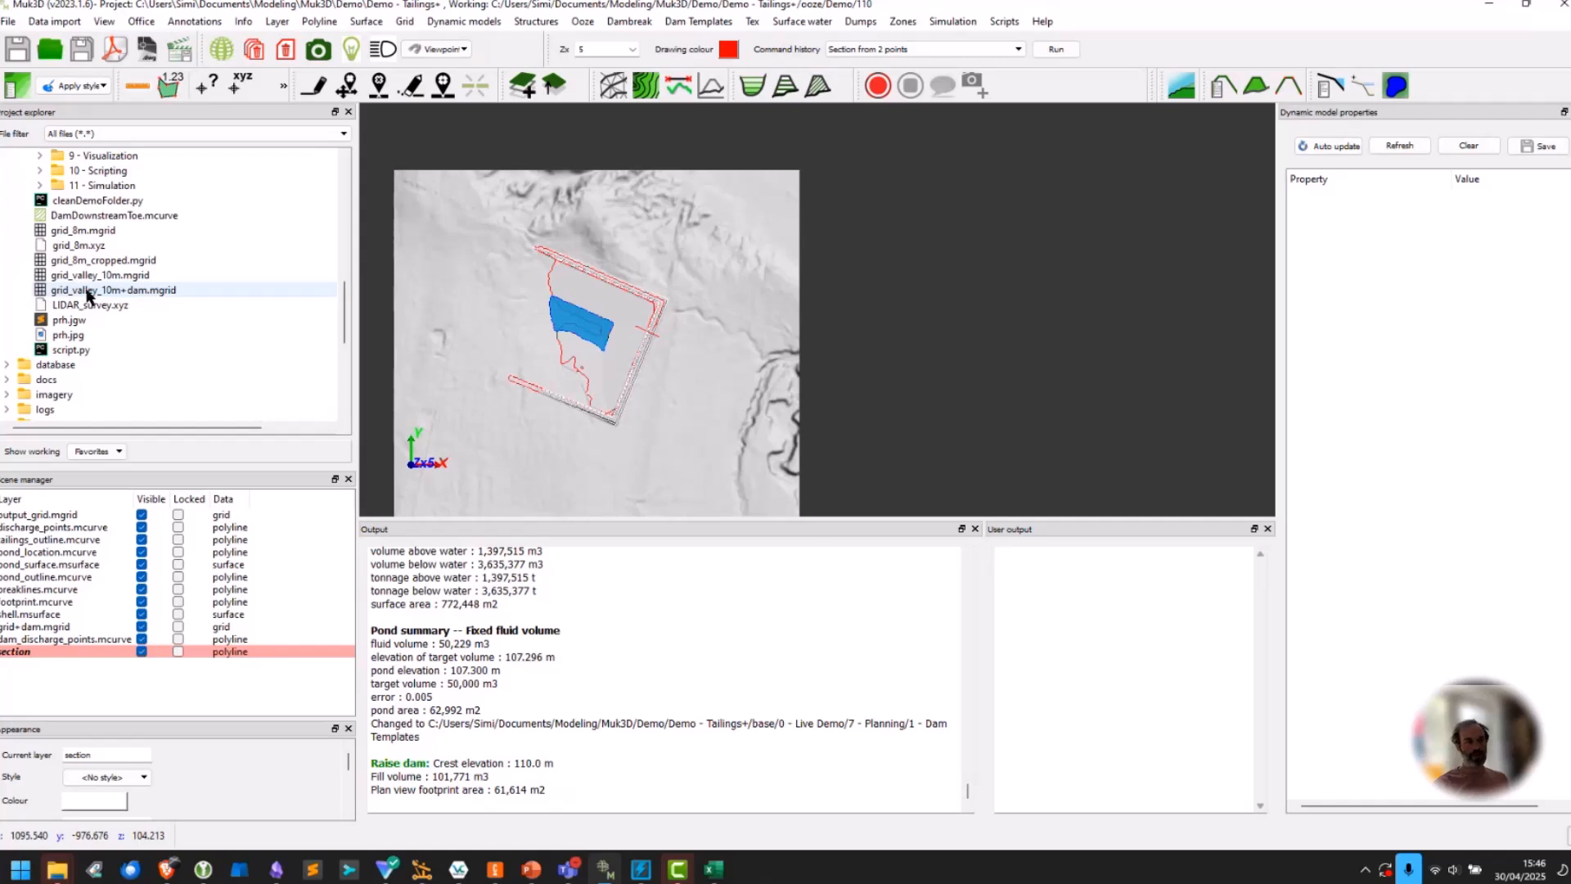
pyautogui.scroll(5, 88, 297)
pyautogui.click(254, 49)
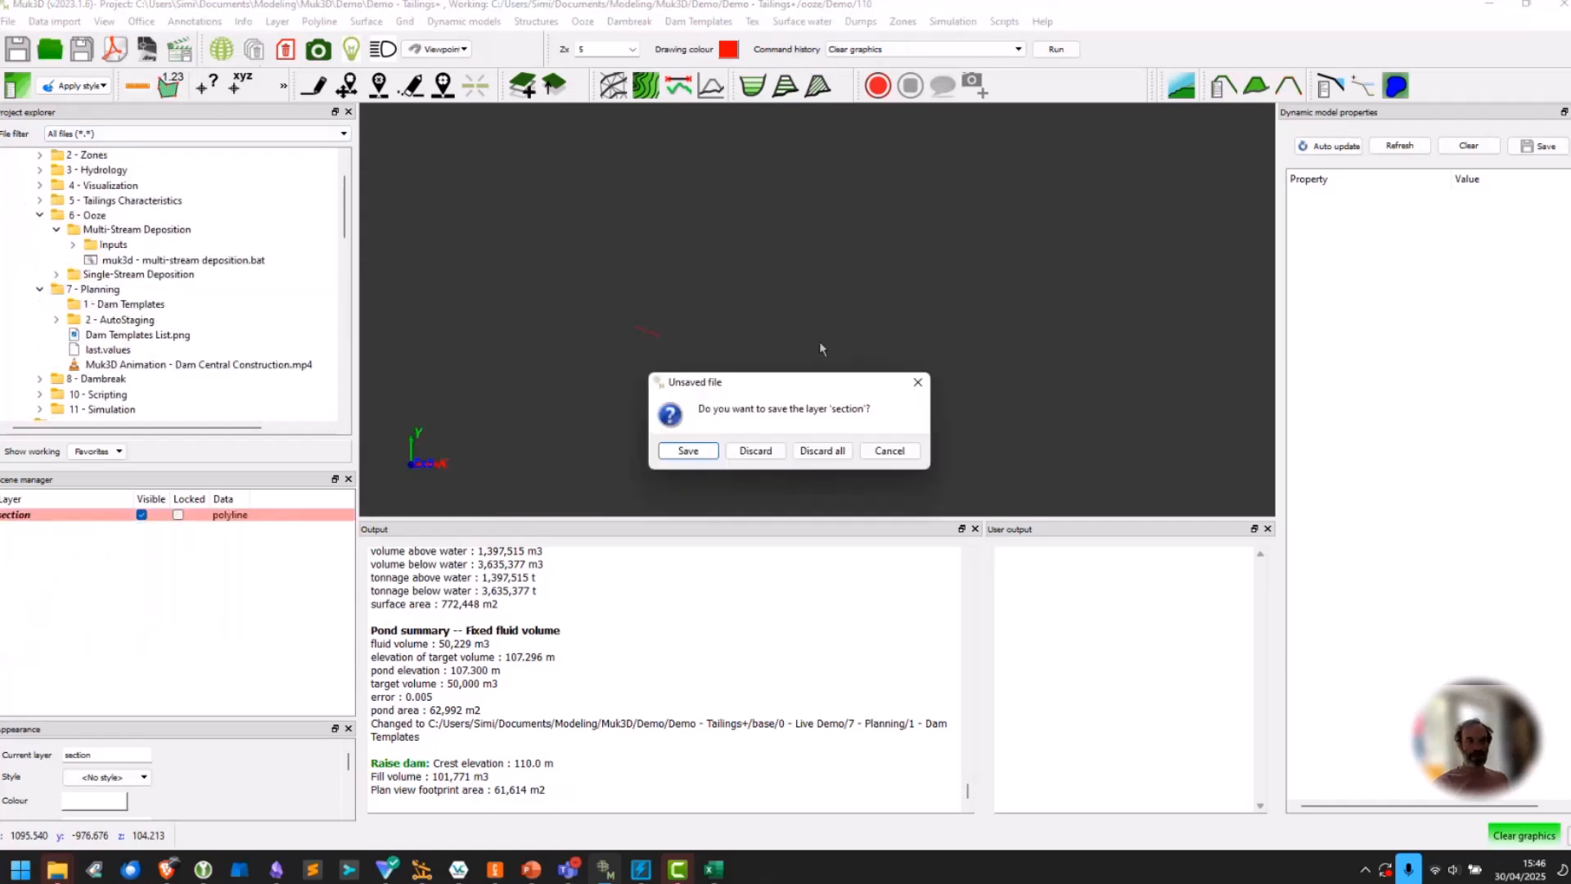
pyautogui.click(822, 450)
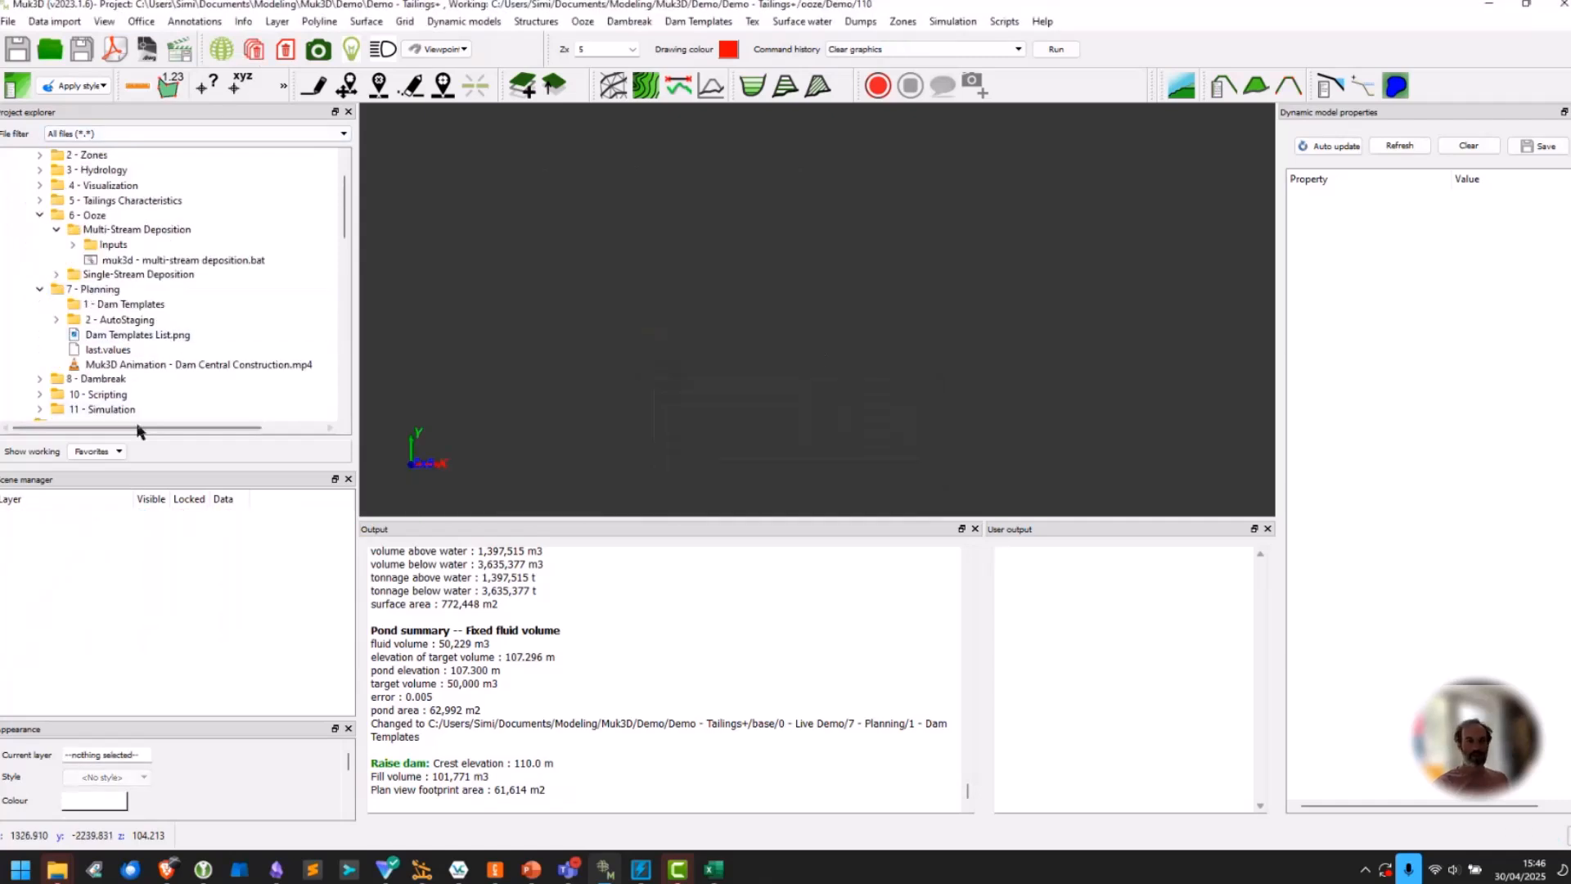
# Load DamDownstreamToe.mcurve from the AutoStaging Inputs folder and grid_8m_cropped.mgrid into the scene, and fit both in view.
pyautogui.click(57, 230)
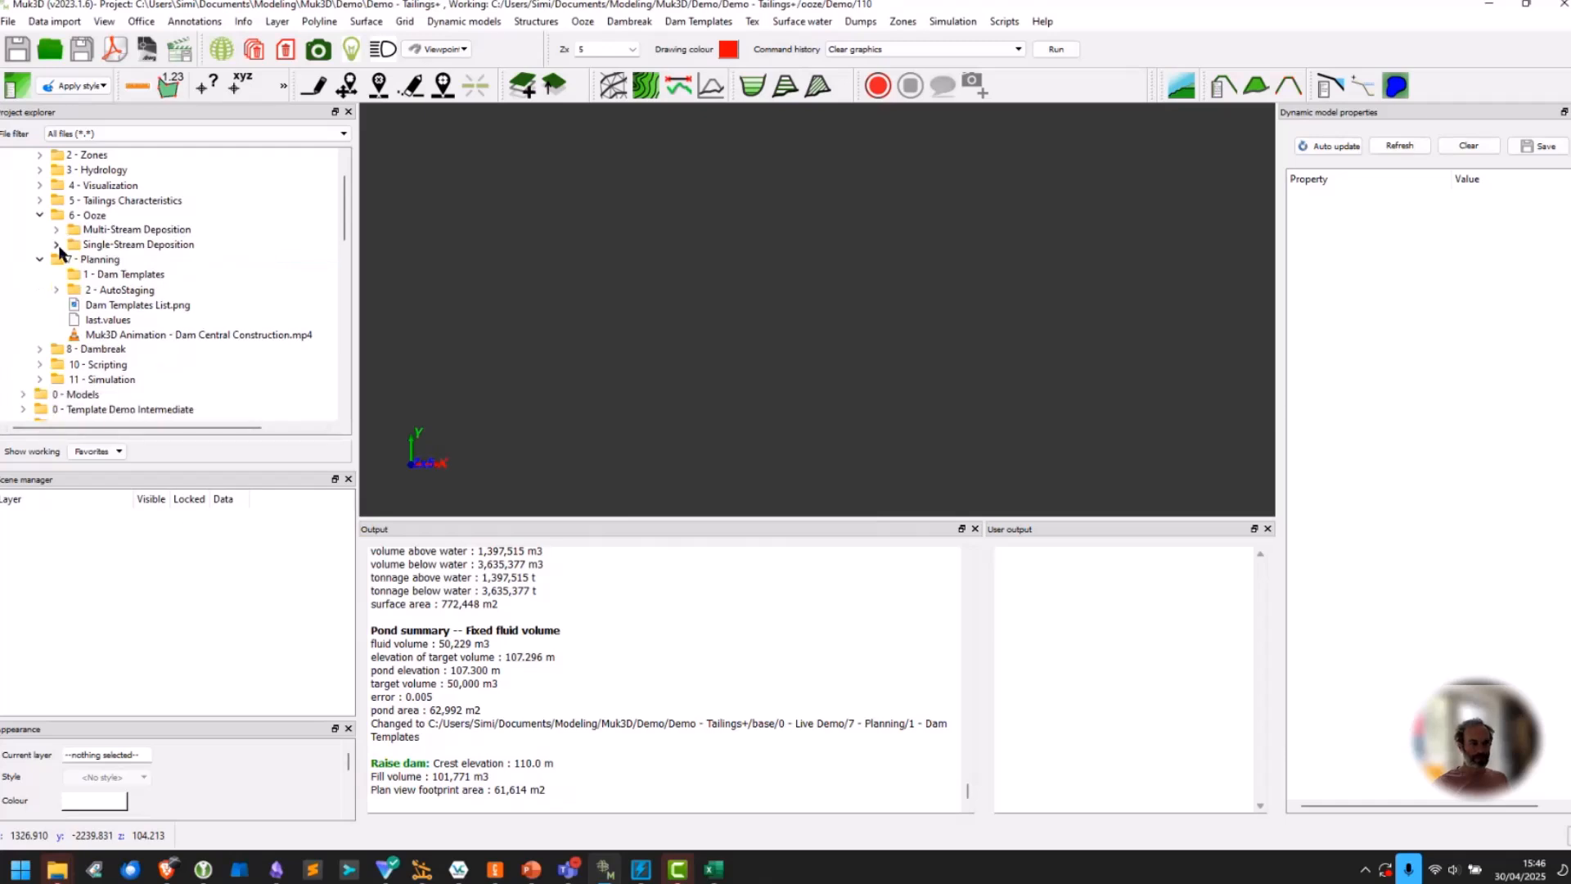
pyautogui.click(57, 290)
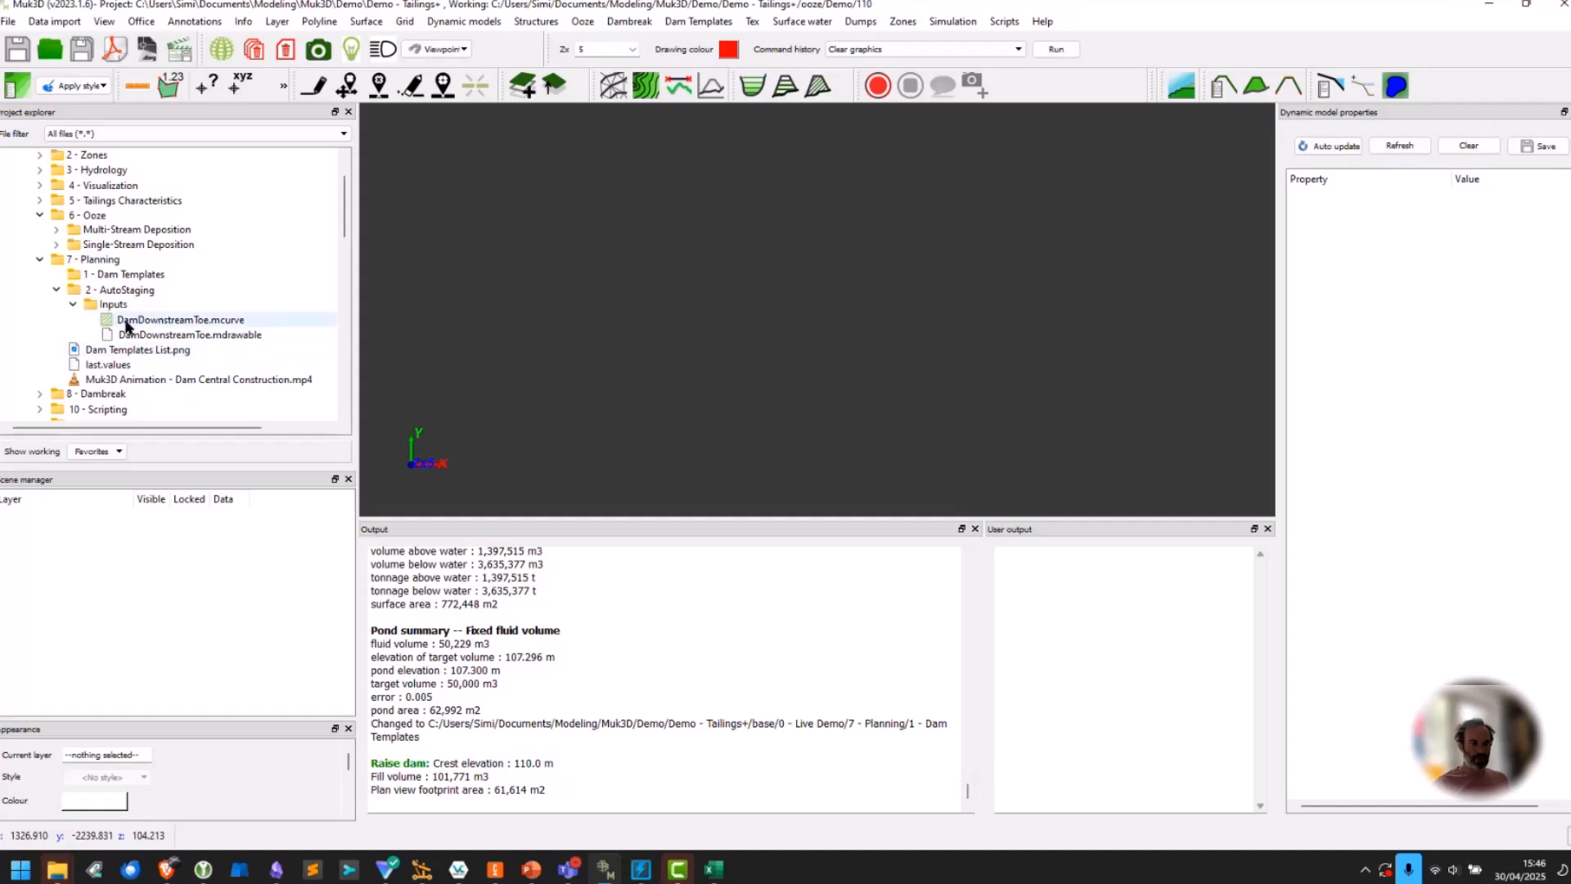
pyautogui.moveTo(141, 324); pyautogui.dragTo(666, 287)
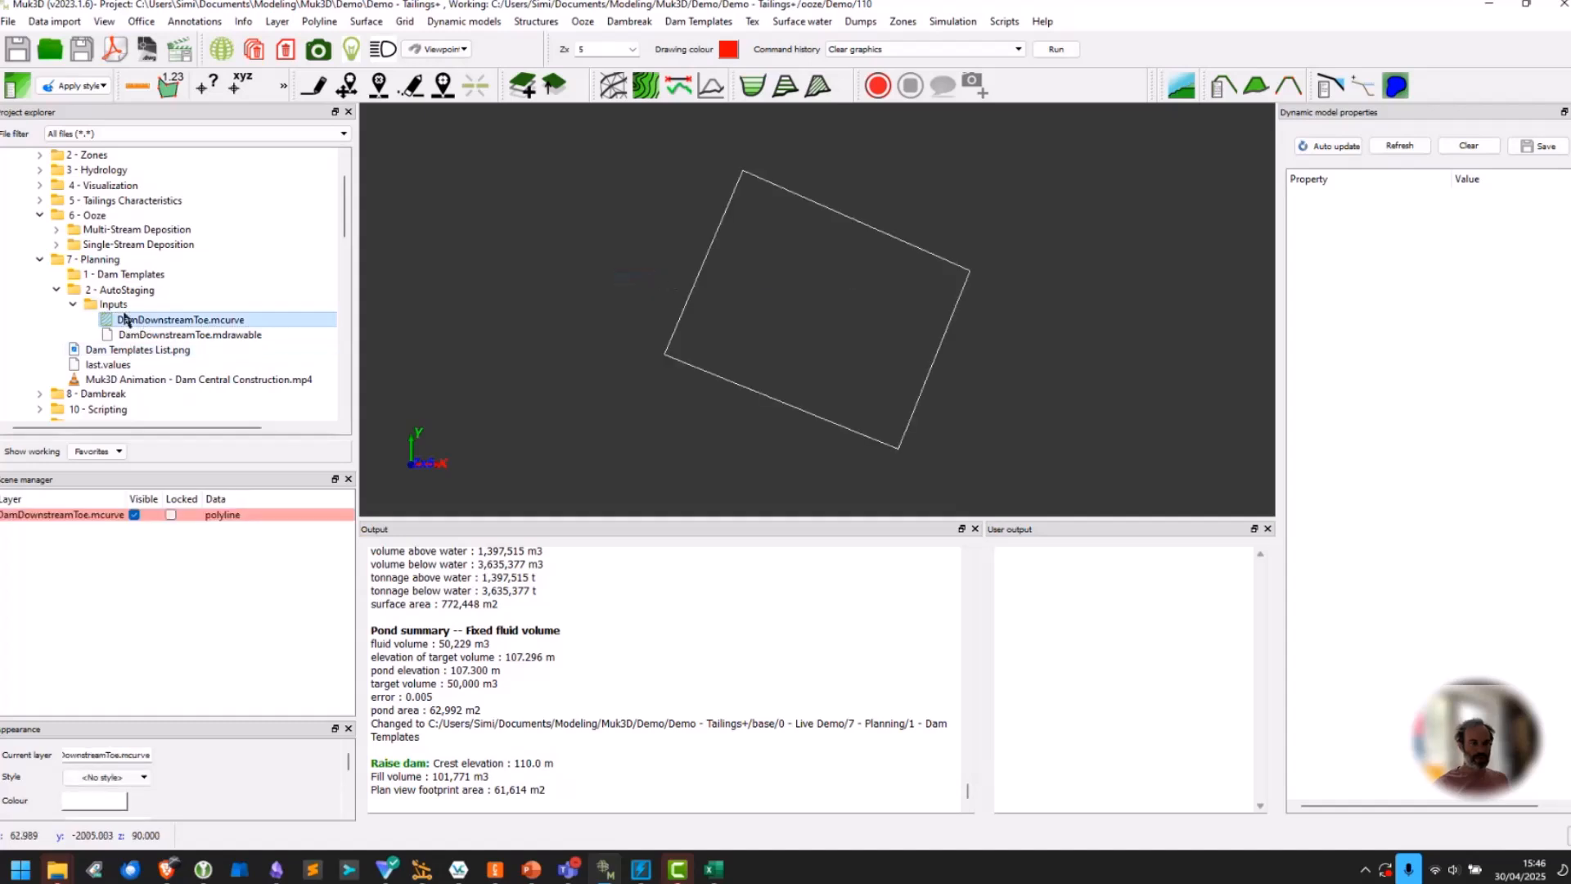
pyautogui.scroll(-9, 195, 283)
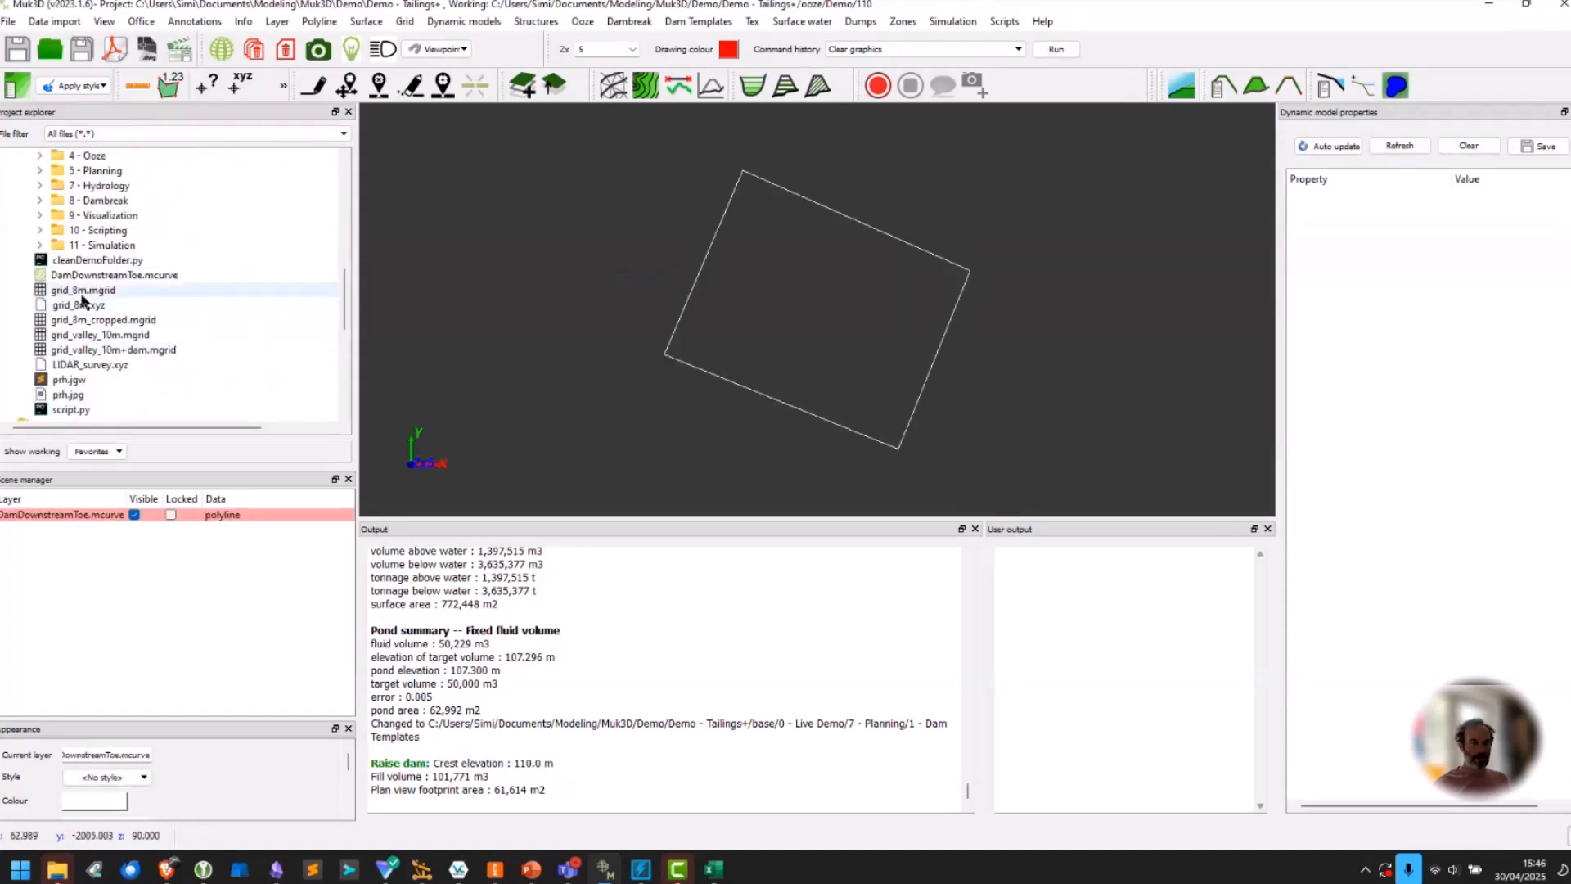
pyautogui.moveTo(95, 321); pyautogui.dragTo(875, 369)
pyautogui.press('r')
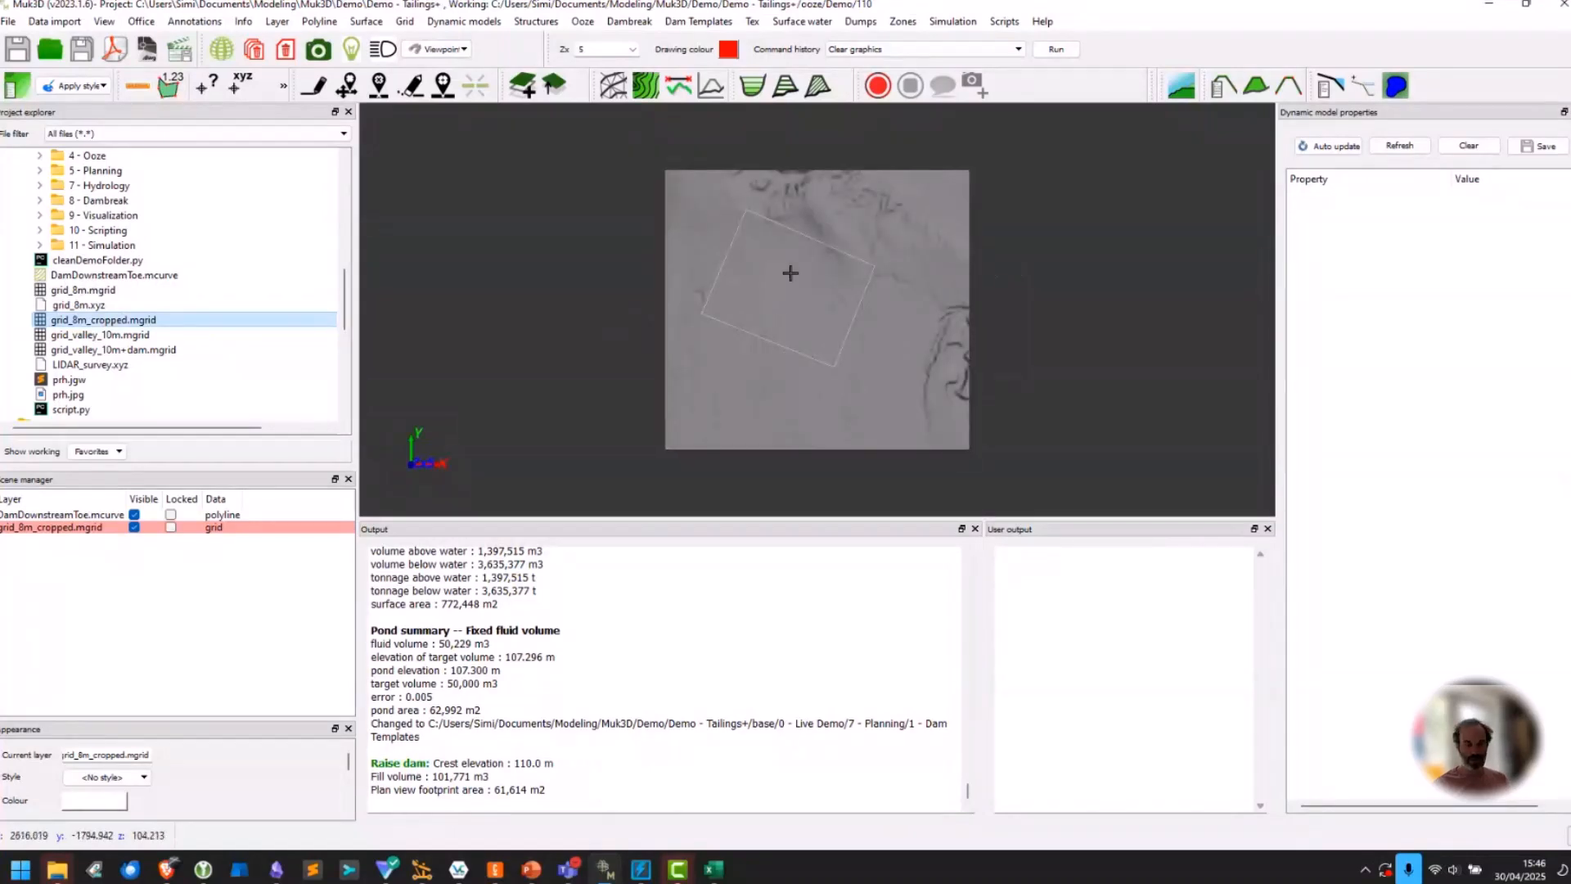
# Start auto-staging of an upstream dyke with no pond, with a crest width of 20 and a downstream slope of 3.
pyautogui.click(583, 22)
pyautogui.moveTo(690, 253)
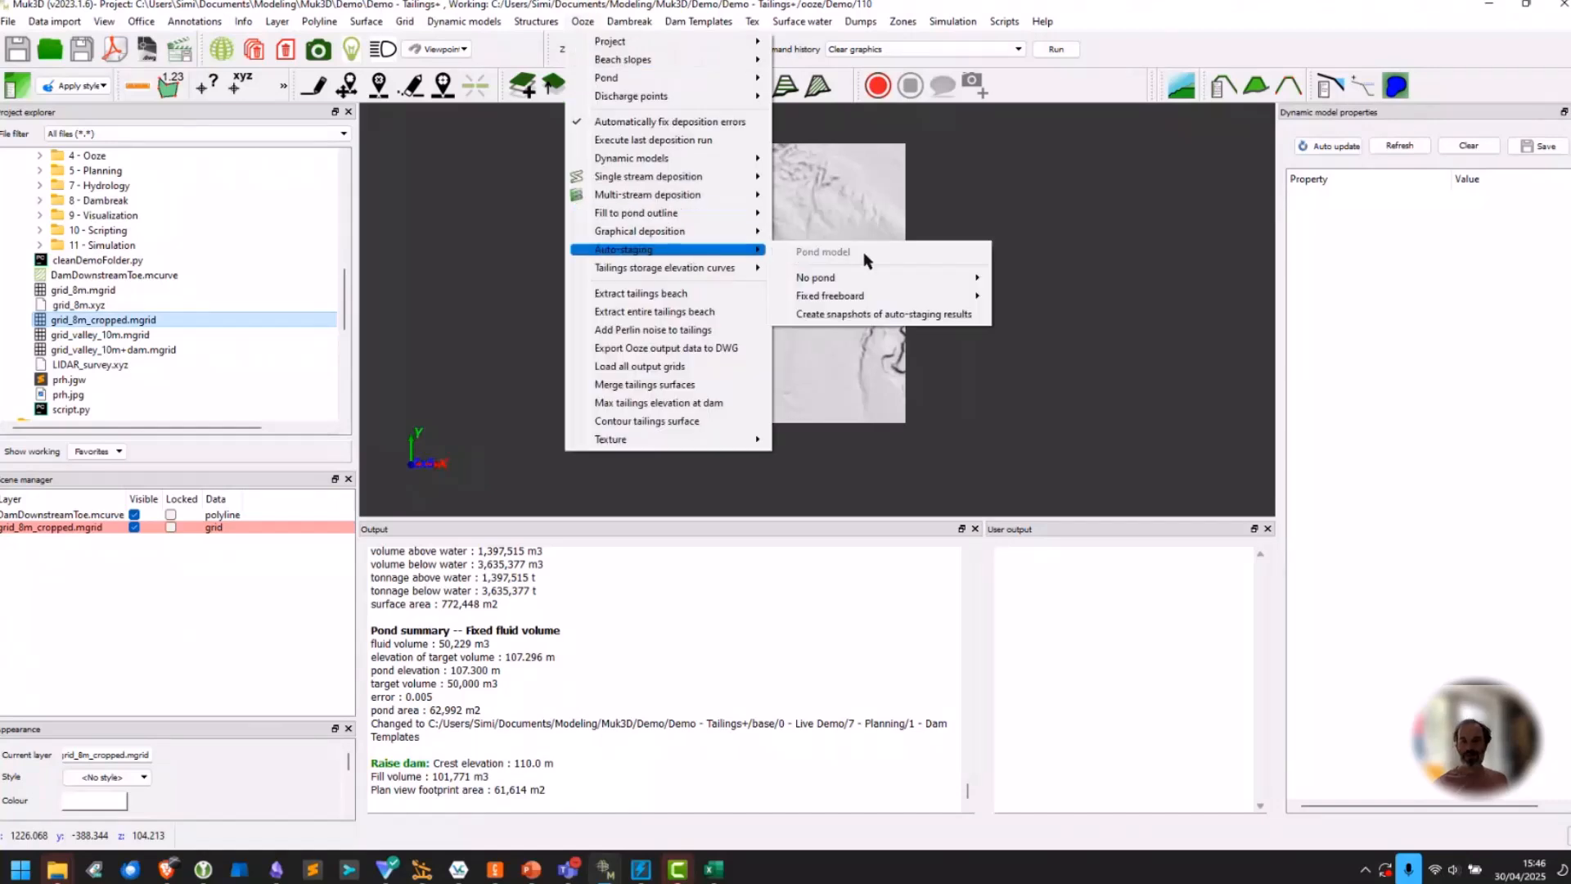
pyautogui.moveTo(905, 280)
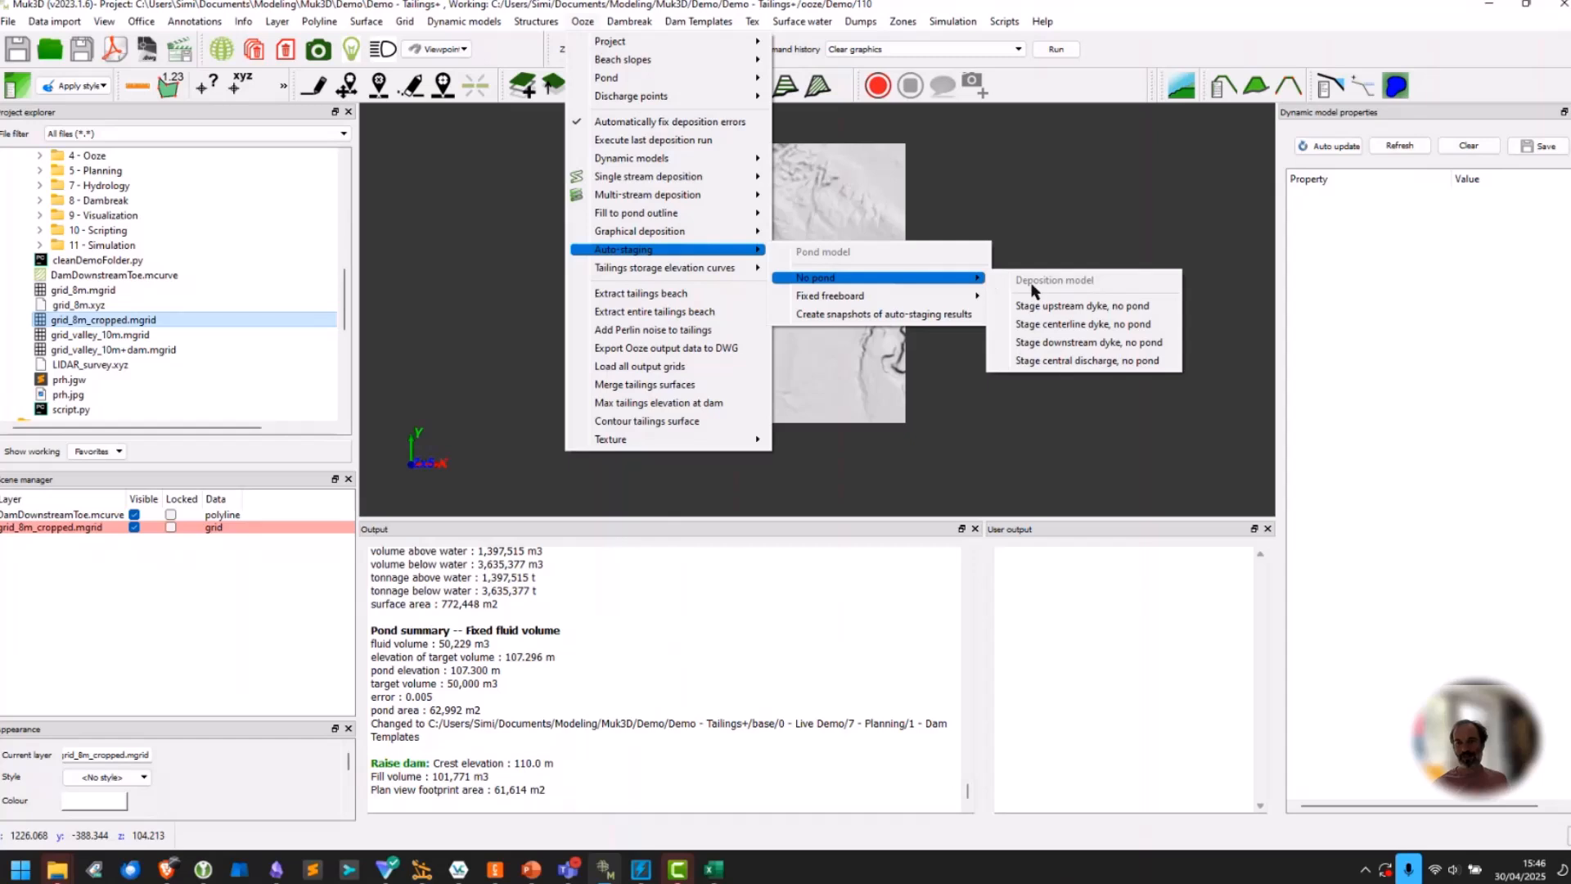
pyautogui.moveTo(950, 302)
pyautogui.click(1053, 319)
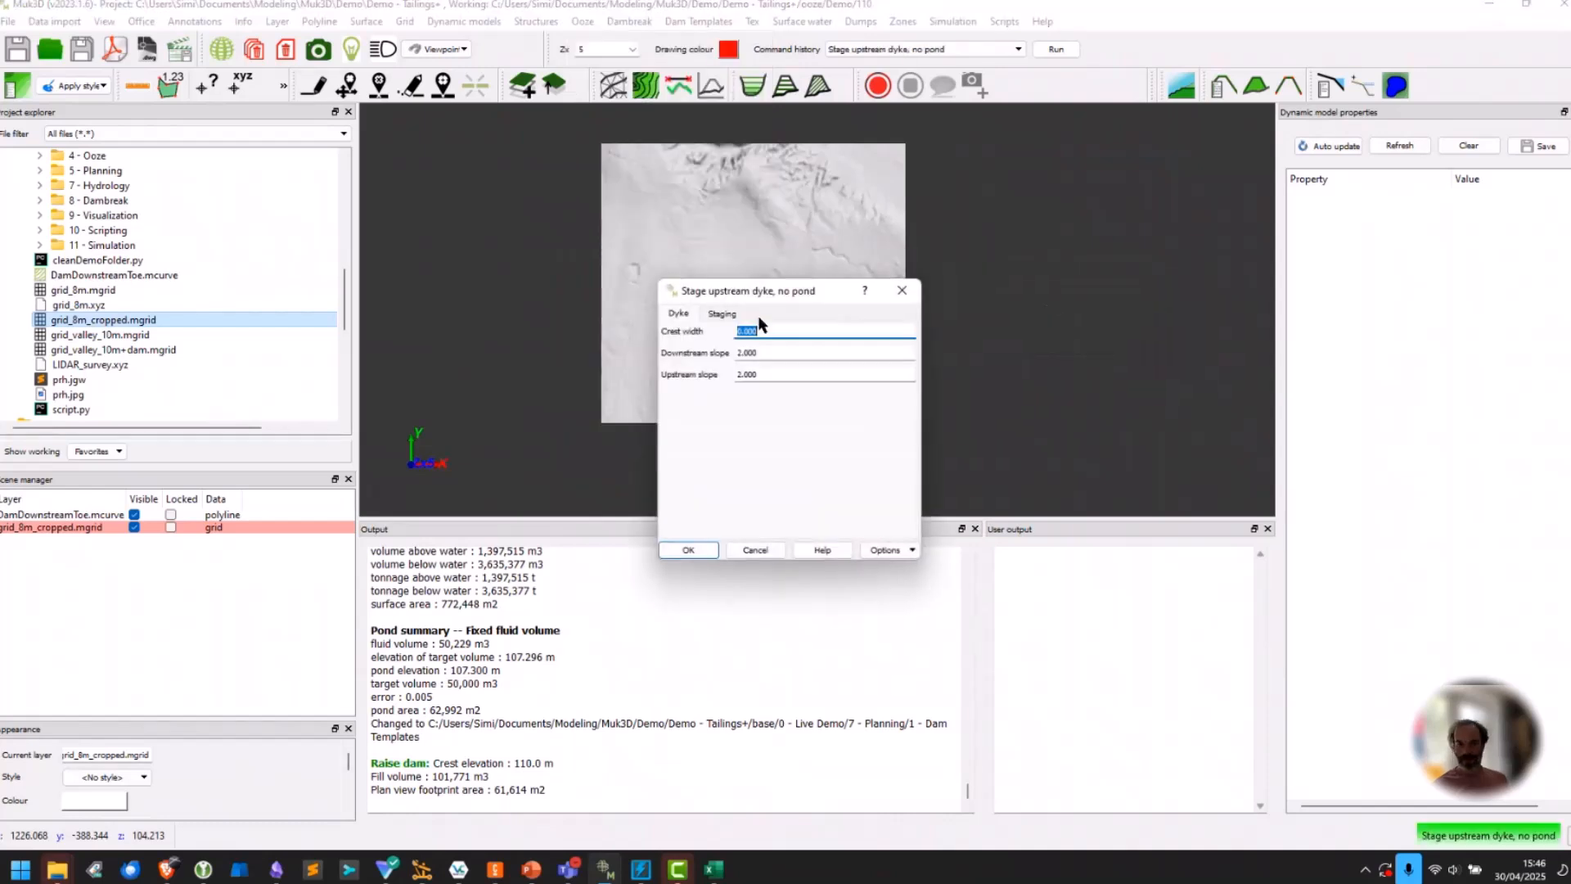
pyautogui.click(783, 331)
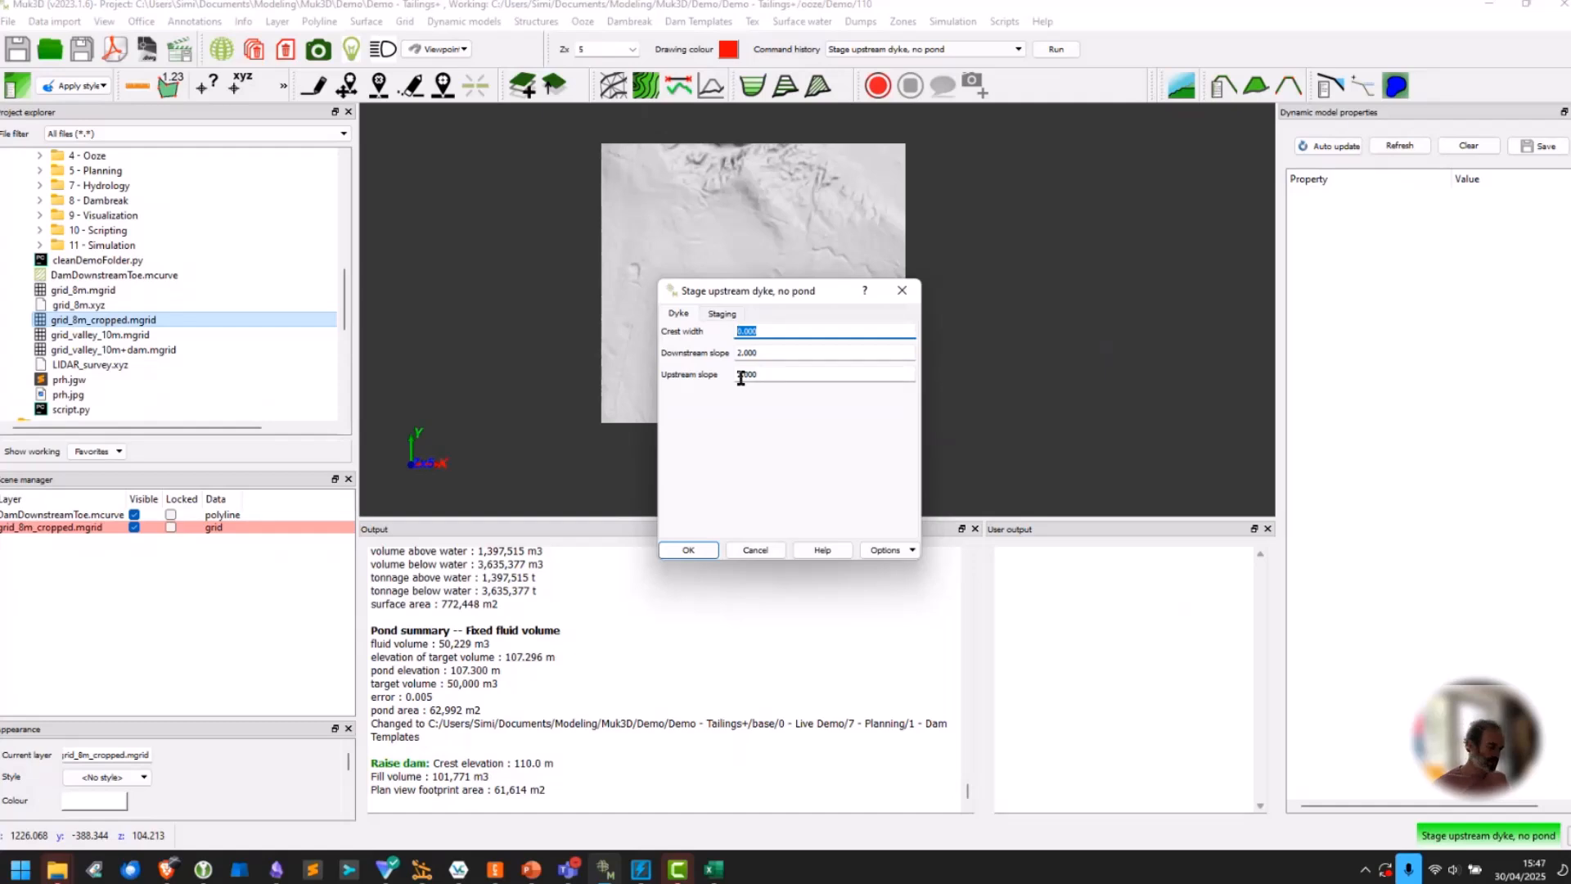
pyautogui.write('20')
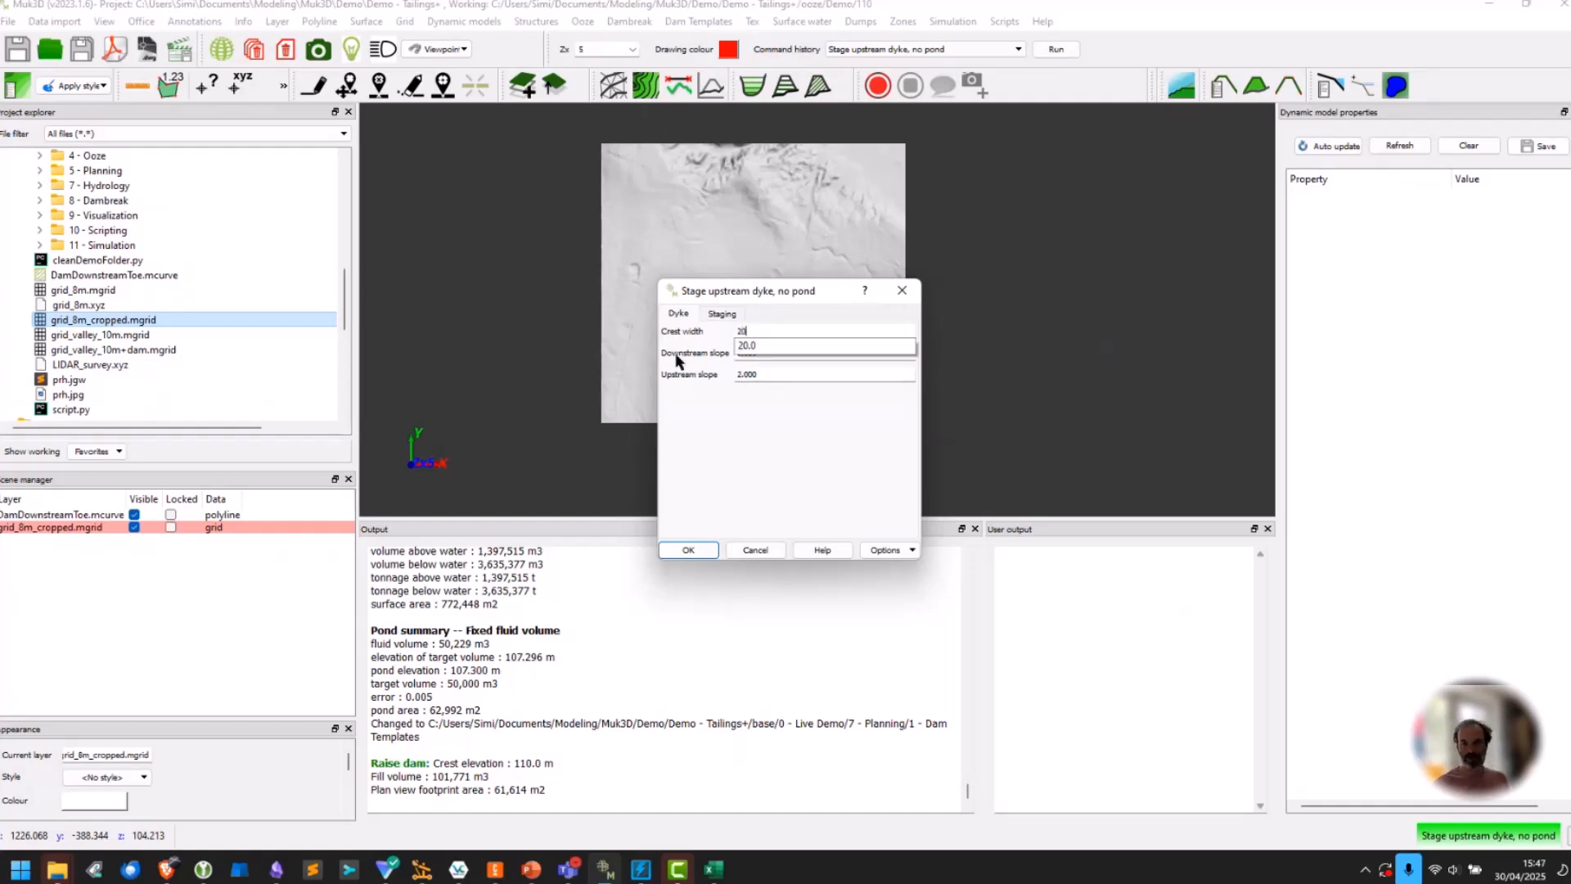
pyautogui.press('Tab')
pyautogui.write('3')
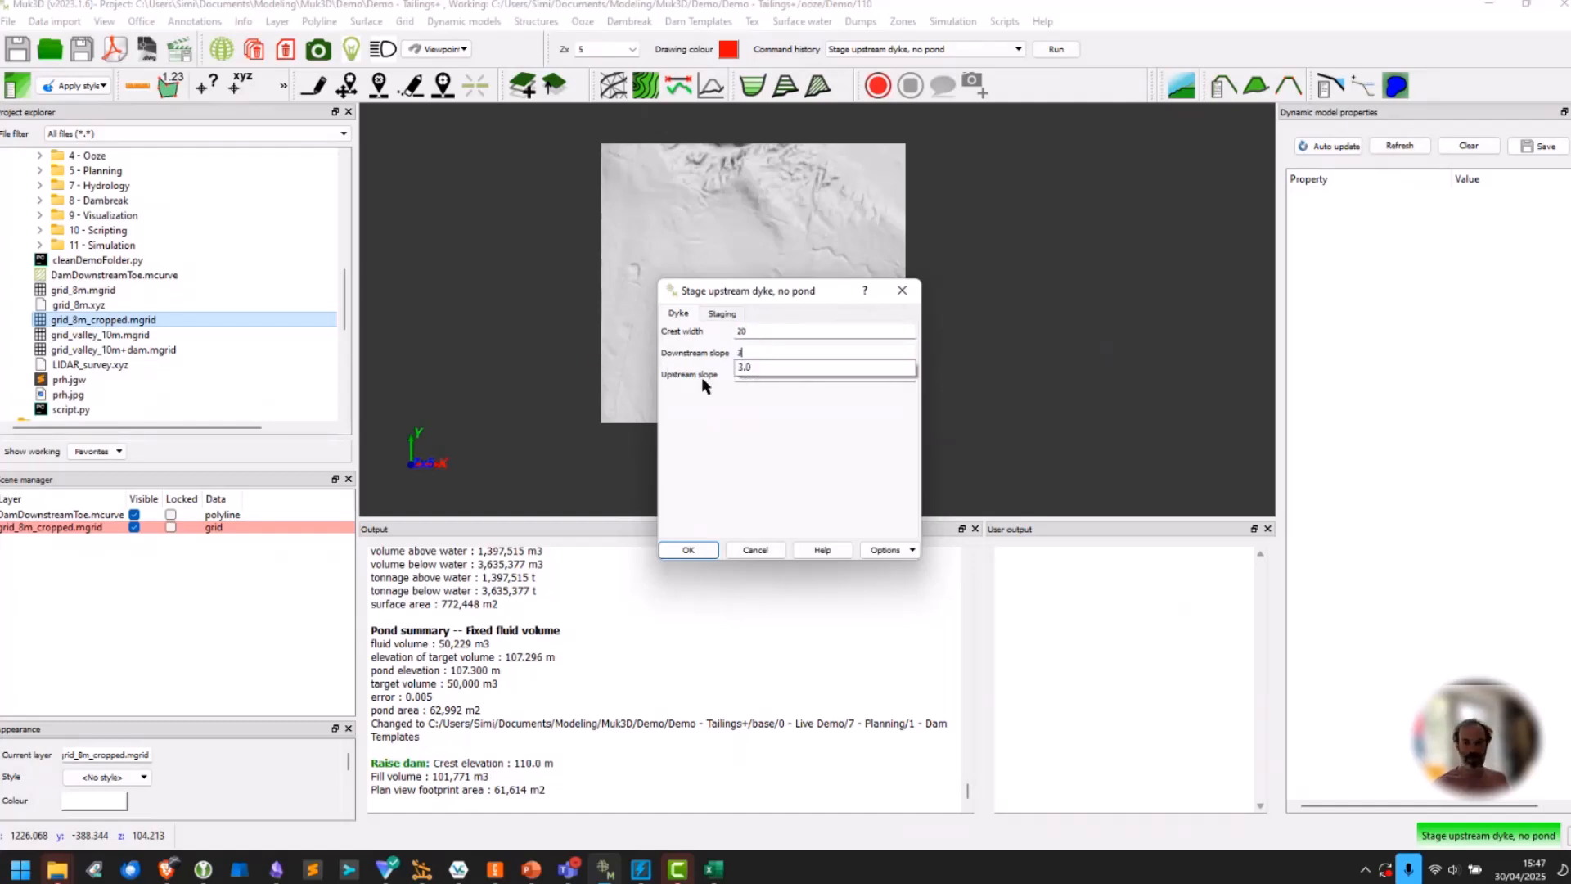
# Choose Sand as the tailings for the staging run.
pyautogui.click(712, 313)
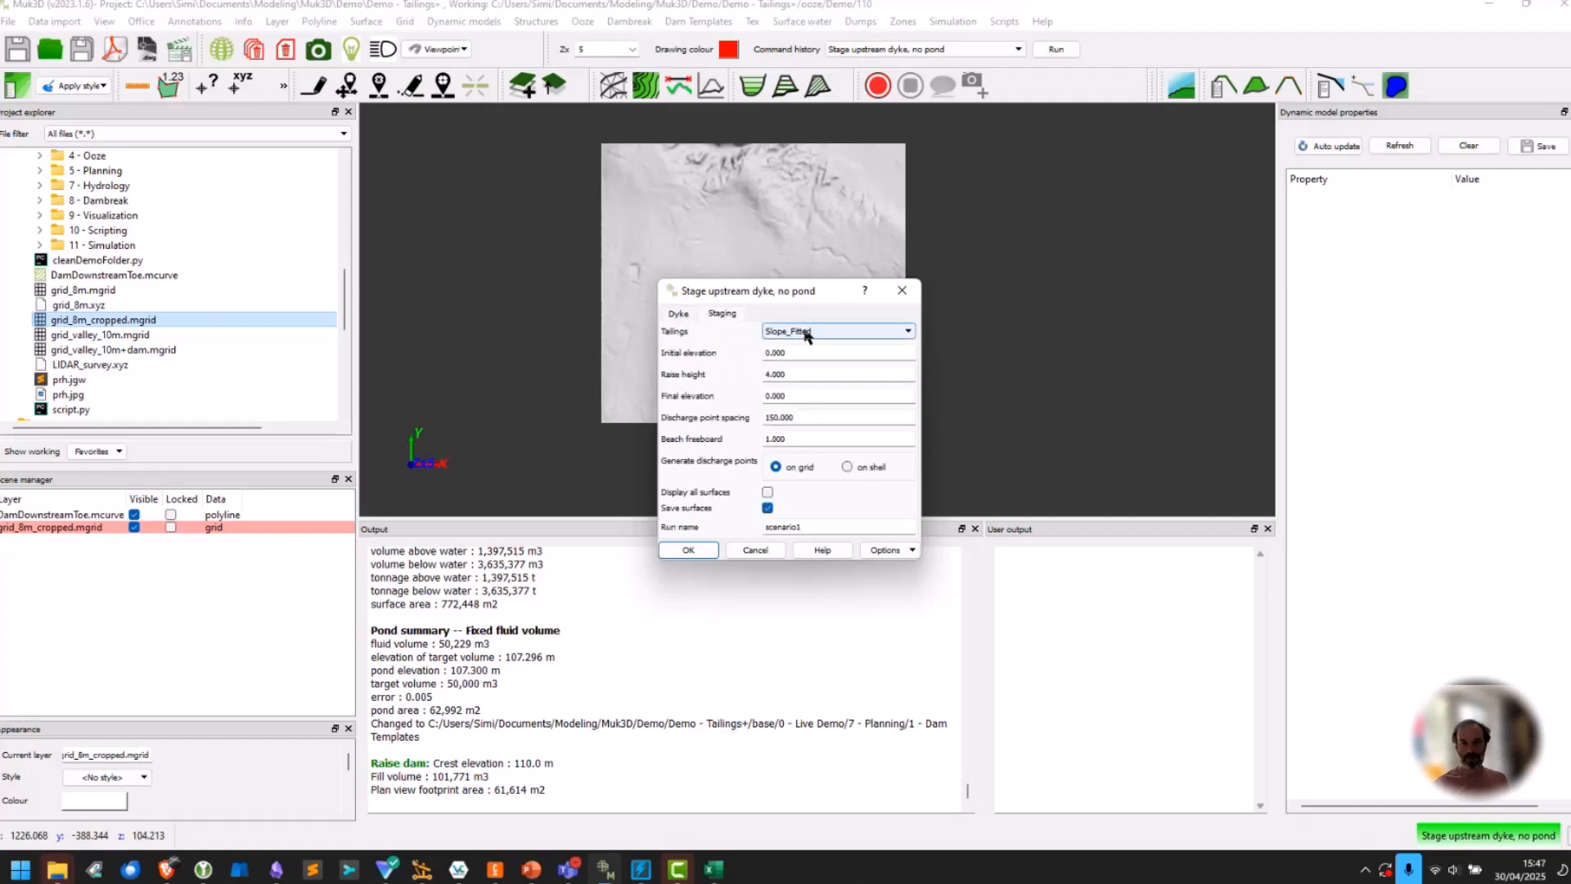
pyautogui.click(808, 332)
pyautogui.click(786, 384)
pyautogui.click(790, 331)
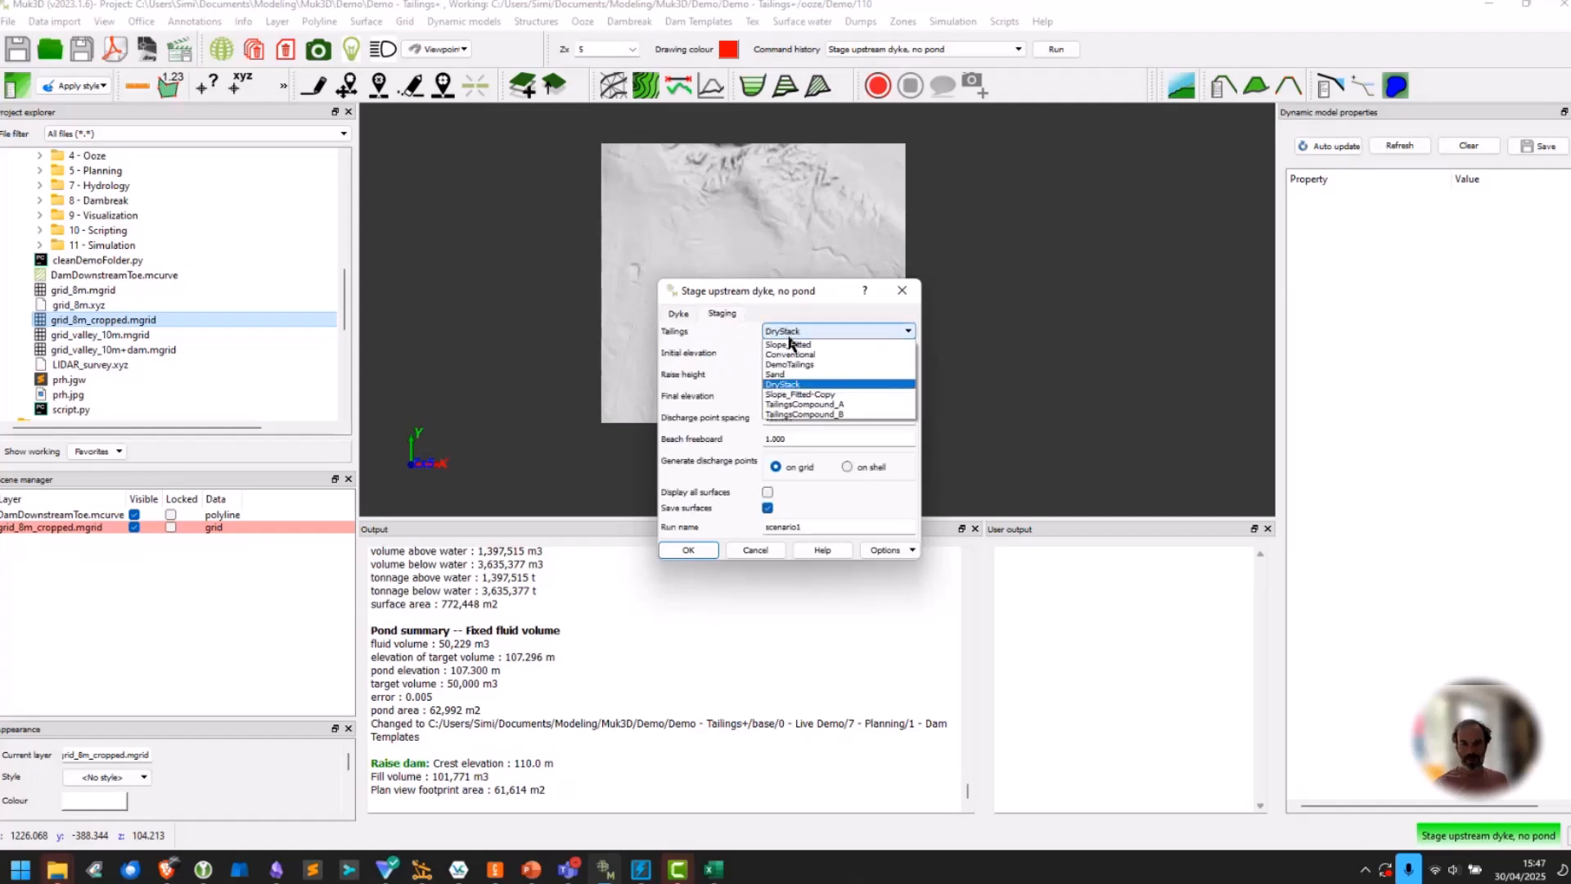
pyautogui.click(775, 374)
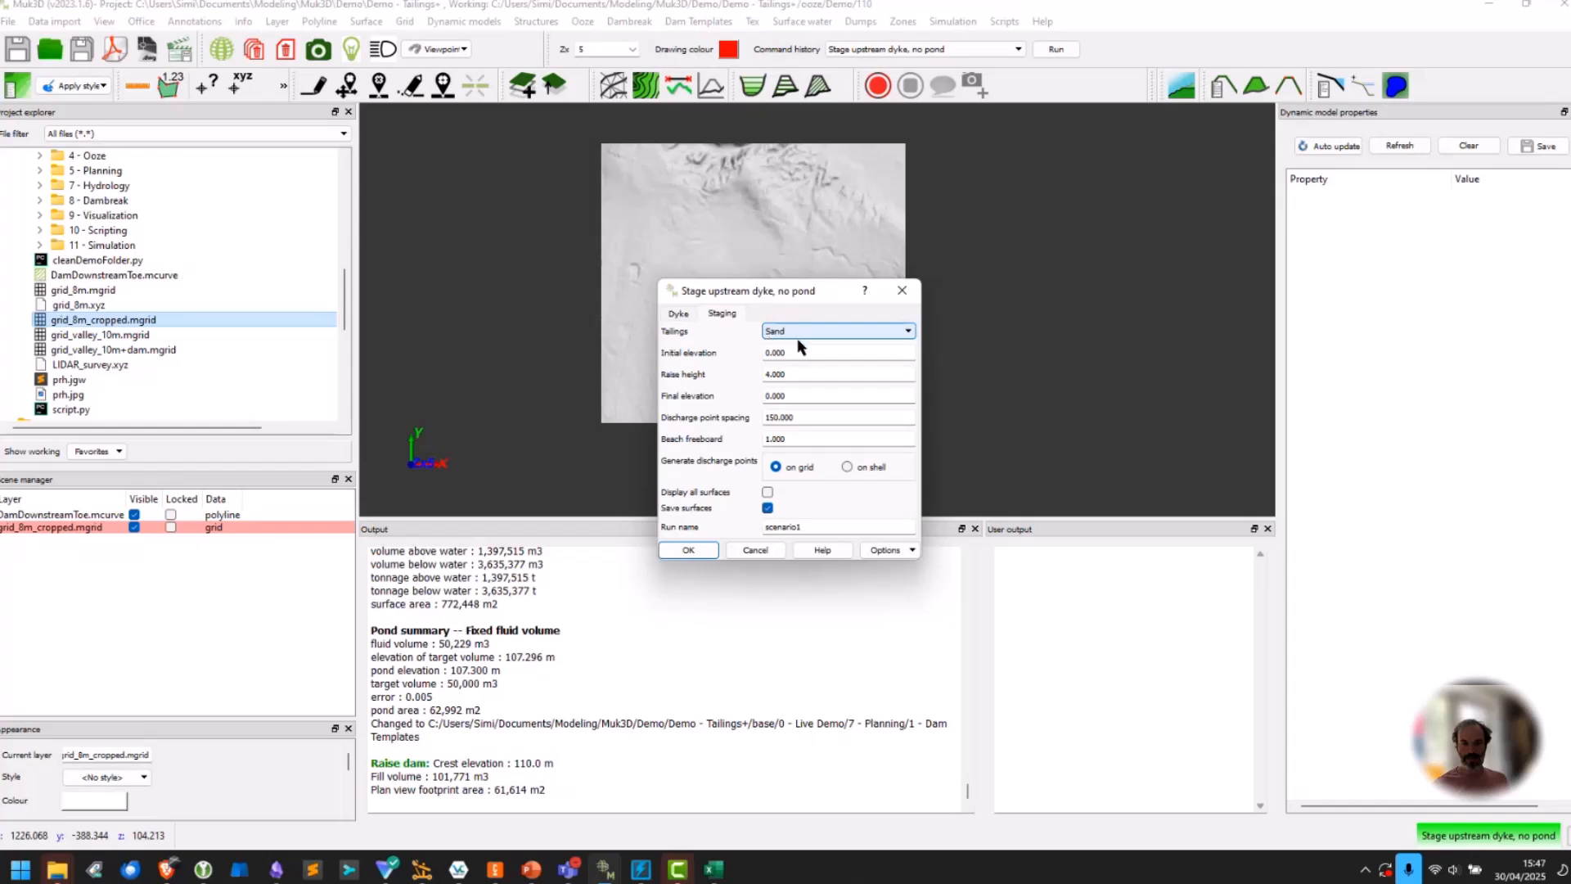
# Set the staging run's initial elevation to 105 and final elevation to 125.
pyautogui.doubleClick(772, 354)
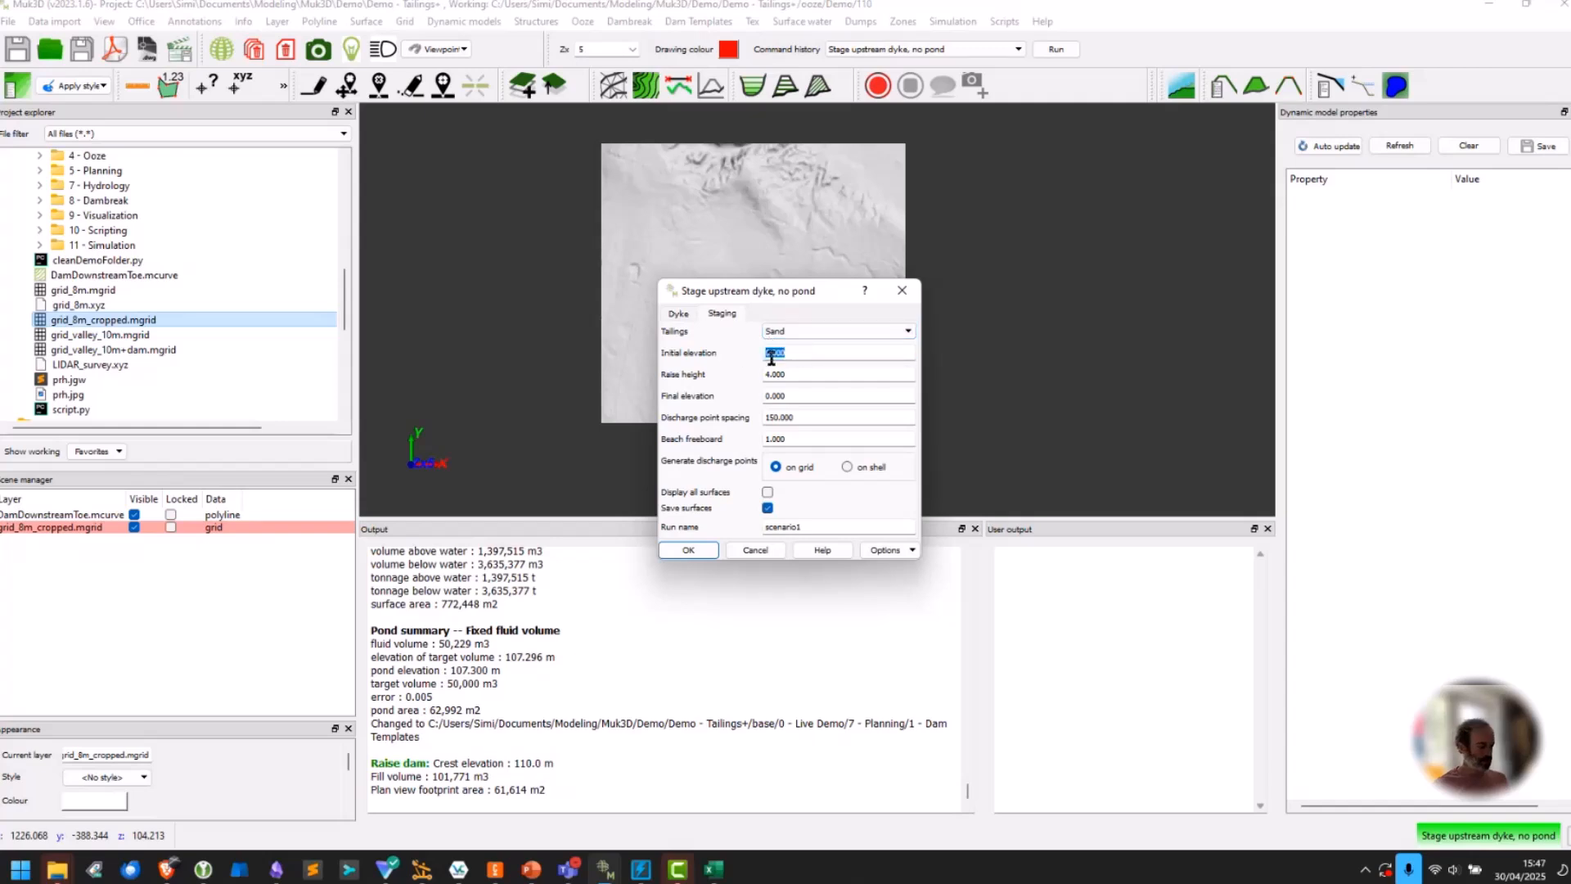
pyautogui.write('105')
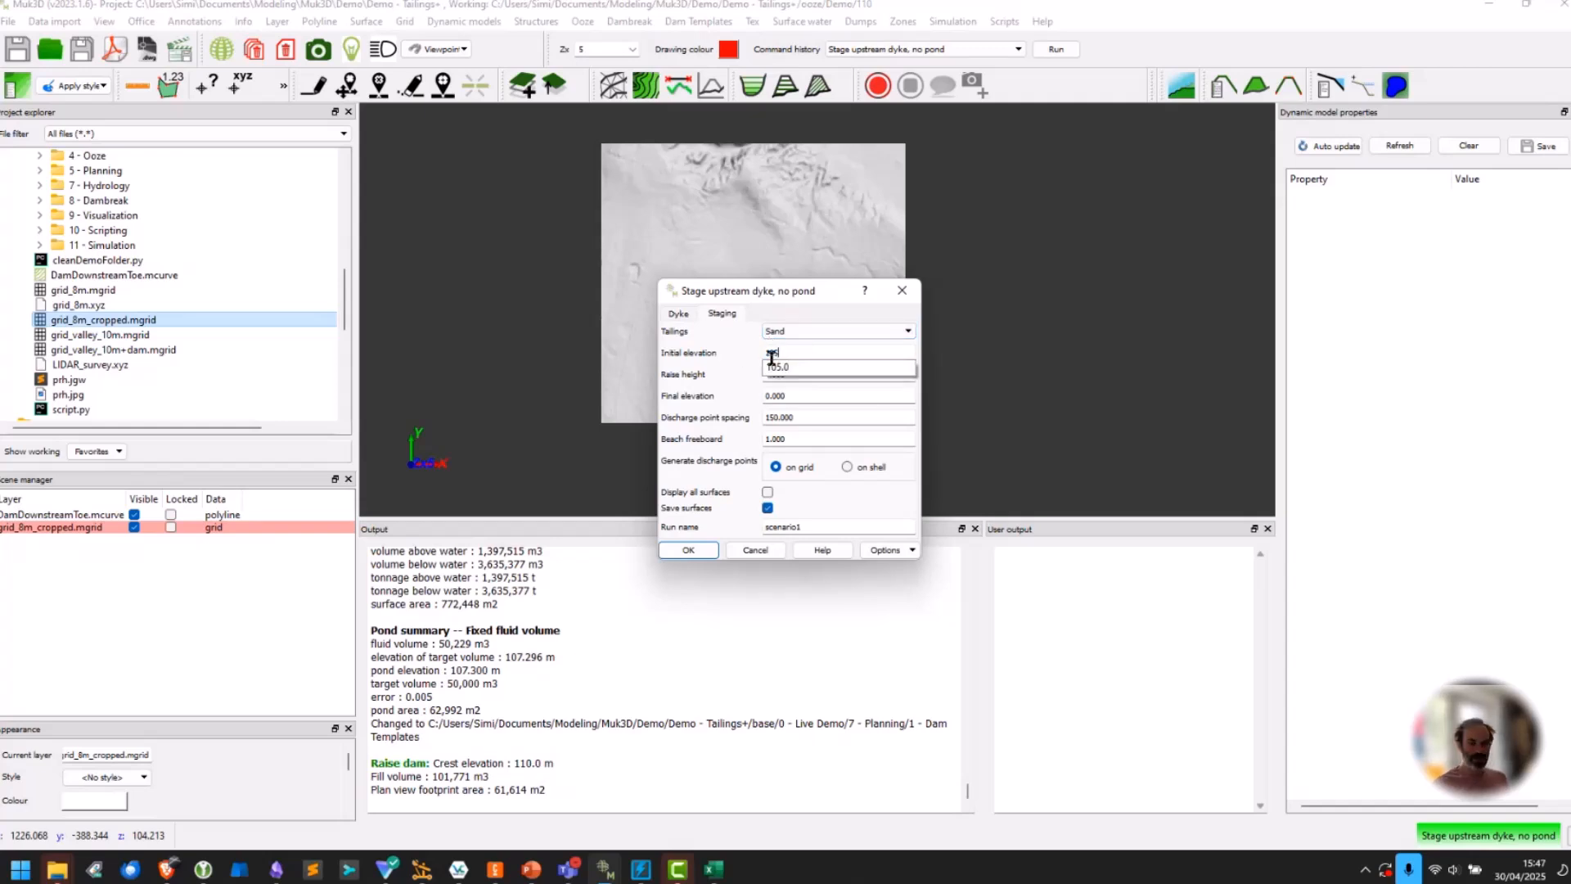
pyautogui.click(802, 375)
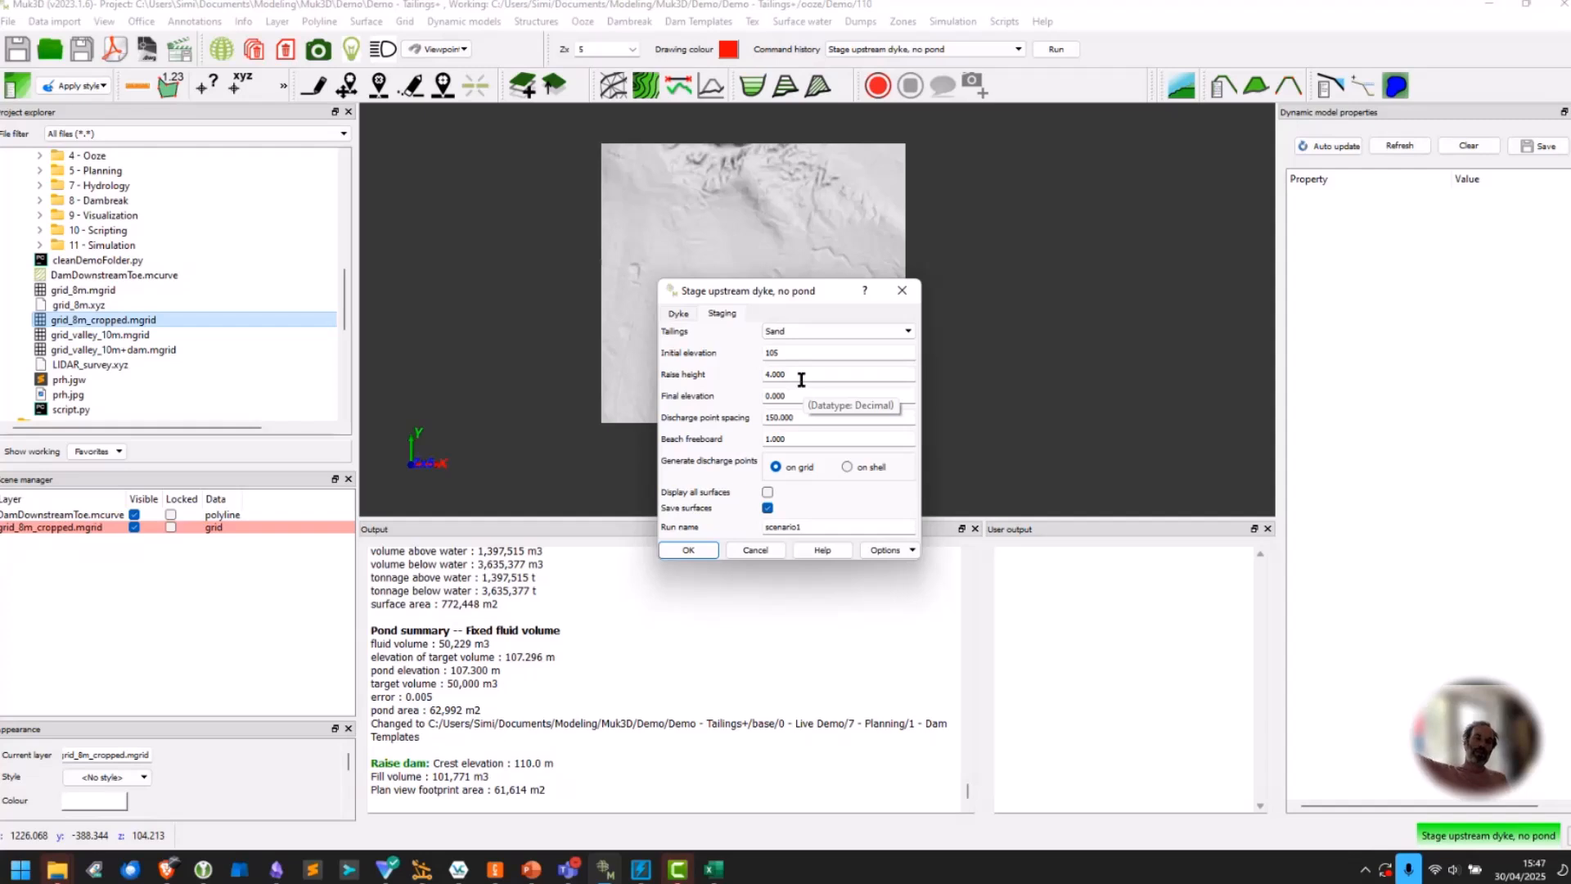
pyautogui.press('Tab')
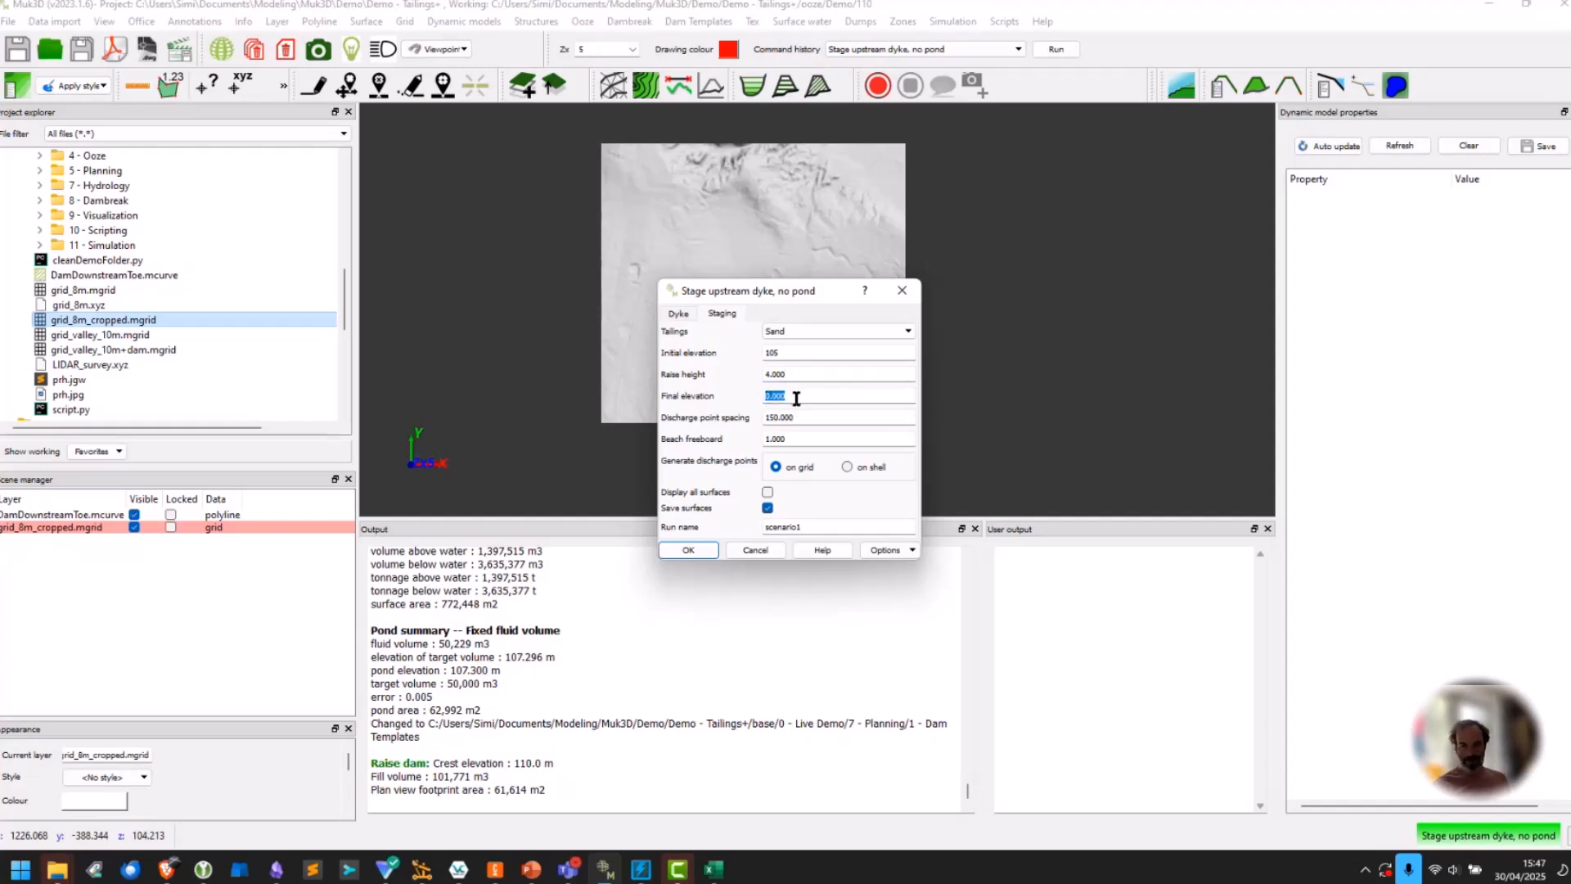
pyautogui.write('125')
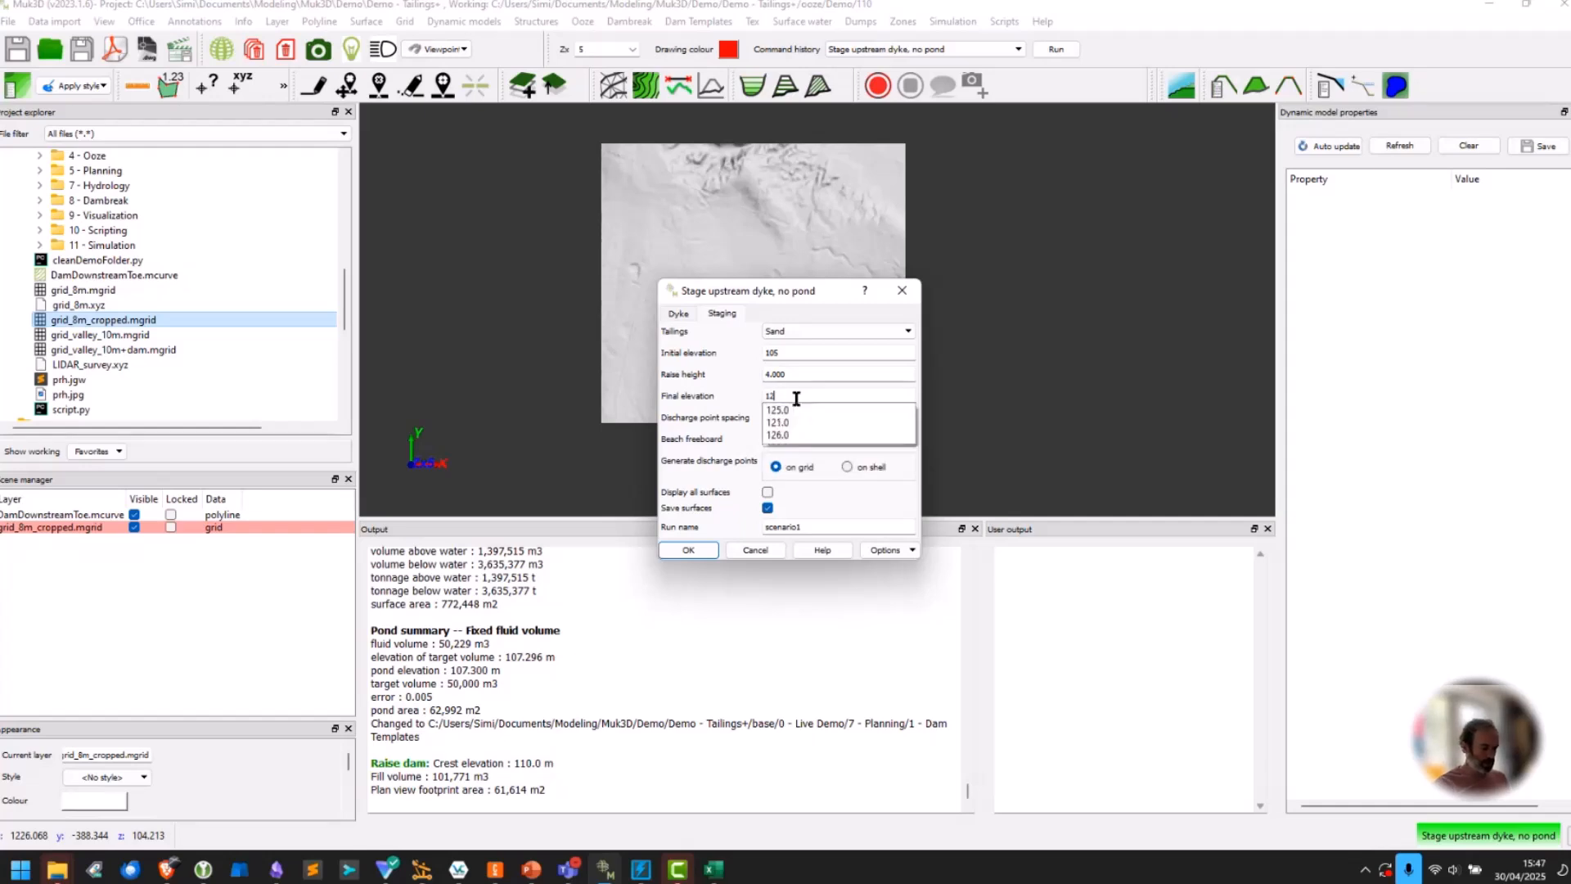
pyautogui.click(726, 391)
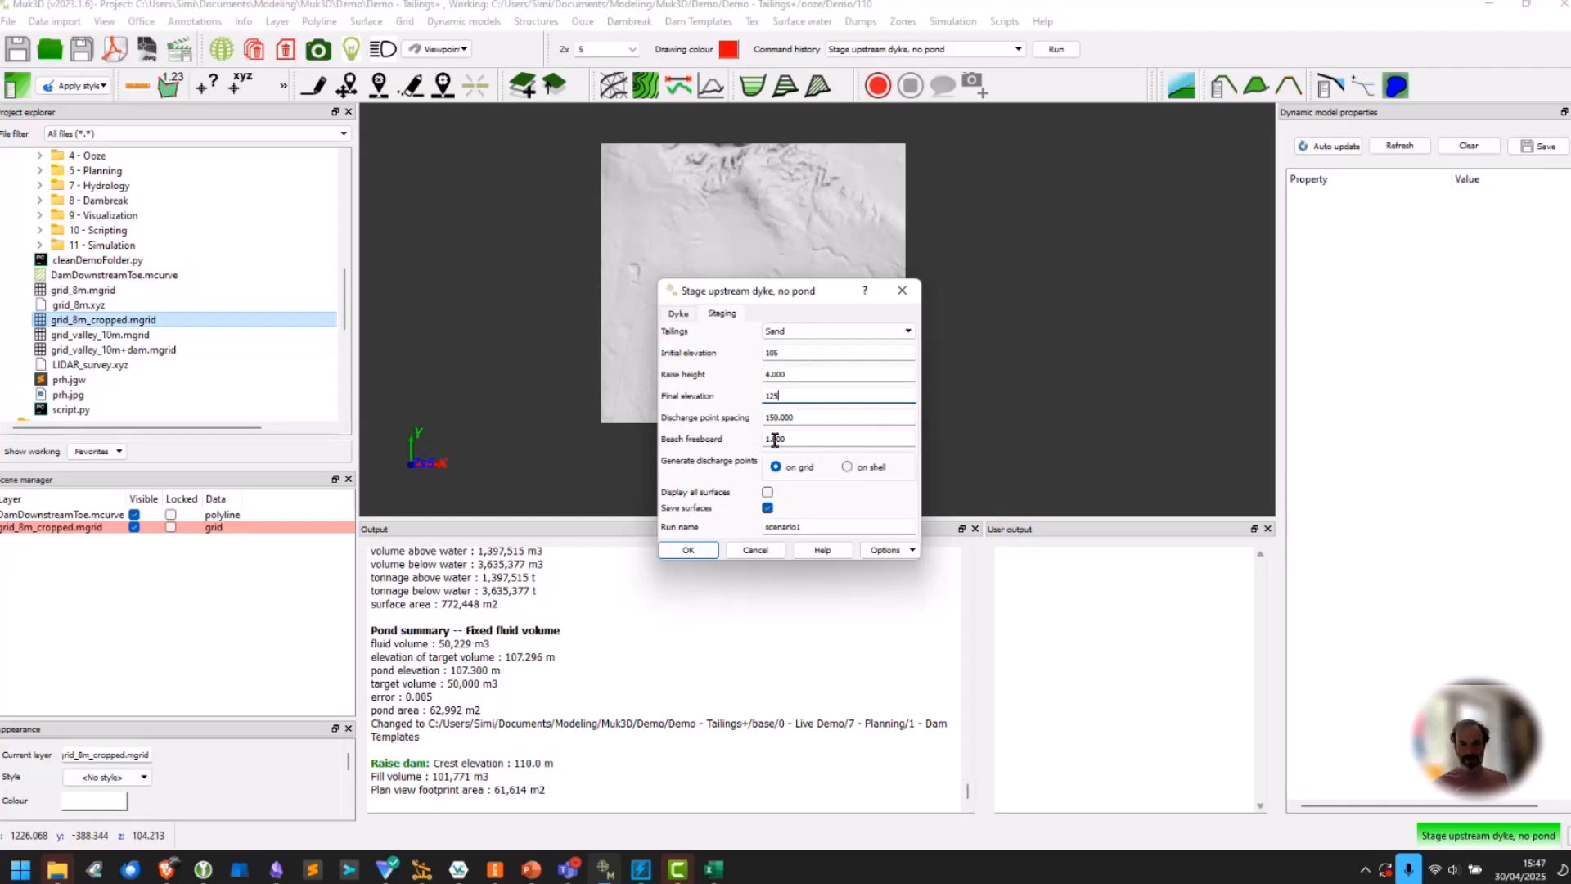
# Run the staging with the cropped 8 m grid as base, the downstream toe polyline as dam toe, and a point inside the basin.
pyautogui.click(688, 550)
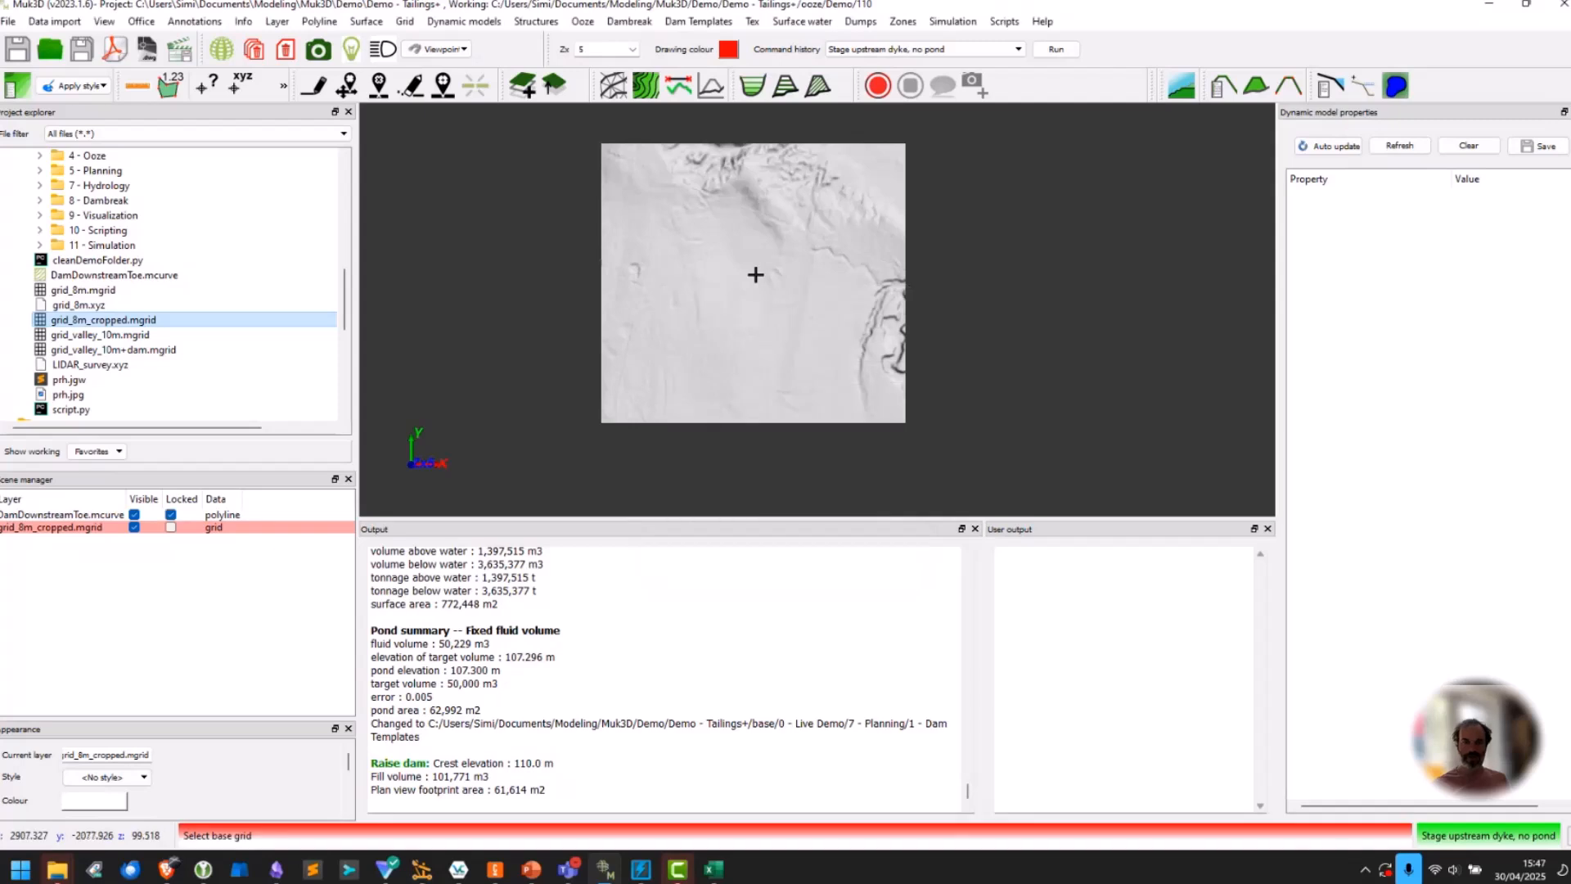
pyautogui.click(755, 274)
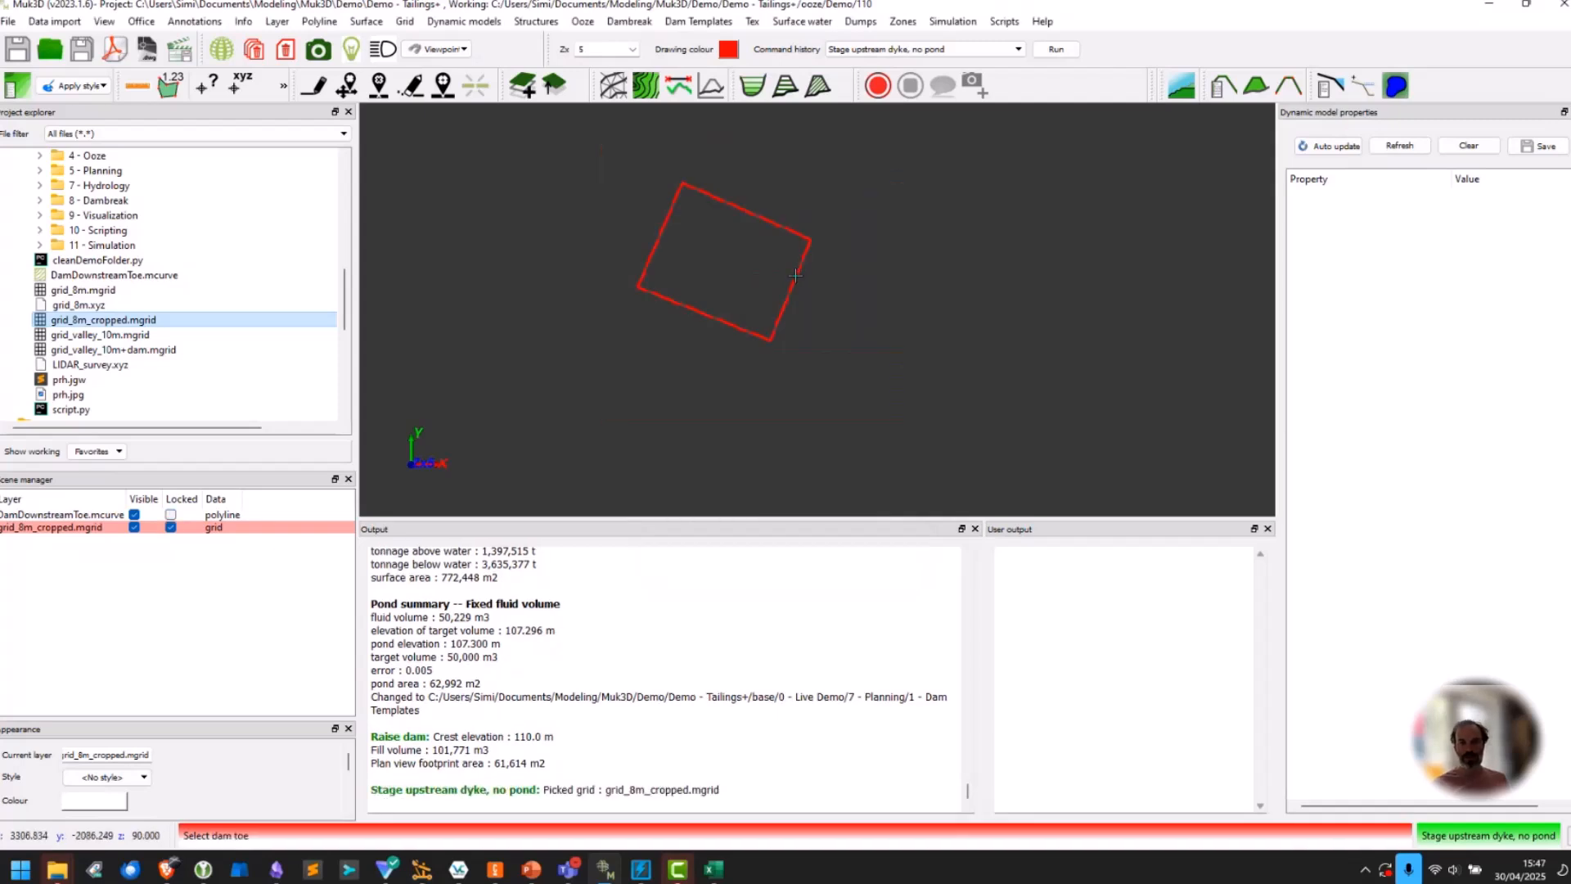
pyautogui.click(796, 275)
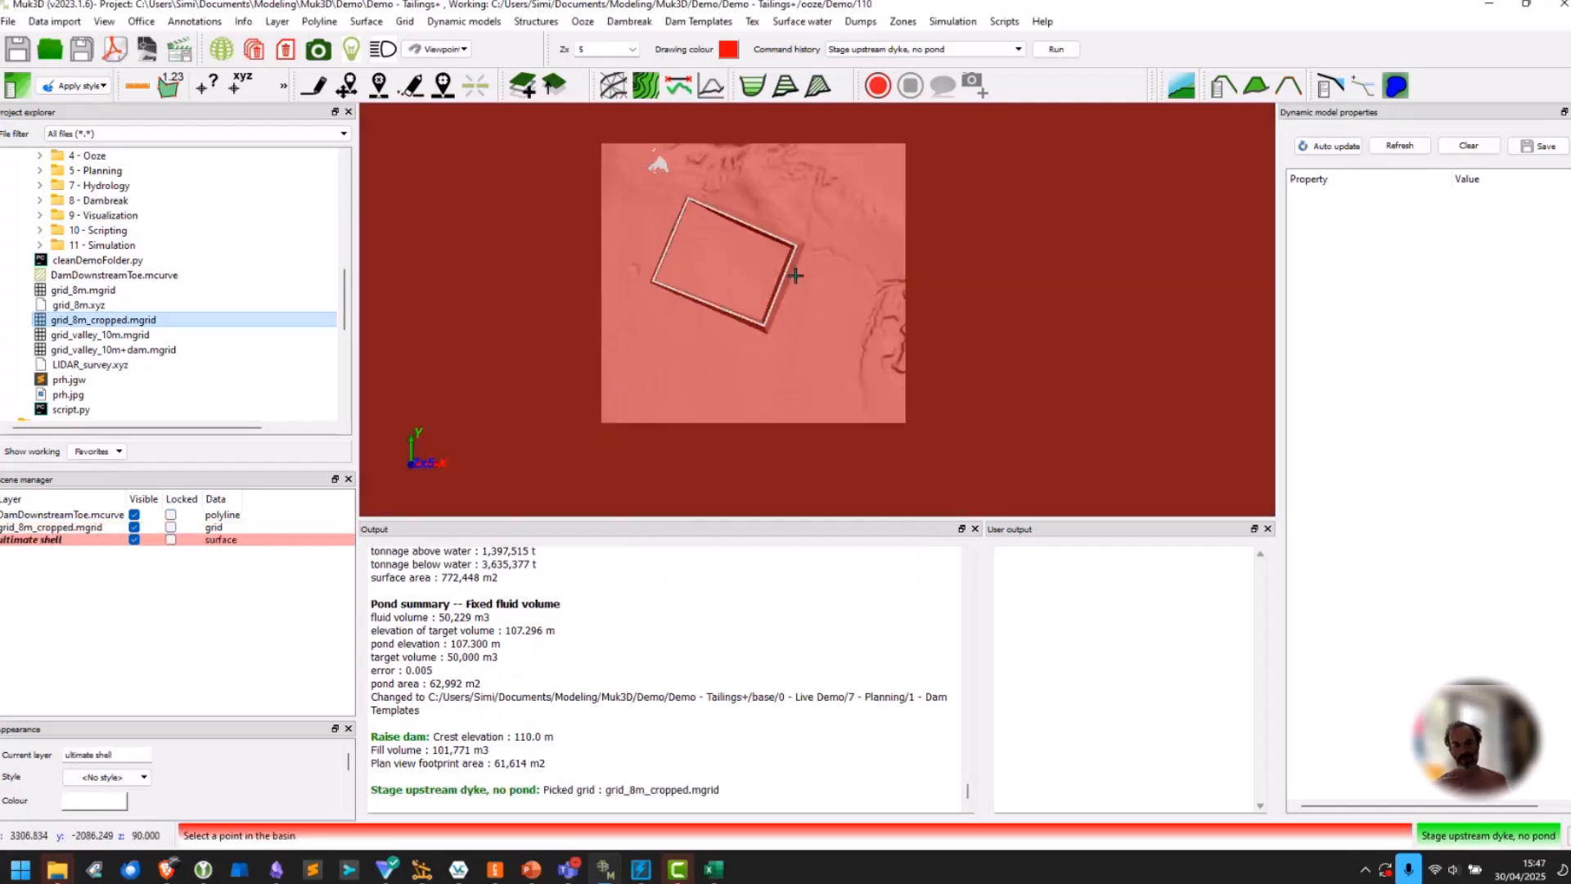
pyautogui.click(749, 248)
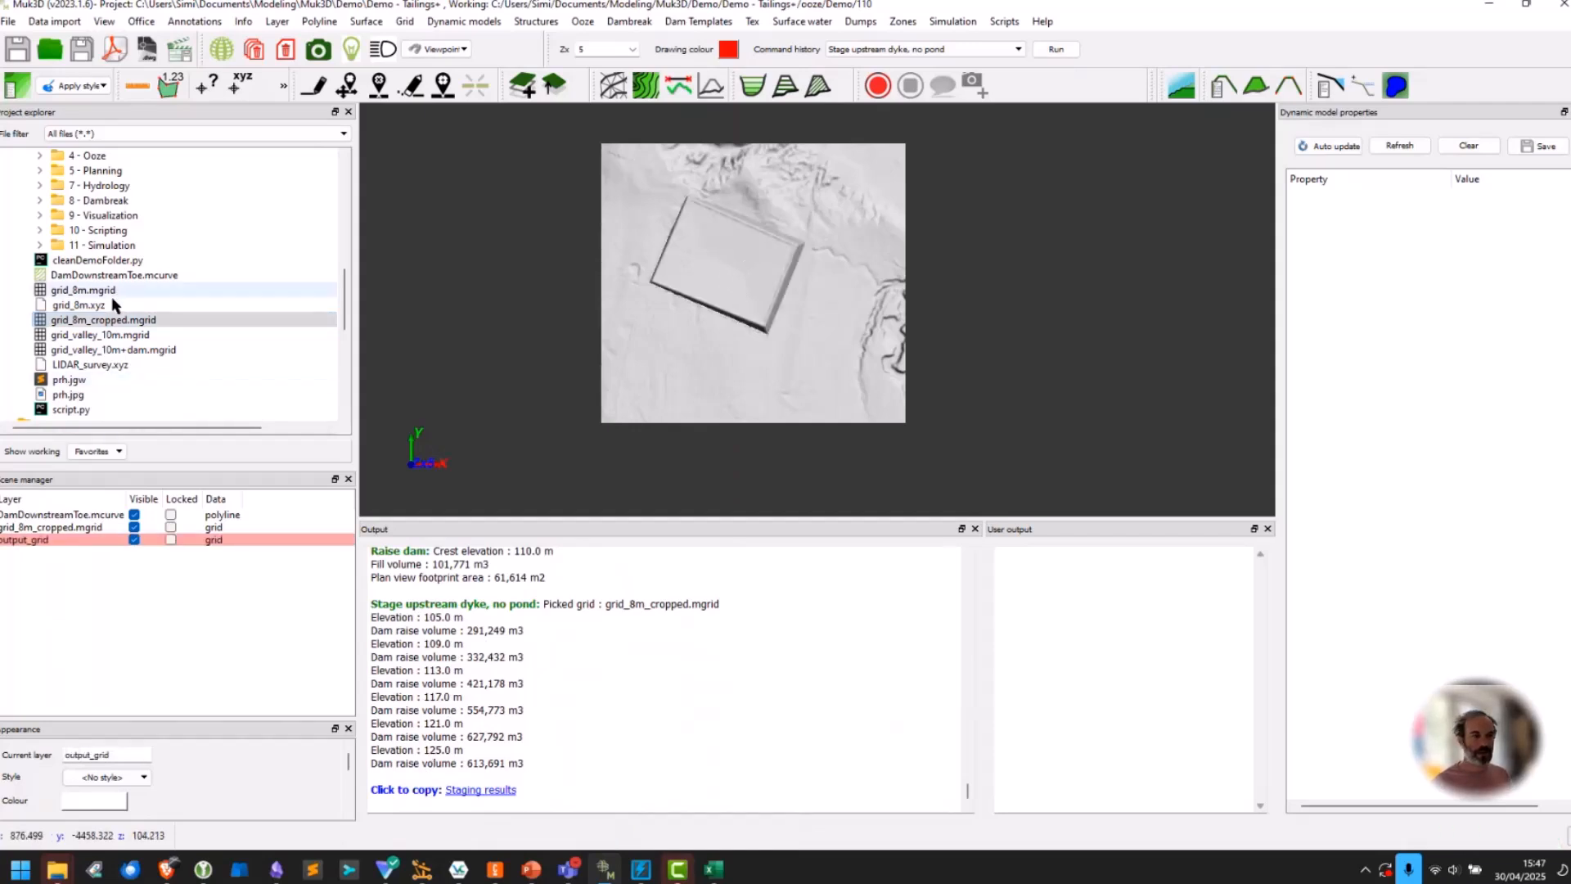
# Collapse the 7 - Planning and 6 - Ooze folders, and expand the scenario1 results folder under ooze/Demo/110.
pyautogui.scroll(5, 102, 286)
pyautogui.scroll(-4, 103, 283)
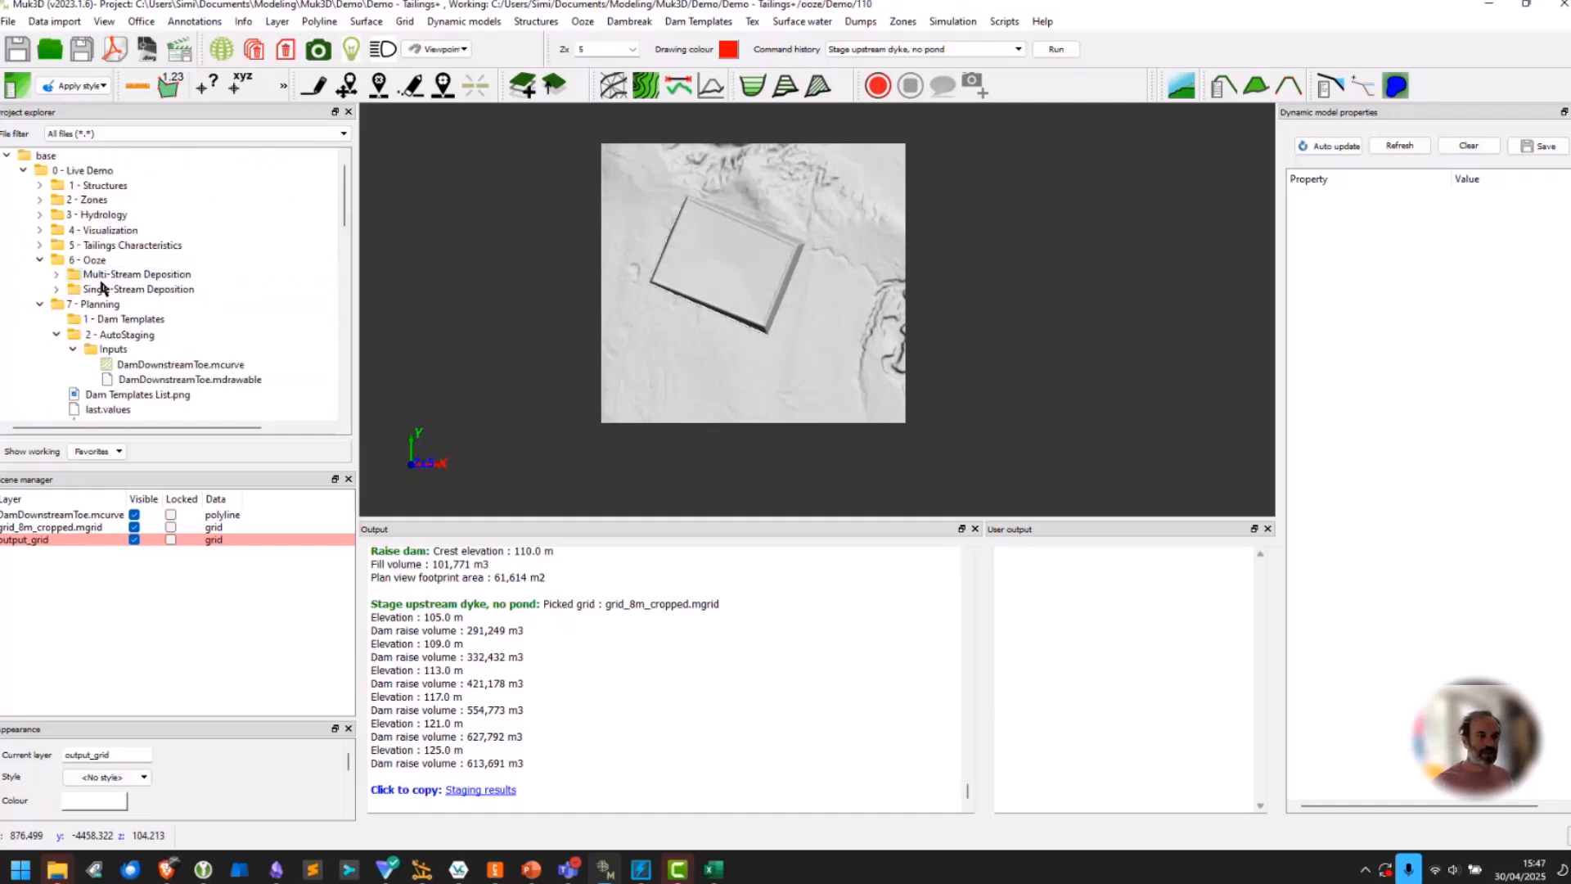
pyautogui.scroll(9, 106, 315)
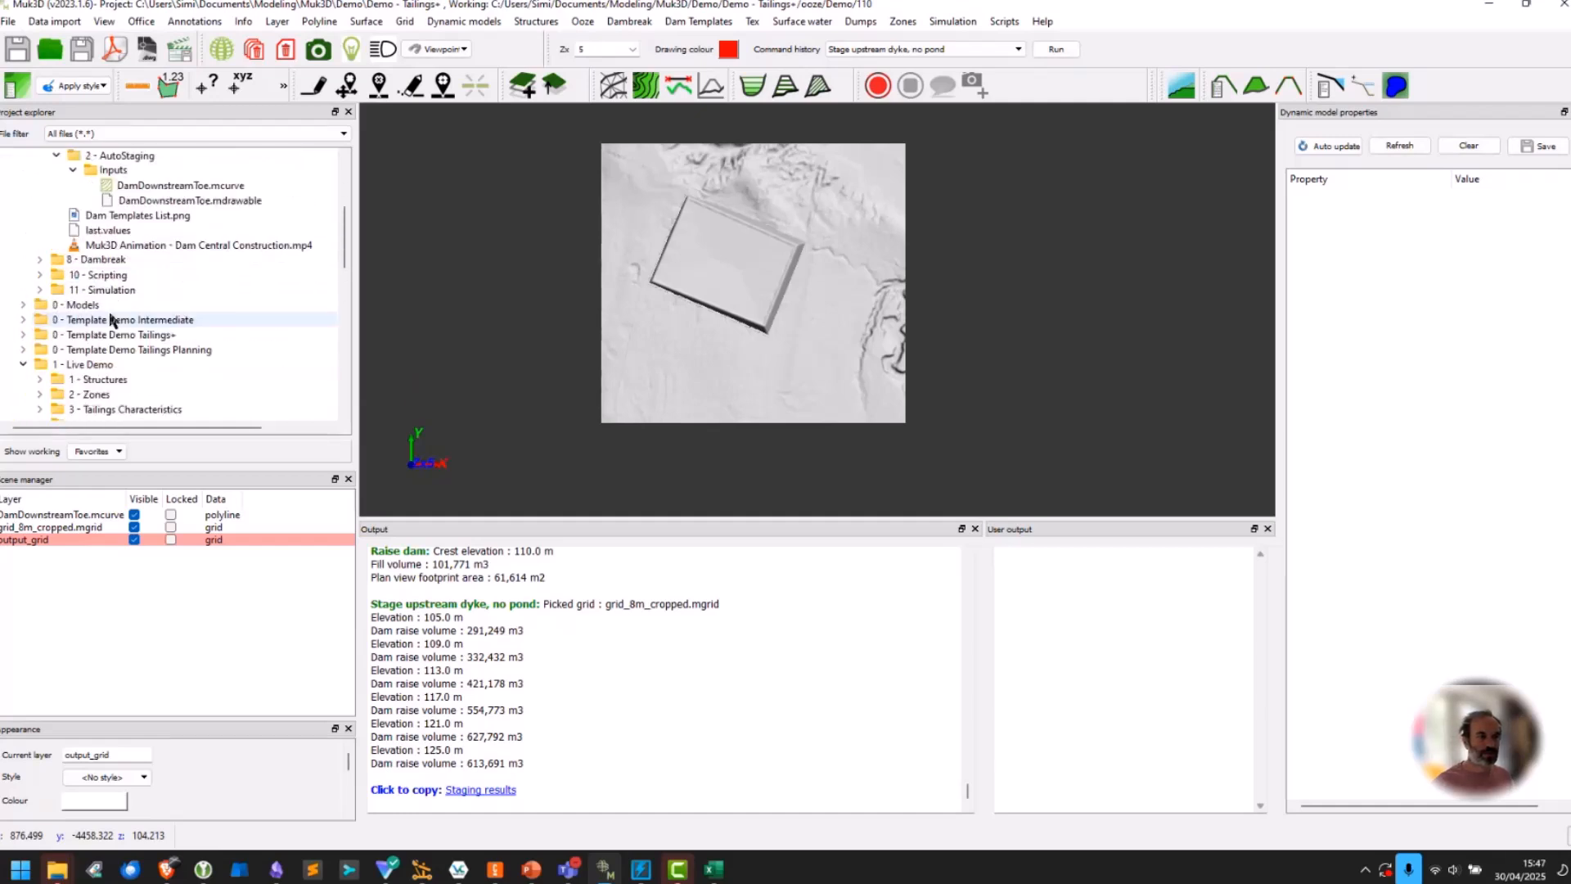
pyautogui.click(41, 303)
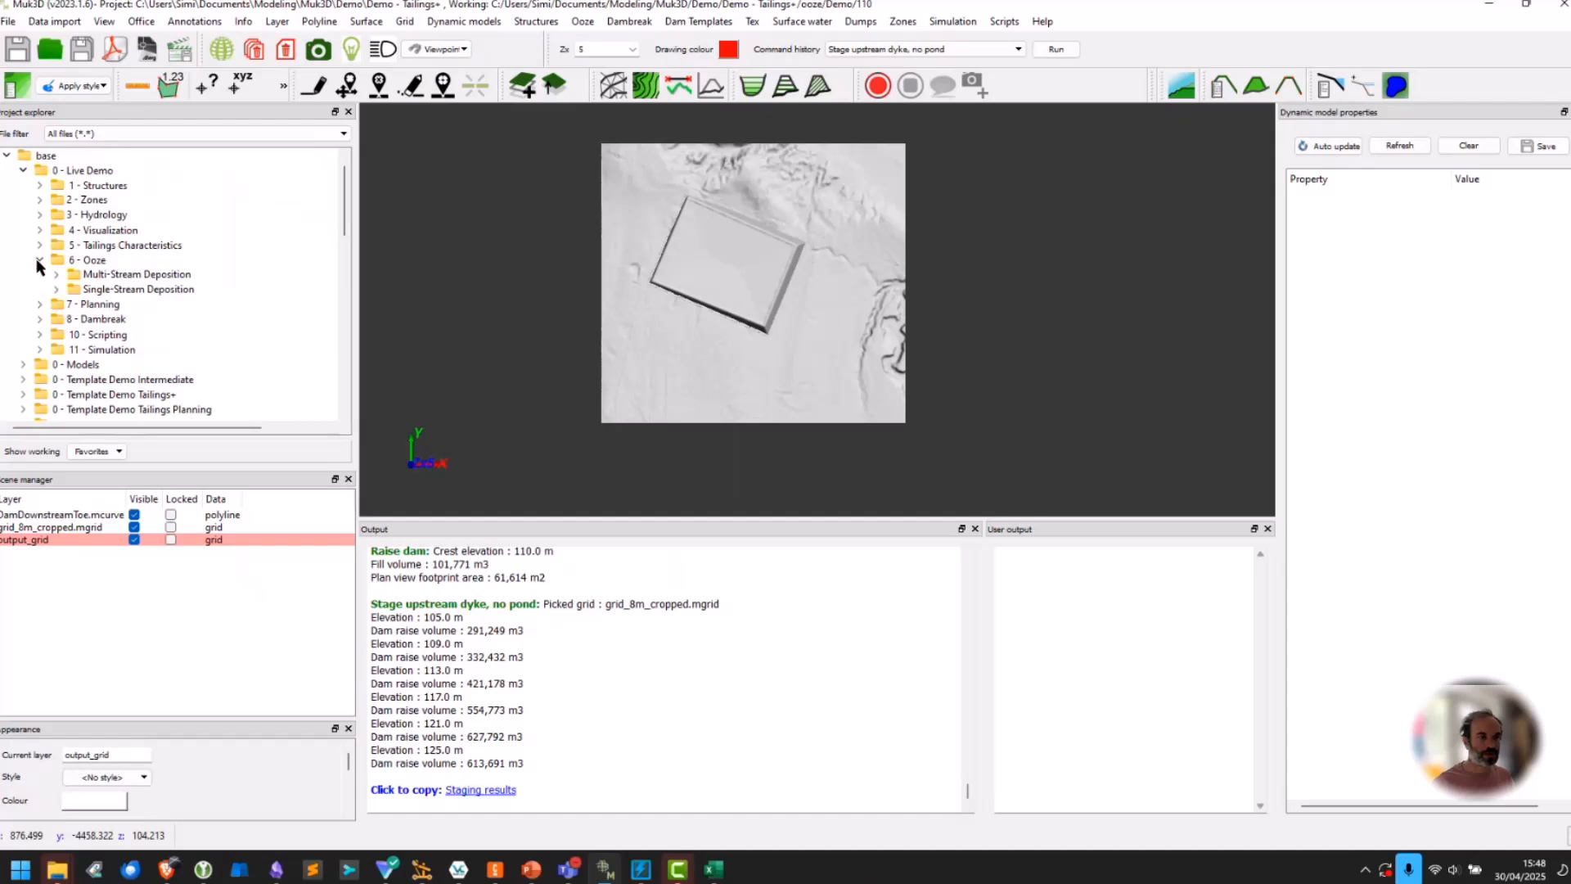
pyautogui.click(39, 261)
pyautogui.scroll(-5, 122, 328)
pyautogui.scroll(-10, 126, 338)
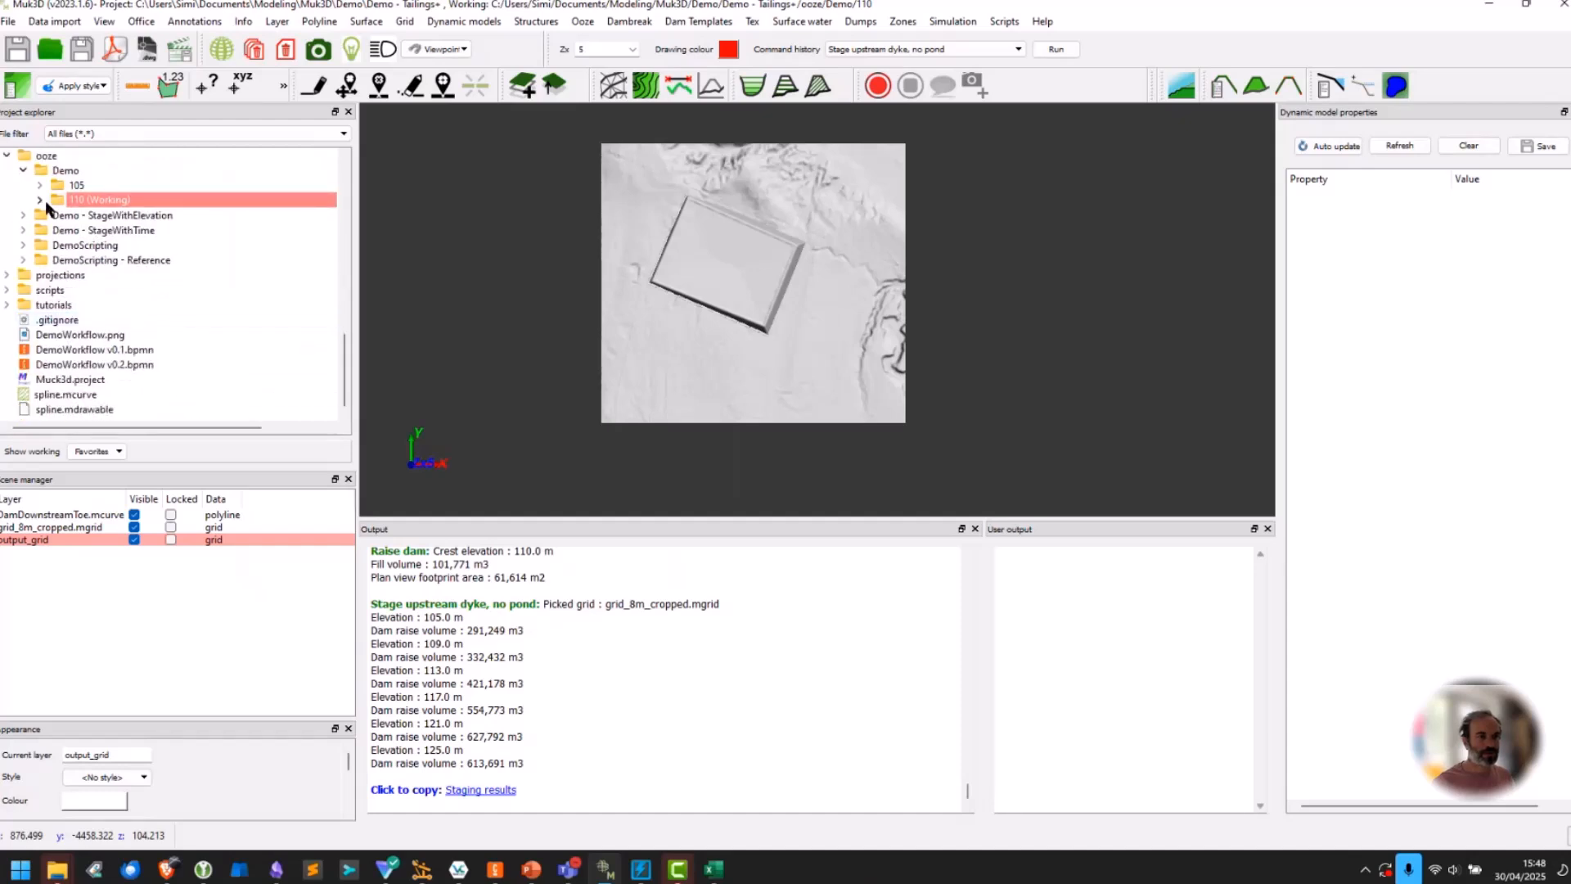
pyautogui.click(41, 200)
pyautogui.click(56, 214)
# Open scenario1's summary.csv in Excel and autofit columns A to I to their contents.
pyautogui.click(123, 335)
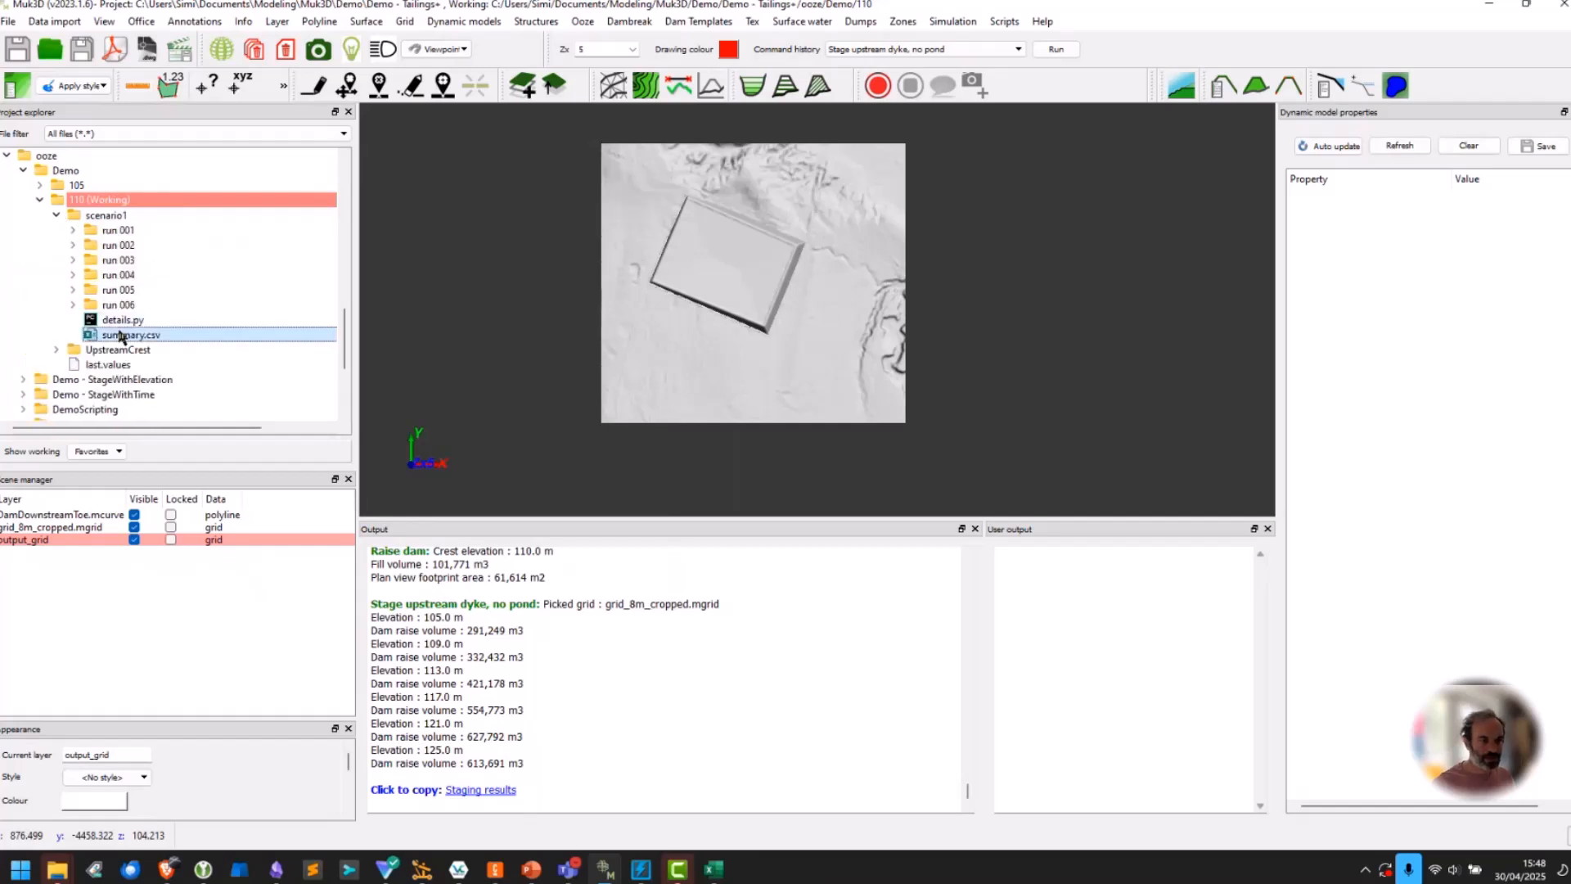
pyautogui.rightClick(119, 331)
pyautogui.click(166, 399)
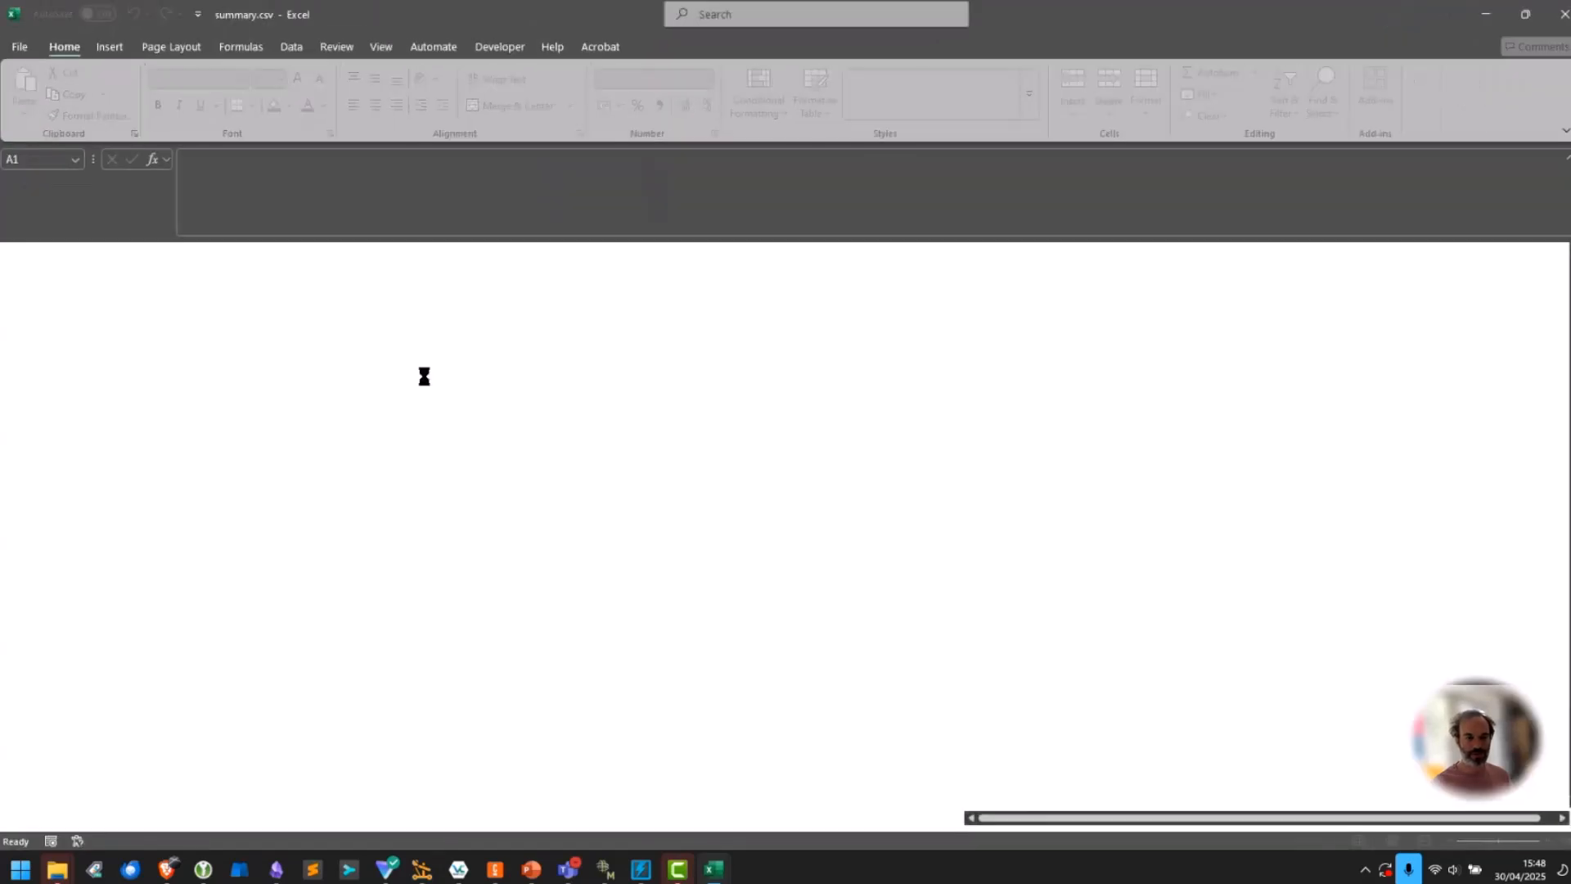
pyautogui.moveTo(41, 250); pyautogui.dragTo(489, 261)
pyautogui.doubleClick(491, 252)
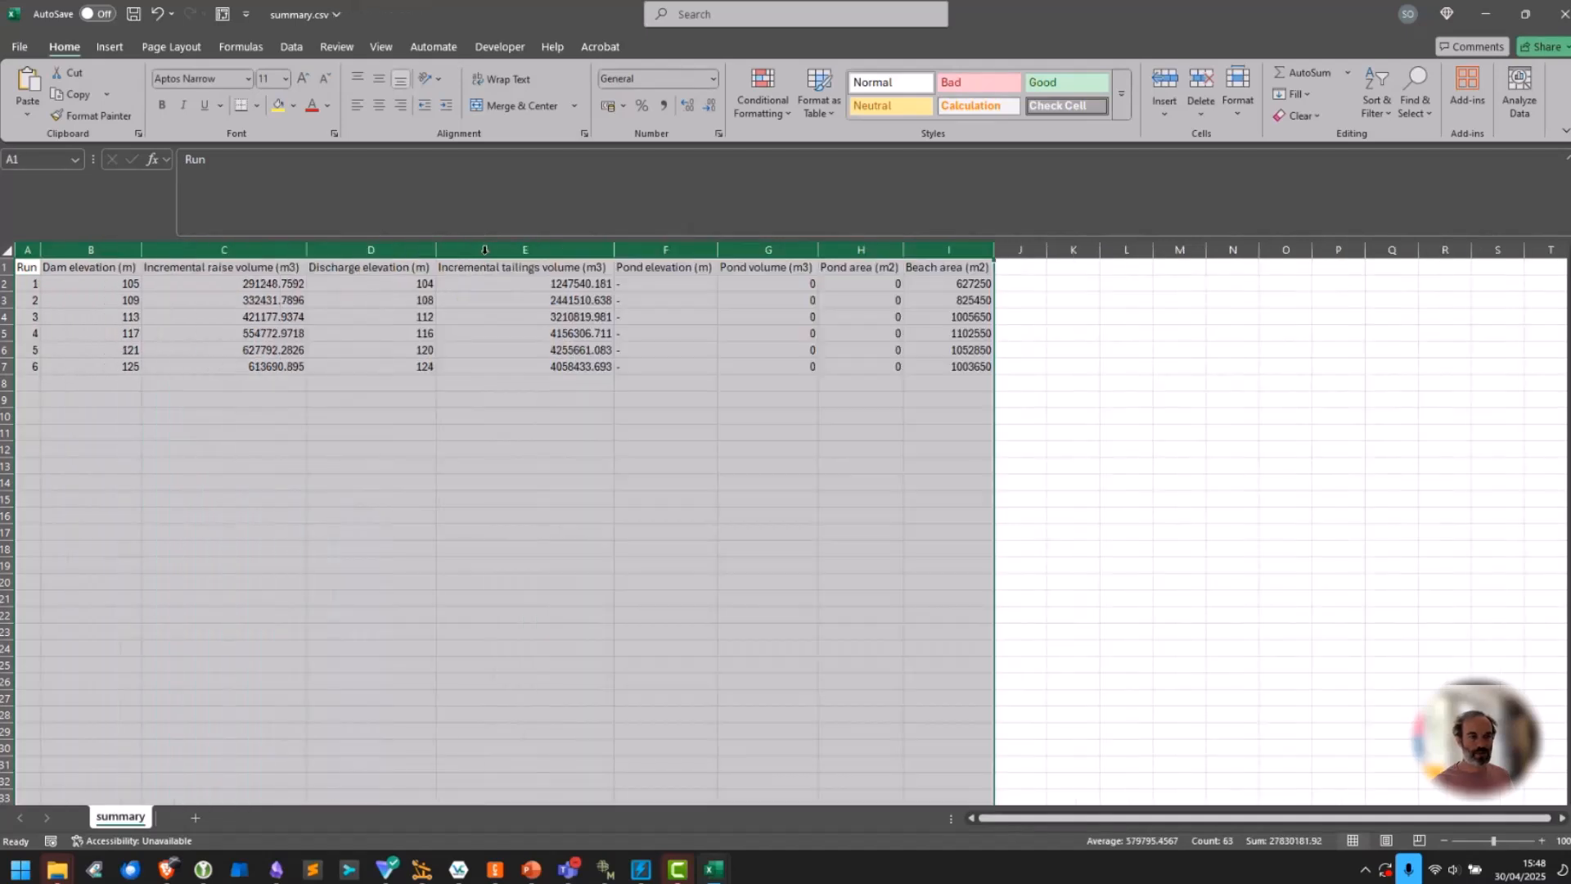
# Review the incremental raise volumes and the incremental tailings volumes for all six runs in summary.csv.
pyautogui.click(371, 366)
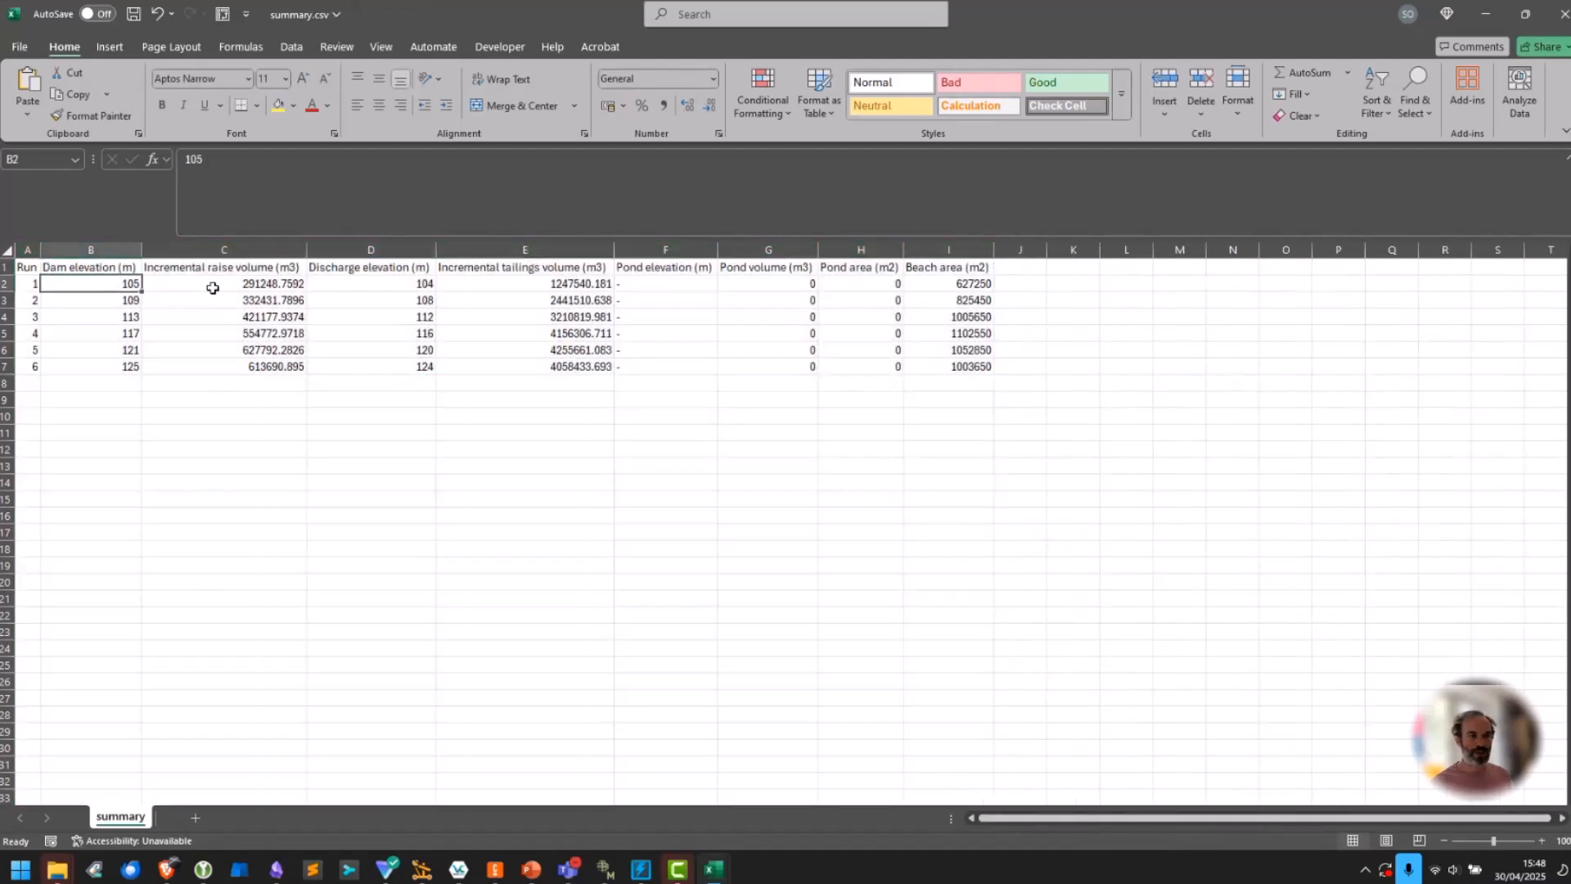
pyautogui.moveTo(214, 284); pyautogui.dragTo(224, 365)
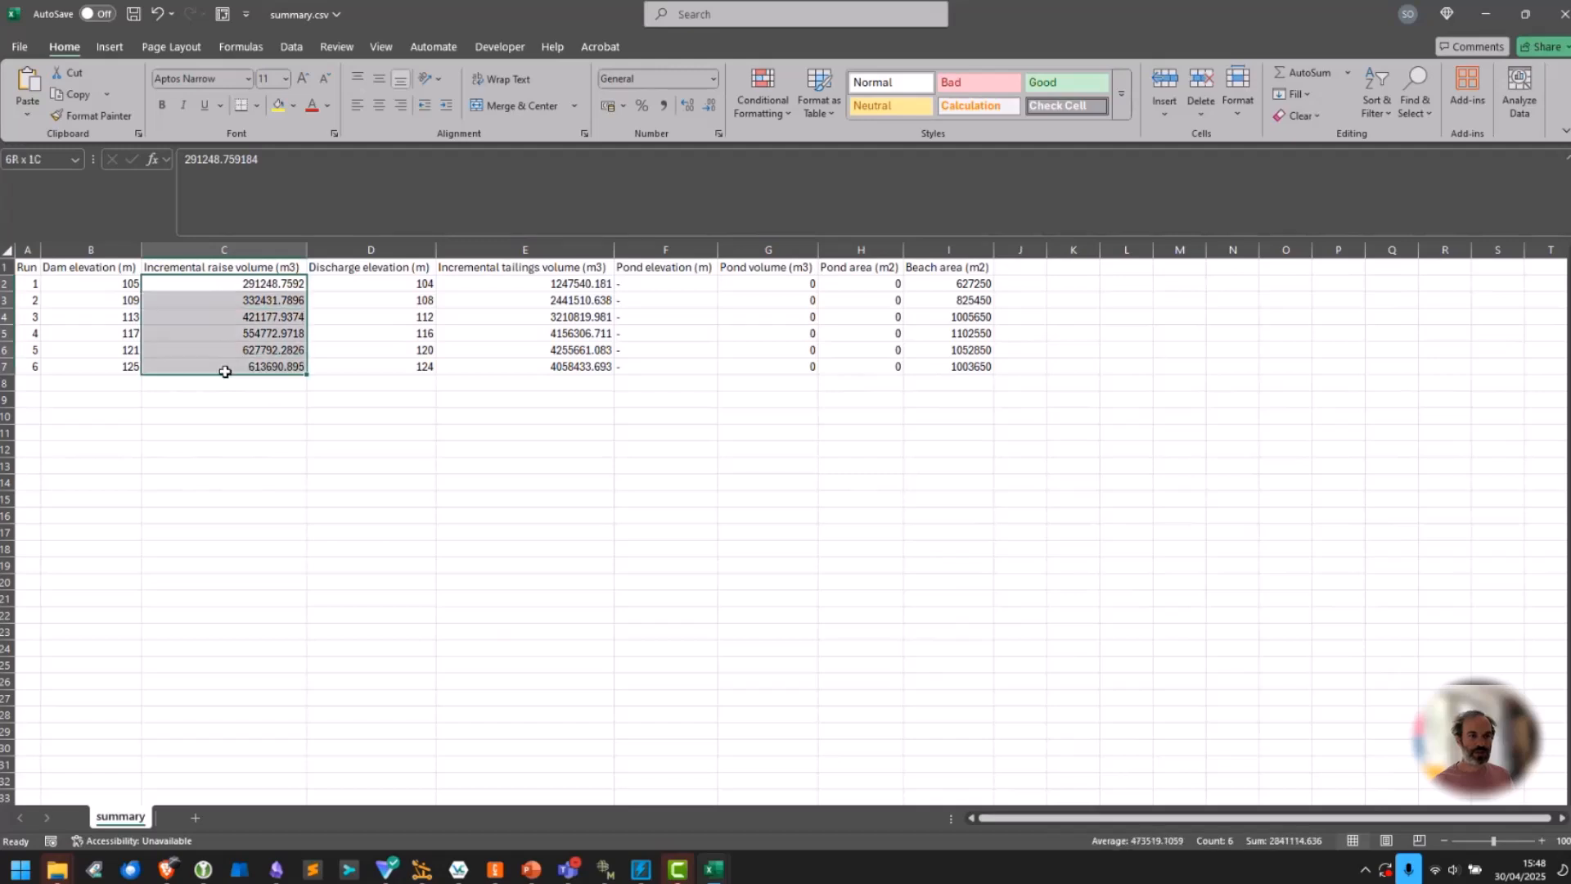
pyautogui.moveTo(564, 280); pyautogui.dragTo(563, 366)
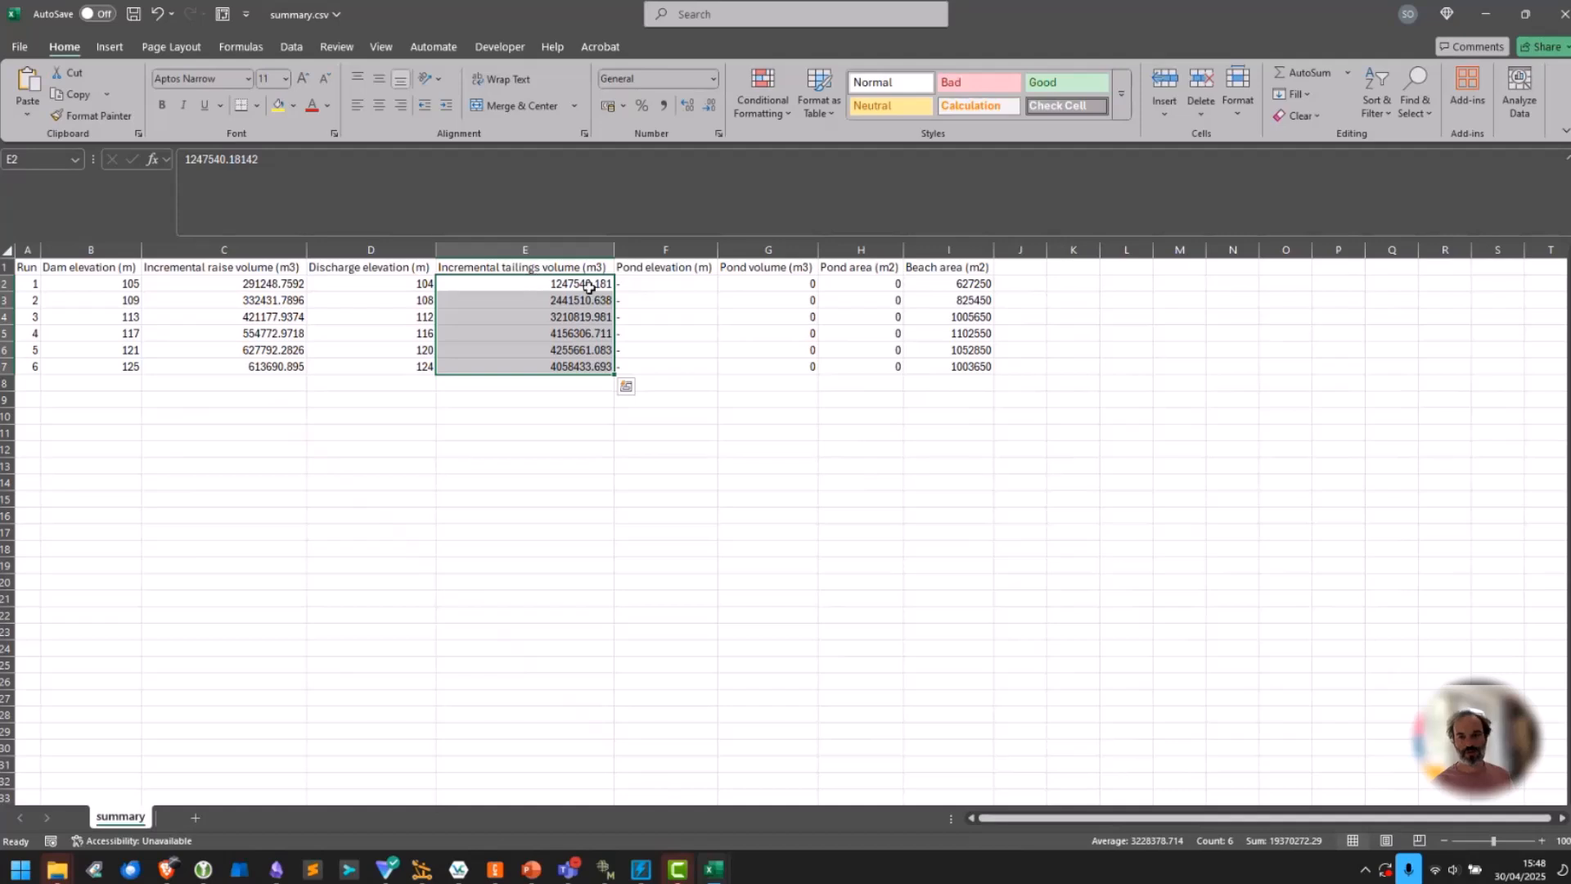
# Close summary.csv and basin.SEAcurve.csv without saving changes.
pyautogui.click(1559, 18)
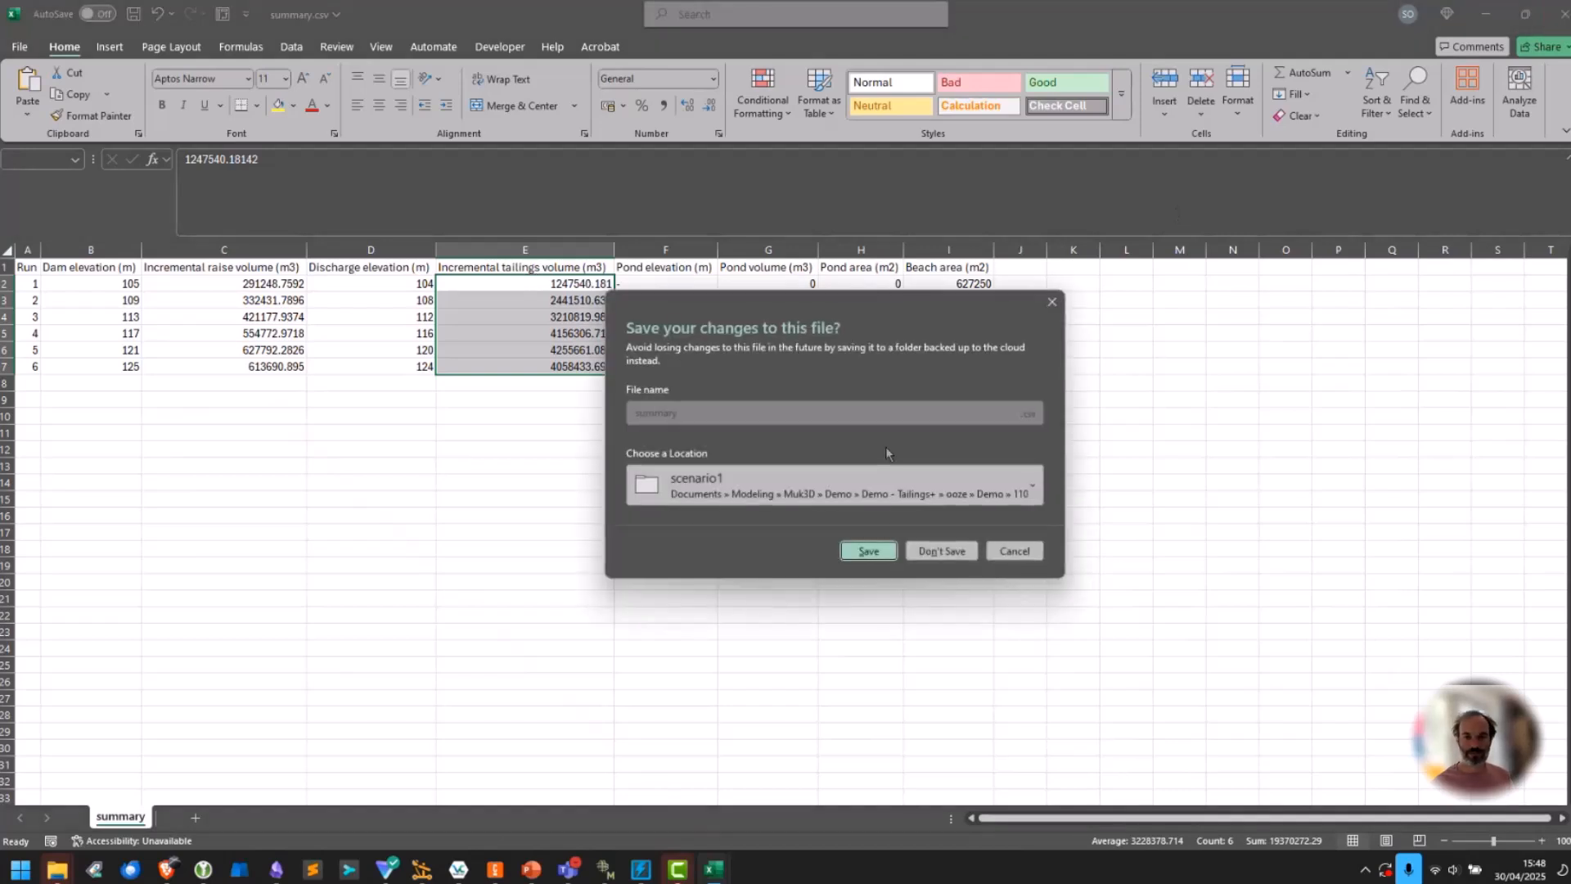
pyautogui.click(951, 550)
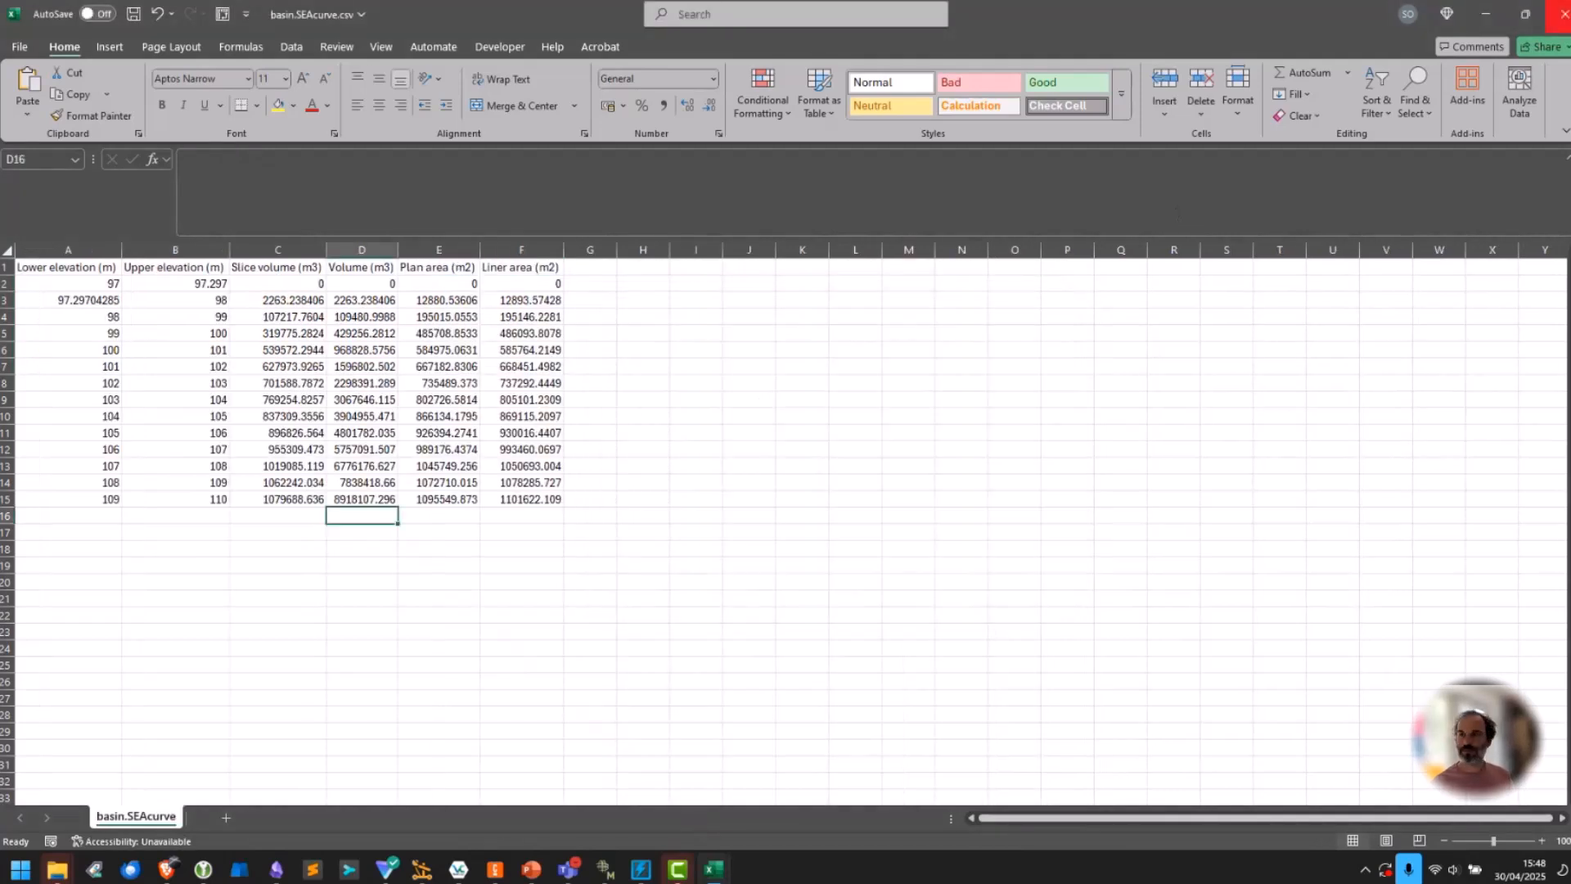
pyautogui.click(1561, 14)
pyautogui.click(1019, 538)
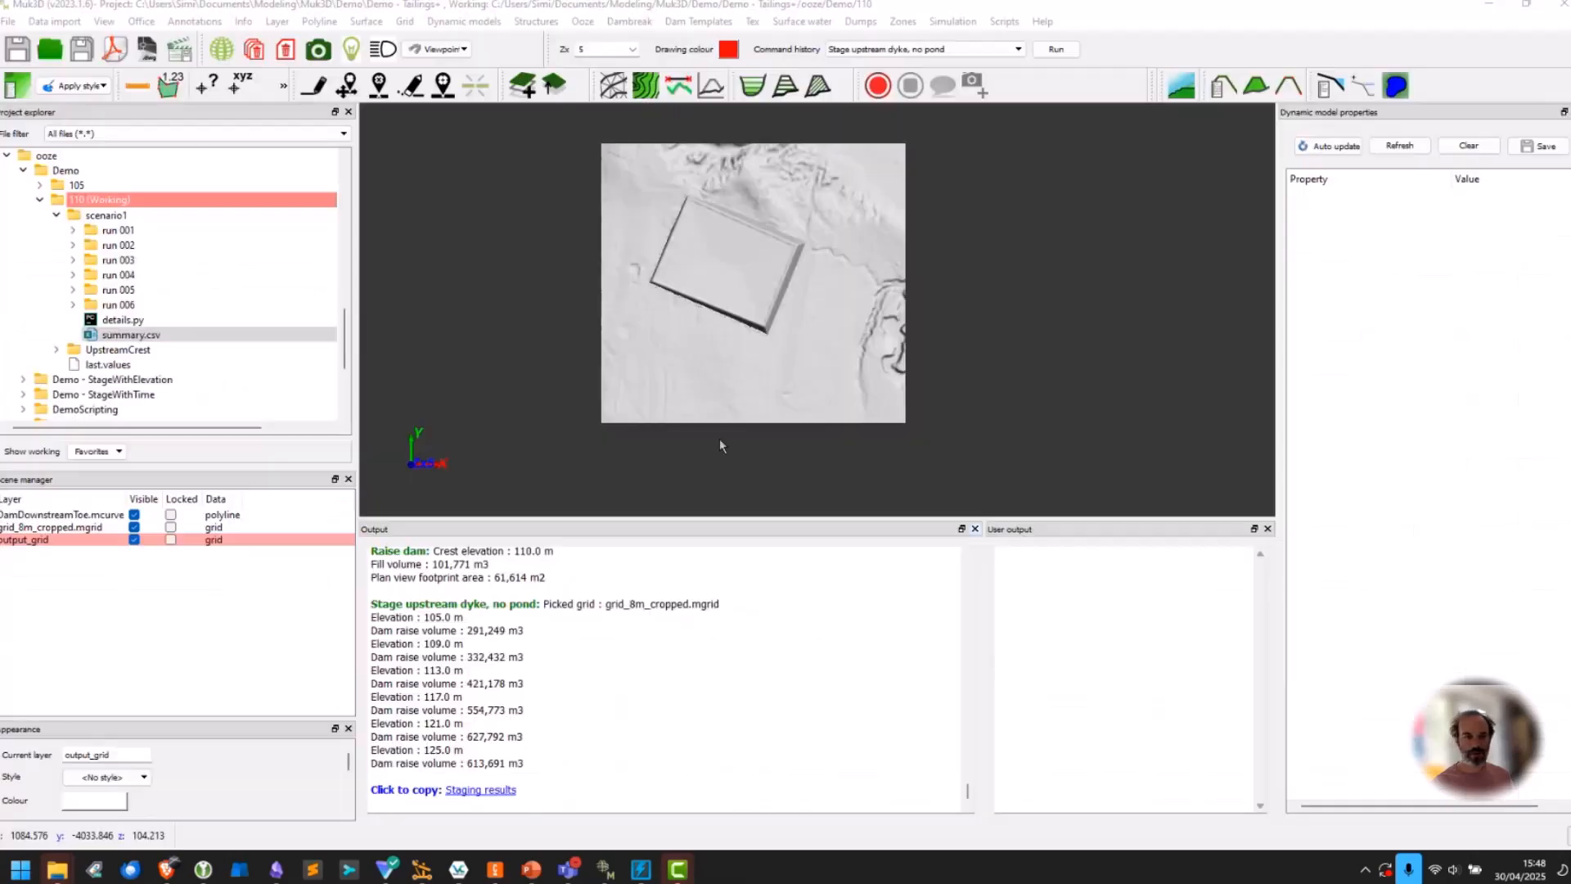
# Collapse the 110 and Demo folders under ooze, and expand 10 - Scripting under base/0 - Live Demo.
pyautogui.click(39, 200)
pyautogui.click(23, 171)
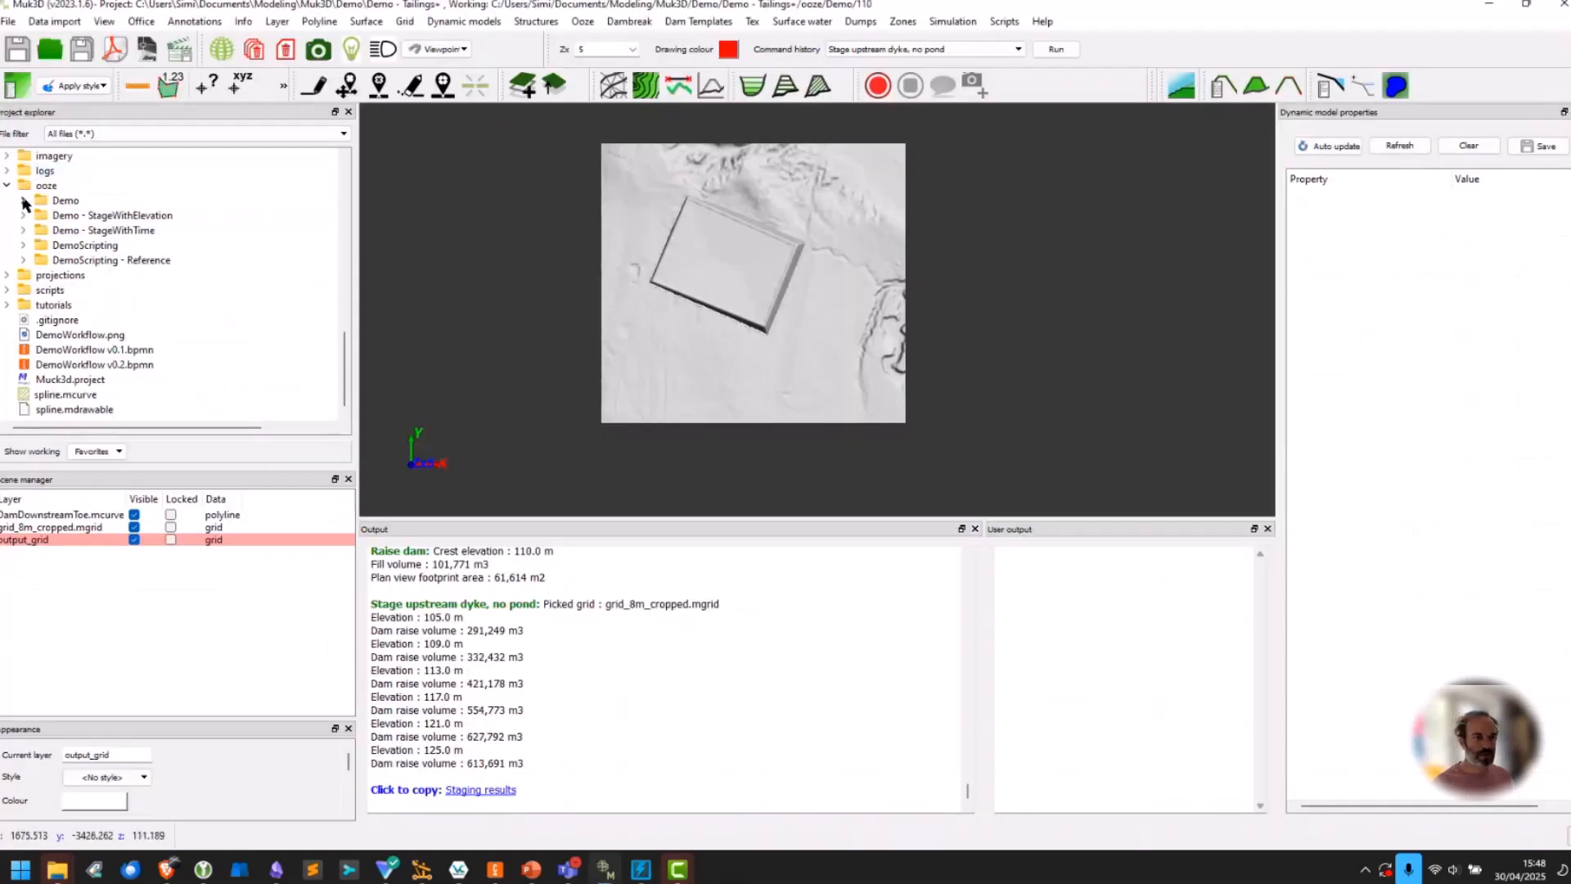
pyautogui.scroll(15, 39, 229)
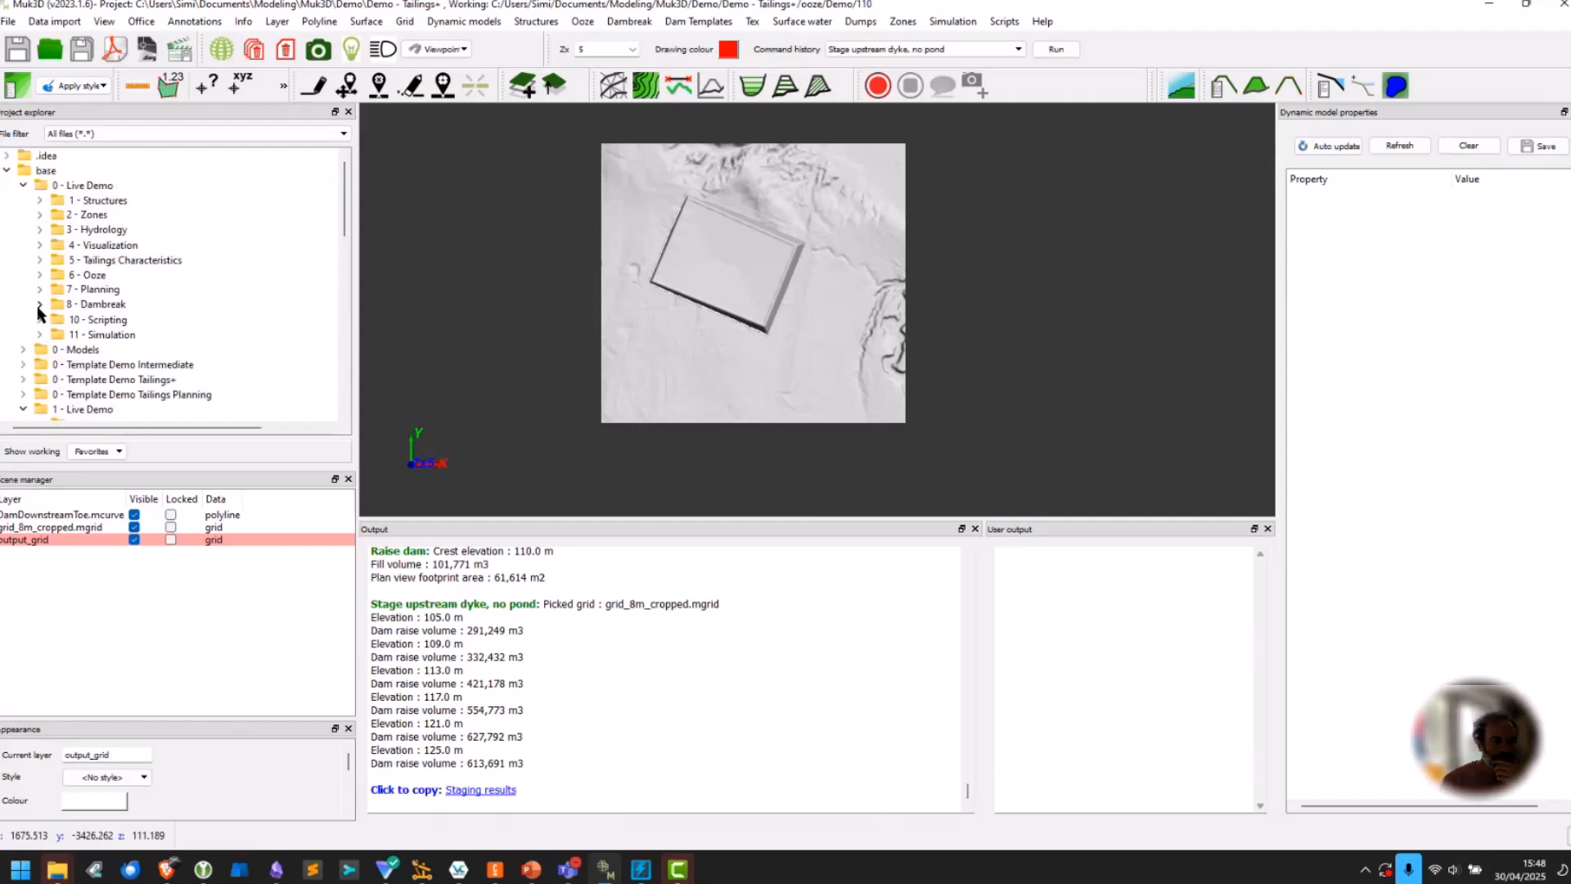
pyautogui.click(39, 318)
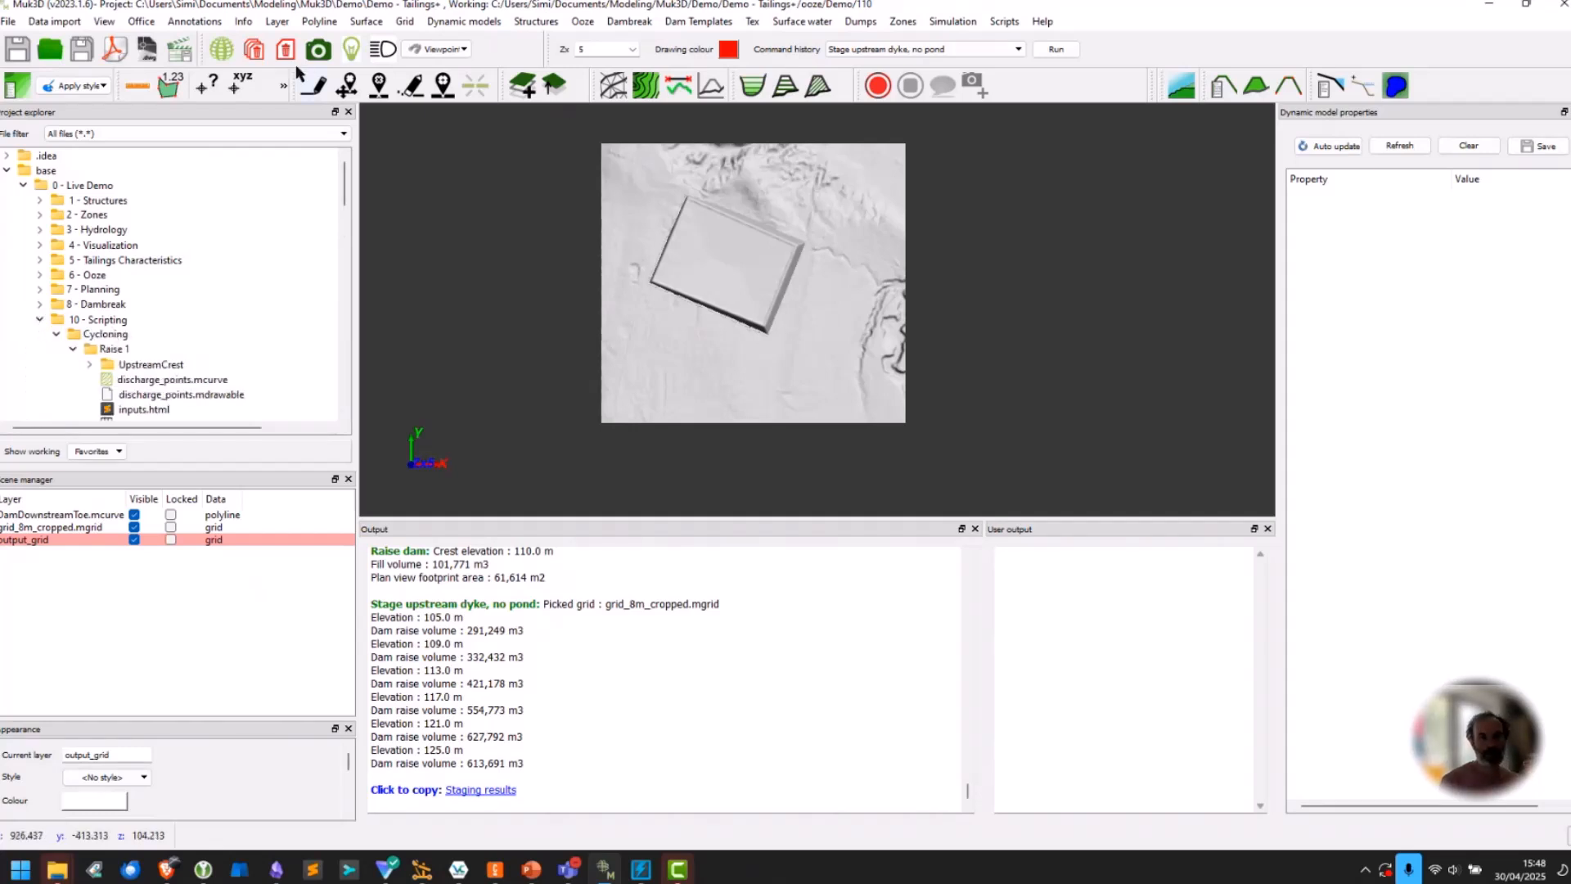
# Clear the scene and set the Raising Dam folder under 10 - Scripting as the working directory.
pyautogui.click(255, 50)
pyautogui.scroll(-3, 316, 242)
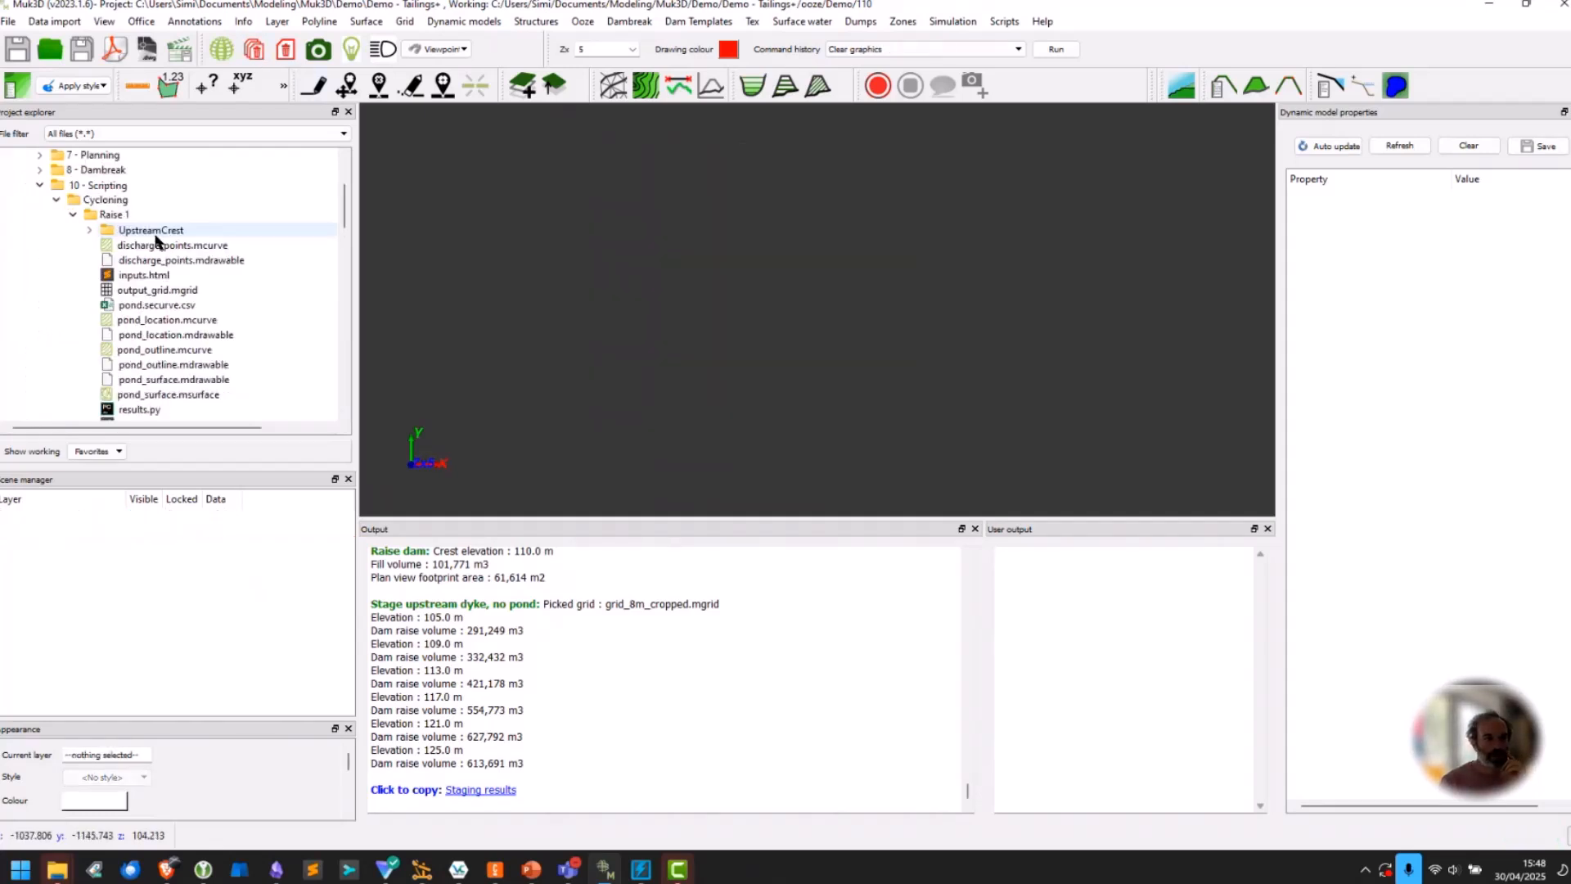
pyautogui.click(73, 215)
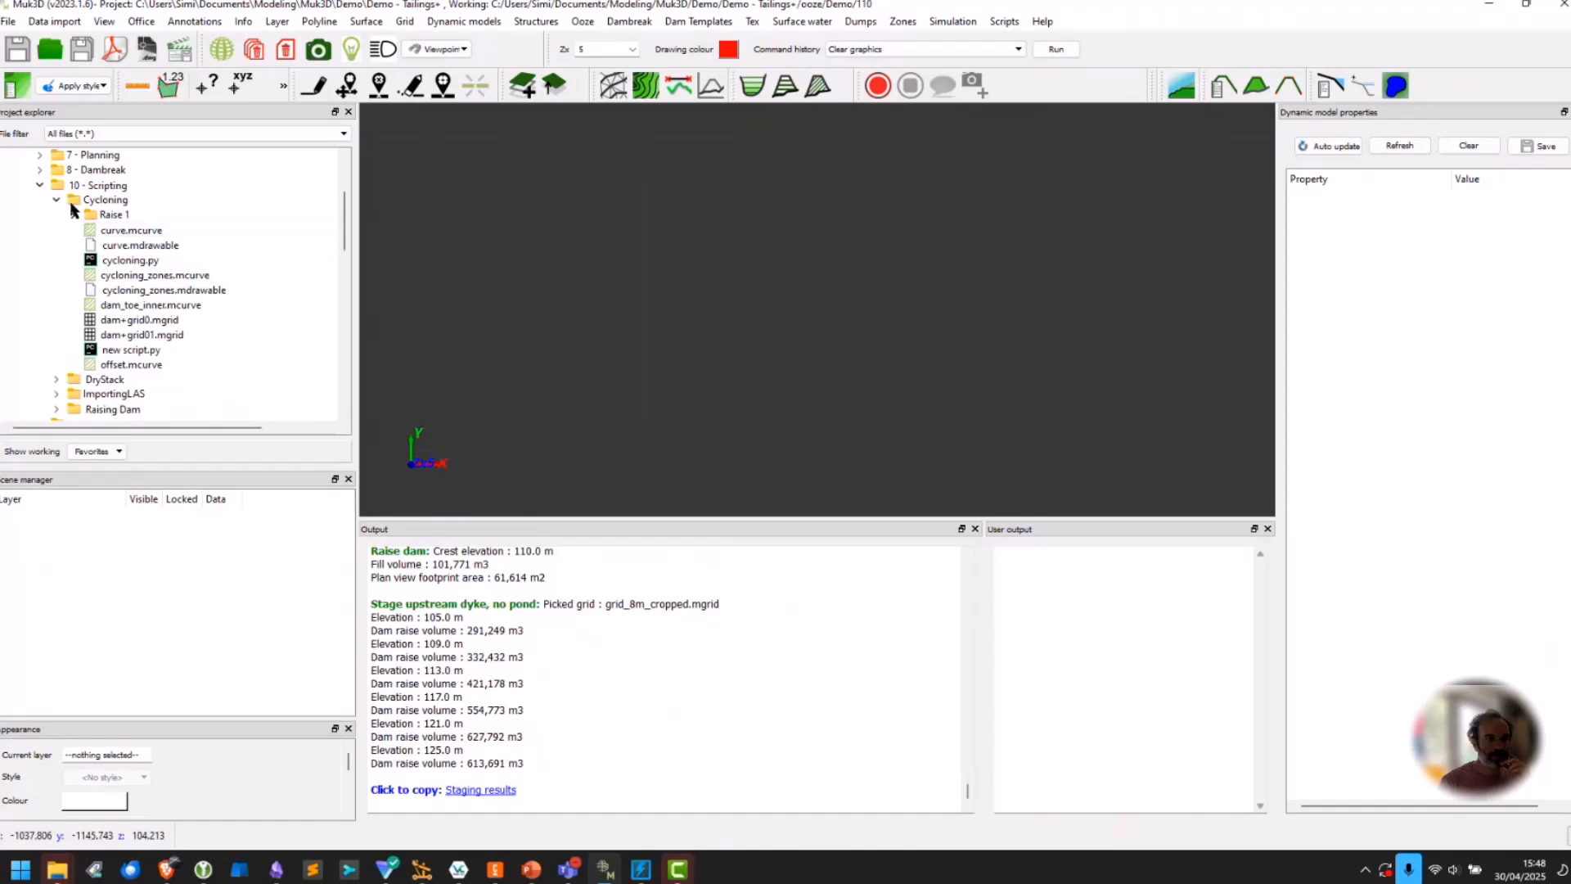
pyautogui.scroll(-3, 95, 223)
pyautogui.rightClick(129, 277)
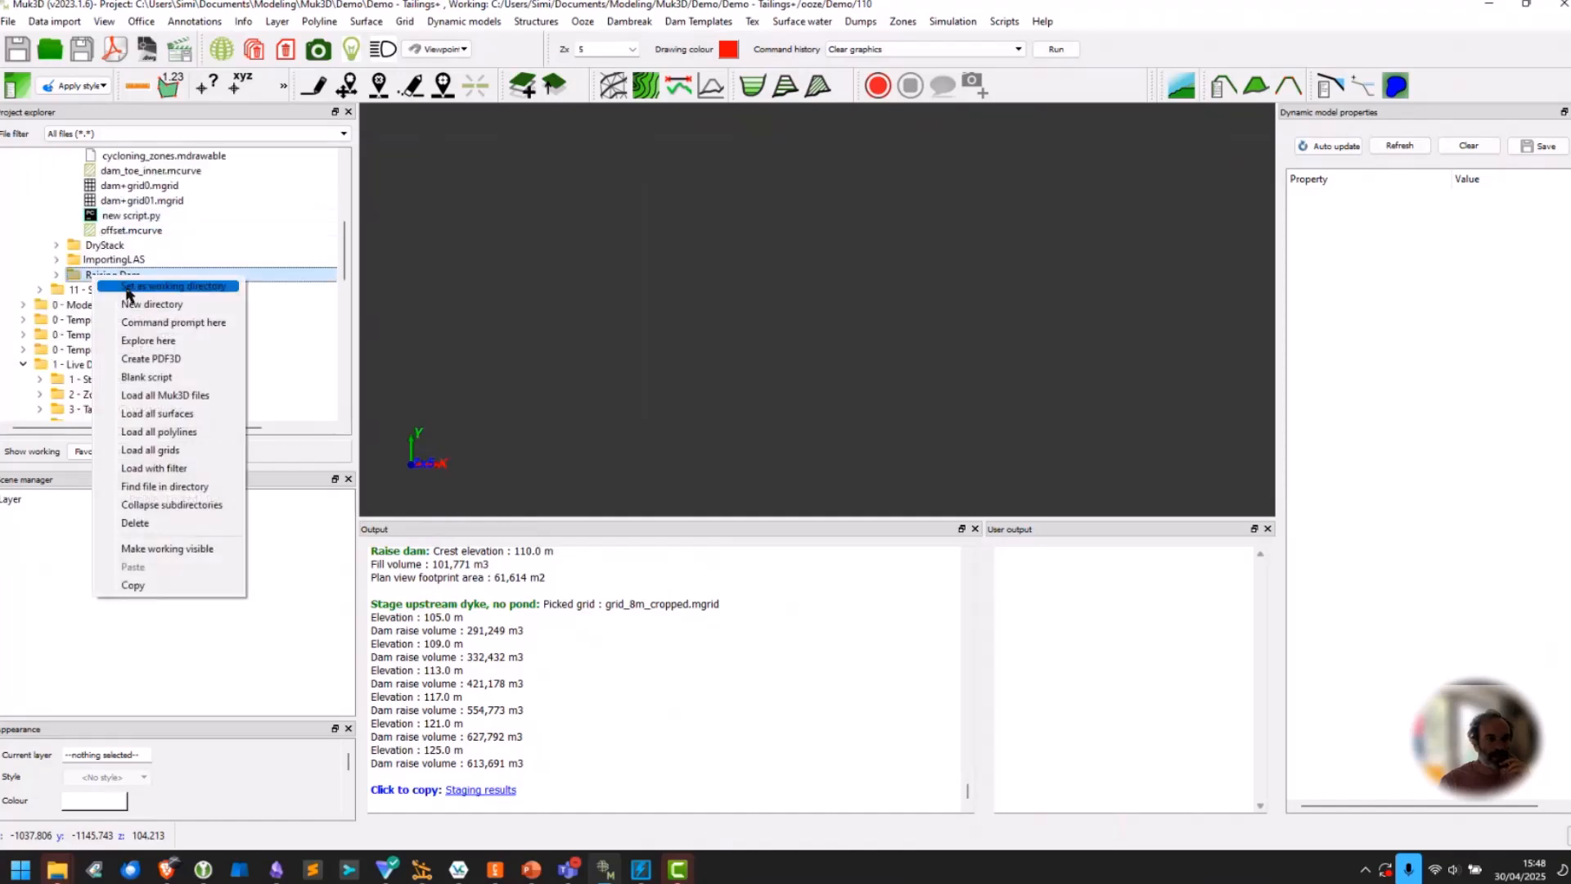
pyautogui.click(136, 291)
# Run the RaisingDam.py script from the Raising Dam folder.
pyautogui.moveTo(151, 428); pyautogui.dragTo(101, 428)
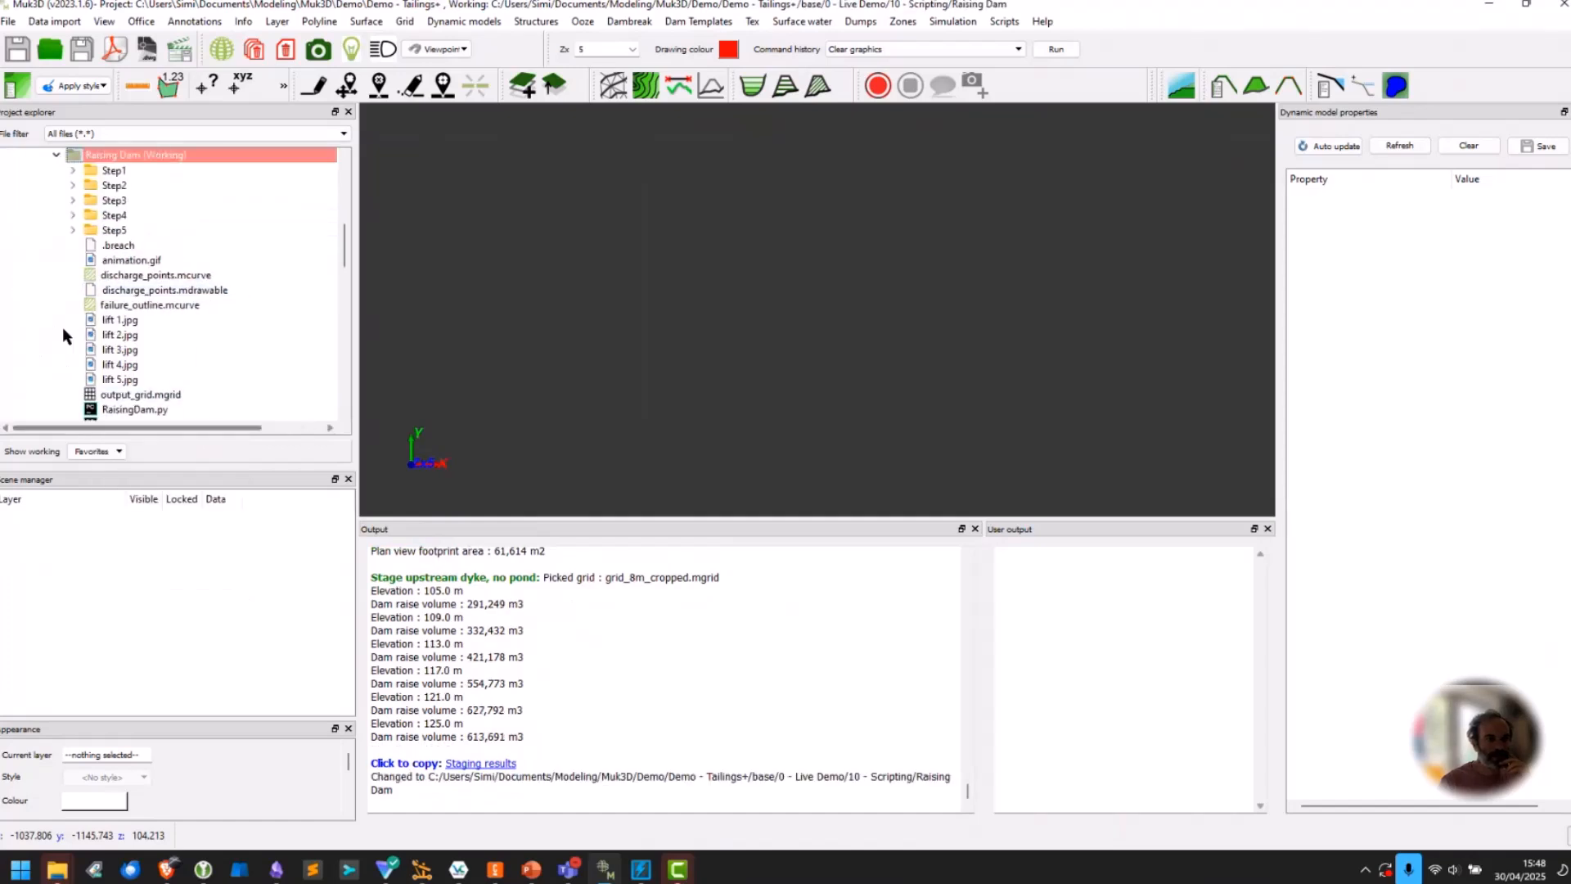
pyautogui.scroll(-2, 105, 260)
pyautogui.scroll(2, 111, 270)
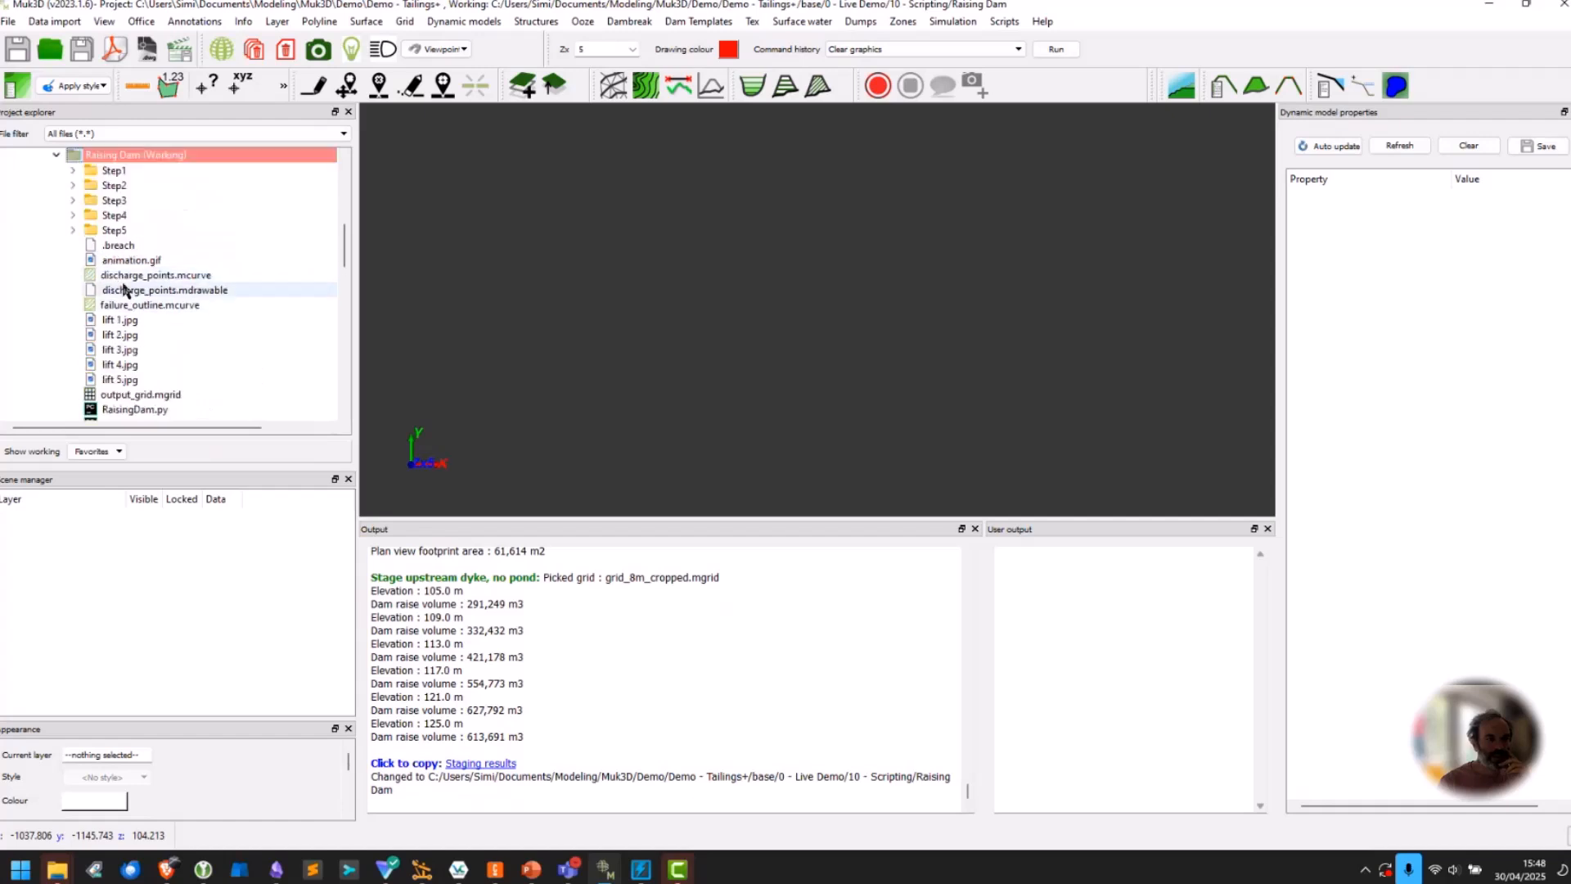
pyautogui.scroll(-2, 133, 324)
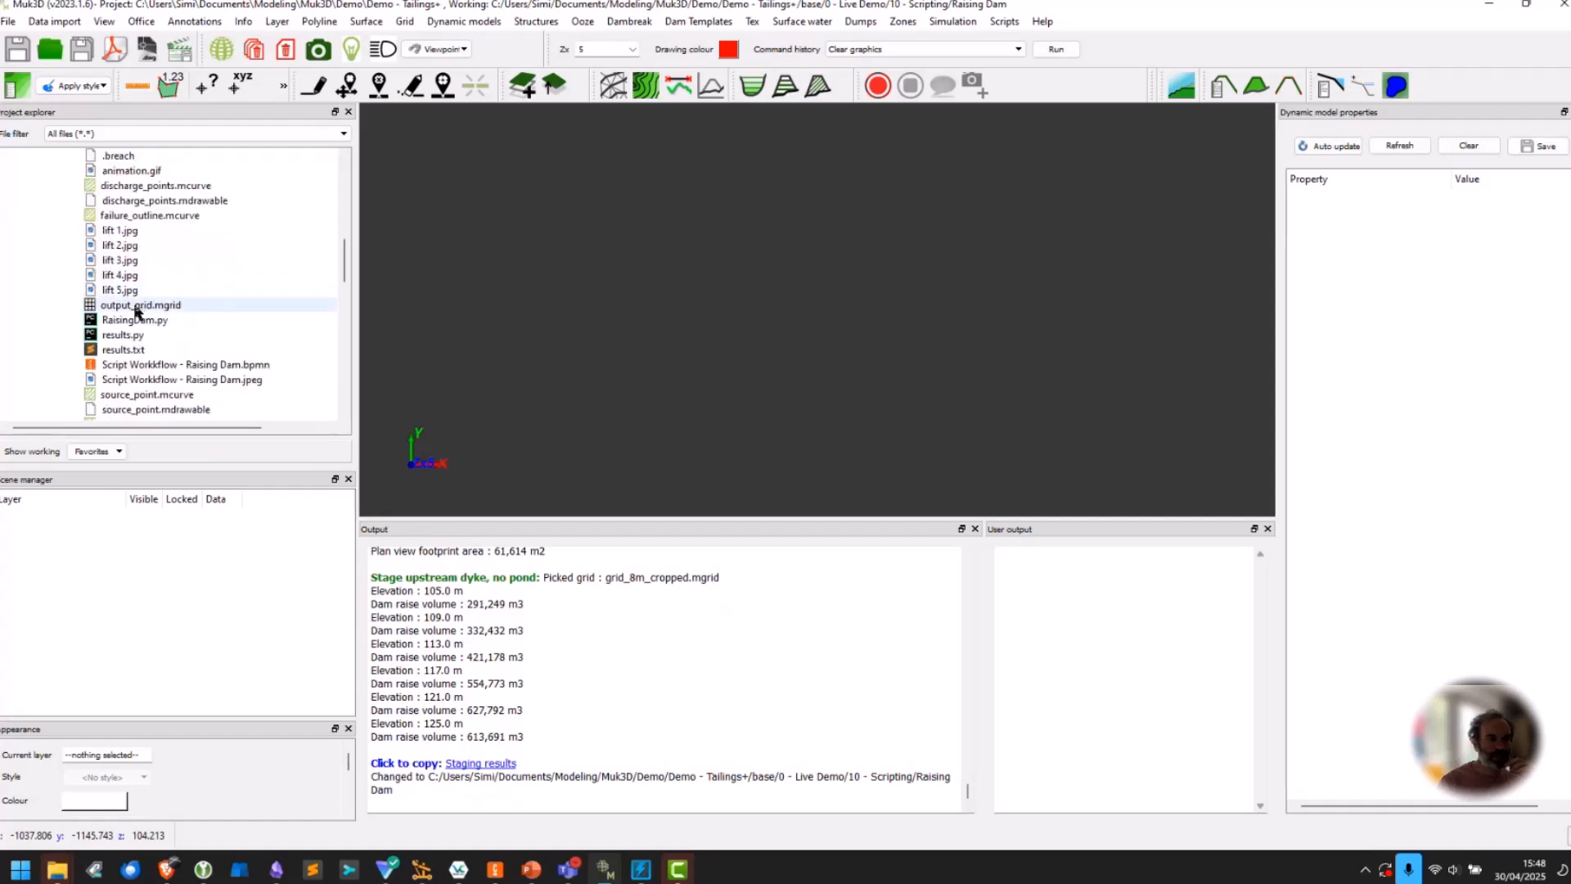
pyautogui.moveTo(115, 323); pyautogui.dragTo(701, 228)
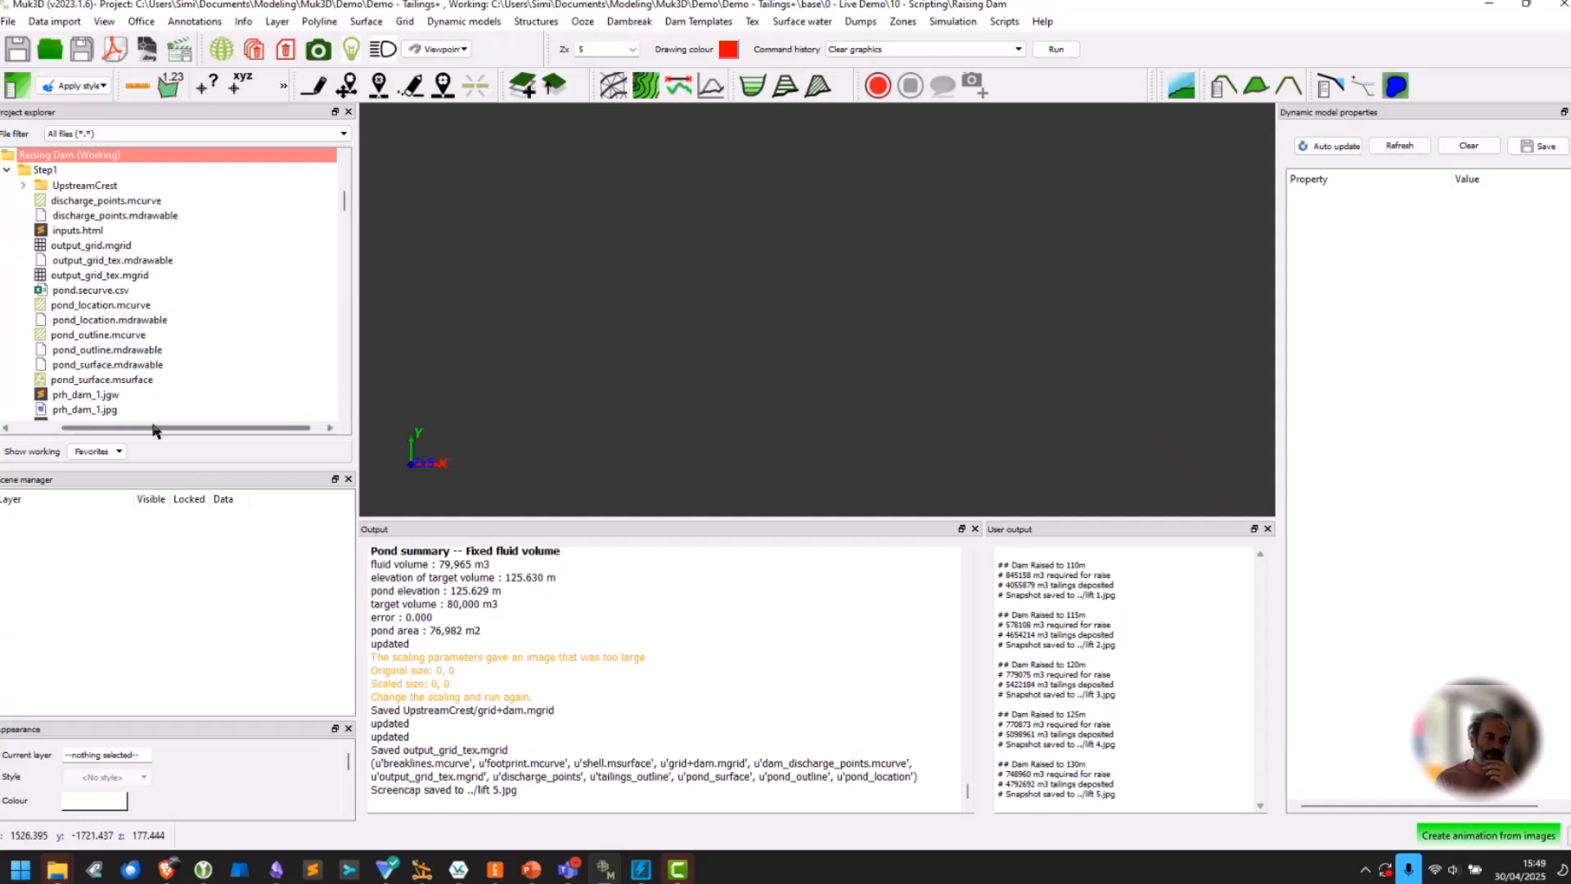
# Collapse the Step1 and Step2 folders inside the Raising Dam working directory.
pyautogui.moveTo(157, 429); pyautogui.dragTo(108, 429)
pyautogui.click(73, 171)
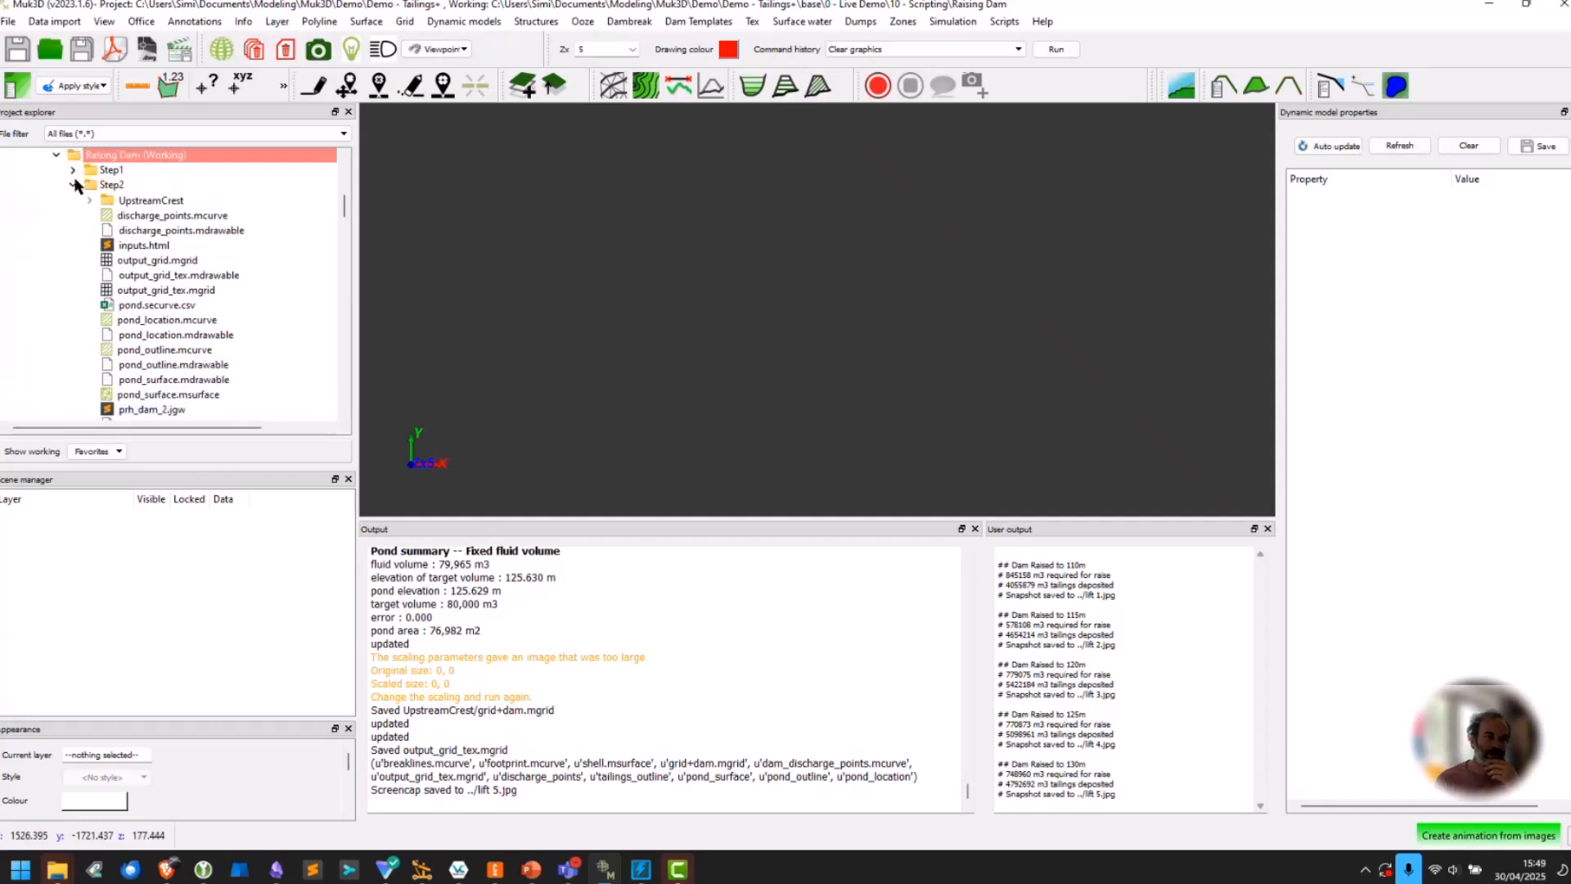
pyautogui.click(72, 183)
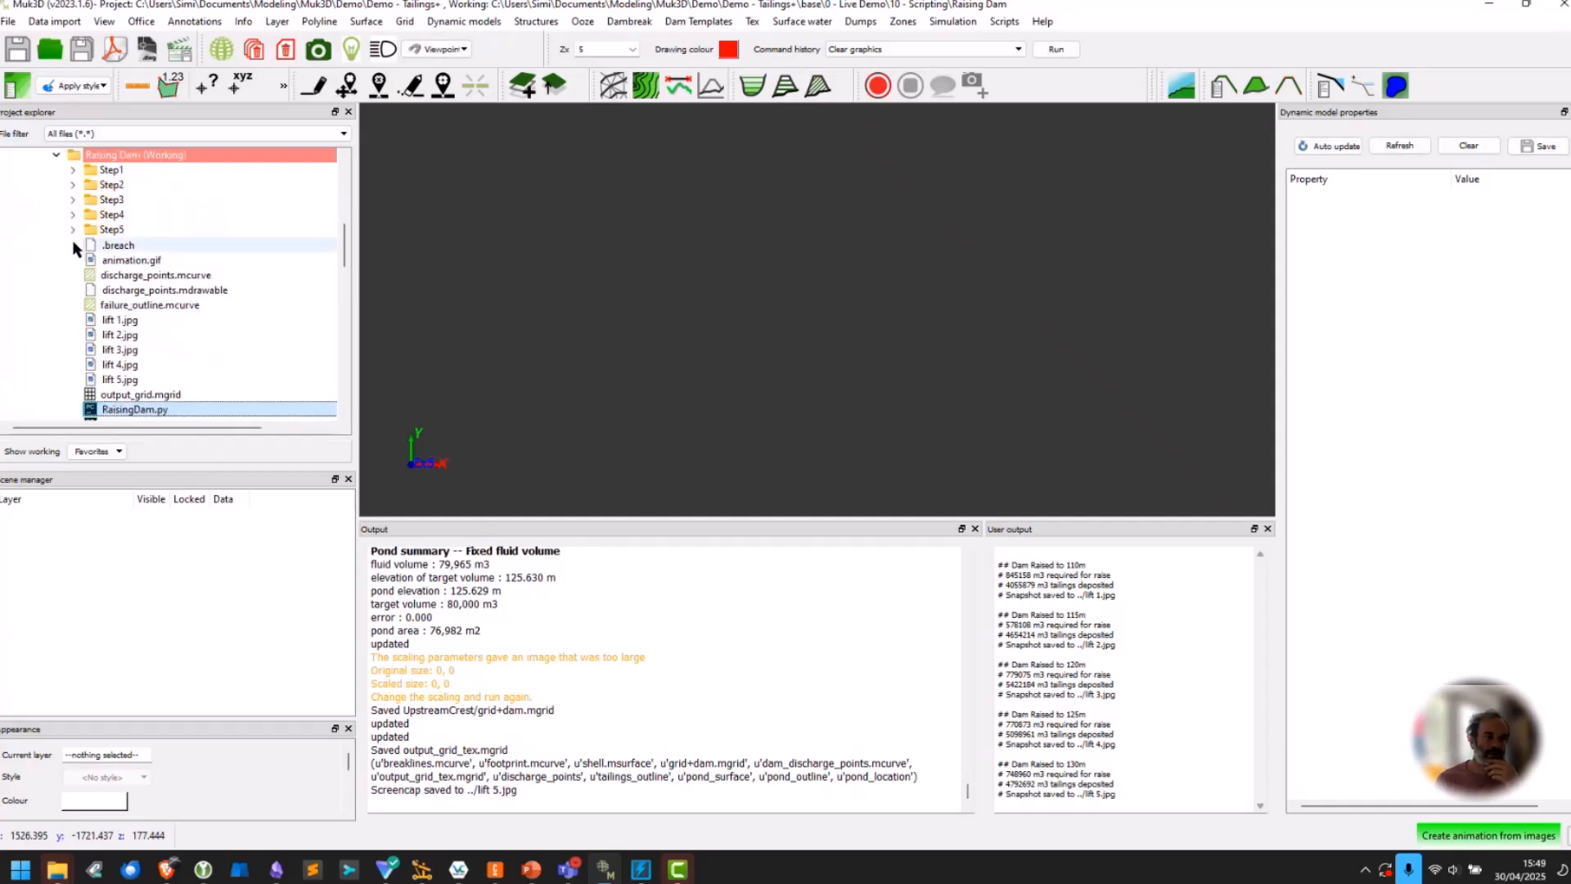
# Create an animation from the lift images, view animation.gif and close it.
pyautogui.scroll(-3, 159, 238)
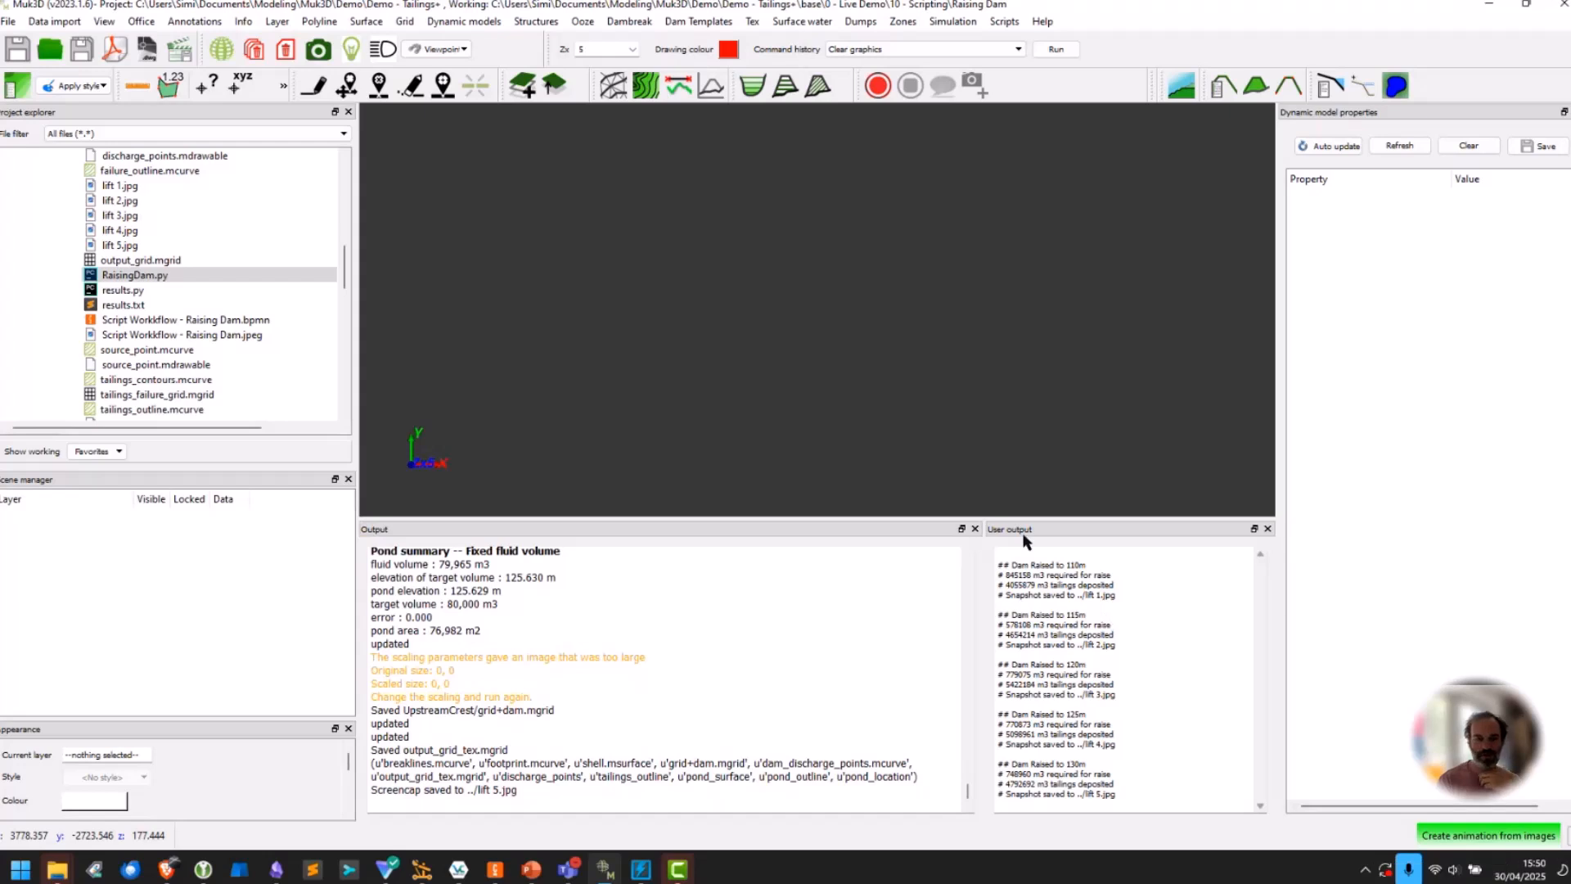
pyautogui.click(1479, 839)
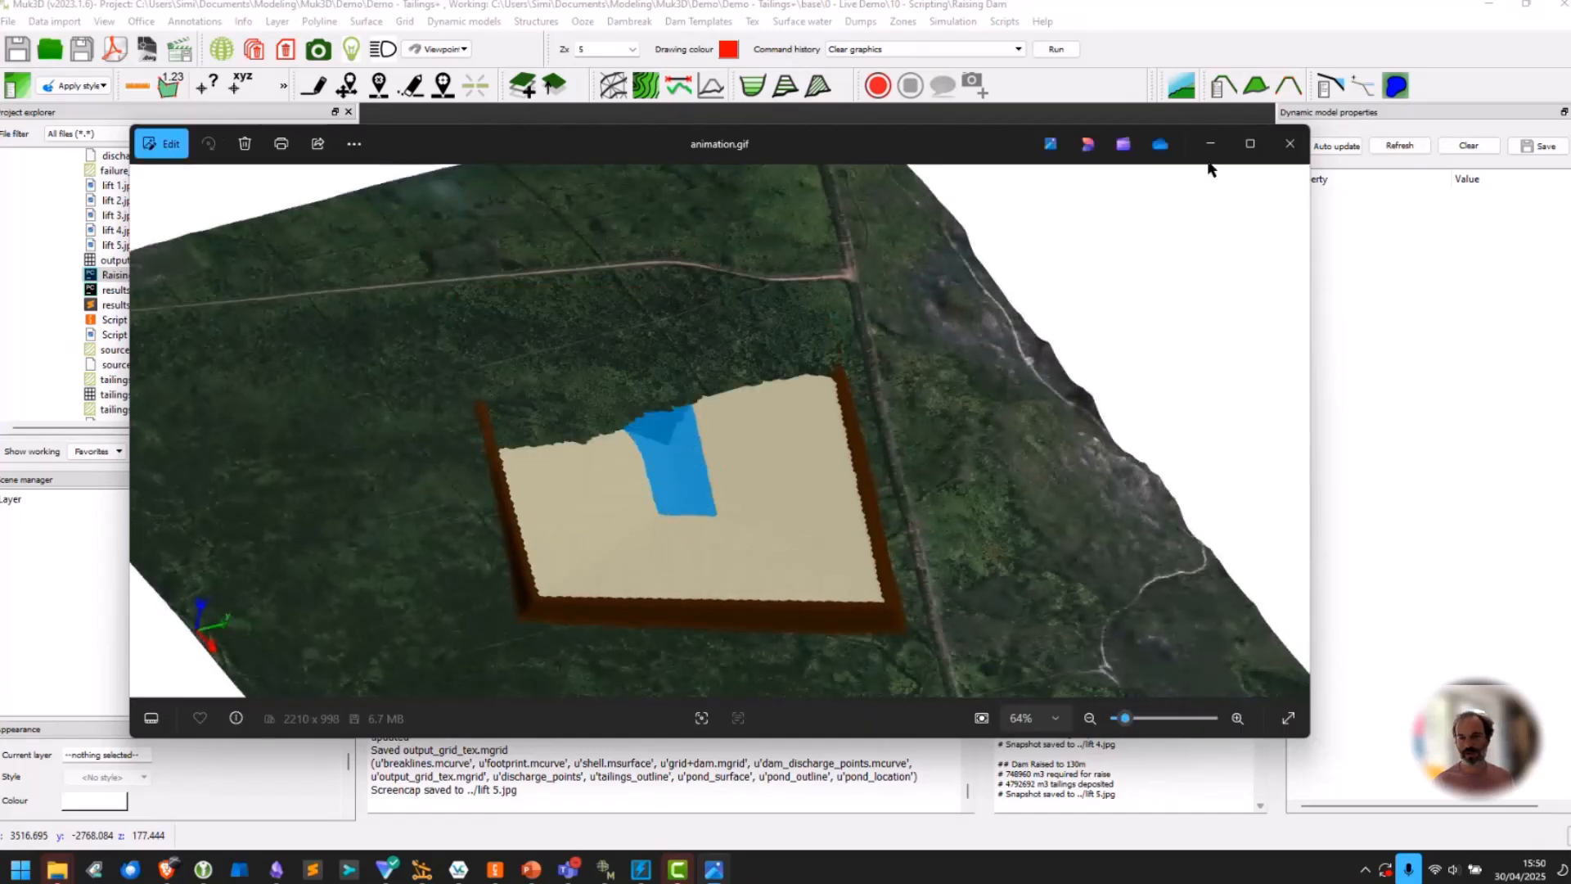
pyautogui.click(1289, 144)
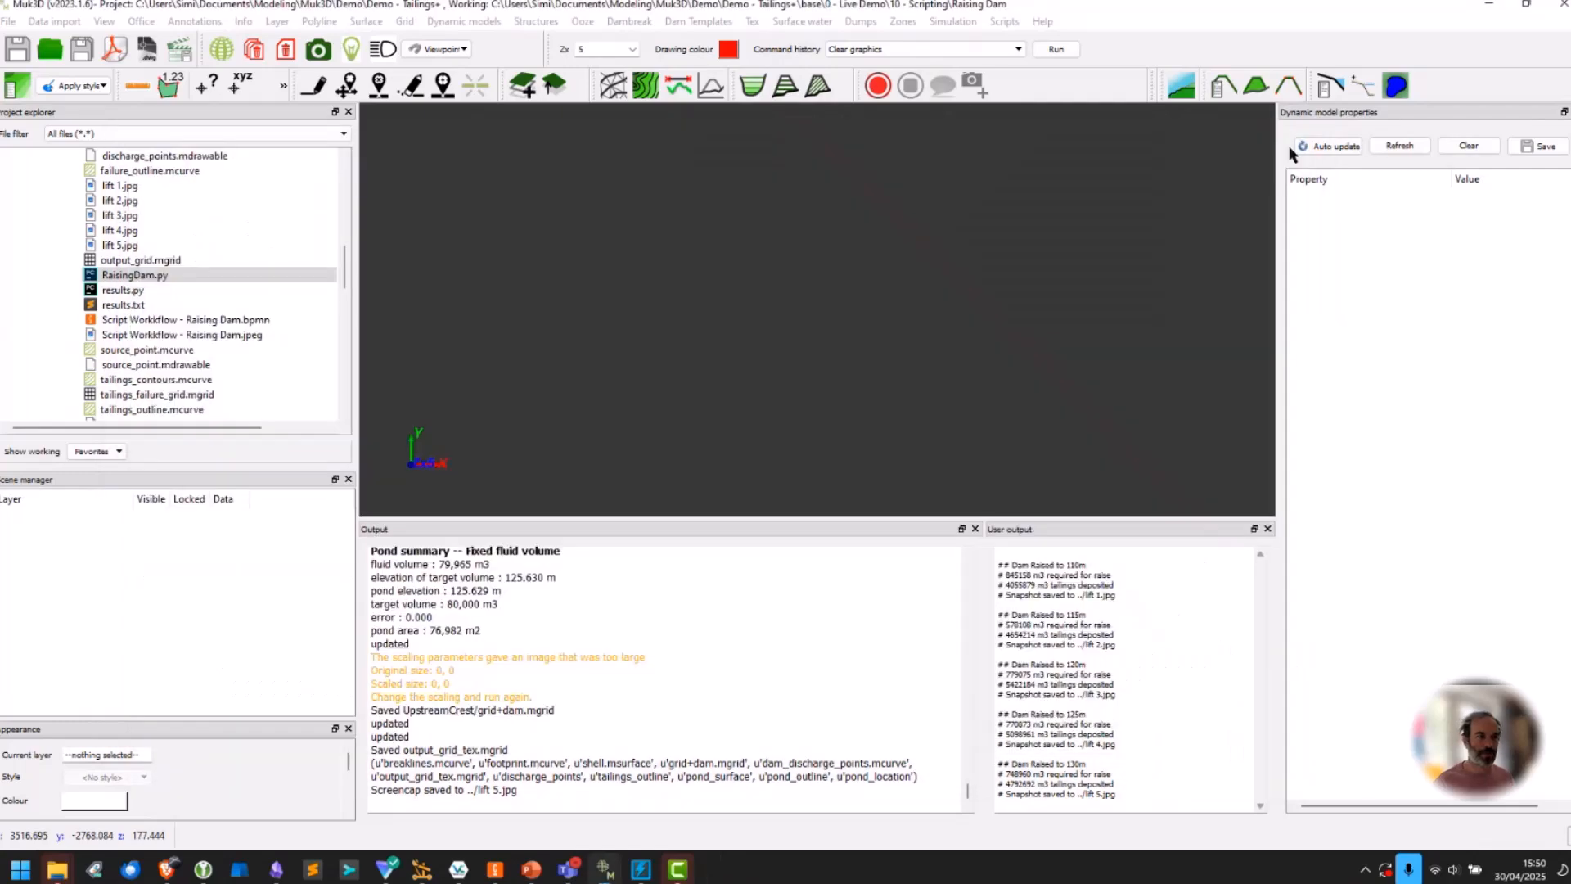
# Load grid_20m.mgrid, grid+dam.mgrid and grid+tsf.mgrid from the 8 - Dambreak Inputs folder into the scene.
pyautogui.scroll(5, 154, 361)
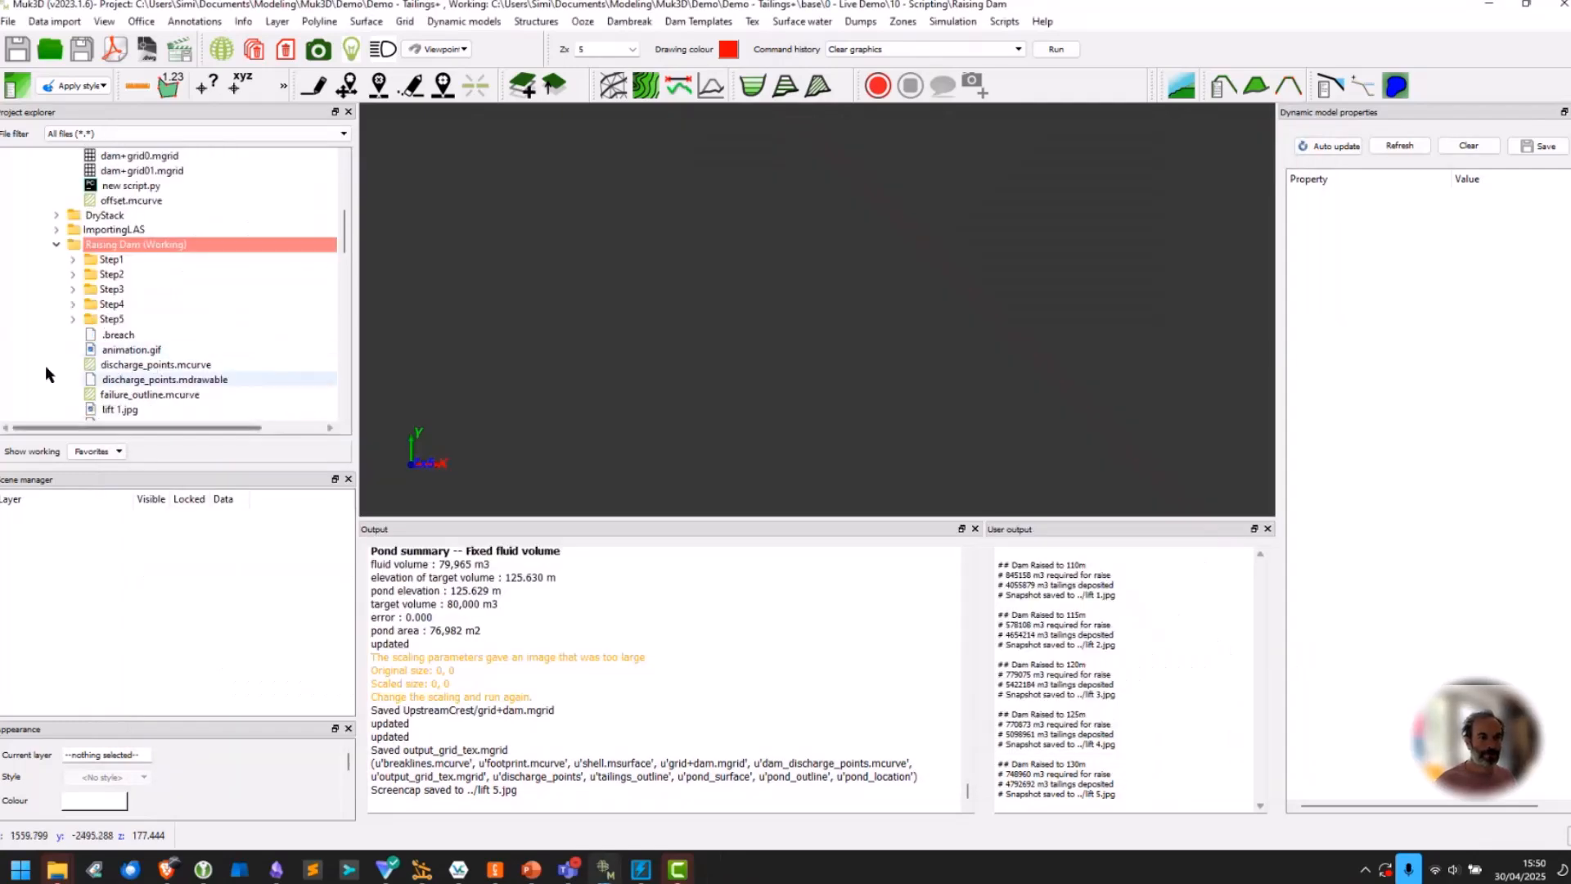
pyautogui.scroll(10, 48, 352)
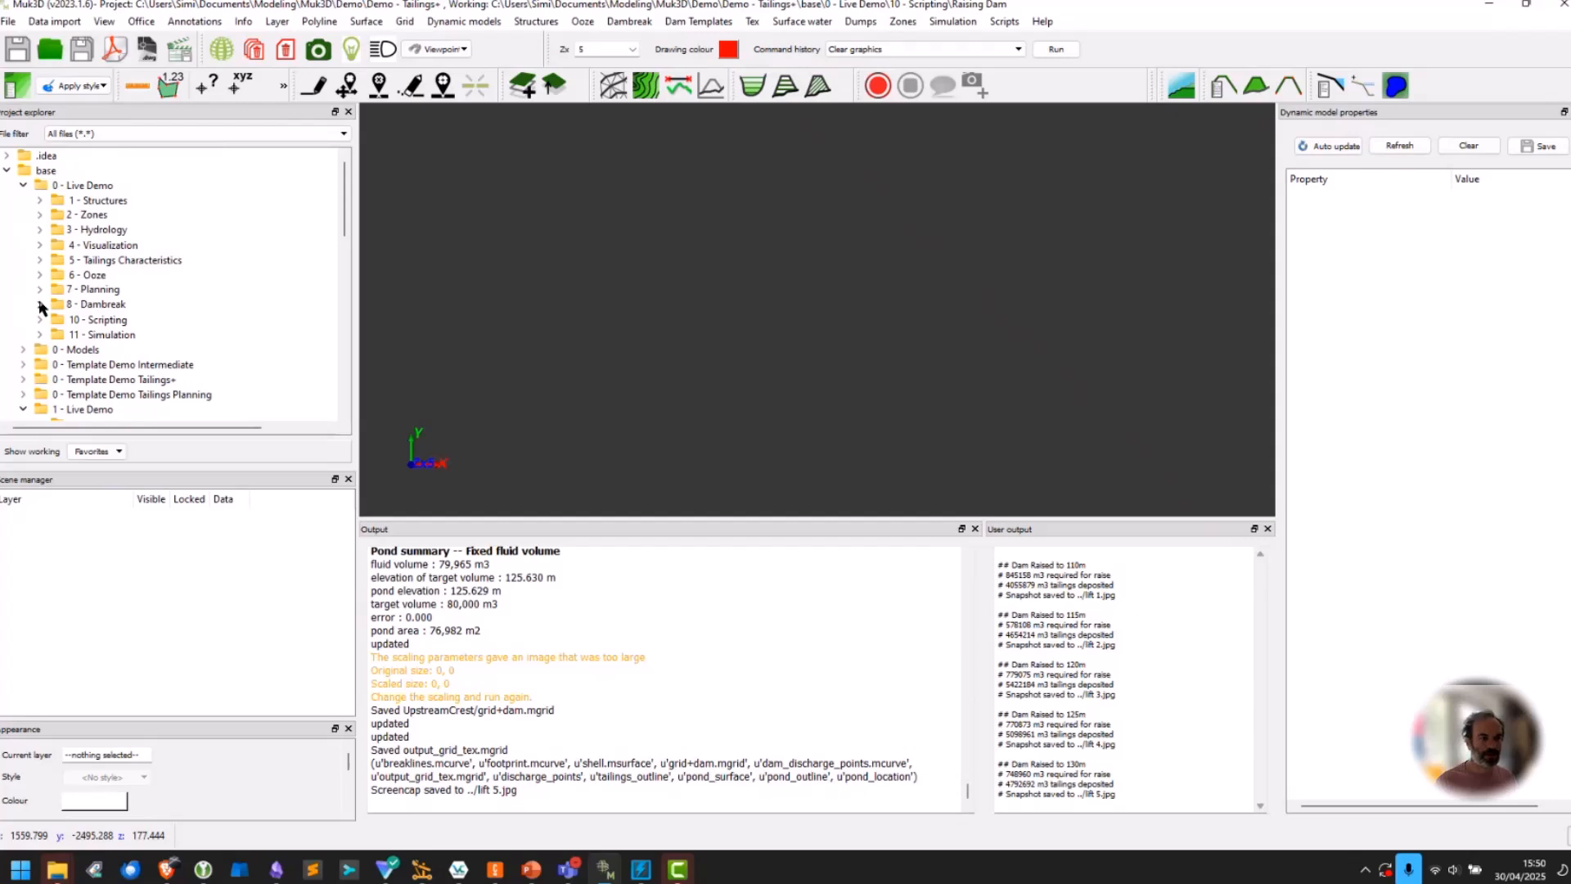
pyautogui.click(40, 304)
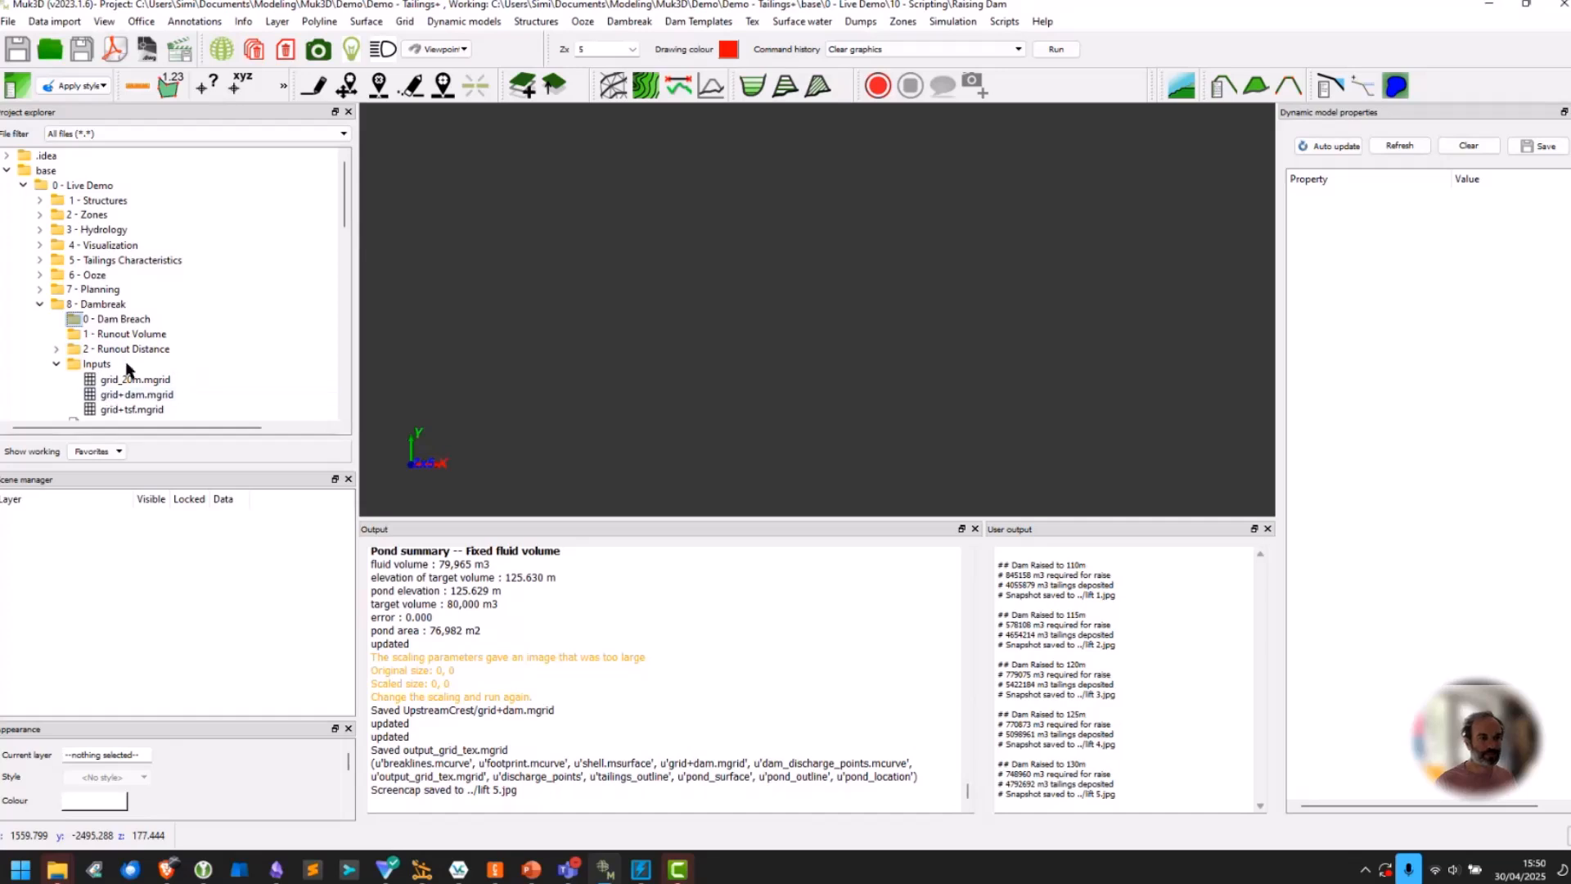
pyautogui.scroll(-2, 127, 365)
pyautogui.click(123, 290)
pyautogui.keyDown('shift'); pyautogui.click(118, 304); pyautogui.keyUp('shift')
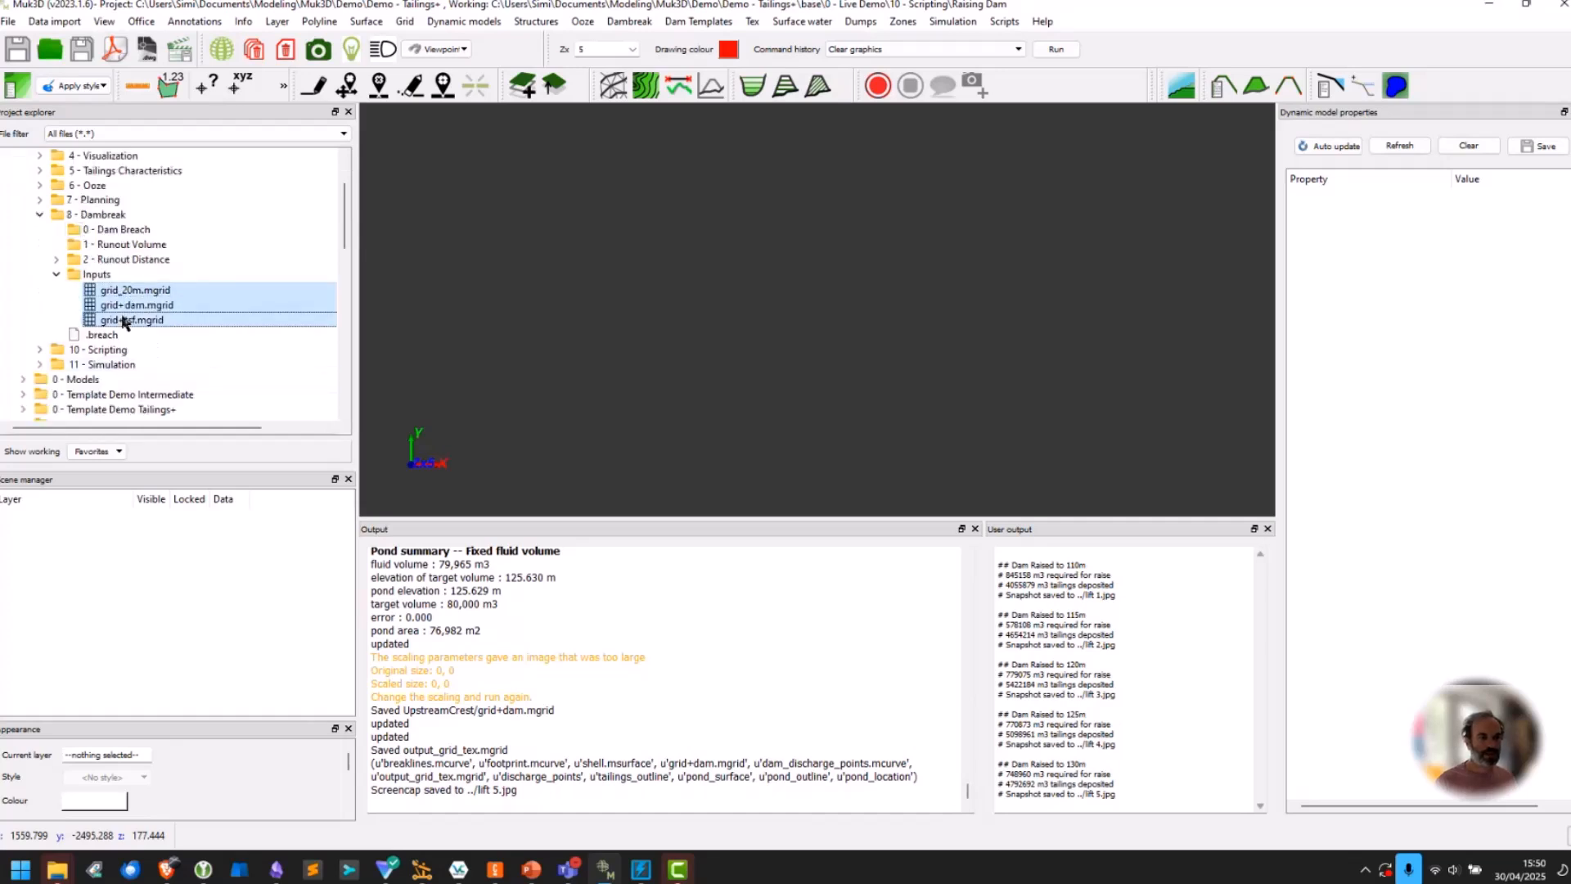
pyautogui.keyDown('shift'); pyautogui.moveTo(123, 320); pyautogui.dragTo(720, 264); pyautogui.keyUp('shift')
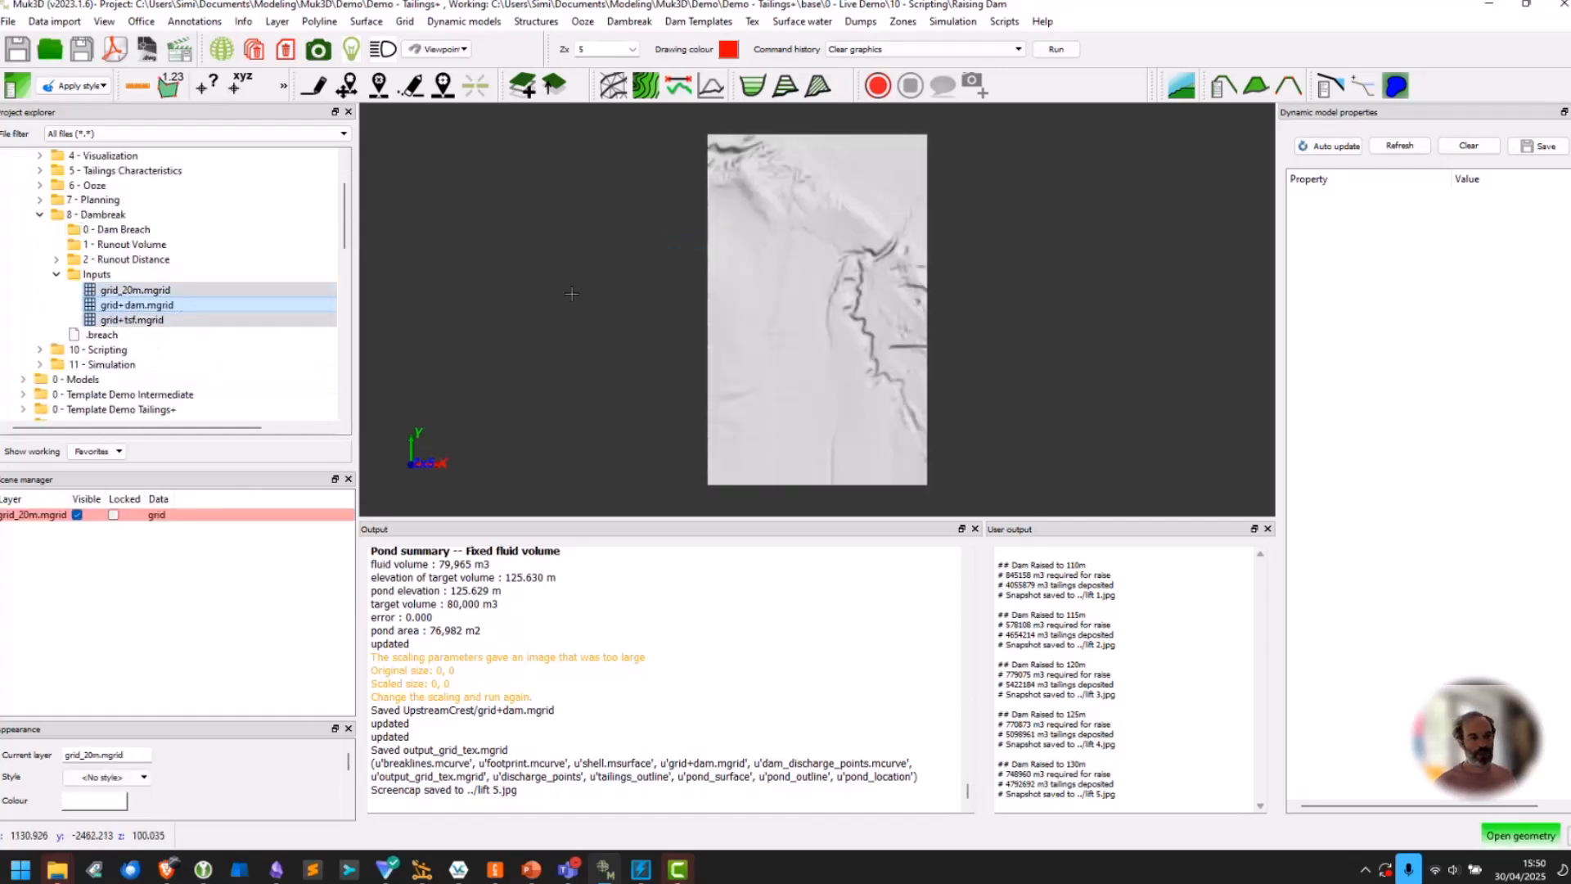
# Switch to the PowerPoint presentation and show slide 7, Dam Break Analysis.
pyautogui.click(530, 869)
pyautogui.scroll(-2, 139, 573)
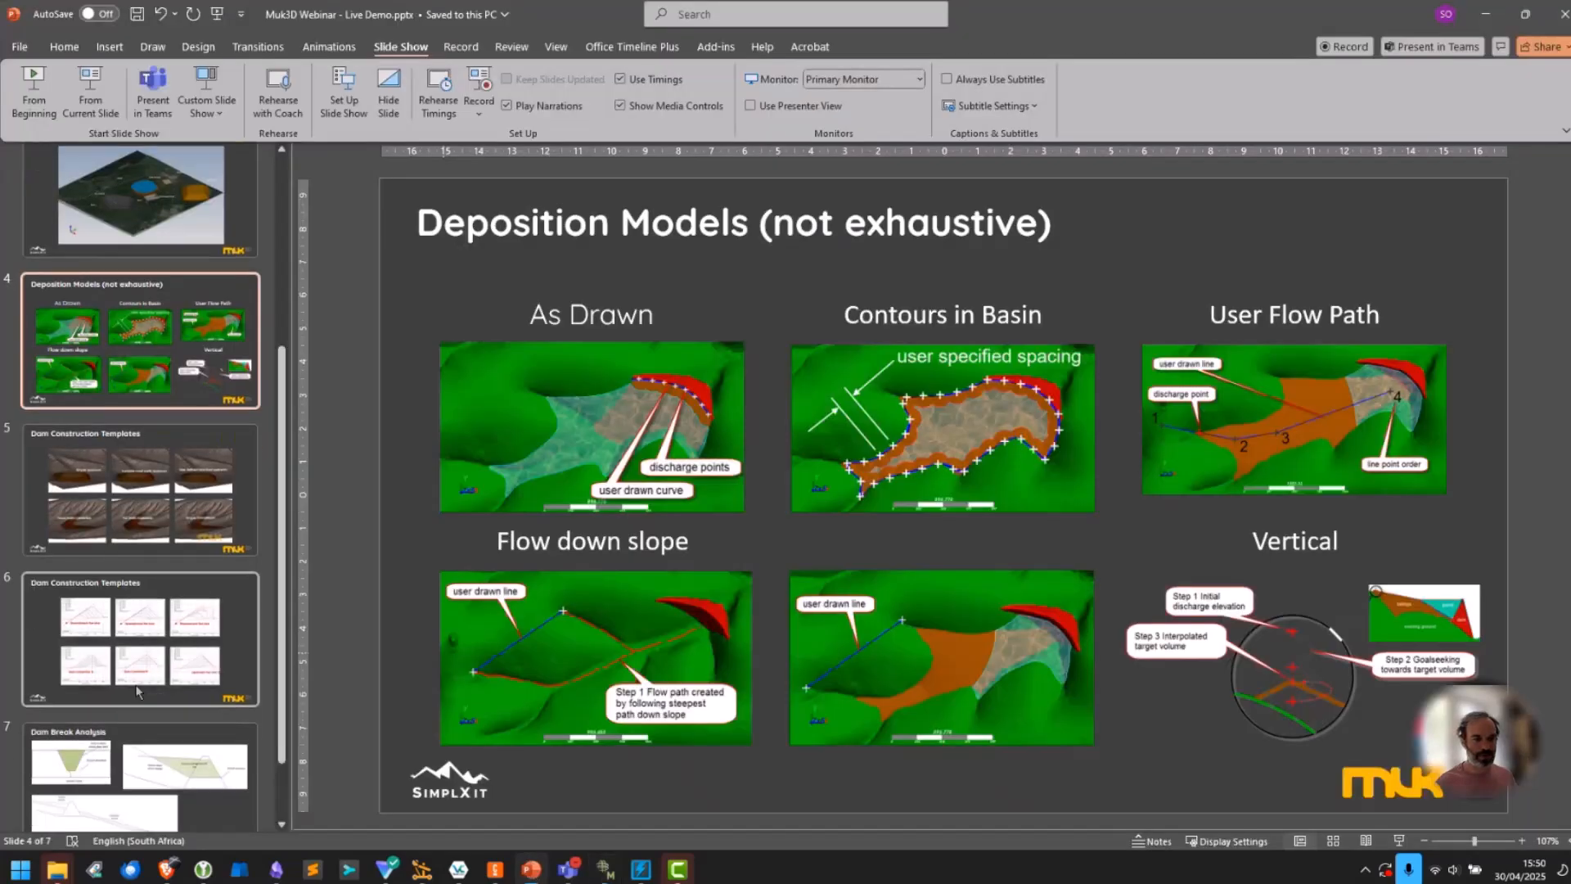
pyautogui.click(135, 715)
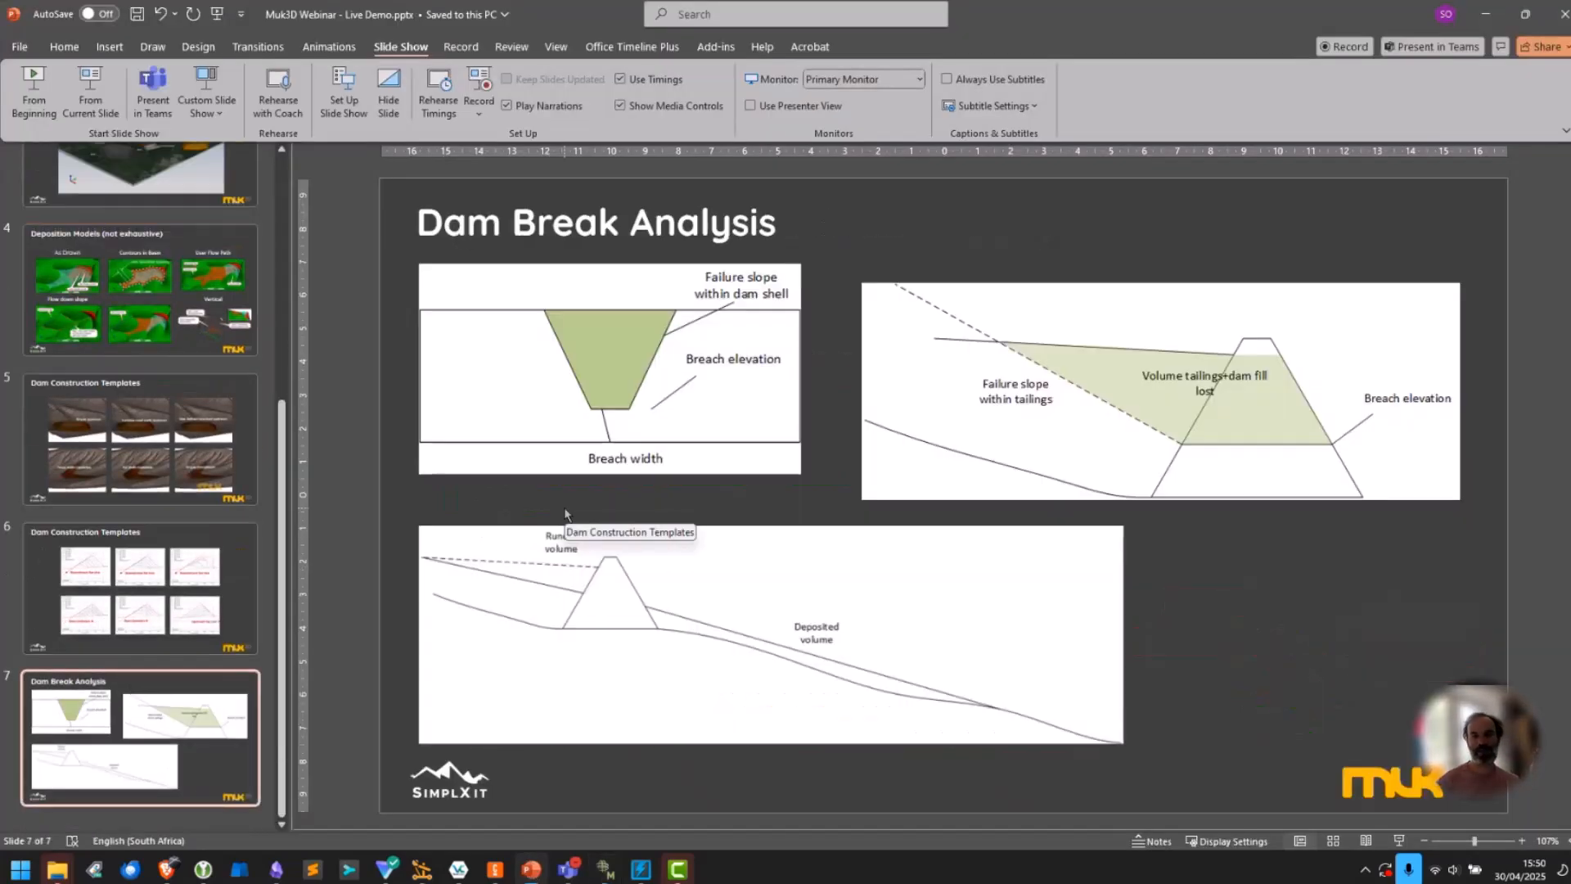
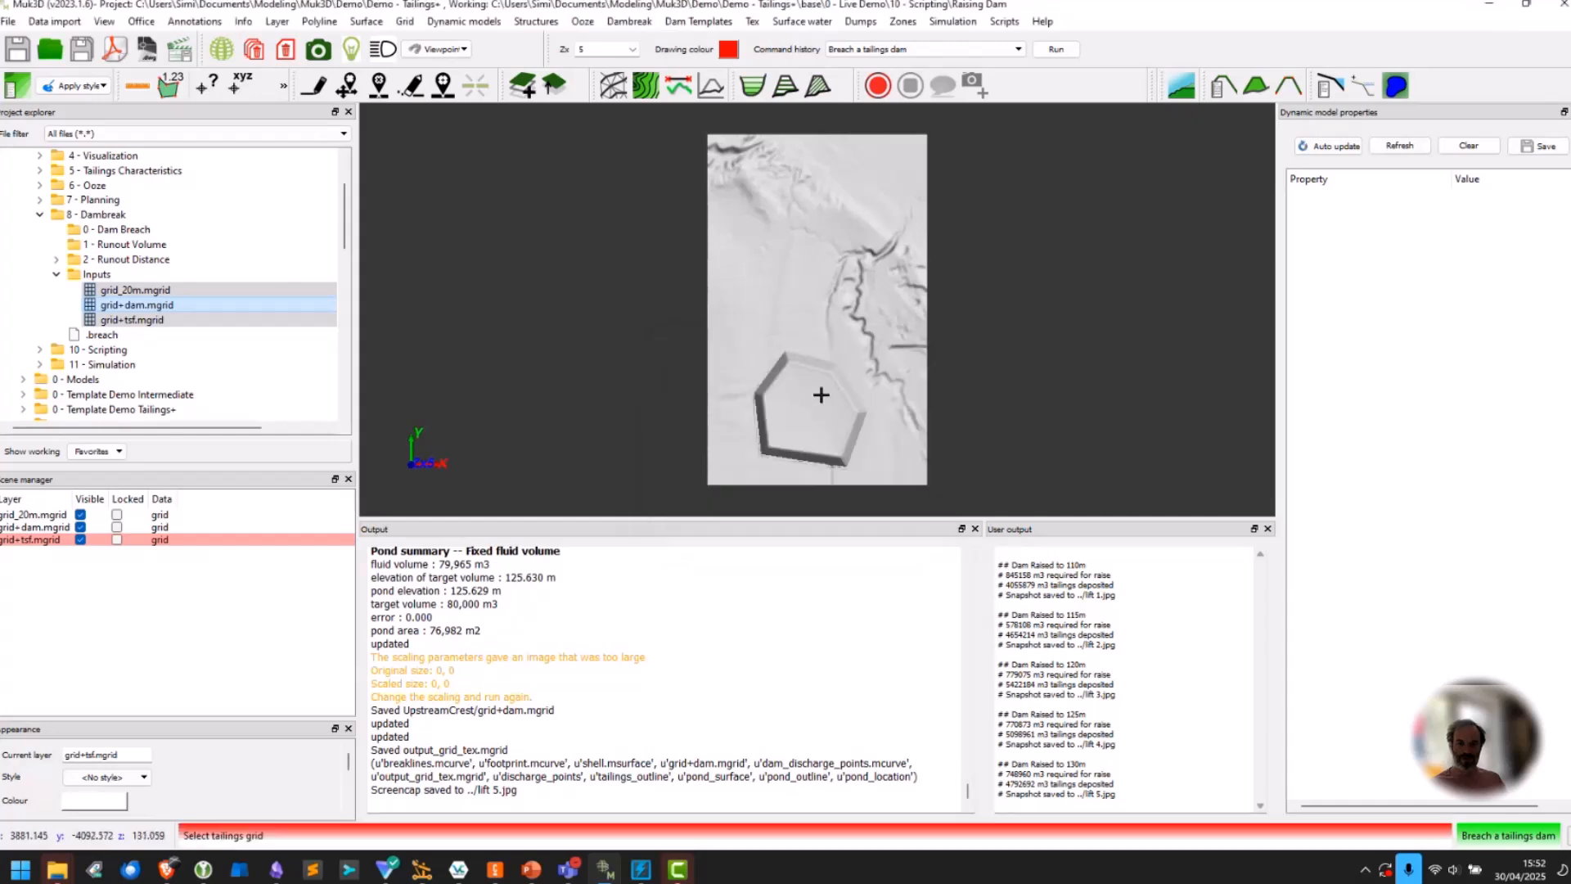
# Breach the tailings dam with grid+tsf as tailings grid, grid+dam as dam grid and grid_20m as base, drawing the alignment across the northeast wall.
pyautogui.click(829, 386)
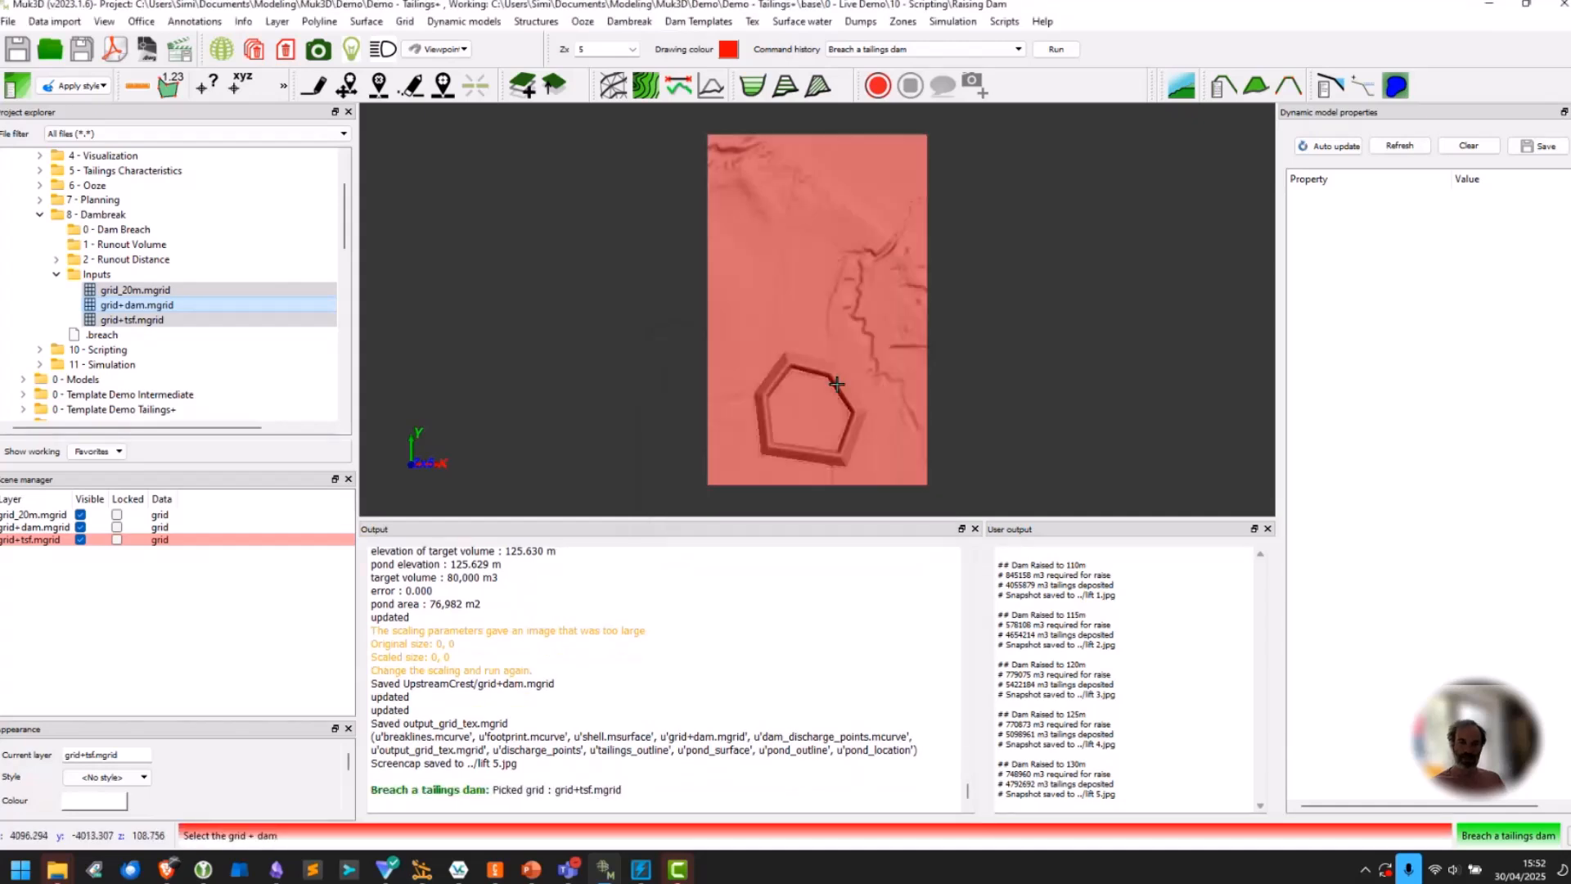
pyautogui.click(828, 381)
pyautogui.click(824, 384)
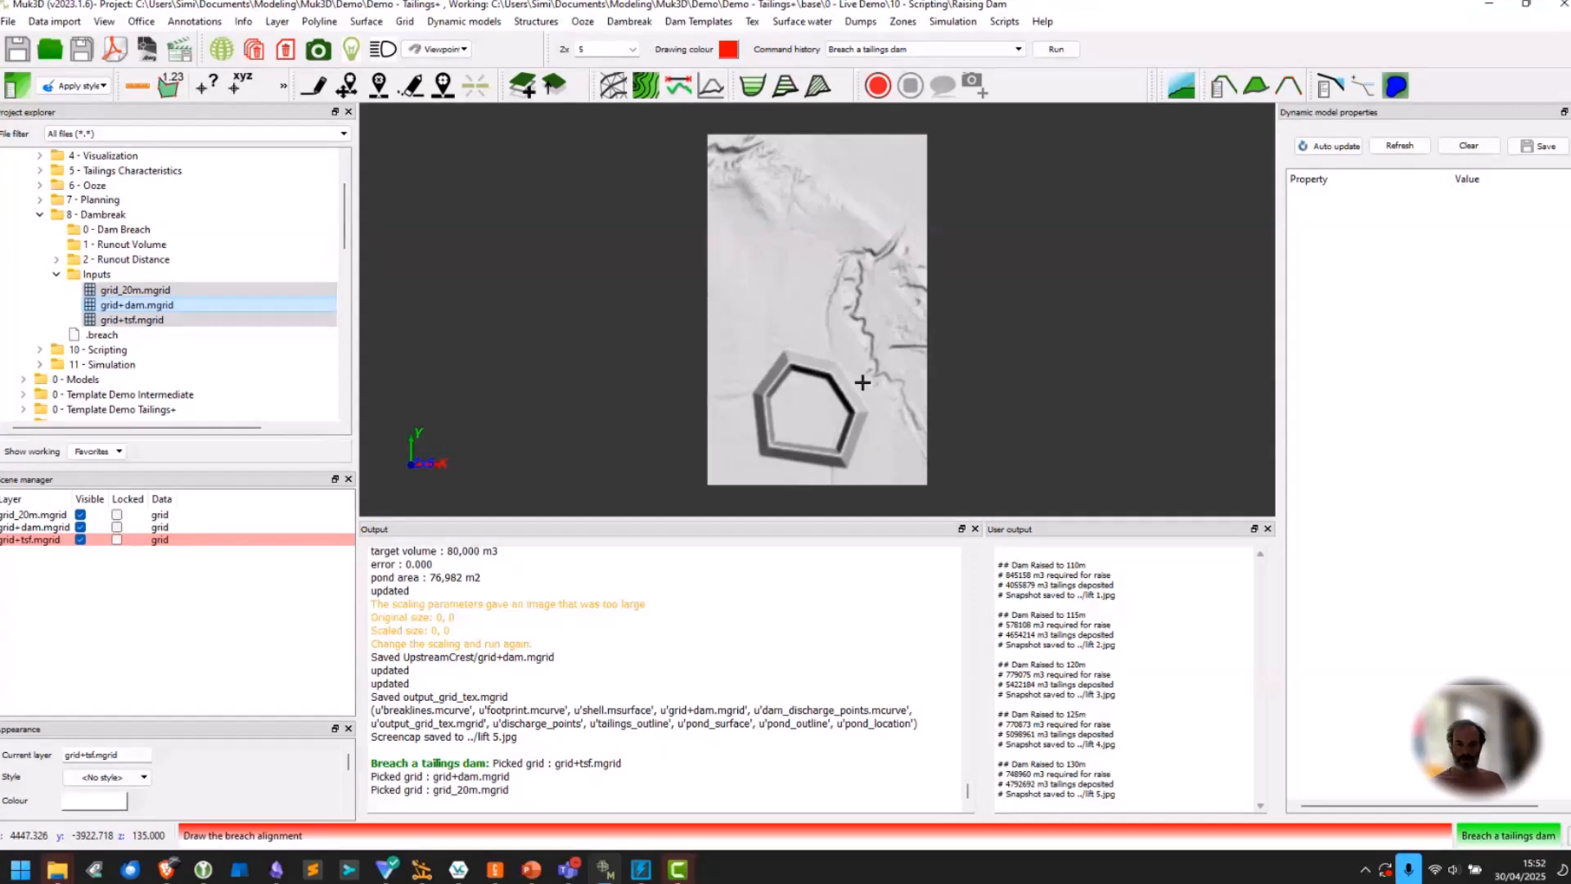
pyautogui.click(856, 383)
pyautogui.click(824, 424)
pyautogui.rightClick(824, 424)
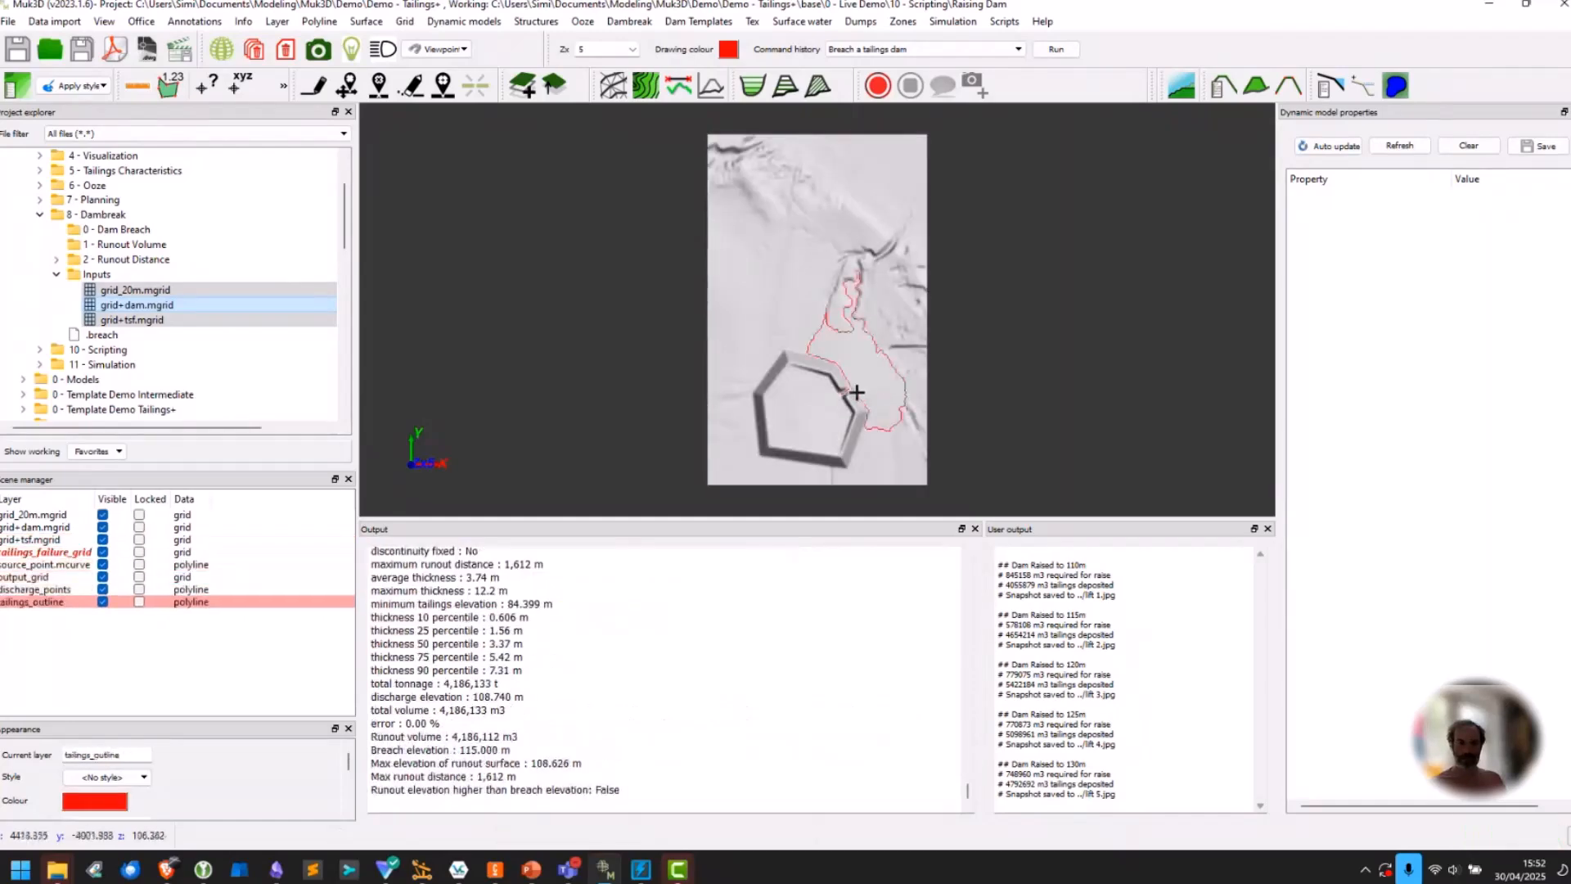
# Inspect the breach and runout outline in 3D, and review the runout volume, elevations and distance in the output.
pyautogui.scroll(6, 854, 393)
pyautogui.moveTo(853, 392); pyautogui.dragTo(863, 161)
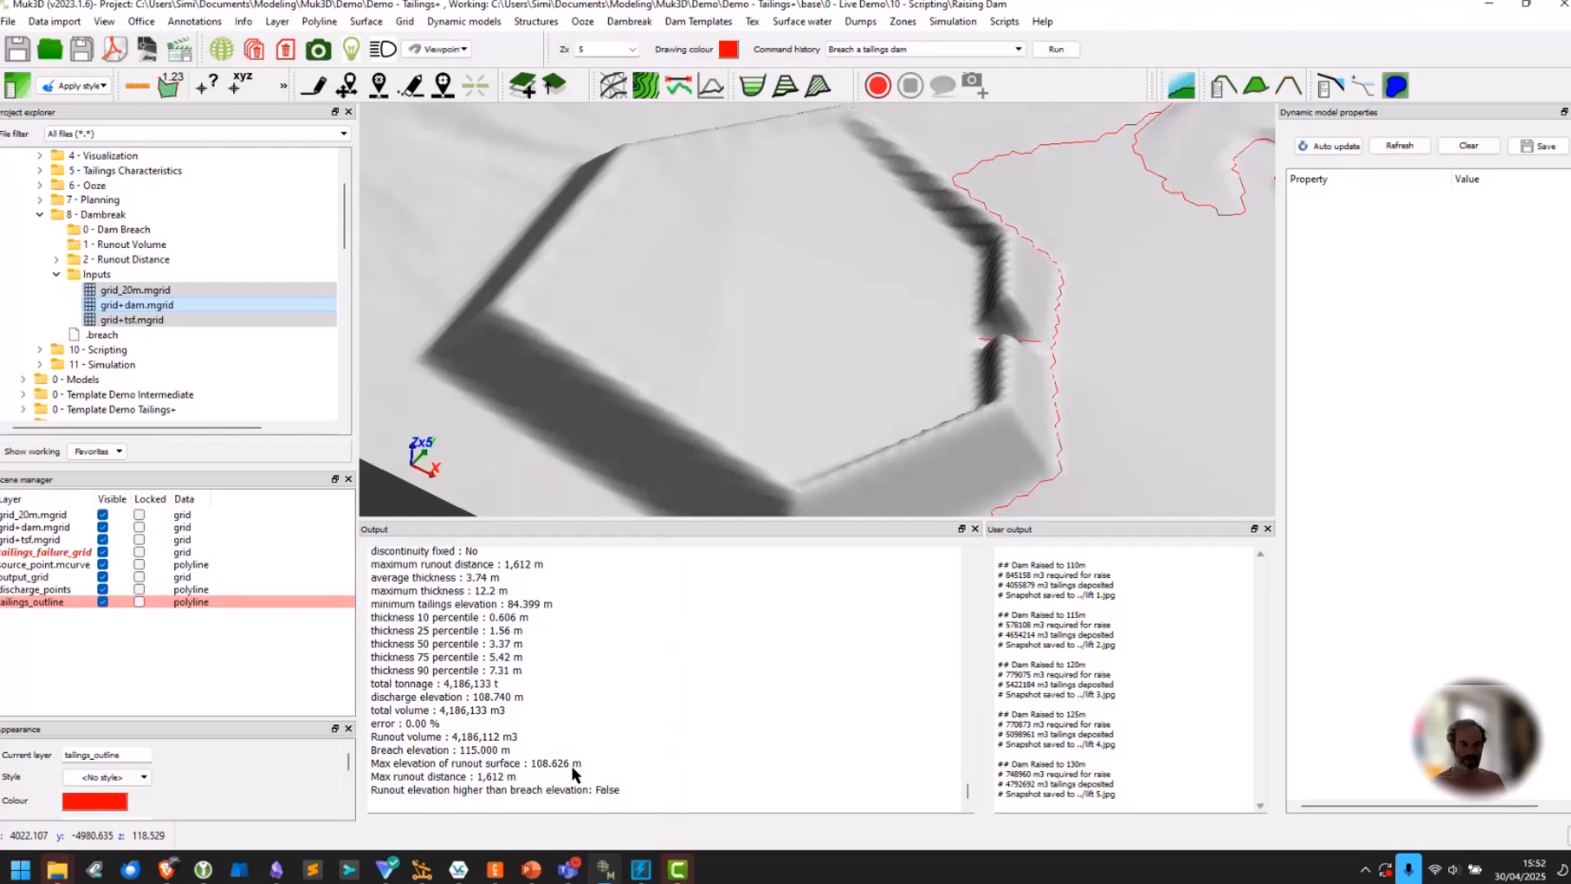
pyautogui.moveTo(623, 790); pyautogui.dragTo(369, 743)
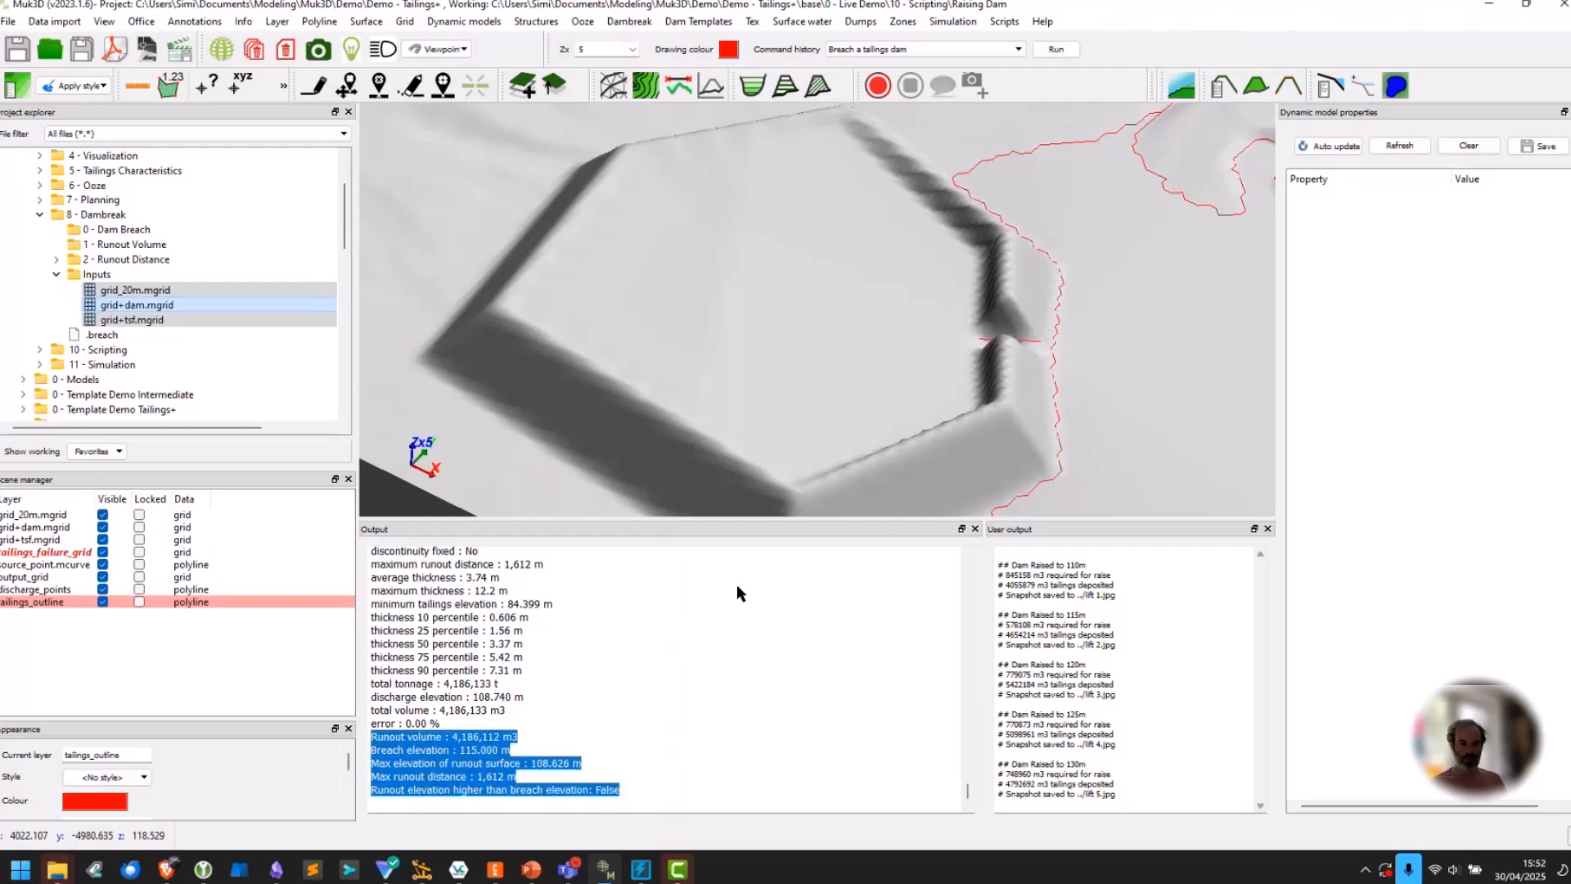
pyautogui.scroll(-10, 744, 341)
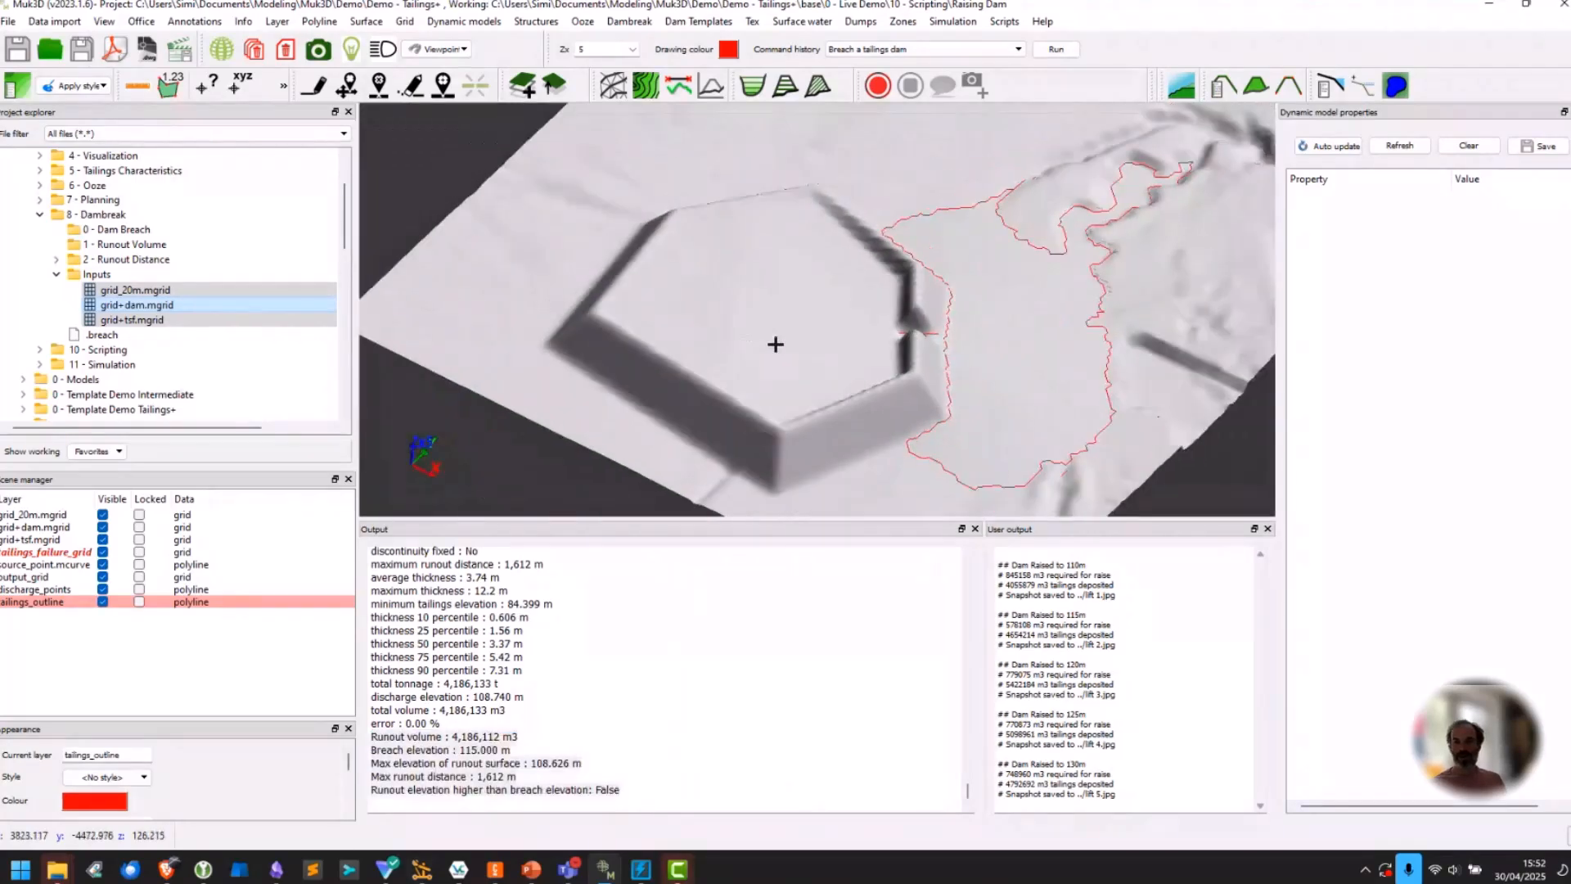
# Open basicExample_Ran.xlsx from the Showcase folder under 11 - Simulation > Excel, and maximize it in Excel.
pyautogui.moveTo(838, 295); pyautogui.dragTo(672, 311, button='middle')
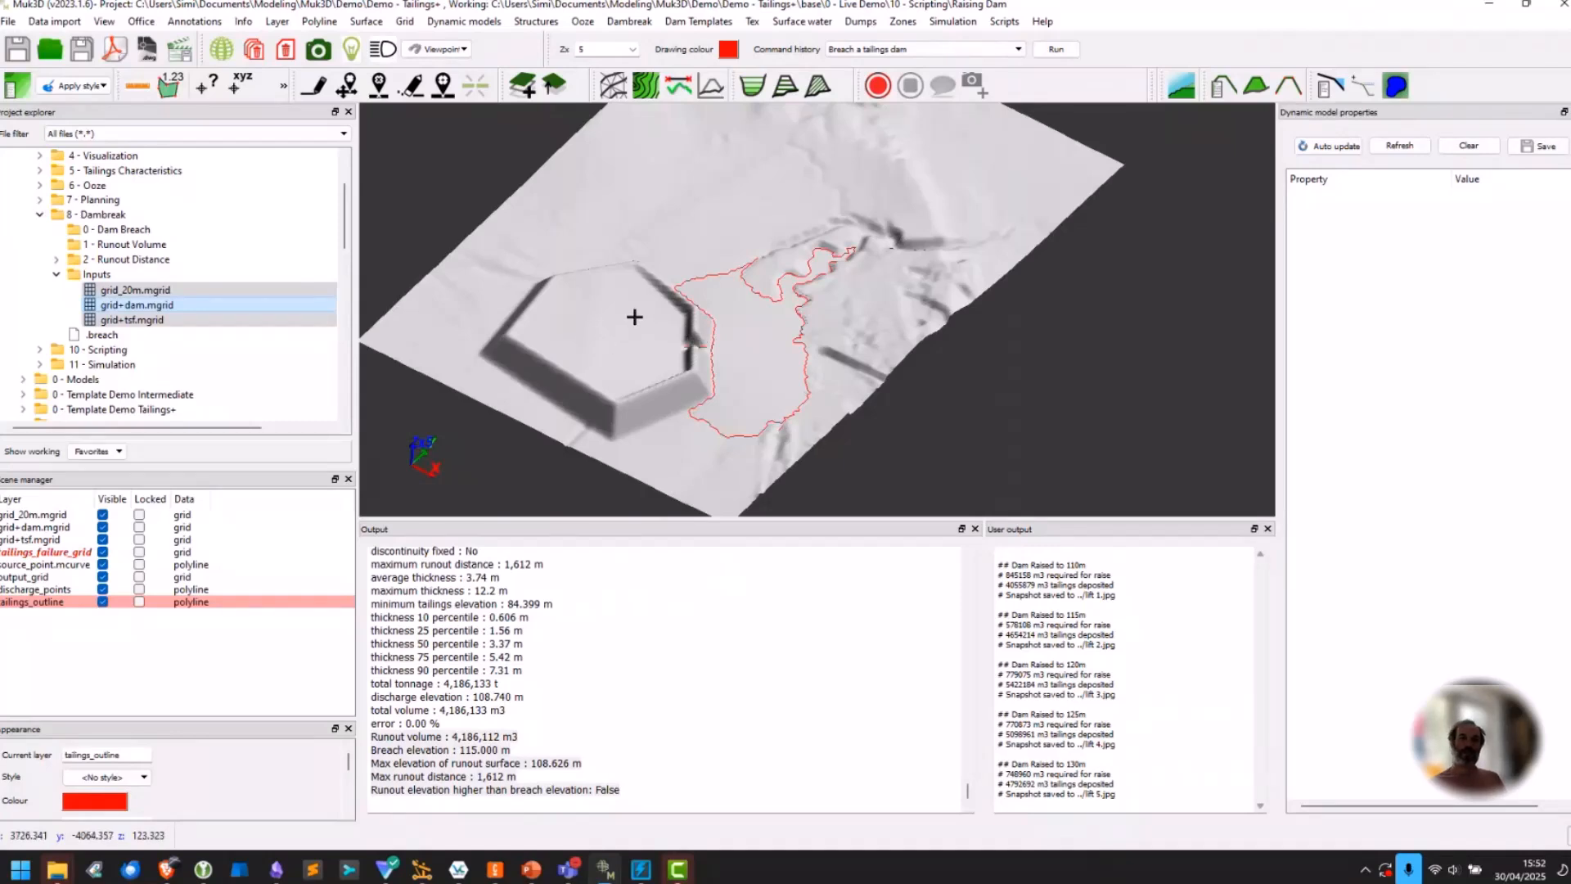
pyautogui.click(55, 275)
pyautogui.click(39, 214)
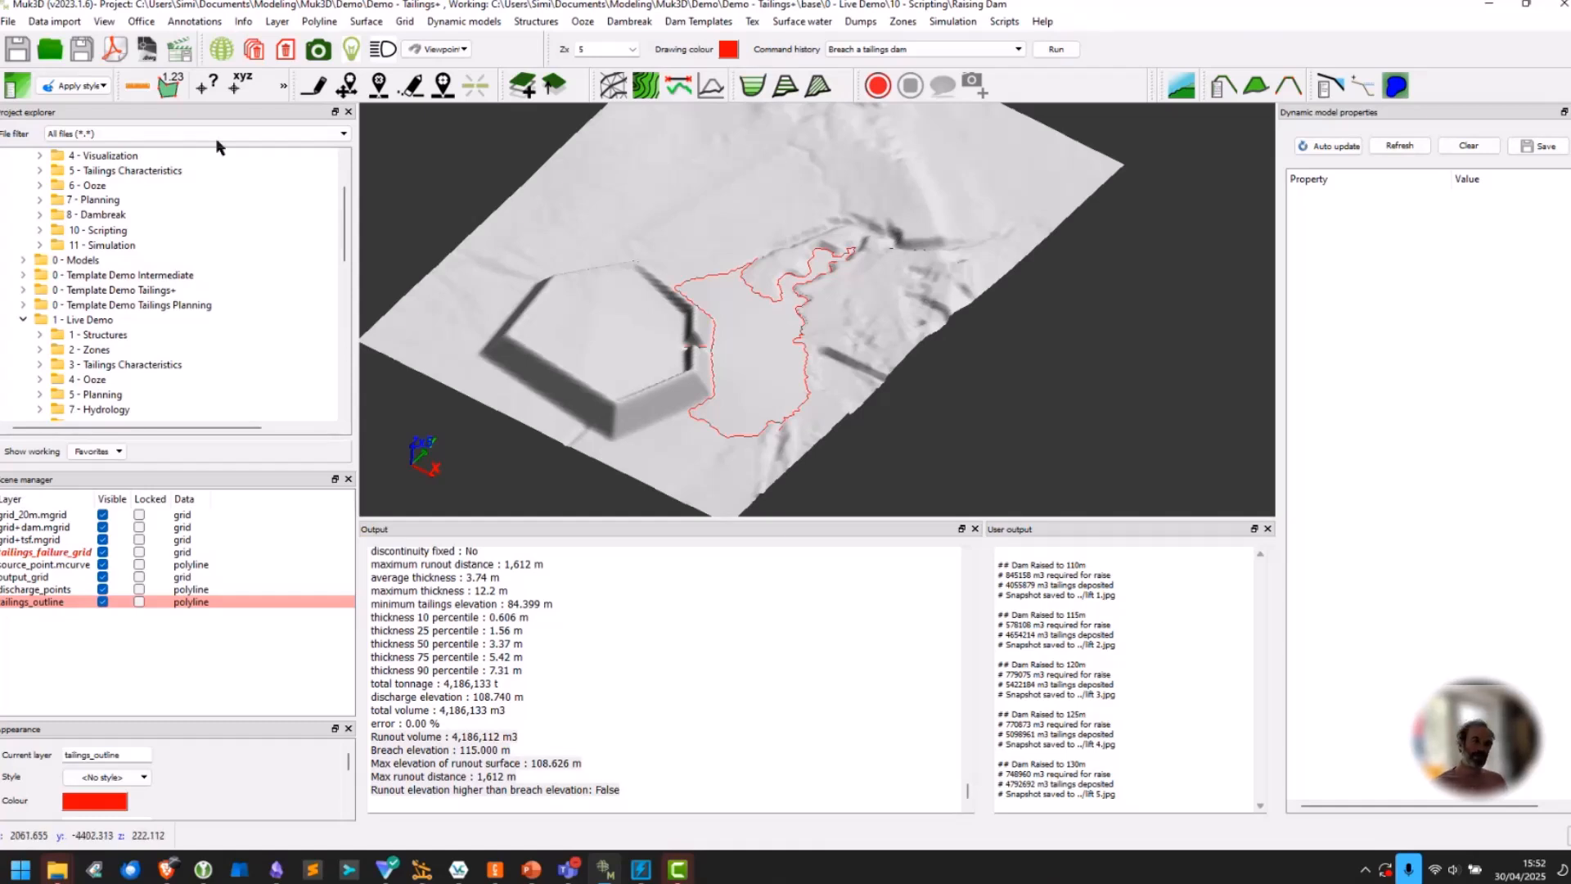
pyautogui.click(39, 245)
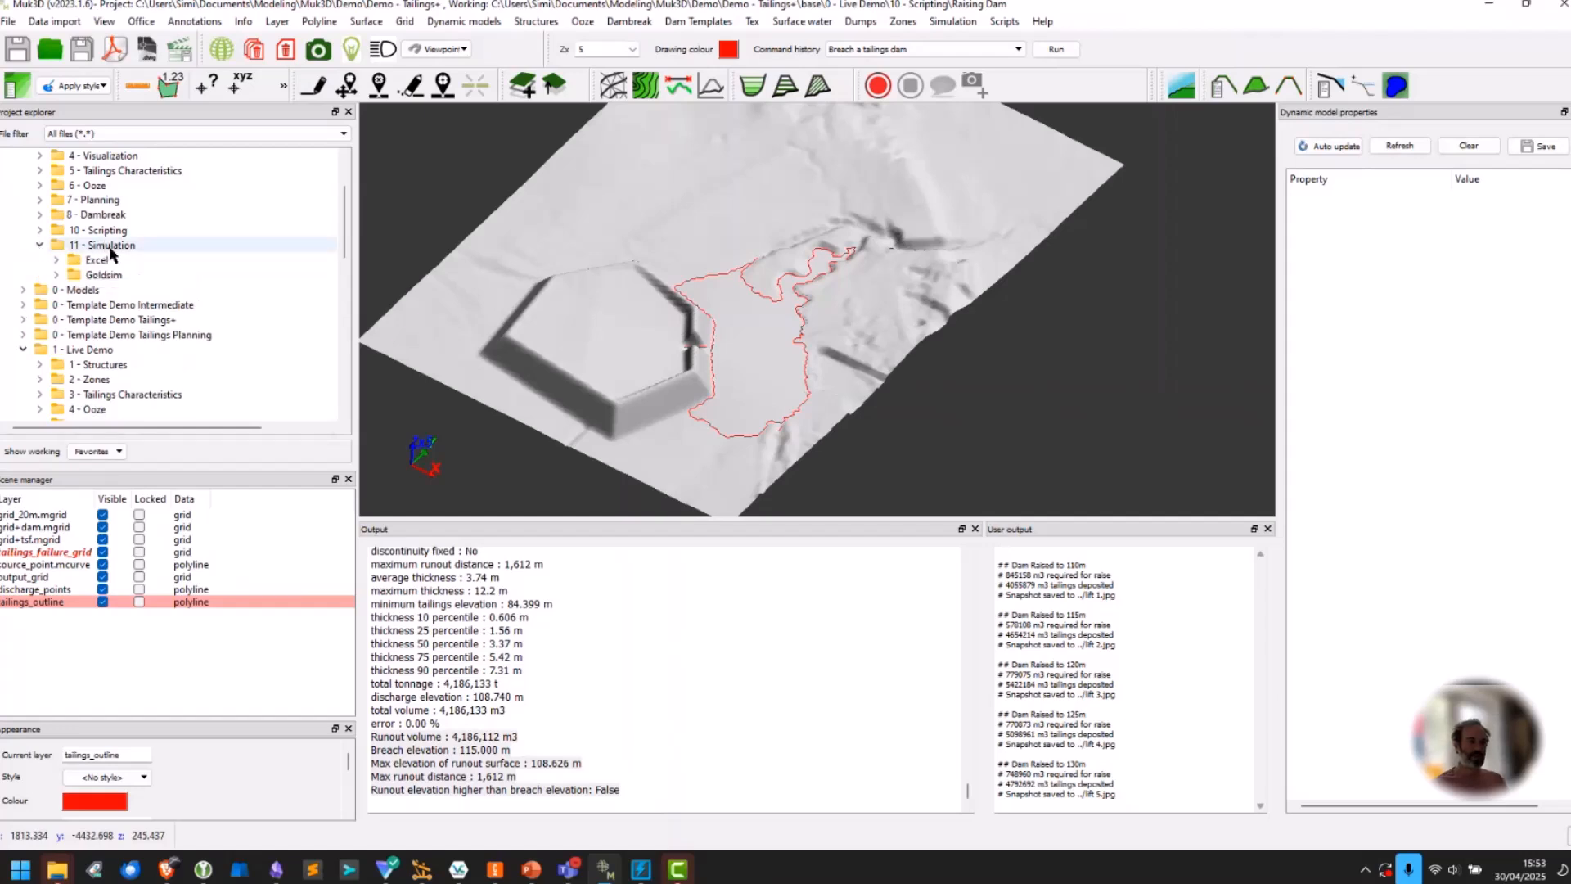
pyautogui.rightClick(113, 250)
pyautogui.click(57, 261)
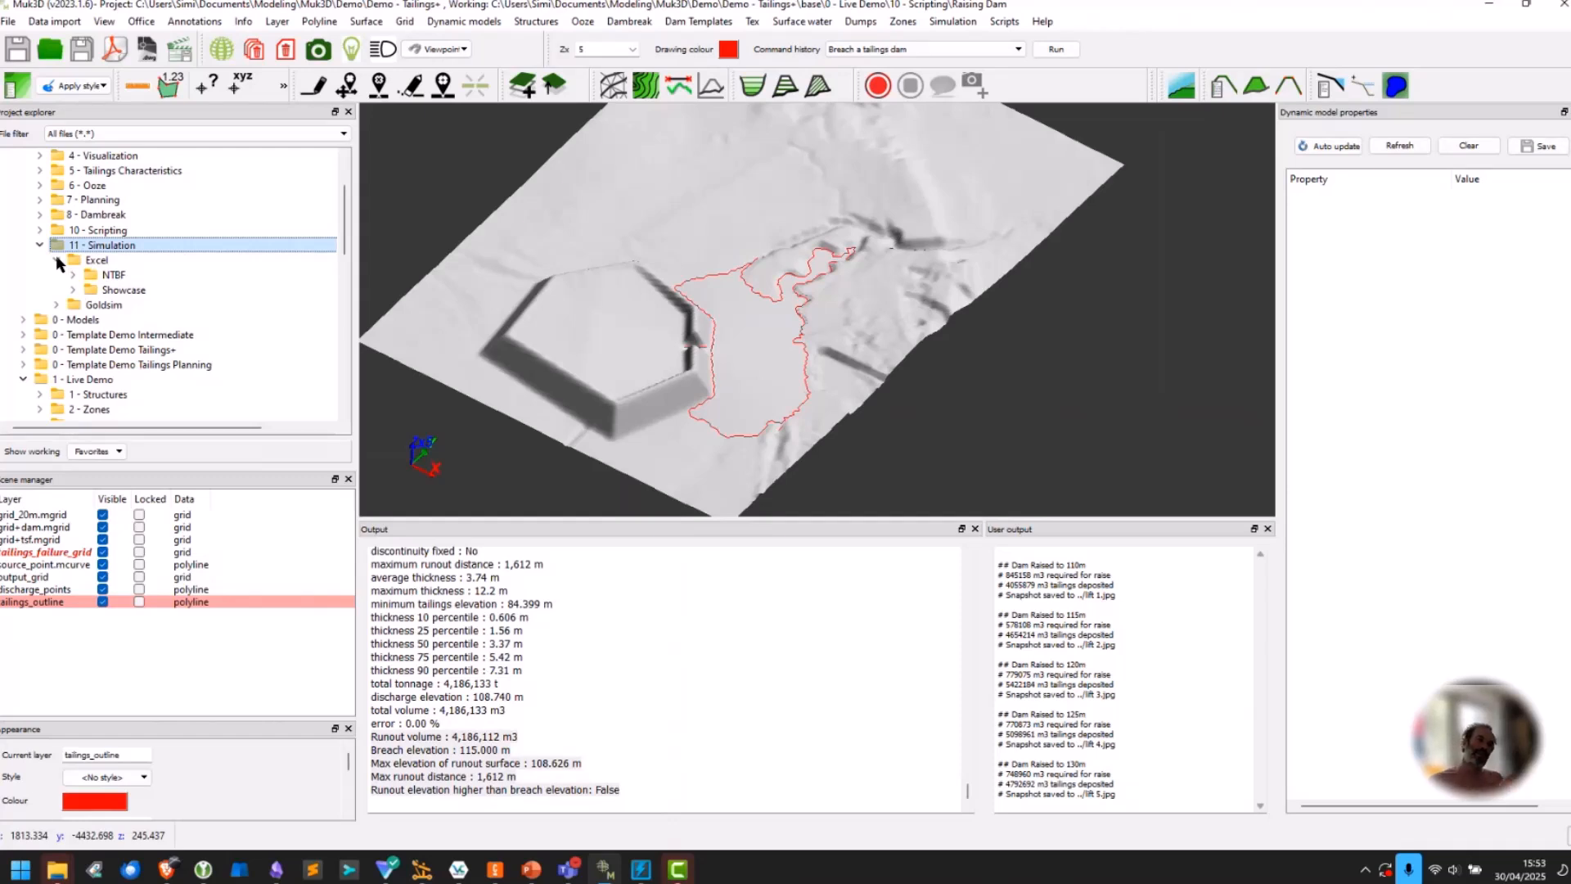
pyautogui.click(73, 289)
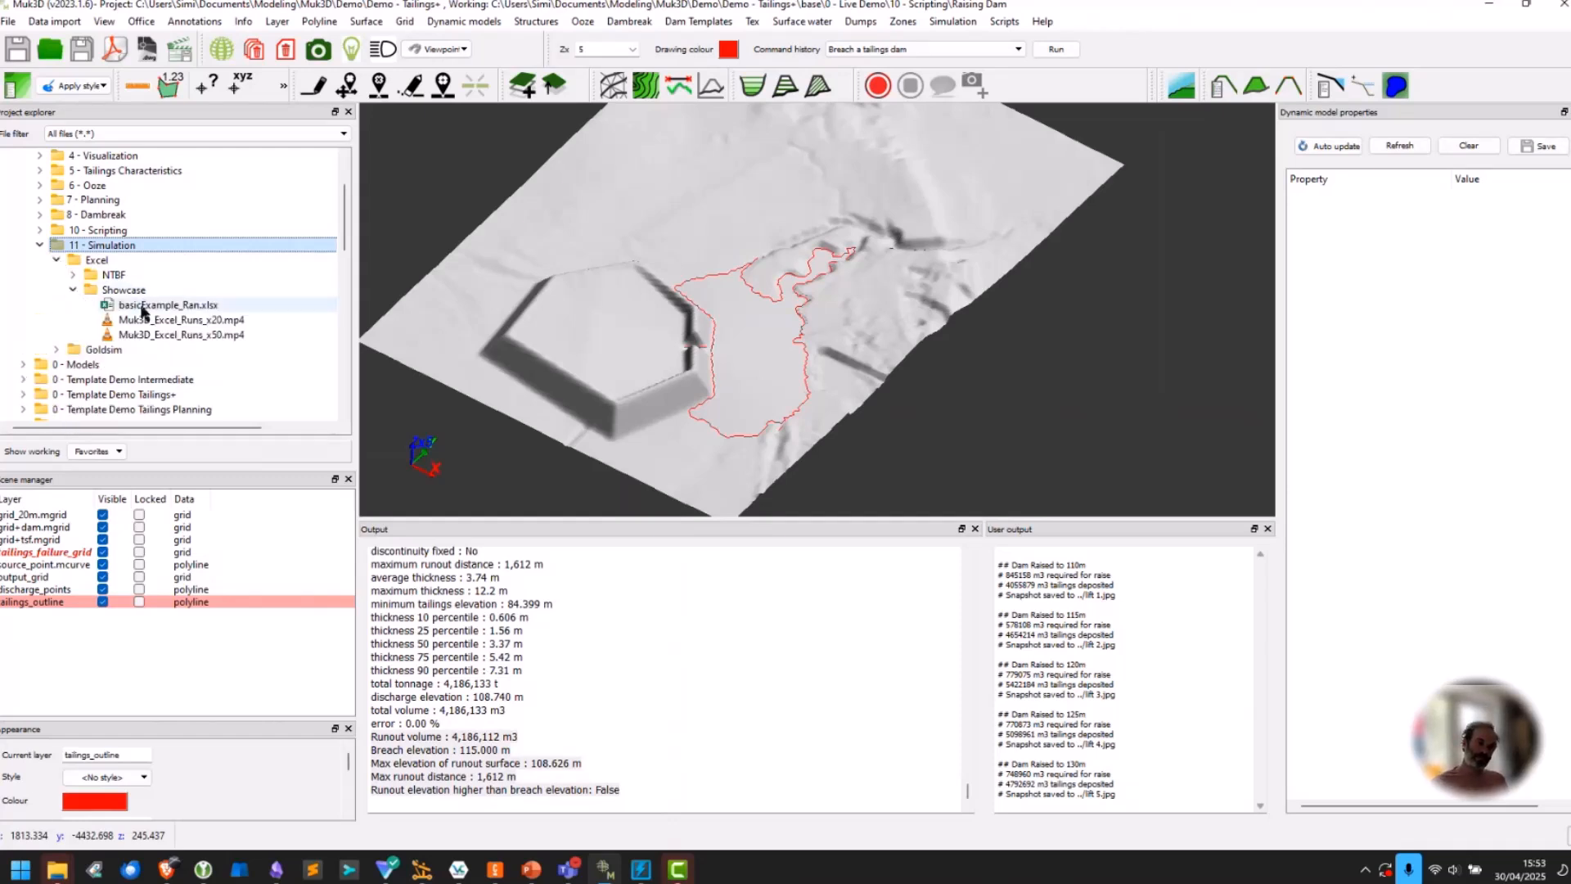
pyautogui.rightClick(152, 308)
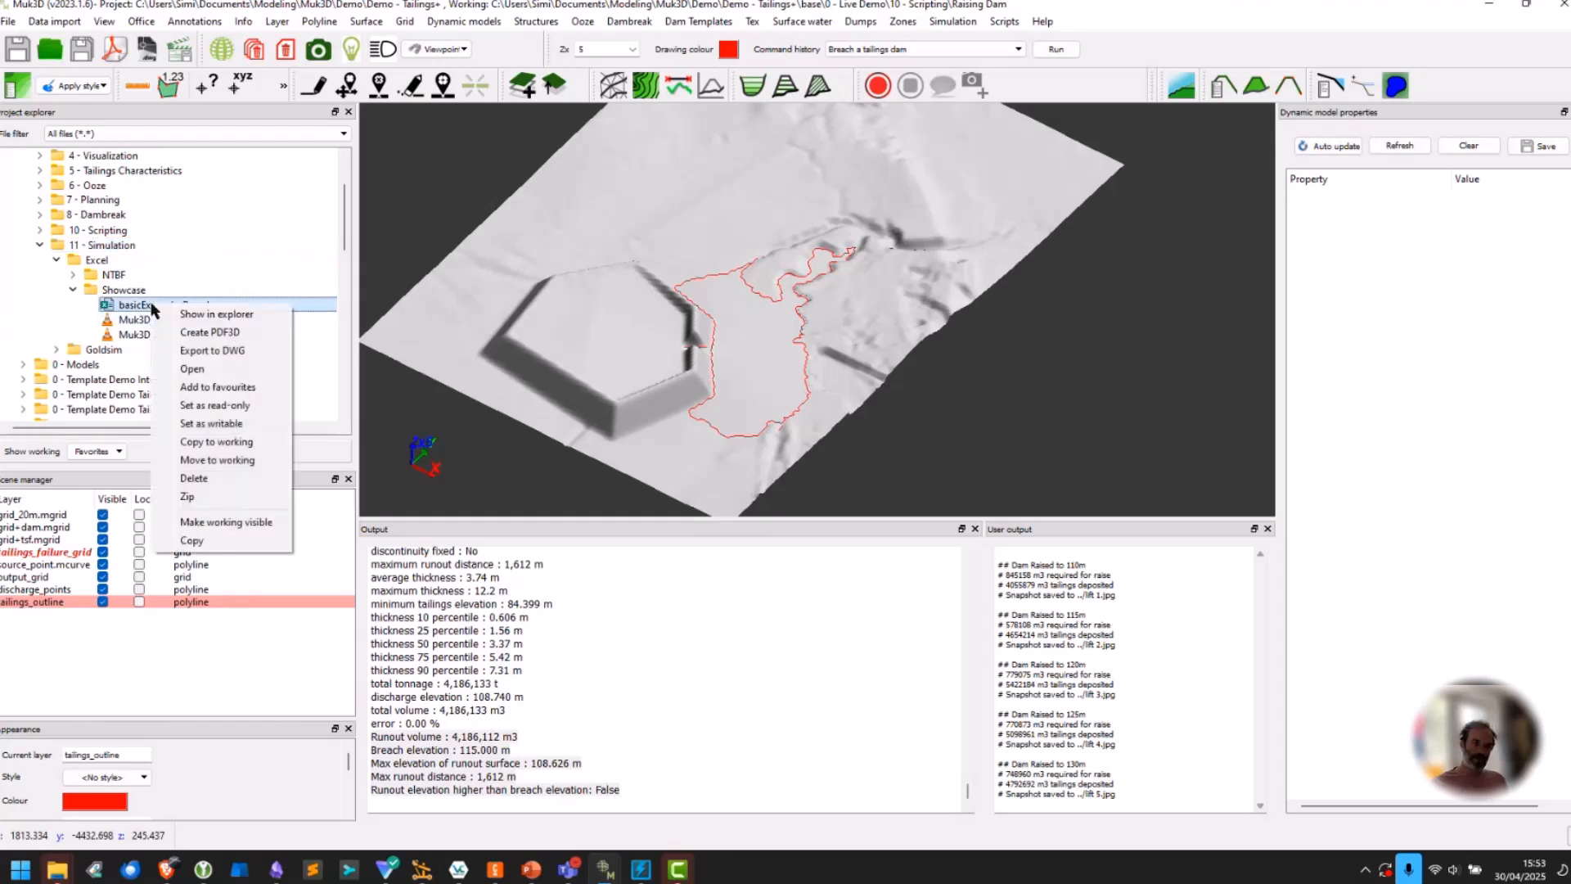
pyautogui.click(205, 370)
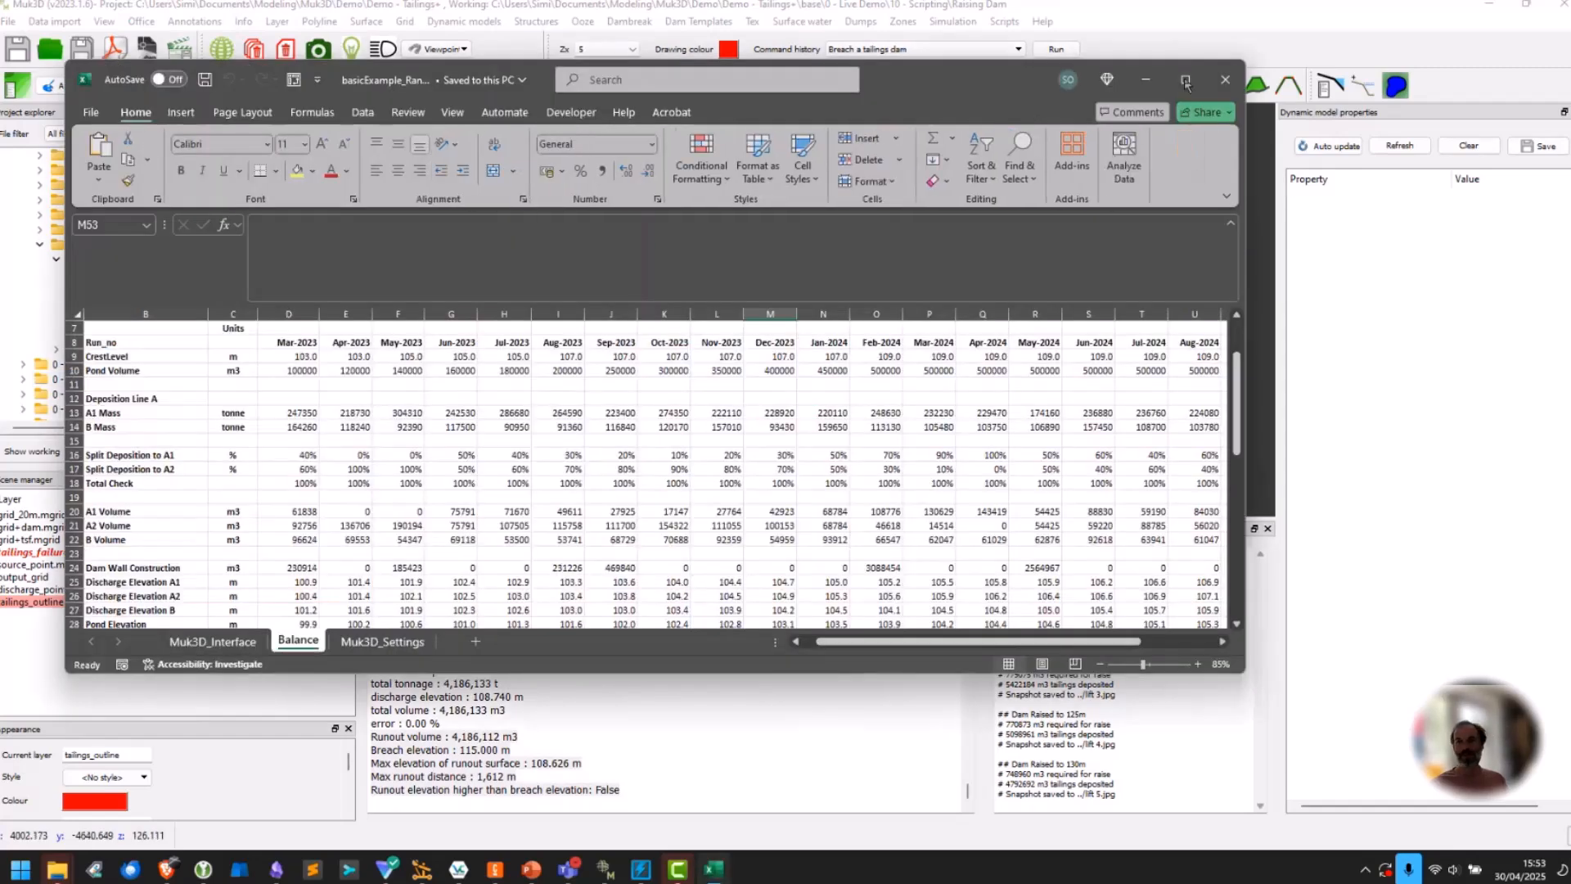
pyautogui.click(1186, 81)
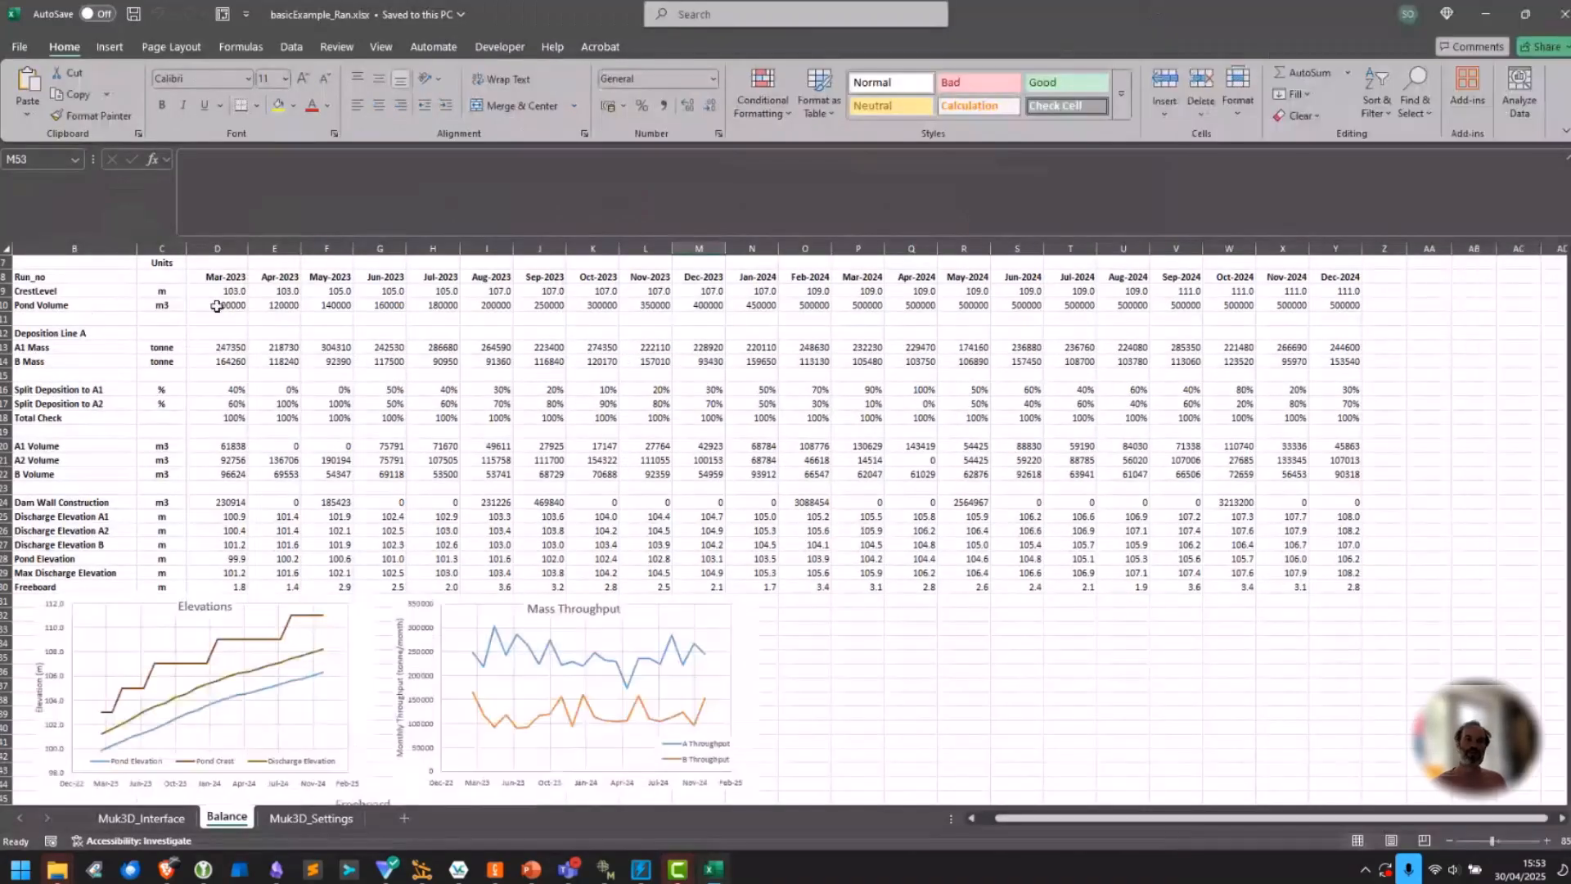
# Review the CrestLevel, Pond Volume, A1 Mass and B Mass inputs for the first months on the Balance sheet.
pyautogui.click(226, 292)
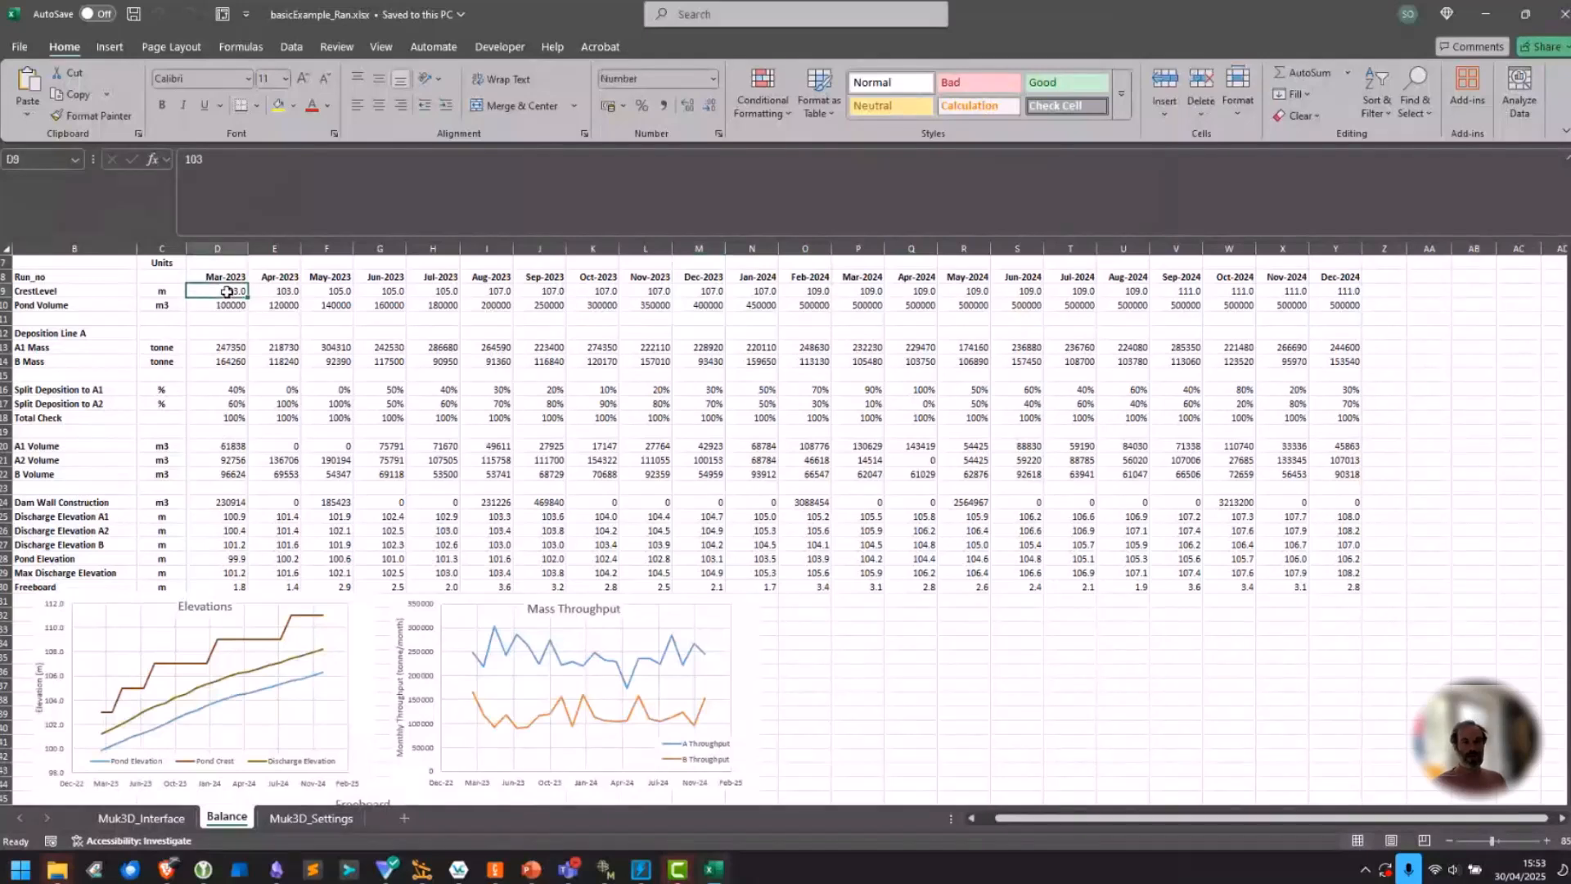
pyautogui.press('Right')
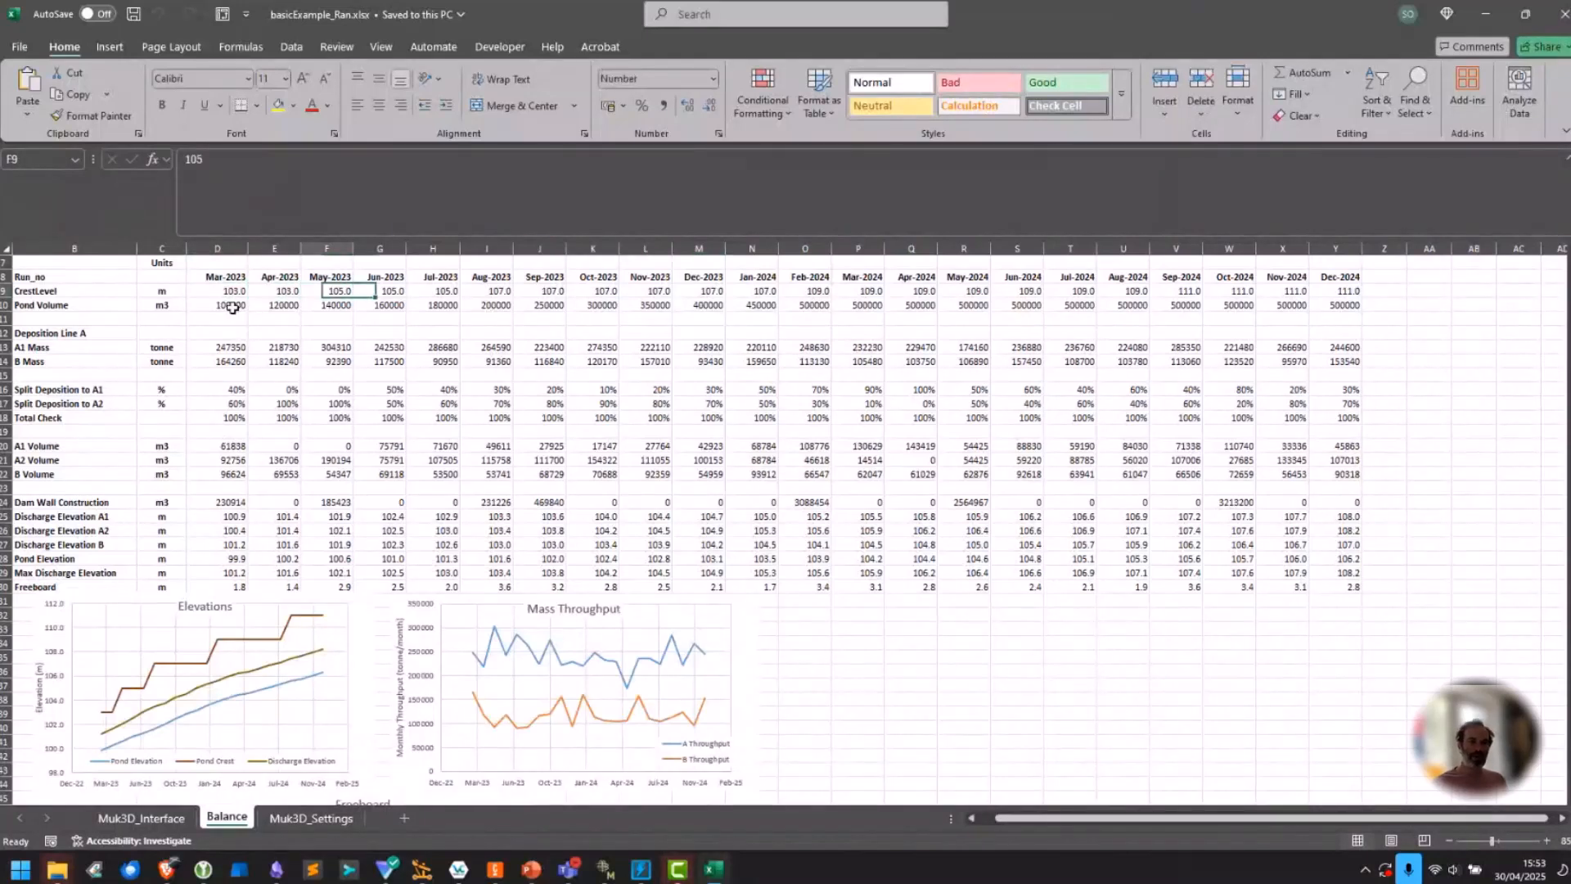
pyautogui.press('Down')
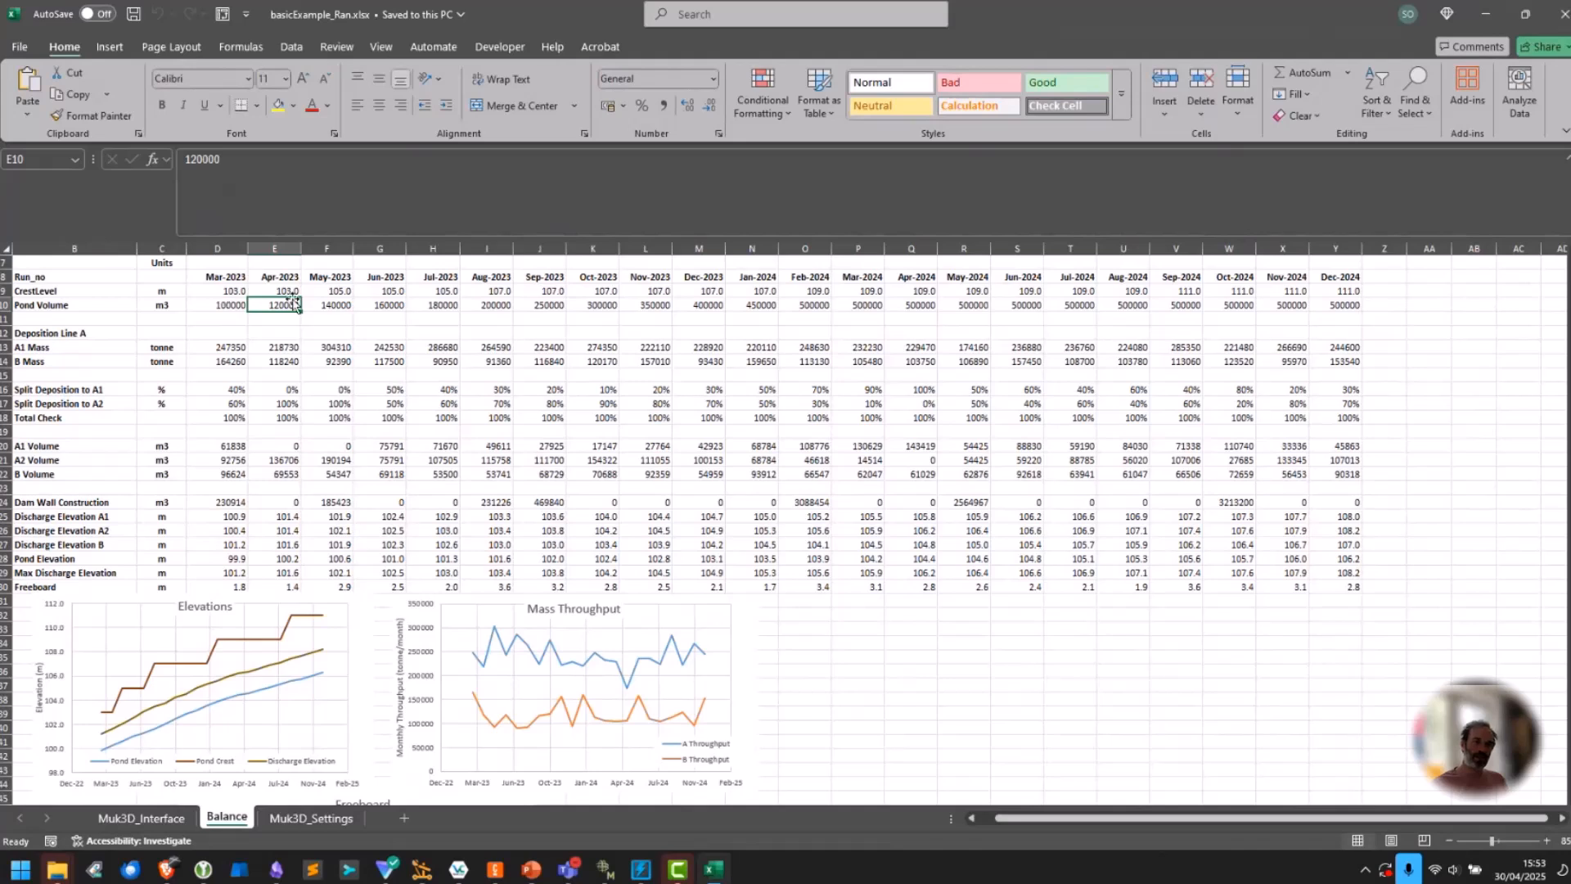
pyautogui.click(228, 346)
pyautogui.click(244, 362)
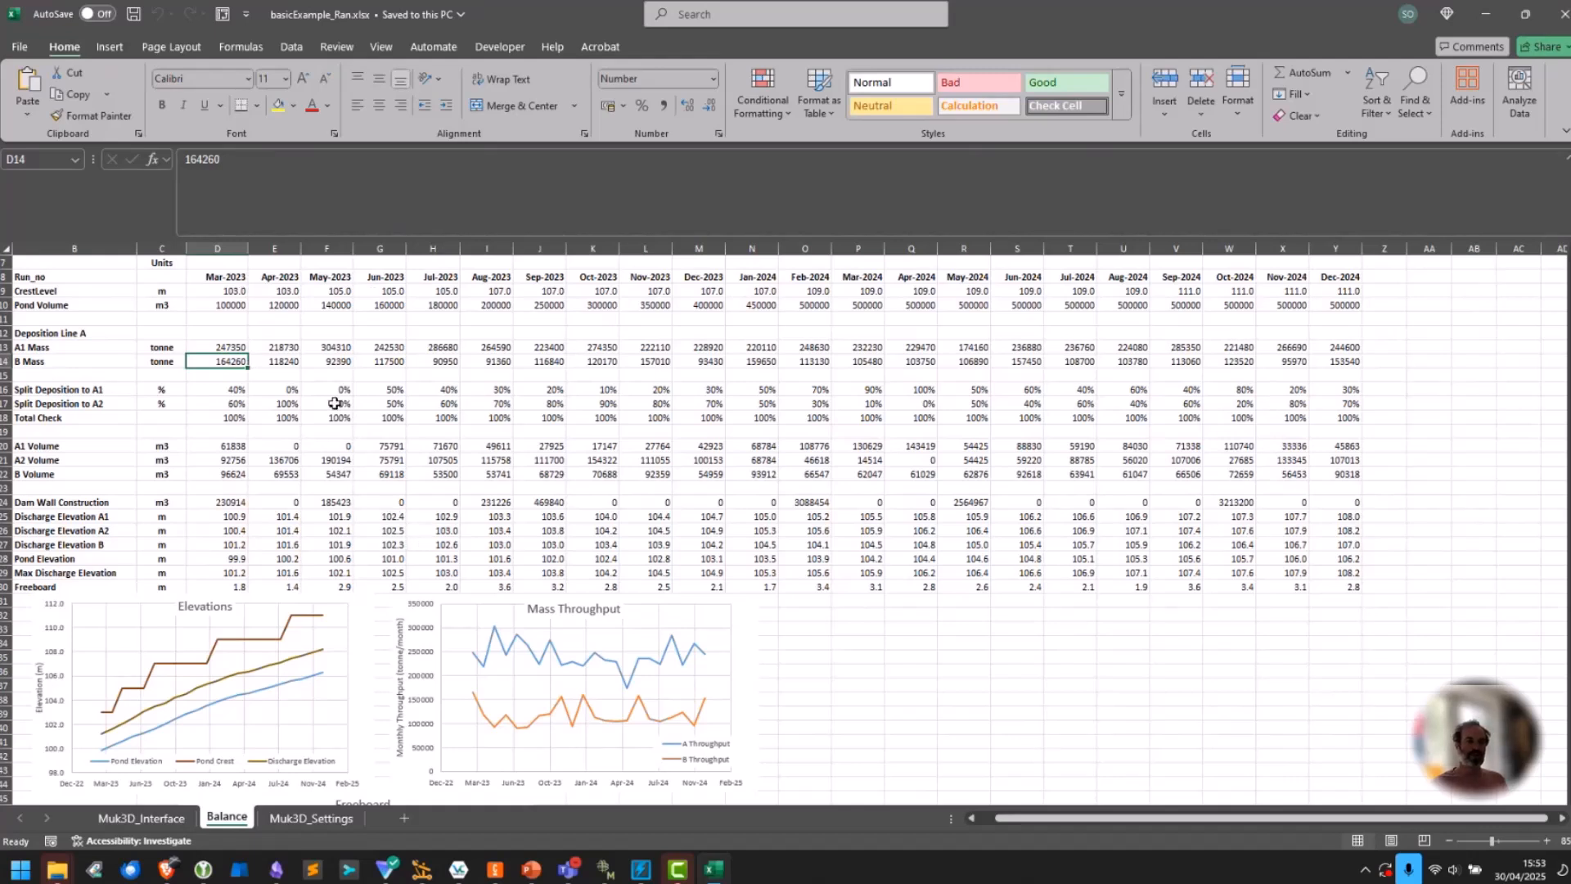
# Examine the Muk3D_Interface sheet and the Mar-2023 column of the Balance sheet down to Dam Wall Construction, and return to Muk3D.
pyautogui.click(134, 825)
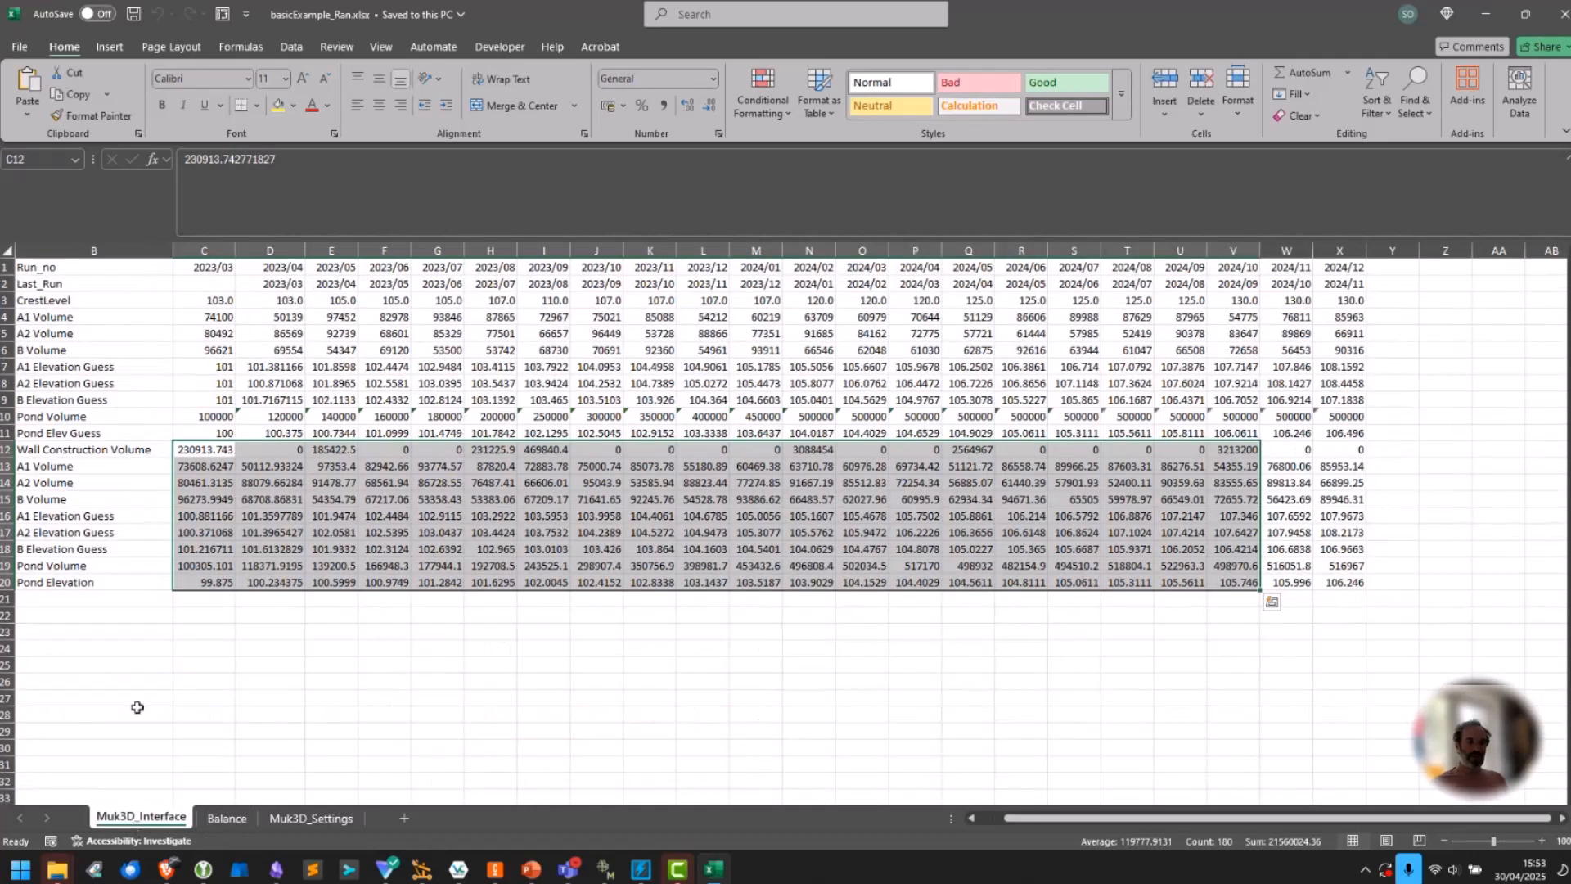
pyautogui.click(227, 817)
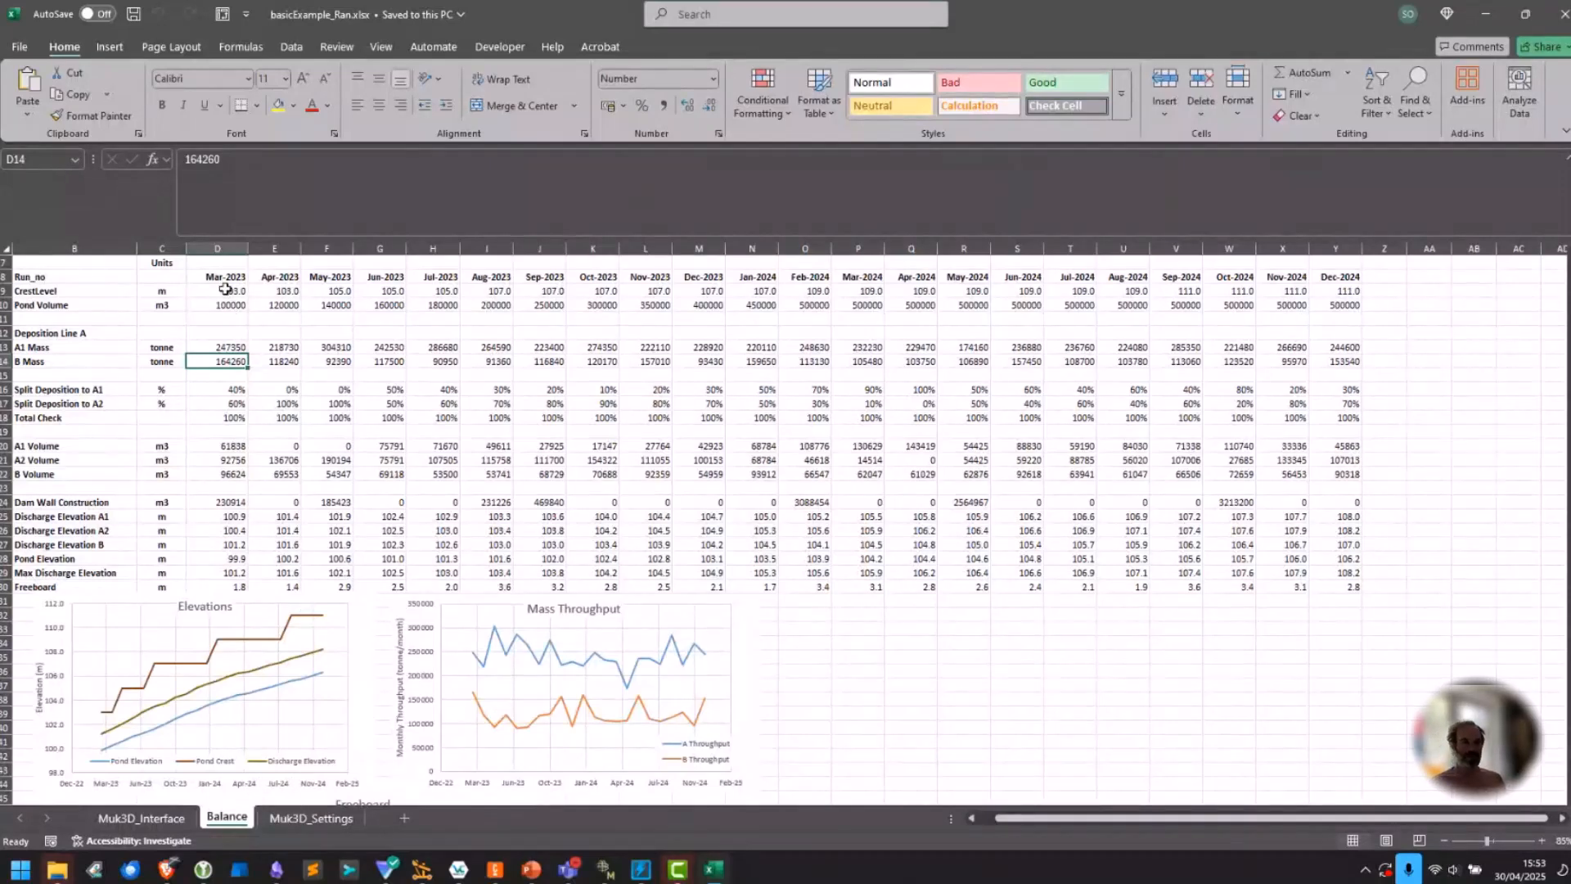
pyautogui.moveTo(225, 278); pyautogui.dragTo(243, 505)
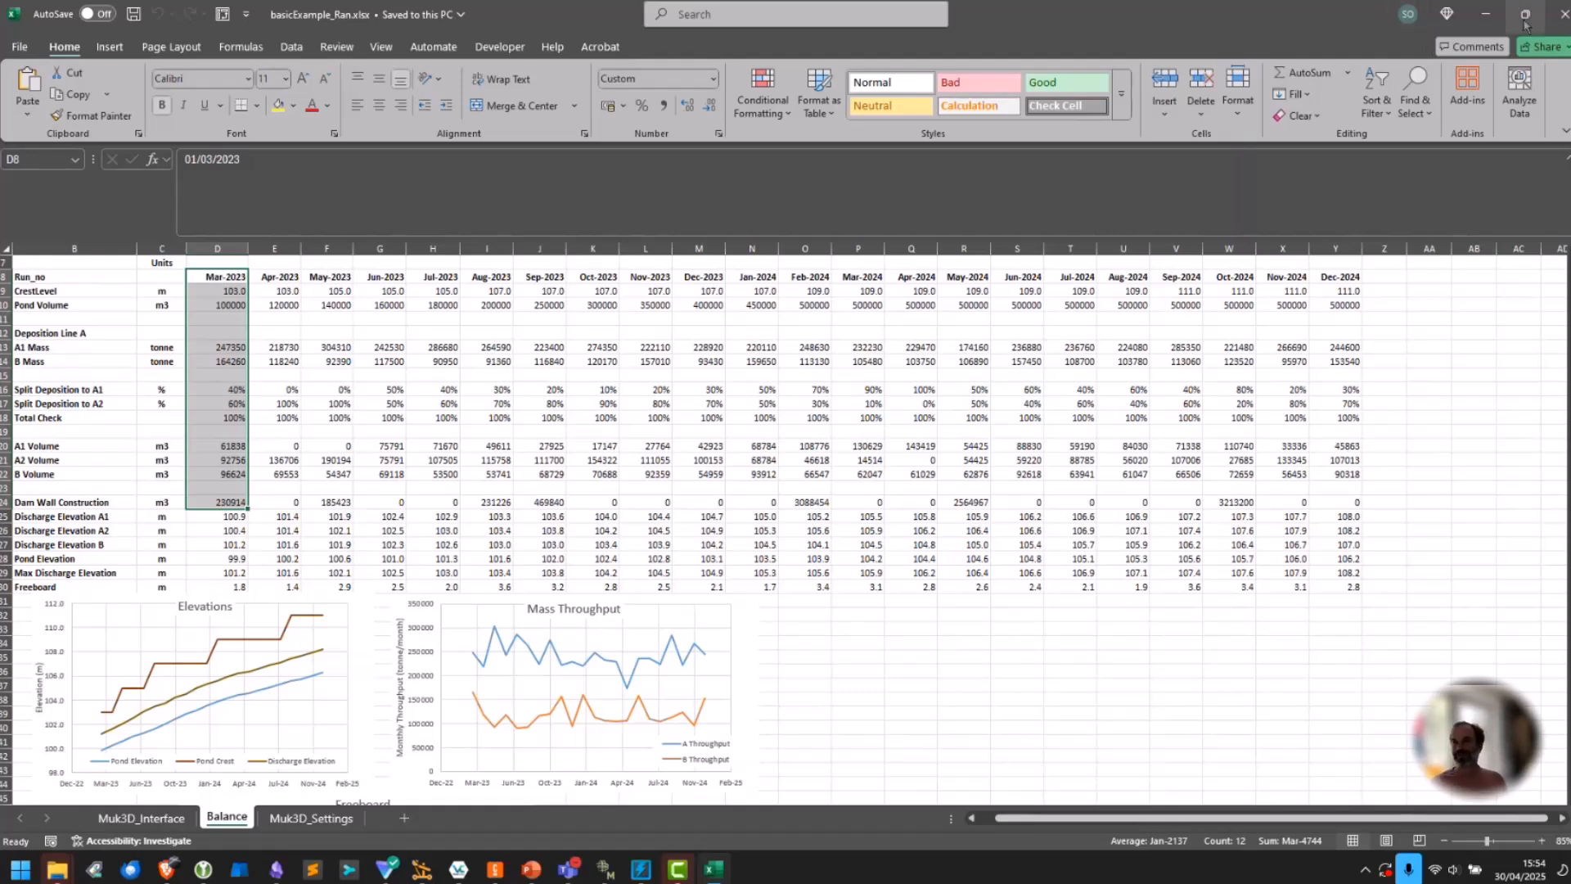
pyautogui.click(1485, 13)
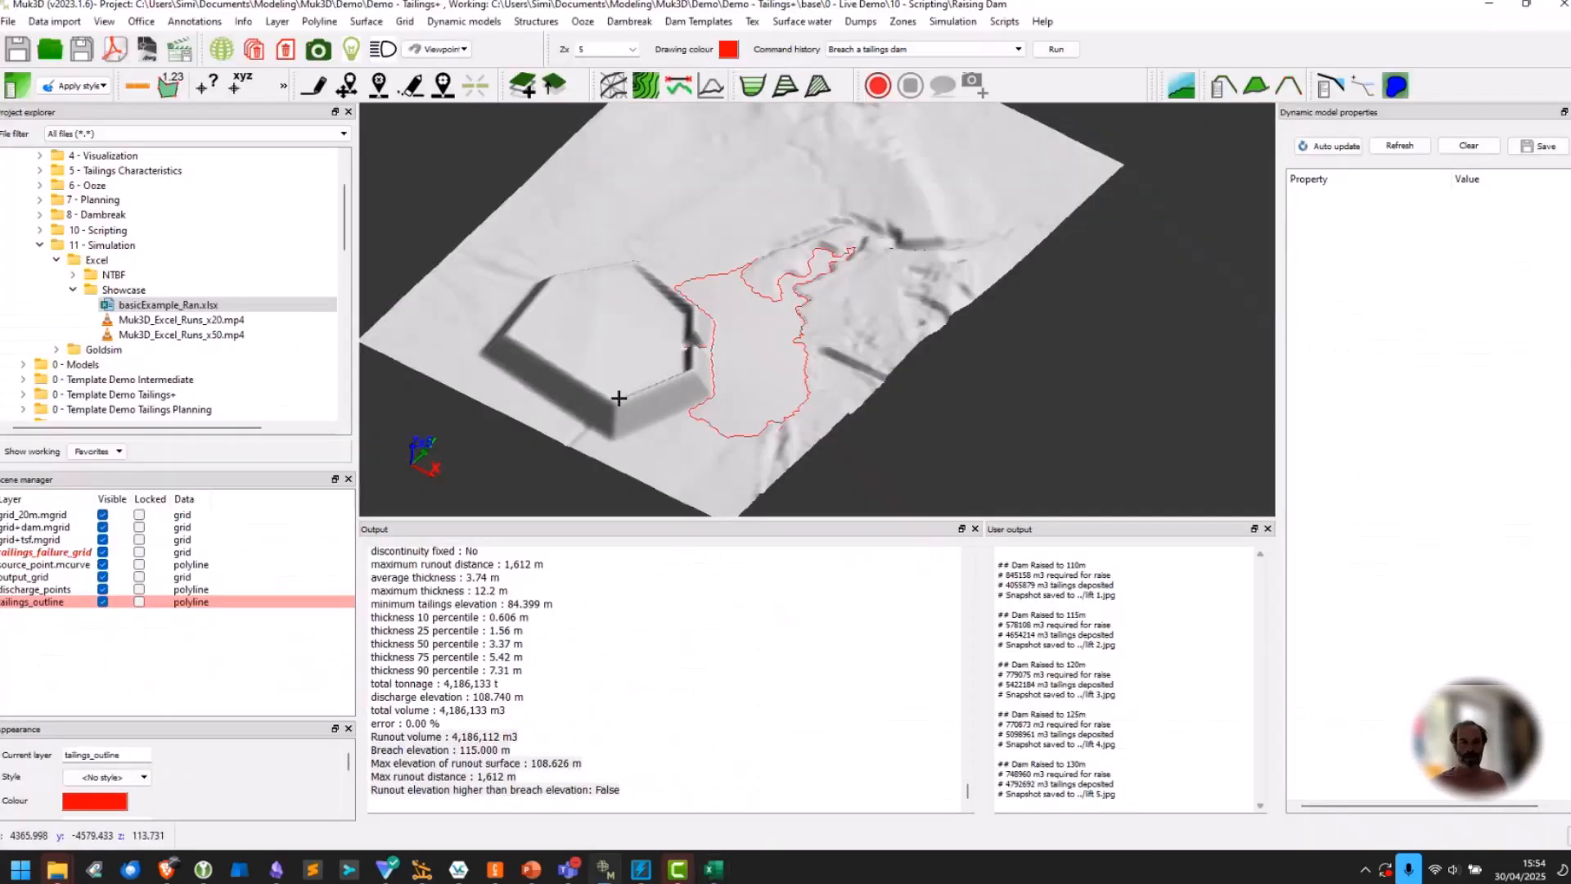
# Play Muk3D_Excel_Runs_x50.mp4 from the Showcase folder full screen in VLC, and close the player.
pyautogui.rightClick(172, 320)
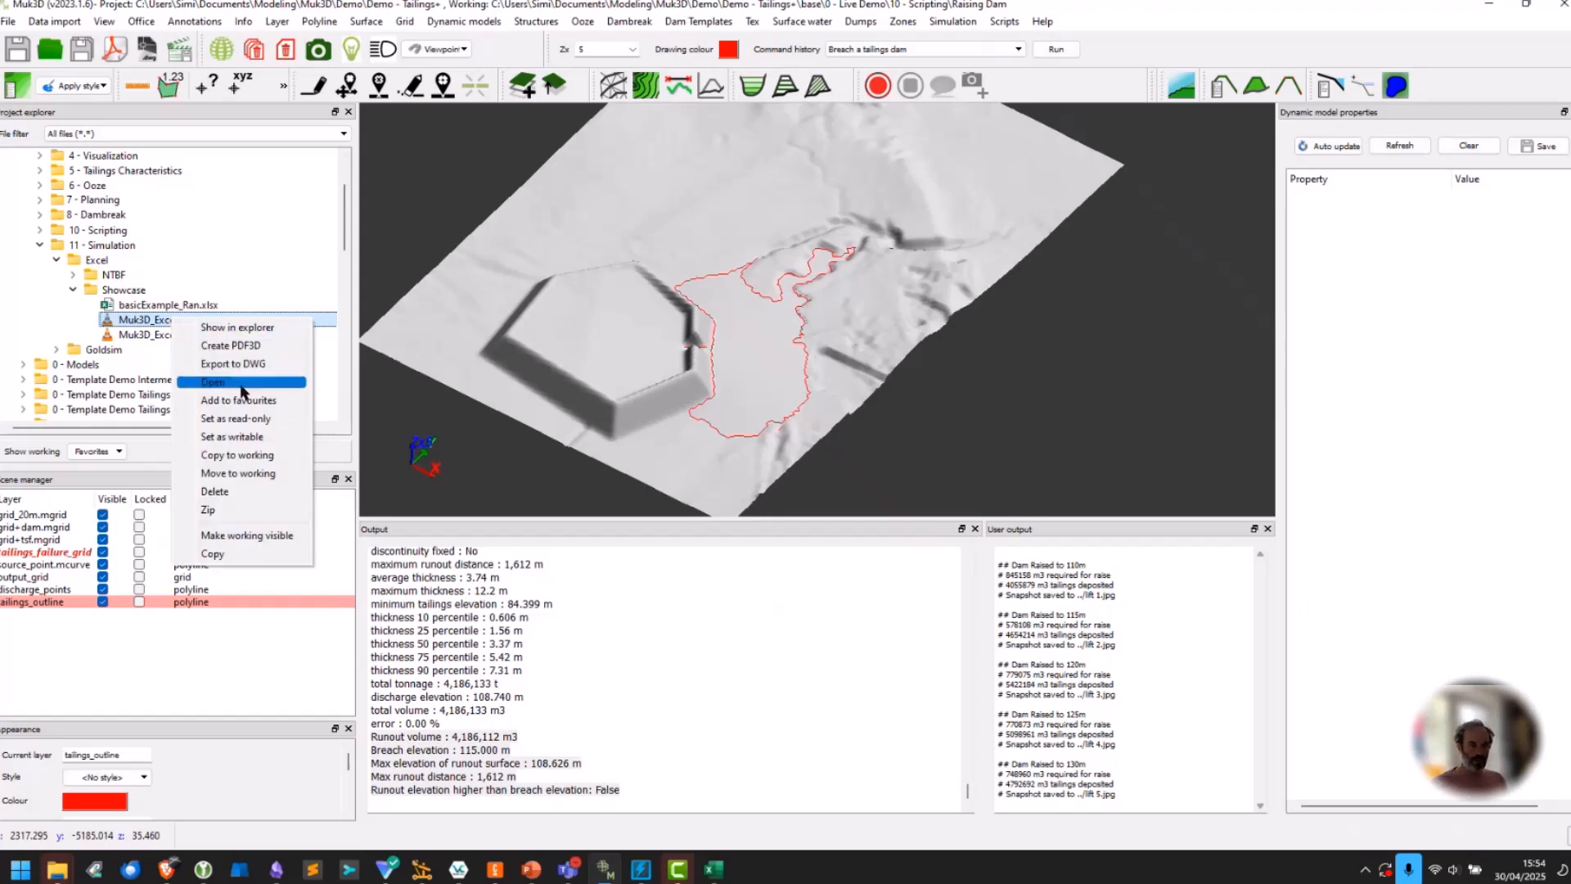
pyautogui.click(164, 335)
pyautogui.rightClick(170, 334)
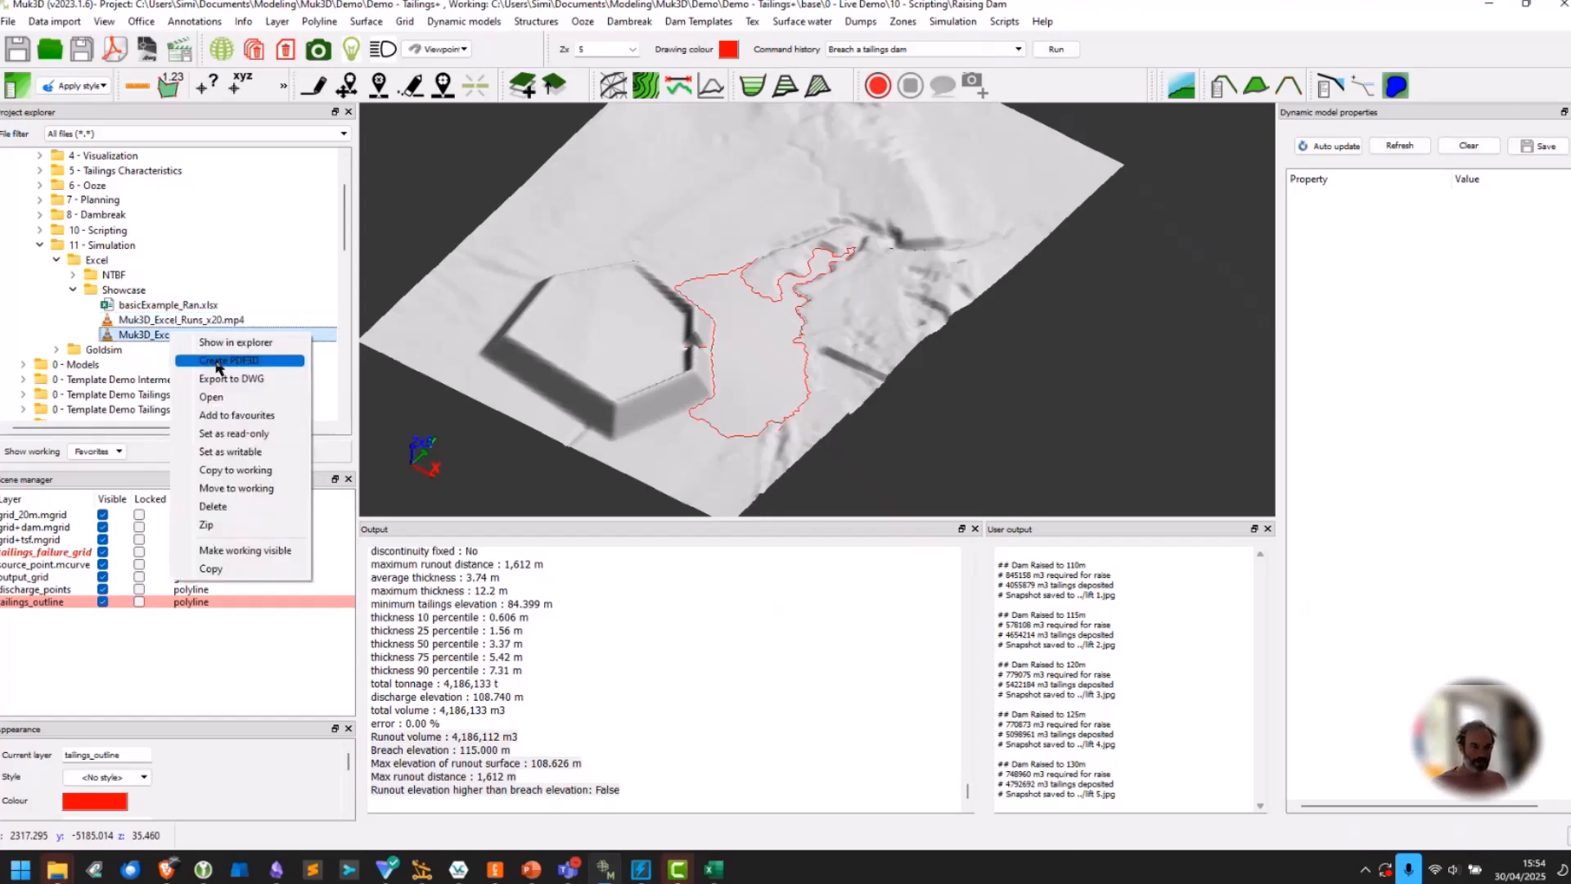
pyautogui.click(224, 400)
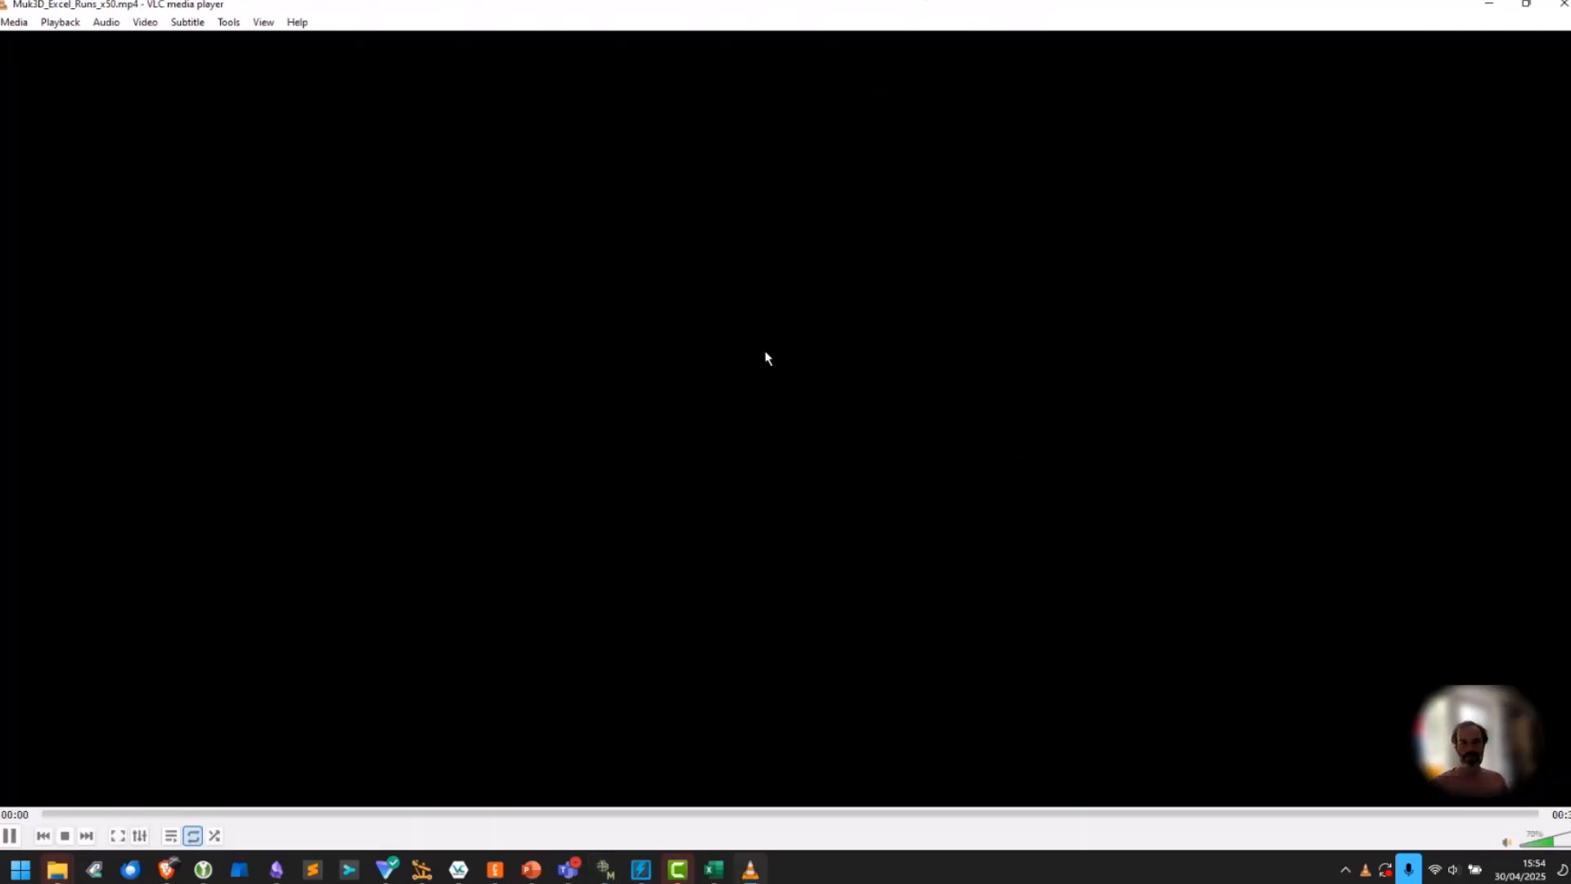
pyautogui.doubleClick(766, 353)
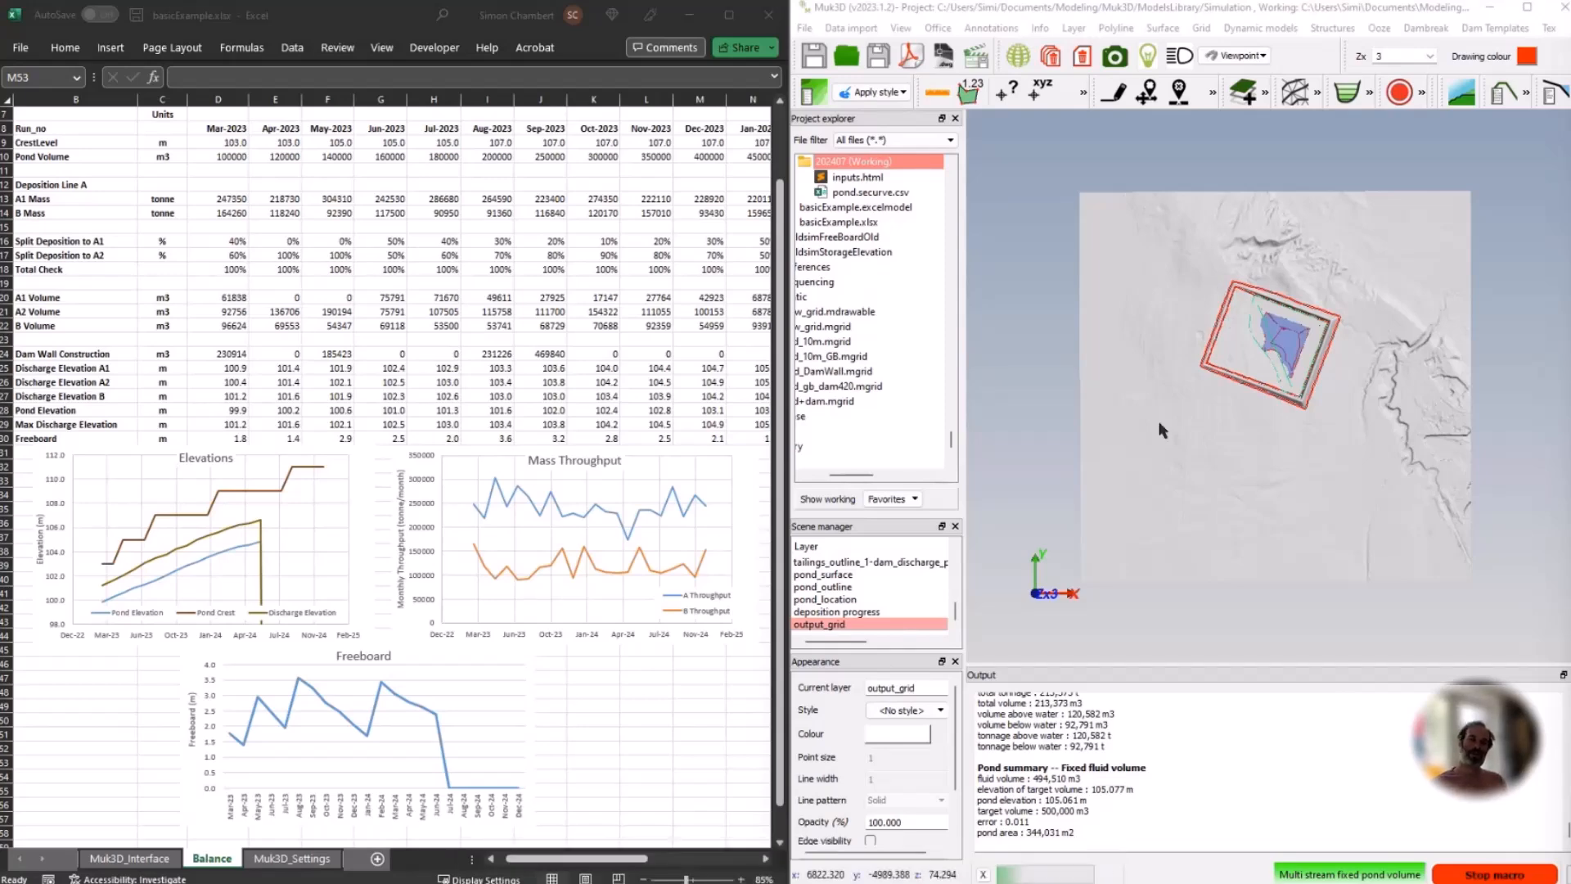
pyautogui.press('Escape')
pyautogui.click(1450, 78)
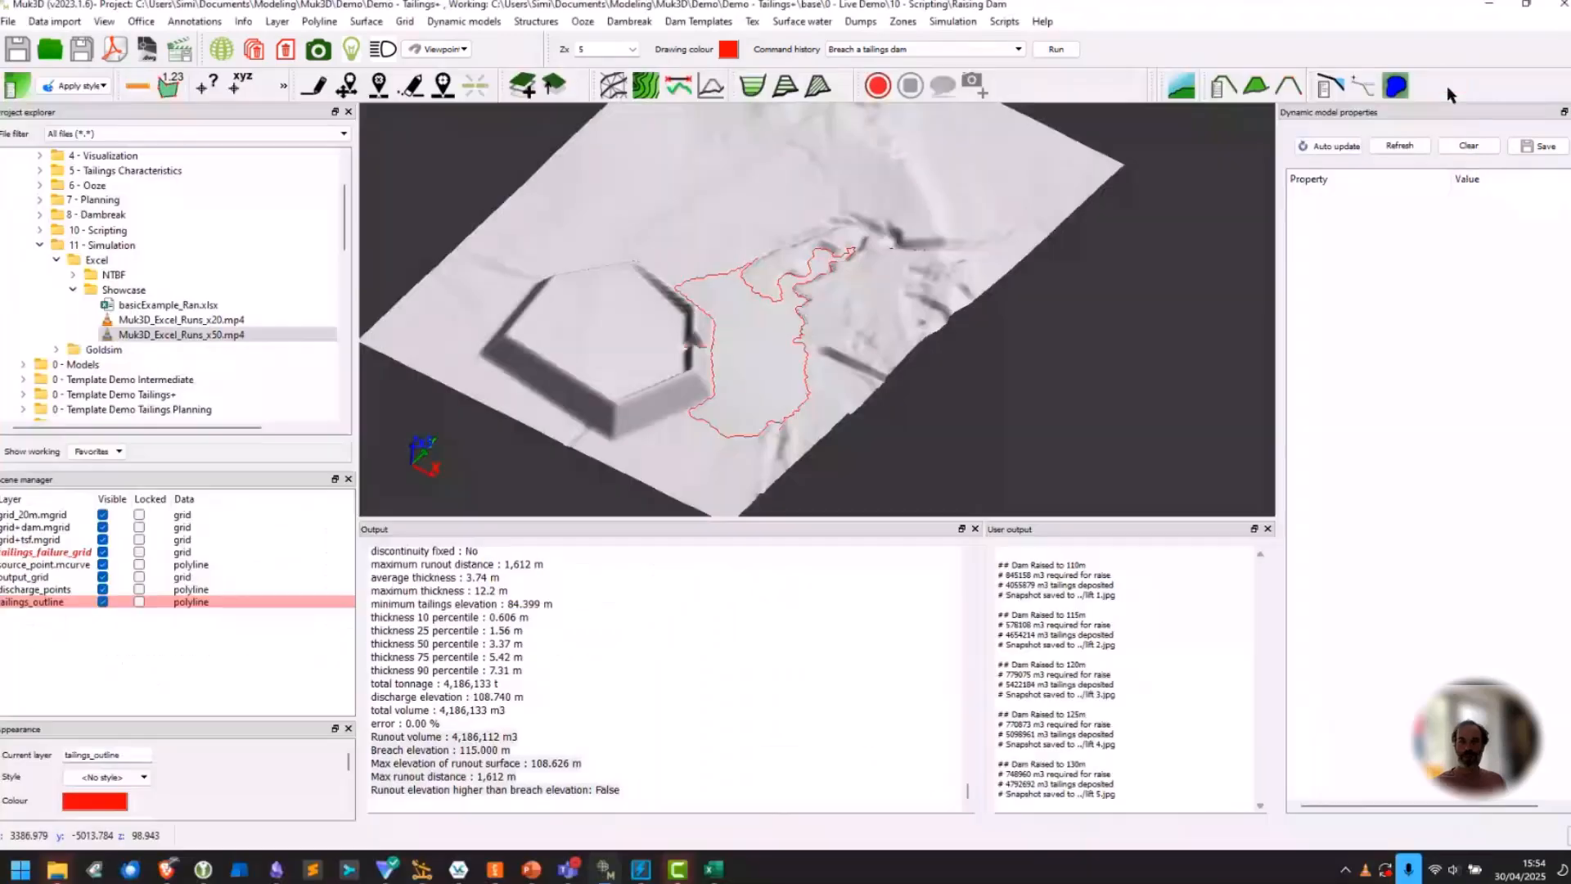
# Collapse the Excel folder and open waterschematics.jpg from the Goldsim folder to view the water balance schematic.
pyautogui.click(57, 259)
pyautogui.click(57, 275)
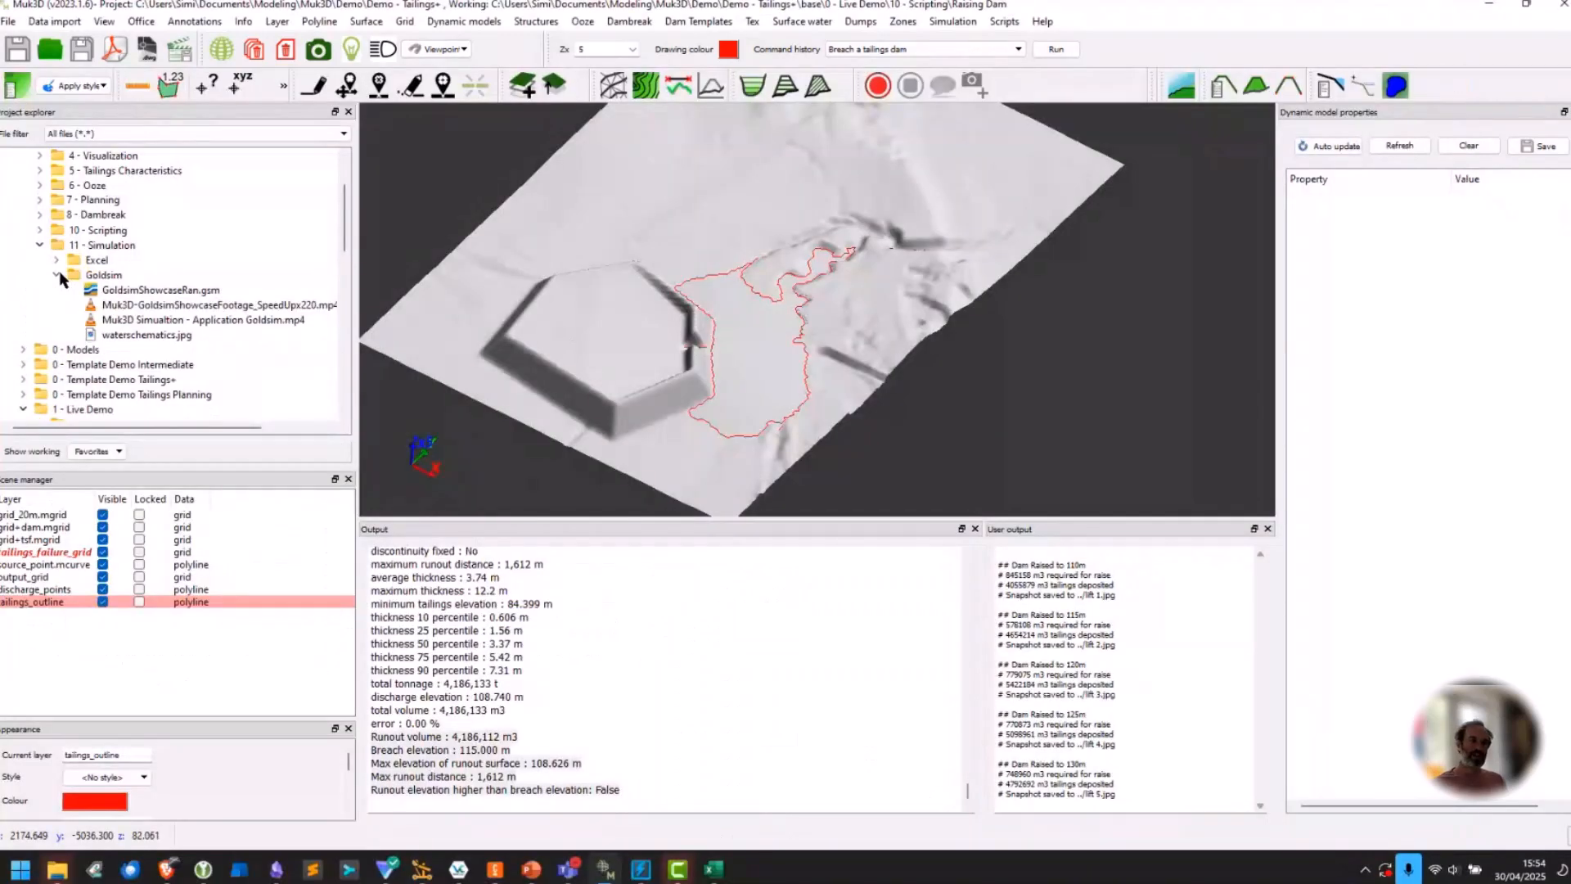
pyautogui.rightClick(127, 334)
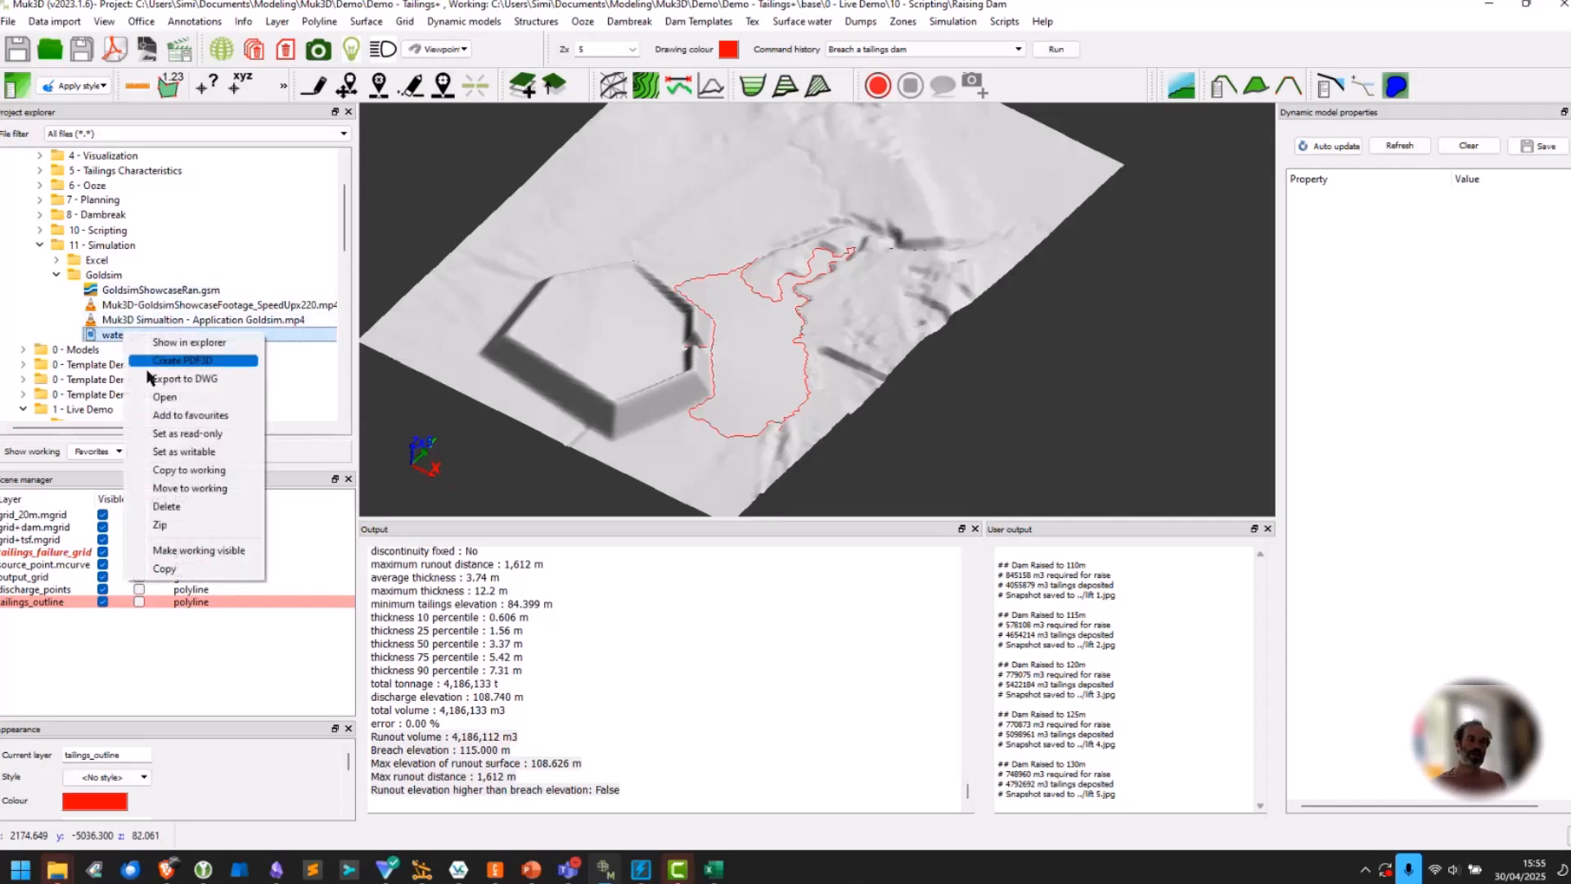
pyautogui.click(164, 396)
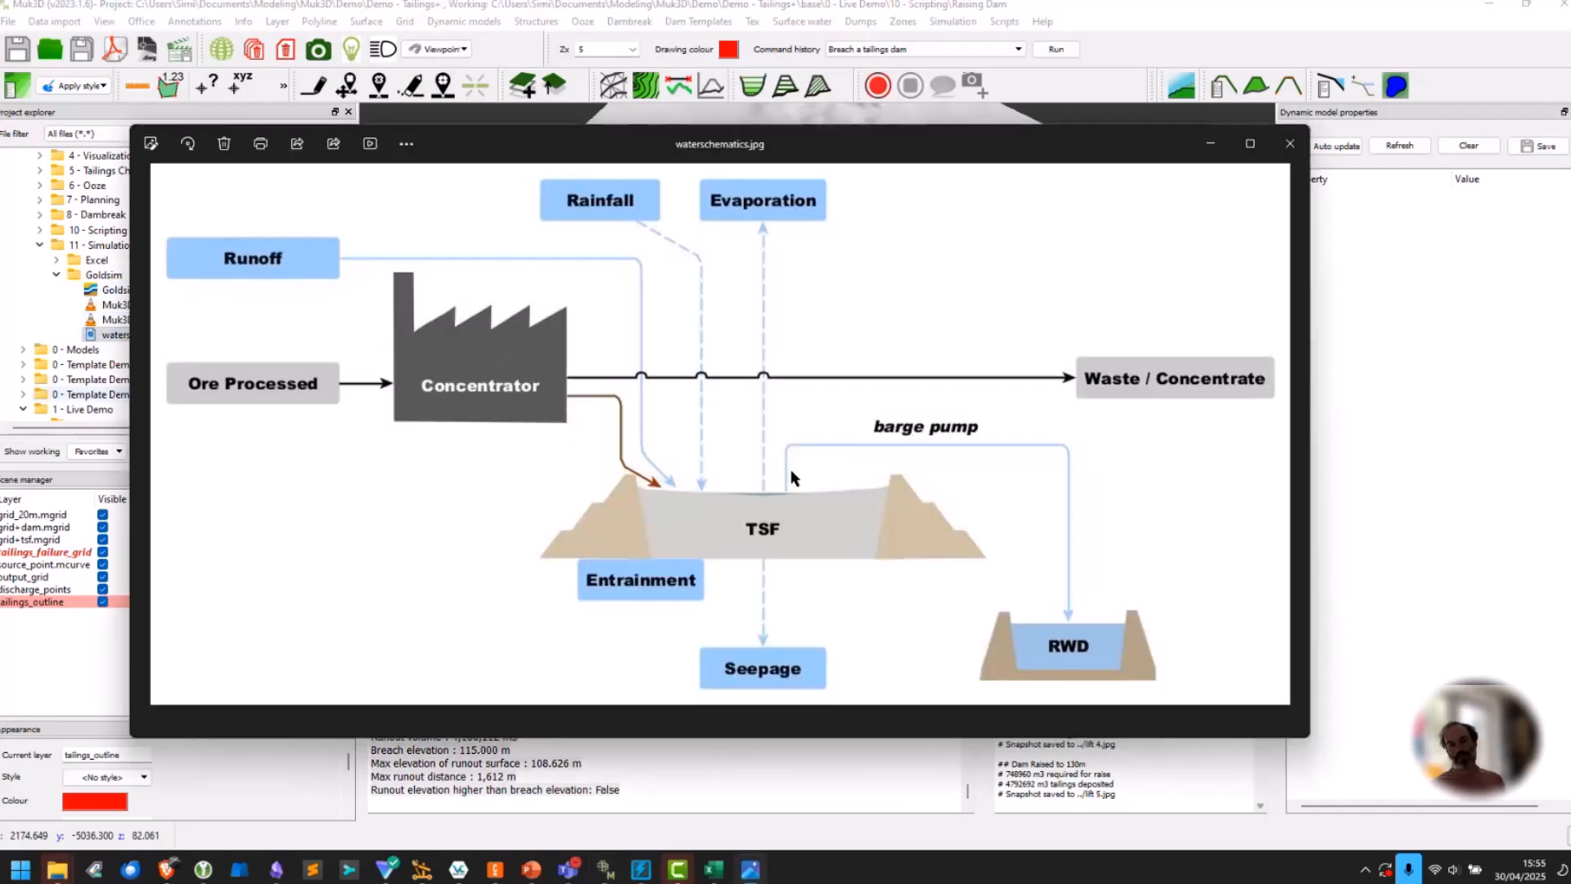